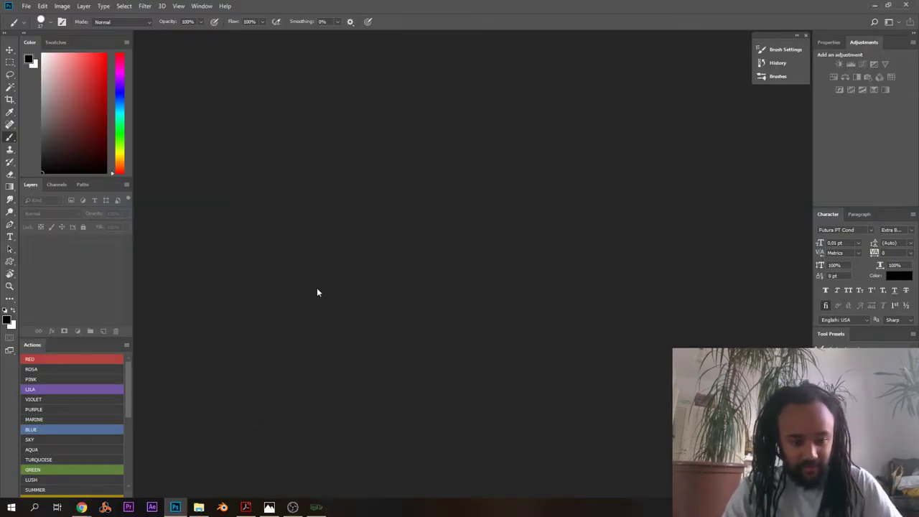
- Create a new 1920 × 1080 px document at 72 ppi with RGB colour and a white background
click(292, 507)
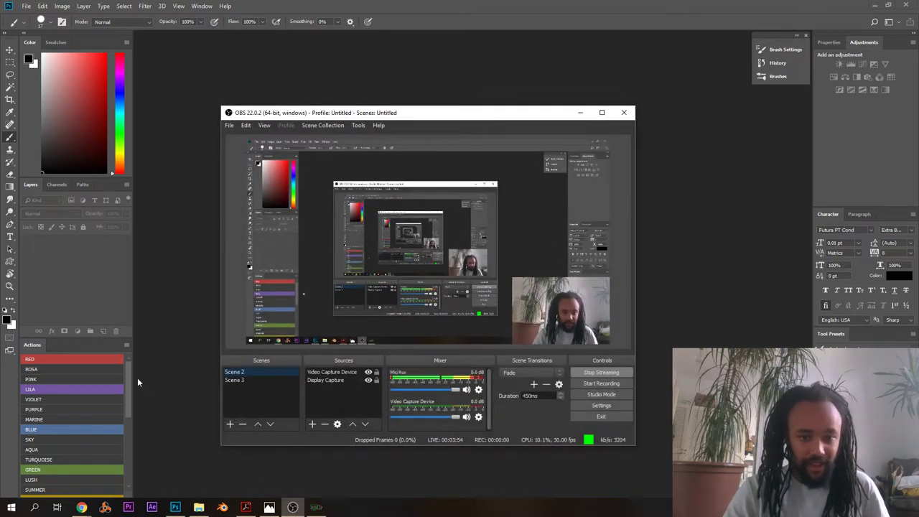
click(211, 280)
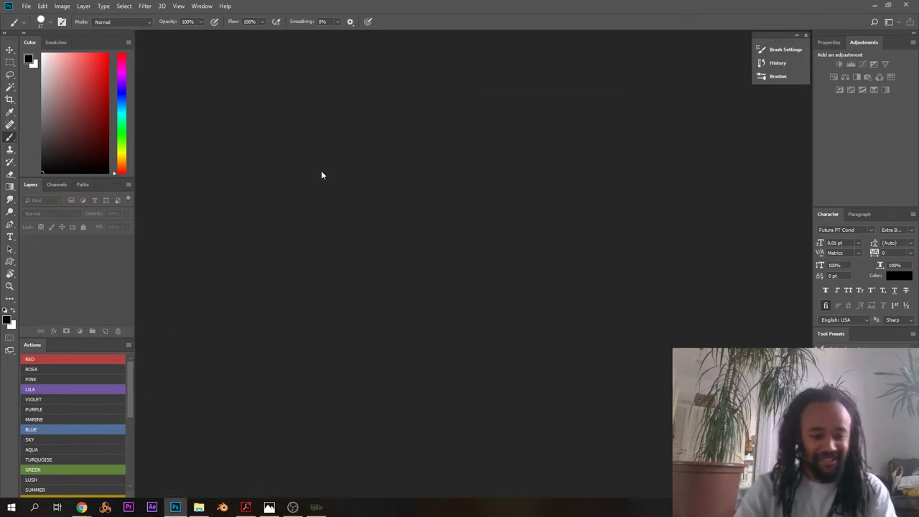
key(ctrl+n)
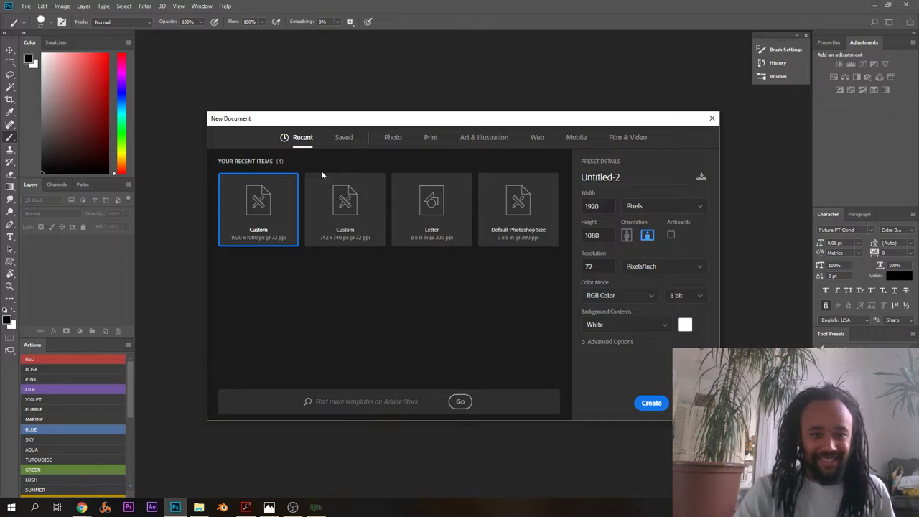
key(Return)
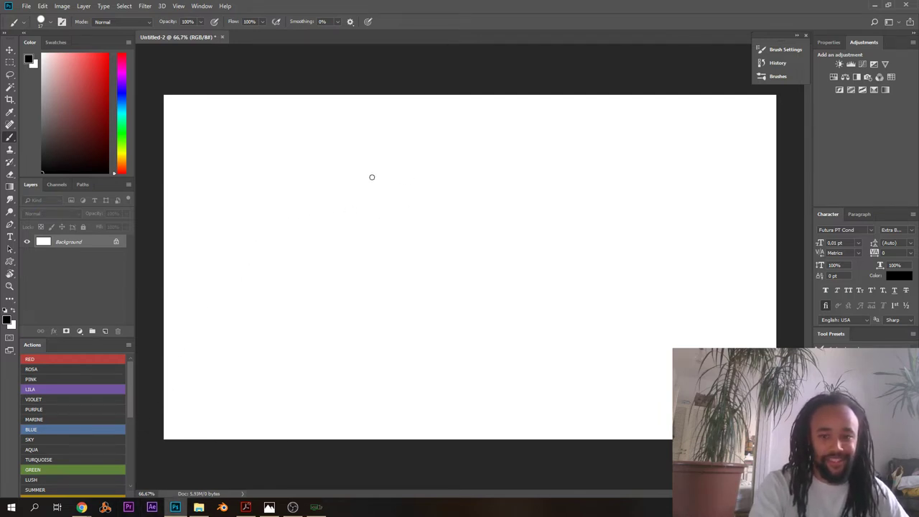
- Set the hard round brush size to 50 px and paint a small black dot near the canvas's left edge
right_click(339, 170)
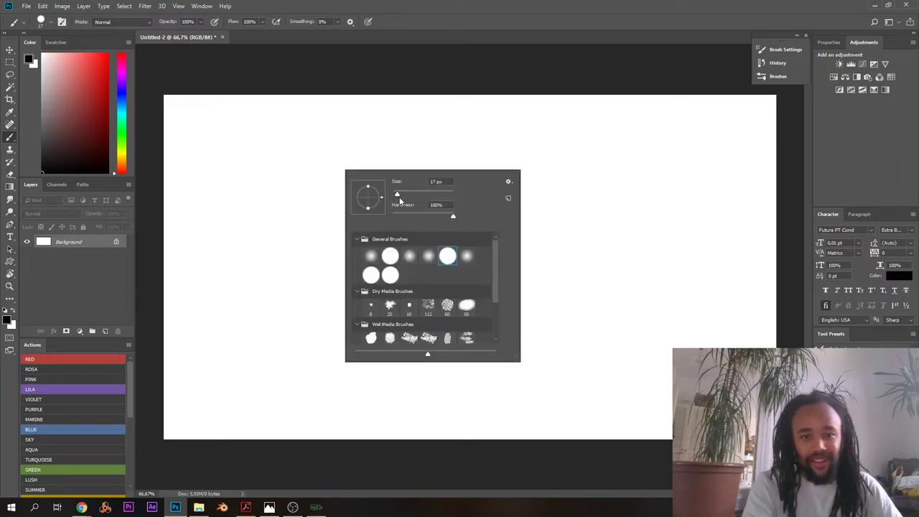
click(256, 67)
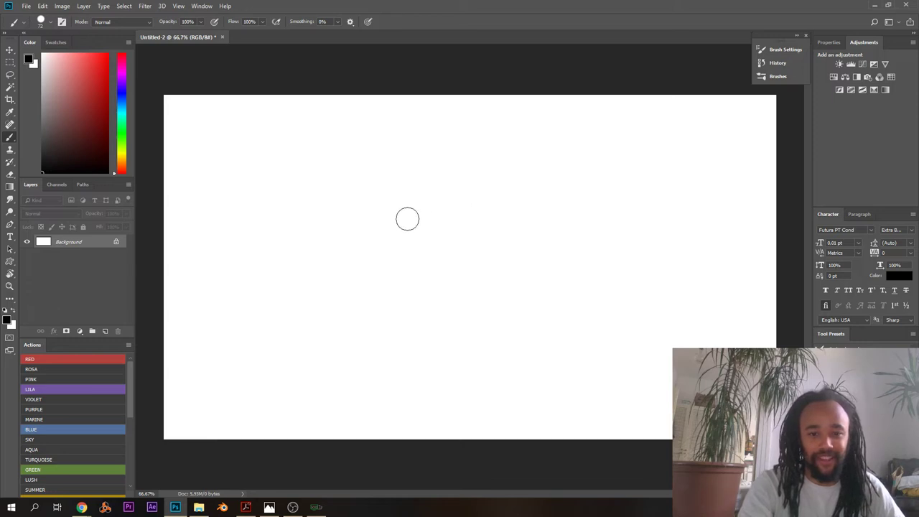
right_click(402, 211)
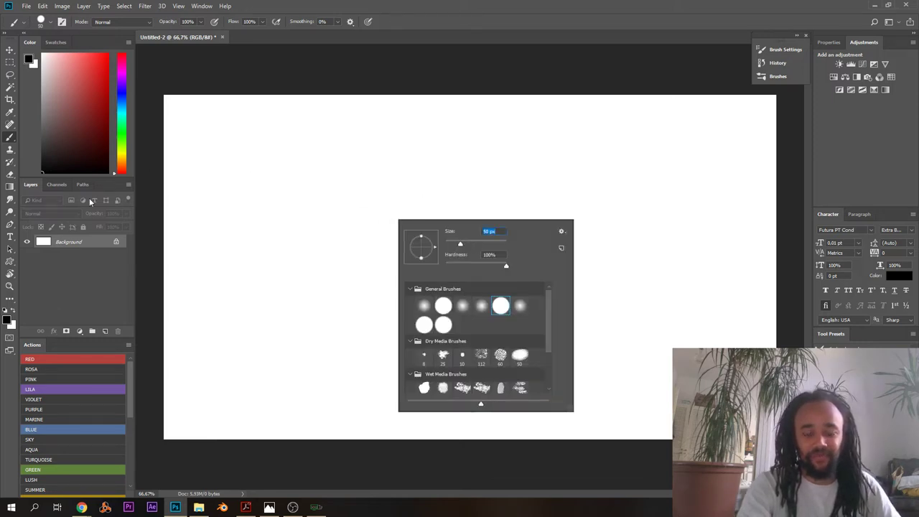
click(182, 176)
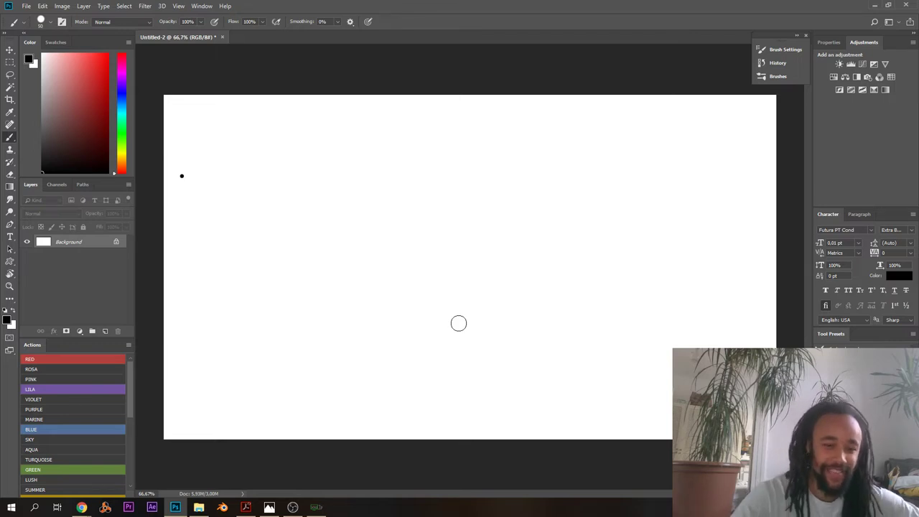
- Switch to File Explorer's Kies folder, reposition the window over the canvas and make it smaller
click(198, 507)
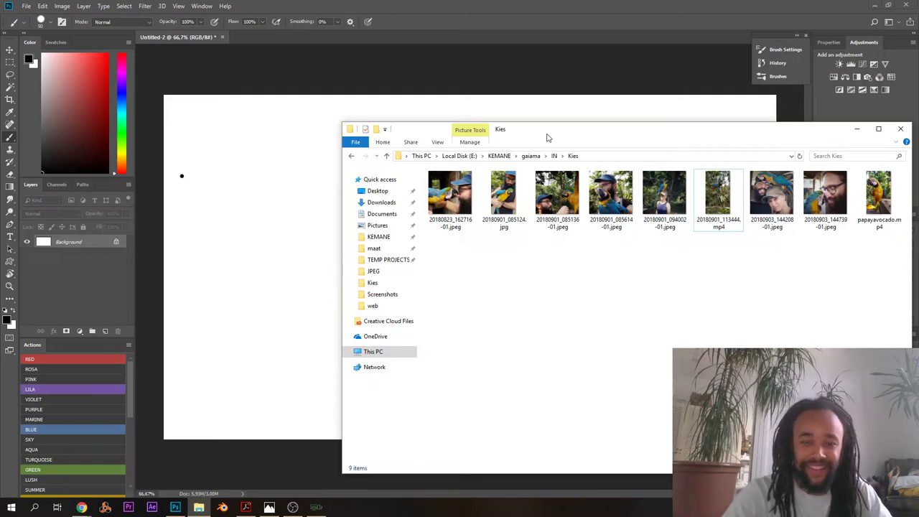
drag(548, 137, 396, 110)
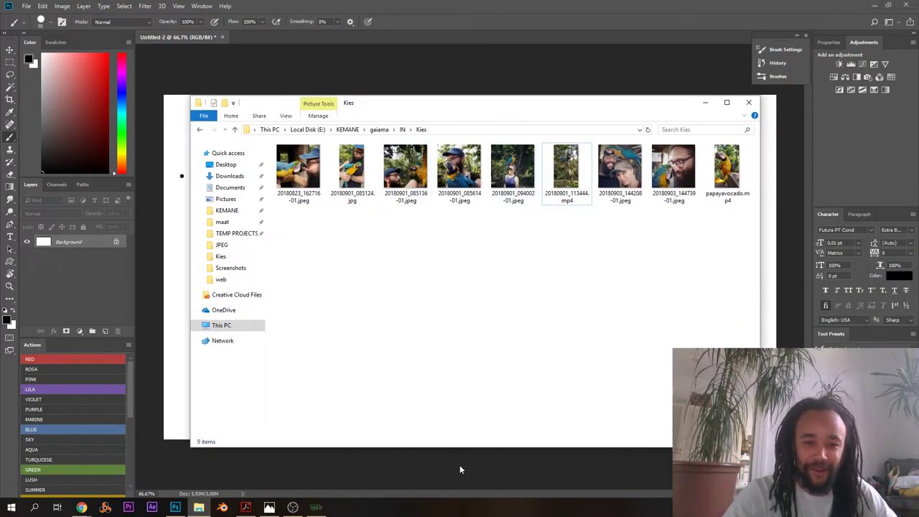
drag(456, 447, 464, 359)
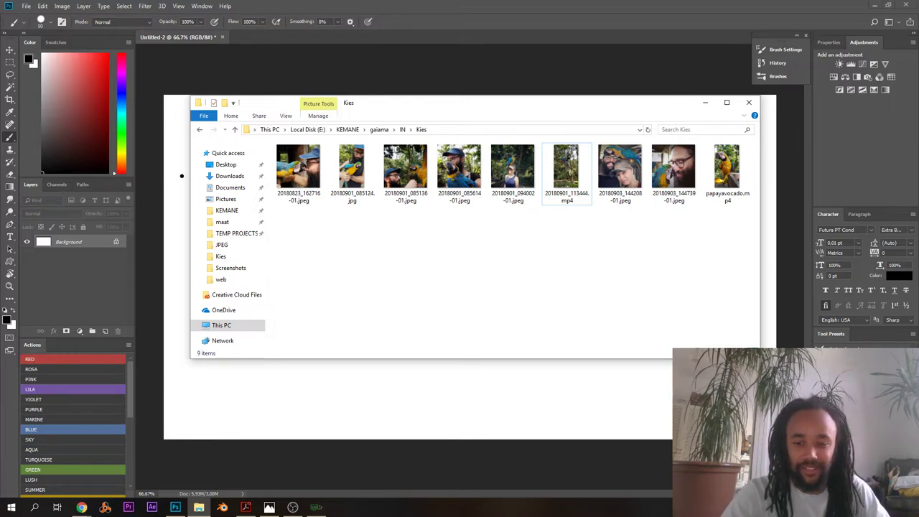
drag(760, 358, 731, 363)
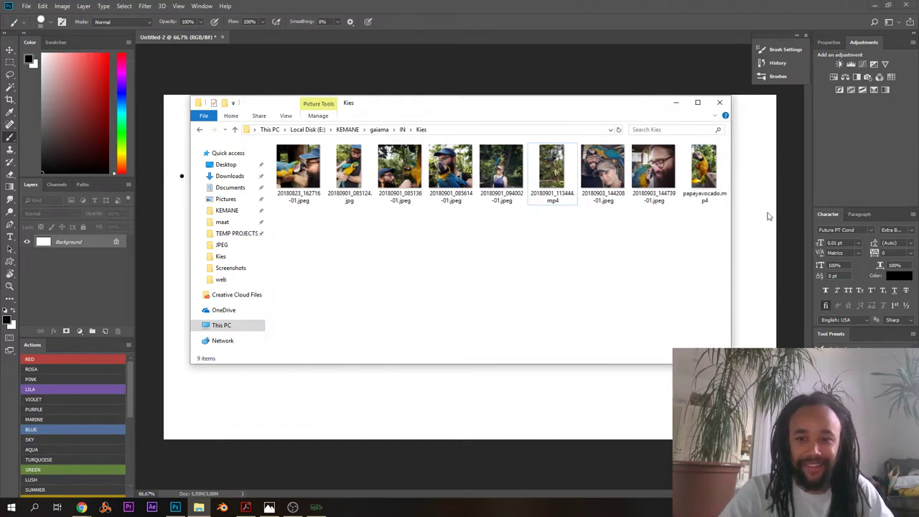
- Play the papayavocado.mp4 parrot video, view it in full screen and close the player
double_click(717, 173)
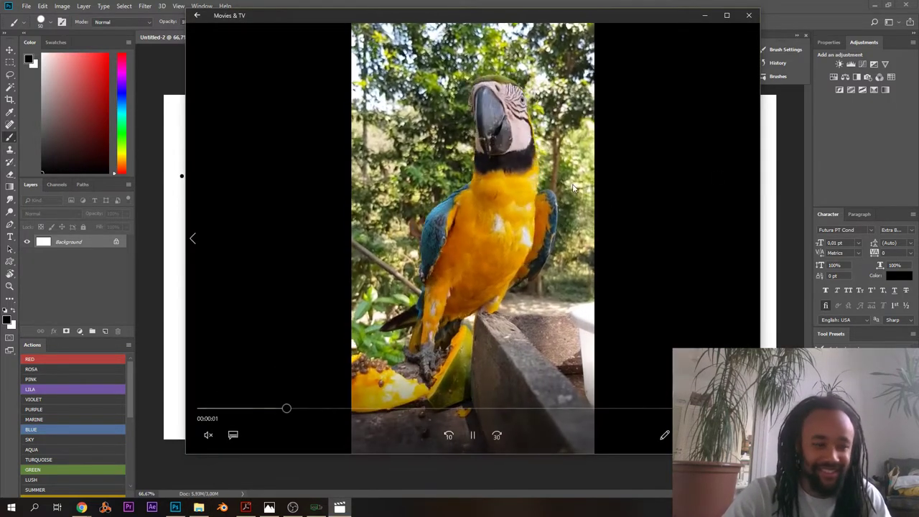
double_click(558, 199)
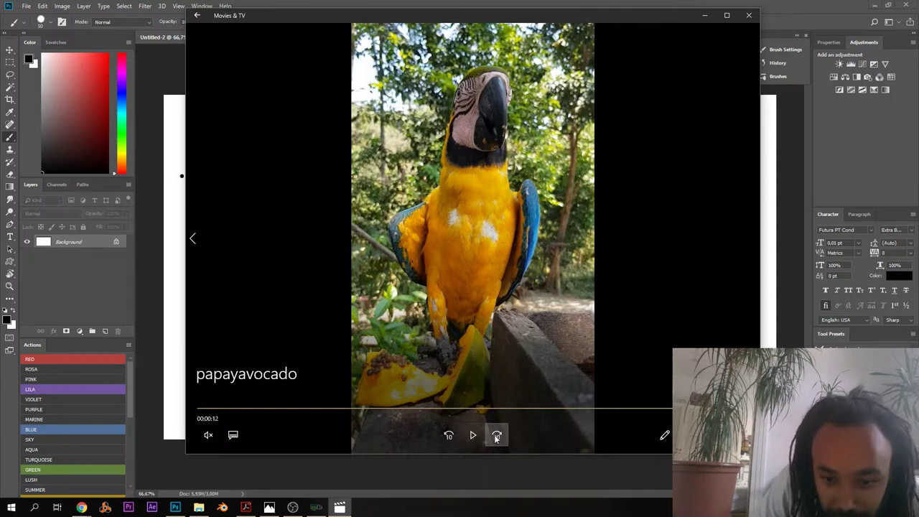
click(738, 435)
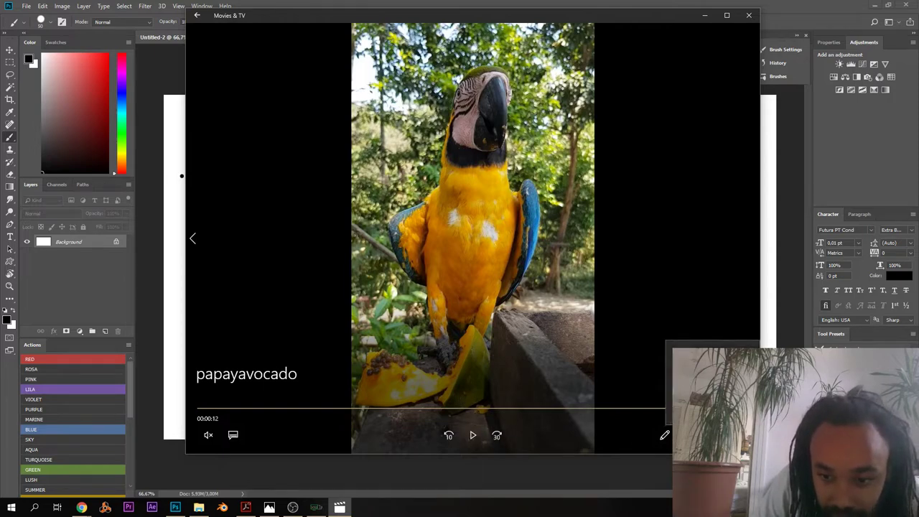
click(722, 383)
click(431, 283)
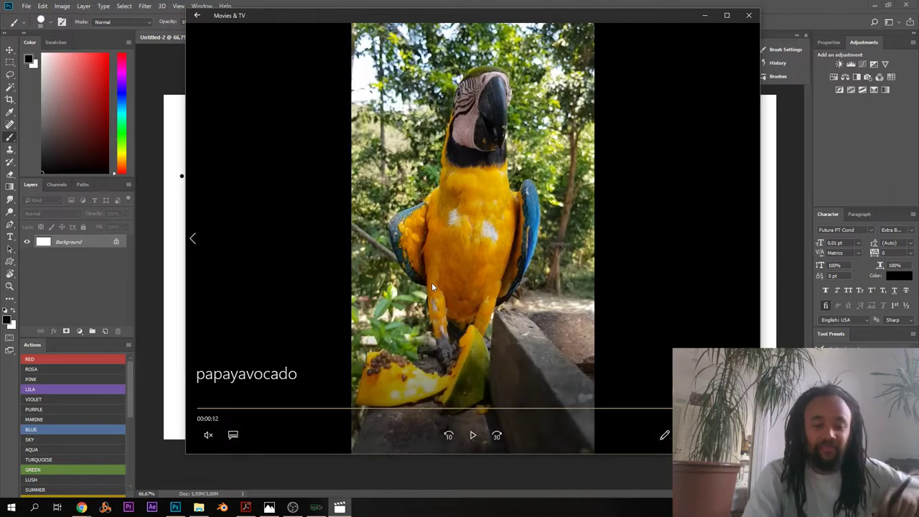
double_click(440, 235)
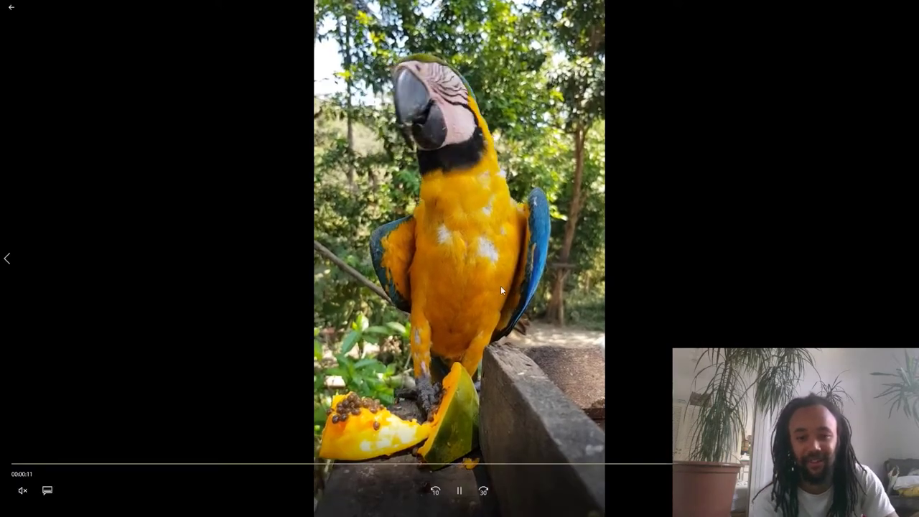
double_click(495, 292)
click(749, 15)
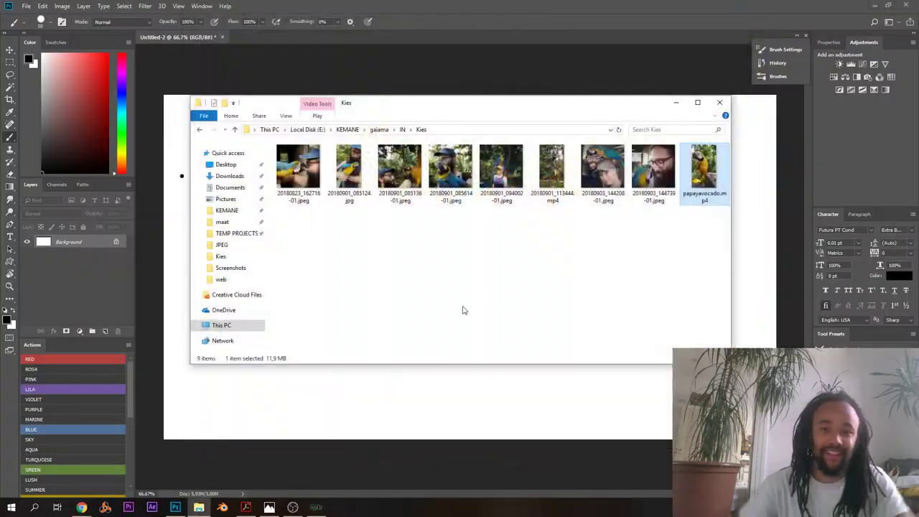
- Play 20180901_113444.mp4 in full screen, replay it, return to a taller player window and switch back to Photoshop
click(371, 274)
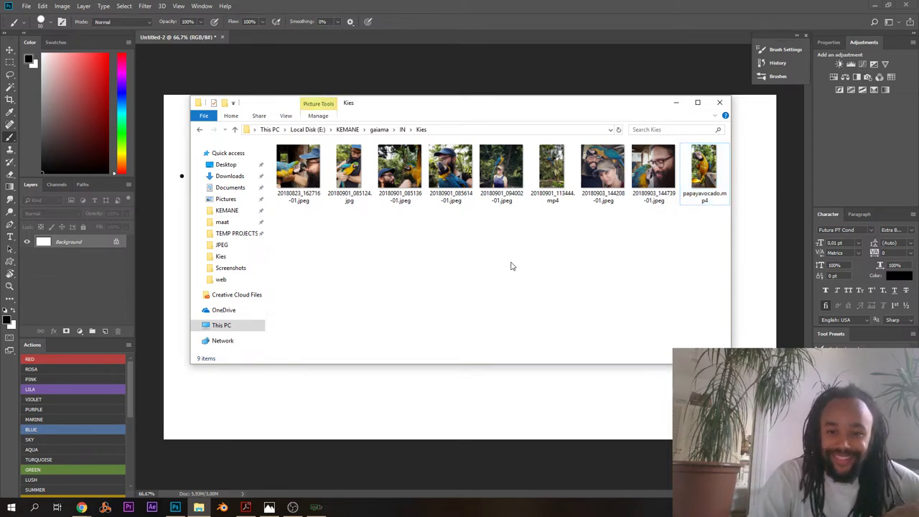
mouse_move(555, 181)
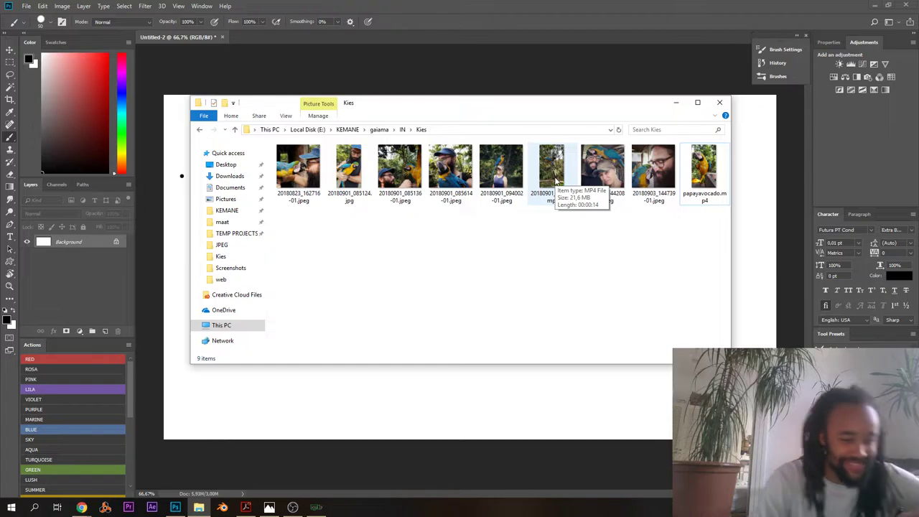
double_click(554, 179)
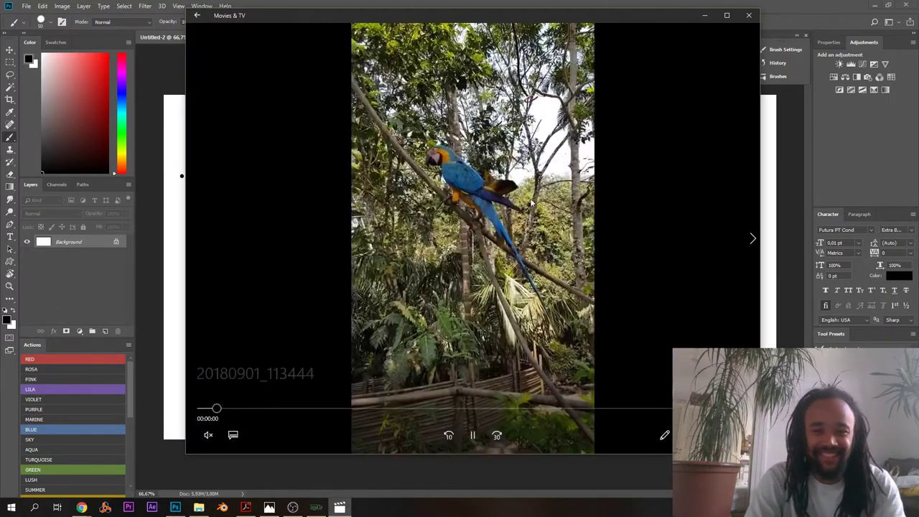
click(713, 436)
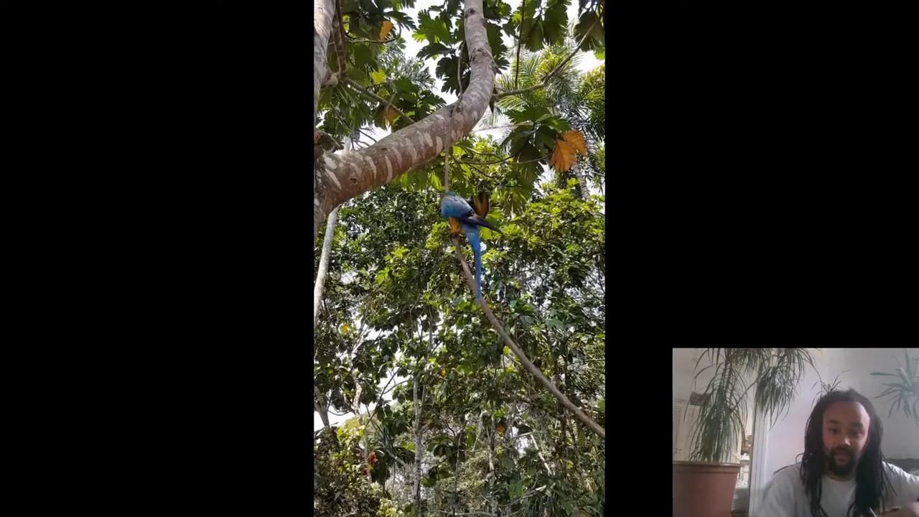
mouse_move(757, 249)
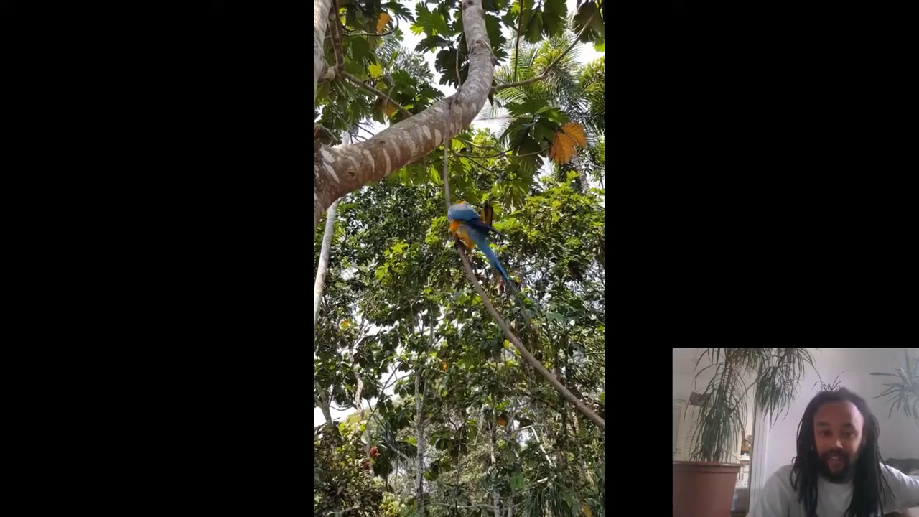
click(758, 249)
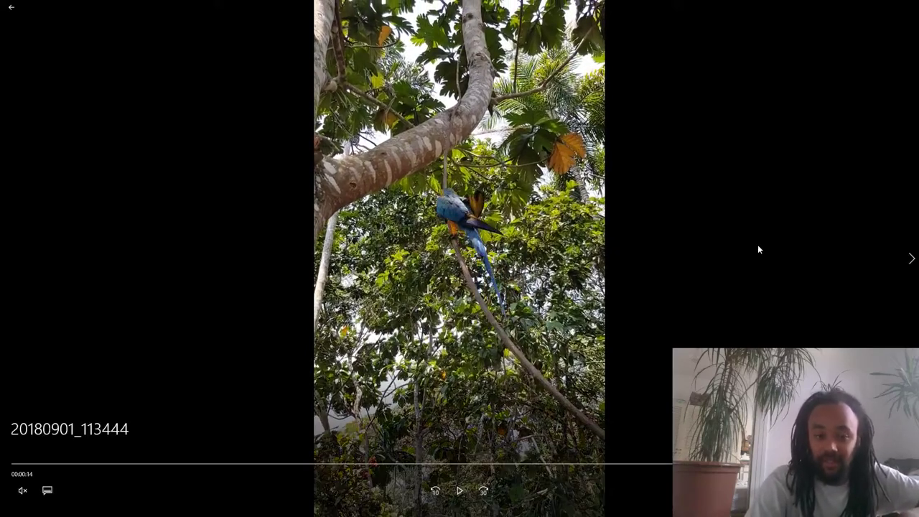
key(space)
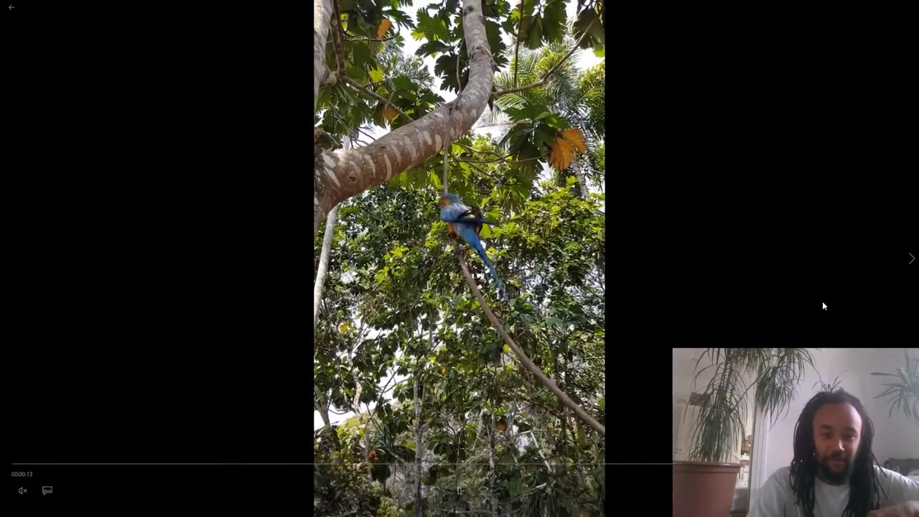
key(space)
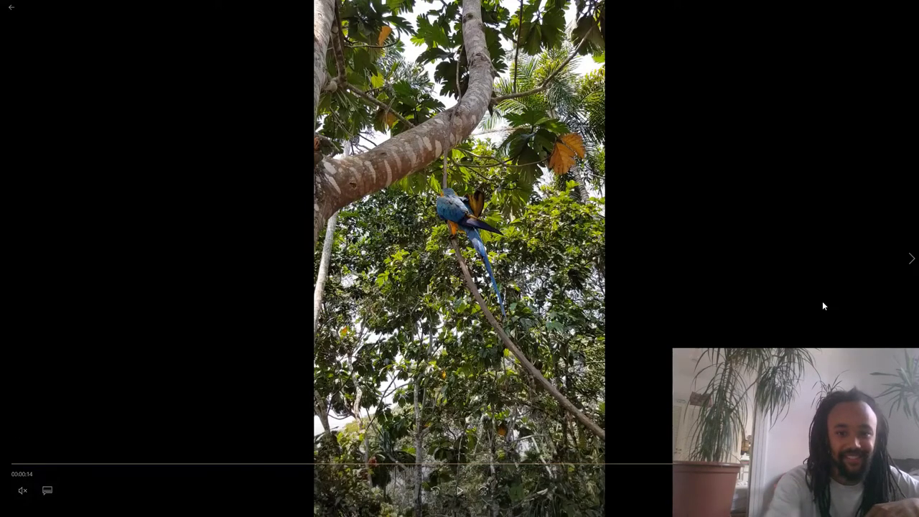
key(Escape)
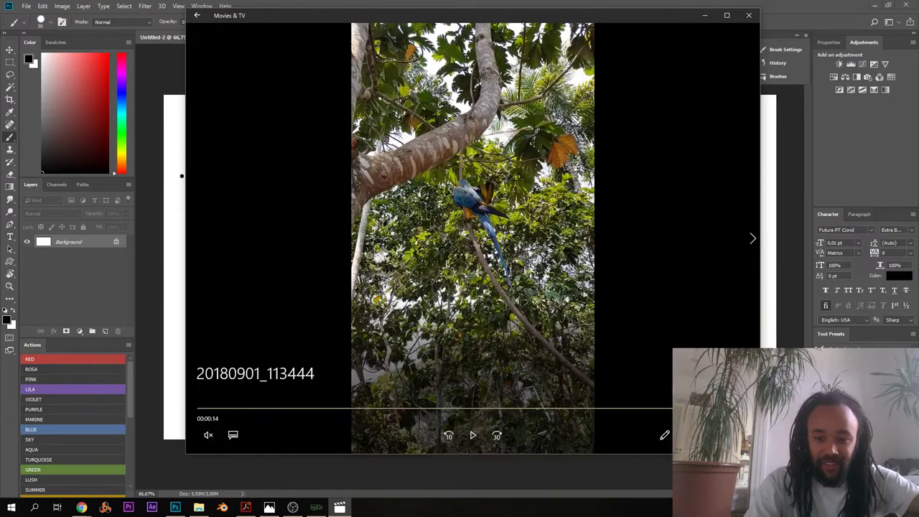
drag(725, 454, 726, 480)
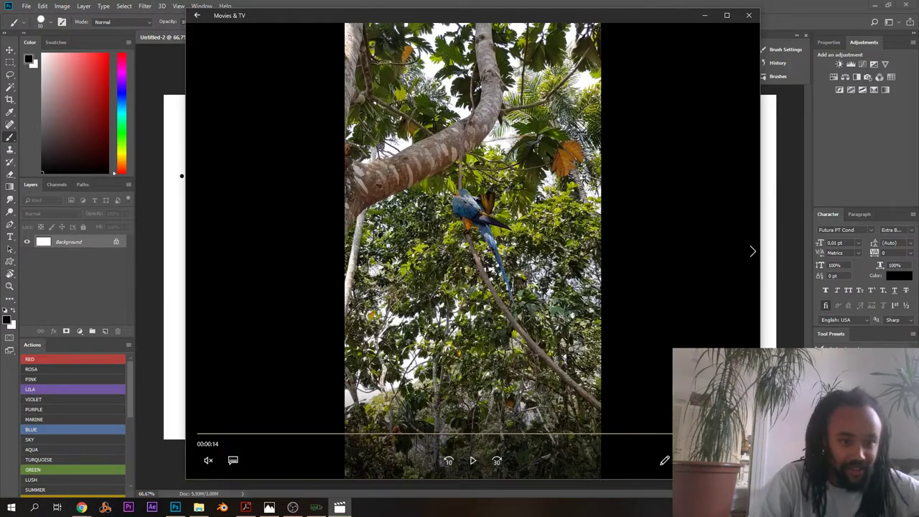
click(164, 91)
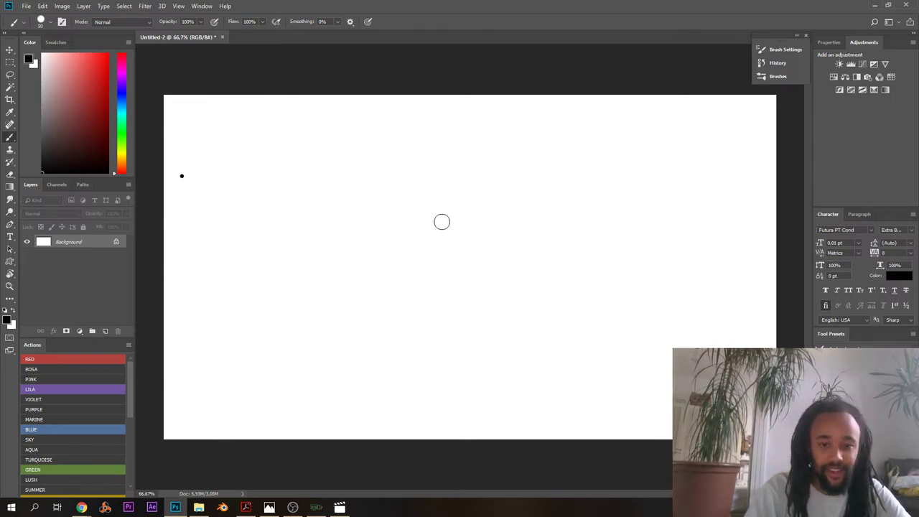
- Try three freehand test strokes on the canvas with a smaller brush, undoing each one
right_click(488, 168)
click(486, 79)
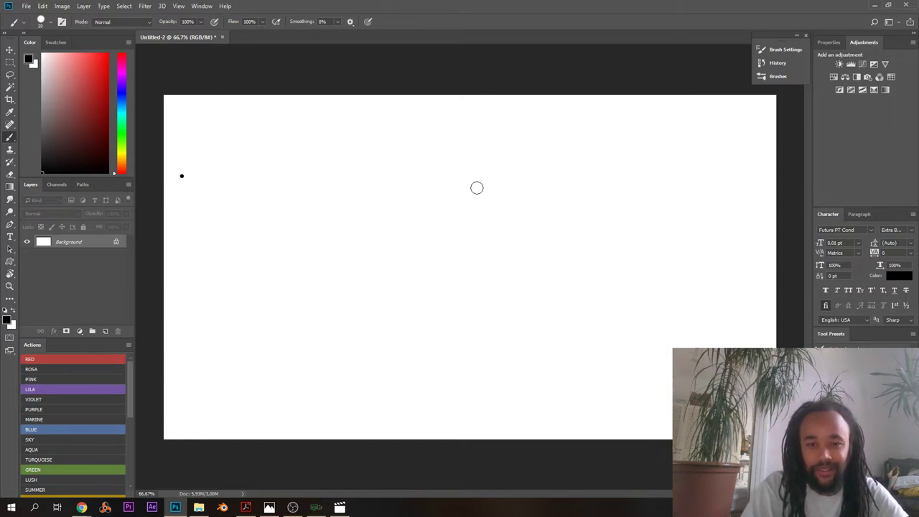
mouse_move(412, 151)
mouse_down()
mouse_move(357, 233)
mouse_move(327, 180)
mouse_up()
key(ctrl+z)
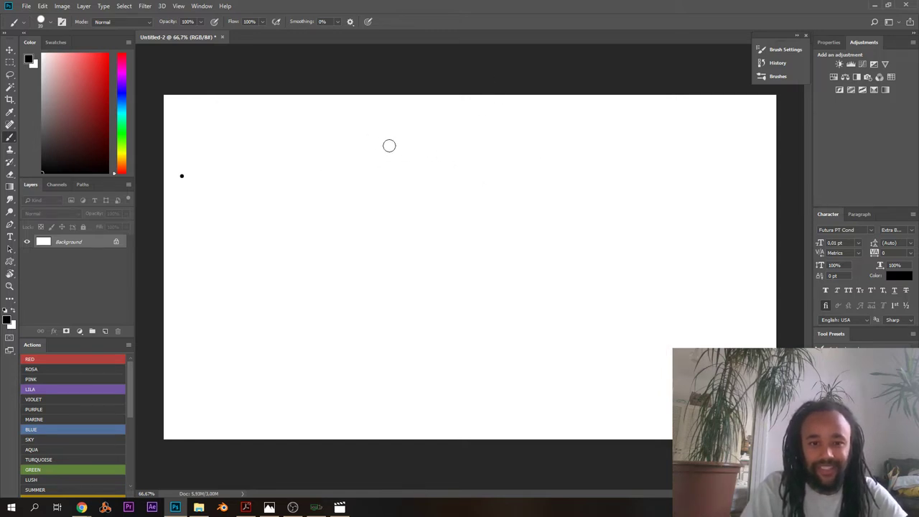
mouse_move(388, 147)
mouse_down()
mouse_move(349, 192)
mouse_move(343, 251)
mouse_up()
key(ctrl+z)
drag(438, 210, 431, 262)
key(ctrl+z)
- Set the hard round brush size to 31 px and enlarge the canvas view to about 80%
mouse_move(293, 513)
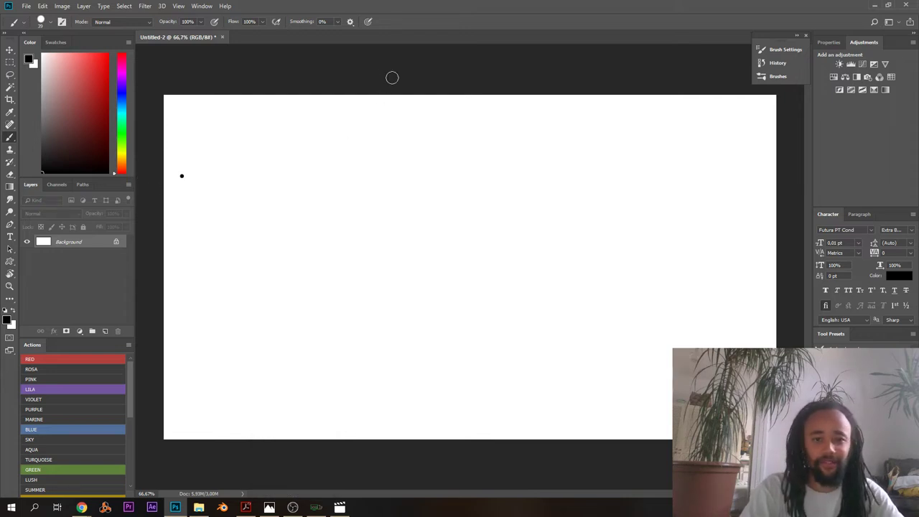
right_click(510, 203)
drag(572, 232, 571, 232)
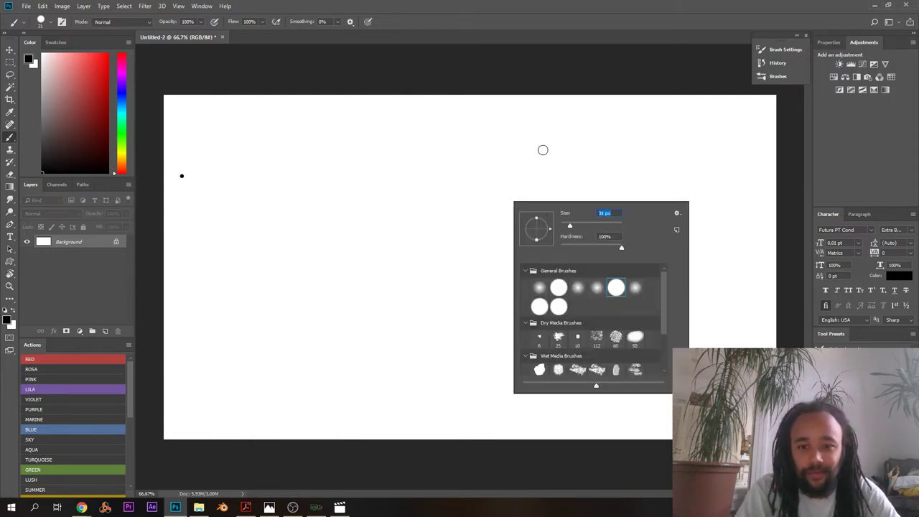
key(Return)
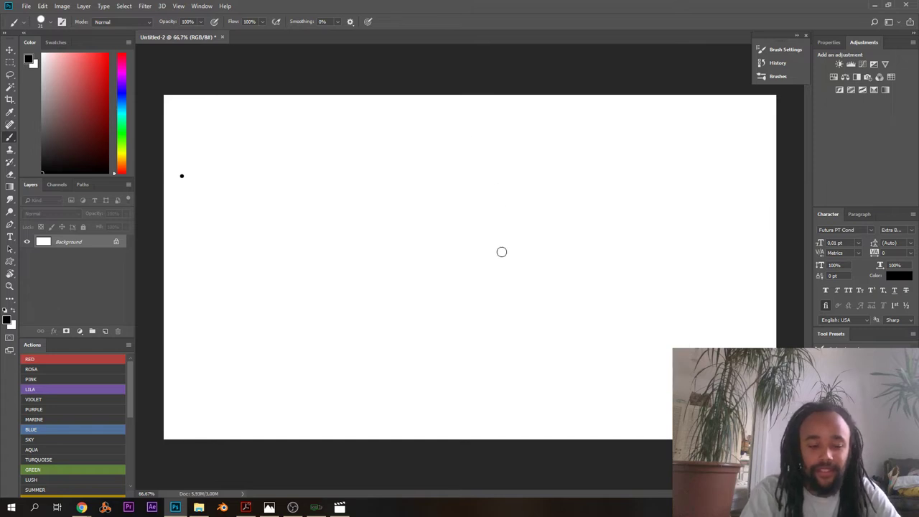
drag(497, 243, 503, 245)
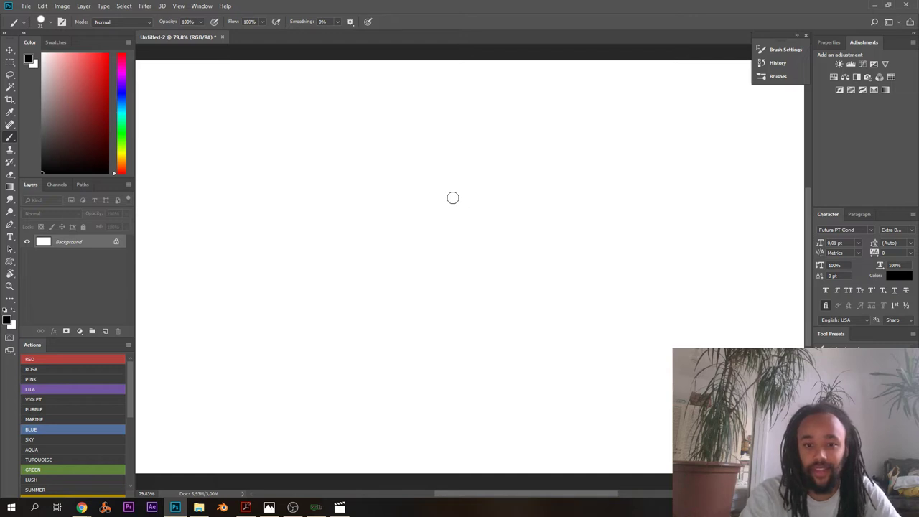
- Sketch a simple parrot from black brush curves for the head and back, breast and tail, plus a short tail stroke, curled foot and dot eye
key(ctrl+z)
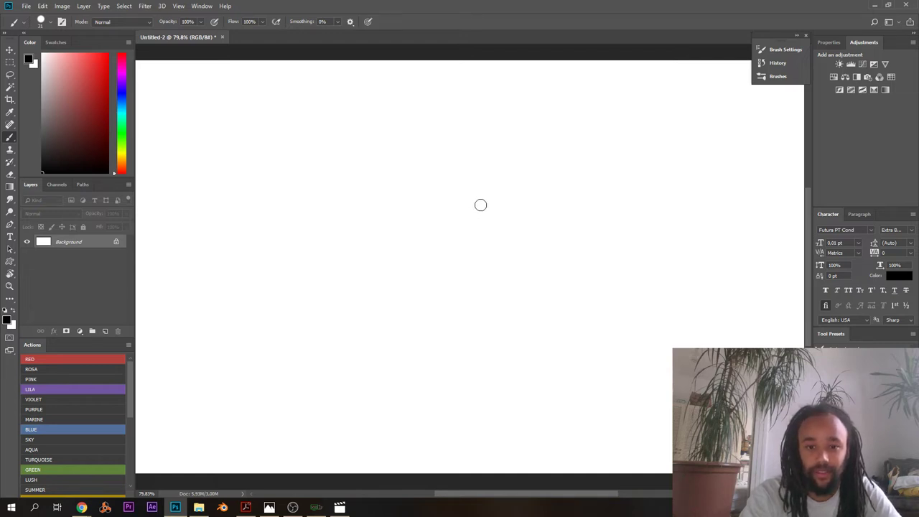
mouse_move(480, 203)
mouse_down()
mouse_move(475, 216)
mouse_move(500, 223)
mouse_move(513, 195)
mouse_move(505, 177)
mouse_move(478, 168)
mouse_move(456, 176)
mouse_move(389, 269)
mouse_up()
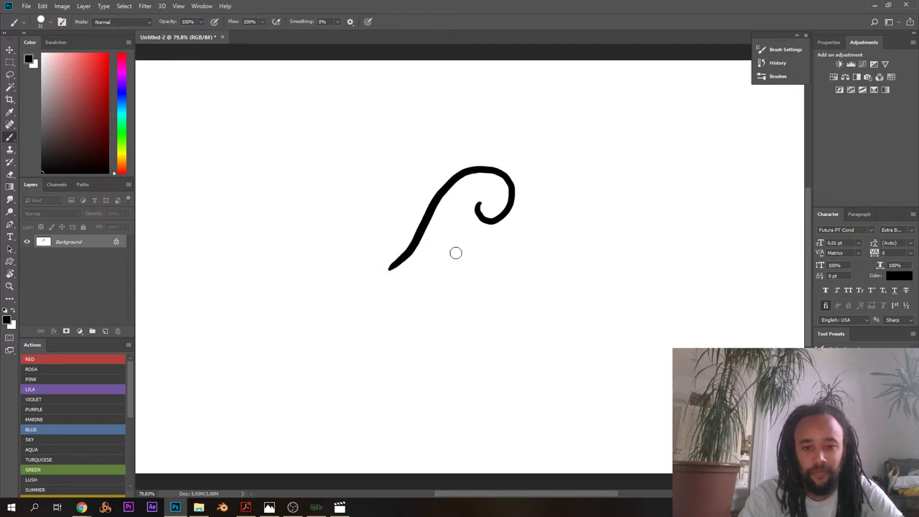
mouse_move(443, 242)
mouse_down()
mouse_move(469, 239)
mouse_move(481, 251)
mouse_move(466, 283)
mouse_move(264, 330)
mouse_up()
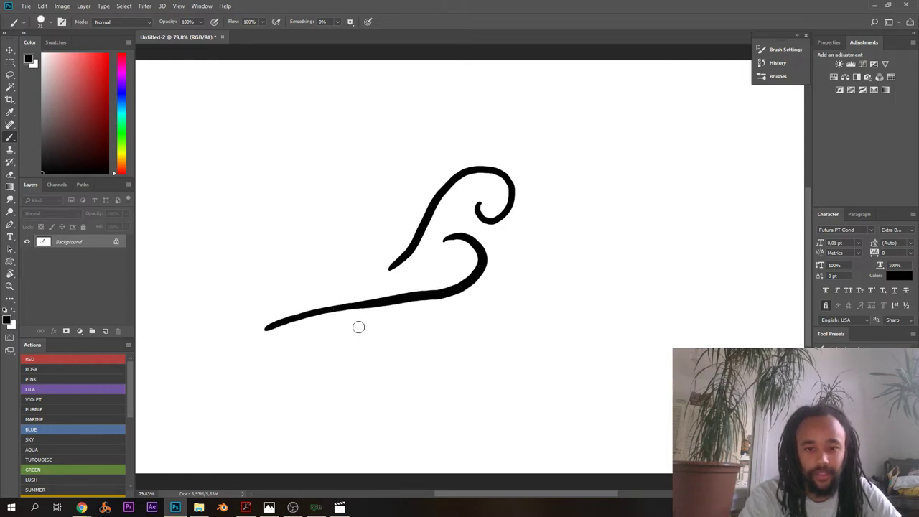
drag(356, 319, 329, 347)
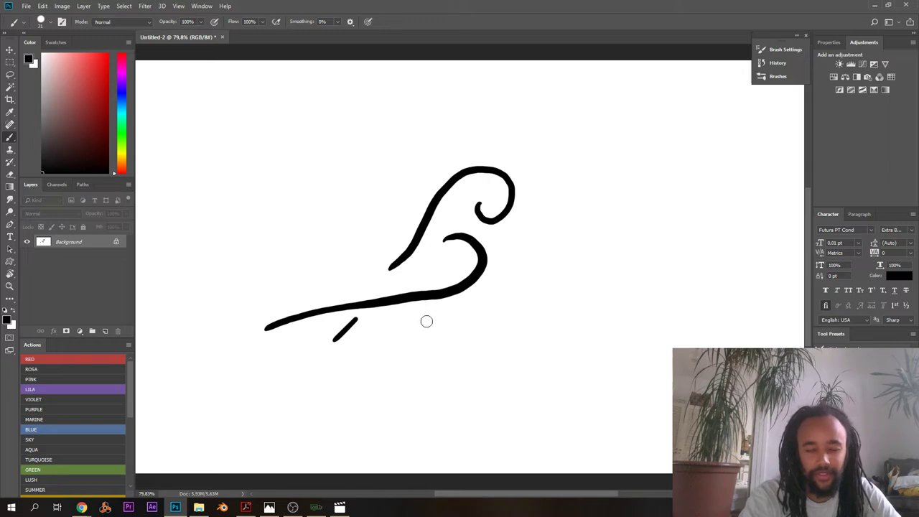
mouse_move(432, 319)
mouse_down()
mouse_move(446, 313)
mouse_move(424, 299)
mouse_up()
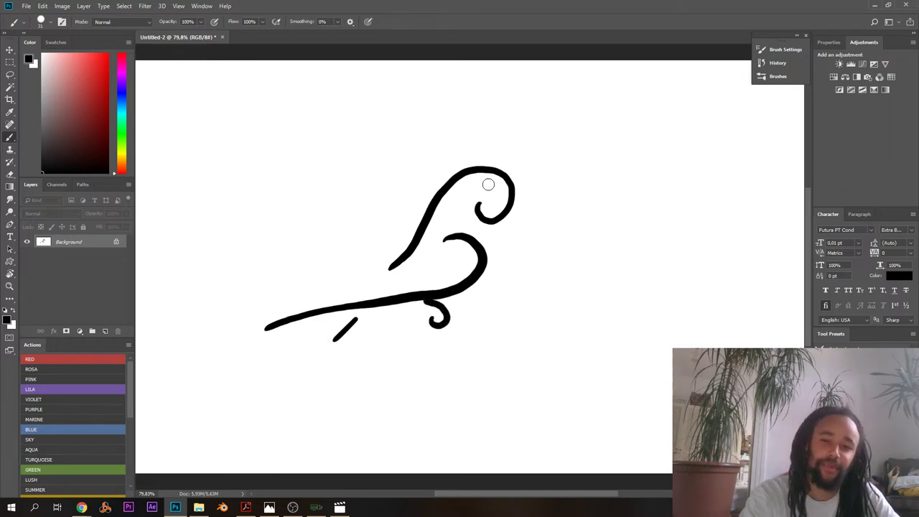
drag(487, 185, 490, 186)
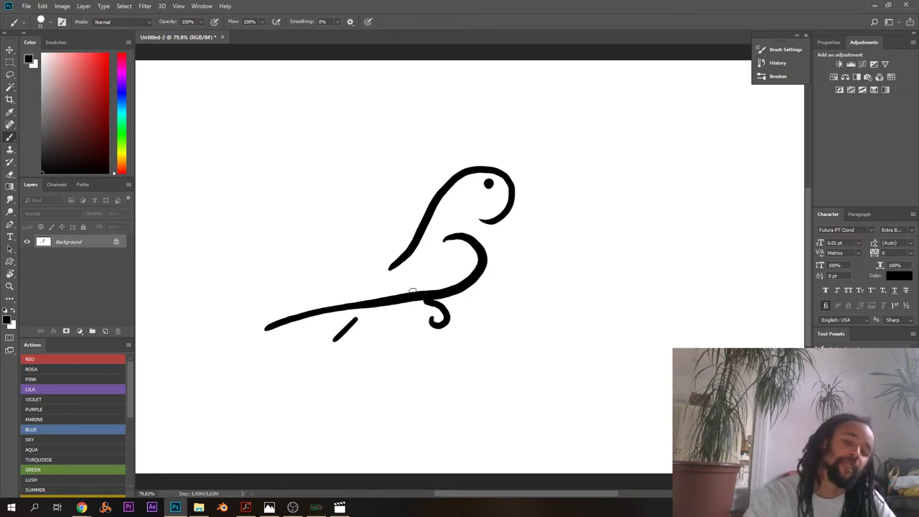
- Try short strokes between the parrot's back and tail lines, undo them and clear the whole canvas to white
drag(362, 248, 363, 264)
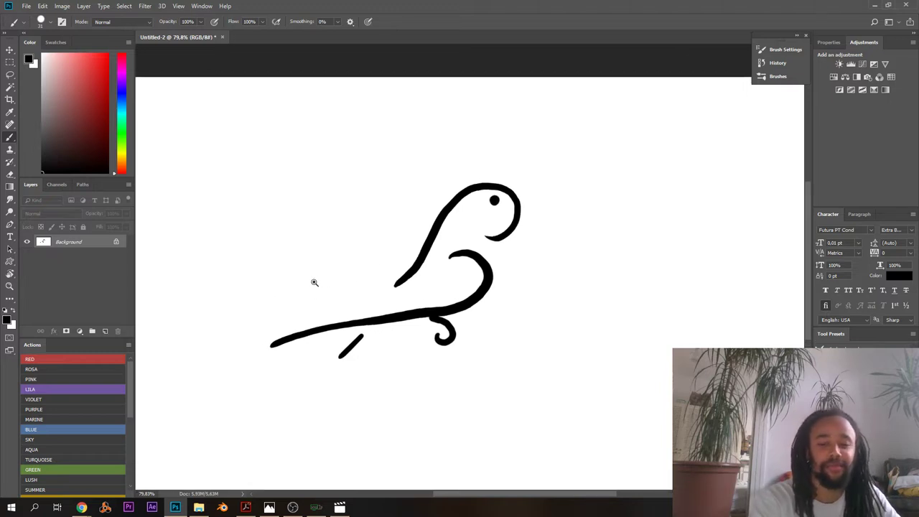
drag(314, 282, 321, 257)
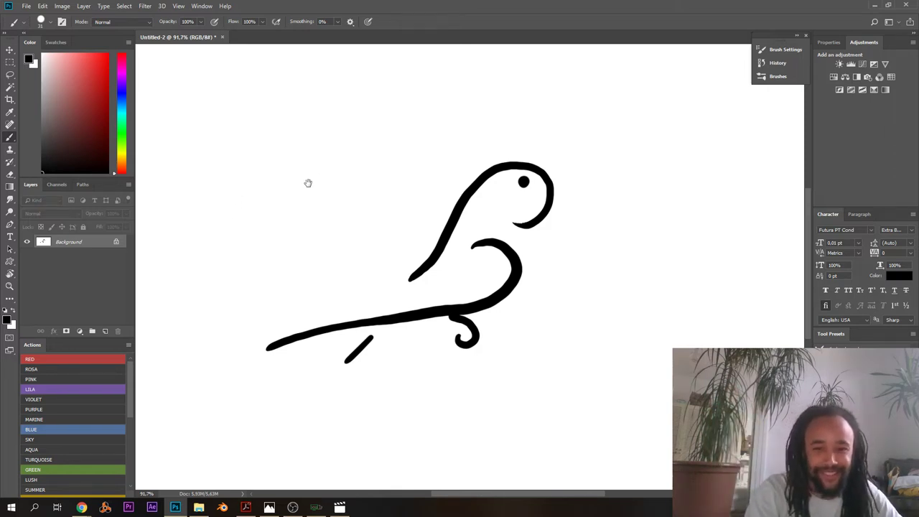
drag(308, 182, 315, 183)
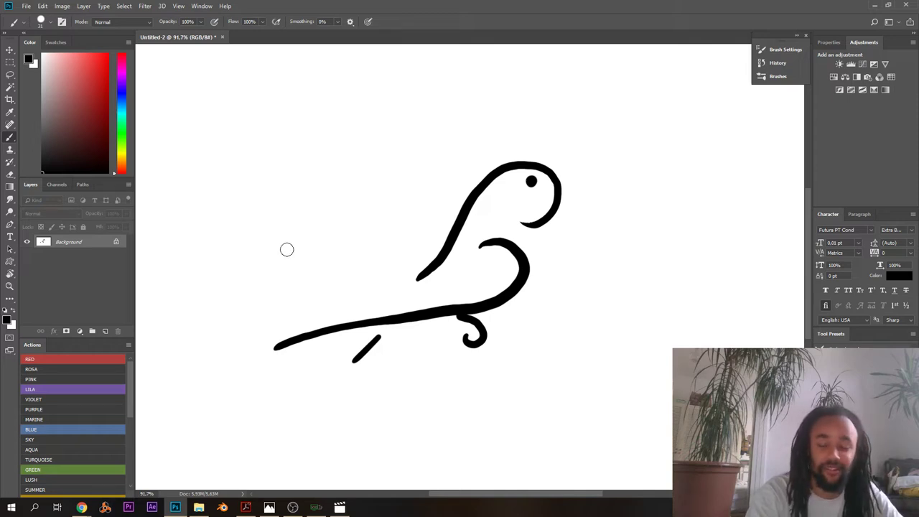
drag(279, 264, 275, 257)
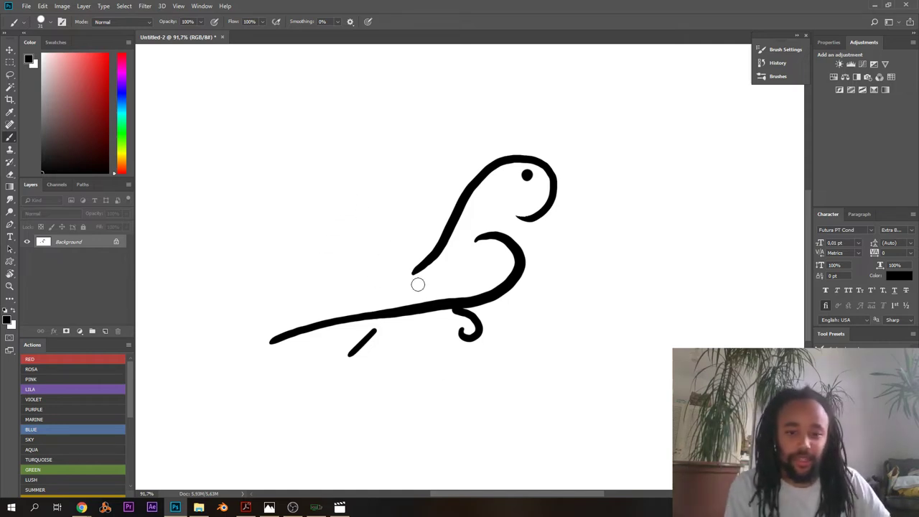
drag(400, 277, 407, 306)
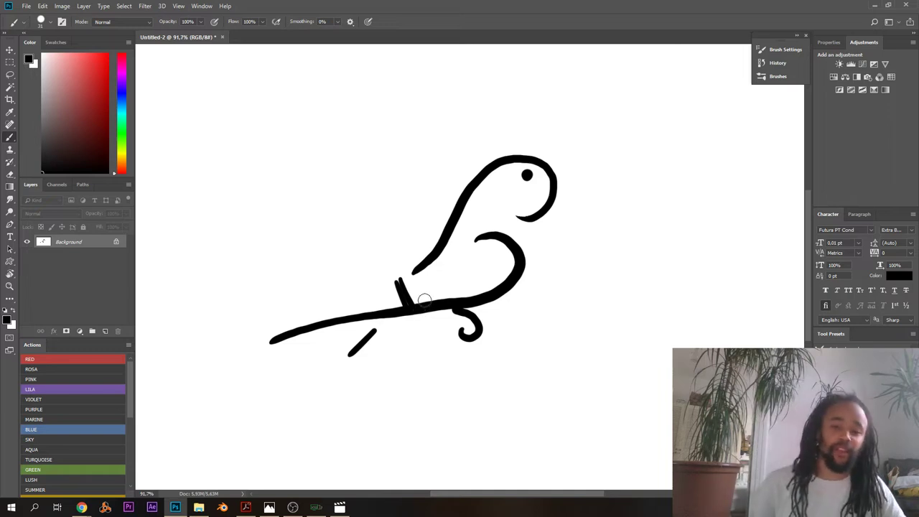
key(ctrl+z)
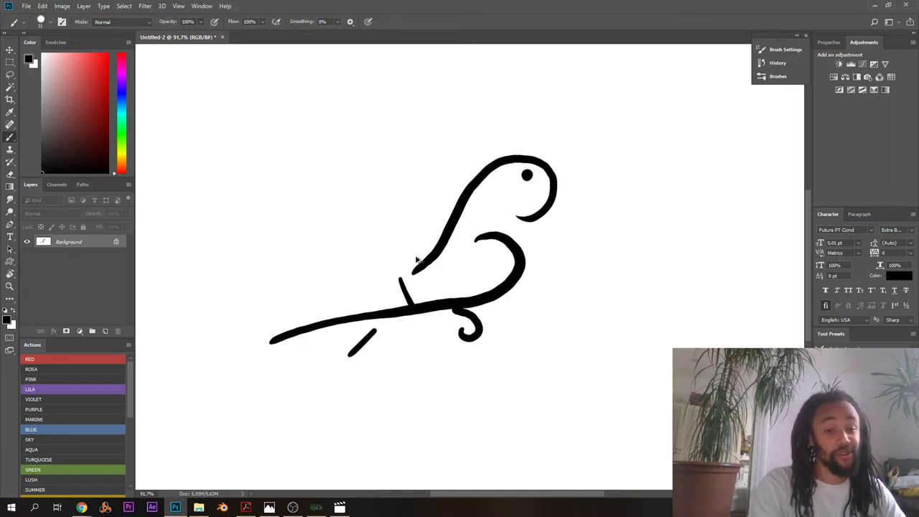
key(ctrl+z)
key(ctrl+z)
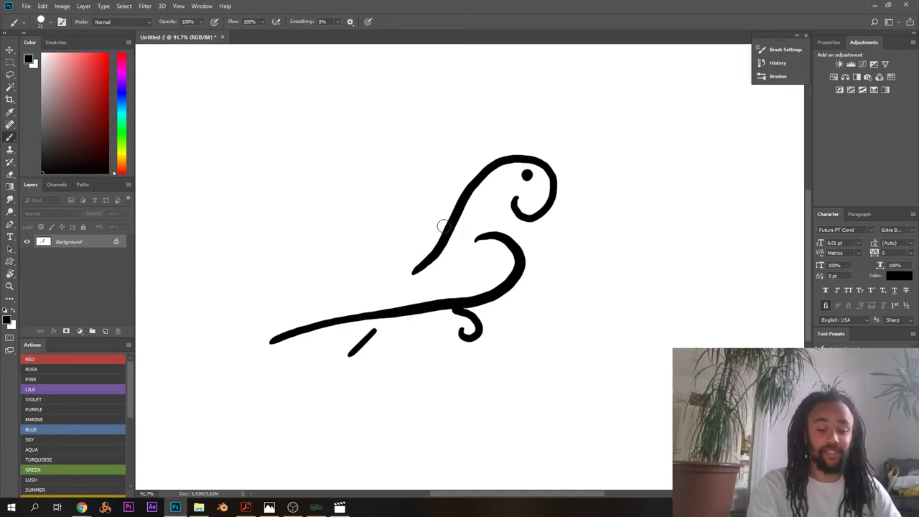
key(ctrl+BackSpace)
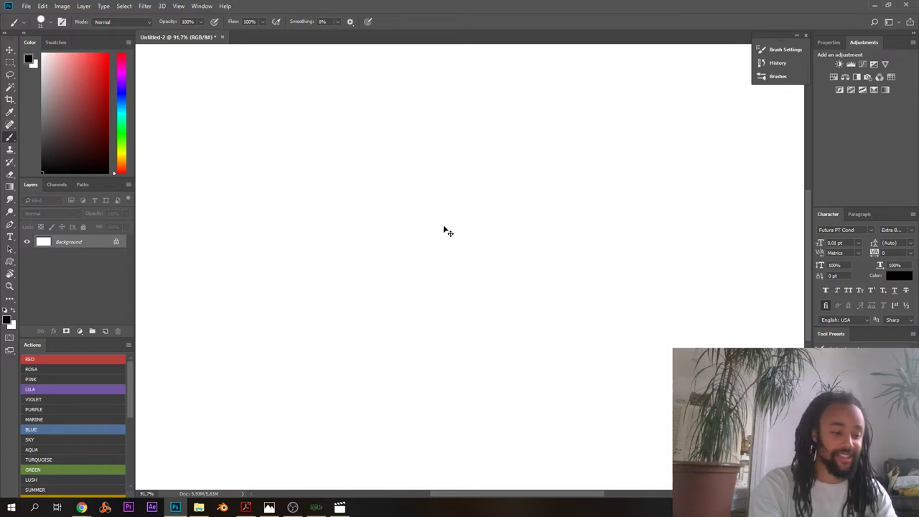
drag(447, 244, 440, 250)
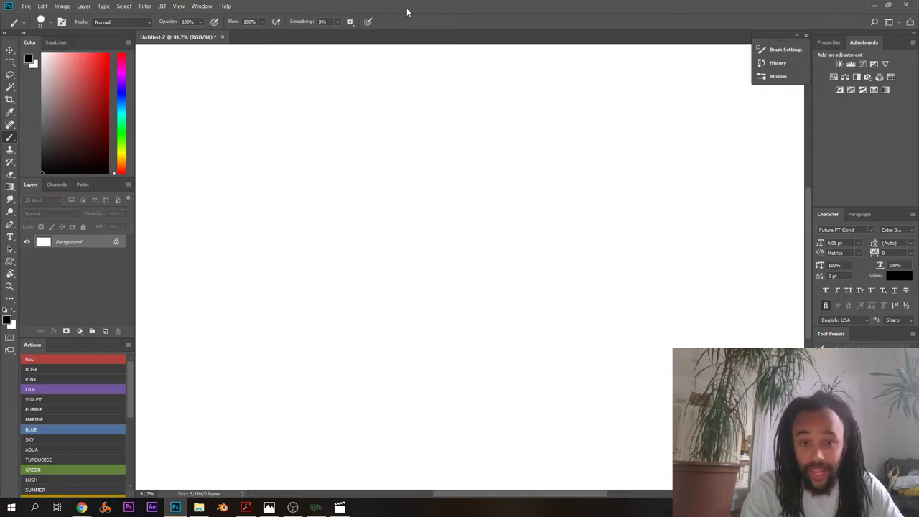
- Close the 20180901_113444 video player and return to the maximized Photoshop window
drag(410, 6, 408, 23)
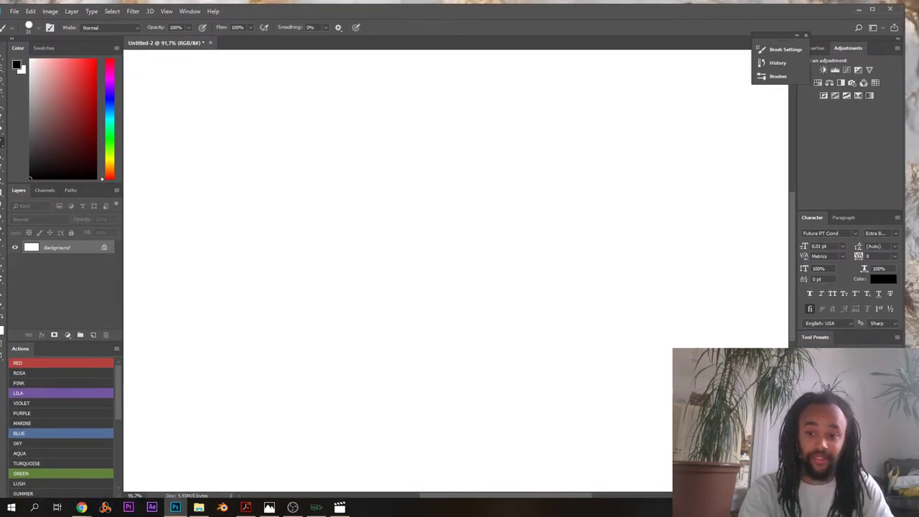
drag(906, 353, 644, 353)
drag(676, 19, 918, 73)
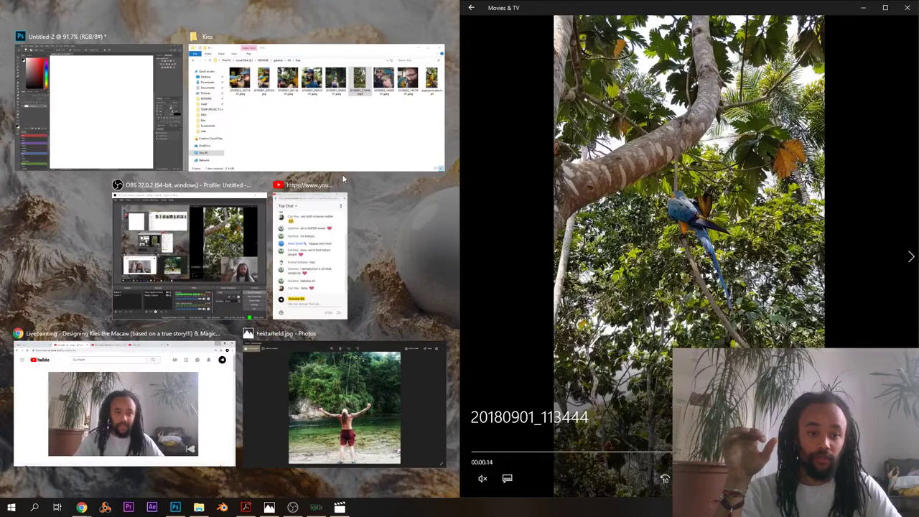
click(263, 129)
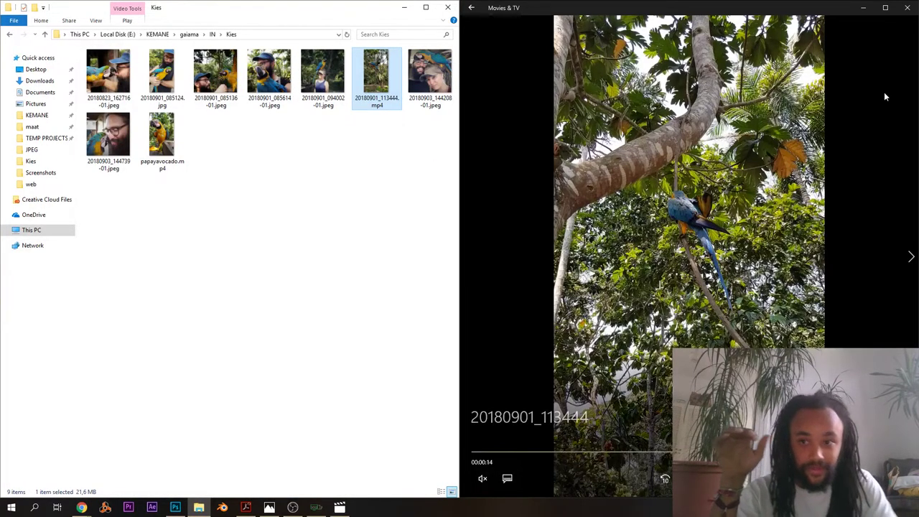
click(908, 7)
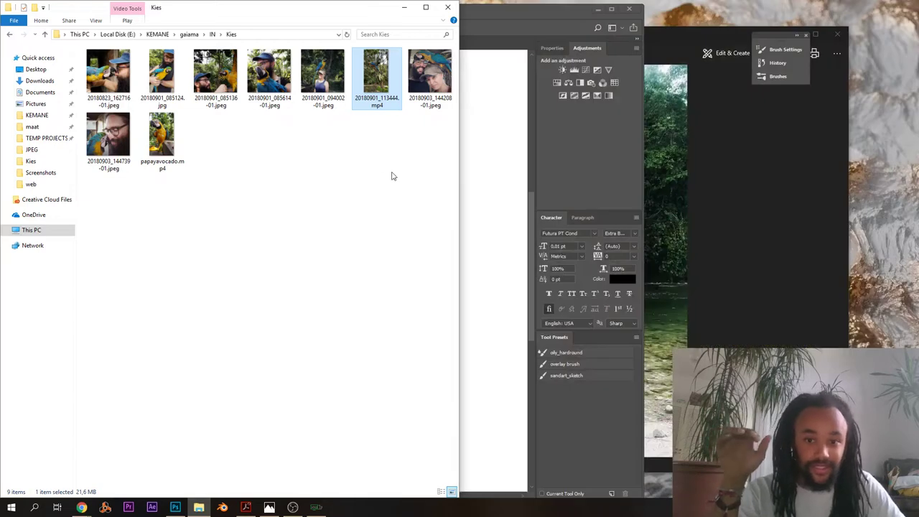
double_click(499, 13)
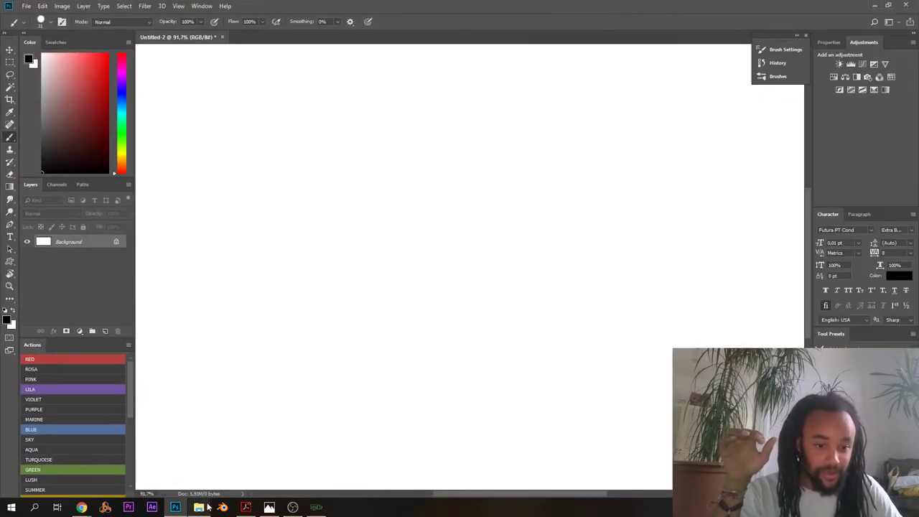
- Place the photo 20180823_162716-01.jpeg from the Kies folder on the canvas as a new layer and reactivate the Brush tool
click(199, 508)
click(250, 208)
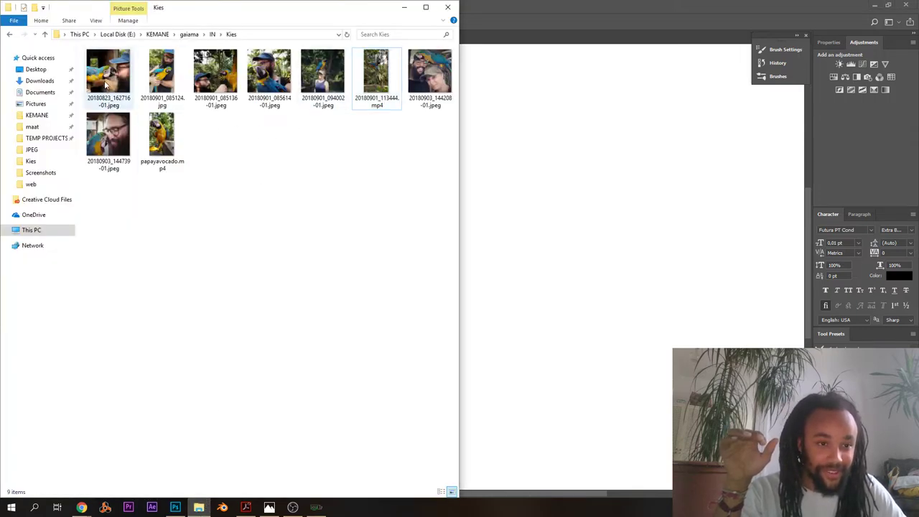
drag(104, 81, 549, 211)
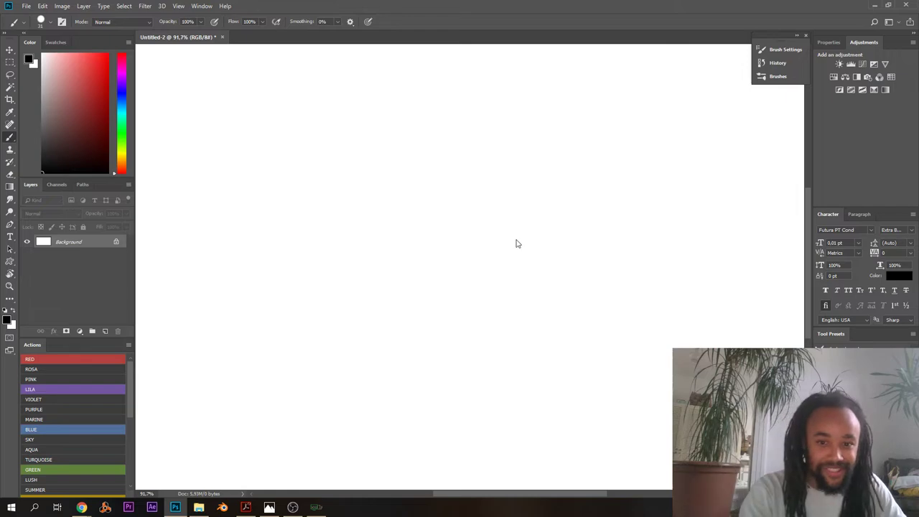
scroll(413, 293, down, 3)
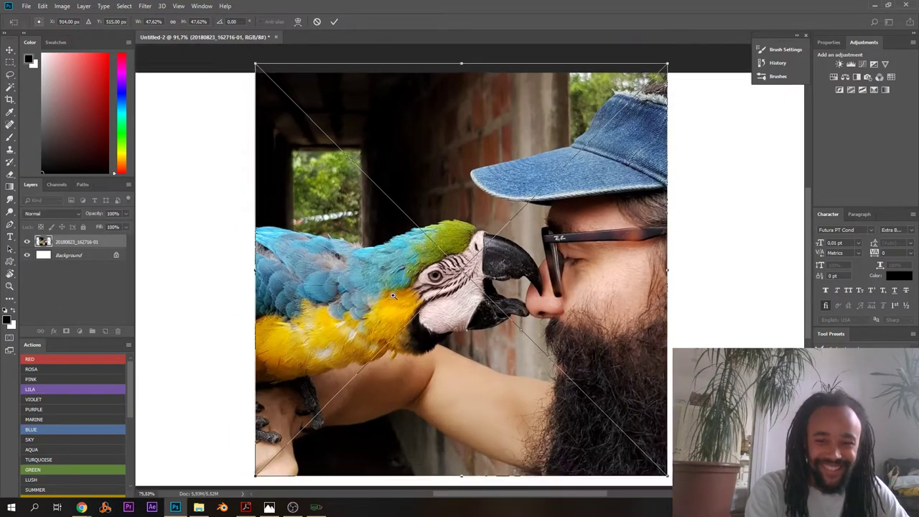
key(Return)
key(b)
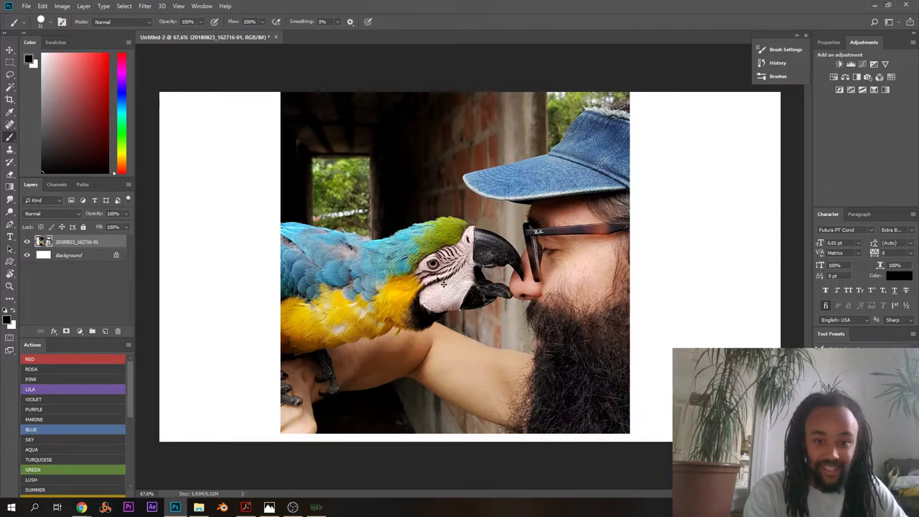
- Scale the parrot photo to about 44.7% and move it to the right edge of the canvas
mouse_move(439, 283)
mouse_down()
mouse_move(441, 294)
mouse_move(439, 286)
mouse_up()
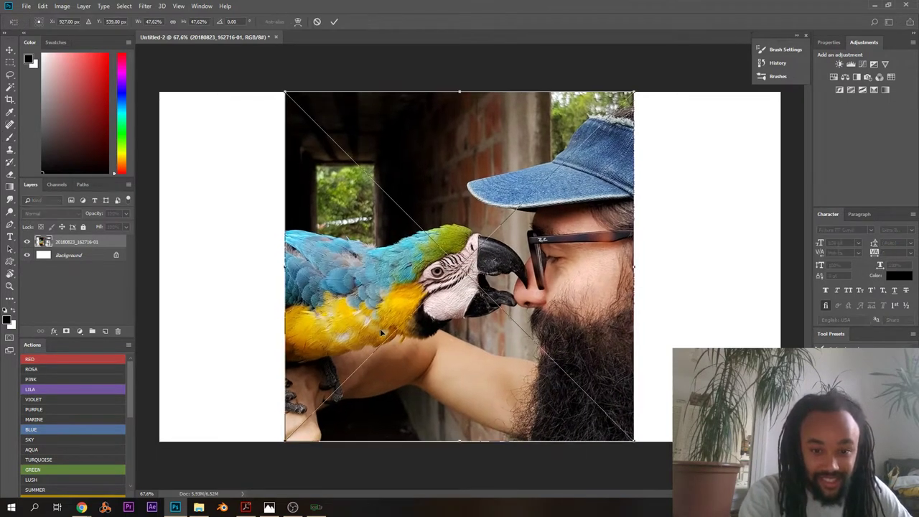
key(ctrl+t)
drag(288, 91, 306, 113)
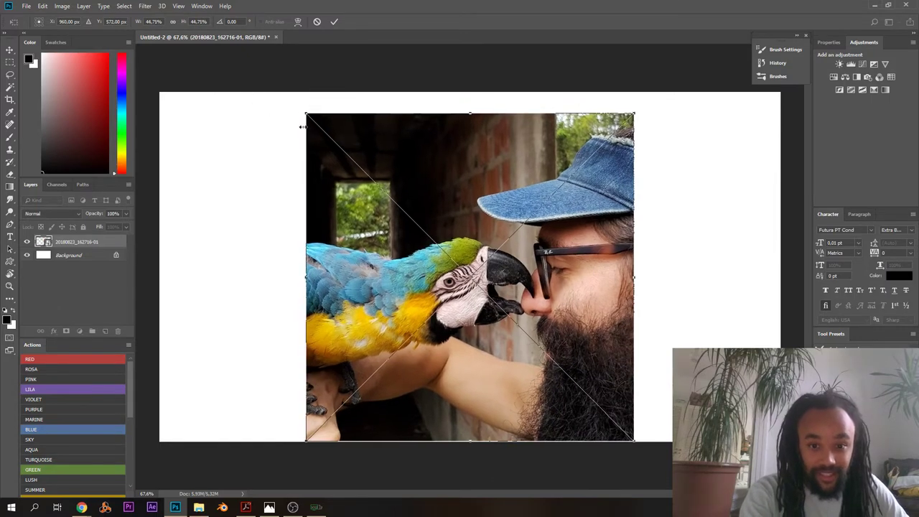
key(Return)
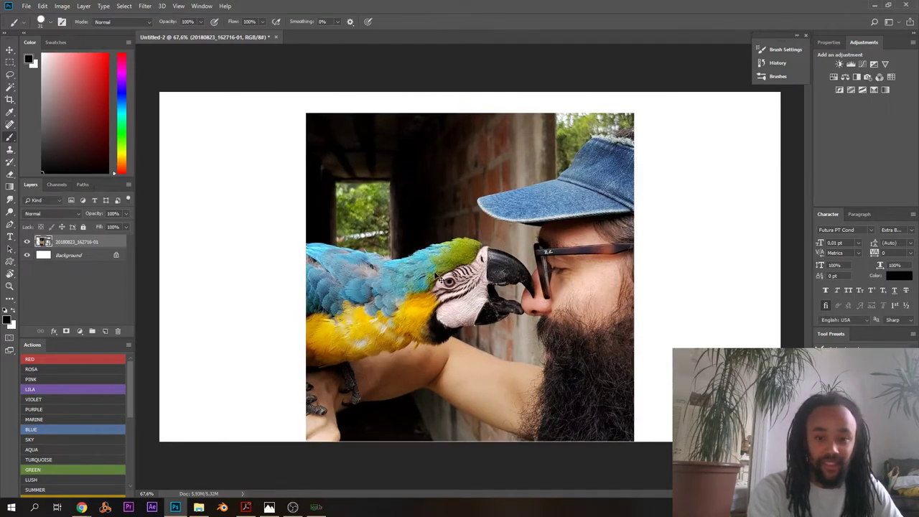
drag(436, 279, 581, 265)
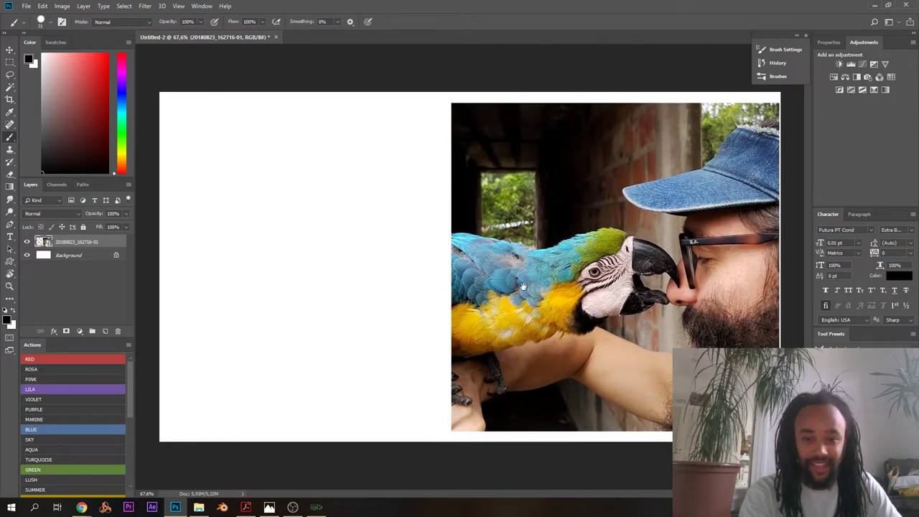
- Switch the document to full screen mode with the menu bar, keeping the parrot photo and blank drawing area in view
key(f)
drag(531, 281, 498, 296)
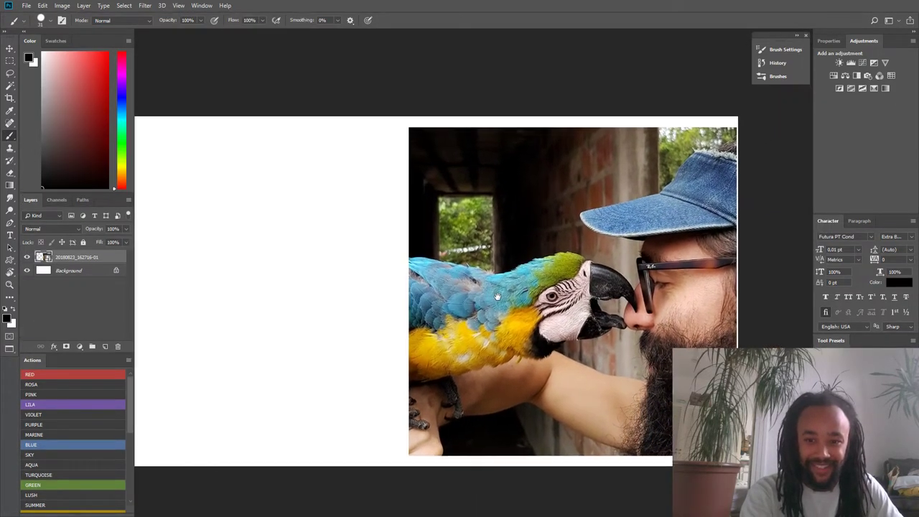
scroll(416, 277, up, 2)
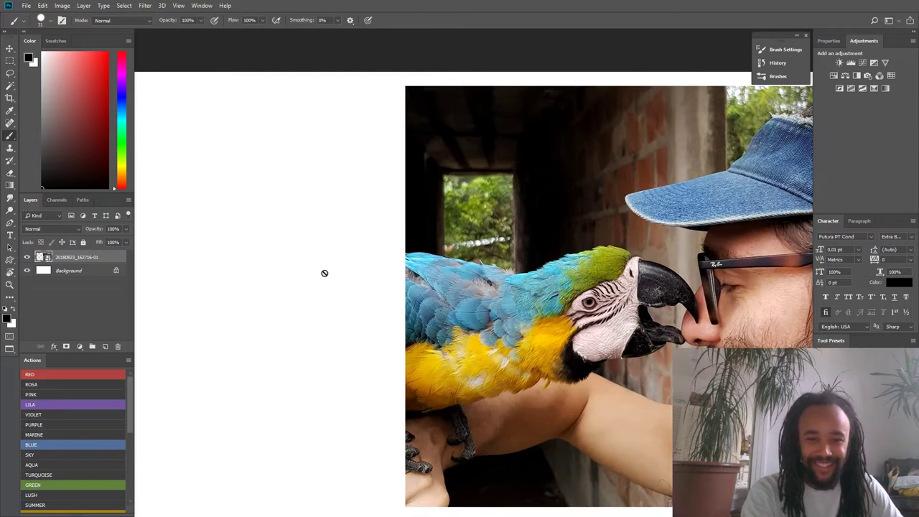
drag(325, 273, 343, 252)
scroll(314, 237, down, 1)
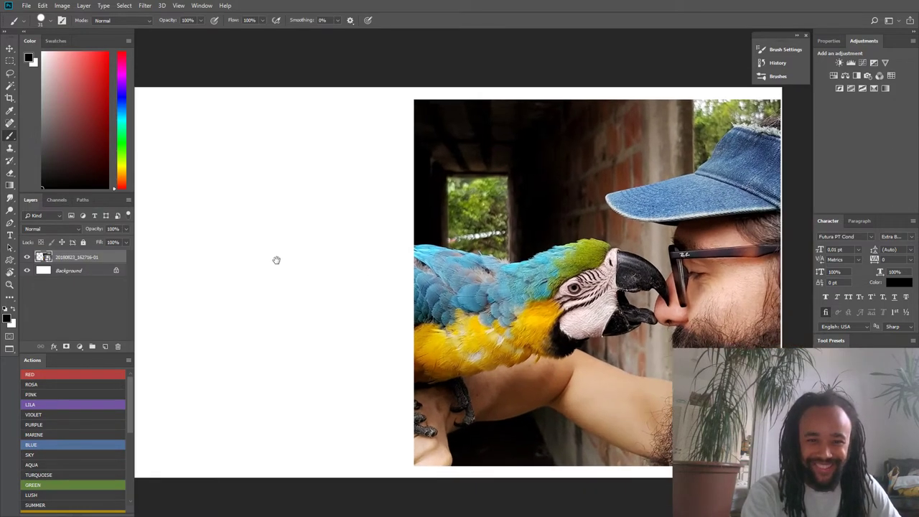
drag(275, 258, 343, 242)
scroll(374, 250, up, 1)
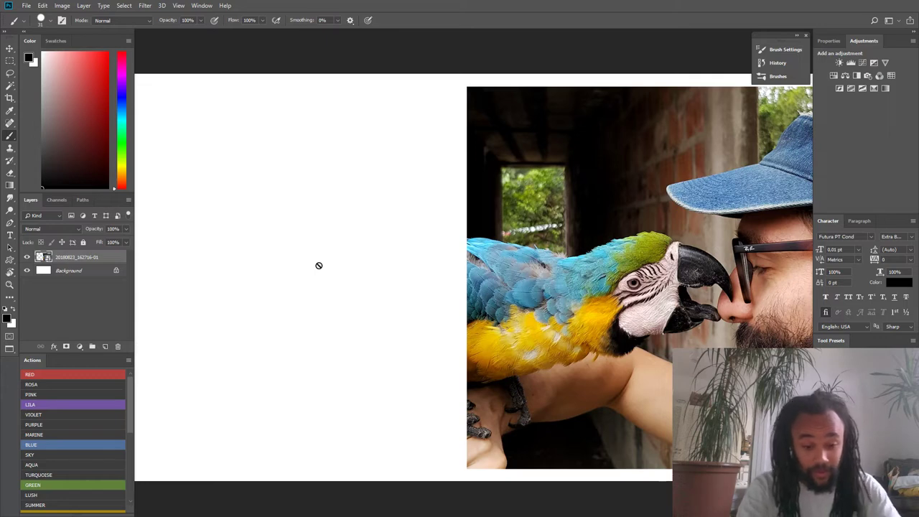
- Add a new empty layer above the parrot photo for the drawing
key(ctrl+shift+n)
key(Return)
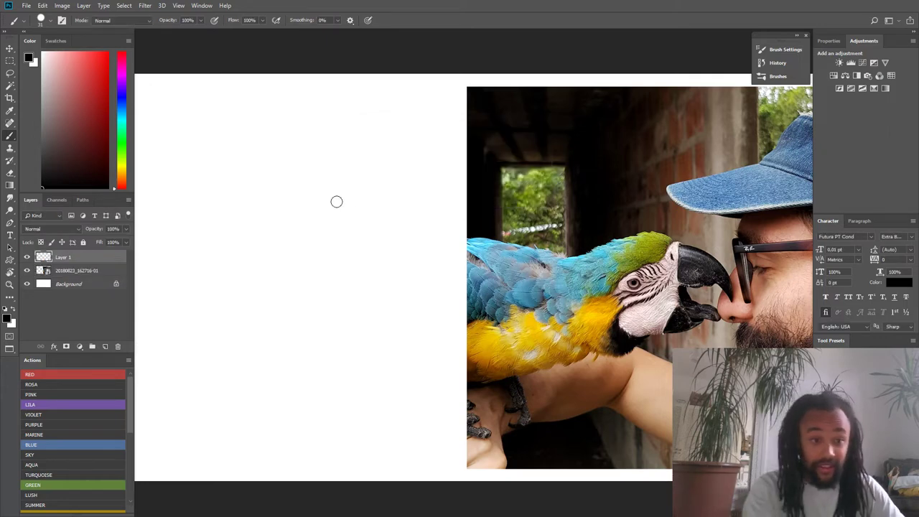
drag(300, 230, 314, 225)
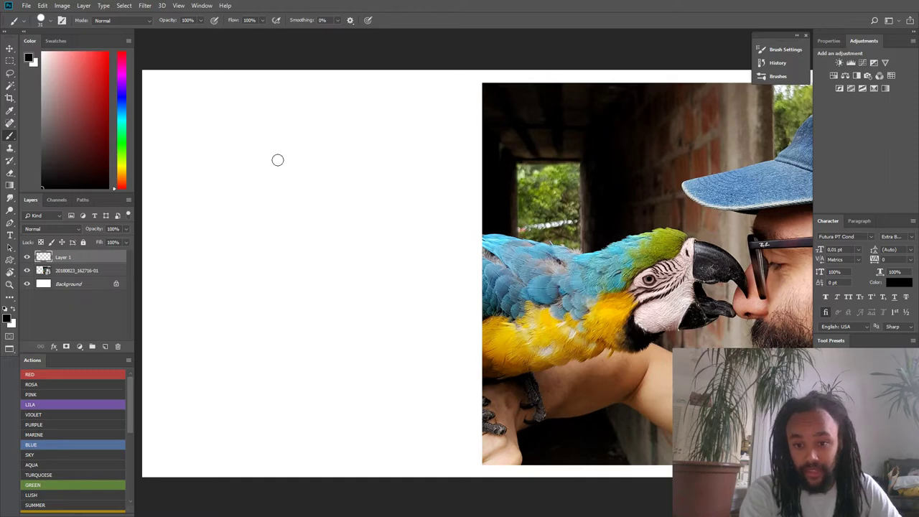
- Sketch the curved crown of the parrot's head and the back of its neck in black on the blank area
mouse_move(313, 139)
mouse_down()
mouse_move(258, 152)
mouse_move(250, 174)
mouse_up()
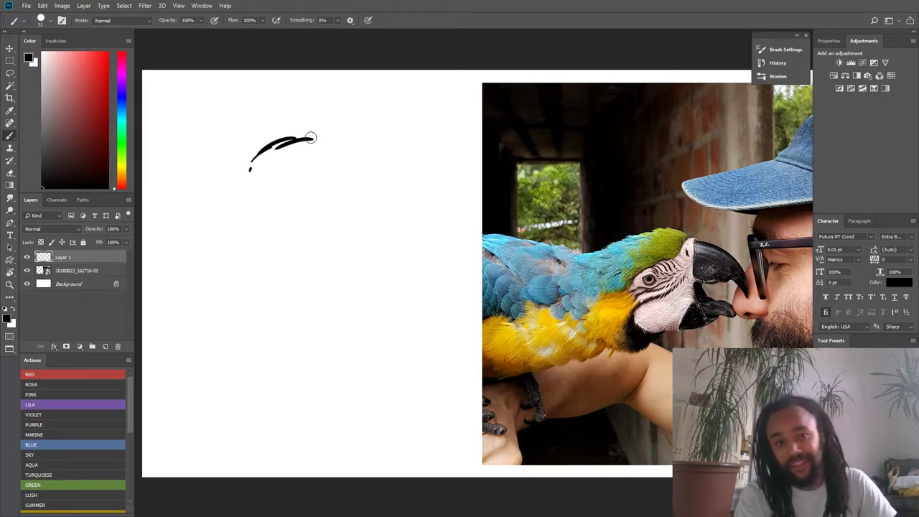
drag(332, 143, 322, 139)
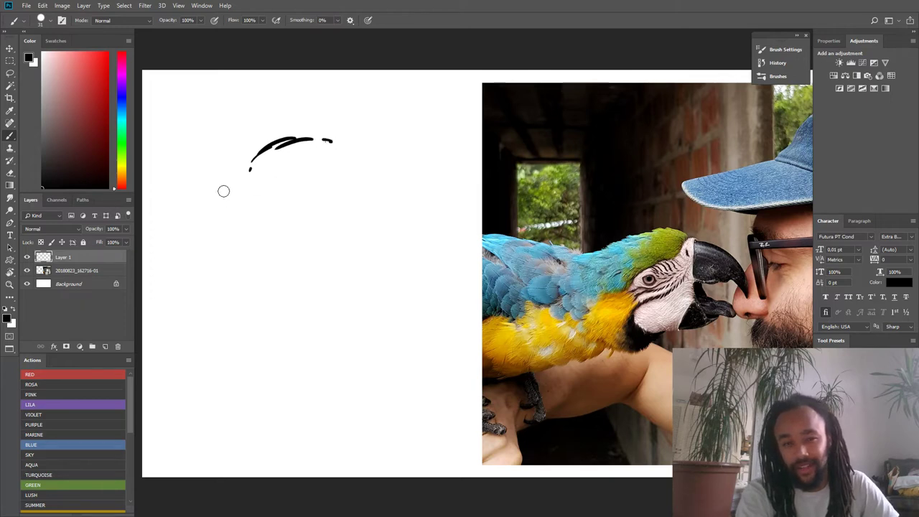
drag(242, 176, 223, 230)
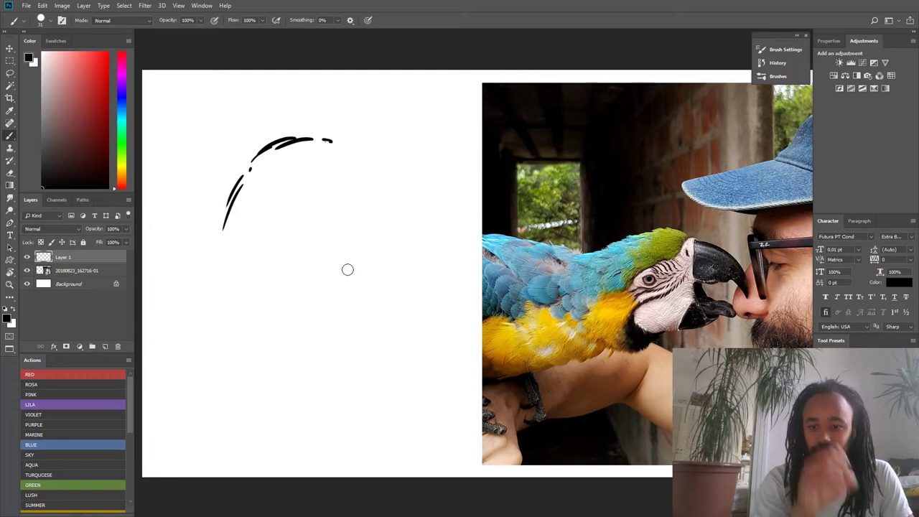
- Sketch the hooked upper beak with its base line and thicken the crown contour
mouse_move(336, 142)
mouse_down()
mouse_move(353, 145)
mouse_move(383, 185)
mouse_move(362, 230)
mouse_move(363, 220)
mouse_move(326, 210)
mouse_up()
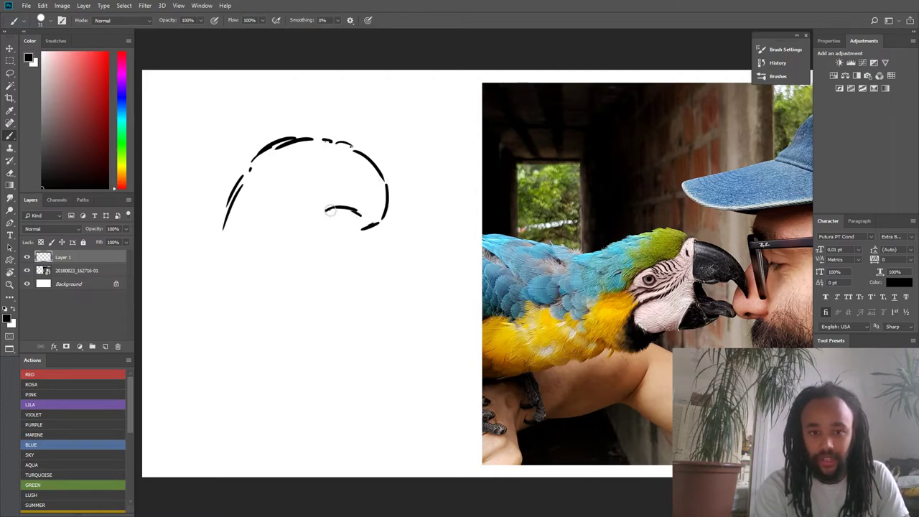
drag(349, 146, 327, 241)
drag(349, 141, 275, 153)
- Reduce the brush to 20 px and outline the bare face patch around the eye area and cheek
right_click(317, 153)
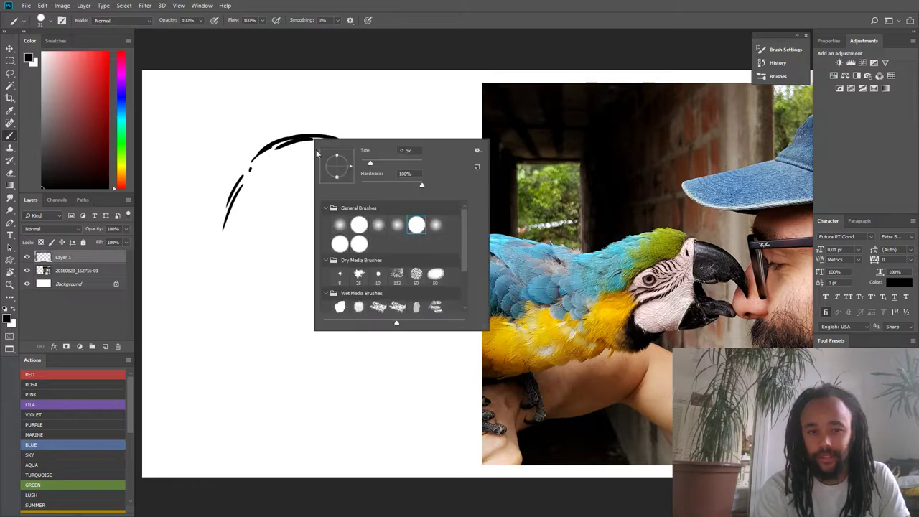
drag(369, 166, 366, 166)
click(271, 136)
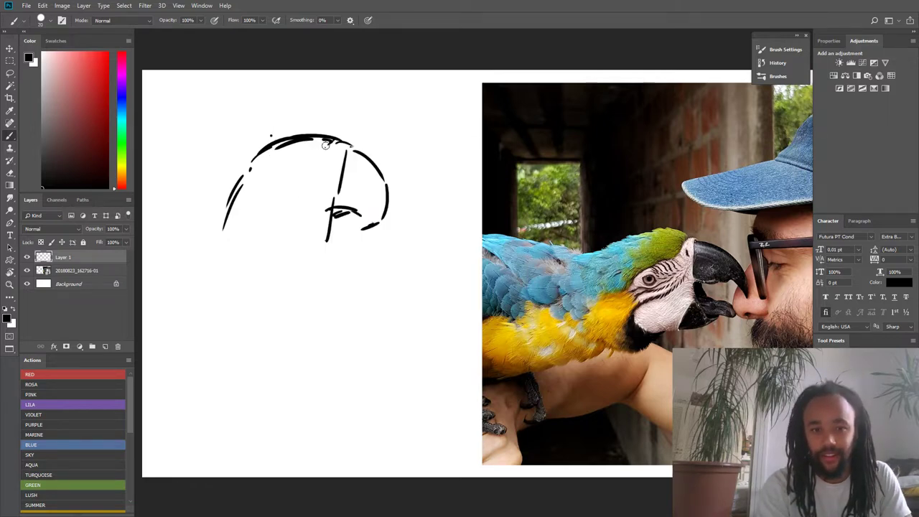
mouse_move(327, 145)
mouse_down()
mouse_move(288, 152)
mouse_move(285, 164)
mouse_move(298, 153)
mouse_move(280, 173)
mouse_move(324, 221)
mouse_move(287, 209)
mouse_move(287, 221)
mouse_move(309, 228)
mouse_move(276, 224)
mouse_up()
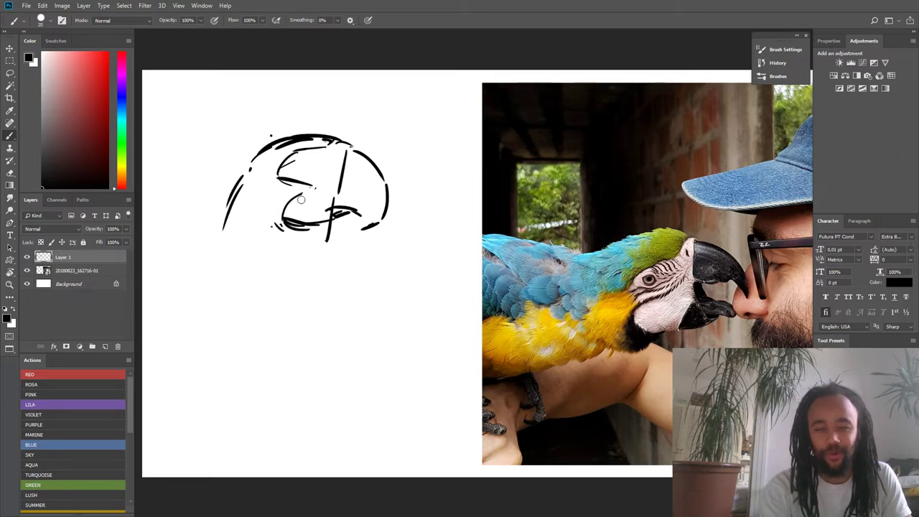
drag(331, 182, 297, 199)
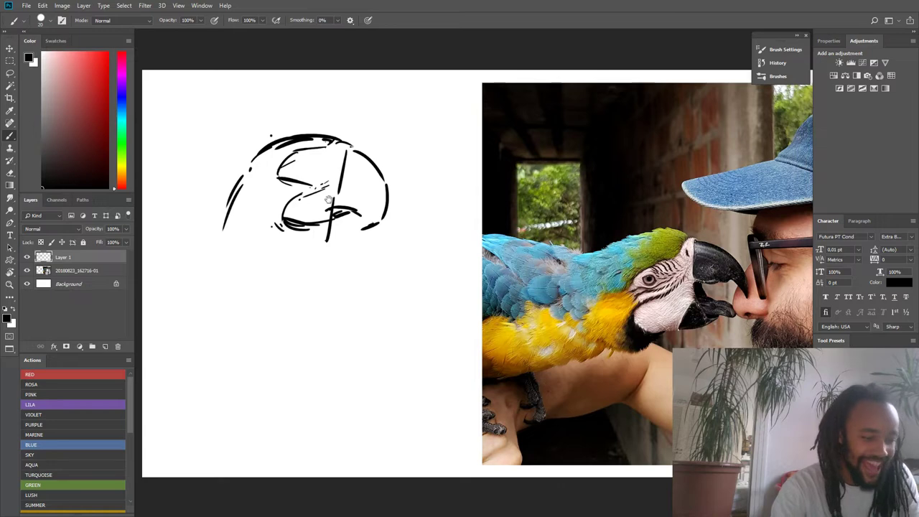
drag(329, 200, 290, 209)
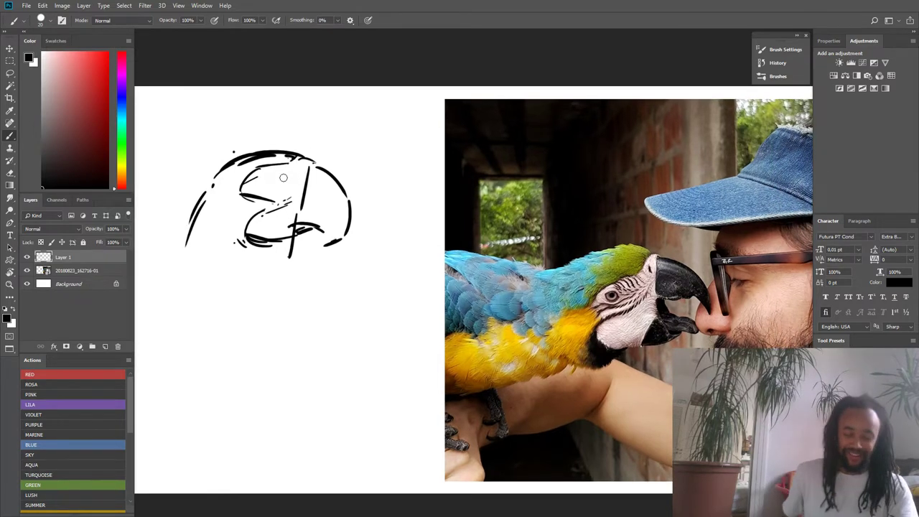
- Extend the neck downward with long strokes along the back and the throat
scroll(286, 177, up, 1)
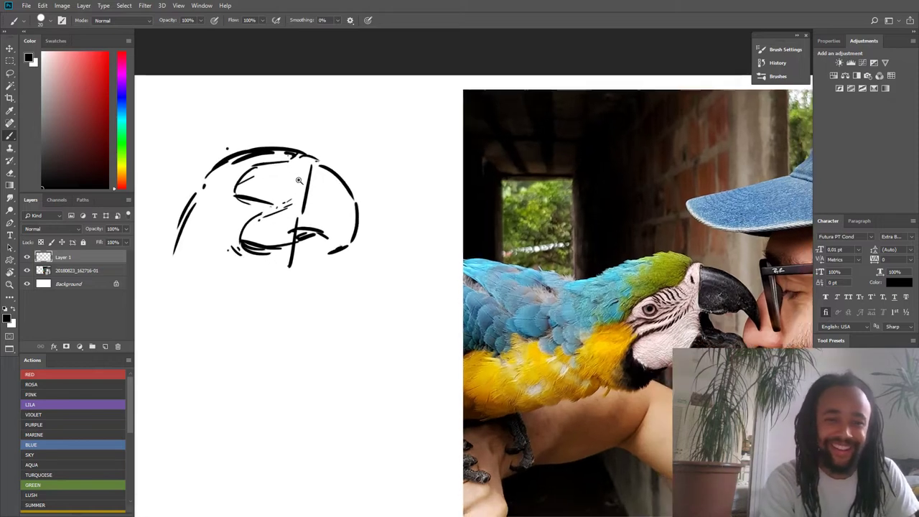
scroll(195, 227, down, 2)
mouse_move(198, 227)
mouse_down()
mouse_move(251, 190)
mouse_move(228, 205)
mouse_move(211, 246)
mouse_up()
scroll(251, 190, up, 1)
drag(342, 212, 340, 272)
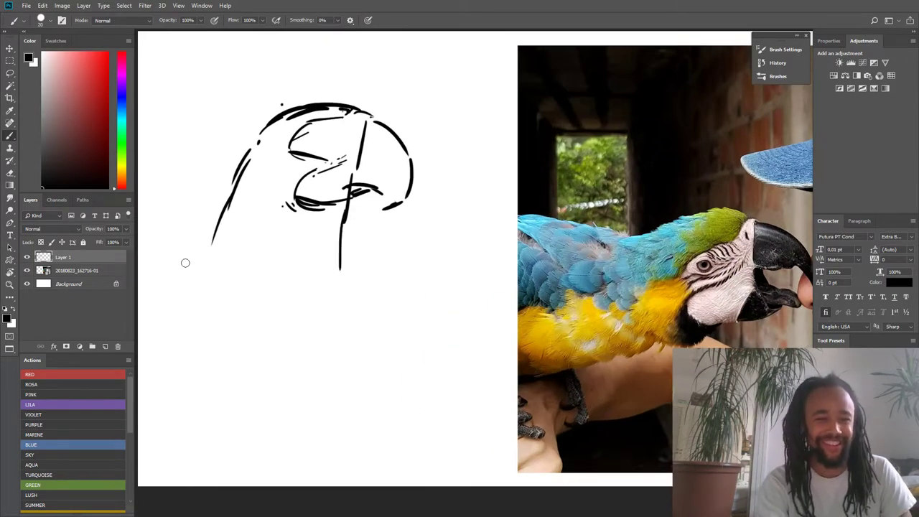
drag(215, 227, 185, 295)
drag(338, 280, 318, 340)
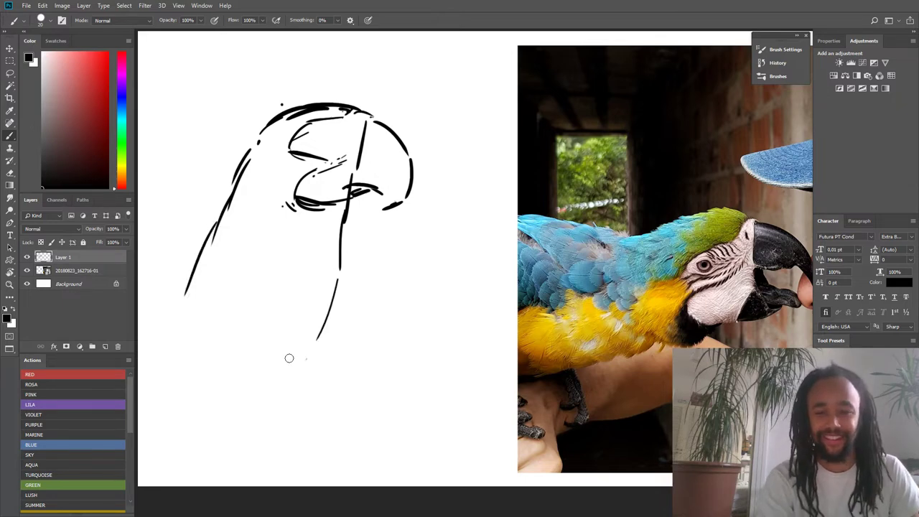
- Draw short stripe marks on the face patch below the eye area and toward the beak
scroll(326, 194, down, 2)
scroll(320, 198, up, 2)
drag(353, 175, 332, 195)
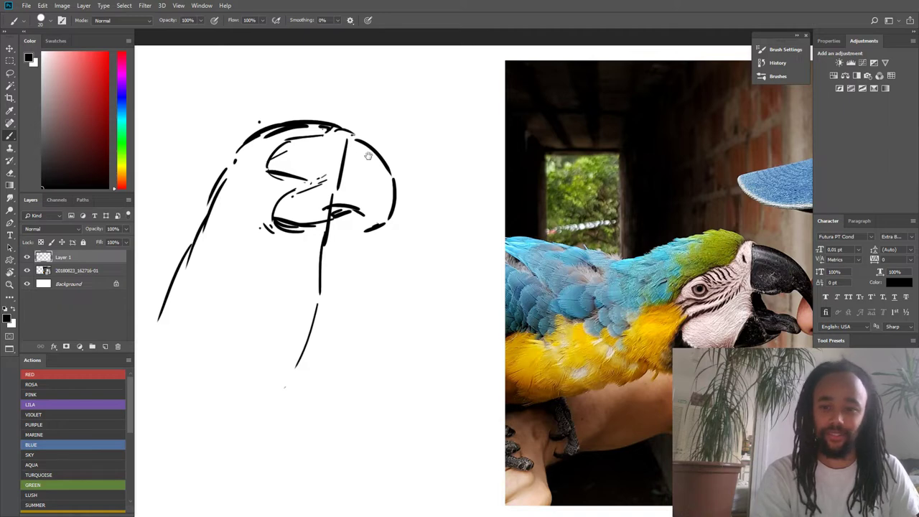
drag(368, 156, 323, 173)
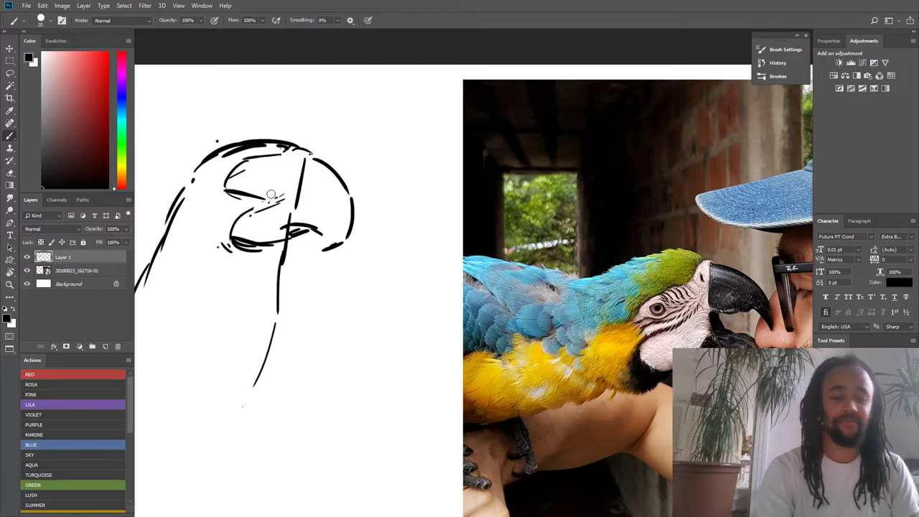
drag(271, 171, 259, 171)
scroll(284, 134, up, 1)
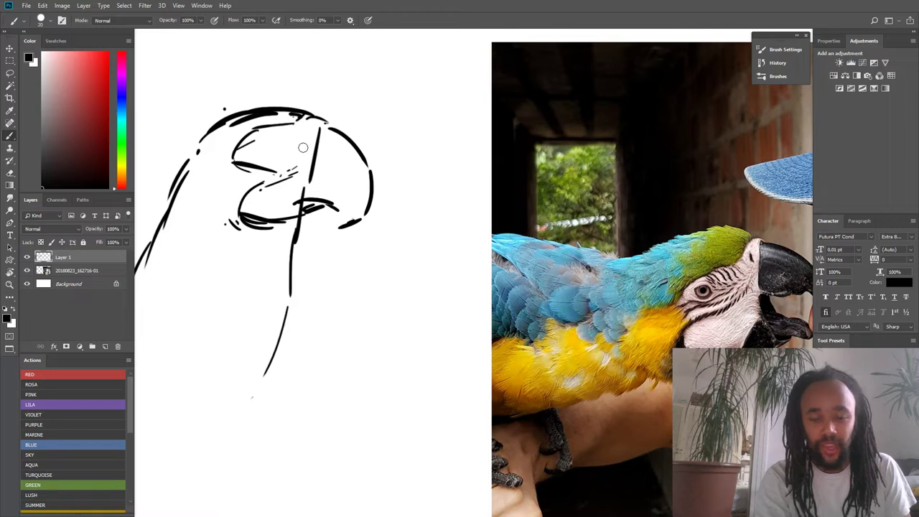
mouse_move(307, 147)
mouse_down()
mouse_move(273, 169)
mouse_move(252, 156)
mouse_move(253, 144)
mouse_move(267, 174)
mouse_move(237, 190)
mouse_up()
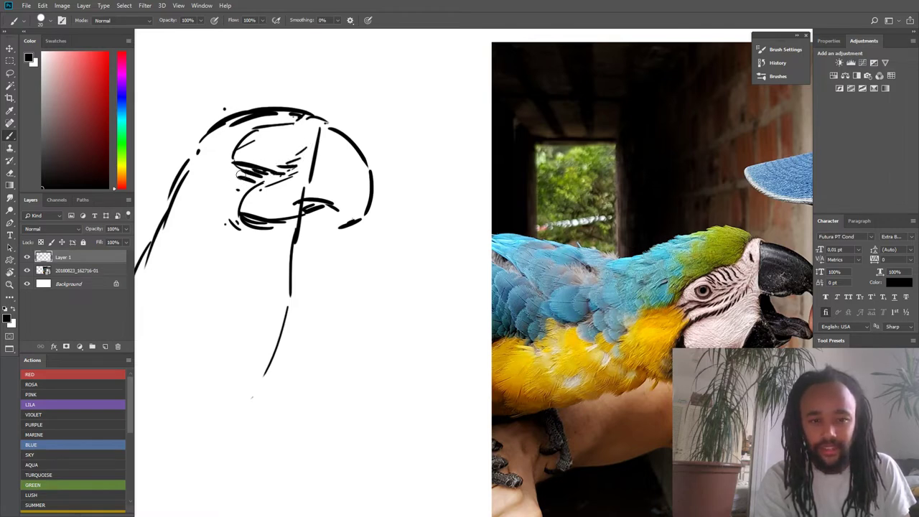
- Draw the round eye in the upper face patch with a few short marks beside it, undoing the last stroke
mouse_move(263, 134)
mouse_down()
mouse_move(281, 148)
mouse_move(259, 135)
mouse_move(253, 143)
mouse_move(274, 141)
mouse_move(259, 150)
mouse_move(268, 156)
mouse_move(255, 140)
mouse_move(258, 155)
mouse_move(295, 145)
mouse_up()
click(282, 148)
drag(286, 136, 295, 142)
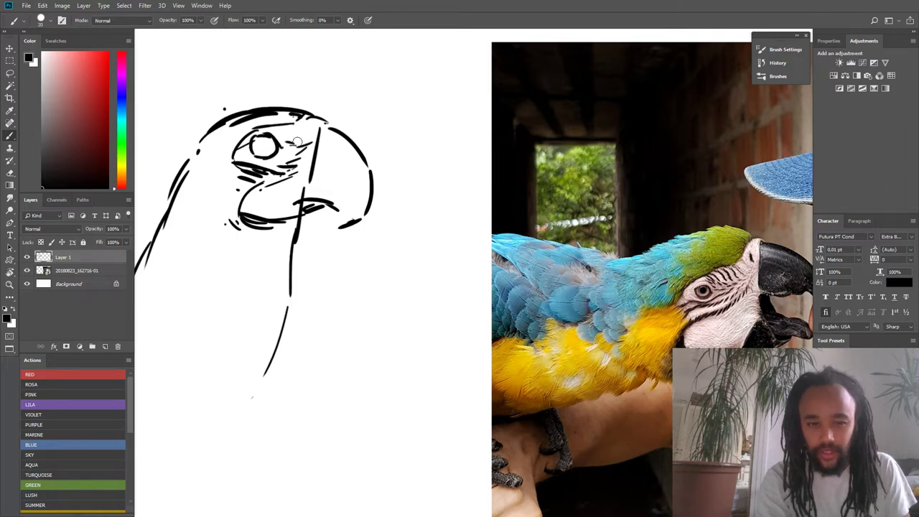
key(ctrl+z)
- Reduce the brush to 15 px and add fine feather marks between the eye and the beak base
right_click(289, 127)
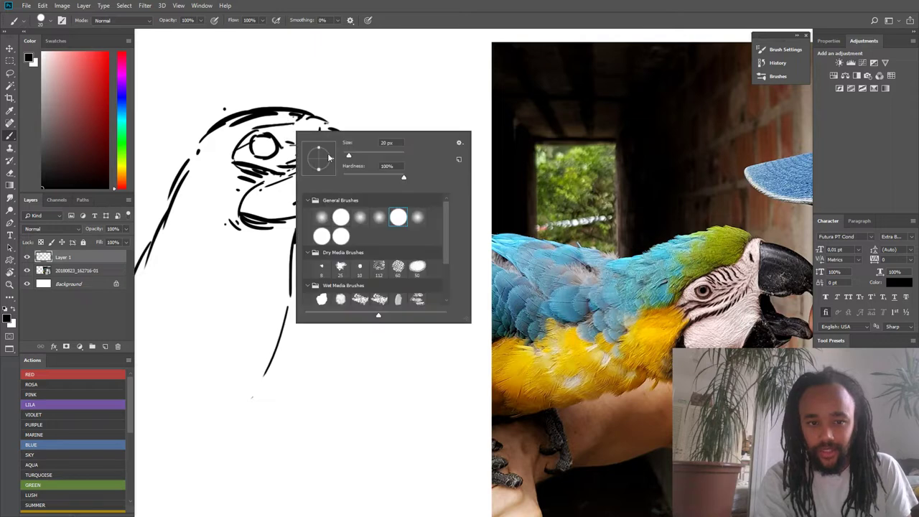
drag(350, 157, 348, 157)
click(286, 137)
mouse_move(287, 138)
mouse_down()
mouse_move(255, 123)
mouse_move(295, 117)
mouse_move(281, 115)
mouse_up()
- Add short overlapping feather strokes down the back of the neck
scroll(204, 118, down, 1)
mouse_move(205, 138)
mouse_down()
mouse_move(249, 132)
mouse_move(224, 152)
mouse_up()
mouse_move(232, 146)
mouse_down()
mouse_move(172, 245)
mouse_move(184, 247)
mouse_up()
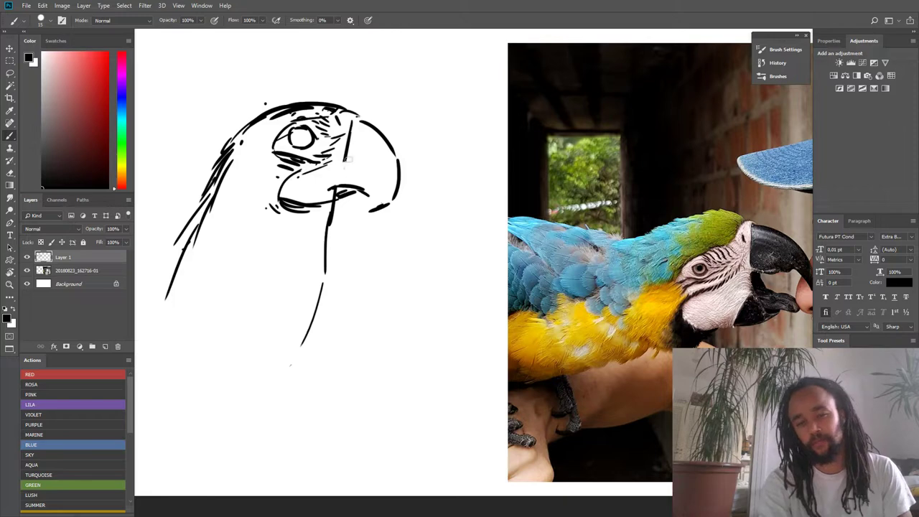
- Erase the straight beak base and upper throat lines and redraw them with short feathery strokes
drag(346, 159, 349, 122)
drag(333, 180, 315, 249)
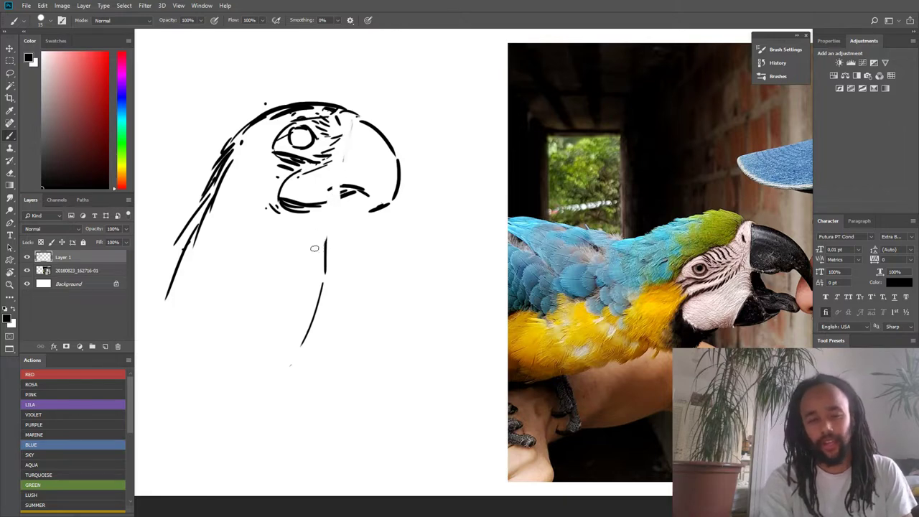
drag(353, 114, 342, 150)
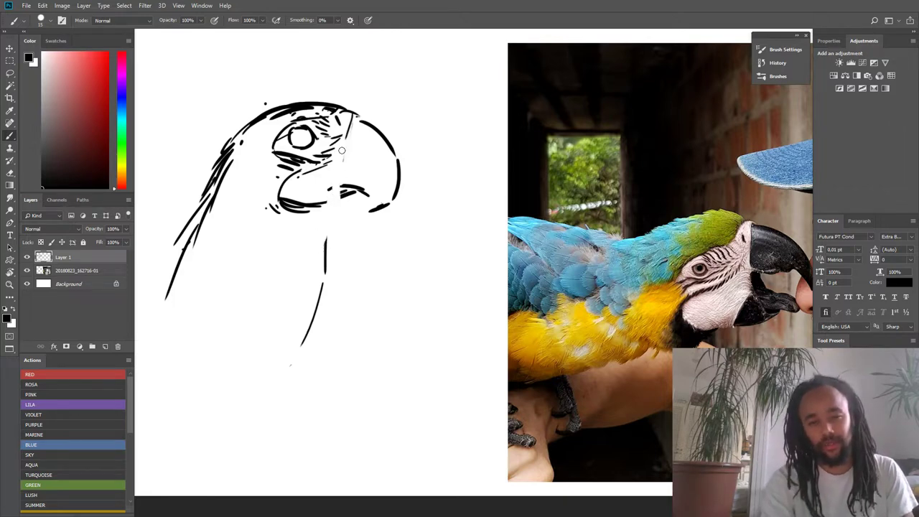
drag(352, 114, 319, 311)
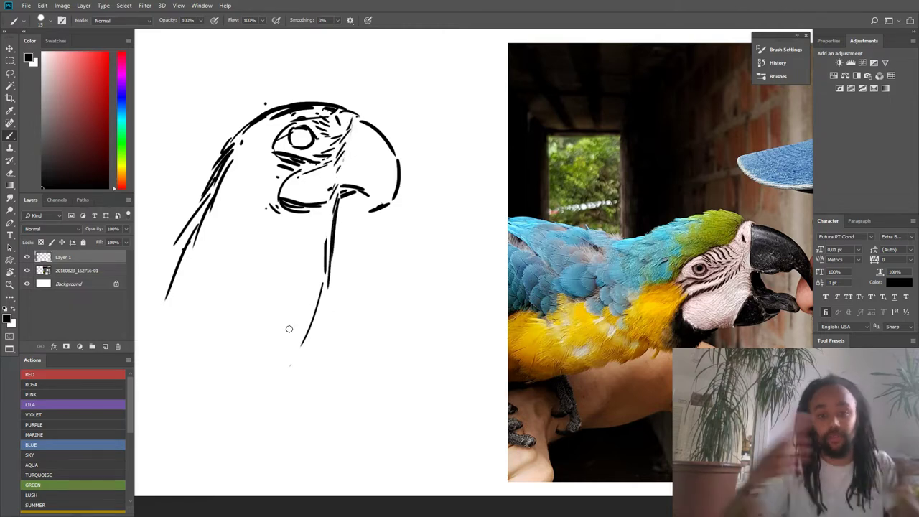
- Thicken the cheek patch's edge and the beak's lower edge, and add a curved mouth line inside the beak
mouse_move(298, 179)
mouse_down()
mouse_move(283, 198)
mouse_move(293, 181)
mouse_move(307, 208)
mouse_move(346, 184)
mouse_move(356, 193)
mouse_move(341, 172)
mouse_move(336, 207)
mouse_up()
mouse_move(342, 167)
mouse_down()
mouse_move(336, 195)
mouse_move(322, 194)
mouse_move(377, 202)
mouse_up()
drag(367, 192, 378, 204)
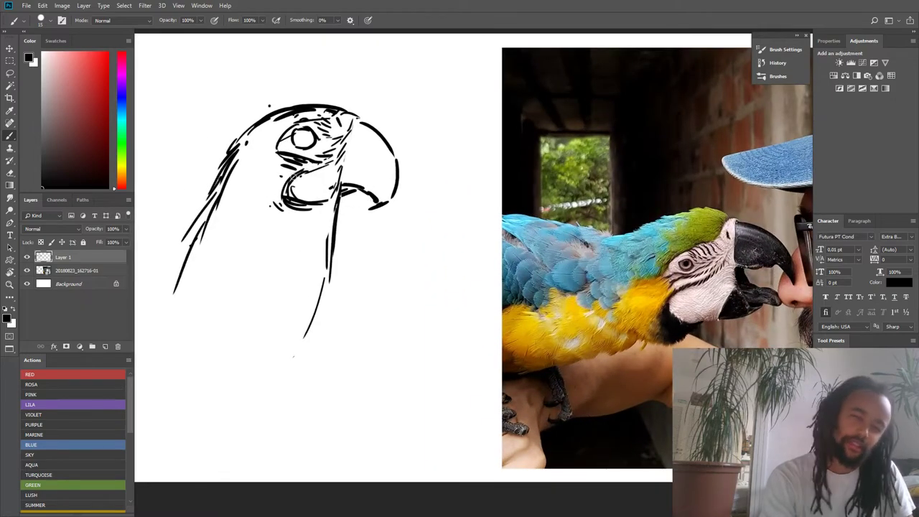
drag(335, 153, 366, 186)
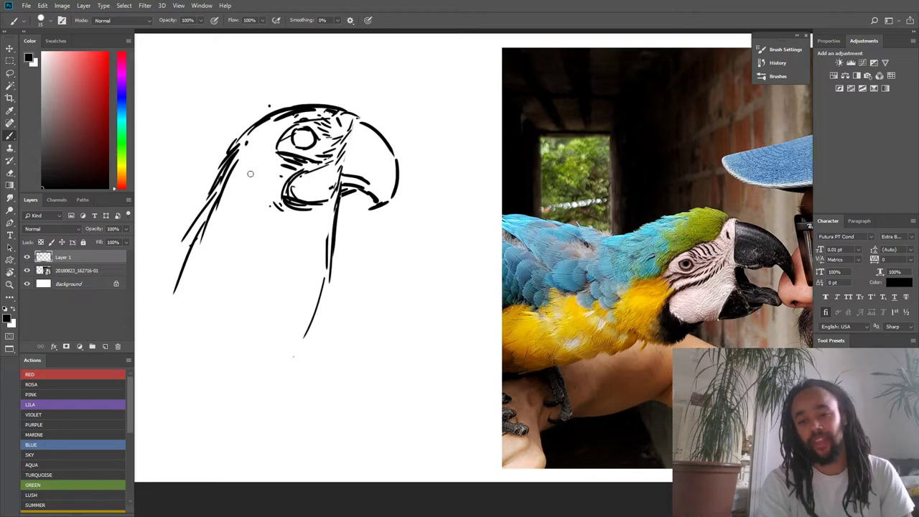
- Paint a solid round pupil inside the parrot's eye
drag(303, 136, 305, 138)
key(ctrl+z)
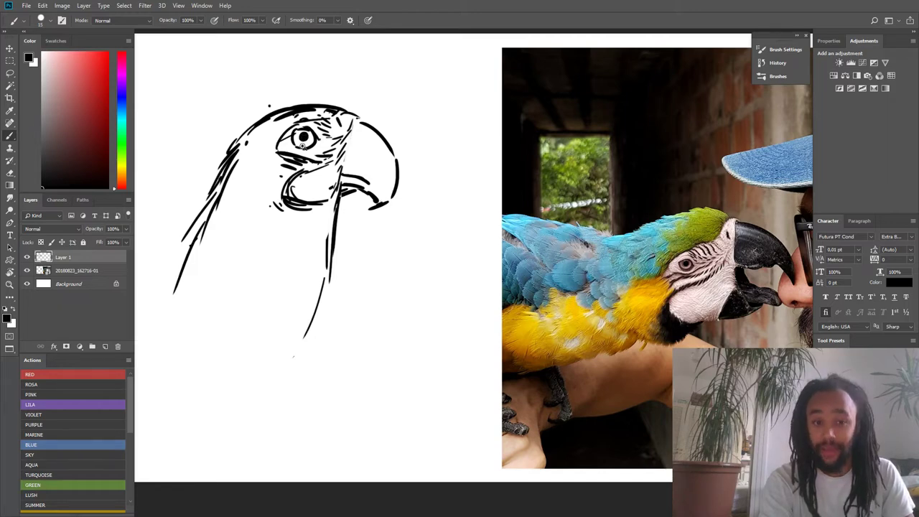
scroll(304, 144, up, 2)
scroll(286, 122, down, 2)
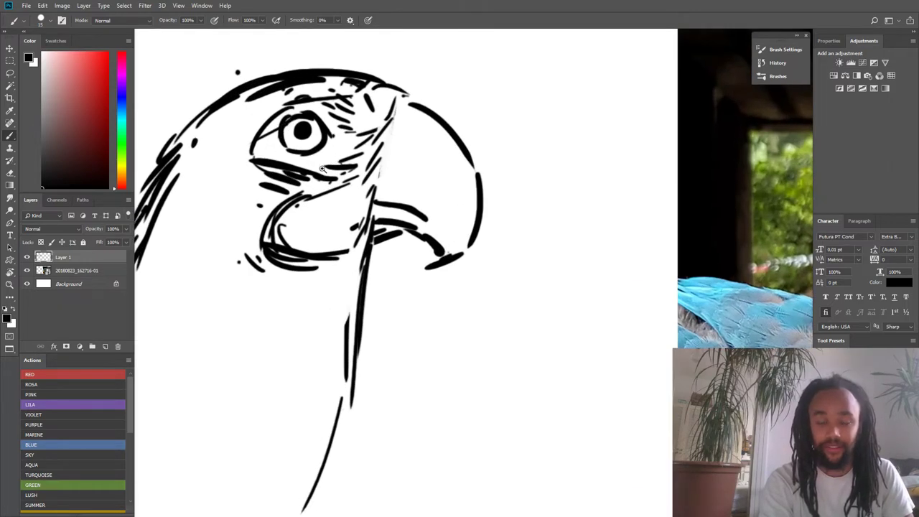
- Extend the chest line downward with a long curve and lengthen the back line with feather strokes
scroll(291, 217, right, 1)
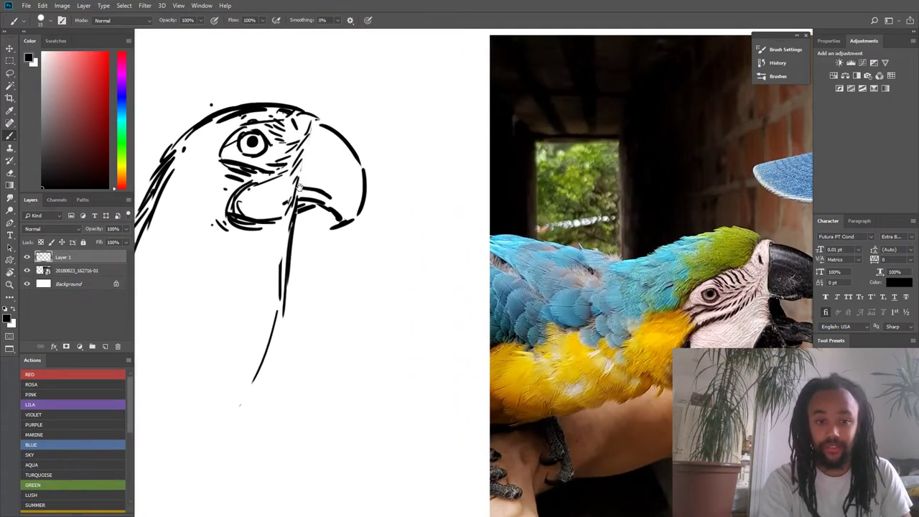
scroll(302, 185, right, 1)
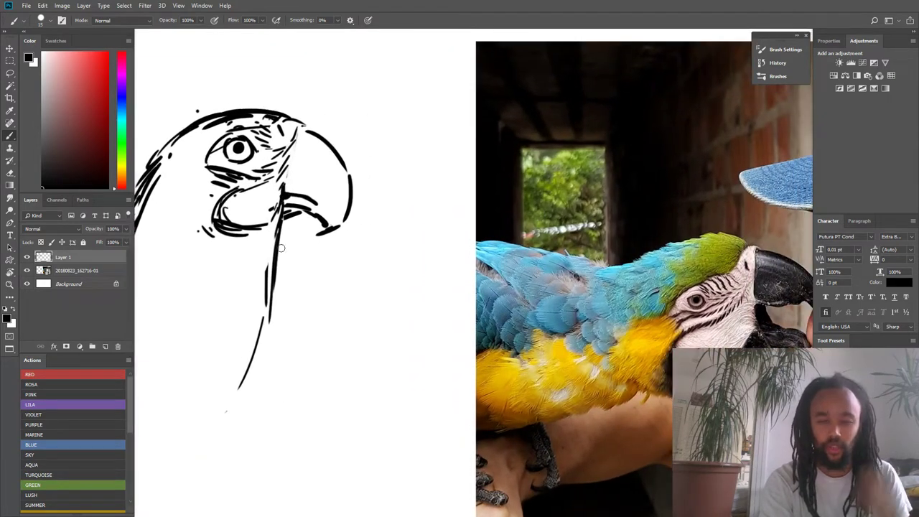
mouse_move(259, 233)
mouse_down()
mouse_move(303, 215)
mouse_move(332, 241)
mouse_move(307, 401)
mouse_up()
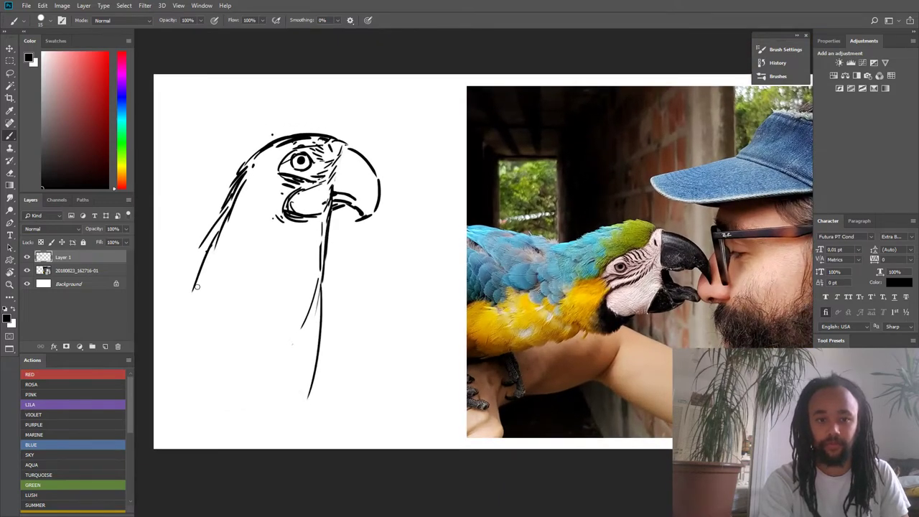
drag(216, 228, 177, 289)
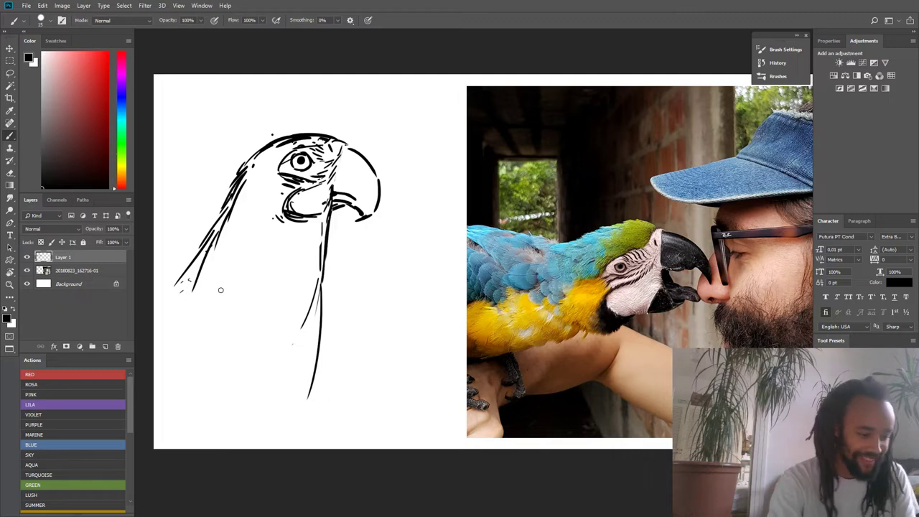
- Draw a small bird-like figure beside the parrot's chest with thick curved outlines, a dot eye and a short hooked stroke beneath
drag(323, 293, 255, 271)
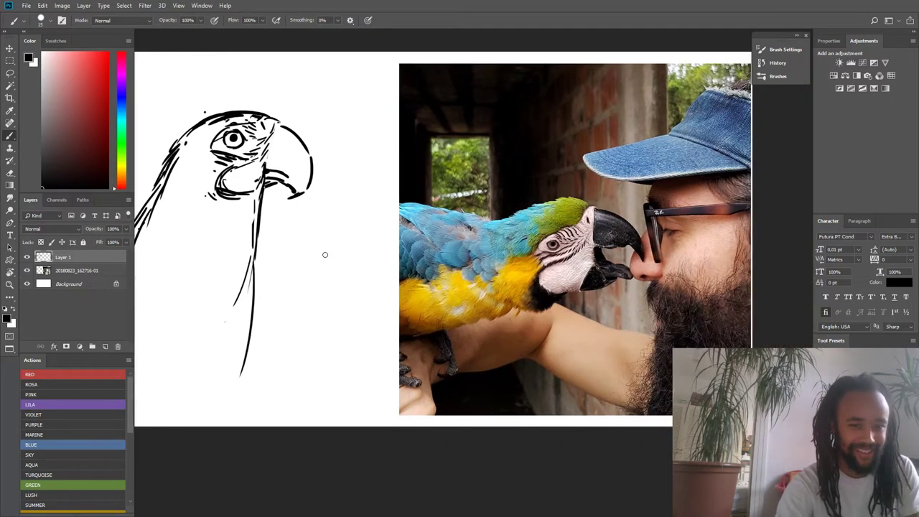
mouse_move(329, 268)
mouse_down()
mouse_move(308, 260)
mouse_move(289, 287)
mouse_move(305, 303)
mouse_move(250, 308)
mouse_move(237, 342)
mouse_up()
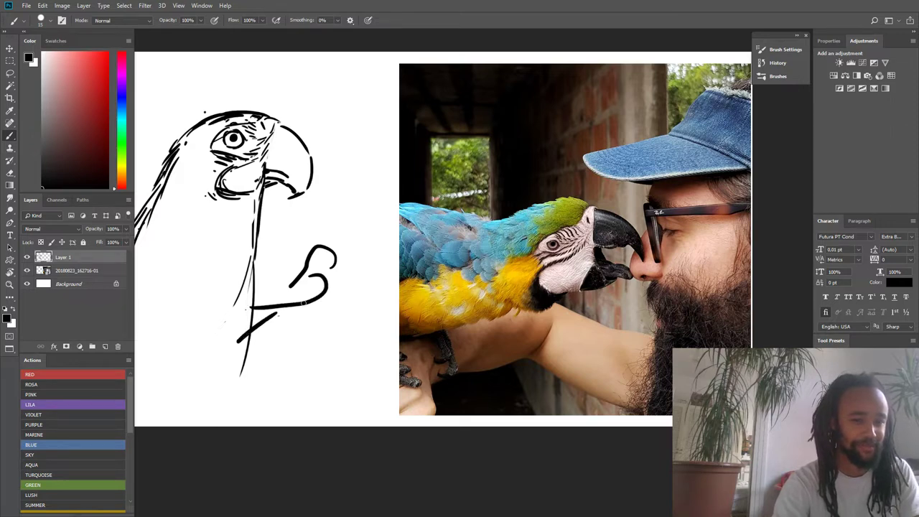
drag(307, 313, 296, 316)
drag(221, 236, 330, 295)
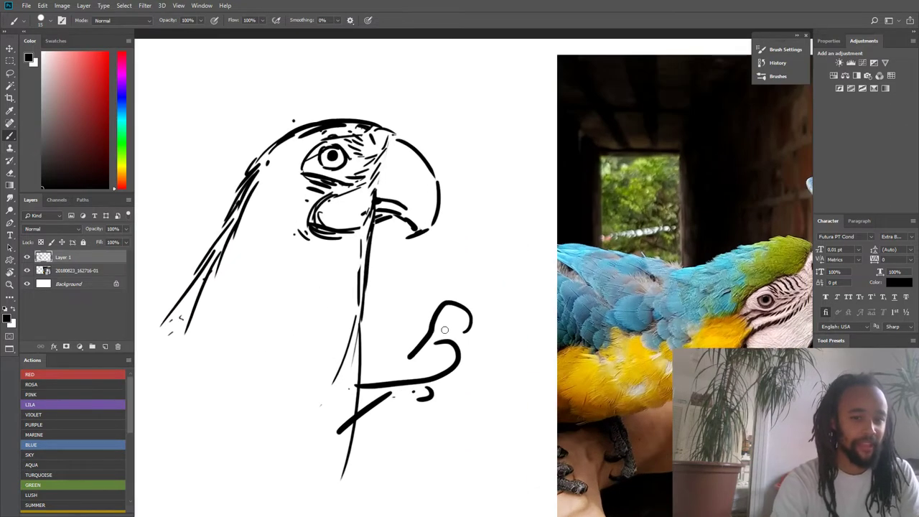
click(455, 314)
scroll(297, 240, up, 2)
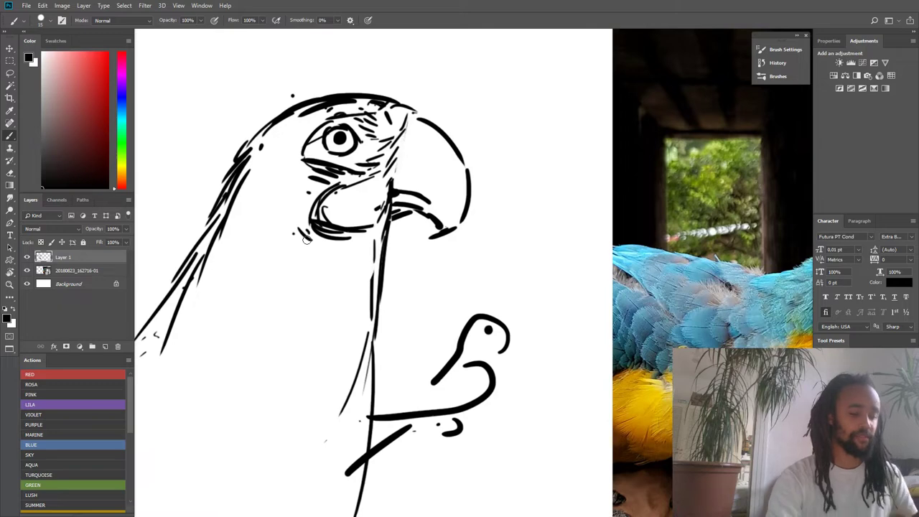
- Paint a dark band beneath the parrot's cheek patch and edge it with short downward feather strokes
drag(305, 205, 234, 243)
drag(294, 252, 258, 252)
scroll(269, 246, down, 1)
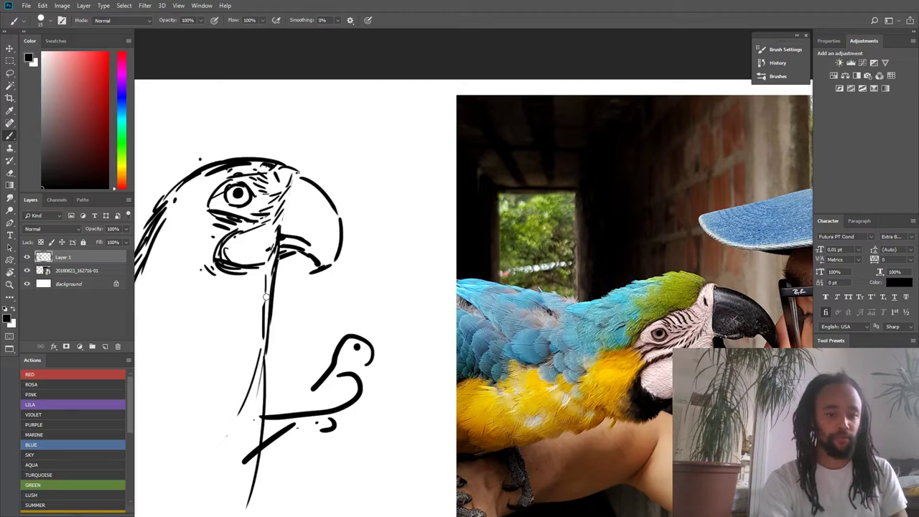
mouse_move(273, 256)
mouse_down()
mouse_move(257, 267)
mouse_move(271, 275)
mouse_move(258, 285)
mouse_move(229, 284)
mouse_up()
mouse_move(219, 274)
mouse_down()
mouse_move(254, 293)
mouse_move(220, 285)
mouse_move(215, 255)
mouse_up()
scroll(216, 213, down, 1)
scroll(217, 215, up, 2)
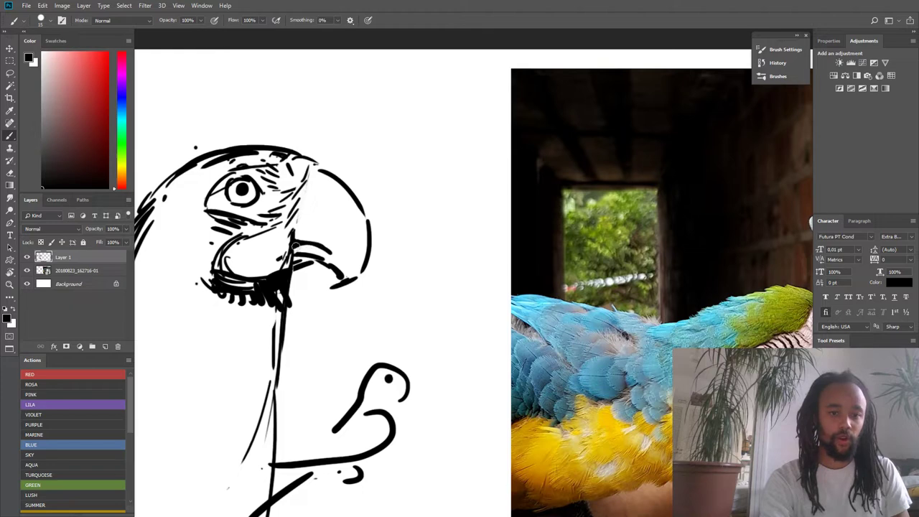
- Darken the line at the beak's base just above the mouth corner with a short black stroke
scroll(282, 198, up, 1)
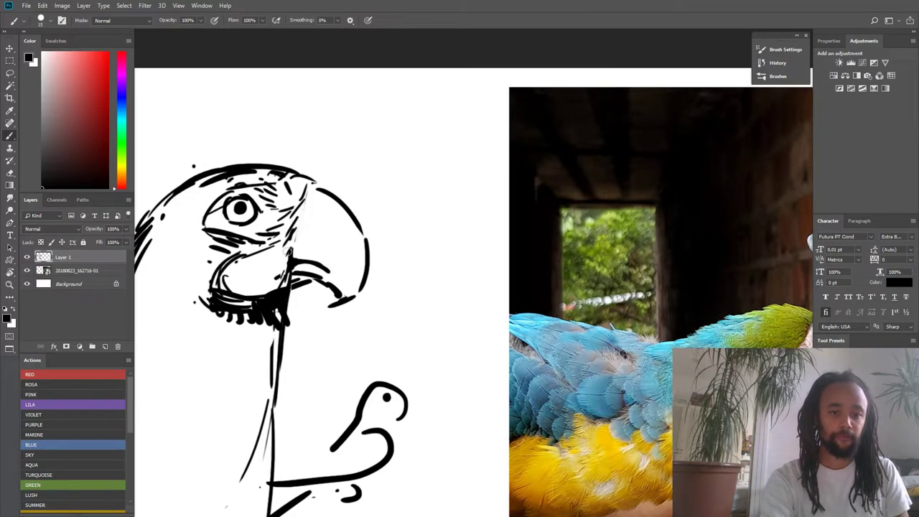
drag(296, 230, 278, 267)
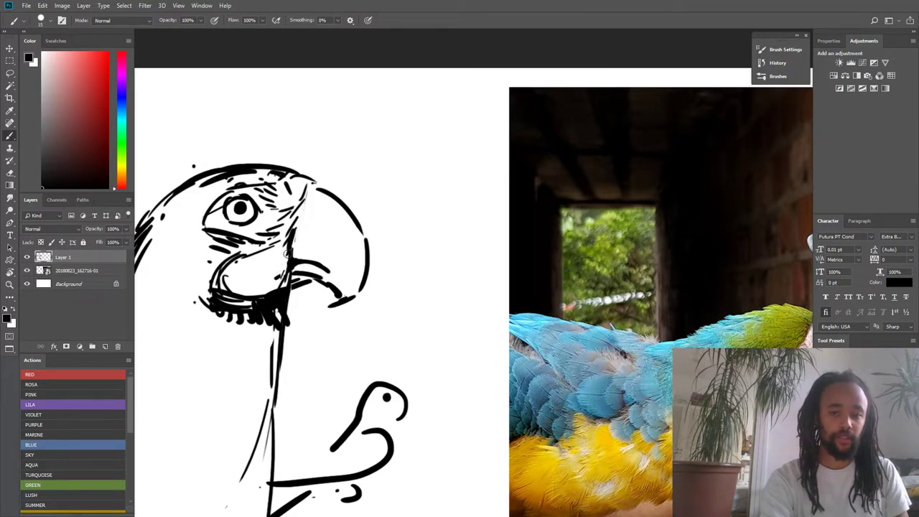
drag(143, 252, 211, 257)
scroll(357, 218, right, 2)
scroll(358, 219, up, 1)
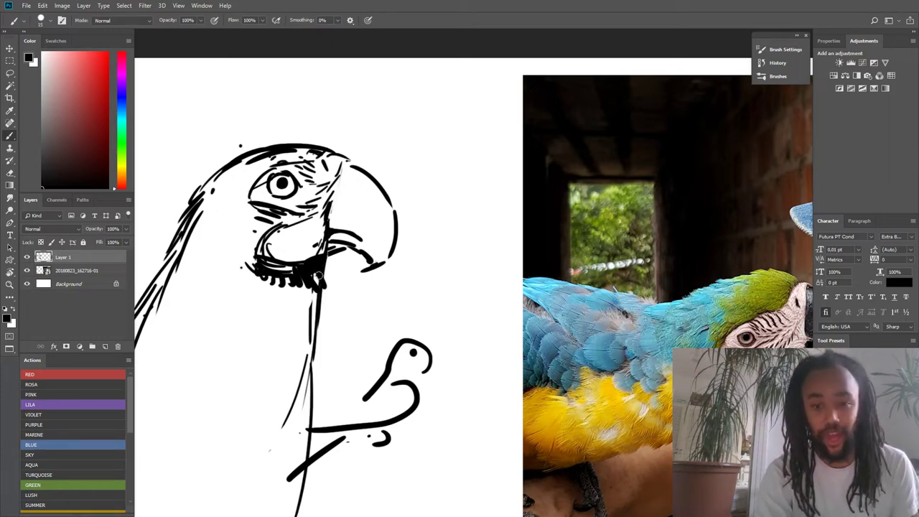
- Redraw the upper beak's outer curve as one thick continuous line from forehead to tip, undoing a stray stroke
mouse_move(338, 155)
mouse_down()
mouse_move(388, 187)
mouse_move(396, 227)
mouse_move(376, 268)
mouse_up()
mouse_move(395, 198)
mouse_down()
mouse_move(390, 249)
mouse_move(318, 204)
mouse_up()
mouse_move(280, 162)
mouse_down()
mouse_move(298, 160)
mouse_move(343, 216)
mouse_up()
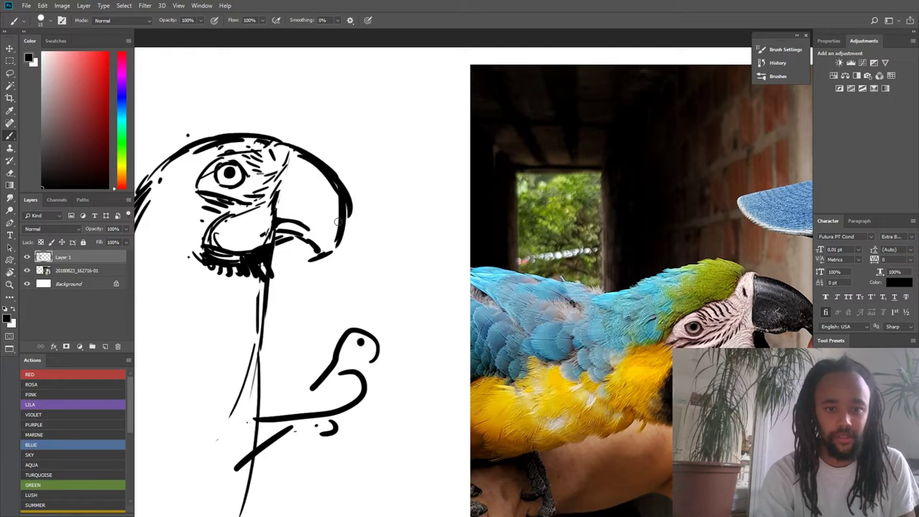
key(ctrl+z)
mouse_move(281, 145)
mouse_down()
mouse_move(341, 226)
mouse_move(341, 212)
mouse_move(324, 251)
mouse_up()
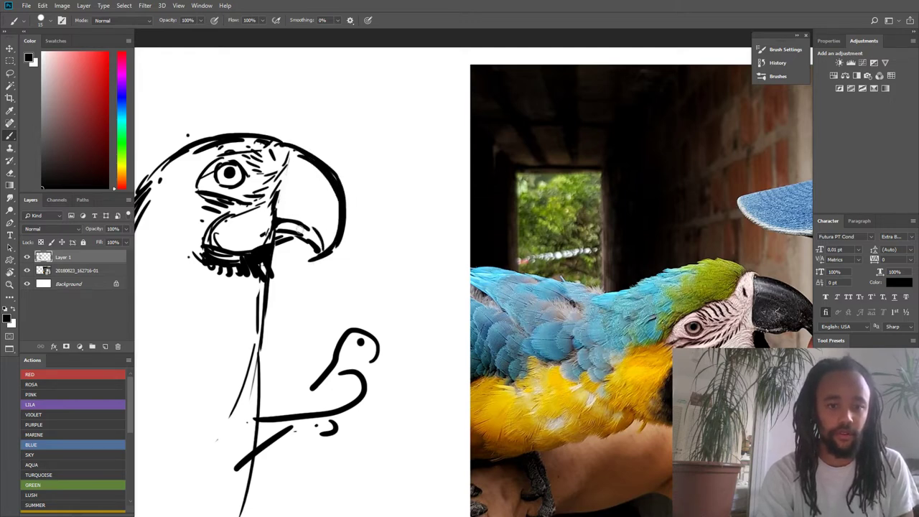
- Remove the lower beak's lines and fill the mouth area beneath the upper beak's base solid black
drag(299, 222, 321, 240)
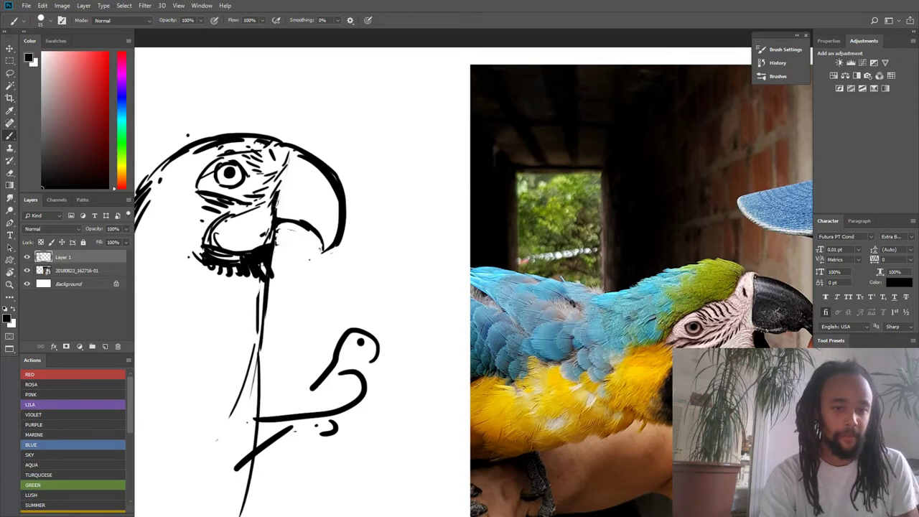
mouse_move(279, 226)
mouse_down()
mouse_move(288, 227)
mouse_move(273, 229)
mouse_move(286, 219)
mouse_up()
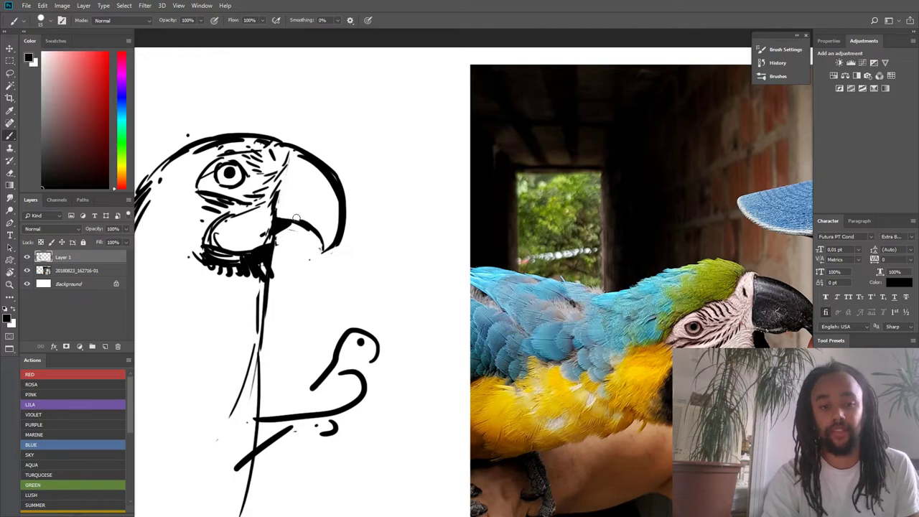
mouse_move(297, 218)
mouse_down()
mouse_move(278, 216)
mouse_move(301, 225)
mouse_move(279, 208)
mouse_up()
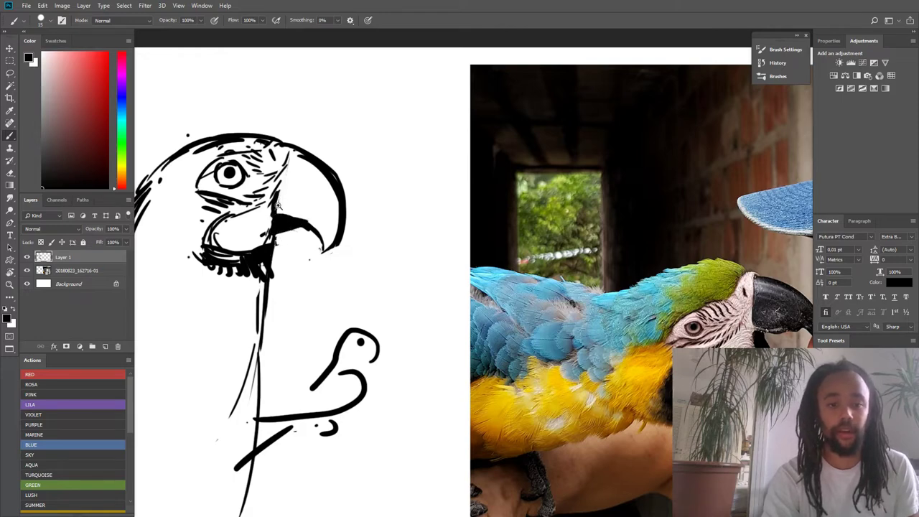
- Examine the macaw's beak, eye stripes and throat feathers closely in the reference photo
drag(201, 211, 194, 208)
drag(194, 208, 187, 209)
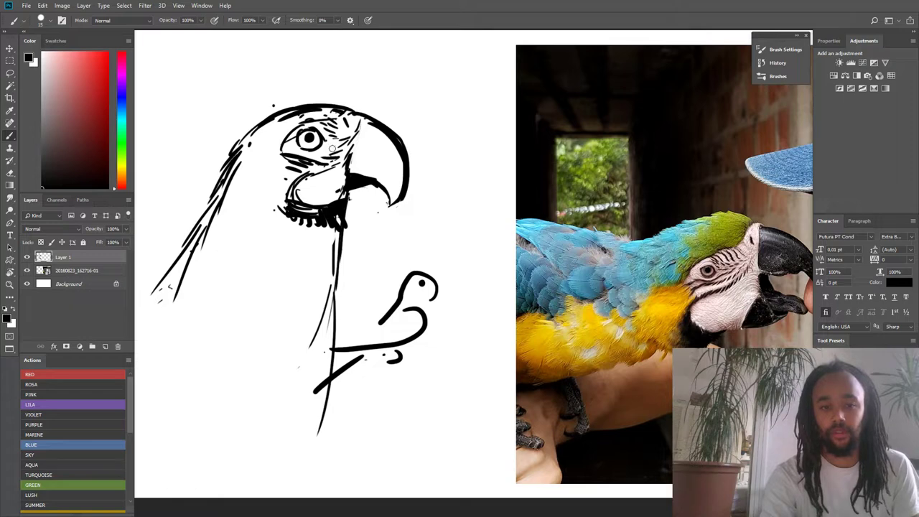
scroll(371, 179, up, 1)
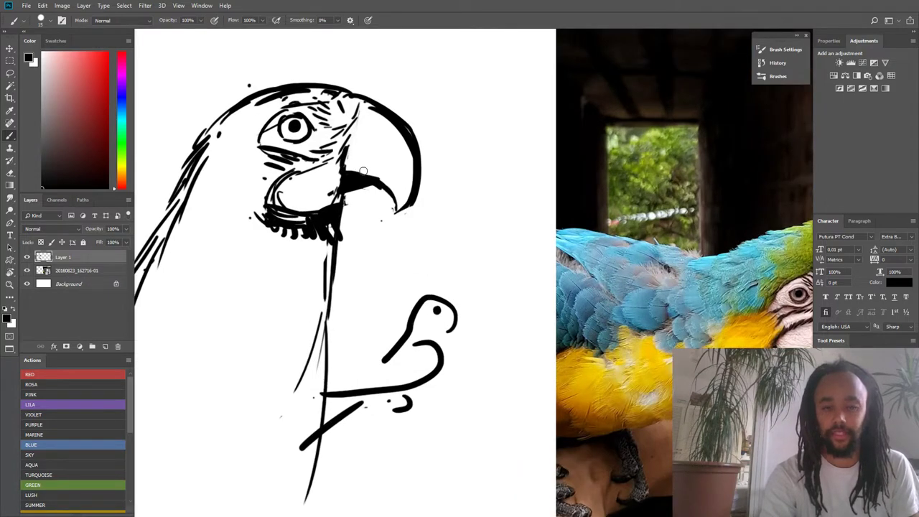
drag(343, 171, 225, 164)
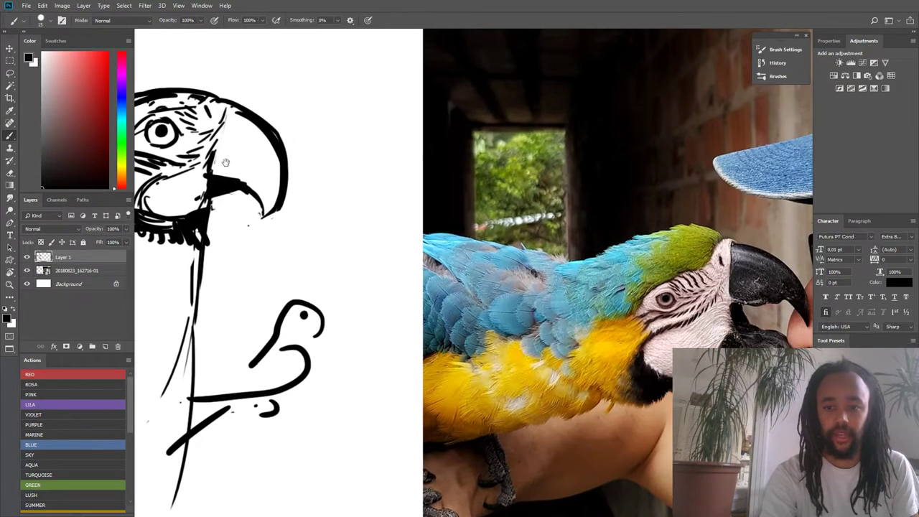
drag(686, 315, 552, 275)
drag(495, 282, 526, 296)
scroll(527, 295, up, 1)
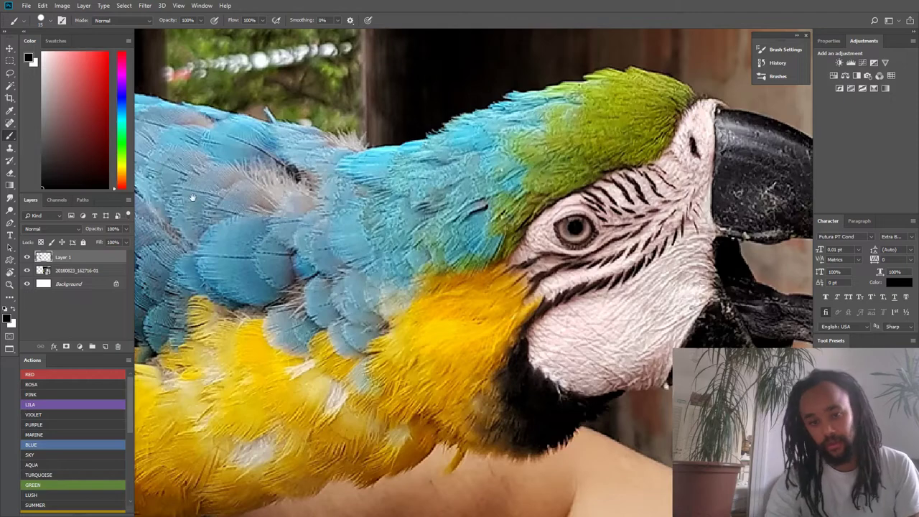
scroll(192, 198, down, 4)
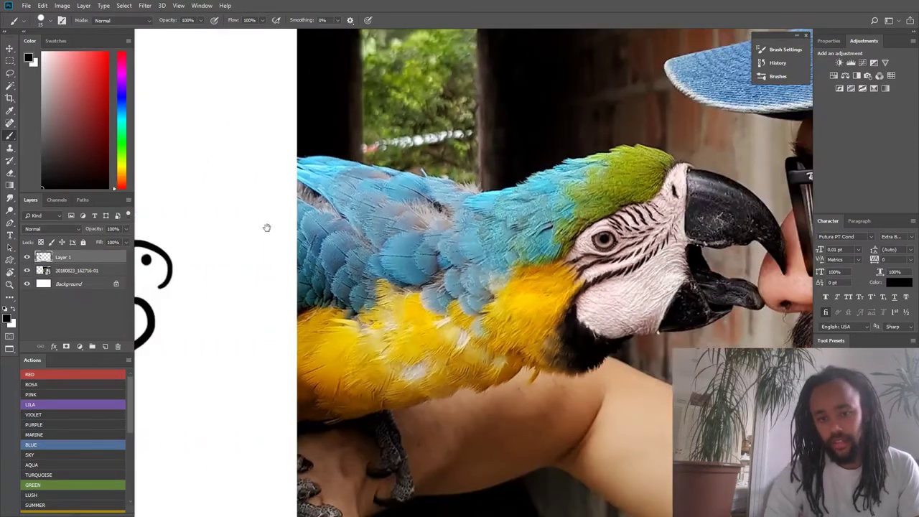
- Set the brush to 10 px and add short feather marks around the parrot's eye
mouse_move(230, 228)
mouse_down()
mouse_move(352, 230)
mouse_move(444, 277)
mouse_up()
drag(313, 234, 296, 234)
mouse_move(215, 235)
mouse_down()
mouse_move(193, 241)
mouse_move(225, 249)
mouse_up()
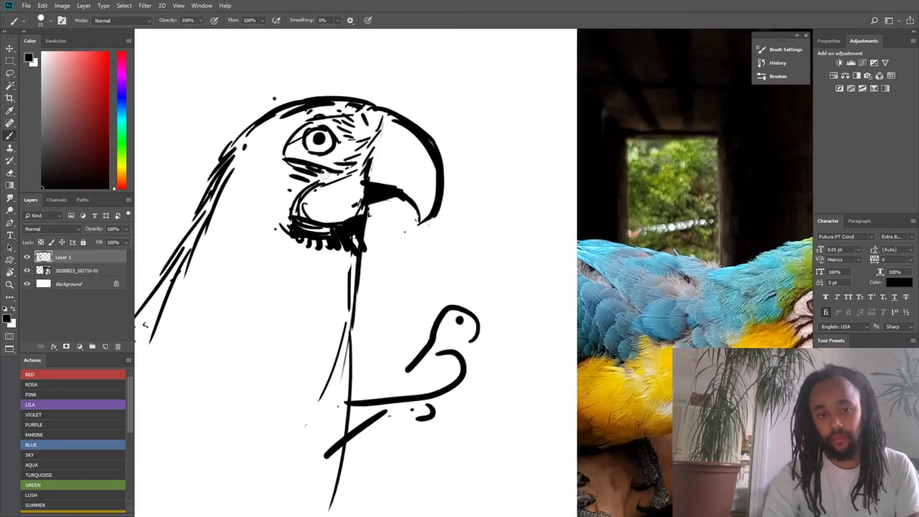
right_click(368, 137)
key(Return)
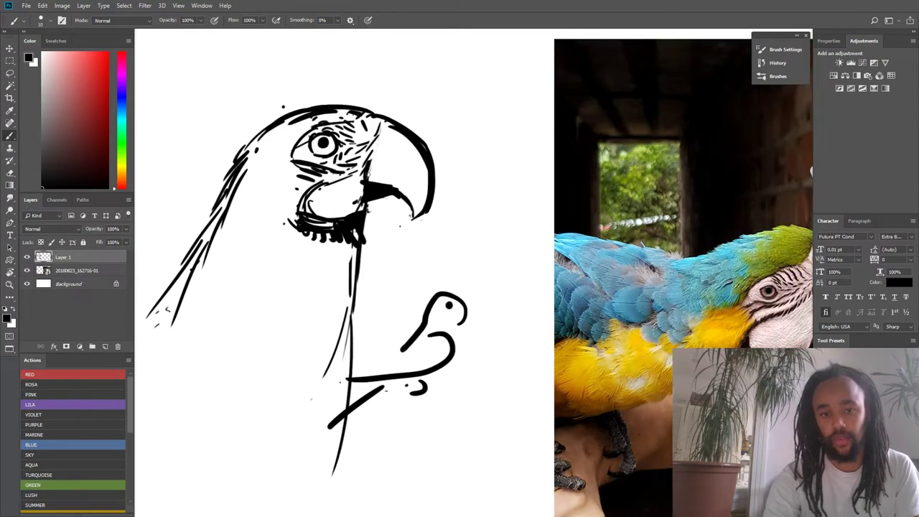
- Choose a soft round brush with 0% hardness and lay grey shading over the upper beak
right_click(368, 174)
click(454, 259)
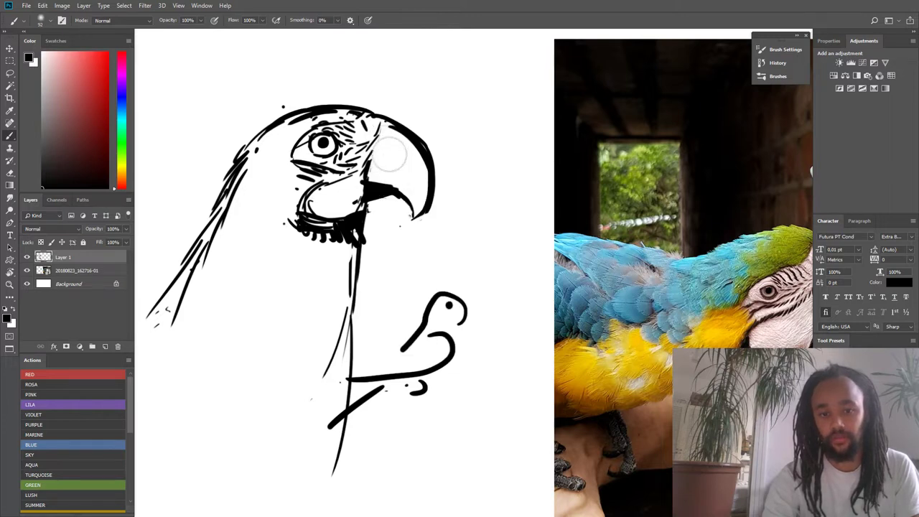
right_click(387, 158)
click(511, 243)
mouse_move(388, 138)
mouse_down()
mouse_move(413, 164)
mouse_move(412, 192)
mouse_move(416, 179)
mouse_move(376, 182)
mouse_move(394, 135)
mouse_move(381, 197)
mouse_move(389, 142)
mouse_move(413, 175)
mouse_move(410, 208)
mouse_move(419, 191)
mouse_move(379, 176)
mouse_up()
- Set the soft brush to 32 px and shade along the beak's base, undoing one stroke and repainting it
right_click(388, 158)
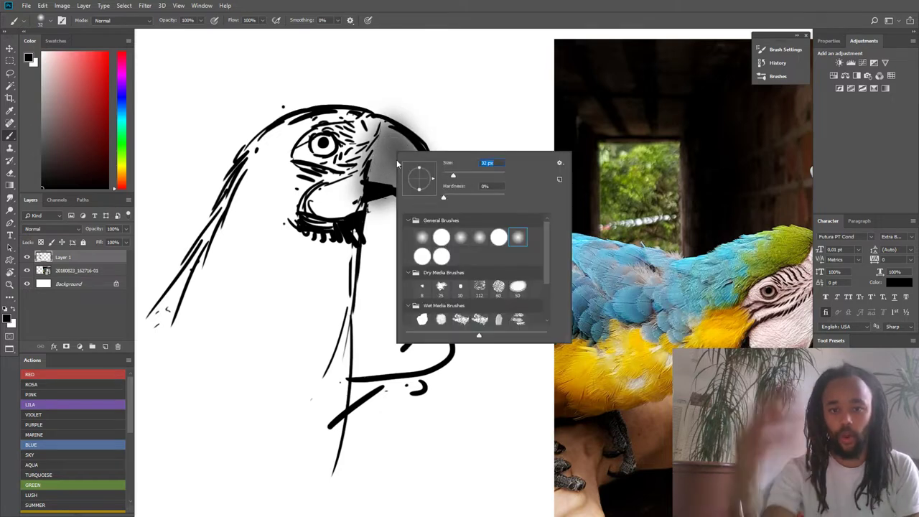
click(381, 127)
drag(381, 126, 373, 214)
key(ctrl+z)
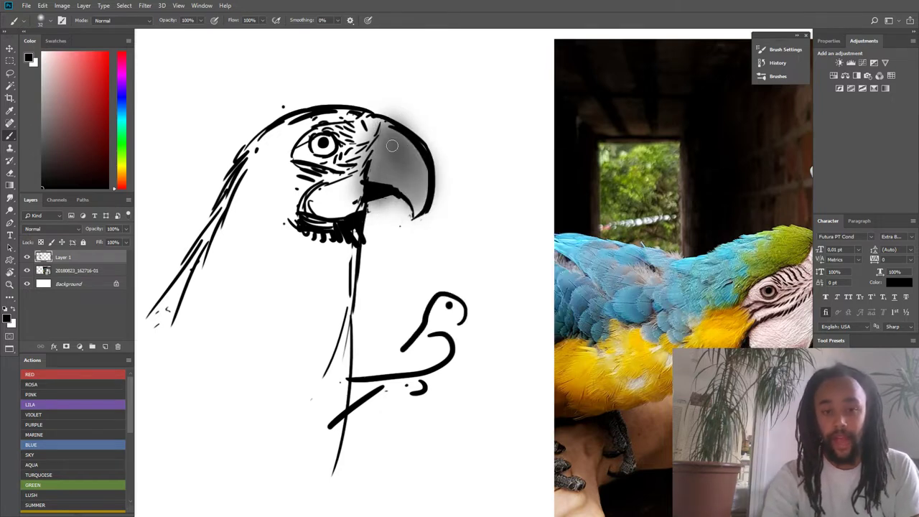
drag(383, 125, 362, 218)
- Fade the feather strokes beside the beak's base with soft white paint, refining the edge with a 6 px brush
key(x)
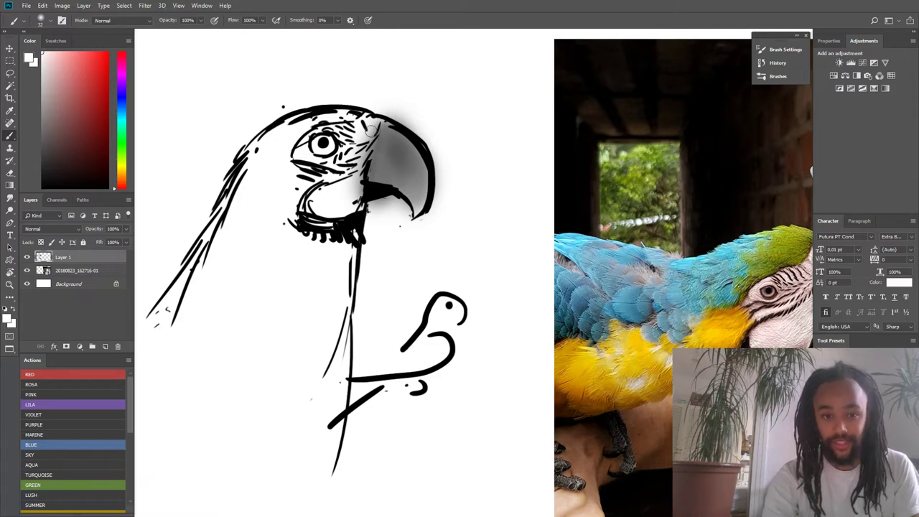
drag(370, 129, 354, 199)
mouse_move(361, 143)
mouse_down()
mouse_move(348, 145)
mouse_move(370, 147)
mouse_up()
drag(291, 162, 378, 180)
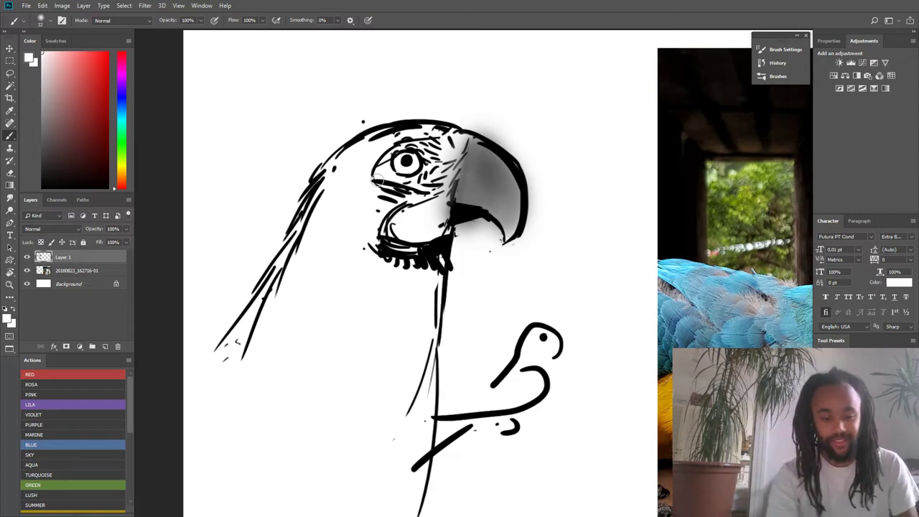
drag(409, 241, 368, 248)
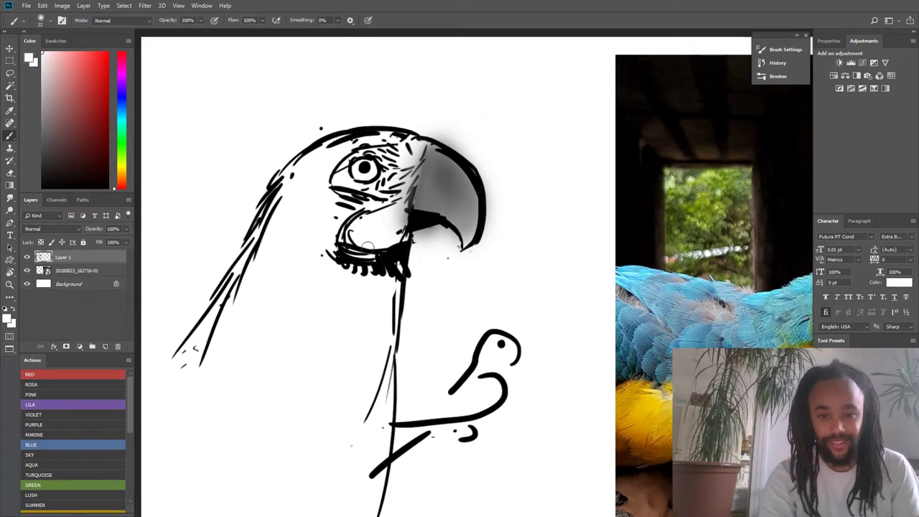
right_click(409, 197)
click(462, 218)
drag(412, 194, 405, 211)
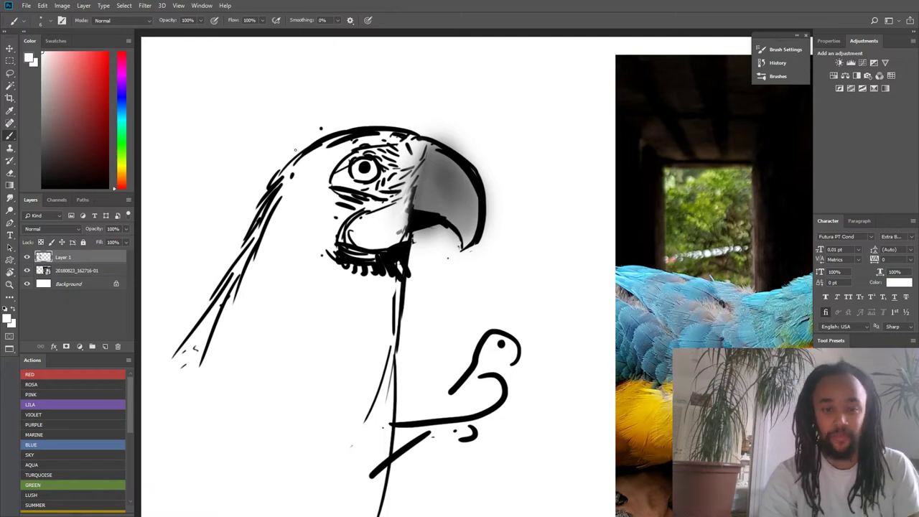
- Set the soft white brush to 25 px and fade the inner feather lines along the parrot's back
right_click(316, 168)
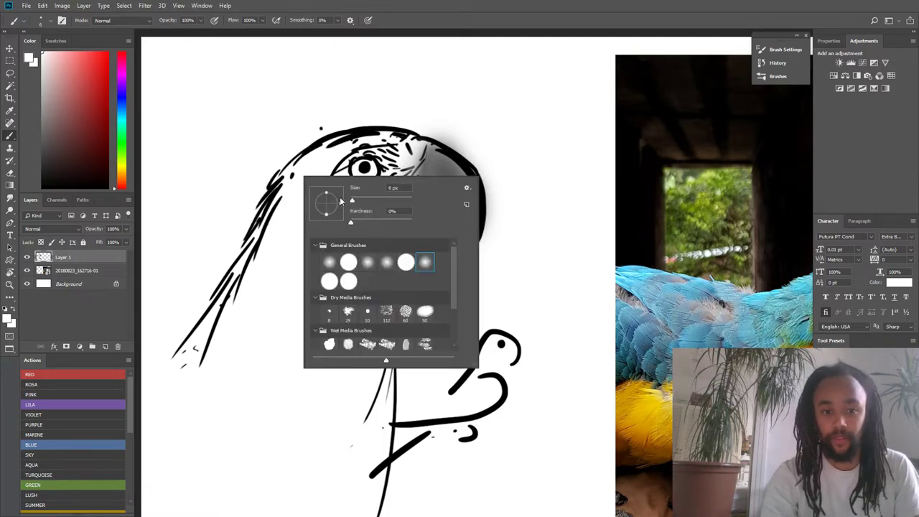
click(355, 201)
click(295, 176)
drag(295, 176, 185, 392)
mouse_move(241, 276)
mouse_down()
mouse_move(178, 386)
mouse_move(201, 354)
mouse_up()
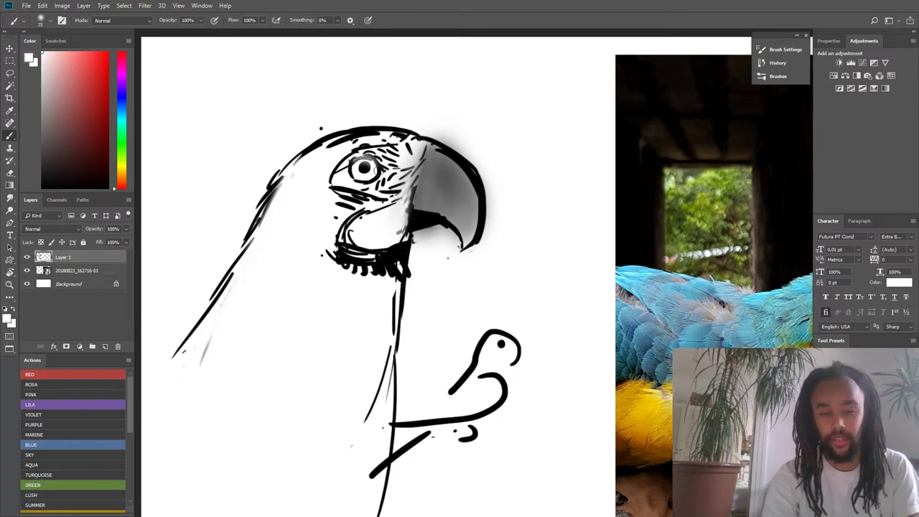
- Sample black from the drawing and touch up the eye's outline with a hard round 12 px brush
scroll(417, 218, up, 2)
alt+click(420, 214)
right_click(421, 215)
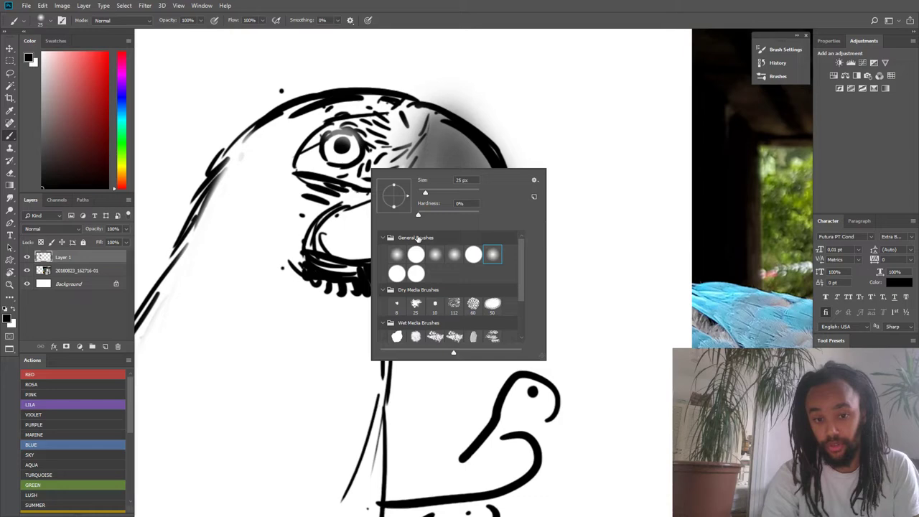
click(473, 255)
key(Return)
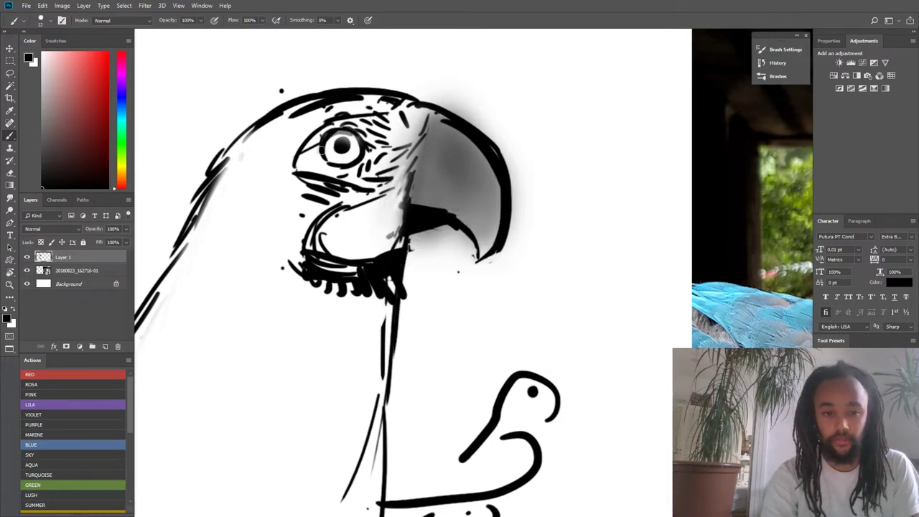
drag(310, 169, 332, 196)
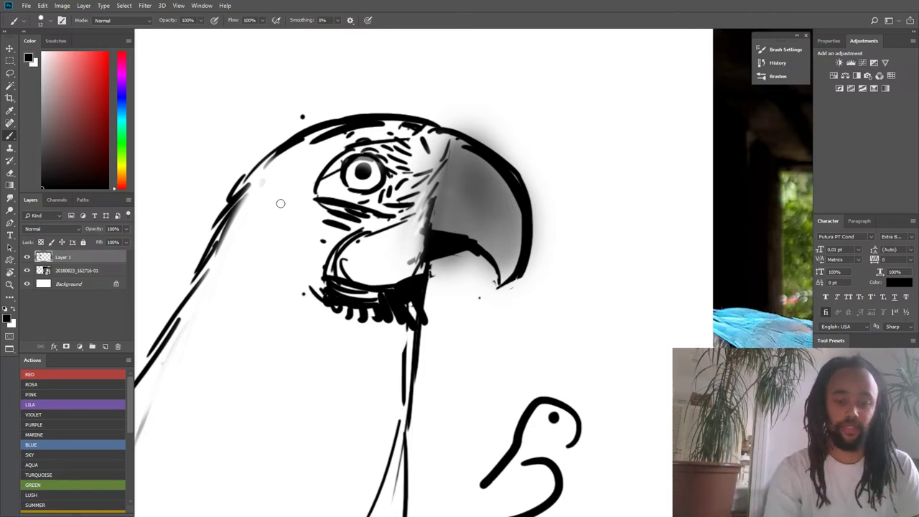
- Paint white beneath and around the outer edge of the beak to erase the grey spill and slim its black outline
mouse_move(281, 204)
mouse_down()
mouse_move(243, 235)
mouse_move(258, 212)
mouse_up()
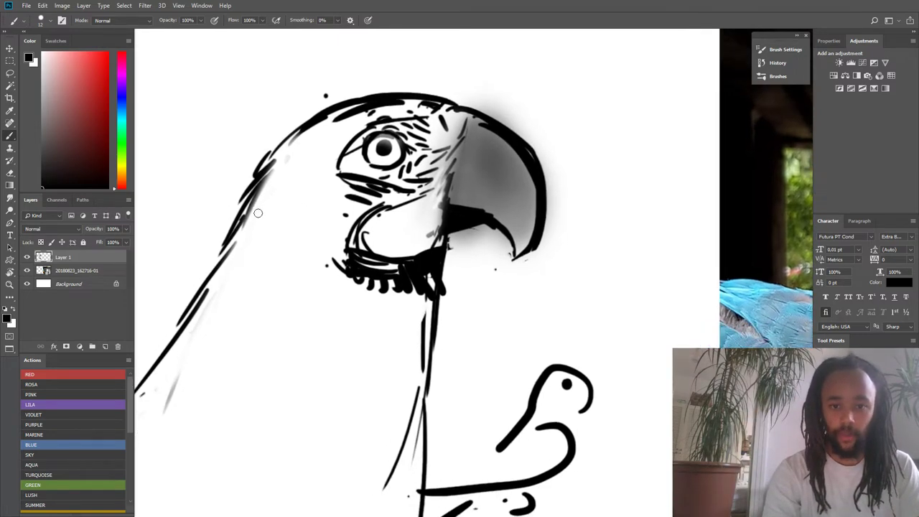
key(x)
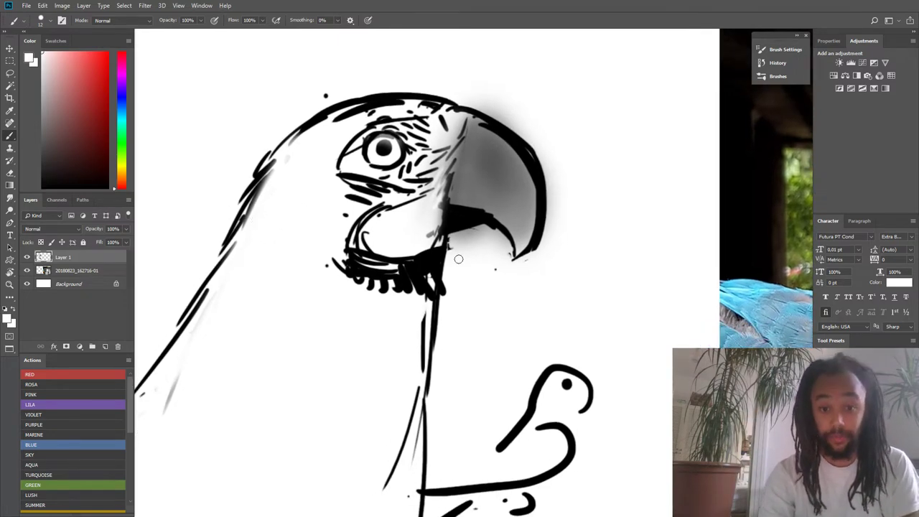
mouse_move(455, 259)
mouse_down()
mouse_move(486, 228)
mouse_move(510, 253)
mouse_move(492, 237)
mouse_up()
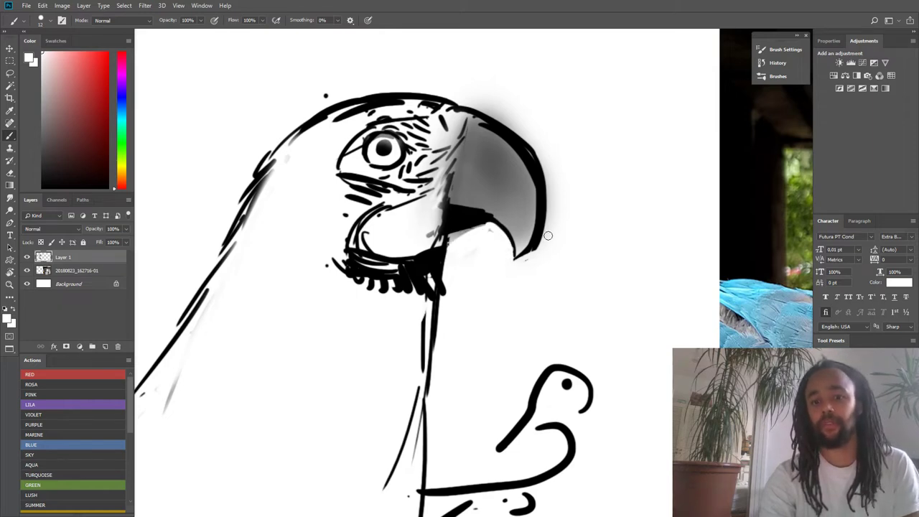
mouse_move(479, 103)
mouse_down()
mouse_move(554, 195)
mouse_move(523, 128)
mouse_move(544, 148)
mouse_up()
drag(355, 65, 334, 80)
scroll(334, 81, up, 1)
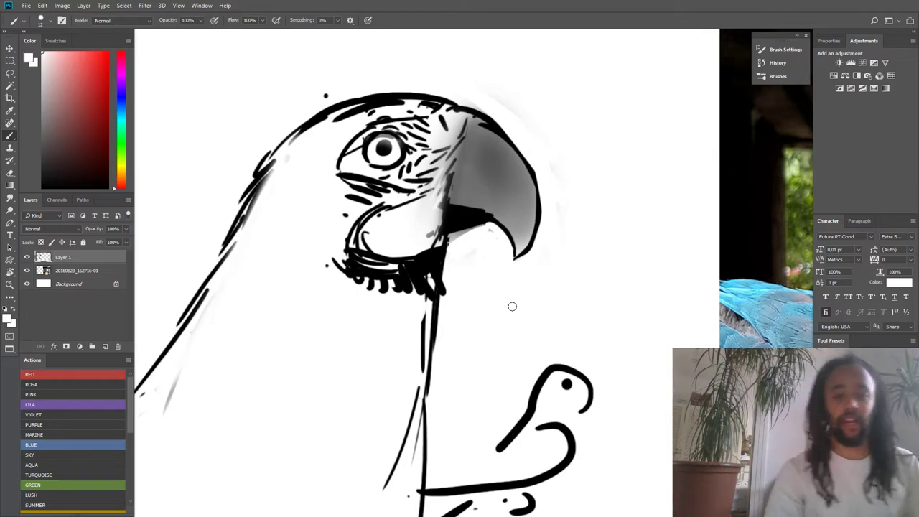
drag(413, 160, 365, 165)
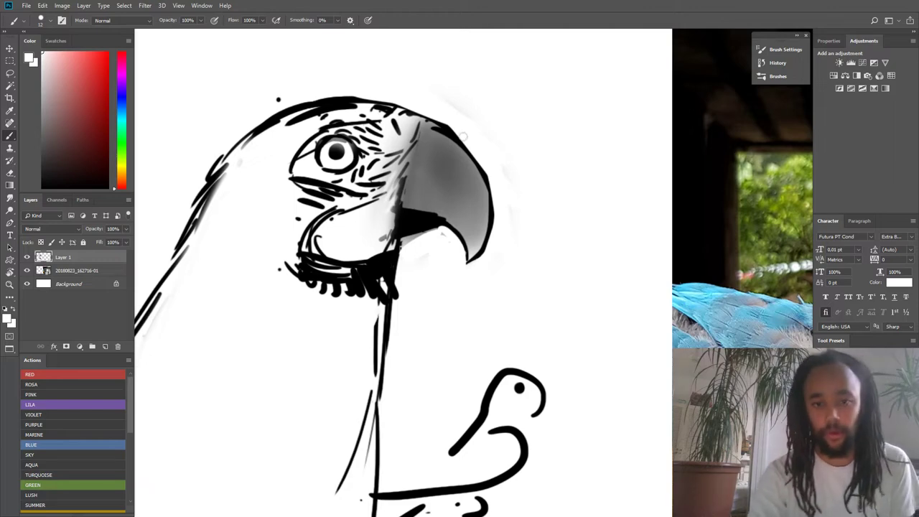
drag(423, 106, 480, 175)
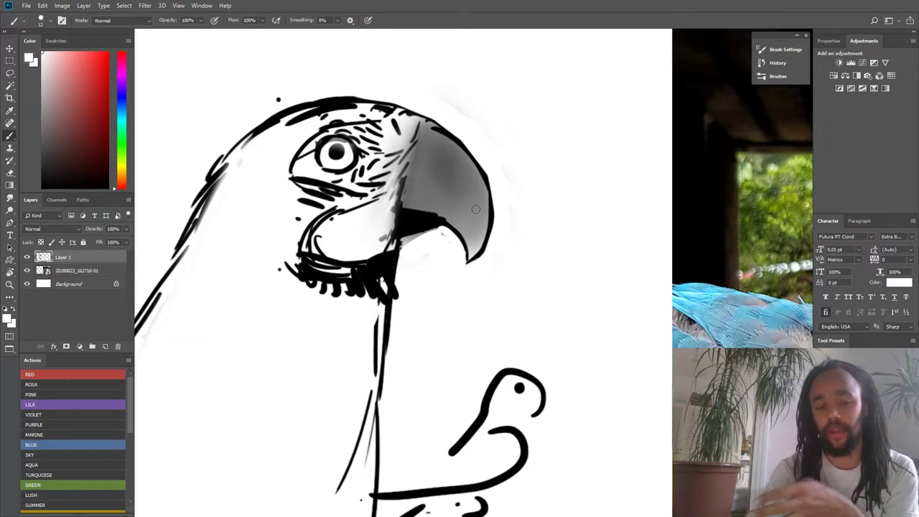
- Sample white from the canvas and paint out the protruding black strokes along the back of the head
drag(230, 287, 256, 273)
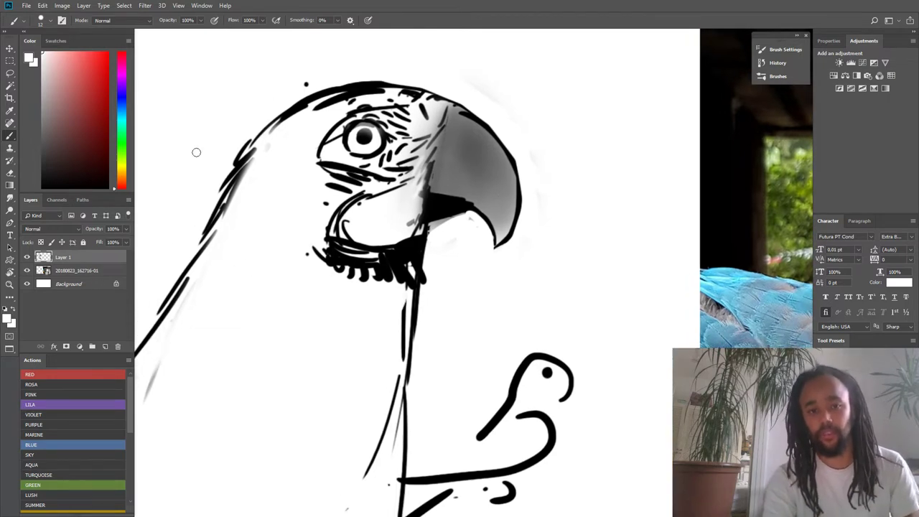
alt+click(237, 119)
drag(258, 133, 223, 189)
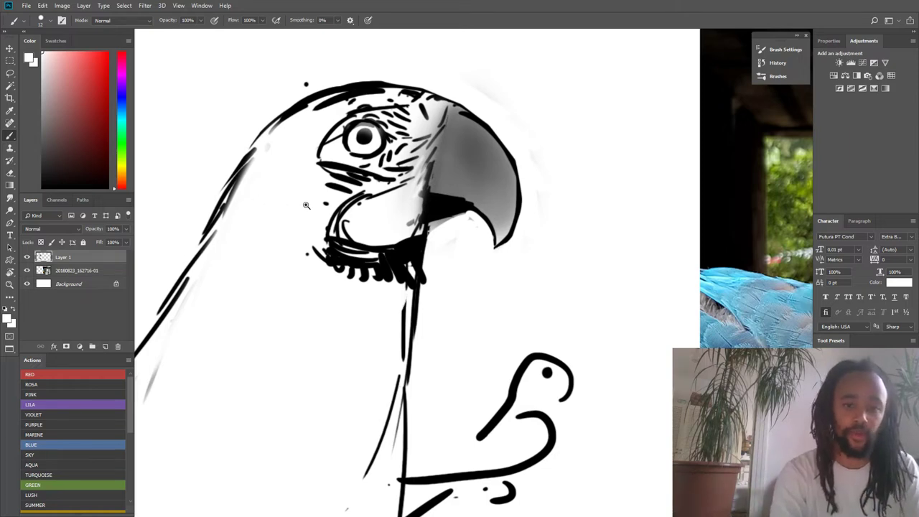
- Switch to black and thicken the dark feather strokes around the back and underside of the cheek patch
scroll(291, 210, down, 1)
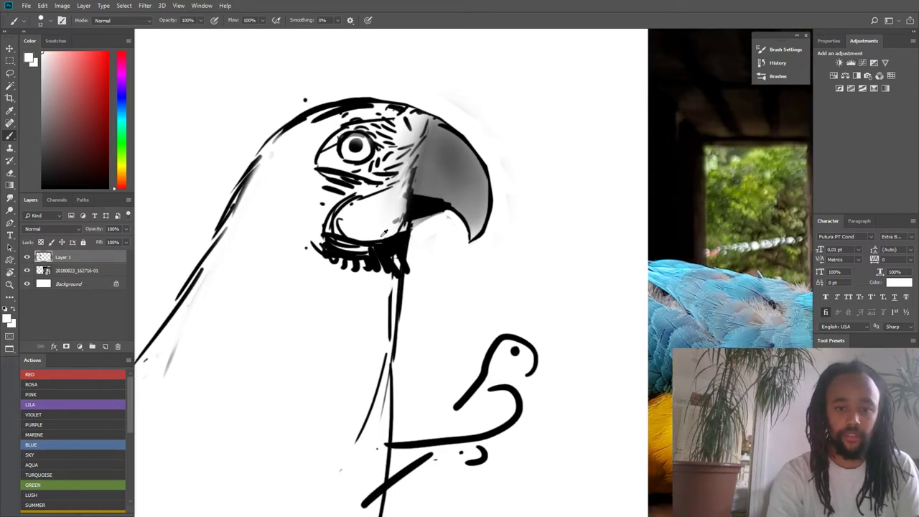
key(x)
mouse_move(363, 247)
mouse_down()
mouse_move(334, 220)
mouse_move(332, 229)
mouse_move(335, 209)
mouse_move(324, 237)
mouse_move(334, 206)
mouse_up()
drag(309, 247, 296, 247)
scroll(296, 247, down, 1)
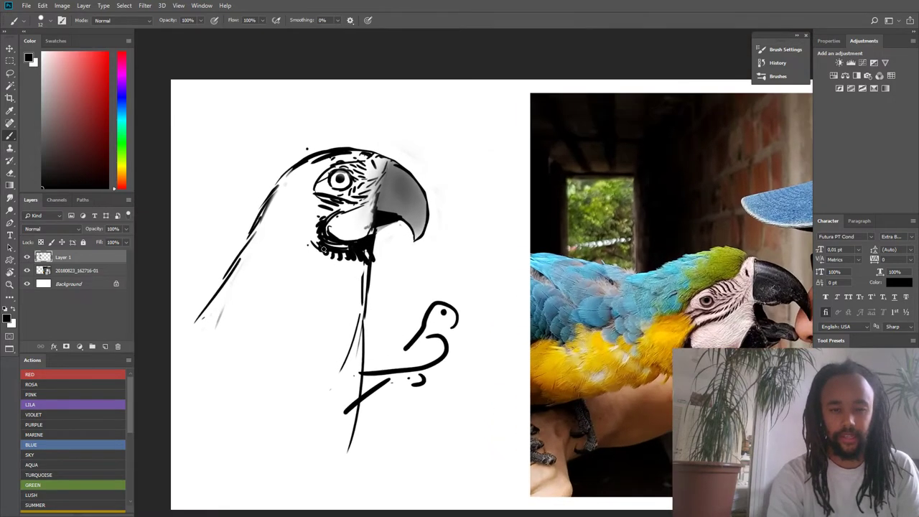
scroll(362, 245, up, 1)
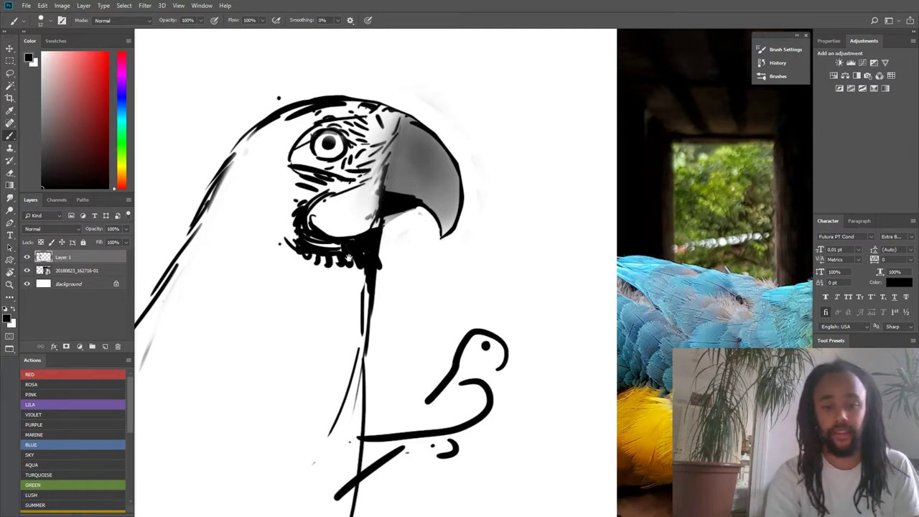
scroll(255, 251, down, 2)
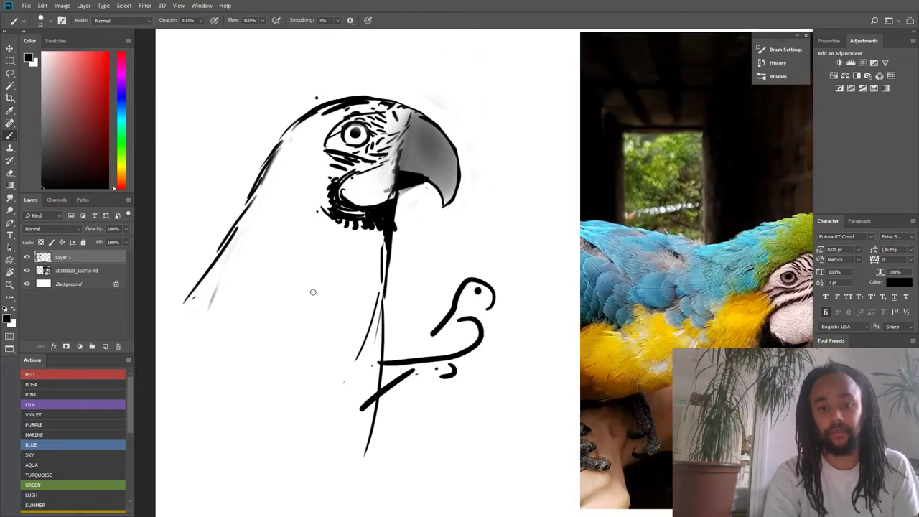
- Enlarge the hard brush to 20 px and fill the gaps in the black throat patch below the beak
right_click(303, 262)
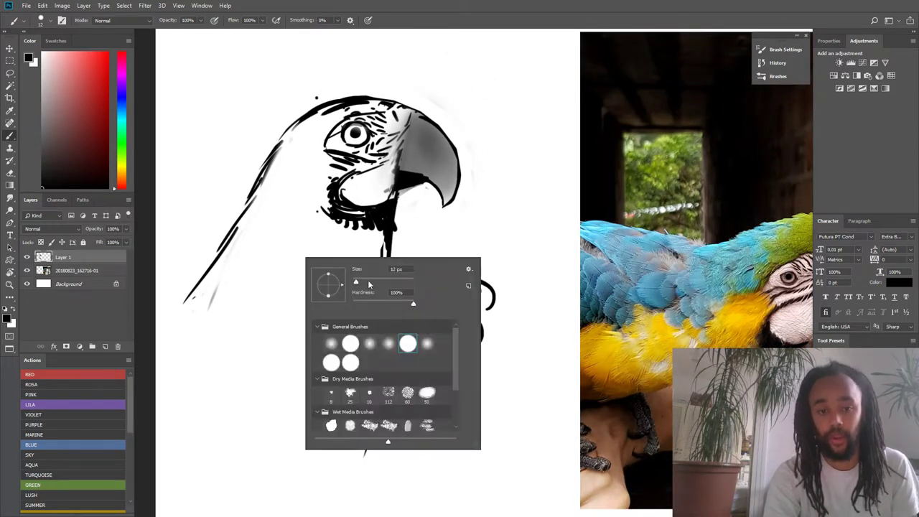
click(371, 281)
click(359, 281)
click(230, 252)
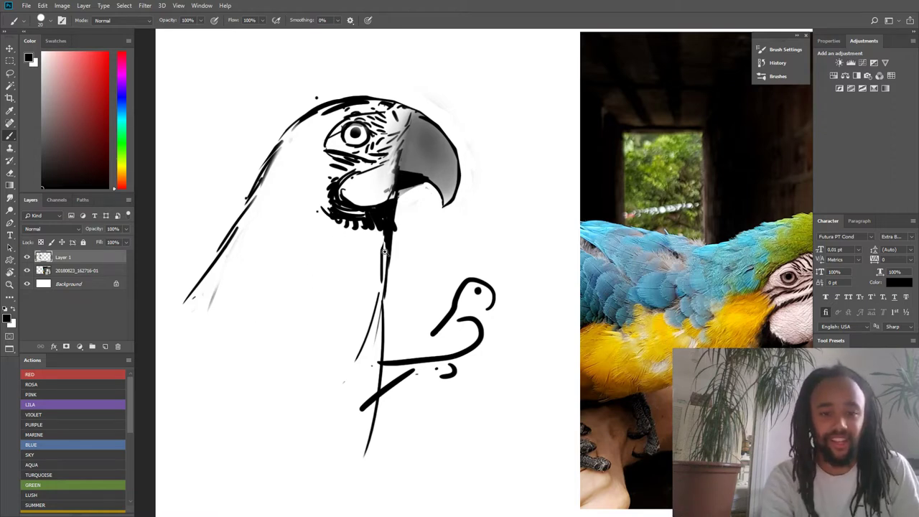
scroll(384, 249, up, 2)
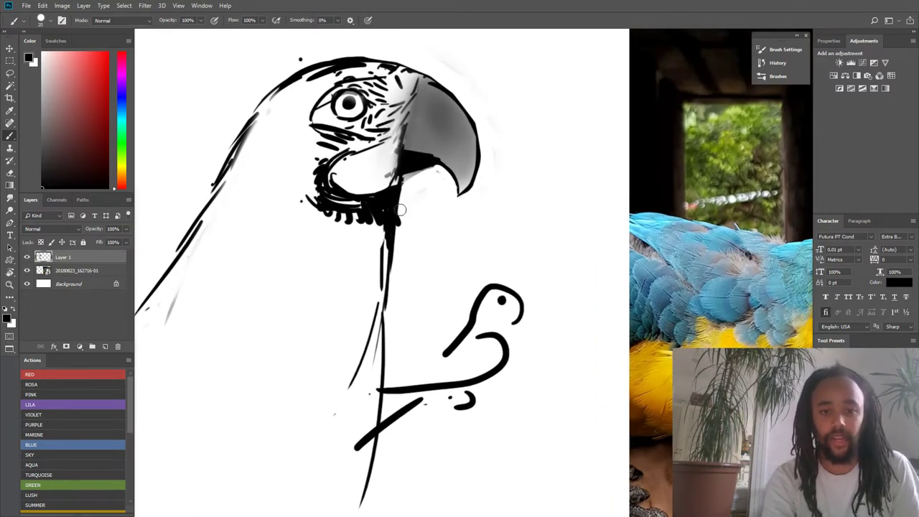
drag(395, 156, 368, 226)
- Build up the crown of the head with thicker black strokes leading to the beak's base
mouse_move(457, 237)
mouse_down()
mouse_move(261, 195)
mouse_move(446, 226)
mouse_up()
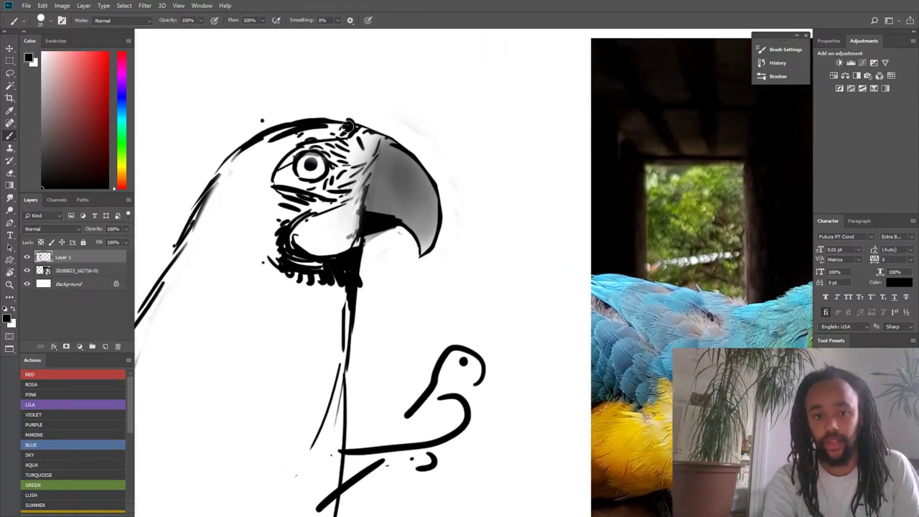
mouse_move(348, 126)
mouse_down()
mouse_move(328, 116)
mouse_move(340, 123)
mouse_move(294, 123)
mouse_move(324, 118)
mouse_move(277, 119)
mouse_up()
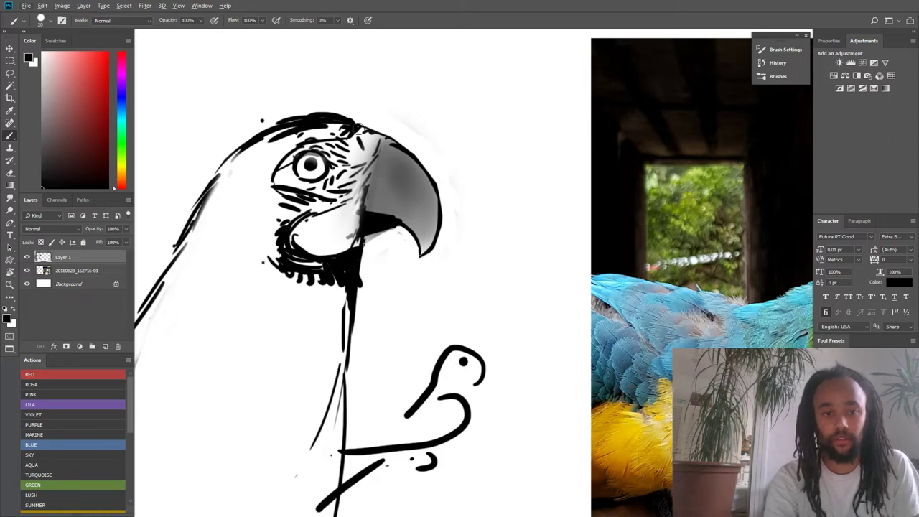
drag(357, 128, 382, 136)
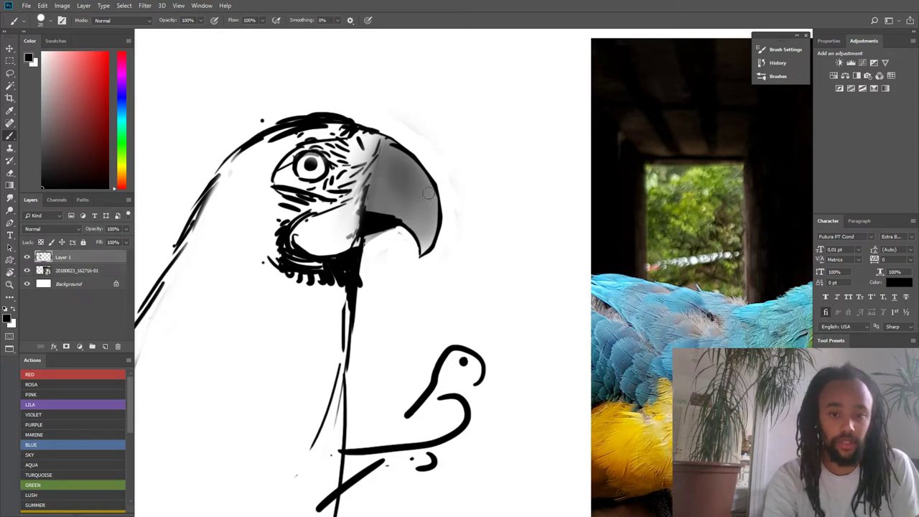
- Extend the black mouth shadow along the underside of the upper beak toward its hooked tip
scroll(428, 194, down, 2)
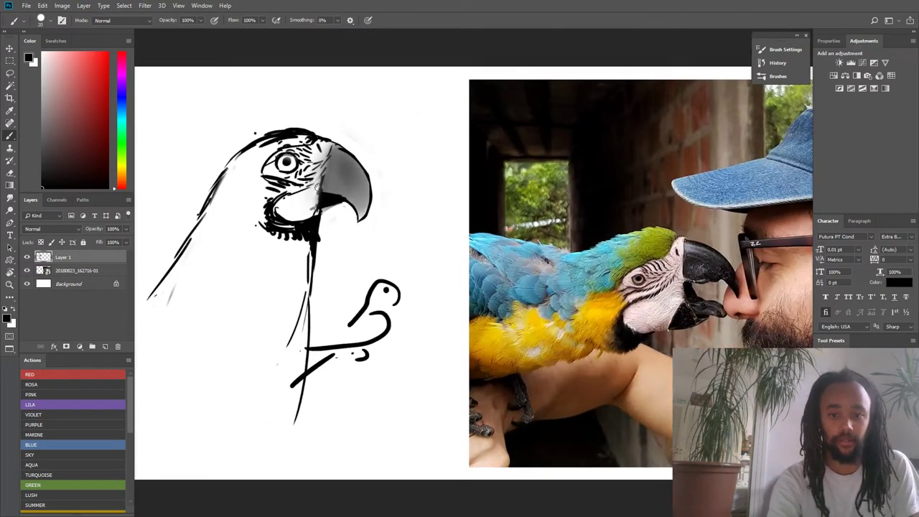
scroll(316, 187, up, 2)
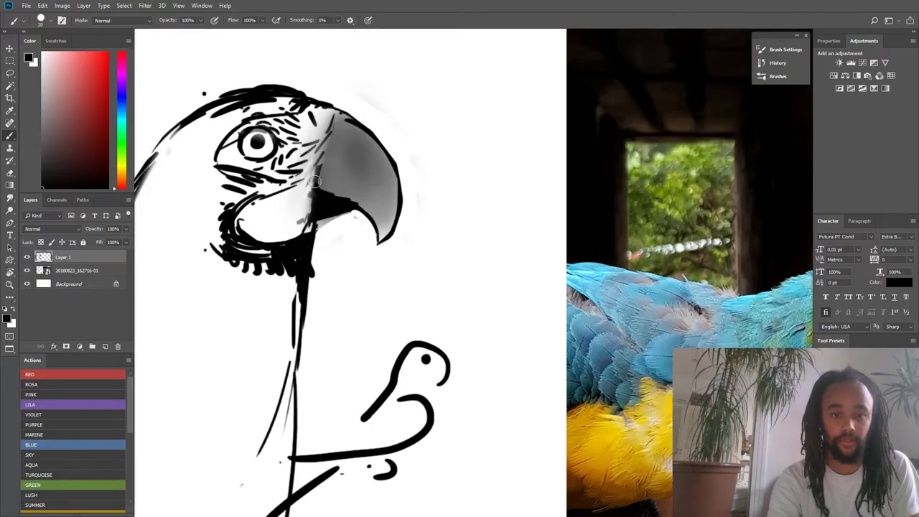
scroll(316, 184, down, 3)
scroll(359, 216, up, 4)
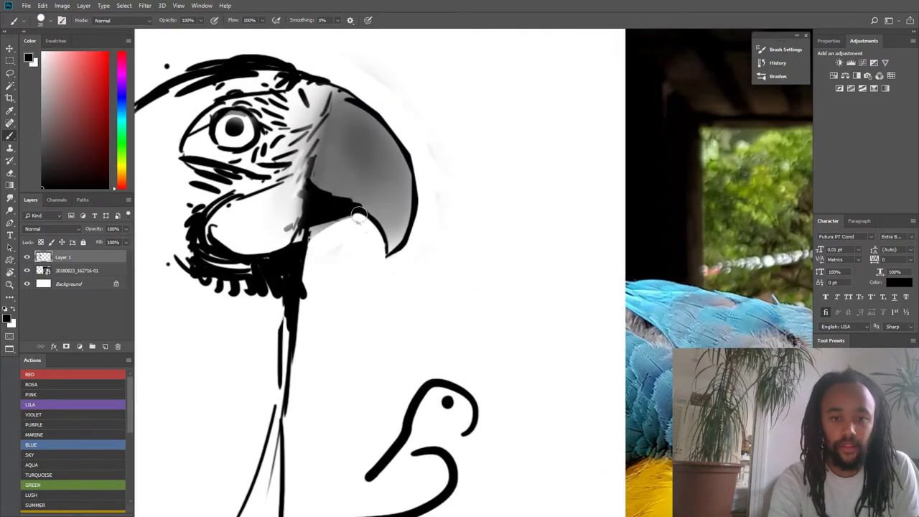
scroll(359, 215, down, 3)
scroll(312, 213, up, 3)
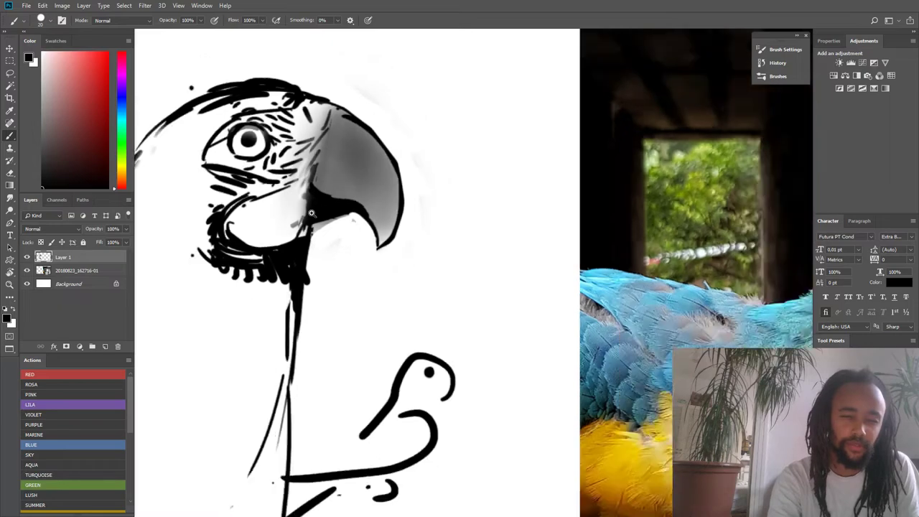
scroll(312, 213, down, 2)
- Switch to white and trim the front edge of the black throat patch into a cleaner line
key(x)
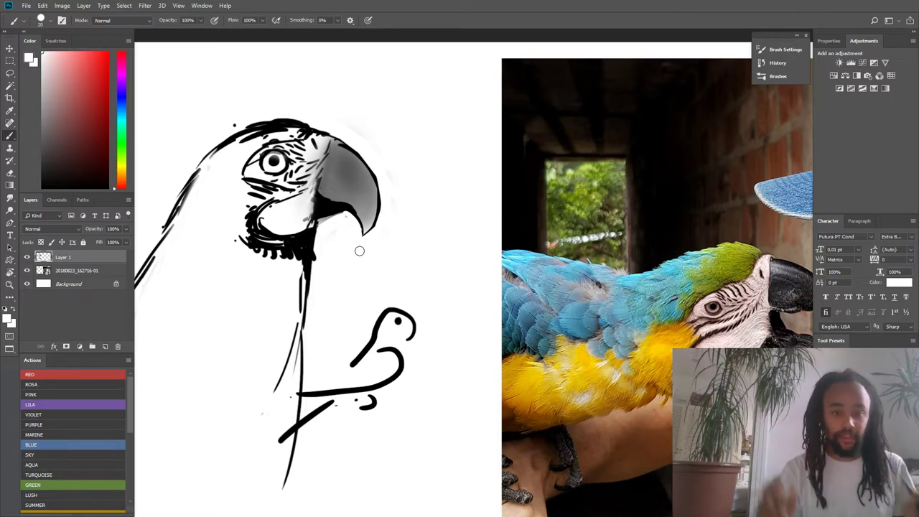
scroll(248, 216, up, 2)
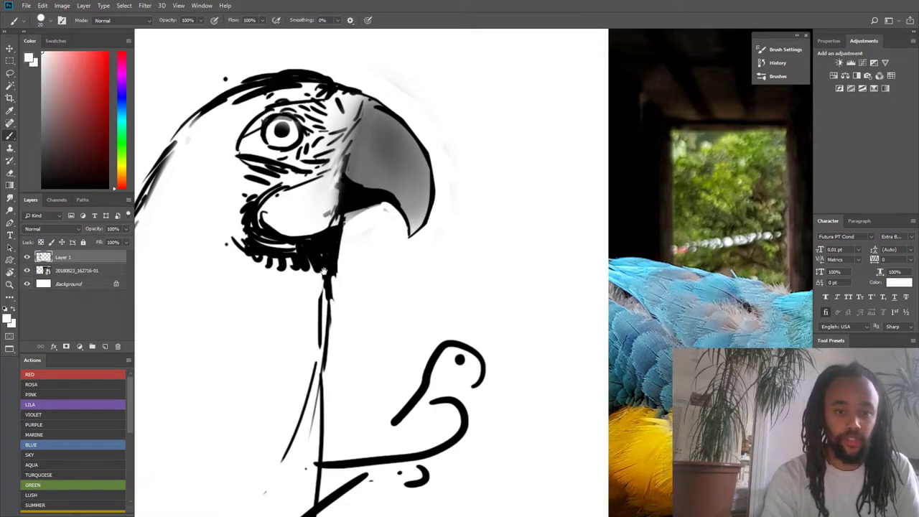
drag(335, 276, 363, 287)
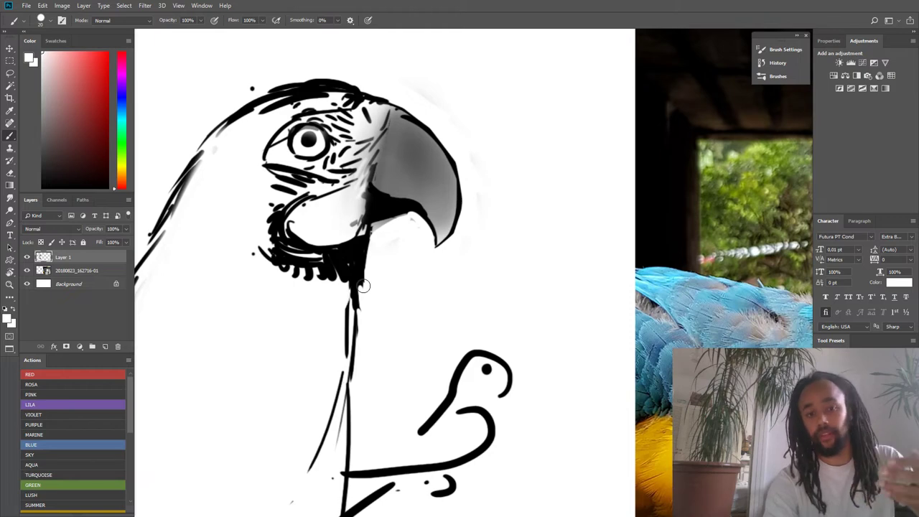
drag(219, 250, 265, 234)
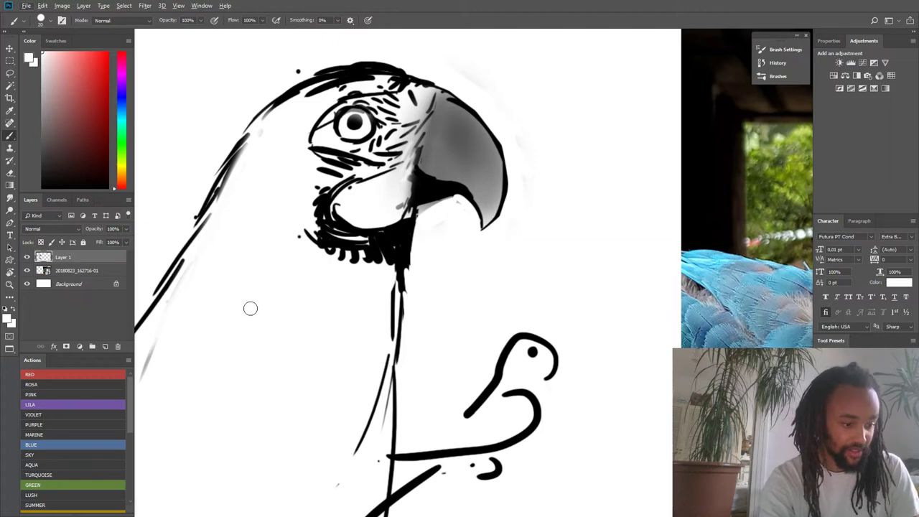
- Erase the line inside the eye's rear corner and thin the surrounding outline with white paint
scroll(287, 273, down, 3)
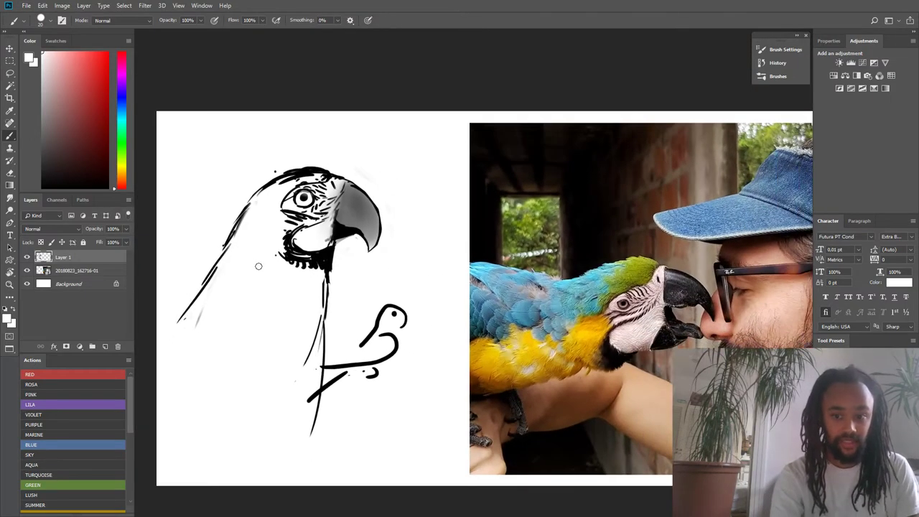
scroll(307, 221, up, 3)
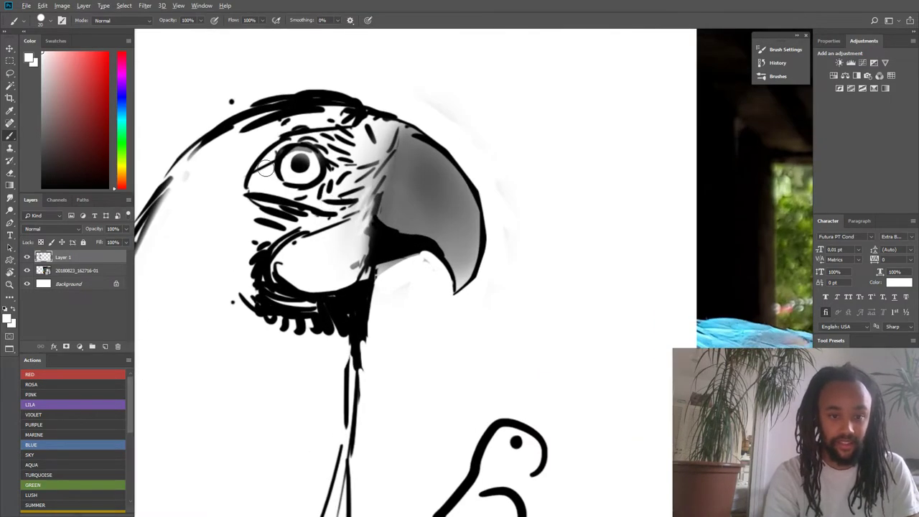
drag(265, 170, 255, 183)
alt+click(250, 153)
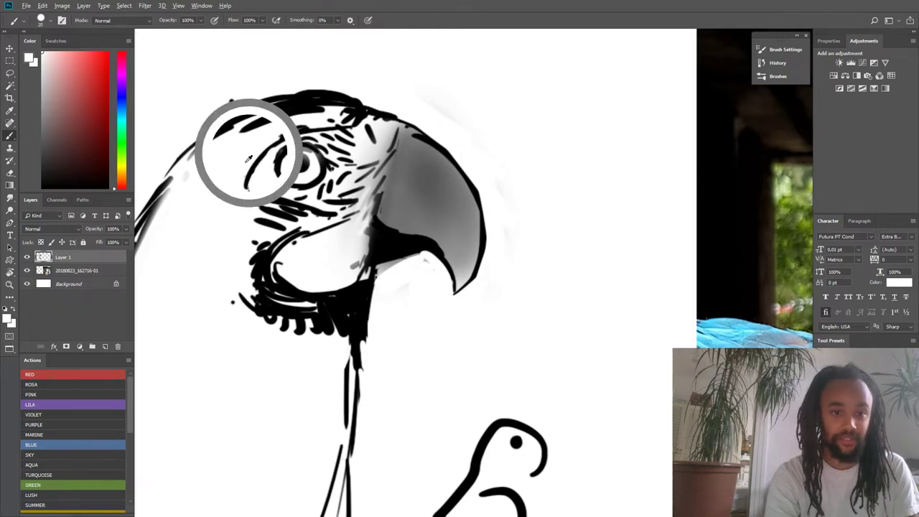
drag(252, 152, 242, 189)
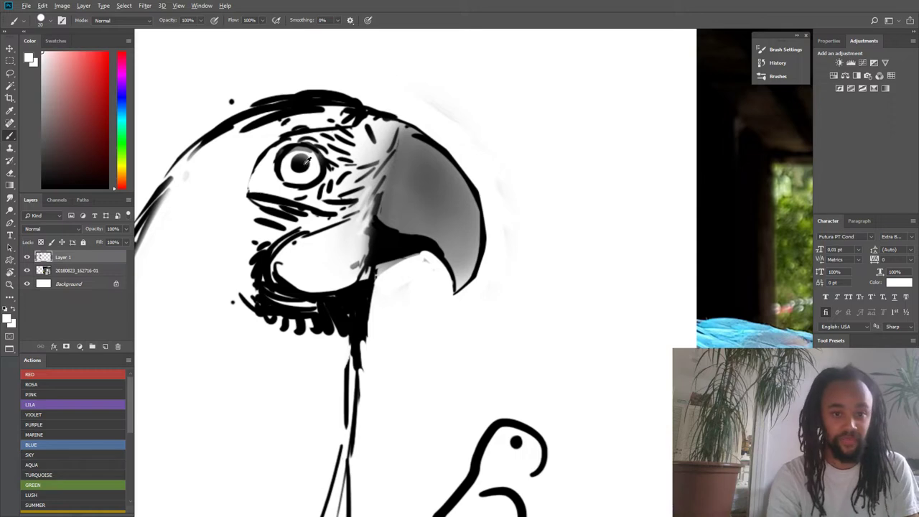
- Sample dark grey from the pupil and shade the eye's lower rear corner, reducing the brush to 14 px
alt+click(302, 158)
drag(254, 171, 273, 195)
scroll(279, 181, down, 6)
scroll(279, 181, up, 3)
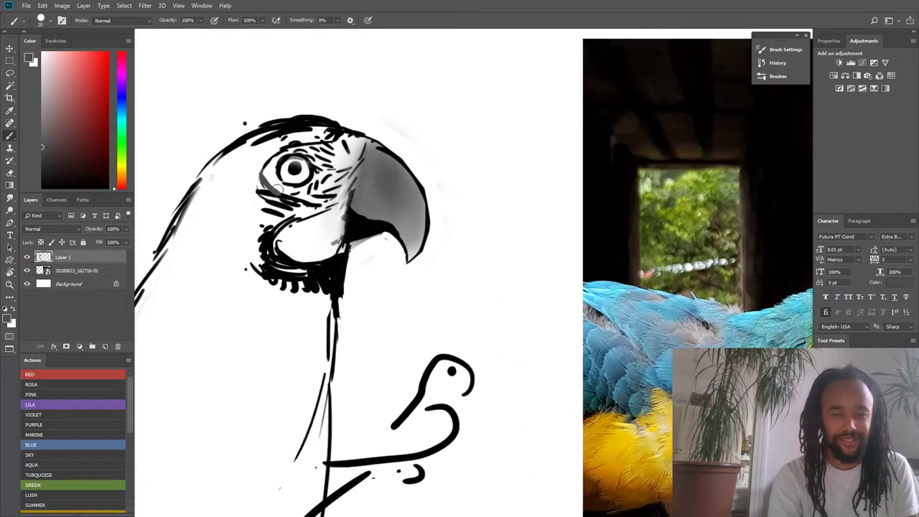
right_click(279, 181)
drag(341, 203, 335, 204)
drag(264, 181, 277, 189)
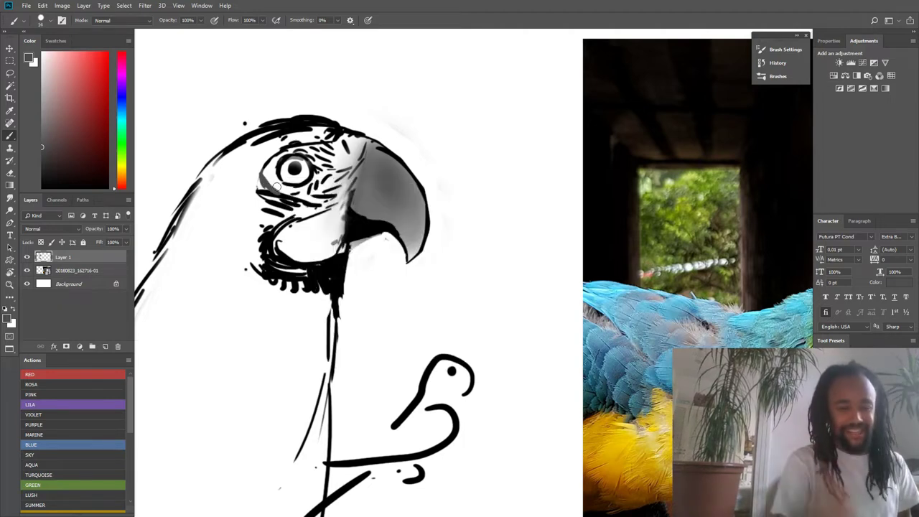
- Rework the black feather marks between the eye and beak using white paint and sampled dark grey
mouse_move(300, 239)
mouse_down()
mouse_move(314, 208)
mouse_move(238, 213)
mouse_move(205, 202)
mouse_up()
scroll(240, 213, up, 3)
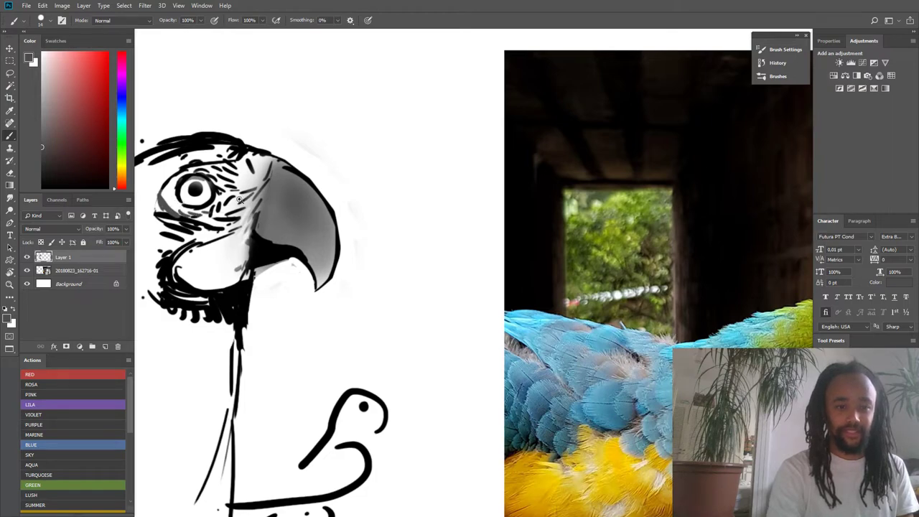
drag(233, 201, 218, 213)
scroll(215, 203, up, 3)
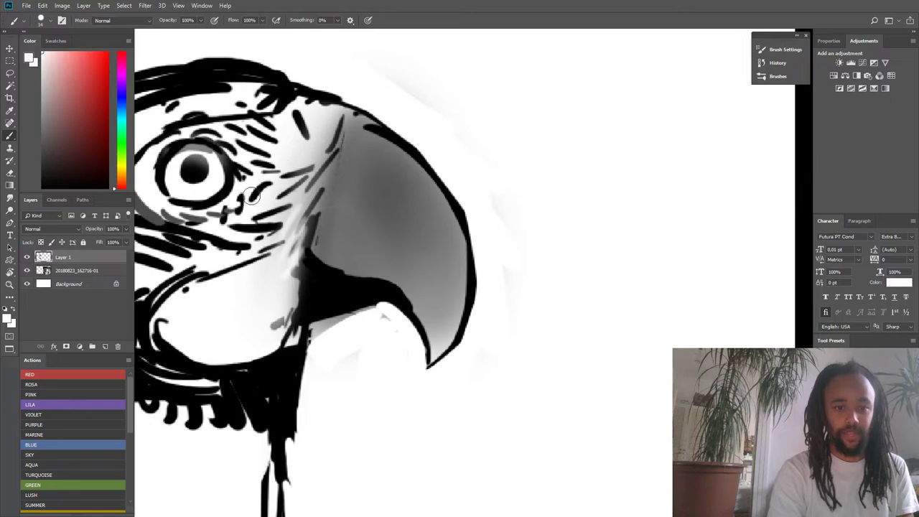
alt+click(244, 202)
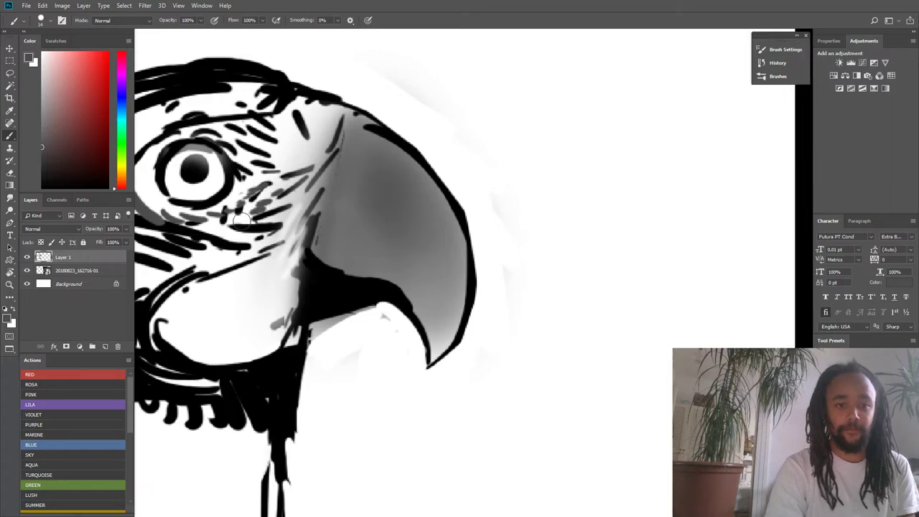
- Break up the feather marks below the eye with white, and add sampled dark grey strokes behind the cheek patch
scroll(249, 209, down, 4)
scroll(170, 235, up, 1)
scroll(216, 227, up, 5)
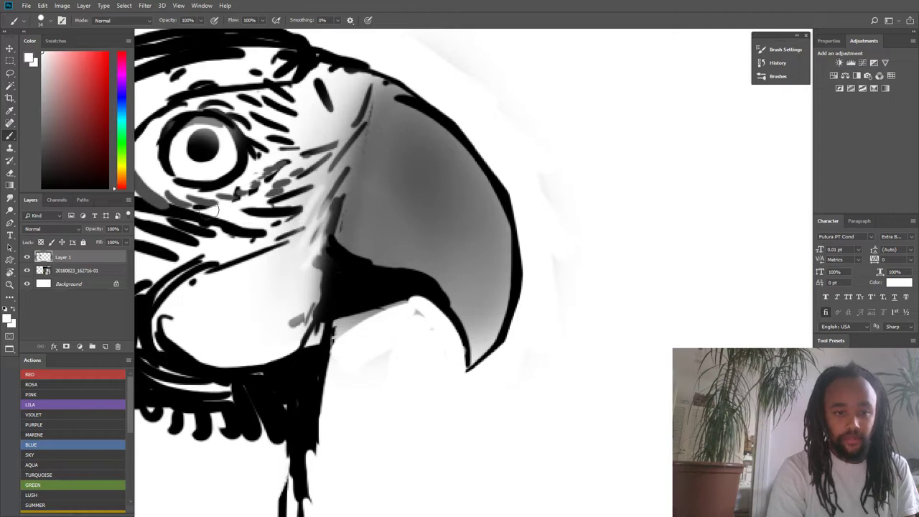
drag(216, 208, 270, 196)
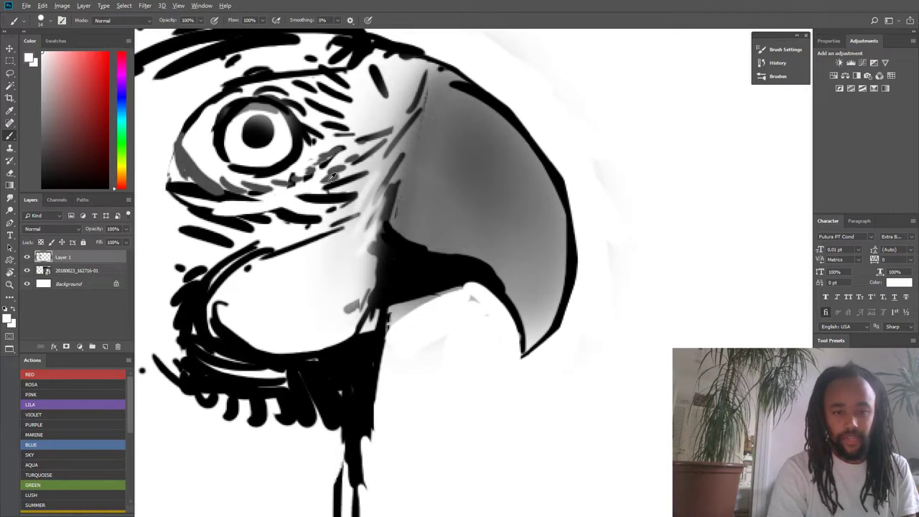
alt+click(331, 176)
mouse_move(309, 196)
mouse_down()
mouse_move(178, 236)
mouse_move(228, 238)
mouse_move(210, 240)
mouse_up()
scroll(219, 238, up, 4)
alt+click(221, 245)
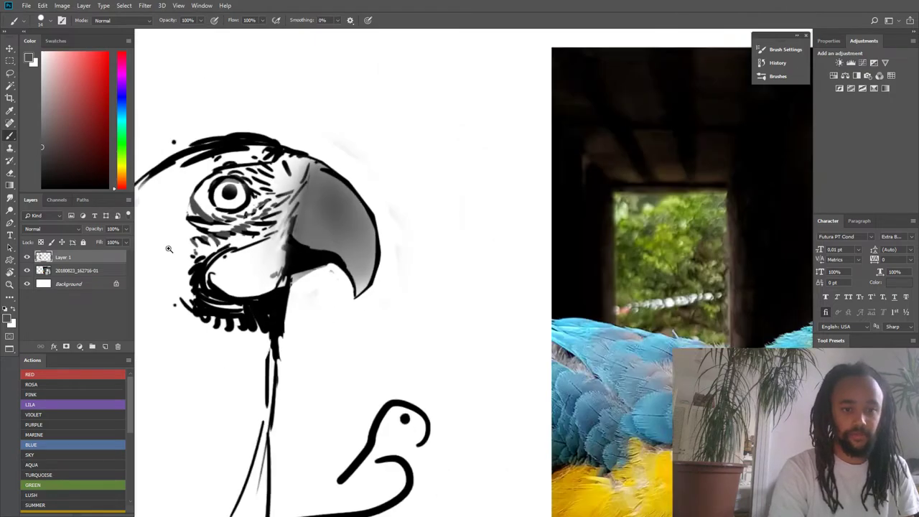
drag(169, 249, 201, 275)
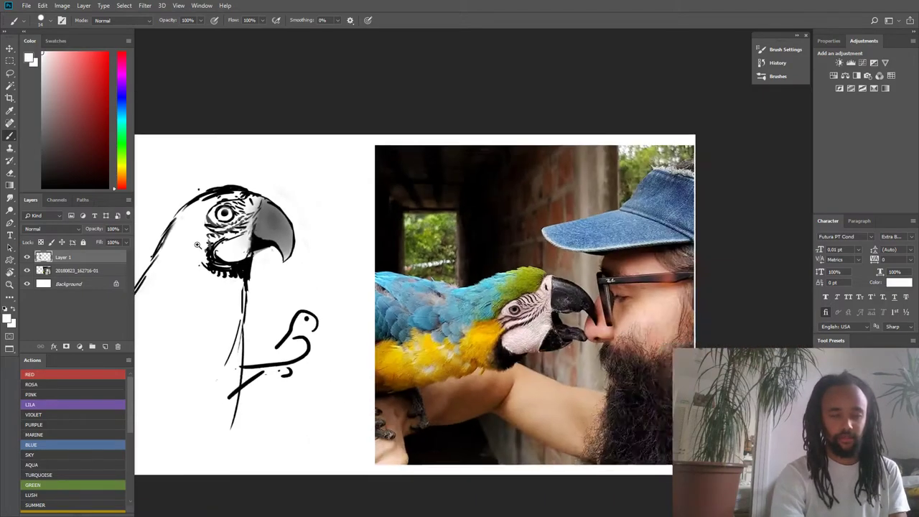
- Sample light grey from the feather marks and shade the lower part of the iris
scroll(198, 245, down, 1)
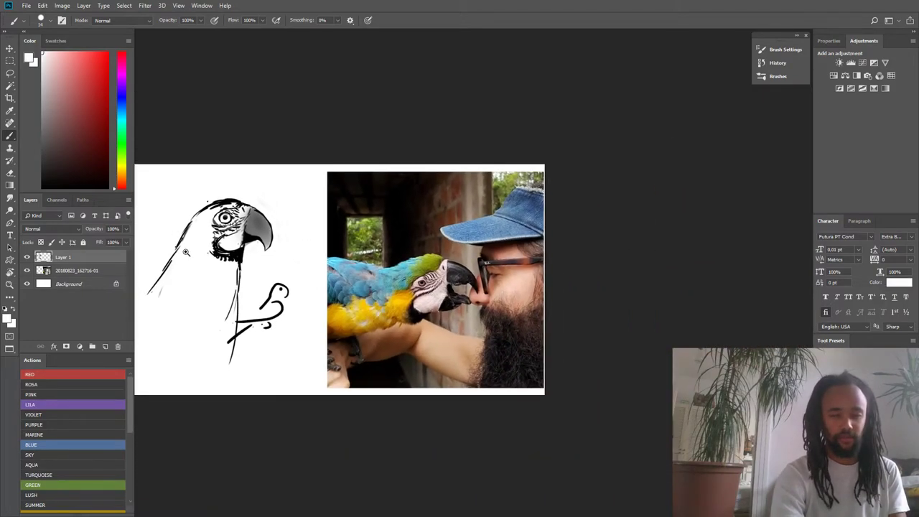
scroll(222, 226, up, 4)
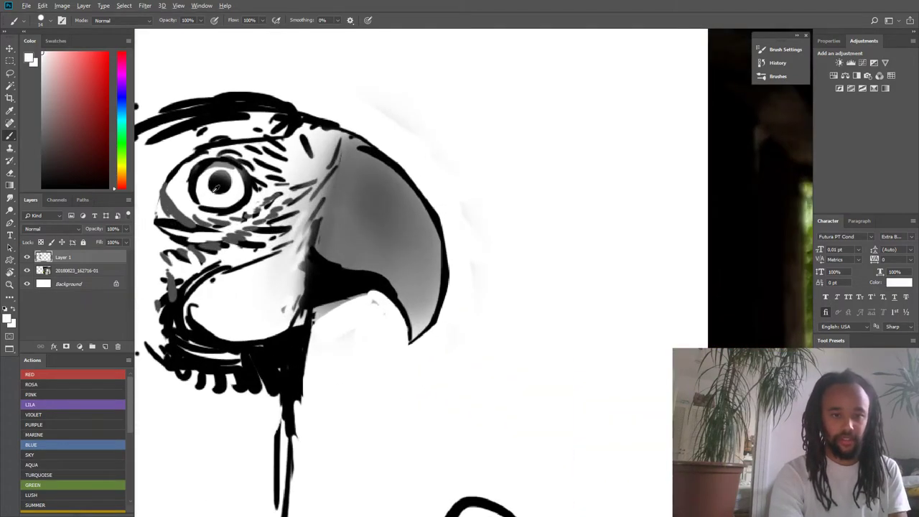
alt+click(201, 185)
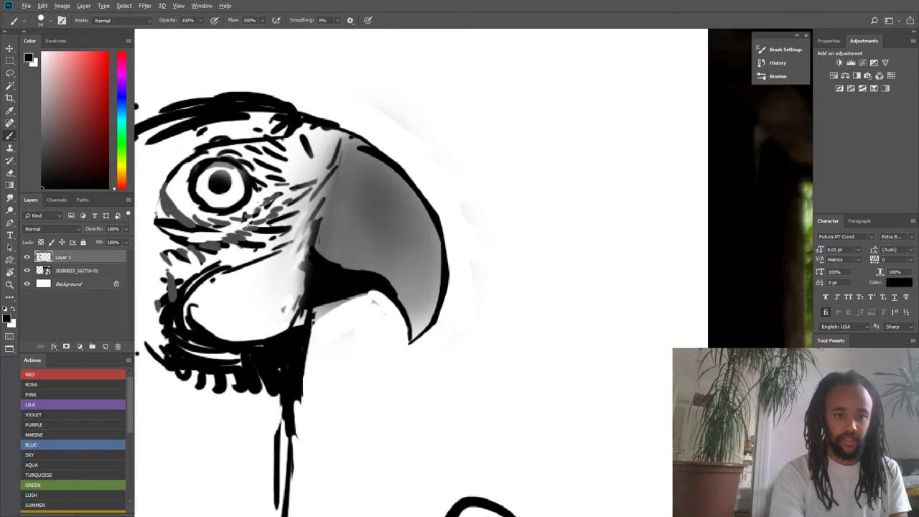
alt+click(251, 224)
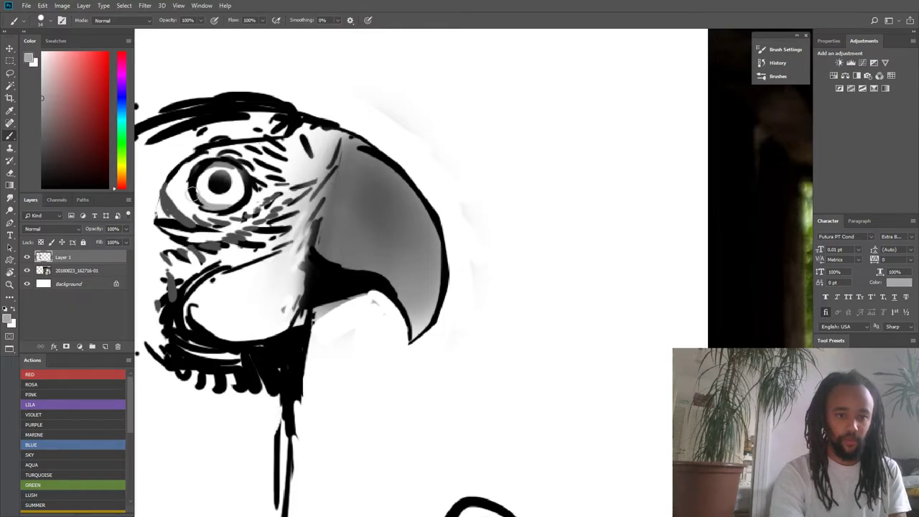
mouse_move(197, 197)
mouse_down()
mouse_move(160, 199)
mouse_move(191, 197)
mouse_up()
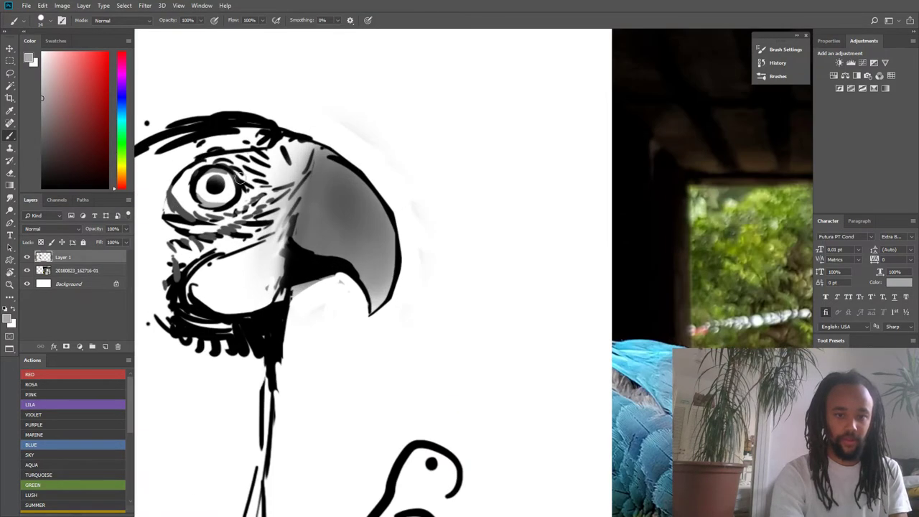
- Sharpen the corners of the black eye ring using sampled black, and clean its rear edge with sampled white
alt+click(241, 183)
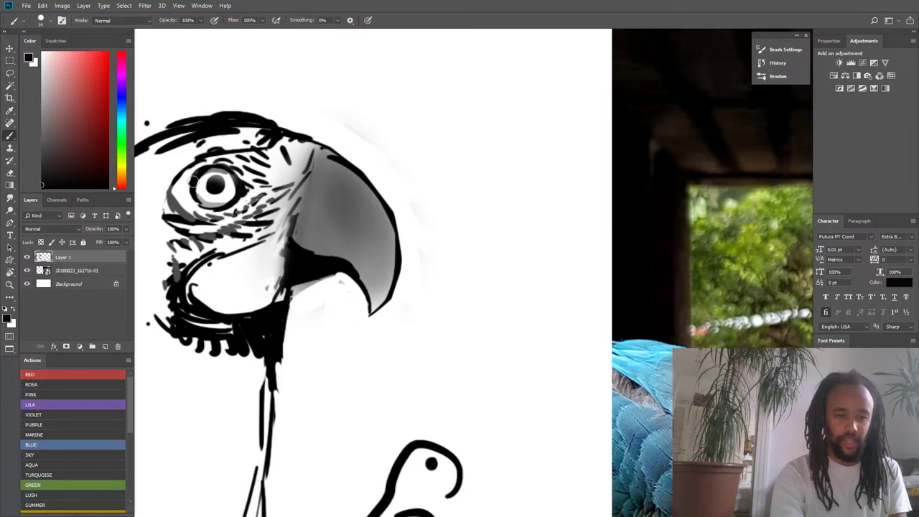
alt+click(186, 180)
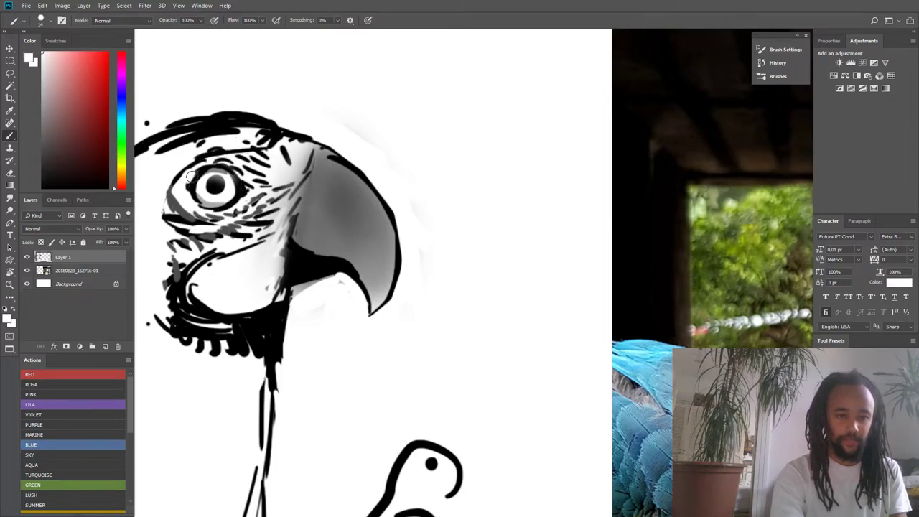
mouse_move(191, 176)
mouse_down()
mouse_move(214, 163)
mouse_move(185, 203)
mouse_move(198, 211)
mouse_up()
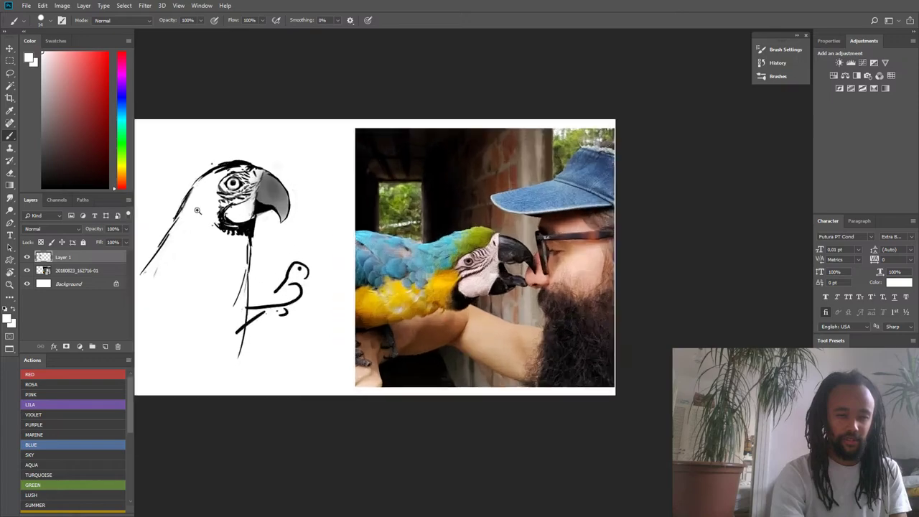
- Compare the drawn parrot's head, eye and beak with the macaw reference photo
scroll(243, 182, up, 3)
scroll(210, 175, up, 2)
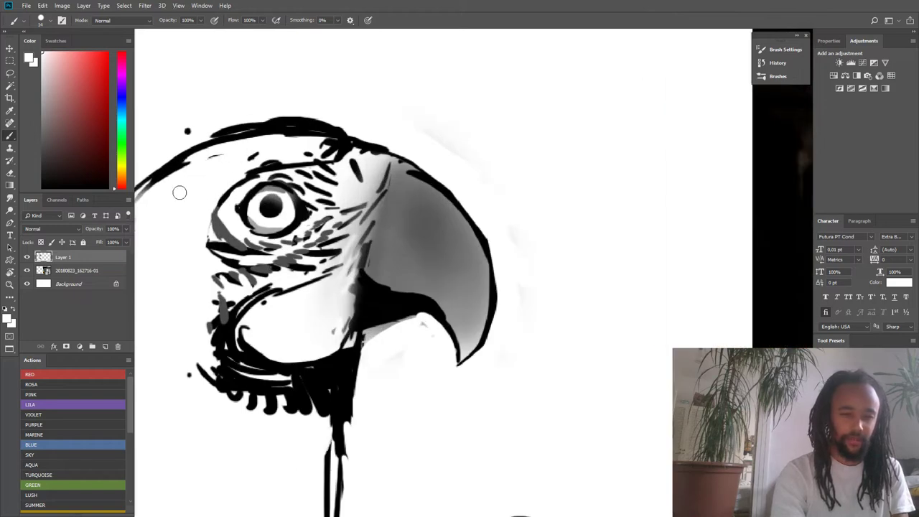
scroll(179, 193, down, 2)
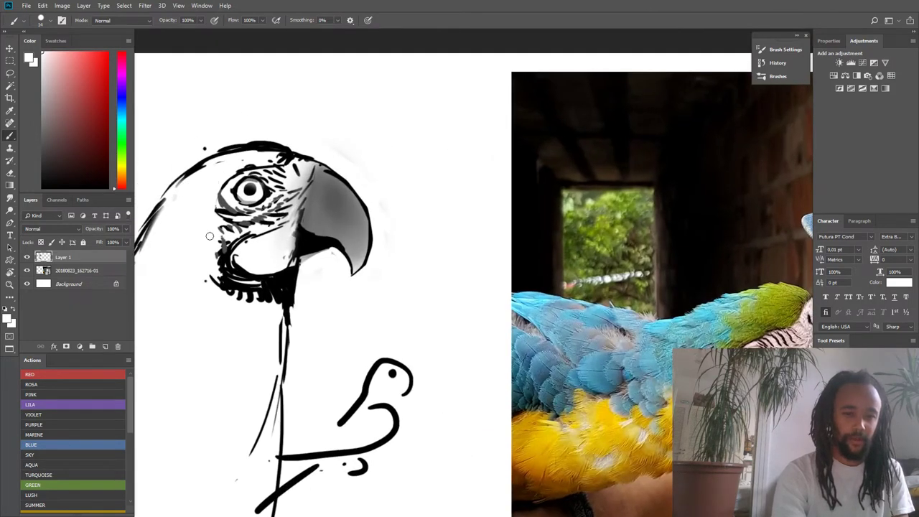
drag(210, 235, 238, 239)
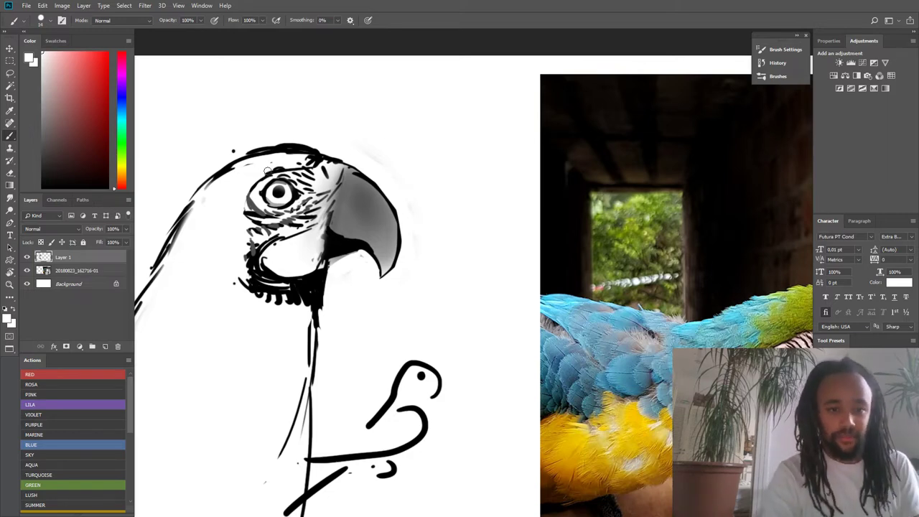
mouse_move(243, 209)
mouse_down()
mouse_move(309, 191)
mouse_move(268, 208)
mouse_up()
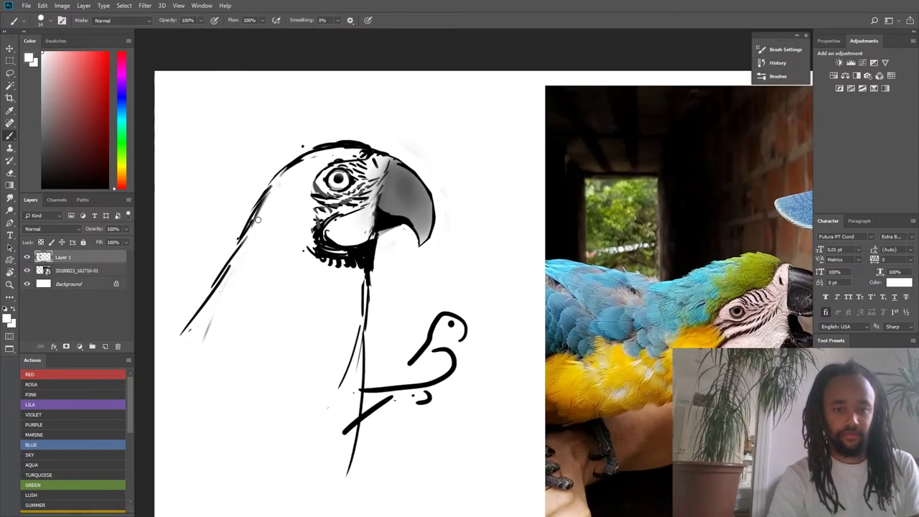
scroll(380, 192, up, 1)
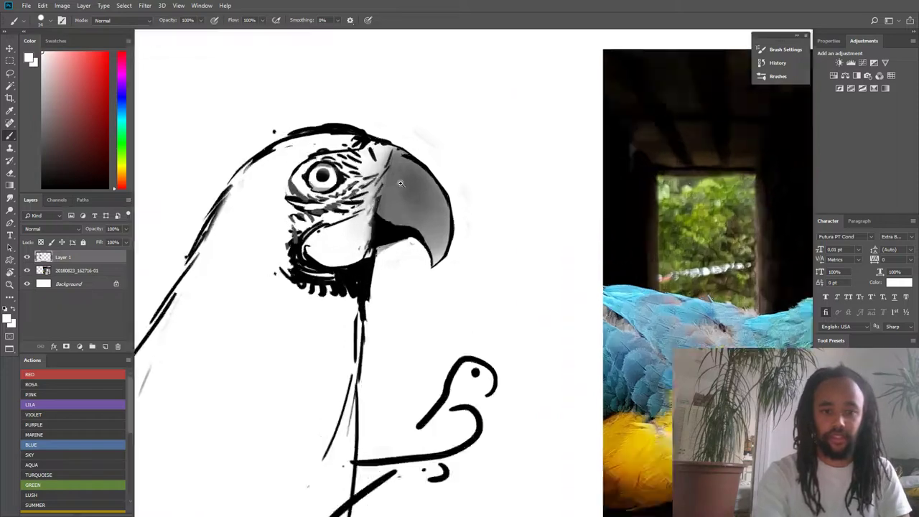
alt+click(381, 161)
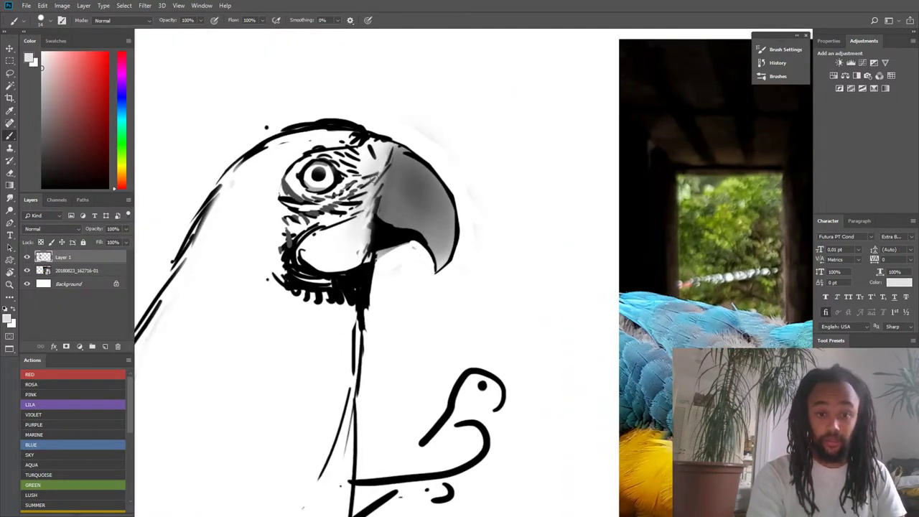
scroll(365, 224, down, 3)
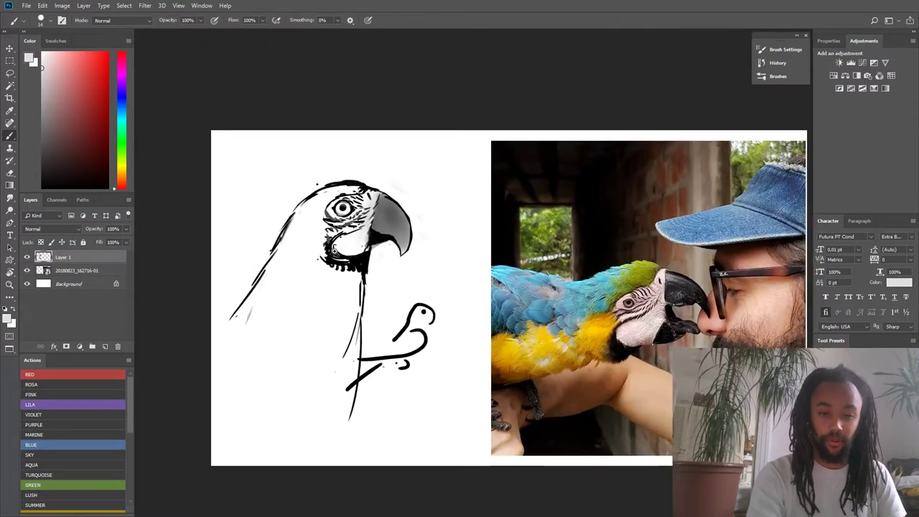
scroll(381, 237, up, 4)
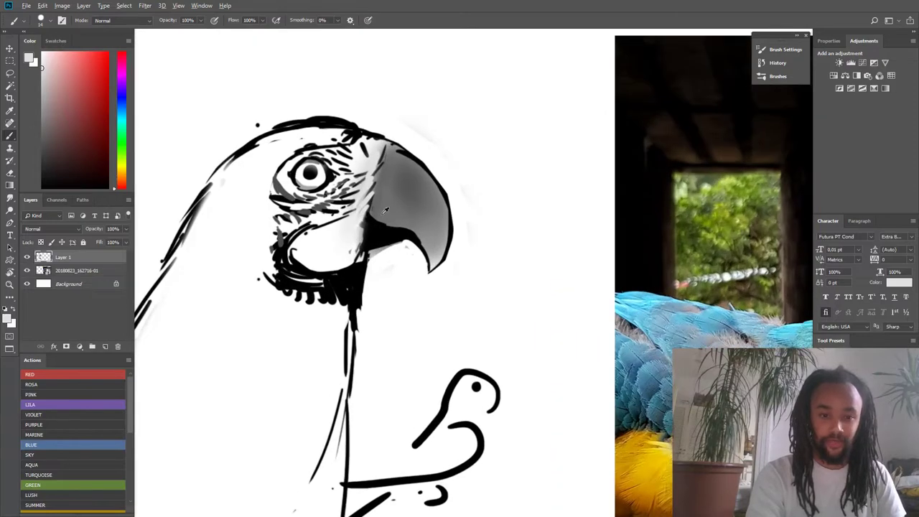
alt+click(391, 210)
scroll(390, 215, down, 3)
scroll(376, 243, up, 3)
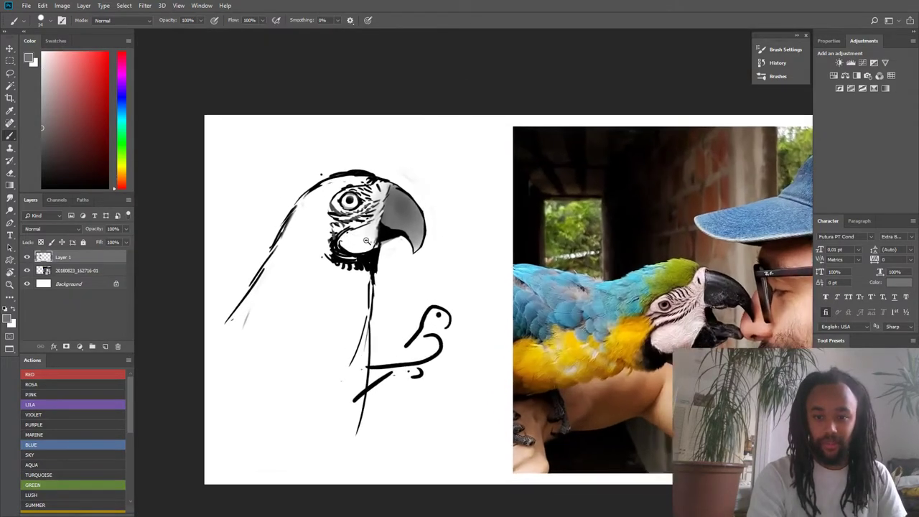
scroll(376, 244, up, 1)
scroll(378, 255, down, 2)
scroll(381, 269, up, 3)
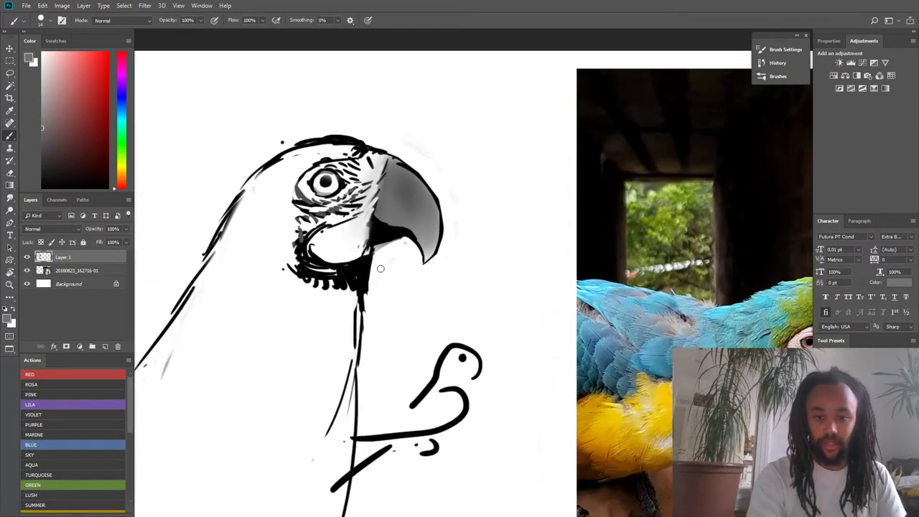
- Cut into the throat patch's front edge with sampled off-white and roughen it with short black feather strokes
alt+click(377, 257)
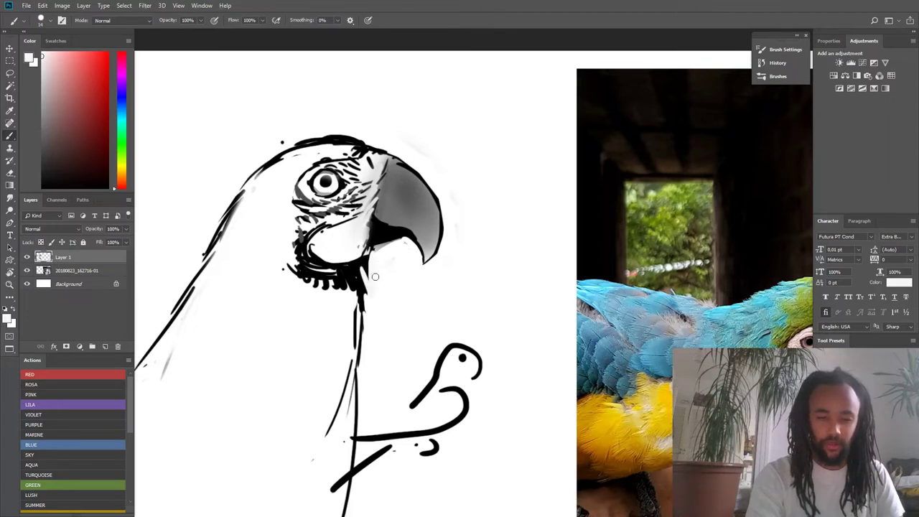
alt+click(365, 271)
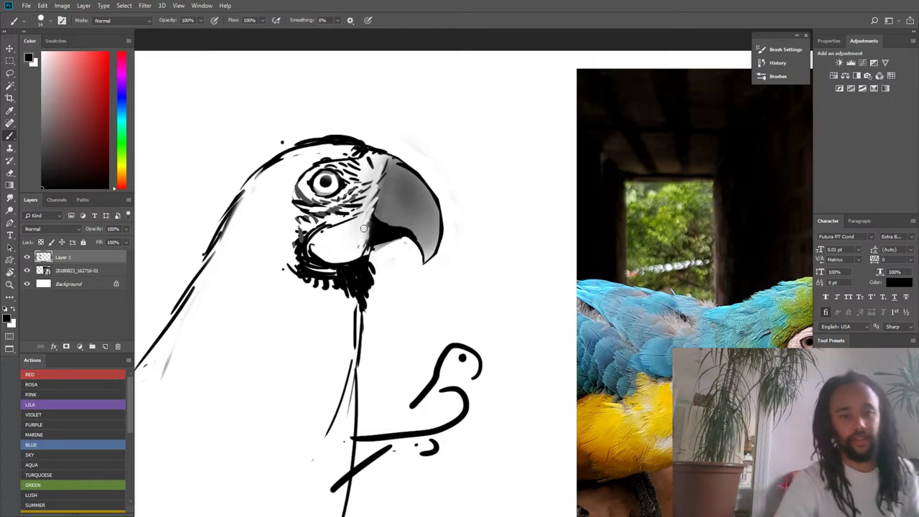
- Switch to white and paint out the black dot on the cheek and the front of its upper outline
scroll(261, 279, down, 2)
scroll(273, 277, up, 4)
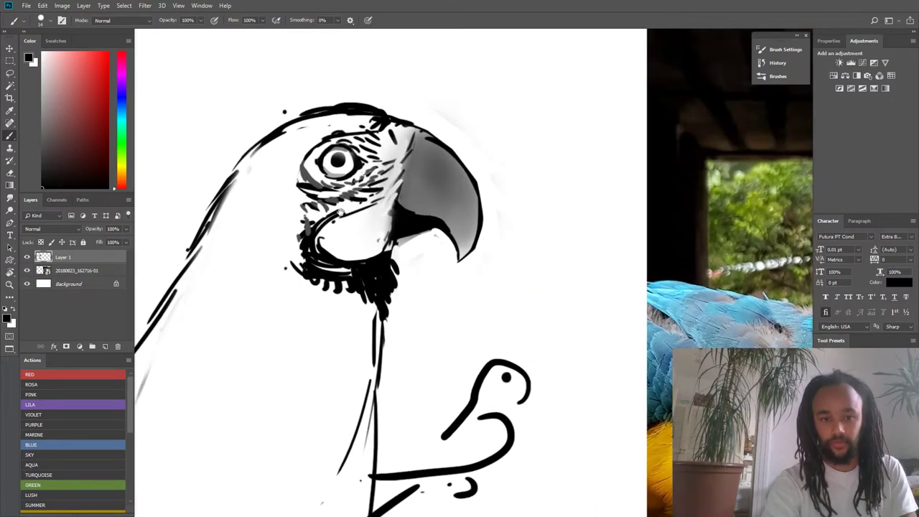
mouse_move(344, 219)
mouse_down()
mouse_move(177, 271)
mouse_move(272, 236)
mouse_up()
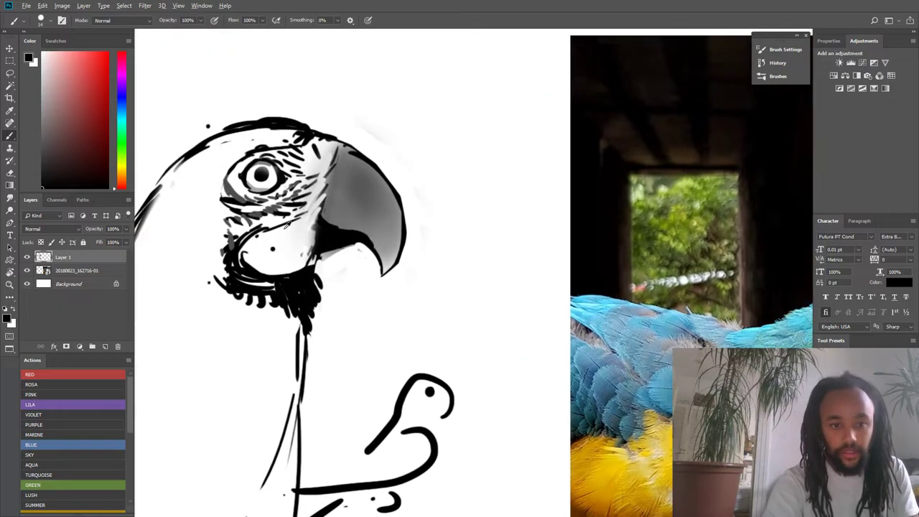
key(x)
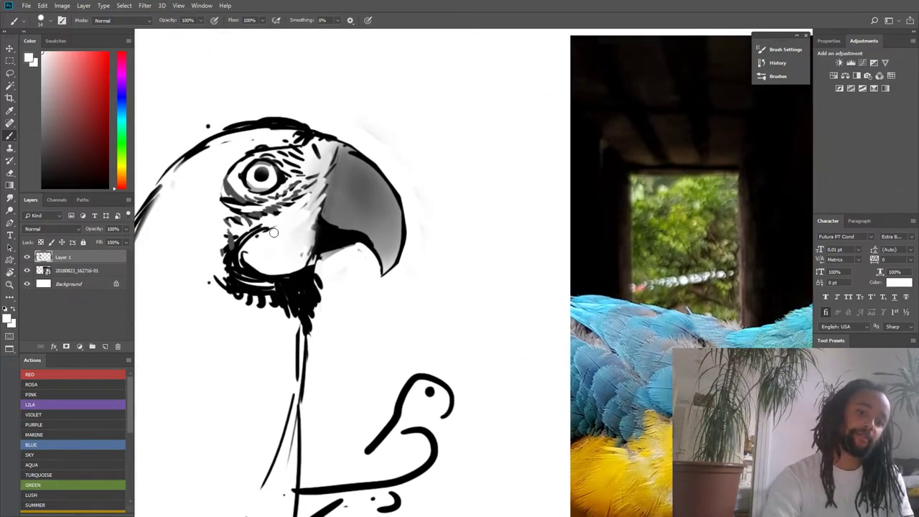
- Shade the bare skin between the eye and beak with light grey sampled from the face
alt+click(317, 169)
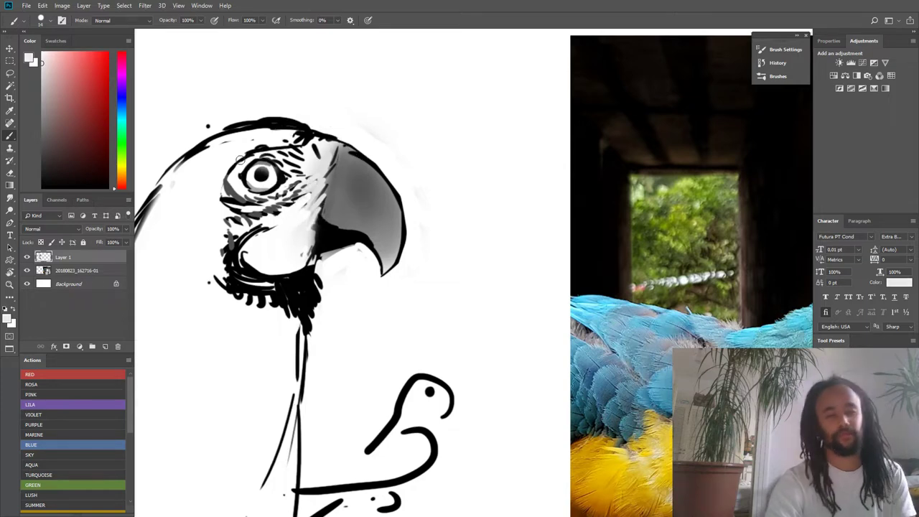
scroll(332, 172, up, 2)
alt+click(310, 165)
drag(309, 165, 278, 177)
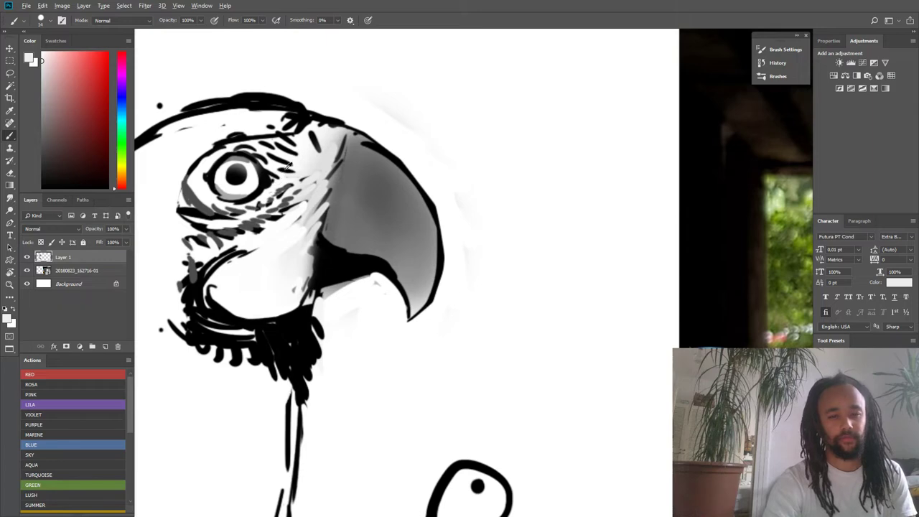
alt+click(284, 172)
alt+click(327, 142)
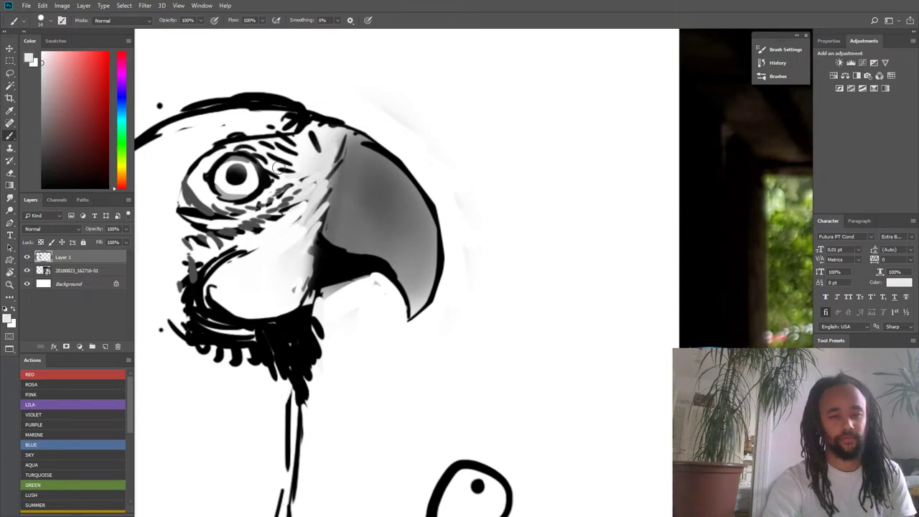
mouse_move(295, 165)
mouse_down()
mouse_move(265, 147)
mouse_move(301, 153)
mouse_move(285, 145)
mouse_move(239, 149)
mouse_move(261, 149)
mouse_move(268, 162)
mouse_move(253, 153)
mouse_move(172, 180)
mouse_move(217, 199)
mouse_move(253, 192)
mouse_up()
- Sample dark grey and paint wavy feather stripes between the eye and the forehead
alt+click(292, 191)
mouse_move(298, 173)
mouse_down()
mouse_move(250, 147)
mouse_move(261, 148)
mouse_move(243, 158)
mouse_move(264, 164)
mouse_move(171, 144)
mouse_up()
scroll(265, 158, down, 2)
drag(213, 153, 202, 155)
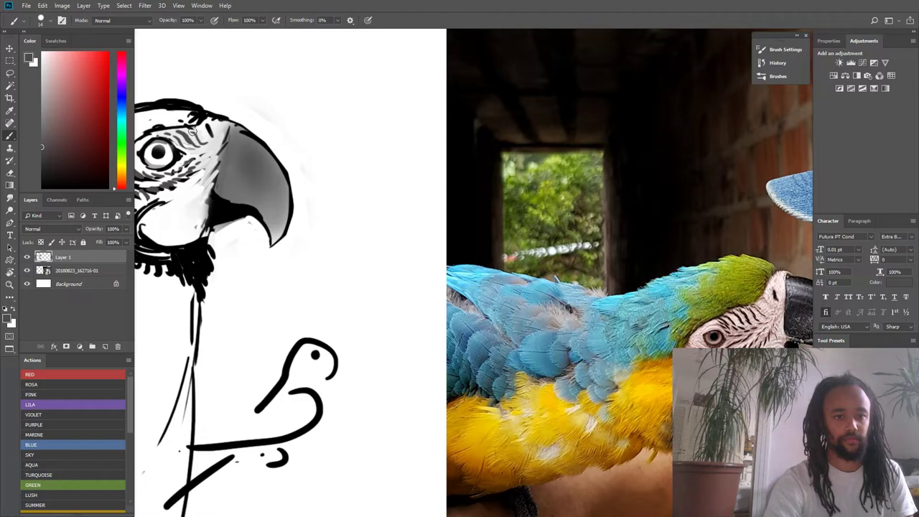
mouse_move(143, 149)
mouse_down()
mouse_move(192, 142)
mouse_move(154, 137)
mouse_move(244, 111)
mouse_move(270, 133)
mouse_move(281, 119)
mouse_move(319, 122)
mouse_up()
- Paint white over the black cluster at the forehead, and extend the beak's base toward the face with sampled grey
alt+click(253, 119)
mouse_move(329, 135)
mouse_down()
mouse_move(279, 138)
mouse_move(310, 130)
mouse_up()
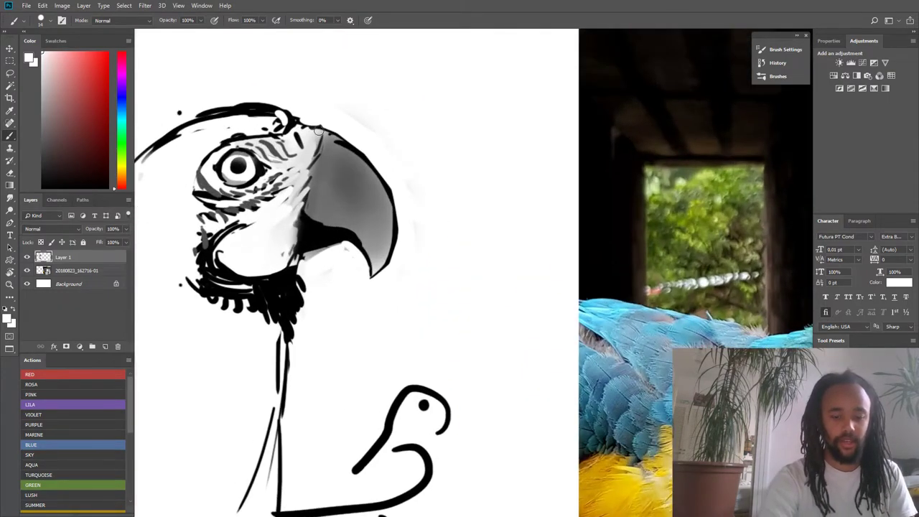
alt+click(330, 153)
mouse_move(319, 139)
mouse_down()
mouse_move(304, 204)
mouse_move(317, 136)
mouse_move(311, 182)
mouse_up()
- Sample white and trim the beak's outer front edge and tip into a straighter, shorter shape
alt+click(317, 110)
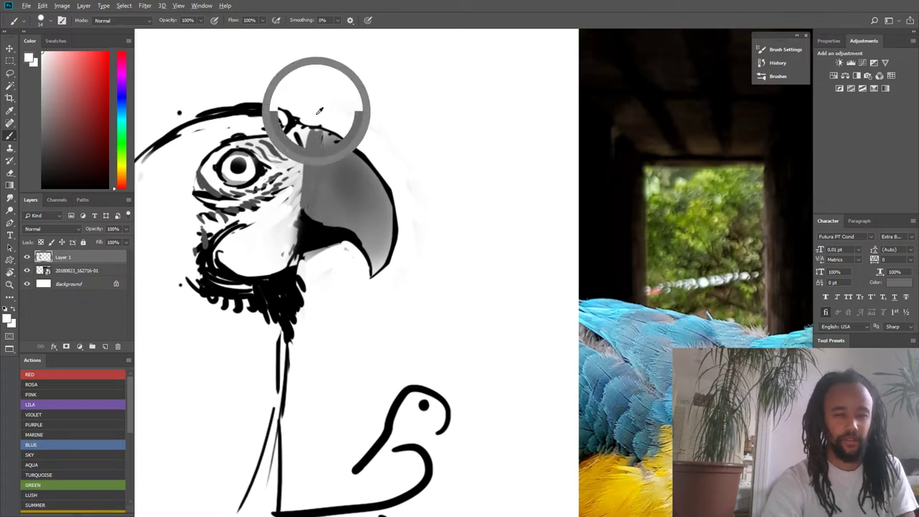
mouse_move(351, 149)
mouse_down()
mouse_move(391, 219)
mouse_move(368, 170)
mouse_move(369, 145)
mouse_move(321, 118)
mouse_move(363, 145)
mouse_move(398, 228)
mouse_up()
key(ctrl+z)
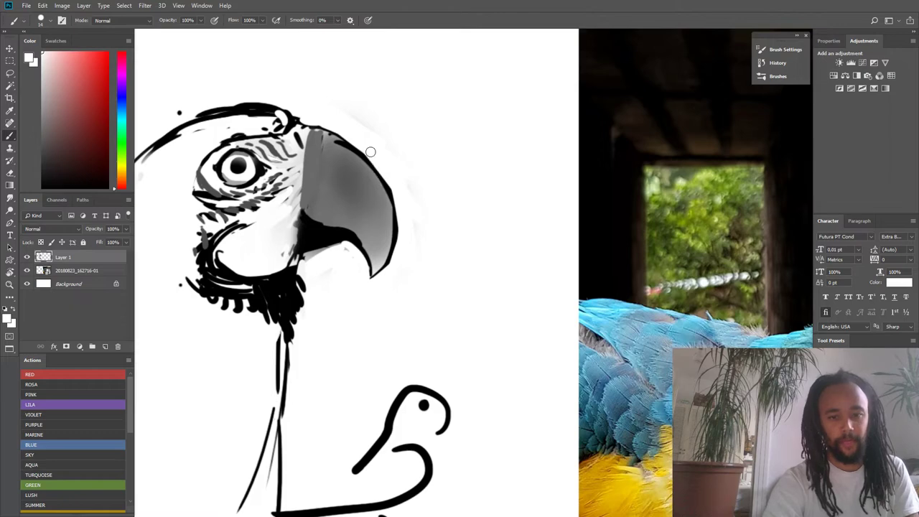
drag(372, 152, 400, 260)
mouse_move(389, 182)
mouse_down()
mouse_move(387, 277)
mouse_move(400, 229)
mouse_move(380, 286)
mouse_move(390, 256)
mouse_move(365, 286)
mouse_up()
mouse_move(377, 231)
mouse_down()
mouse_move(309, 257)
mouse_move(380, 231)
mouse_up()
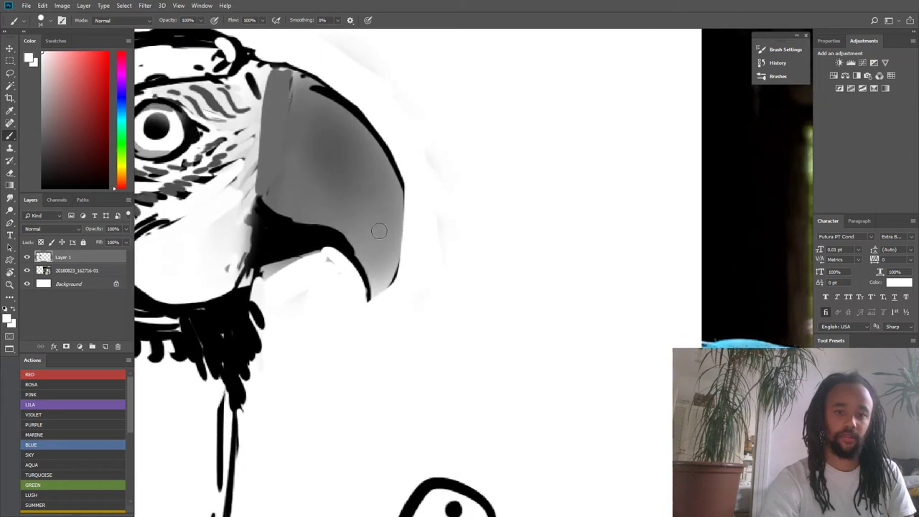
- Sample dark grey from the beak and paint a shadow band along its outer front edge down to the tip
alt+click(386, 173)
alt+click(351, 141)
mouse_move(401, 183)
mouse_down()
mouse_move(407, 206)
mouse_move(383, 281)
mouse_up()
drag(407, 227, 370, 301)
drag(329, 171, 318, 172)
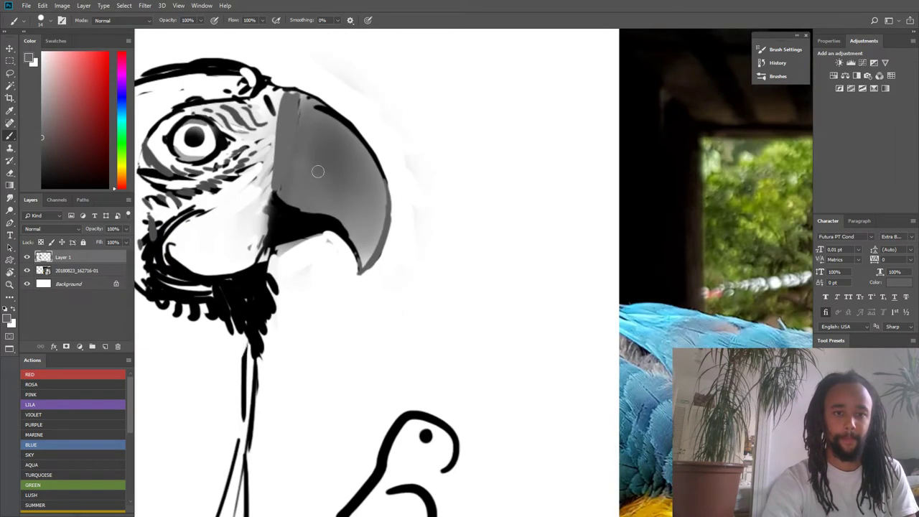
- Switch to a soft round brush at 37 px and paint a white highlight across the upper beak
right_click(379, 215)
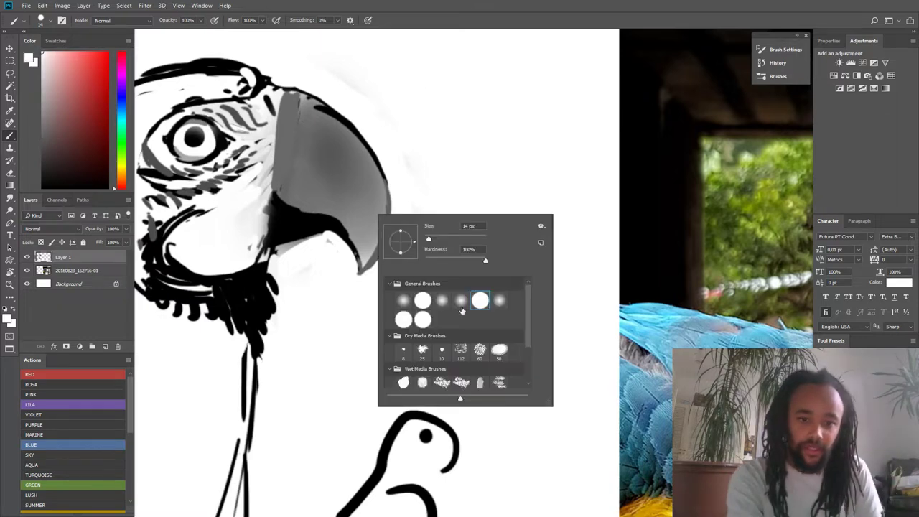
drag(431, 239, 434, 239)
mouse_move(276, 108)
mouse_down()
mouse_move(356, 148)
mouse_move(309, 131)
mouse_move(299, 147)
mouse_move(320, 144)
mouse_move(336, 173)
mouse_up()
key(ctrl+z)
right_click(301, 120)
click(421, 210)
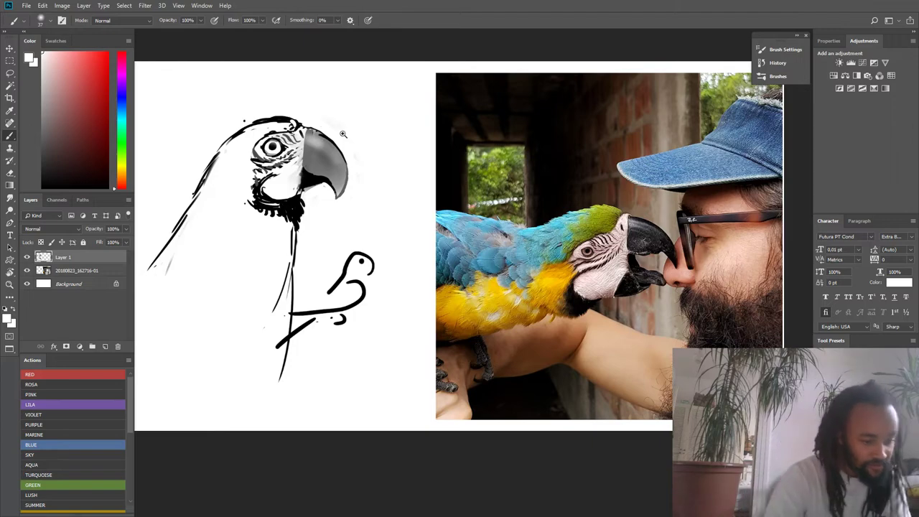
- Reduce the soft brush to 31 px and extend the white highlight along the beak's curve toward the tip
scroll(344, 134, up, 1)
scroll(313, 131, up, 1)
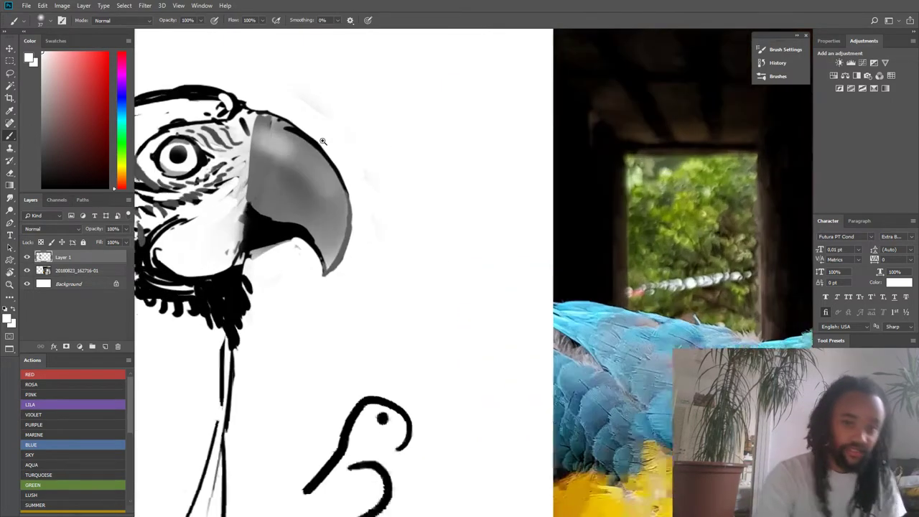
scroll(309, 142, up, 1)
right_click(296, 138)
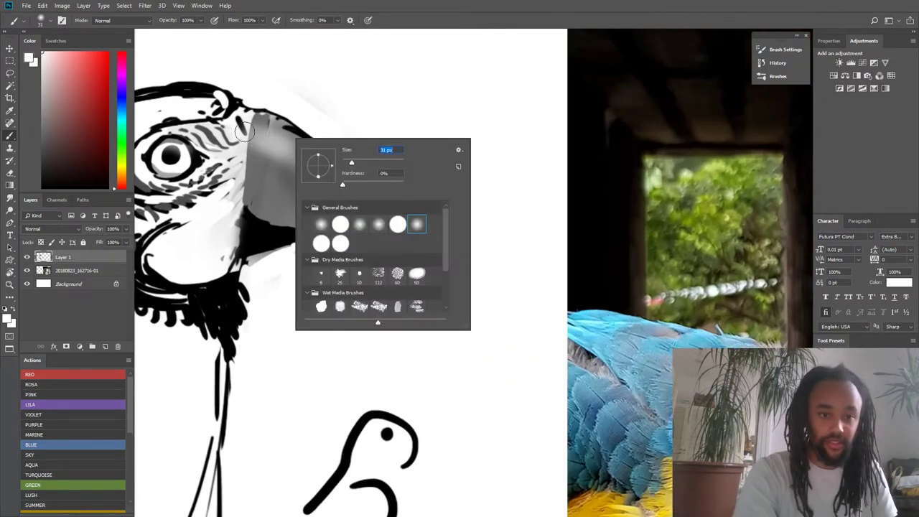
mouse_move(249, 133)
mouse_down()
mouse_move(312, 180)
mouse_move(279, 145)
mouse_move(300, 157)
mouse_move(323, 229)
mouse_move(320, 186)
mouse_move(326, 192)
mouse_move(318, 247)
mouse_up()
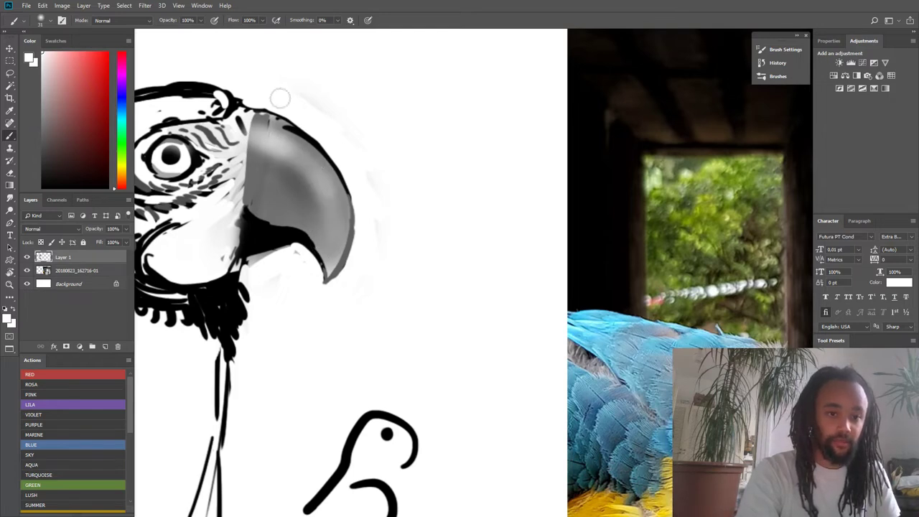
- Reduce the soft brush to 14 px, then 12 px, and blend the beak's base into the face with sampled light and mid greys
drag(242, 79, 328, 126)
alt+click(349, 133)
right_click(351, 128)
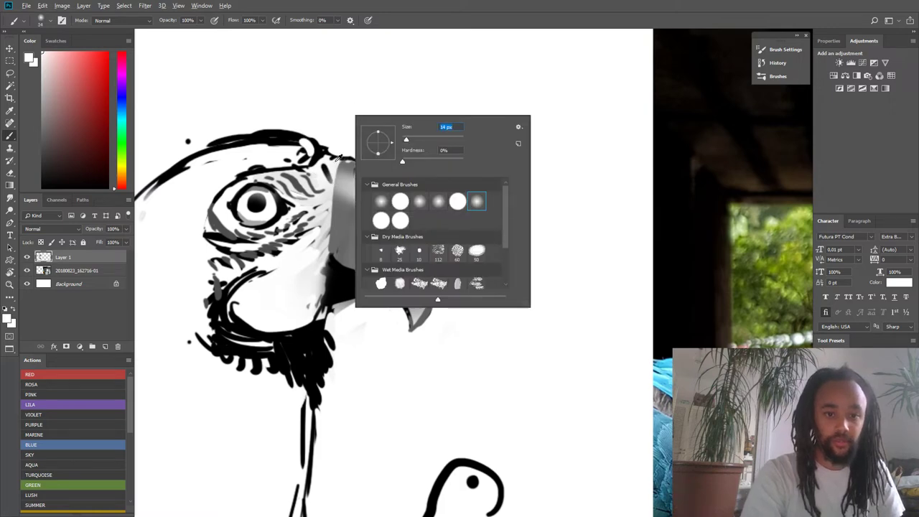
key(Return)
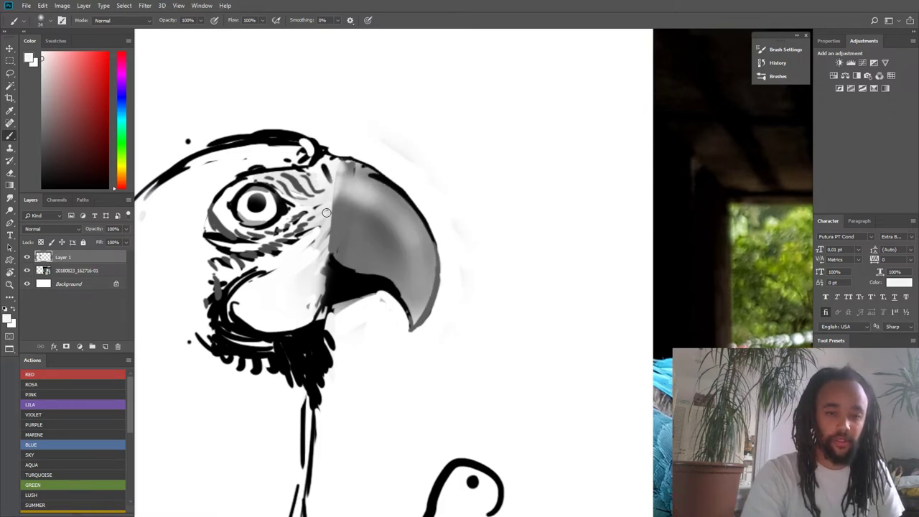
mouse_move(347, 183)
mouse_down()
mouse_move(283, 185)
mouse_move(347, 192)
mouse_up()
alt+click(346, 176)
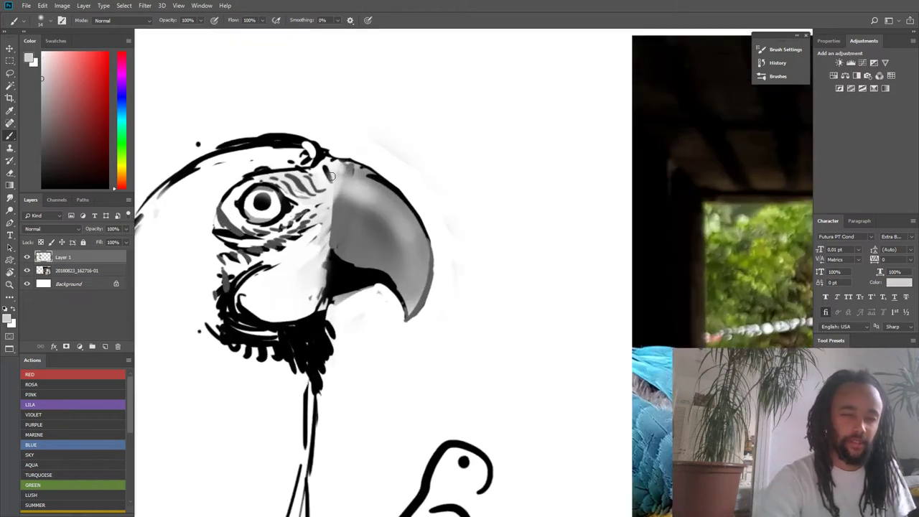
right_click(350, 149)
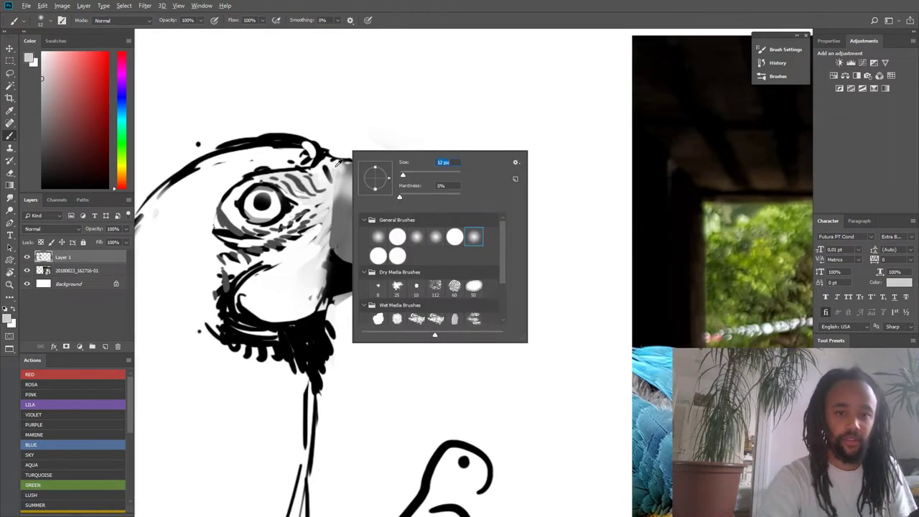
key(Return)
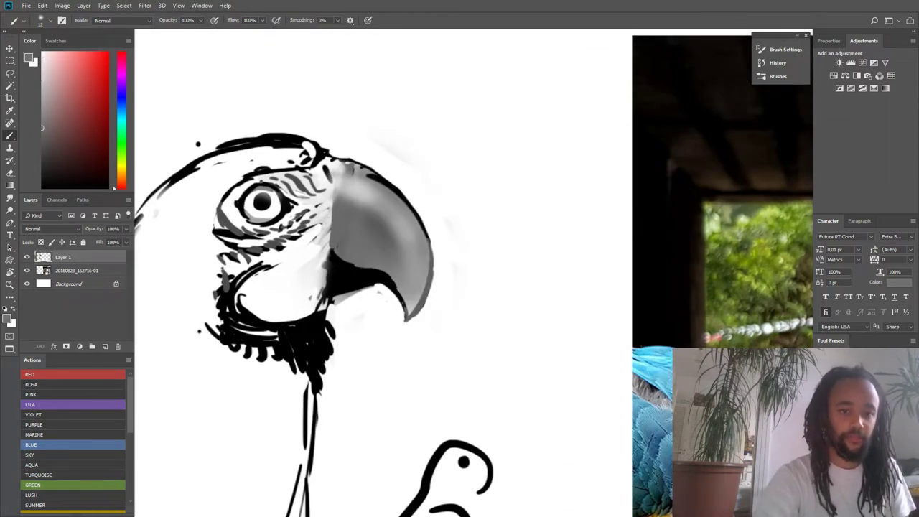
alt+click(328, 205)
scroll(327, 241, down, 5)
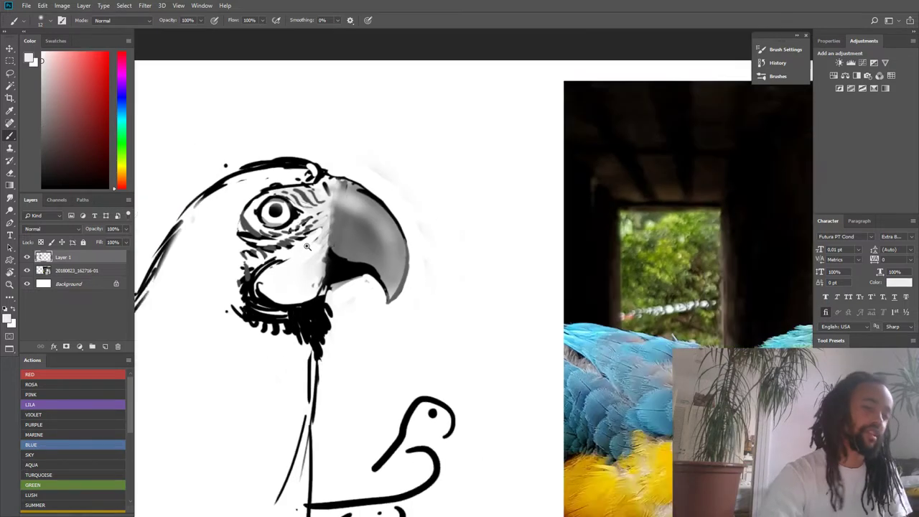
scroll(342, 228, up, 3)
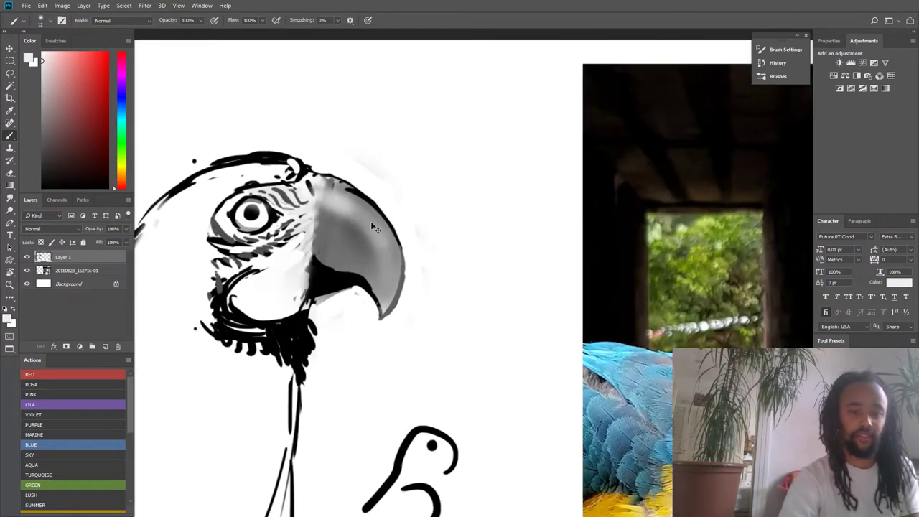
- Soften the edge between the grey upper beak and the black mouth area using sampled grey and black
alt+click(317, 252)
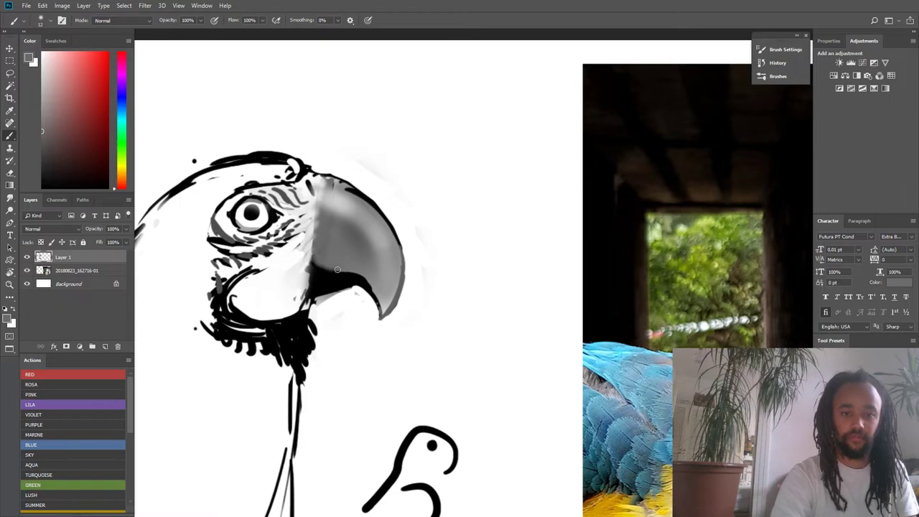
scroll(318, 255, down, 5)
scroll(316, 264, up, 3)
scroll(316, 263, up, 3)
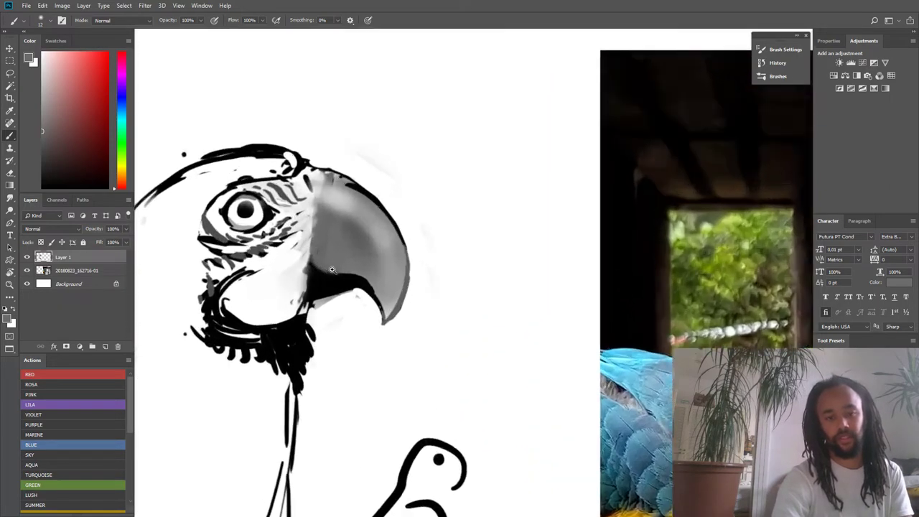
alt+click(362, 286)
right_click(361, 286)
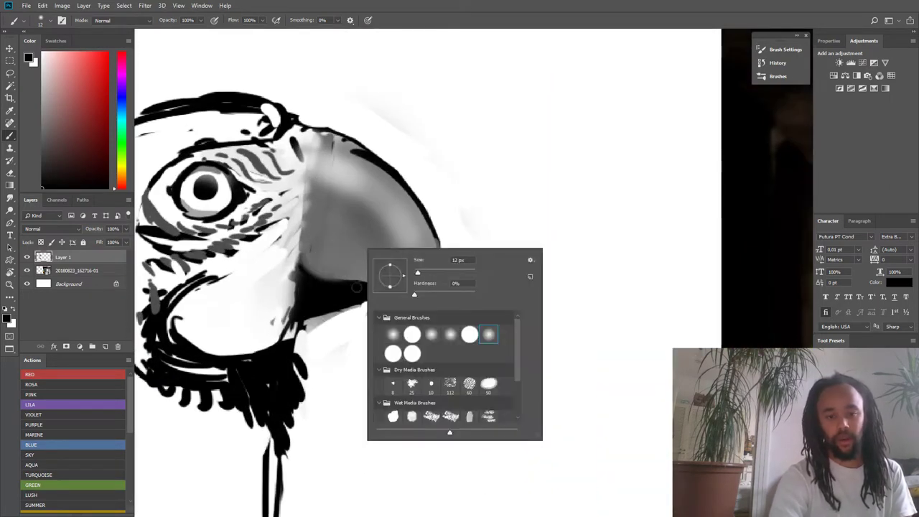
- Sample white to clean up the cheek beside the beak, and soften the dark lines behind the eye's lower corner
alt+click(281, 284)
mouse_move(286, 276)
mouse_down()
mouse_move(276, 266)
mouse_move(284, 290)
mouse_up()
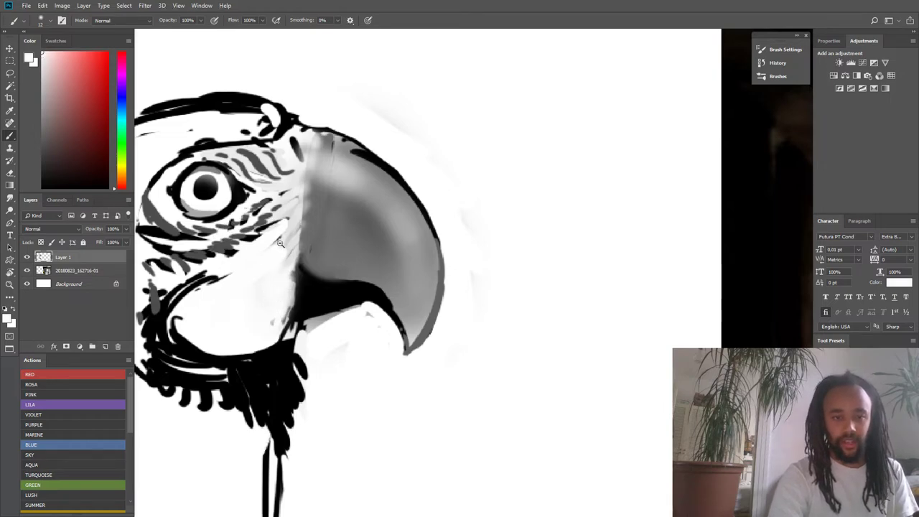
mouse_move(286, 243)
mouse_down()
mouse_move(255, 263)
mouse_move(268, 258)
mouse_move(199, 190)
mouse_move(236, 196)
mouse_move(223, 224)
mouse_move(242, 241)
mouse_move(215, 216)
mouse_move(253, 262)
mouse_up()
scroll(235, 225, down, 2)
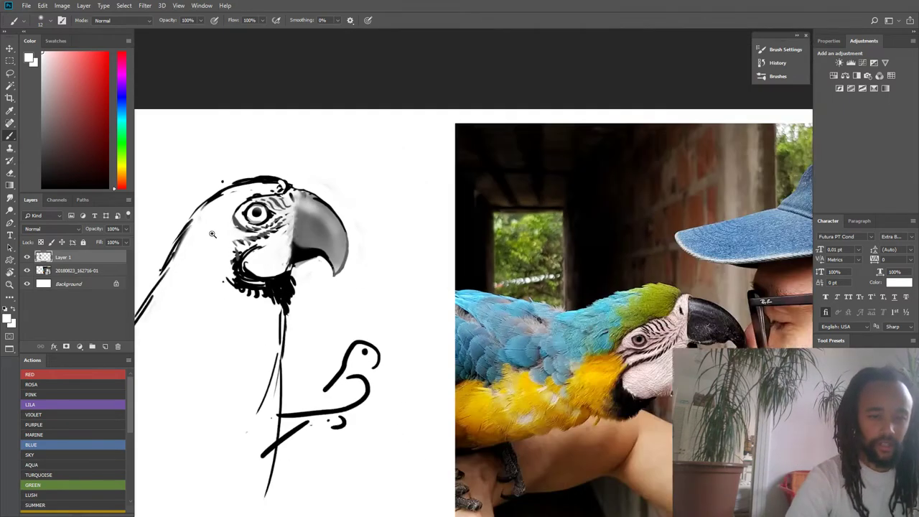
scroll(235, 224, up, 2)
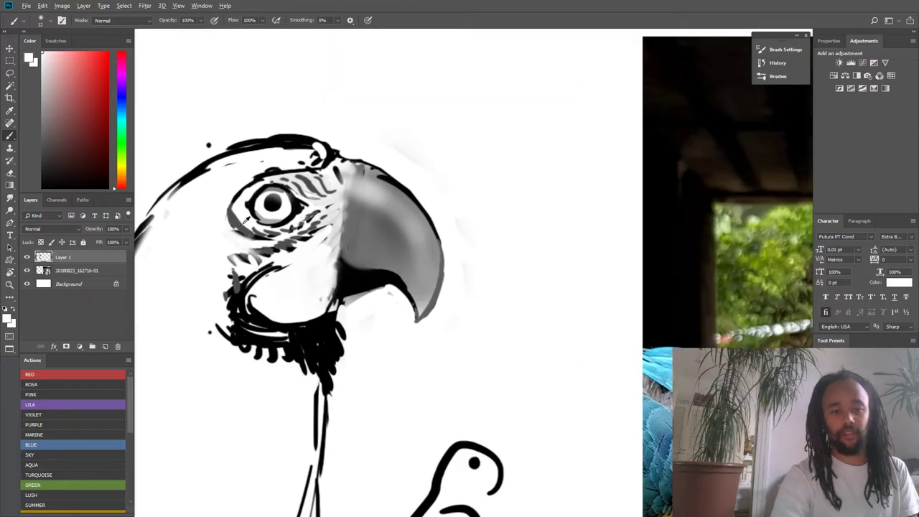
scroll(197, 215, down, 2)
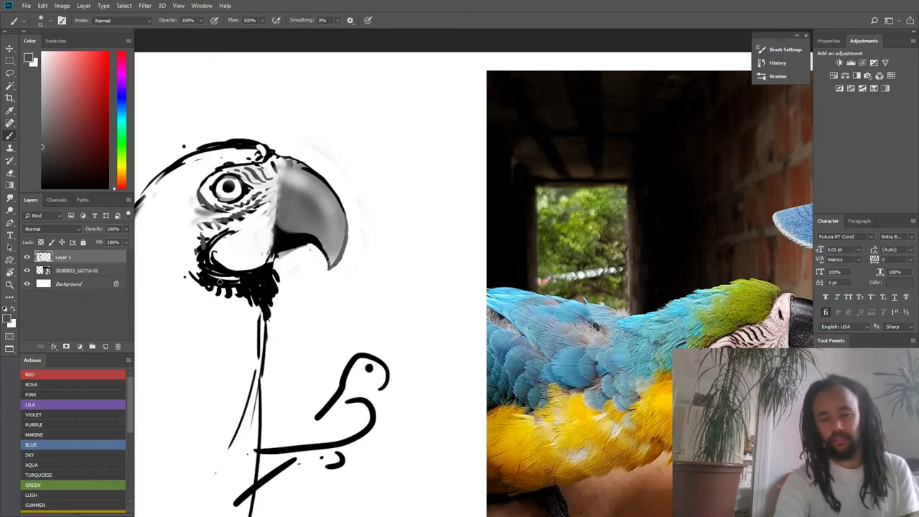
- Use a smaller soft brush with white to blend the grey smudges and feather marks behind and below the eye
drag(187, 187, 216, 185)
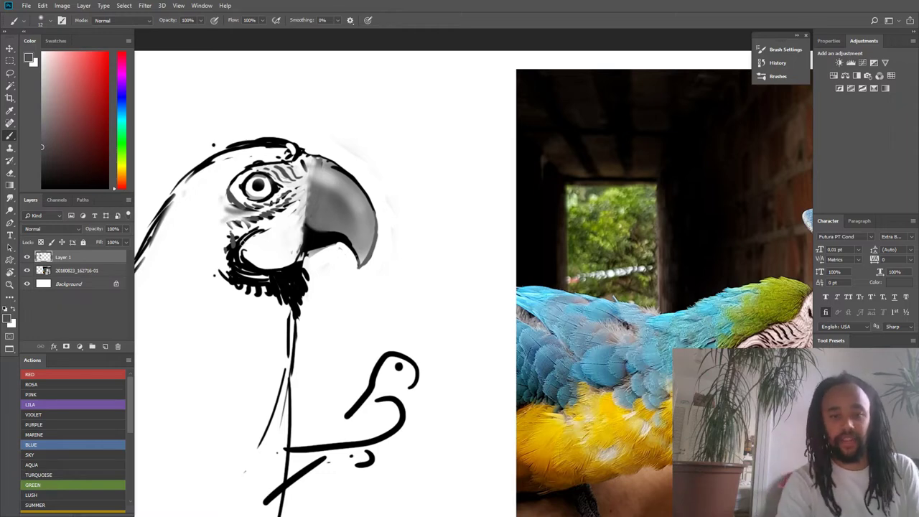
mouse_move(303, 244)
mouse_down()
mouse_move(220, 254)
mouse_move(274, 226)
mouse_move(214, 235)
mouse_move(270, 237)
mouse_up()
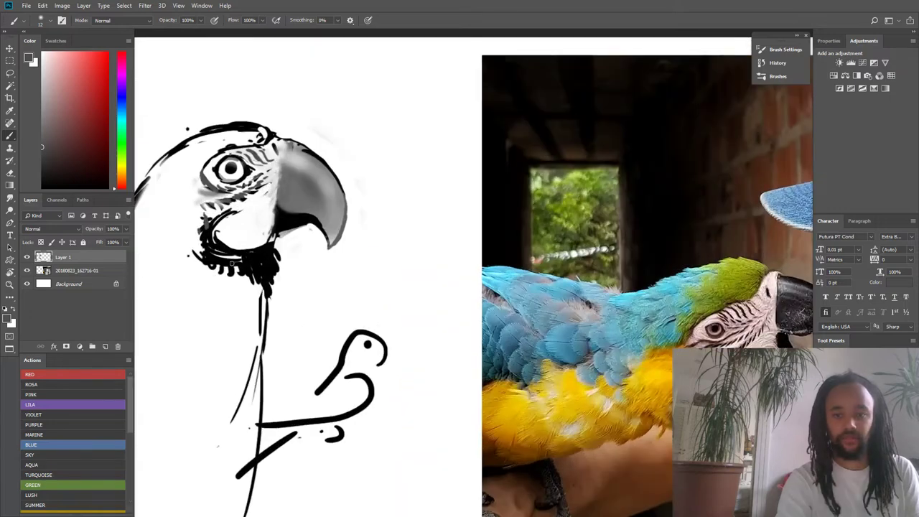
drag(167, 287, 240, 279)
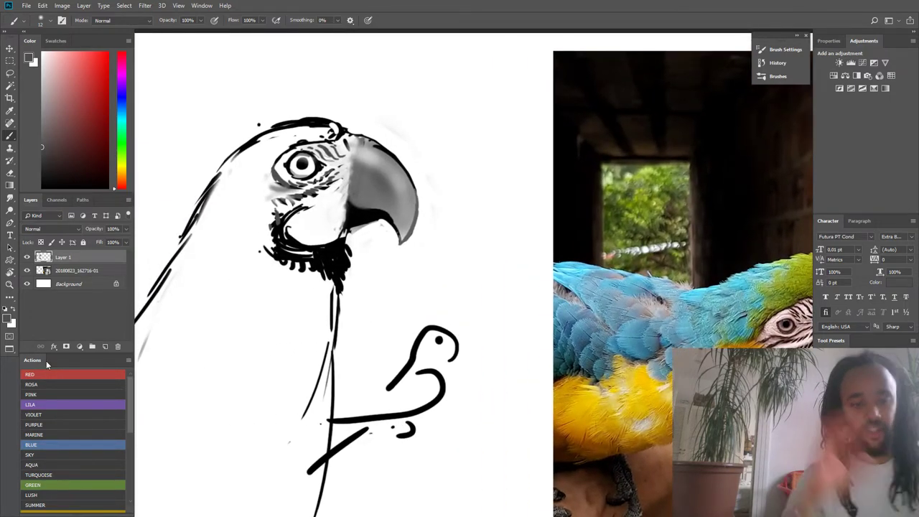
drag(279, 202, 348, 212)
right_click(298, 187)
click(281, 188)
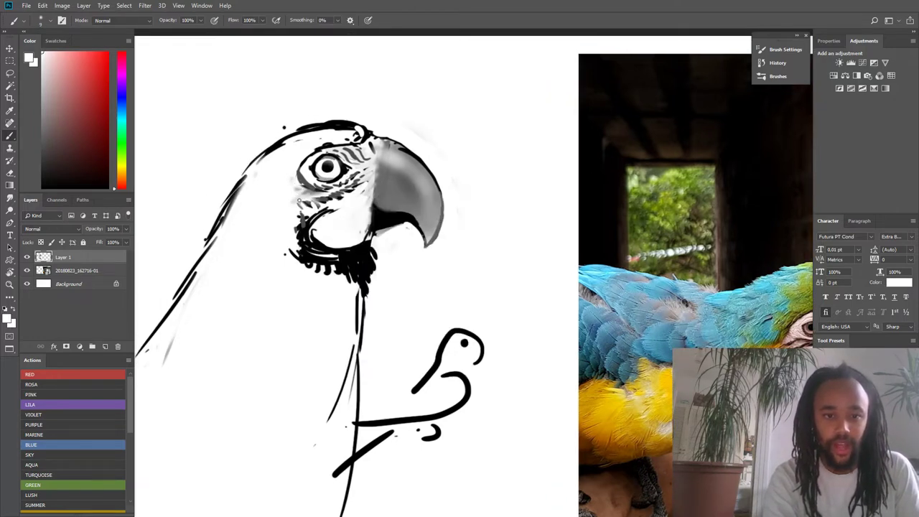
mouse_move(317, 187)
mouse_down()
mouse_move(224, 199)
mouse_move(235, 200)
mouse_up()
scroll(193, 187, up, 2)
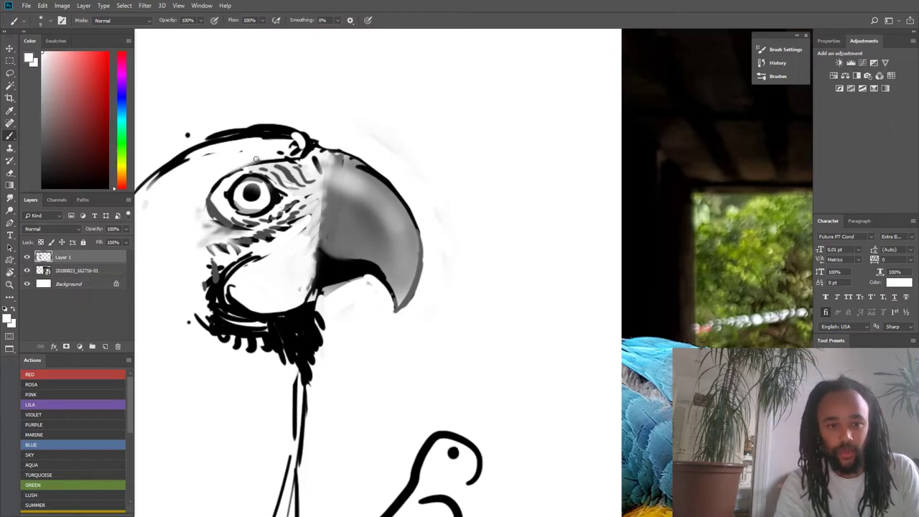
- Sample dark grey from the brow line and paint soft shading along the line above the eye
scroll(209, 193, down, 2)
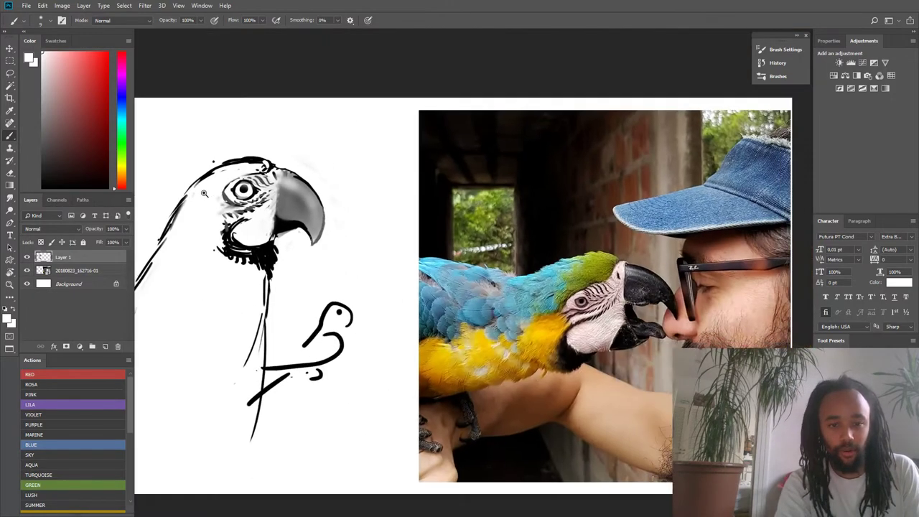
scroll(237, 185, up, 4)
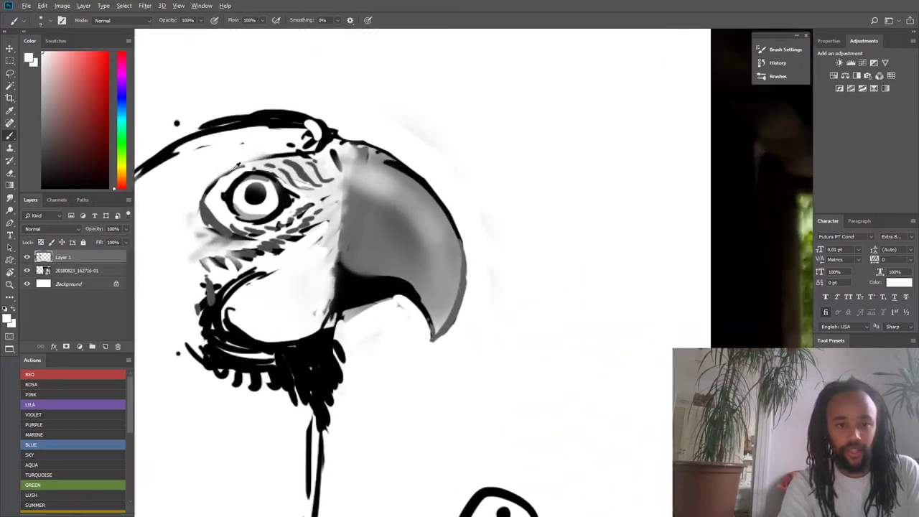
alt+click(232, 169)
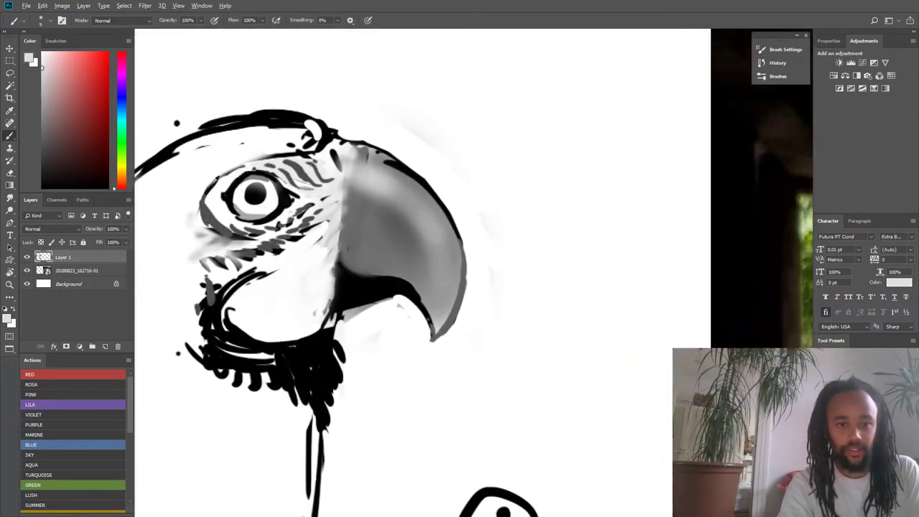
alt+click(207, 178)
drag(207, 182, 251, 159)
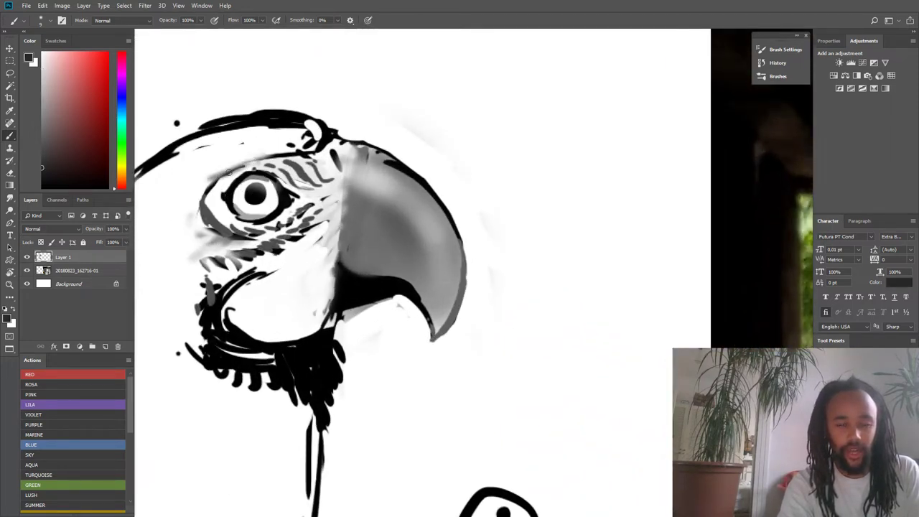
key(x)
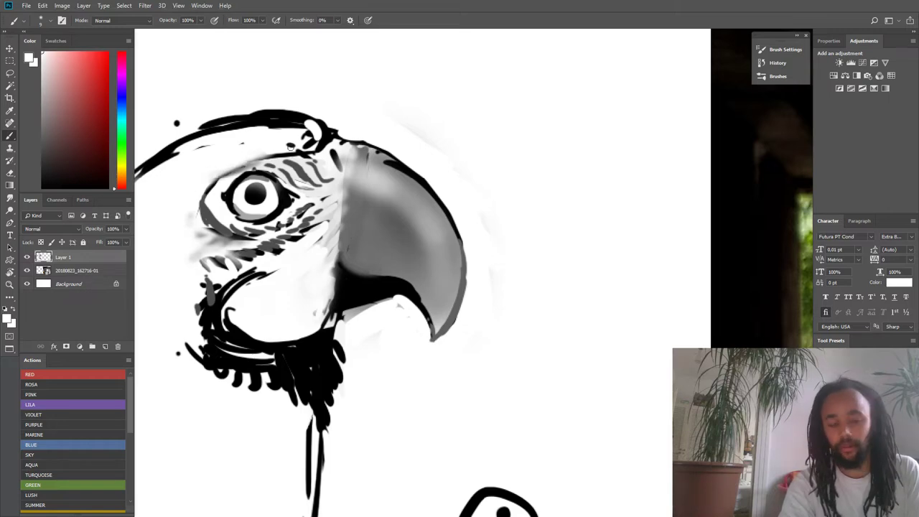
- Sample white from the head and touch up the brow area above the eye
scroll(277, 158, down, 5)
scroll(274, 158, up, 2)
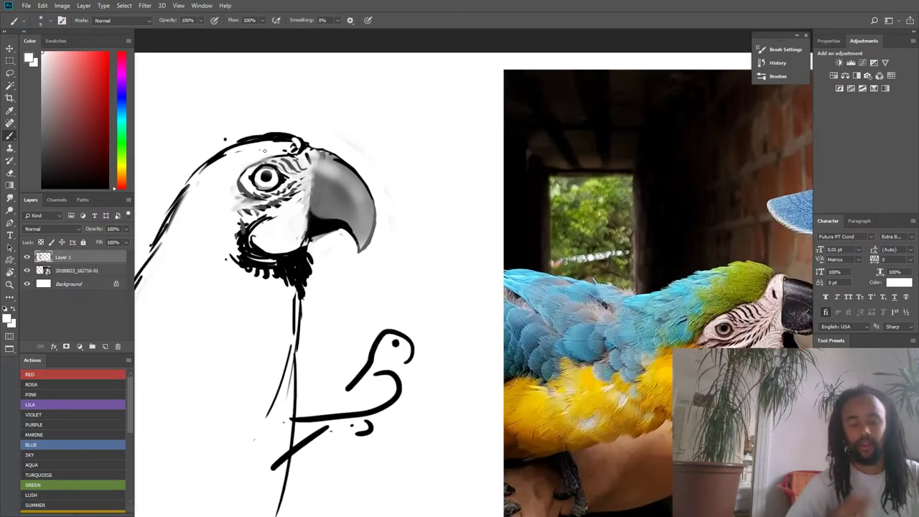
scroll(290, 174, up, 4)
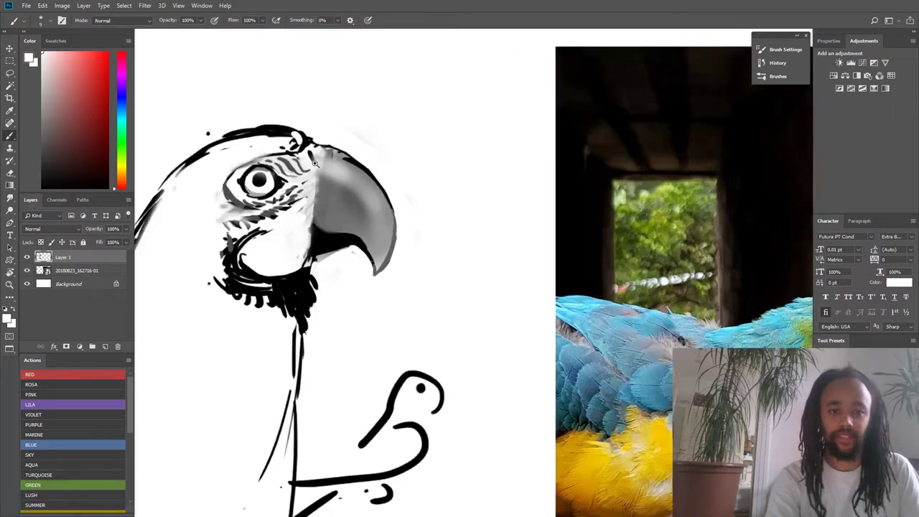
alt+click(247, 142)
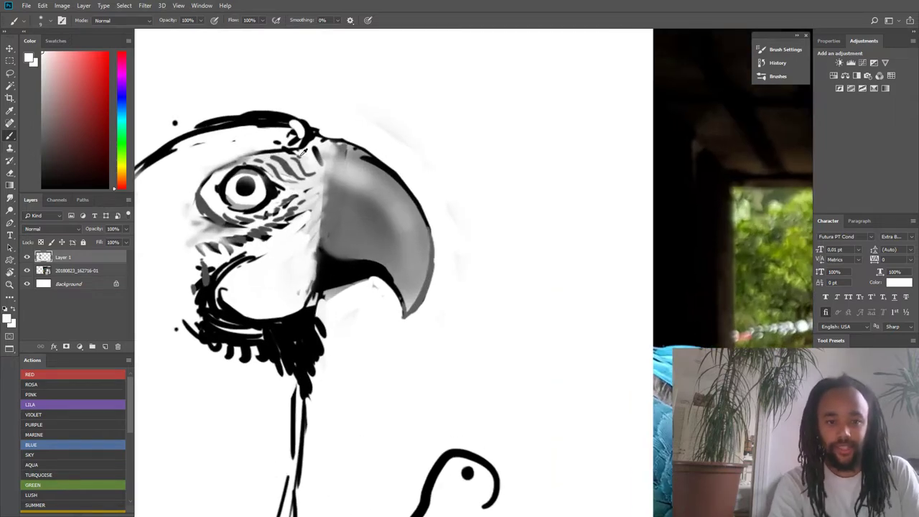
alt+click(326, 123)
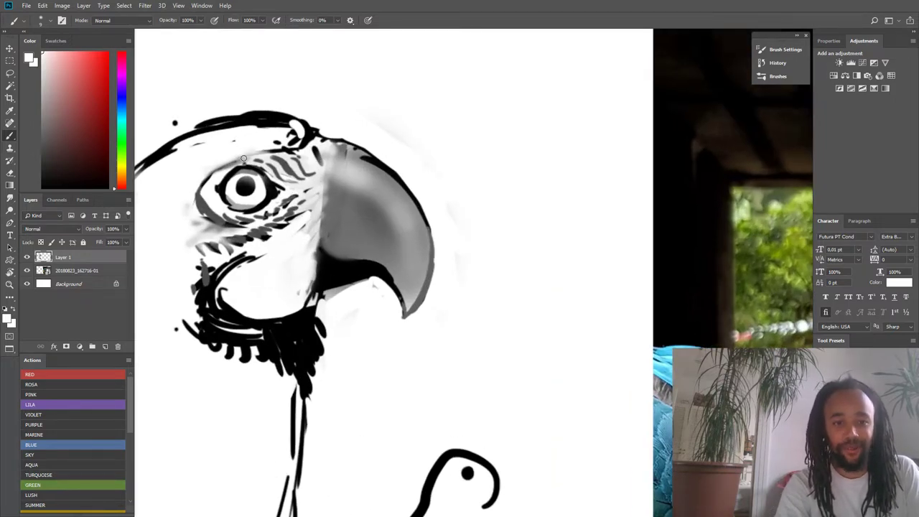
scroll(282, 151, down, 2)
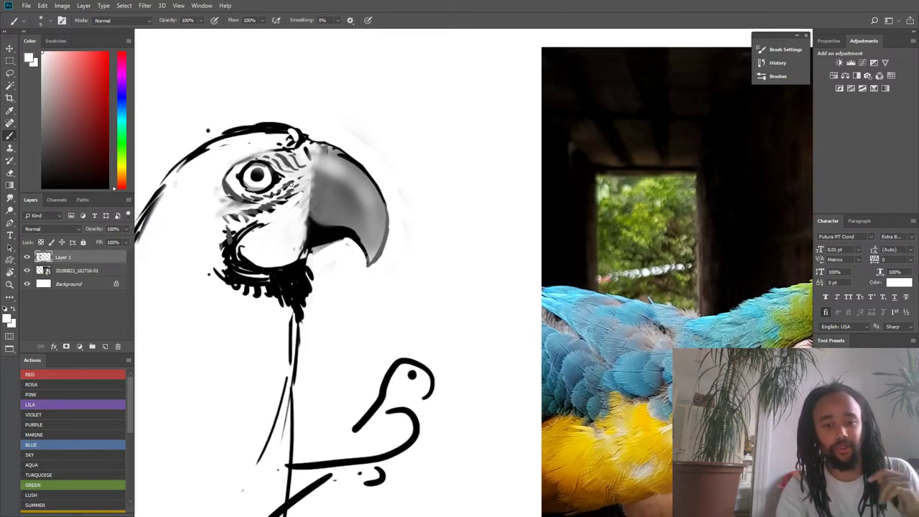
- Sample black from the head outline and touch up the line over the forehead and crown near the beak
scroll(275, 158, up, 2)
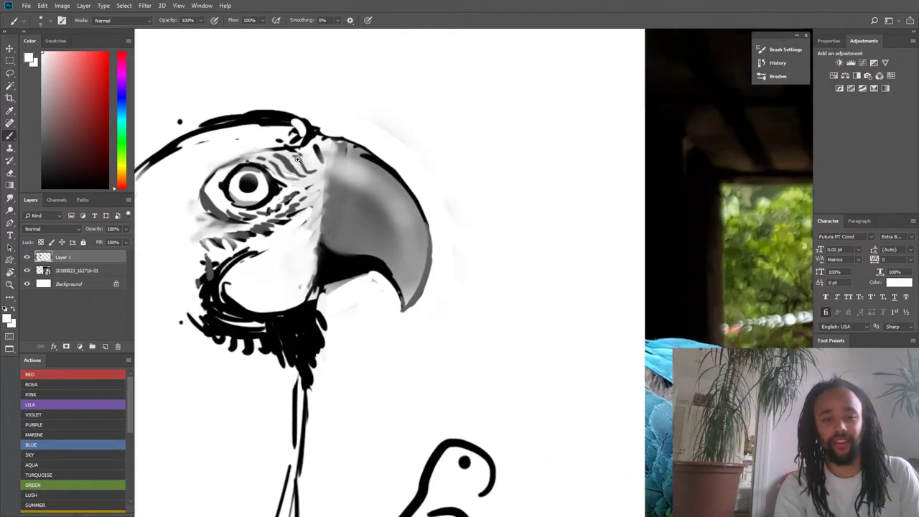
key(super)
key(Escape)
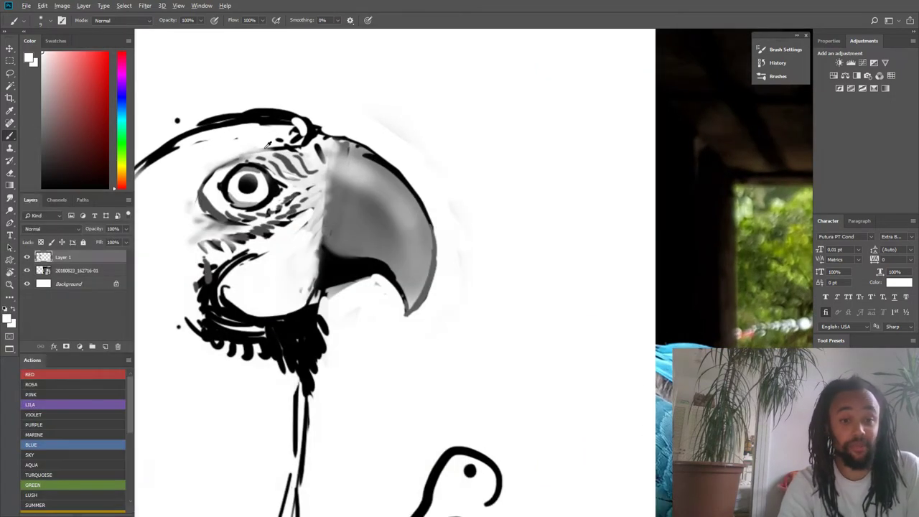
alt+click(316, 126)
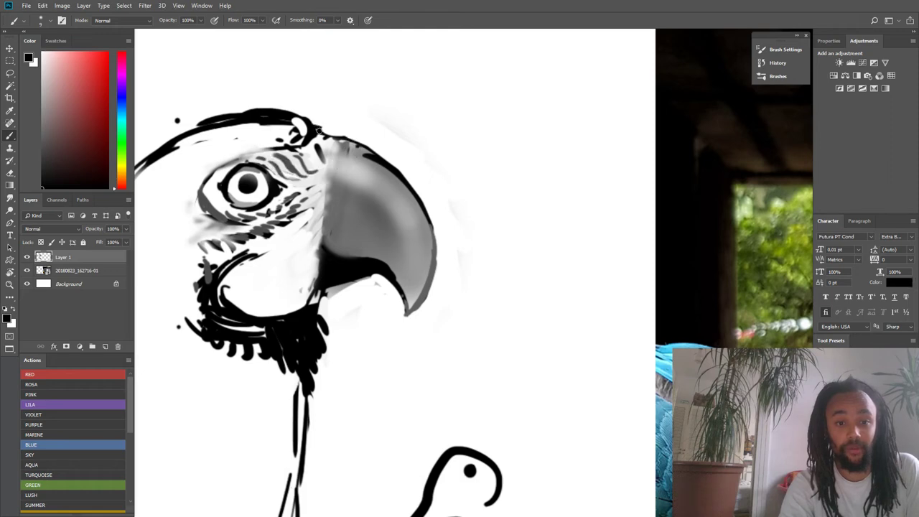
mouse_move(320, 130)
mouse_down()
mouse_move(287, 134)
mouse_move(287, 125)
mouse_move(302, 143)
mouse_move(295, 120)
mouse_move(260, 121)
mouse_move(304, 125)
mouse_move(207, 128)
mouse_up()
- Sample white from the head and soften the black outline along the crown and the back of the head
alt+click(288, 134)
drag(278, 115, 198, 132)
drag(232, 136, 181, 151)
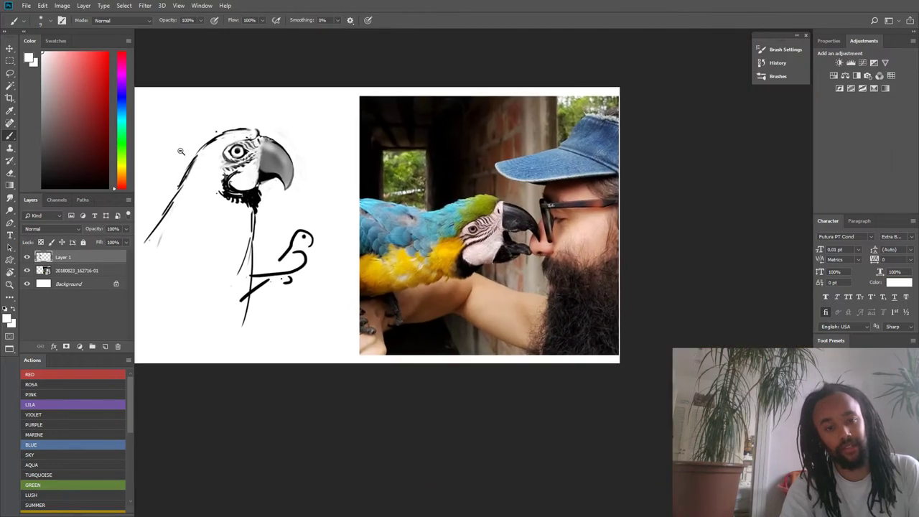
scroll(232, 138, up, 3)
mouse_move(255, 124)
mouse_down()
mouse_move(165, 153)
mouse_move(145, 178)
mouse_up()
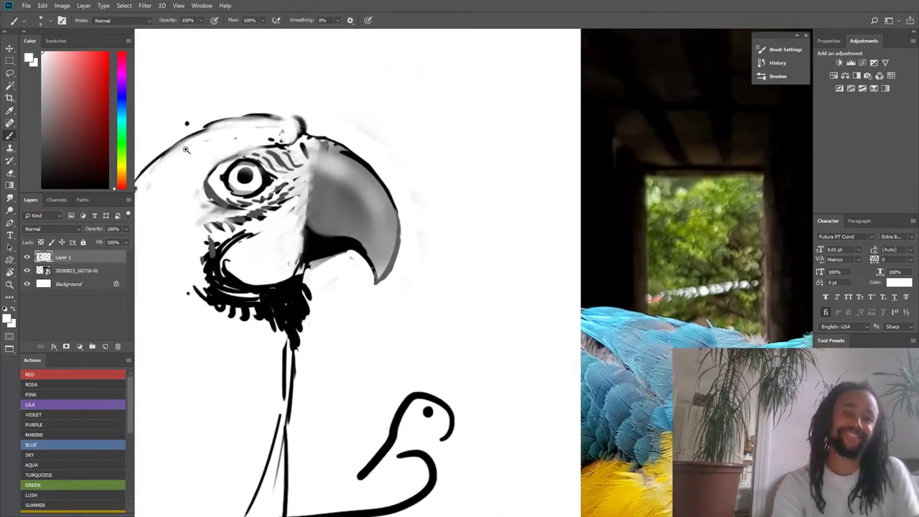
- Sample dark grey from the beak and shade the crown, back of the head and upper neck with a 73 px soft brush
scroll(204, 138, down, 3)
scroll(216, 143, up, 3)
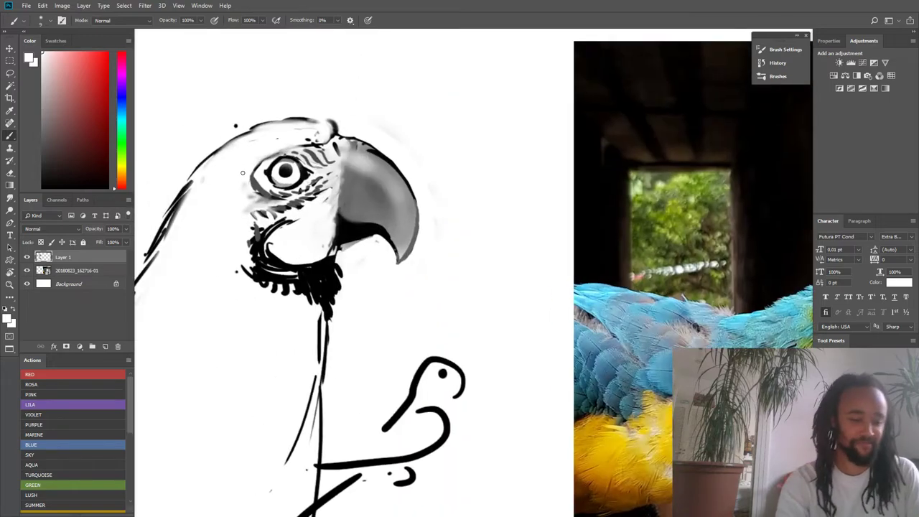
scroll(294, 147, up, 2)
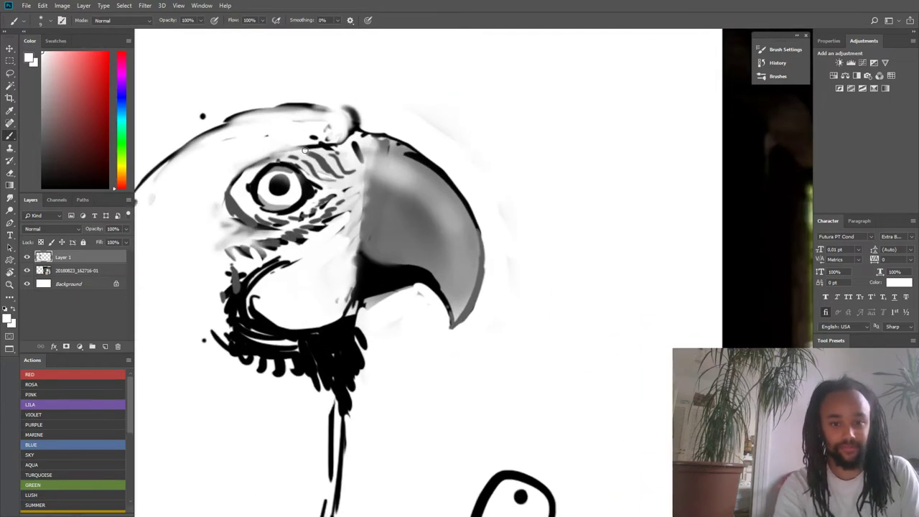
scroll(311, 147, down, 3)
scroll(311, 148, up, 2)
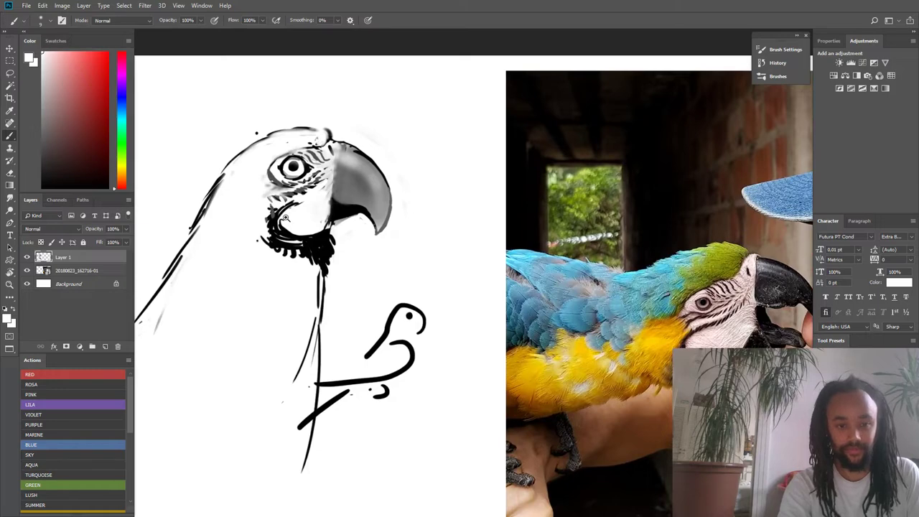
scroll(285, 216, up, 1)
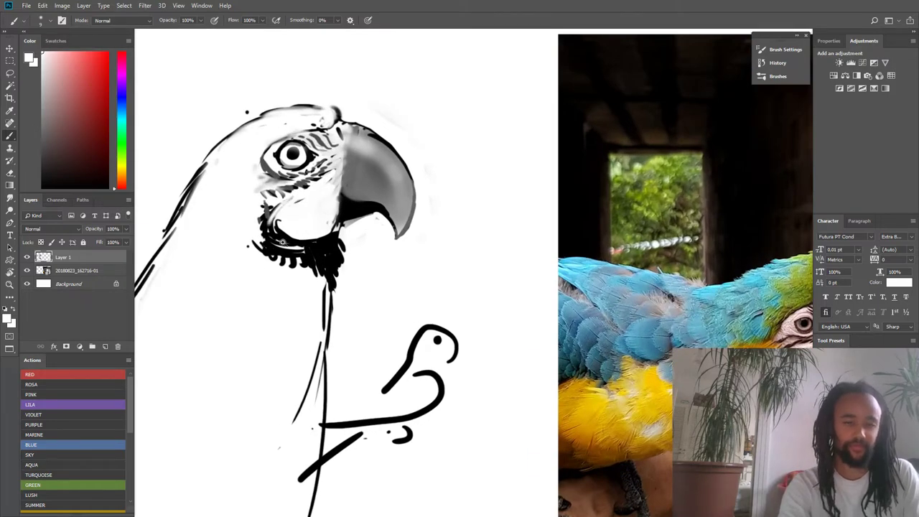
scroll(281, 240, down, 2)
scroll(278, 236, up, 1)
alt+click(350, 192)
right_click(321, 192)
drag(370, 218, 389, 218)
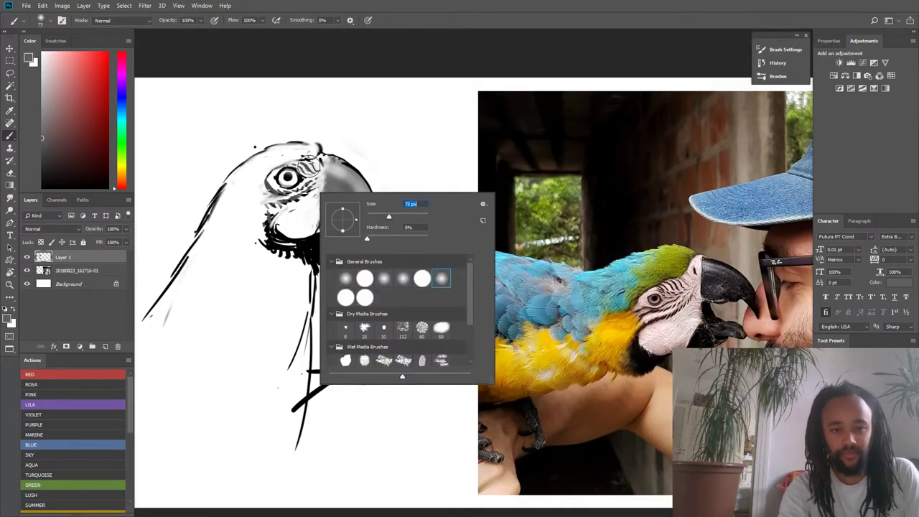
mouse_move(319, 149)
mouse_down()
mouse_move(251, 170)
mouse_move(273, 163)
mouse_move(254, 180)
mouse_up()
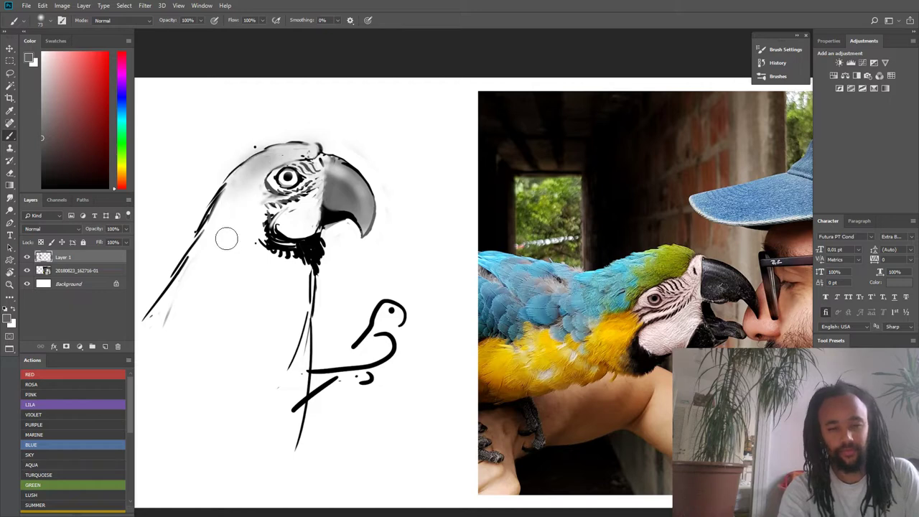
mouse_move(227, 239)
mouse_down()
mouse_move(254, 169)
mouse_move(217, 217)
mouse_move(212, 271)
mouse_move(232, 251)
mouse_move(217, 277)
mouse_up()
- Enlarge the soft brush to 95 px, sample a lighter grey and extend the shading down the neck and body
right_click(242, 232)
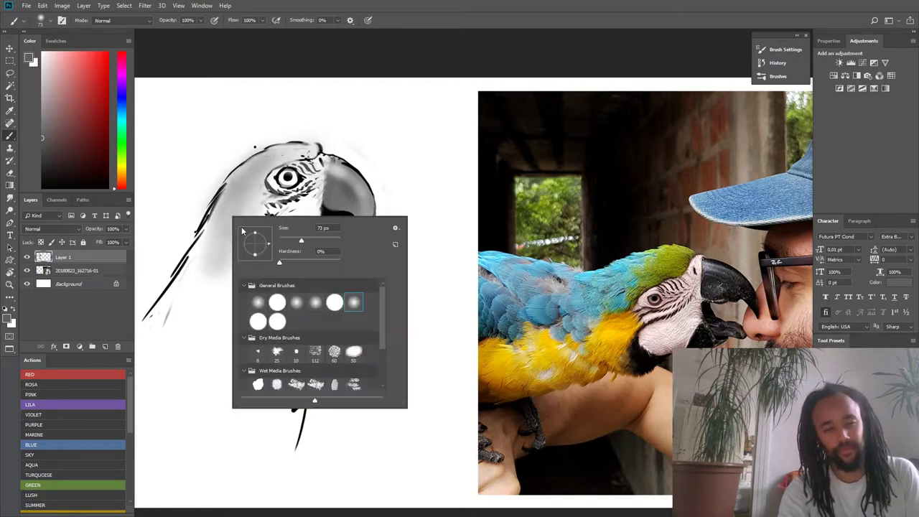
drag(310, 242, 307, 242)
mouse_move(224, 206)
mouse_down()
mouse_move(164, 292)
mouse_move(241, 206)
mouse_move(197, 290)
mouse_move(255, 237)
mouse_move(161, 349)
mouse_move(197, 273)
mouse_move(150, 330)
mouse_move(163, 342)
mouse_move(204, 251)
mouse_move(196, 256)
mouse_move(219, 241)
mouse_up()
alt+click(220, 234)
mouse_move(190, 348)
mouse_down()
mouse_move(165, 354)
mouse_move(168, 334)
mouse_move(149, 387)
mouse_up()
mouse_move(183, 302)
mouse_down()
mouse_move(215, 276)
mouse_move(179, 301)
mouse_move(136, 401)
mouse_up()
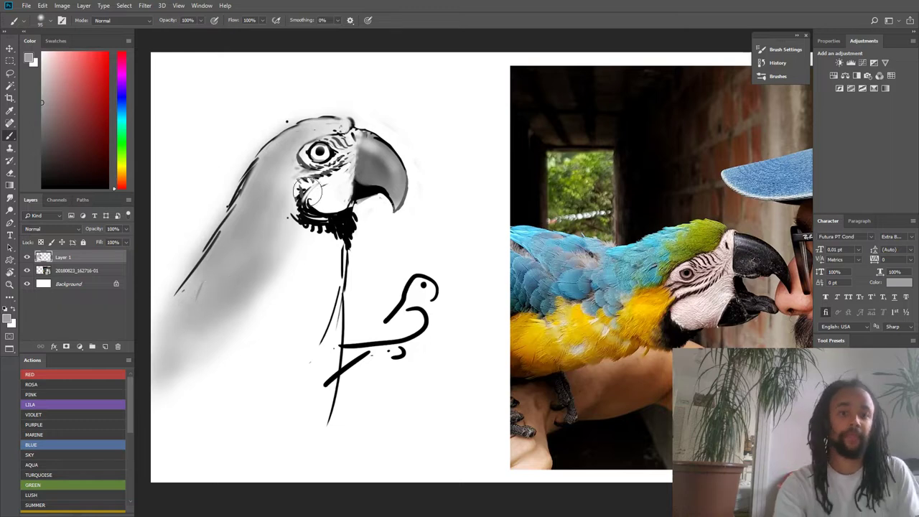
- Reduce the soft brush to 25 px and paint light grey around the black feather marks behind the cheek
right_click(284, 179)
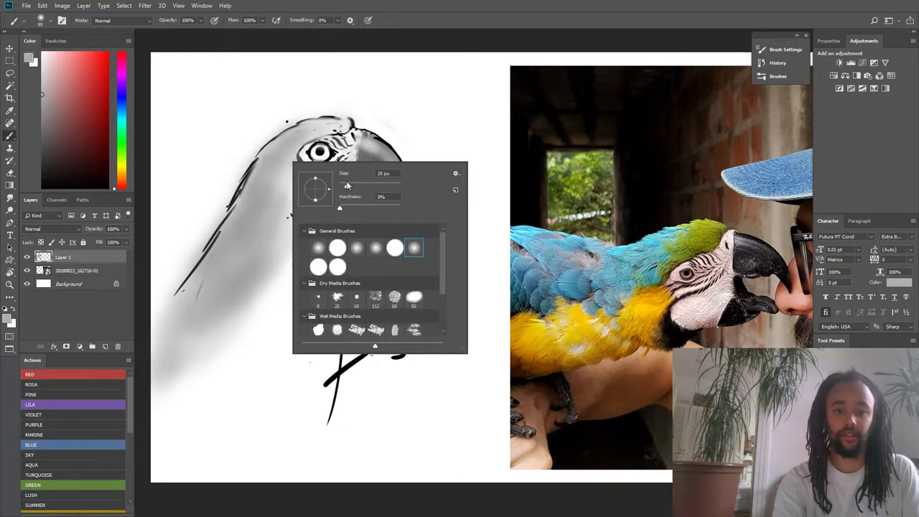
key(Escape)
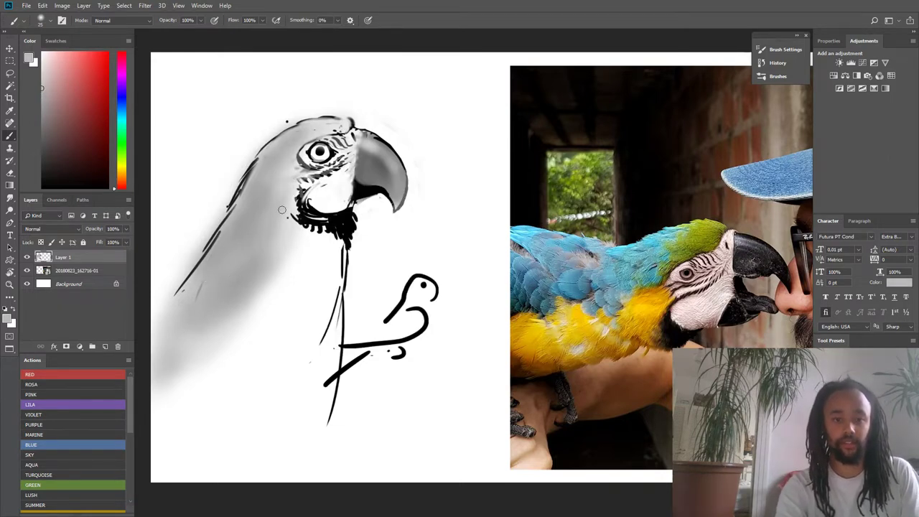
drag(301, 189, 296, 221)
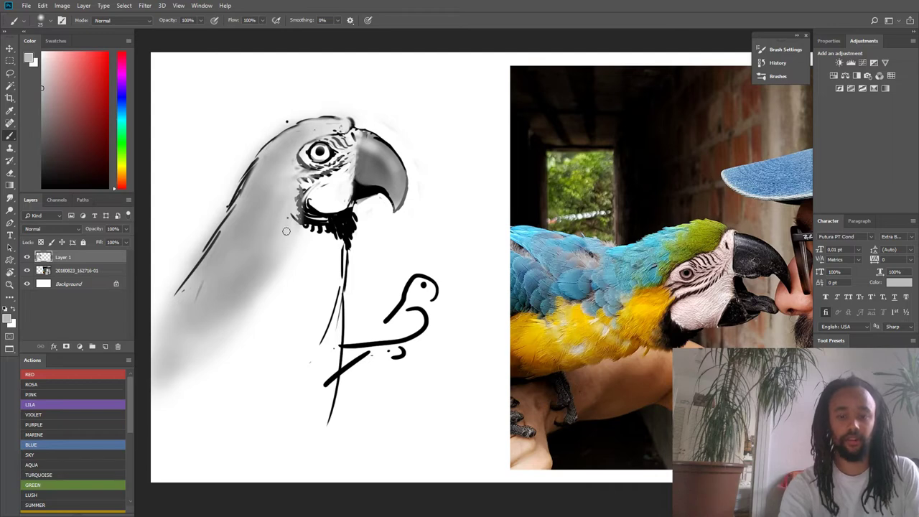
- Switch to black and add a small dark touch in the grey shading of the neck
alt+click(279, 148)
scroll(314, 120, up, 2)
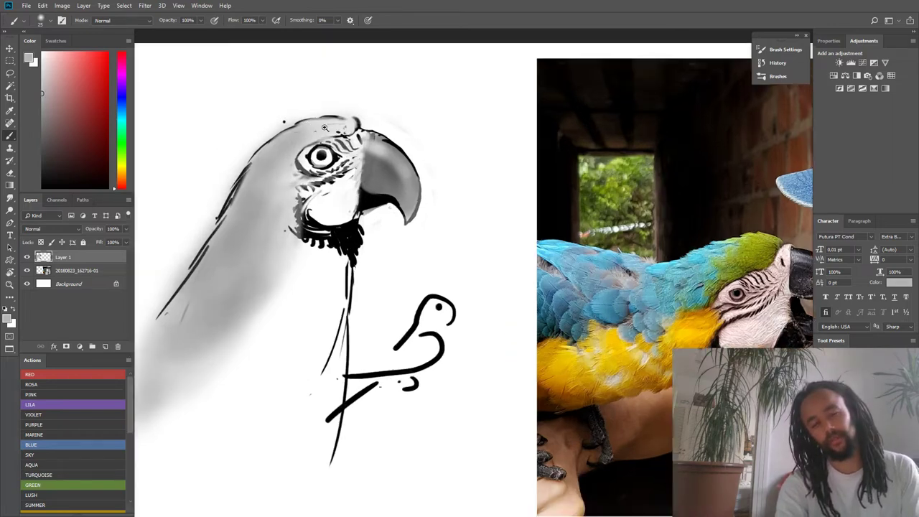
key(d)
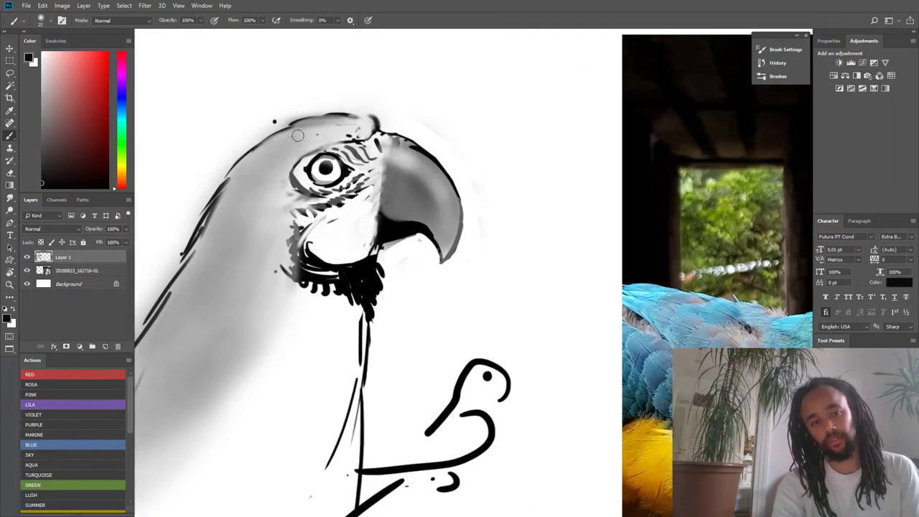
scroll(263, 162, down, 4)
scroll(234, 209, up, 1)
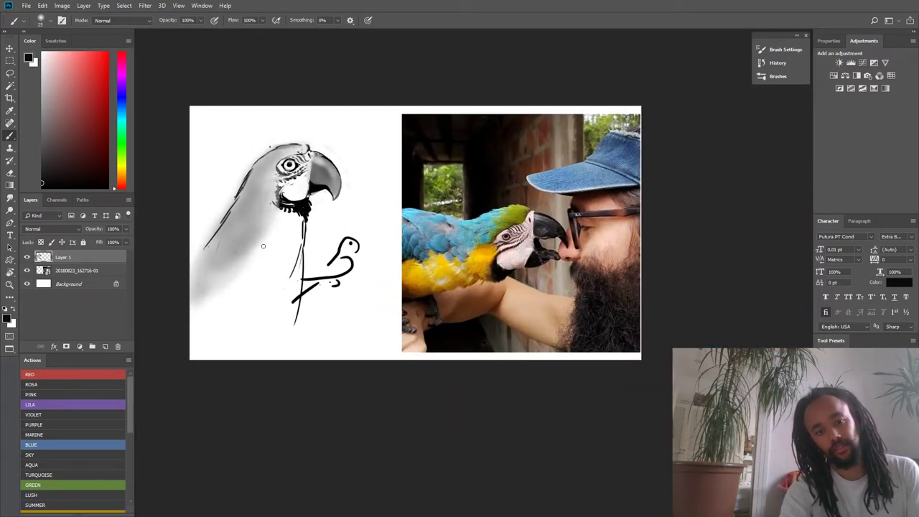
scroll(263, 246, up, 2)
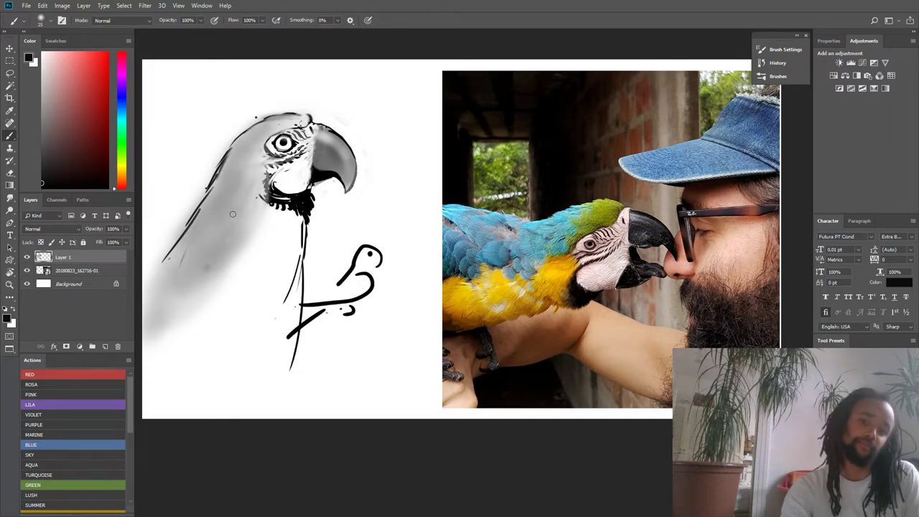
- Choose a hard round brush from the General Brushes at 10 px, with light grey as the painting colour
scroll(233, 214, up, 1)
scroll(280, 237, up, 1)
right_click(291, 219)
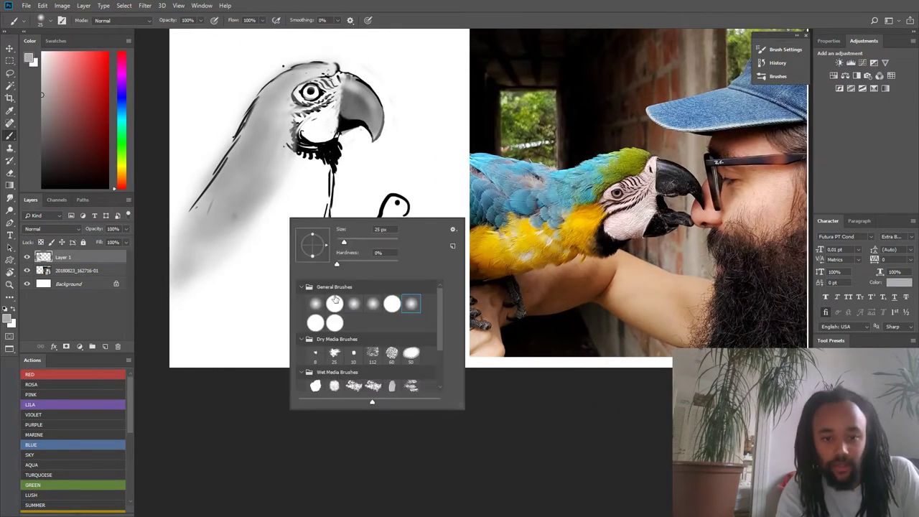
click(335, 302)
drag(344, 243, 339, 243)
click(288, 194)
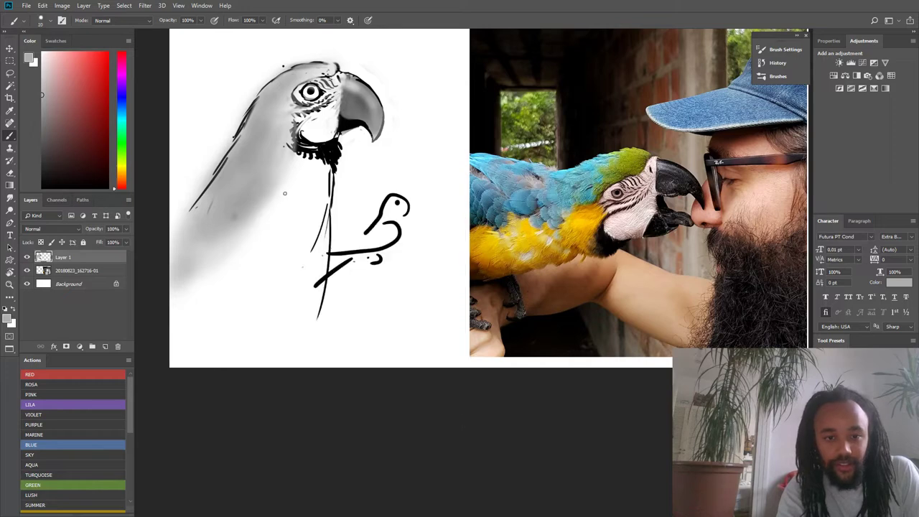
- Sketch a second macaw head in light grey below the first drawing, outlining the crown, open hooked beak, brow and throat
scroll(284, 192, up, 2)
scroll(311, 270, up, 1)
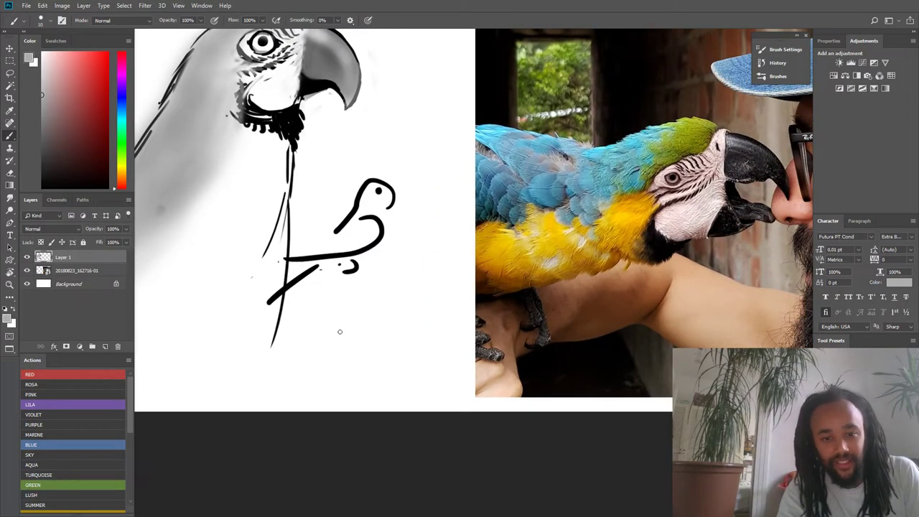
mouse_move(281, 329)
mouse_down()
mouse_move(313, 308)
mouse_move(303, 316)
mouse_move(352, 306)
mouse_move(343, 317)
mouse_move(357, 313)
mouse_move(358, 335)
mouse_move(358, 312)
mouse_move(362, 338)
mouse_move(379, 310)
mouse_move(390, 313)
mouse_move(416, 355)
mouse_move(390, 343)
mouse_move(408, 350)
mouse_move(355, 344)
mouse_move(360, 367)
mouse_move(374, 376)
mouse_move(364, 352)
mouse_move(362, 366)
mouse_move(393, 387)
mouse_move(360, 381)
mouse_move(370, 383)
mouse_move(360, 371)
mouse_move(362, 397)
mouse_up()
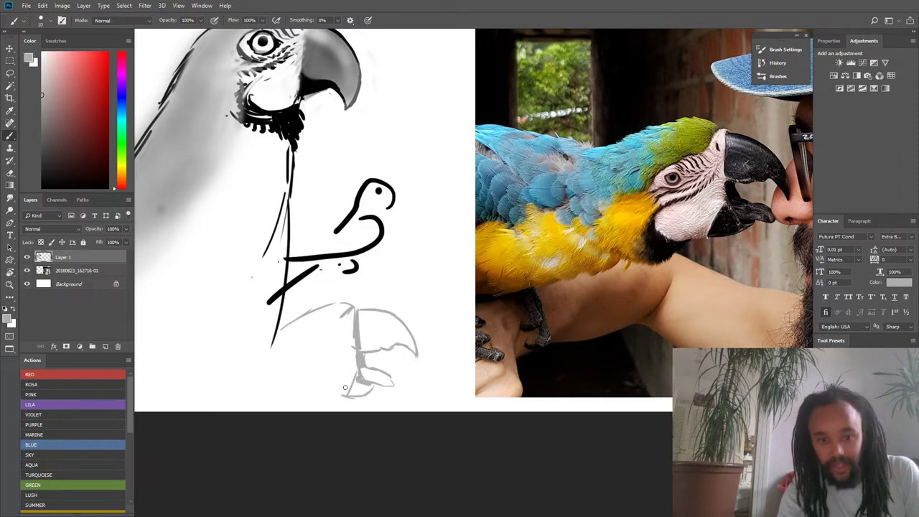
mouse_move(349, 338)
mouse_down()
mouse_move(359, 324)
mouse_move(325, 309)
mouse_move(311, 326)
mouse_up()
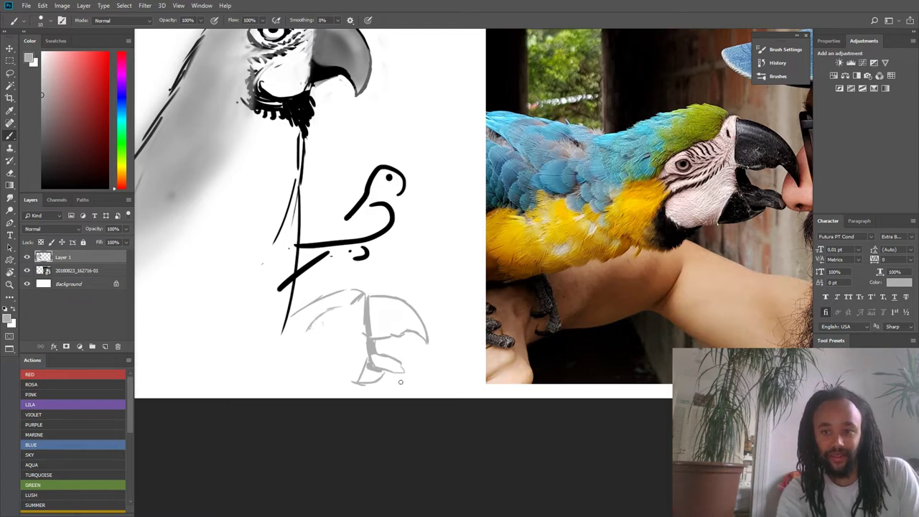
drag(386, 379, 310, 397)
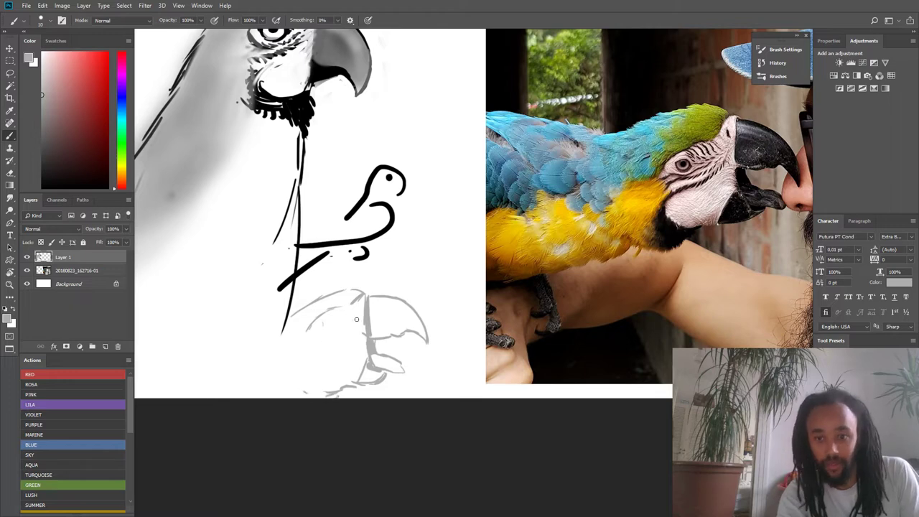
- Draw the small macaw's round eye, redoing the first attempt, and add feather lines around the eye and cheek
drag(327, 330, 311, 325)
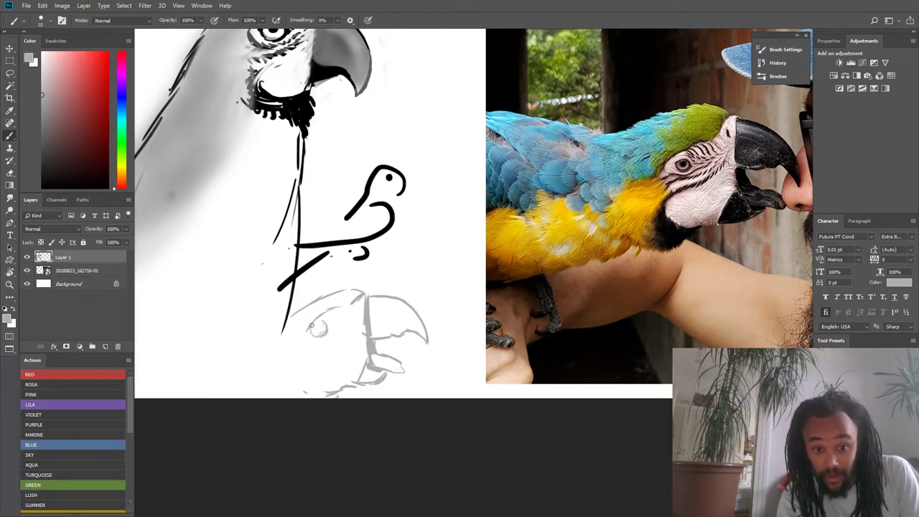
key(ctrl+z)
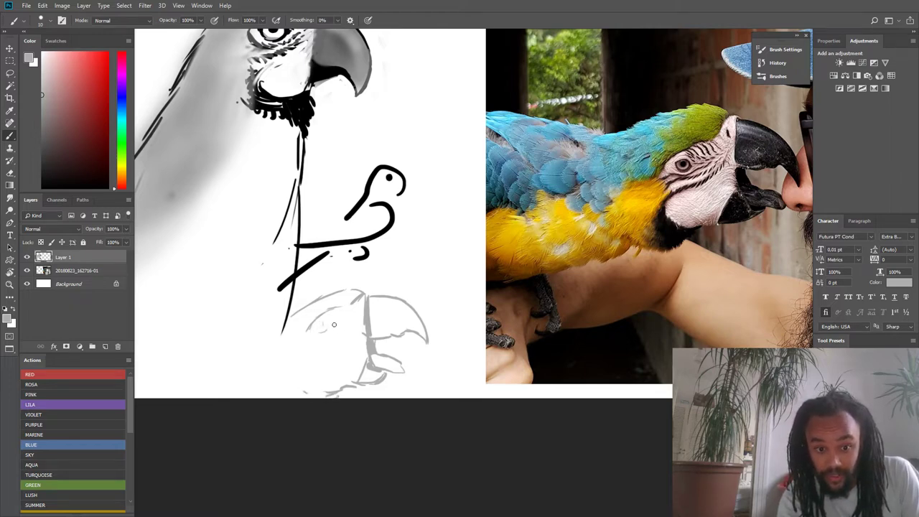
drag(317, 327, 321, 331)
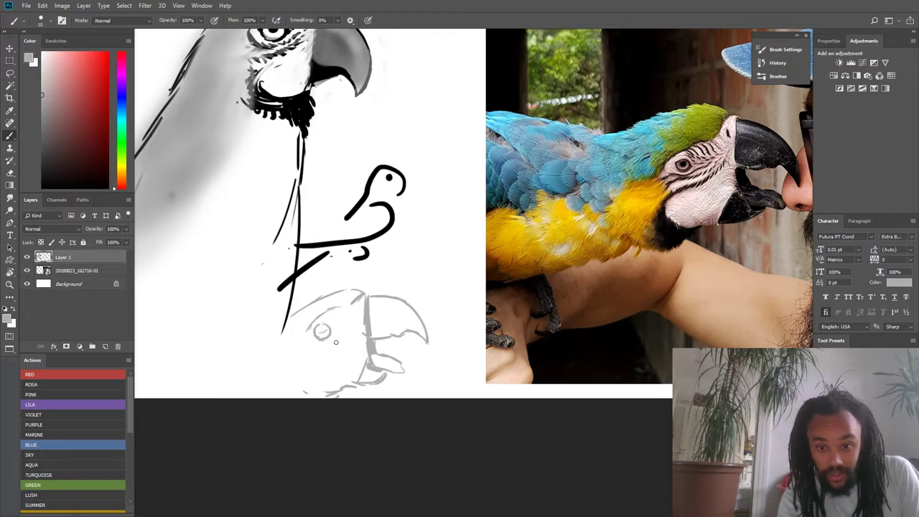
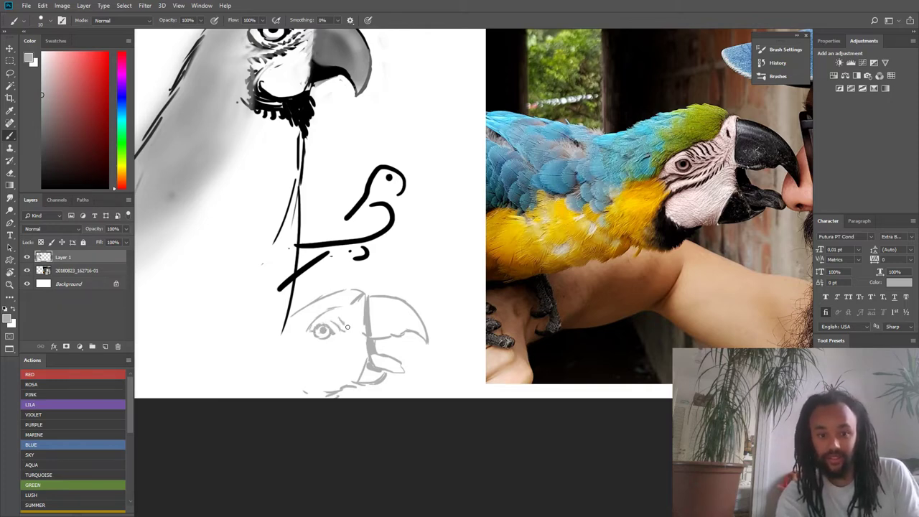
drag(344, 314, 351, 323)
mouse_move(322, 365)
mouse_down()
mouse_move(333, 342)
mouse_move(359, 343)
mouse_up()
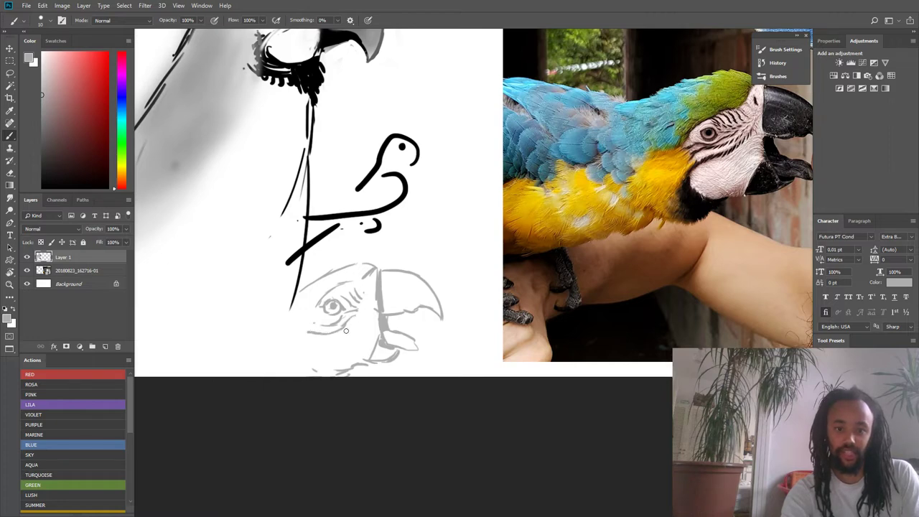
- Sketch the small macaw's cheek edge, the feathery back of its head, and the line running along its back
drag(312, 335, 302, 339)
mouse_move(312, 284)
mouse_down()
mouse_move(274, 313)
mouse_move(265, 343)
mouse_up()
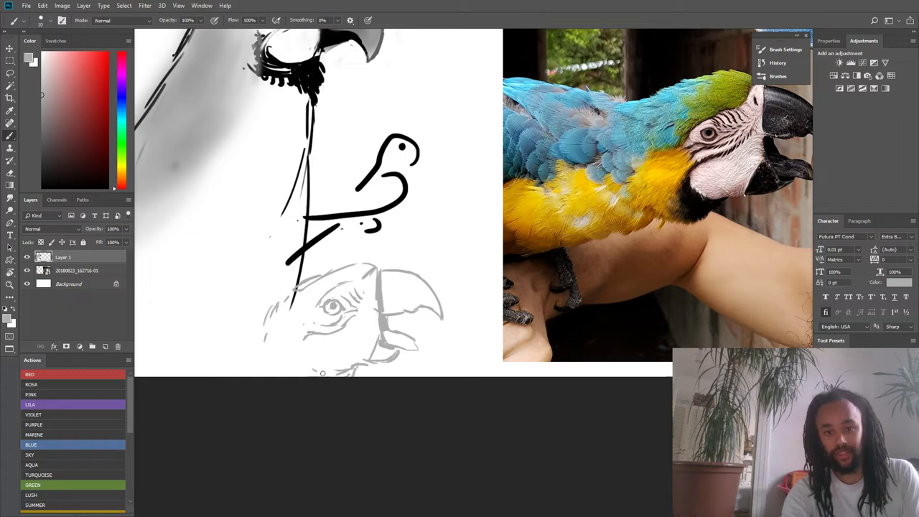
drag(270, 307, 216, 318)
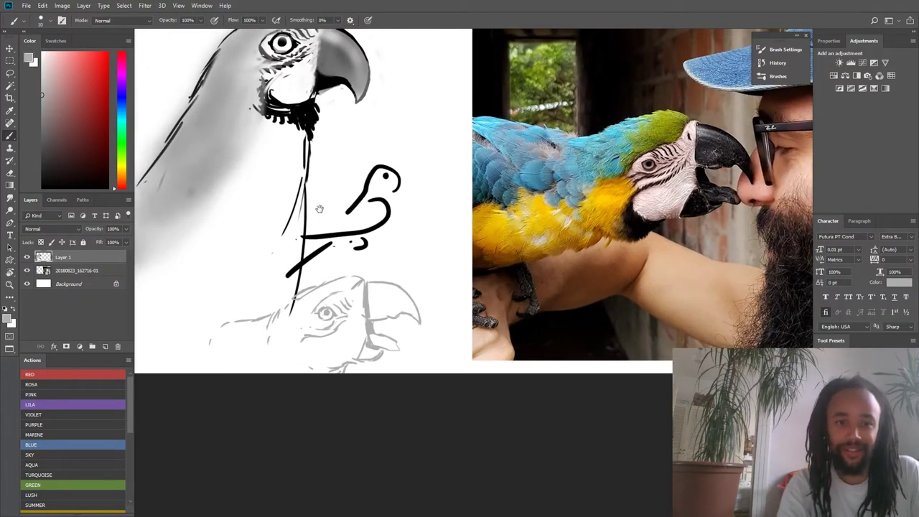
drag(321, 207, 264, 249)
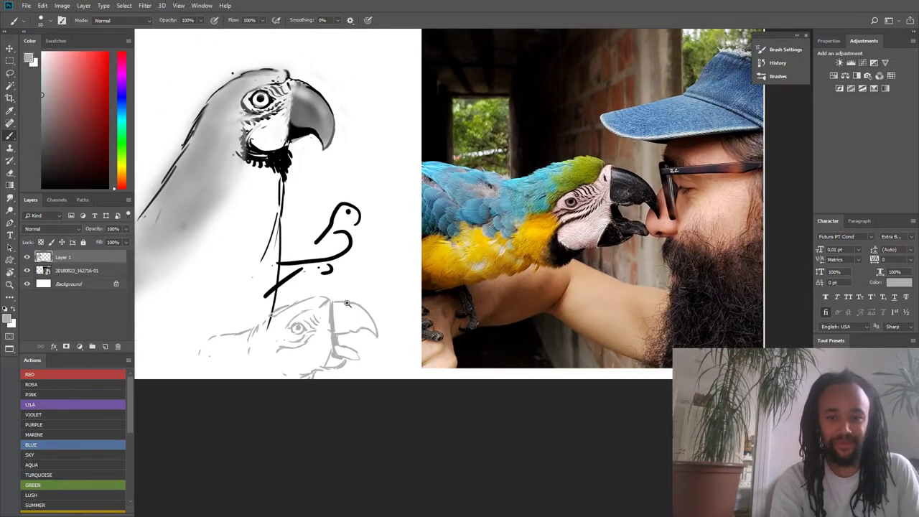
scroll(347, 304, up, 1)
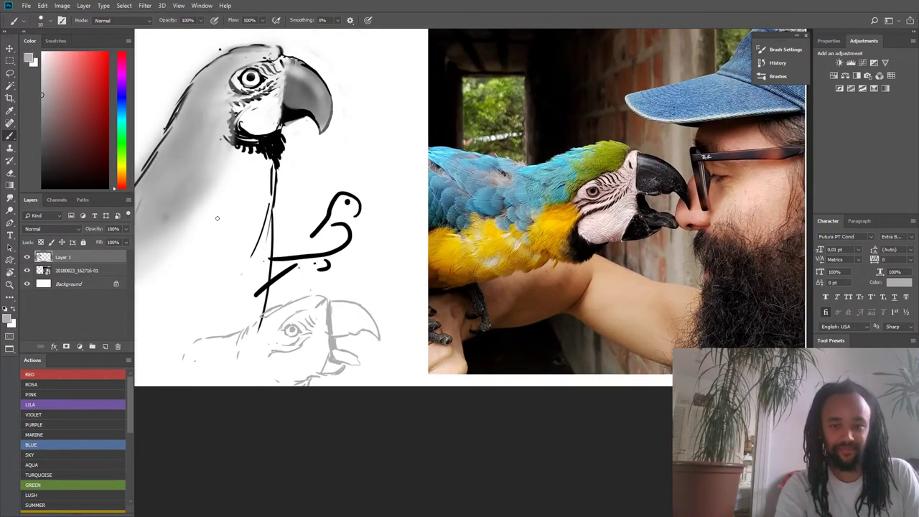
- Delete the reference photo layer 20180823_162716-01 beneath the drawing layer
drag(200, 181, 222, 233)
drag(265, 246, 279, 244)
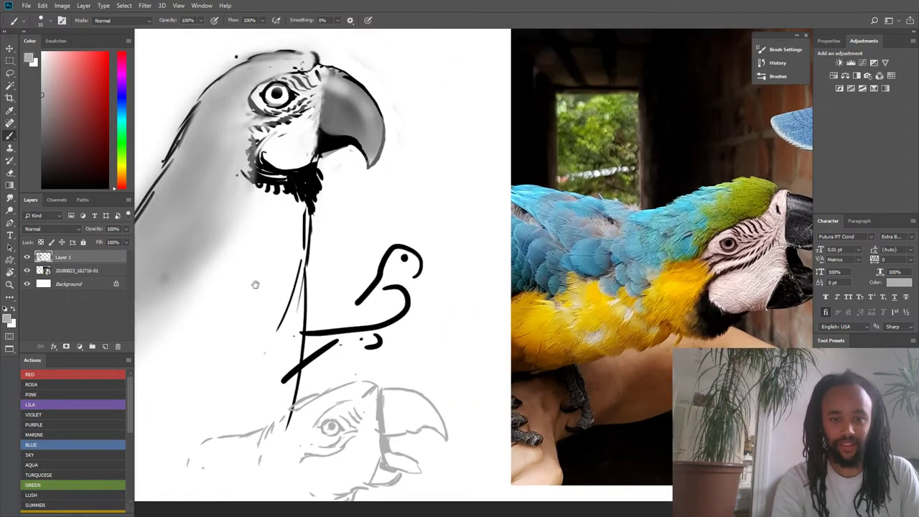
drag(256, 285, 241, 252)
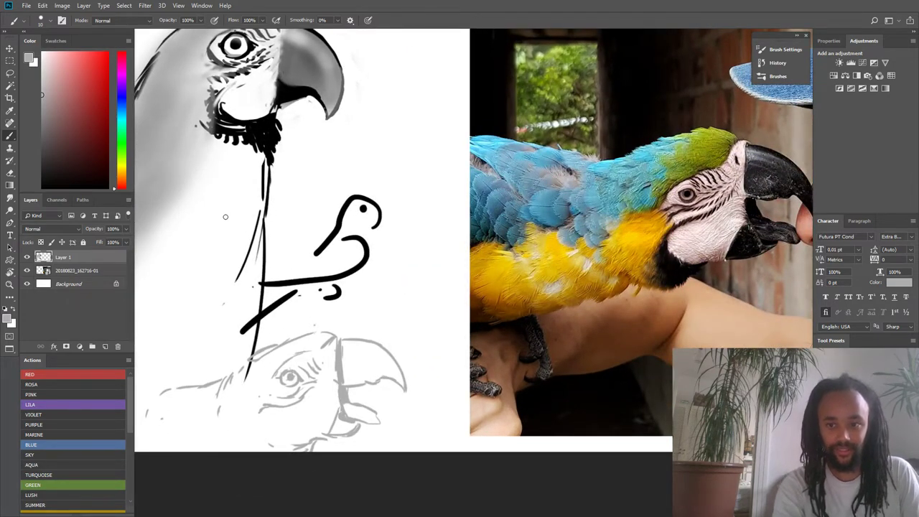
drag(230, 217, 240, 250)
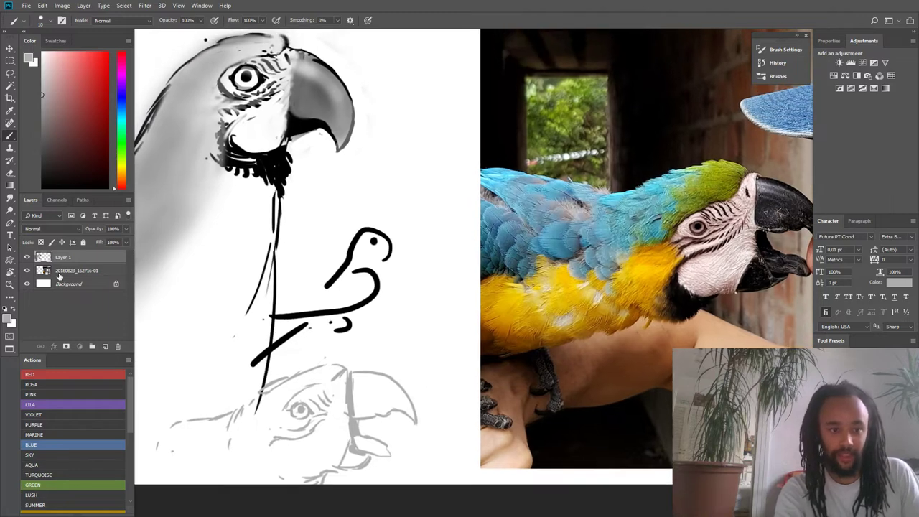
click(59, 273)
key(Delete)
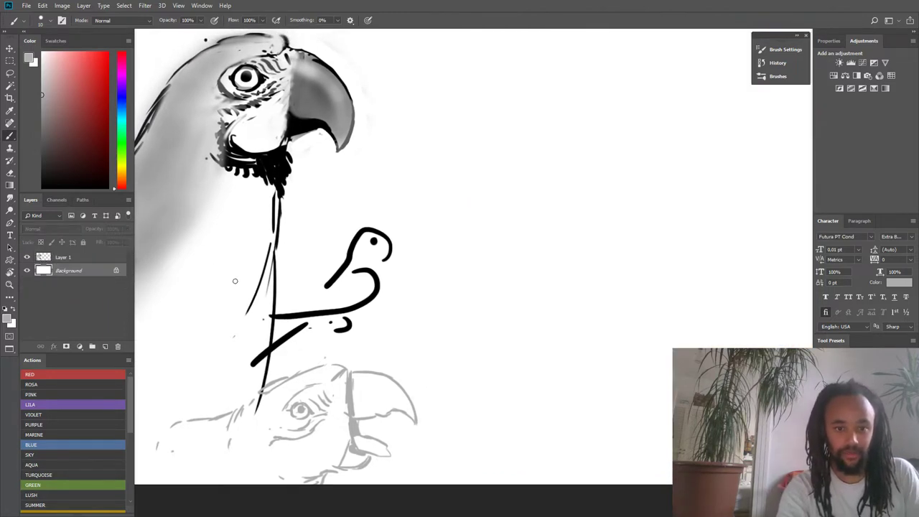
- Exit full-screen view and place the video papayavocado.mp4 from the Kies folder into the drawing document
scroll(231, 298, down, 1)
key(f)
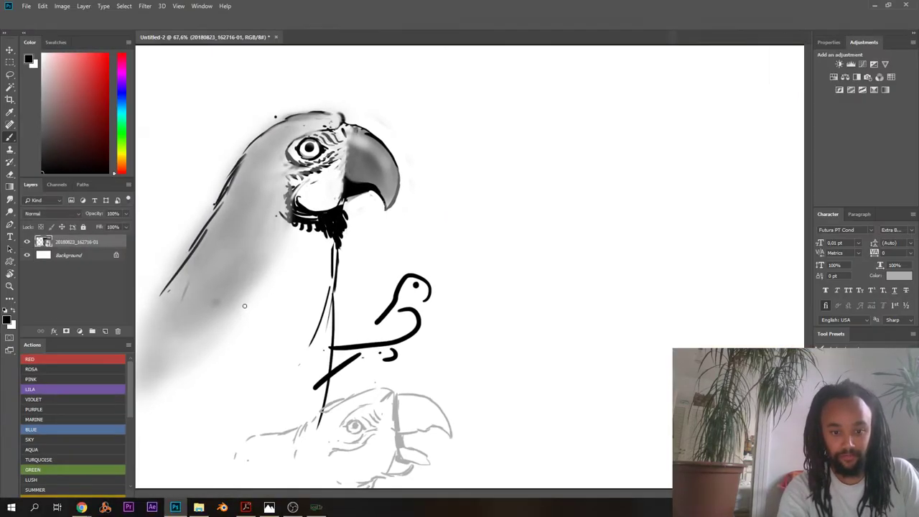
click(200, 508)
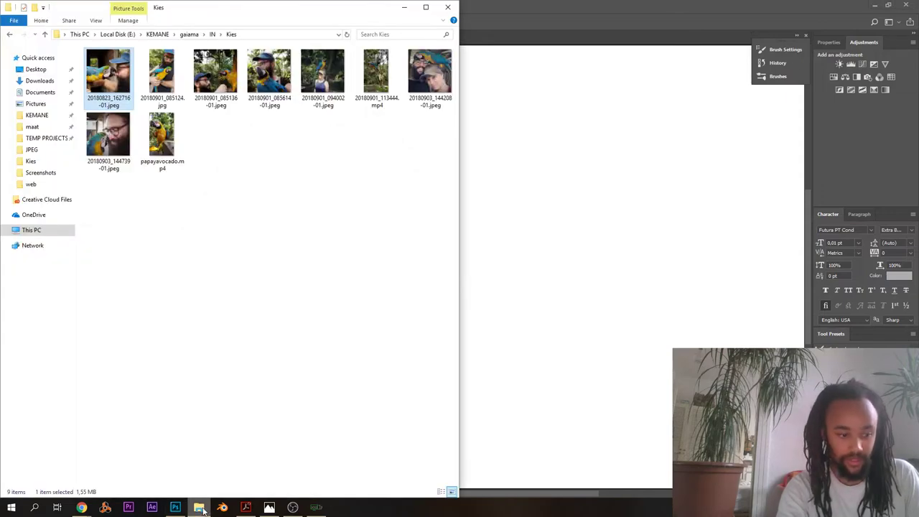
click(208, 352)
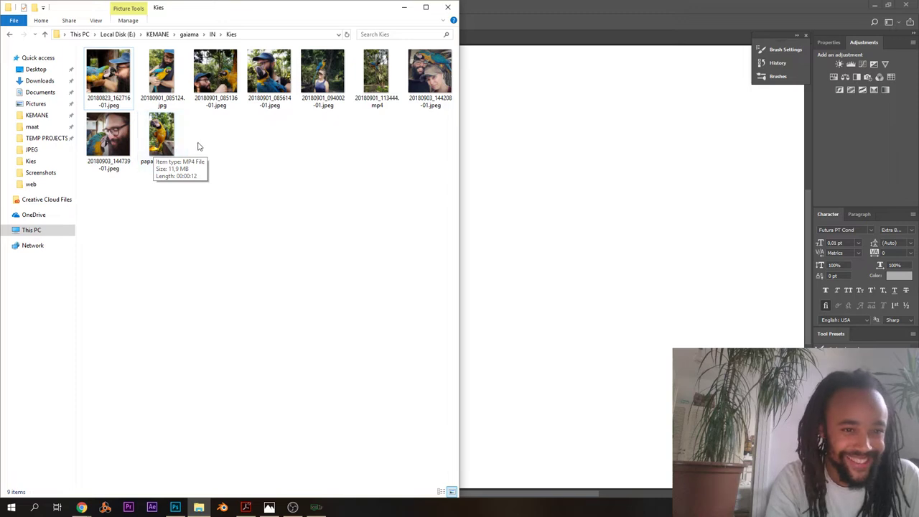
click(176, 147)
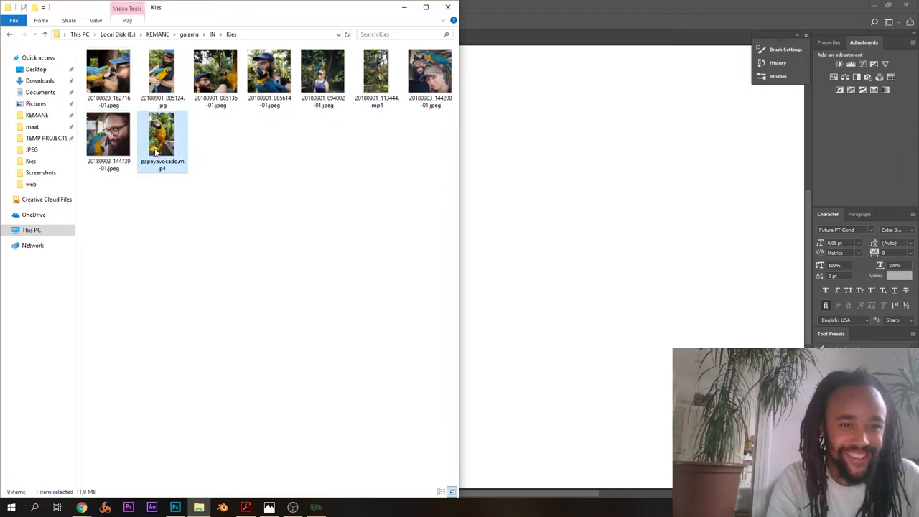
drag(157, 143, 544, 249)
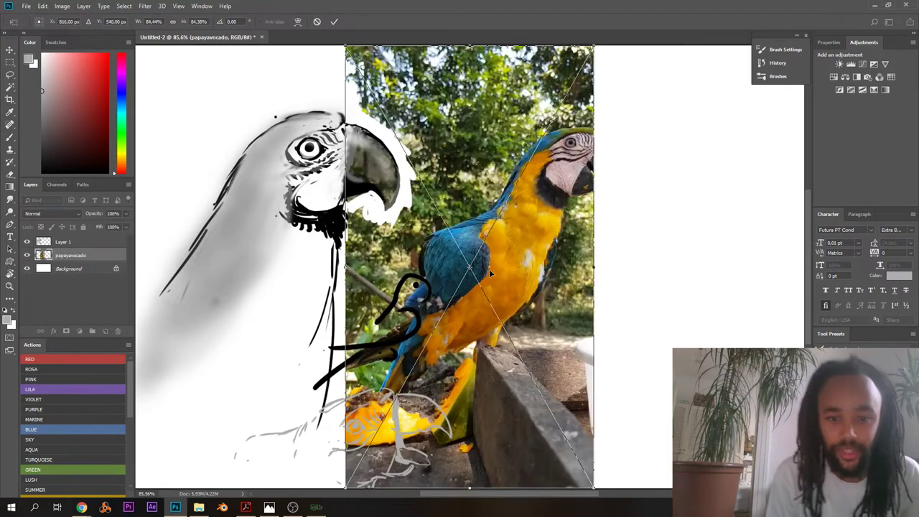
- Position the placed macaw video over the left part of the canvas and stack its layer above Layer 1
drag(436, 136, 622, 136)
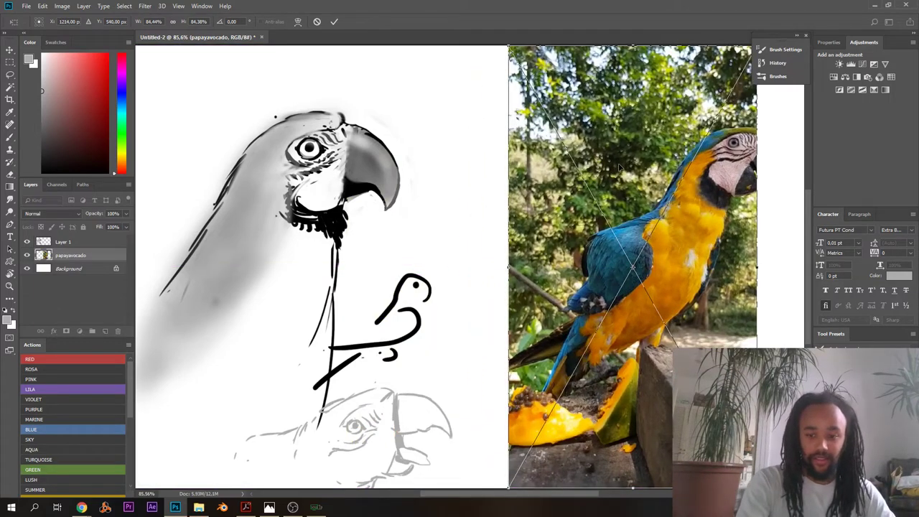
mouse_move(619, 165)
mouse_down()
mouse_move(653, 148)
mouse_move(293, 149)
mouse_up()
key(Return)
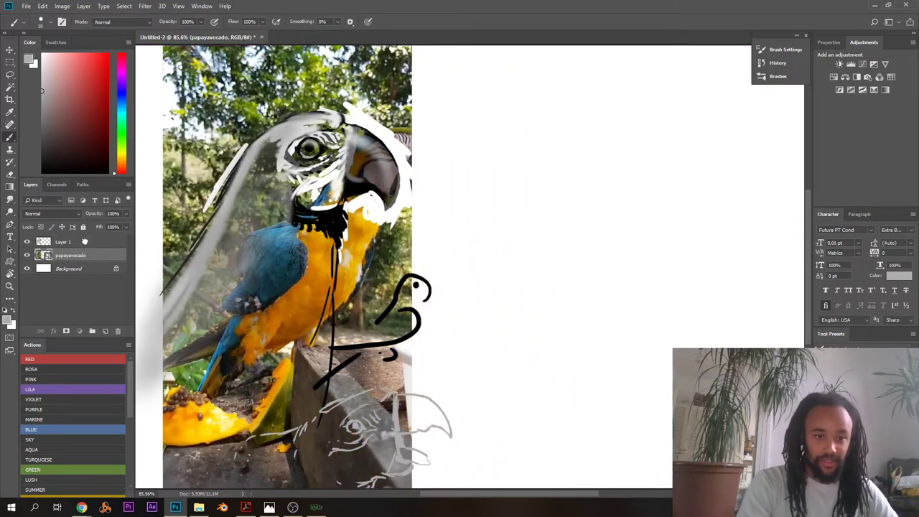
drag(86, 255, 76, 241)
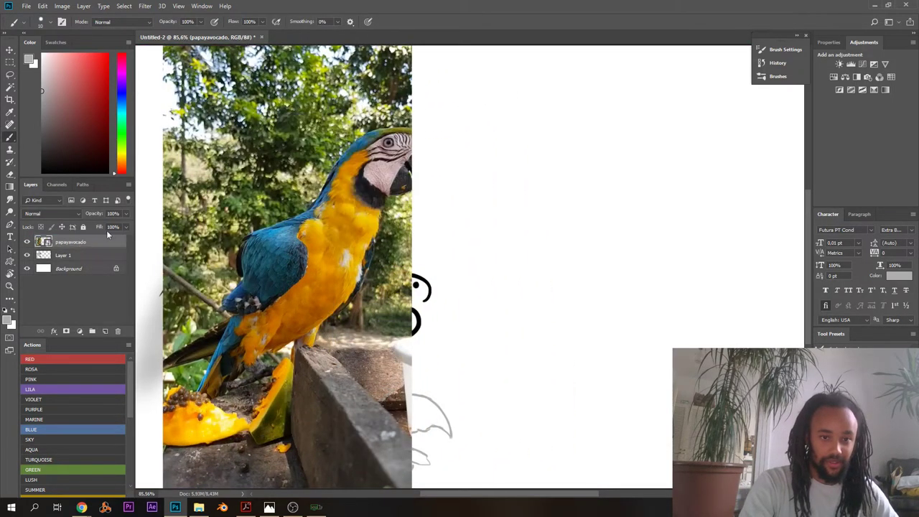
- Show the Timeline, open the papayavocado smart object's contents, and scrub its video to about 3:06
click(194, 7)
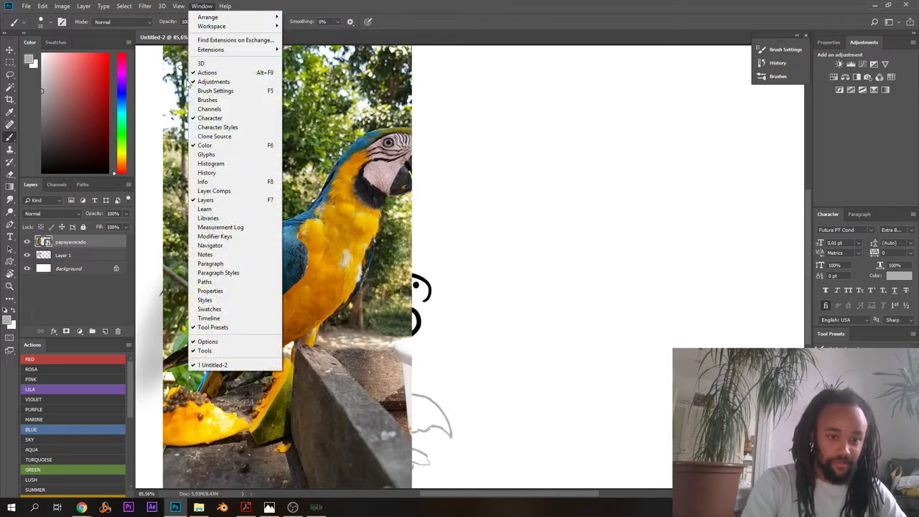
click(209, 318)
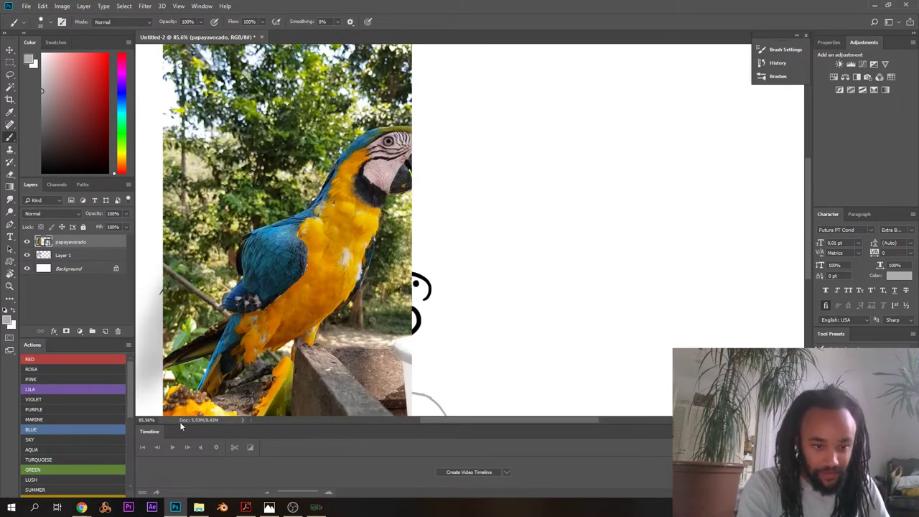
click(67, 255)
click(67, 245)
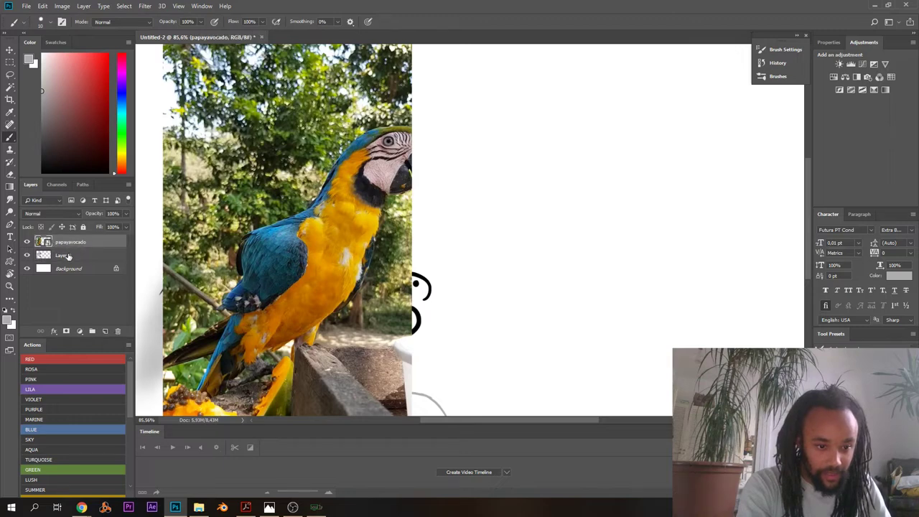
double_click(41, 245)
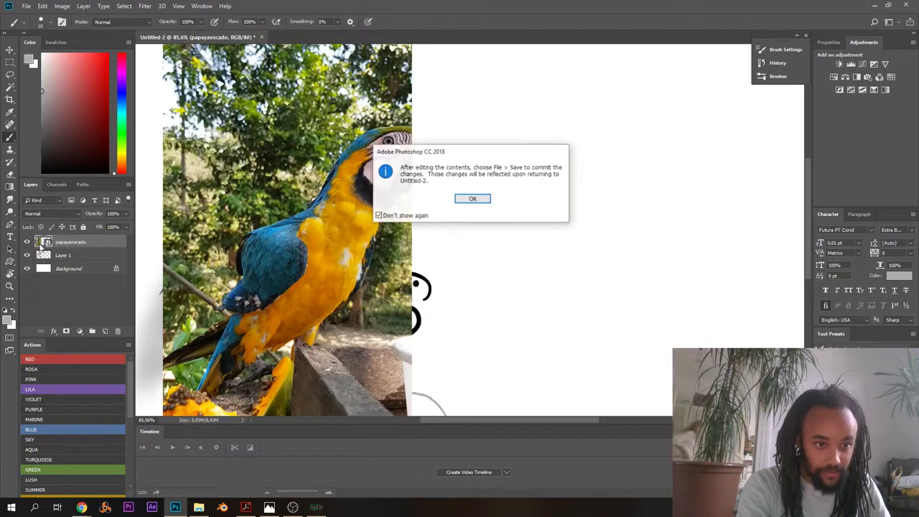
click(483, 202)
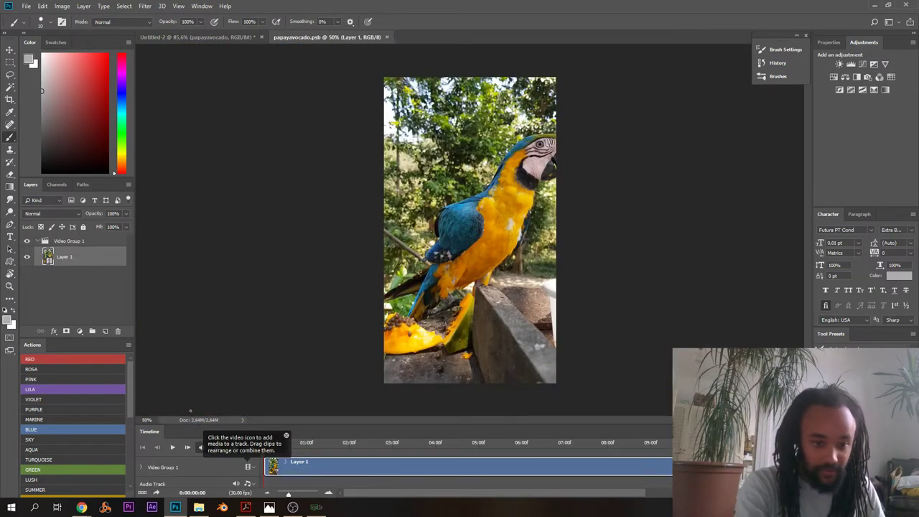
drag(302, 447, 402, 445)
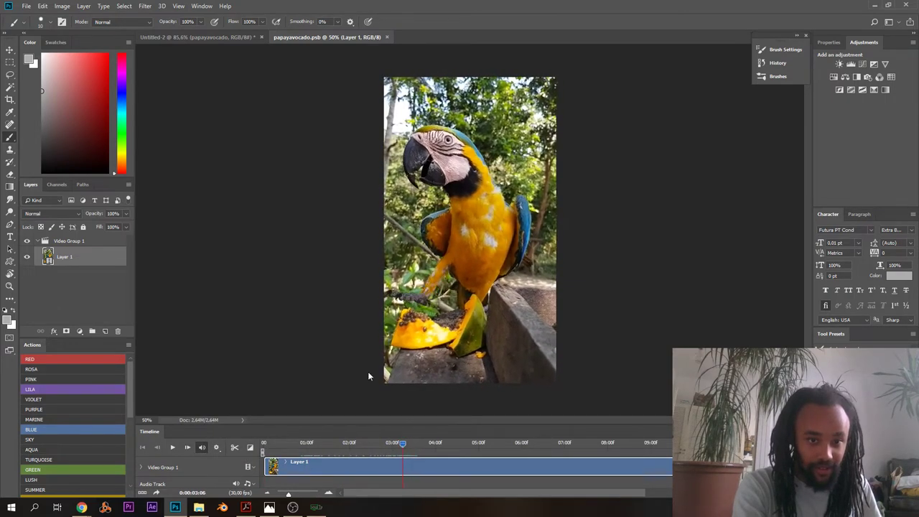
- Return the smart object's playhead to 0 and shift the video clip earlier so the left-facing macaw appears at the start
click(203, 37)
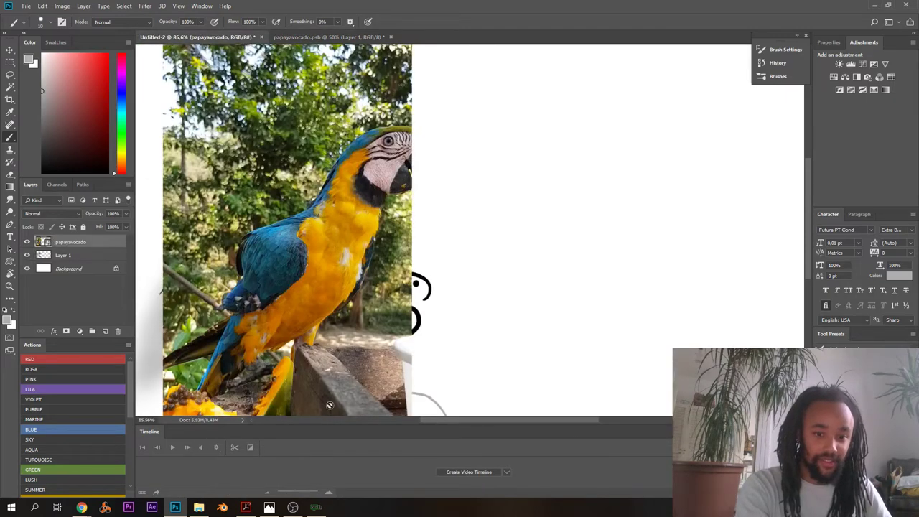
click(288, 38)
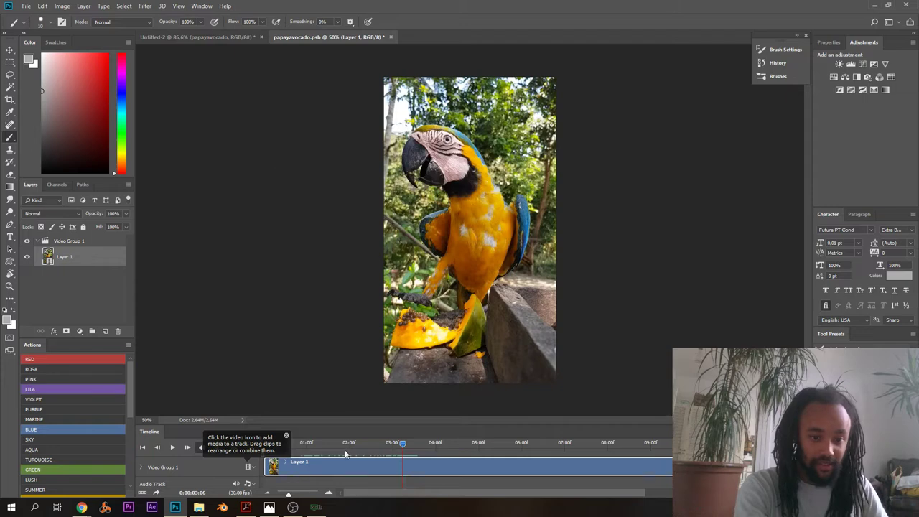
click(267, 442)
drag(386, 476, 283, 465)
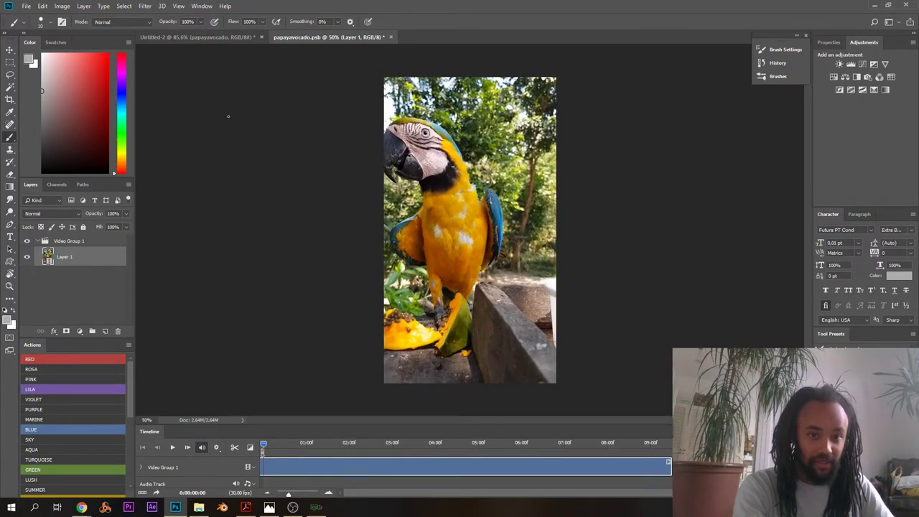
- Save the edited papayavocado contents and return to Untitled-2 to update the placed video frame
click(220, 39)
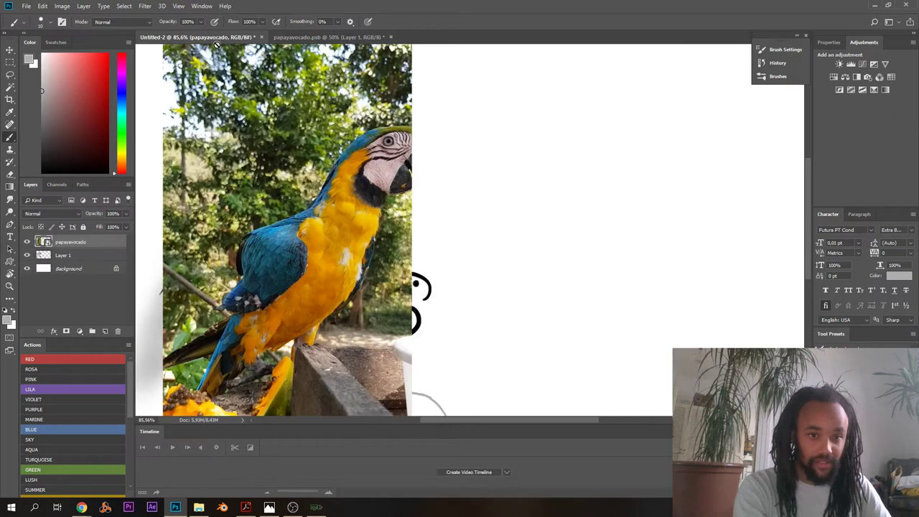
right_click(69, 242)
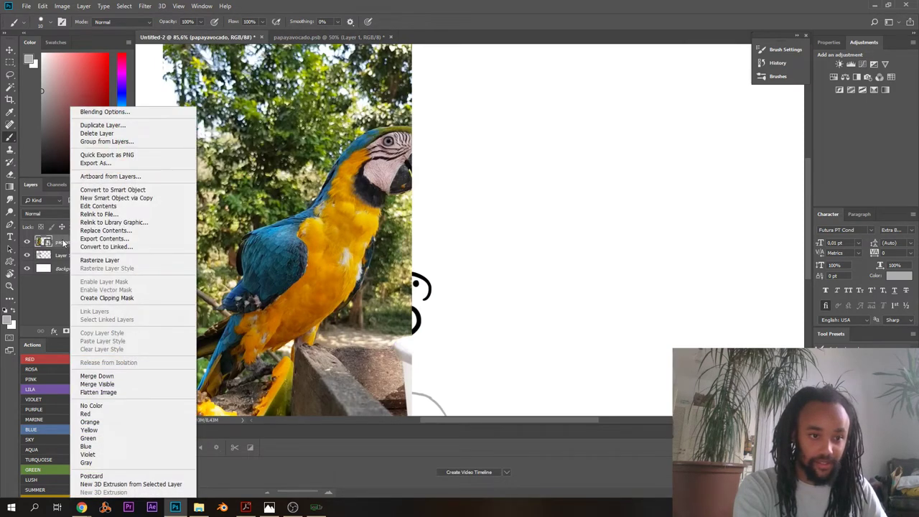
click(46, 244)
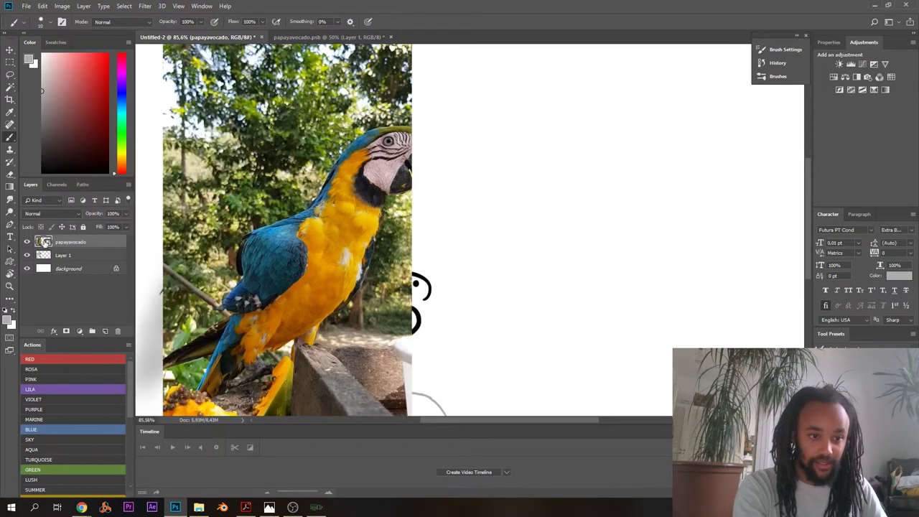
double_click(44, 243)
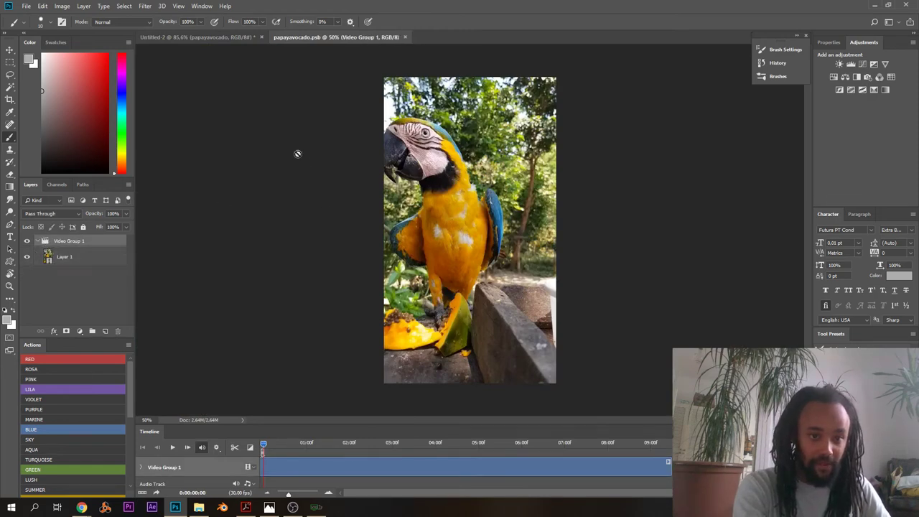
click(180, 37)
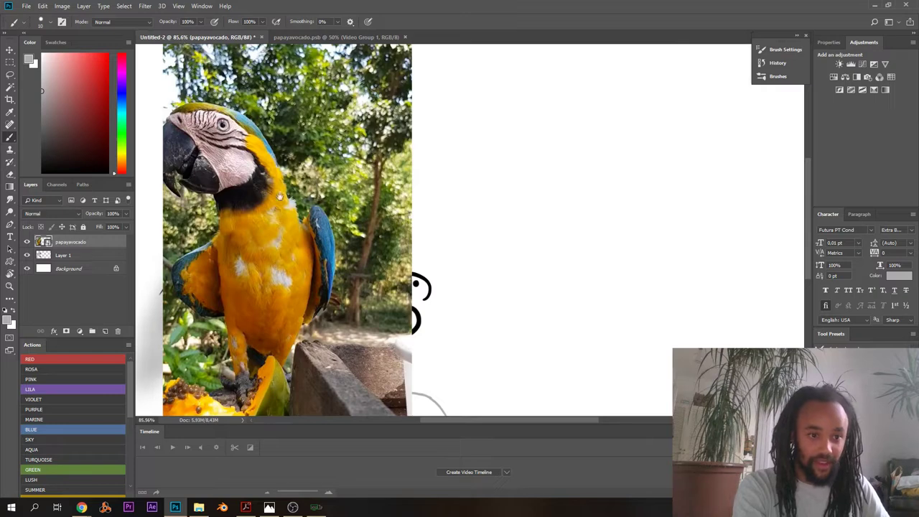
- Create a new empty layer above the papayavocado layer for the next sketch
drag(499, 164, 417, 198)
drag(413, 217, 411, 187)
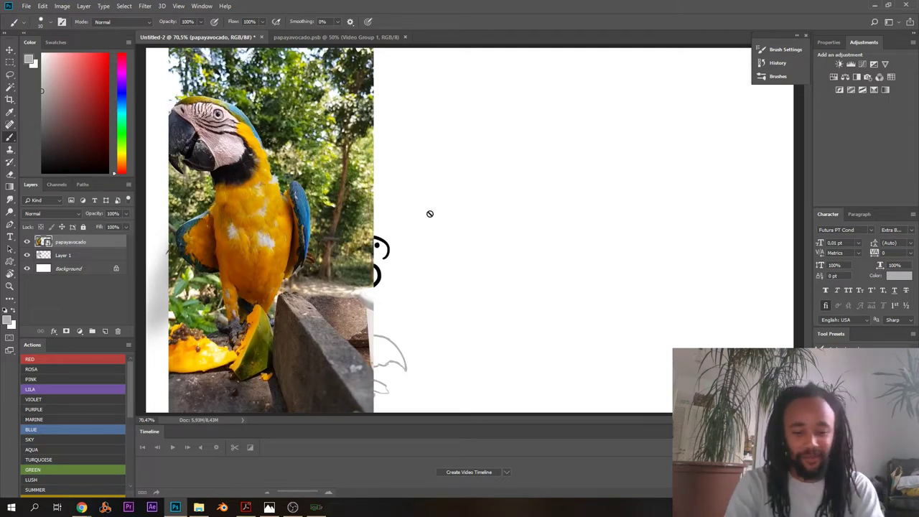
key(ctrl+shift+n)
key(Return)
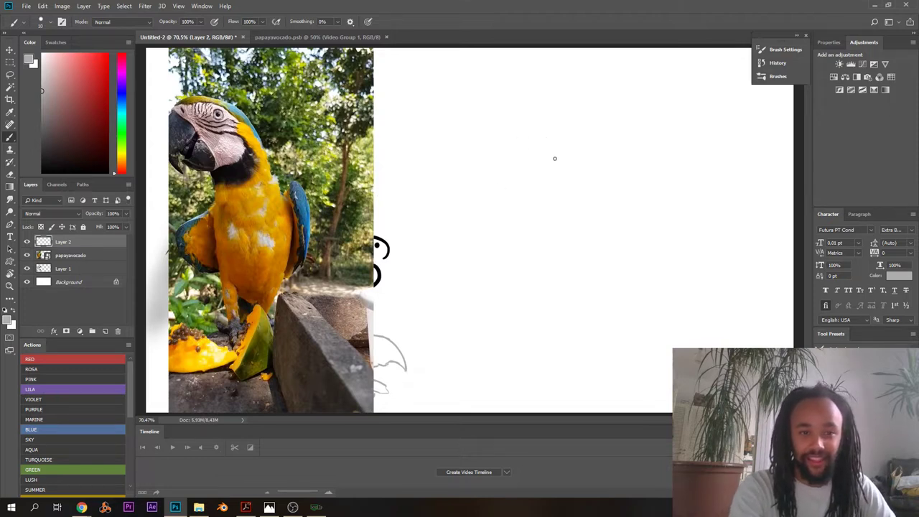
- Sketch the macaw's hooked upper beak and the line where it meets the face in grey beside the video frame
drag(492, 108, 525, 160)
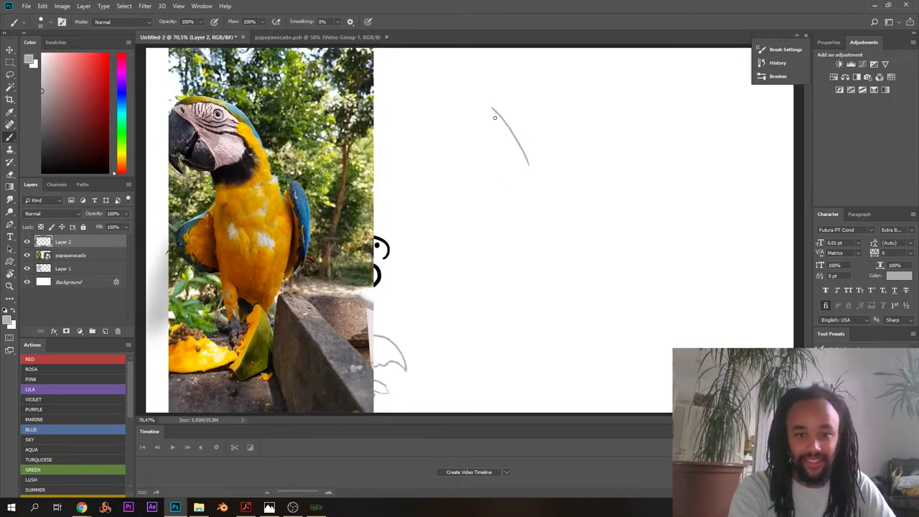
drag(491, 107, 527, 164)
mouse_move(474, 122)
mouse_down()
mouse_move(485, 109)
mouse_move(450, 157)
mouse_up()
mouse_move(486, 108)
mouse_down()
mouse_move(451, 176)
mouse_move(481, 184)
mouse_up()
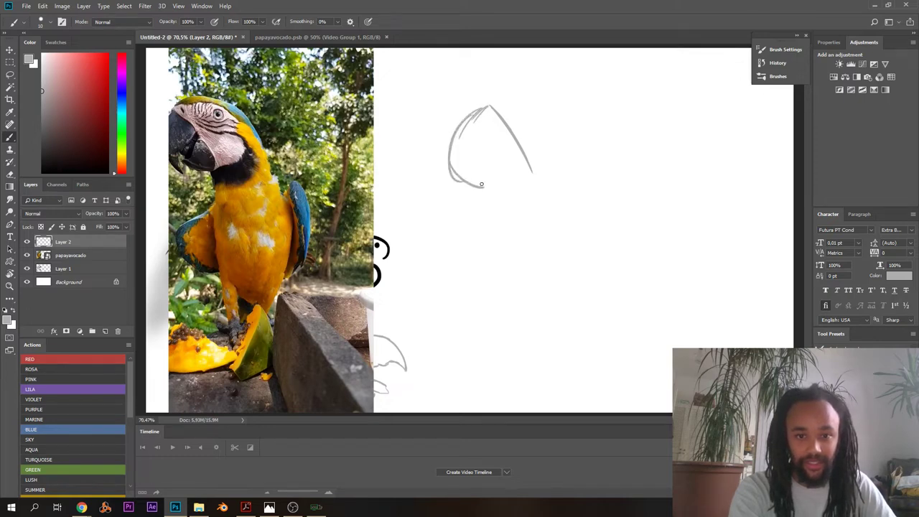
mouse_move(509, 143)
mouse_down()
mouse_move(475, 161)
mouse_move(483, 162)
mouse_move(485, 188)
mouse_up()
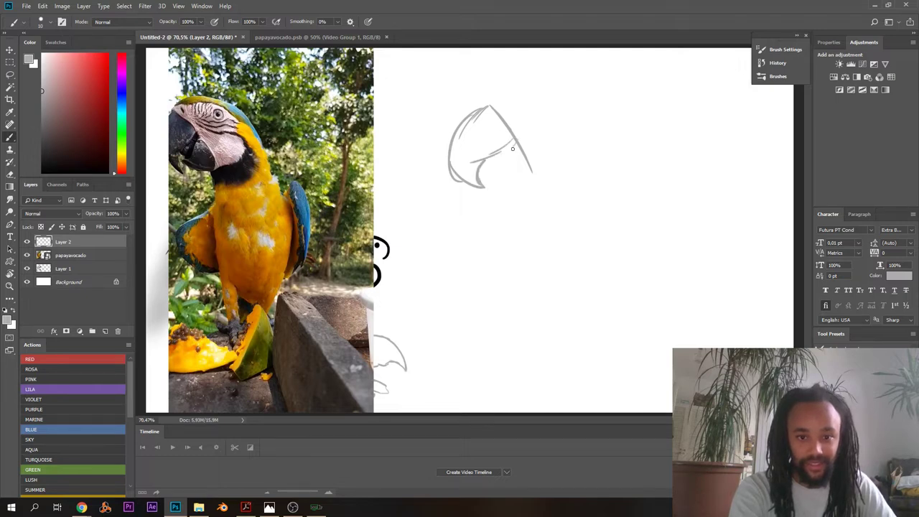
- Shade the inside of the macaw's open mouth and outline the lower beak
drag(518, 140, 498, 160)
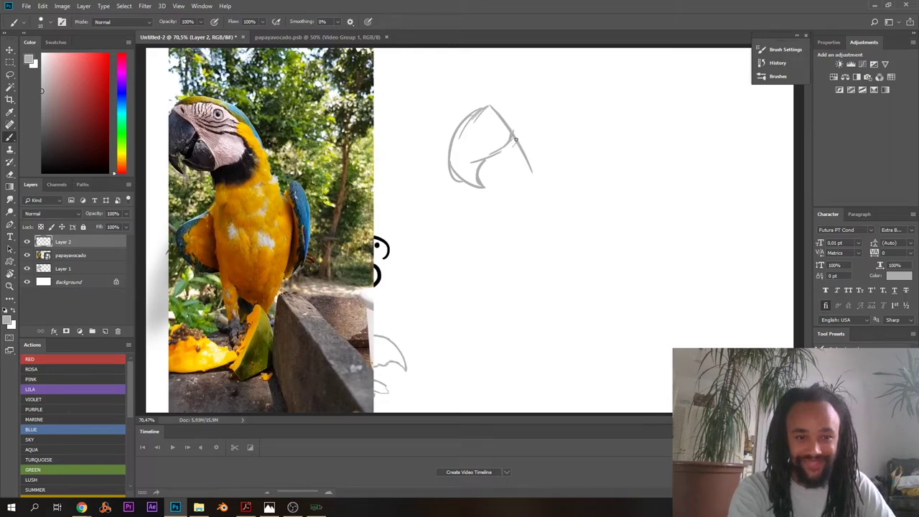
drag(515, 142, 500, 165)
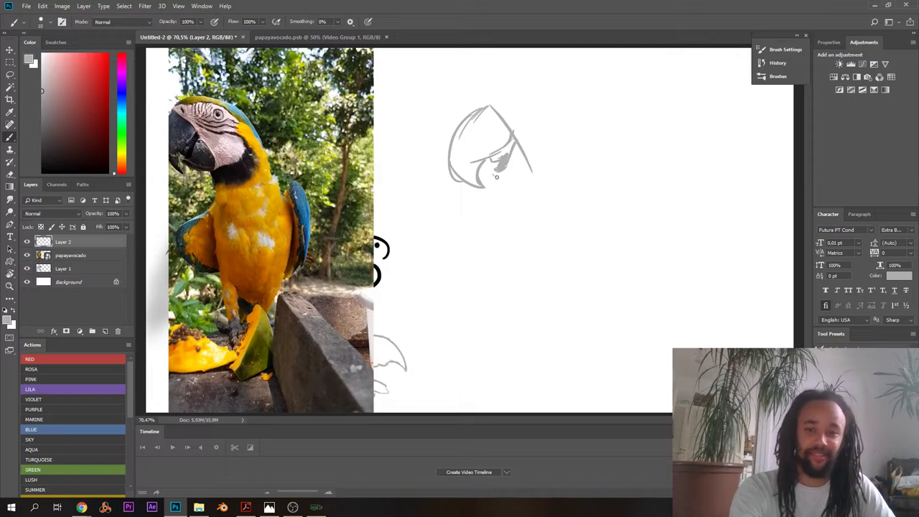
mouse_move(494, 175)
mouse_down()
mouse_move(538, 186)
mouse_move(522, 179)
mouse_move(539, 186)
mouse_up()
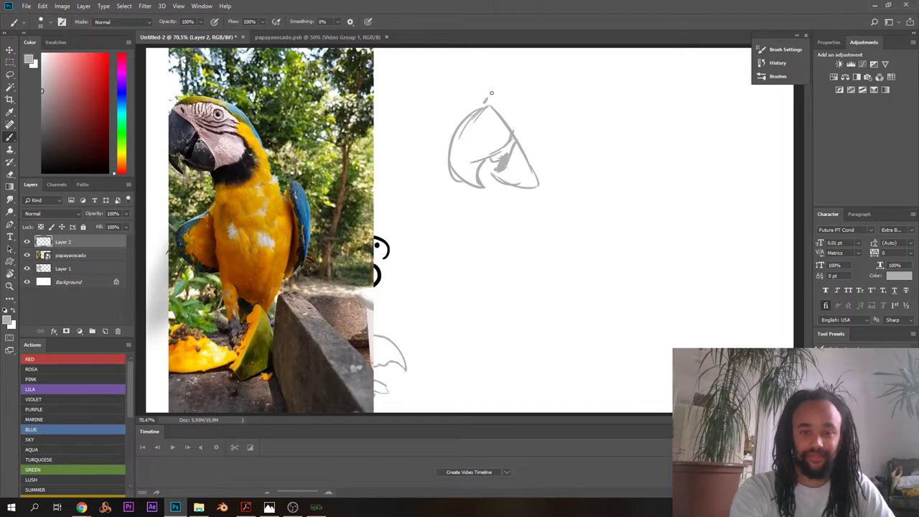
- Sketch the macaw's forehead, the crown of its head and the upper edge of the bare face patch
mouse_move(490, 96)
mouse_down()
mouse_move(515, 85)
mouse_move(594, 105)
mouse_up()
mouse_move(535, 93)
mouse_down()
mouse_move(606, 116)
mouse_move(641, 174)
mouse_up()
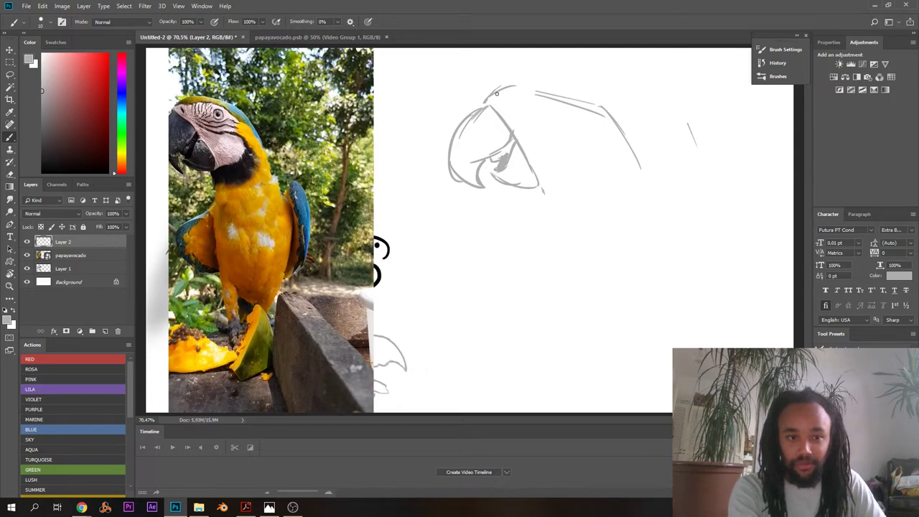
mouse_move(527, 102)
mouse_down()
mouse_move(515, 101)
mouse_move(581, 103)
mouse_up()
key(ctrl+z)
drag(515, 86, 600, 104)
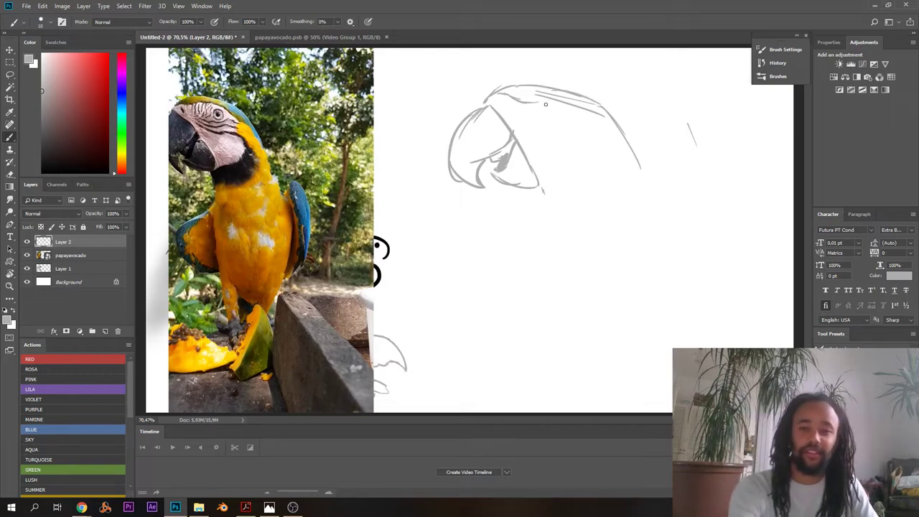
drag(535, 100, 557, 100)
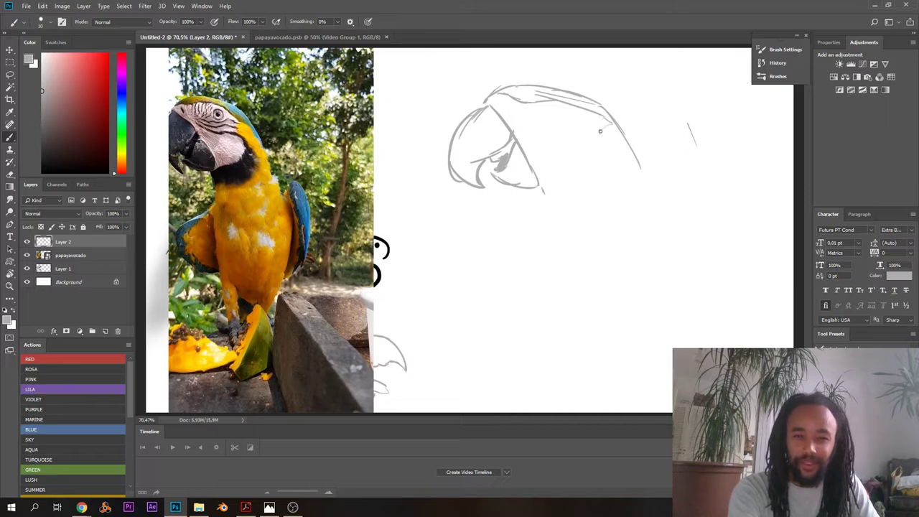
- Mark the rear edge of the face patch and sketch the macaw's nape and throat lines
drag(596, 139, 609, 170)
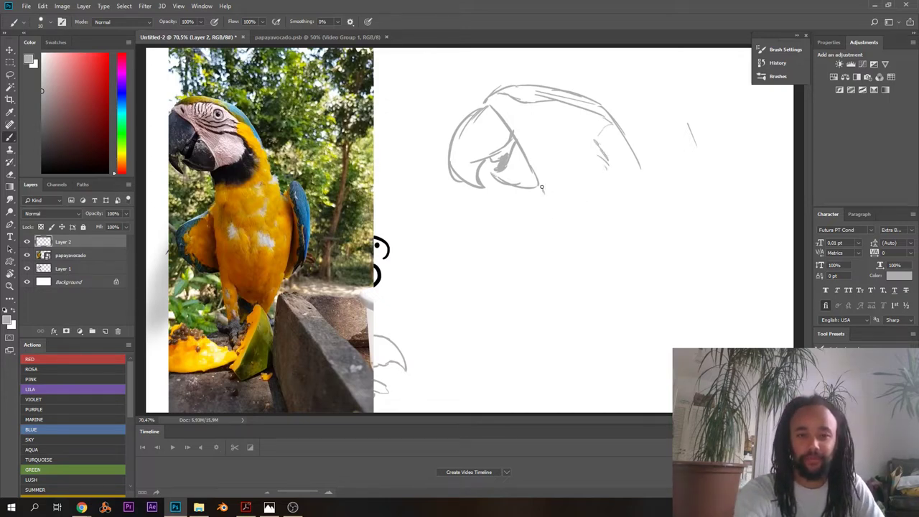
drag(543, 189, 552, 211)
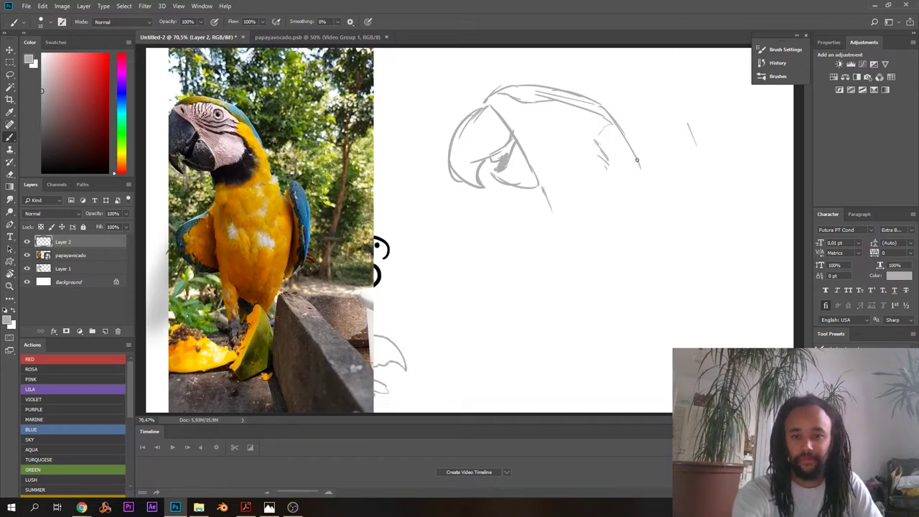
drag(638, 161, 659, 240)
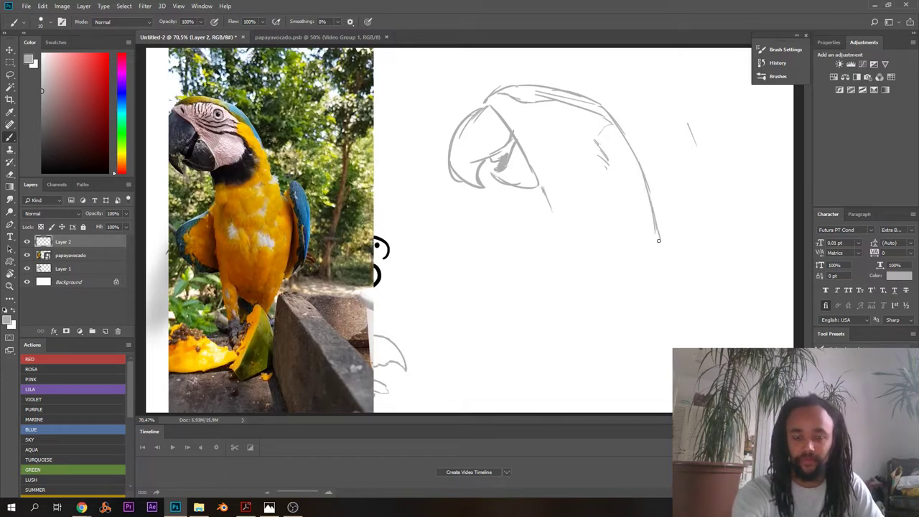
drag(543, 191, 548, 221)
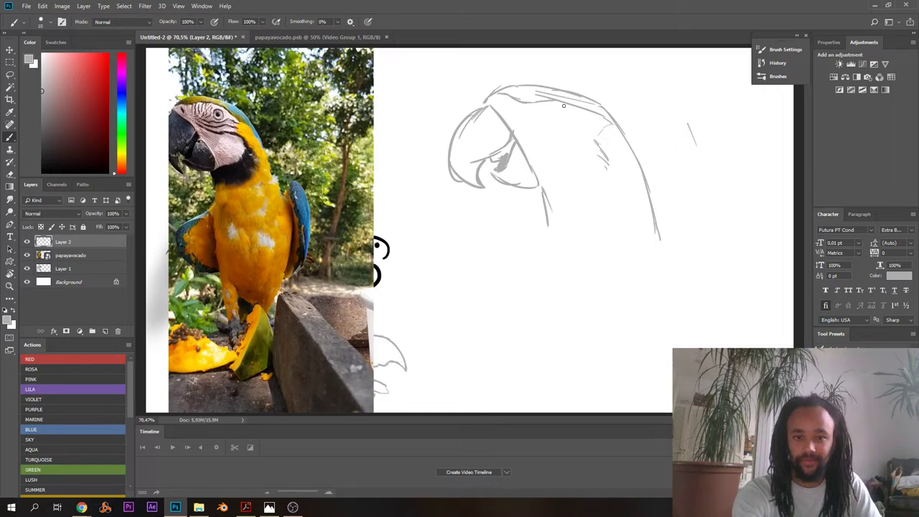
- Draw the macaw's round eye with its pupil, and add the wrinkle stripes and lower edge of the face patch
mouse_move(573, 122)
mouse_down()
mouse_move(564, 108)
mouse_move(576, 117)
mouse_up()
drag(566, 116, 569, 118)
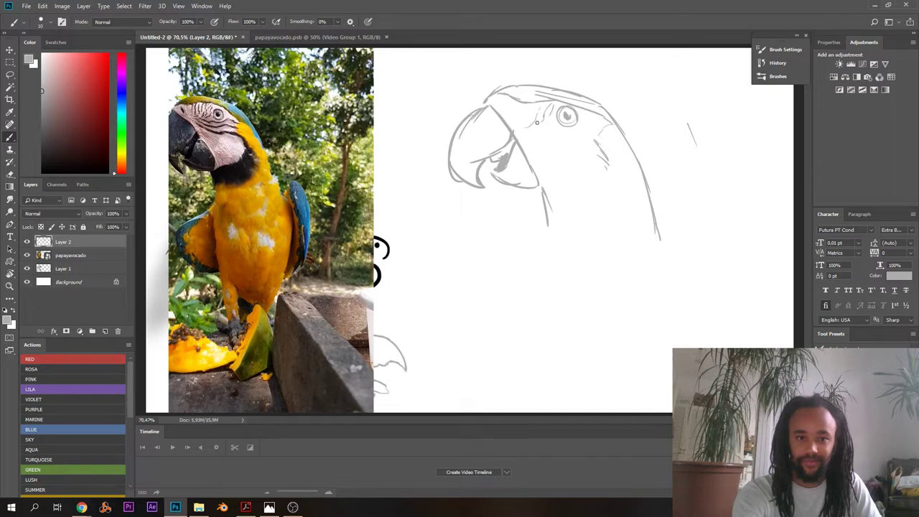
drag(534, 107, 531, 119)
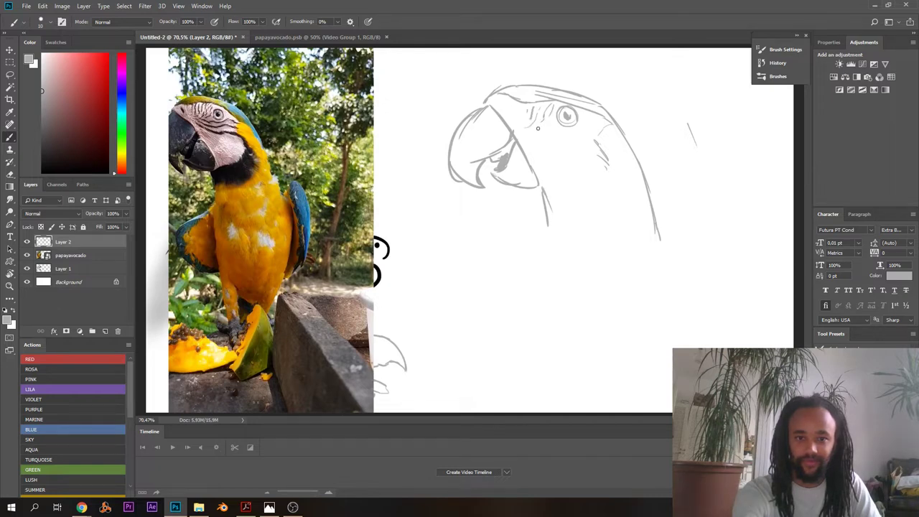
key(ctrl+z)
mouse_move(544, 130)
mouse_down()
mouse_move(599, 130)
mouse_move(555, 135)
mouse_move(592, 141)
mouse_move(541, 135)
mouse_move(558, 149)
mouse_move(601, 158)
mouse_up()
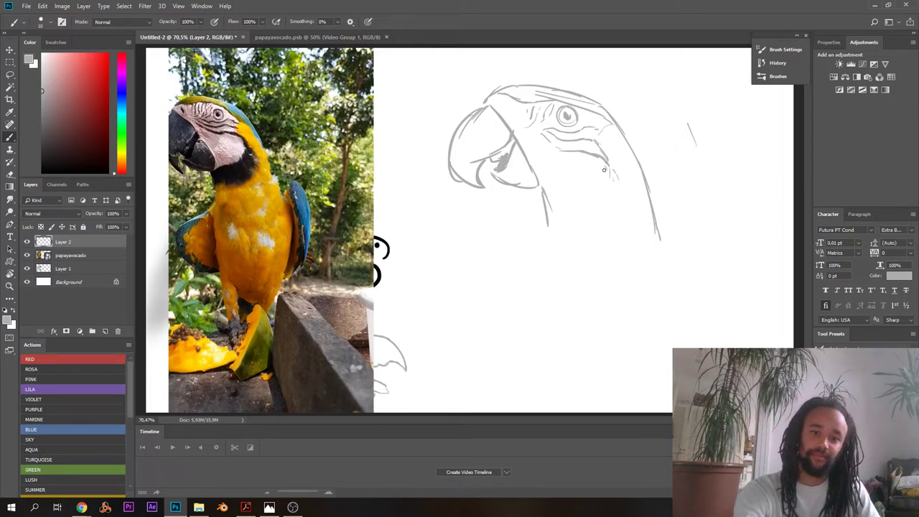
drag(585, 188, 565, 194)
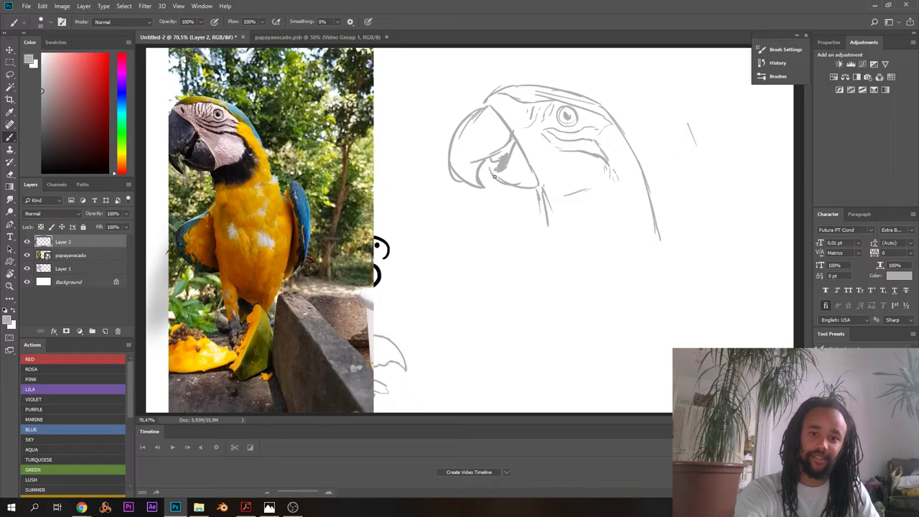
- Rework the upper beak outline so it meets the forehead, and redraw the line between beak and face
key(x)
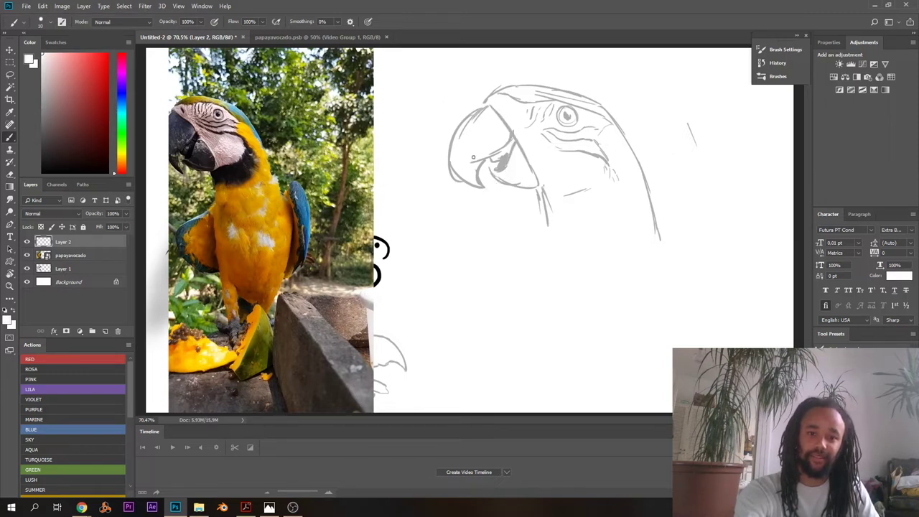
alt+click(482, 103)
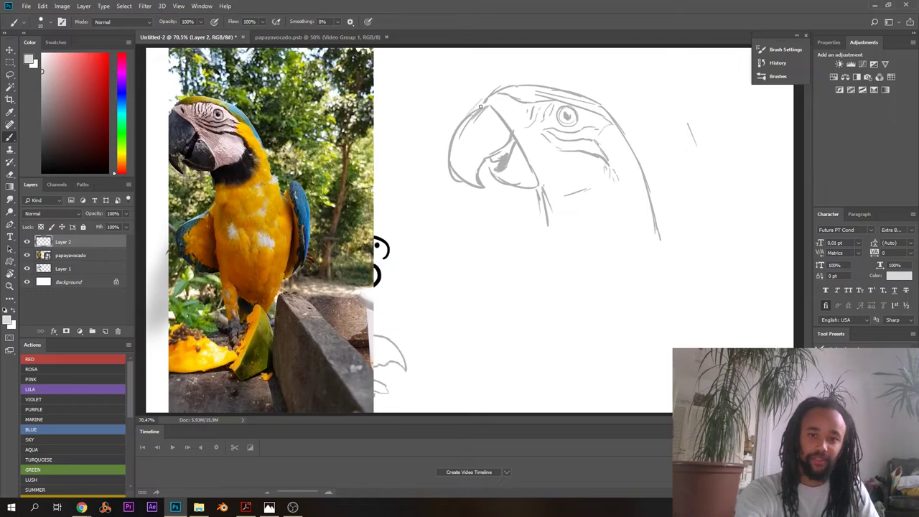
mouse_move(484, 100)
mouse_down()
mouse_move(454, 132)
mouse_move(456, 146)
mouse_up()
key(ctrl+alt+z)
key(ctrl+alt+z)
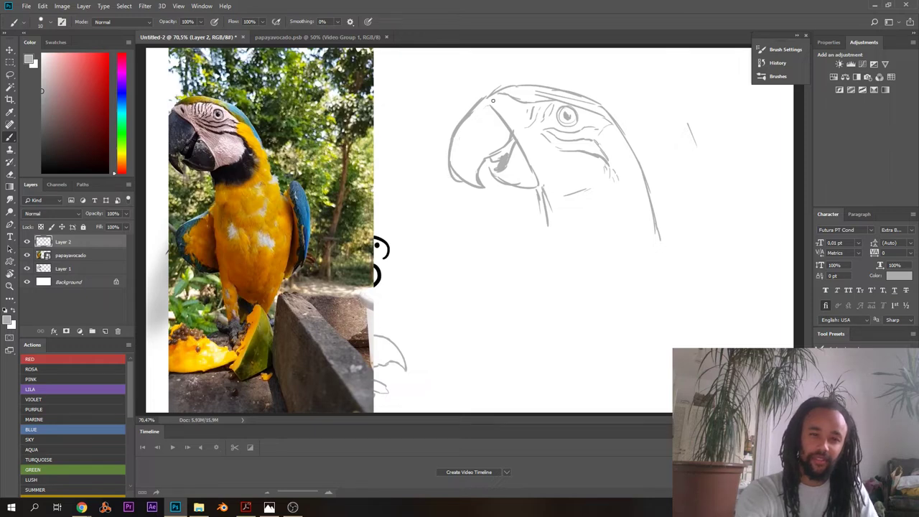
mouse_move(486, 98)
mouse_down()
mouse_move(522, 84)
mouse_move(513, 81)
mouse_move(503, 88)
mouse_move(543, 89)
mouse_move(500, 86)
mouse_move(553, 88)
mouse_move(497, 86)
mouse_move(555, 95)
mouse_move(491, 101)
mouse_move(513, 133)
mouse_up()
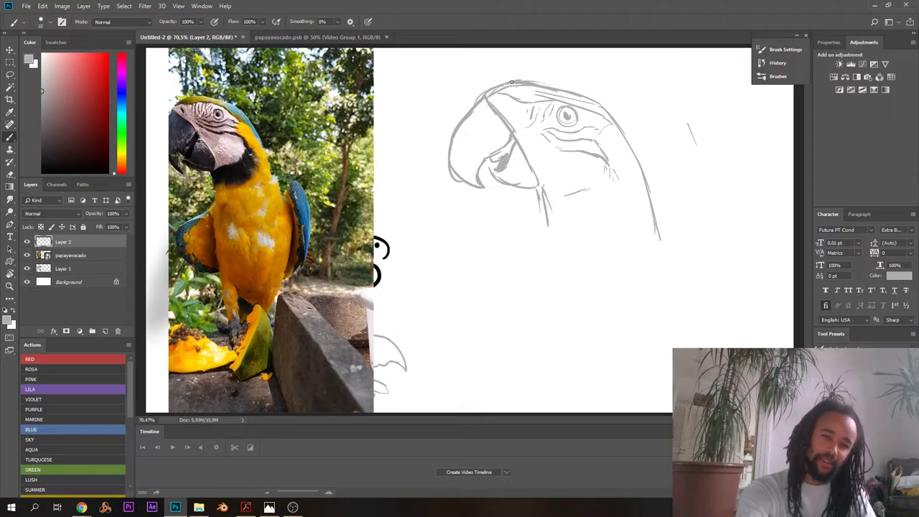
- Strengthen the forehead and crown contour and darken the brow line above the eye
drag(505, 84, 549, 88)
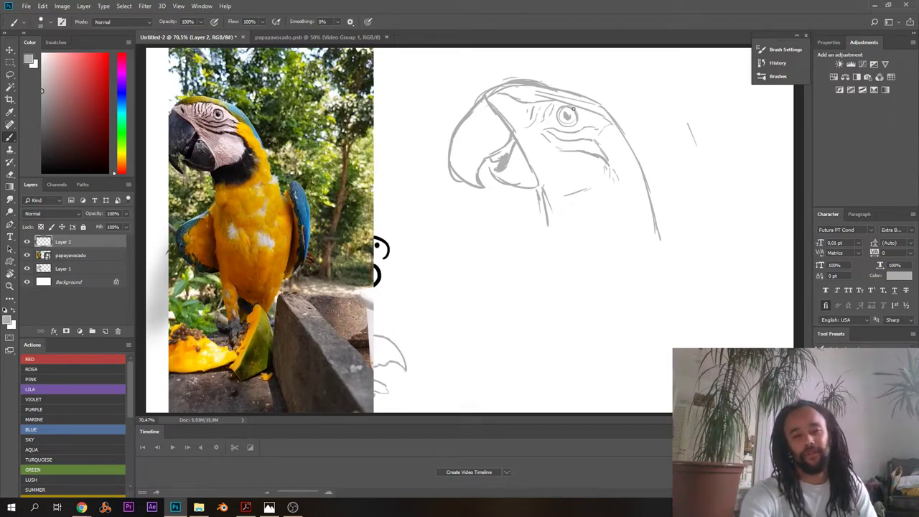
drag(544, 100, 571, 105)
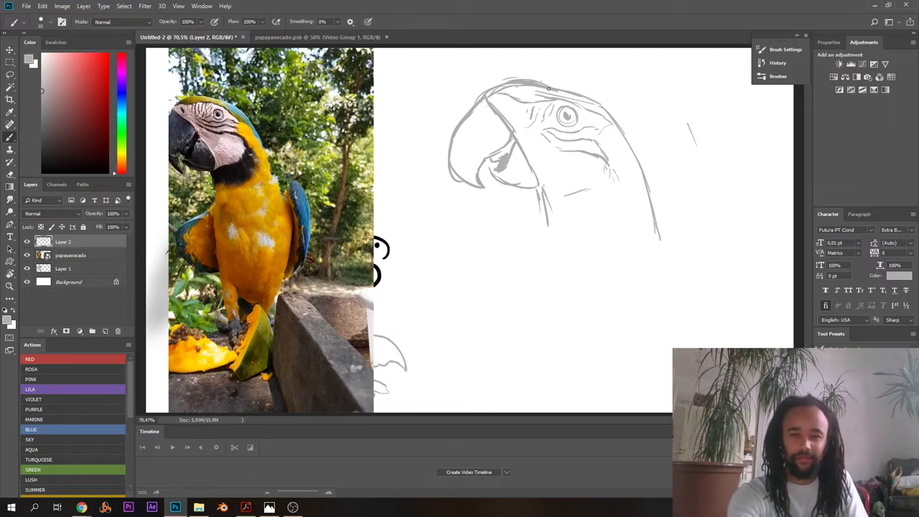
drag(561, 100, 594, 112)
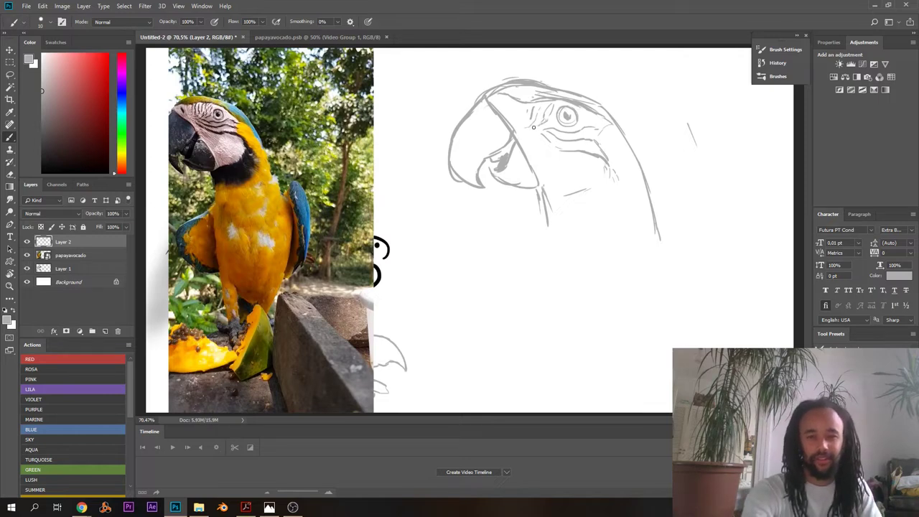
- Close the lower outline of the cheek patch and strengthen the throat line below the beak
mouse_move(607, 178)
mouse_down()
mouse_move(563, 192)
mouse_move(548, 213)
mouse_move(606, 184)
mouse_up()
drag(554, 127, 570, 192)
scroll(569, 192, down, 2)
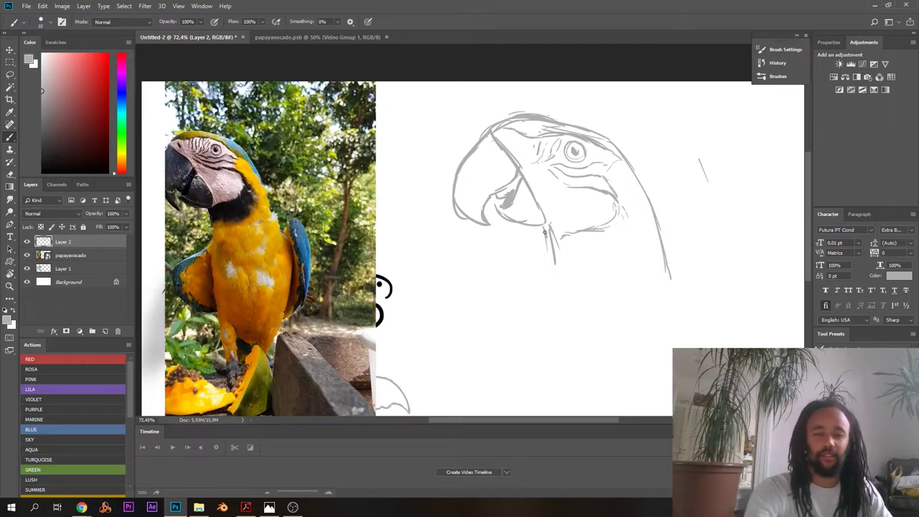
mouse_move(548, 232)
mouse_down()
mouse_move(556, 284)
mouse_move(533, 234)
mouse_up()
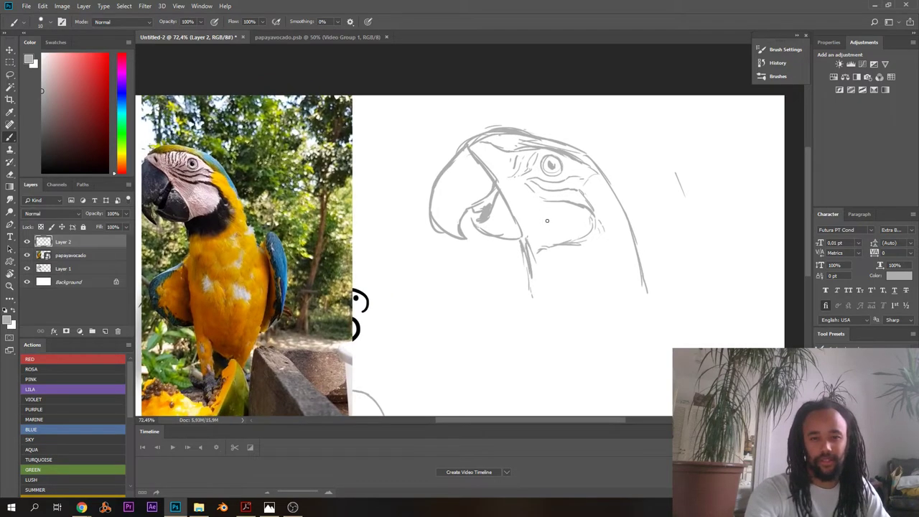
- Extend the dark grey shading inside the mouth up to the corner where the beak meets the face
scroll(553, 171, up, 2)
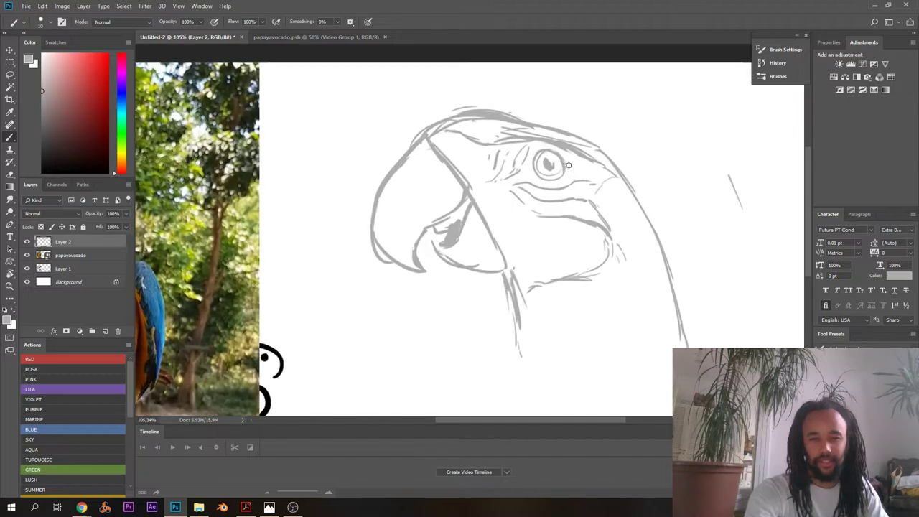
scroll(548, 165, down, 2)
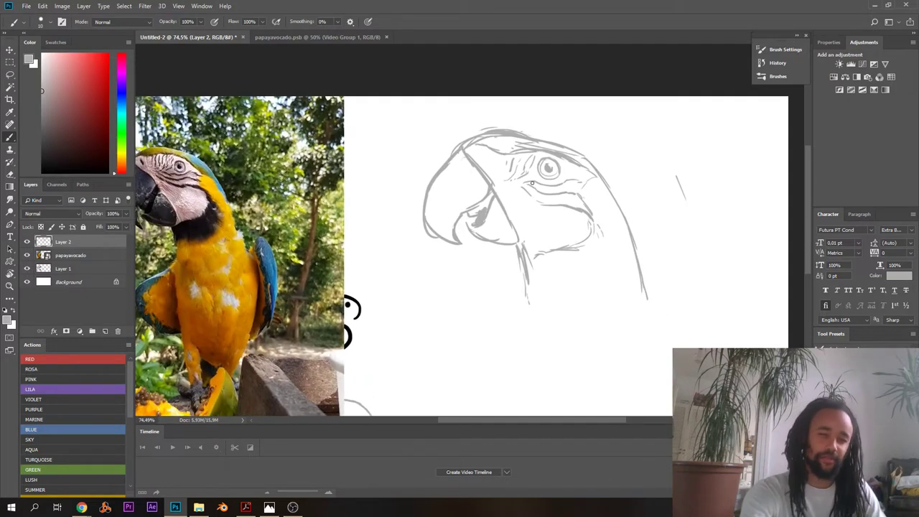
drag(462, 163, 493, 154)
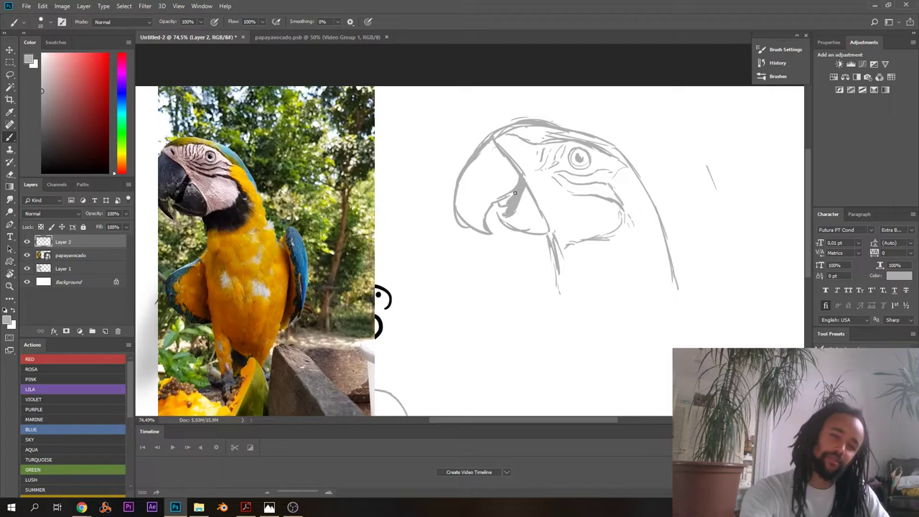
mouse_move(497, 200)
mouse_down()
mouse_move(515, 193)
mouse_move(455, 197)
mouse_move(482, 190)
mouse_up()
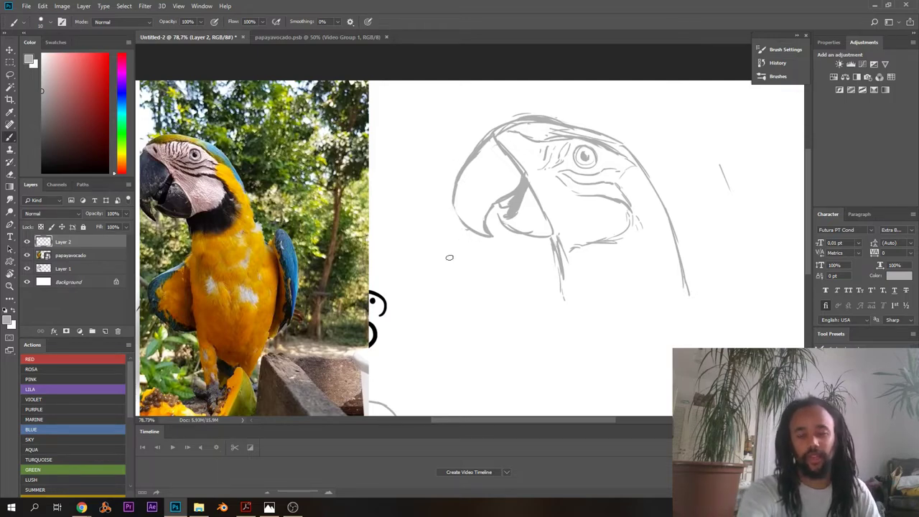
- Refine the front curve of the upper beak and add a small nostril mark beside its base
drag(457, 199, 463, 218)
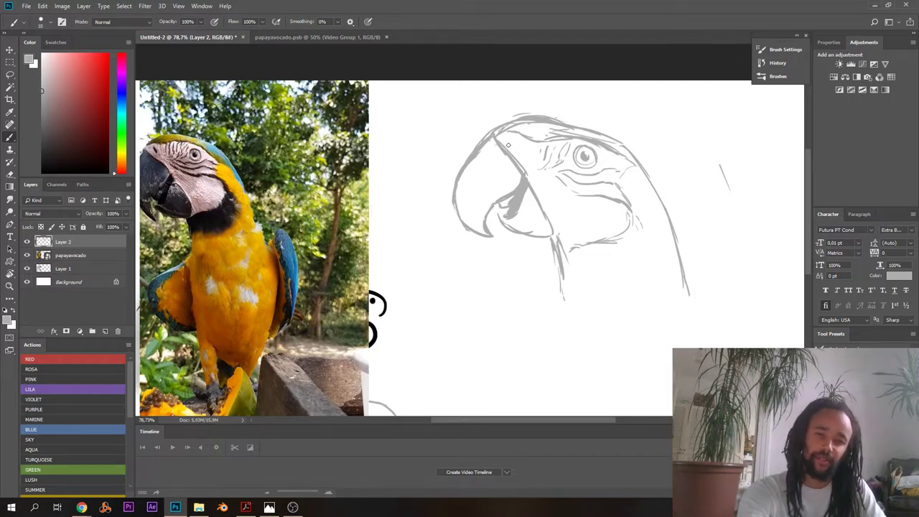
scroll(524, 198, down, 2)
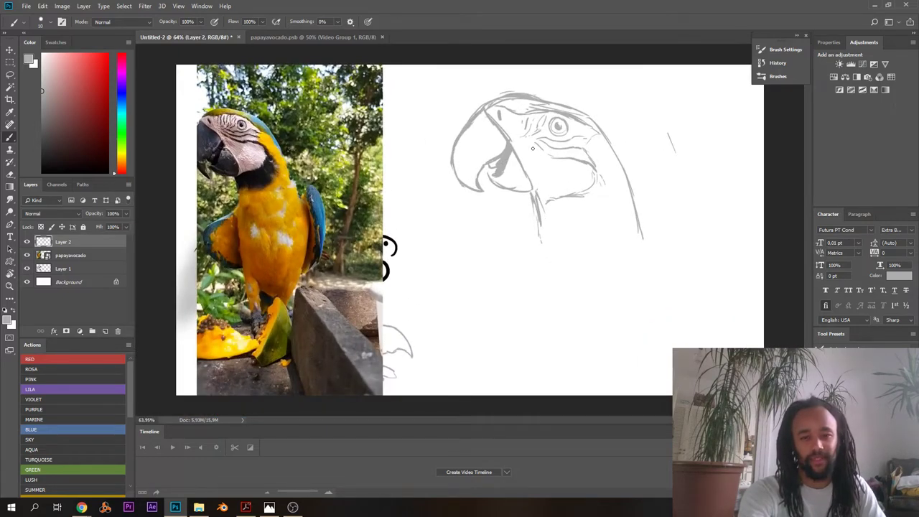
scroll(514, 140, up, 2)
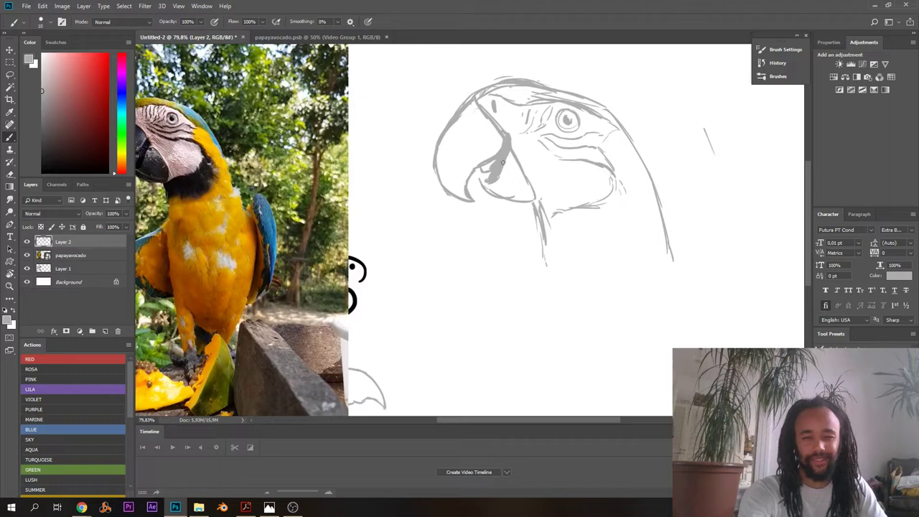
scroll(500, 177, down, 3)
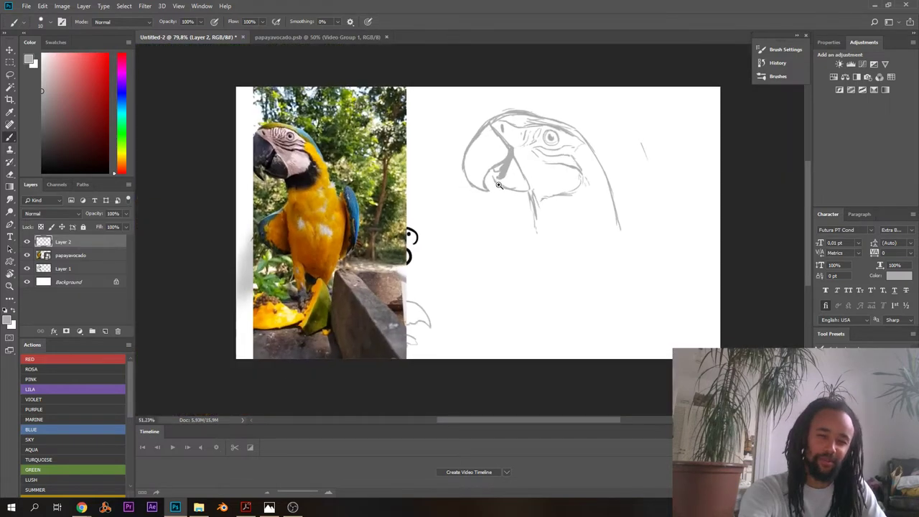
- Extend the neck lines downward and sketch the outline of the macaw's breast and rounded belly
scroll(530, 195, up, 1)
drag(639, 238, 659, 304)
drag(539, 227, 532, 321)
drag(537, 245, 544, 333)
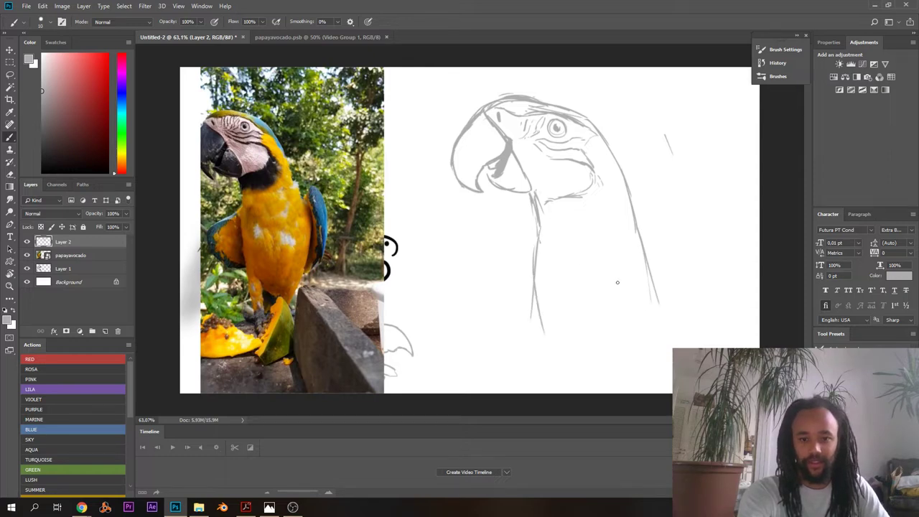
mouse_move(642, 269)
mouse_down()
mouse_move(636, 347)
mouse_move(597, 383)
mouse_up()
drag(537, 276, 548, 374)
mouse_move(535, 310)
mouse_down()
mouse_move(571, 382)
mouse_move(551, 393)
mouse_move(541, 338)
mouse_up()
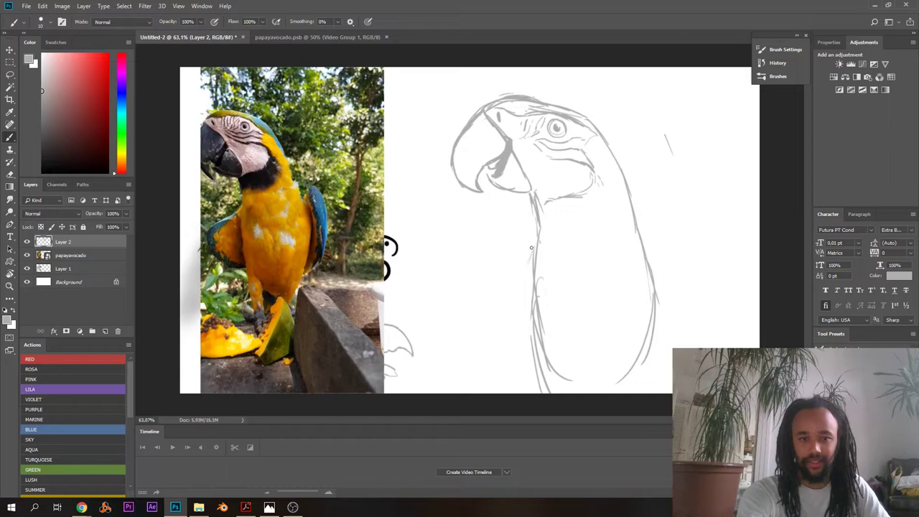
- Sketch the outline of the rounded wing on the beak side of the body
mouse_move(532, 248)
mouse_down()
mouse_move(486, 291)
mouse_move(479, 332)
mouse_up()
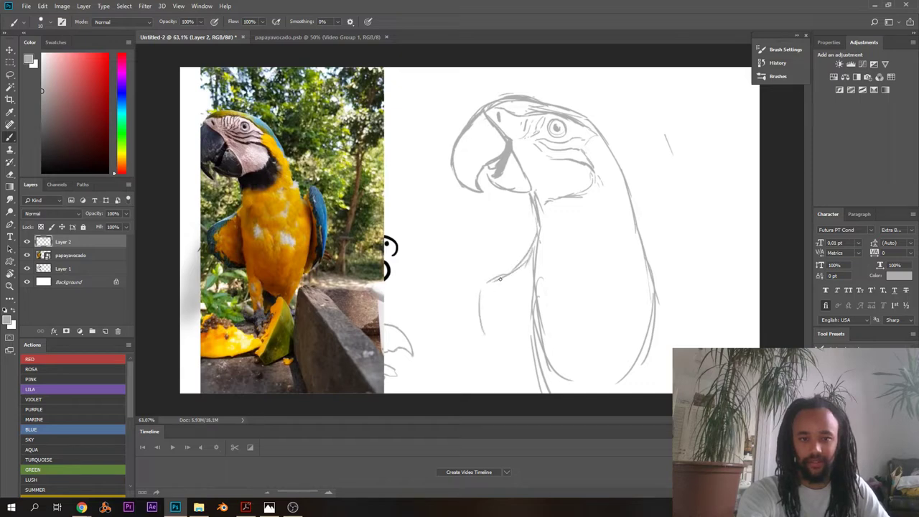
key(ctrl+z)
mouse_move(501, 276)
mouse_down()
mouse_move(470, 321)
mouse_move(461, 309)
mouse_move(516, 369)
mouse_up()
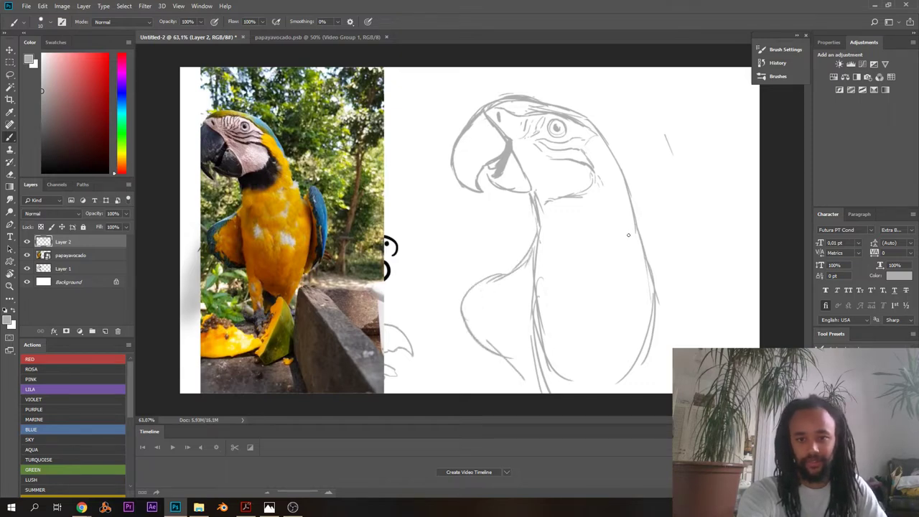
- Outline the narrow wing behind the macaw's back and add light feather lines to both wings
mouse_move(644, 253)
mouse_down()
mouse_move(662, 226)
mouse_move(679, 243)
mouse_move(668, 221)
mouse_move(676, 338)
mouse_up()
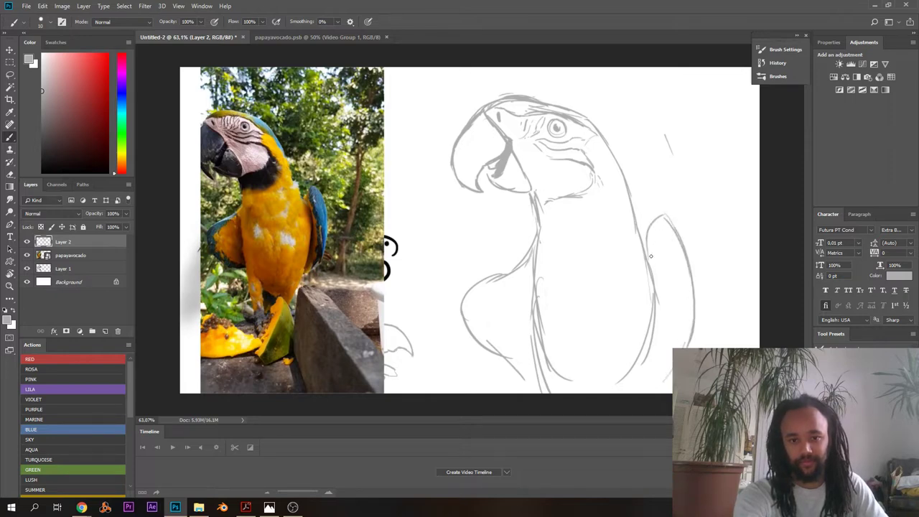
mouse_move(661, 216)
mouse_down()
mouse_move(674, 305)
mouse_move(663, 308)
mouse_move(665, 348)
mouse_move(649, 373)
mouse_up()
drag(504, 284, 486, 305)
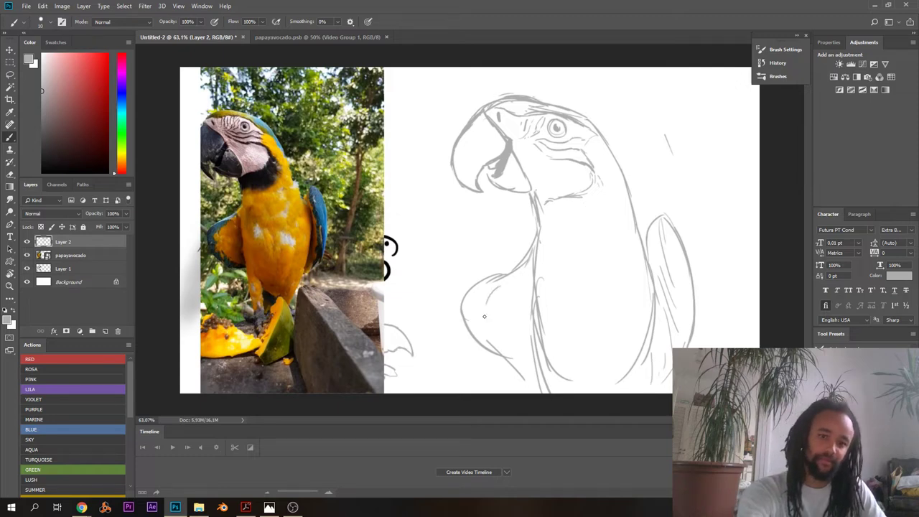
drag(645, 237, 648, 267)
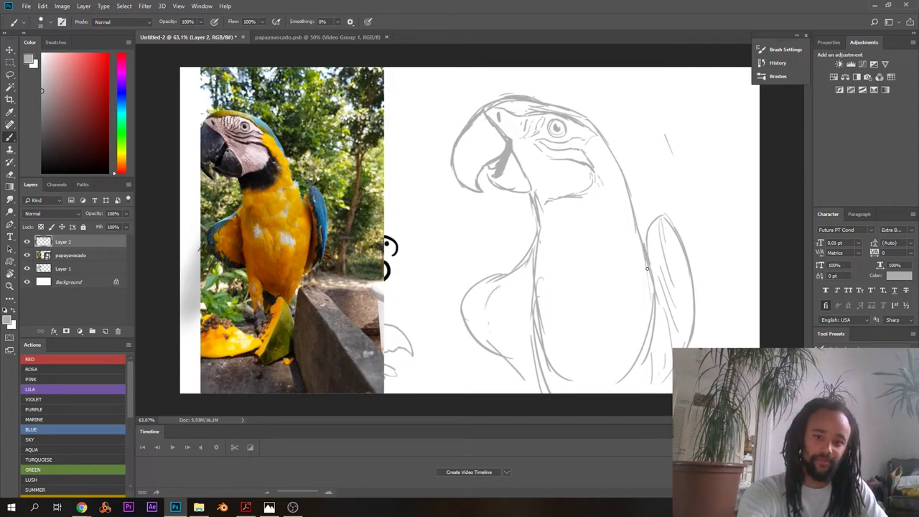
- Extend the belly outline on the back side and add short feather strokes at the lower ends of the belly and front wing
drag(649, 334, 629, 392)
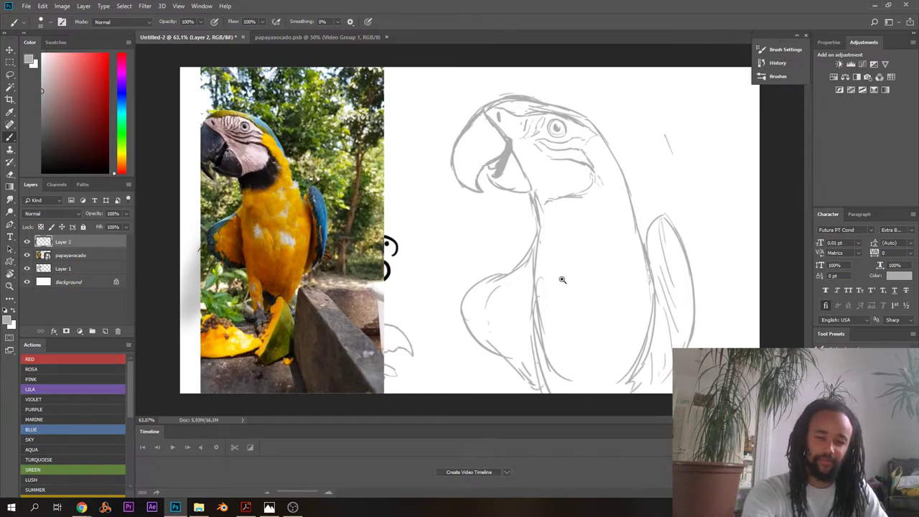
scroll(556, 280, down, 1)
scroll(503, 162, up, 2)
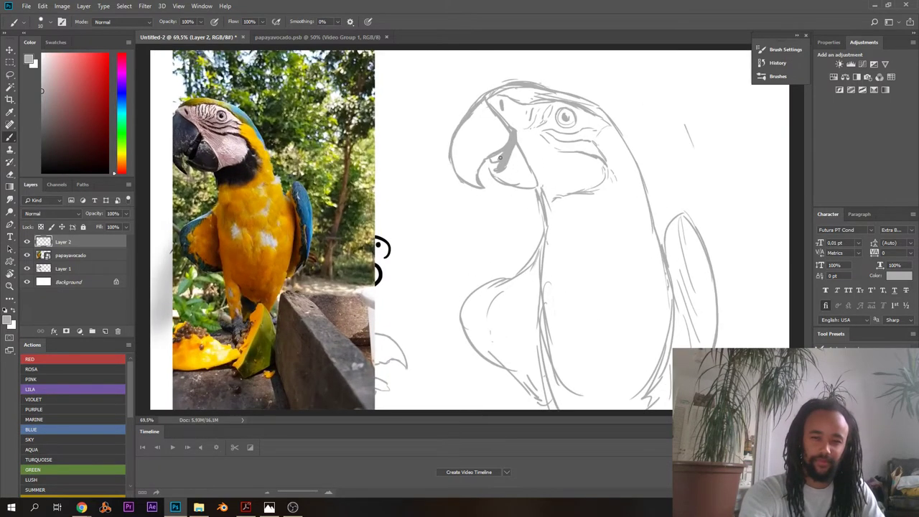
scroll(463, 150, up, 2)
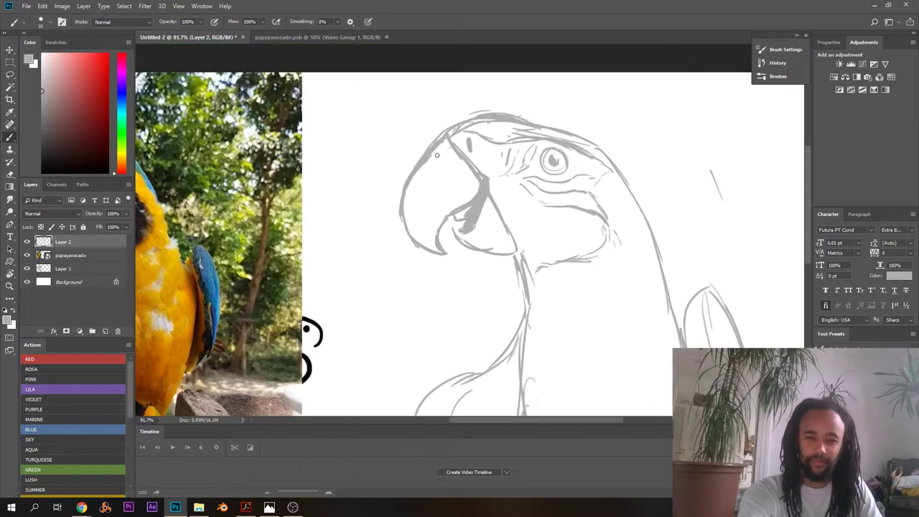
drag(448, 142, 460, 143)
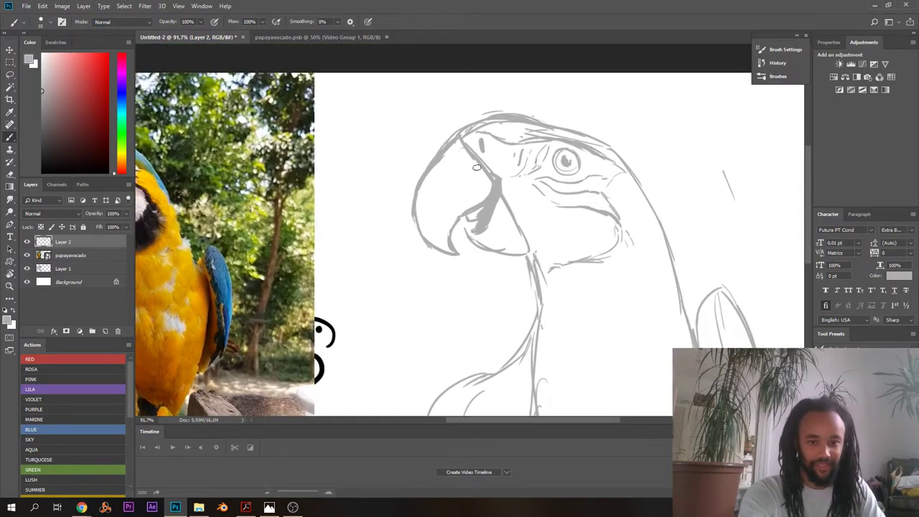
key(f)
key(f)
key(f)
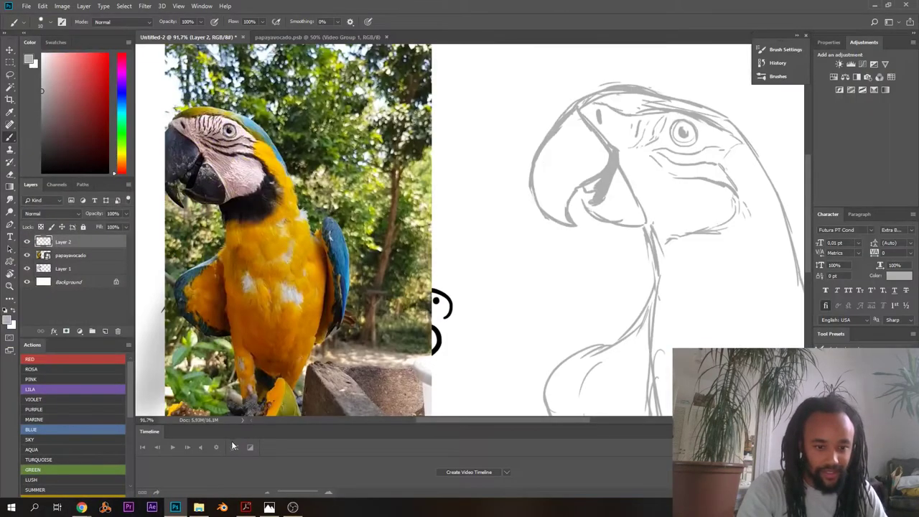
- Switch to the pop-out YouTube live chat, enlarge its window to read the latest messages, and return to the drawing
mouse_move(82, 509)
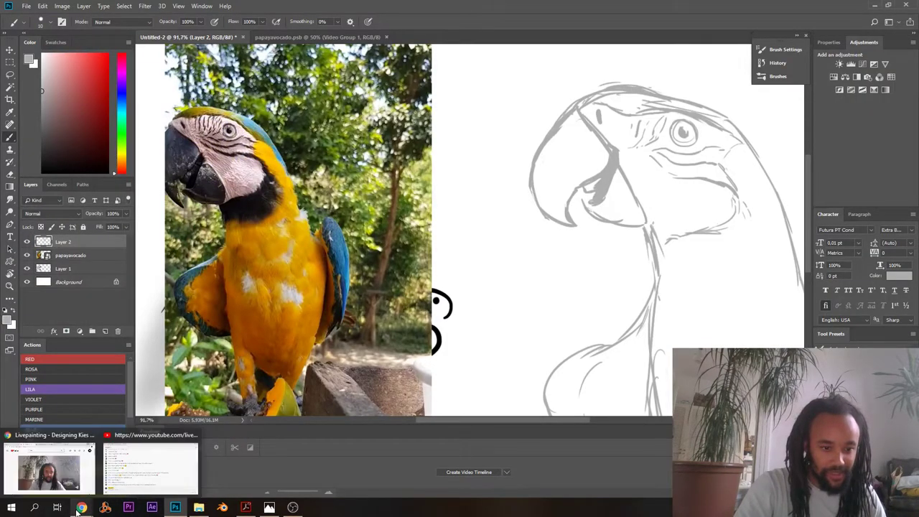
click(127, 485)
drag(459, 5, 429, 52)
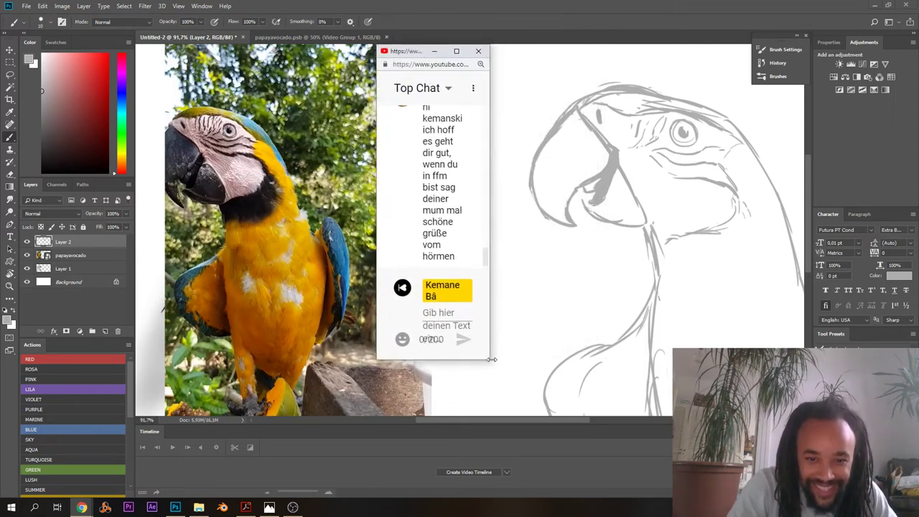
drag(487, 355, 735, 323)
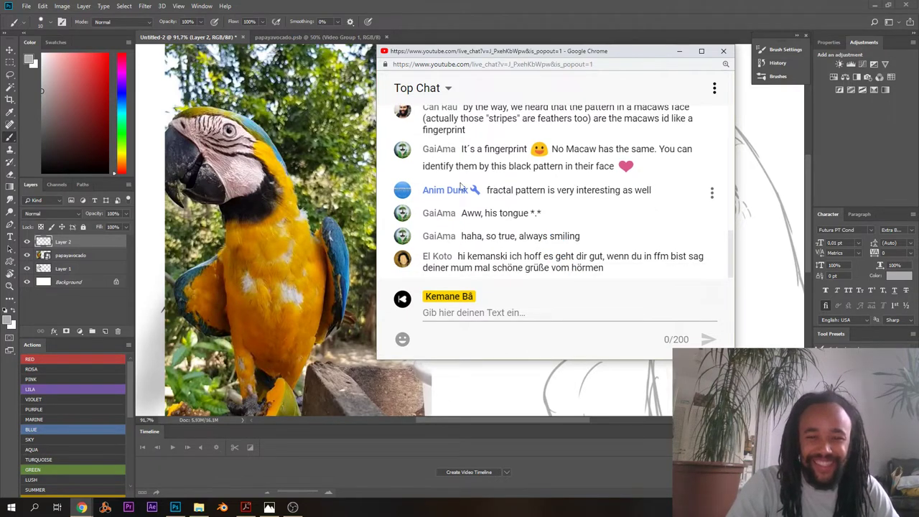
click(479, 15)
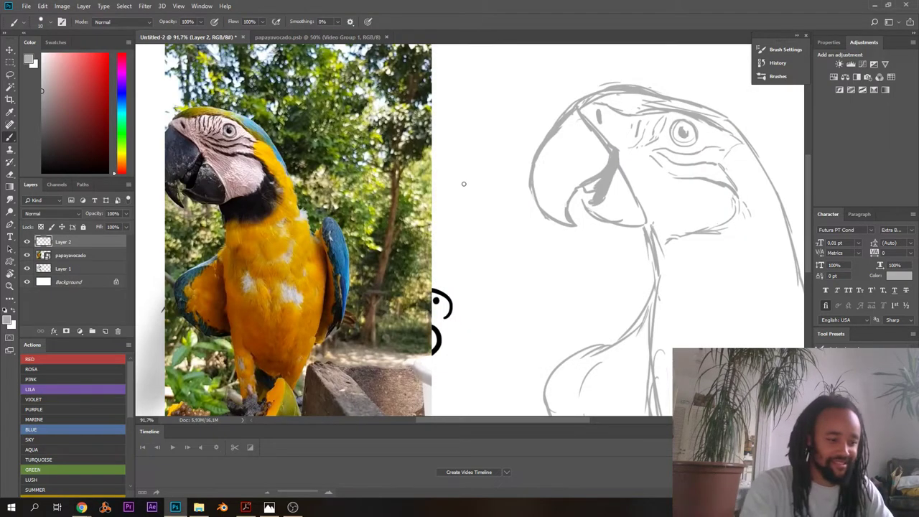
- Change the canvas to full screen mode with the menu bar and reset the foreground colour to black
drag(521, 155, 472, 197)
key(f)
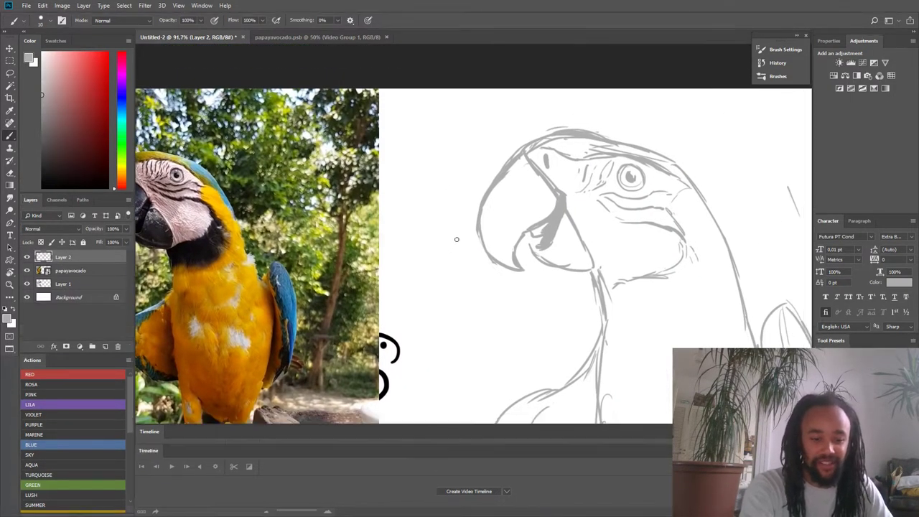
drag(573, 177, 516, 187)
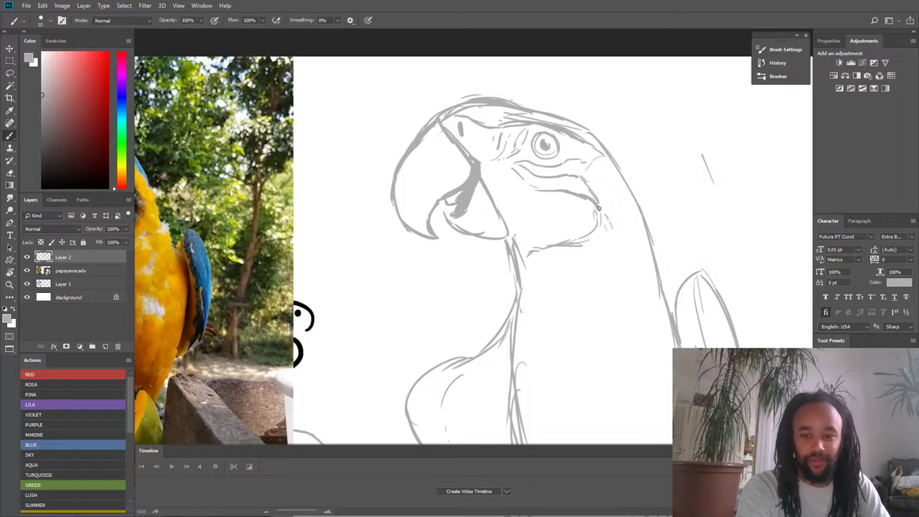
drag(599, 208, 548, 175)
key(d)
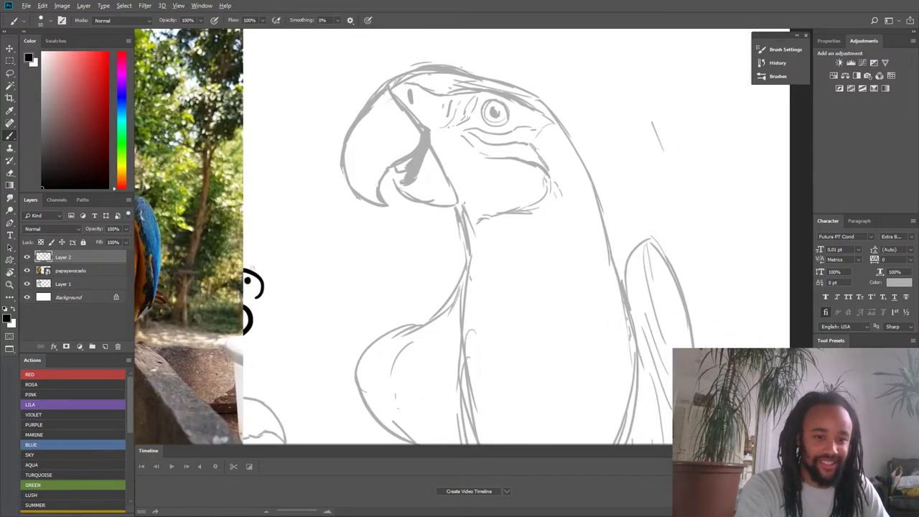
- Choose the soft round brush with 0% hardness and undo the trial stroke on the macaw's face
right_click(356, 181)
click(477, 268)
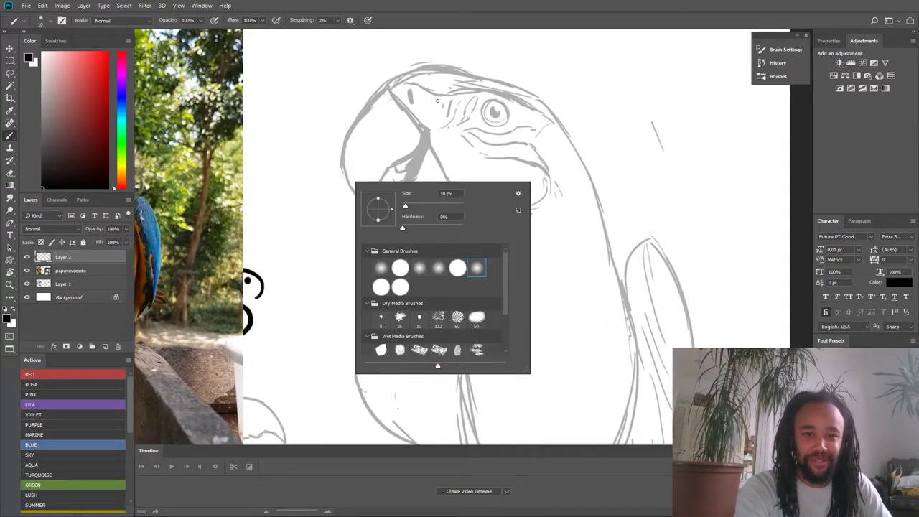
drag(470, 98, 451, 125)
key(ctrl+z)
- Select the interior of the macaw's upper beak with the Magic Wand
key(w)
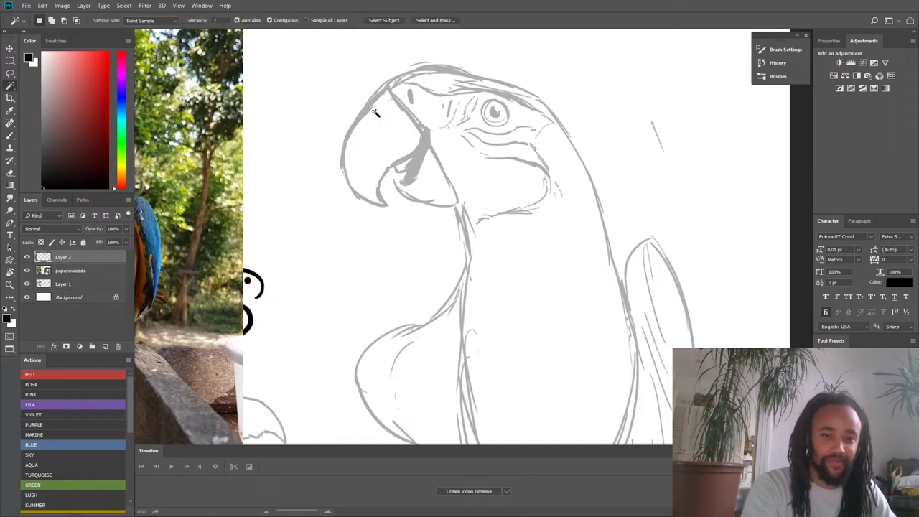
click(384, 174)
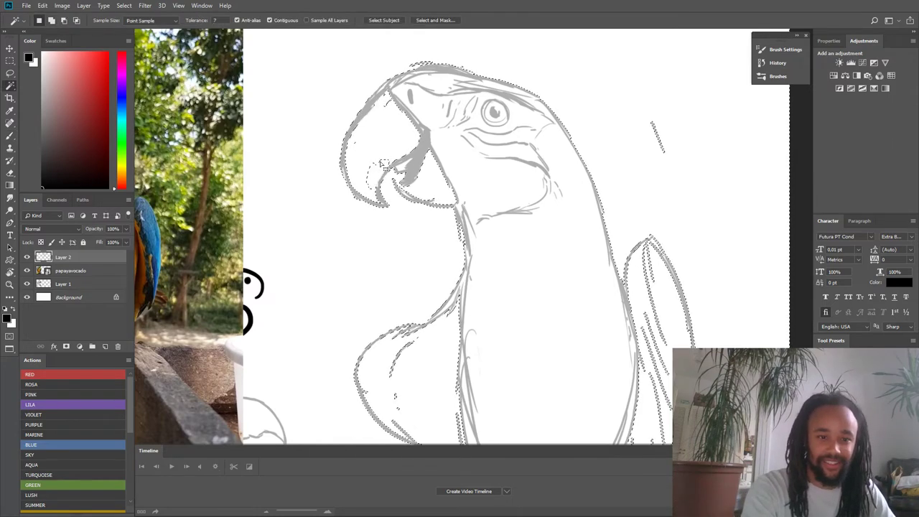
click(363, 113)
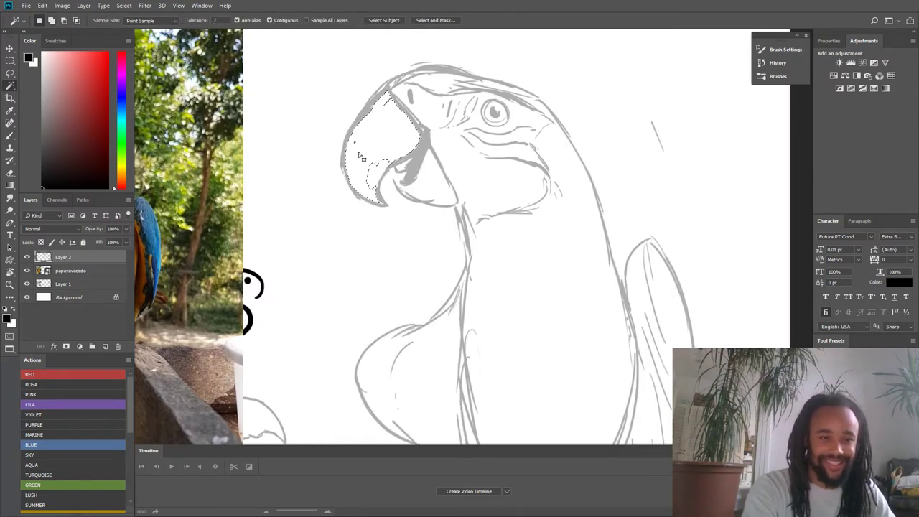
key(ctrl+d)
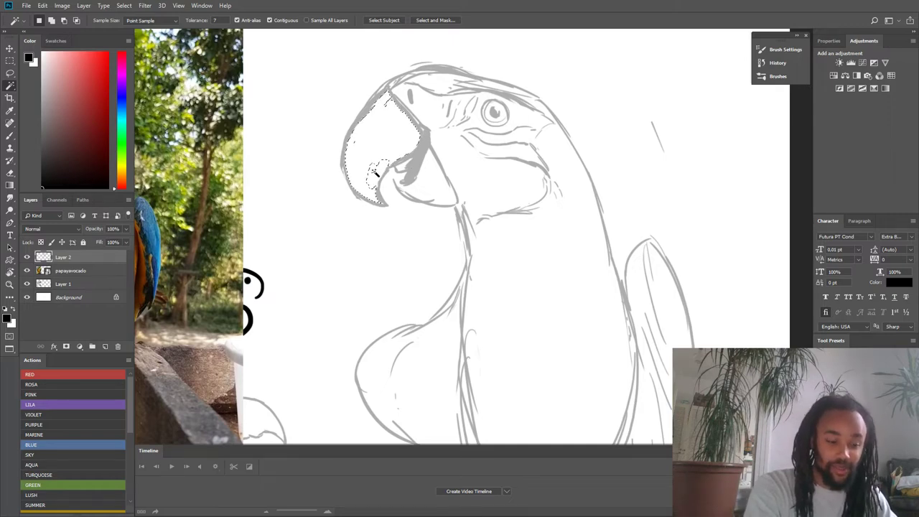
- Try to add the lower beak's interior to the Magic Wand selection
key(shift)
shift+click(425, 186)
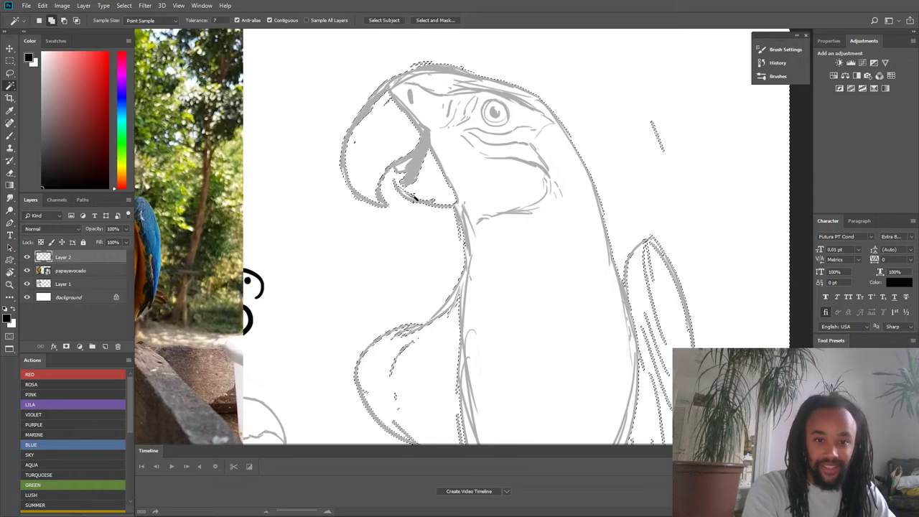
key(ctrl+z)
- Shade the selected upper beak in soft grey with black and a 161 px soft brush, and clear the selection
key(b)
right_click(394, 105)
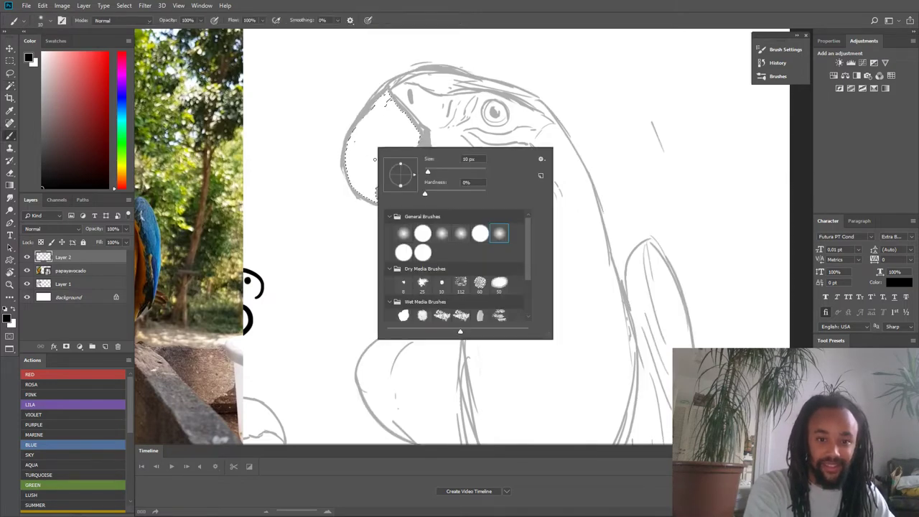
drag(451, 174, 464, 174)
mouse_move(396, 113)
mouse_down()
mouse_move(383, 128)
mouse_move(390, 222)
mouse_up()
drag(401, 177, 361, 198)
scroll(406, 172, up, 3)
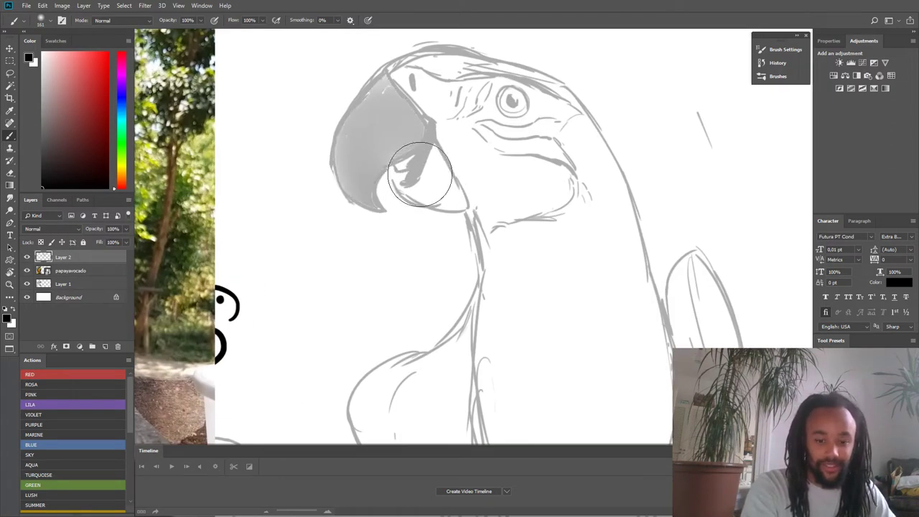
- Lasso the parrot's lower beak, shade it with the soft black brush, and clear the selection
key(ctrl+d)
key(l)
scroll(440, 175, down, 3)
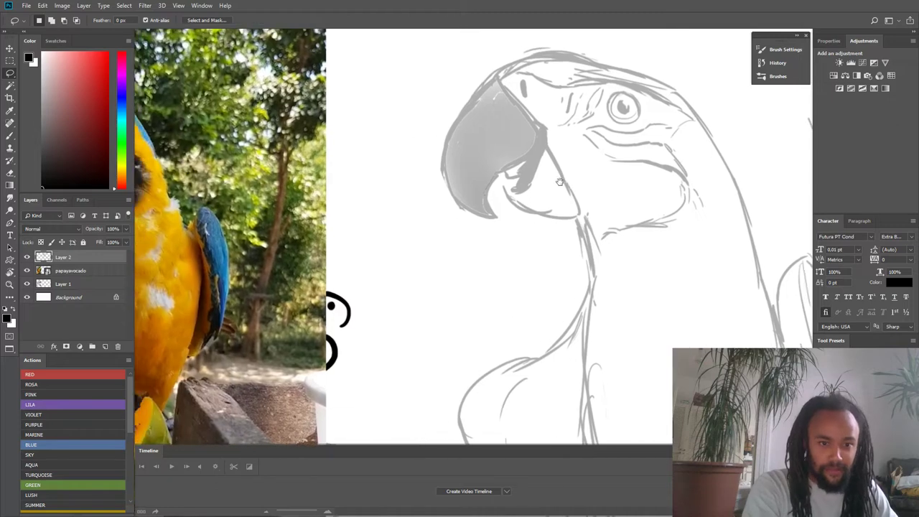
scroll(547, 201, up, 2)
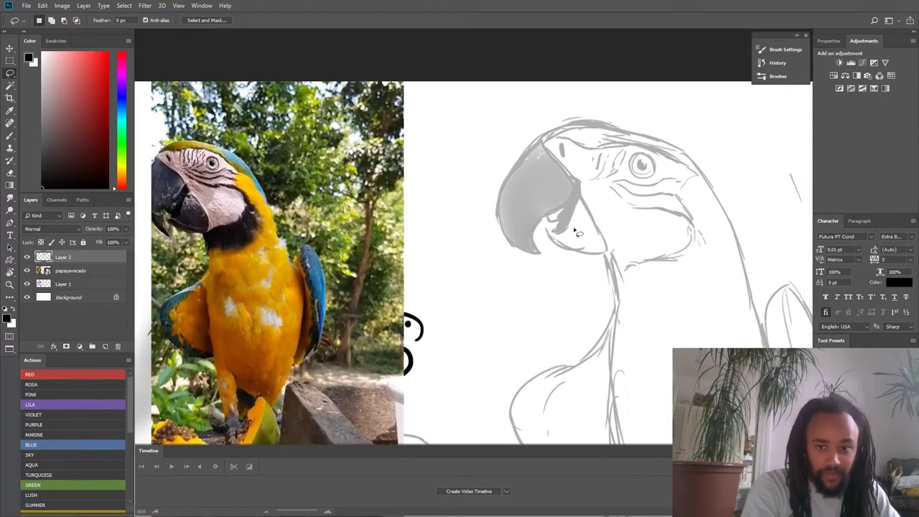
mouse_move(547, 232)
mouse_down()
mouse_move(576, 254)
mouse_move(609, 254)
mouse_move(608, 234)
mouse_move(582, 204)
mouse_move(550, 238)
mouse_move(567, 208)
mouse_move(551, 266)
mouse_move(549, 241)
mouse_move(625, 263)
mouse_up()
key(b)
key(ctrl+d)
mouse_move(560, 208)
mouse_down()
mouse_move(527, 223)
mouse_move(548, 224)
mouse_move(538, 241)
mouse_move(518, 235)
mouse_up()
key(ctrl+d)
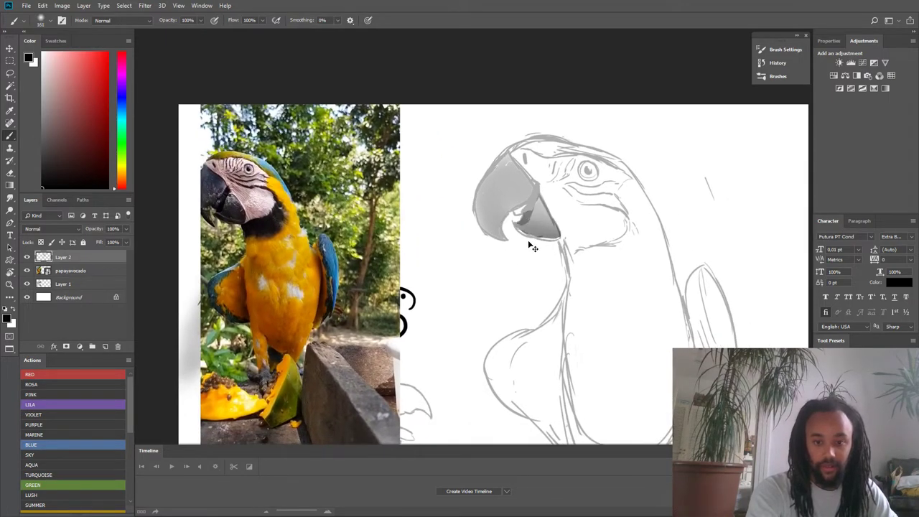
- Lasso the neck area below the cheek and subtract the part lying outside the throat line
key(l)
mouse_move(563, 243)
mouse_down()
mouse_move(617, 244)
mouse_move(628, 221)
mouse_move(620, 201)
mouse_move(675, 245)
mouse_move(656, 324)
mouse_move(545, 318)
mouse_move(546, 272)
mouse_up()
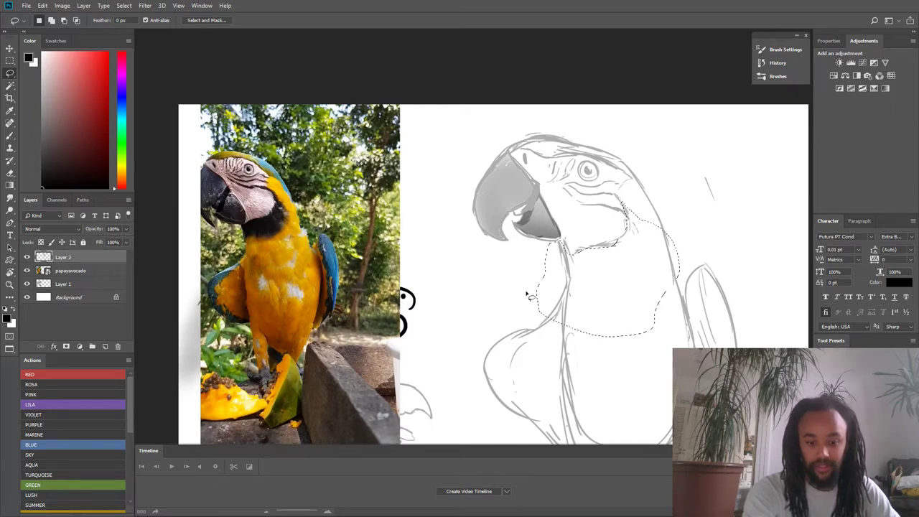
key(b)
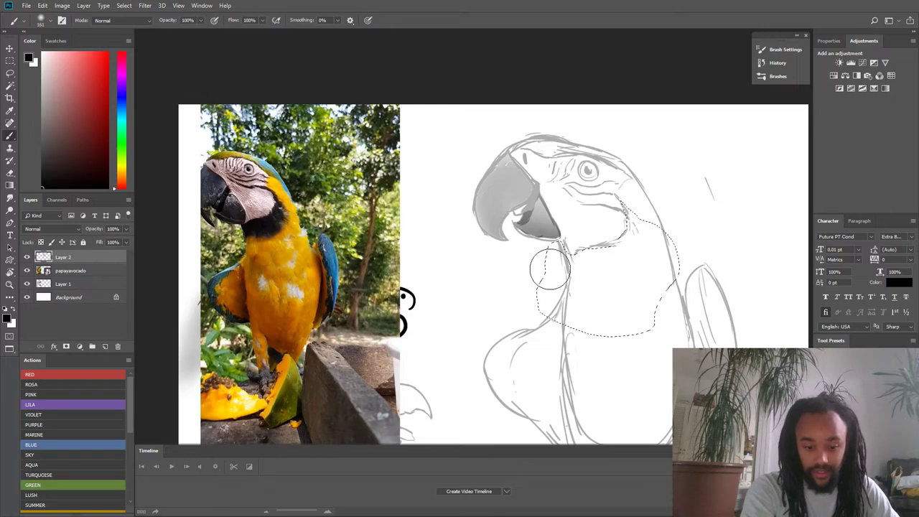
key(l)
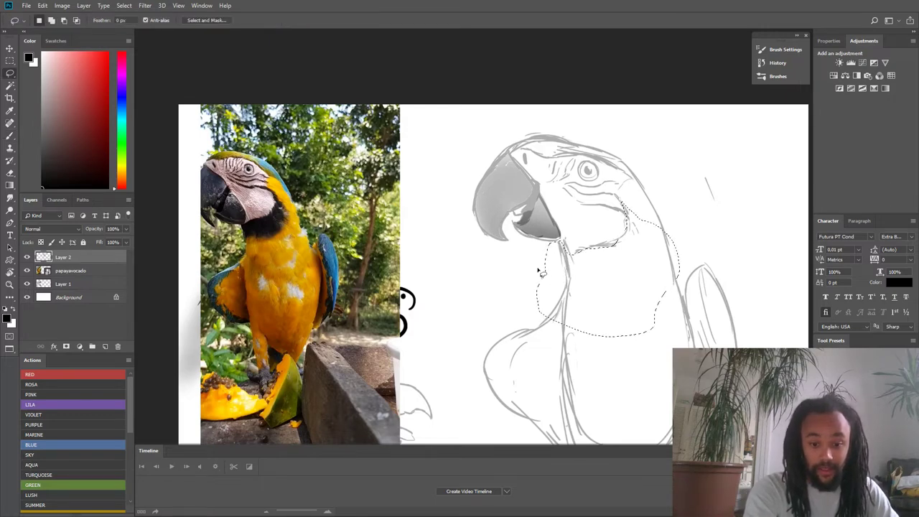
key(alt)
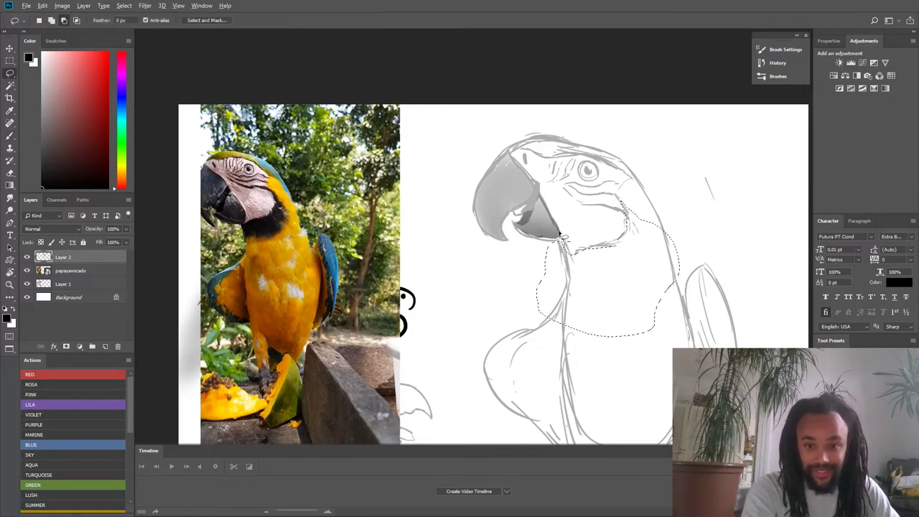
mouse_move(567, 291)
mouse_down()
mouse_move(558, 312)
mouse_move(522, 308)
mouse_move(524, 259)
mouse_up()
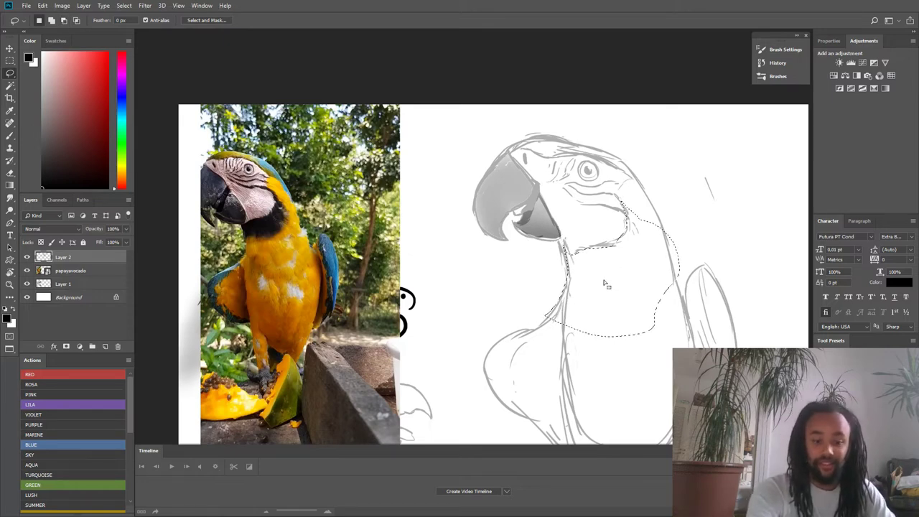
- Brush soft dark shading beneath the cheek inside the neck selection, and clear the selection
key(b)
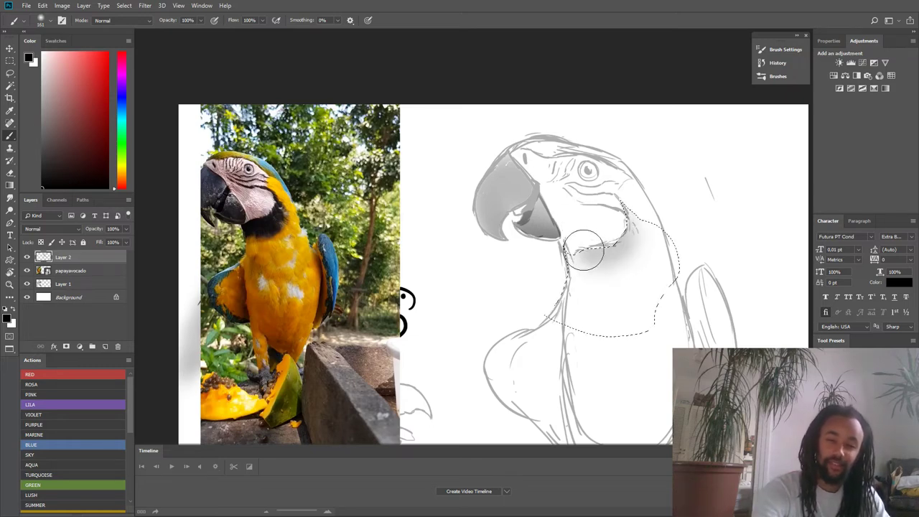
drag(605, 256, 568, 269)
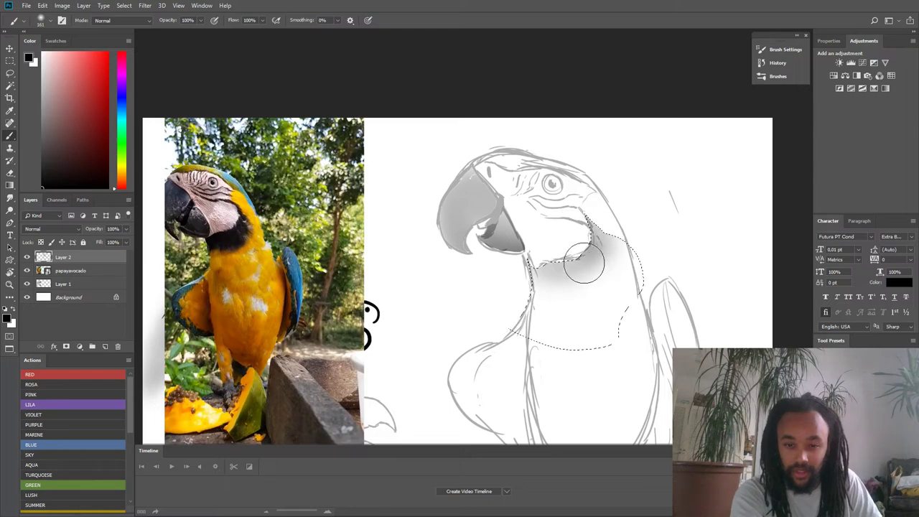
mouse_move(593, 250)
mouse_down()
mouse_move(591, 273)
mouse_move(568, 288)
mouse_move(543, 288)
mouse_up()
mouse_move(503, 267)
mouse_down()
mouse_move(480, 282)
mouse_move(492, 291)
mouse_move(513, 280)
mouse_up()
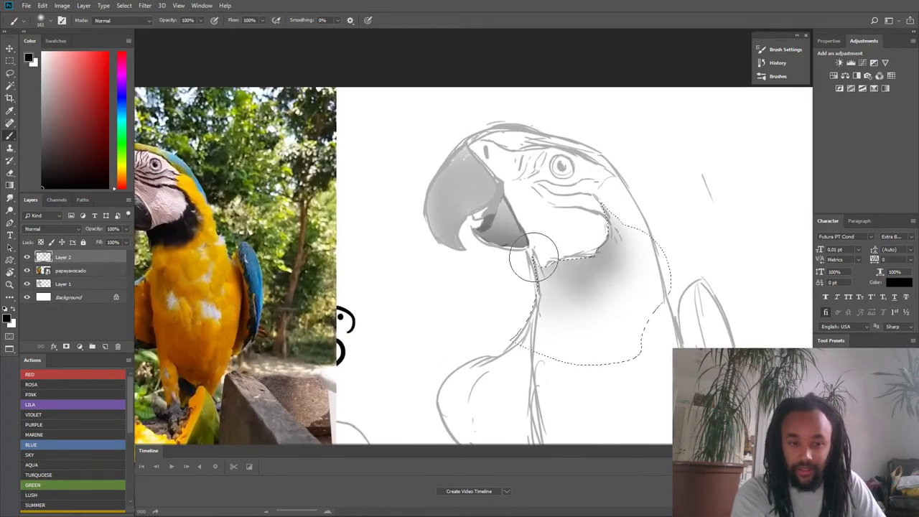
mouse_move(539, 233)
mouse_down()
mouse_move(556, 201)
mouse_move(541, 179)
mouse_move(596, 194)
mouse_up()
key(ctrl+d)
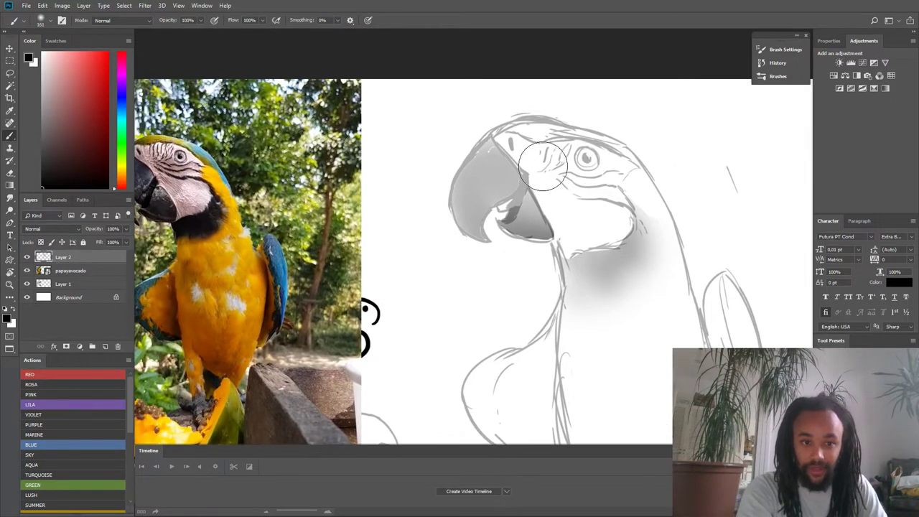
- Set the brush to 10 px and darken the wrinkle lines around the parrot's eye and cheek
right_click(598, 191)
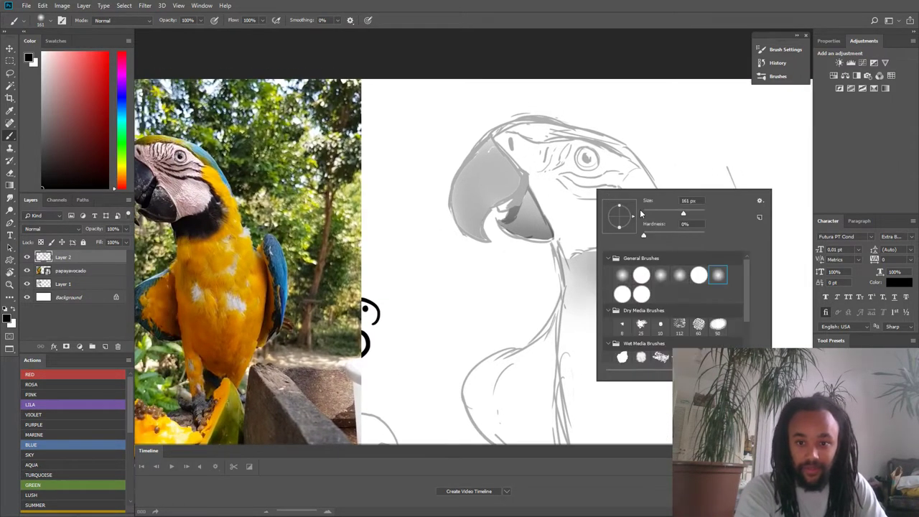
click(588, 200)
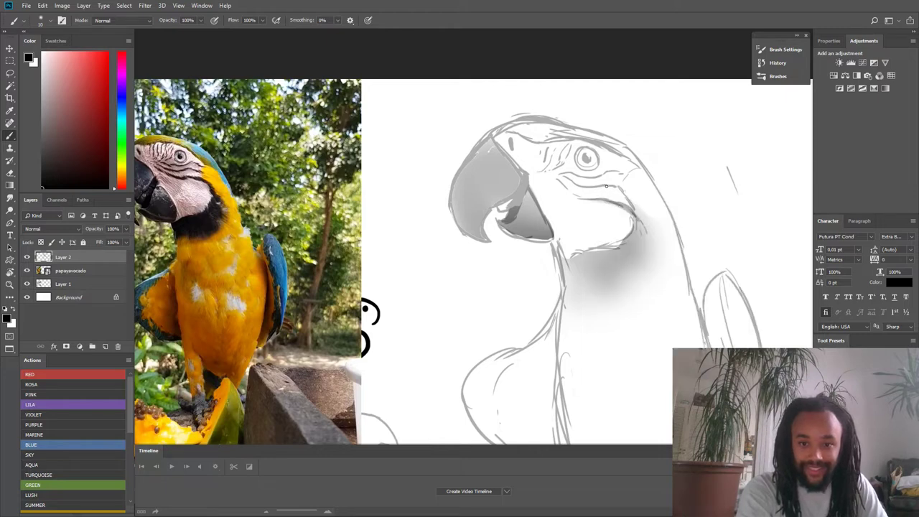
drag(607, 186, 635, 208)
drag(595, 168, 587, 174)
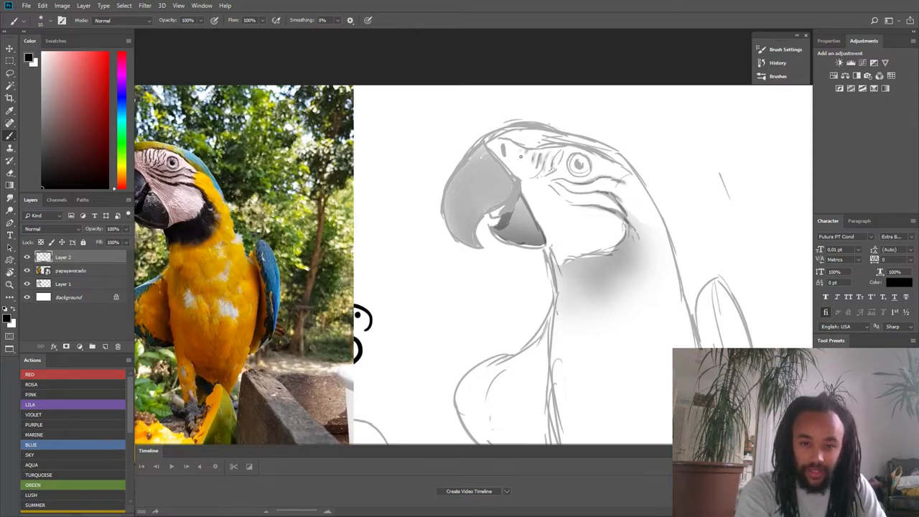
- Enlarge the soft brush and add gradual shading to the upper beak and the adjoining face
alt+click(524, 163)
drag(538, 188, 614, 171)
ctrl+click(530, 168)
right_click(538, 155)
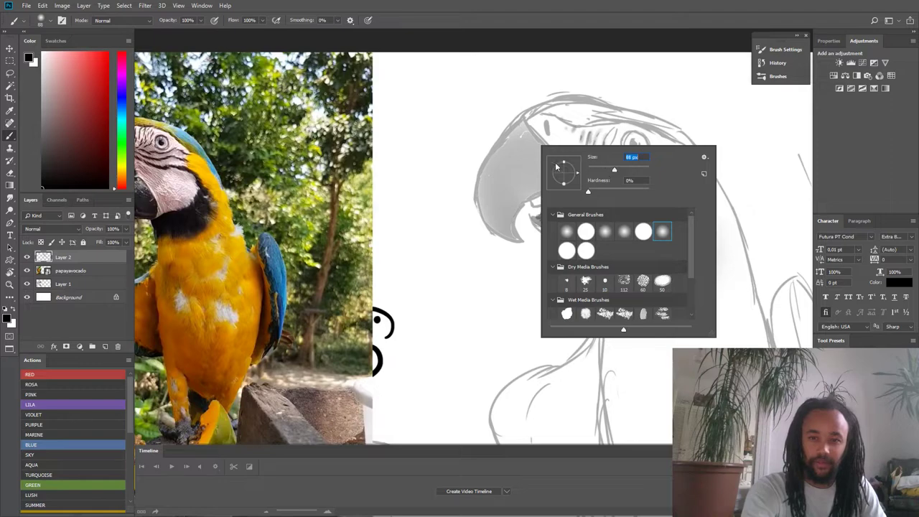
mouse_move(527, 156)
mouse_down()
mouse_move(516, 178)
mouse_move(528, 149)
mouse_move(542, 144)
mouse_move(505, 195)
mouse_move(541, 150)
mouse_move(558, 180)
mouse_move(538, 176)
mouse_move(508, 191)
mouse_move(564, 194)
mouse_up()
- Darken the inside of the mouth with the soft brush at 21 px, and the gap between the beak halves at 14 px
right_click(576, 181)
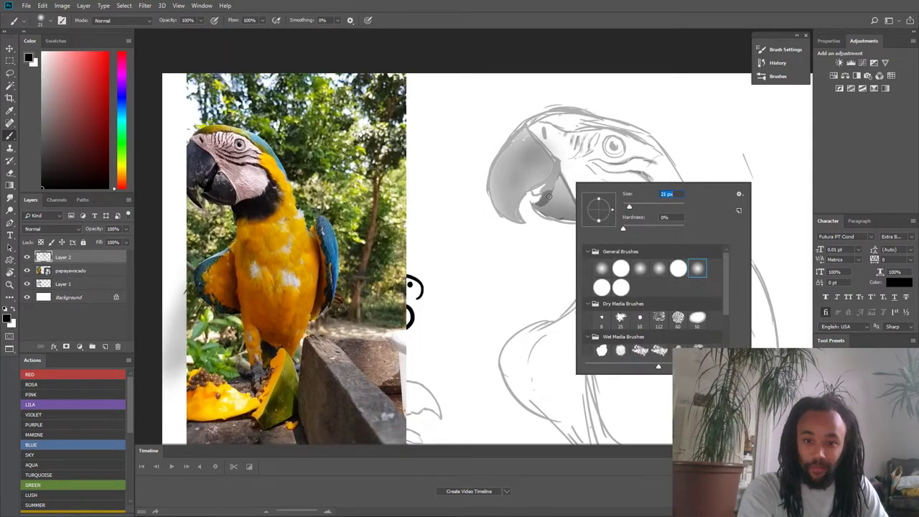
drag(548, 196, 553, 189)
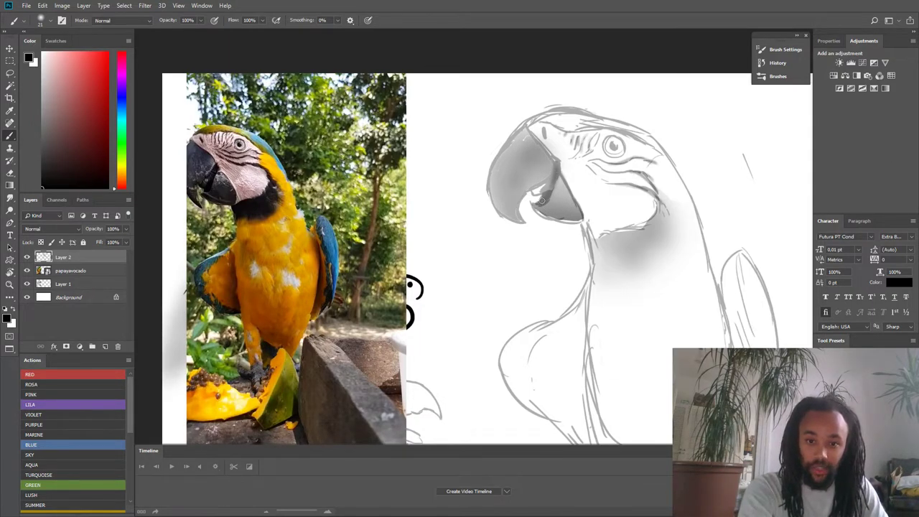
right_click(563, 170)
click(542, 186)
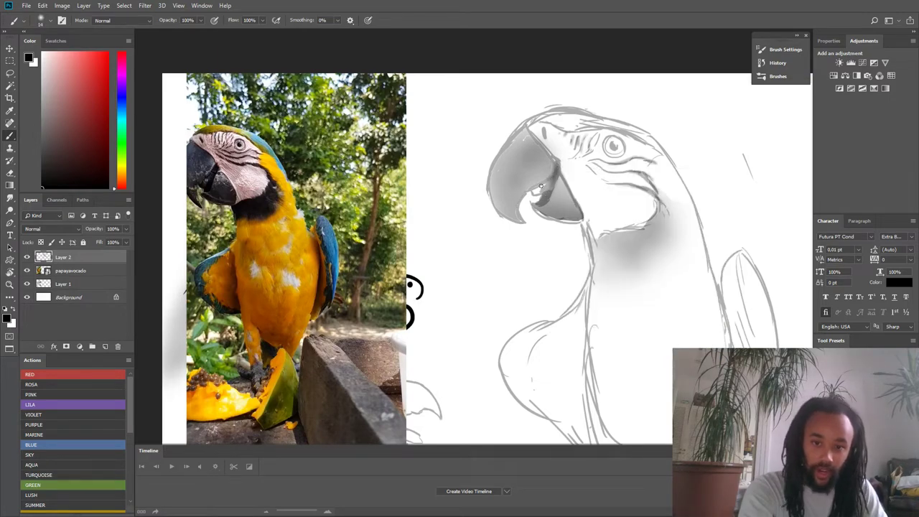
drag(551, 157, 566, 174)
- Reduce the soft brush to 6 px and deepen the black shadow at the corner of the mouth
scroll(558, 169, up, 2)
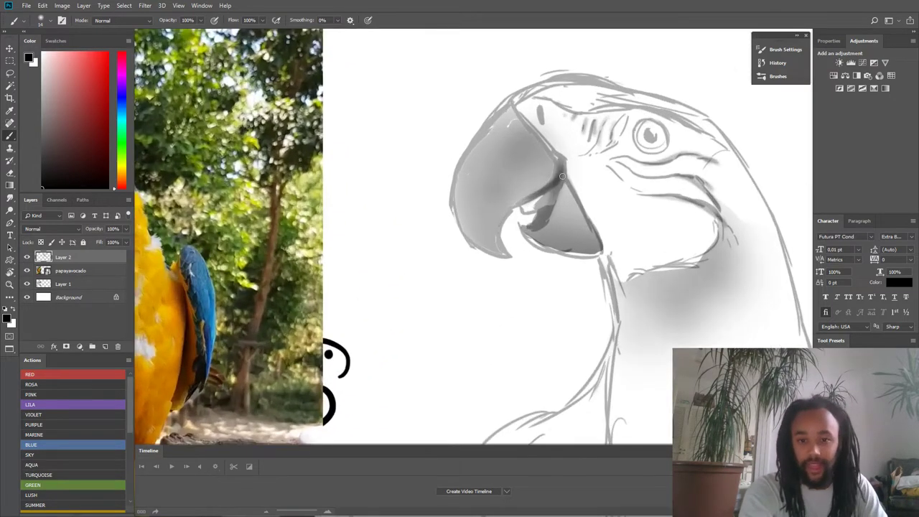
right_click(561, 175)
drag(622, 181, 607, 179)
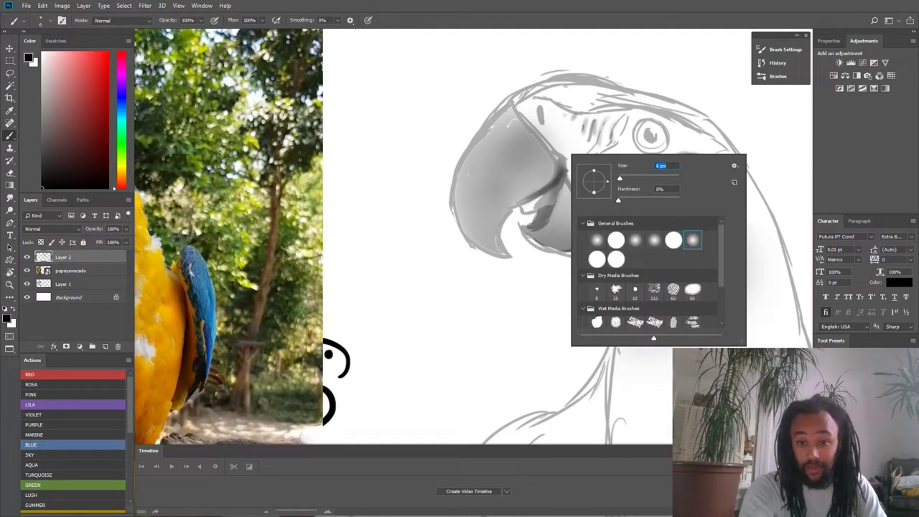
key(Return)
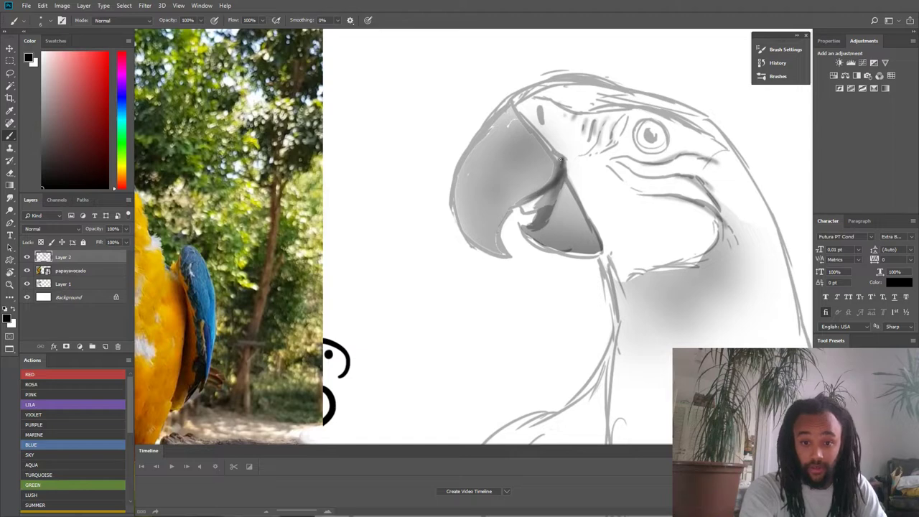
scroll(560, 168, down, 3)
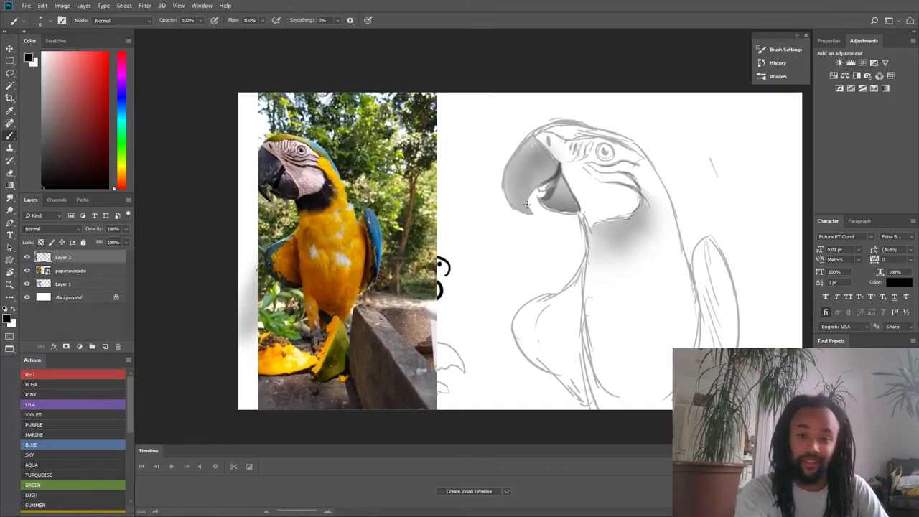
scroll(572, 162, up, 3)
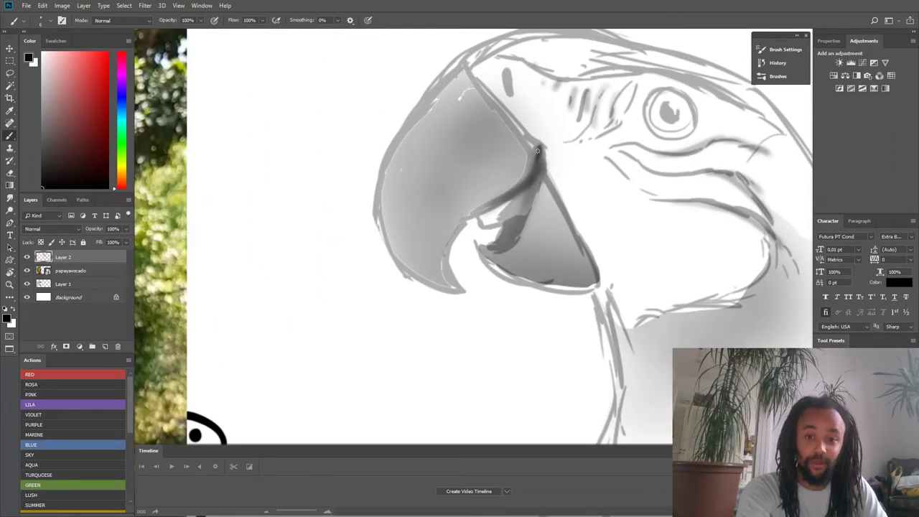
drag(540, 147, 537, 184)
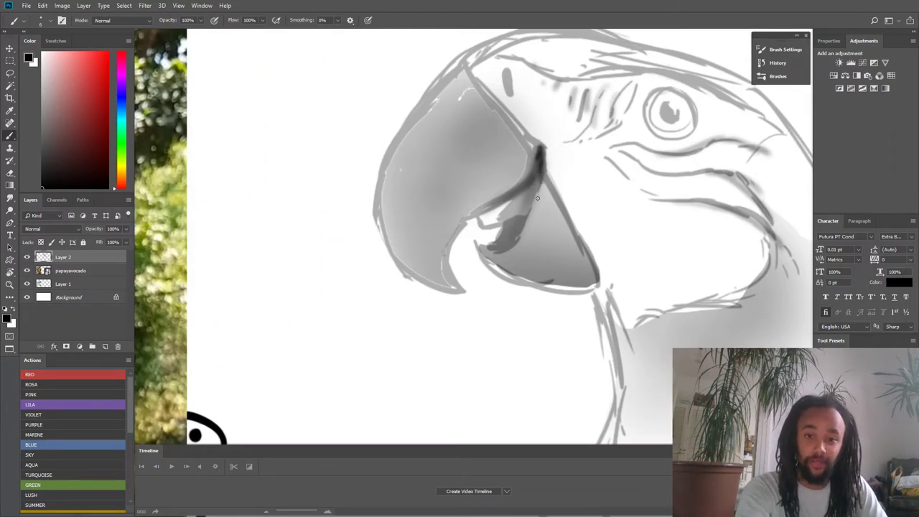
- Switch to white with a hard 23 px brush and clean up the outer contour of the upper beak
scroll(538, 168, down, 3)
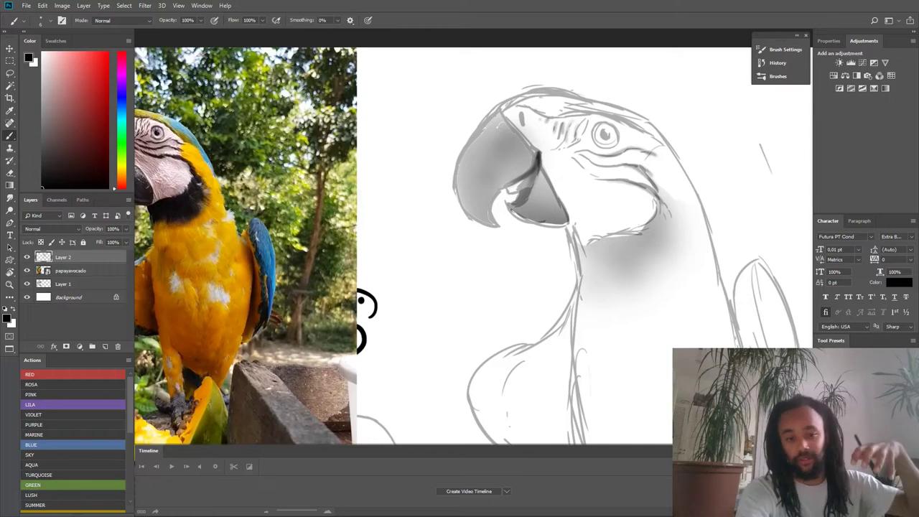
scroll(521, 172, up, 2)
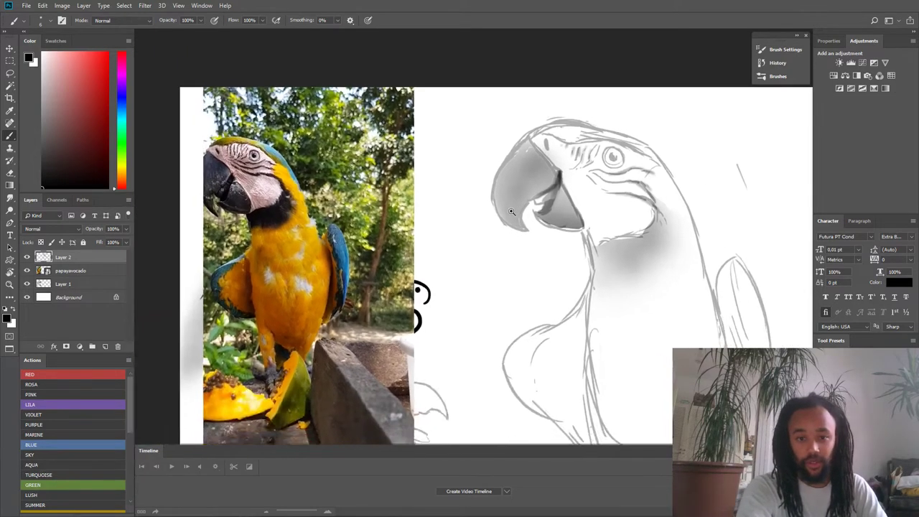
drag(497, 198, 524, 189)
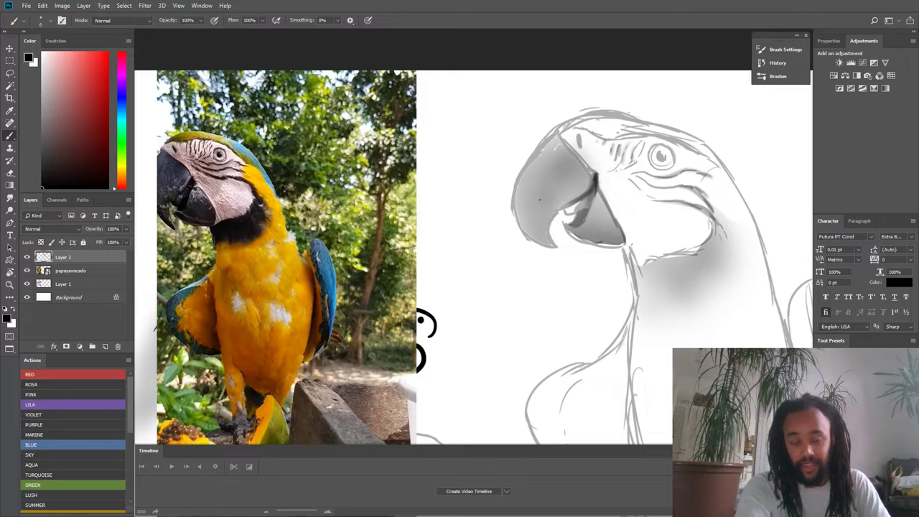
drag(550, 176, 513, 177)
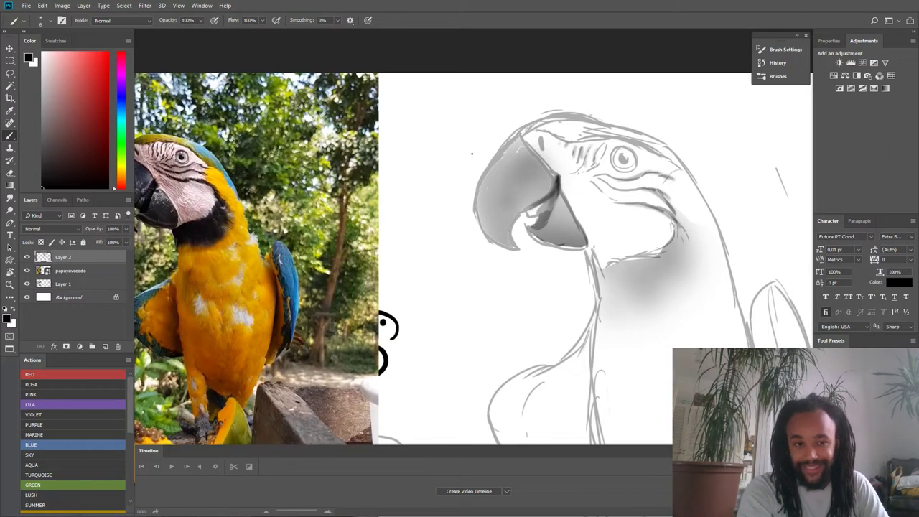
drag(469, 154, 546, 168)
key(x)
right_click(490, 156)
click(590, 229)
click(485, 138)
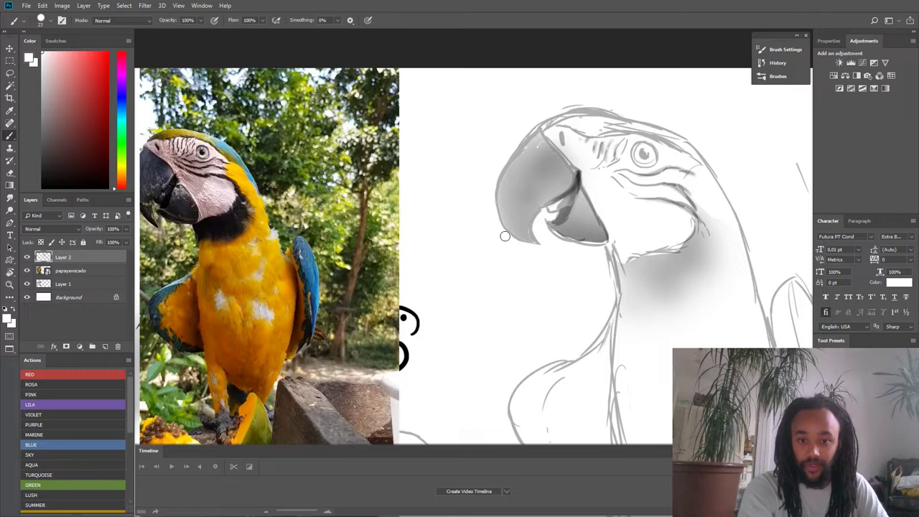
- Blend the beak's outer sketch line with sampled grey, and paint over the nostril and beak-to-face edge with sampled white
alt+click(522, 158)
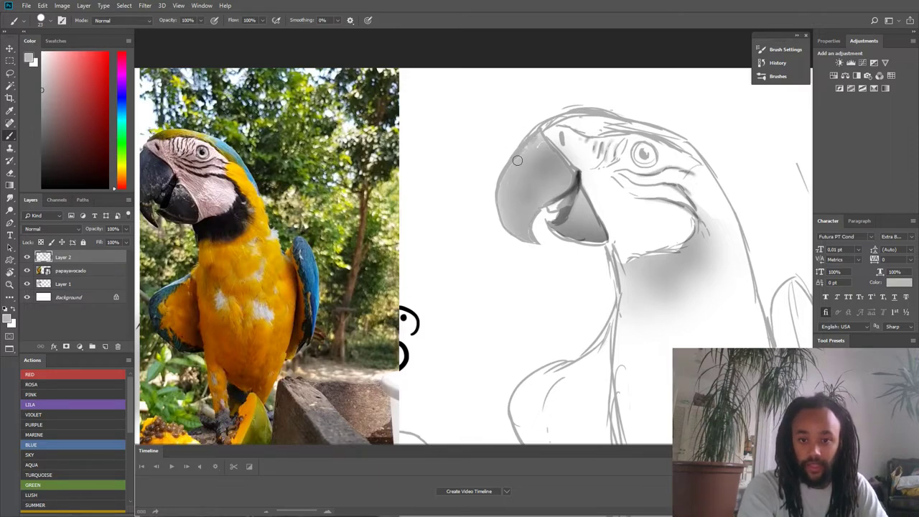
alt+click(548, 127)
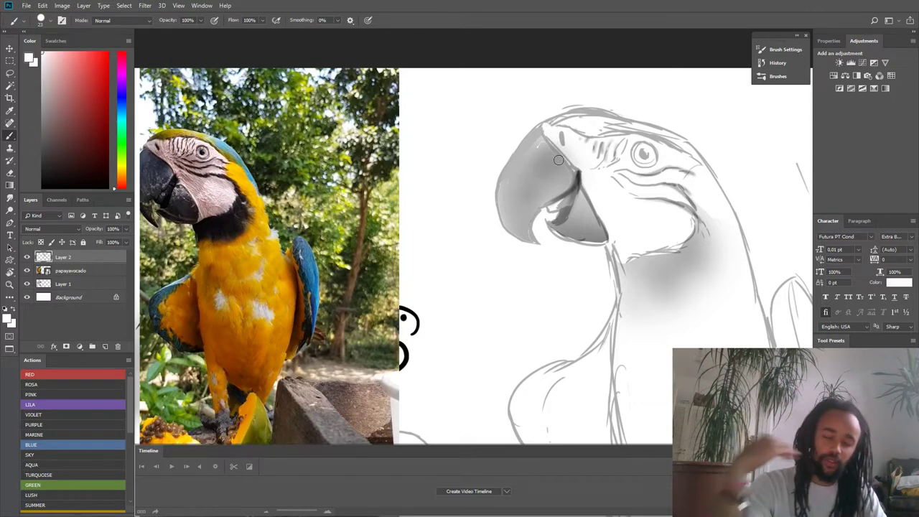
drag(609, 167, 594, 177)
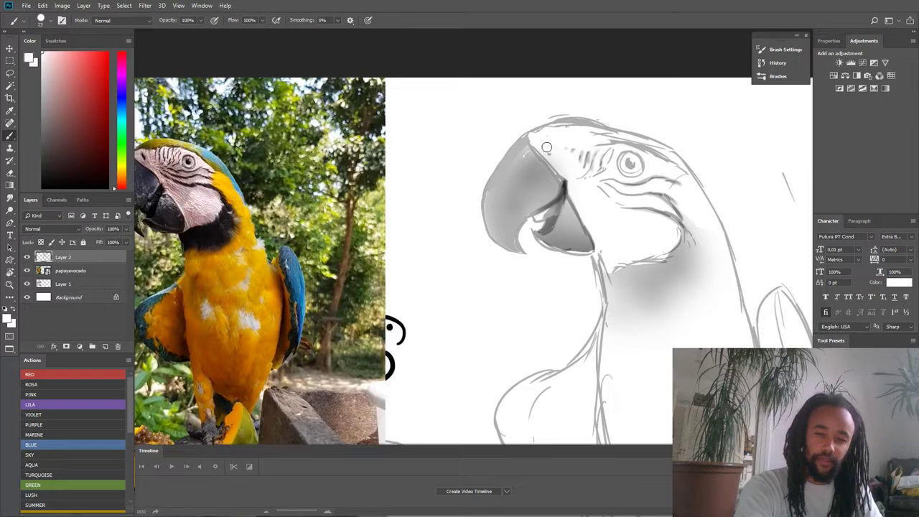
- Fill the band along the top of the head with sampled grey using the hard brush at 14 px
alt+click(511, 165)
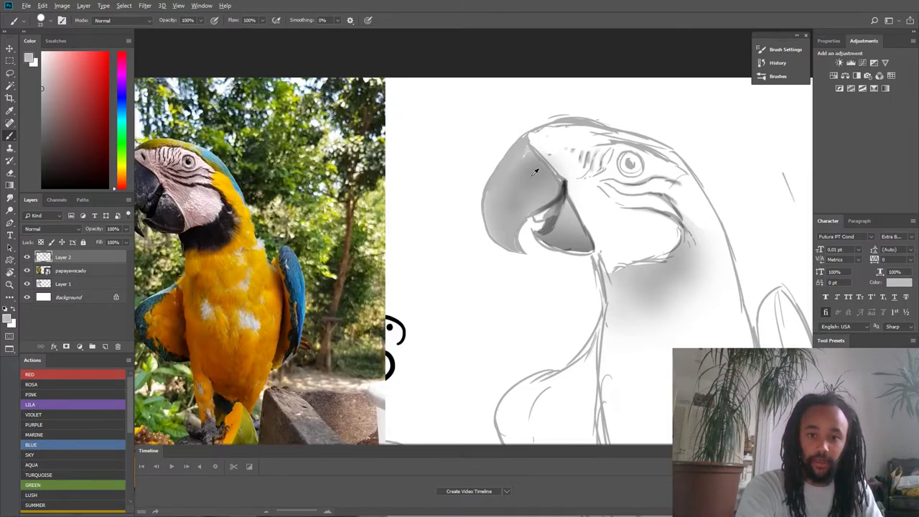
right_click(555, 136)
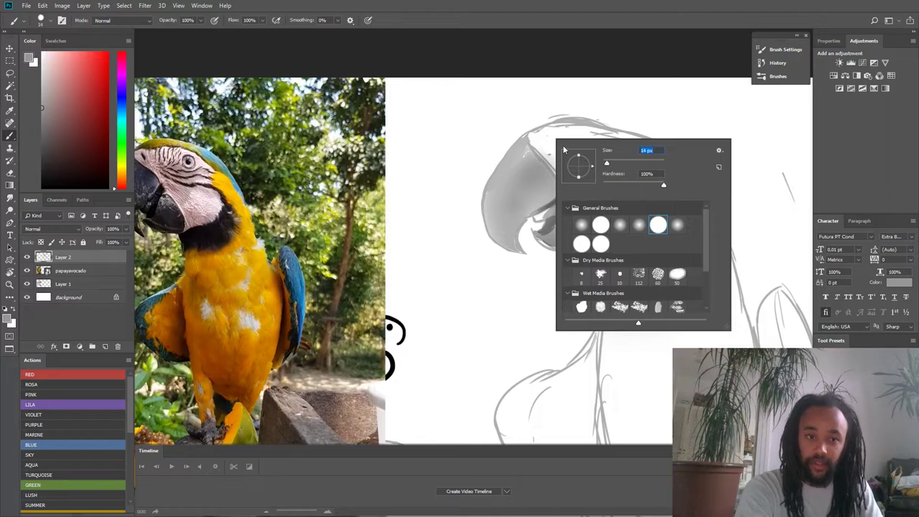
mouse_move(539, 140)
mouse_down()
mouse_move(519, 157)
mouse_move(611, 137)
mouse_move(539, 128)
mouse_move(590, 136)
mouse_up()
alt+click(681, 253)
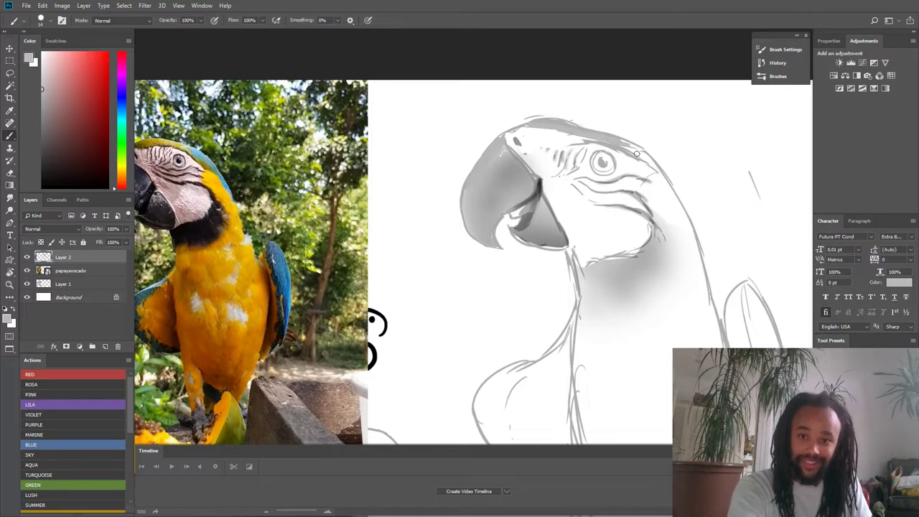
- Switch to a soft brush at 62 px and shade the back of the head and upper neck in light grey
right_click(612, 141)
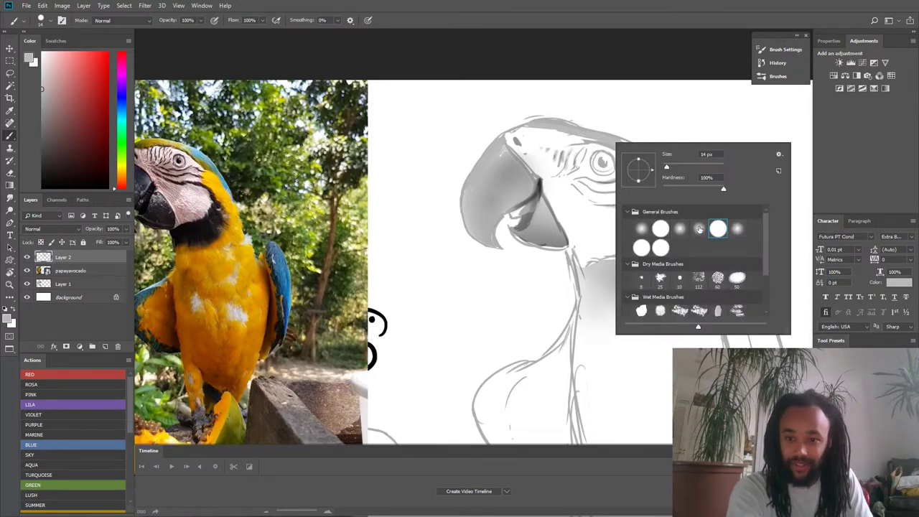
key(Escape)
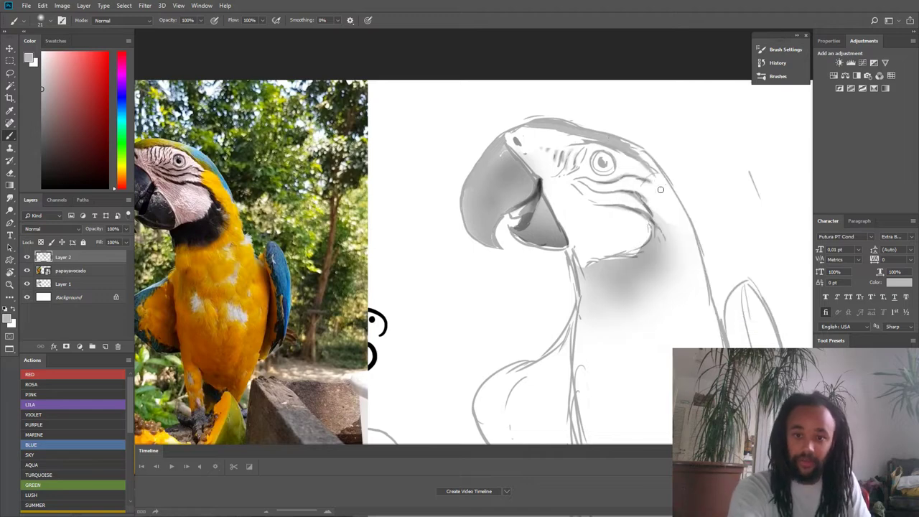
right_click(637, 148)
click(755, 232)
drag(689, 171, 693, 172)
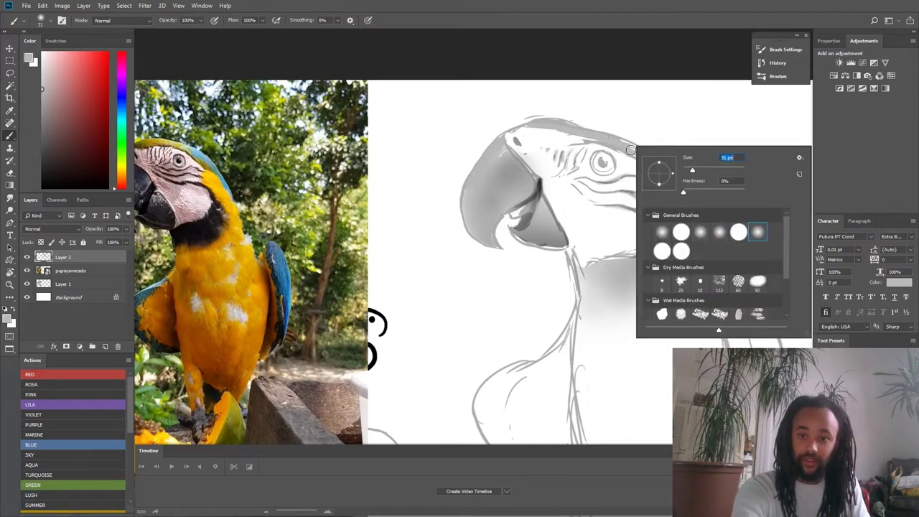
drag(624, 144, 666, 178)
key(ctrl+z)
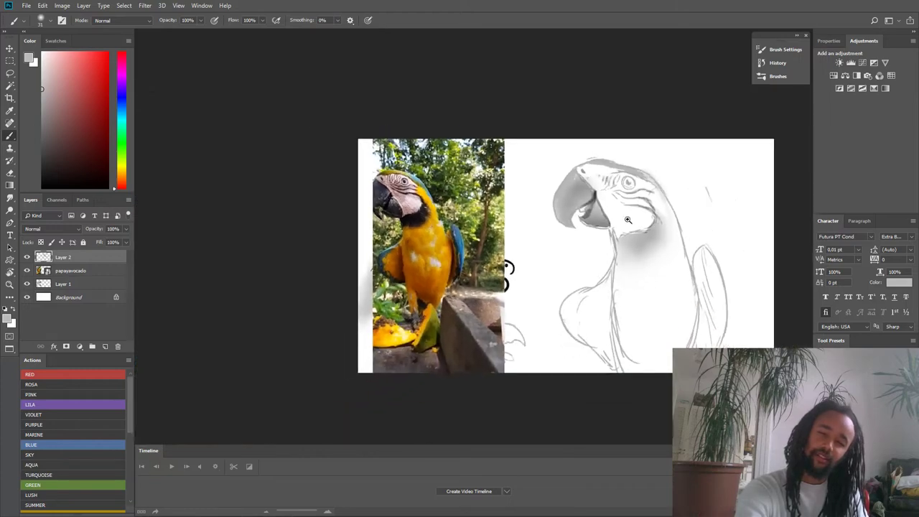
right_click(674, 209)
drag(716, 220, 727, 221)
click(668, 178)
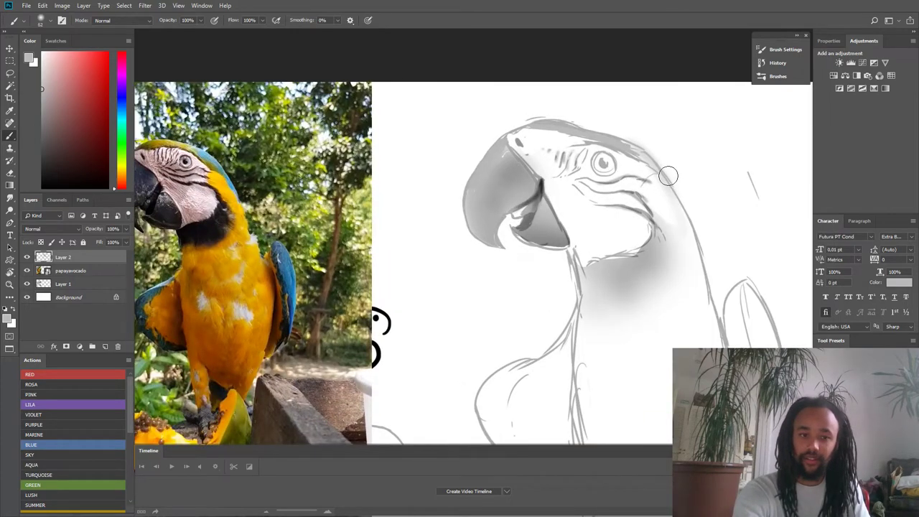
mouse_move(657, 199)
mouse_down()
mouse_move(682, 187)
mouse_move(720, 256)
mouse_up()
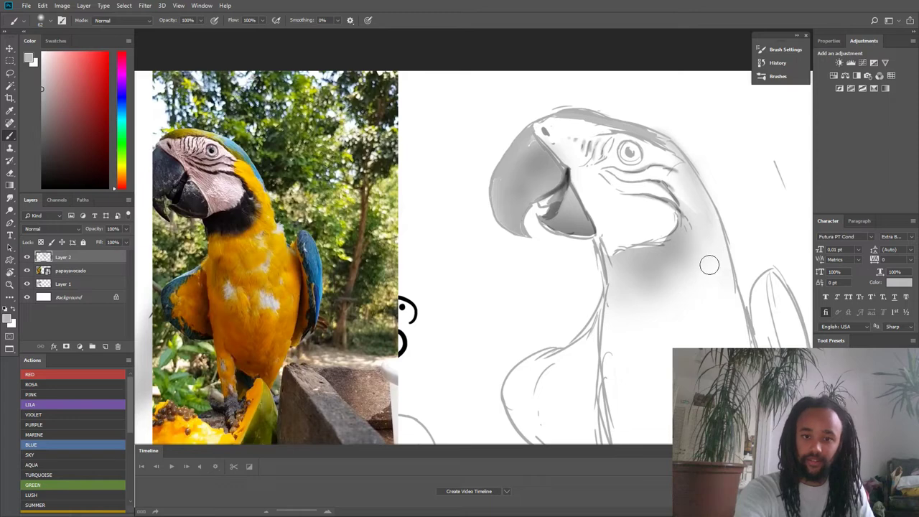
- Enlarge the soft brush to 152 px and lightly shade the parrot's back, wing, belly and chest in grey
right_click(667, 173)
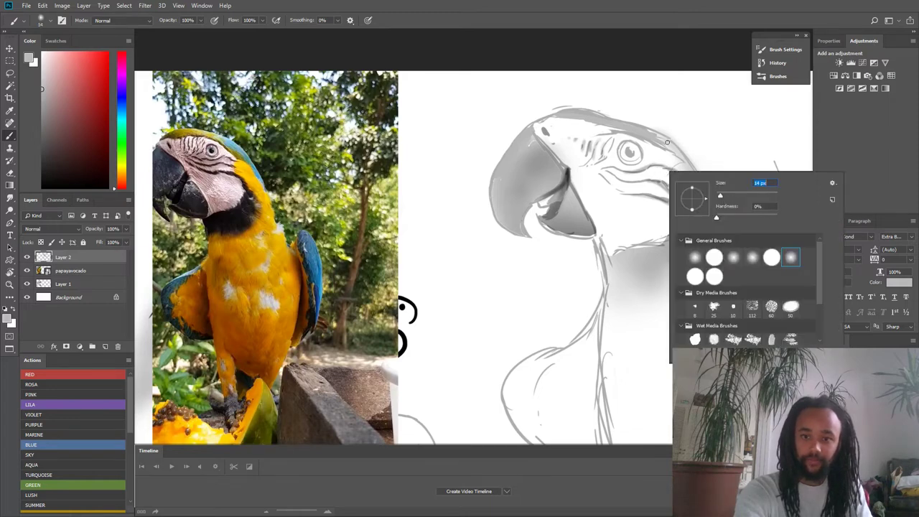
key(Escape)
scroll(711, 268, down, 1)
scroll(711, 269, down, 1)
right_click(711, 269)
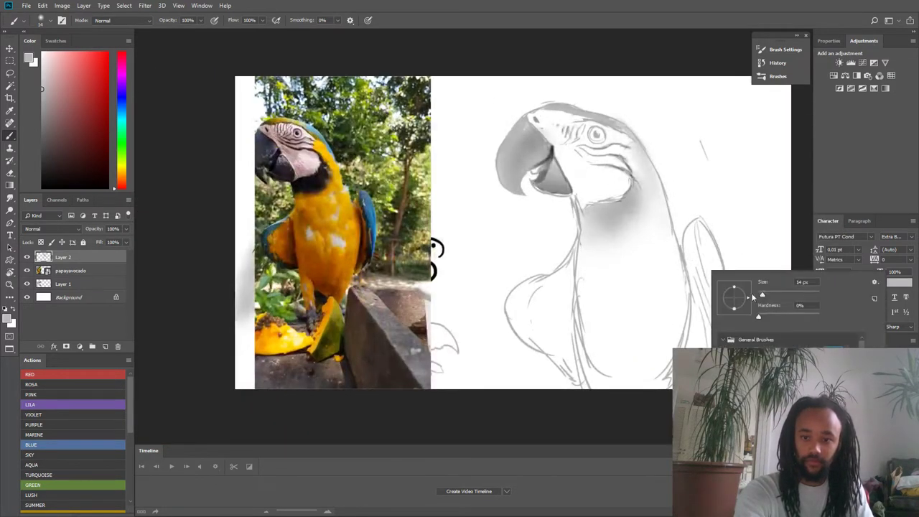
drag(764, 294, 796, 295)
drag(685, 247, 671, 399)
drag(692, 340, 656, 393)
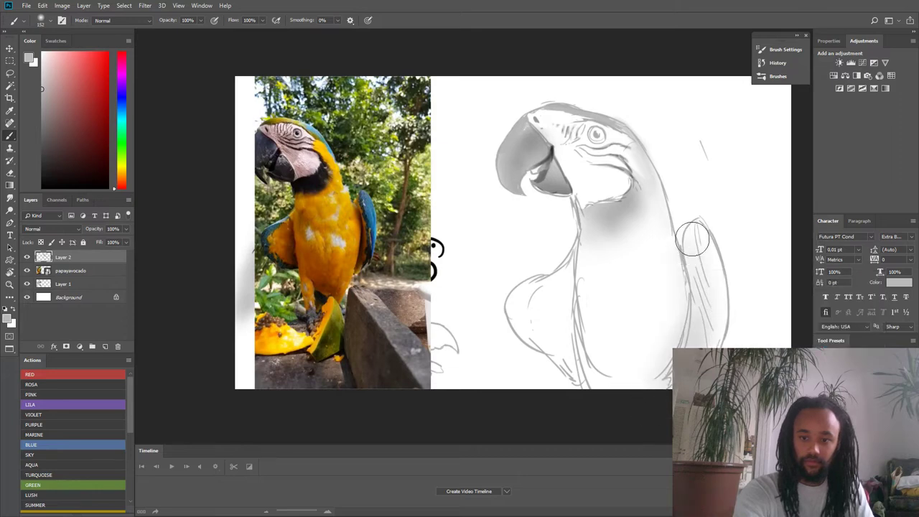
drag(694, 240, 670, 387)
mouse_move(580, 263)
mouse_down()
mouse_move(579, 334)
mouse_move(573, 296)
mouse_move(598, 404)
mouse_move(590, 250)
mouse_move(577, 313)
mouse_move(596, 282)
mouse_move(650, 392)
mouse_move(664, 346)
mouse_move(630, 361)
mouse_move(673, 333)
mouse_move(618, 350)
mouse_move(642, 370)
mouse_move(607, 314)
mouse_move(596, 361)
mouse_move(633, 395)
mouse_up()
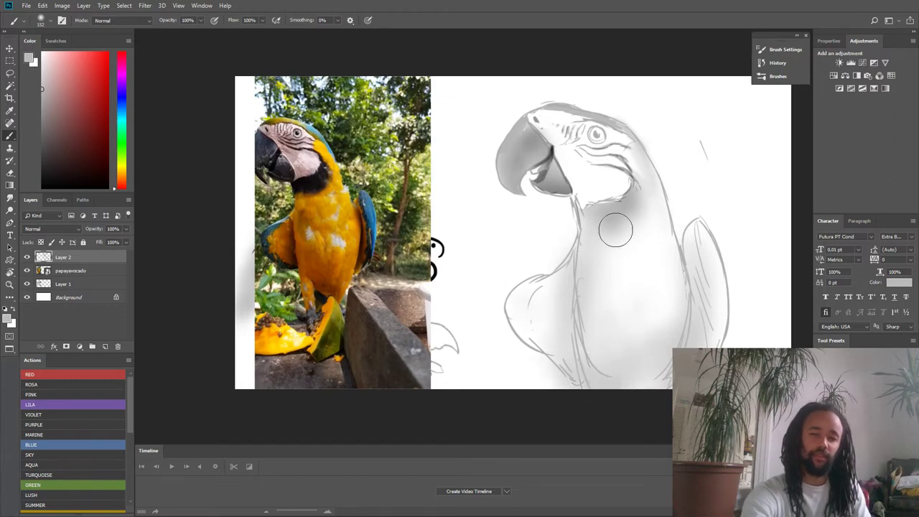
- Darken the pupil of the parrot's eye in near-black with the soft brush at 12 px
scroll(610, 209, up, 1)
drag(558, 170, 548, 208)
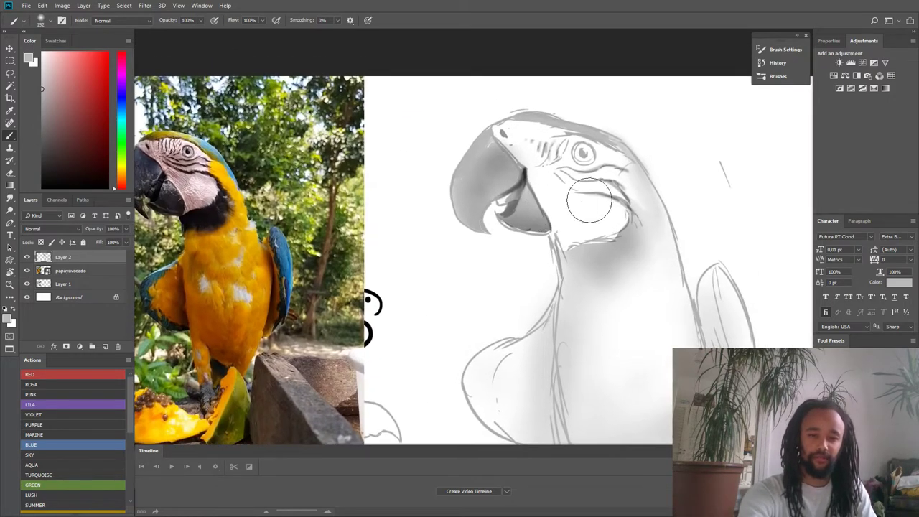
drag(633, 206, 571, 169)
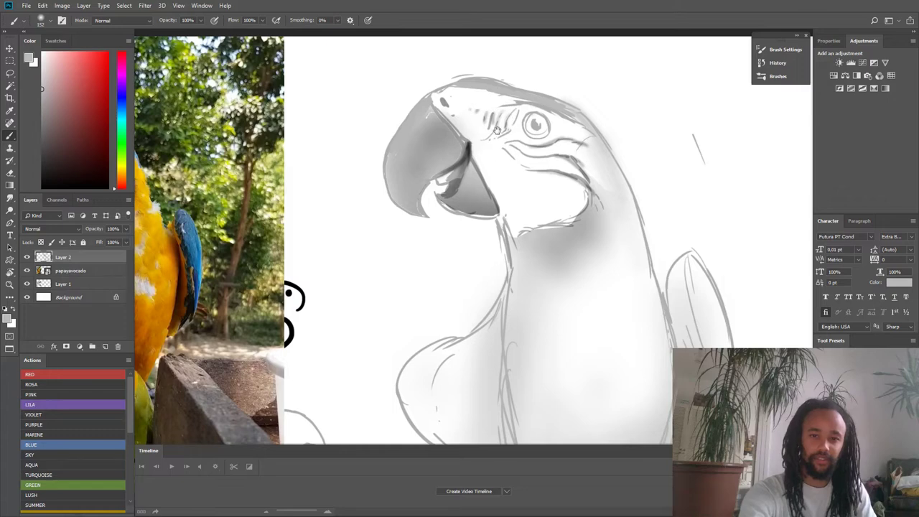
drag(498, 131, 550, 165)
right_click(590, 160)
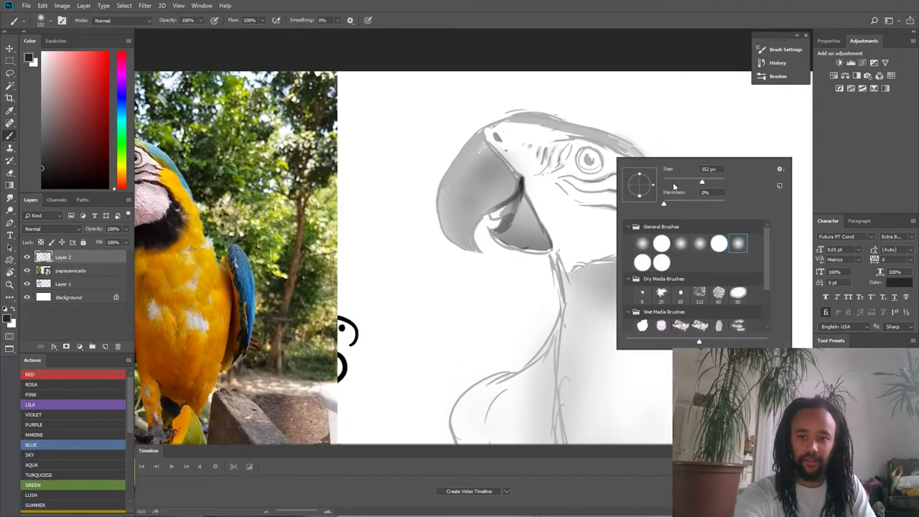
drag(589, 159, 588, 160)
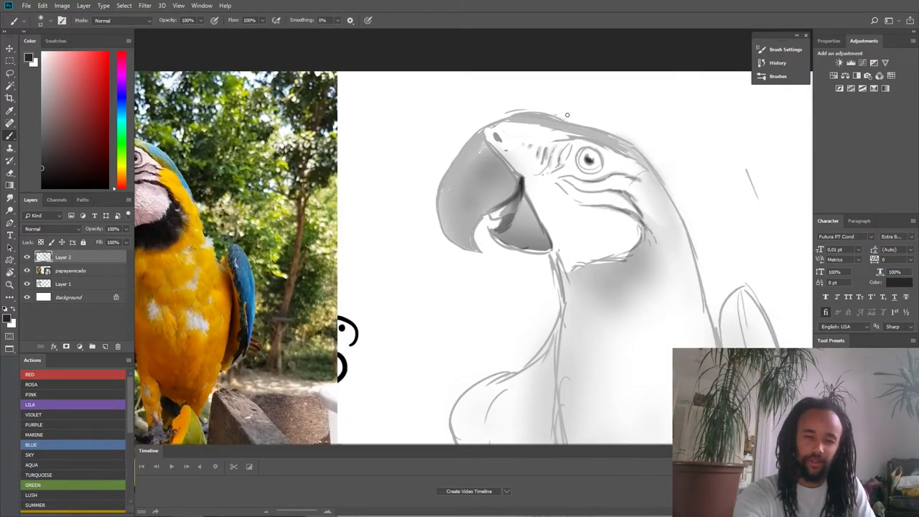
- Reduce the brush to a fine size and redraw the eye ring and the facial stripes in front of the eye in near-black
scroll(568, 114, down, 1)
scroll(575, 129, up, 3)
right_click(596, 147)
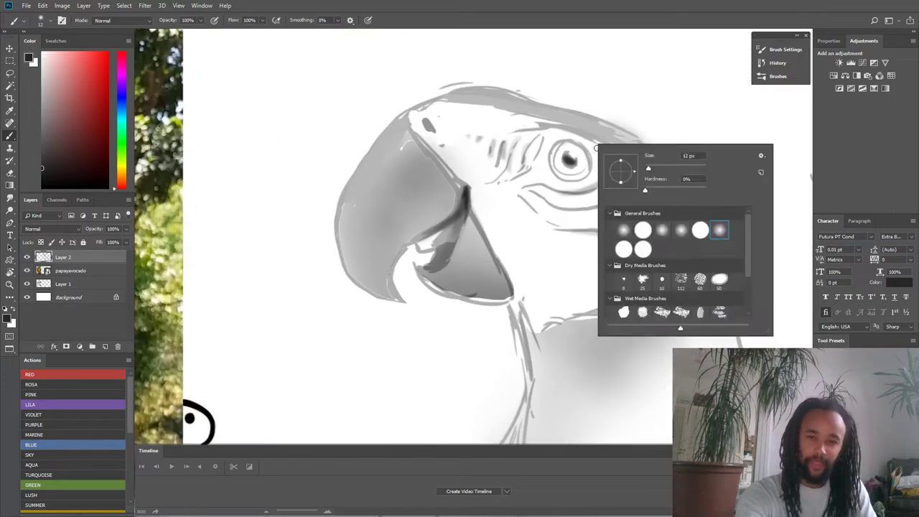
key(Return)
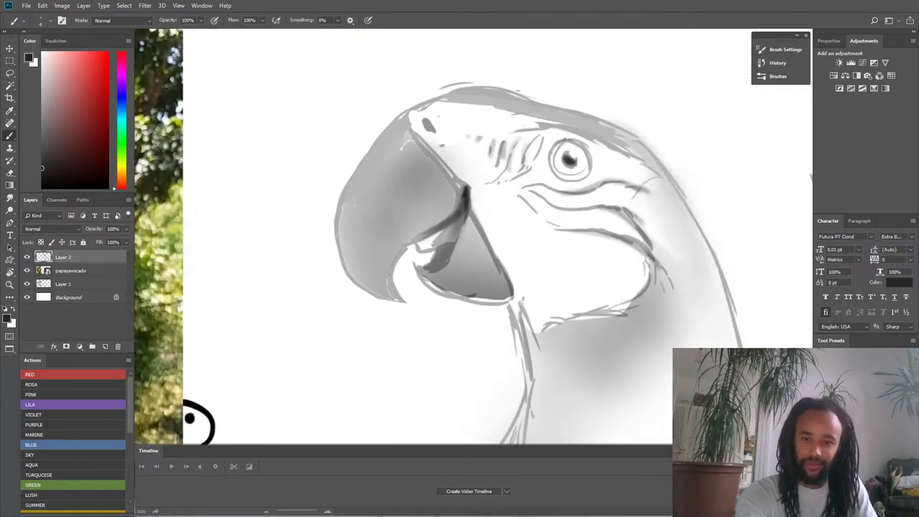
scroll(550, 140, down, 3)
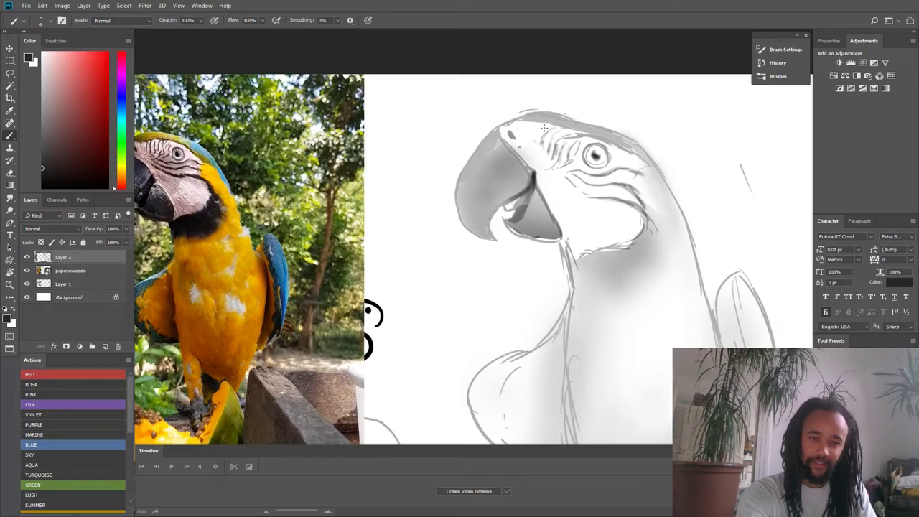
- Add fine stripes between the nostril and the eye and lines behind the eye, using near-black and sampled grey
drag(540, 131, 547, 132)
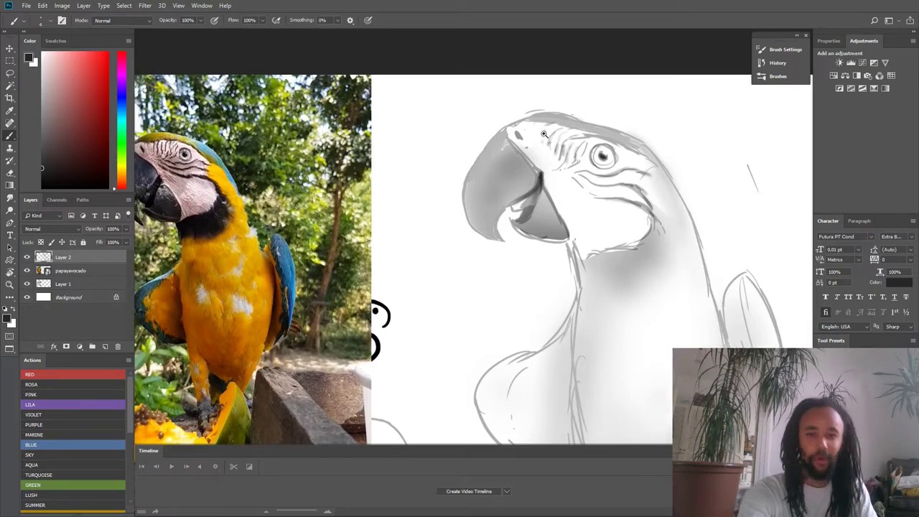
scroll(544, 134, down, 1)
scroll(546, 137, up, 1)
scroll(635, 169, up, 1)
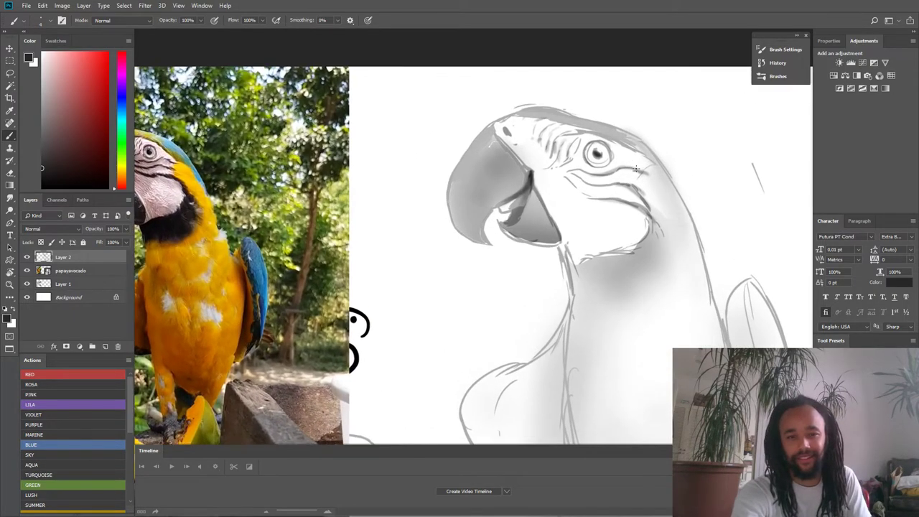
scroll(625, 172, down, 1)
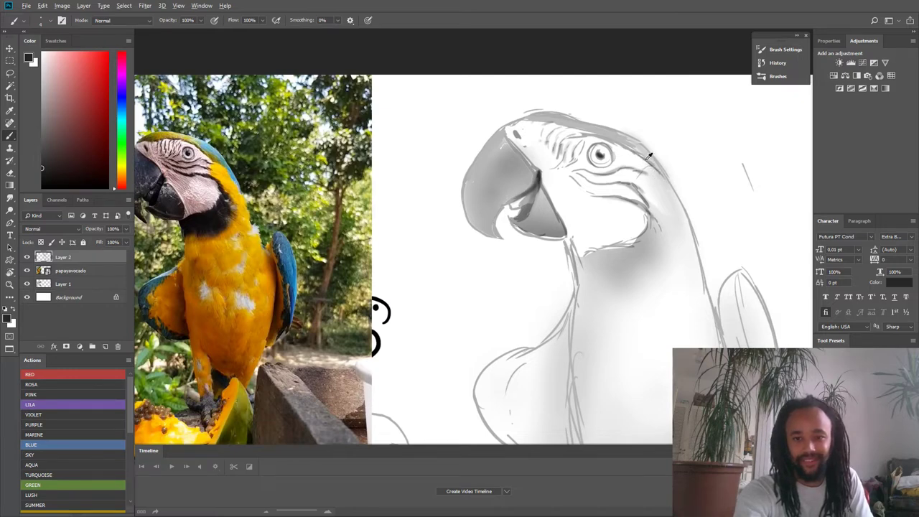
alt+click(647, 155)
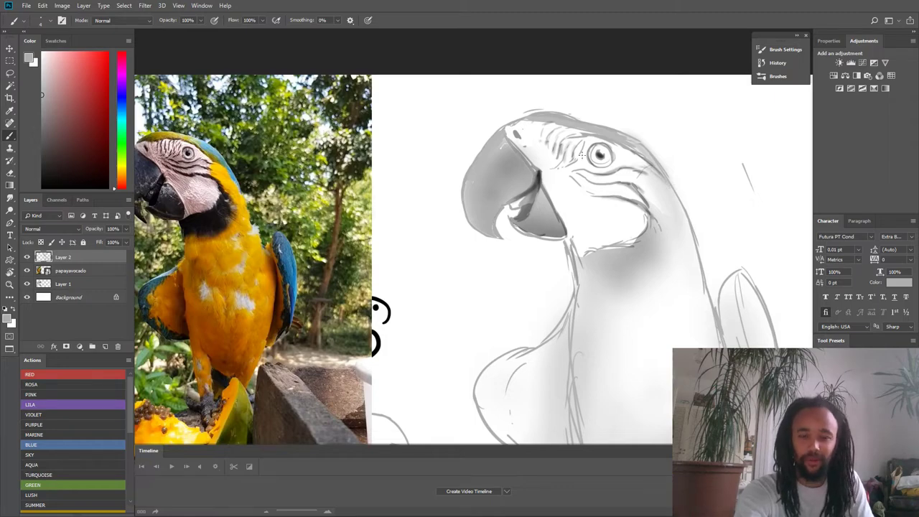
mouse_move(616, 167)
mouse_down()
mouse_move(602, 153)
mouse_move(554, 165)
mouse_move(609, 163)
mouse_up()
- Sample near-black and sketch the outline of a small bird below the parrot's beak, with hooked beak, head, chest, back and tail
alt+click(506, 161)
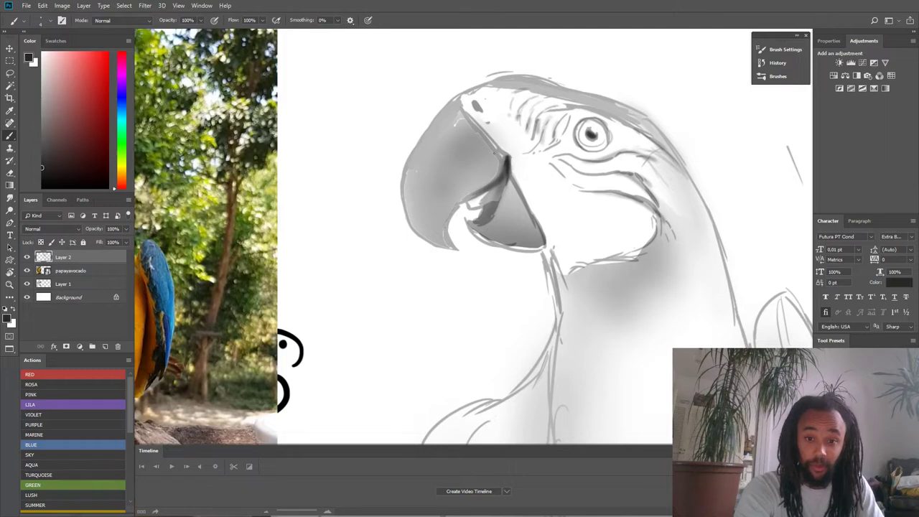
mouse_move(443, 128)
mouse_down()
mouse_move(481, 136)
mouse_move(413, 174)
mouse_move(444, 128)
mouse_up()
scroll(444, 127, down, 3)
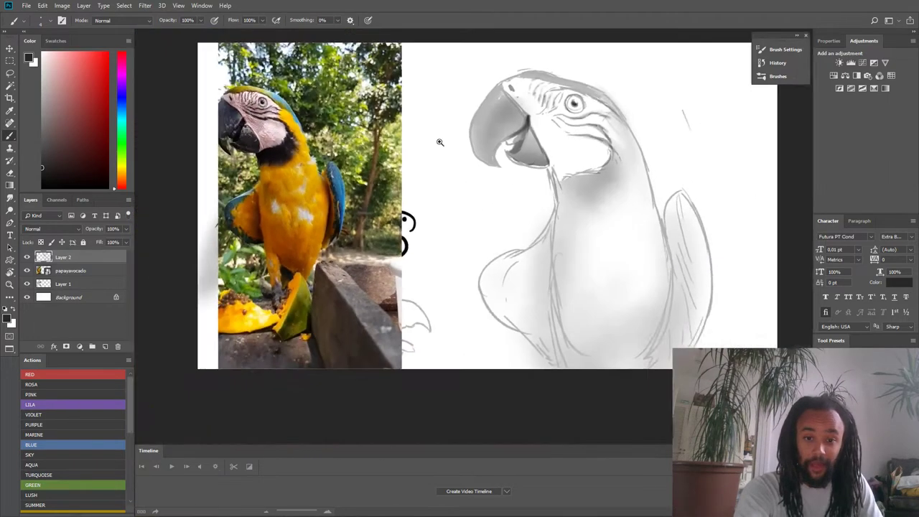
scroll(453, 130, up, 2)
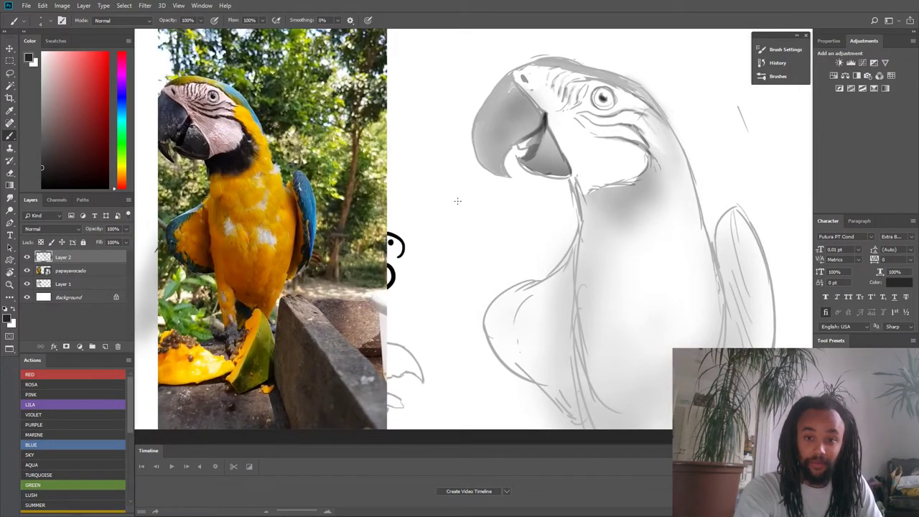
drag(480, 194, 509, 213)
mouse_move(470, 215)
mouse_down()
mouse_move(469, 155)
mouse_move(563, 161)
mouse_move(568, 185)
mouse_move(532, 180)
mouse_move(502, 194)
mouse_move(486, 275)
mouse_up()
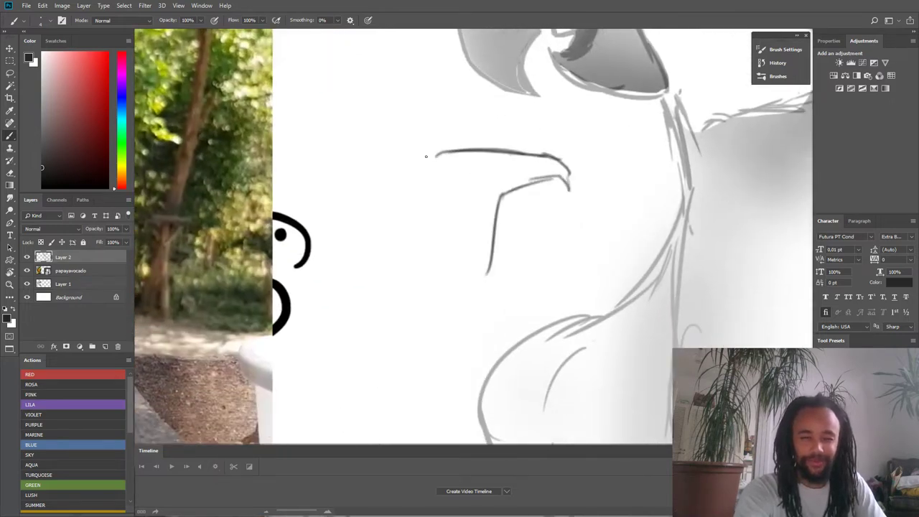
drag(427, 153, 397, 219)
drag(486, 276, 424, 306)
mouse_move(399, 209)
mouse_down()
mouse_move(297, 329)
mouse_move(393, 298)
mouse_move(208, 368)
mouse_up()
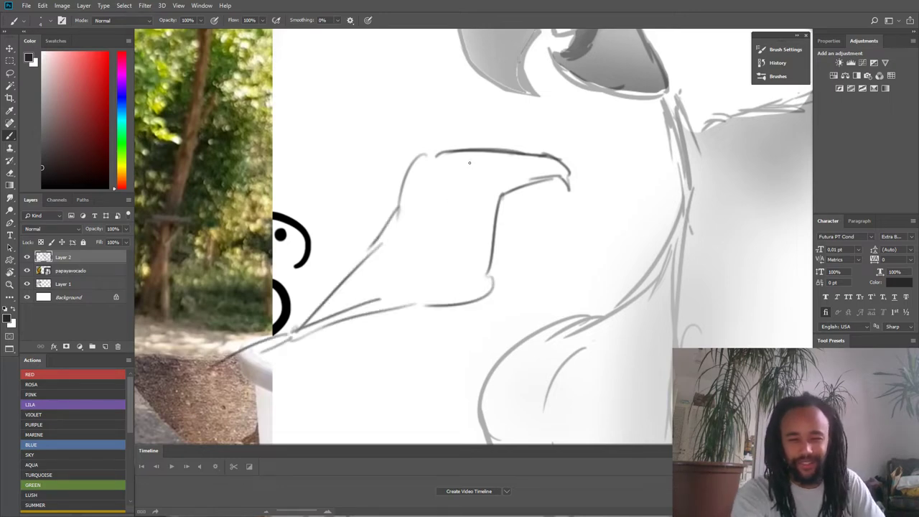
- Complete the small bird with a round eye, filled pupil, beak line, head crest, folded wing, tail feathers and a curled foot
mouse_move(470, 162)
mouse_down()
mouse_move(467, 154)
mouse_move(480, 167)
mouse_move(474, 176)
mouse_move(505, 190)
mouse_move(544, 180)
mouse_up()
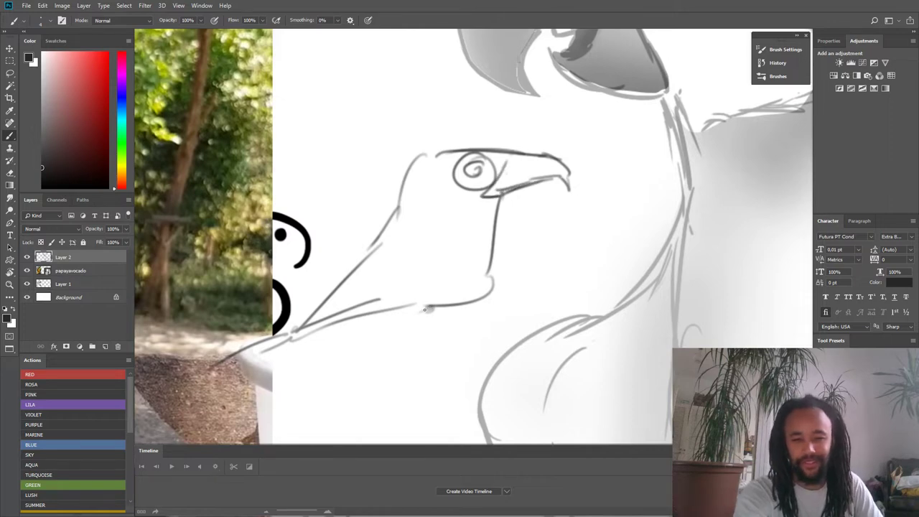
drag(425, 310, 437, 329)
mouse_move(422, 216)
mouse_down()
mouse_move(384, 297)
mouse_move(367, 304)
mouse_up()
mouse_move(407, 230)
mouse_down()
mouse_move(330, 308)
mouse_move(303, 321)
mouse_up()
mouse_move(401, 195)
mouse_down()
mouse_move(359, 214)
mouse_move(453, 156)
mouse_move(424, 148)
mouse_move(386, 195)
mouse_move(375, 237)
mouse_up()
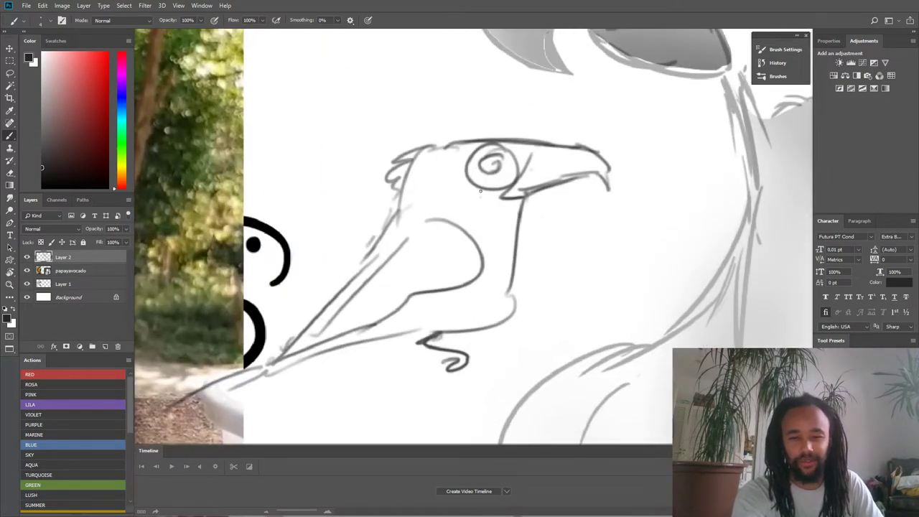
drag(486, 164, 492, 169)
scroll(487, 135, down, 5)
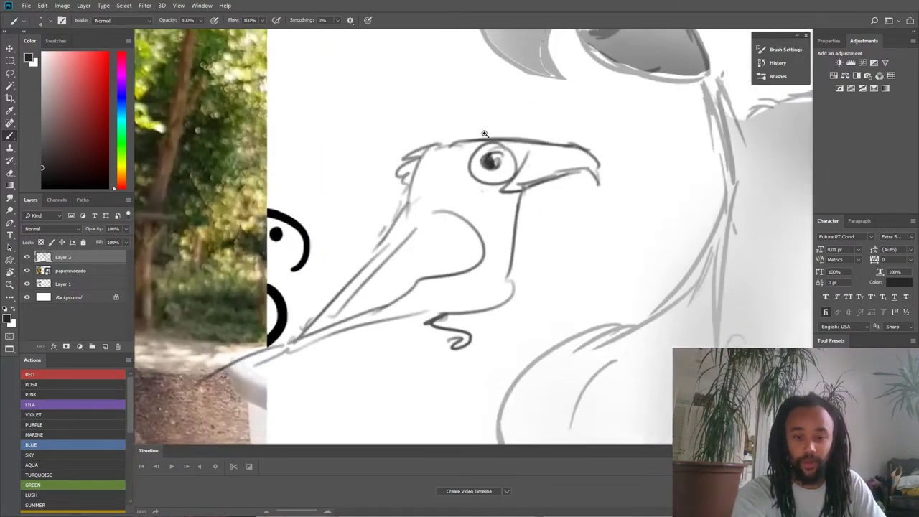
- Paint over the small bird below the parrot's beak in white using a 62 px round brush at 100% hardness
drag(528, 43, 472, 183)
scroll(602, 117, up, 3)
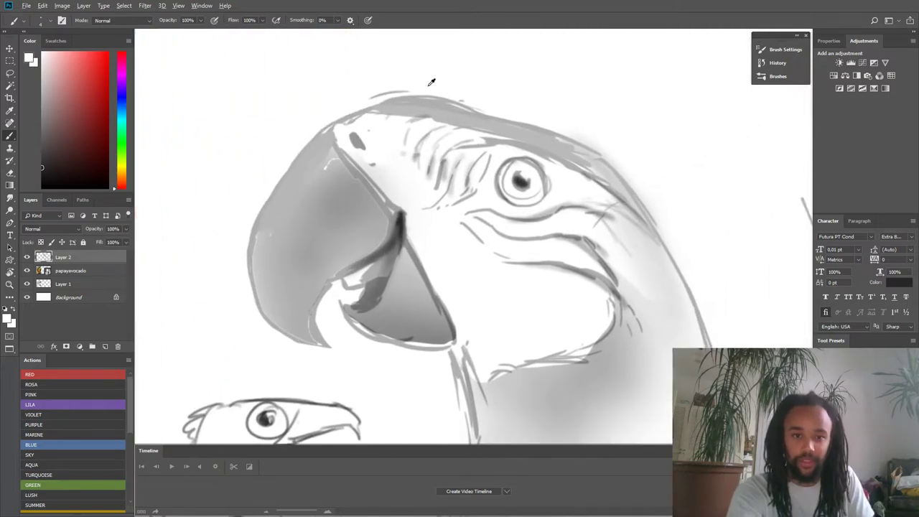
scroll(469, 97, down, 3)
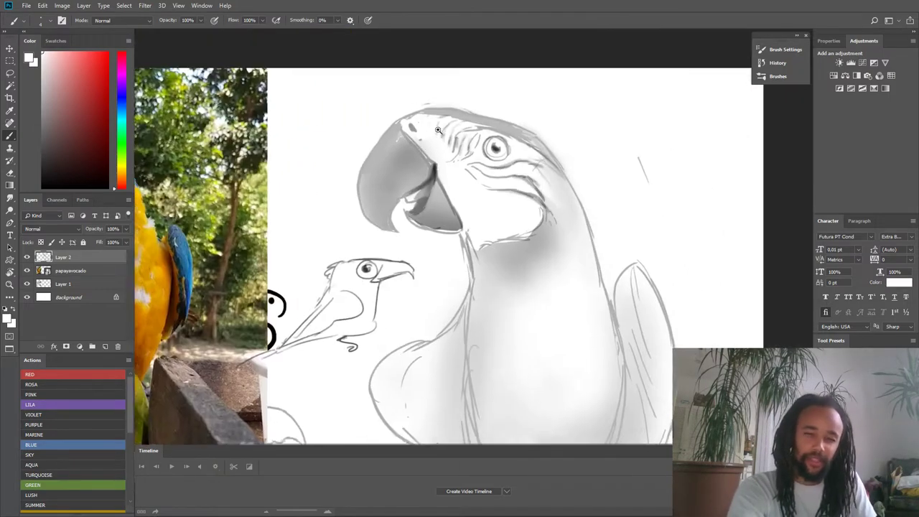
scroll(449, 190, up, 3)
scroll(432, 216, down, 3)
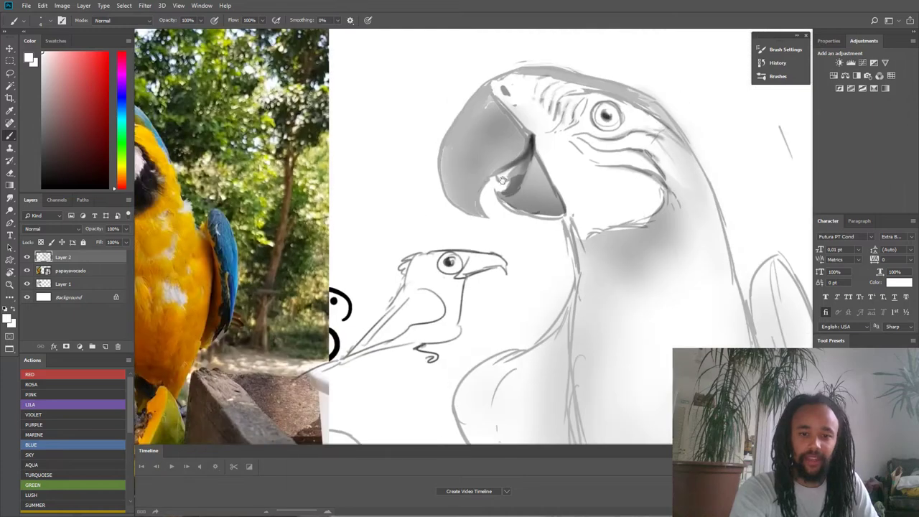
scroll(411, 199, up, 2)
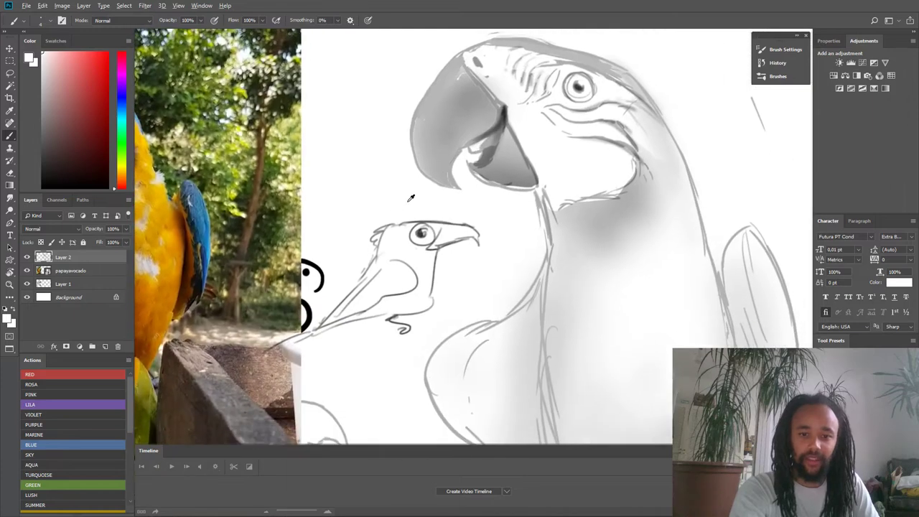
right_click(447, 207)
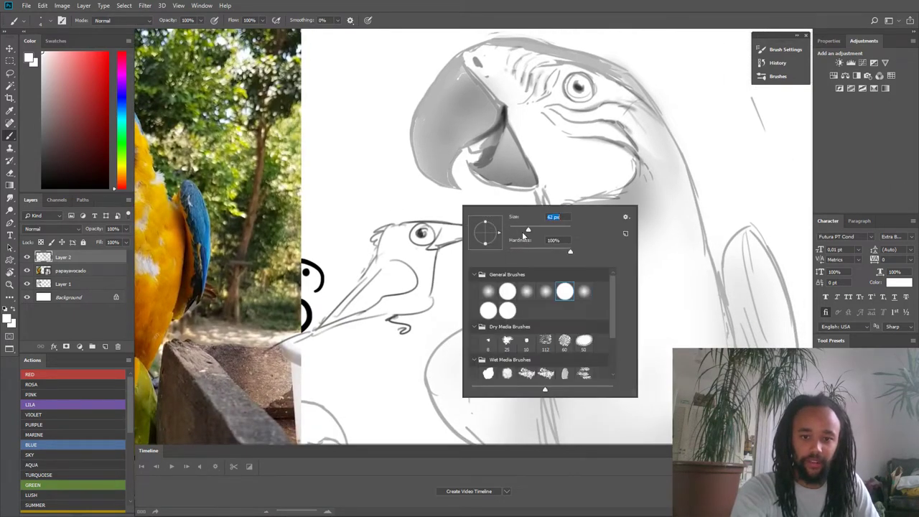
mouse_move(408, 221)
mouse_down()
mouse_move(459, 234)
mouse_move(377, 224)
mouse_move(414, 287)
mouse_move(379, 329)
mouse_move(352, 310)
mouse_move(321, 344)
mouse_up()
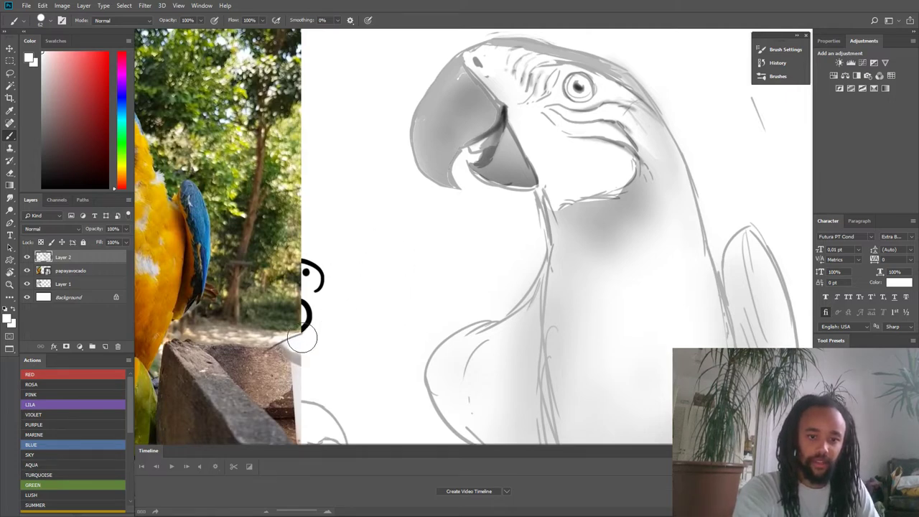
- Sample near-black from the parrot's eye, switch back to a fine brush and darken the pupil
scroll(475, 203, down, 2)
scroll(470, 200, up, 4)
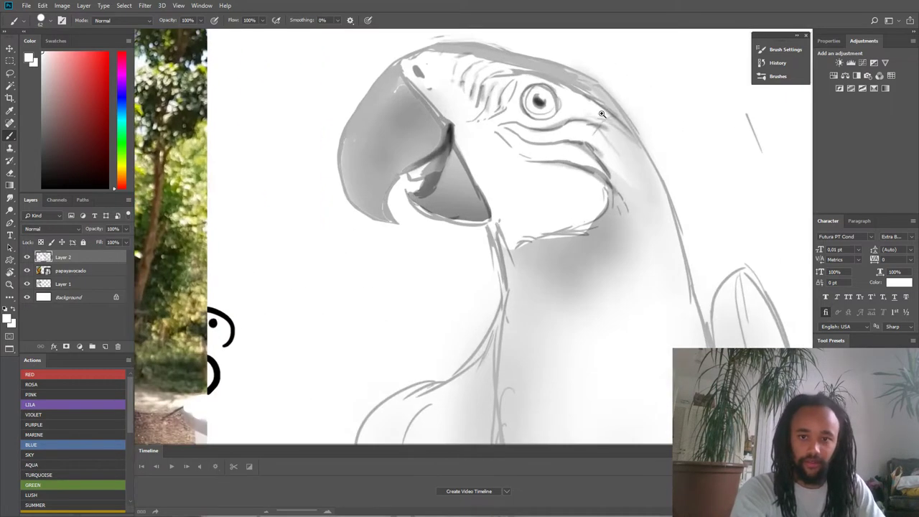
alt+click(492, 146)
right_click(492, 146)
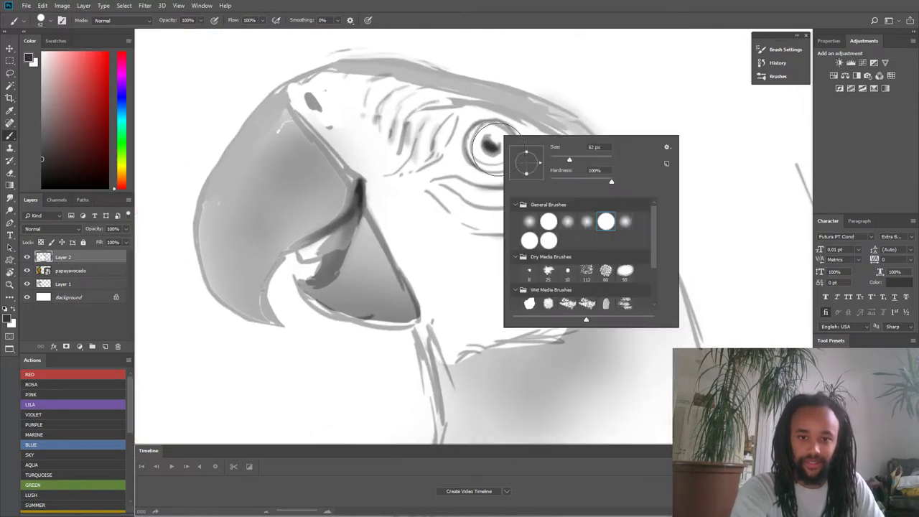
click(484, 140)
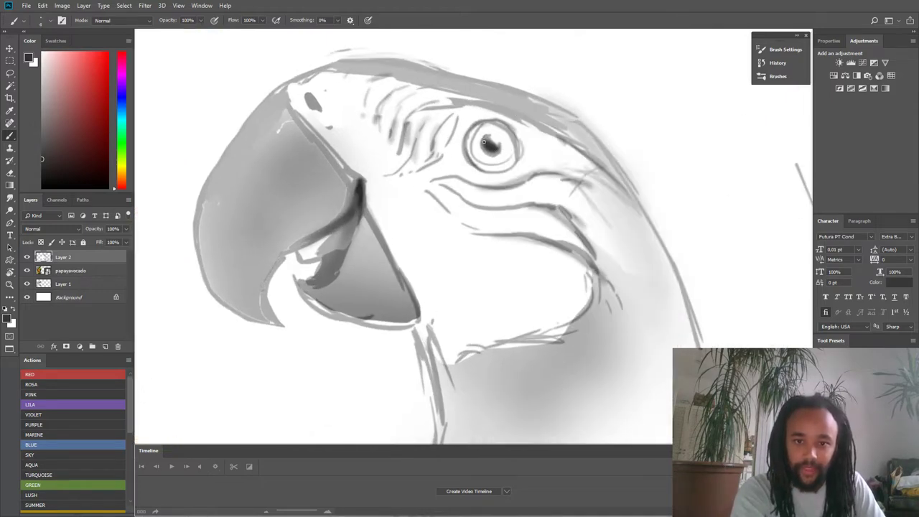
mouse_move(497, 148)
mouse_down()
mouse_move(483, 143)
mouse_move(505, 145)
mouse_up()
mouse_move(489, 141)
mouse_down()
mouse_move(417, 163)
mouse_move(514, 154)
mouse_up()
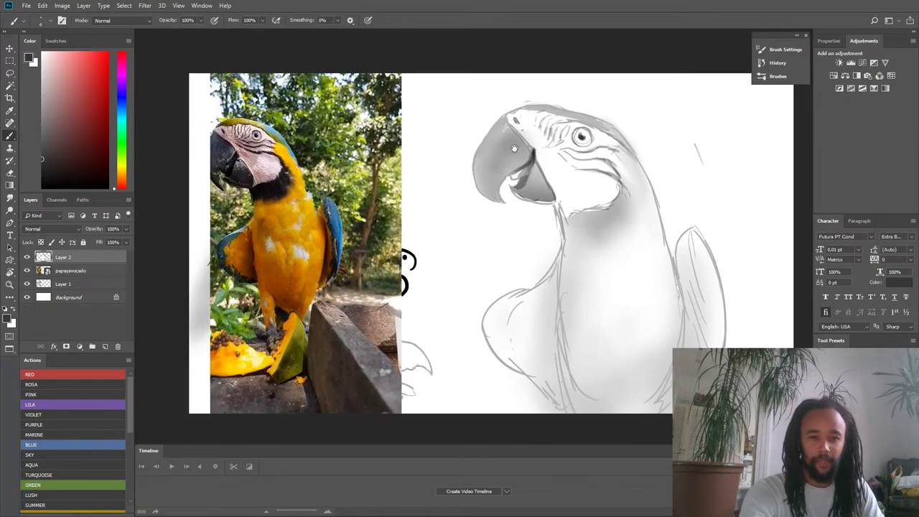
- Examine the eye and the facial stripes of the macaw in the reference photo and compare them with the drawing
drag(608, 142, 645, 146)
drag(520, 135, 502, 140)
drag(403, 154, 662, 185)
drag(572, 180, 598, 181)
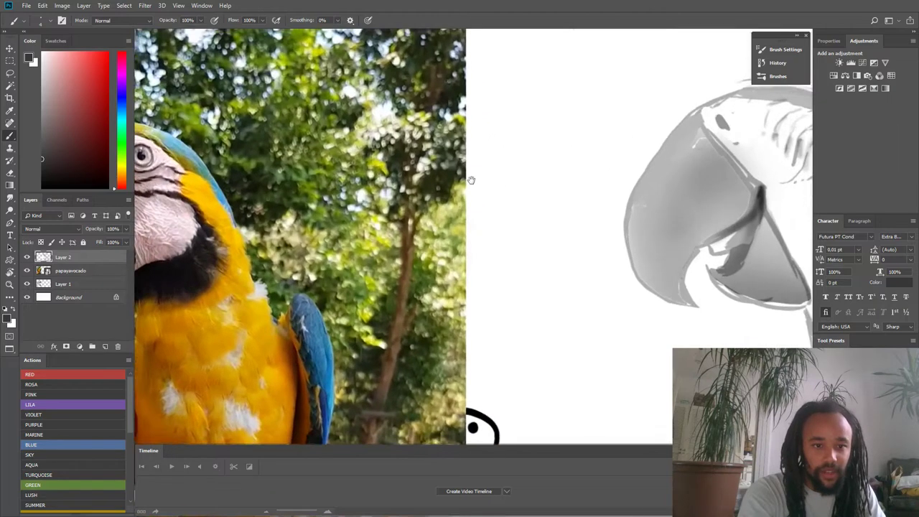
drag(402, 179, 603, 193)
scroll(444, 202, up, 1)
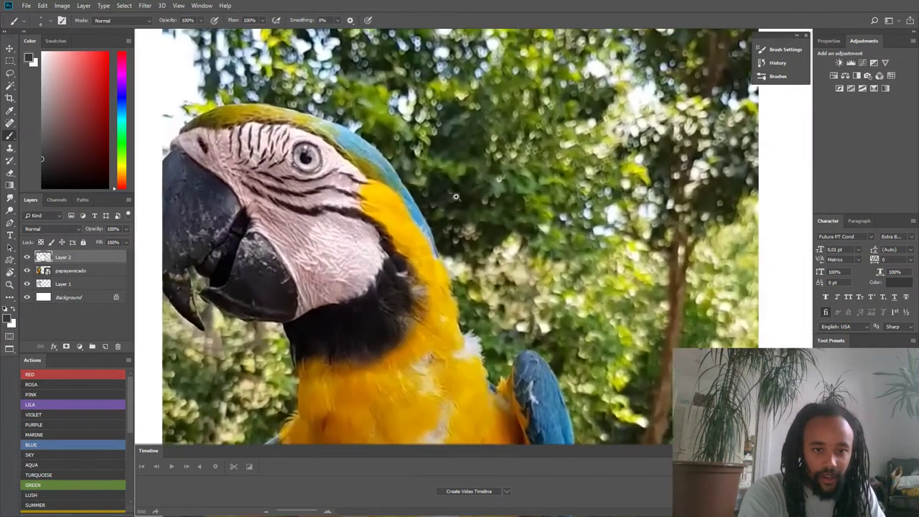
drag(682, 212, 543, 268)
drag(638, 231, 357, 248)
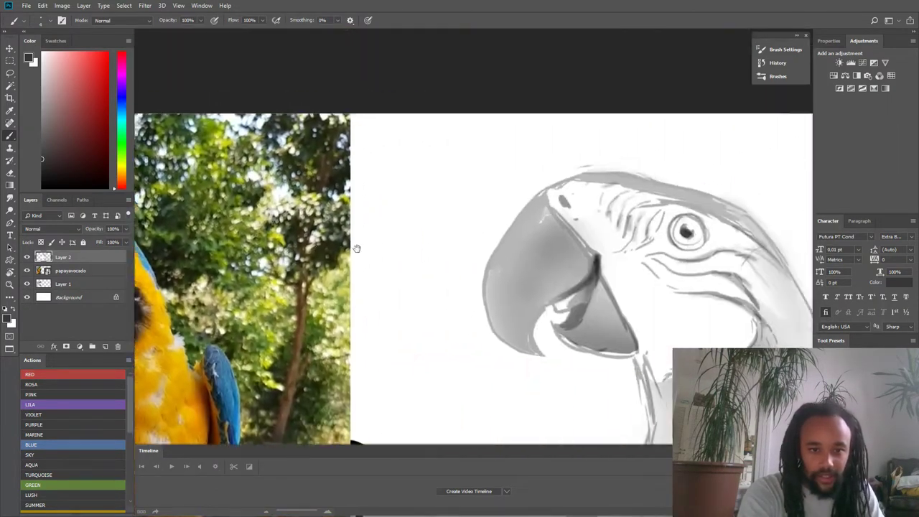
- Draw pointed front and rear corners on the parrot's eye and strengthen its outer ring in near-black
drag(659, 243, 669, 243)
scroll(669, 243, up, 3)
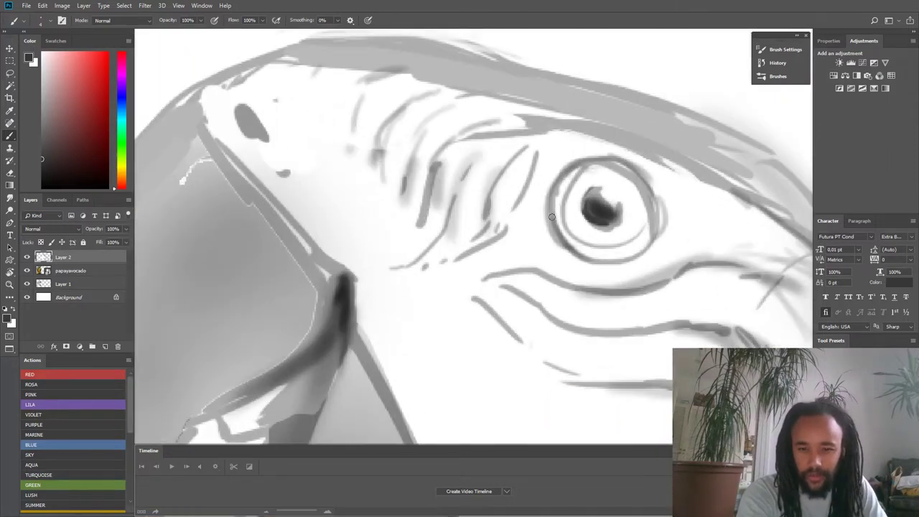
mouse_move(547, 216)
mouse_down()
mouse_move(543, 235)
mouse_move(568, 249)
mouse_move(540, 240)
mouse_move(559, 241)
mouse_up()
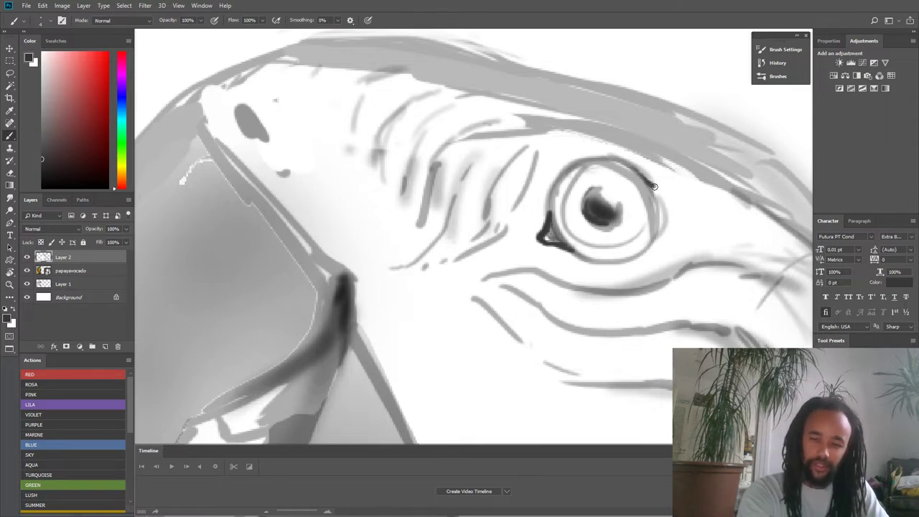
mouse_move(654, 186)
mouse_down()
mouse_move(662, 232)
mouse_move(625, 160)
mouse_move(562, 175)
mouse_move(548, 219)
mouse_up()
drag(572, 254, 605, 264)
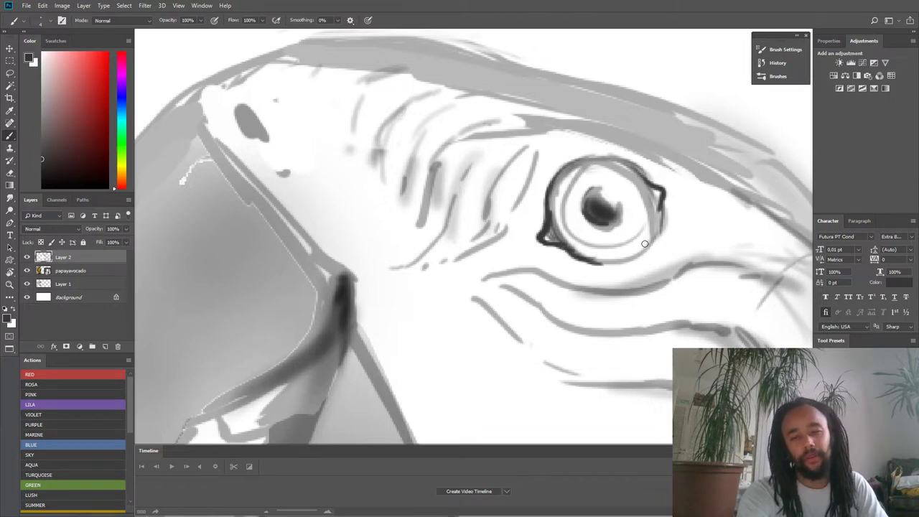
key(ctrl+alt+z)
mouse_move(659, 232)
mouse_down()
mouse_move(628, 262)
mouse_move(588, 258)
mouse_up()
- Draw a tapering near-black contour above the eye, along the border between the white face and the grey crown
mouse_move(599, 214)
mouse_down()
mouse_move(518, 212)
mouse_move(584, 219)
mouse_move(568, 194)
mouse_move(601, 214)
mouse_move(573, 205)
mouse_move(511, 155)
mouse_up()
key(ctrl+z)
mouse_move(511, 155)
mouse_down()
mouse_move(485, 132)
mouse_move(532, 115)
mouse_up()
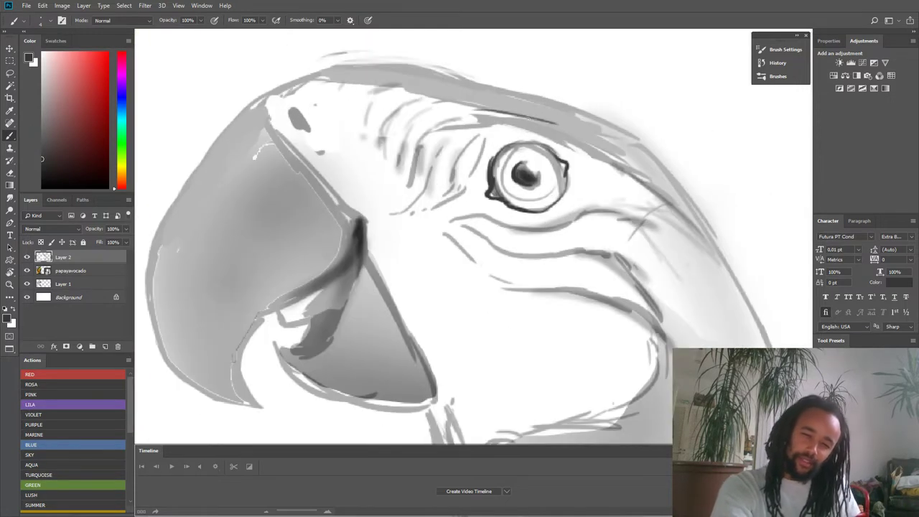
drag(461, 108, 600, 151)
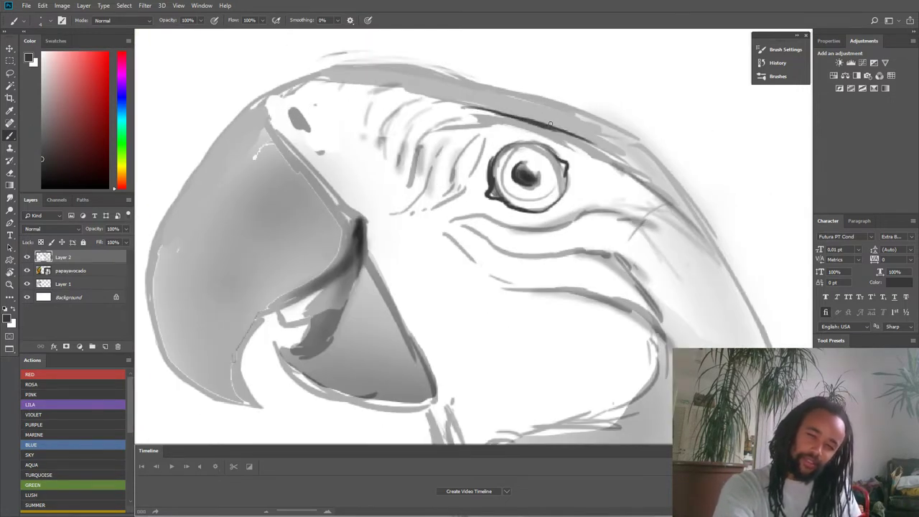
key(ctrl+z)
mouse_move(464, 108)
mouse_down()
mouse_move(562, 134)
mouse_move(622, 166)
mouse_up()
drag(542, 127, 620, 173)
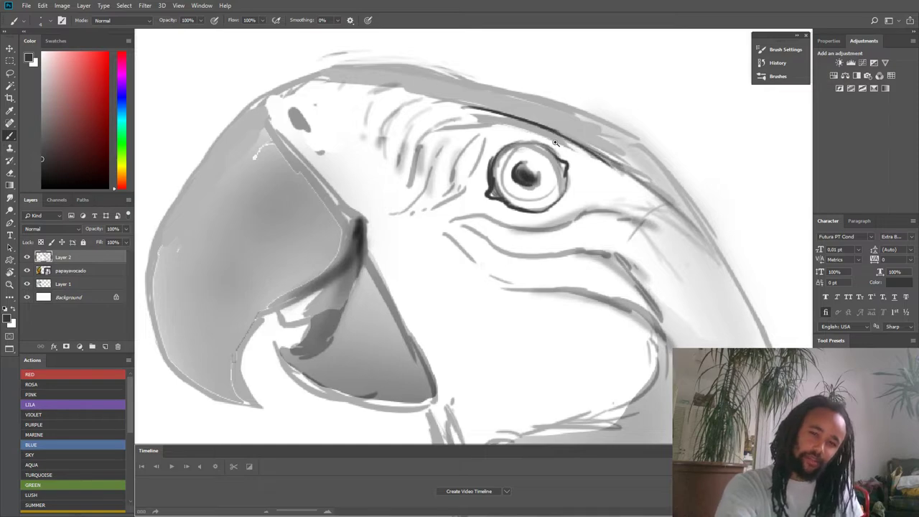
mouse_move(555, 143)
mouse_down()
mouse_move(515, 137)
mouse_move(572, 136)
mouse_move(663, 186)
mouse_up()
drag(605, 166, 673, 204)
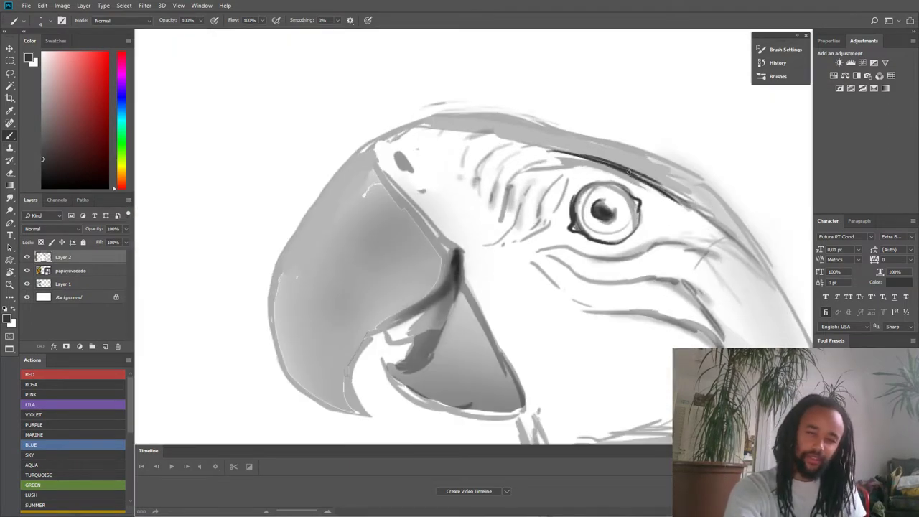
drag(629, 172, 664, 190)
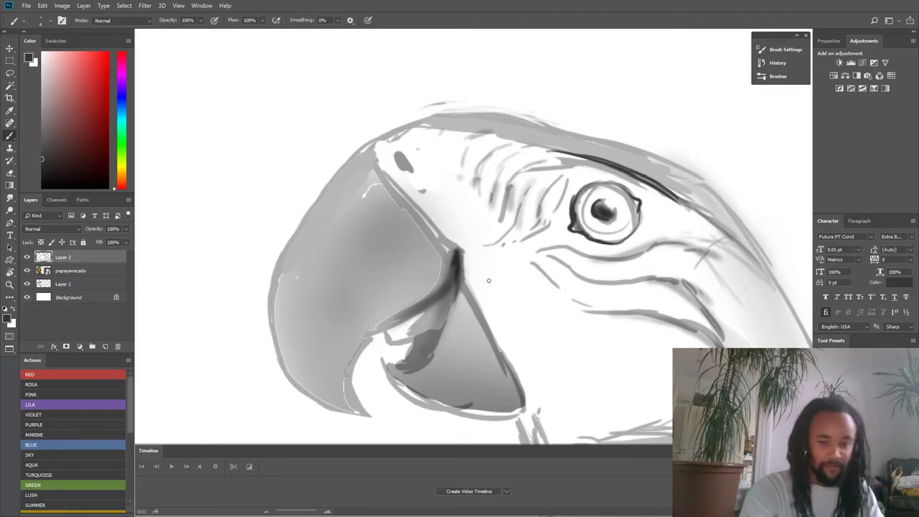
- Exit the full-screen view, read the YouTube live chat window in Chrome and return to Photoshop
key(shift+f)
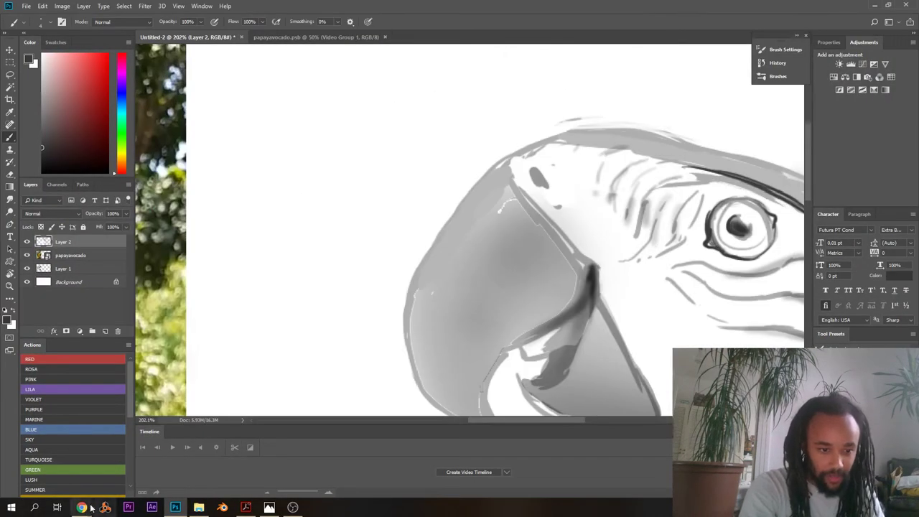
mouse_move(81, 508)
click(116, 460)
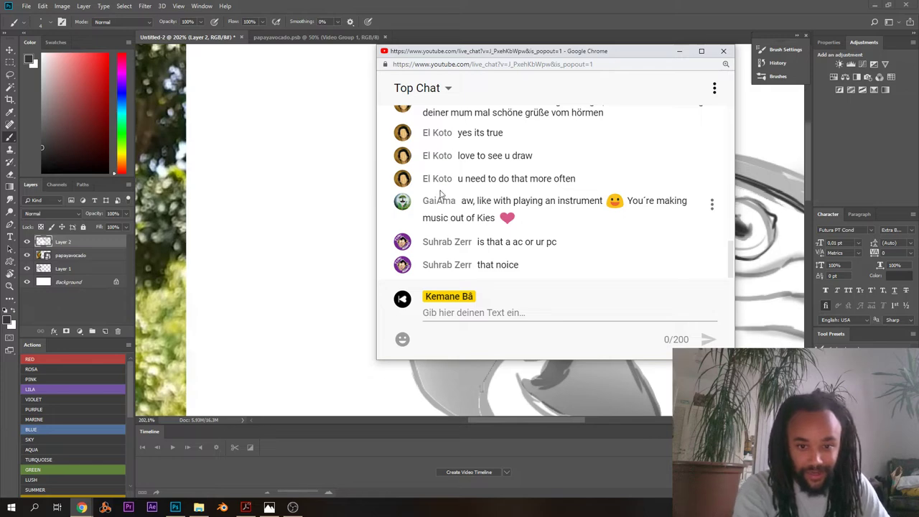
drag(447, 57, 375, 140)
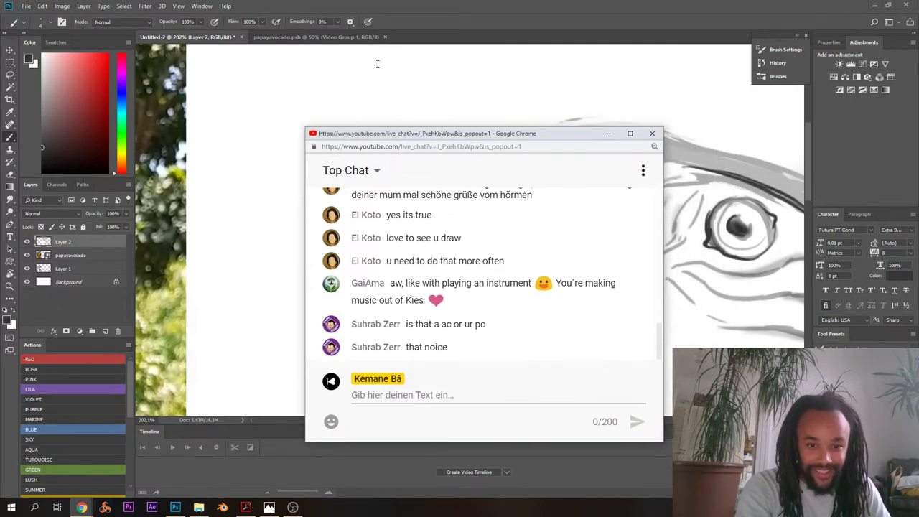
click(474, 14)
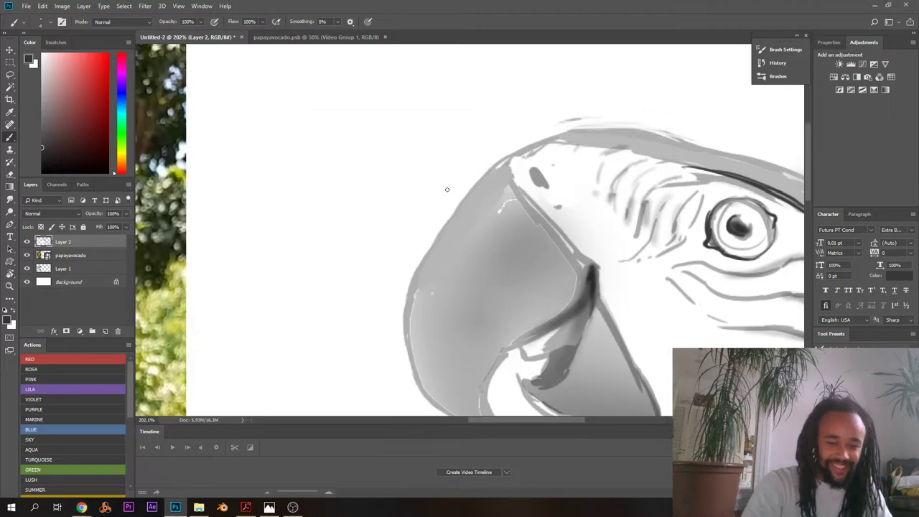
- Reopen the YouTube live chat window in Chrome, move it out of the way off this display and return to Photoshop
drag(454, 179, 405, 136)
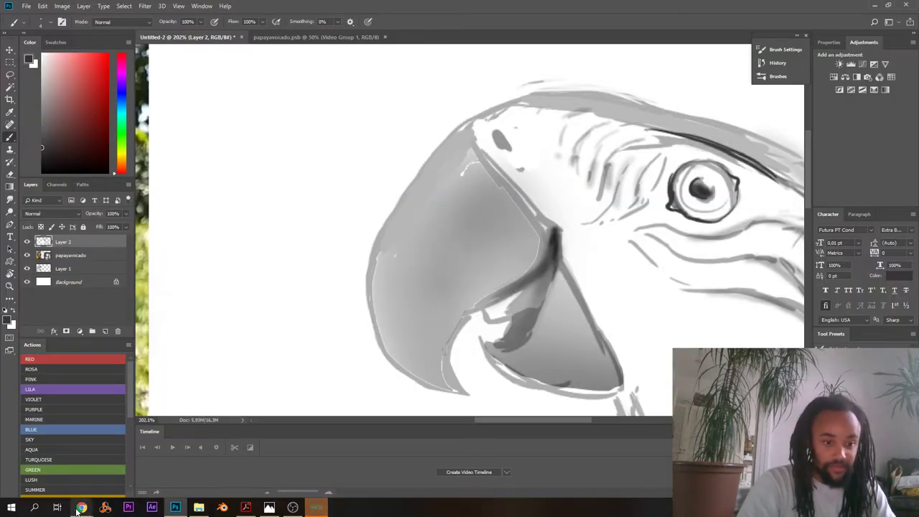
mouse_move(79, 509)
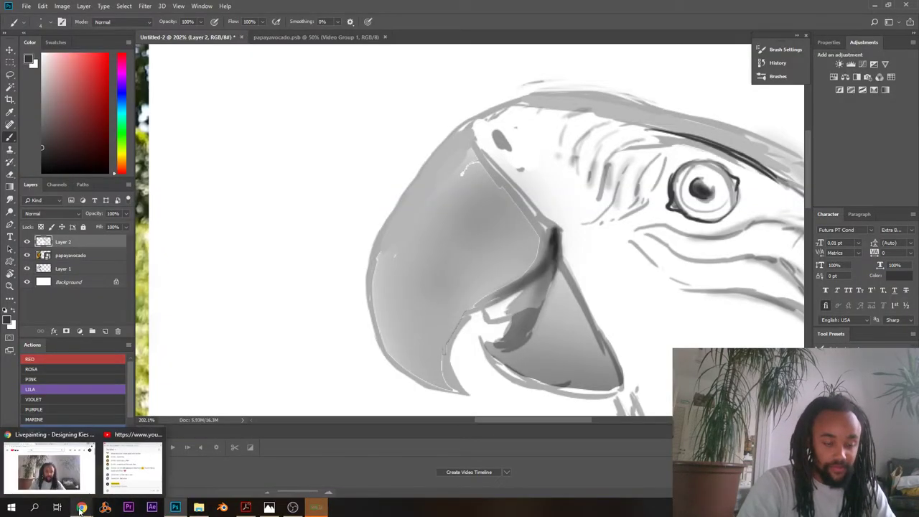
click(132, 466)
drag(396, 129, 0, 103)
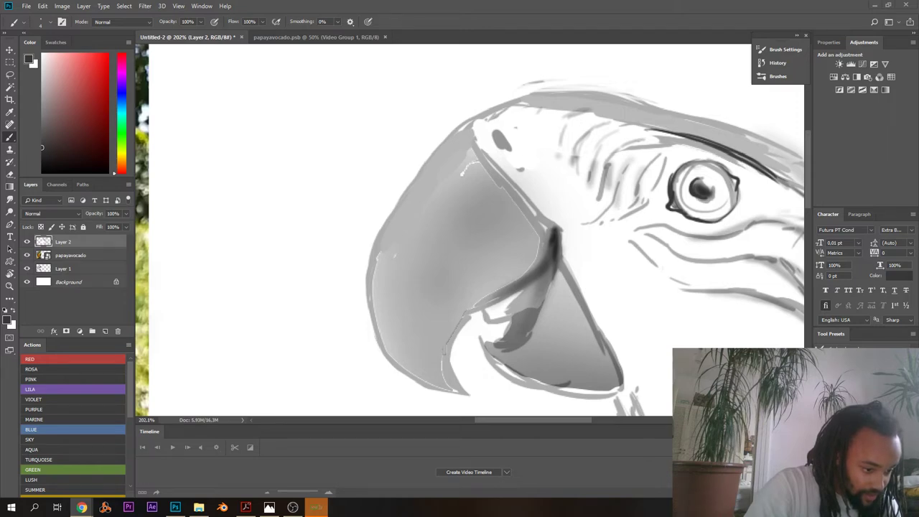
click(296, 136)
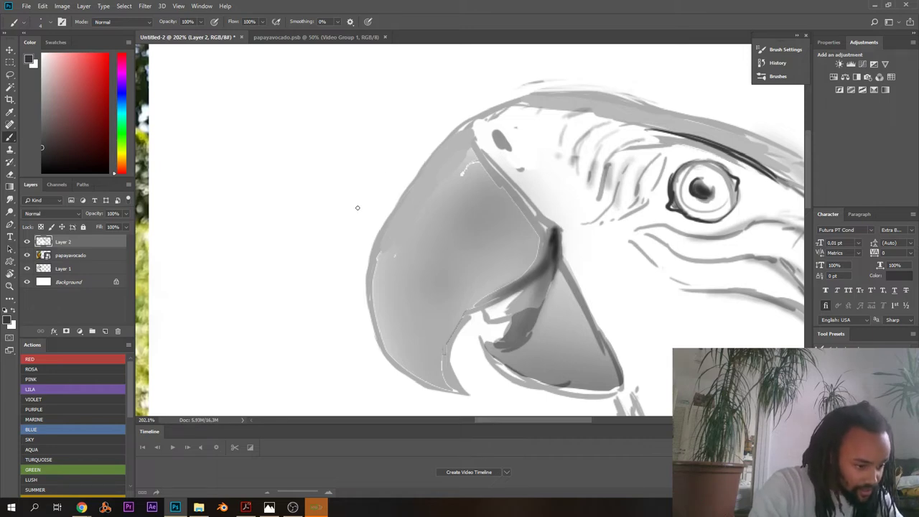
drag(364, 208, 300, 209)
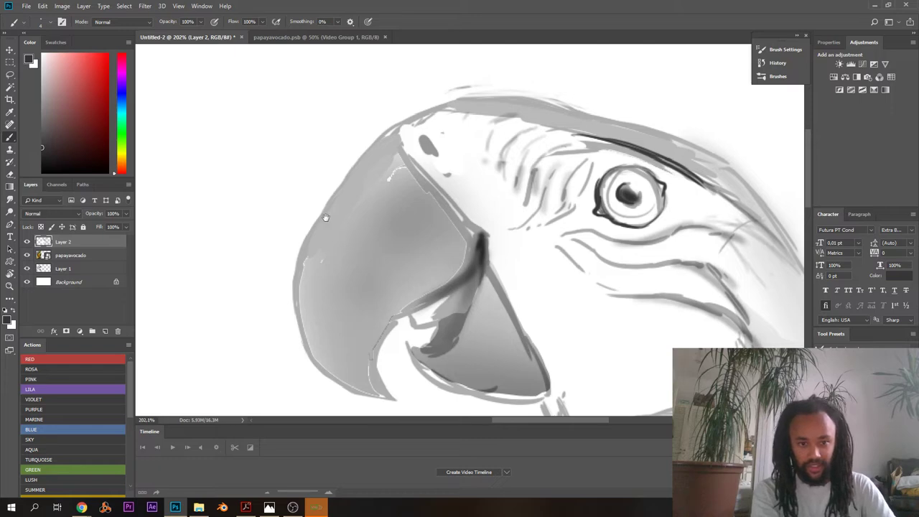
mouse_move(371, 306)
mouse_down()
mouse_move(332, 253)
mouse_move(306, 258)
mouse_up()
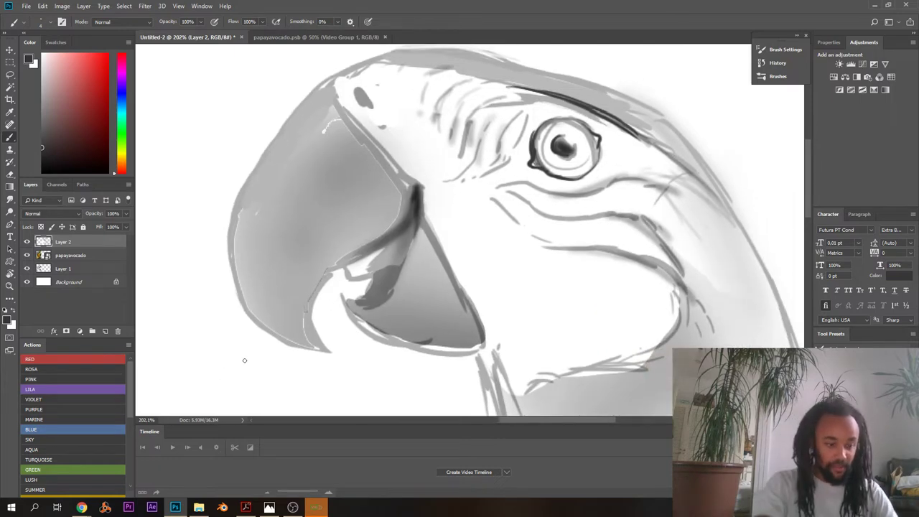
click(292, 507)
click(250, 379)
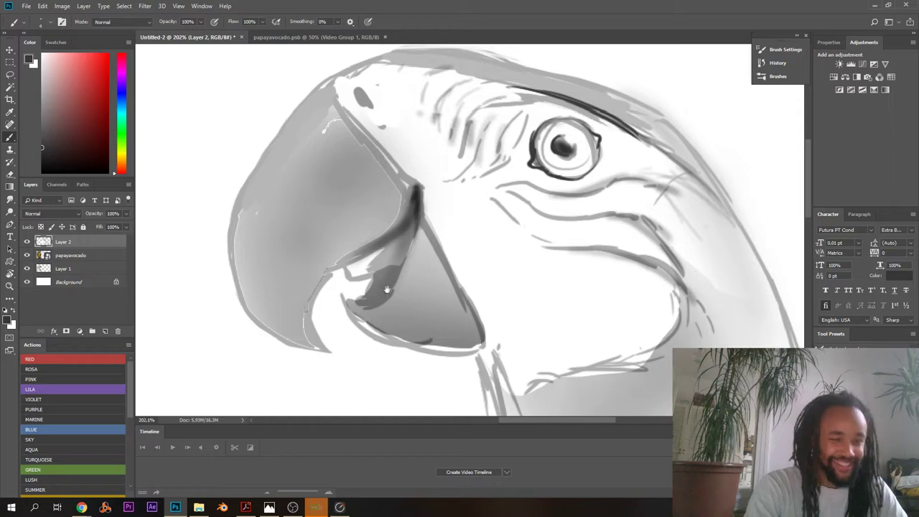
drag(386, 289, 351, 307)
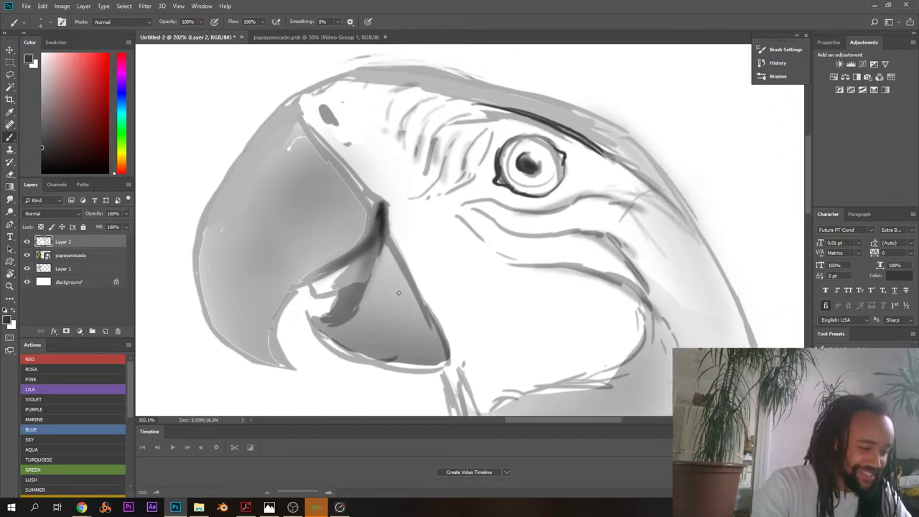
drag(396, 296, 383, 307)
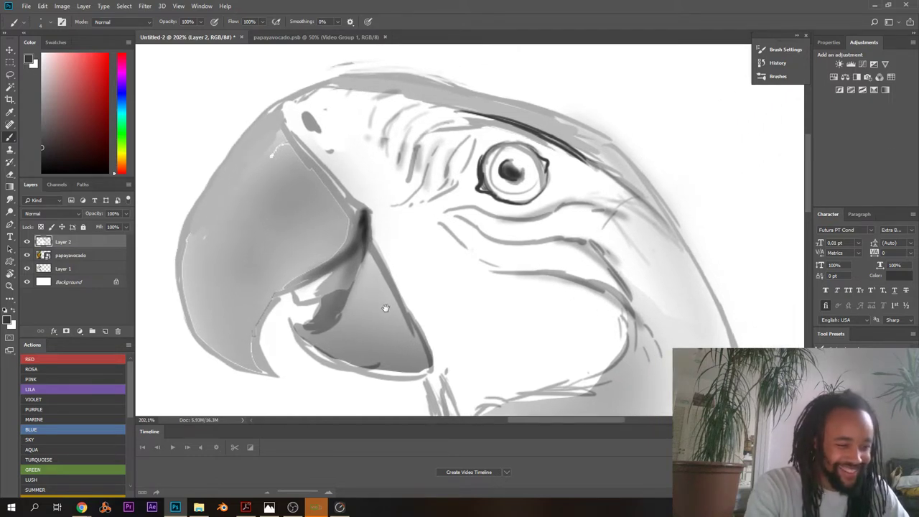
scroll(460, 280, down, 5)
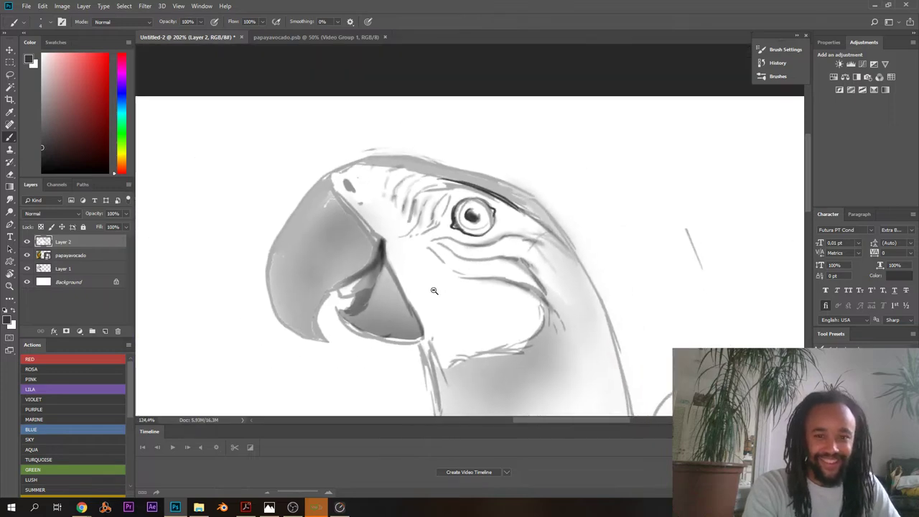
- Shift the video clip along the timeline in papayavocado.psb to get a different reference pose, save it and return to Untitled-2
drag(397, 330, 365, 223)
scroll(396, 296, down, 5)
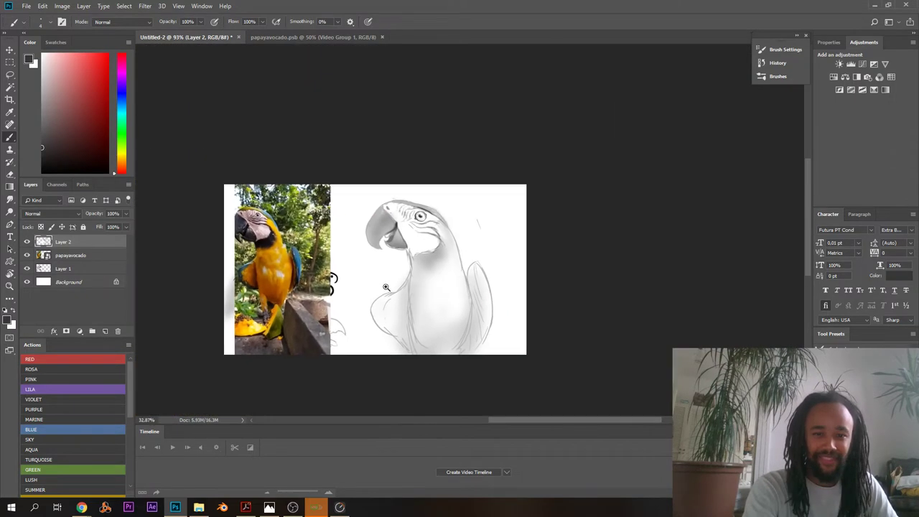
scroll(396, 296, up, 2)
scroll(396, 296, up, 1)
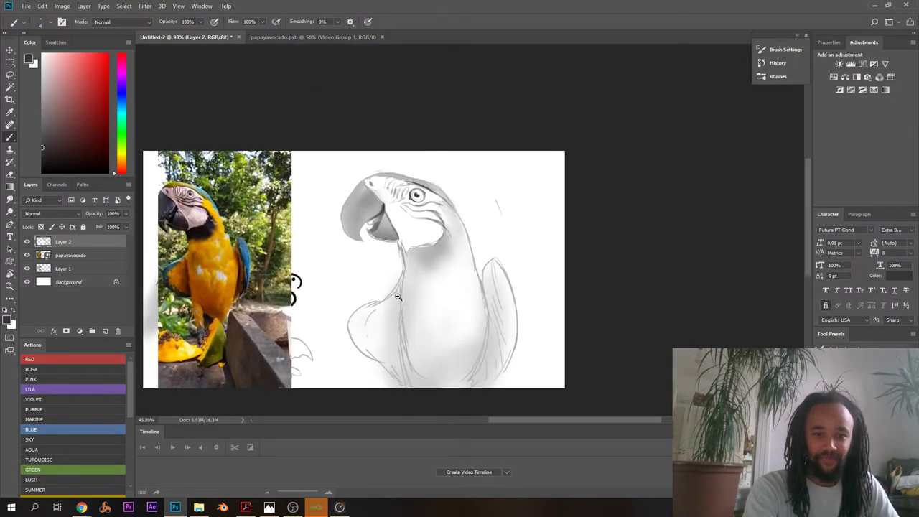
scroll(399, 296, up, 1)
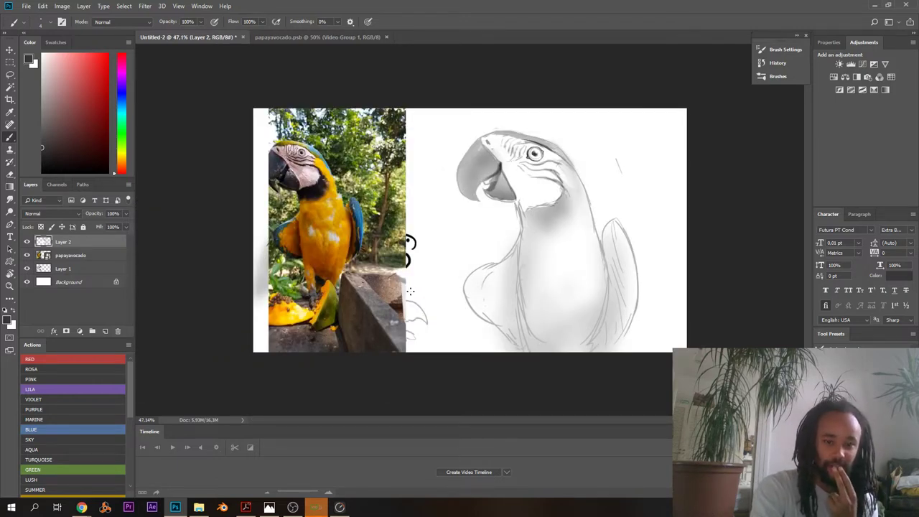
scroll(410, 291, up, 3)
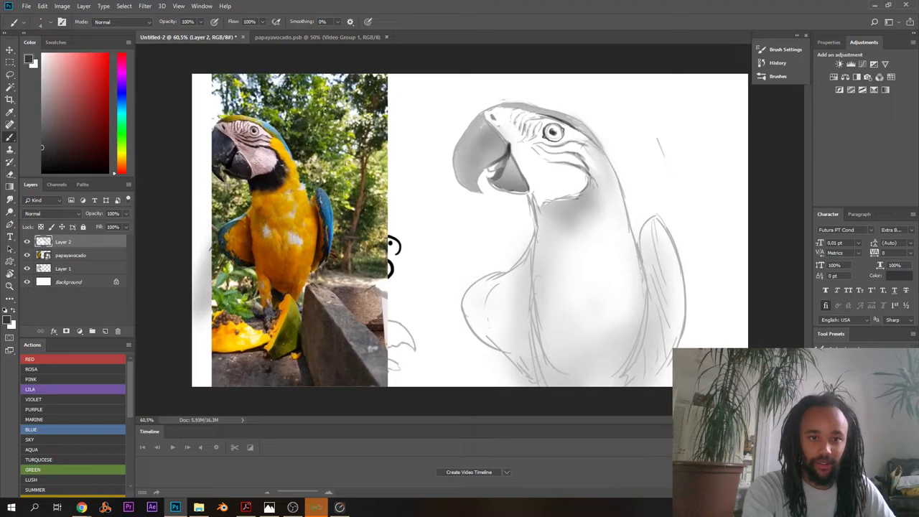
click(278, 37)
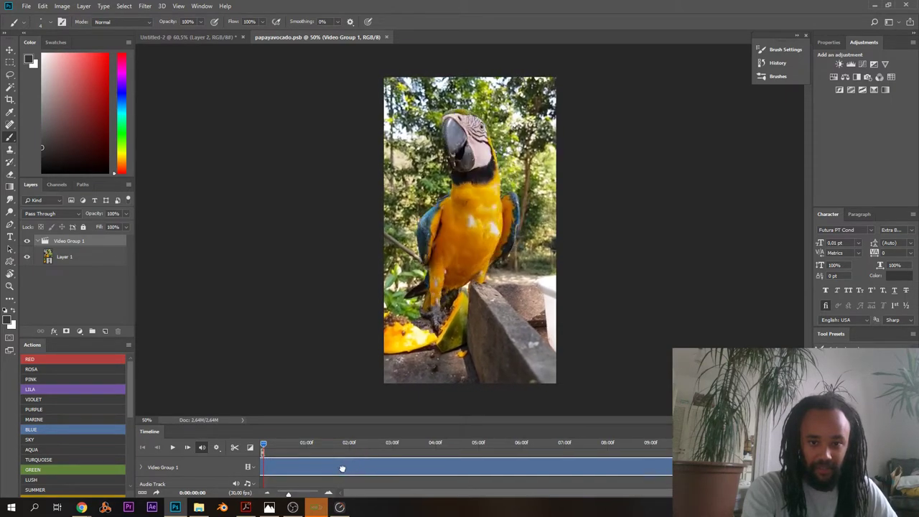
drag(287, 468, 257, 465)
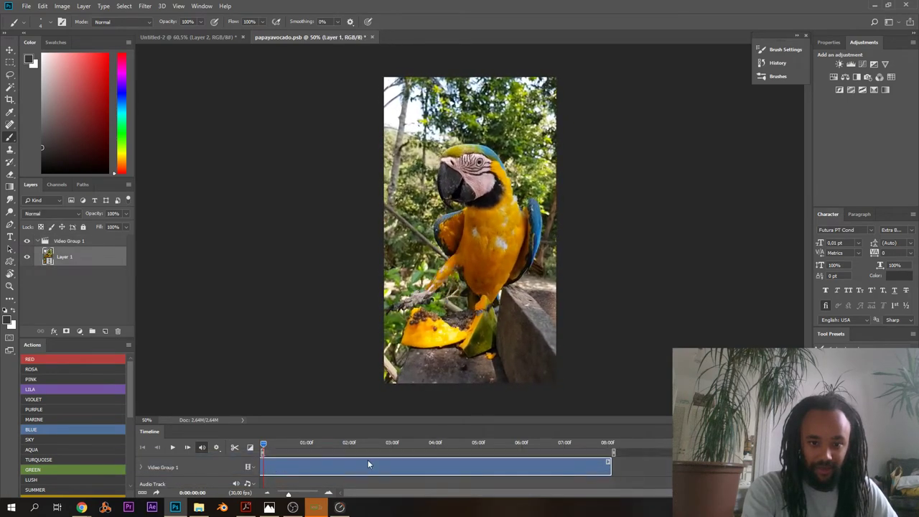
mouse_move(368, 465)
mouse_down()
mouse_move(376, 468)
mouse_move(272, 465)
mouse_move(400, 471)
mouse_up()
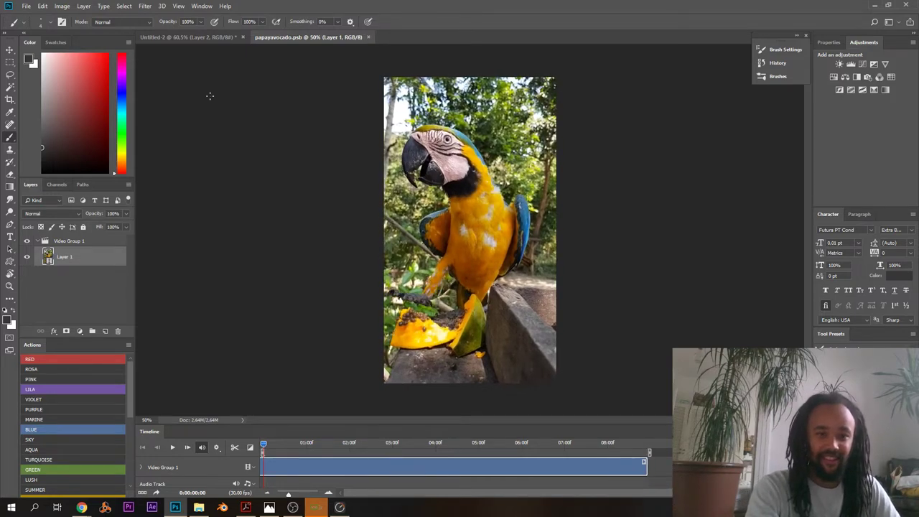
click(199, 36)
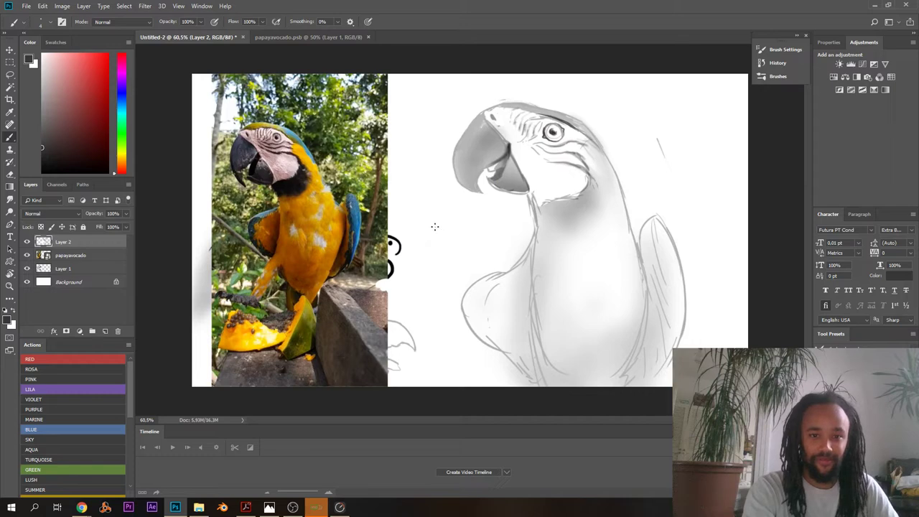
drag(430, 243, 418, 258)
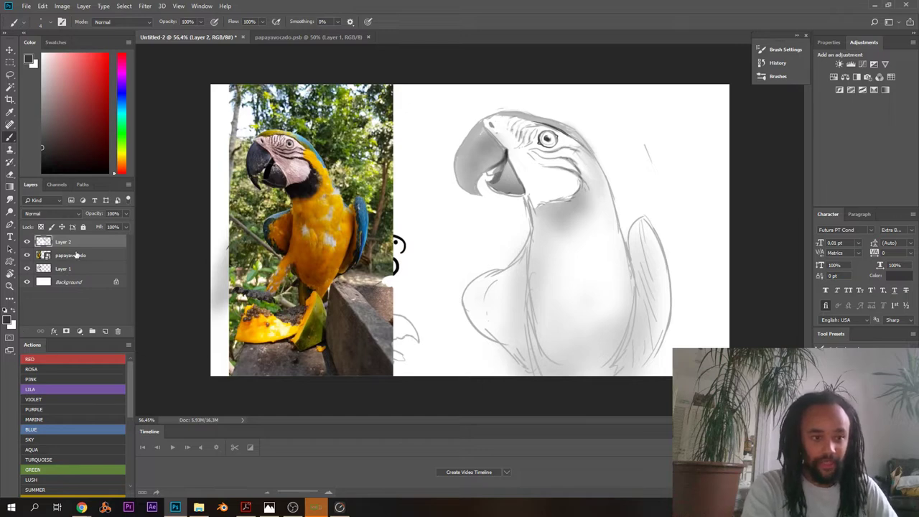
- Move the papayavocado layer to the top of the stack, add a new layer beneath it and fill that layer with white
drag(76, 256, 81, 245)
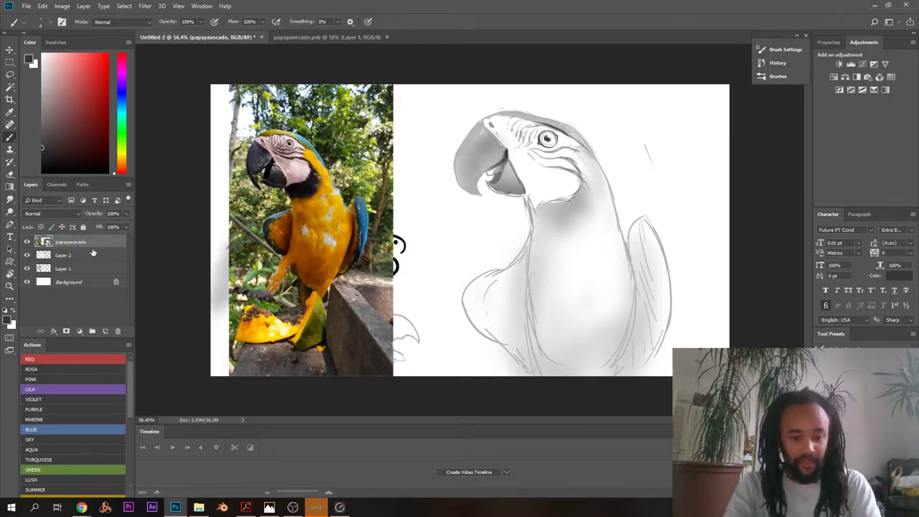
key(ctrl+shift+n)
key(Return)
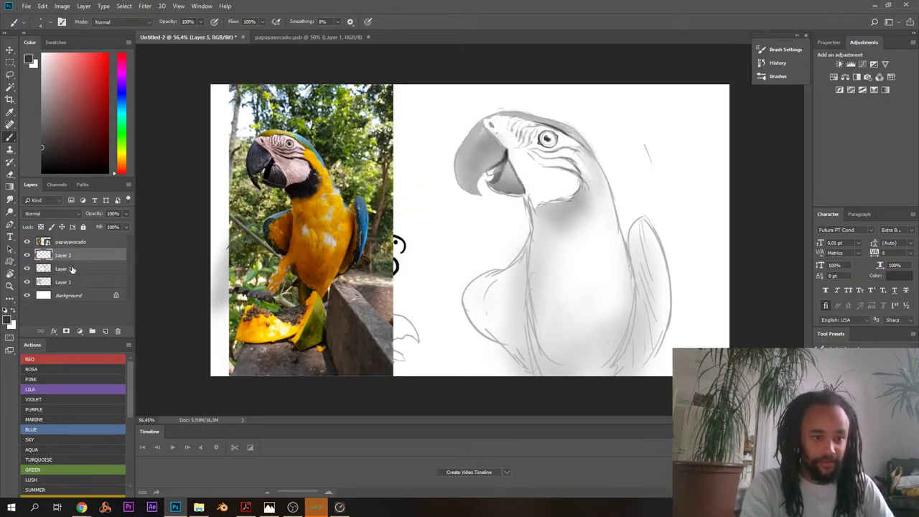
key(alt+BackSpace)
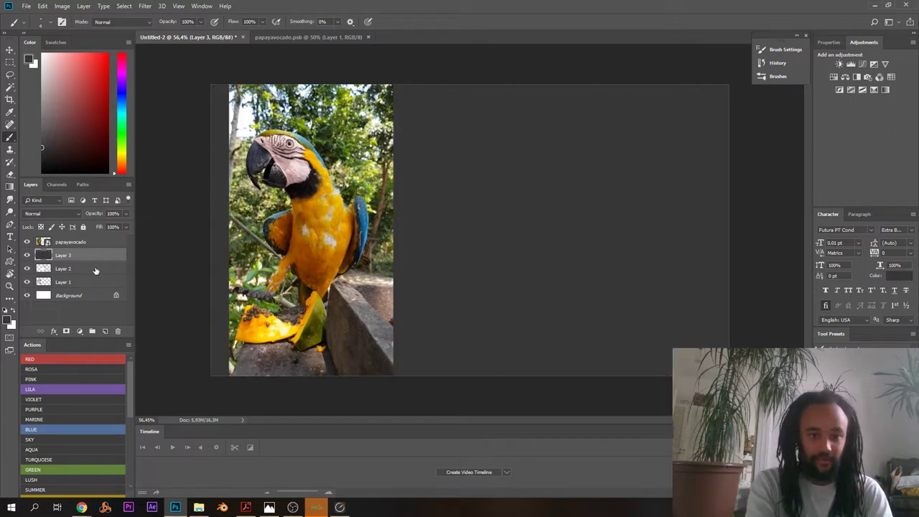
key(ctrl+BackSpace)
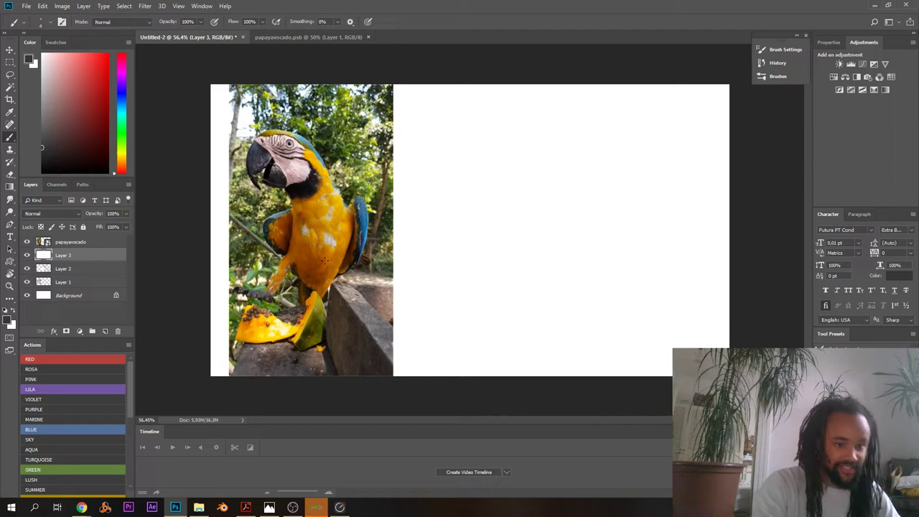
- Try a thin curved stroke in the blank area beside the reference photo, then undo it
scroll(506, 234, up, 1)
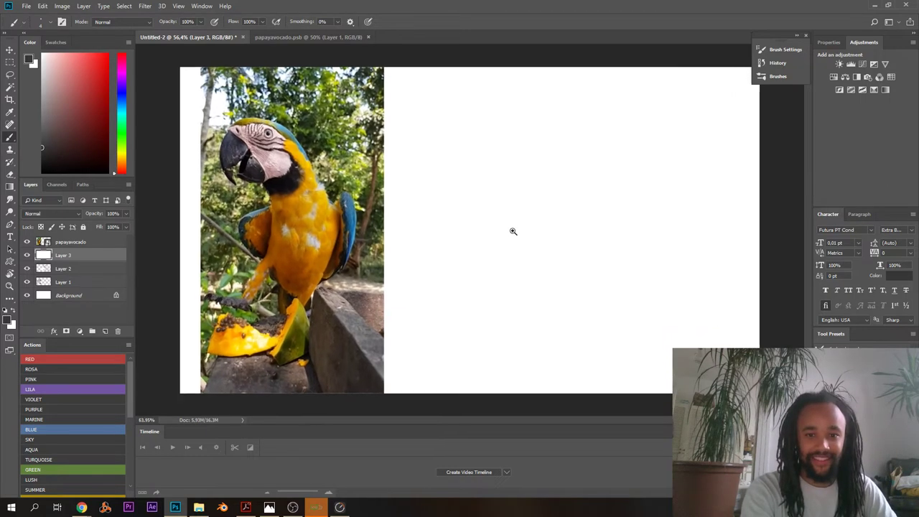
scroll(538, 197, up, 1)
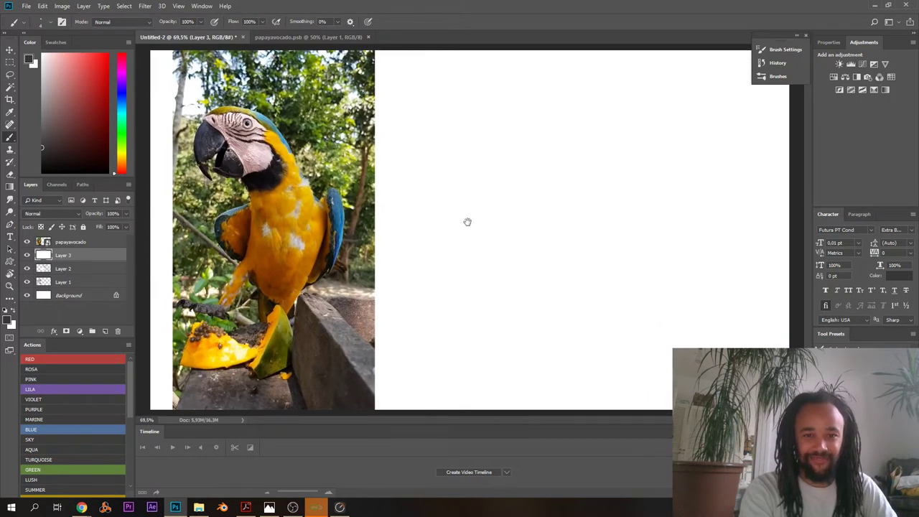
key(ctrl+z)
drag(505, 115, 472, 167)
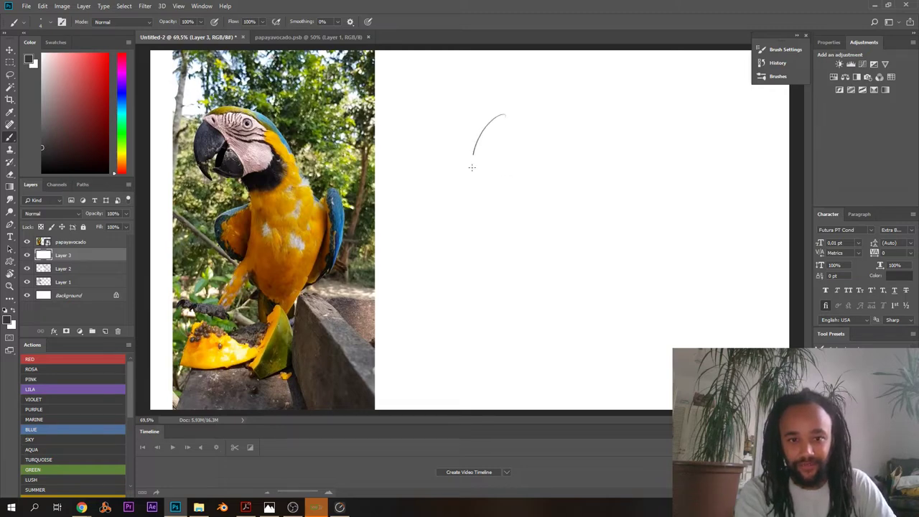
key(ctrl+z)
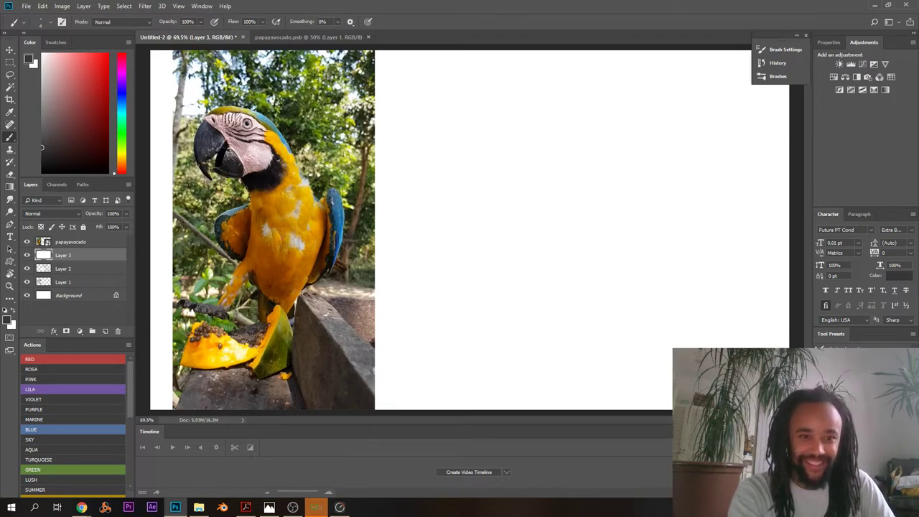
- Sample near-black from the parrot's dark throat in the photo and set the hard round brush to 12 px
right_click(272, 176)
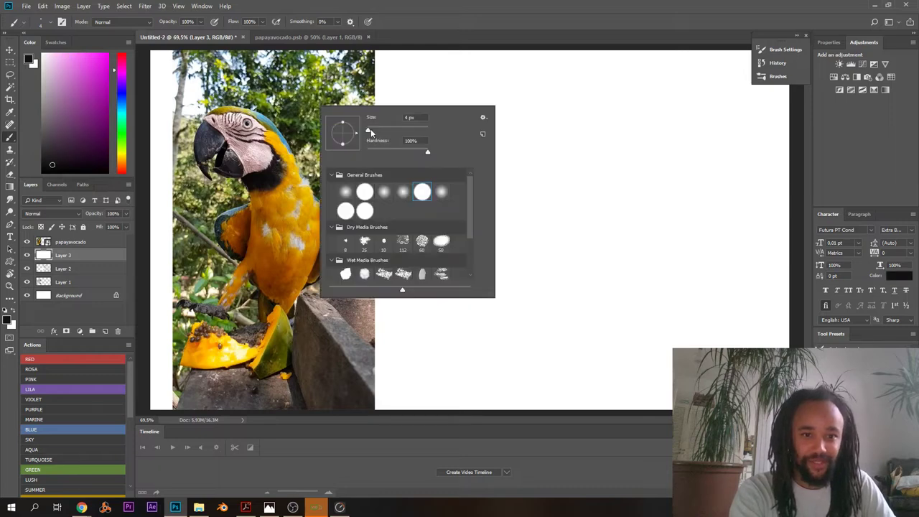
click(143, 250)
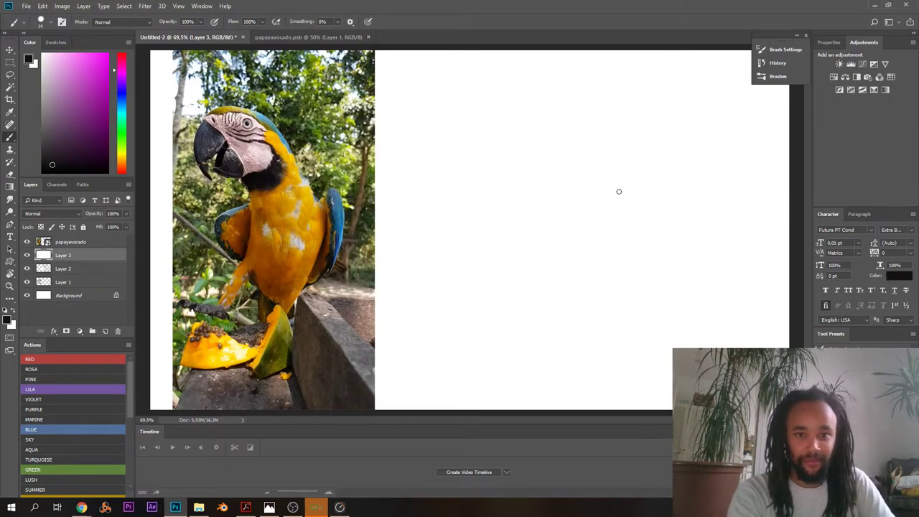
right_click(498, 146)
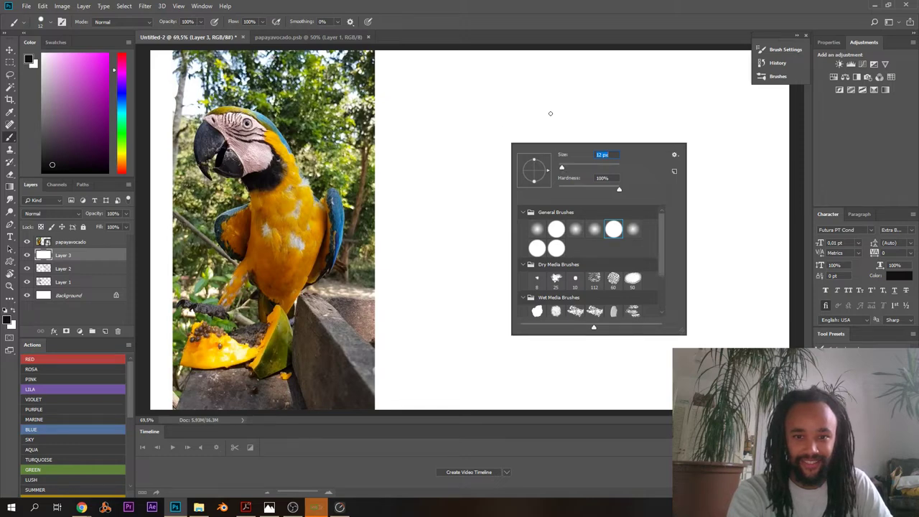
- Try slanted near-black contour strokes on the blank white layer, then undo them
mouse_move(546, 108)
mouse_down()
mouse_move(548, 191)
mouse_move(510, 207)
mouse_up()
key(ctrl+z)
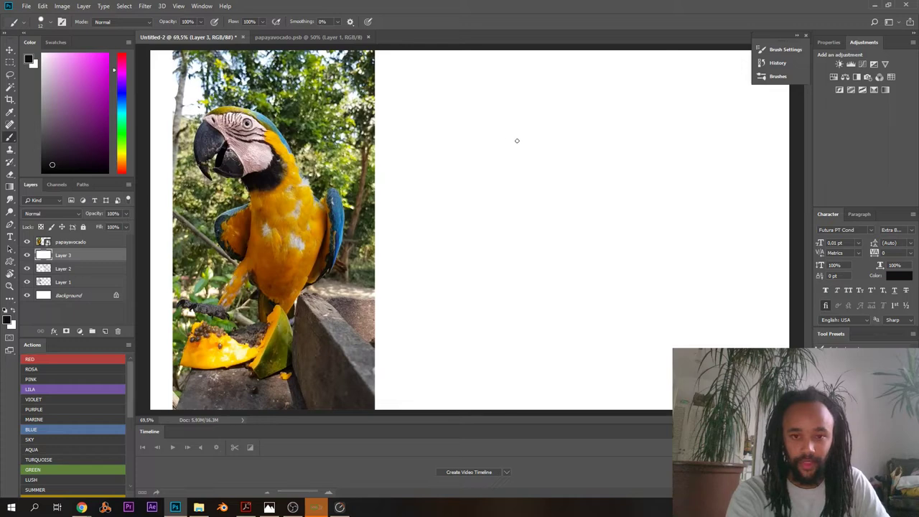
drag(510, 130, 535, 169)
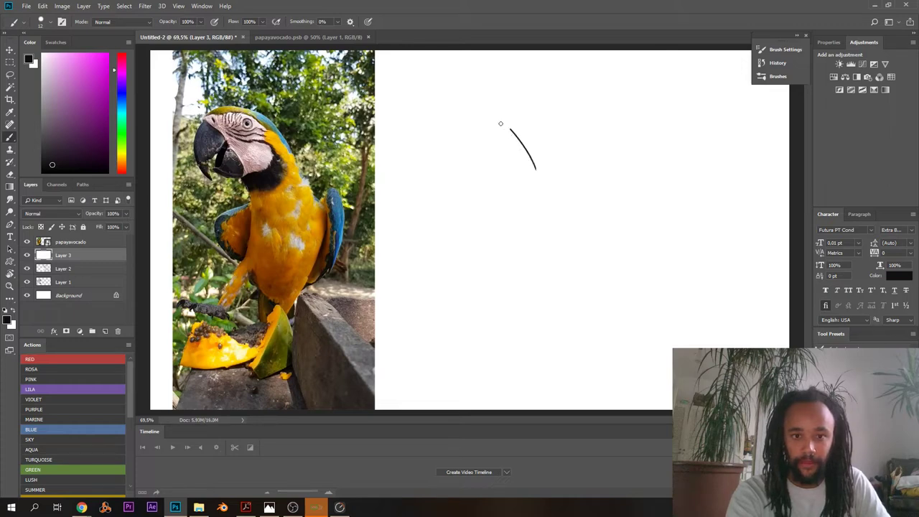
drag(501, 123, 537, 178)
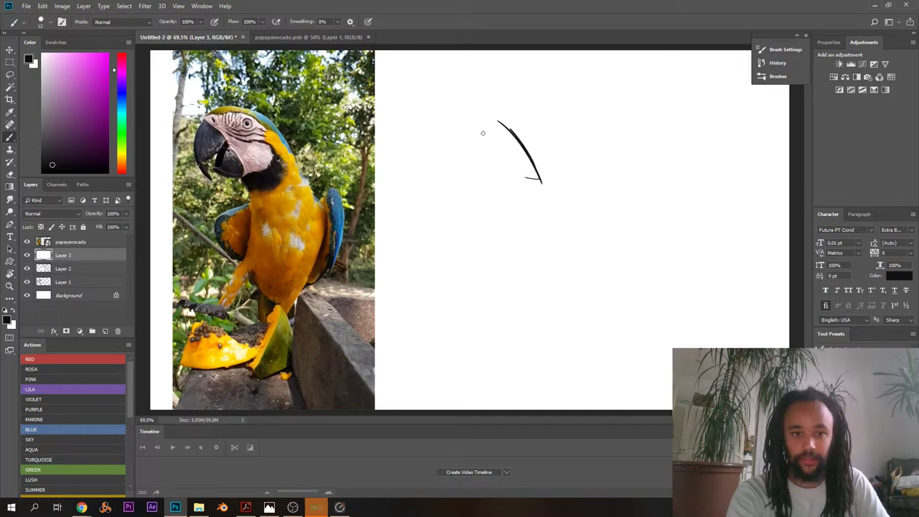
key(ctrl+alt+z)
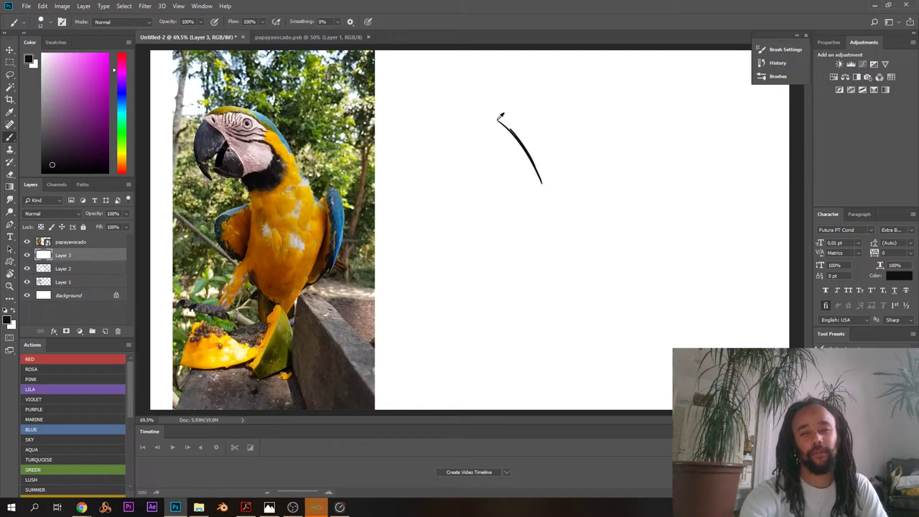
key(ctrl+z)
key(ctrl+z)
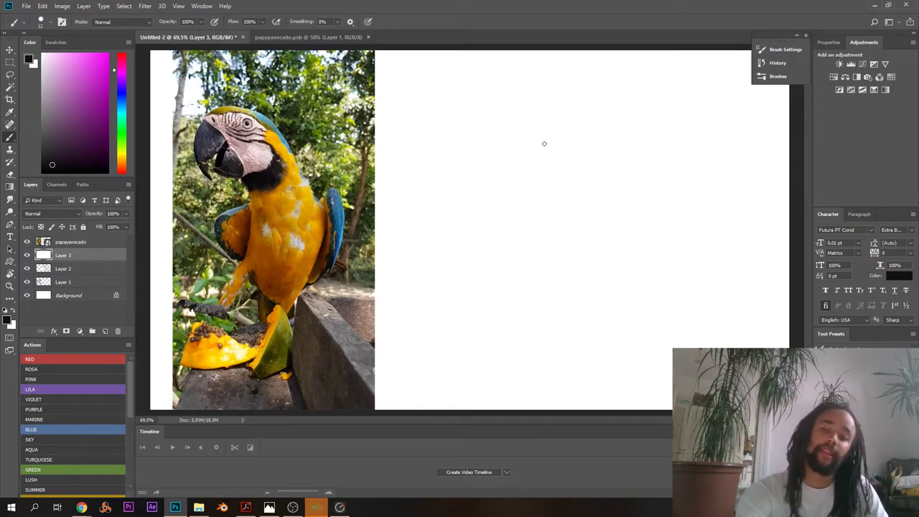
- Try a vertical line with a half-circle outline attached to its left side, then undo all the strokes
drag(544, 129, 544, 200)
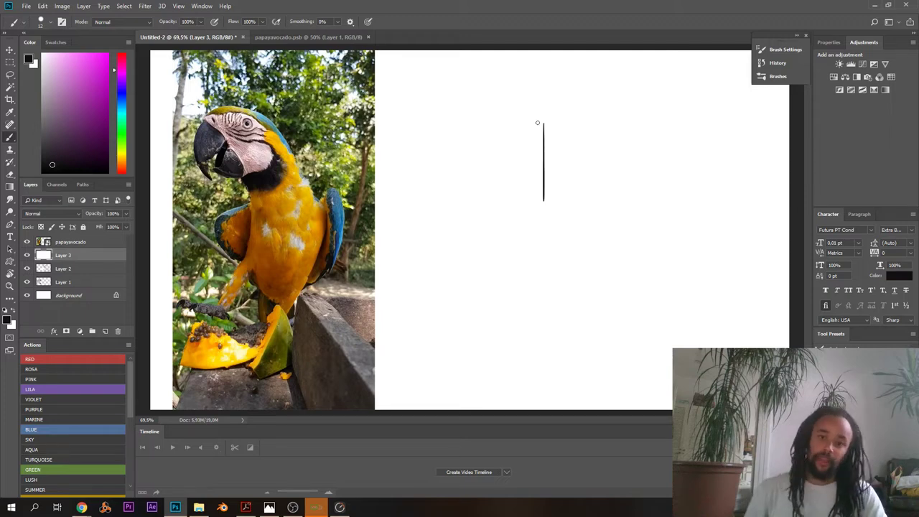
drag(526, 132, 502, 161)
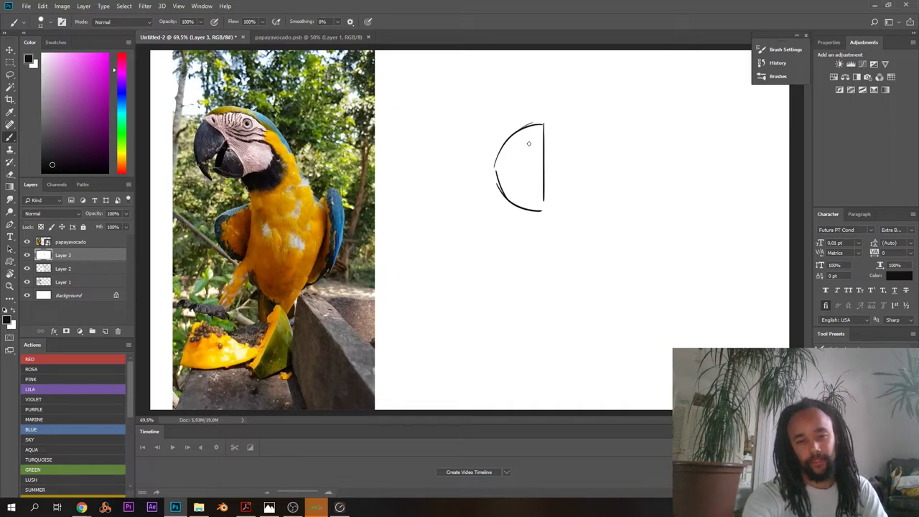
key(ctrl+z)
key(ctrl+z)
key(ctrl+z)
key(ctrl+z)
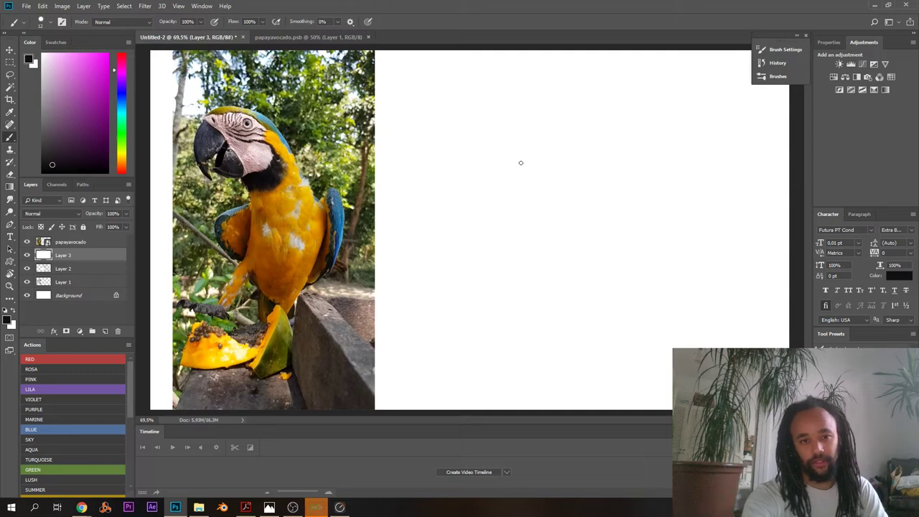
- Make a small circular selection with the Elliptical Marquee in the blank white area, discarding a larger first attempt
key(m)
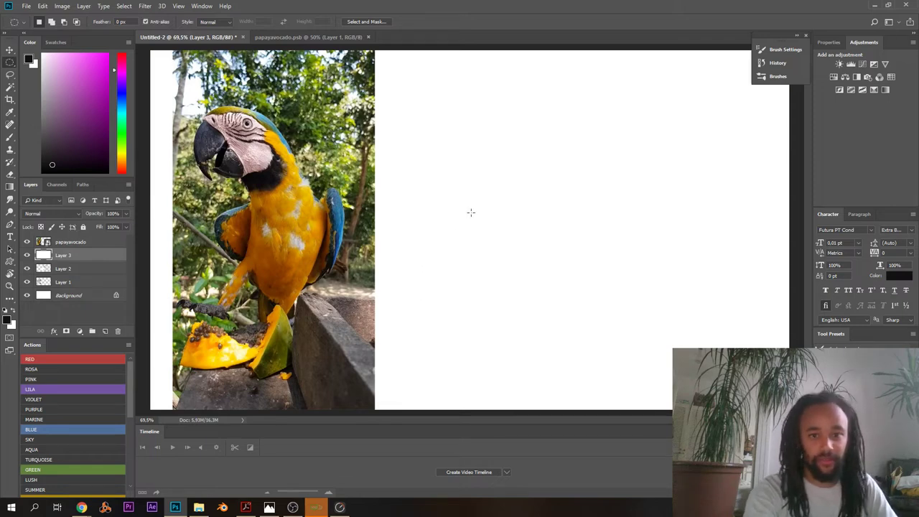
drag(455, 121, 650, 363)
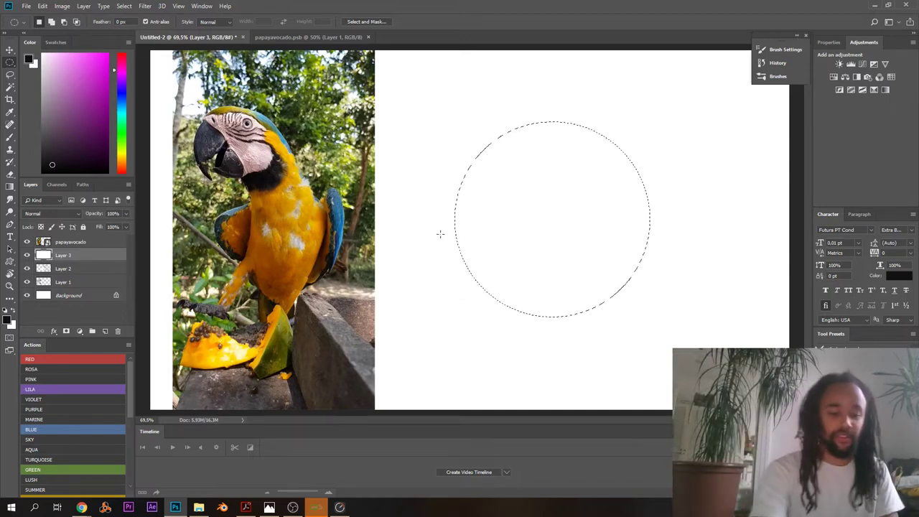
key(ctrl+d)
drag(485, 148, 561, 225)
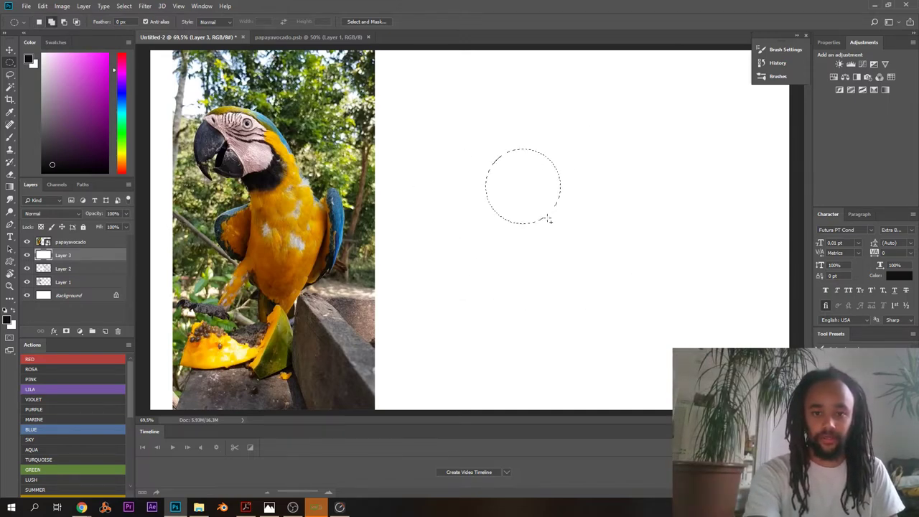
- Shade the circular selection near-black with a large soft brush, leaving its right edge lighter, and deselect it
key(b)
right_click(508, 202)
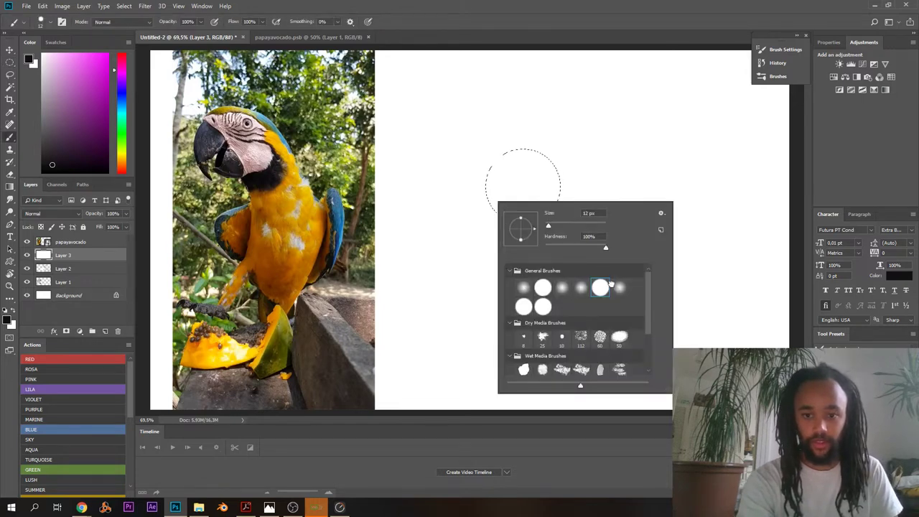
drag(599, 224, 598, 224)
click(476, 153)
mouse_move(479, 154)
mouse_down()
mouse_move(501, 250)
mouse_move(496, 162)
mouse_move(502, 189)
mouse_move(494, 219)
mouse_move(497, 162)
mouse_move(491, 247)
mouse_move(493, 224)
mouse_up()
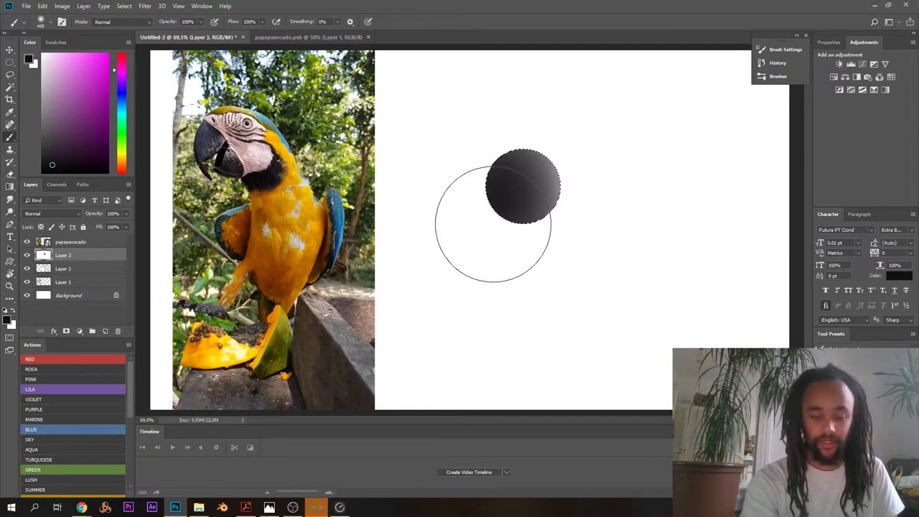
key(ctrl+f)
key(Escape)
key(ctrl+d)
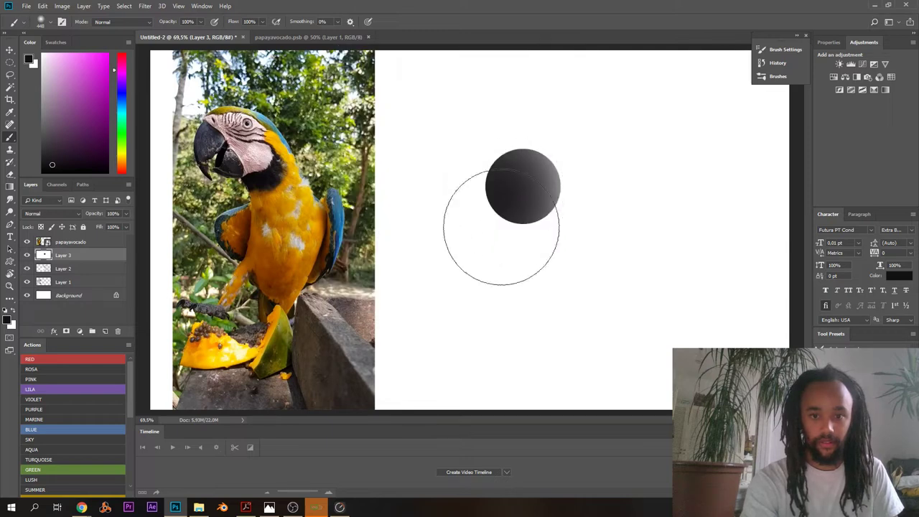
- Try erasing a vertical stripe through the shaded circle with a hard round eraser, then undo the erasure
key(e)
right_click(526, 191)
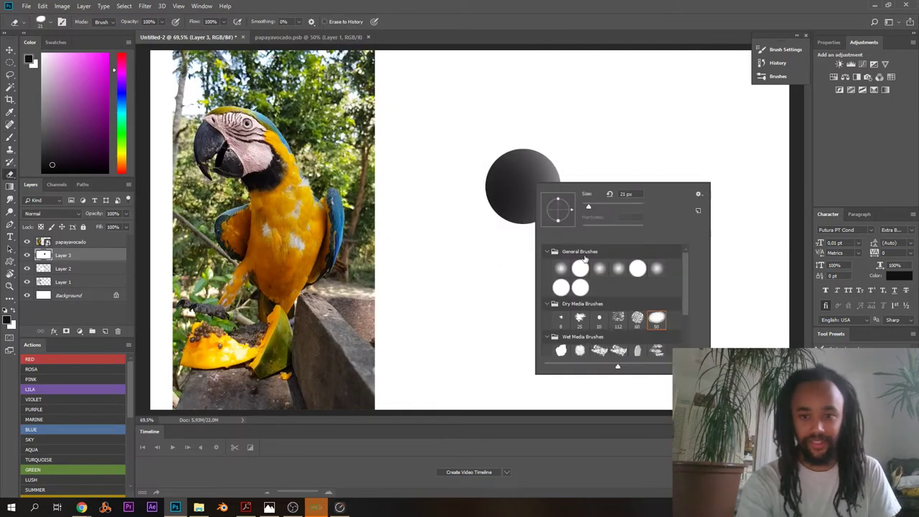
click(635, 268)
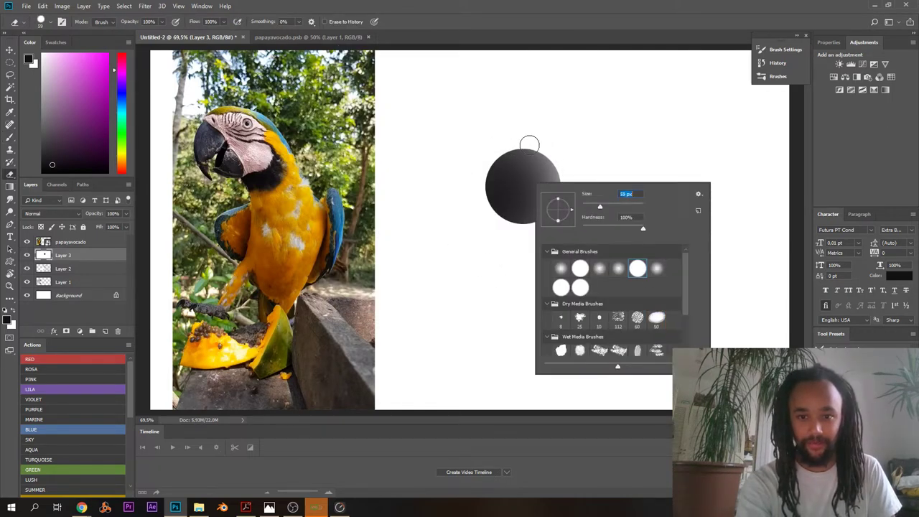
click(531, 145)
drag(534, 143, 534, 298)
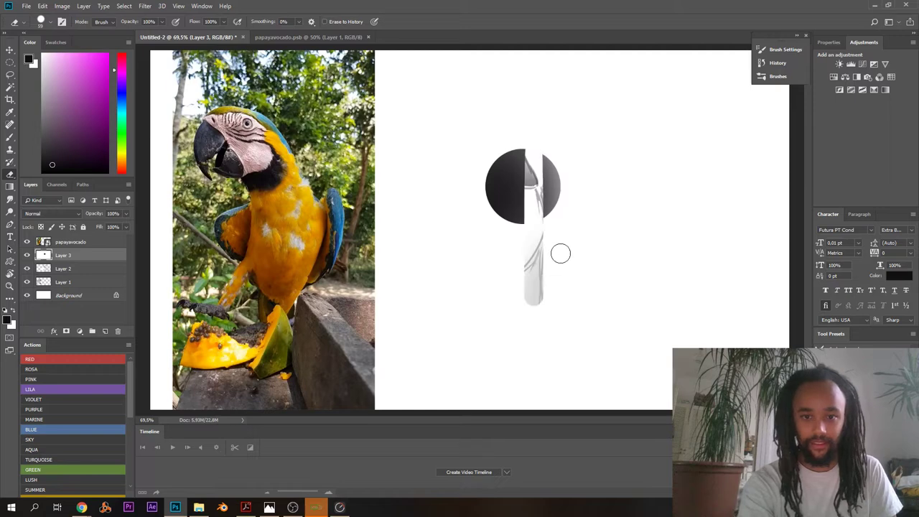
key(ctrl+z)
- Paint over the right half of the circle in white with a 73 px hard round brush, leaving a half-circle
key(b)
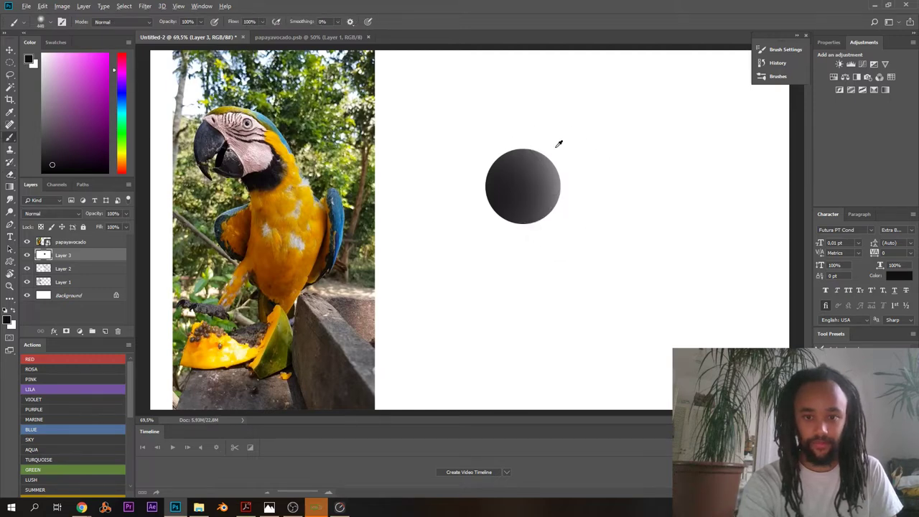
key(x)
right_click(553, 154)
click(644, 243)
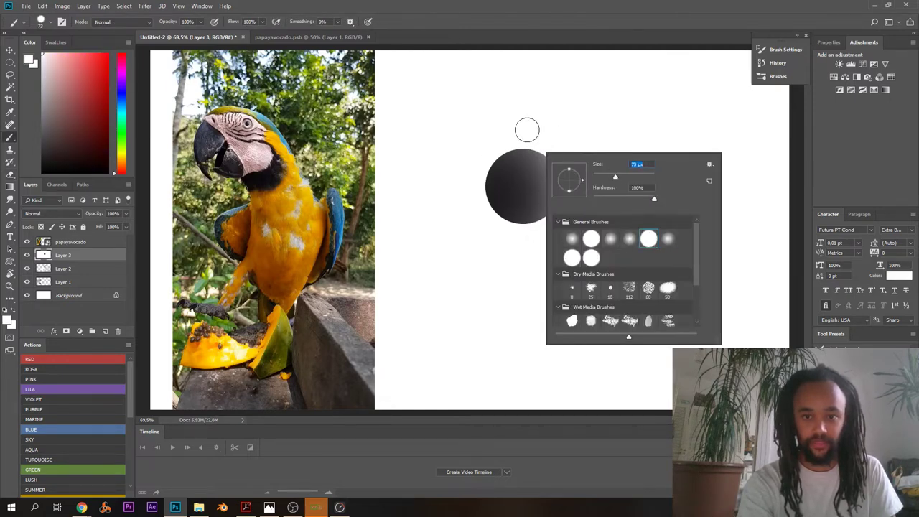
key(Return)
mouse_move(537, 139)
mouse_down()
mouse_move(552, 234)
mouse_move(555, 144)
mouse_move(565, 272)
mouse_up()
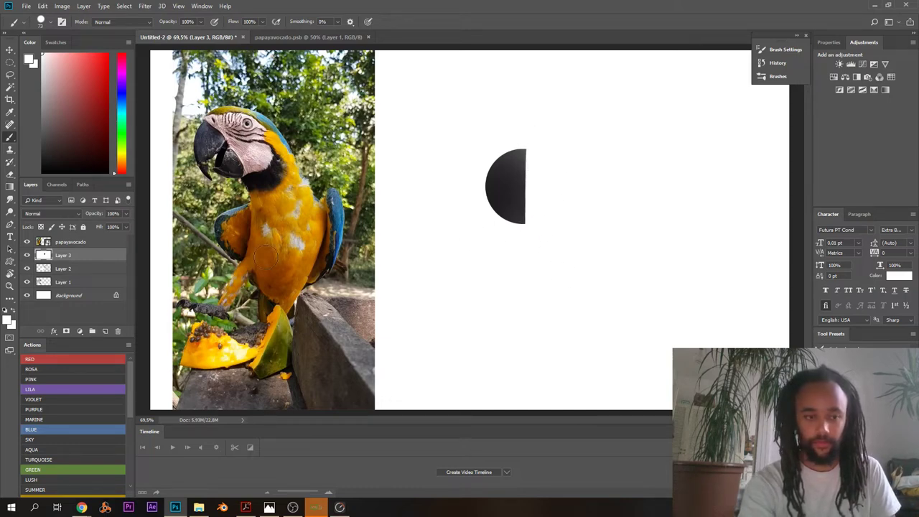
- Hide Layer 1 and Layer 2, and reduce the hard round eraser to 39 px
click(27, 283)
click(27, 269)
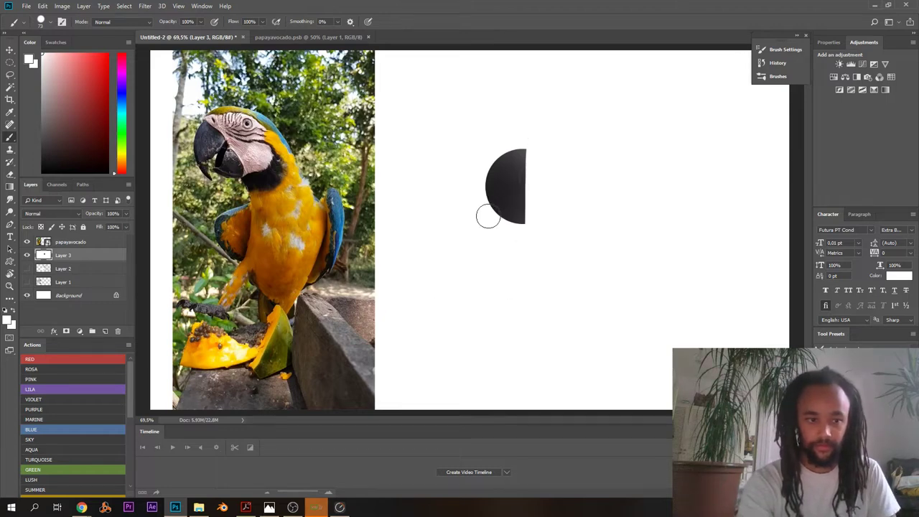
key(e)
right_click(516, 193)
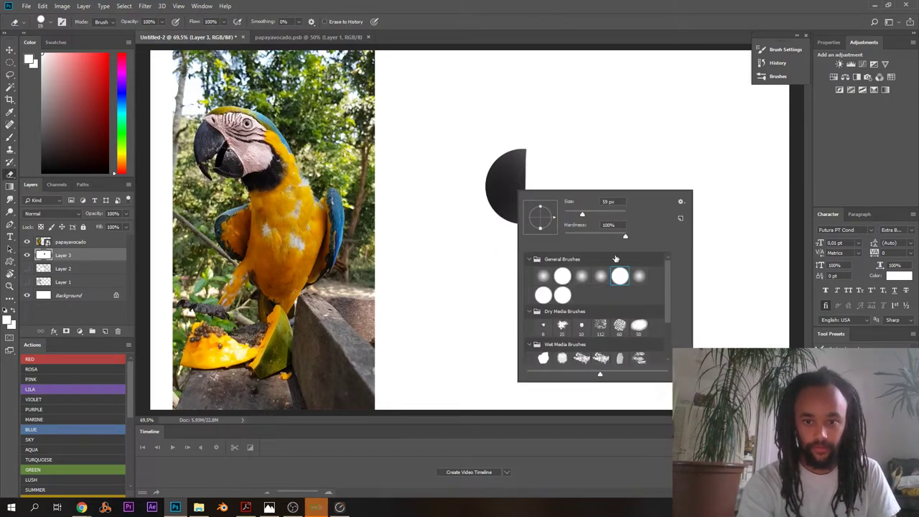
click(577, 215)
click(468, 229)
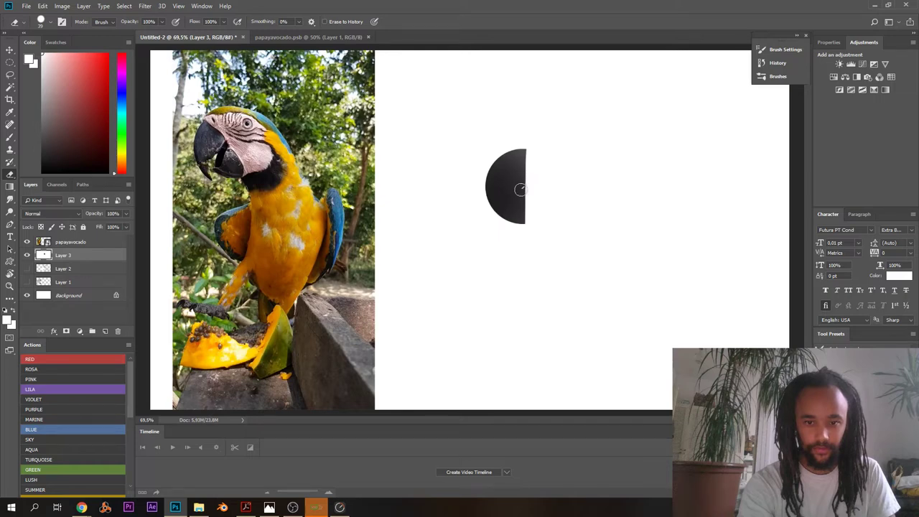
- Erase a small slanted leaf-shaped opening in the lower part of the dark half-circle, undoing the first attempt
key(ctrl+z)
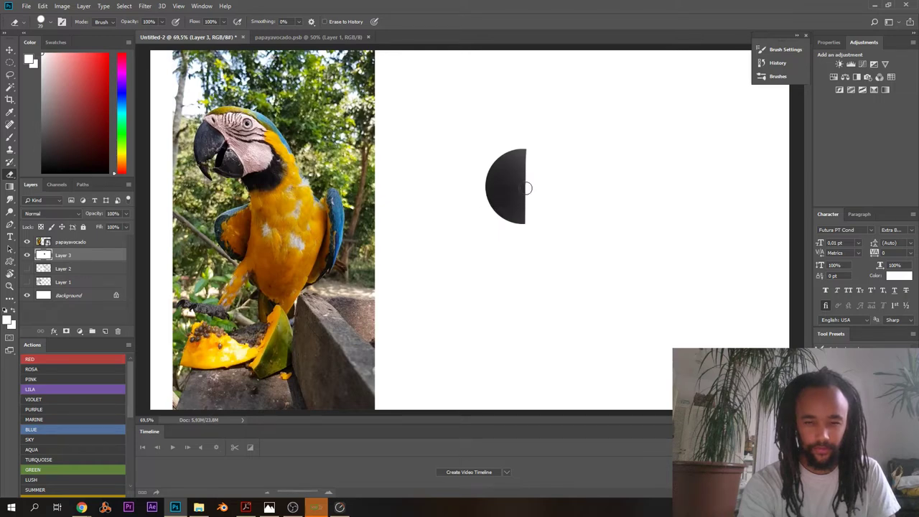
drag(513, 201, 489, 220)
scroll(525, 192, up, 3)
drag(520, 188, 486, 231)
scroll(506, 123, down, 5)
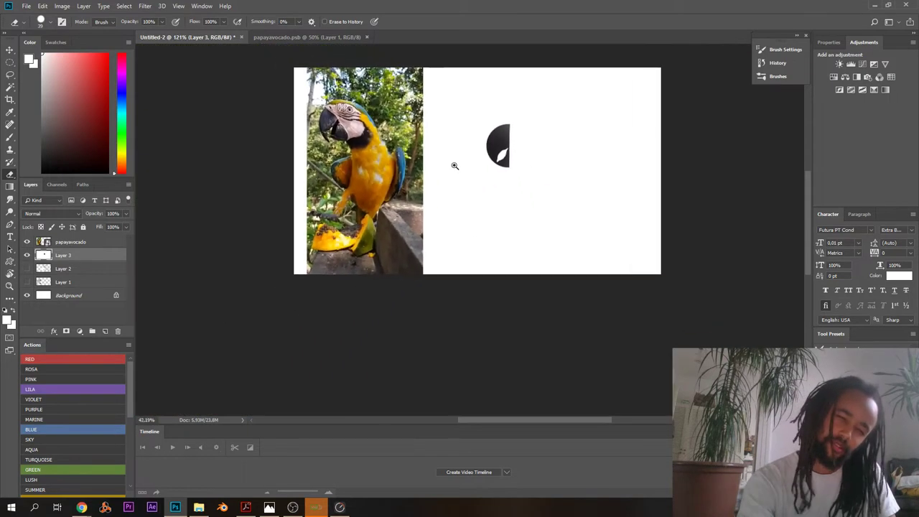
scroll(454, 166, up, 4)
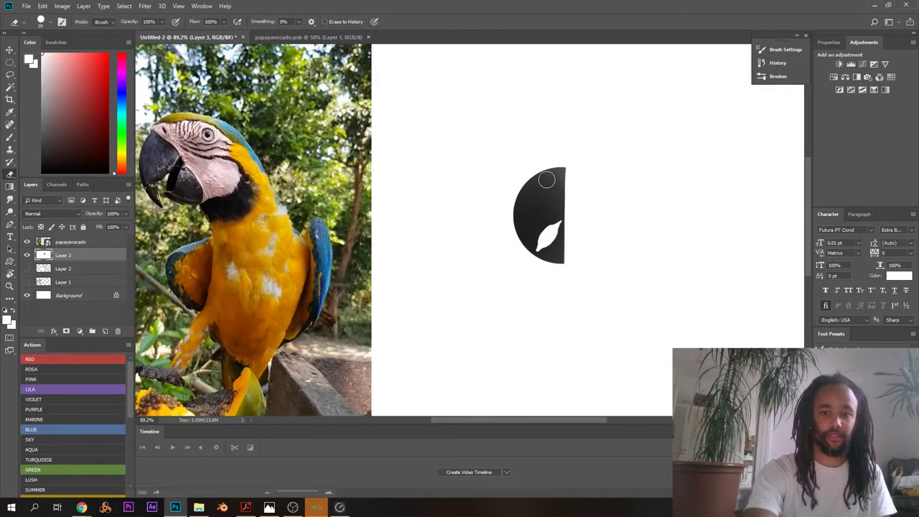
- Sample the half-circle's dark grey as the painting colour and set the hard round brush to 15 px
key(b)
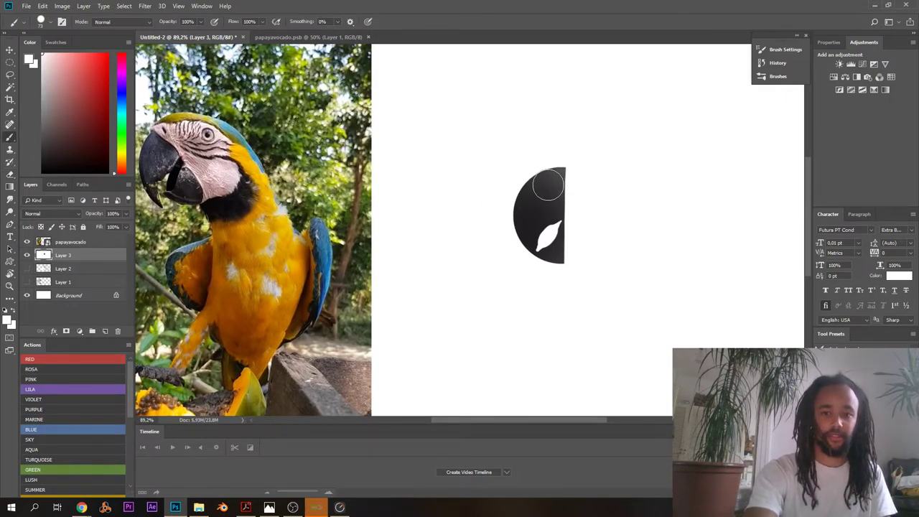
alt+click(546, 187)
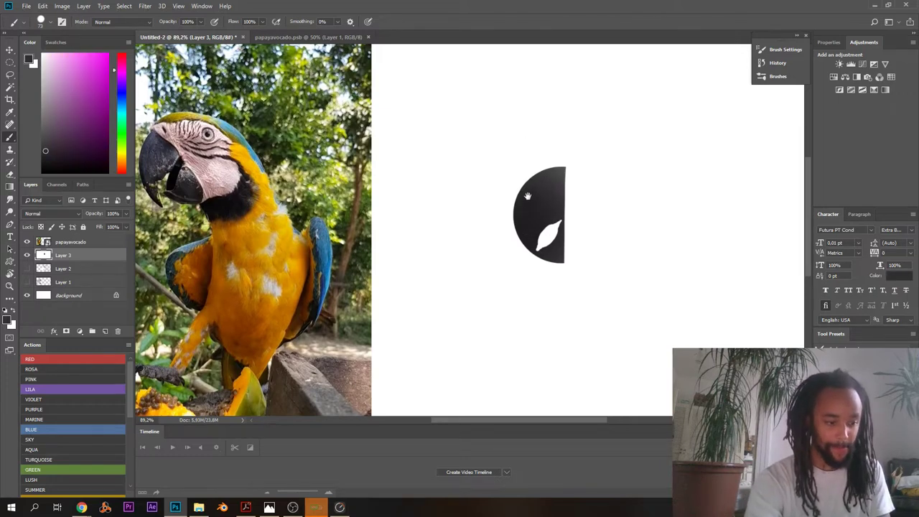
mouse_move(527, 195)
mouse_down()
mouse_move(521, 173)
mouse_move(473, 204)
mouse_up()
right_click(550, 165)
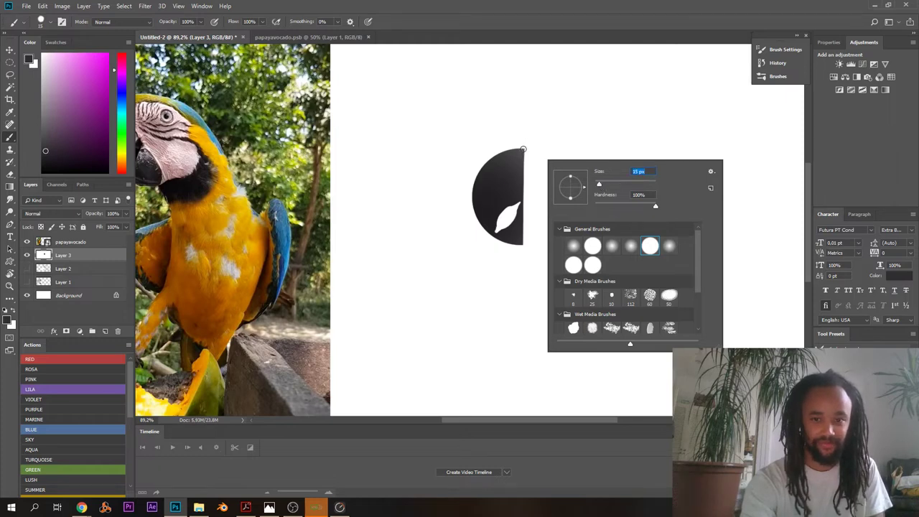
key(Escape)
- Try several curved contour strokes sweeping down from the top corner of the half-circle, undoing each one
drag(527, 151, 569, 139)
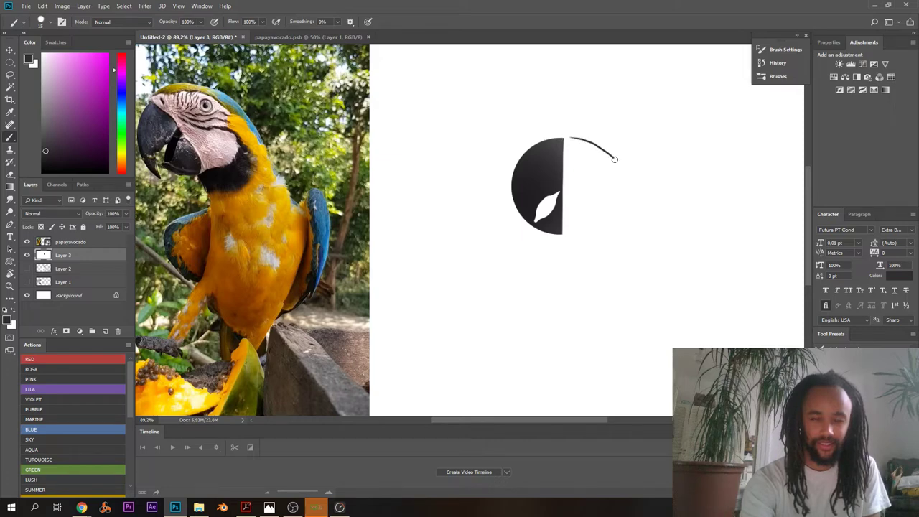
key(ctrl+z)
drag(569, 138, 627, 168)
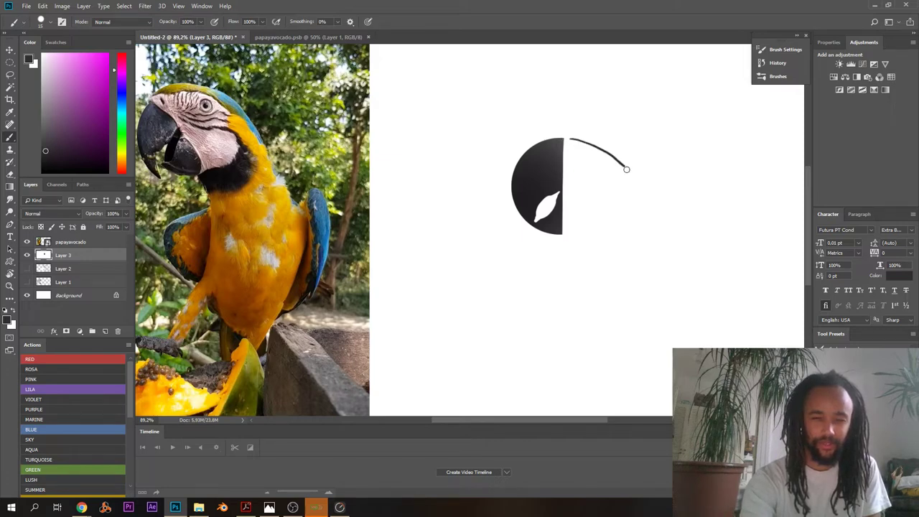
key(ctrl+z)
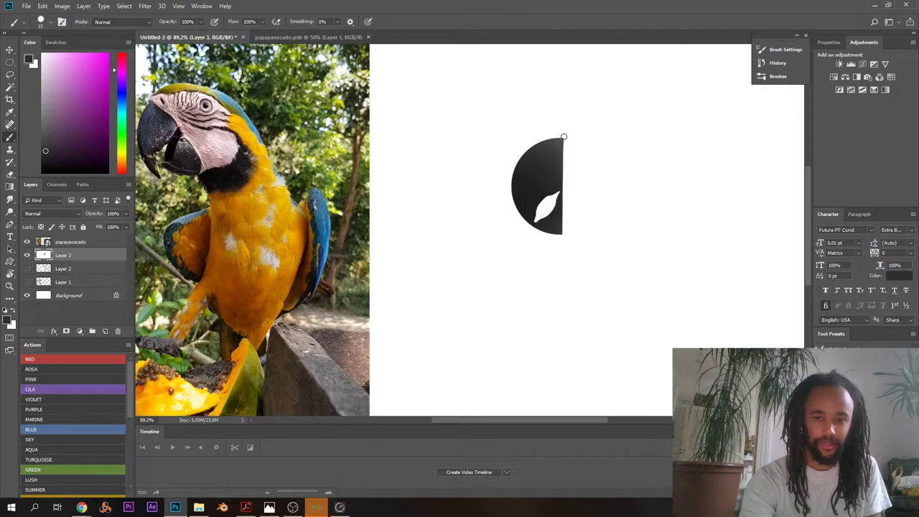
mouse_move(564, 136)
mouse_down()
mouse_move(606, 148)
mouse_move(646, 201)
mouse_move(661, 249)
mouse_up()
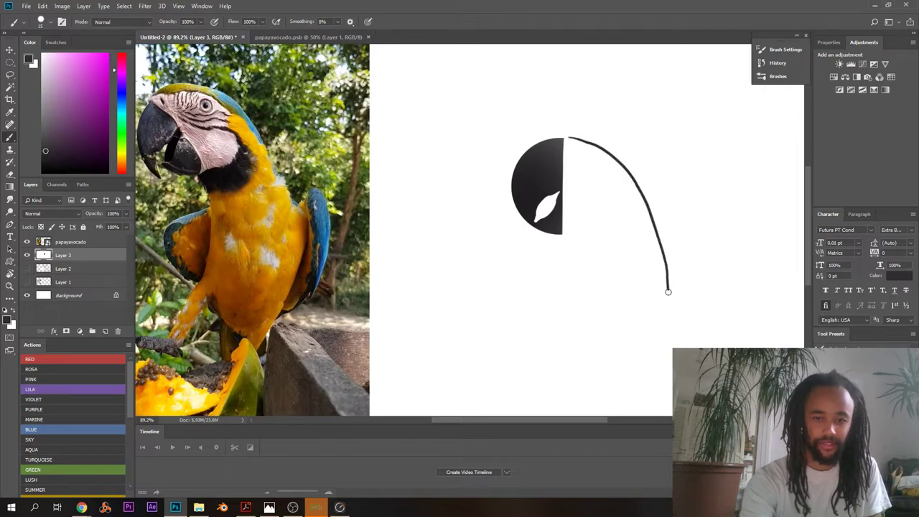
key(ctrl+z)
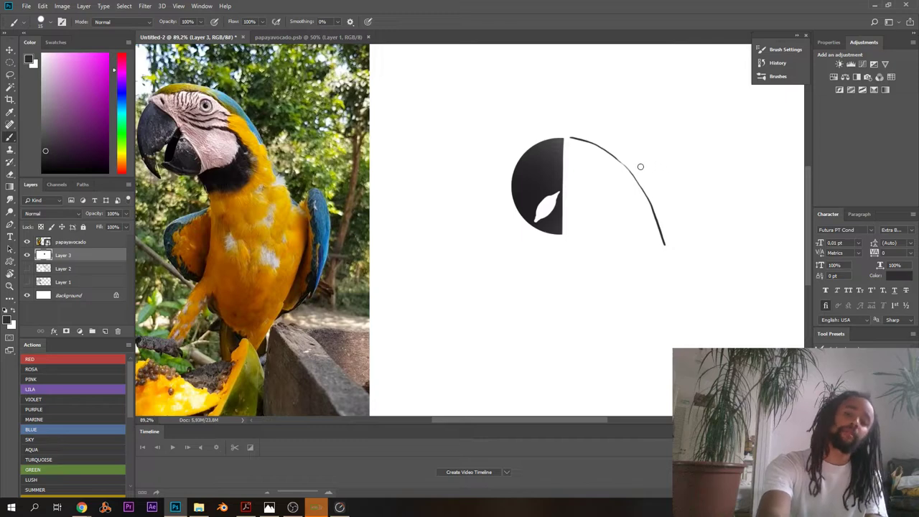
key(ctrl+z)
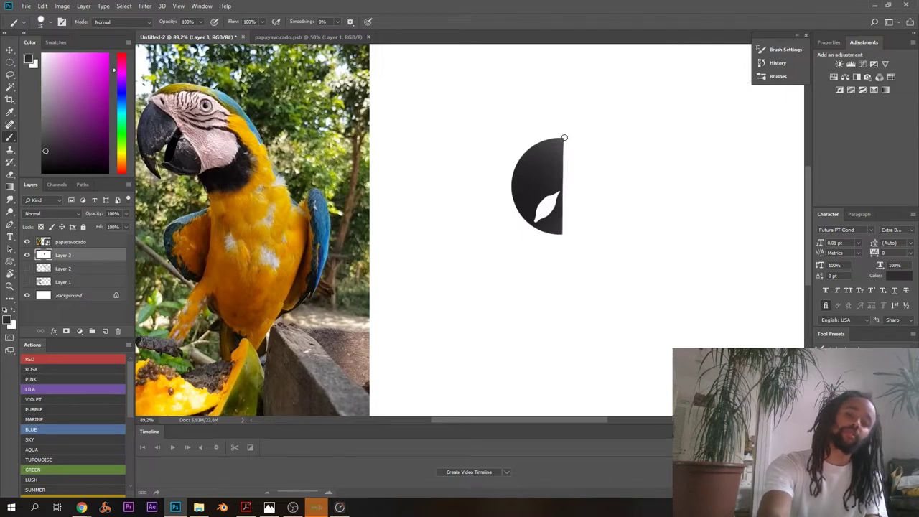
drag(564, 138, 601, 152)
mouse_move(635, 183)
mouse_down()
mouse_move(656, 263)
mouse_move(648, 296)
mouse_move(609, 314)
mouse_up()
key(ctrl+z)
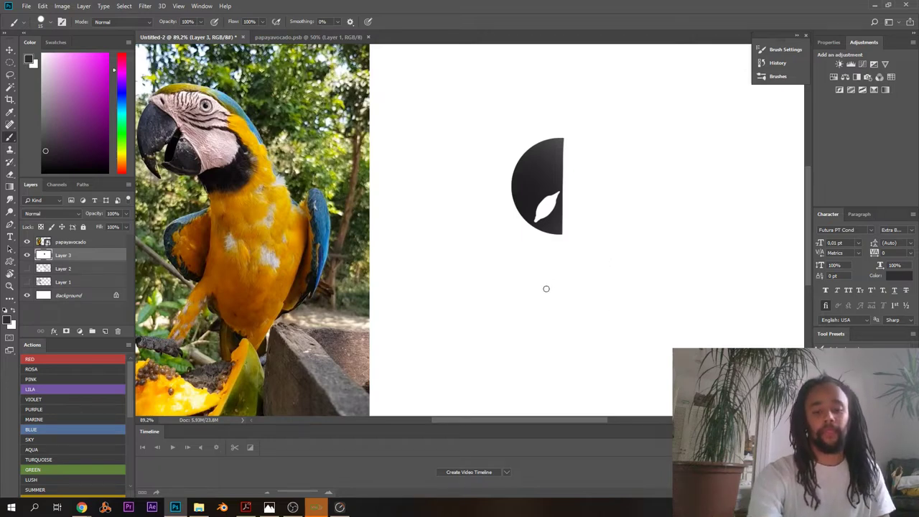
- Make a large circular selection enclosing the half-circle with the Elliptical Marquee, discarding the first attempt
key(m)
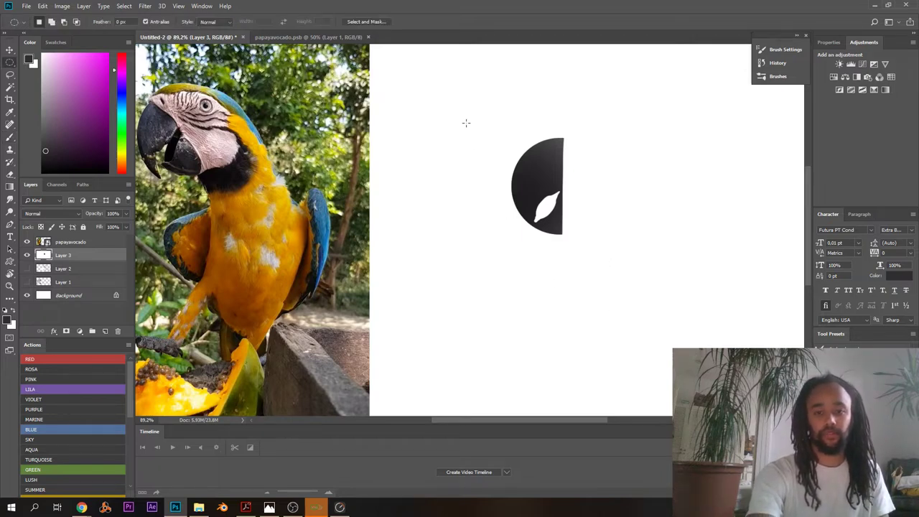
mouse_move(467, 123)
mouse_down()
mouse_move(611, 323)
mouse_move(666, 381)
mouse_move(655, 401)
mouse_move(589, 252)
mouse_up()
drag(544, 168, 521, 440)
drag(500, 211, 532, 348)
key(ctrl+d)
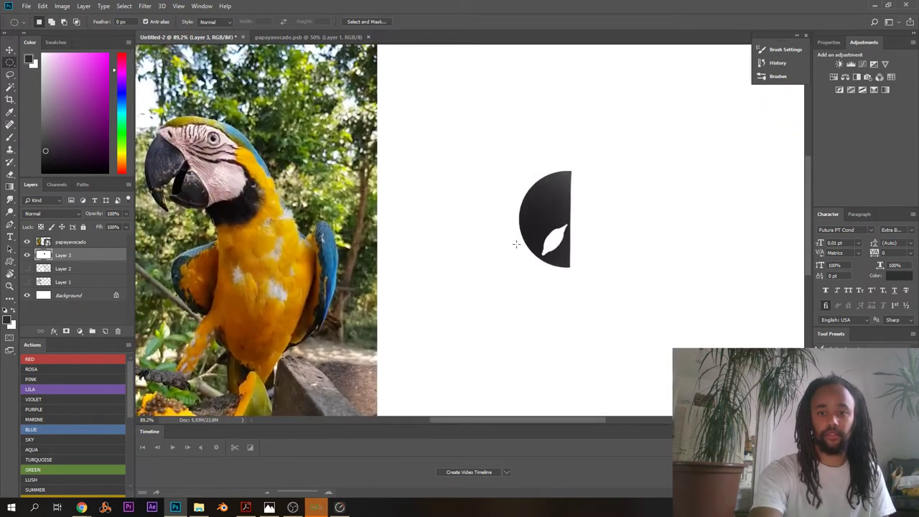
drag(475, 154, 675, 363)
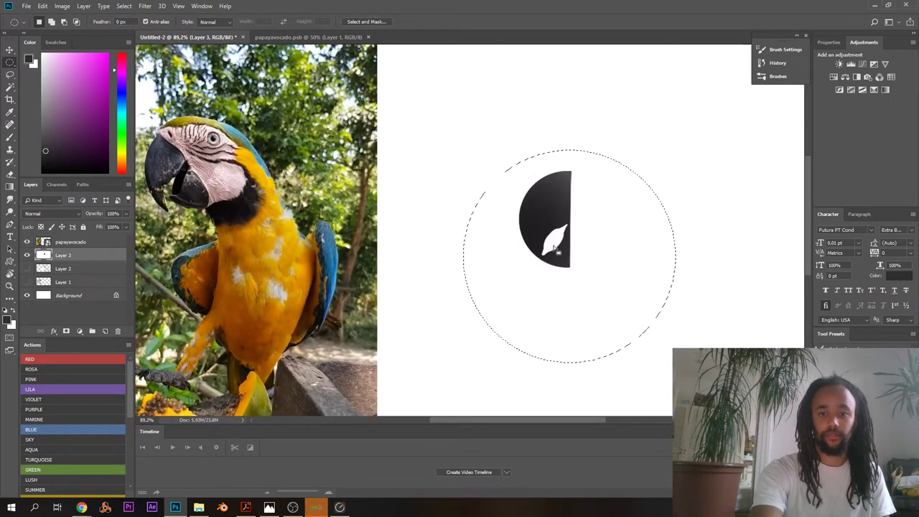
- Move and fine-tune the circular selection so its top edge meets the top of the half-circle
mouse_move(558, 248)
mouse_down()
mouse_move(550, 277)
mouse_move(547, 260)
mouse_up()
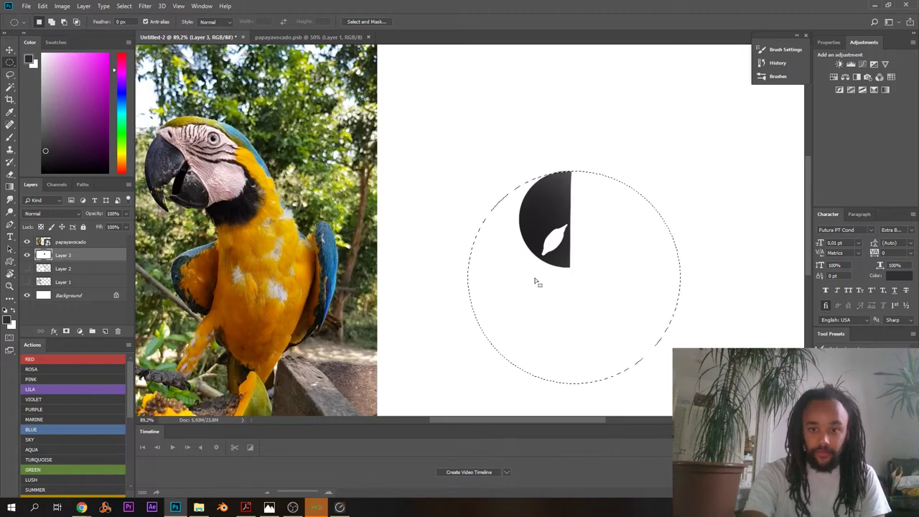
key(Up)
key(Up)
key(Up)
key(Up)
key(Right)
key(Right)
key(Right)
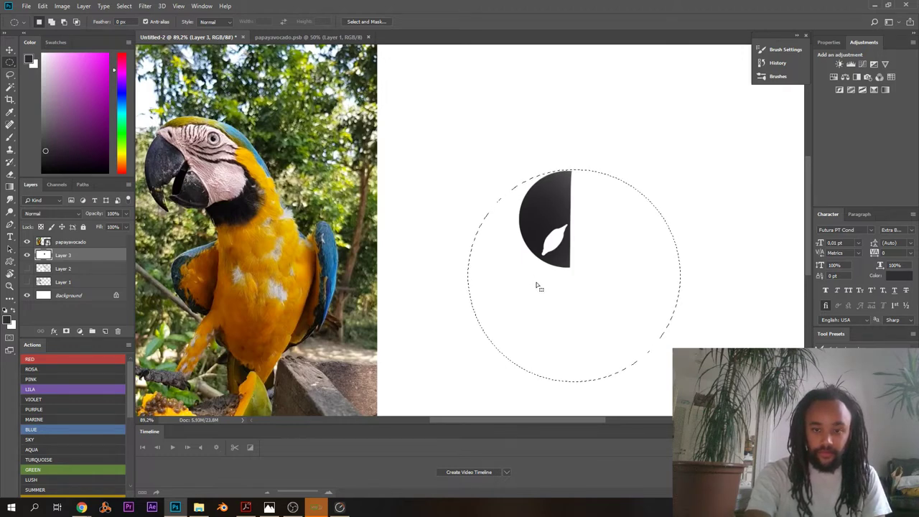
key(Right)
key(Right)
key(Right)
key(Right)
key(Right)
key(Down)
key(Down)
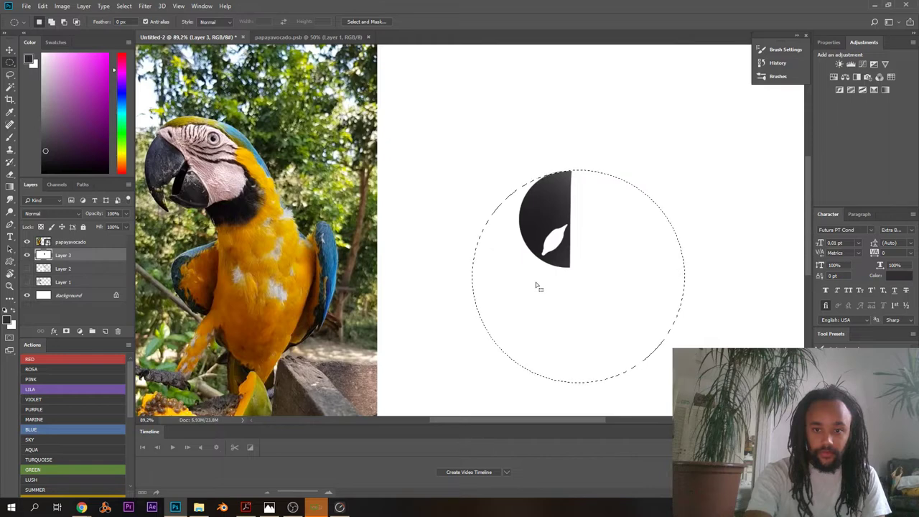
- Sample the half-circle's dark grey again and set up a large soft round brush with 0% hardness
key(b)
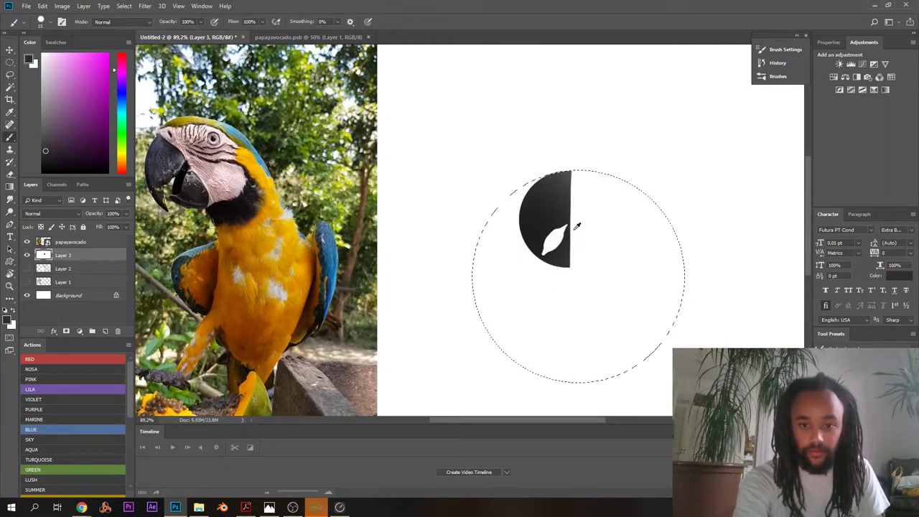
alt+click(552, 213)
right_click(555, 203)
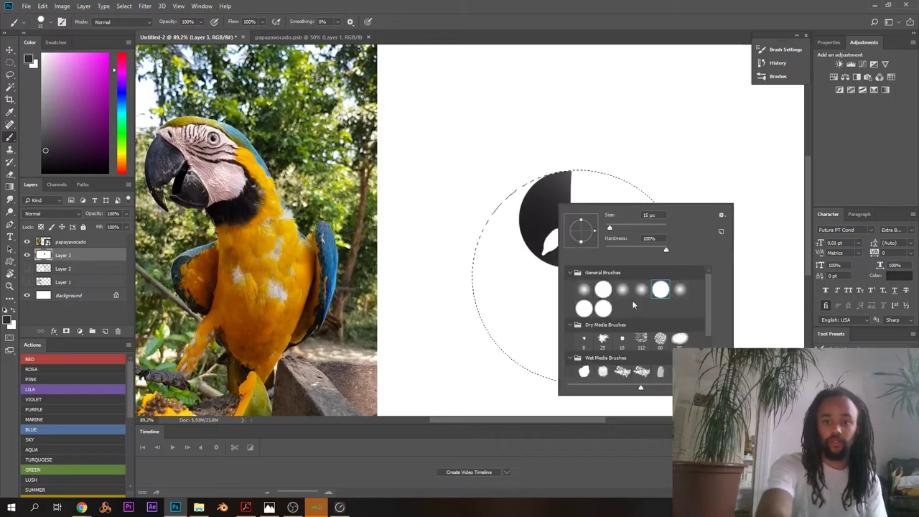
click(681, 287)
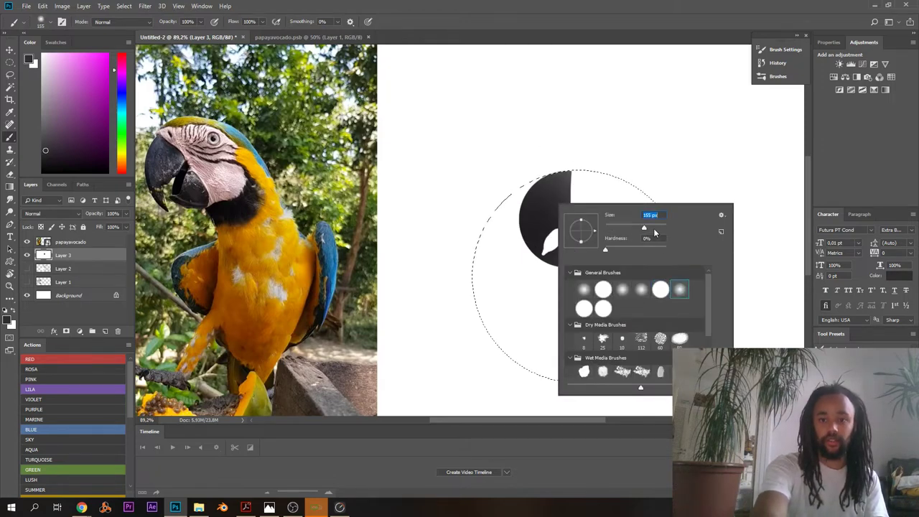
click(660, 227)
- Try soft shading along the right side of the circular selection on Layer 3, then undo the strokes
mouse_move(569, 164)
mouse_down()
mouse_move(622, 197)
mouse_move(669, 262)
mouse_up()
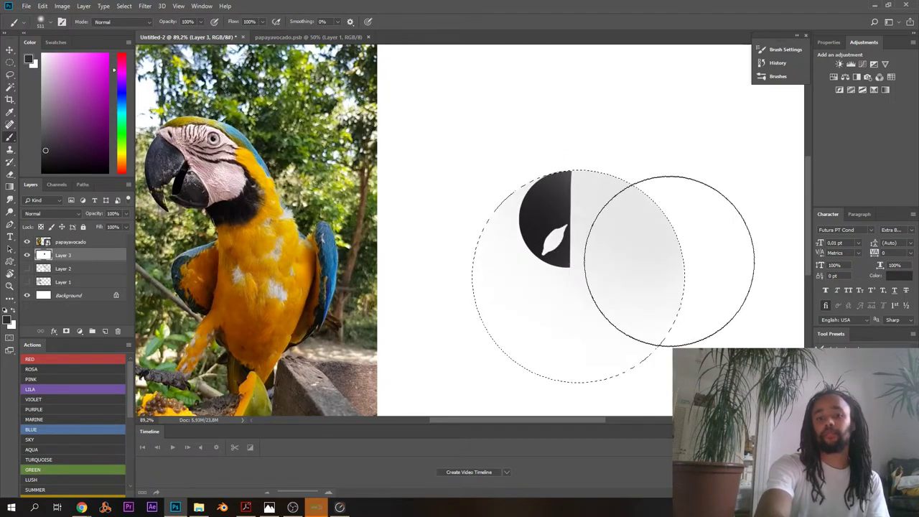
key(ctrl+z)
mouse_move(617, 172)
mouse_down()
mouse_move(663, 200)
mouse_move(671, 214)
mouse_move(615, 170)
mouse_move(684, 244)
mouse_move(694, 280)
mouse_move(604, 172)
mouse_move(670, 250)
mouse_move(680, 326)
mouse_up()
key(ctrl+z)
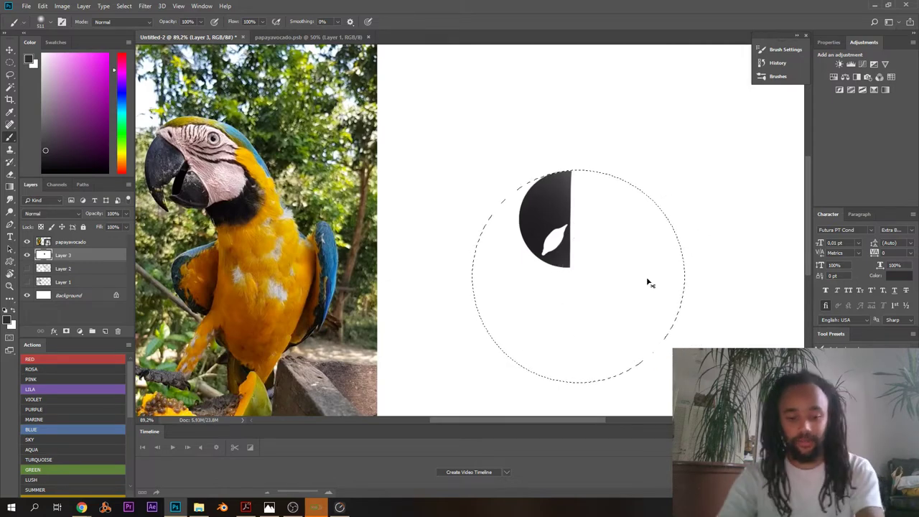
- Create a new layer, shade the large circle softly in grey with a lighter left side, and deselect it
key(ctrl+shift+n)
key(Return)
mouse_move(529, 261)
mouse_down()
mouse_move(604, 191)
mouse_move(682, 332)
mouse_move(661, 394)
mouse_move(616, 308)
mouse_move(636, 374)
mouse_move(605, 370)
mouse_up()
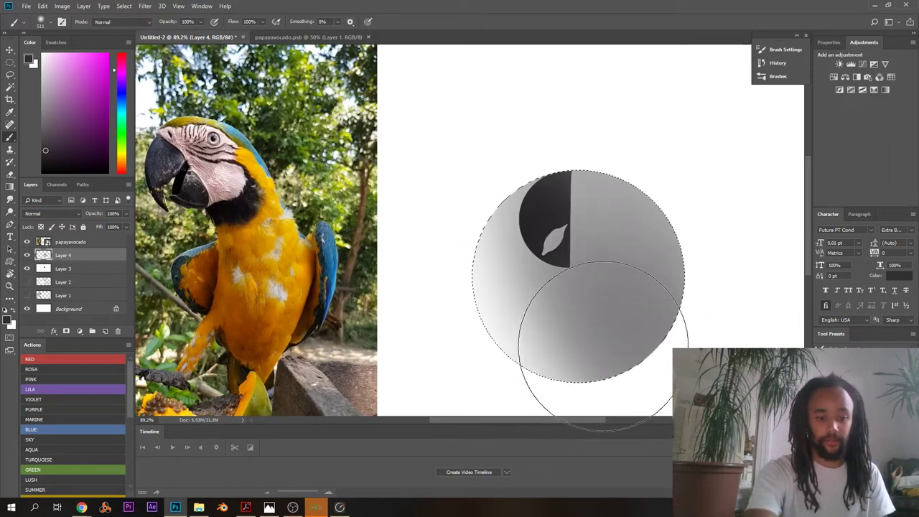
key(ctrl+d)
- Erase the left half of the softly shaded large circle on Layer 4, keeping the grey half right of the dark half-circle
key(e)
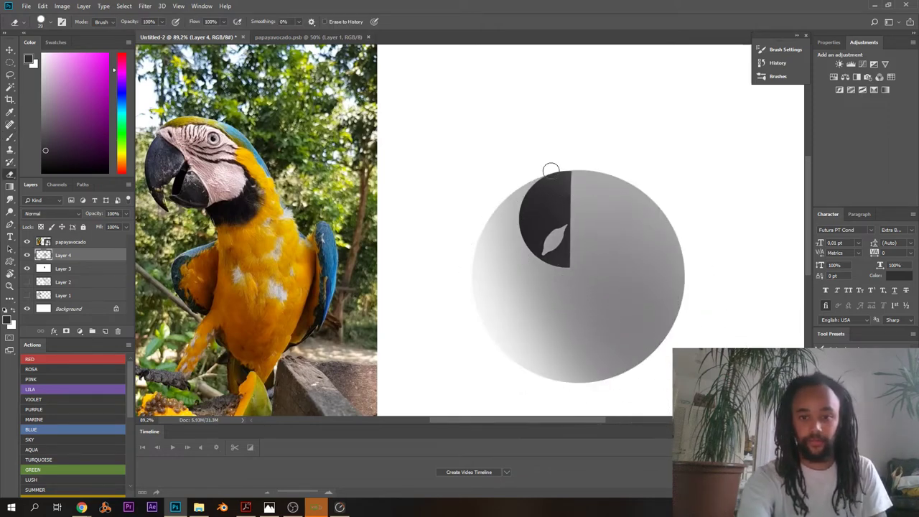
mouse_move(561, 167)
mouse_down()
mouse_move(557, 265)
mouse_move(555, 195)
mouse_move(530, 168)
mouse_move(526, 218)
mouse_move(535, 250)
mouse_move(546, 179)
mouse_move(563, 161)
mouse_move(560, 290)
mouse_move(553, 237)
mouse_move(516, 207)
mouse_move(502, 207)
mouse_move(496, 283)
mouse_move(460, 375)
mouse_move(559, 281)
mouse_move(555, 405)
mouse_move(539, 299)
mouse_move(523, 375)
mouse_move(532, 405)
mouse_move(564, 273)
mouse_move(560, 350)
mouse_move(559, 272)
mouse_up()
scroll(560, 273, down, 3)
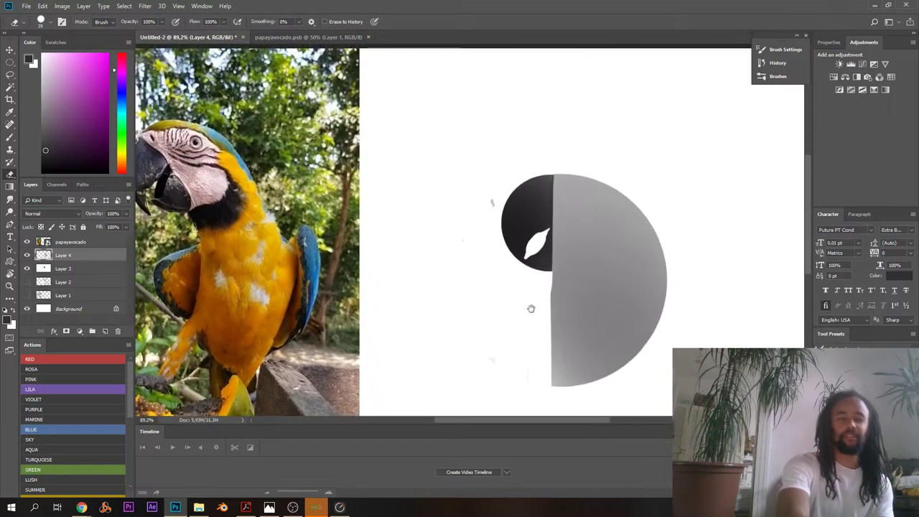
scroll(551, 294, up, 3)
- Try erasing a rounded face area from the grey half-circle beside the dark beak shape, then undo the erasure
mouse_move(520, 228)
mouse_down()
mouse_move(513, 178)
mouse_move(544, 195)
mouse_up()
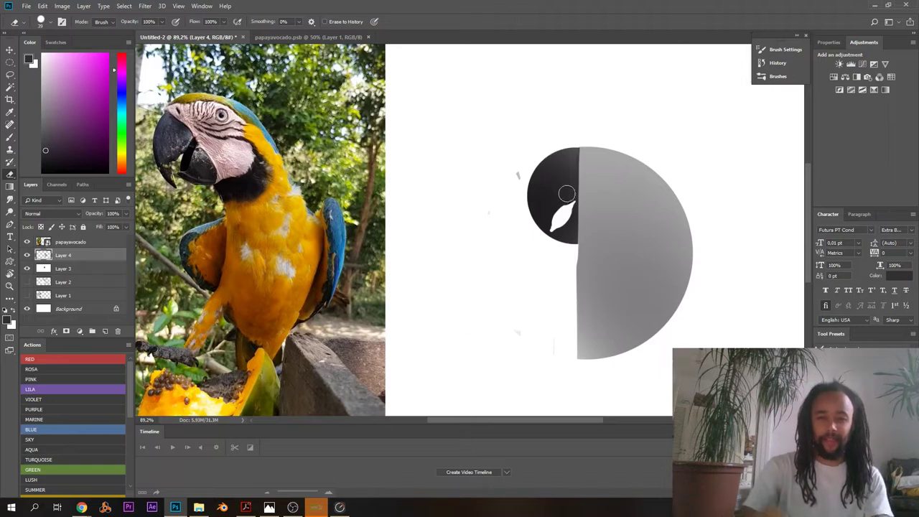
mouse_move(578, 156)
mouse_down()
mouse_move(601, 160)
mouse_move(615, 178)
mouse_move(614, 209)
mouse_move(572, 237)
mouse_move(595, 206)
mouse_up()
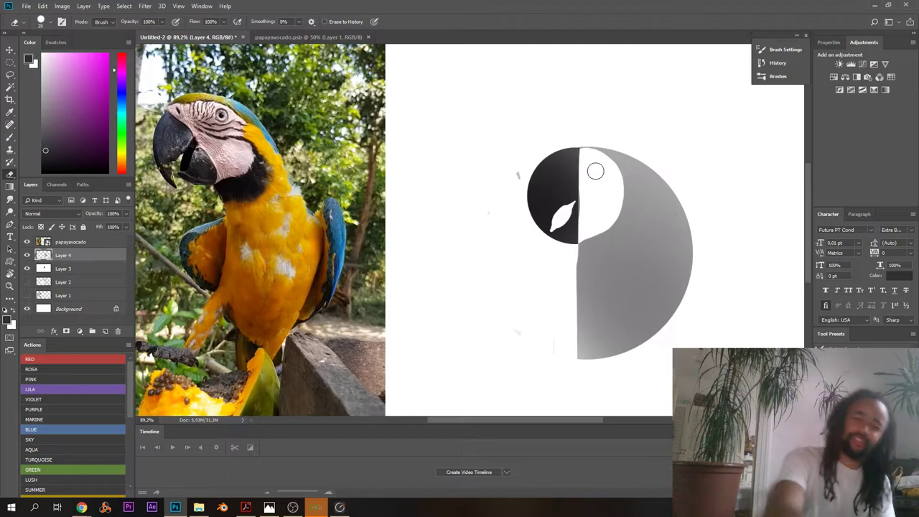
key(ctrl+z)
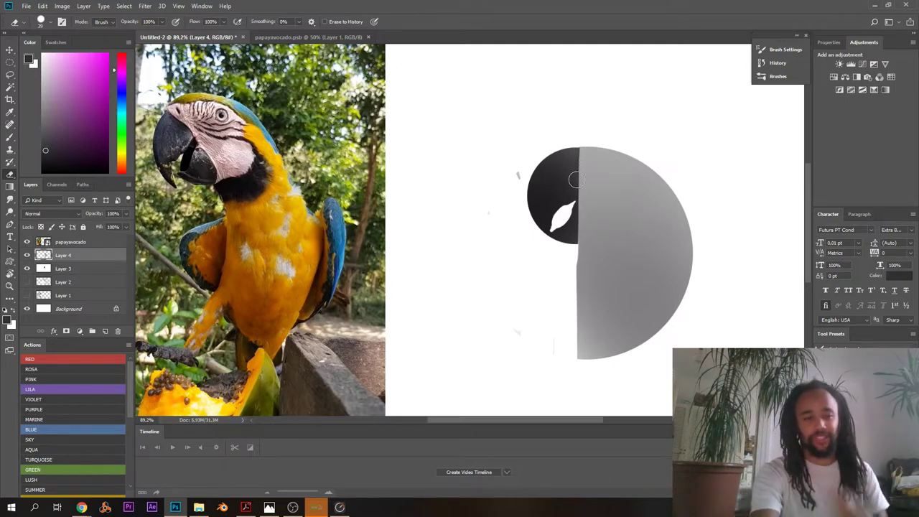
- Toggle Layer 3 off and on to compare, and leave it hidden so only the grey half-circle shows
click(27, 268)
click(27, 268)
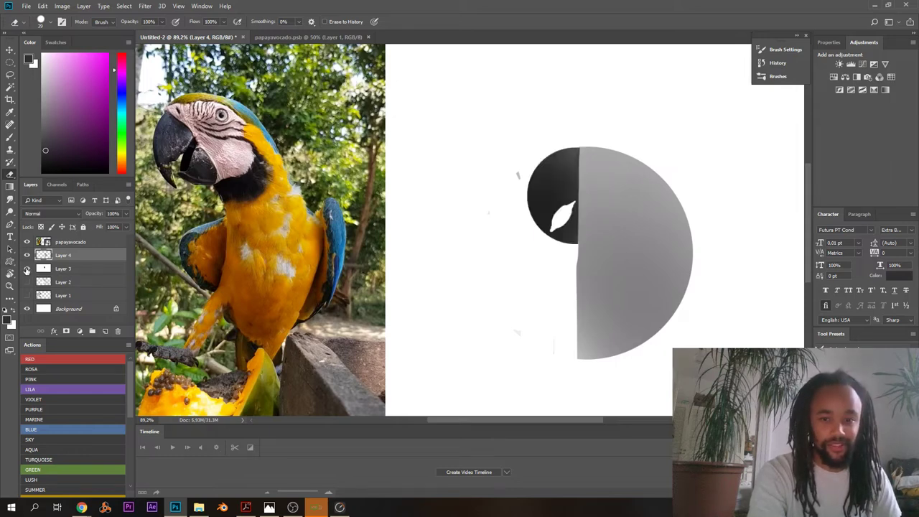
click(28, 268)
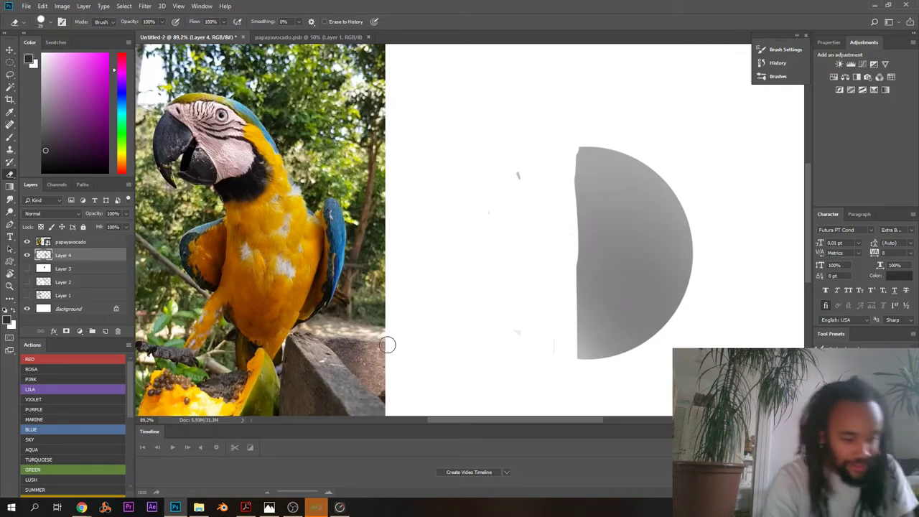
drag(444, 260, 370, 276)
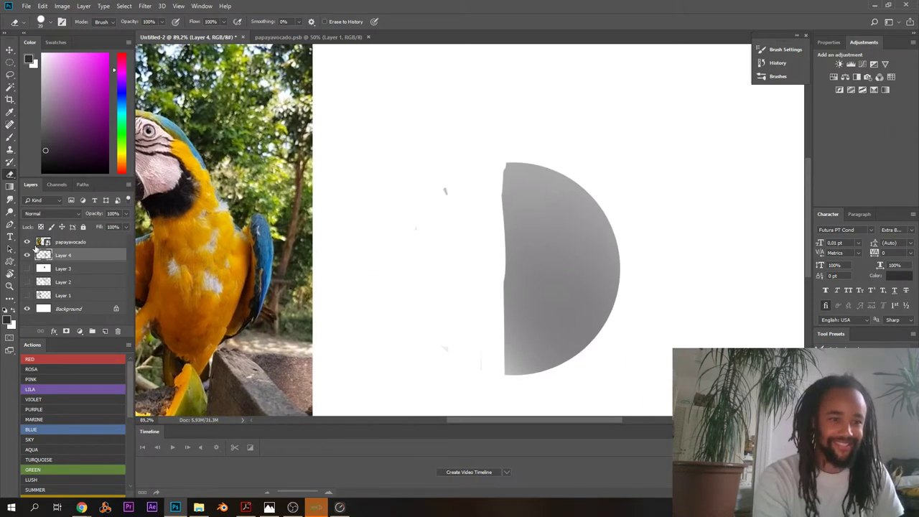
drag(507, 237, 531, 229)
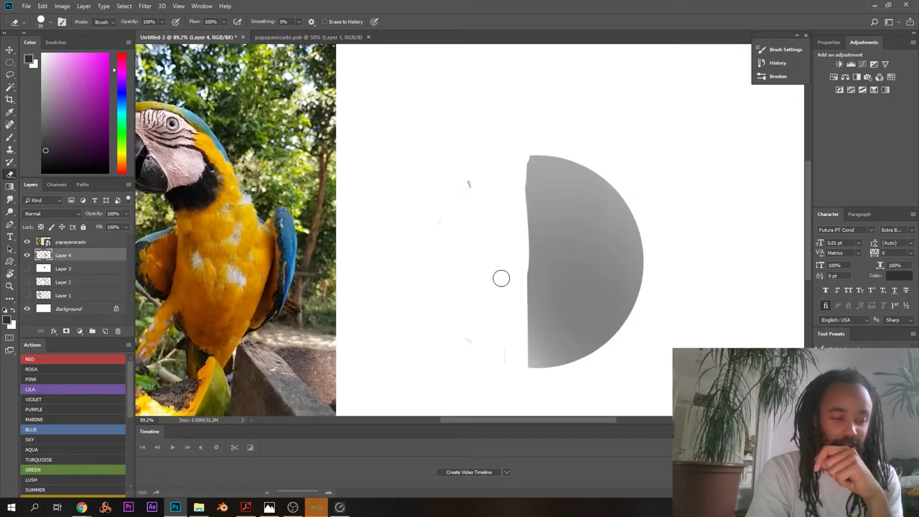
drag(420, 210, 392, 218)
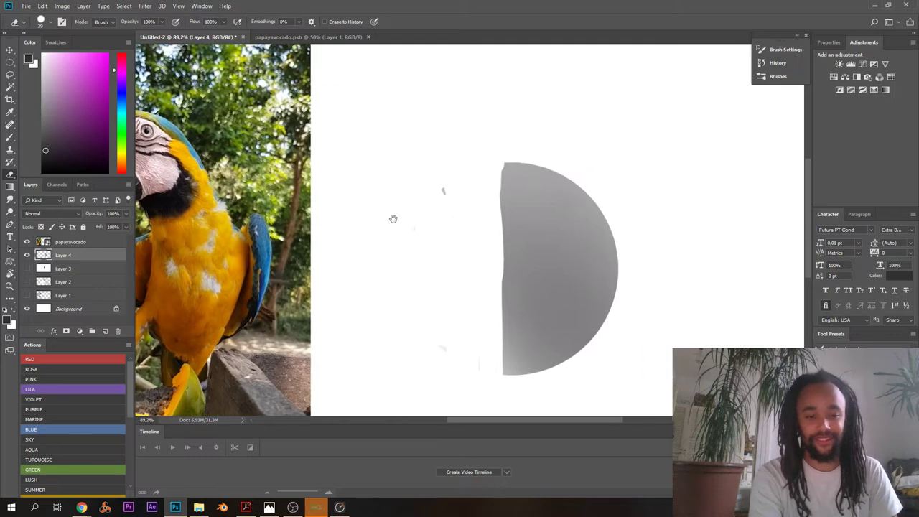
drag(468, 196, 468, 181)
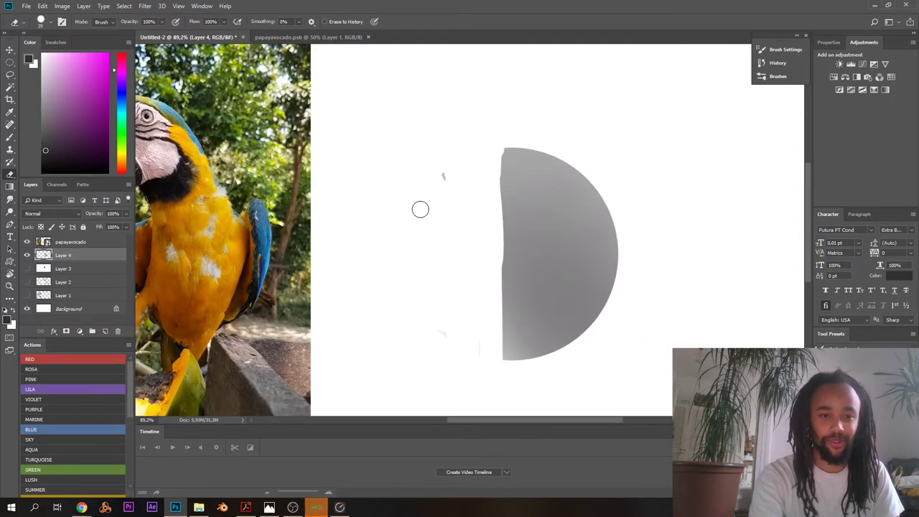
drag(416, 248, 436, 248)
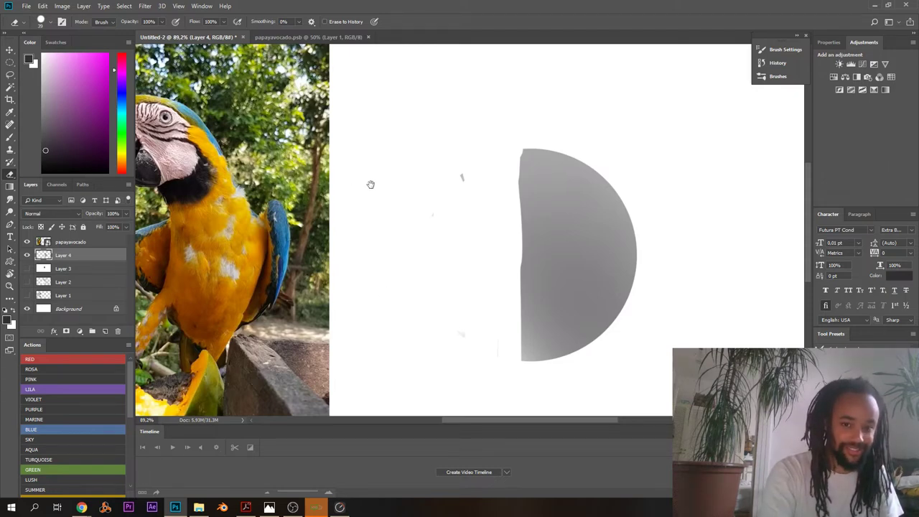
drag(370, 185, 431, 218)
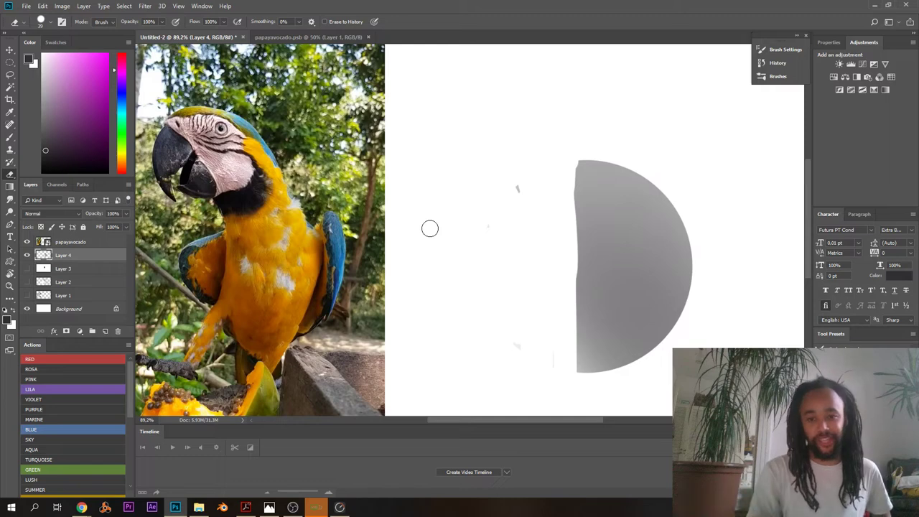
drag(572, 157, 541, 141)
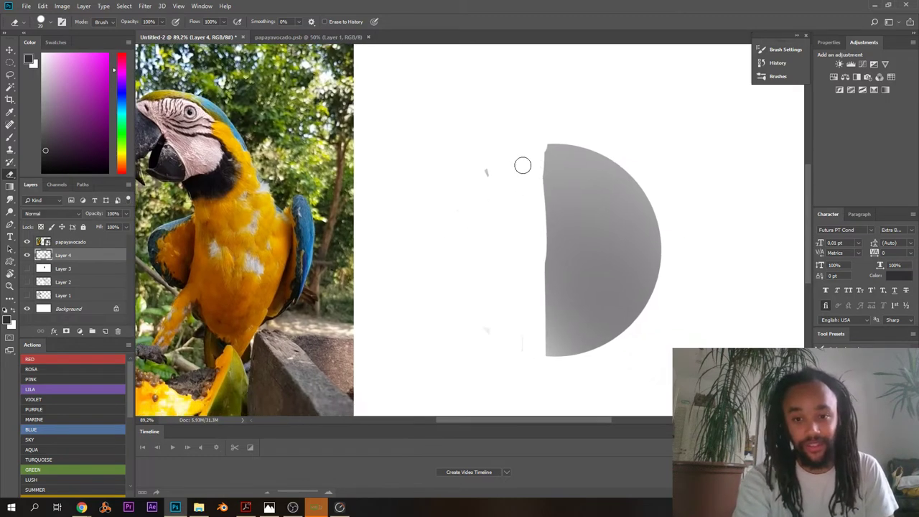
drag(473, 157, 504, 171)
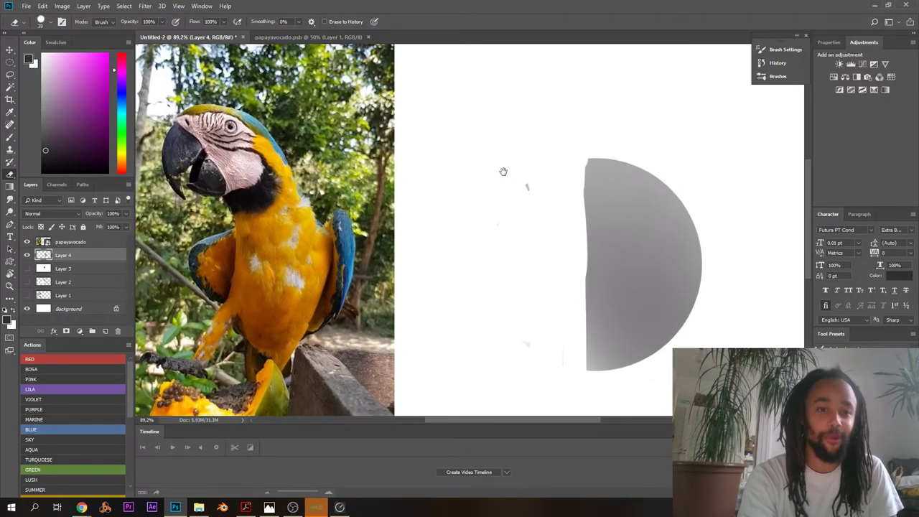
mouse_move(386, 145)
mouse_down()
mouse_move(501, 168)
mouse_move(513, 129)
mouse_up()
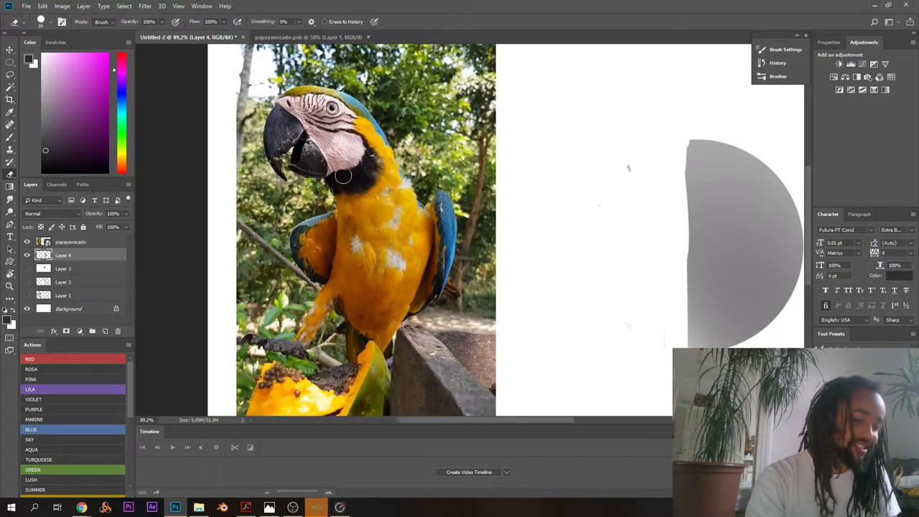
drag(439, 190, 401, 204)
drag(595, 244, 548, 252)
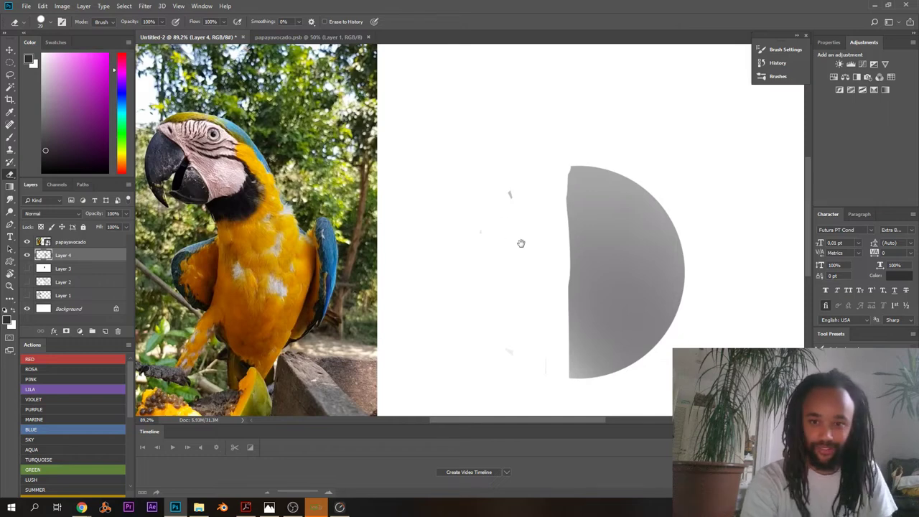
drag(521, 243, 503, 219)
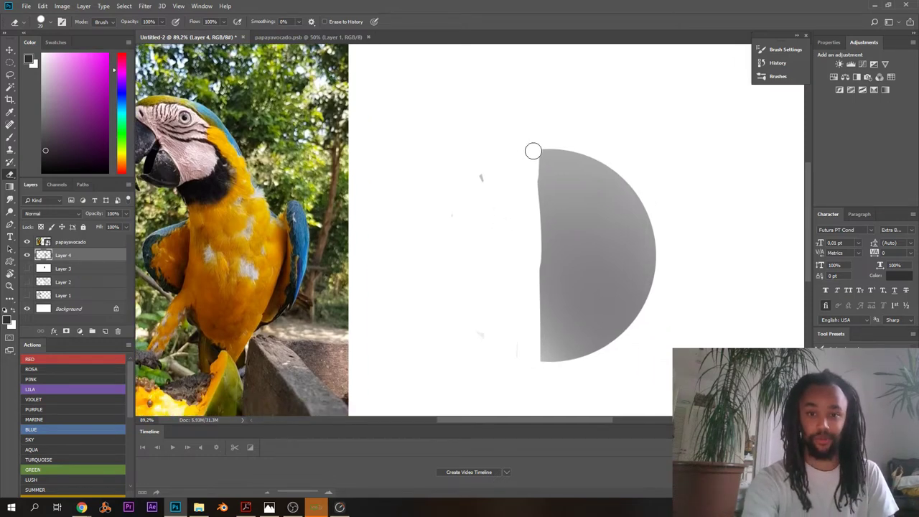
- Erase along the uneven left edge of the grey half-circle on Layer 4 to make it straight, and remove the stray mark beside it
drag(534, 149, 527, 384)
key(ctrl+z)
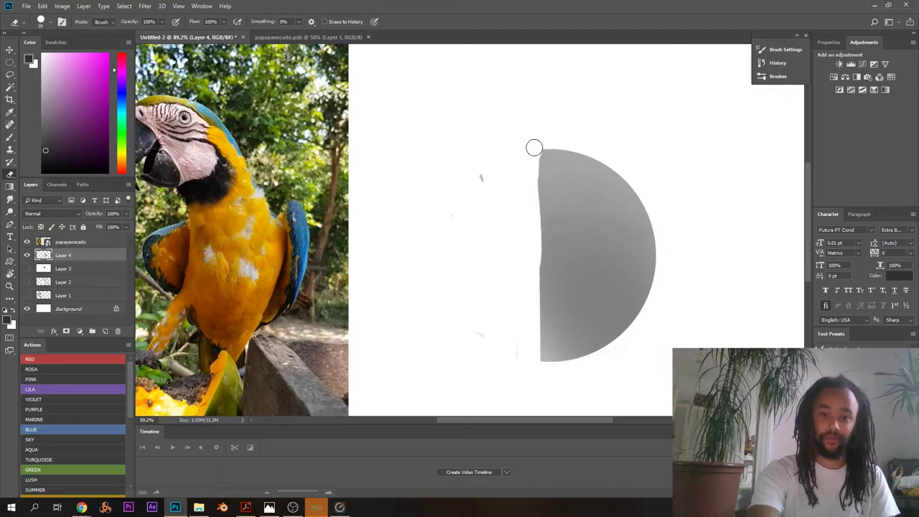
drag(534, 148, 523, 362)
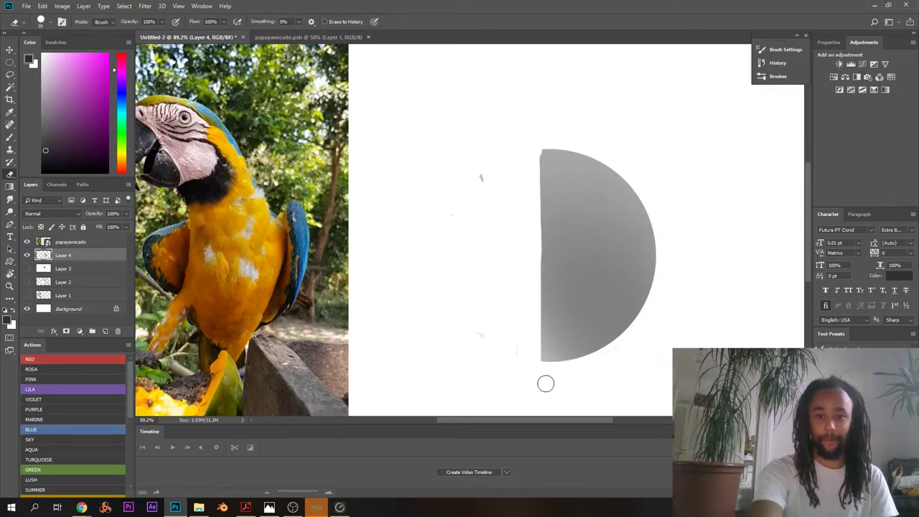
drag(543, 154, 545, 380)
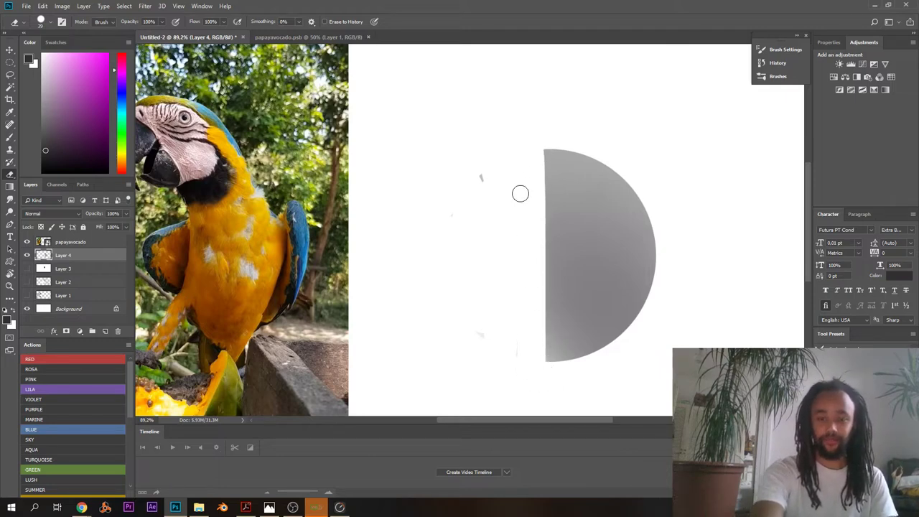
drag(464, 179, 448, 165)
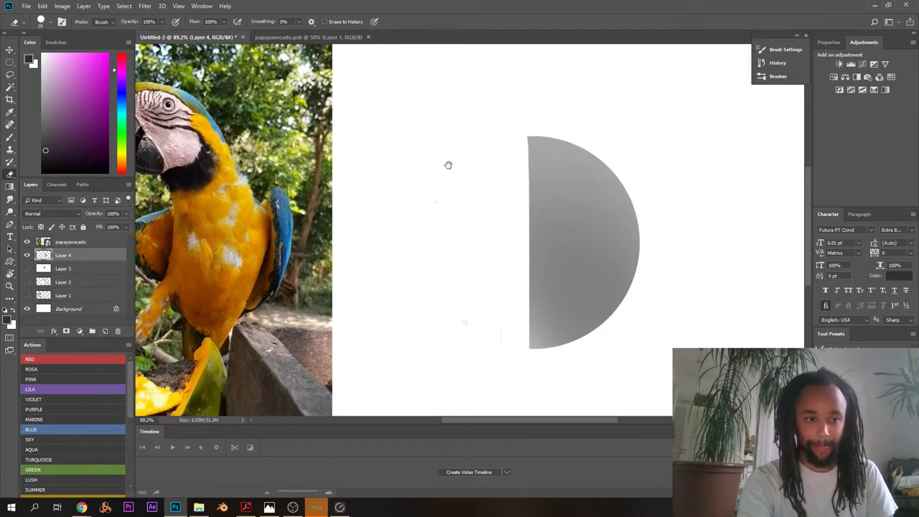
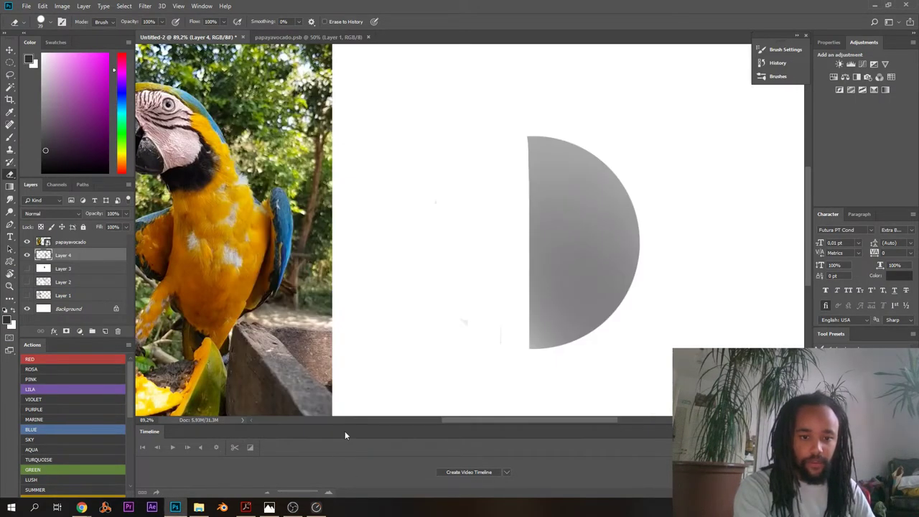
- Toggle the visibility of Layer 4 several times and leave the grey half-circle hidden
drag(516, 206, 506, 218)
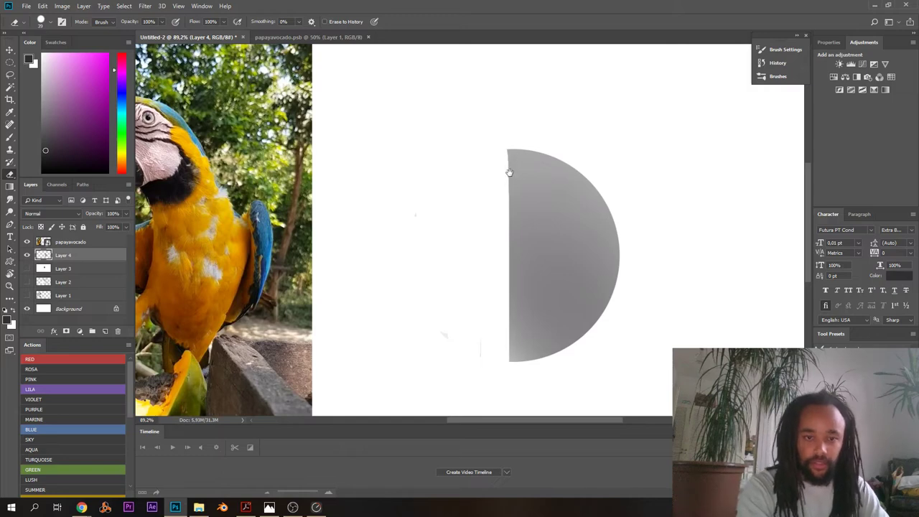
mouse_move(523, 177)
mouse_down()
mouse_move(500, 187)
mouse_move(511, 188)
mouse_up()
scroll(515, 206, down, 1)
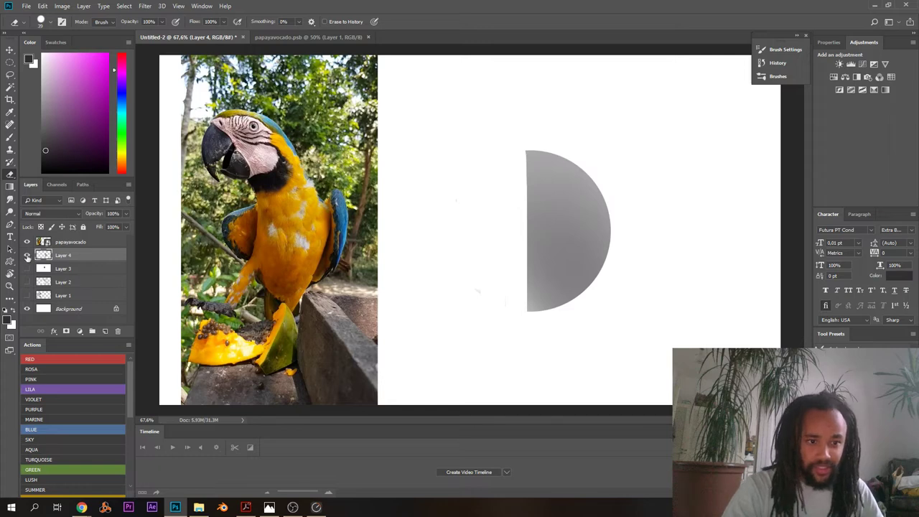
click(27, 256)
click(26, 255)
click(26, 255)
click(27, 256)
click(26, 256)
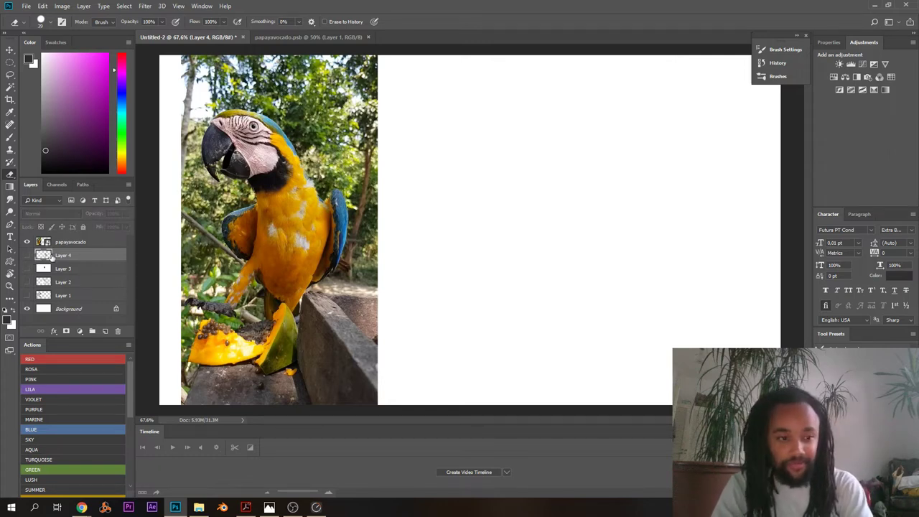
- Create a new layer above Layer 4 and switch the brush from the soft tip to a hard round tip at 511 px
key(ctrl+shift+n)
key(Return)
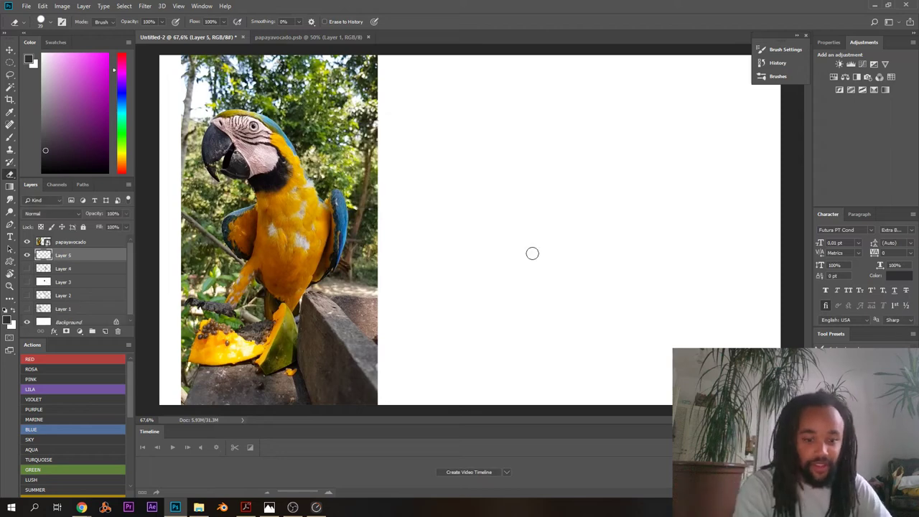
key(b)
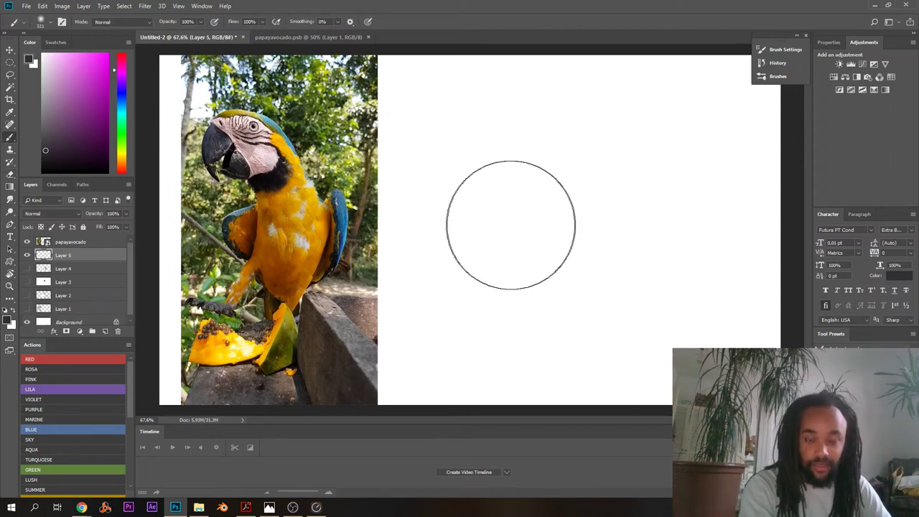
click(511, 235)
key(ctrl+z)
right_click(508, 230)
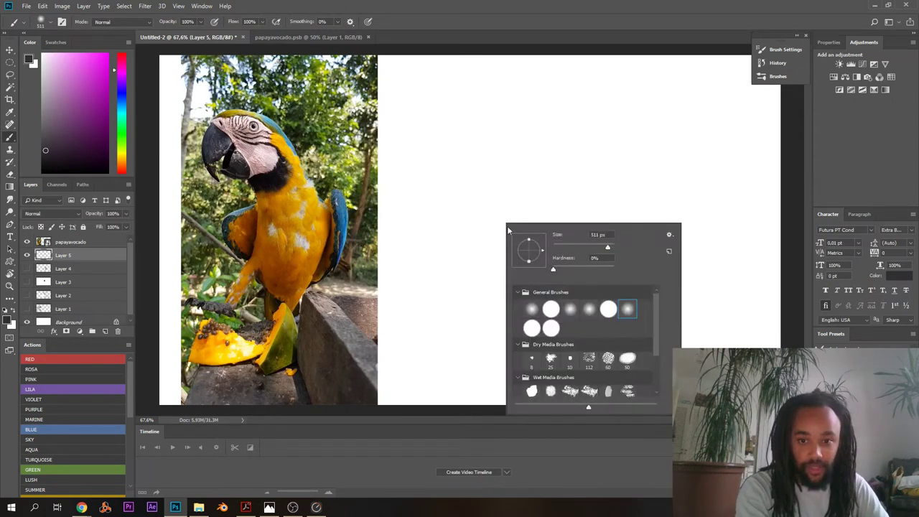
click(551, 328)
- Stamp one solid dark grey circle beside the parrot photo with the hard brush and shift it slightly to the right
click(513, 207)
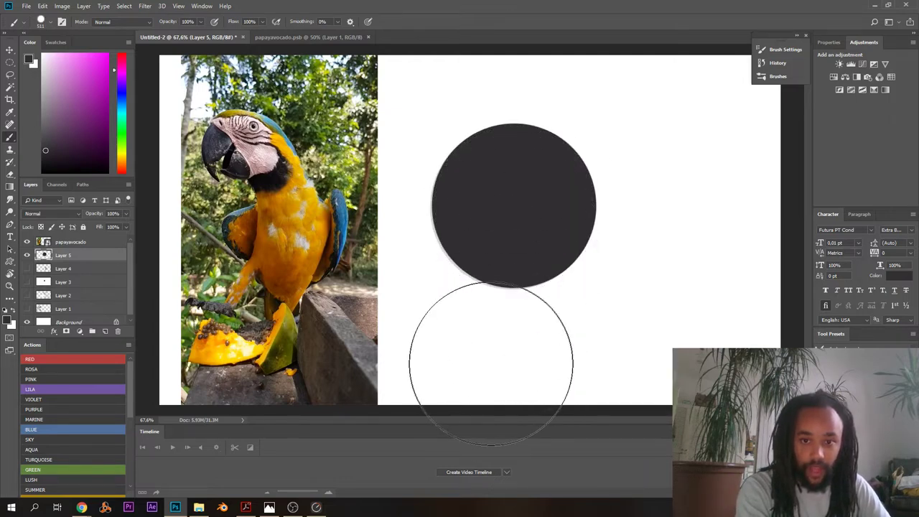
key(ctrl+z)
click(509, 226)
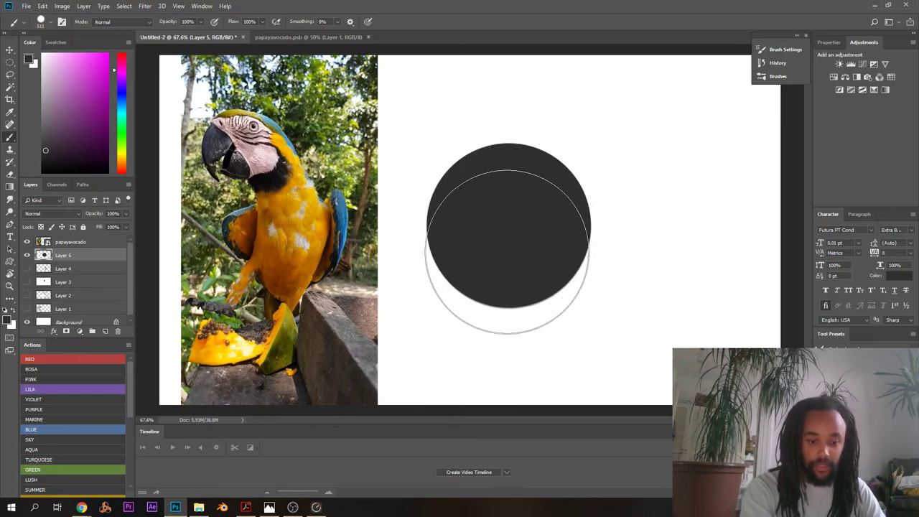
drag(503, 233, 522, 235)
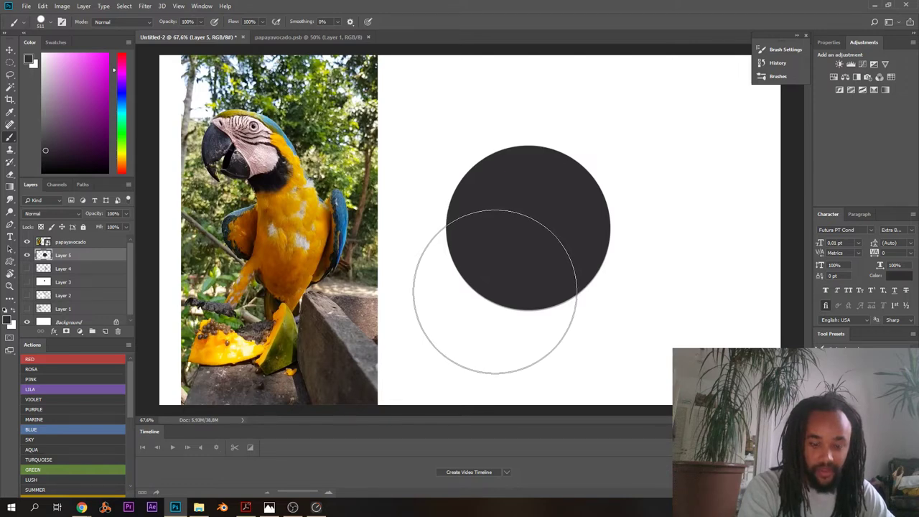
- Duplicate the dark circle's layer twice, keeping only the first copy visible
key(ctrl+j)
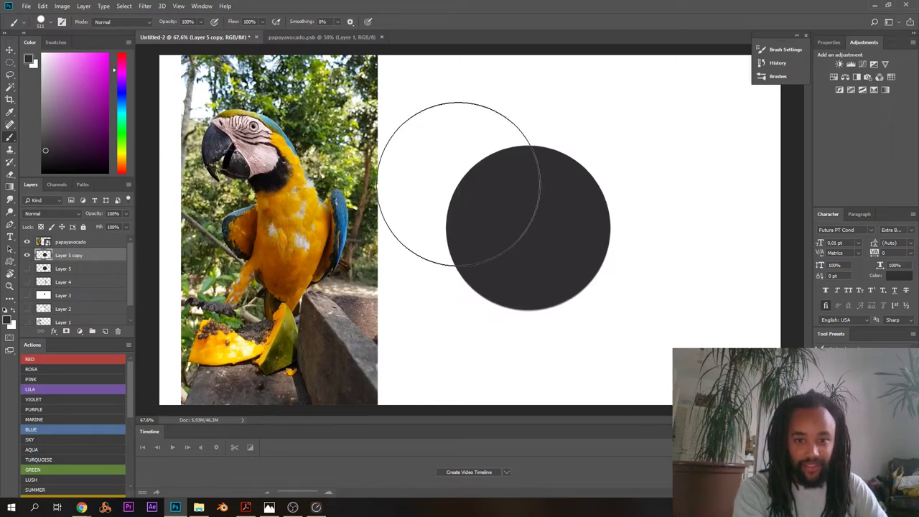
key(ctrl+j)
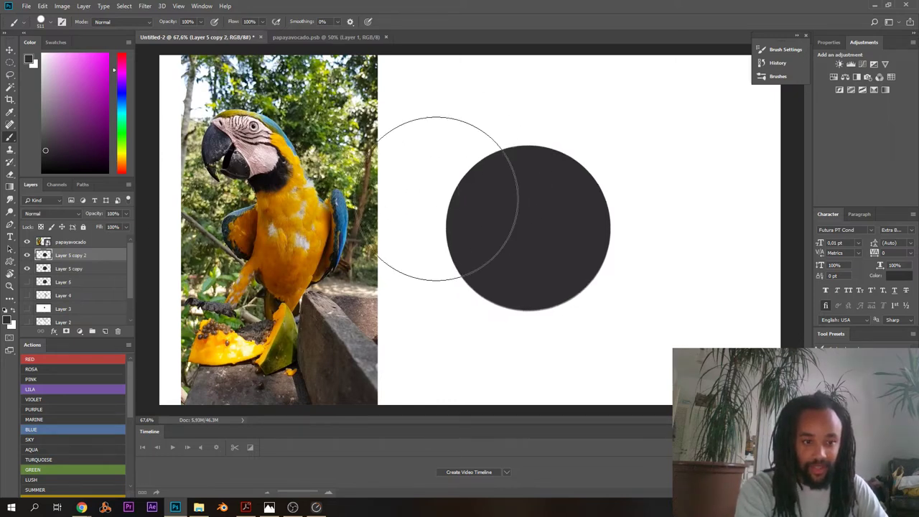
click(28, 255)
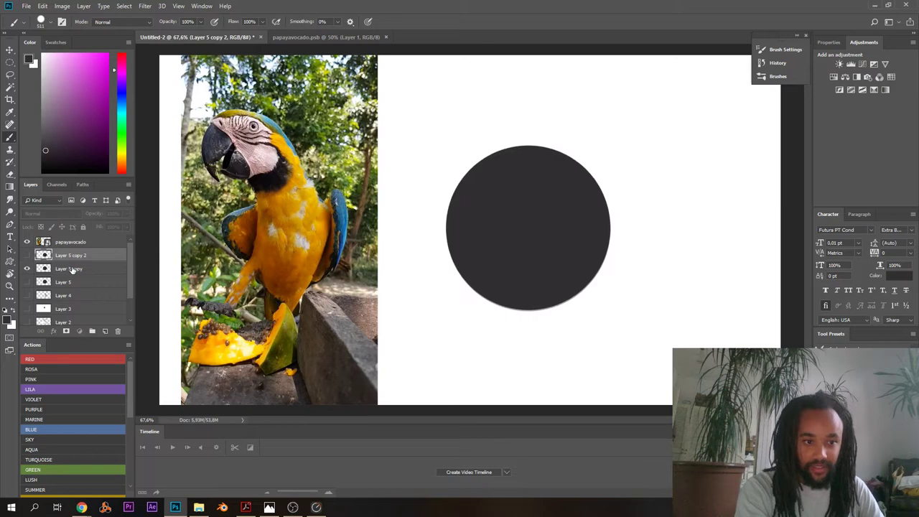
- Erase the left half of the dark circle on Layer 5 copy with a fully hard round eraser at 91 px
click(69, 269)
key(e)
right_click(476, 181)
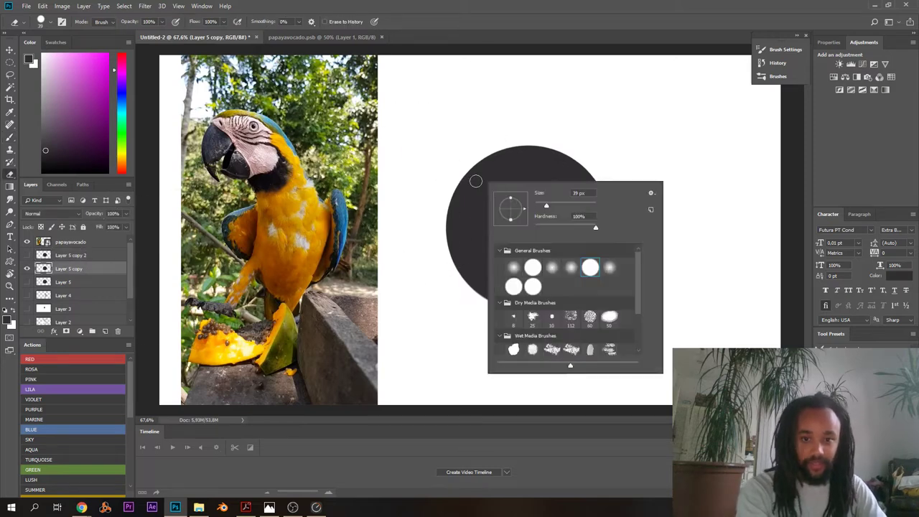
click(533, 268)
drag(551, 209, 562, 209)
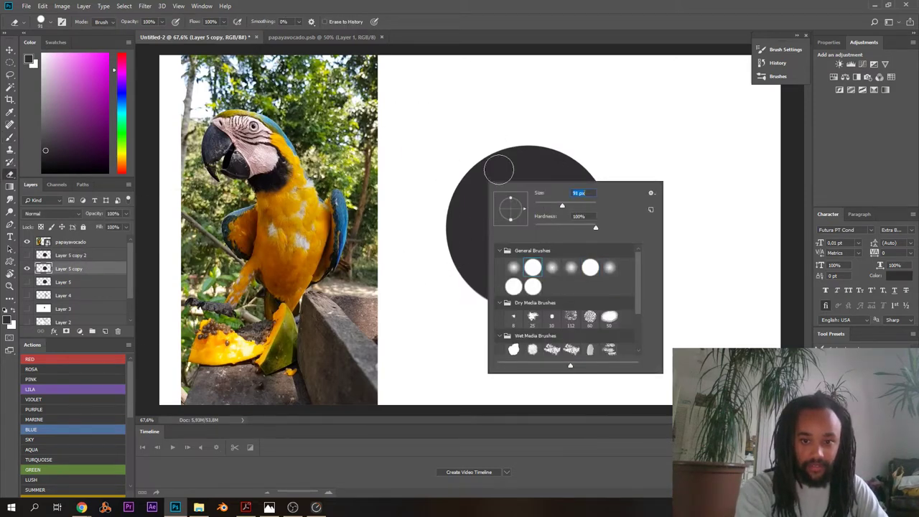
click(511, 141)
click(515, 143)
mouse_move(516, 176)
mouse_down()
mouse_move(534, 345)
mouse_move(499, 337)
mouse_up()
drag(467, 276, 443, 251)
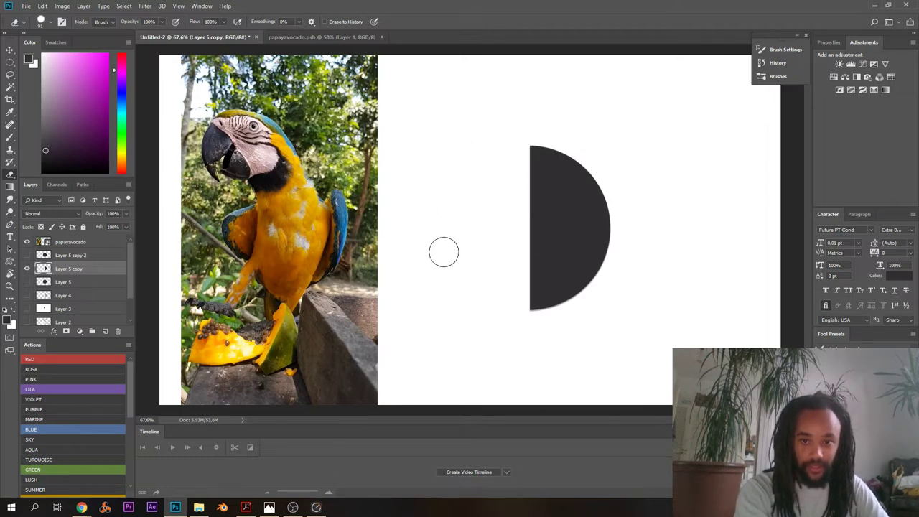
- Show Layer 5 copy 2, scale its circle to about 75% and place it over the upper left of the half-circle
click(27, 256)
click(69, 257)
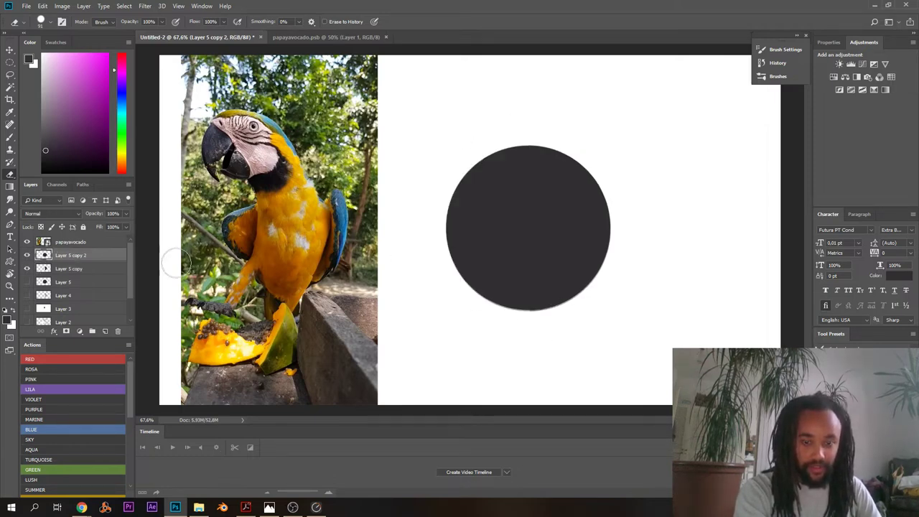
key(ctrl+t)
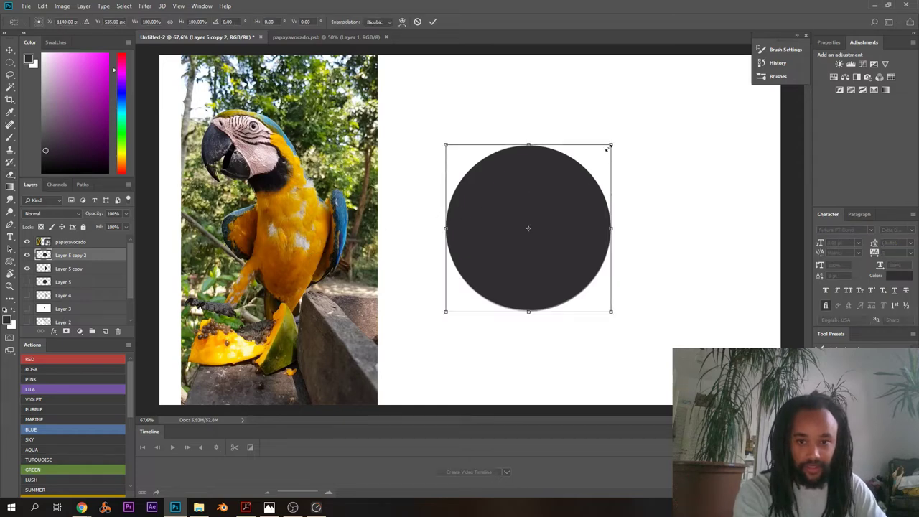
drag(609, 146, 570, 188)
drag(508, 221, 520, 164)
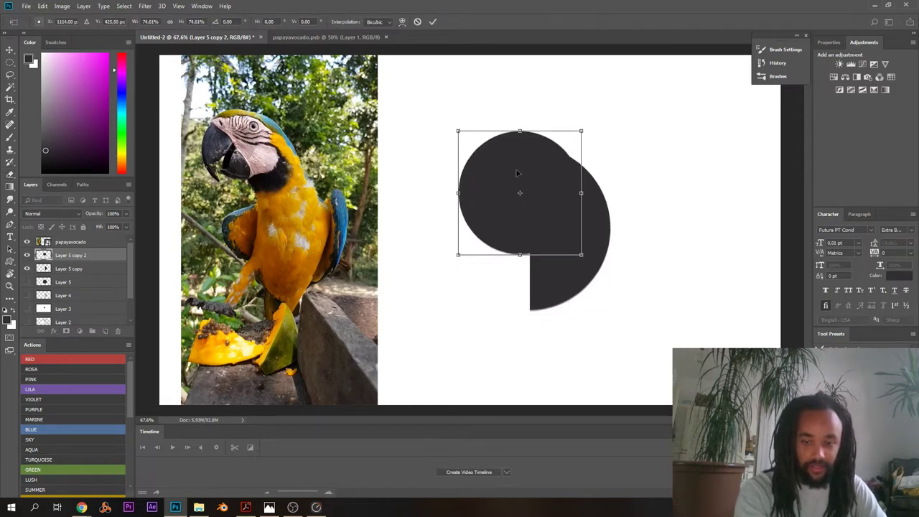
key(Return)
- Try the Difference, Exclusion, Subtract and Divide blend modes on Layer 5 copy 2
click(50, 214)
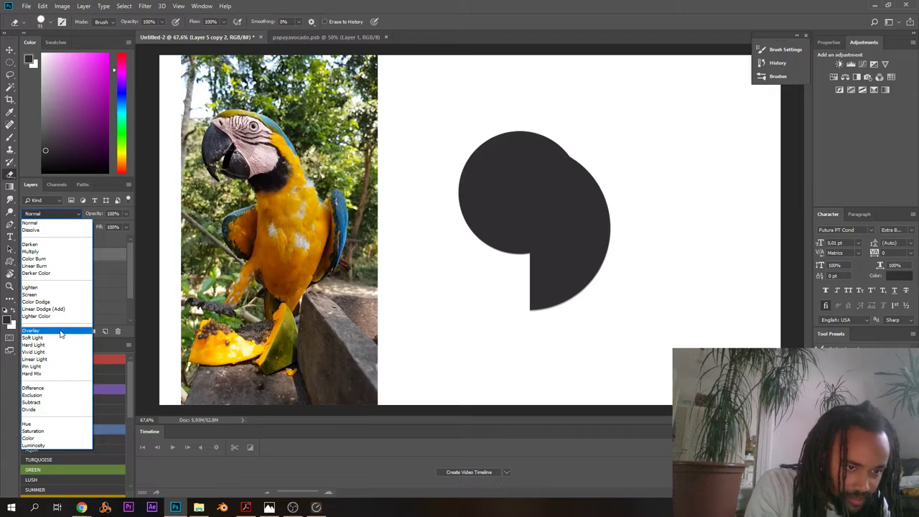
click(47, 388)
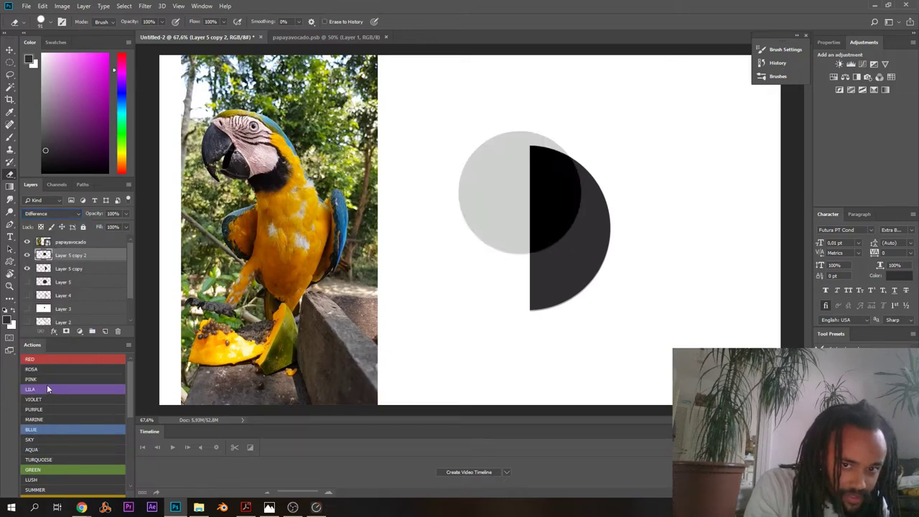
click(55, 214)
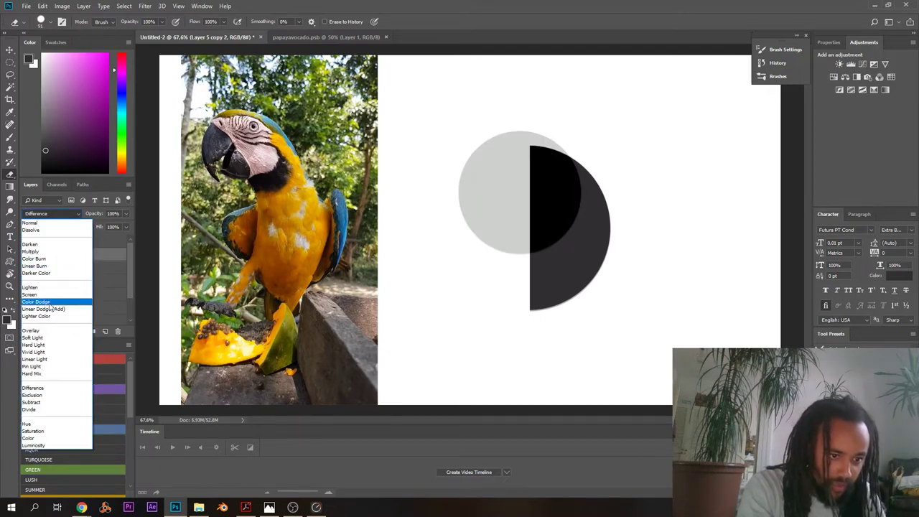
click(39, 395)
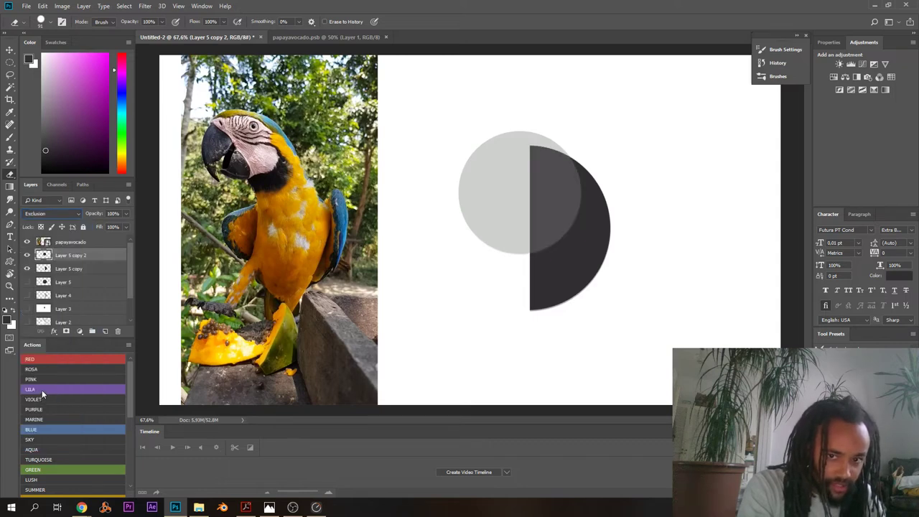
click(34, 213)
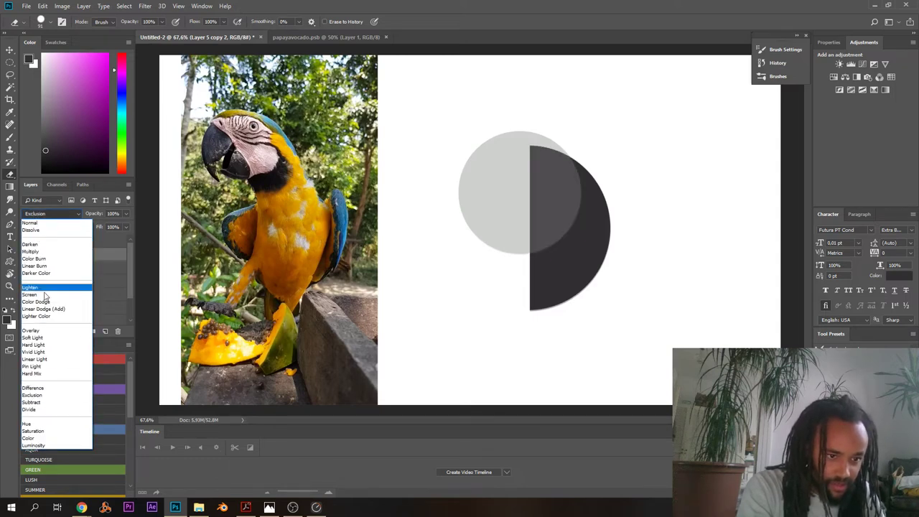
click(41, 402)
click(40, 213)
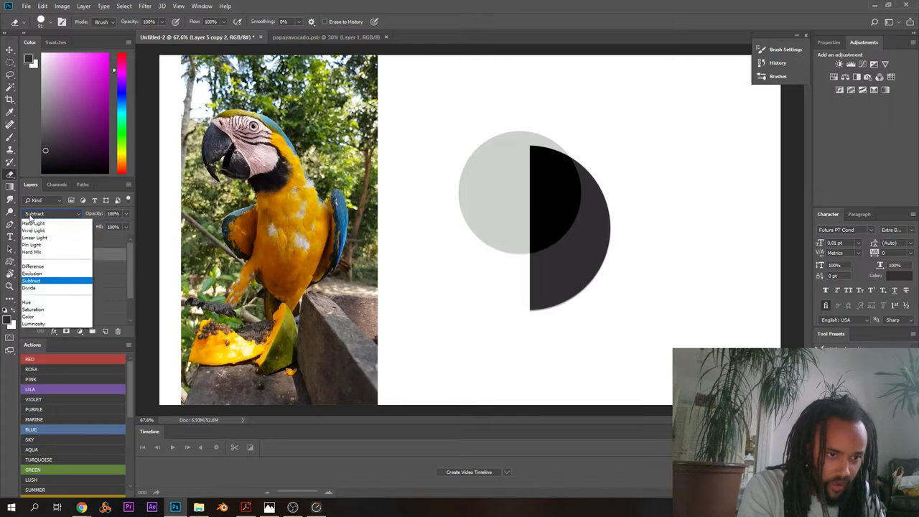
click(33, 409)
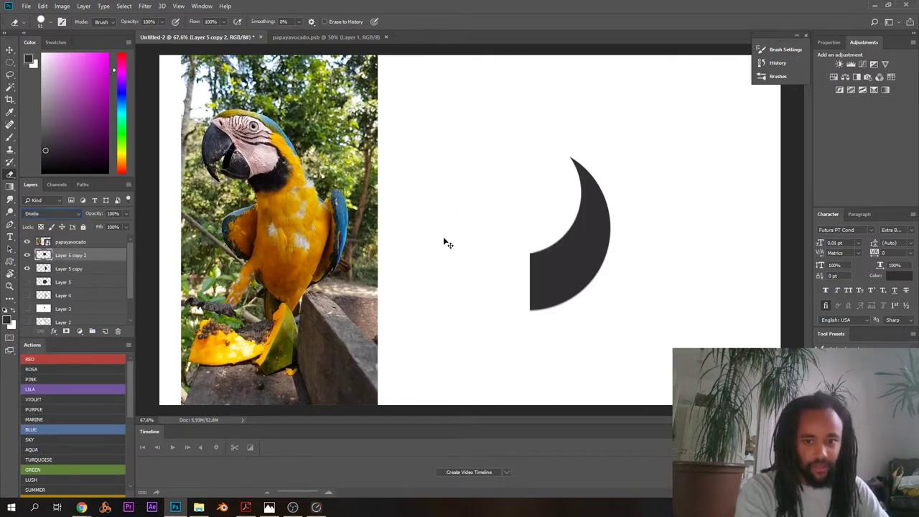
- Try darkening the small circle on Layer 5 copy 2 with the Hue/Saturation lightness, then discard the adjustment
key(ctrl+u)
drag(694, 299, 681, 301)
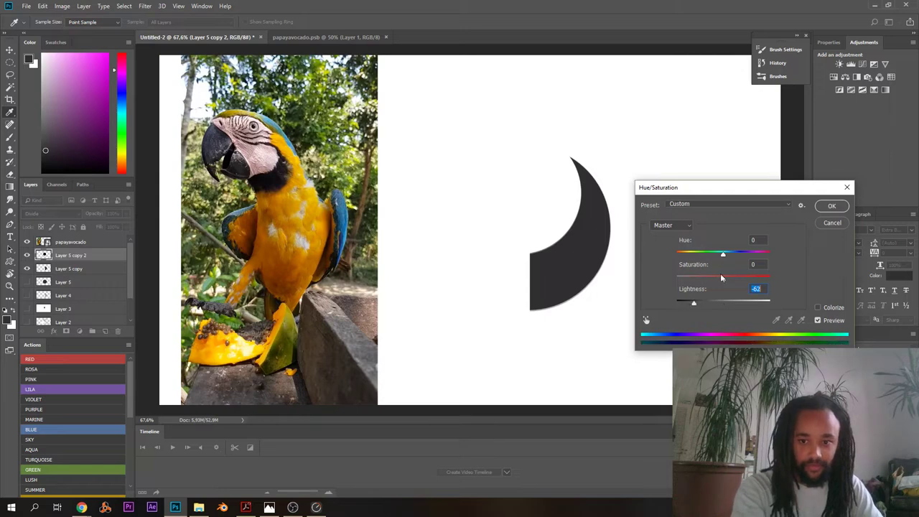
click(833, 222)
key(e)
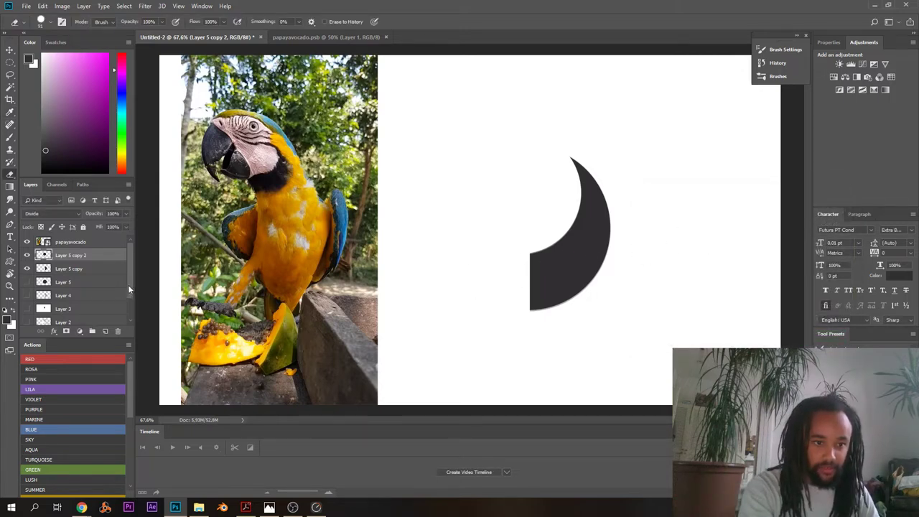
- Try darkening the white Background layer to grey with the Hue/Saturation lightness, then discard the adjustment
scroll(128, 285, down, 2)
click(93, 319)
key(ctrl+u)
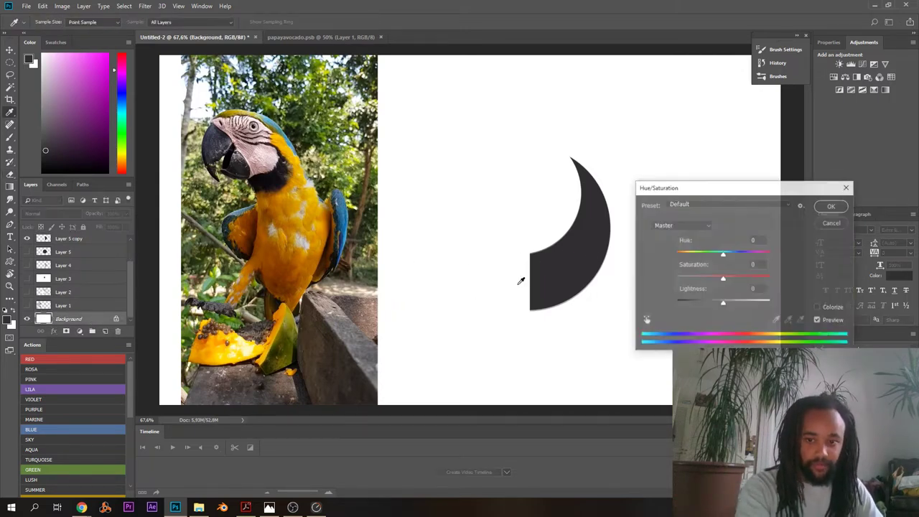
drag(700, 301, 692, 302)
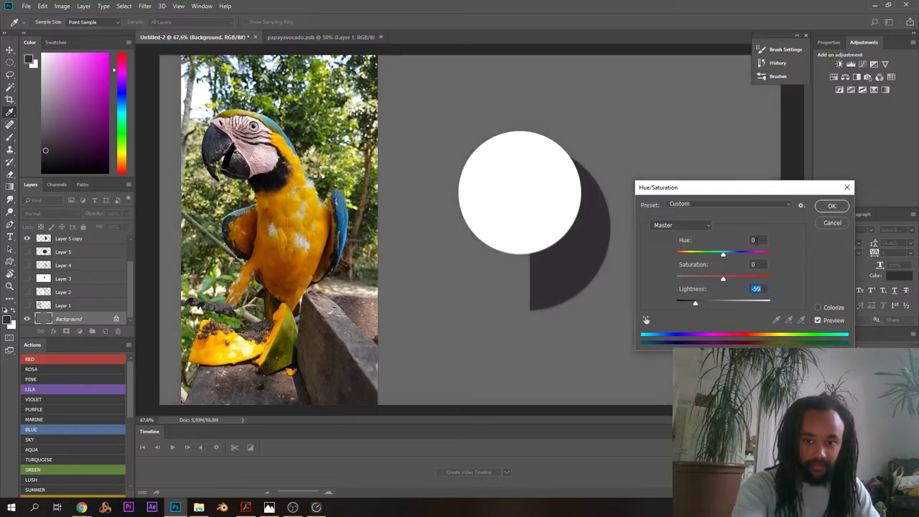
click(821, 224)
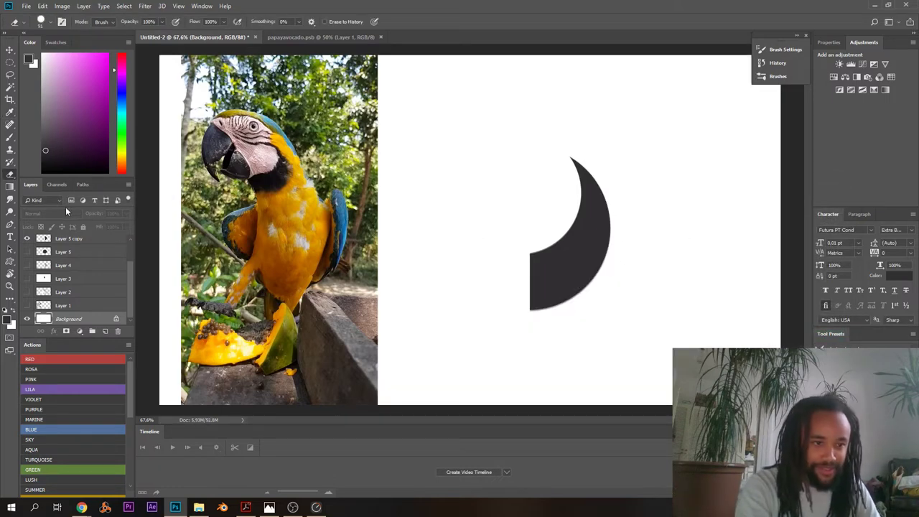
- Set the blend mode of Layer 5 copy 2 to Exclusion
scroll(127, 267, up, 2)
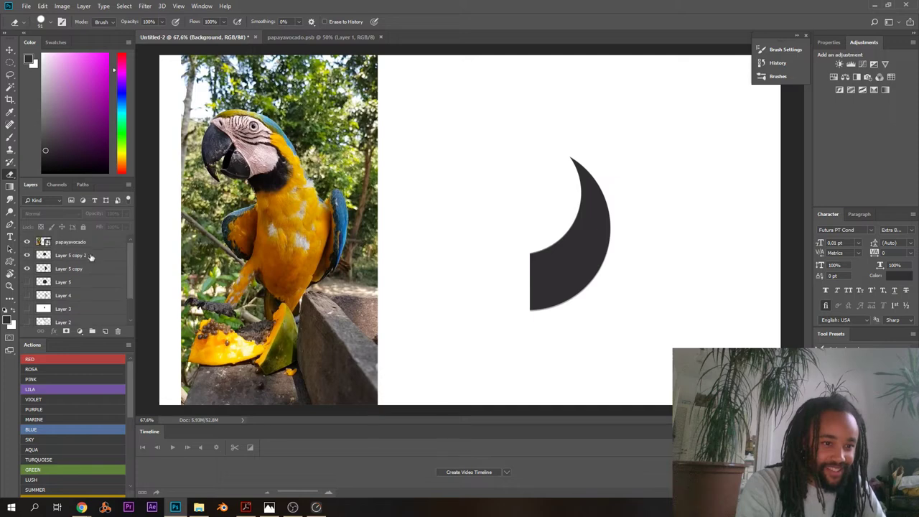
click(68, 255)
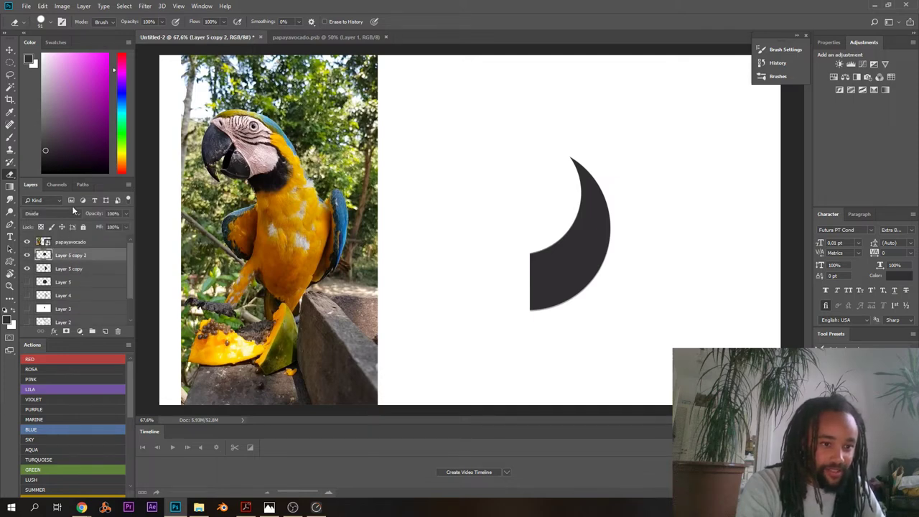
click(56, 213)
click(77, 214)
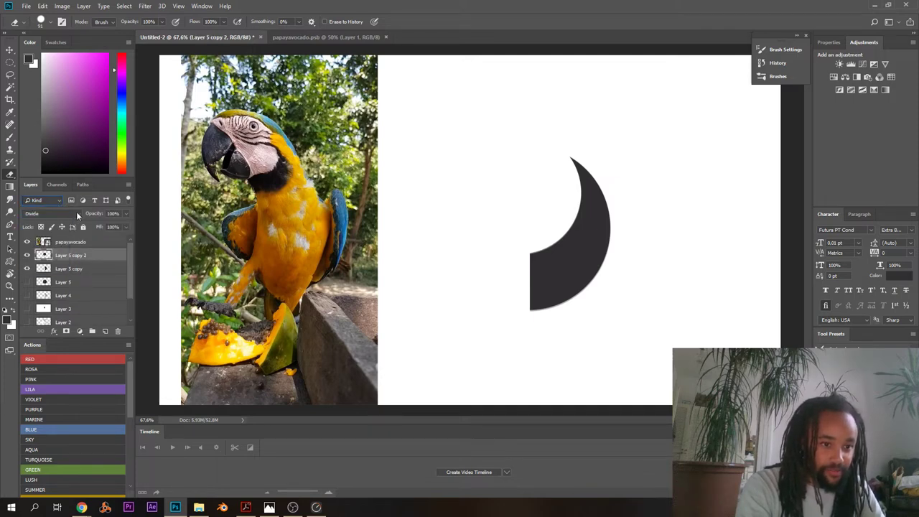
click(59, 200)
click(68, 212)
click(72, 213)
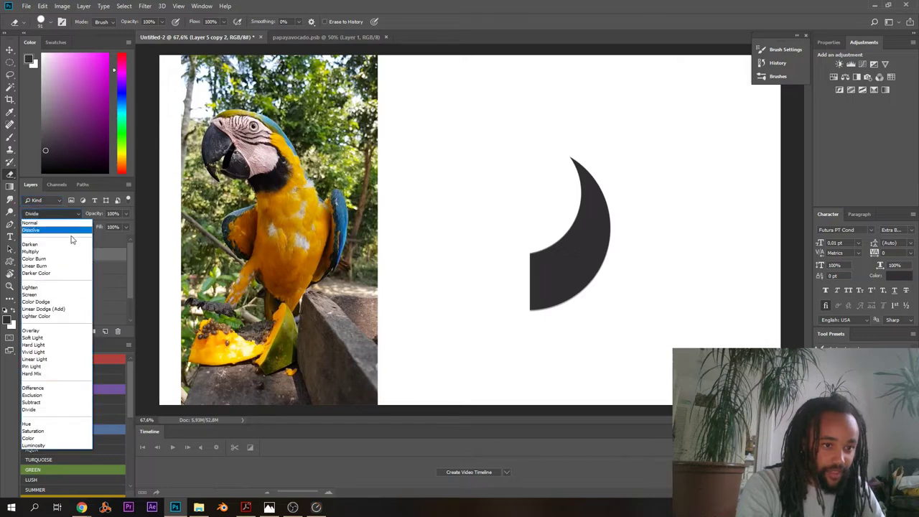
click(38, 395)
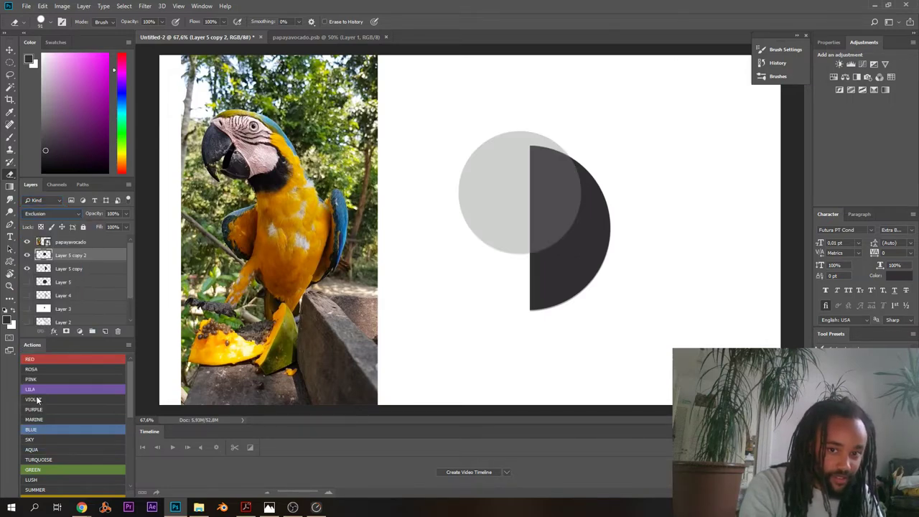
- Scale the small circle to about 80% and centre it on the half-circle's straight edge, flush with its top
key(ctrl+t)
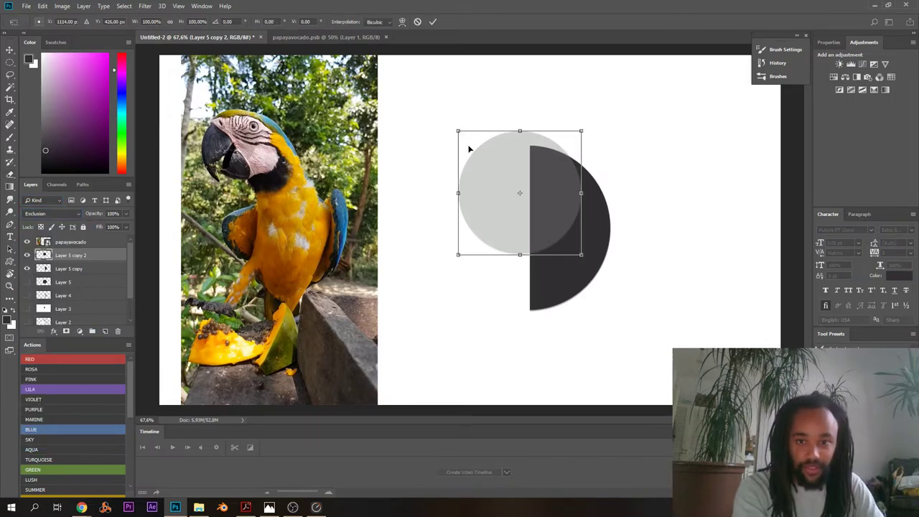
drag(457, 131, 492, 174)
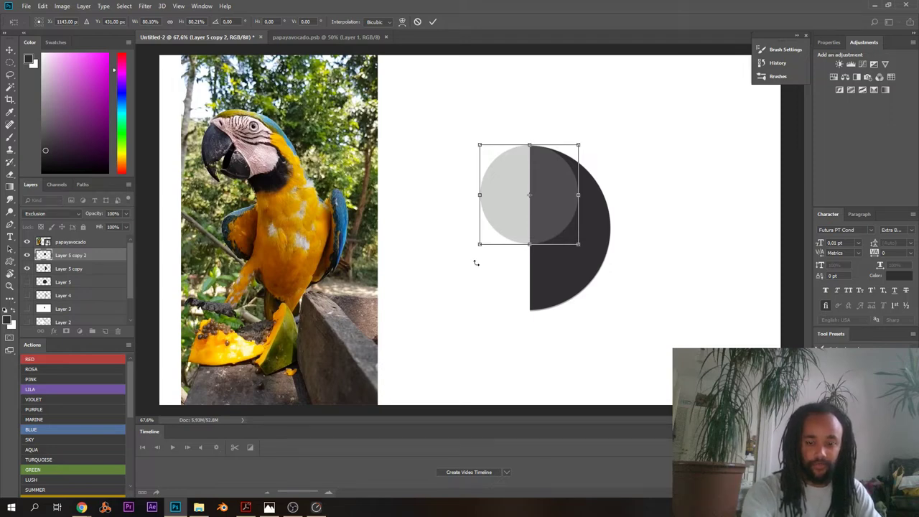
key(Return)
key(e)
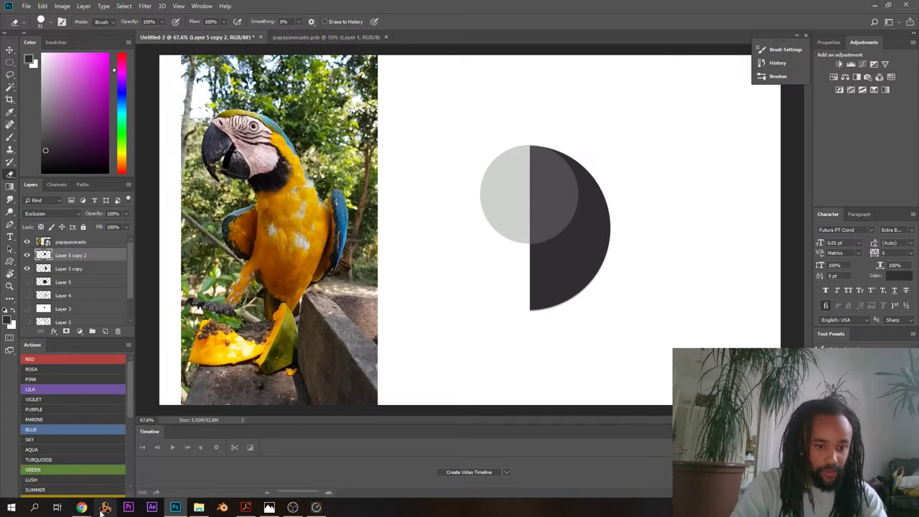
- Switch to the YouTube live chat in Chrome, resize it to read the latest messages, move it off the canvas and return to Photoshop
mouse_move(81, 507)
click(153, 475)
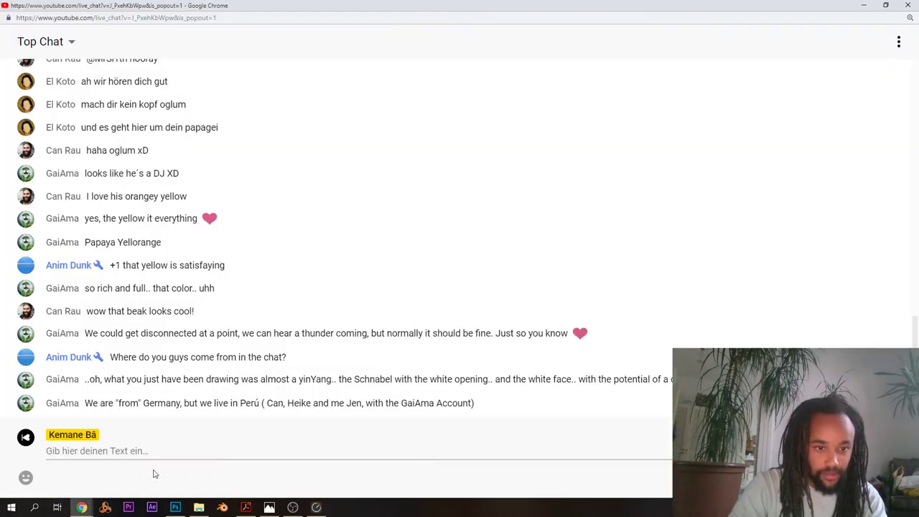
drag(583, 4, 395, 87)
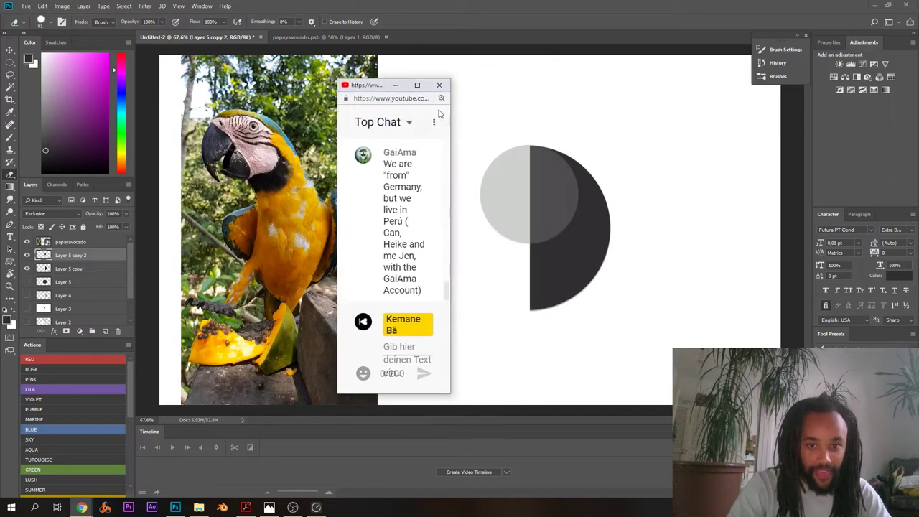
drag(451, 126, 805, 182)
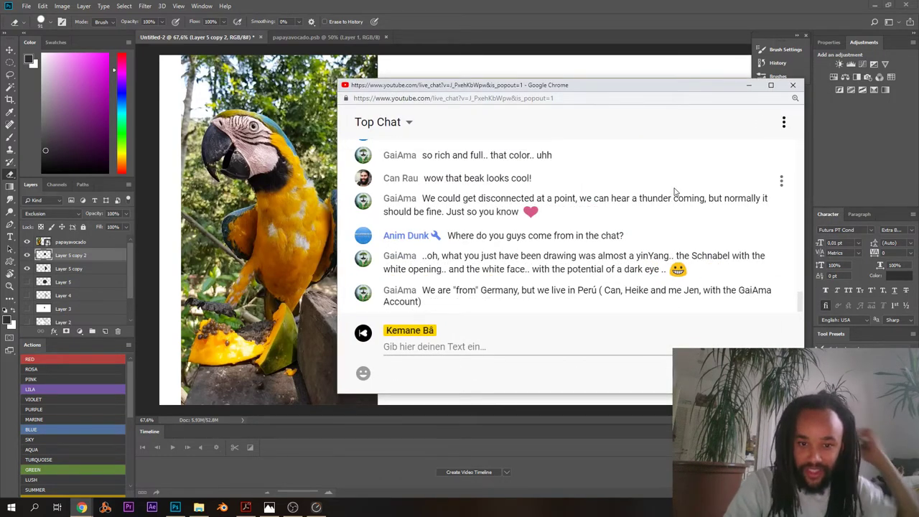
click(580, 4)
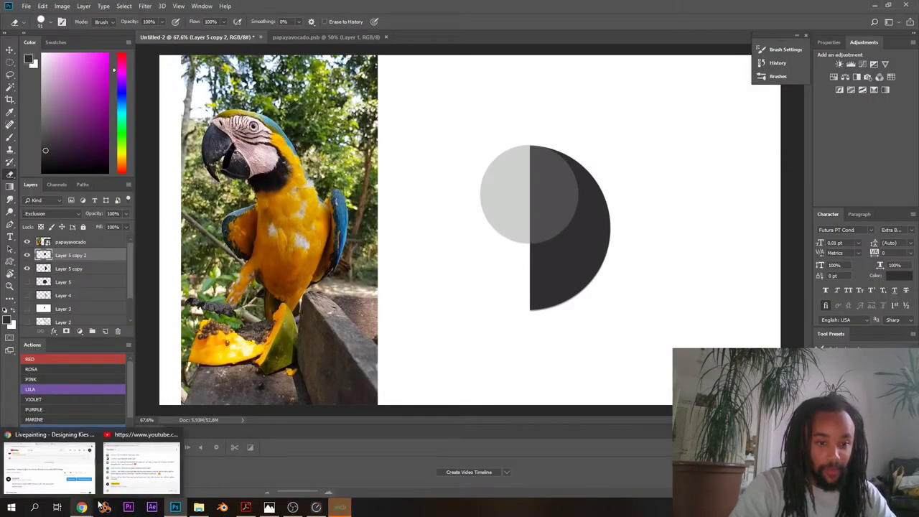
click(142, 470)
drag(451, 85, 0, 107)
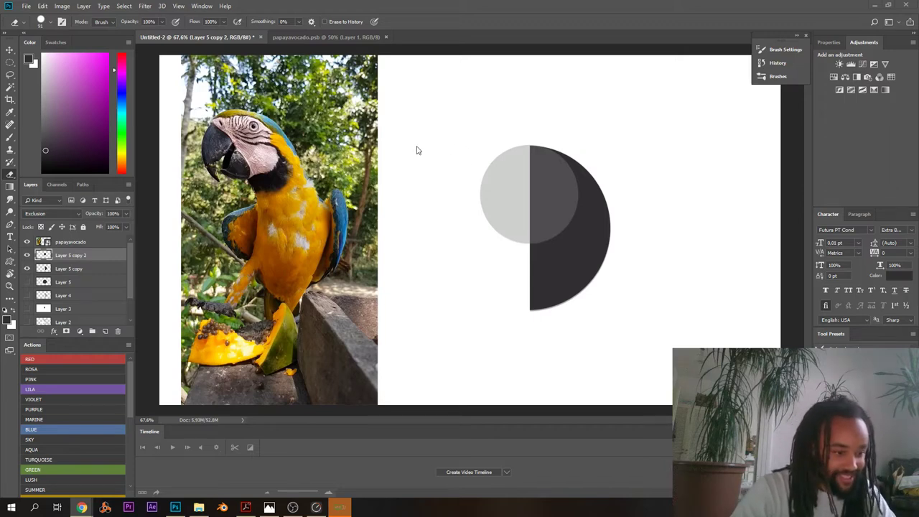
click(390, 111)
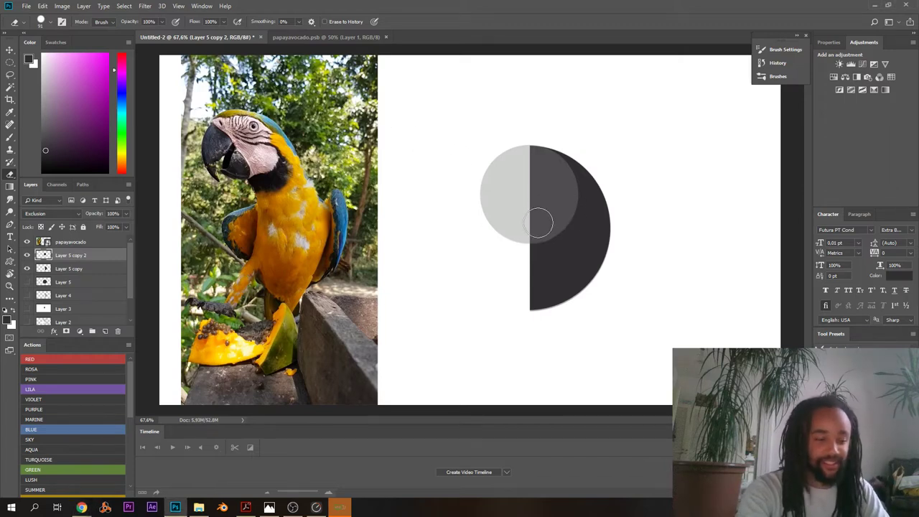
- Brighten Layer 5 copy 2 with Levels, setting the white input level to 46
scroll(540, 214, up, 3)
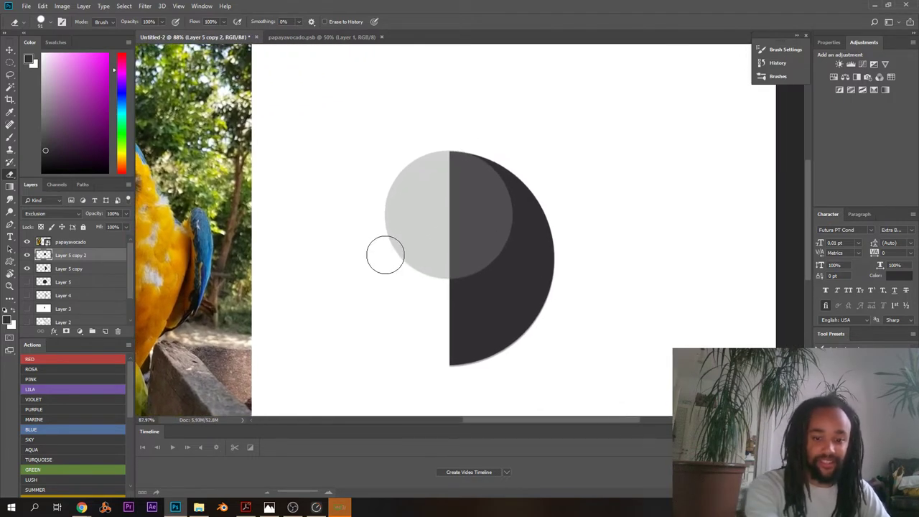
key(ctrl+l)
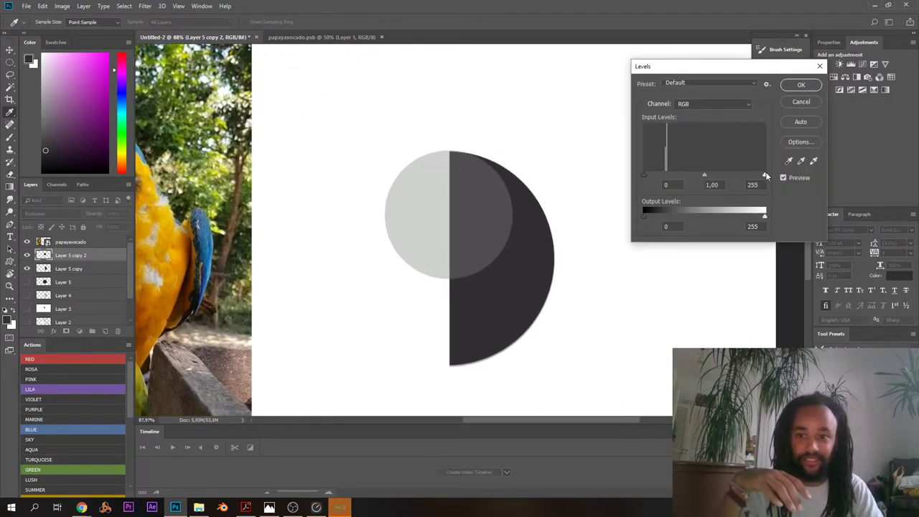
drag(766, 175, 667, 192)
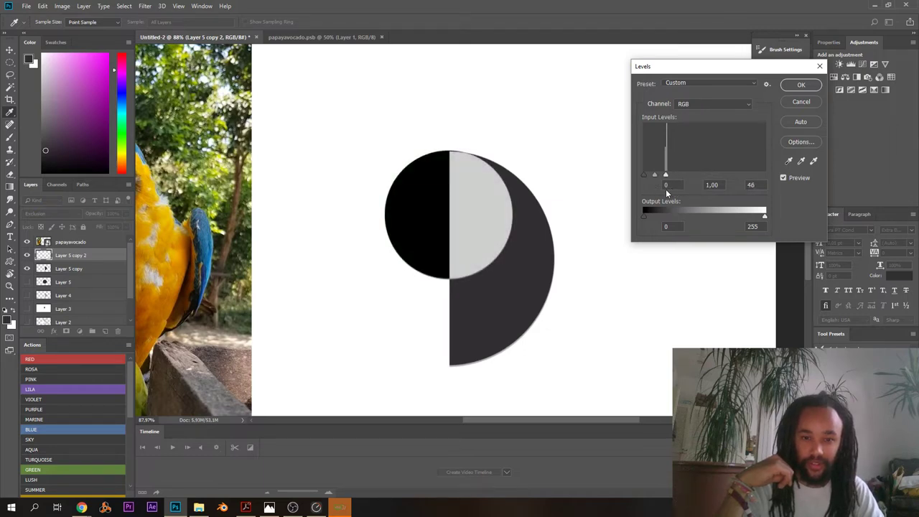
click(796, 87)
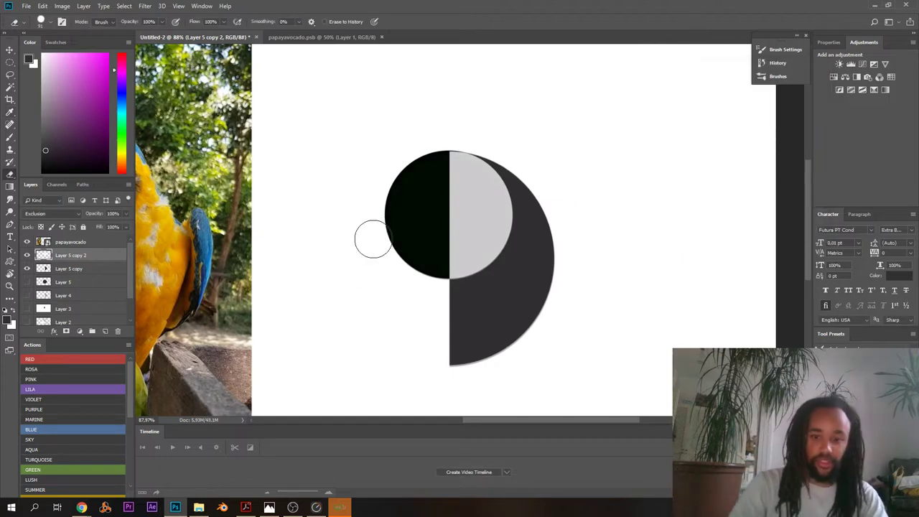
- Nudge the small circle on Layer 5 copy 2 slightly down
key(ctrl+Down)
key(ctrl+Down)
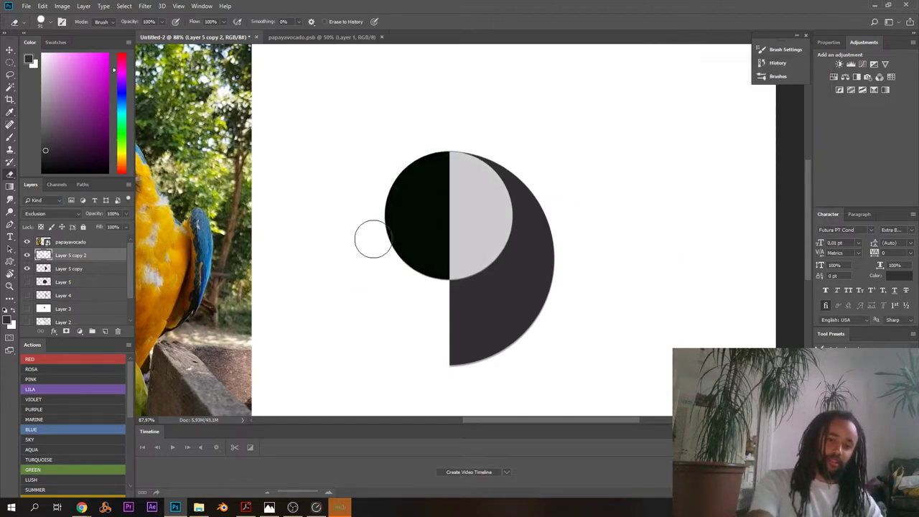
drag(383, 239, 404, 235)
drag(433, 245, 417, 295)
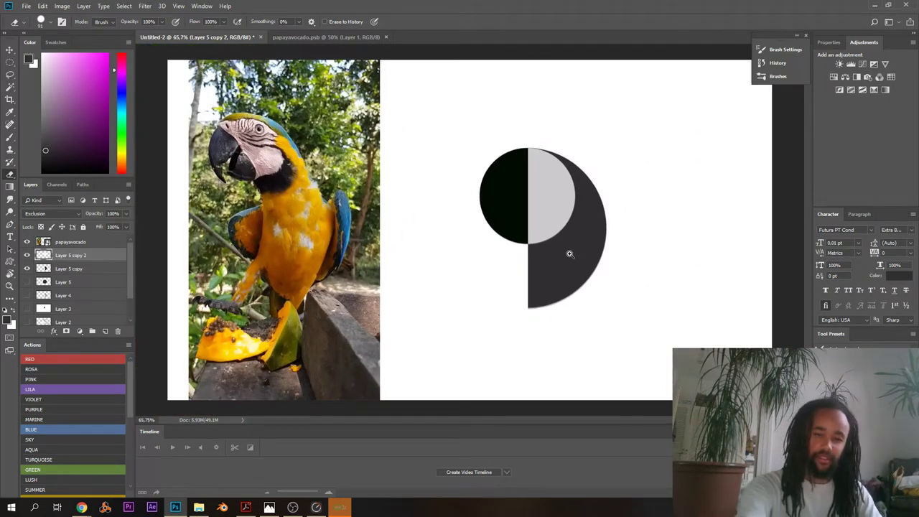
- Colorize the half-circle on Layer 5 copy teal with Hue/Saturation: hue 193, saturation 54, lightness +15
scroll(570, 253, up, 2)
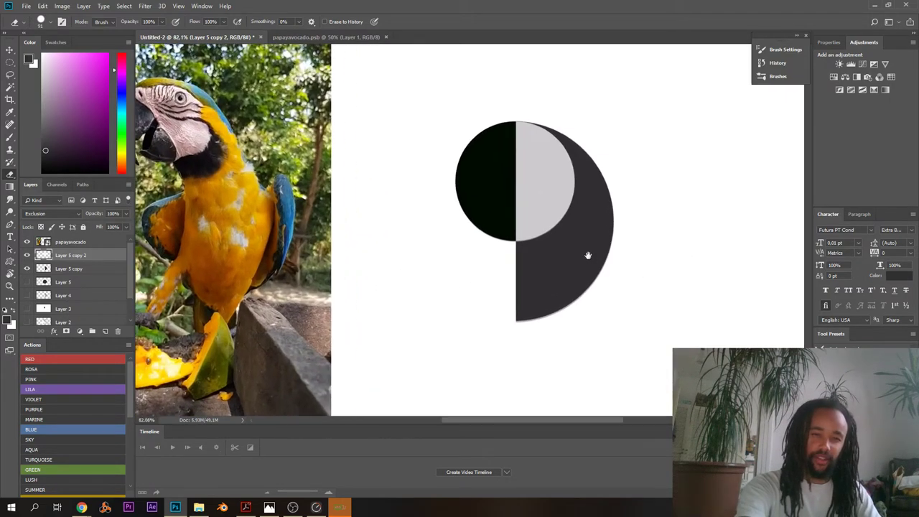
click(58, 270)
key(ctrl+u)
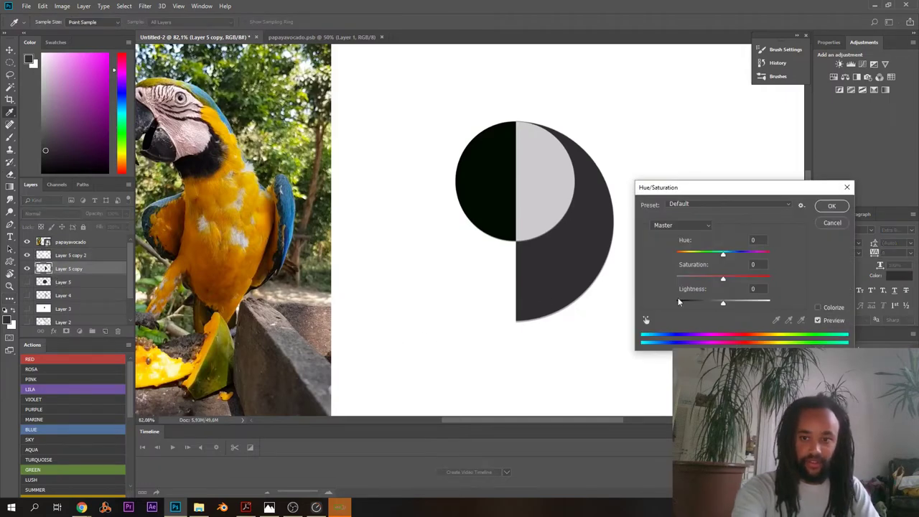
click(818, 308)
drag(723, 302, 731, 300)
click(734, 256)
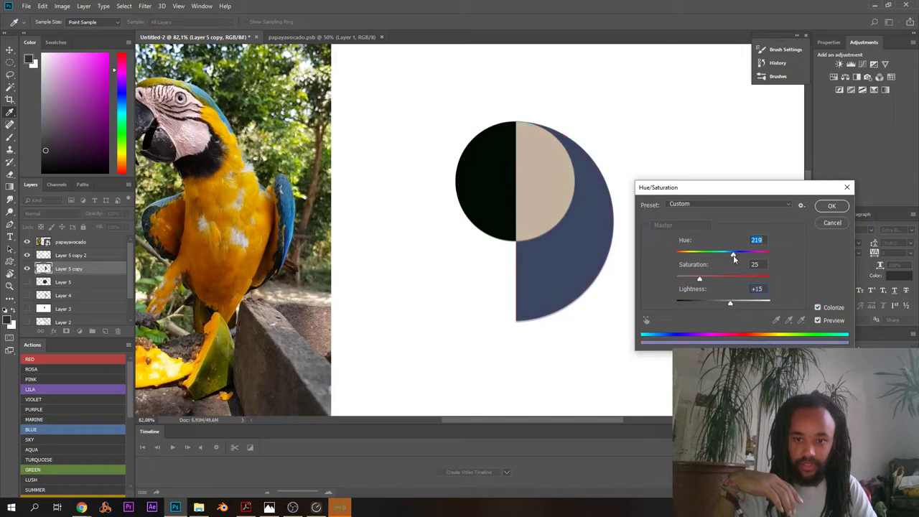
drag(730, 260, 727, 279)
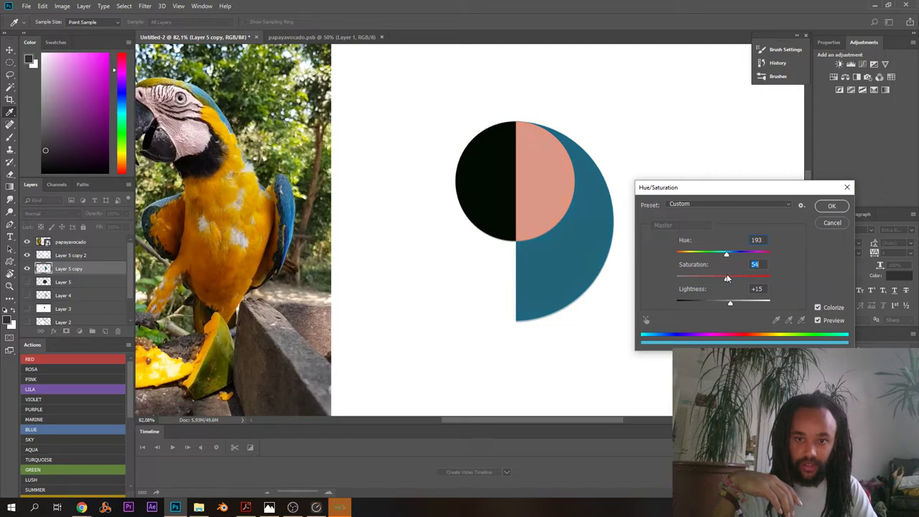
click(831, 206)
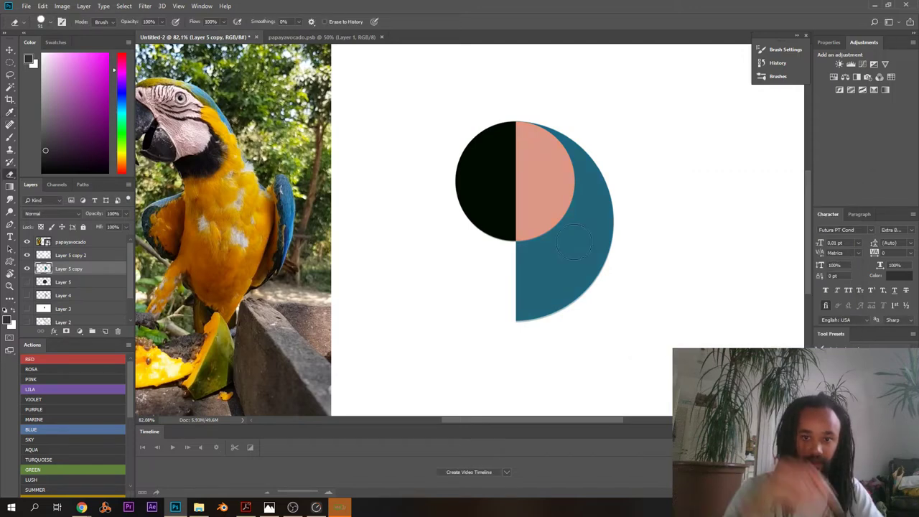
- Add a layer mask to Layer 5 copy 2 and reduce the eraser size to 39 px
mouse_move(493, 215)
mouse_down()
mouse_move(465, 228)
mouse_move(489, 226)
mouse_up()
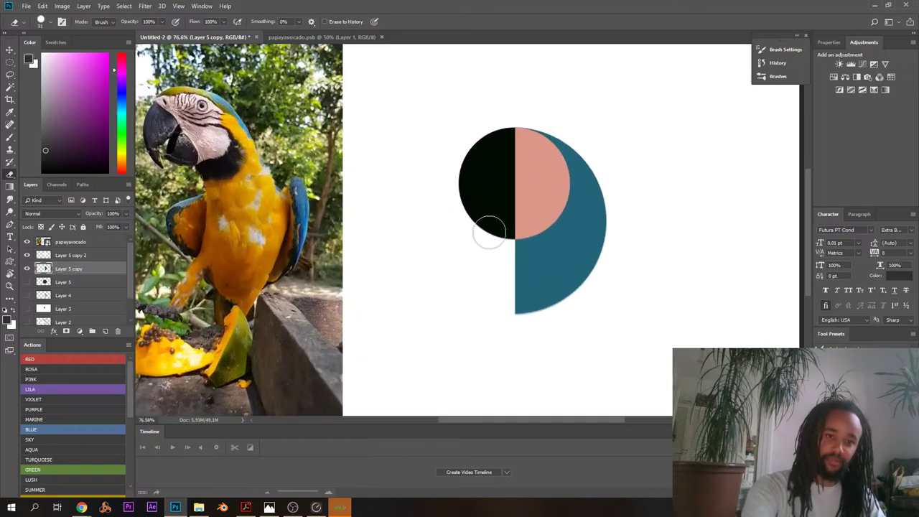
click(27, 256)
click(28, 256)
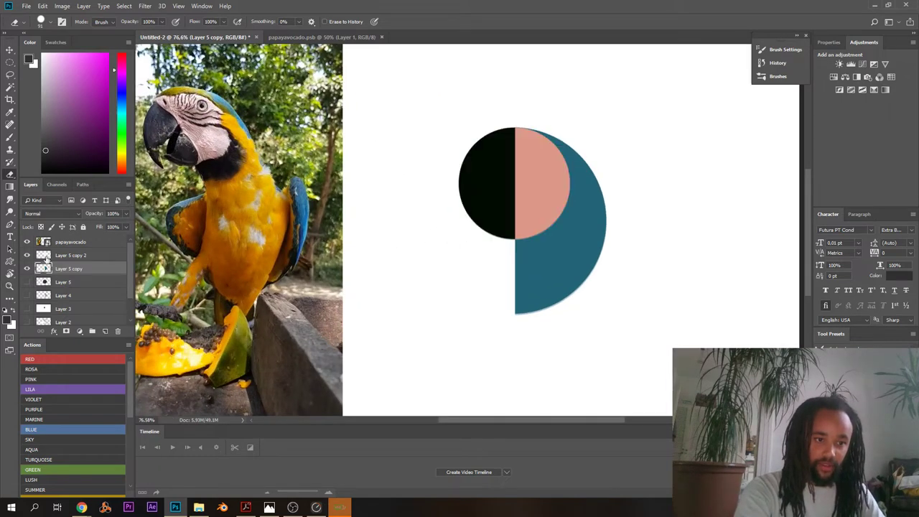
click(70, 257)
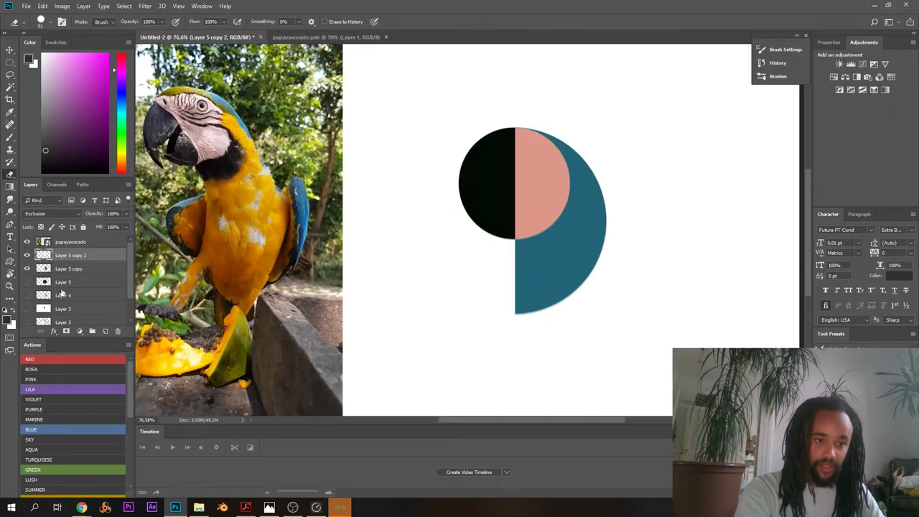
click(66, 332)
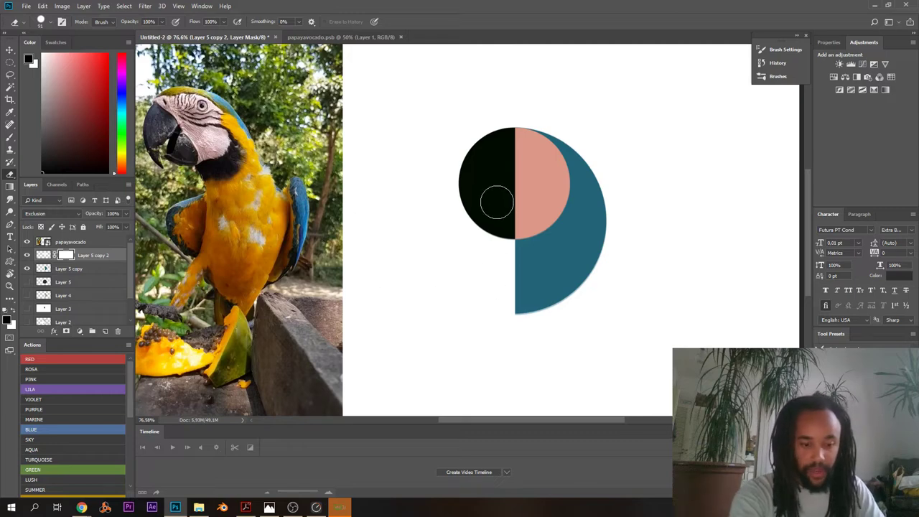
right_click(512, 204)
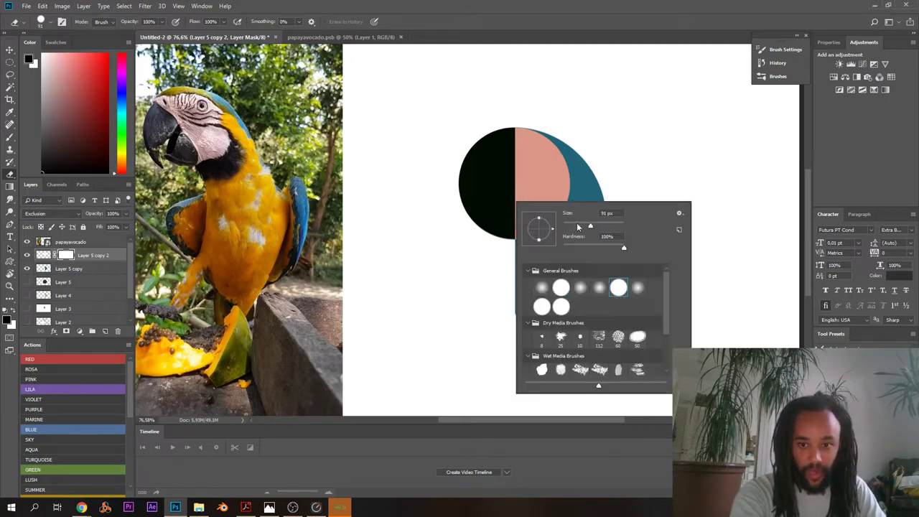
click(576, 225)
click(510, 191)
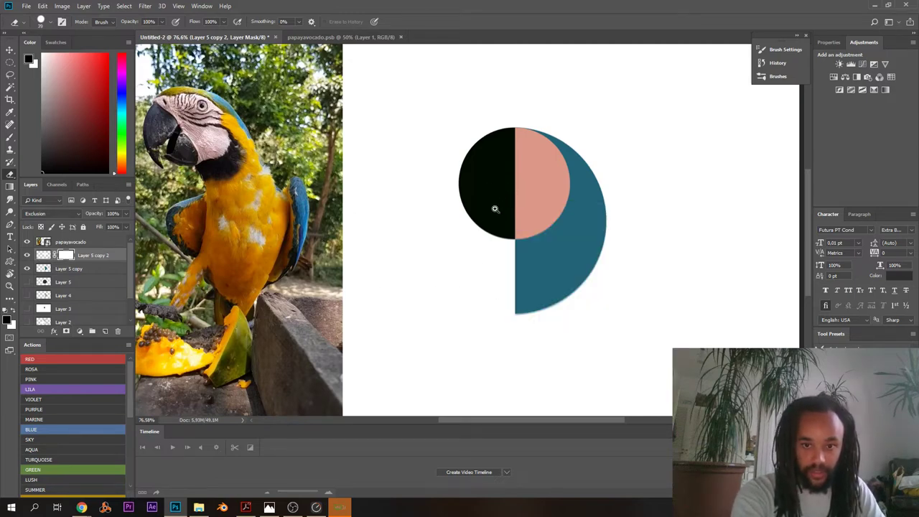
scroll(495, 209, up, 2)
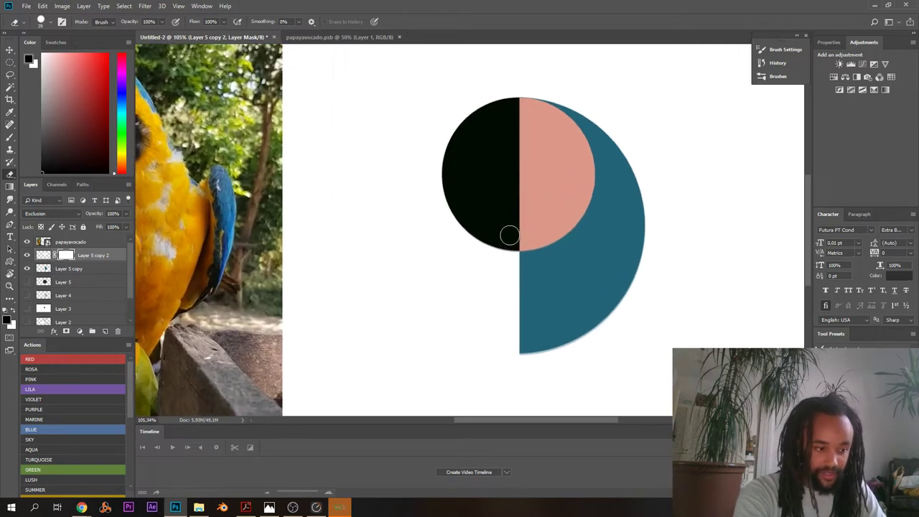
scroll(510, 228, down, 1)
scroll(505, 230, down, 1)
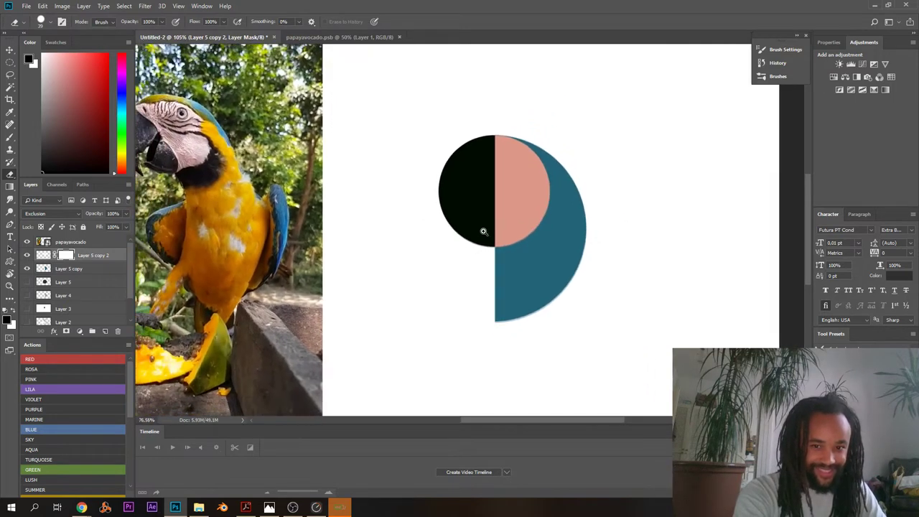
scroll(484, 232, up, 1)
scroll(494, 216, down, 1)
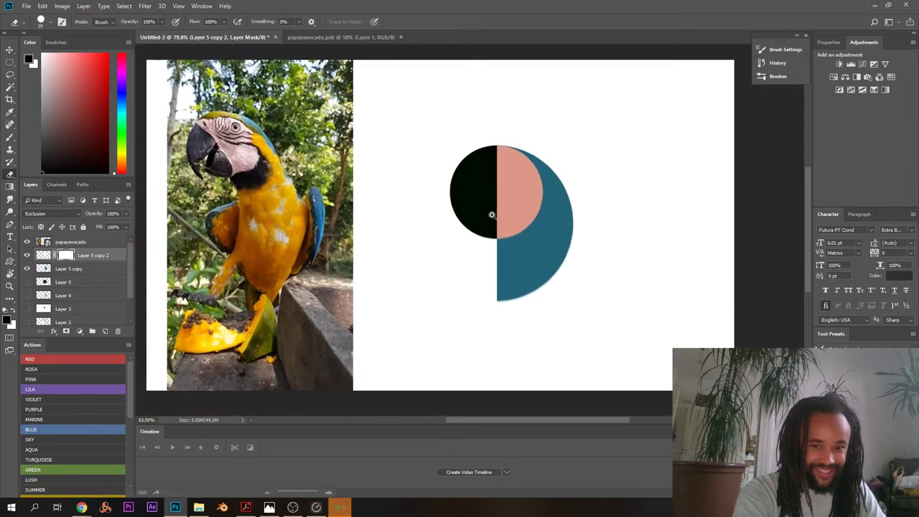
scroll(495, 215, up, 1)
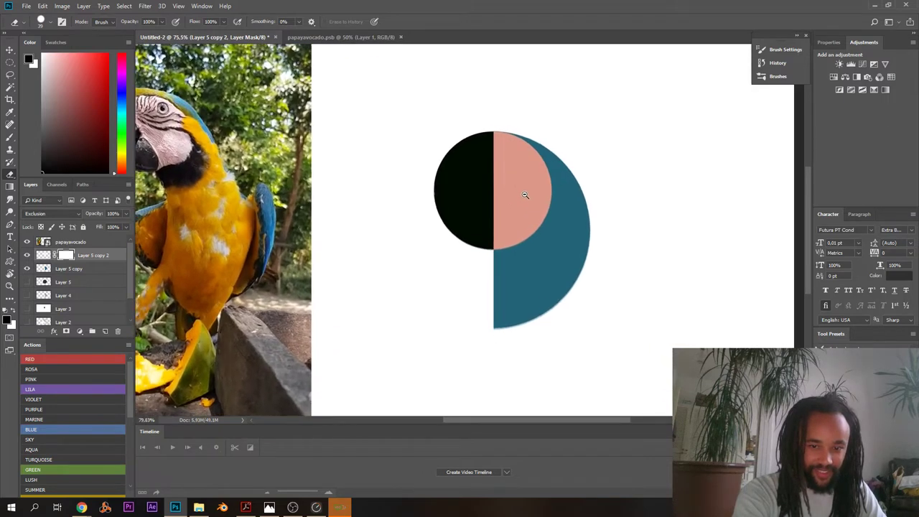
scroll(514, 195, down, 1)
scroll(519, 200, up, 1)
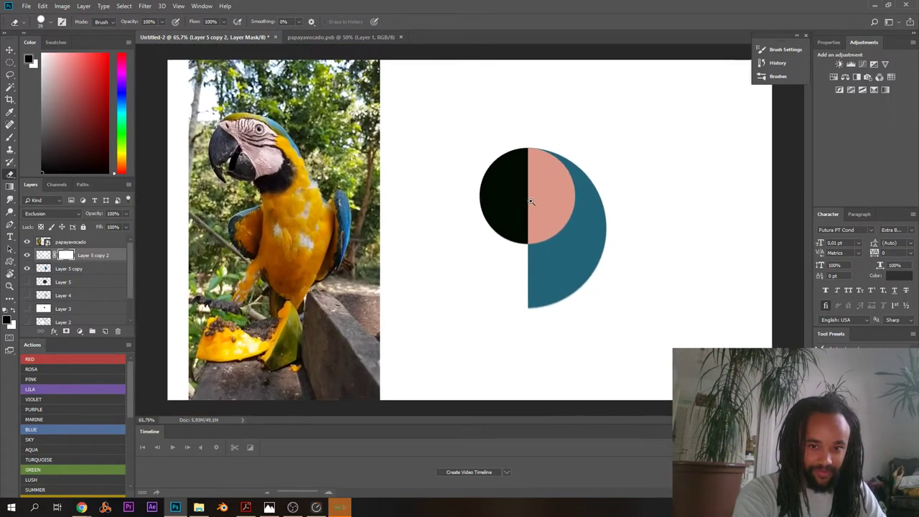
scroll(579, 203, up, 2)
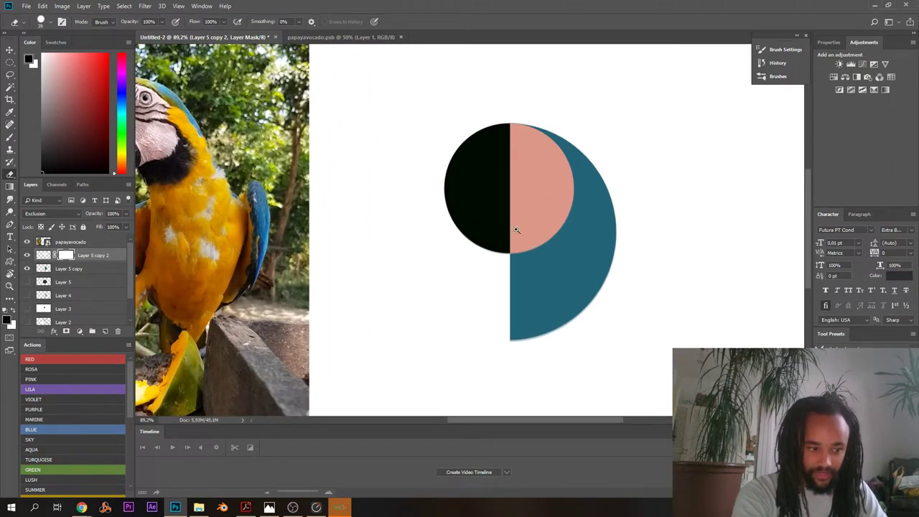
scroll(510, 225, down, 2)
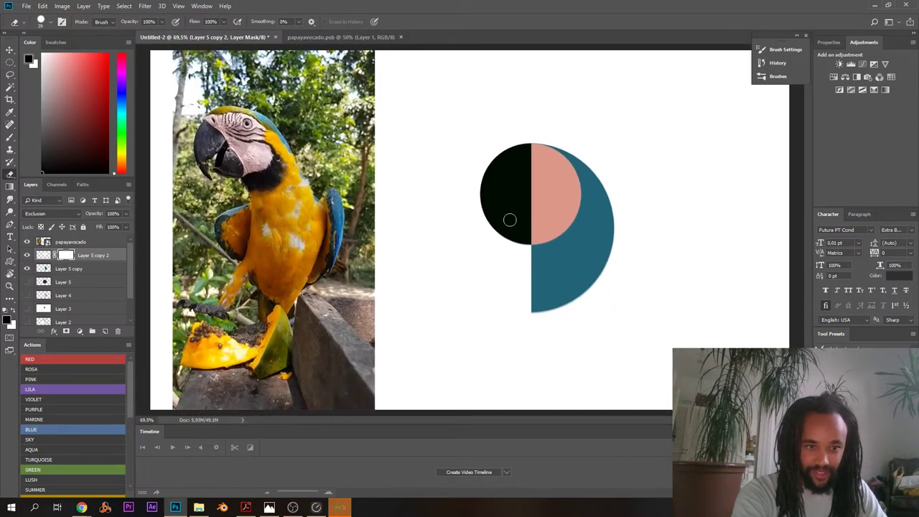
- Mask out a tapered, curved beak opening in the black half of the small circle on Layer 5 copy 2
click(26, 256)
click(26, 256)
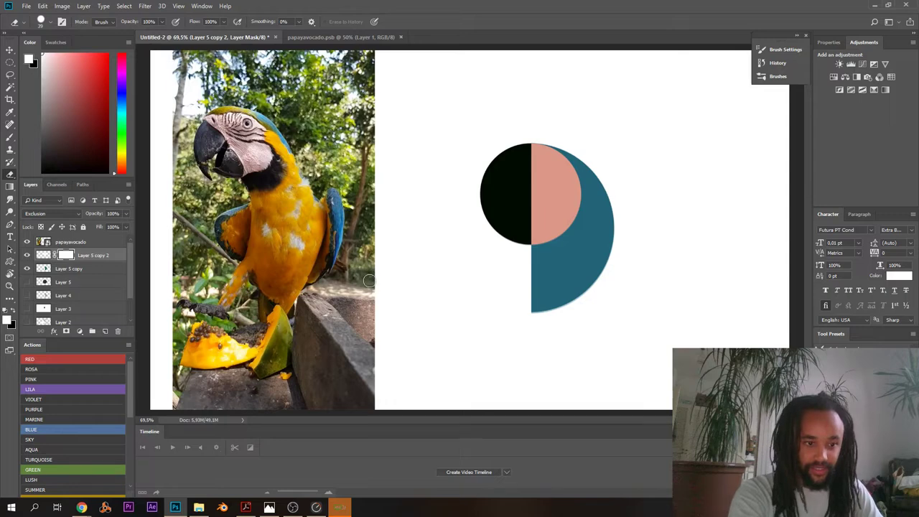
scroll(496, 242, up, 7)
drag(496, 220, 387, 268)
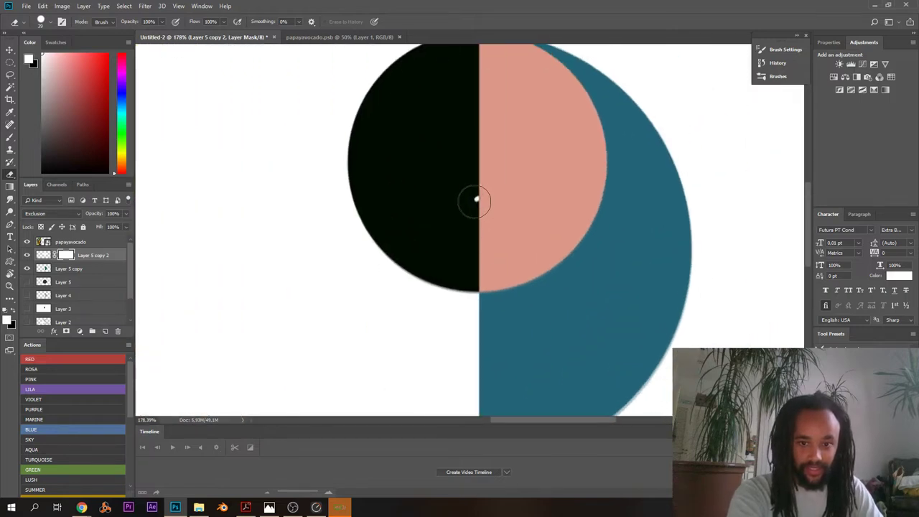
drag(476, 199, 415, 253)
key(ctrl+z)
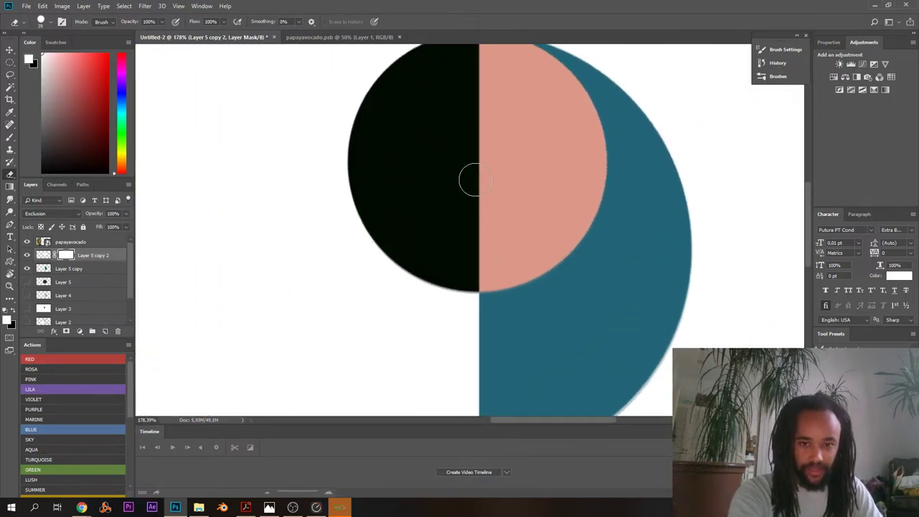
mouse_move(473, 173)
mouse_down()
mouse_move(449, 227)
mouse_move(408, 262)
mouse_up()
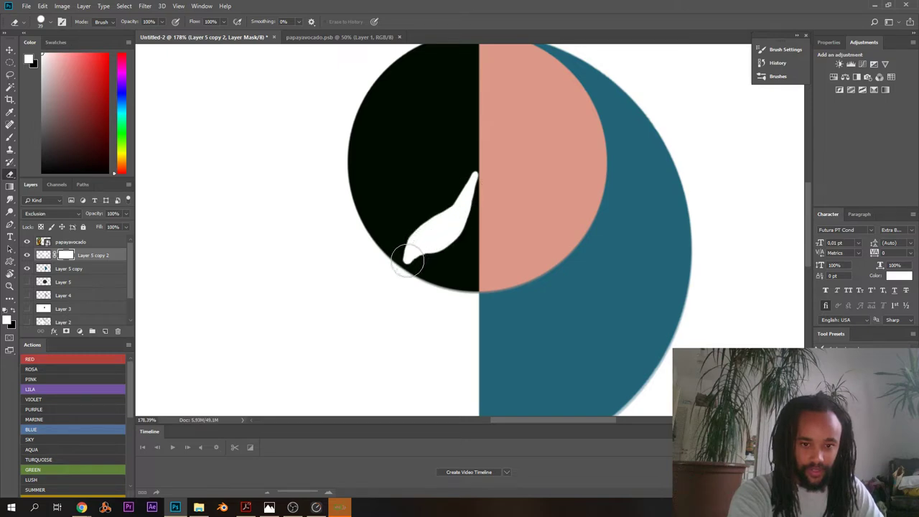
mouse_move(401, 185)
mouse_down()
mouse_move(333, 212)
mouse_move(363, 221)
mouse_up()
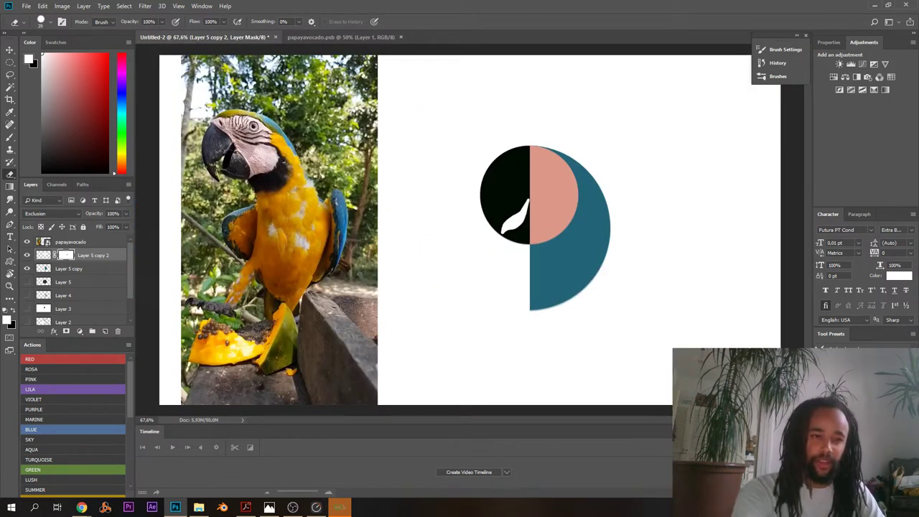
- Duplicate the teal half-circle, rotate the copy about 131°, enlarge it and place it below the head as the parrot's body
key(ctrl+j)
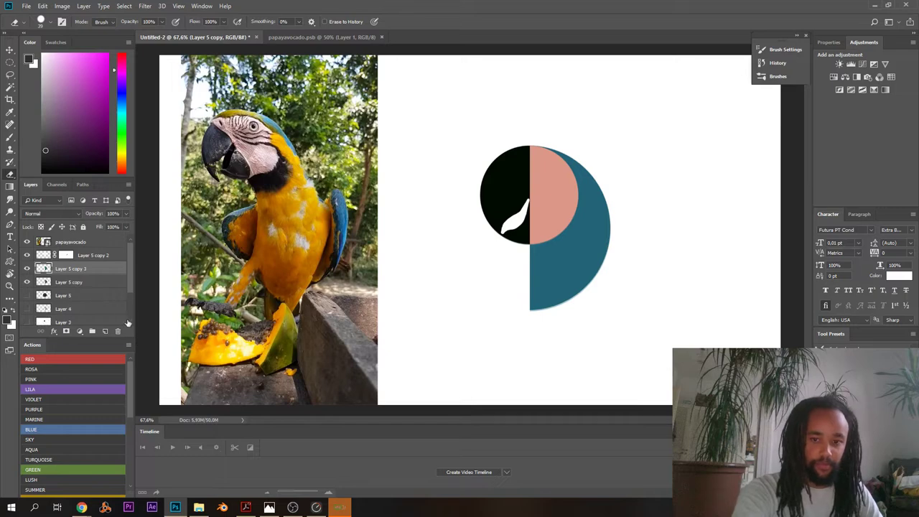
key(ctrl+t)
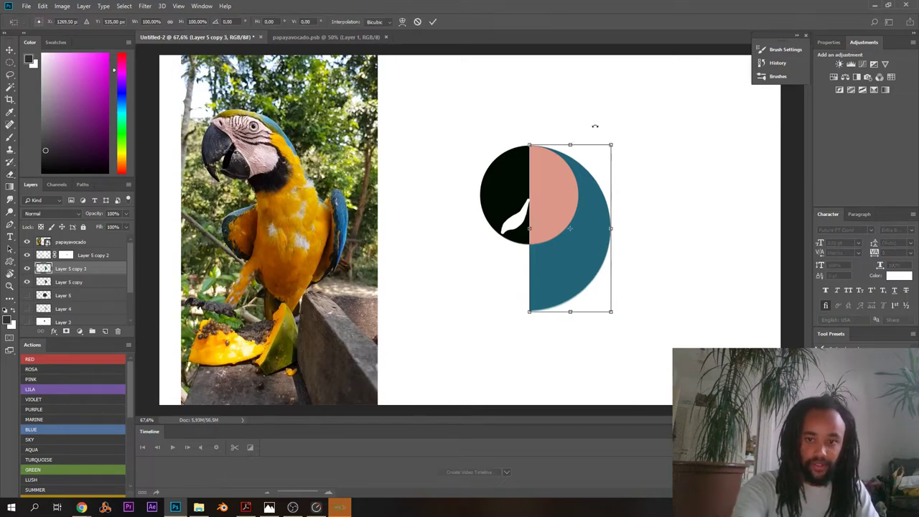
drag(595, 126, 625, 338)
drag(602, 237, 623, 335)
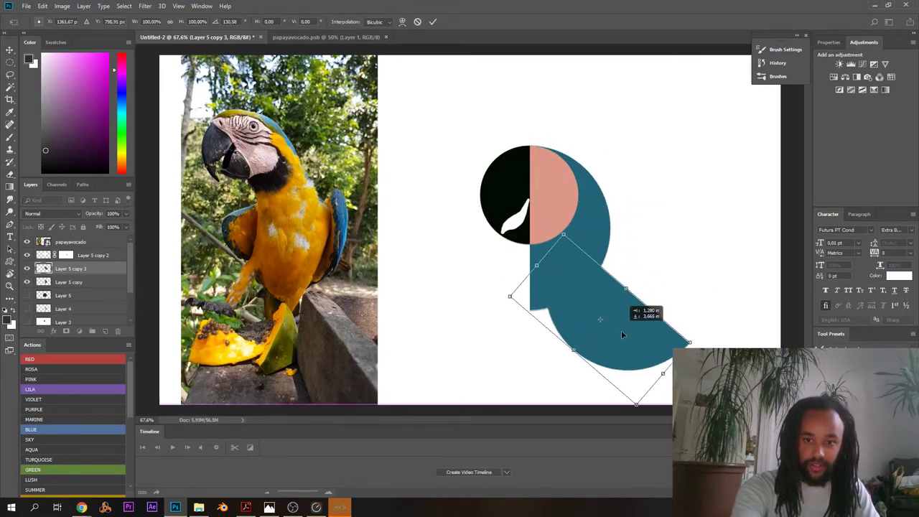
drag(691, 342, 780, 326)
drag(669, 301, 633, 312)
key(Return)
key(e)
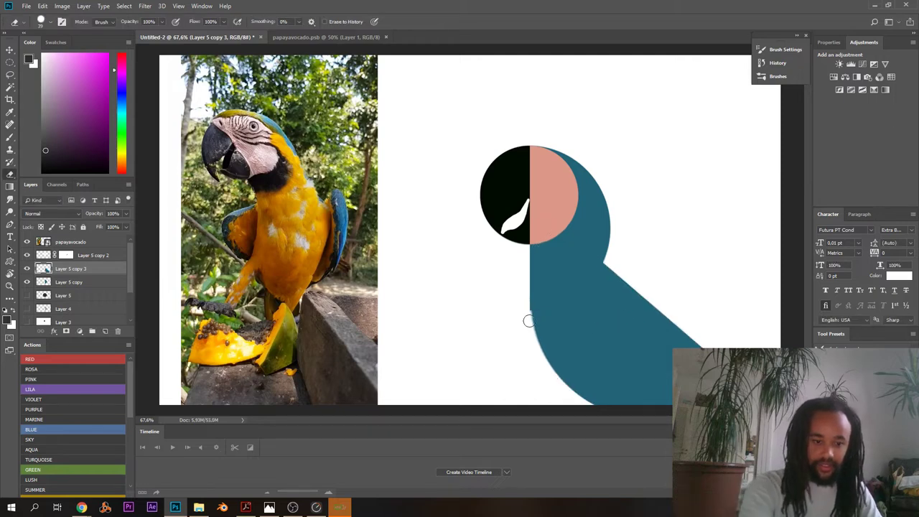
- Extend the canvas downward with the Crop tool to make room below the parrot's body
scroll(489, 314, down, 3)
scroll(489, 314, up, 1)
key(c)
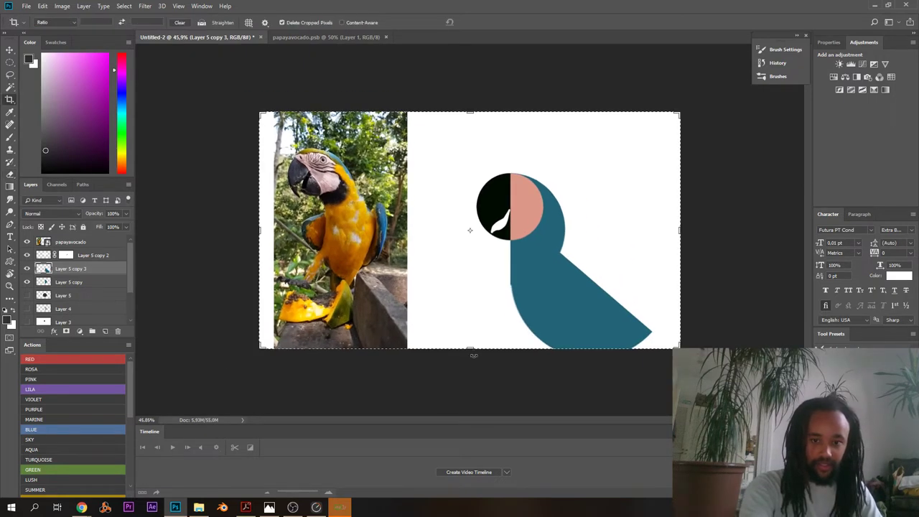
drag(472, 352, 459, 420)
key(Return)
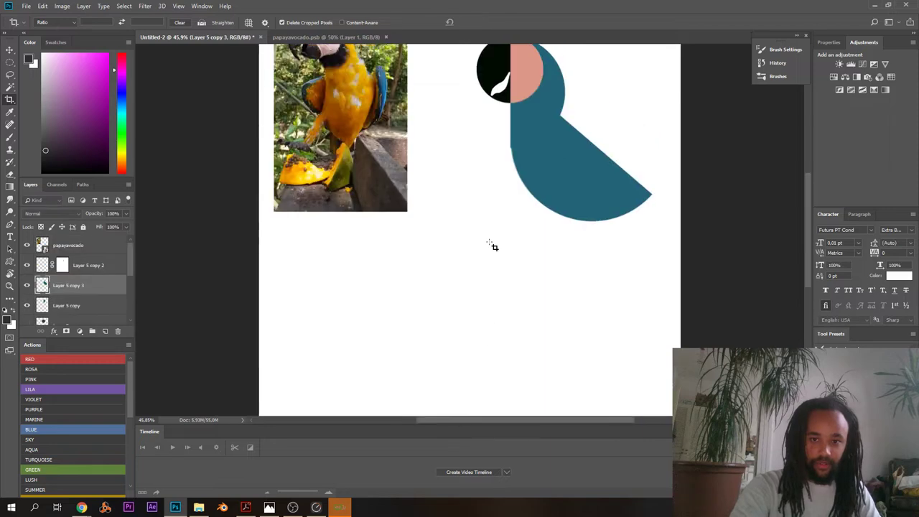
- Switch to the Brush tool and set the brush size to 40 px
scroll(542, 170, up, 3)
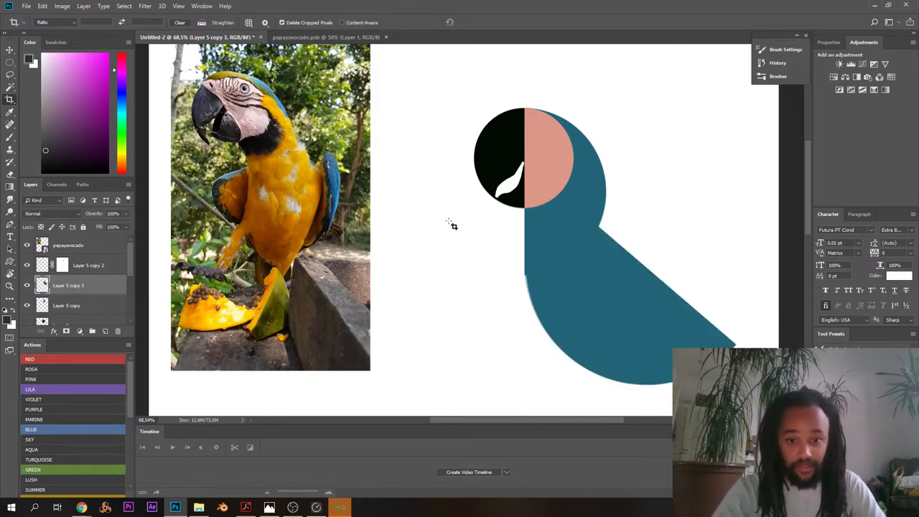
key(b)
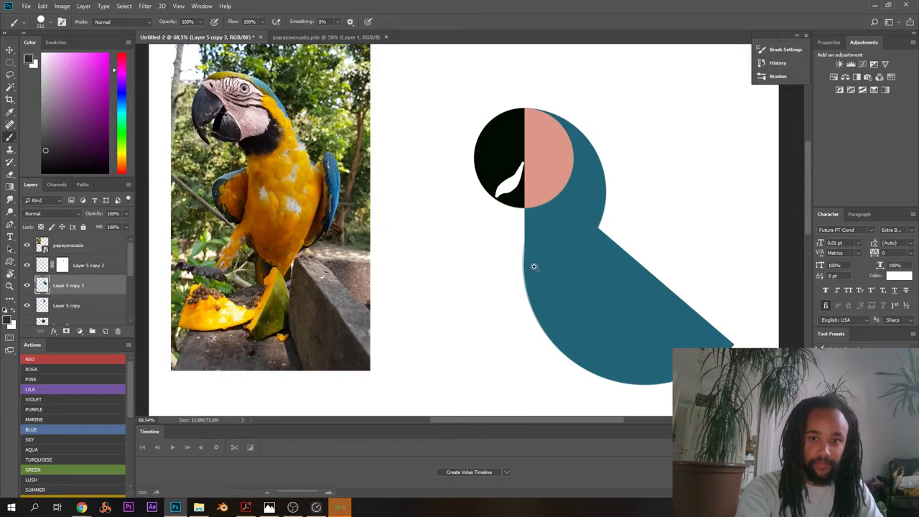
mouse_move(544, 217)
mouse_down()
mouse_move(519, 236)
mouse_move(538, 242)
mouse_move(511, 239)
mouse_up()
mouse_move(508, 189)
mouse_down()
mouse_move(470, 213)
mouse_move(507, 227)
mouse_up()
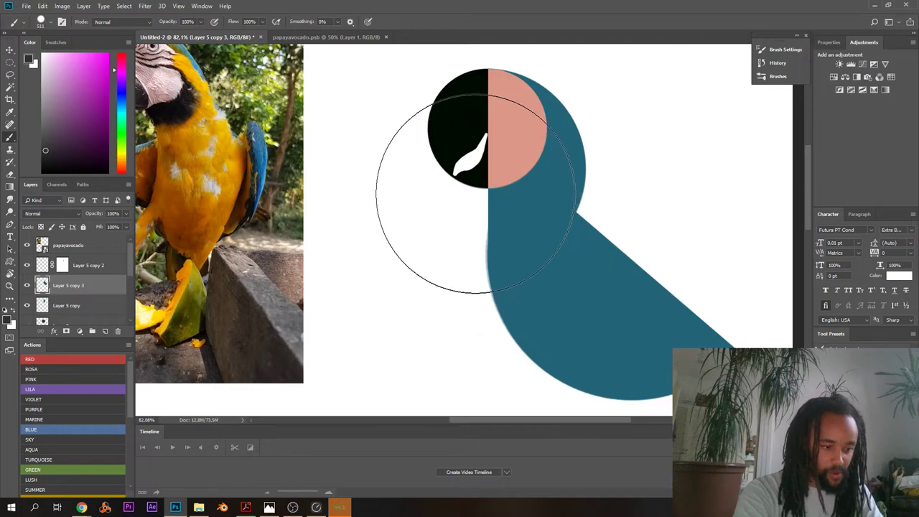
drag(478, 179, 460, 230)
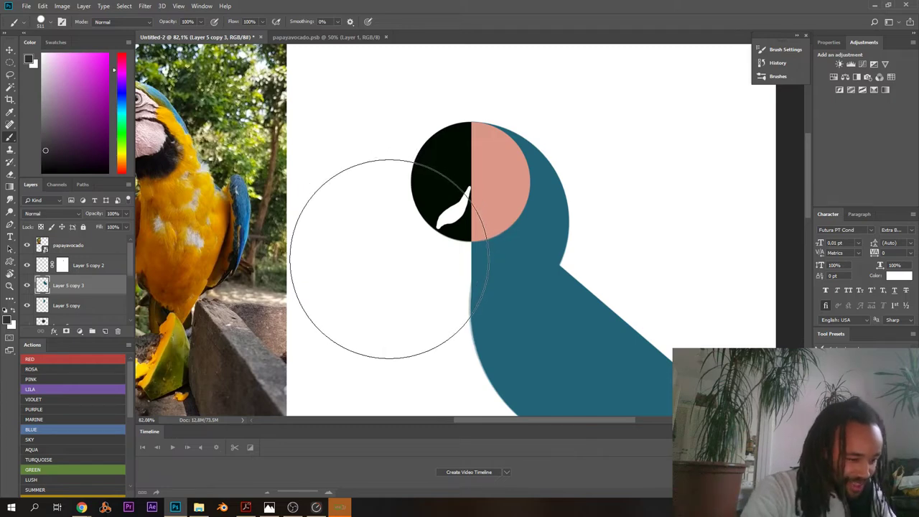
right_click(381, 215)
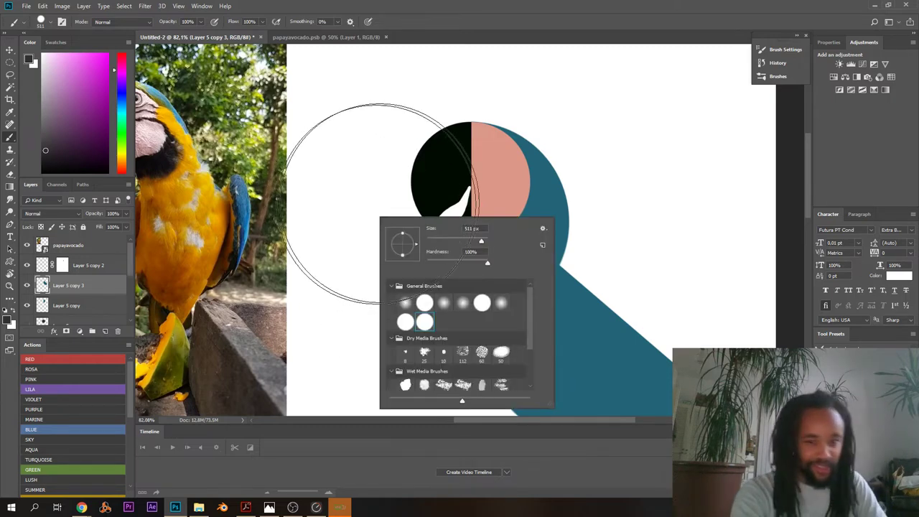
key(Return)
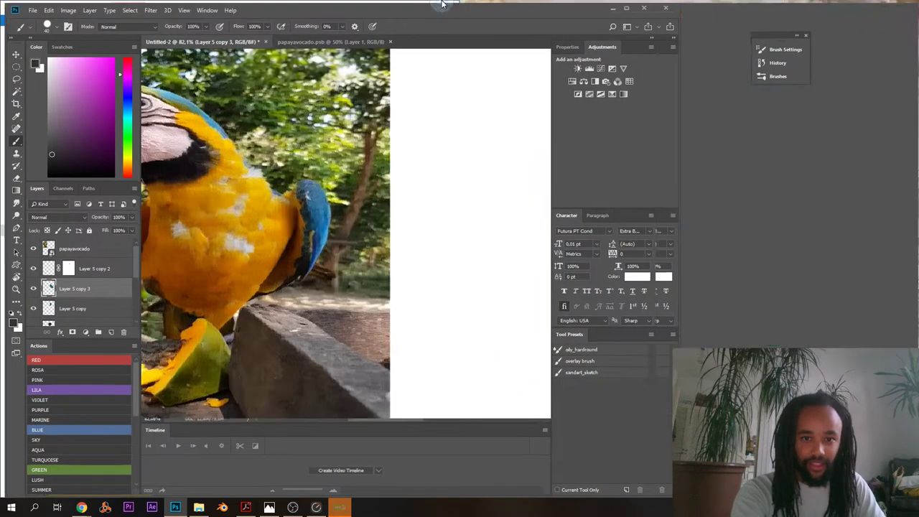
double_click(442, 4)
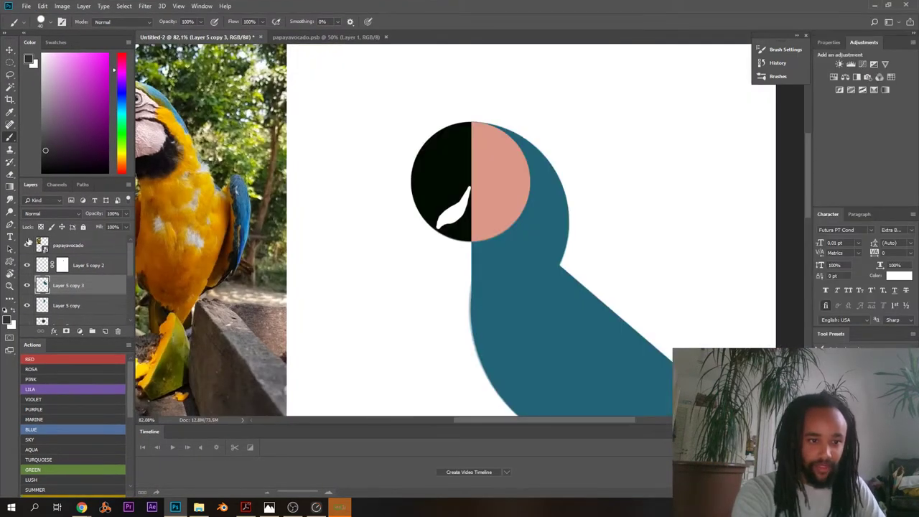
- Add a new layer above Layer 5 copy 2 and select the pink half-circle with the Magic Wand sampling all layers
click(86, 267)
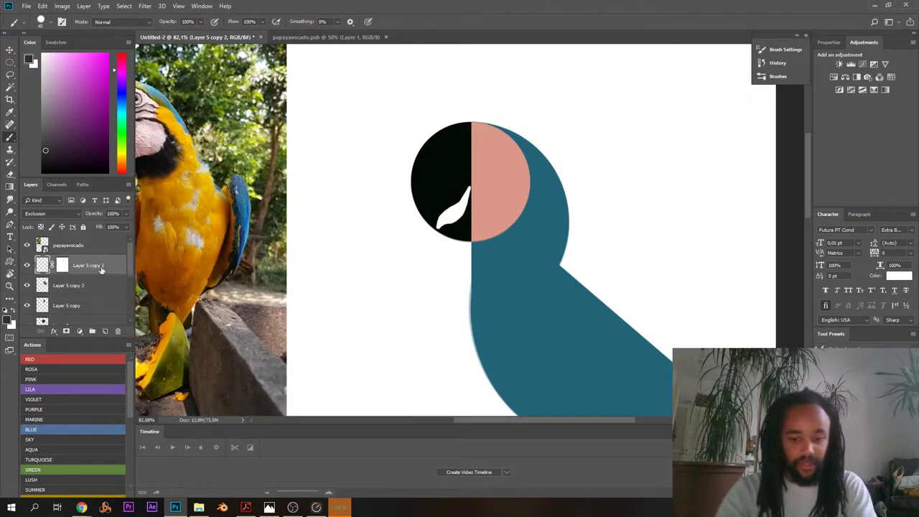
key(ctrl+shift+alt+n)
key(w)
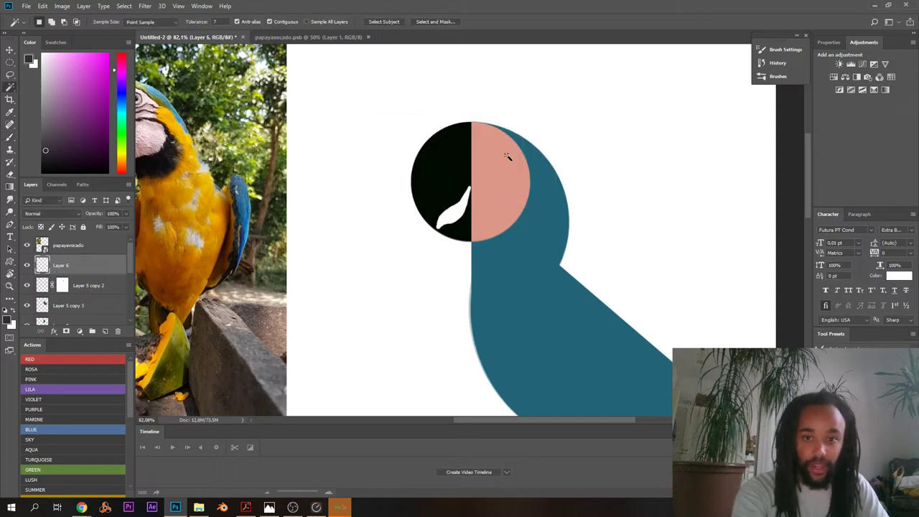
click(306, 22)
- Lighten the selected pink half-circle to a pale pink using white and a soft 338 px brush at 0% hardness
key(b)
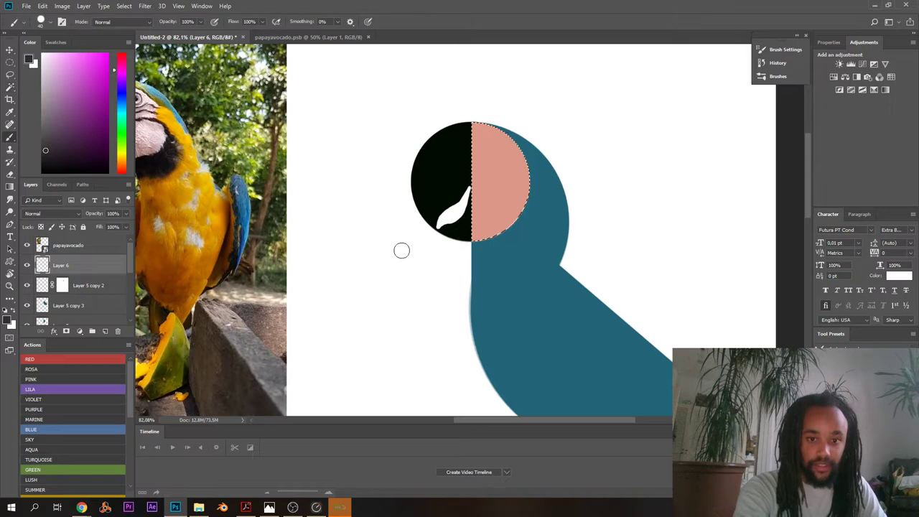
key(x)
right_click(451, 256)
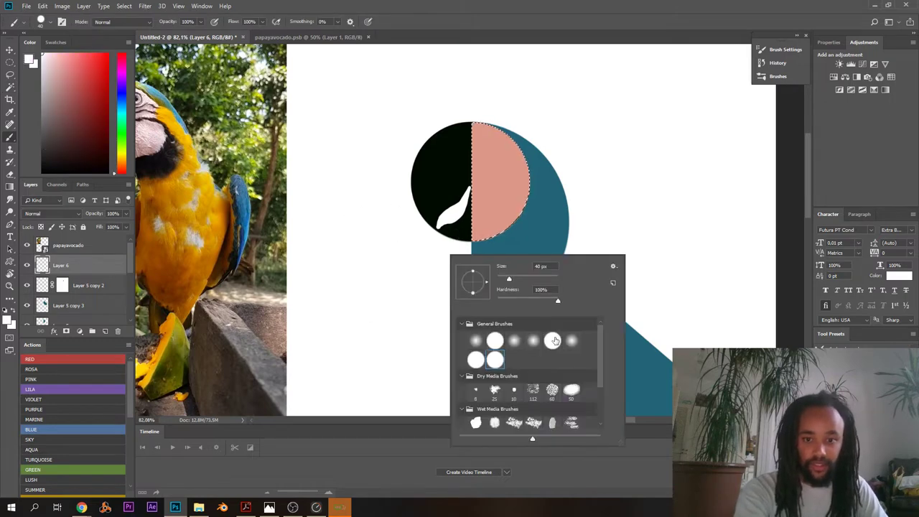
click(533, 340)
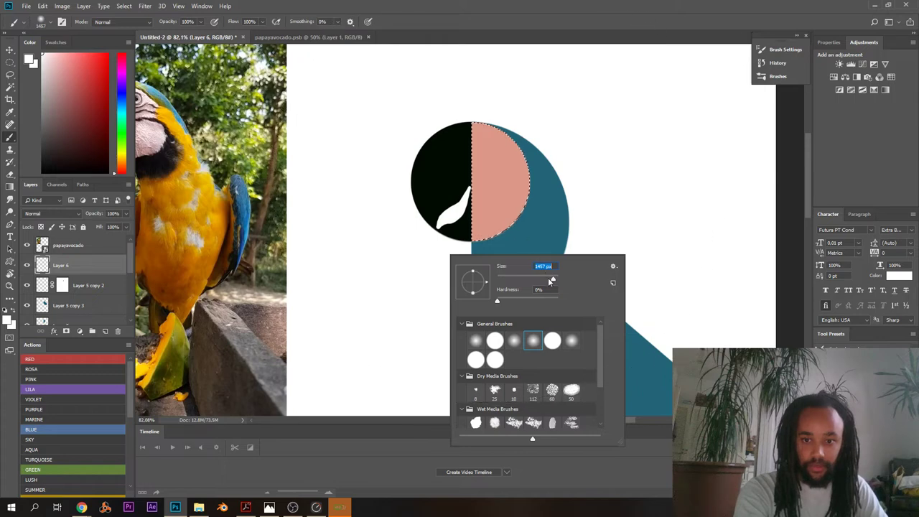
drag(552, 279, 547, 280)
drag(481, 143, 498, 165)
right_click(473, 174)
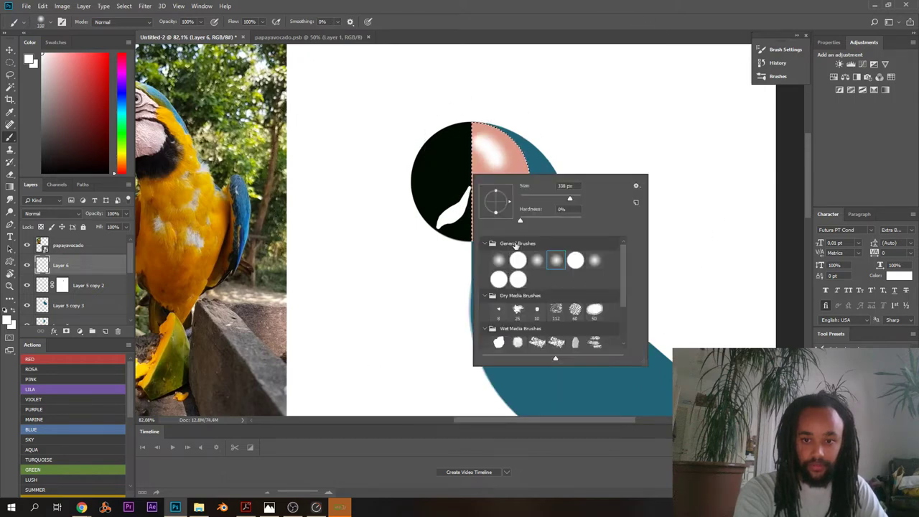
click(595, 264)
click(440, 114)
key(ctrl+z)
mouse_move(479, 135)
mouse_down()
mouse_move(498, 163)
mouse_move(487, 199)
mouse_move(493, 149)
mouse_move(501, 205)
mouse_up()
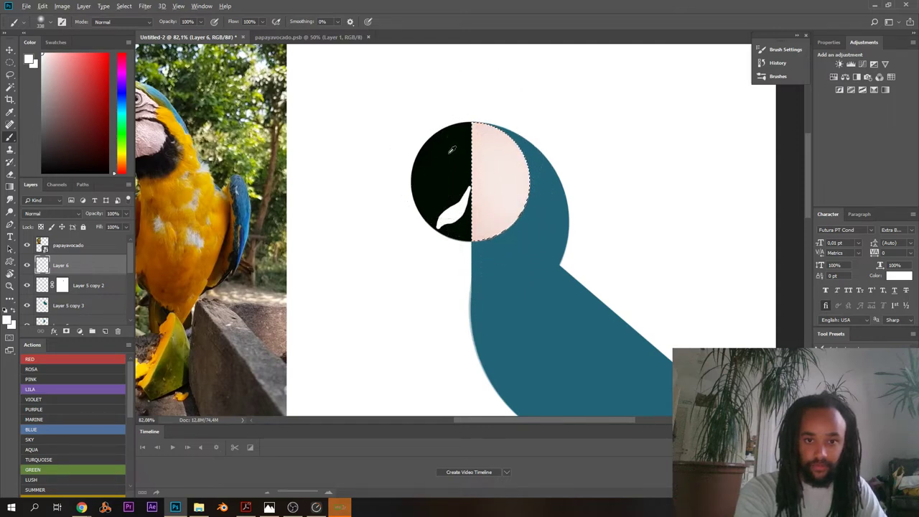
- Paint a round muted grey-blue iris in the upper part of the pale face with a hard 42 px brush
key(d)
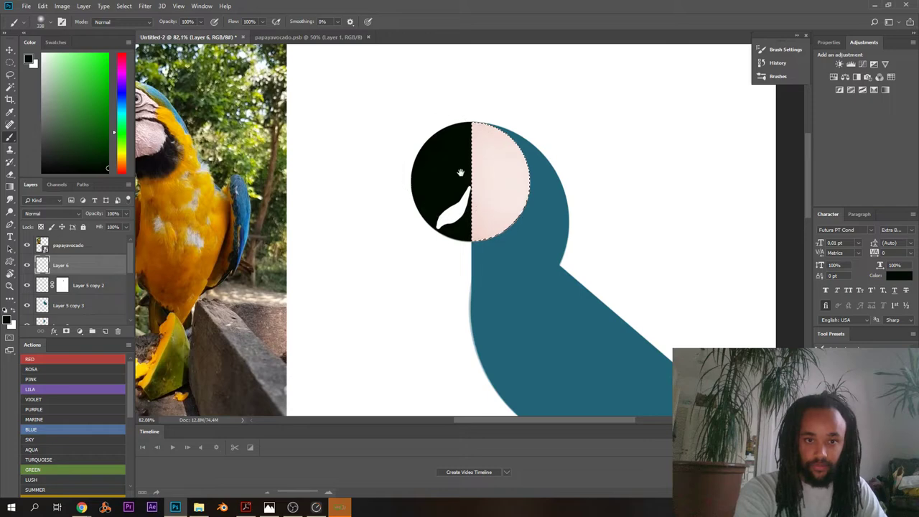
drag(460, 172, 523, 216)
alt+click(589, 283)
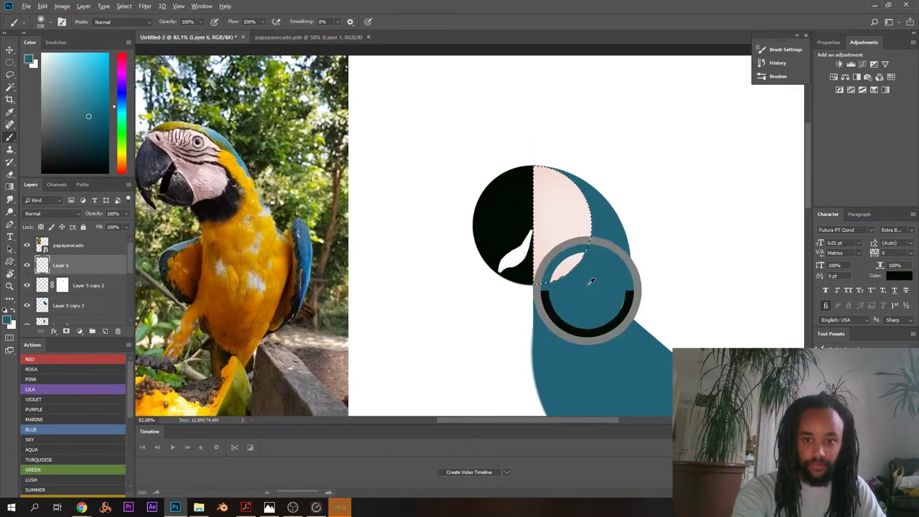
right_click(557, 233)
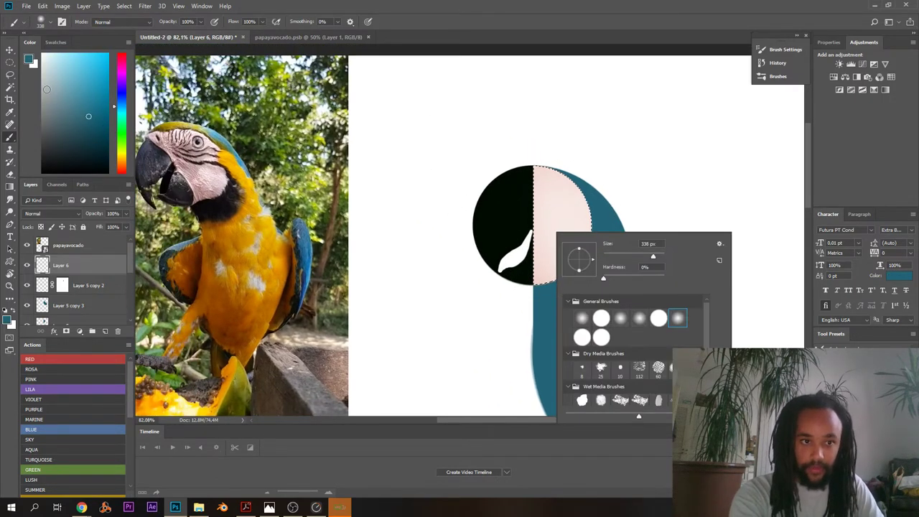
alt+click(230, 143)
right_click(619, 247)
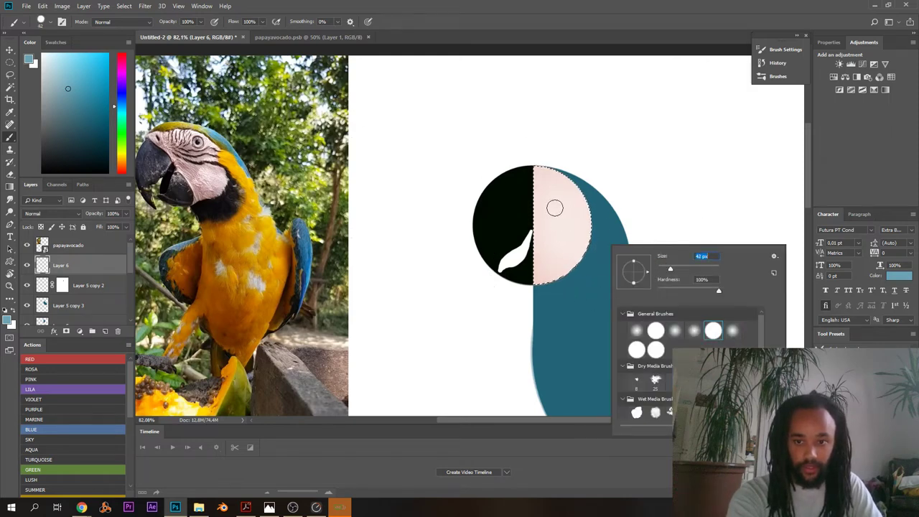
key(Return)
click(557, 199)
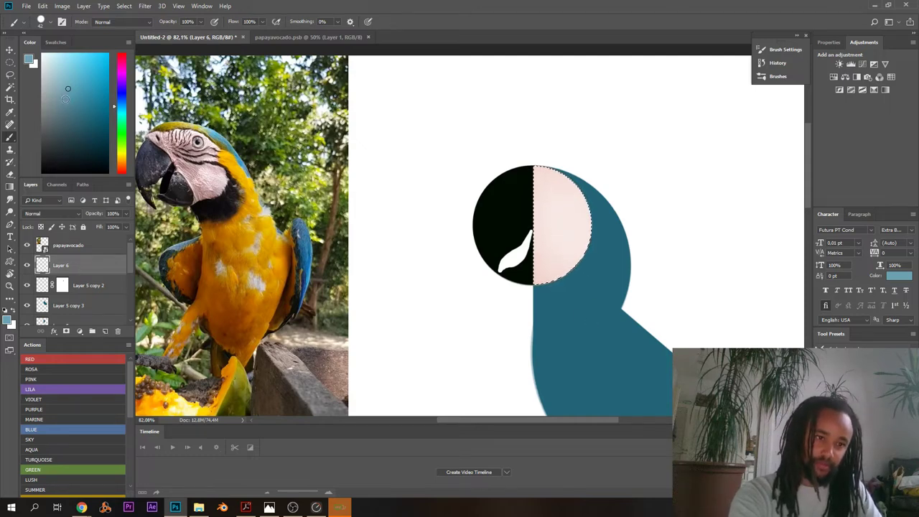
click(61, 103)
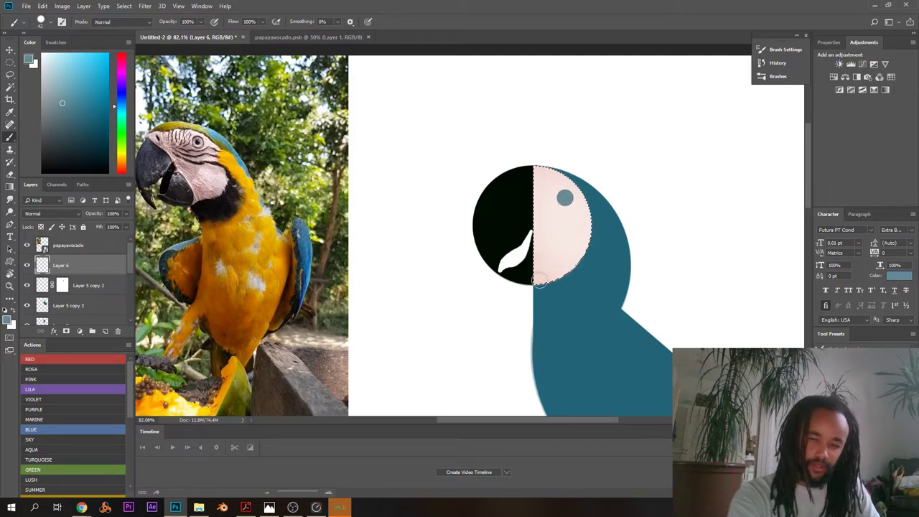
- Dab a black 17 px pupil inside the iris and add a small pale pink highlight to it
alt+click(508, 204)
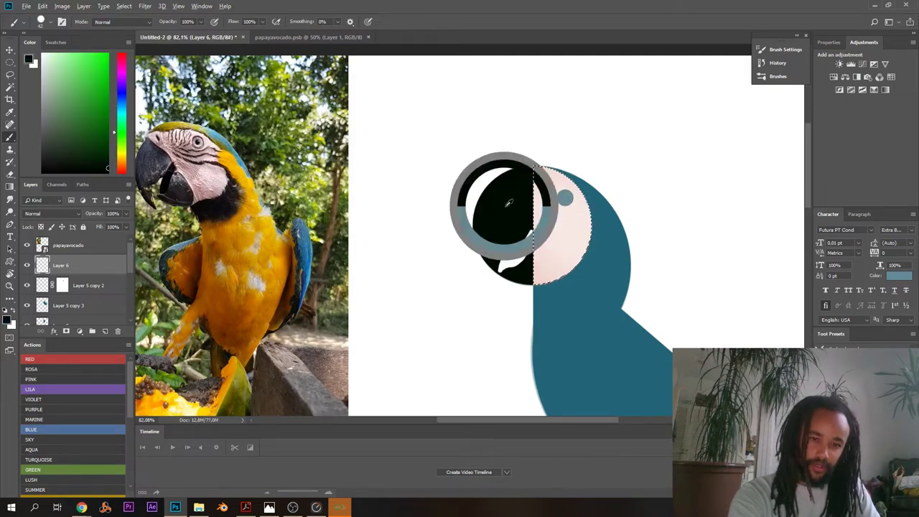
right_click(596, 209)
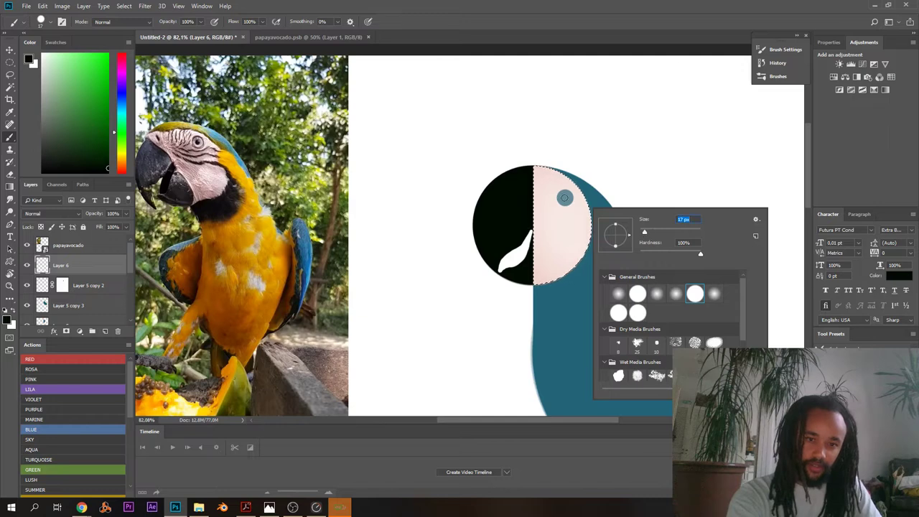
key(Return)
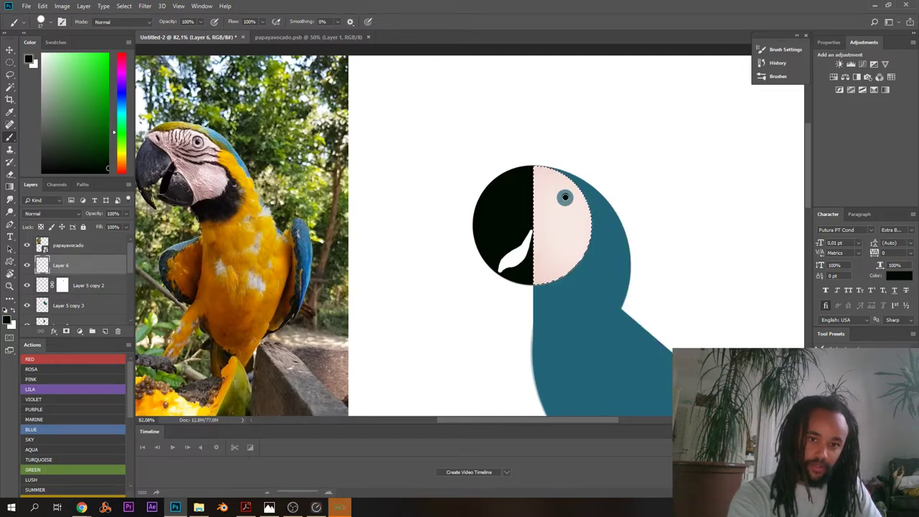
alt+click(551, 221)
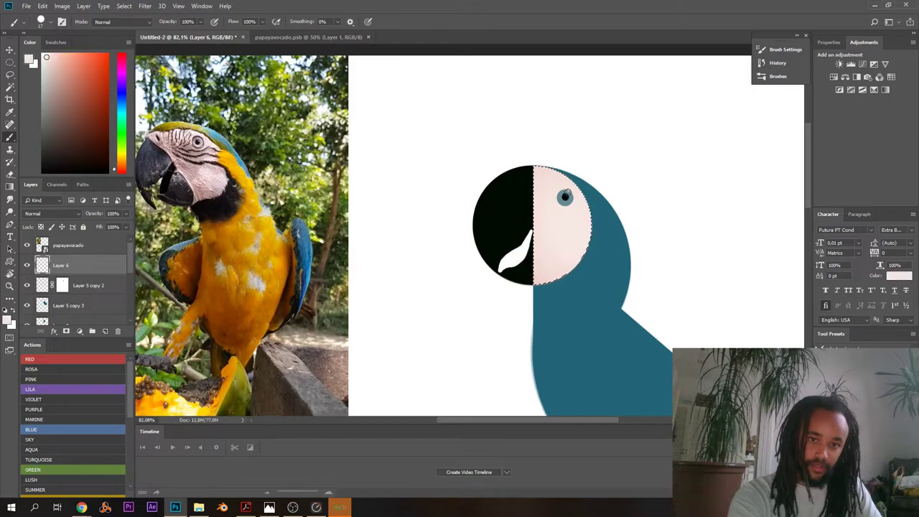
- Deselect and extend the sampled pale pink over the upper black half-circle, giving the beak a slanted edge down to its opening
mouse_move(544, 172)
mouse_down()
mouse_move(467, 190)
mouse_move(517, 225)
mouse_move(460, 242)
mouse_move(507, 265)
mouse_up()
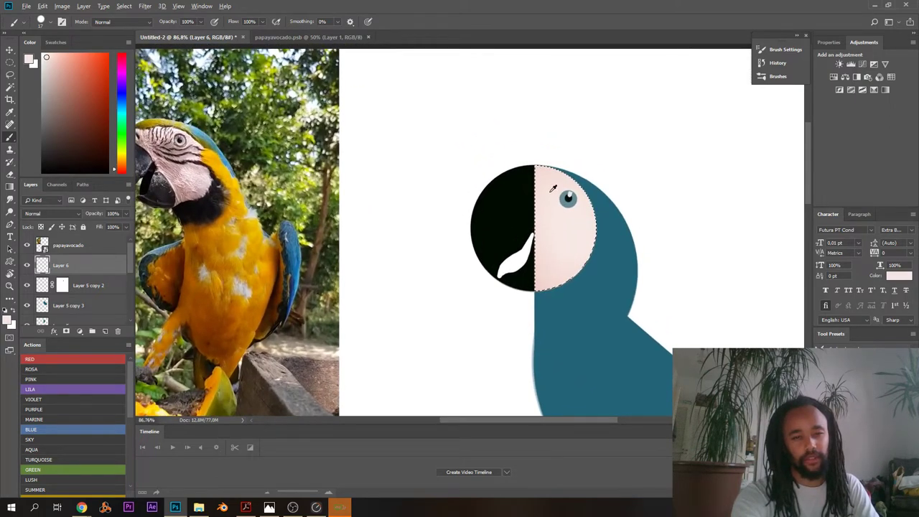
alt+click(552, 192)
mouse_move(528, 182)
mouse_down()
mouse_move(552, 201)
mouse_move(556, 256)
mouse_up()
key(ctrl+d)
key(ctrl+z)
mouse_move(544, 189)
mouse_down()
mouse_move(558, 247)
mouse_move(550, 194)
mouse_up()
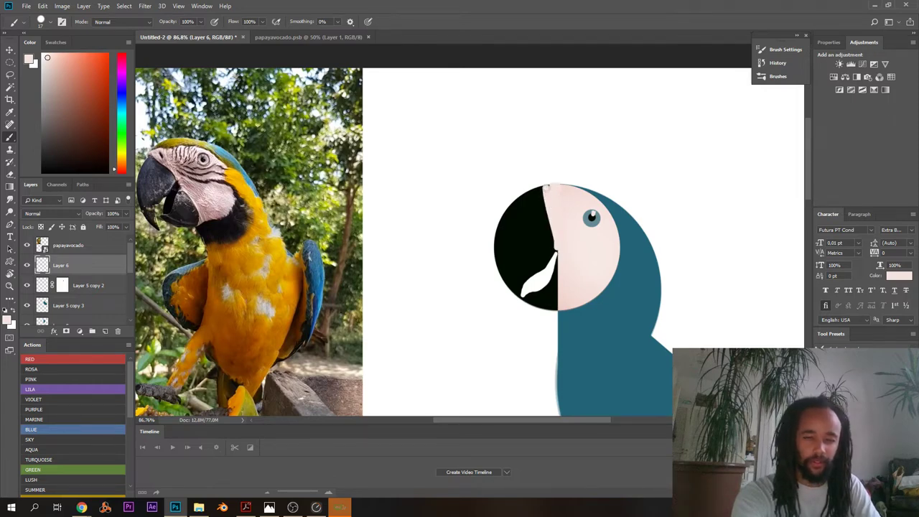
- Repaint the iris as a larger disc with an enlarged hard brush in its sampled grey-blue
scroll(577, 217, down, 4)
scroll(511, 228, up, 2)
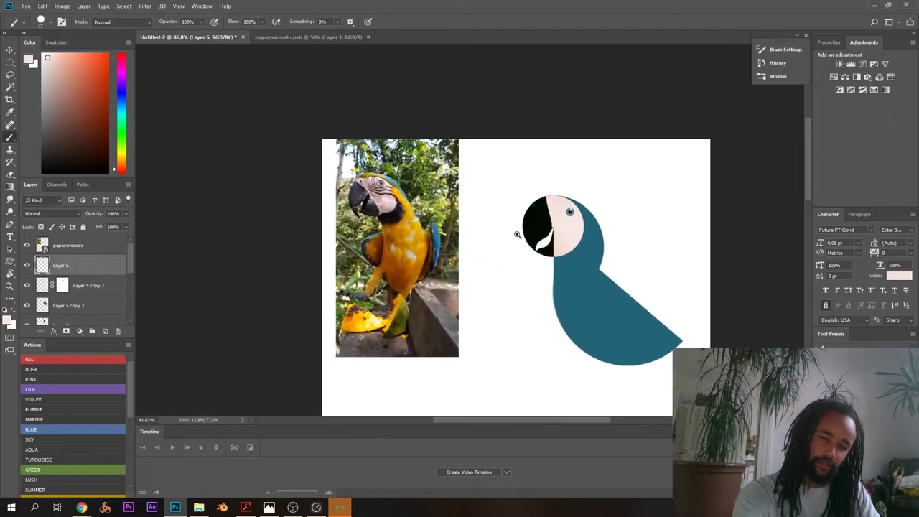
scroll(520, 236, up, 3)
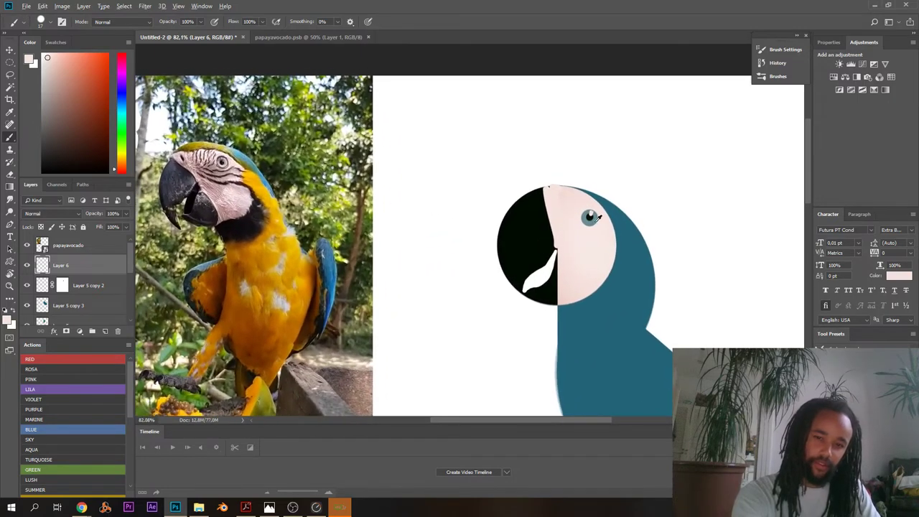
alt+click(596, 220)
right_click(597, 221)
drag(652, 250, 662, 250)
click(590, 216)
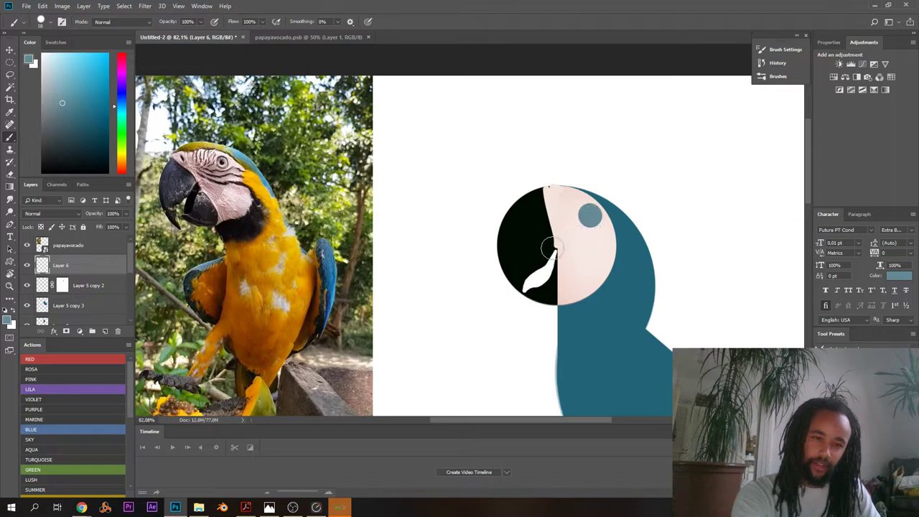
- Paint a 28 px pupil at the iris centre in black sampled from the beak
alt+click(525, 232)
right_click(603, 214)
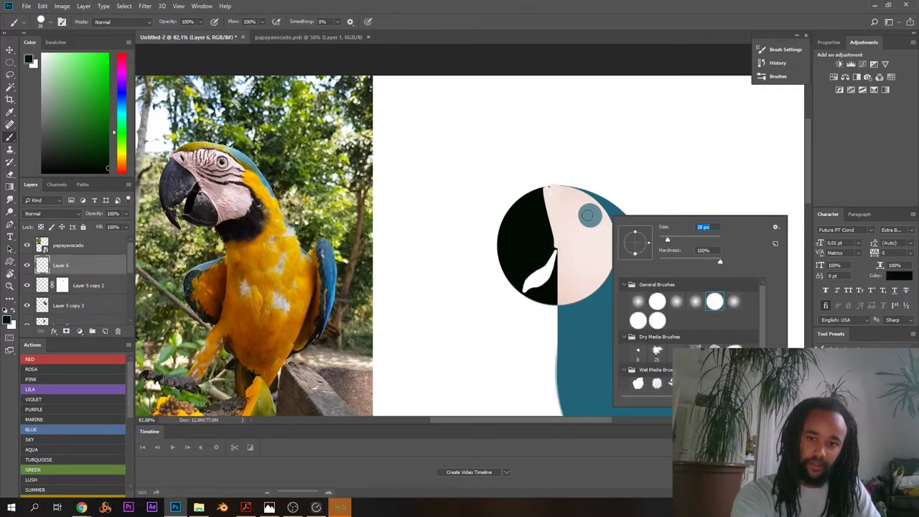
click(591, 214)
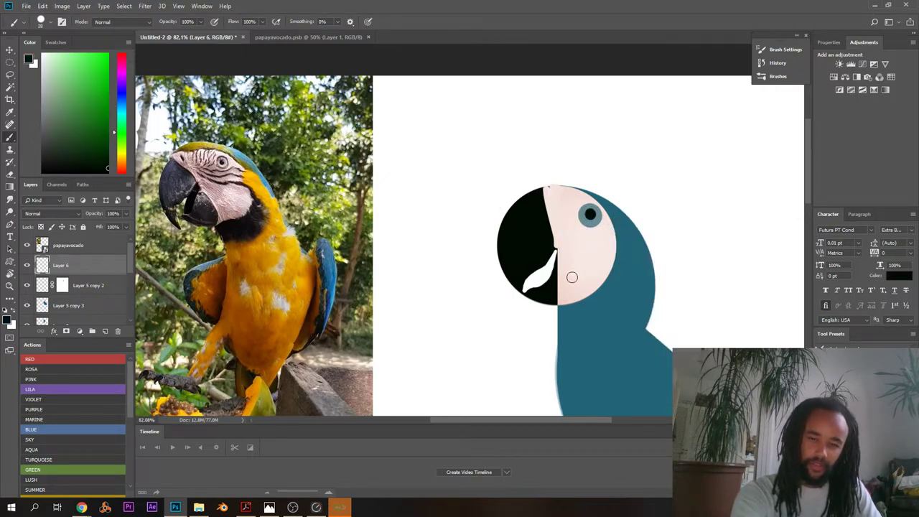
scroll(603, 214, up, 3)
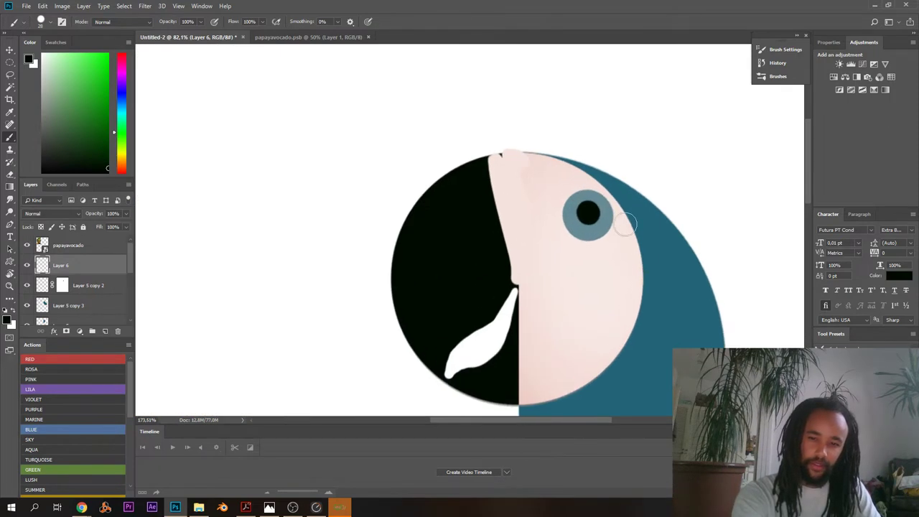
click(588, 214)
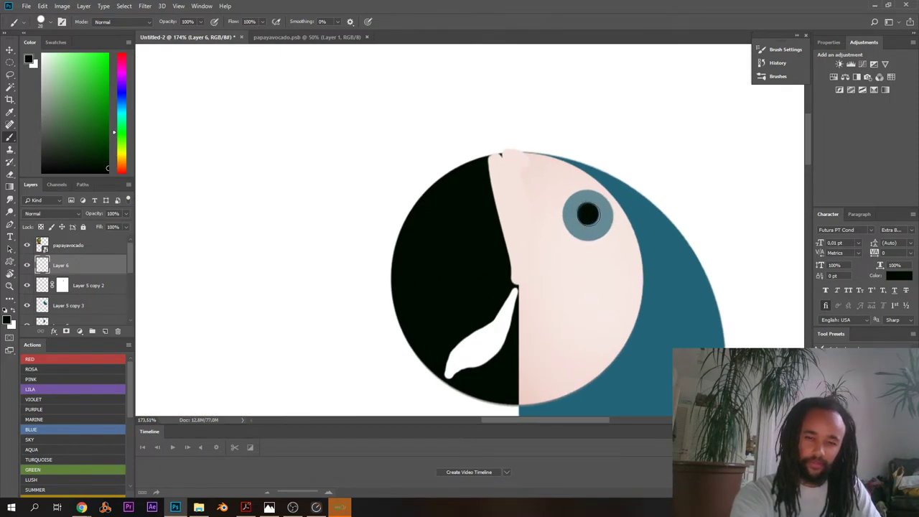
- Paint a blue cap over the crown down to the top of the beak with a 14 px brush in the sampled body blue
right_click(590, 217)
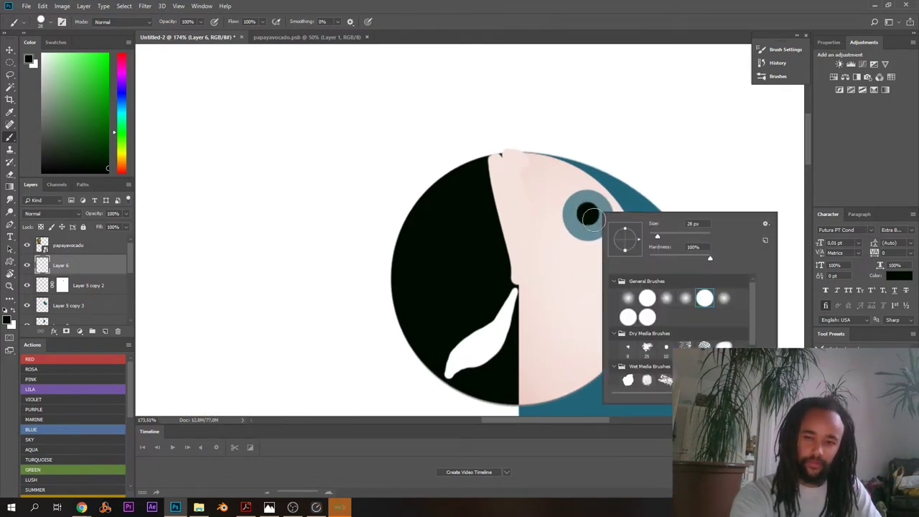
alt+click(577, 177)
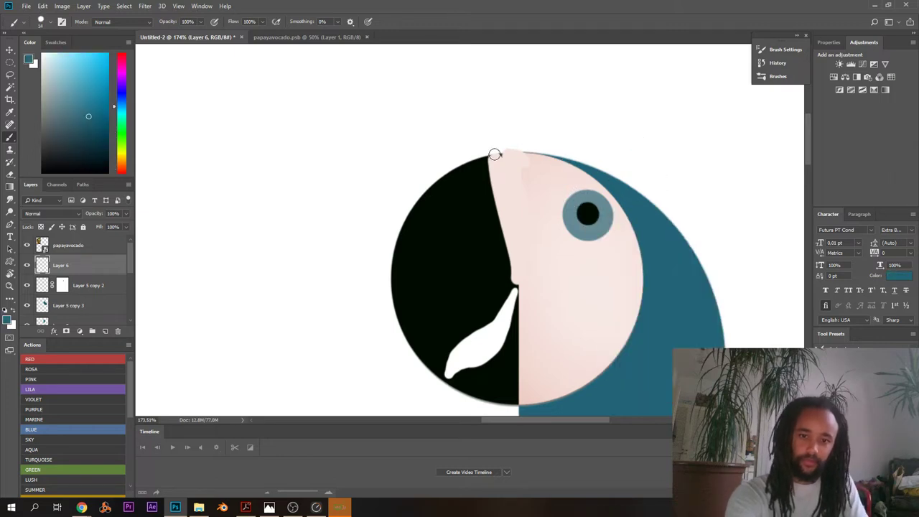
scroll(492, 153, down, 5)
scroll(491, 147, up, 2)
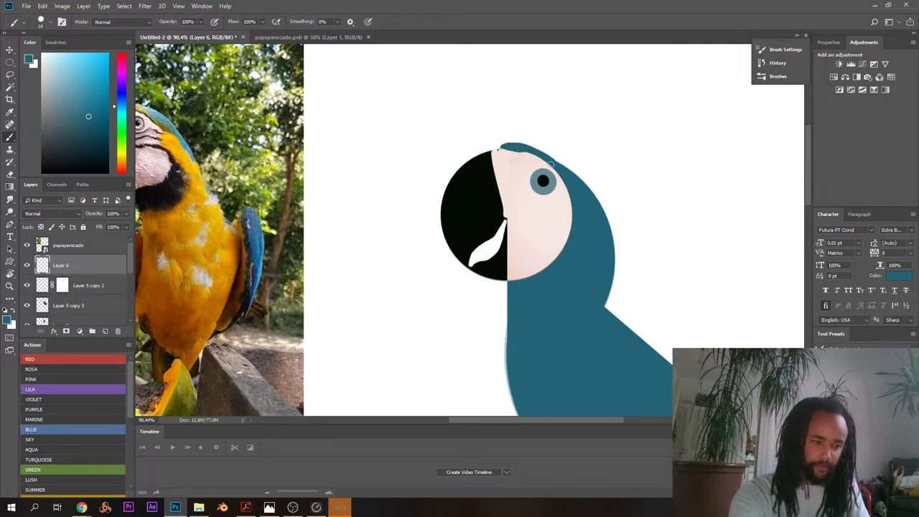
scroll(559, 176, up, 2)
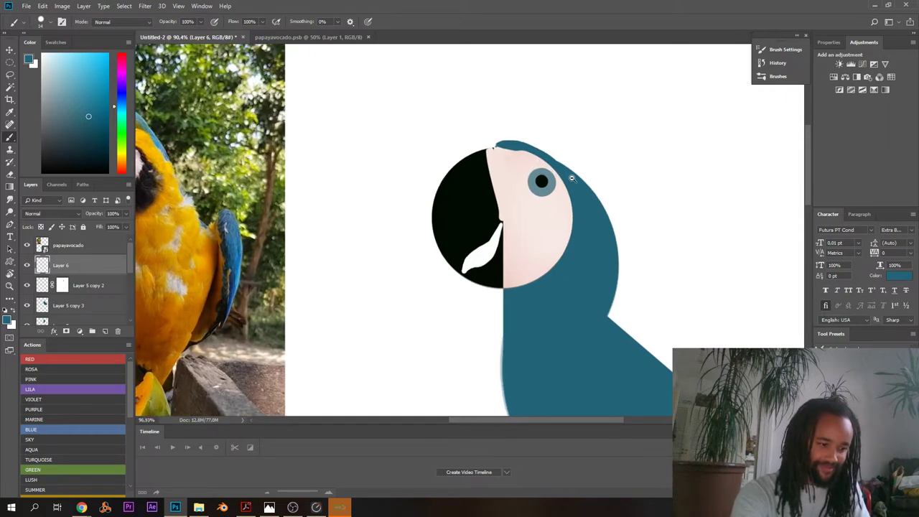
scroll(577, 179, up, 2)
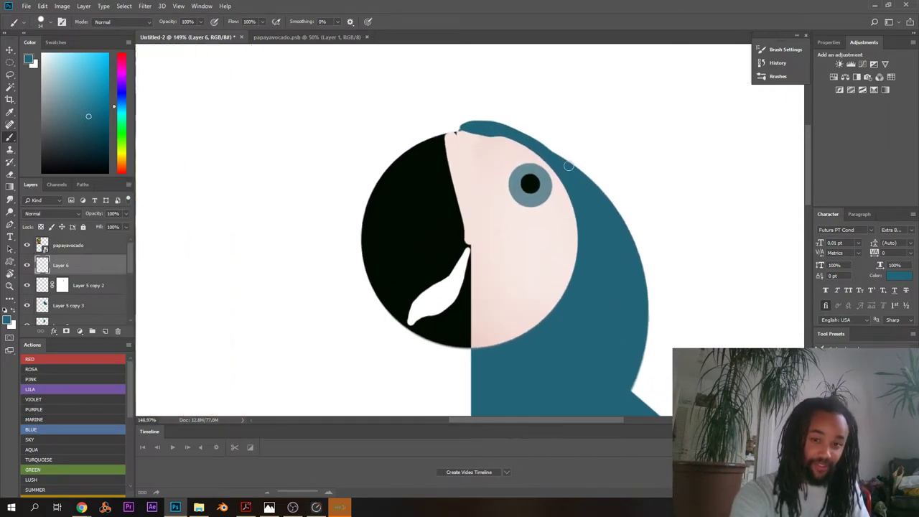
- Cover the dark speck where the beak meets the forehead with pale pink sampled from the face
alt+click(526, 153)
scroll(556, 206, down, 5)
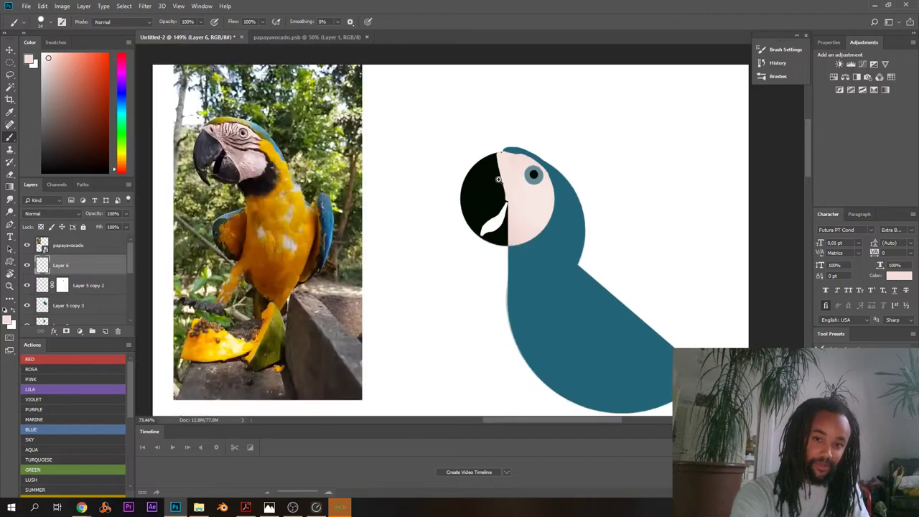
drag(480, 184, 519, 207)
scroll(447, 140, down, 4)
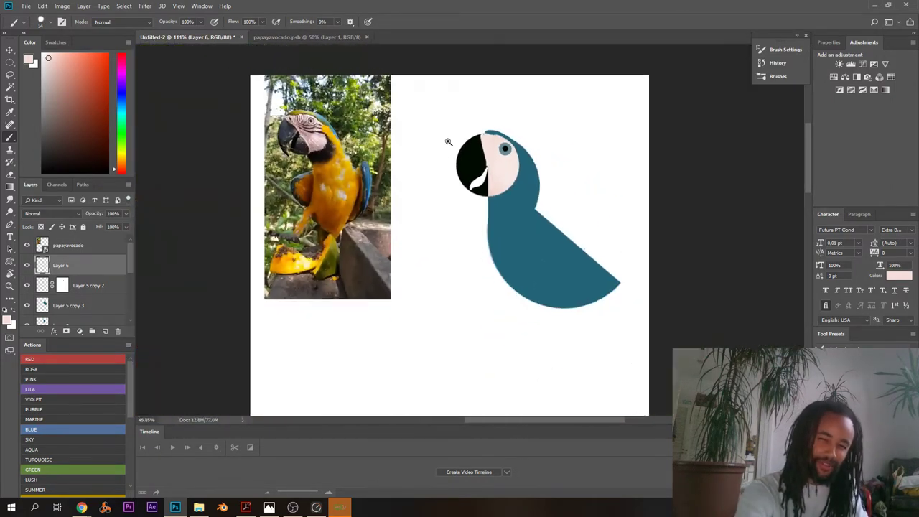
scroll(435, 143, up, 5)
alt+click(474, 153)
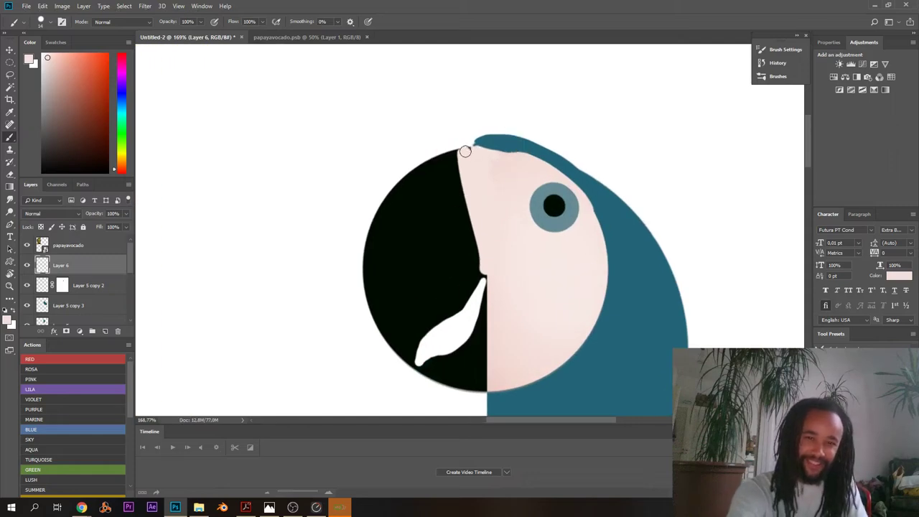
drag(466, 152, 464, 153)
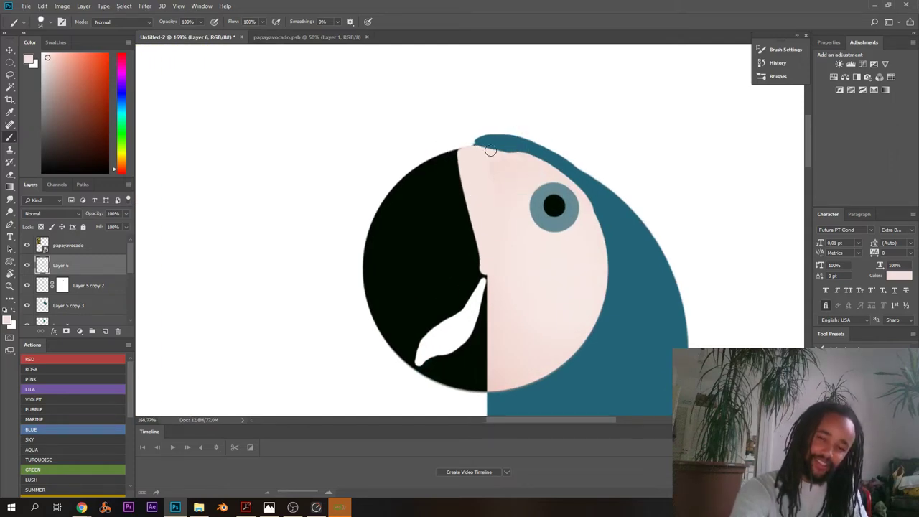
- Fill in the mouth corner and narrow the white beak opening along its lower edge with black sampled from the beak
scroll(440, 168, down, 6)
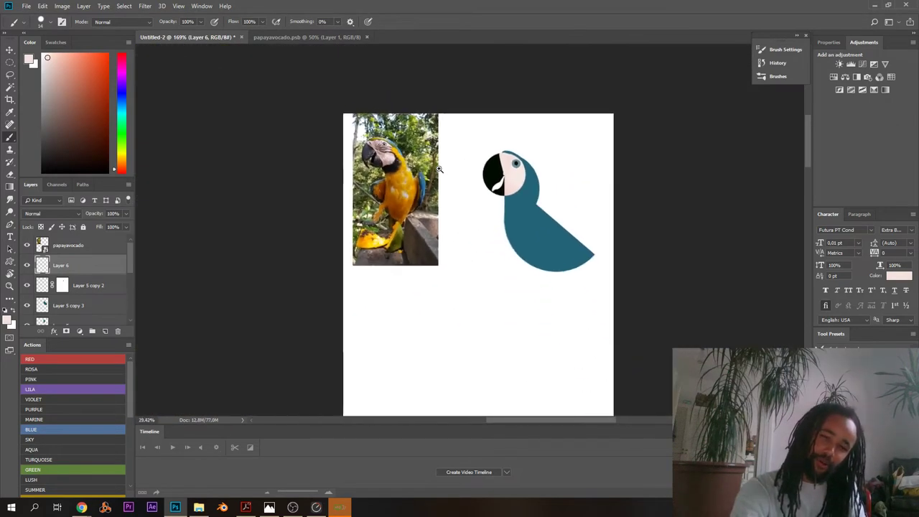
scroll(442, 170, up, 5)
scroll(486, 182, up, 1)
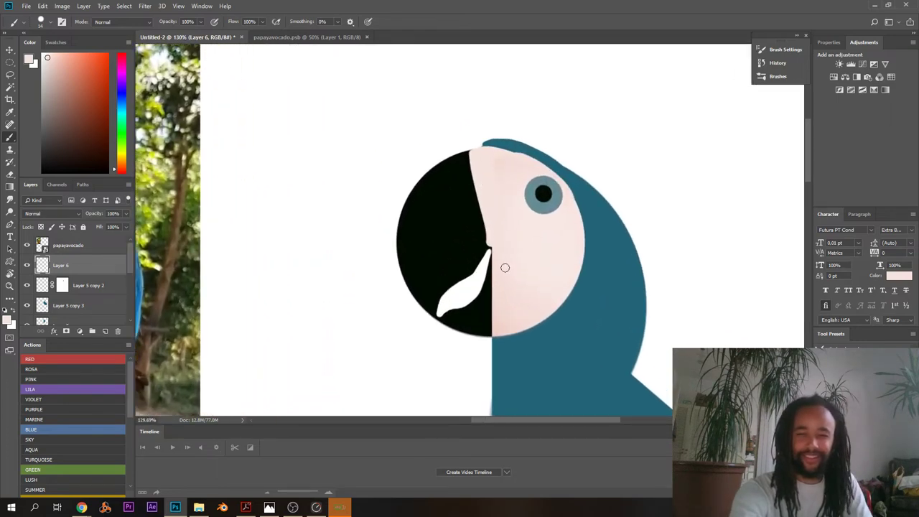
alt+click(484, 245)
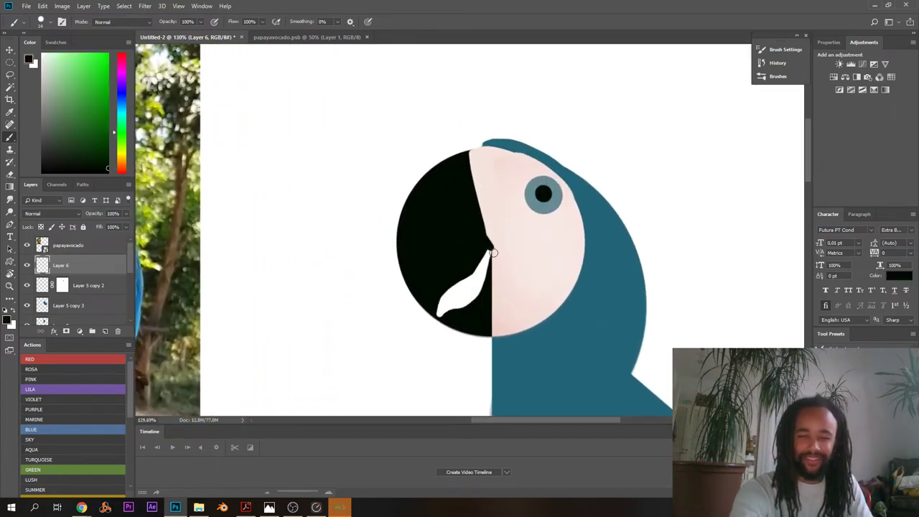
scroll(421, 283, down, 5)
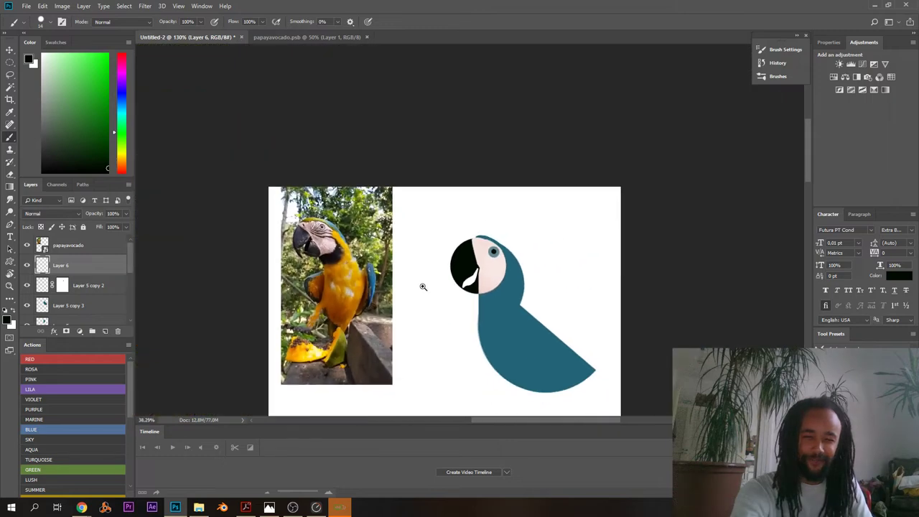
scroll(421, 283, up, 4)
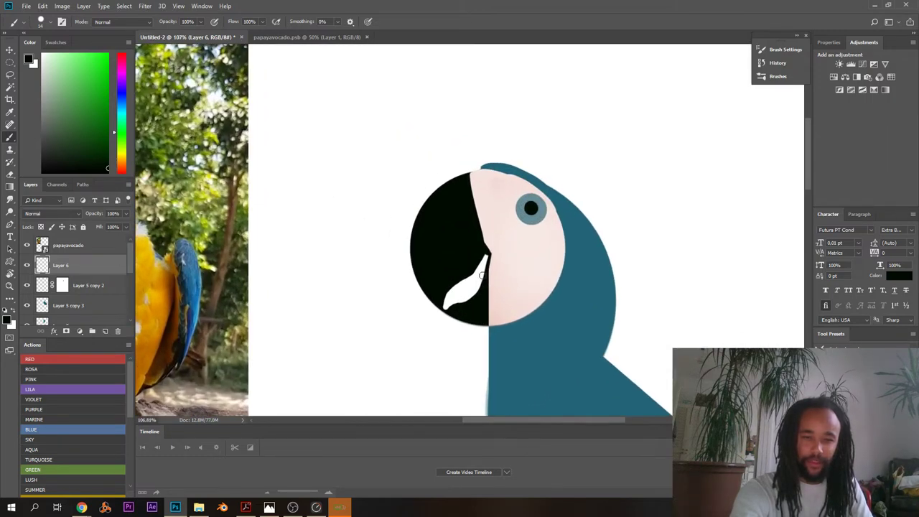
drag(483, 274, 465, 306)
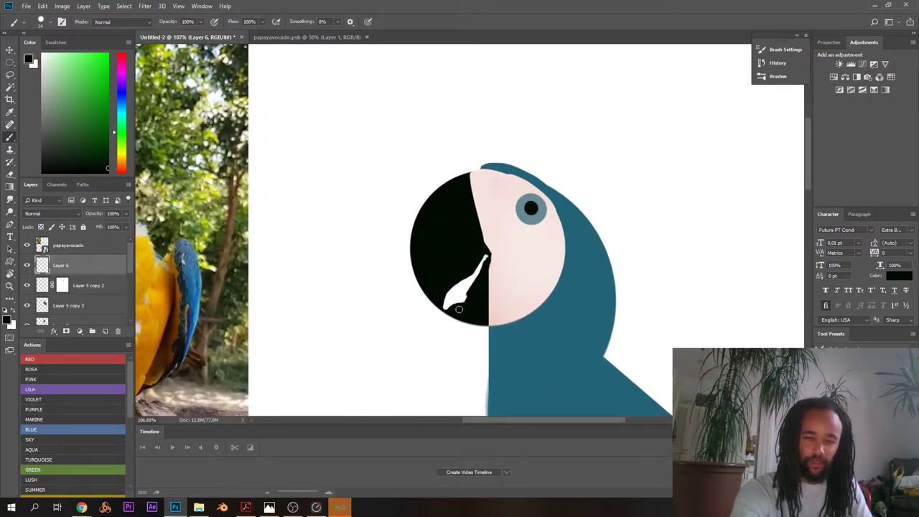
scroll(459, 309, down, 4)
scroll(459, 321, up, 3)
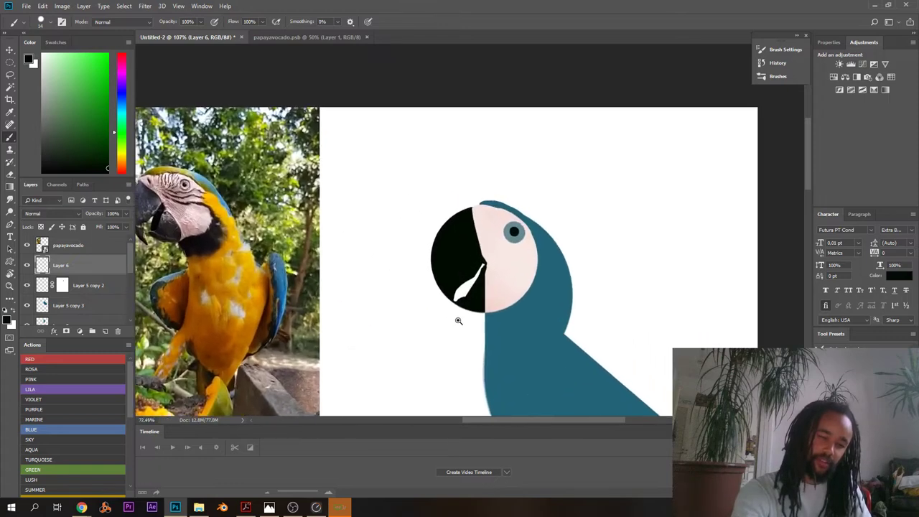
scroll(458, 321, up, 1)
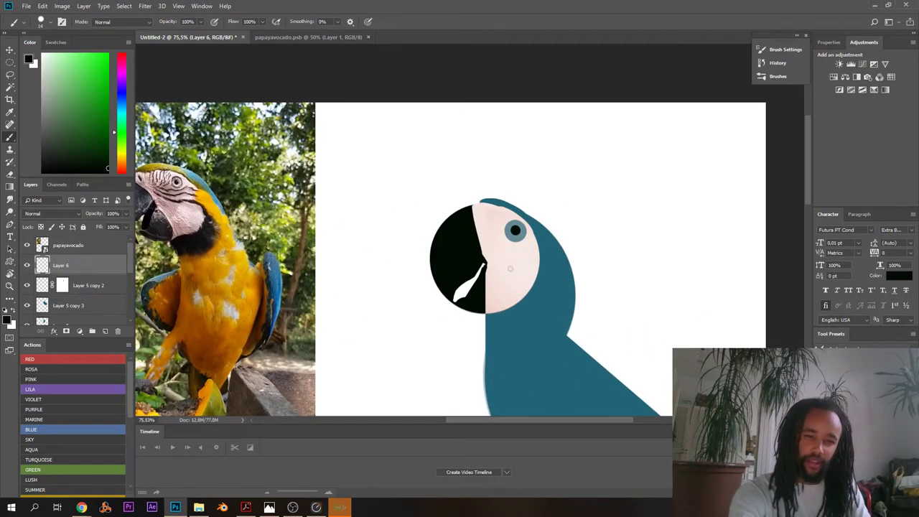
- Soften the notch between the parrot's neck and back by filling it with the sampled body blue
drag(510, 269, 529, 256)
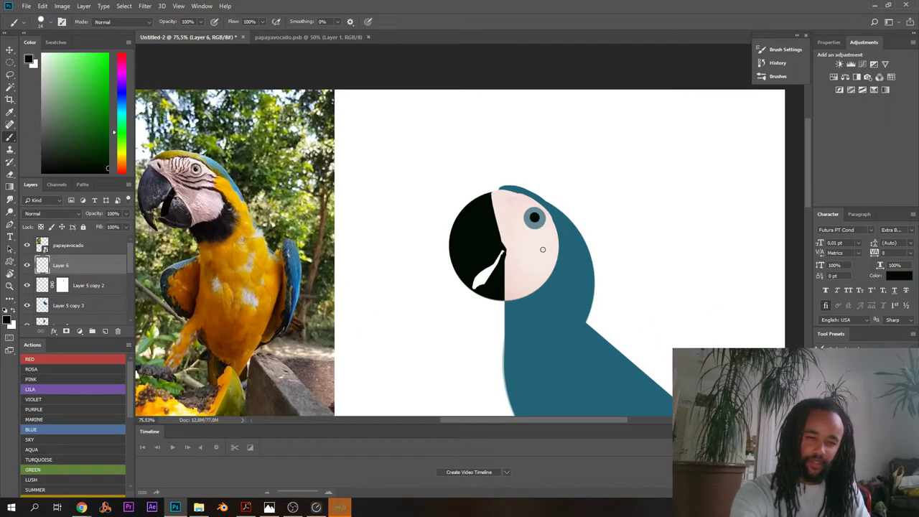
scroll(447, 287, down, 5)
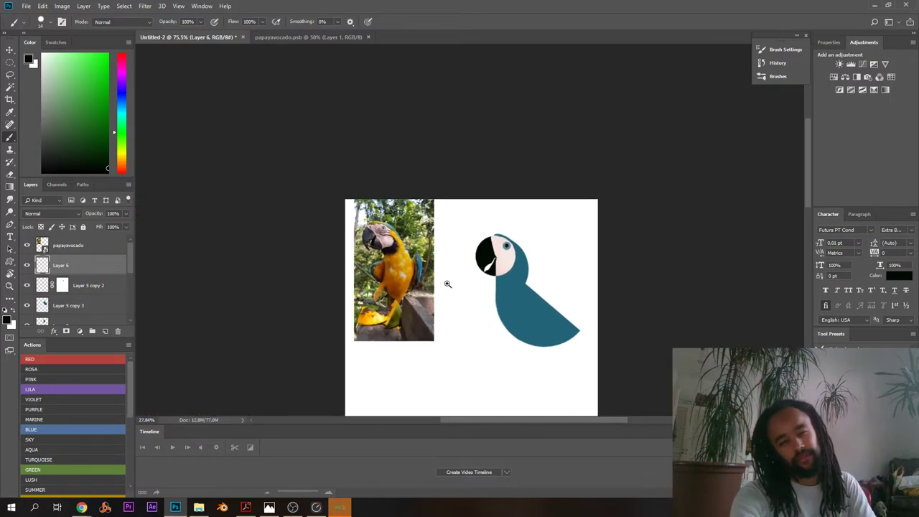
scroll(451, 305, up, 2)
scroll(451, 305, up, 2)
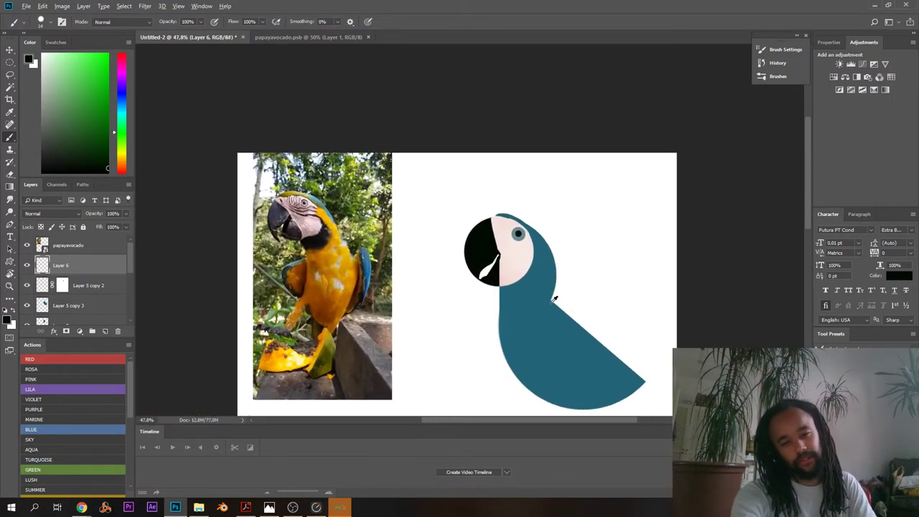
alt+click(546, 277)
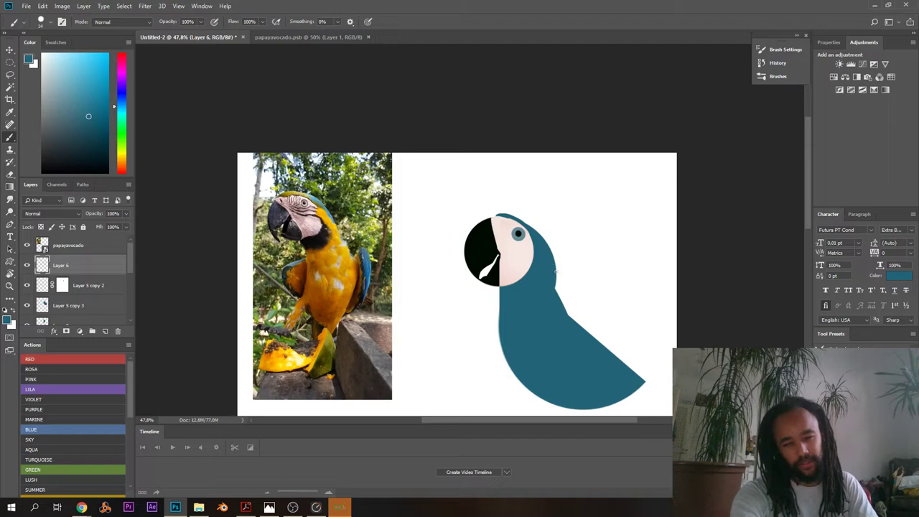
drag(555, 271, 558, 307)
- Extend the cheek's rear edge over the blue neck with pale pink sampled from the face
scroll(546, 287, down, 3)
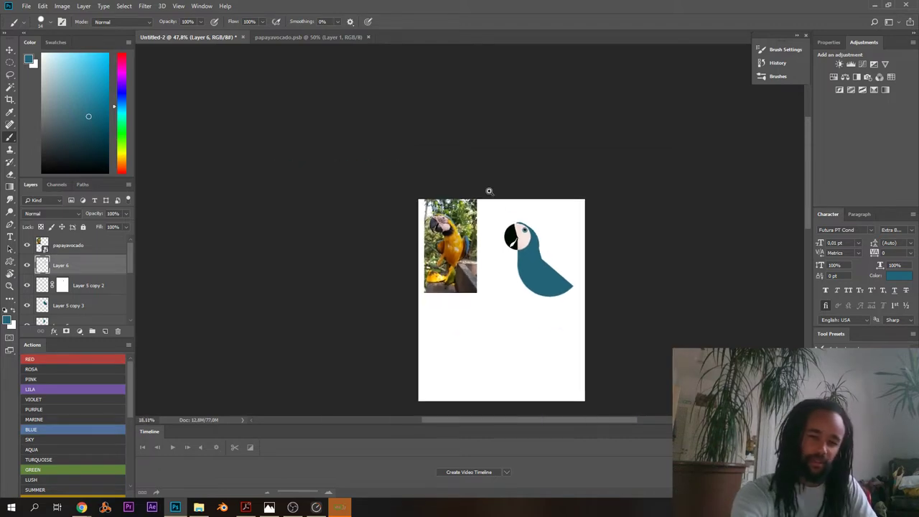
scroll(537, 298, up, 5)
scroll(537, 298, up, 1)
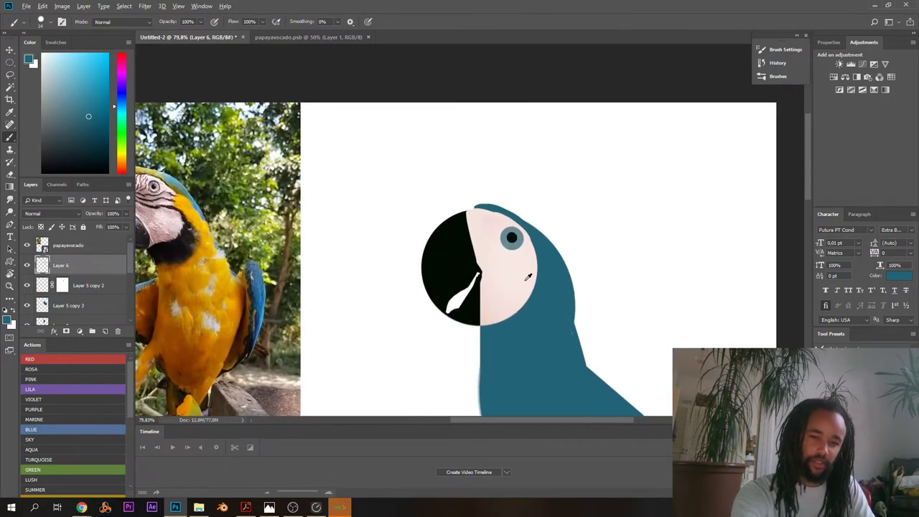
alt+click(525, 280)
drag(535, 290, 577, 281)
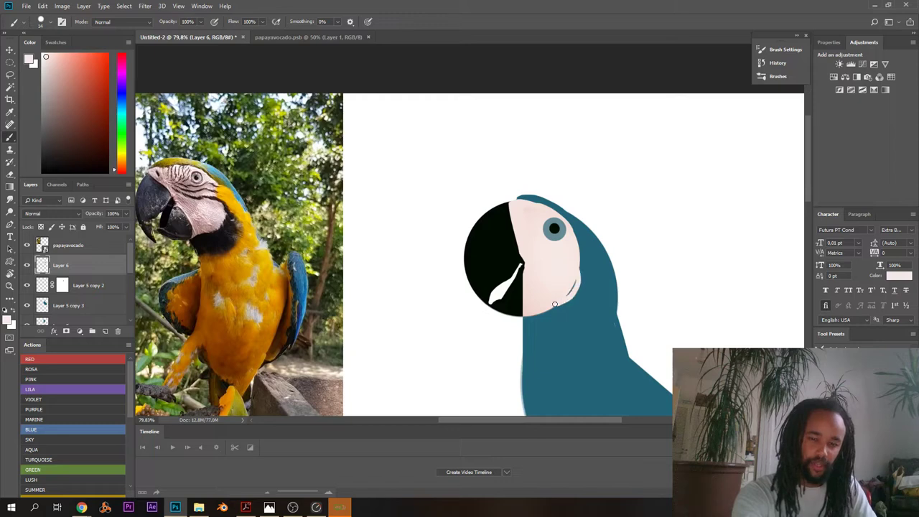
drag(475, 256, 549, 262)
drag(576, 341, 577, 288)
- Draw a thin eyelid line around the top and beak side of the iris in dark grey sampled from the beak's edge
scroll(564, 226, up, 3)
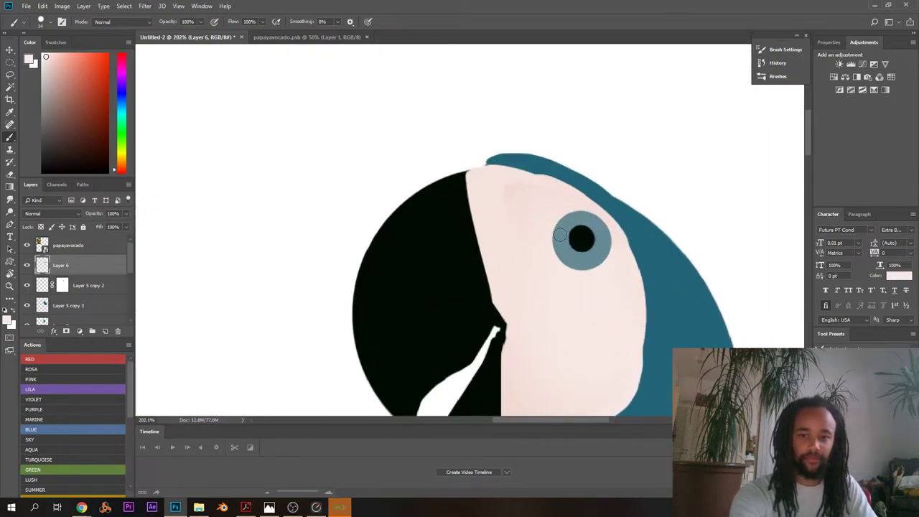
alt+click(475, 223)
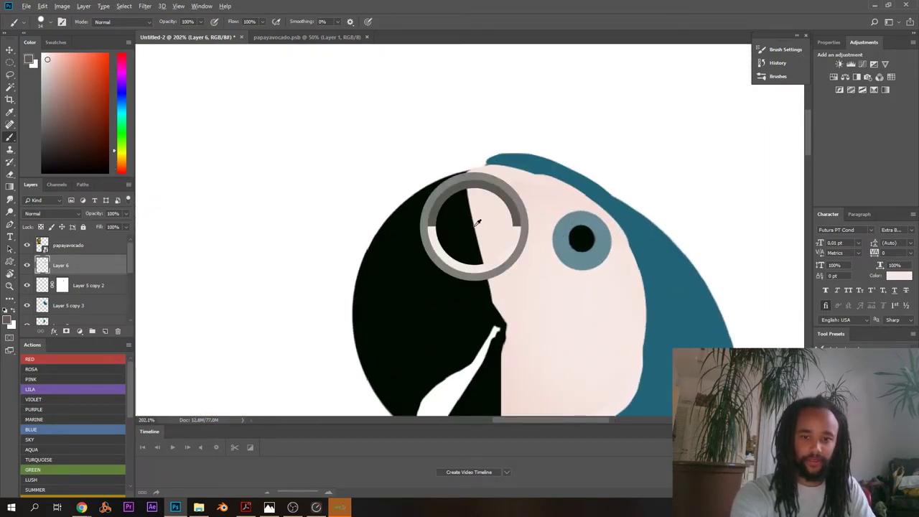
scroll(528, 192, up, 2)
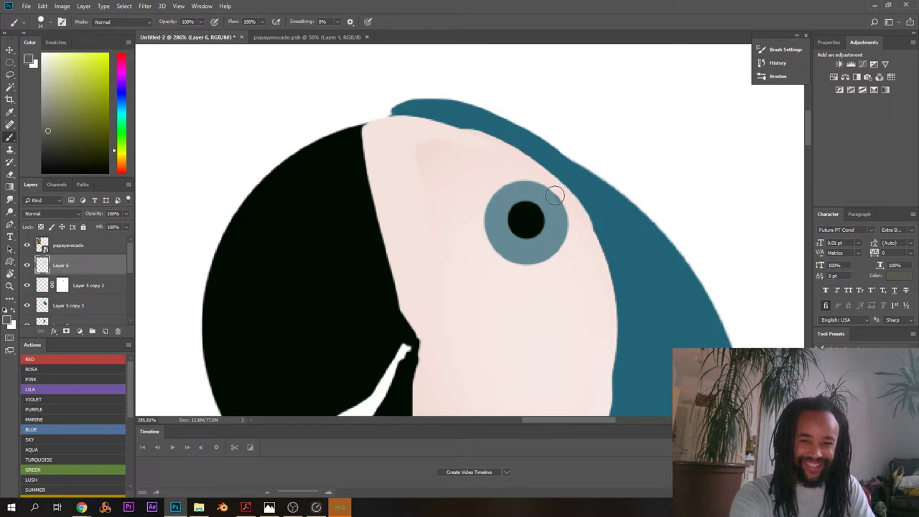
mouse_move(544, 187)
mouse_down()
mouse_move(524, 180)
mouse_move(493, 194)
mouse_move(483, 256)
mouse_up()
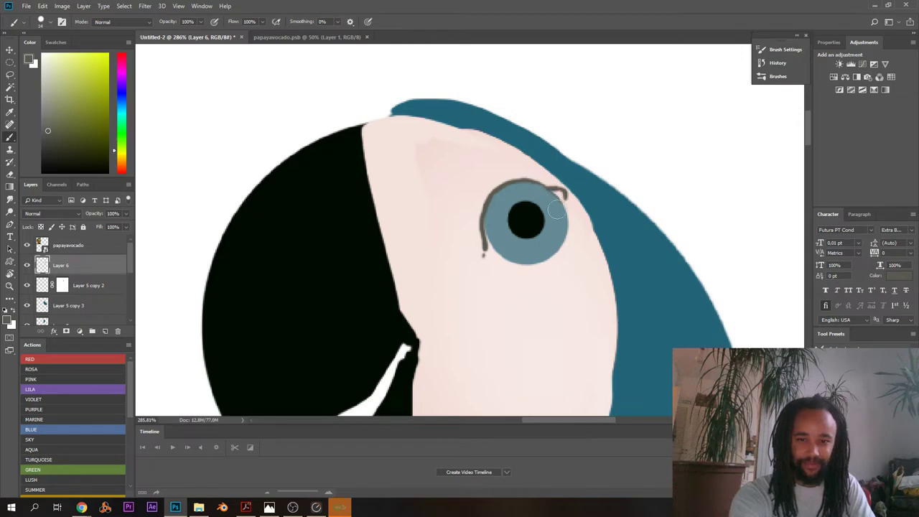
scroll(544, 208, down, 6)
scroll(544, 209, up, 6)
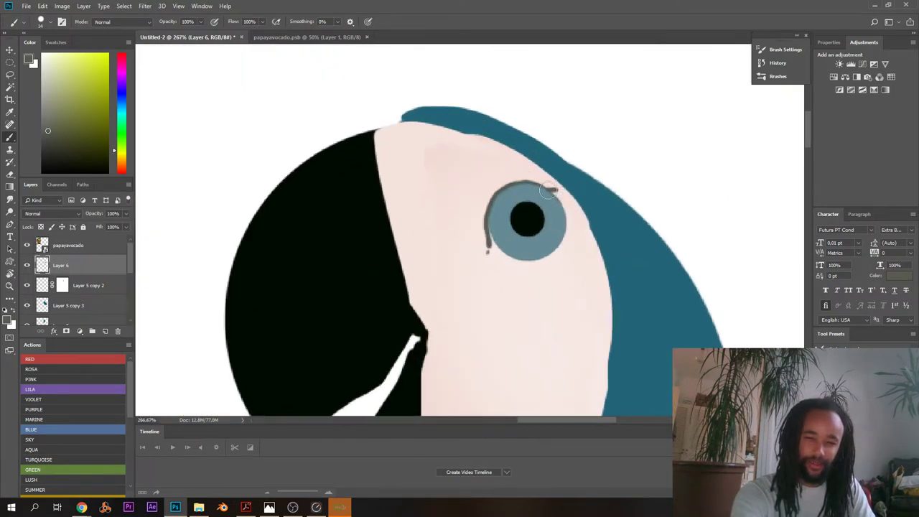
- Redraw the rear end of the eyelid line along the iris's upper edge with a 7 px hard brush
scroll(546, 169, up, 3)
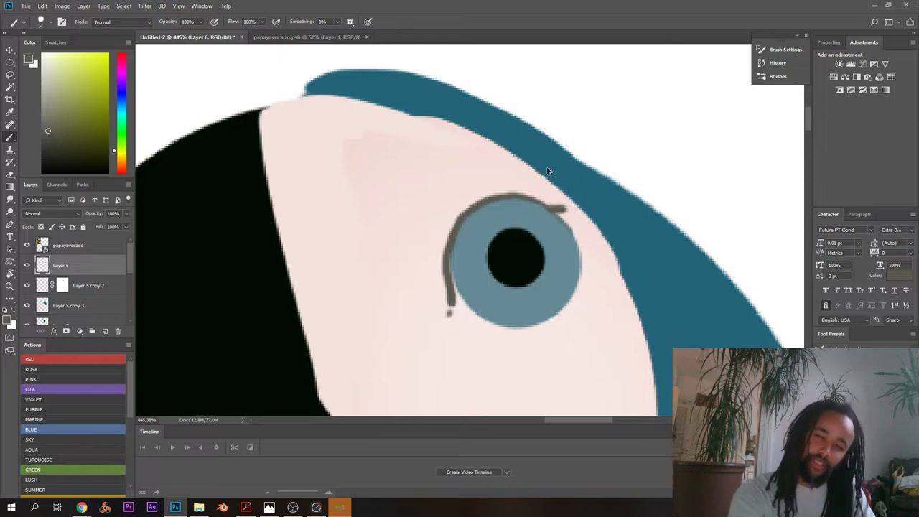
scroll(526, 164, down, 5)
scroll(550, 205, up, 5)
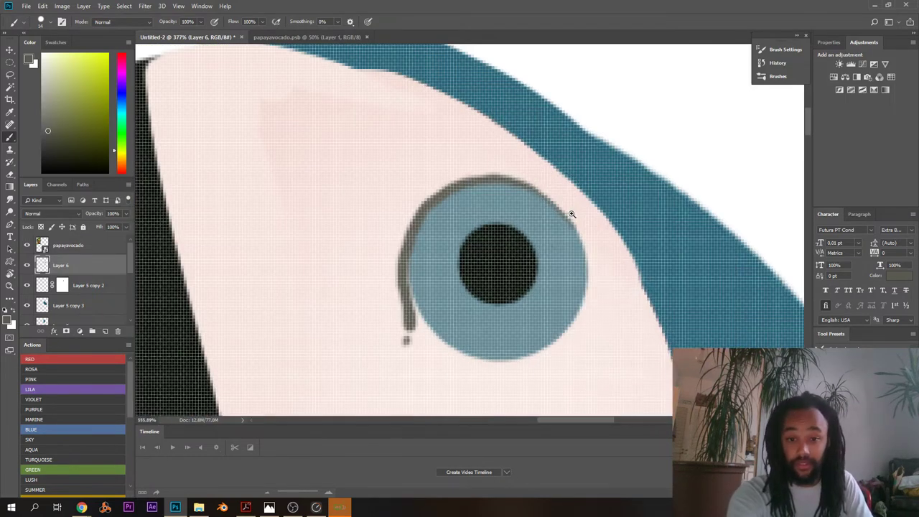
right_click(572, 214)
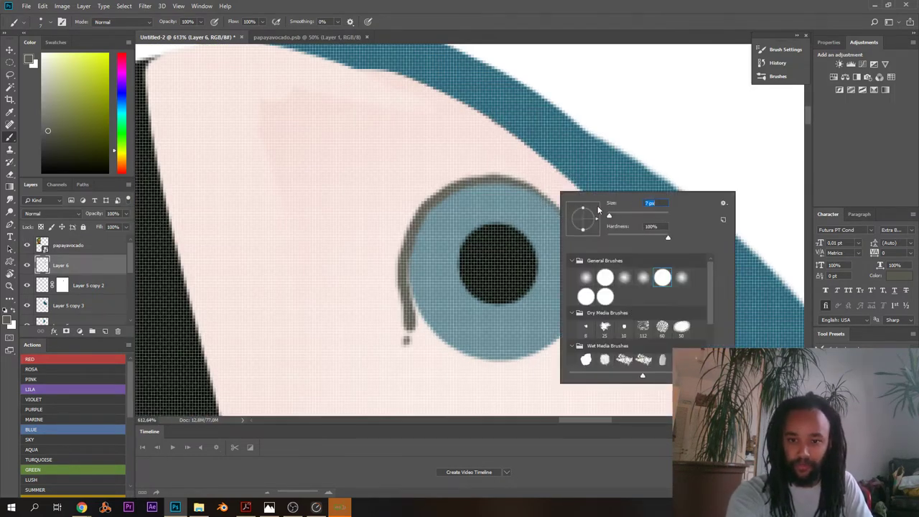
drag(528, 185, 570, 212)
scroll(563, 215, down, 4)
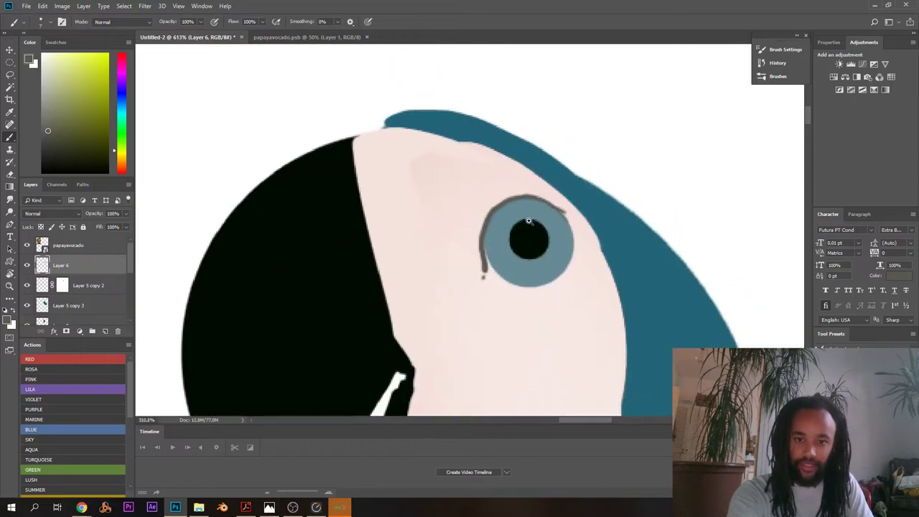
scroll(564, 216, up, 2)
scroll(458, 219, down, 5)
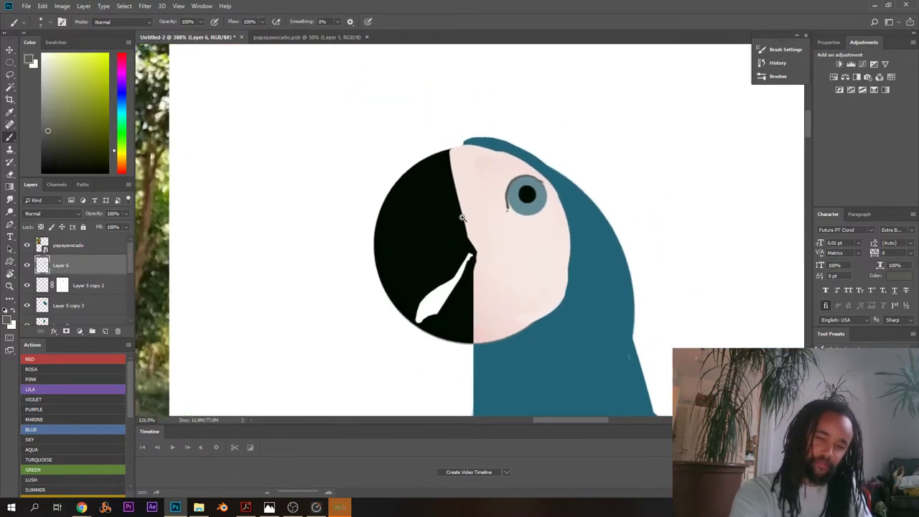
- Smooth the edge between the face and the blue crown above the eye with pale pink sampled from the face
scroll(507, 189, up, 4)
drag(597, 184, 637, 181)
drag(572, 170, 551, 180)
drag(385, 135, 438, 179)
alt+click(478, 133)
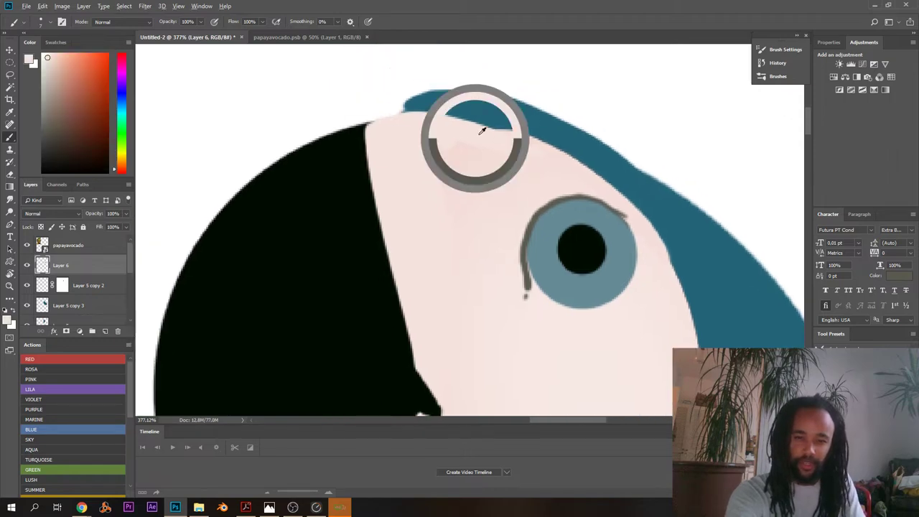
scroll(504, 154, down, 1)
scroll(474, 155, down, 6)
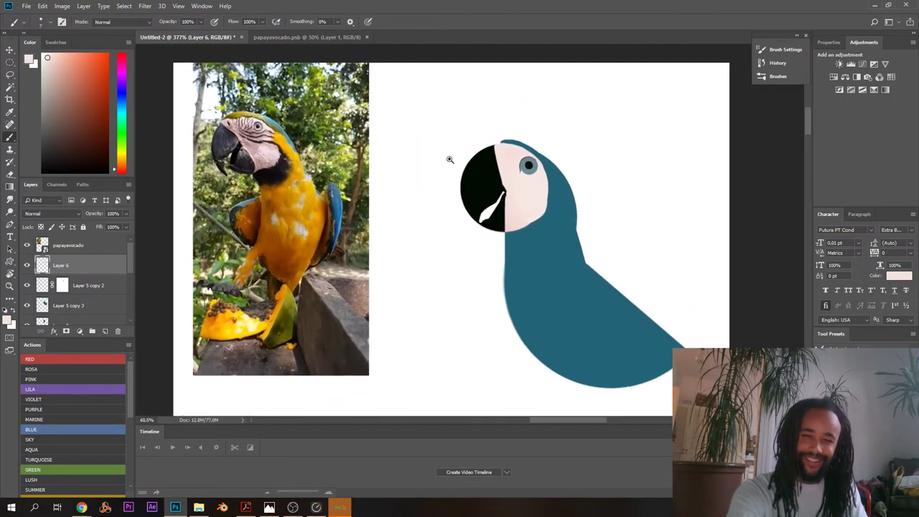
scroll(451, 162, up, 1)
scroll(452, 161, up, 5)
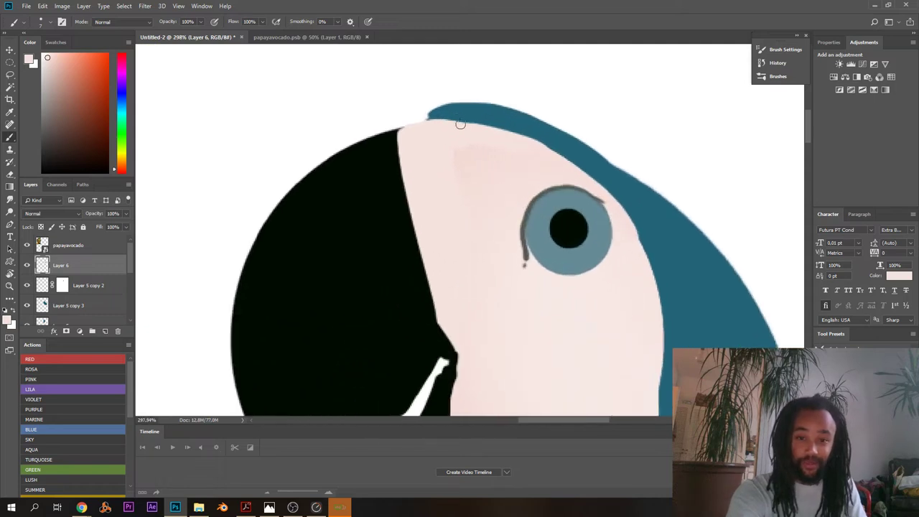
- Clean up the front tip of the blue crown using colours sampled from the crown, the face and the white background
alt+click(453, 107)
drag(330, 198, 377, 207)
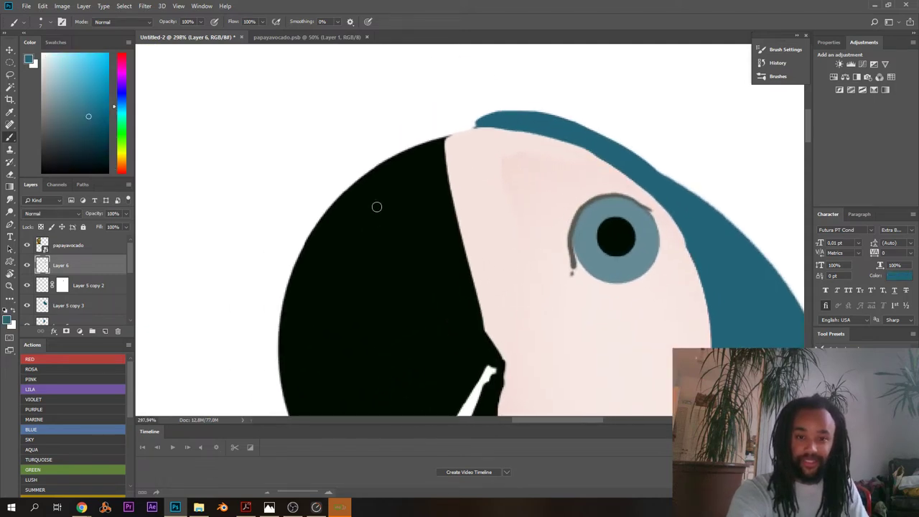
alt+click(476, 128)
alt+click(478, 124)
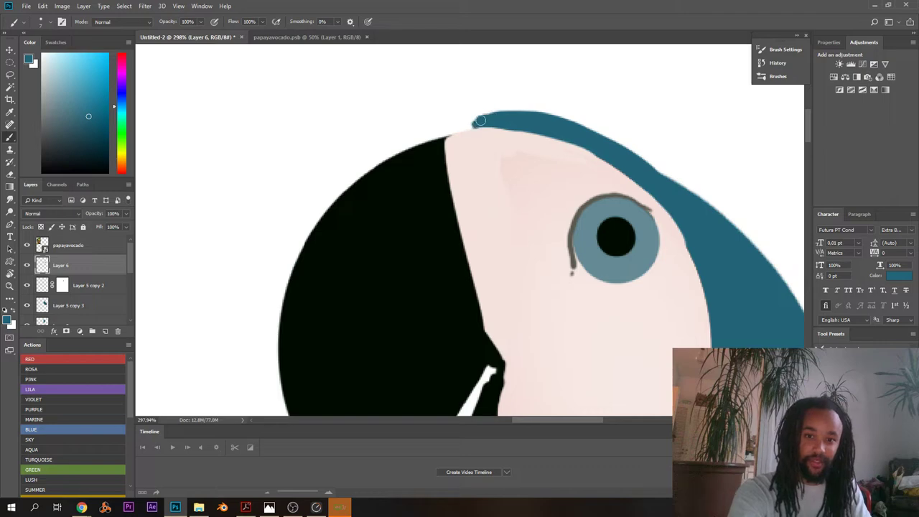
alt+click(472, 110)
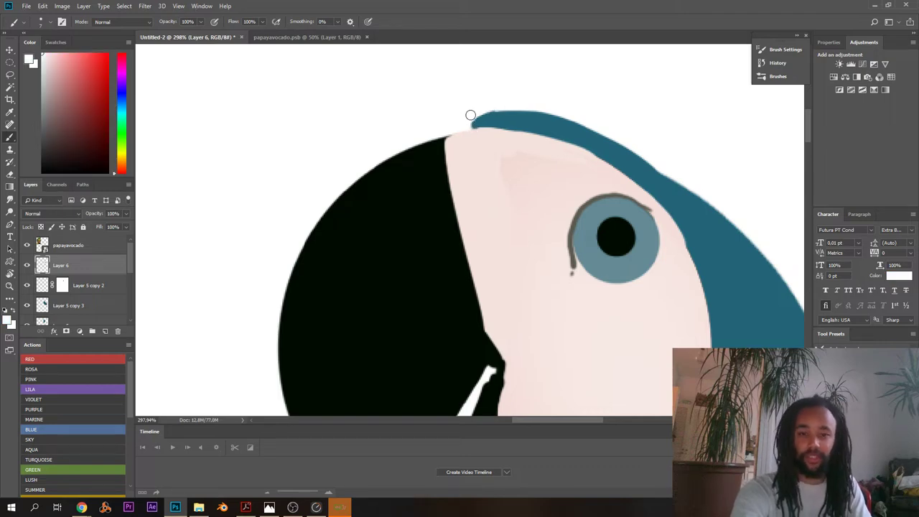
- Extend the pink forehead slightly forward over the top of the beak with sampled face pink
scroll(471, 116, down, 5)
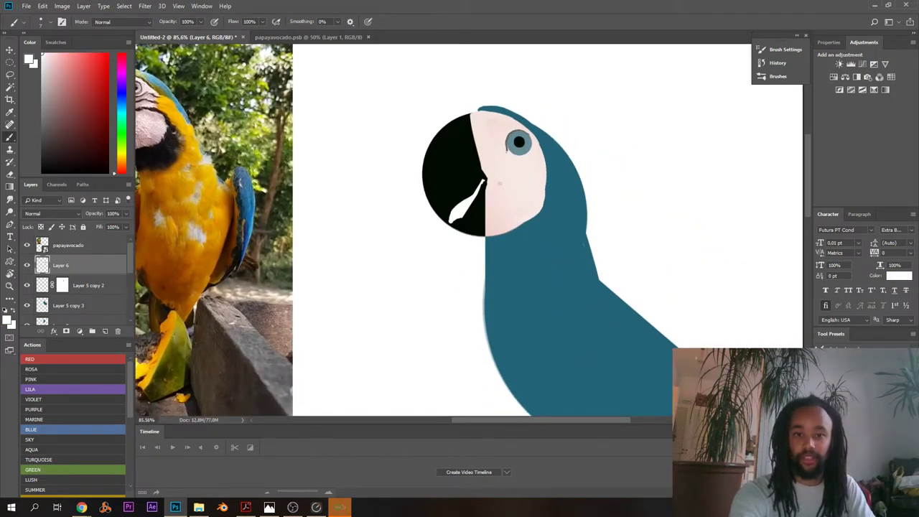
scroll(448, 149, down, 2)
scroll(487, 148, up, 5)
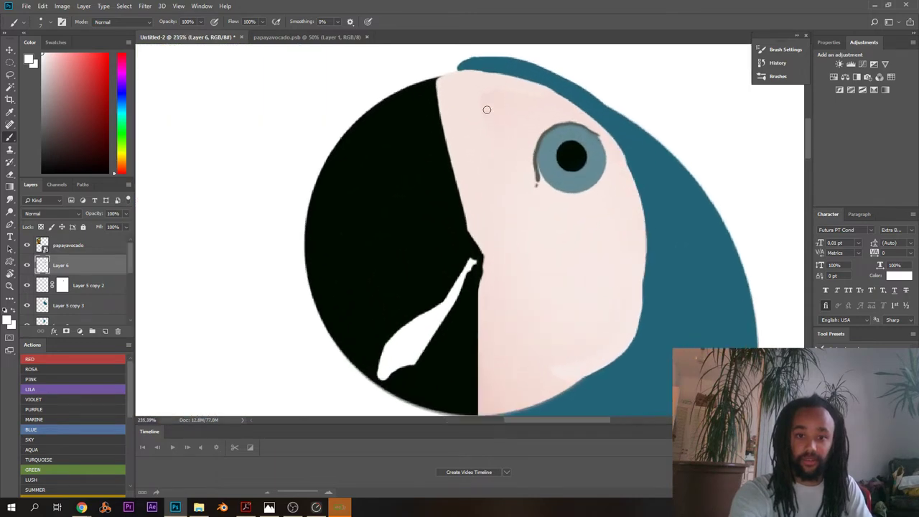
alt+click(451, 82)
scroll(436, 97, up, 1)
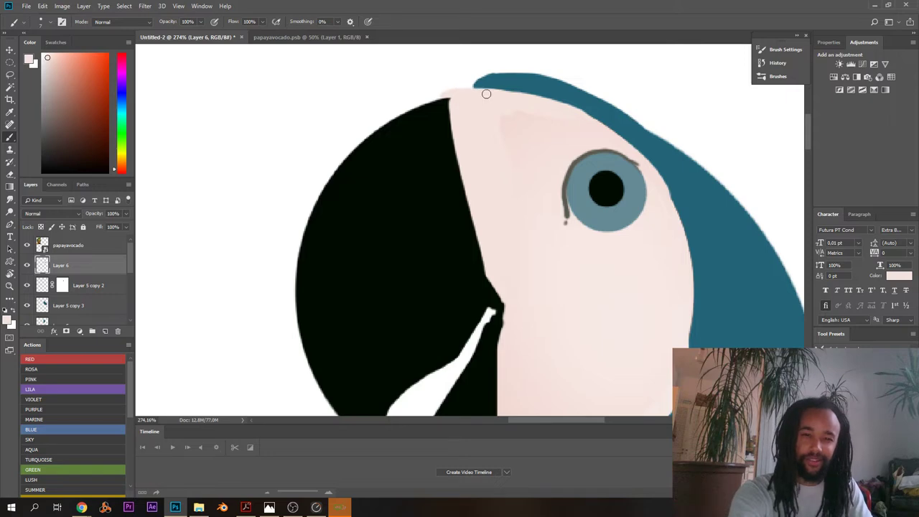
- Paint a small nostril on the face beside the beak in the eyelid's dark grey and darken it with the beak's black
scroll(485, 93, down, 5)
scroll(422, 124, up, 3)
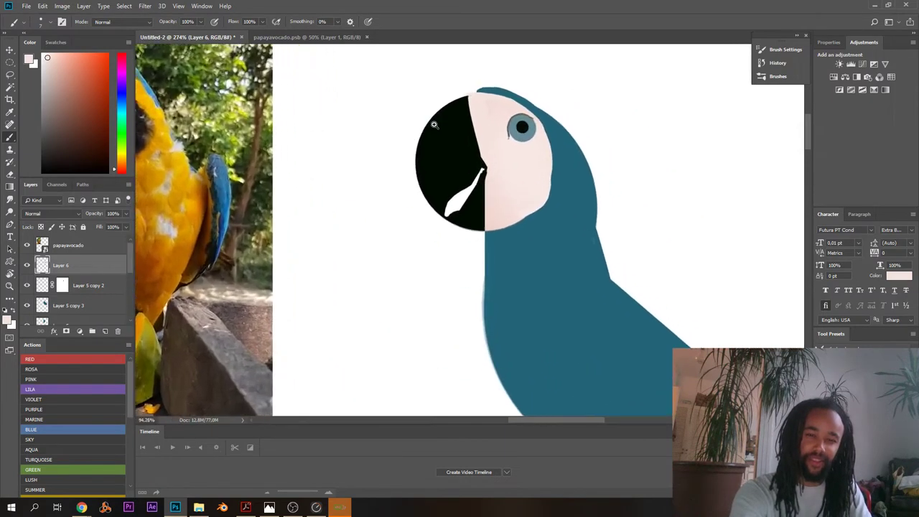
alt+click(530, 151)
scroll(539, 161, down, 2)
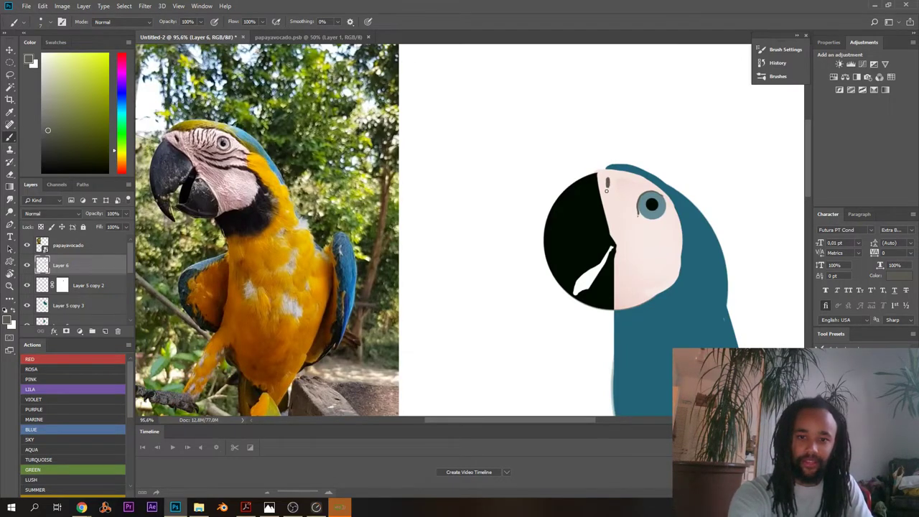
mouse_move(608, 186)
mouse_down()
mouse_move(638, 191)
mouse_move(632, 178)
mouse_move(599, 184)
mouse_up()
alt+click(579, 202)
scroll(602, 183, up, 3)
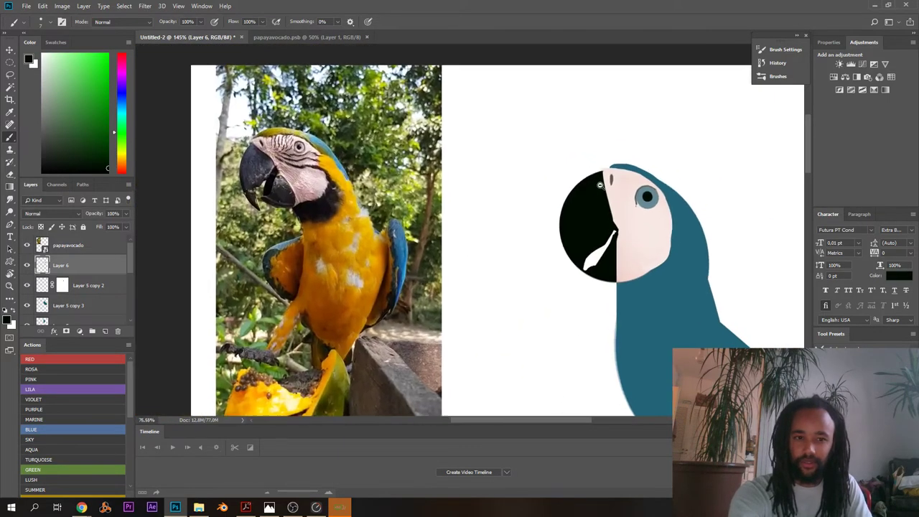
scroll(605, 197, down, 5)
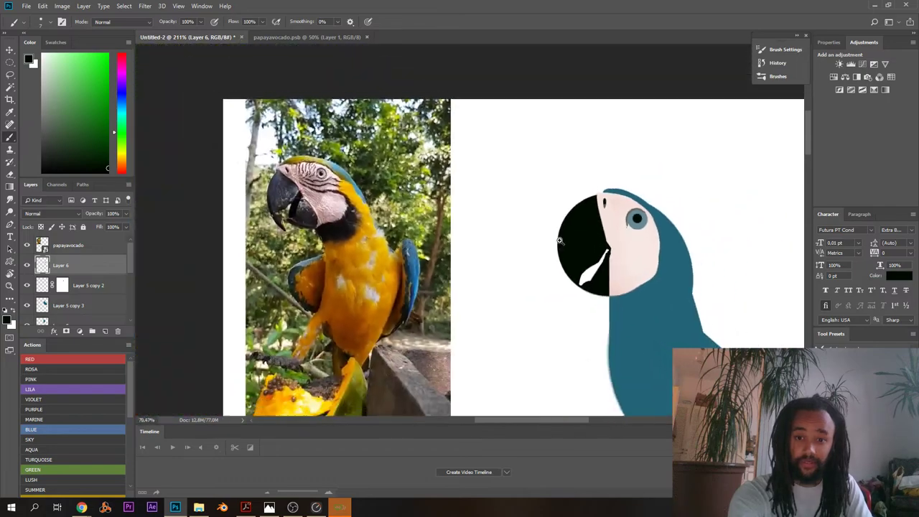
- Compare the painted parrot's head and body with the reference photo at several magnifications
scroll(546, 271, up, 5)
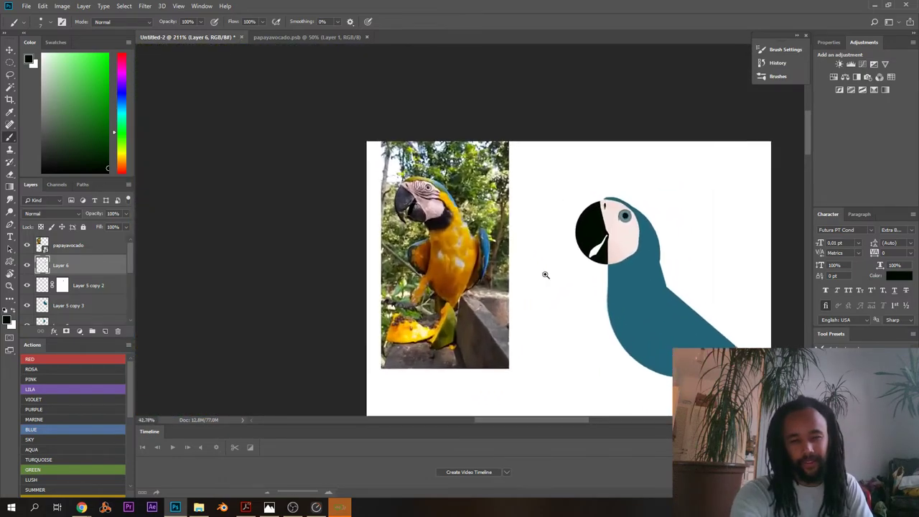
scroll(559, 209, down, 4)
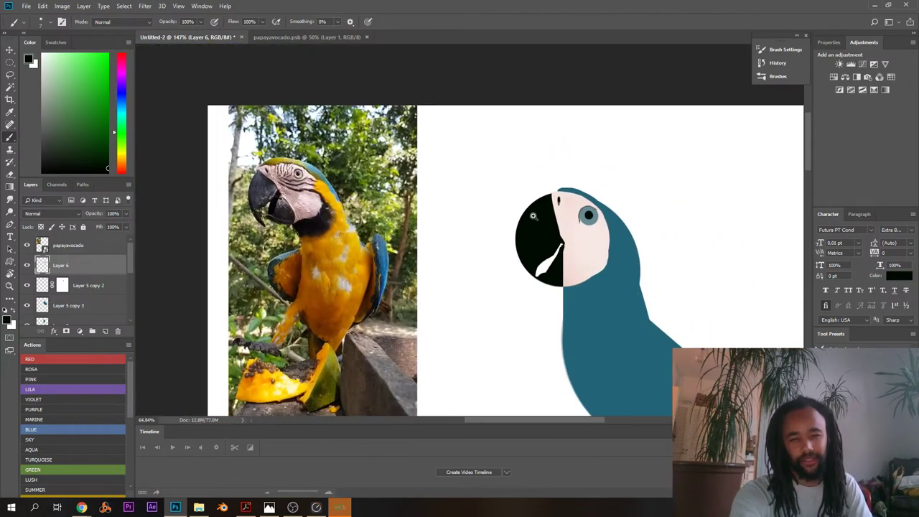
scroll(559, 160, up, 4)
scroll(558, 160, down, 4)
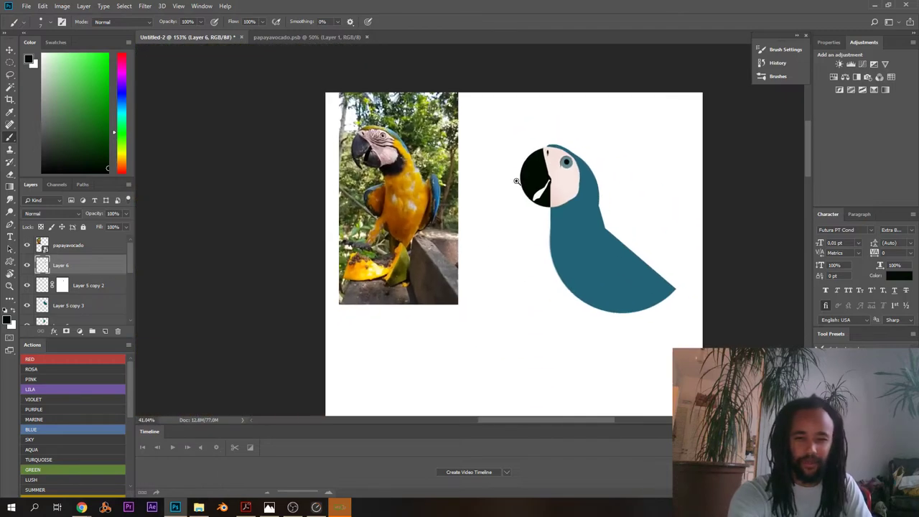
scroll(532, 189, up, 3)
scroll(533, 189, up, 1)
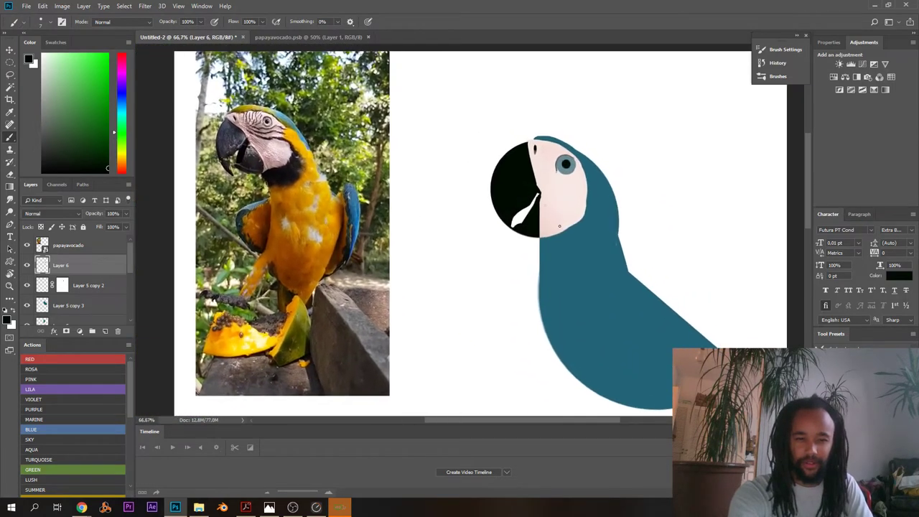
drag(584, 273, 560, 222)
scroll(556, 230, down, 1)
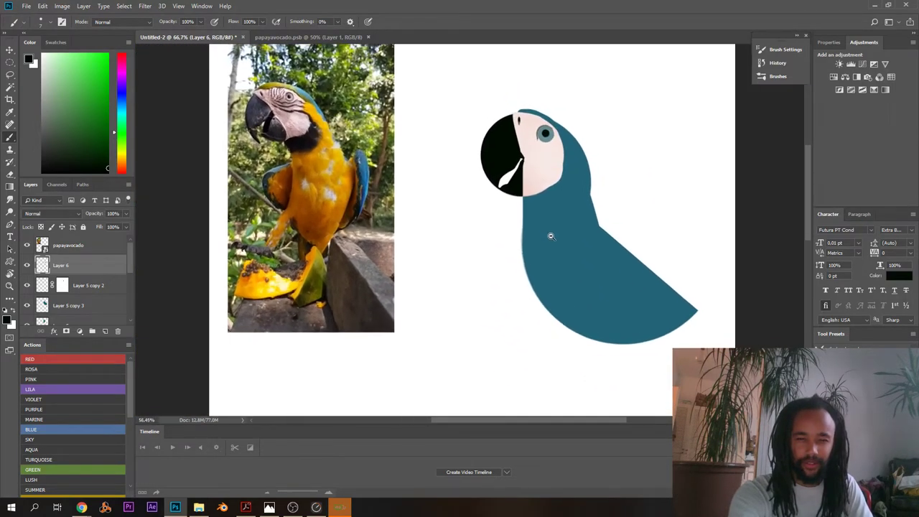
- Sample yellow from the photo parrot's plumage and select the painted parrot's blue body with the Magic Wand
alt+click(343, 174)
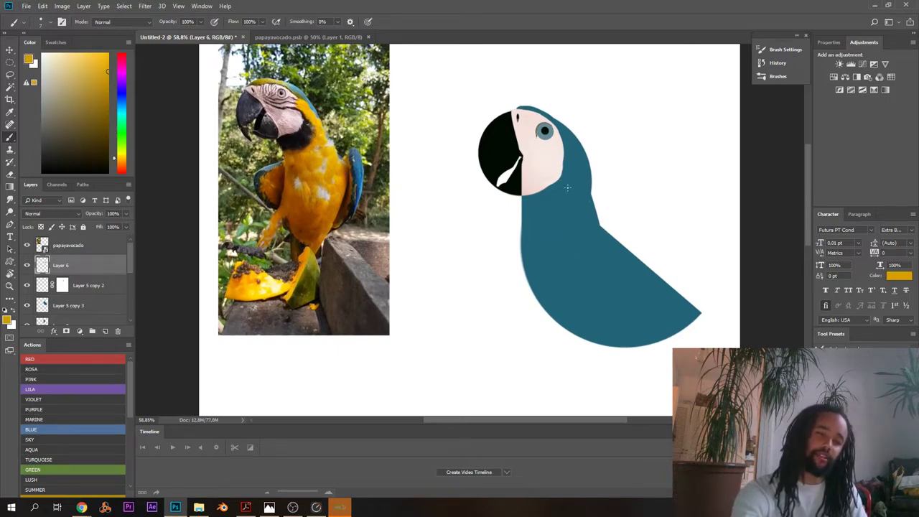
key(w)
click(573, 230)
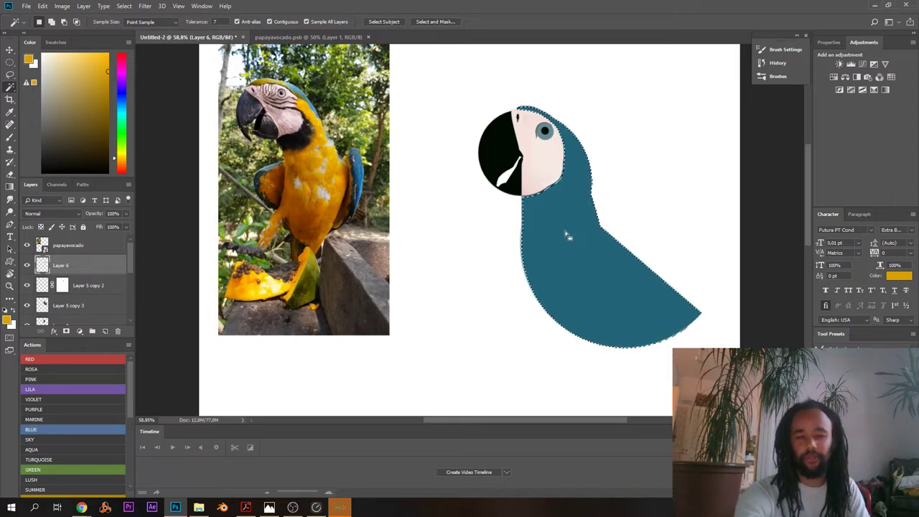
right_click(448, 205)
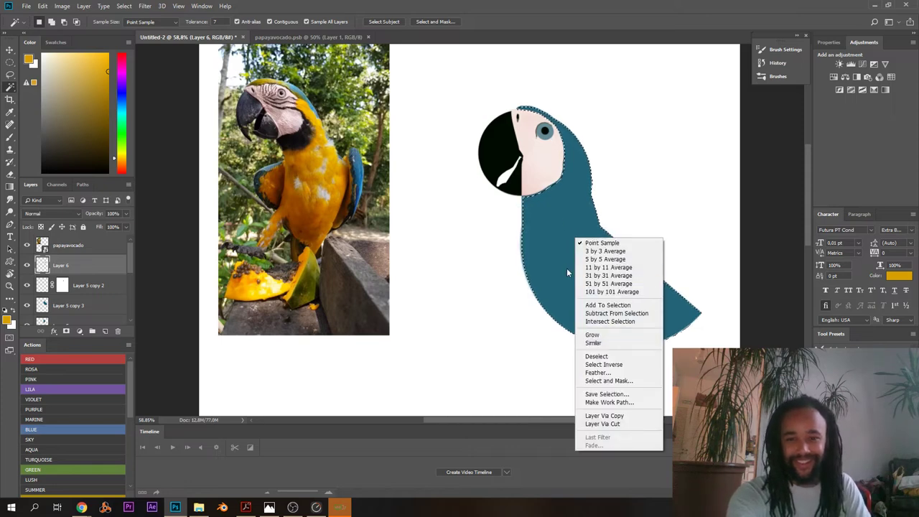
key(Escape)
- Set the brush to a soft round 180 px tip, test a yellow stroke on the body's front edge, and undo it
key(b)
right_click(573, 267)
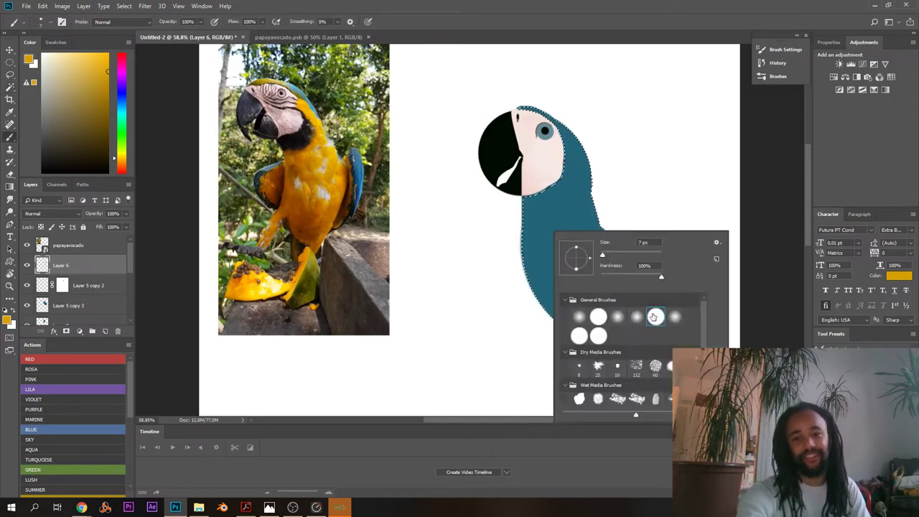
drag(640, 256, 644, 256)
mouse_move(519, 253)
mouse_down()
mouse_move(544, 189)
mouse_move(494, 149)
mouse_move(553, 183)
mouse_move(534, 205)
mouse_move(548, 195)
mouse_move(528, 269)
mouse_up()
key(ctrl+z)
- Shade the throat below the cheek with sampled beak black and paint the chest and belly in orange-yellow sampled from the photo
alt+click(490, 150)
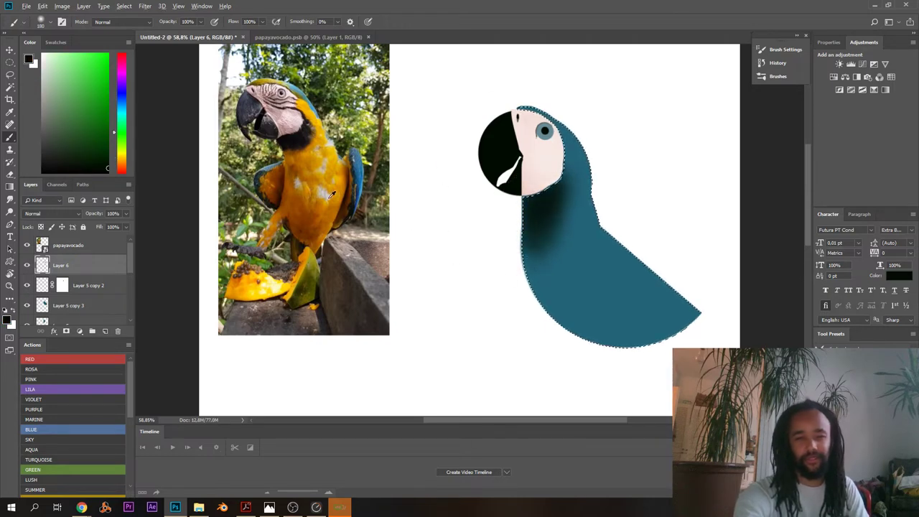
alt+click(341, 180)
mouse_move(546, 225)
mouse_down()
mouse_move(548, 333)
mouse_move(549, 229)
mouse_move(614, 348)
mouse_move(562, 240)
mouse_move(560, 284)
mouse_move(602, 324)
mouse_up()
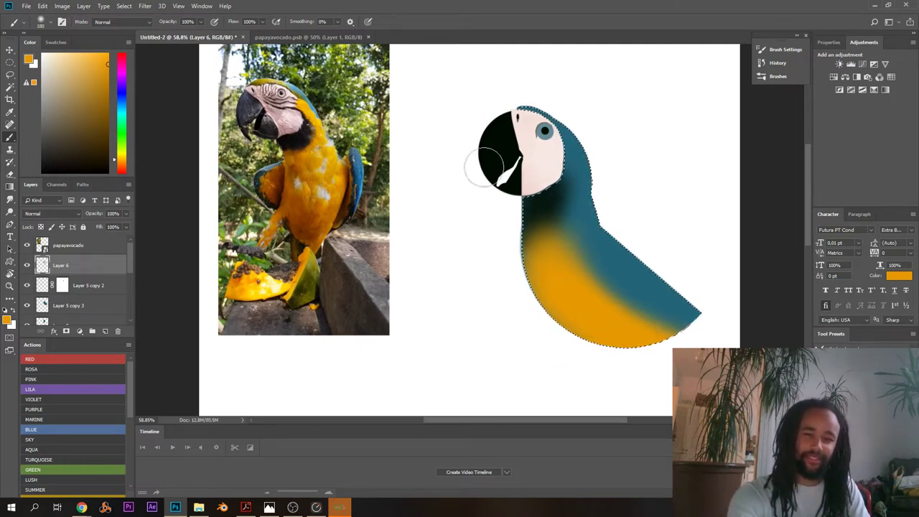
- Sample the olive yellow from the crown in the parrot photo and brush it along the top of the illustrated head
alt+click(265, 79)
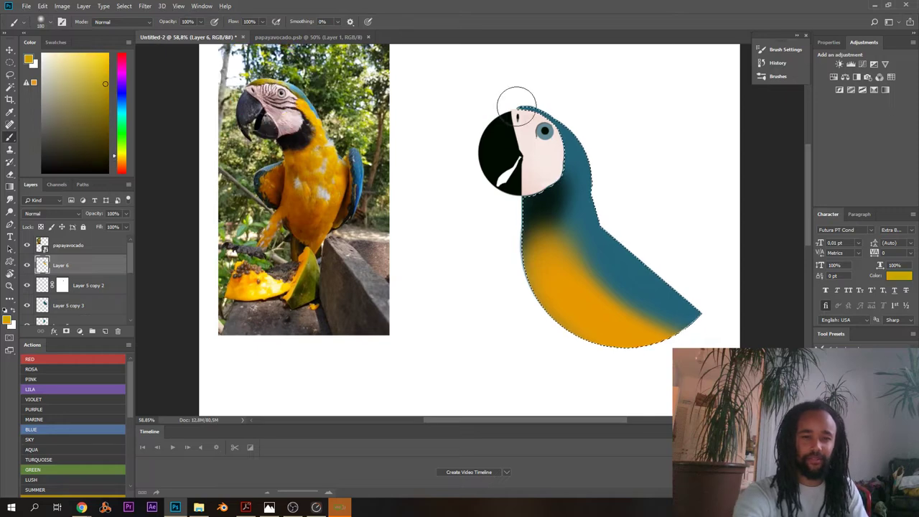
mouse_move(567, 133)
mouse_down()
mouse_move(503, 134)
mouse_move(567, 184)
mouse_up()
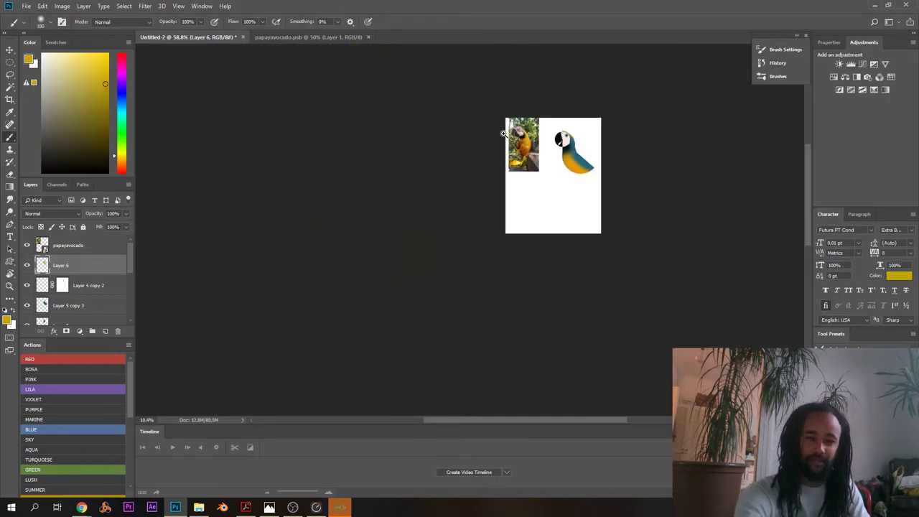
scroll(567, 185, up, 2)
key(ctrl+shift+d)
- Shade the back of the illustrated head and neck with the body's dark blue and a light teal sampled from the photo
alt+click(591, 186)
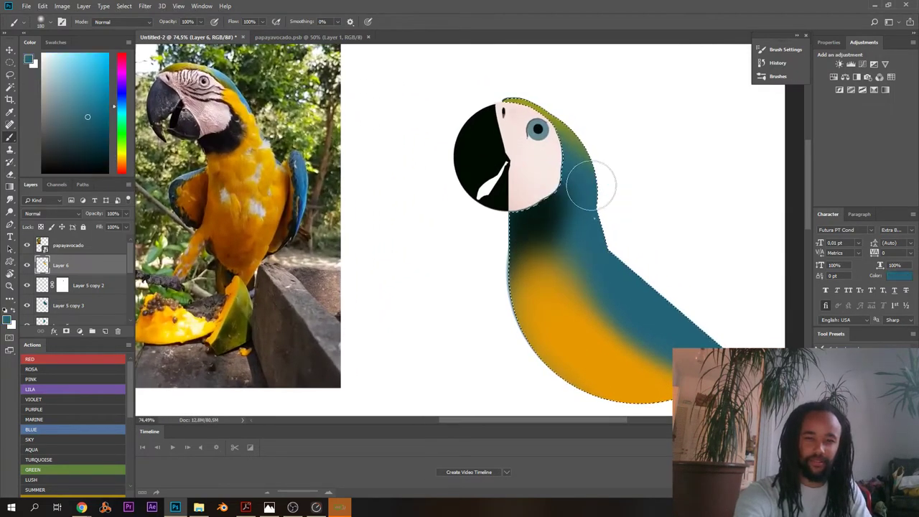
scroll(507, 97, down, 1)
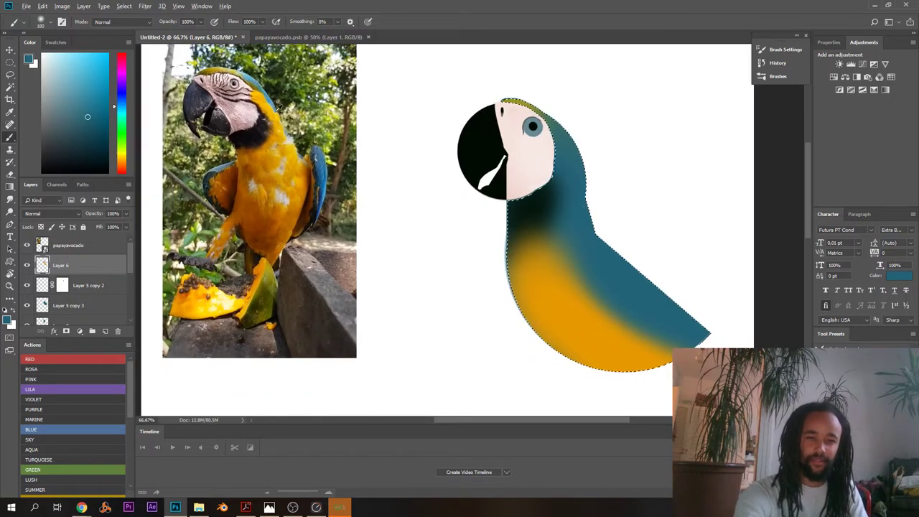
alt+click(262, 82)
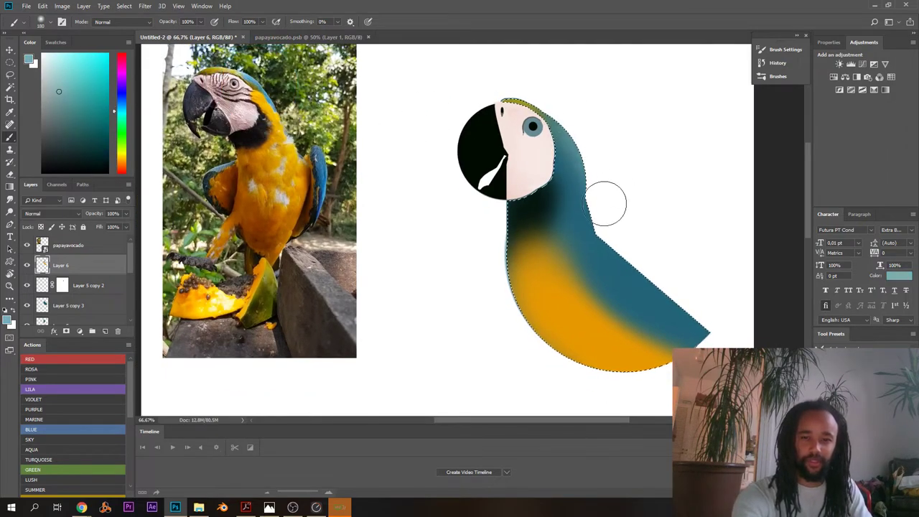
drag(551, 207, 545, 228)
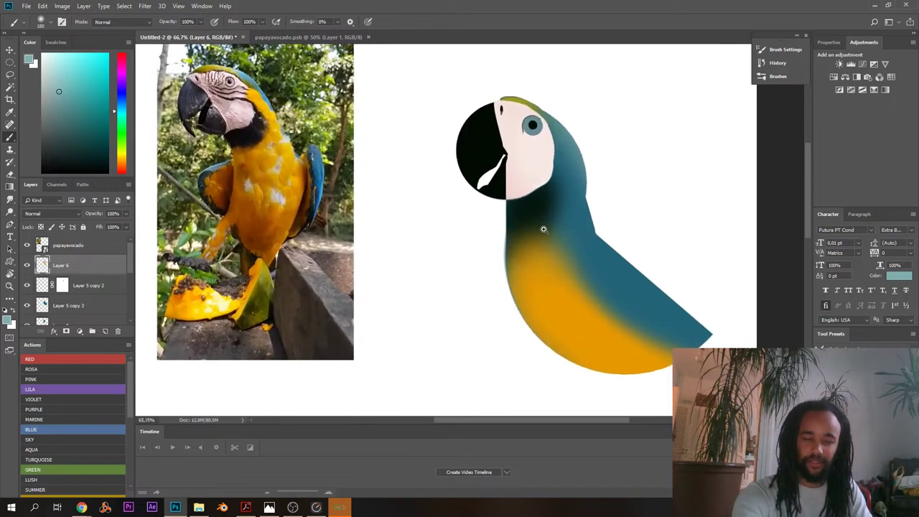
- Sample the belly's orange as the brush color and clear the selection around the parrot's body
alt+click(553, 302)
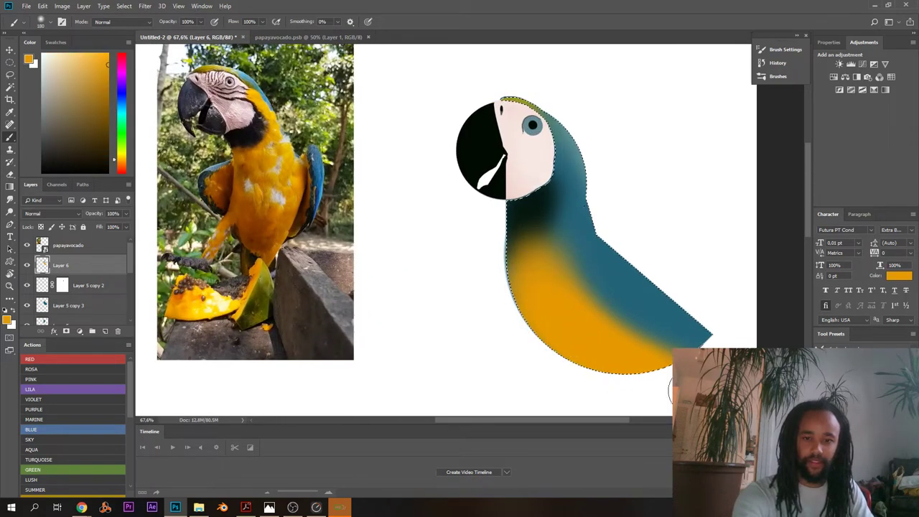
scroll(530, 260, down, 4)
scroll(530, 260, up, 3)
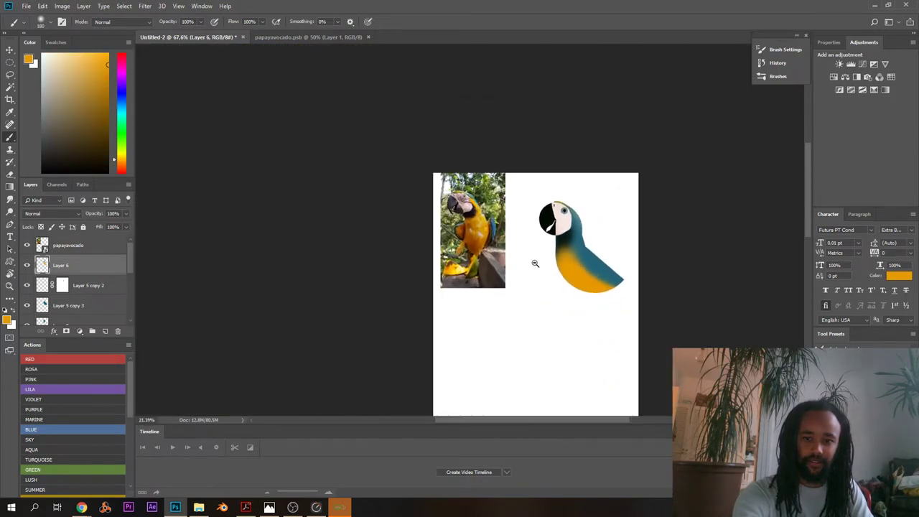
key(ctrl+d)
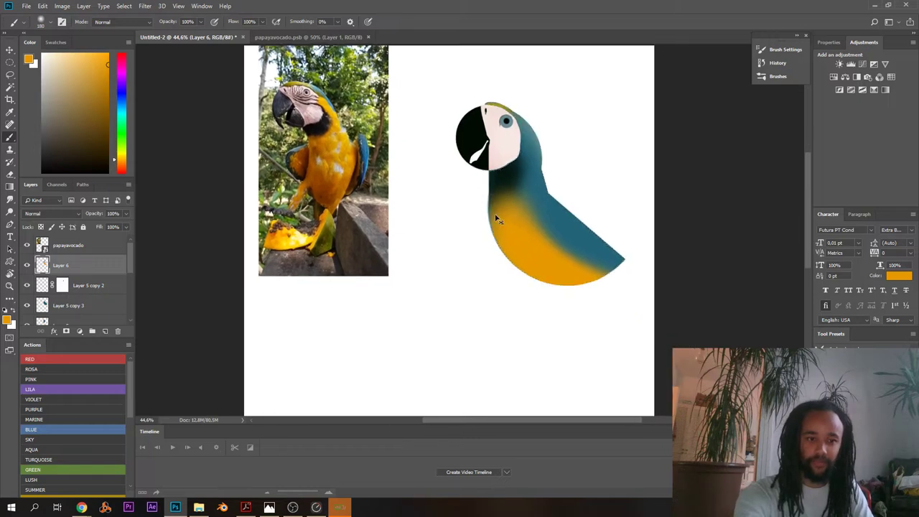
- Try to merge Layer 6 with the layers down to Layer 5 copy
scroll(130, 273, down, 2)
scroll(130, 277, down, 1)
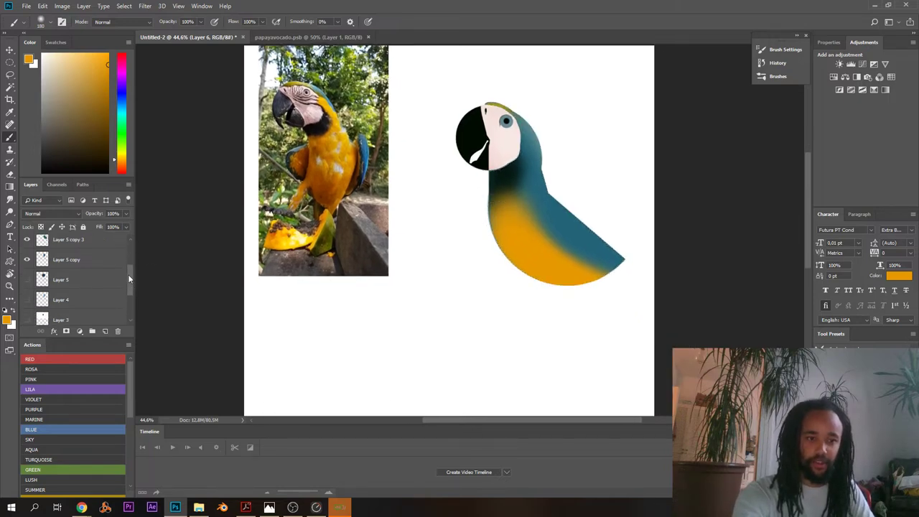
shift+click(70, 261)
drag(129, 277, 130, 258)
key(ctrl+e)
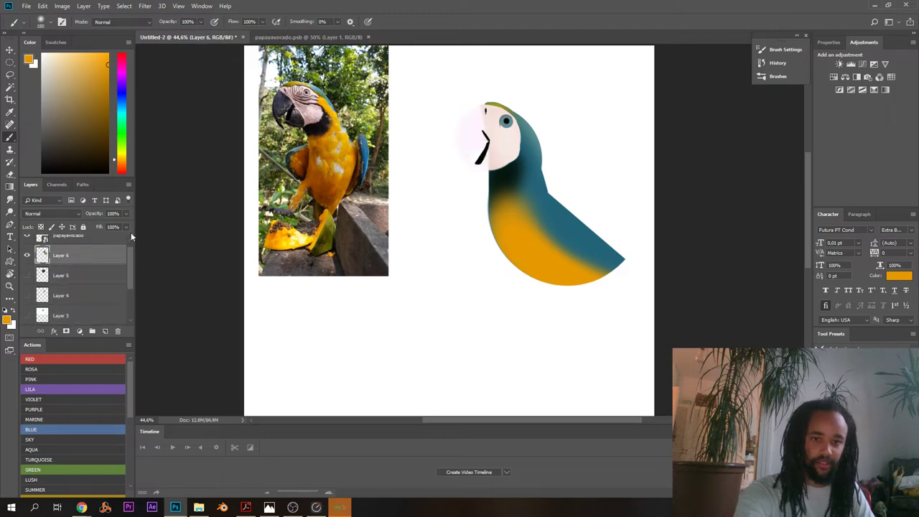
key(ctrl+z)
- Merge all layers except the papayavocado photo layer into the Background
drag(132, 265, 128, 302)
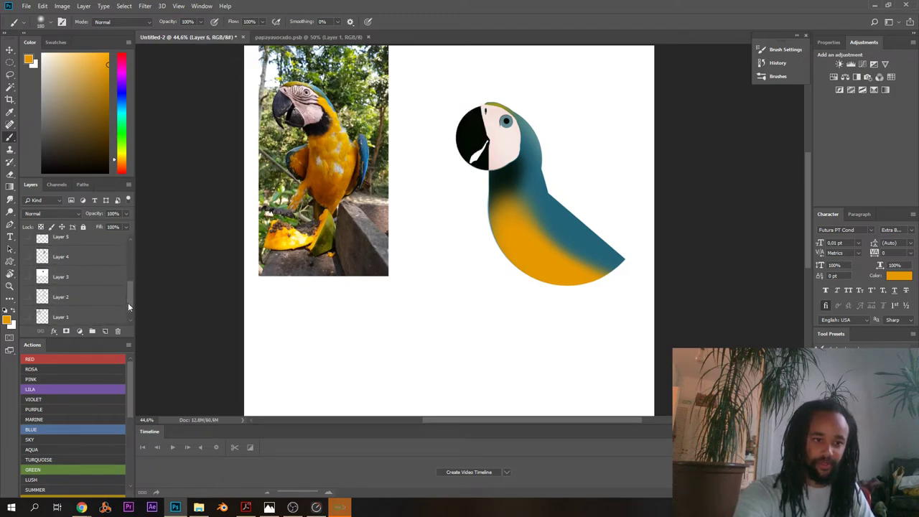
key(ctrl+alt+a)
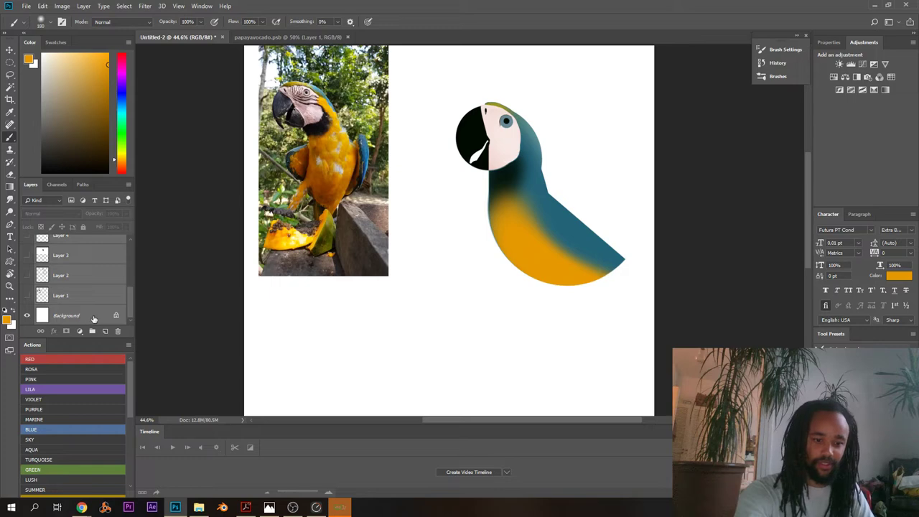
key(ctrl+e)
drag(469, 188, 485, 190)
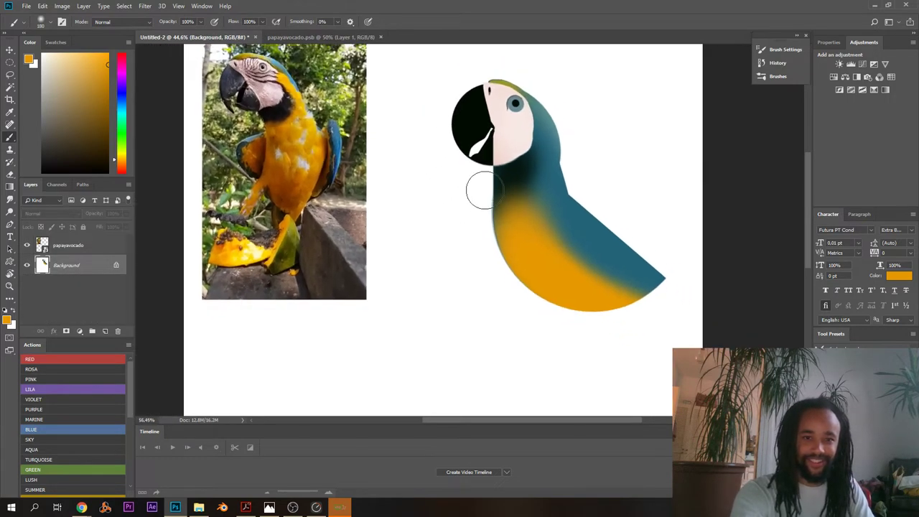
scroll(480, 194, down, 3)
scroll(451, 242, up, 2)
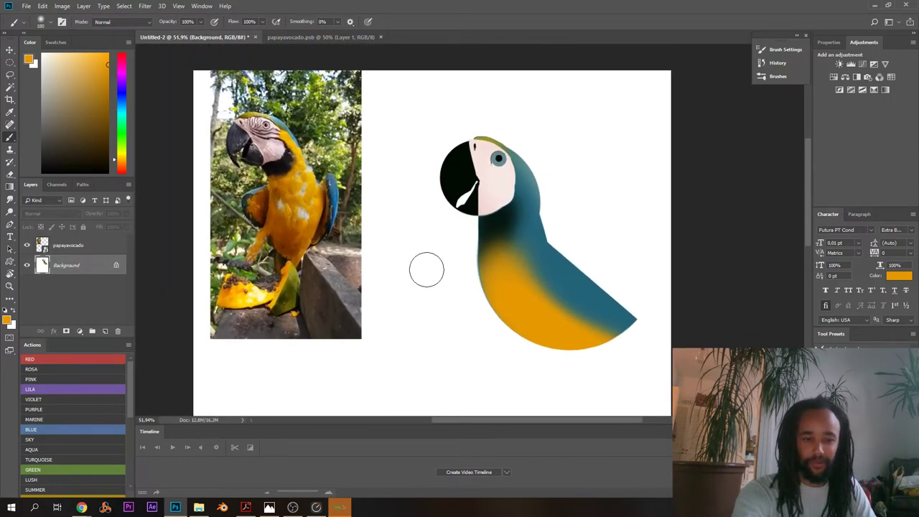
- Extend the canvas to the right of the parrot with the Crop tool
scroll(413, 268, down, 1)
key(c)
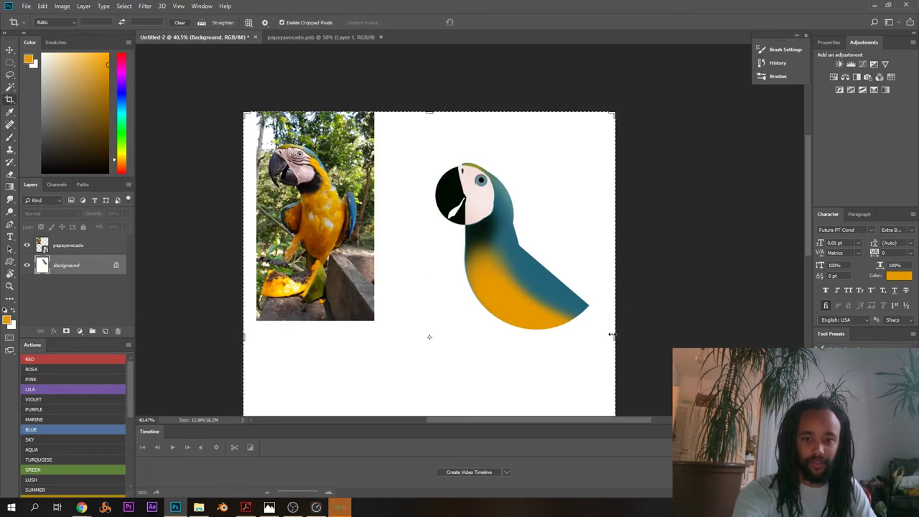
drag(612, 336, 669, 346)
key(Escape)
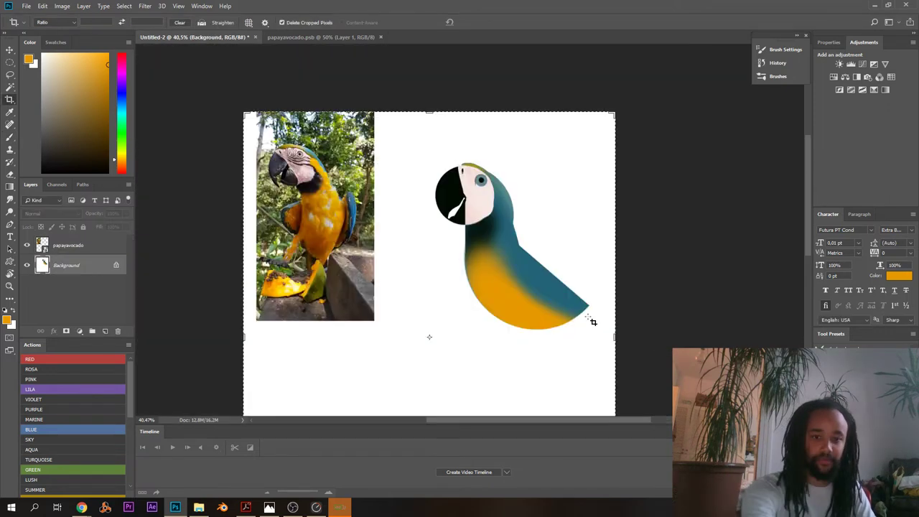
drag(616, 337, 658, 331)
key(Return)
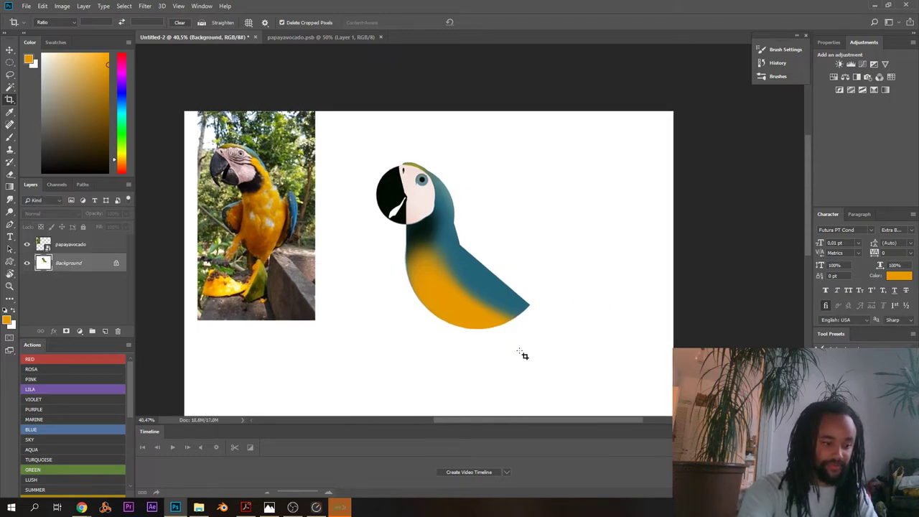
- Sample the wing's blue and paint a long thin tail from the body's rear tip with a soft 23 px brush
key(b)
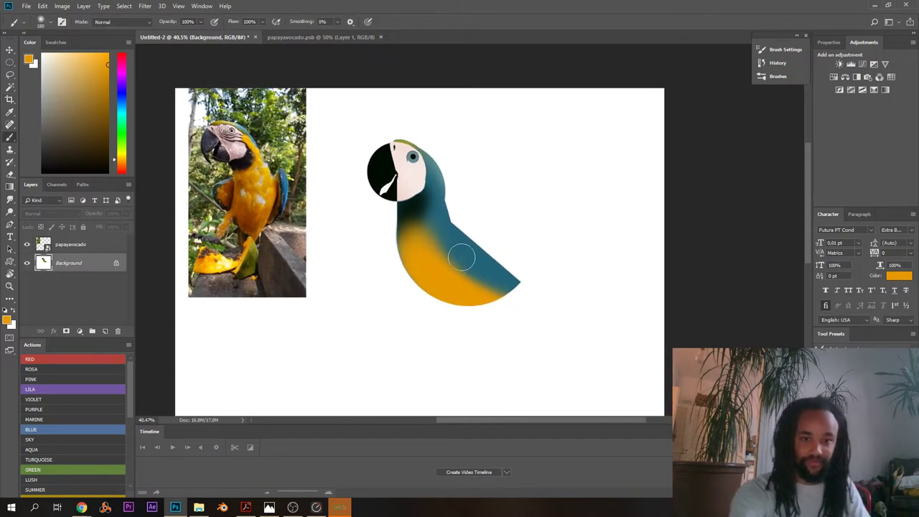
alt+click(484, 273)
right_click(490, 253)
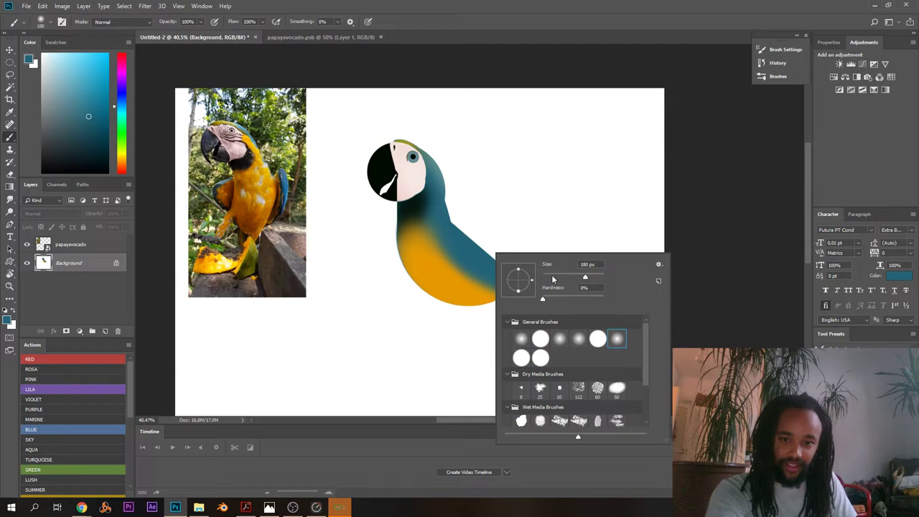
click(481, 257)
drag(509, 276, 633, 319)
key(ctrl+z)
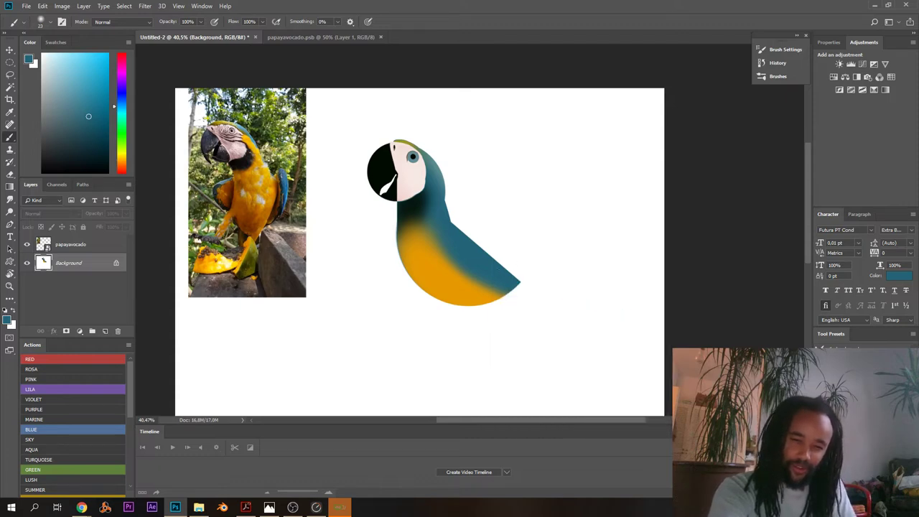
drag(506, 275, 627, 313)
drag(545, 285, 649, 316)
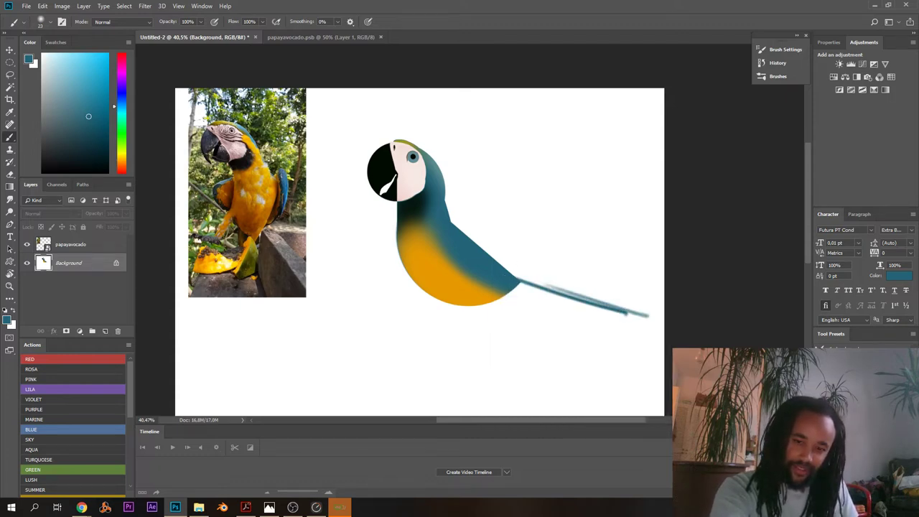
- Switch to a hard brush, set its size to 58 px, and paint a straight blue upper edge along the tail
right_click(545, 267)
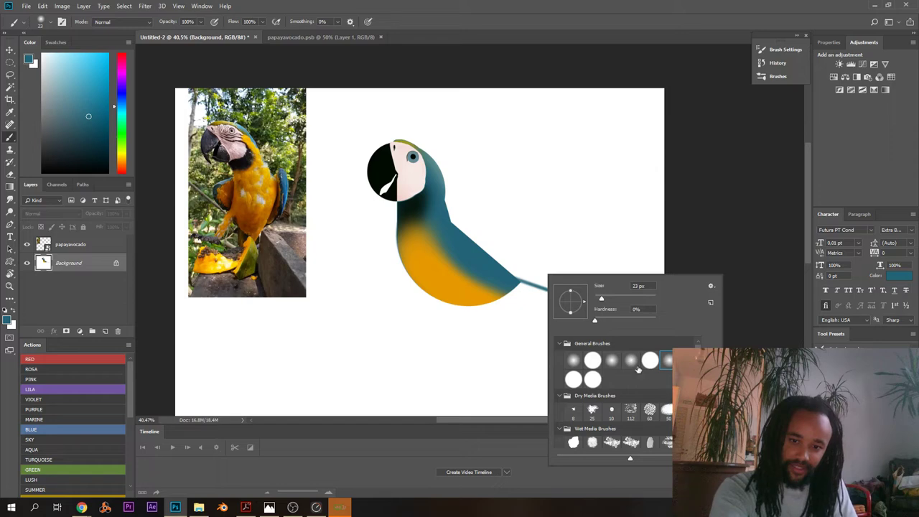
click(499, 272)
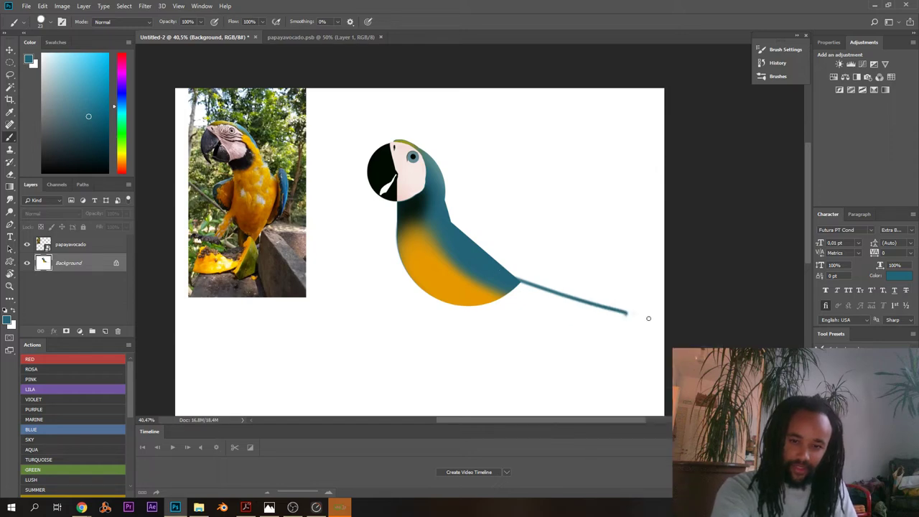
right_click(575, 282)
key(Return)
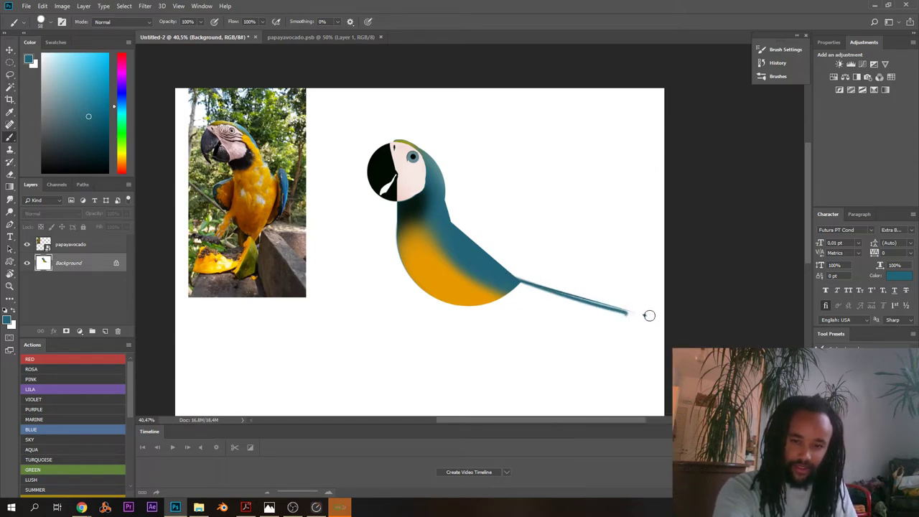
shift+click(515, 279)
shift+click(652, 316)
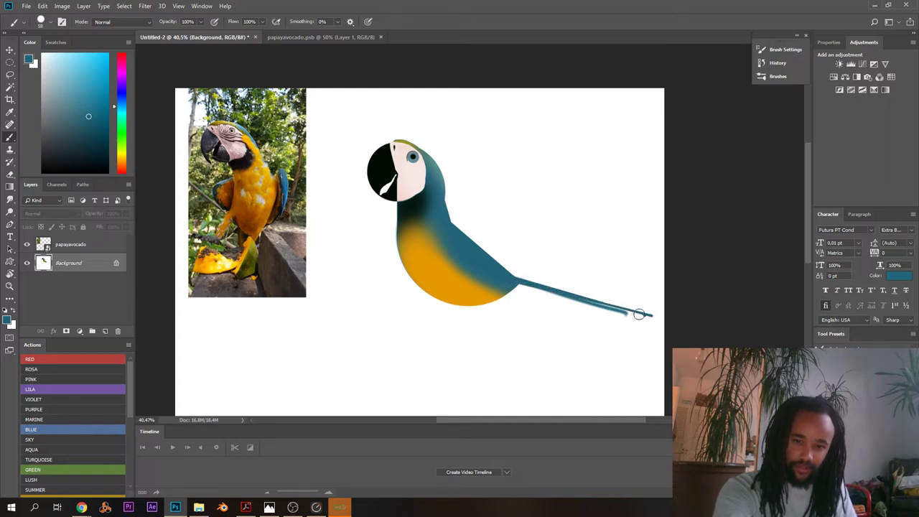
- Thicken the tail's underside with blue strokes and fill the corner where the back meets the tail
shift+click(507, 283)
key(ctrl+z)
drag(633, 313, 502, 282)
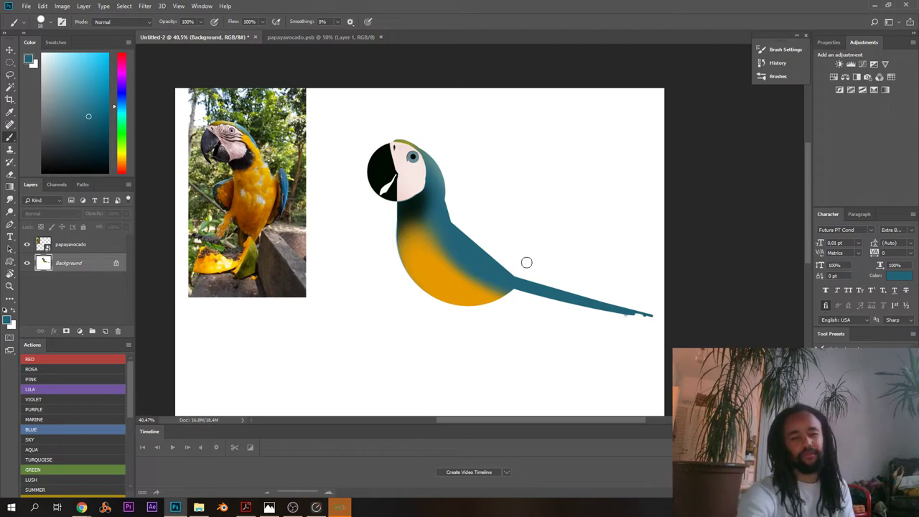
drag(479, 253, 545, 288)
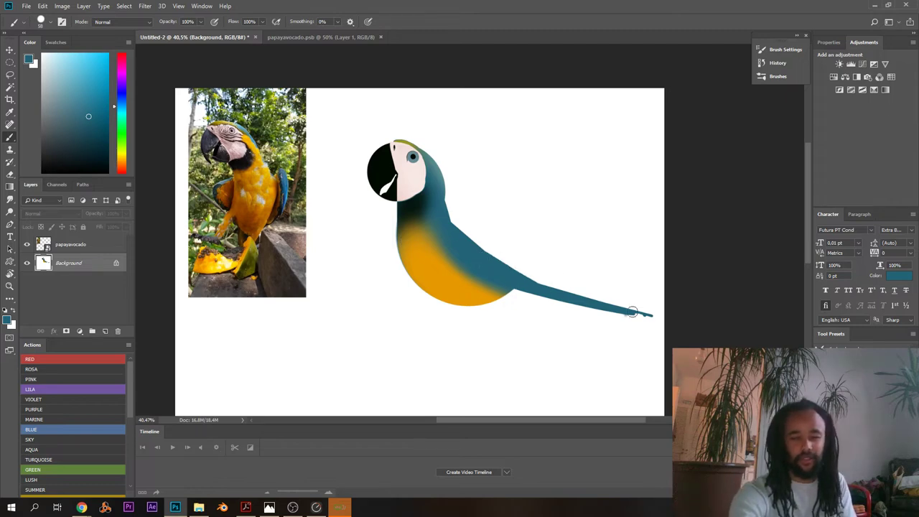
mouse_move(511, 189)
mouse_down()
mouse_move(465, 206)
mouse_move(503, 215)
mouse_up()
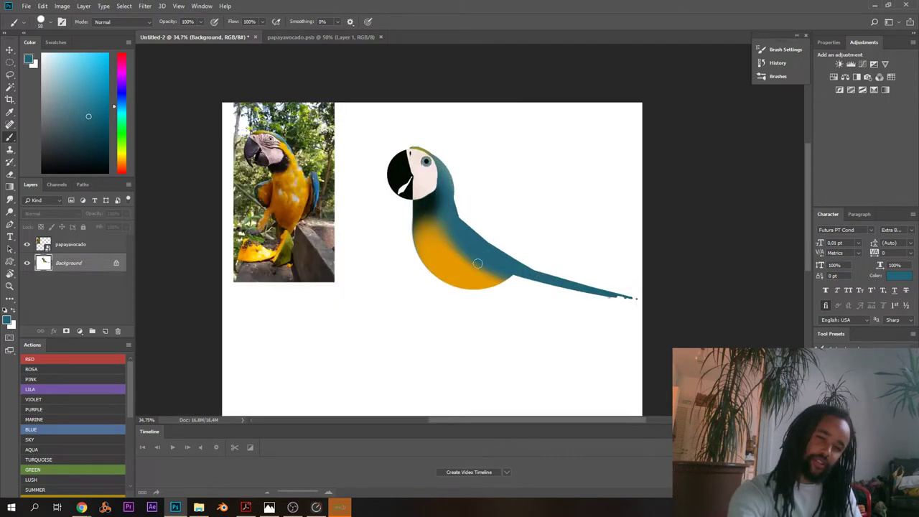
- Sample the belly's orange, paint a short leg stub beneath the belly, and refine its tip with a hard brush of about 25 px
scroll(481, 260, up, 4)
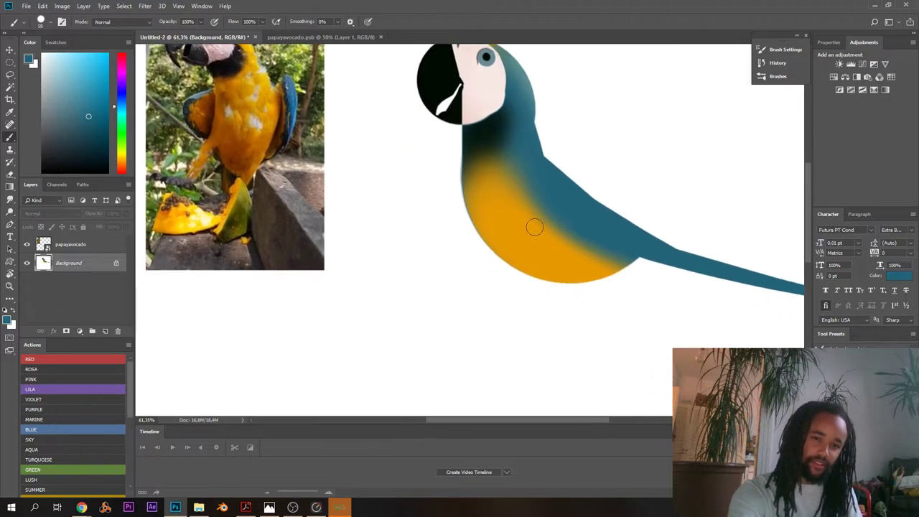
alt+click(567, 263)
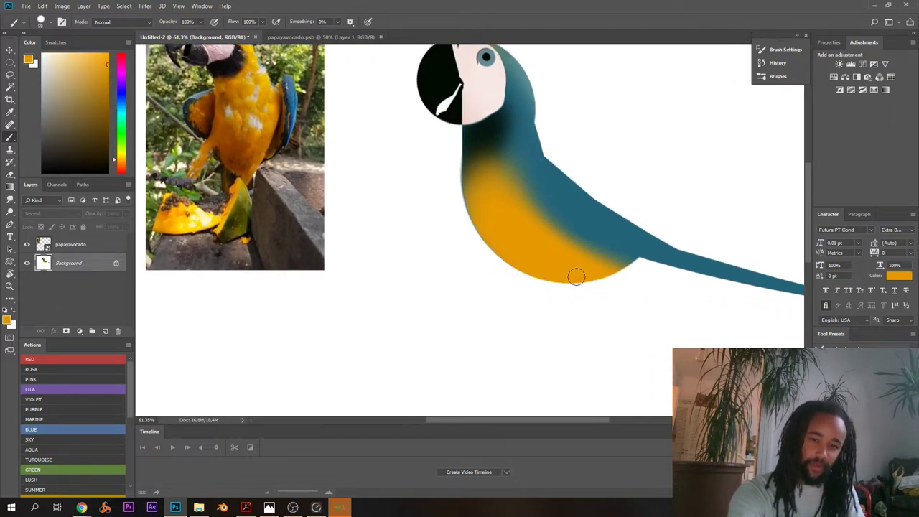
mouse_move(576, 276)
mouse_down()
mouse_move(585, 279)
mouse_move(554, 292)
mouse_up()
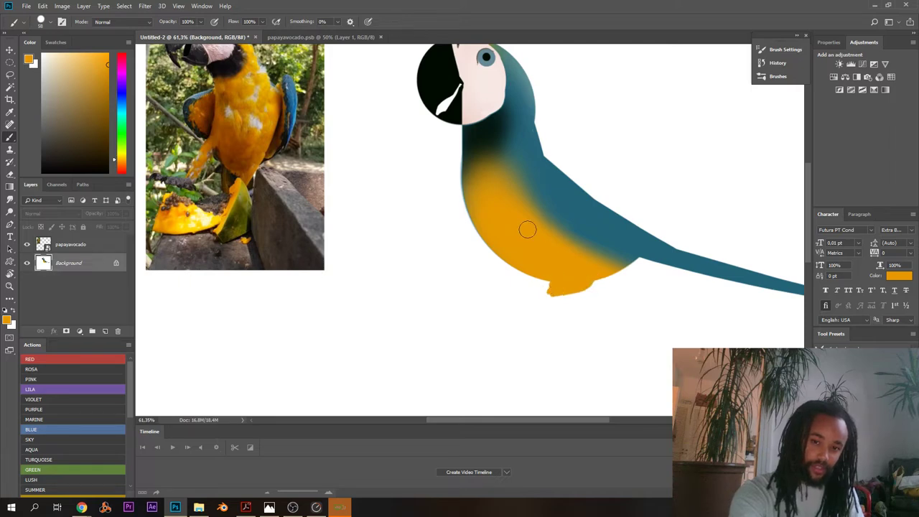
right_click(578, 279)
key(Return)
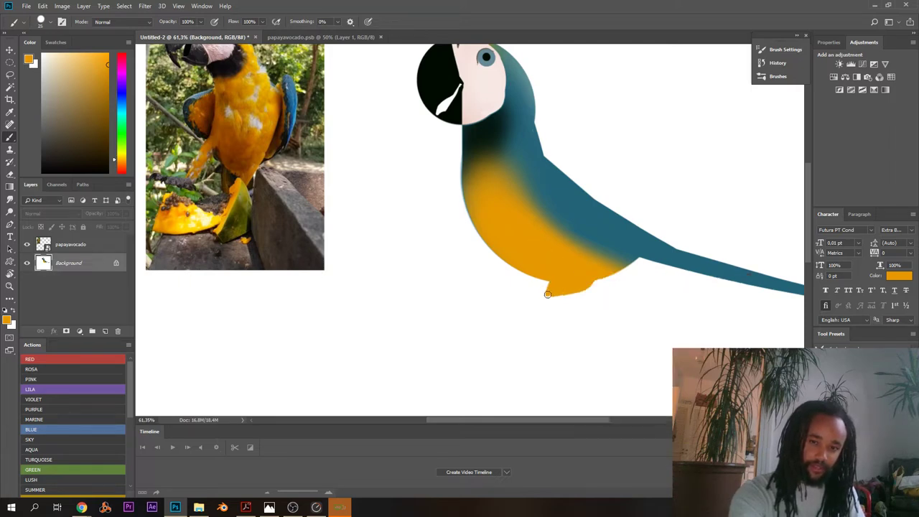
- Sample dark olive from the lower throat and paint a short lower leg with a long flat foot beneath the orange stub
alt+click(473, 154)
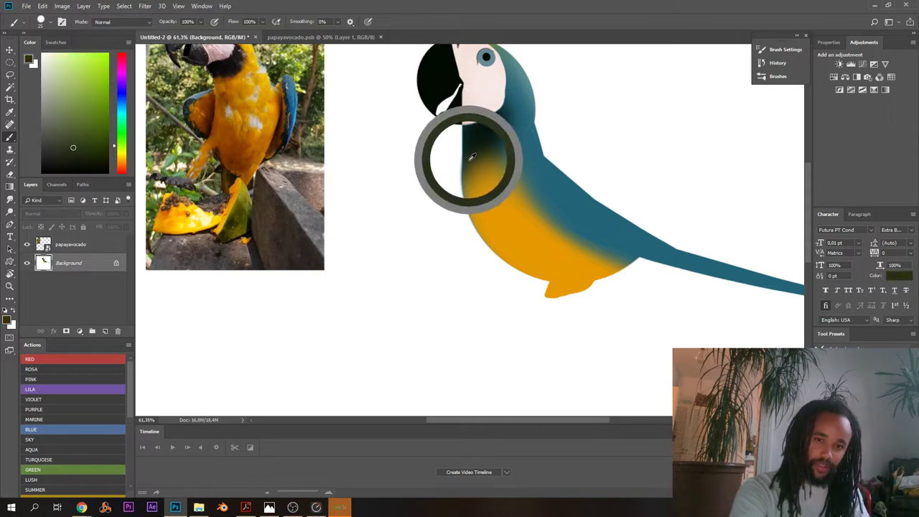
scroll(528, 263, down, 2)
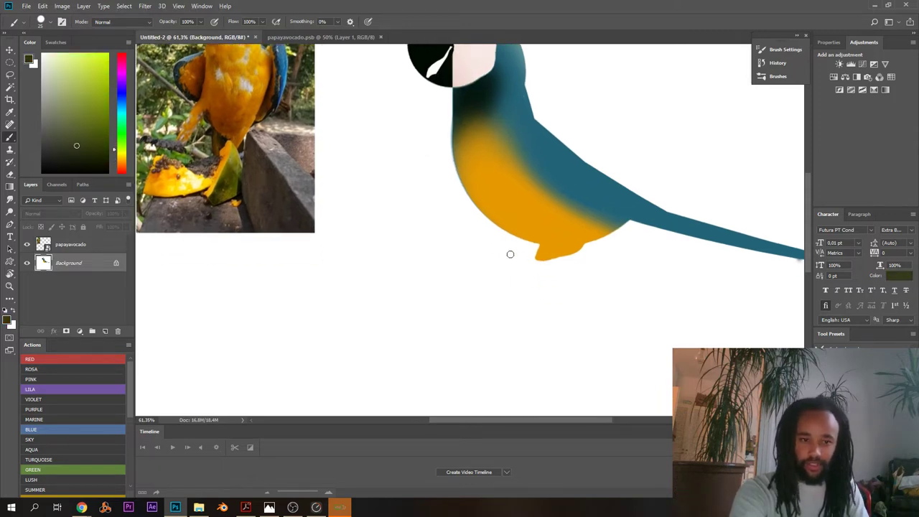
drag(510, 255, 540, 277)
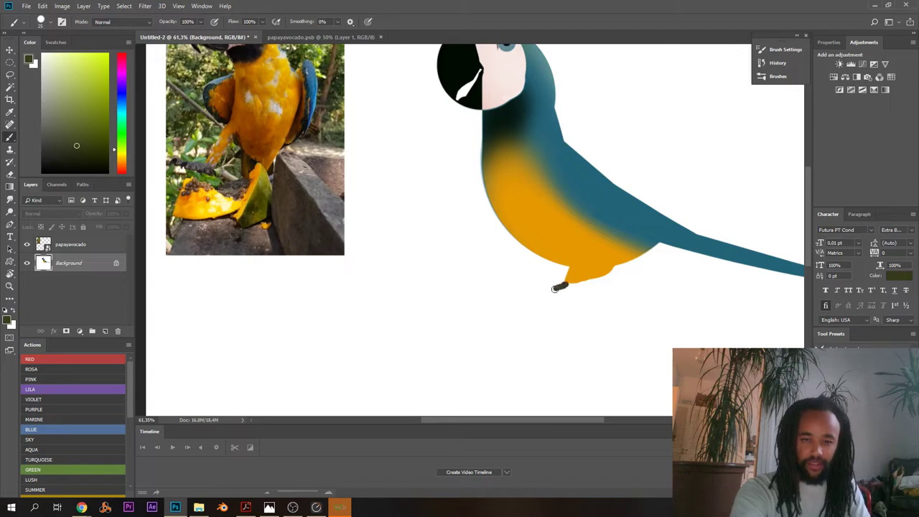
key(ctrl+z)
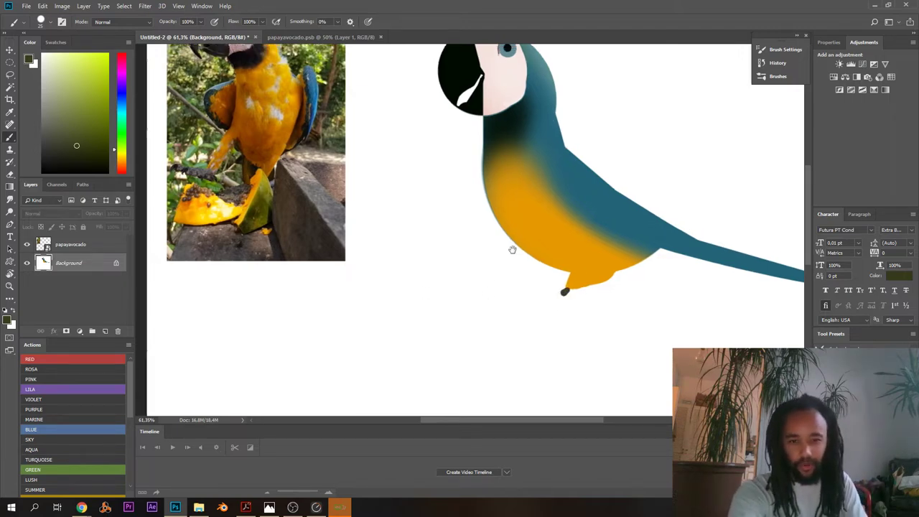
scroll(511, 249, up, 1)
key(ctrl+z)
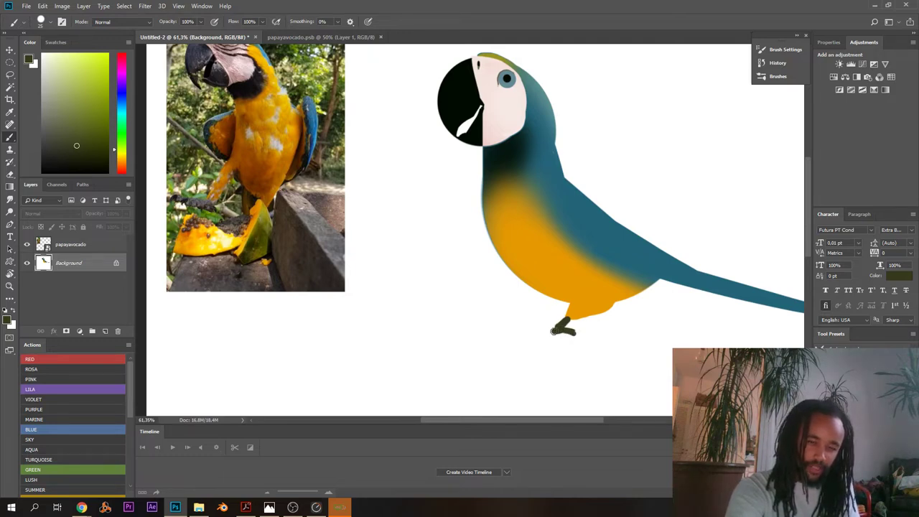
drag(556, 329, 520, 326)
key(ctrl+z)
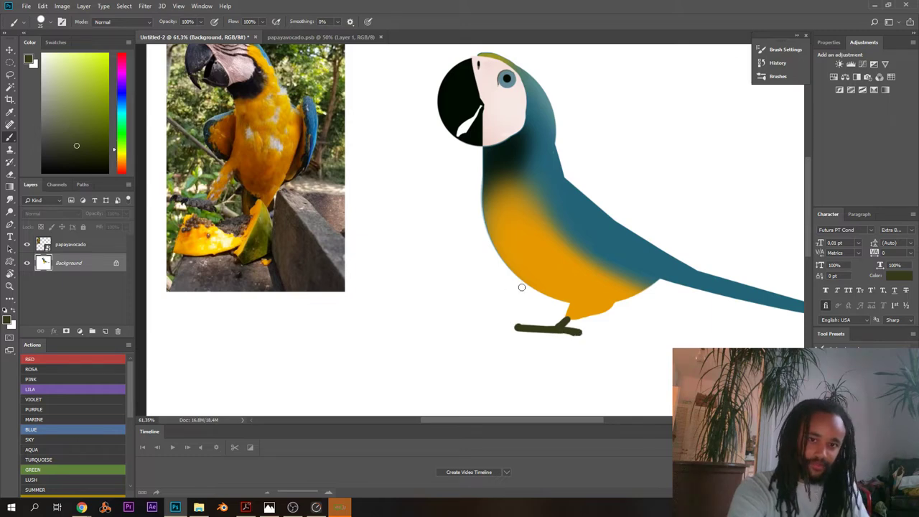
- Apply a Hue/Saturation adjustment to the background painting with saturation at +34
scroll(453, 95, down, 5)
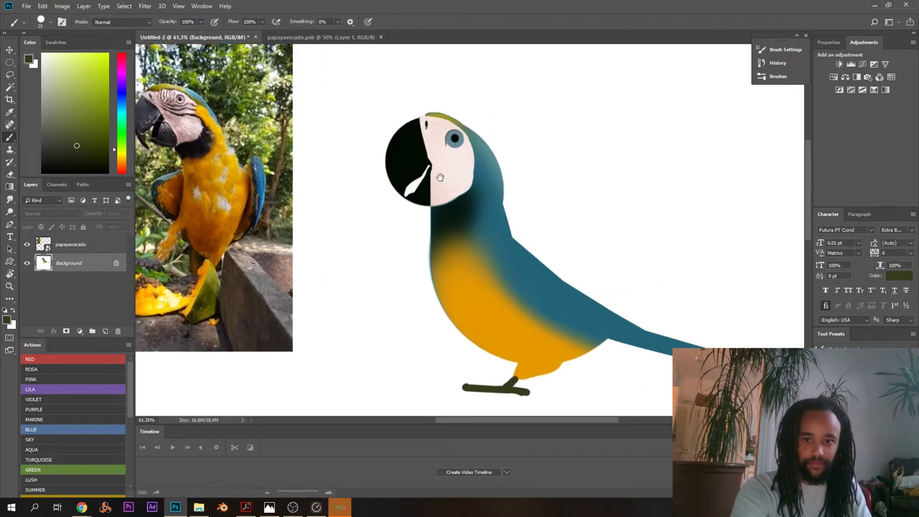
scroll(421, 179, up, 3)
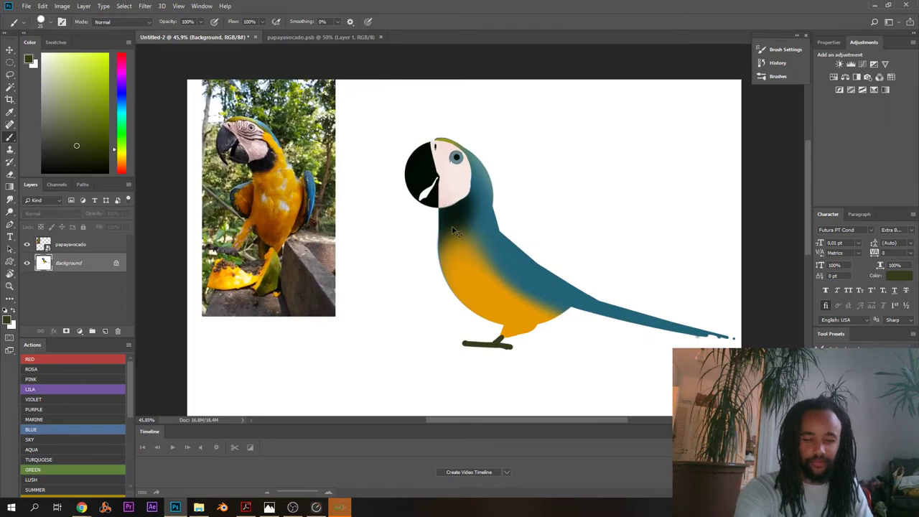
key(ctrl+u)
drag(724, 279, 740, 281)
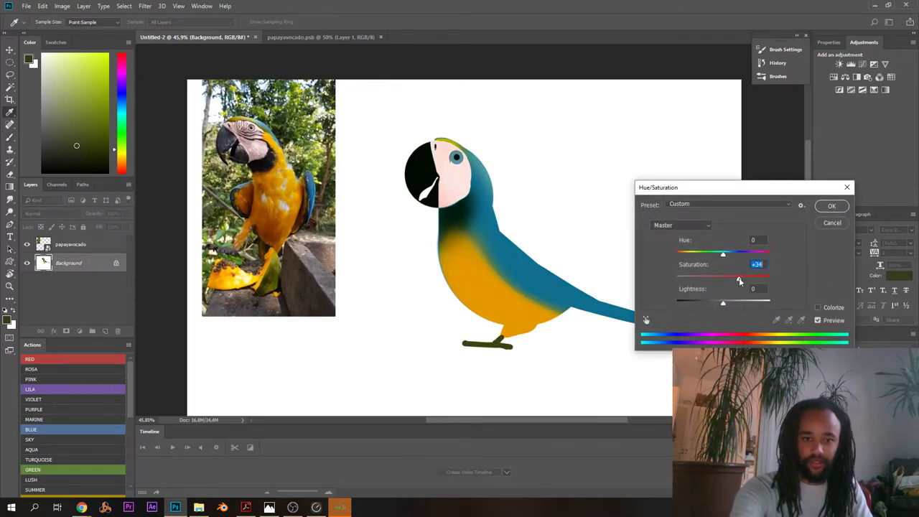
click(832, 206)
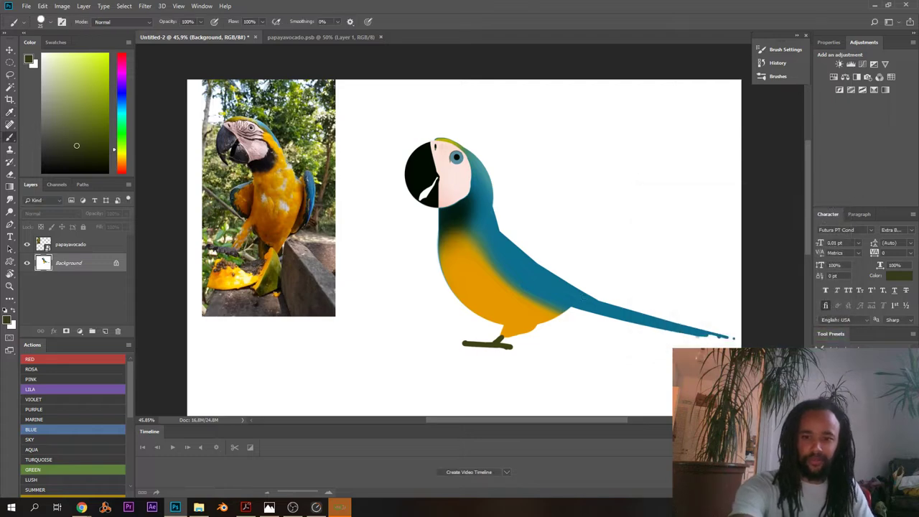
- Examine the painted macaw's head, body and tail beside the reference photo
scroll(546, 273, up, 3)
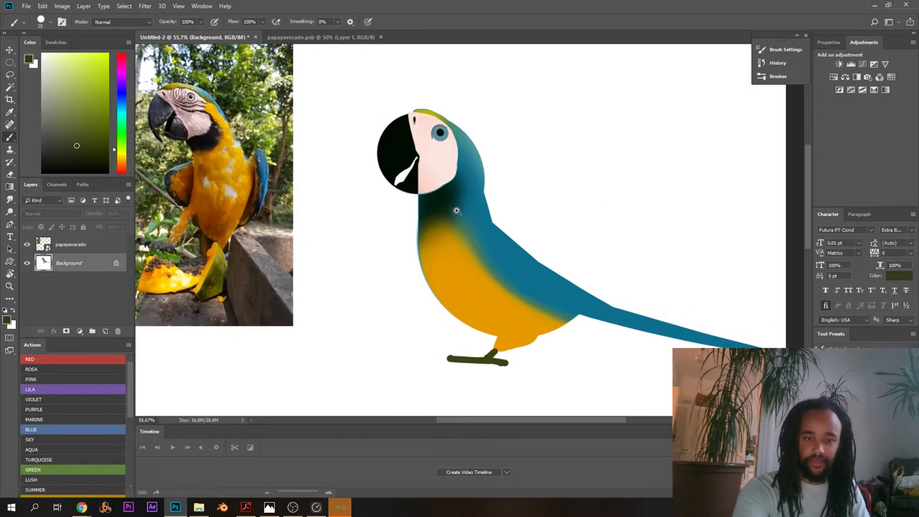
scroll(460, 211, up, 2)
scroll(473, 216, down, 3)
scroll(467, 186, up, 3)
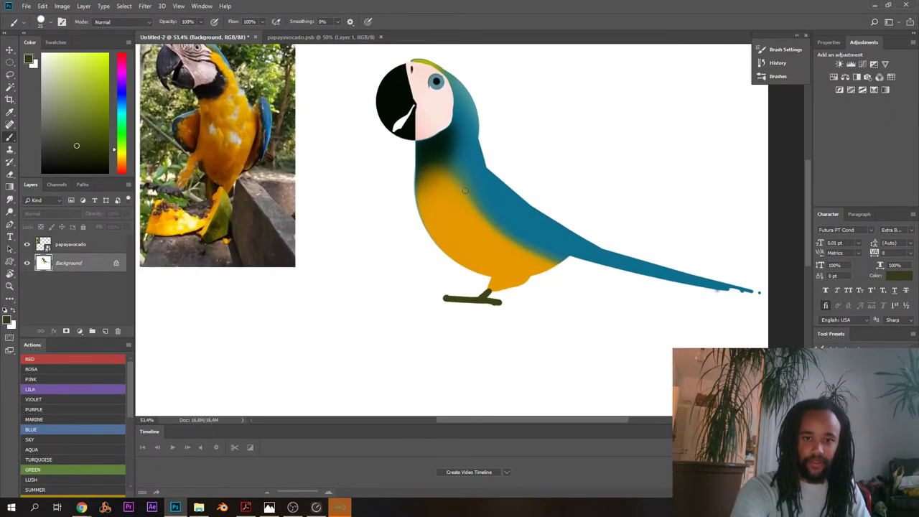
scroll(441, 133, up, 1)
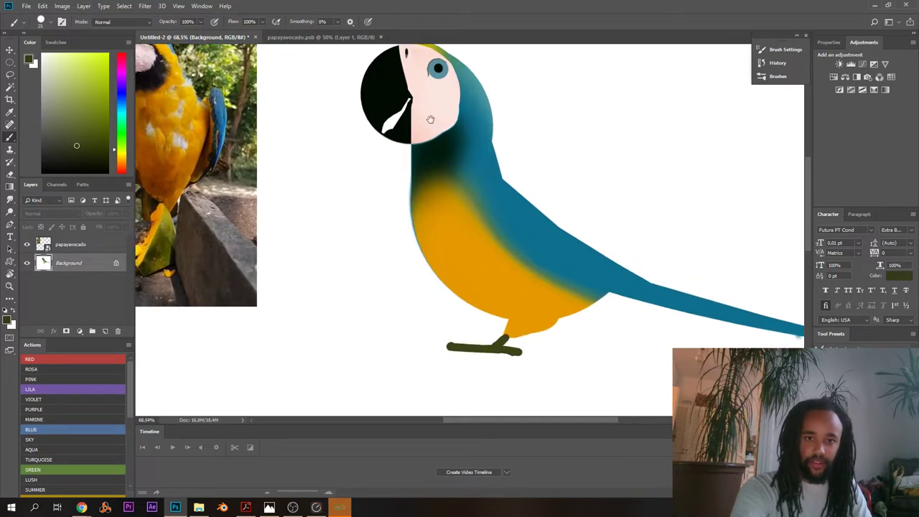
scroll(442, 180, up, 2)
scroll(444, 216, down, 3)
scroll(444, 215, up, 4)
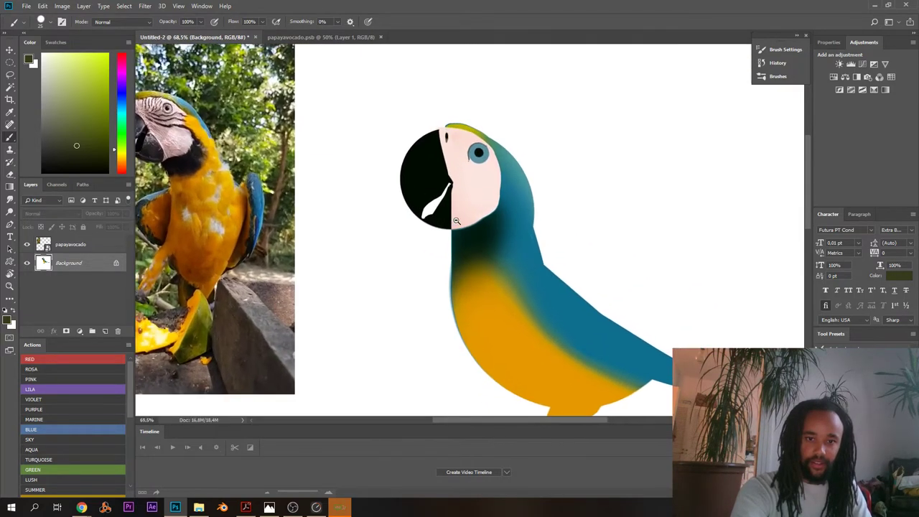
- Sample the dark throat colour and paint a solid dark band along the lower edge of the pink cheek
scroll(472, 224, up, 2)
alt+click(453, 230)
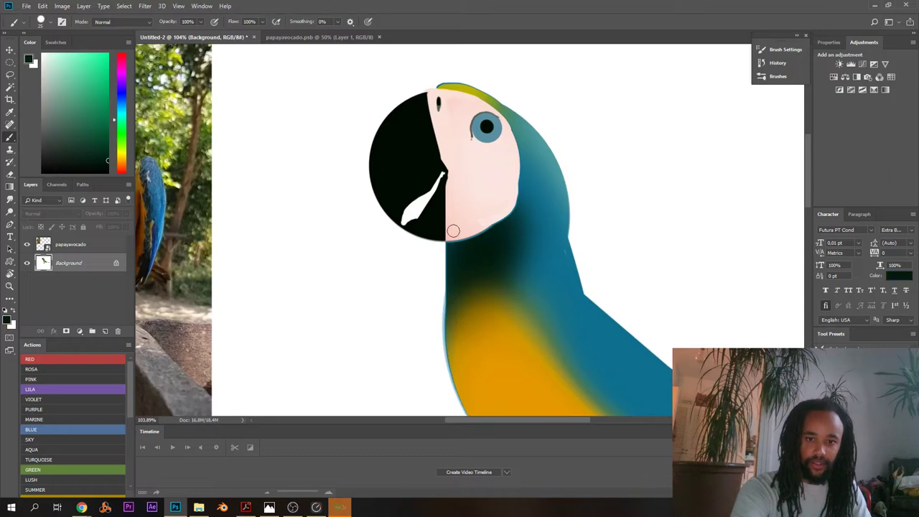
alt+click(474, 246)
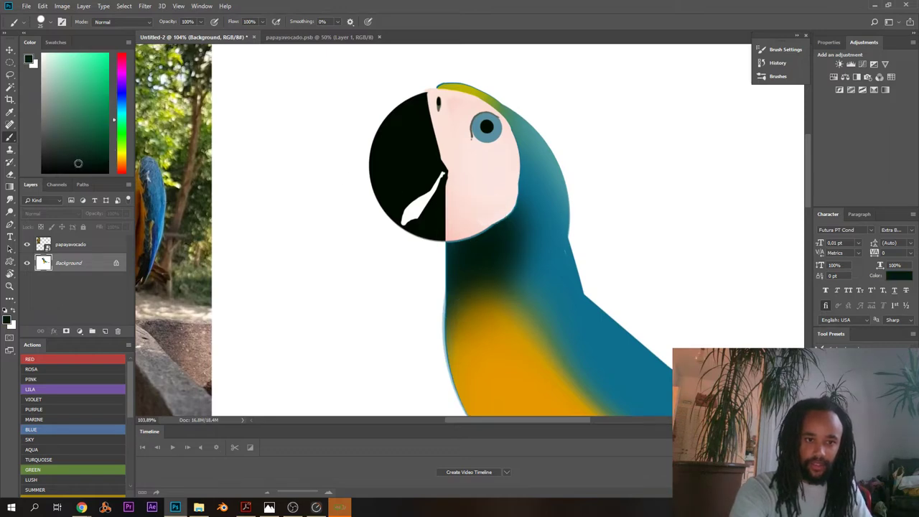
mouse_move(456, 247)
mouse_down()
mouse_move(507, 220)
mouse_move(570, 218)
mouse_move(602, 239)
mouse_up()
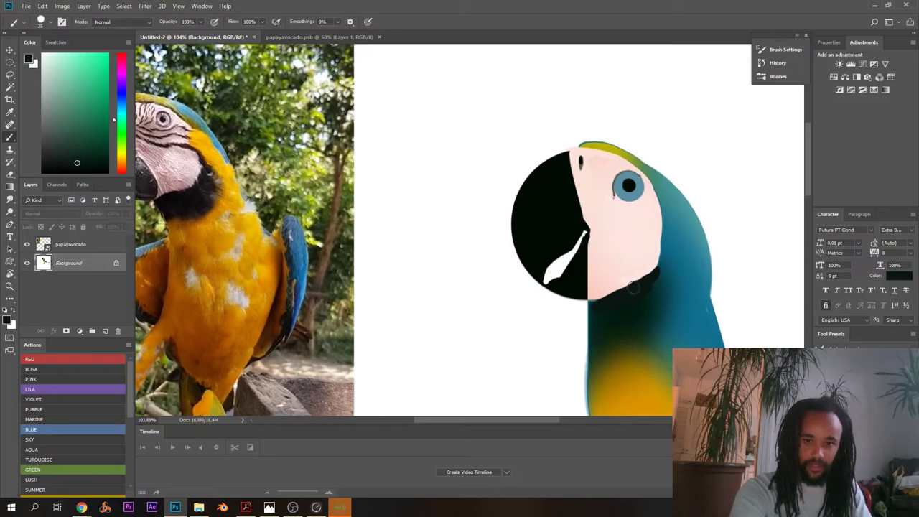
- Sample the belly's orange and paint a strip from behind the eye down the neck into the chest
drag(652, 378, 622, 307)
alt+click(644, 372)
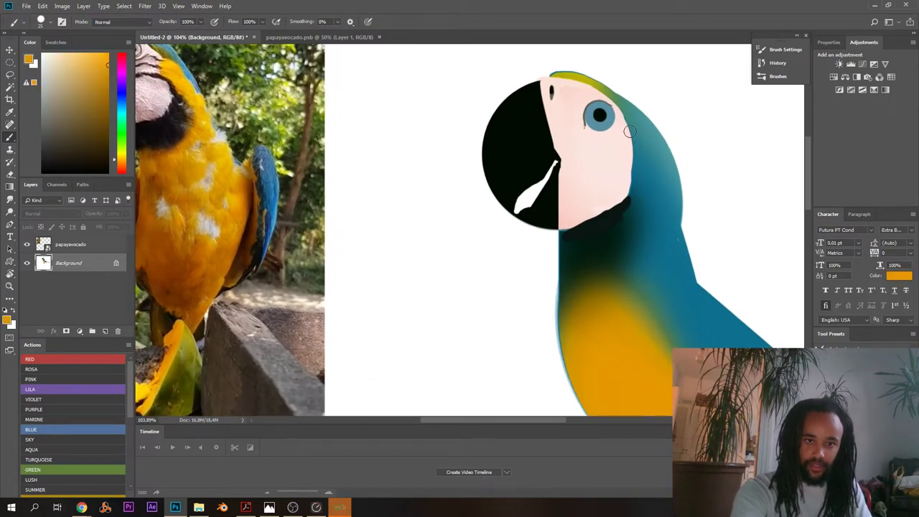
mouse_move(626, 113)
mouse_down()
mouse_move(638, 141)
mouse_move(637, 202)
mouse_move(640, 153)
mouse_move(634, 208)
mouse_move(640, 158)
mouse_move(624, 108)
mouse_move(645, 196)
mouse_move(632, 289)
mouse_move(637, 323)
mouse_move(654, 294)
mouse_move(656, 342)
mouse_move(626, 340)
mouse_move(604, 273)
mouse_move(596, 311)
mouse_up()
mouse_move(604, 301)
mouse_down()
mouse_move(547, 318)
mouse_move(599, 301)
mouse_up()
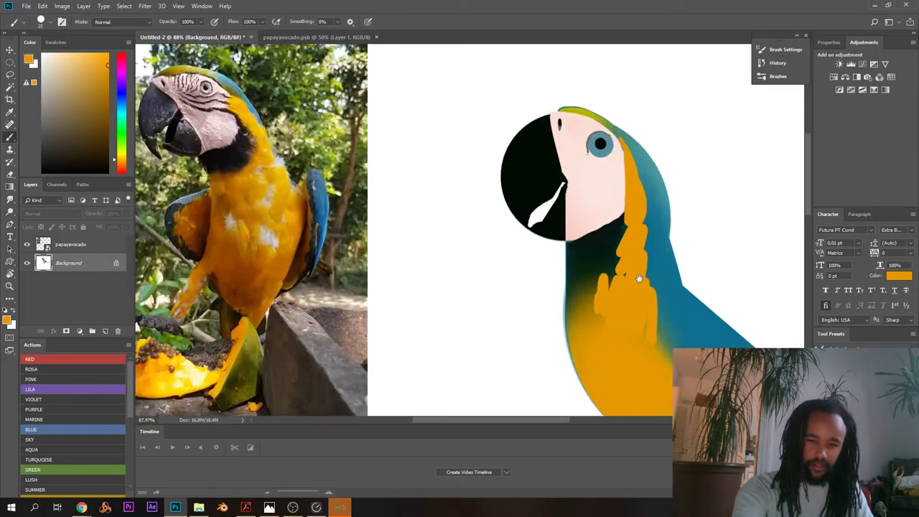
- Switch to a larger soft brush and blend the new orange strokes into the dark throat and the blue neck
drag(639, 278, 553, 241)
alt+click(553, 239)
right_click(552, 240)
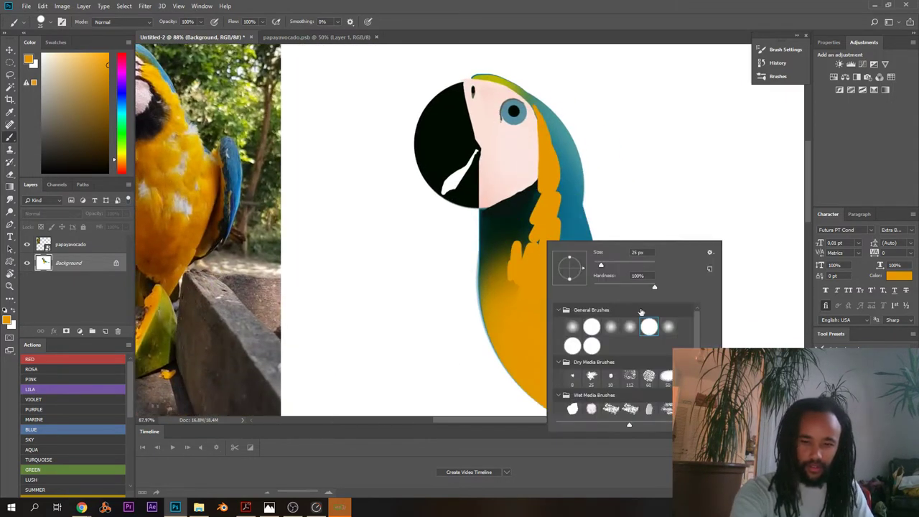
mouse_move(539, 209)
mouse_down()
mouse_move(512, 276)
mouse_move(548, 190)
mouse_move(521, 265)
mouse_up()
alt+click(505, 224)
alt+click(585, 286)
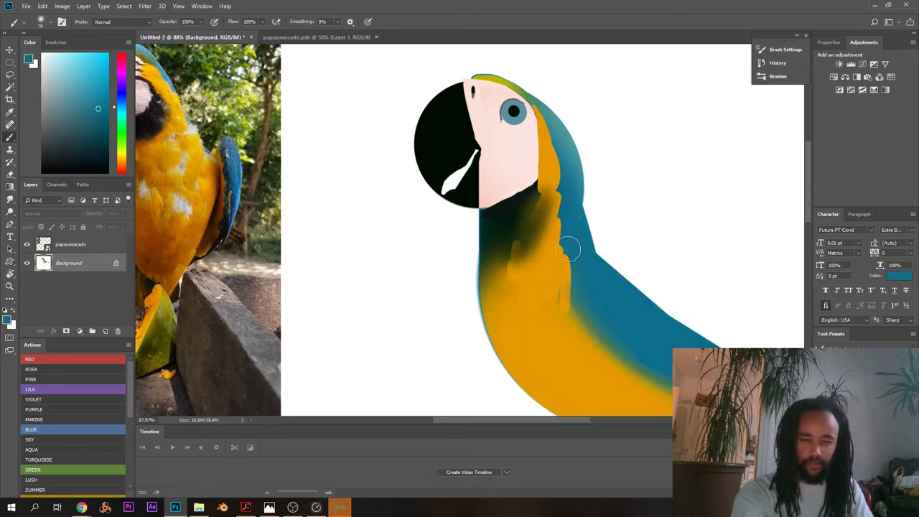
drag(569, 242, 569, 278)
- Reduce the soft brush to 28 px, sample the head's teal, and smooth the rear edge of the orange neck strip
right_click(573, 179)
click(629, 178)
alt+click(556, 124)
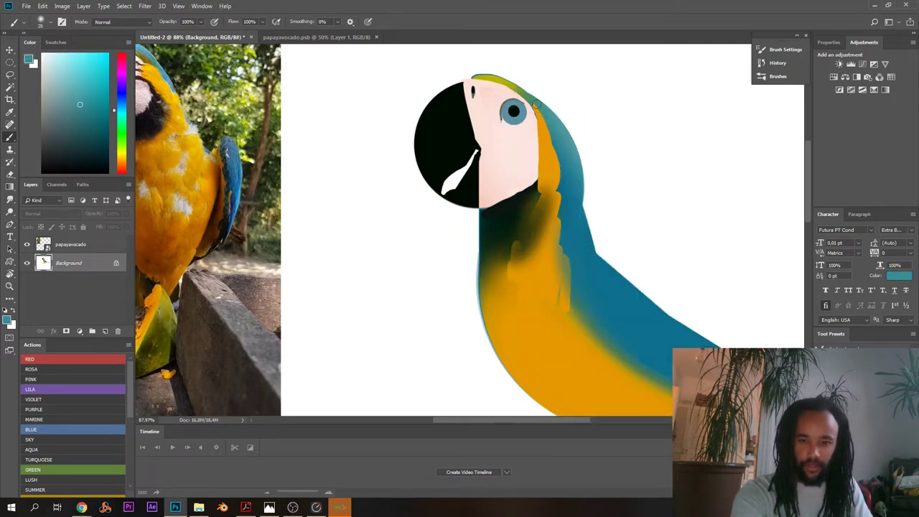
drag(540, 108, 565, 228)
drag(560, 172, 564, 226)
- Blend the border between the orange strip and the blue neck down to the wing using sampled neighbouring colours
alt+click(577, 277)
mouse_move(564, 192)
mouse_down()
mouse_move(574, 286)
mouse_move(568, 253)
mouse_move(557, 300)
mouse_up()
alt+click(550, 158)
drag(564, 259, 580, 333)
alt+click(582, 237)
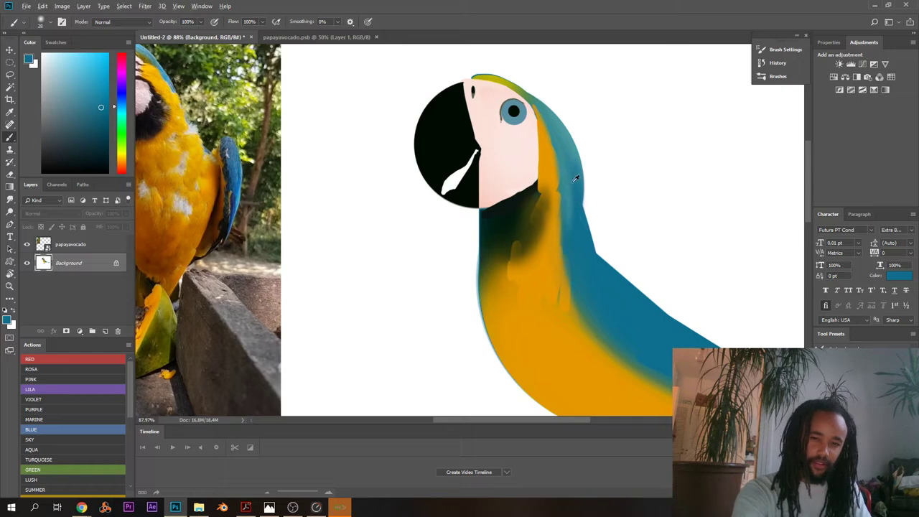
alt+click(571, 185)
- Sample the chest's orange and soften the strokes between the orange strip and the dark throat
alt+click(548, 255)
drag(548, 254, 543, 188)
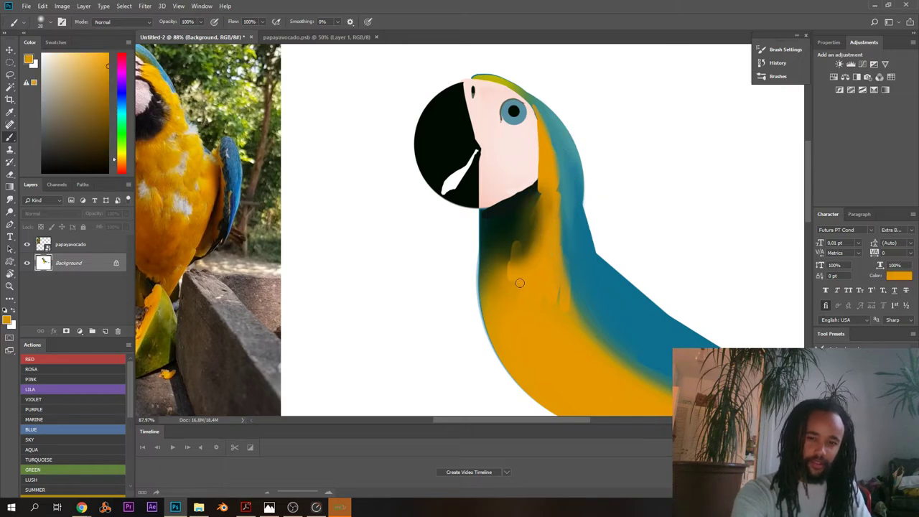
alt+click(541, 280)
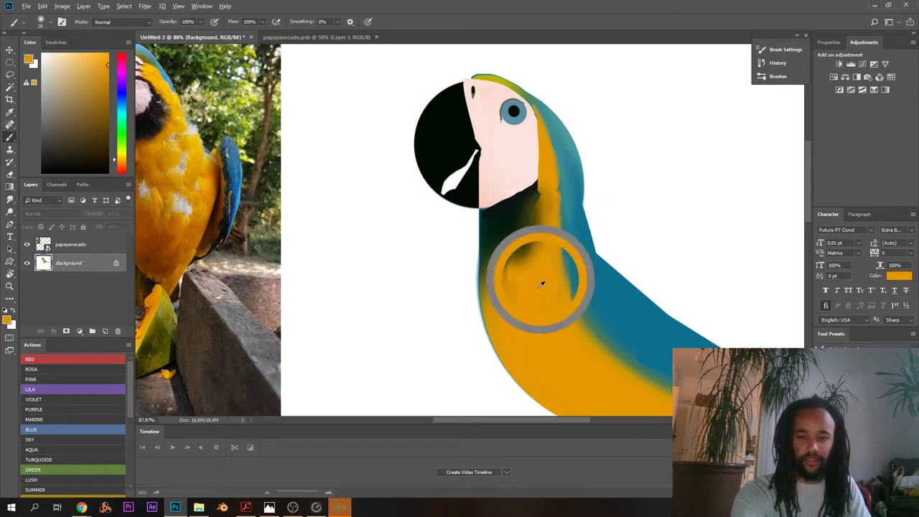
scroll(476, 208, up, 3)
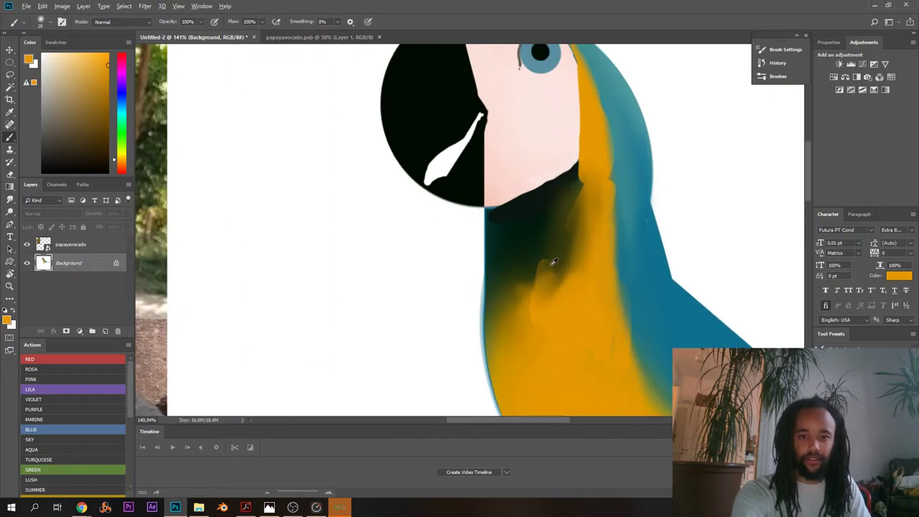
alt+click(547, 262)
- Sample dark and brownish throat tones and blend the transition from below the cheek corner down to the orange chest
scroll(488, 280, down, 5)
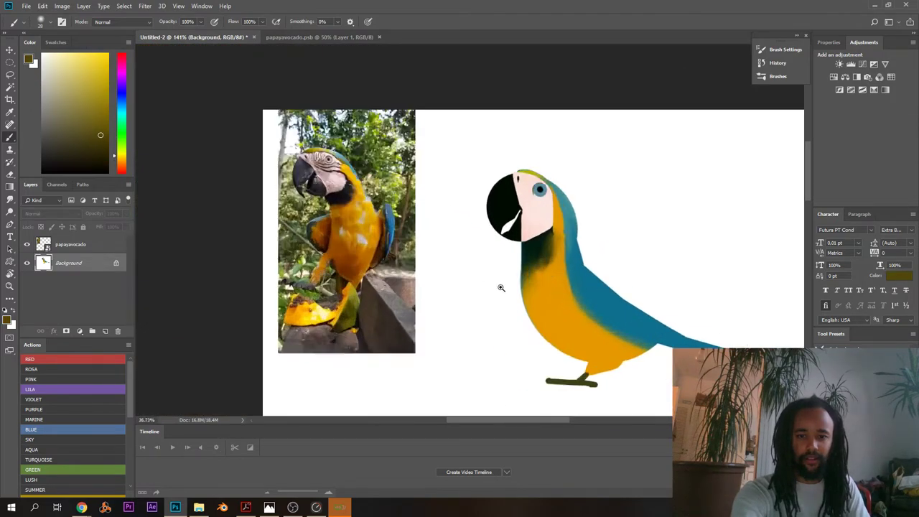
scroll(539, 258, up, 5)
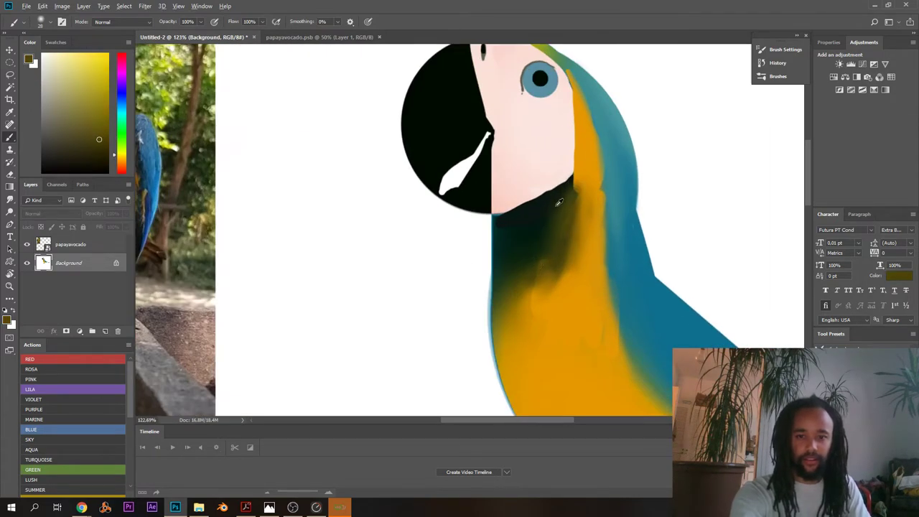
alt+click(559, 203)
scroll(485, 233, down, 5)
scroll(484, 232, up, 6)
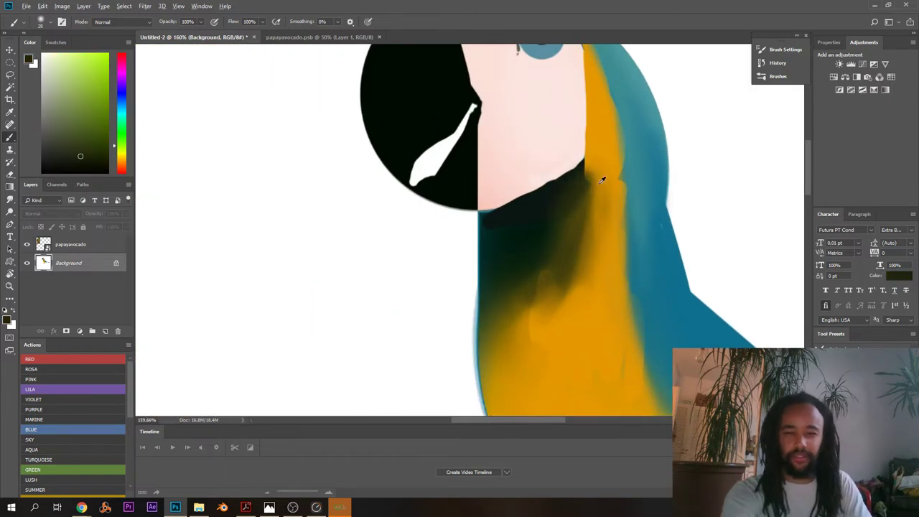
alt+click(590, 208)
mouse_move(589, 211)
mouse_down()
mouse_move(593, 156)
mouse_move(570, 318)
mouse_up()
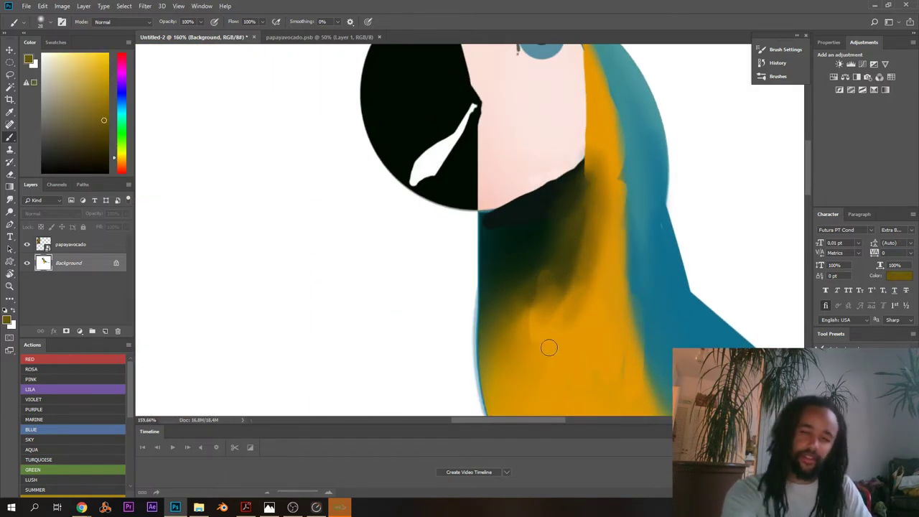
- Sample brown tones from the throat's lower edge and paint over the leftover orange strokes there
alt+click(570, 263)
alt+click(570, 267)
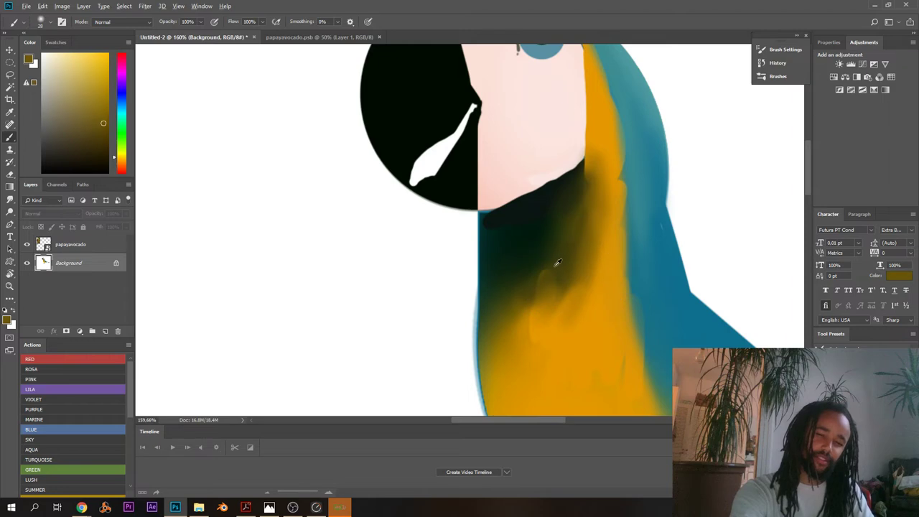
alt+click(555, 265)
mouse_move(554, 269)
mouse_down()
mouse_move(538, 298)
mouse_move(483, 292)
mouse_move(536, 277)
mouse_up()
alt+click(533, 262)
alt+click(530, 276)
- Sample the chest's orange, smooth the upper chest below the throat, and enlarge the soft brush to 117 px
alt+click(526, 326)
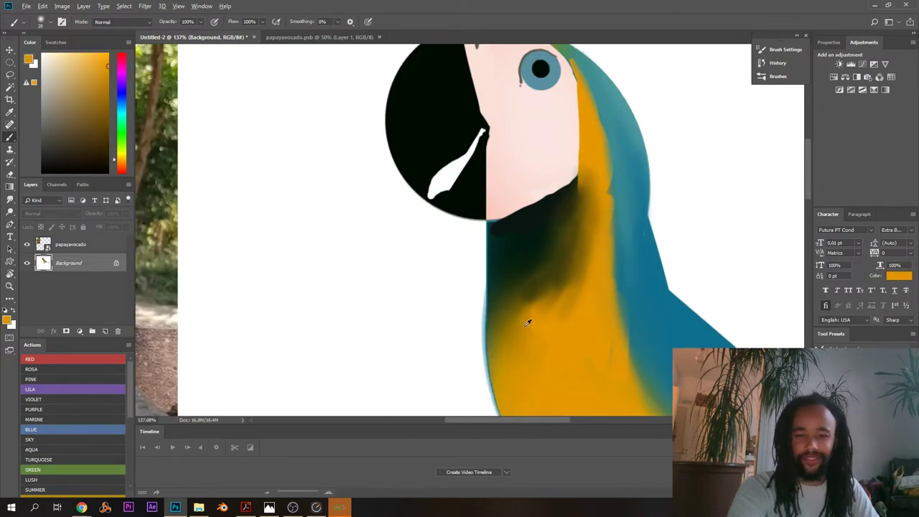
alt+click(536, 309)
mouse_move(565, 307)
mouse_down()
mouse_move(503, 322)
mouse_move(568, 310)
mouse_move(552, 294)
mouse_move(542, 297)
mouse_move(566, 274)
mouse_up()
alt+click(571, 330)
right_click(569, 307)
- Sample the dark throat colour and paint a dark line along the cheek's back edge with a hard 7 px brush
alt+click(564, 256)
right_click(570, 249)
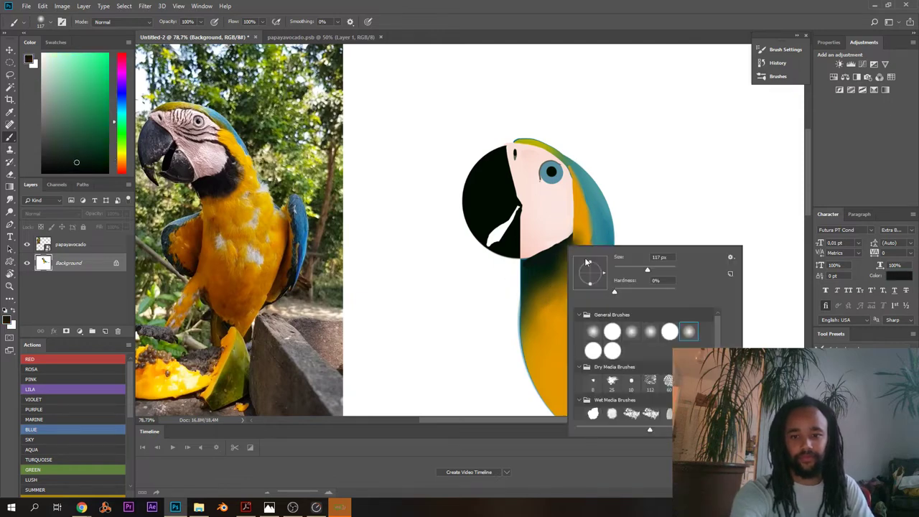
drag(626, 274, 617, 271)
key(Return)
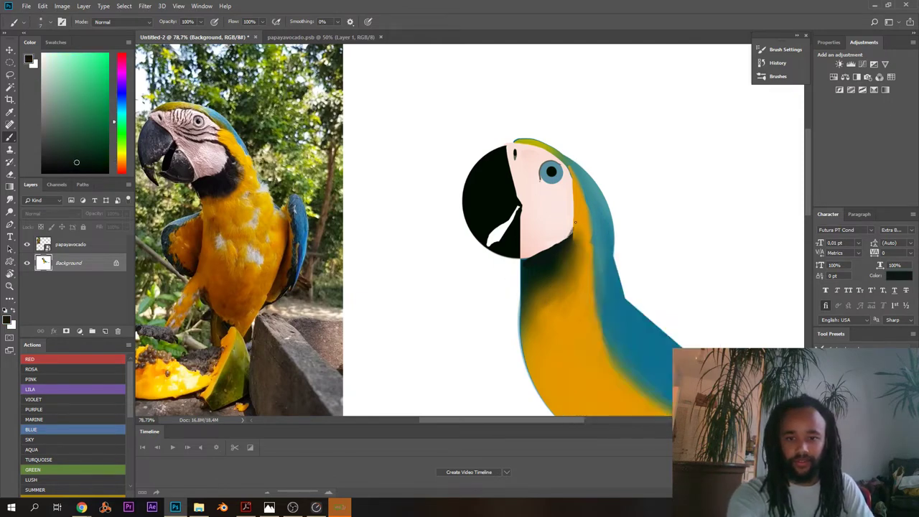
scroll(575, 210, up, 2)
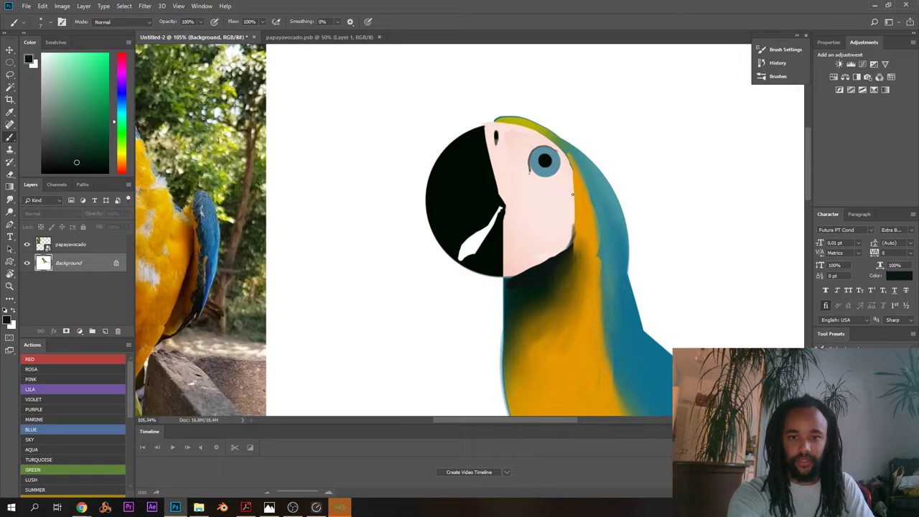
drag(572, 194, 566, 245)
right_click(574, 228)
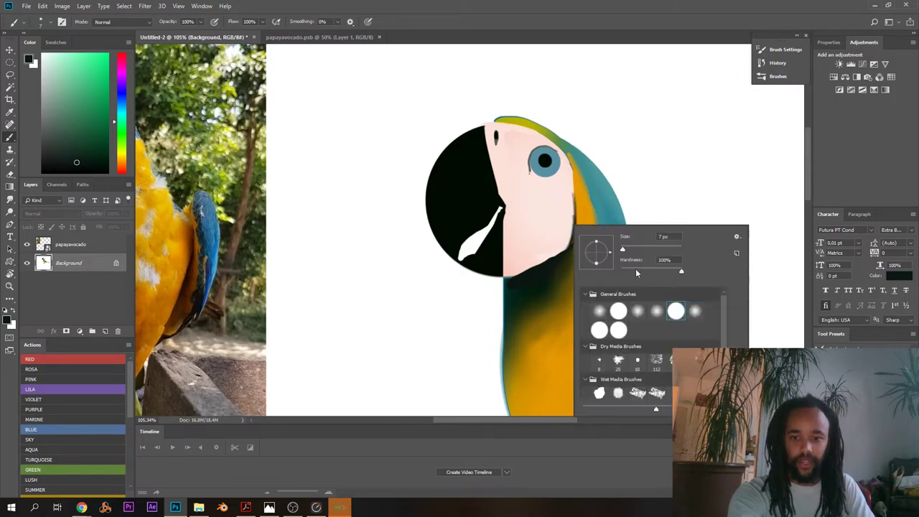
click(540, 188)
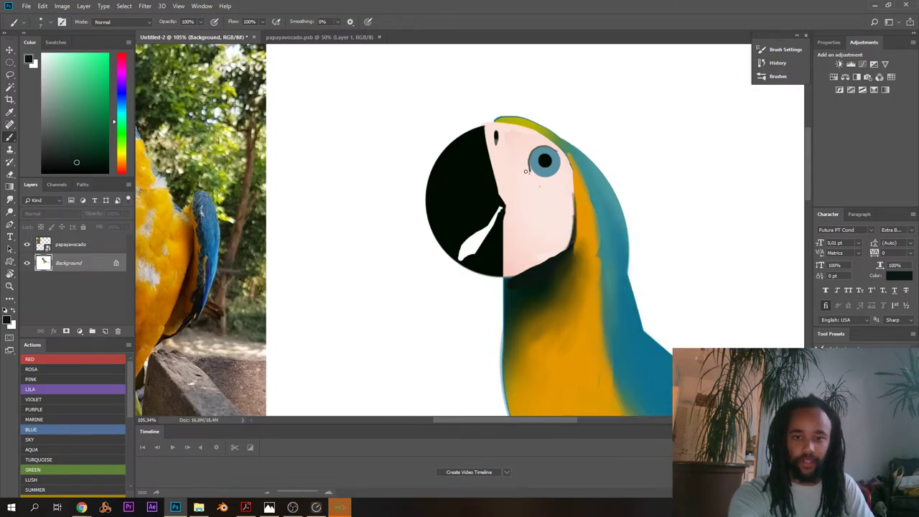
- Draw a curved dark line across the pink face below the eye, joining the cheek's back edge
scroll(526, 175, down, 1)
drag(524, 174, 635, 192)
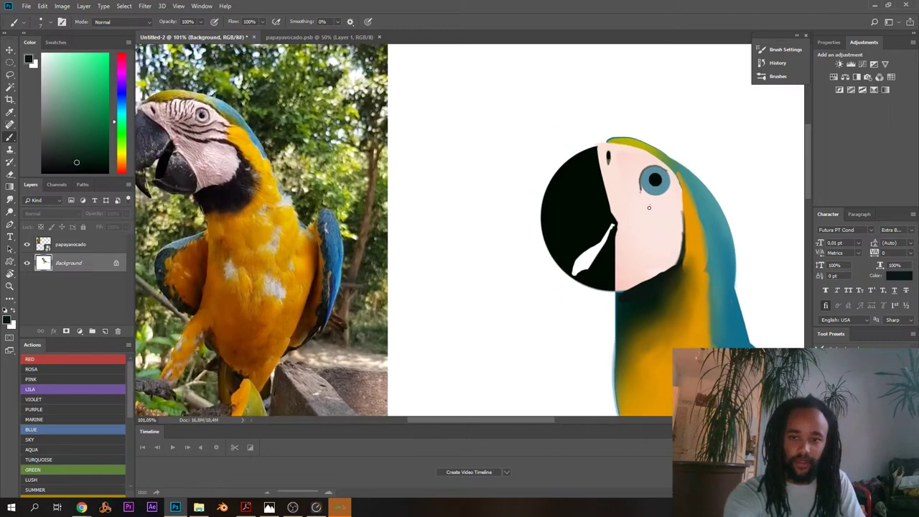
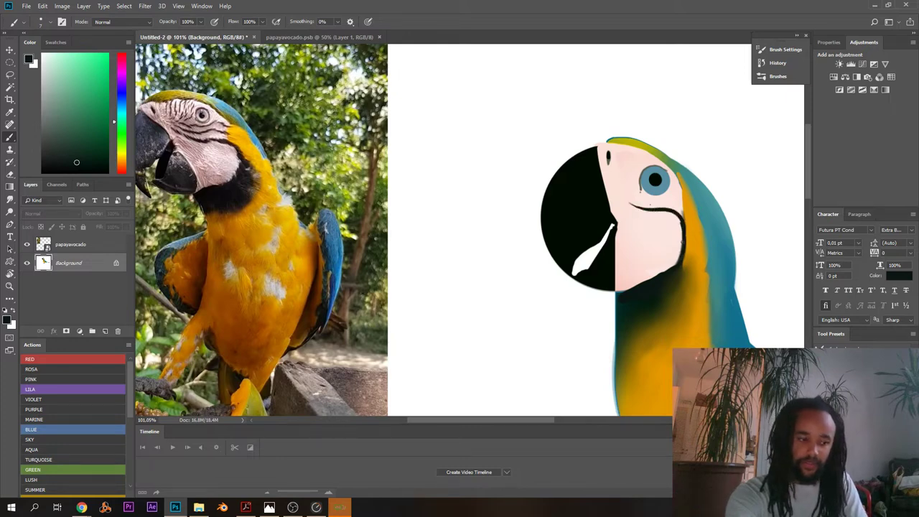
drag(691, 228, 668, 235)
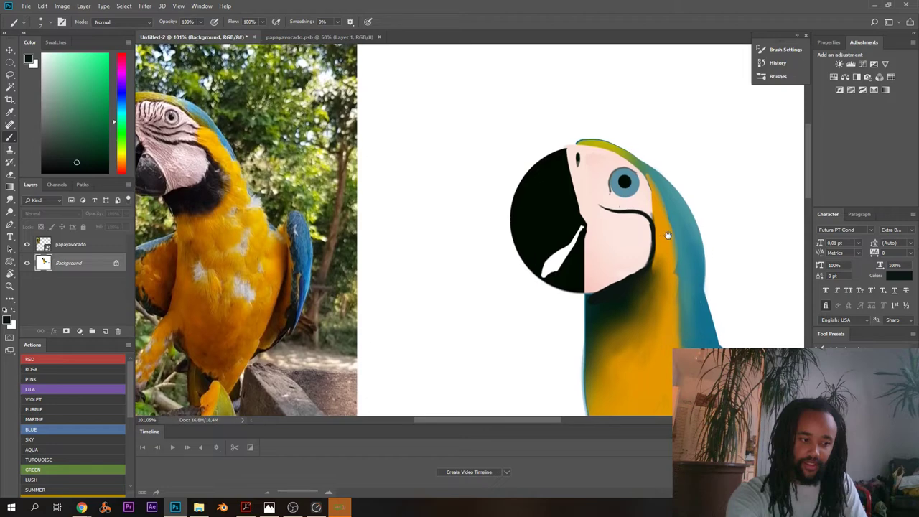
scroll(685, 250, up, 5)
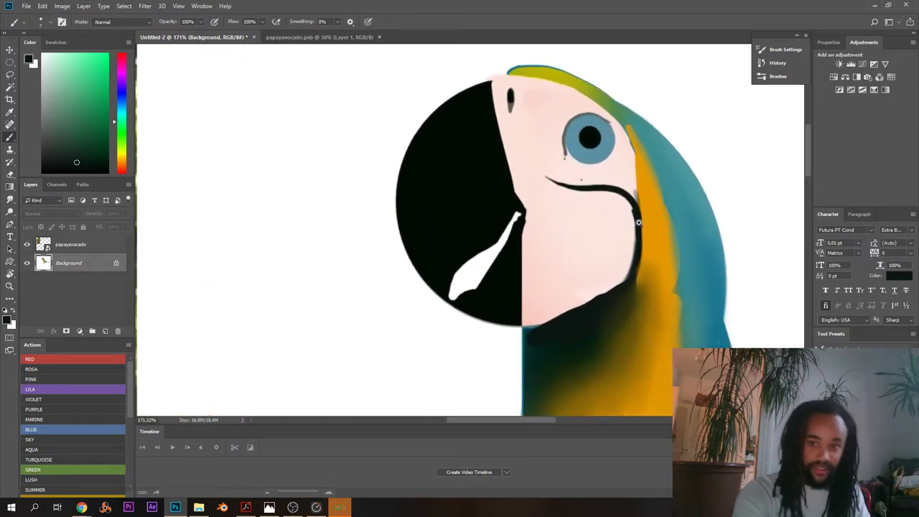
scroll(639, 222, down, 3)
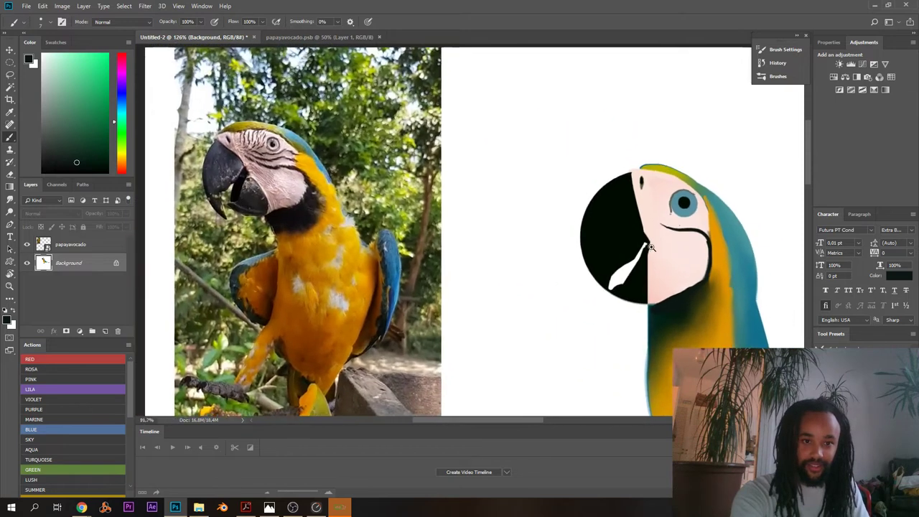
scroll(651, 248, up, 2)
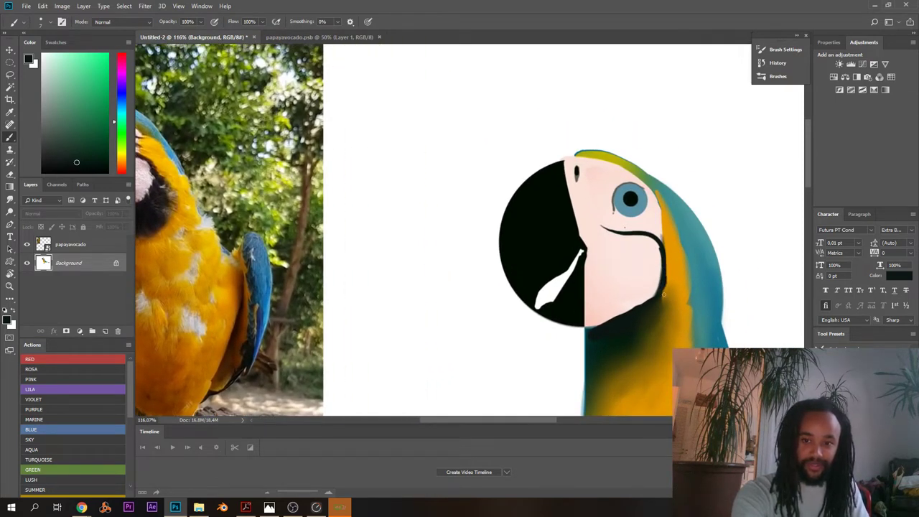
scroll(595, 318, down, 3)
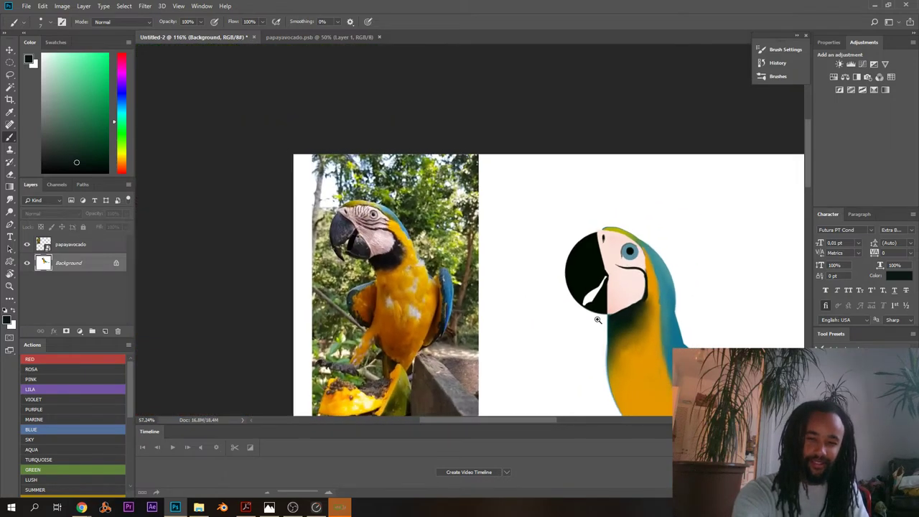
- Add short dark dashes and a small dot between the beak-side end of the curved face line and the beak
scroll(597, 318, up, 3)
drag(608, 215, 639, 262)
scroll(637, 266, up, 4)
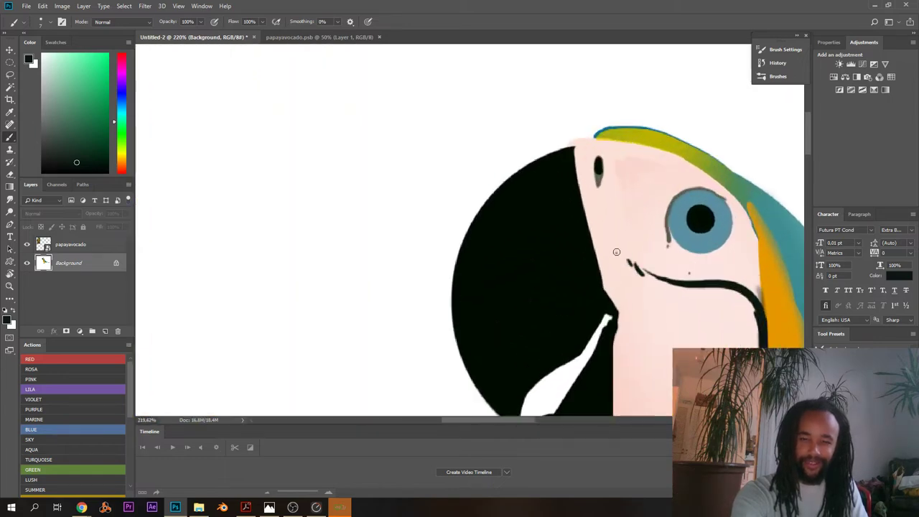
scroll(616, 252, down, 4)
scroll(561, 212, up, 3)
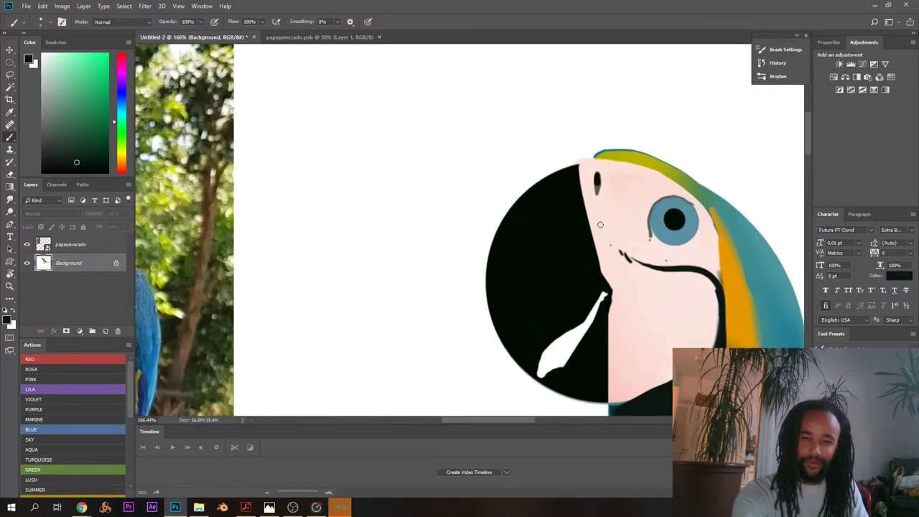
- Compare the painted face markings with the macaw's face in the reference photo
scroll(534, 194, down, 2)
scroll(532, 194, down, 2)
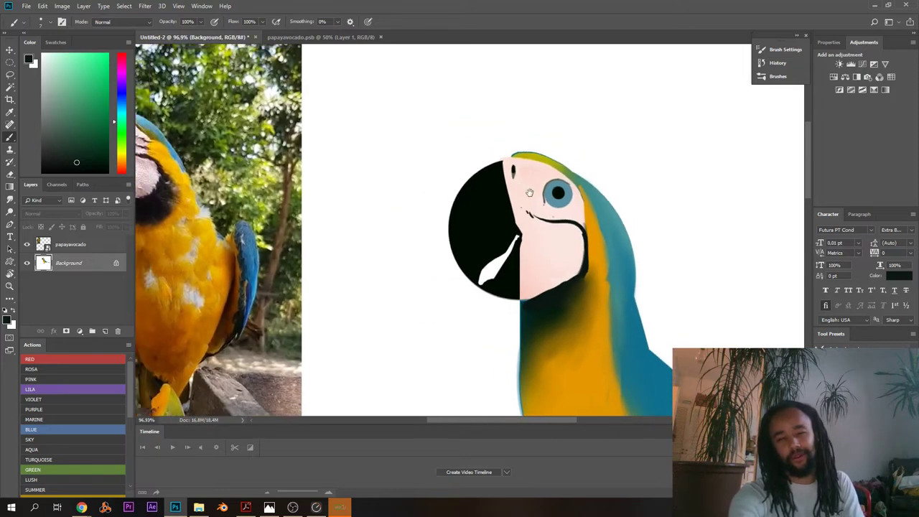
drag(529, 193, 603, 219)
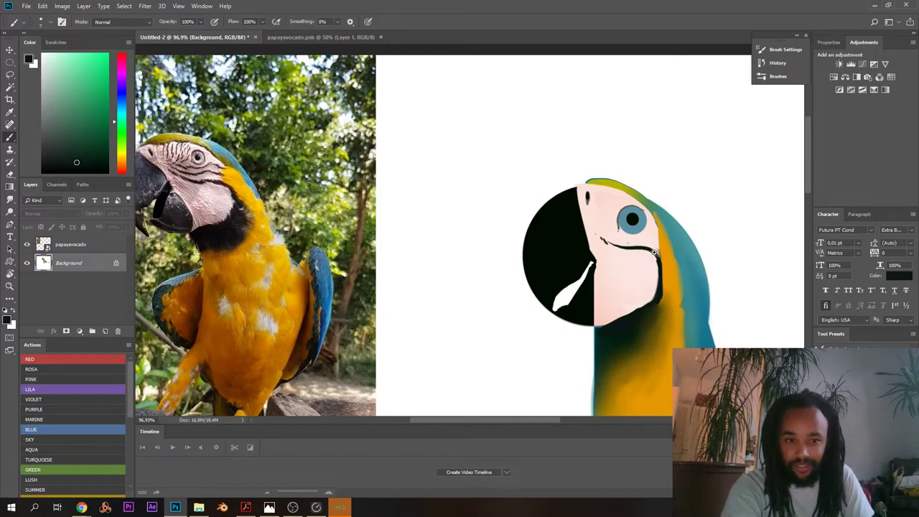
scroll(654, 252, up, 4)
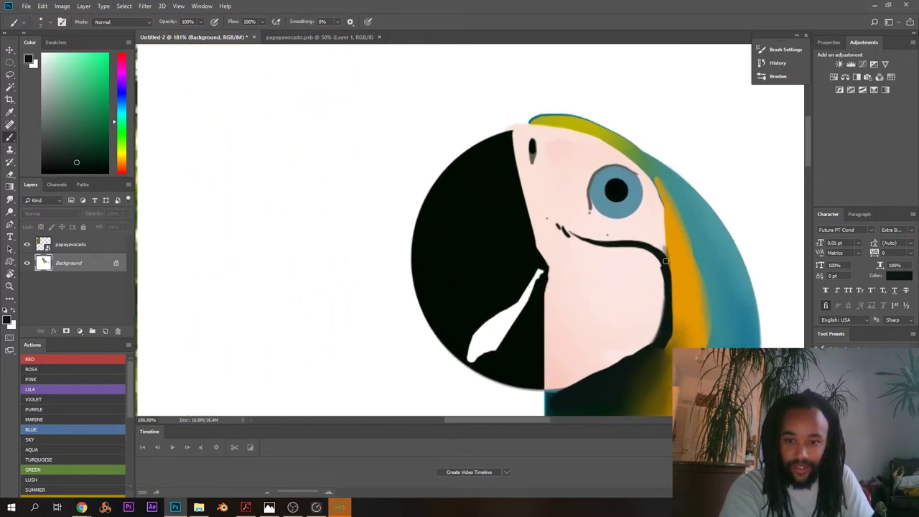
scroll(669, 276, down, 4)
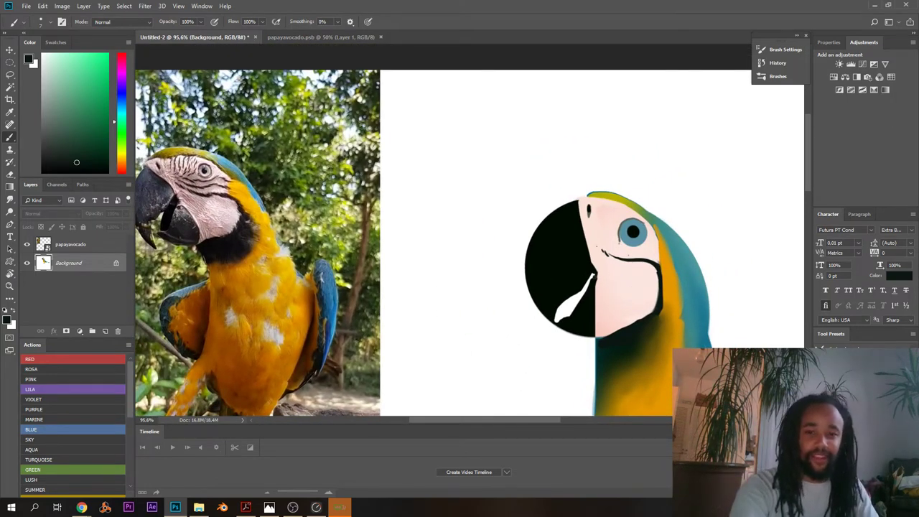
scroll(593, 257, down, 2)
scroll(594, 257, up, 2)
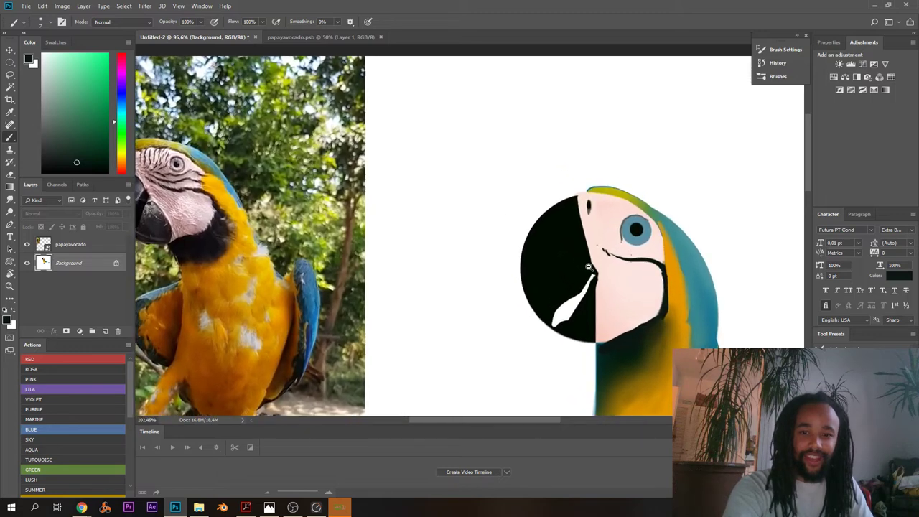
scroll(593, 257, down, 1)
scroll(595, 256, up, 1)
- Sample the grey-brown of the eye's partial outline and complete the outline around the iris with two pointed corners
scroll(635, 224, up, 5)
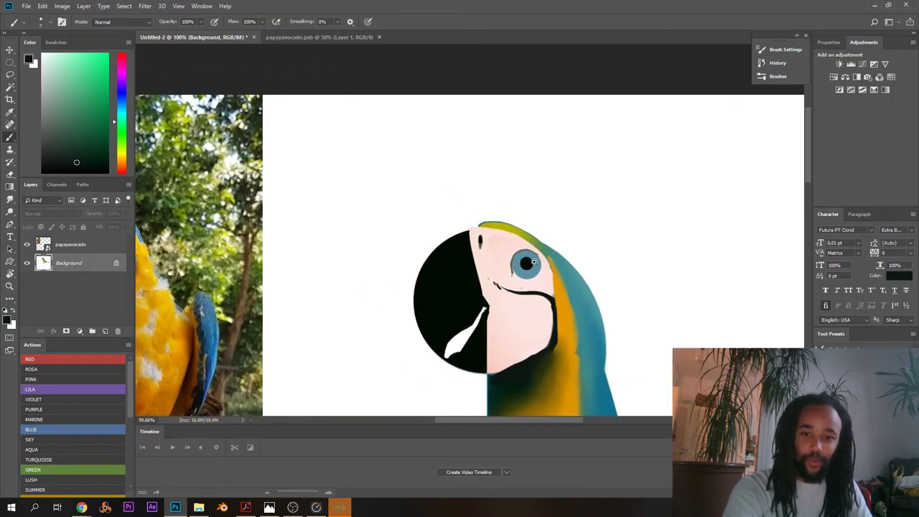
alt+click(438, 264)
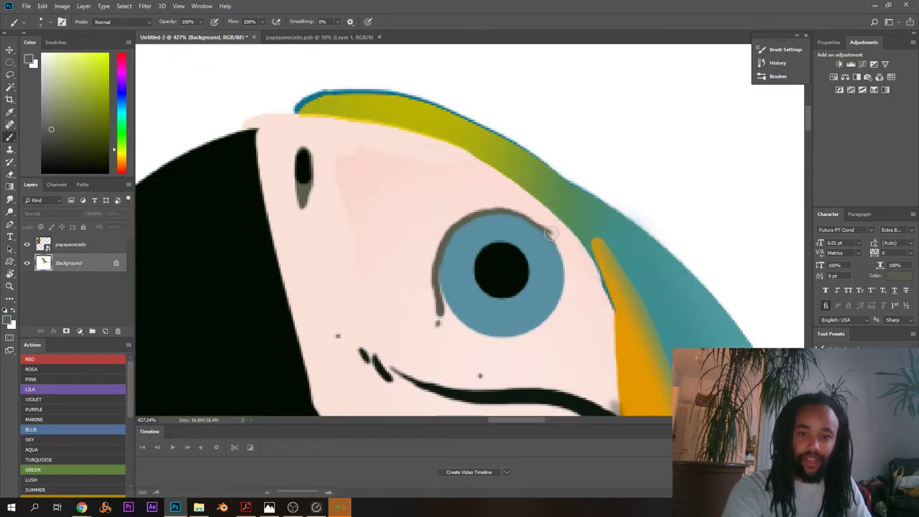
mouse_move(550, 232)
mouse_down()
mouse_move(565, 255)
mouse_move(561, 307)
mouse_move(537, 331)
mouse_move(507, 343)
mouse_move(436, 322)
mouse_up()
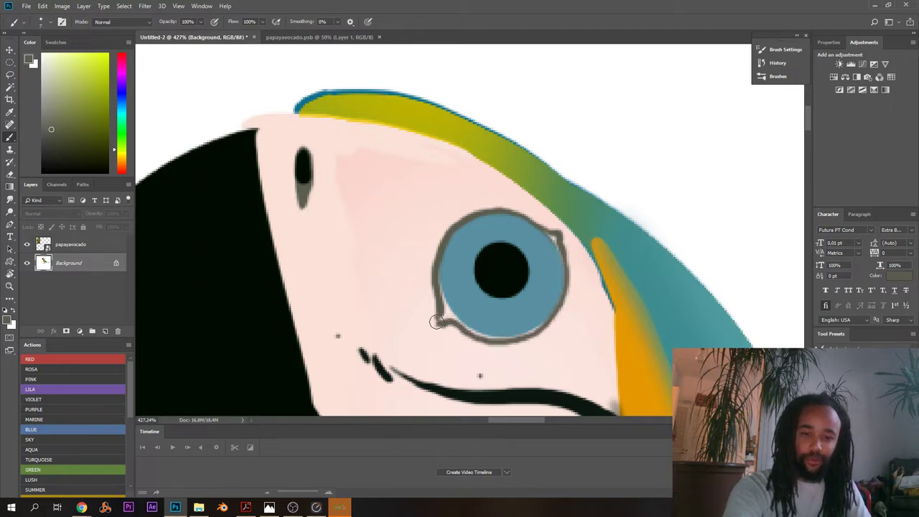
scroll(449, 293, down, 5)
drag(410, 257, 550, 223)
scroll(549, 223, down, 3)
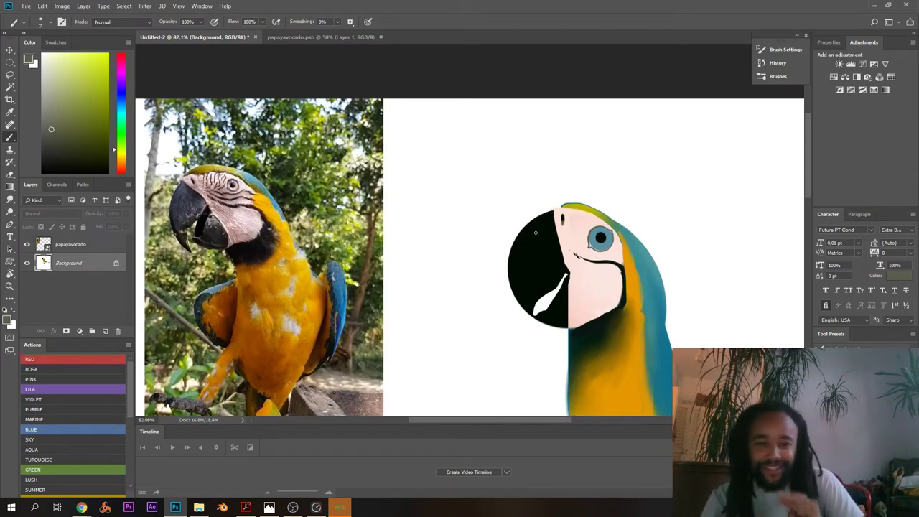
- Sample the face's pale pink and lighten the blue iris around the pupil using a soft 17 px brush with 0% hardness
alt+click(588, 221)
scroll(614, 234, up, 6)
right_click(594, 237)
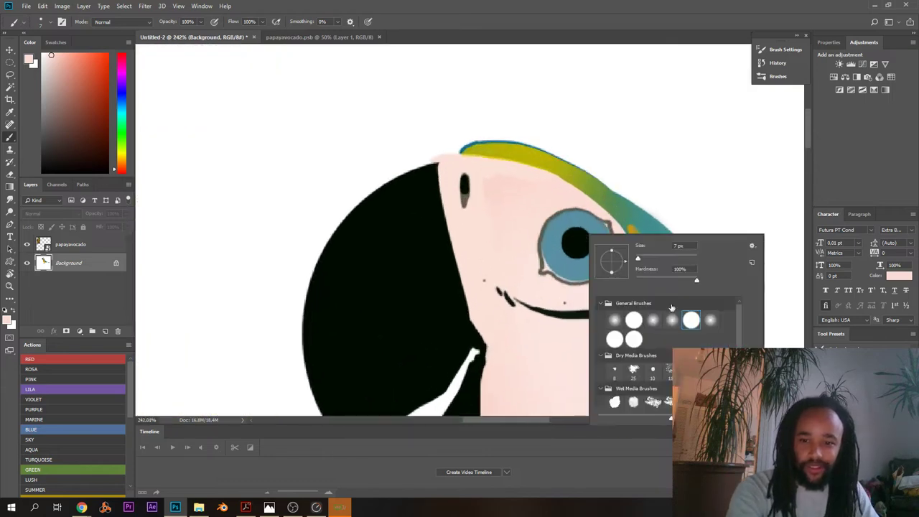
click(711, 319)
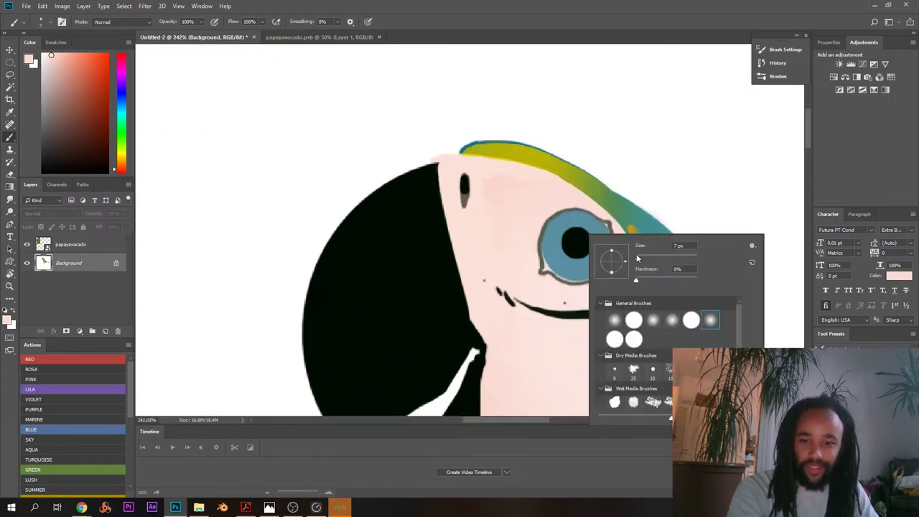
click(558, 224)
mouse_move(558, 223)
mouse_down()
mouse_move(573, 272)
mouse_move(600, 219)
mouse_move(585, 222)
mouse_move(599, 253)
mouse_move(588, 244)
mouse_move(565, 268)
mouse_move(567, 222)
mouse_up()
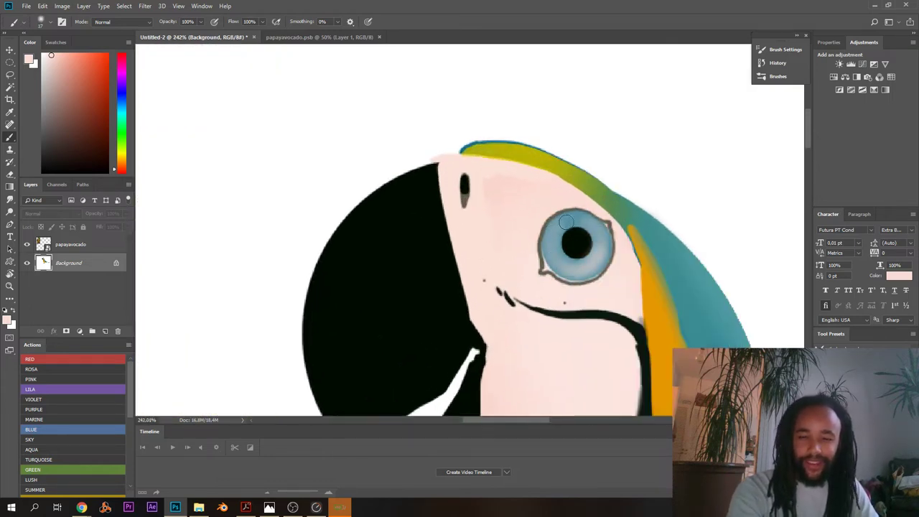
scroll(567, 230, down, 8)
scroll(567, 244, up, 8)
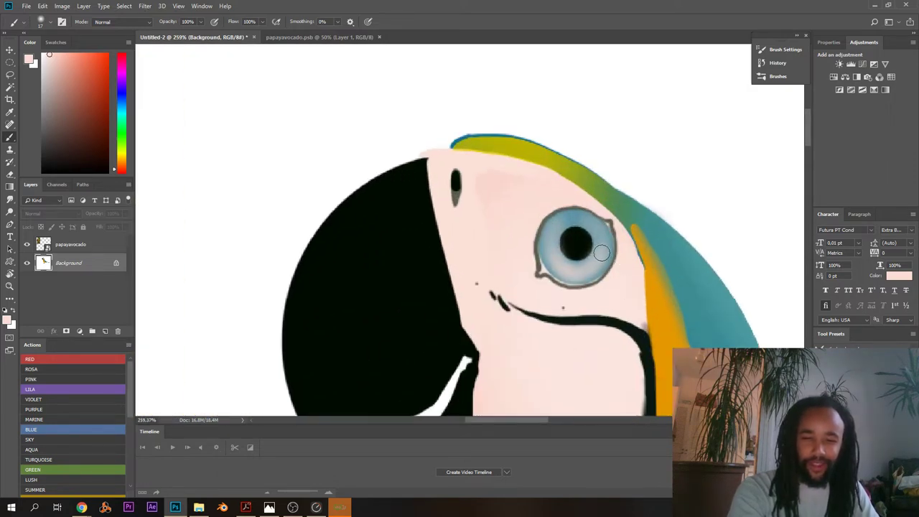
scroll(567, 241, down, 8)
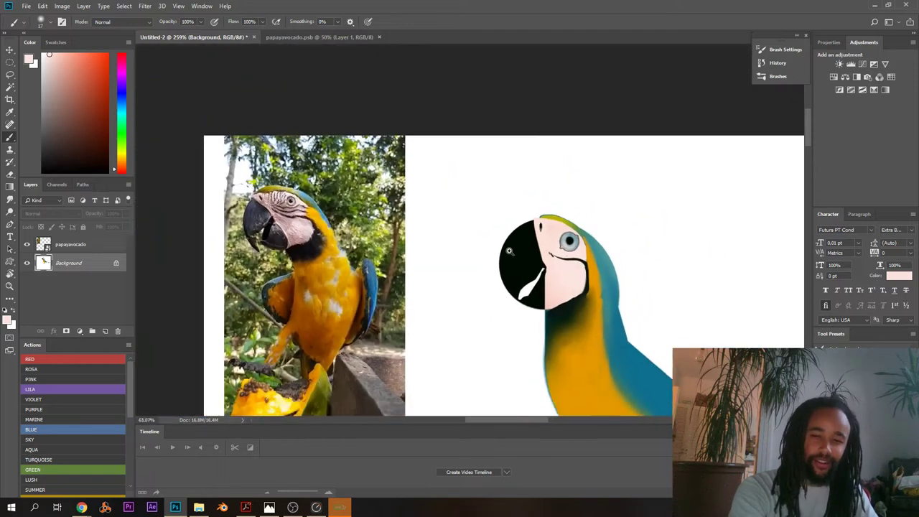
scroll(505, 253, up, 3)
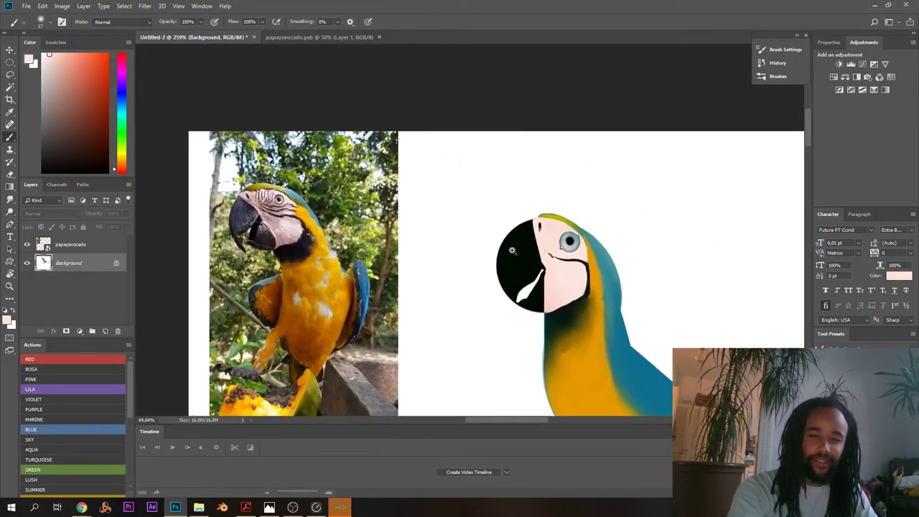
- Sample the near-black of the curved face line and darken the eye's corners and outline with a soft 6 px brush
scroll(515, 249, up, 8)
alt+click(585, 308)
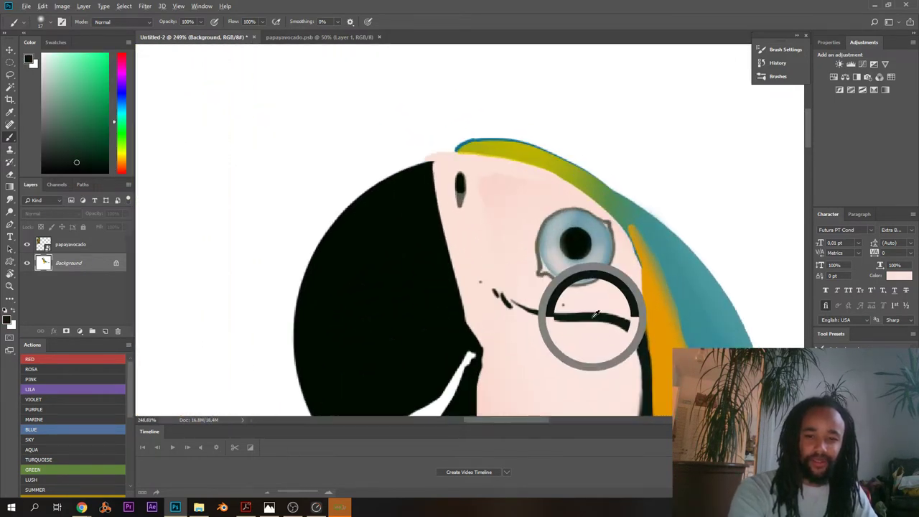
right_click(618, 268)
drag(634, 278, 633, 278)
click(547, 269)
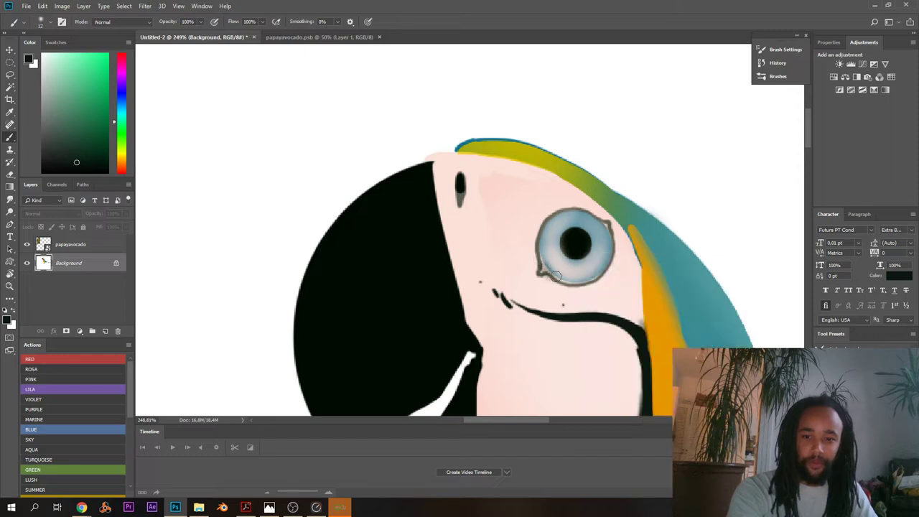
right_click(605, 223)
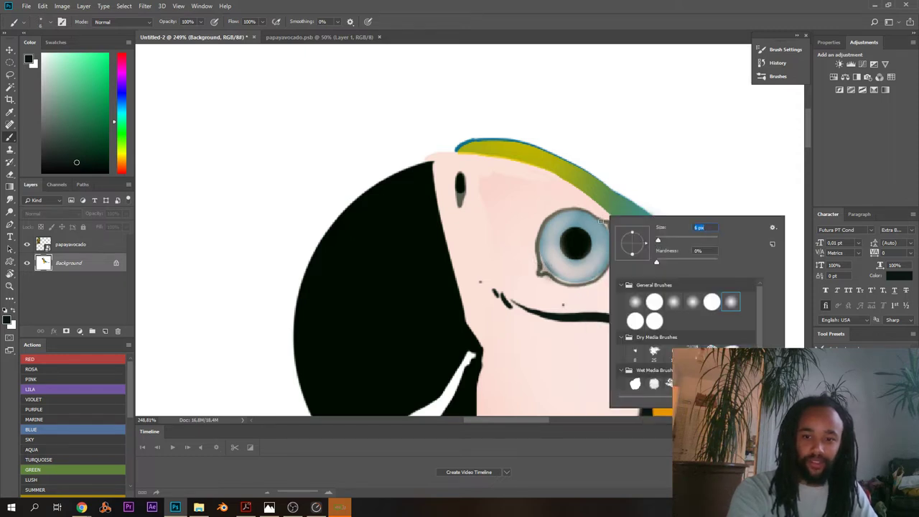
click(552, 255)
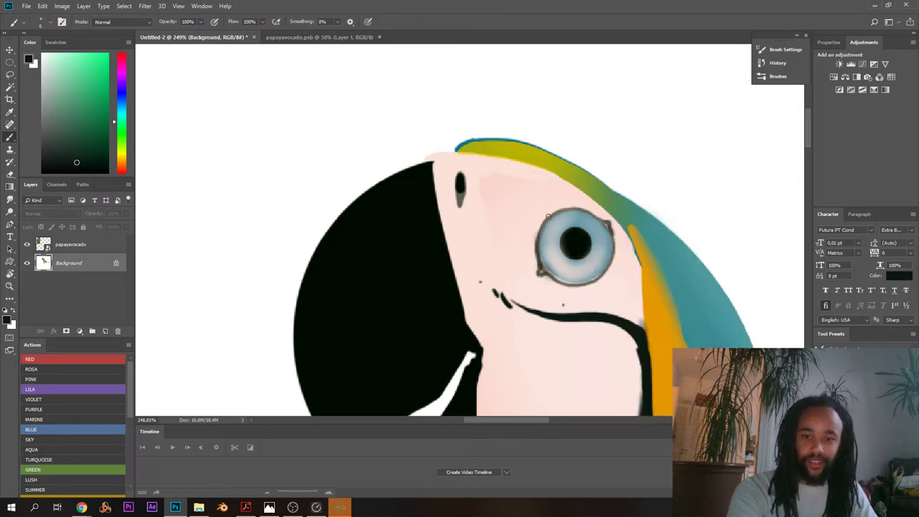
drag(557, 246, 573, 230)
scroll(577, 188, down, 6)
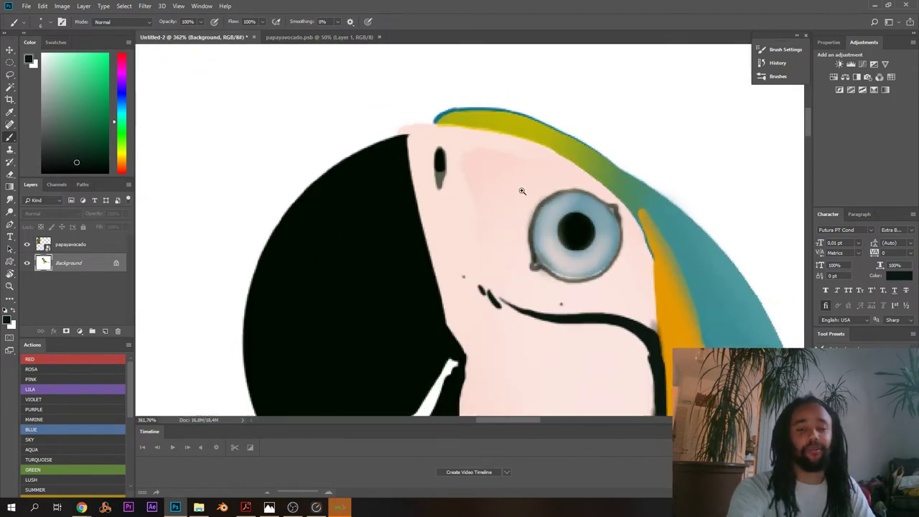
drag(468, 194, 540, 187)
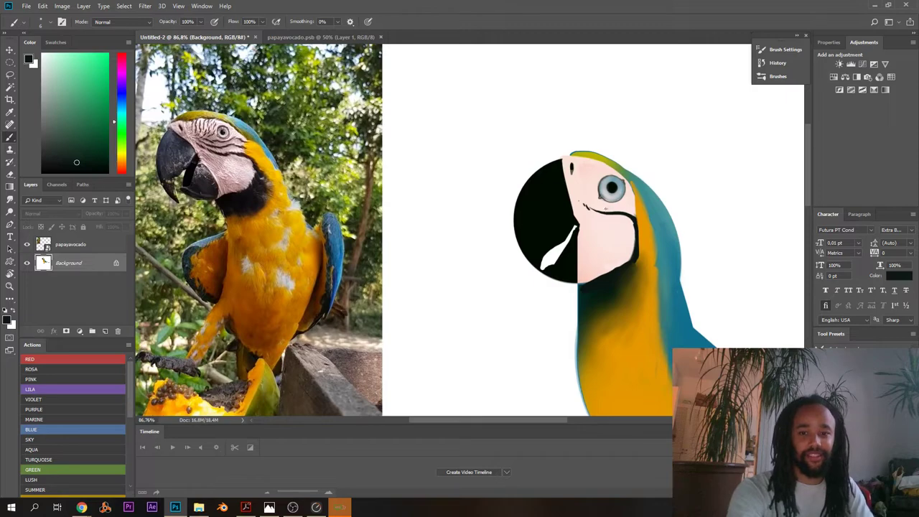
- Paint the dark throat's upper edge along the underside of the pink cheek up to the beak
scroll(589, 209, up, 3)
scroll(589, 216, down, 3)
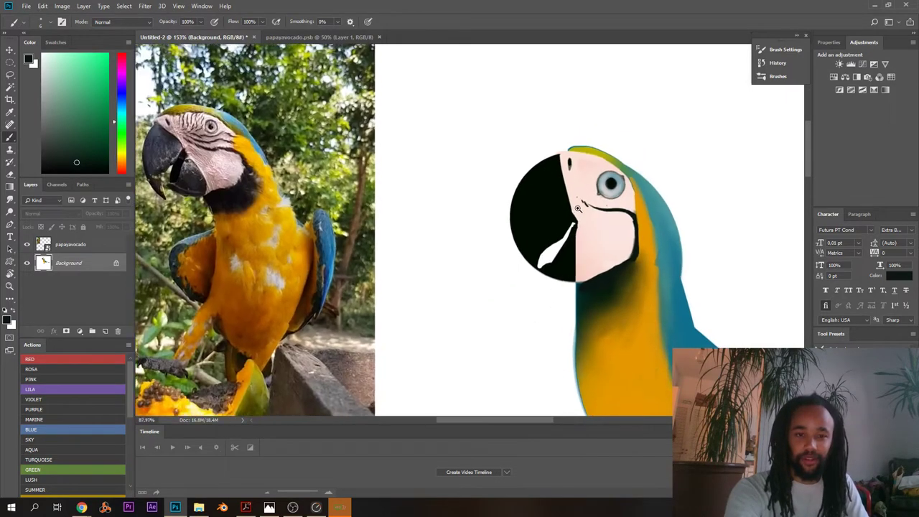
scroll(589, 216, up, 3)
scroll(535, 259, up, 1)
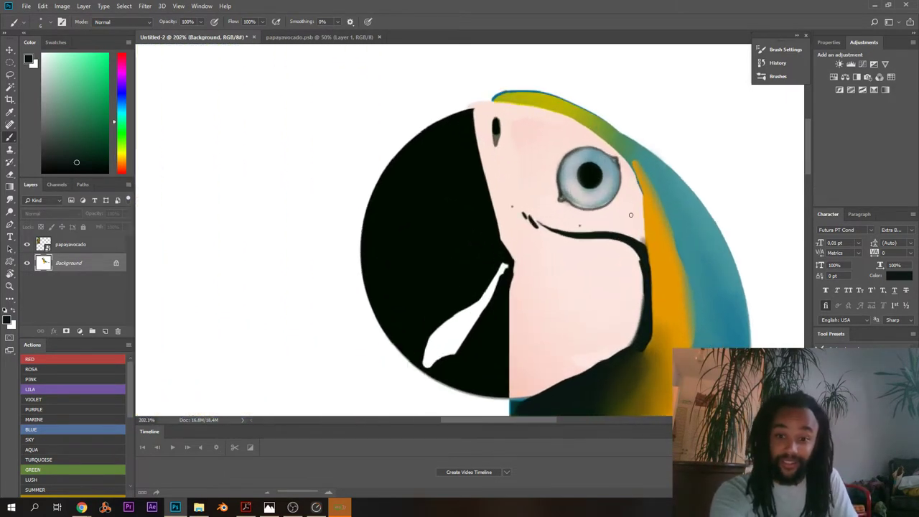
scroll(532, 205, down, 3)
scroll(527, 212, up, 3)
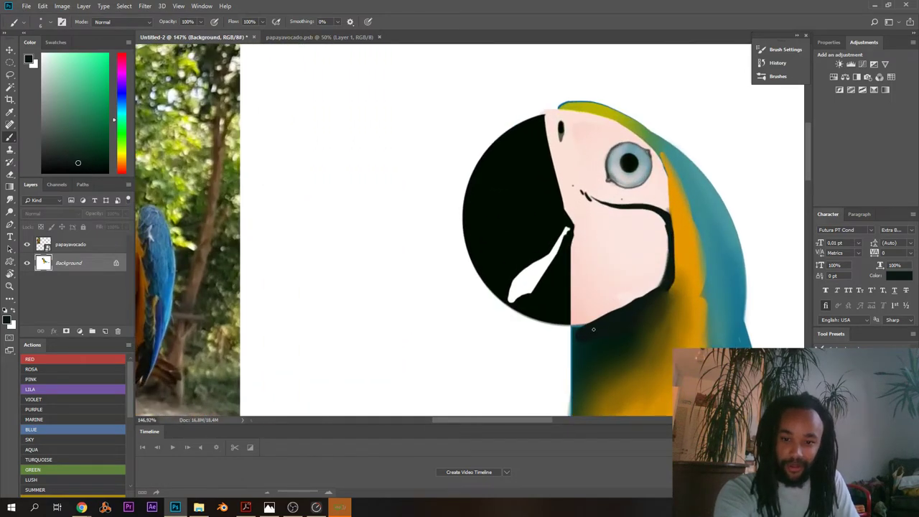
drag(579, 324, 596, 321)
drag(627, 314, 579, 322)
scroll(633, 309, down, 5)
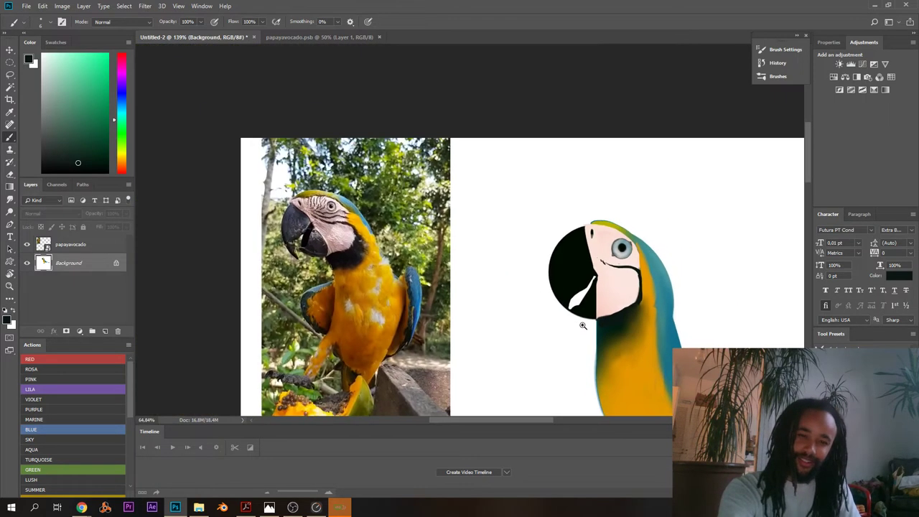
scroll(604, 321, up, 6)
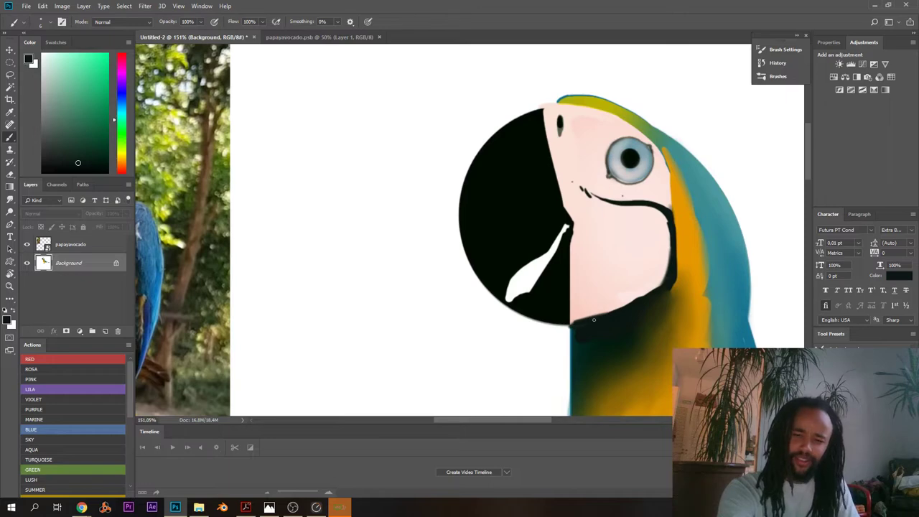
- Clean up the cheek's lower edge and the beak contours, sampling the face's pale pink and the beak's black for the touch-ups
alt+click(639, 289)
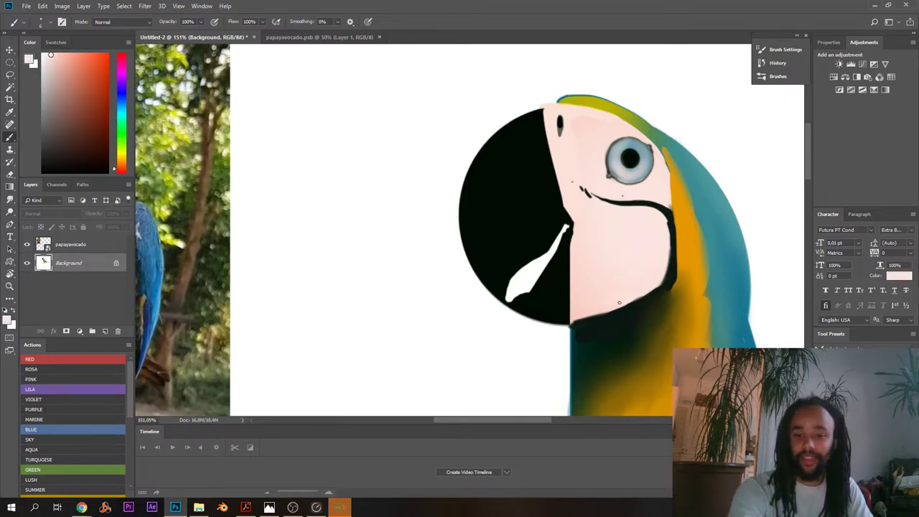
alt+click(612, 287)
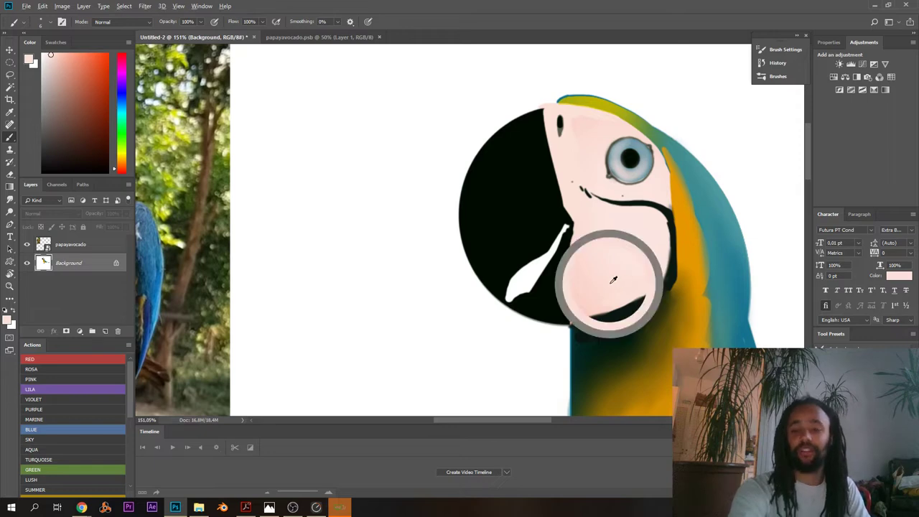
alt+click(562, 228)
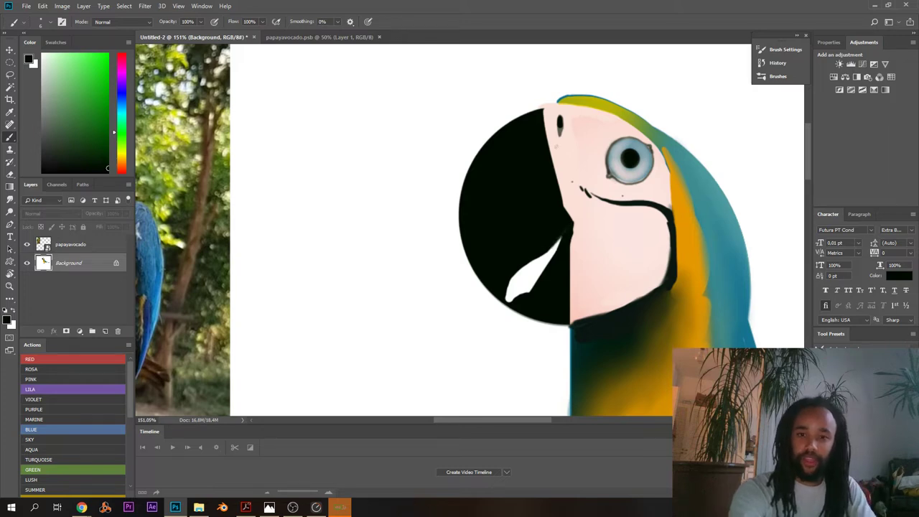
alt+click(546, 110)
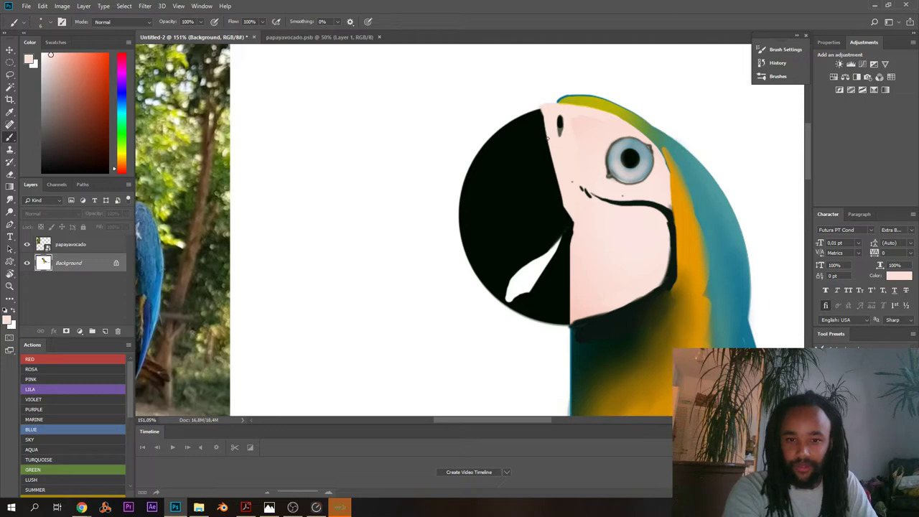
- Paint a small pale highlight at the upper edge of the pupil
scroll(558, 156, down, 5)
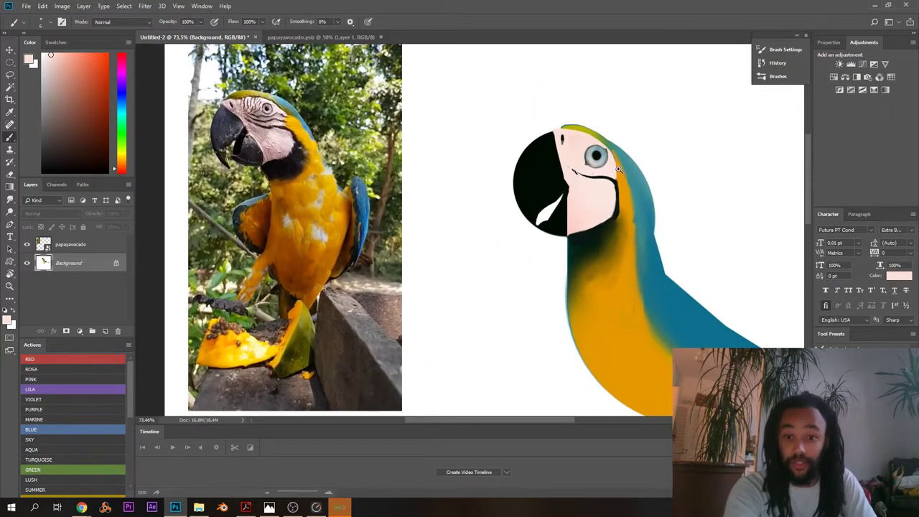
scroll(601, 159, up, 6)
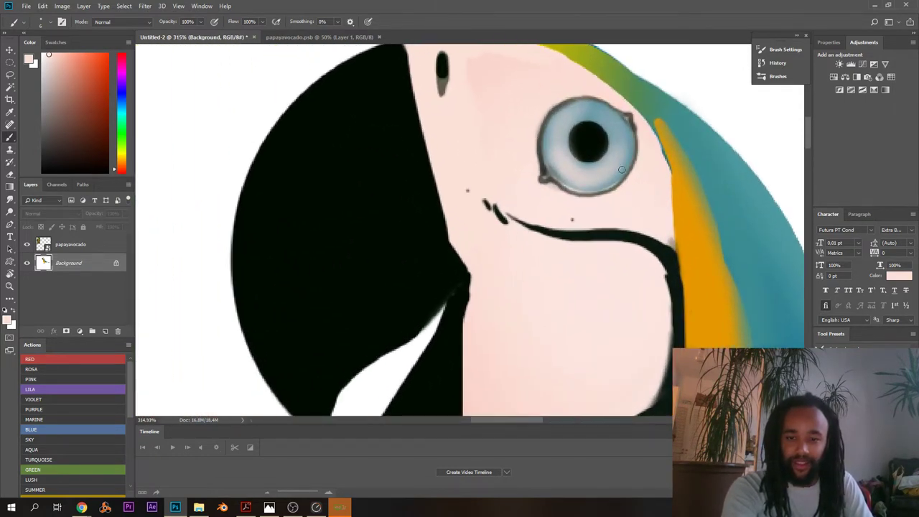
drag(511, 103, 616, 141)
drag(618, 142, 615, 165)
mouse_move(668, 187)
mouse_down()
mouse_move(503, 179)
mouse_move(513, 177)
mouse_up()
scroll(503, 178, up, 4)
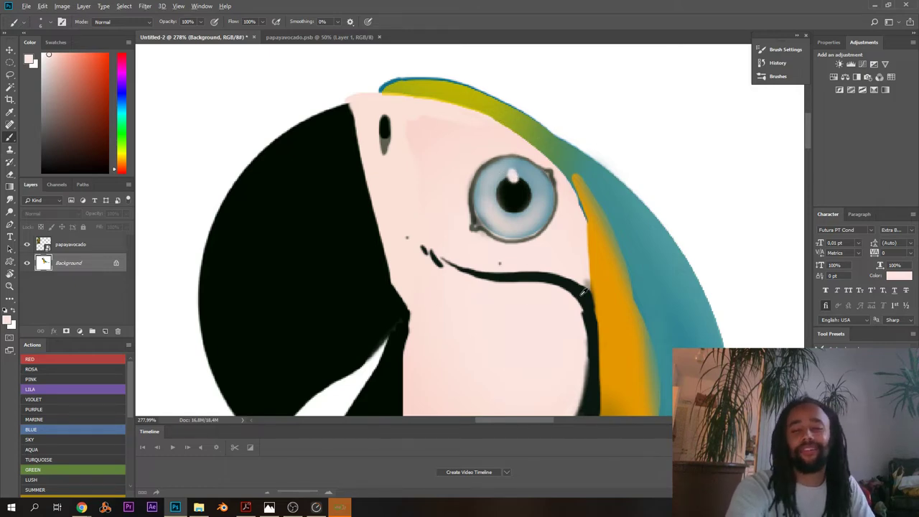
- Return to the face line's near-black and draw a curved line below the eye using a hard round brush with 100% hardness
key(x)
scroll(428, 246, down, 5)
scroll(435, 253, up, 1)
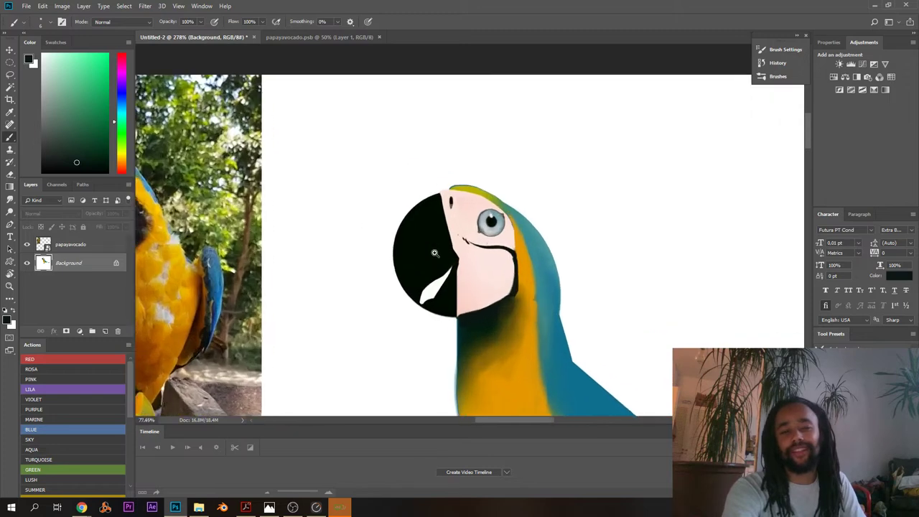
scroll(435, 252, up, 4)
scroll(473, 239, down, 3)
drag(460, 238, 704, 207)
drag(635, 203, 460, 204)
scroll(546, 187, up, 4)
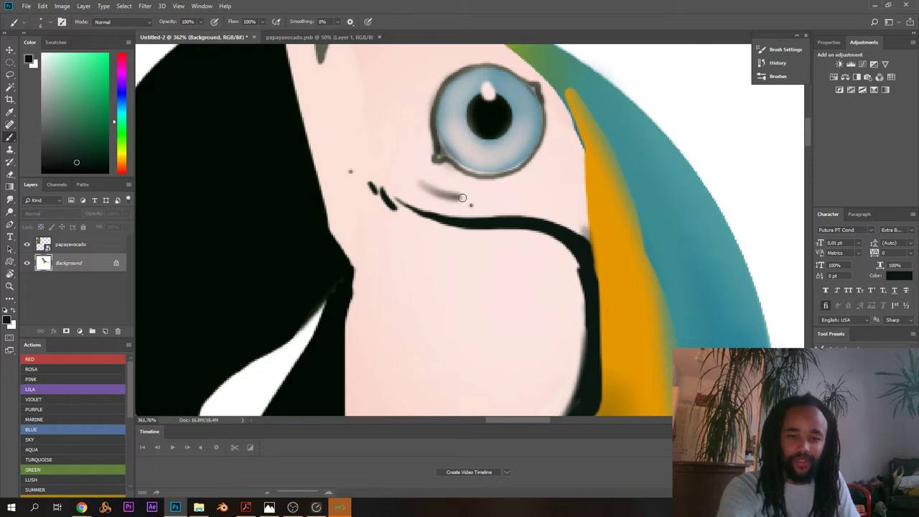
right_click(470, 173)
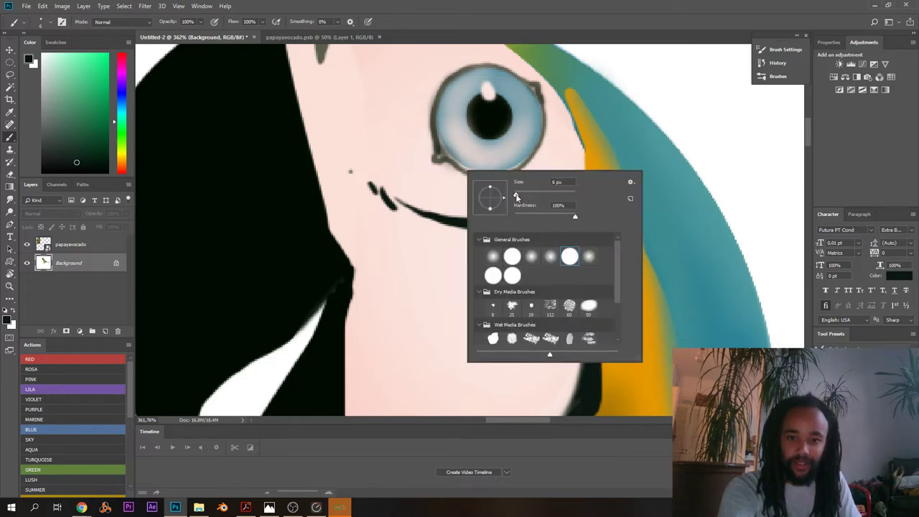
click(422, 185)
mouse_move(423, 186)
mouse_down()
mouse_move(455, 199)
mouse_move(567, 194)
mouse_up()
scroll(470, 210, down, 6)
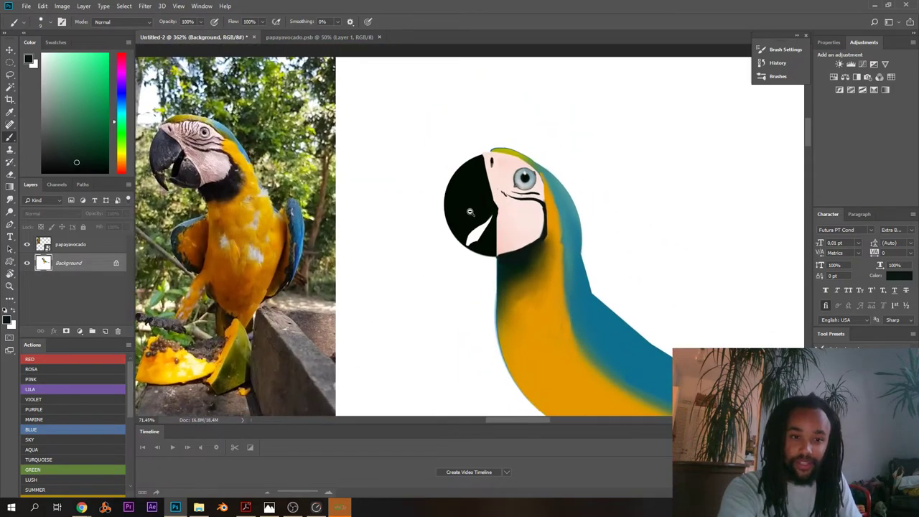
- Try redrawing the near-black curved line between the eye and the main face line
scroll(470, 212, up, 4)
mouse_move(480, 194)
mouse_down()
mouse_move(545, 197)
mouse_move(571, 214)
mouse_up()
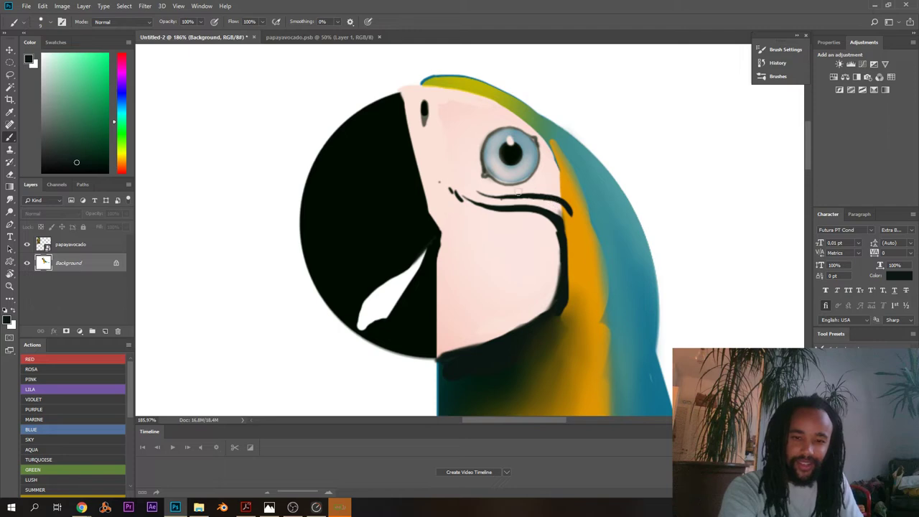
key(ctrl+z)
mouse_move(480, 191)
mouse_down()
mouse_move(549, 199)
mouse_move(559, 210)
mouse_up()
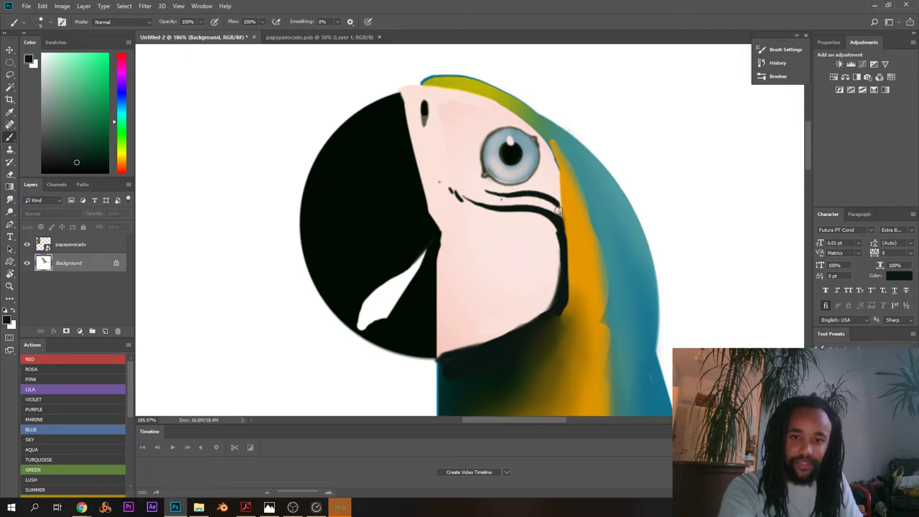
scroll(560, 212, down, 4)
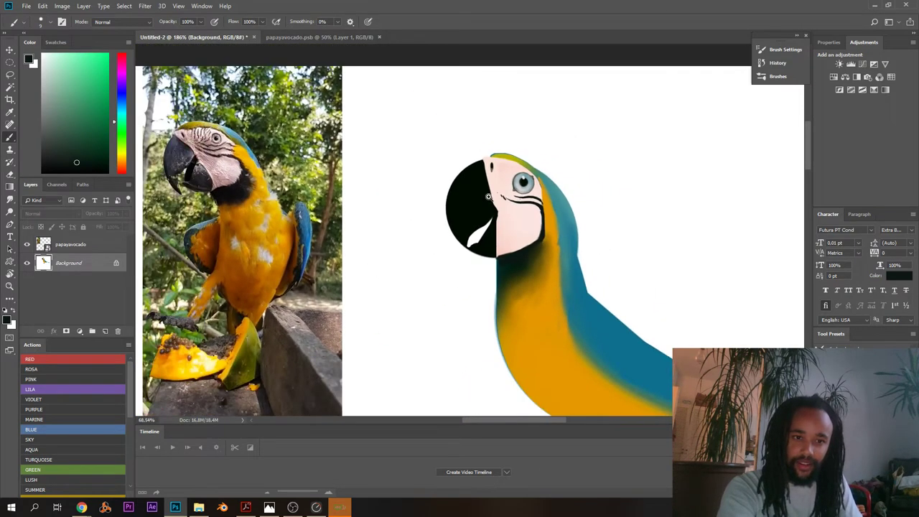
scroll(488, 197, up, 4)
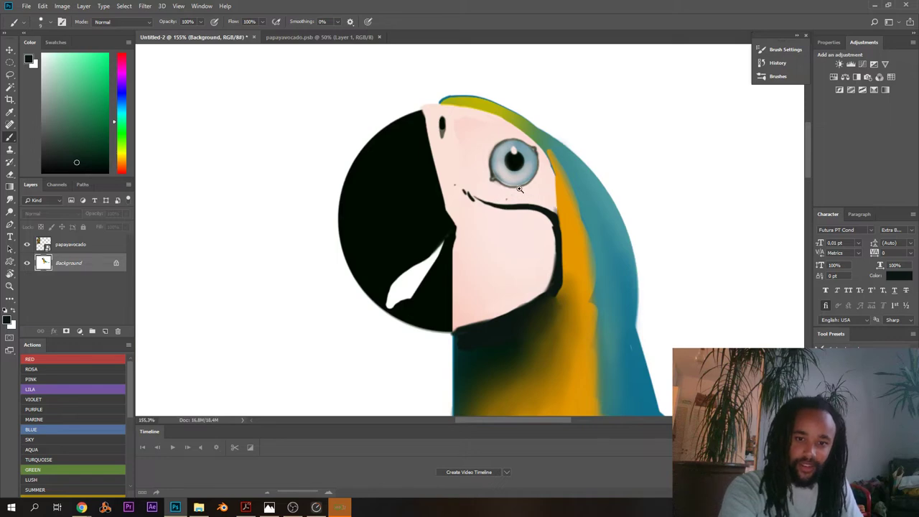
scroll(520, 189, up, 2)
- Draw a thin near-black curved line just above the main face line, running down to the yellow feathers
mouse_move(476, 196)
mouse_down()
mouse_move(516, 198)
mouse_move(572, 223)
mouse_up()
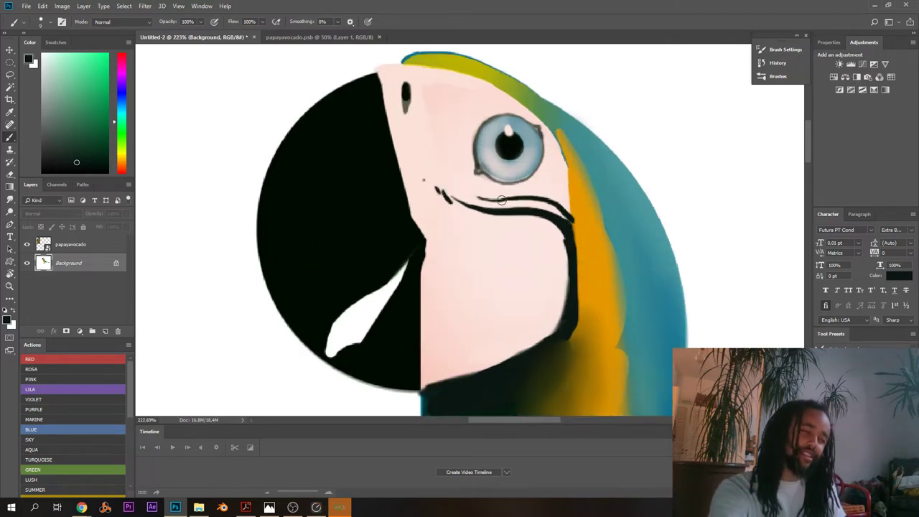
key(ctrl+0)
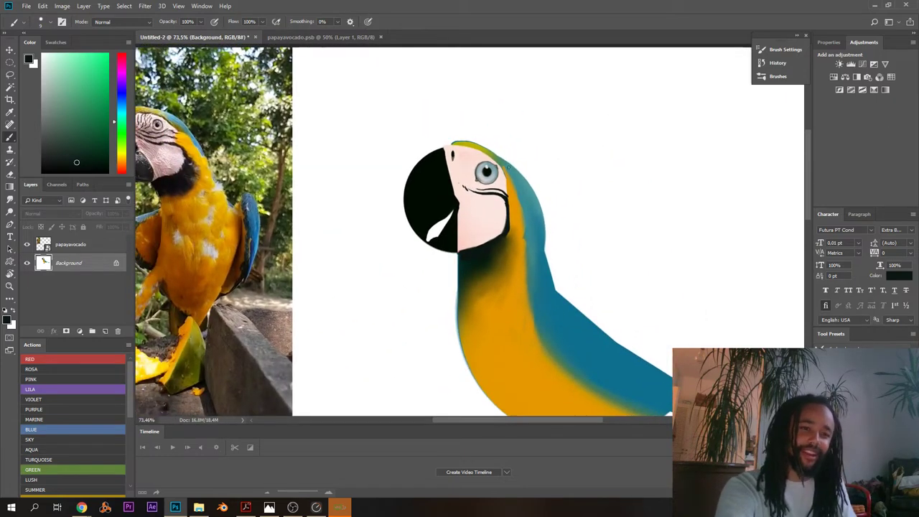
scroll(468, 178, up, 1)
drag(475, 177, 531, 190)
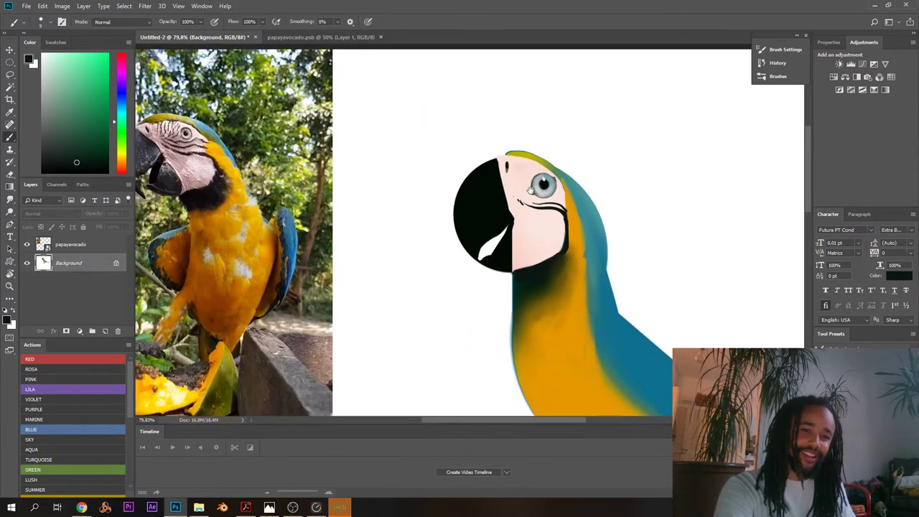
- Try adding a second thin near-black curved line between the eye and the first thin line
scroll(543, 196, up, 4)
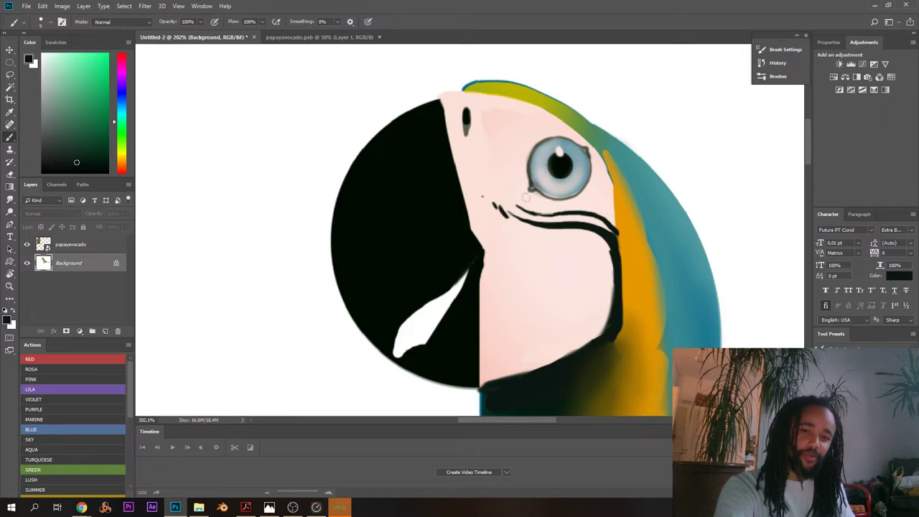
scroll(503, 202, down, 4)
scroll(467, 189, up, 5)
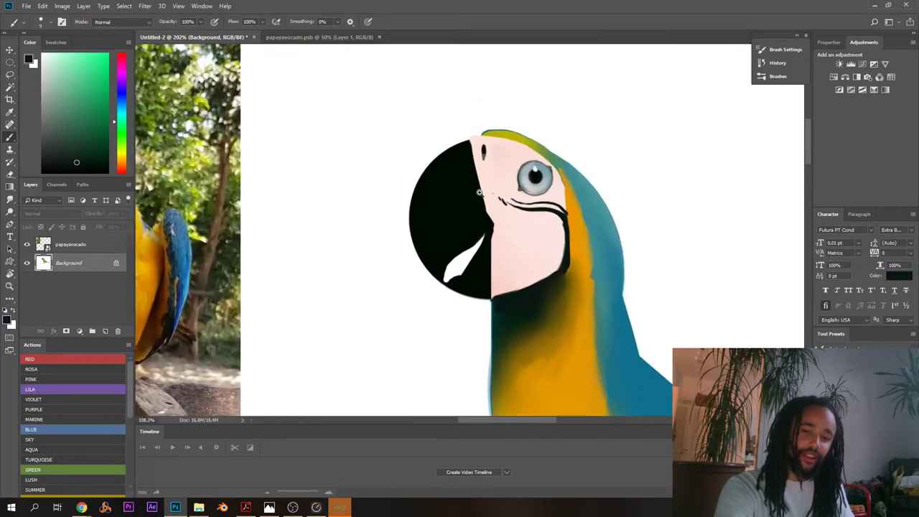
mouse_move(523, 200)
mouse_down()
mouse_move(559, 212)
mouse_move(616, 204)
mouse_move(645, 223)
mouse_up()
scroll(579, 191, down, 5)
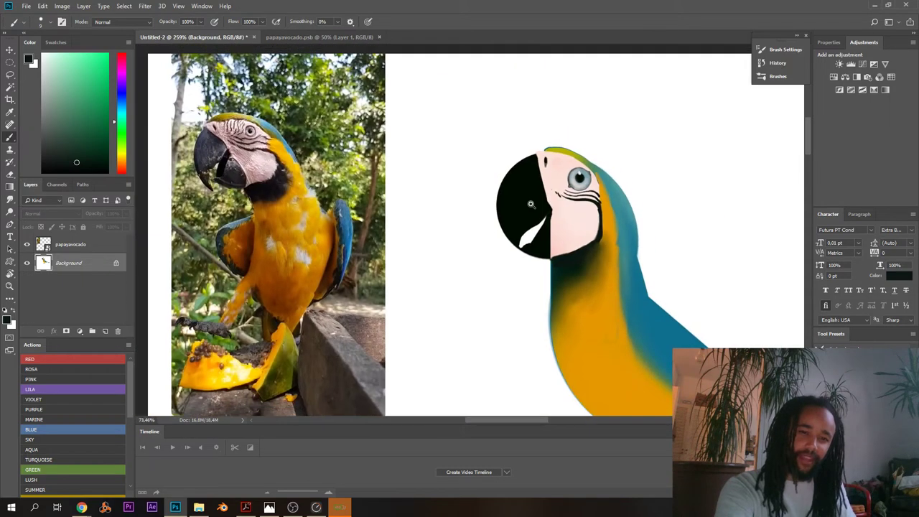
scroll(539, 207, up, 4)
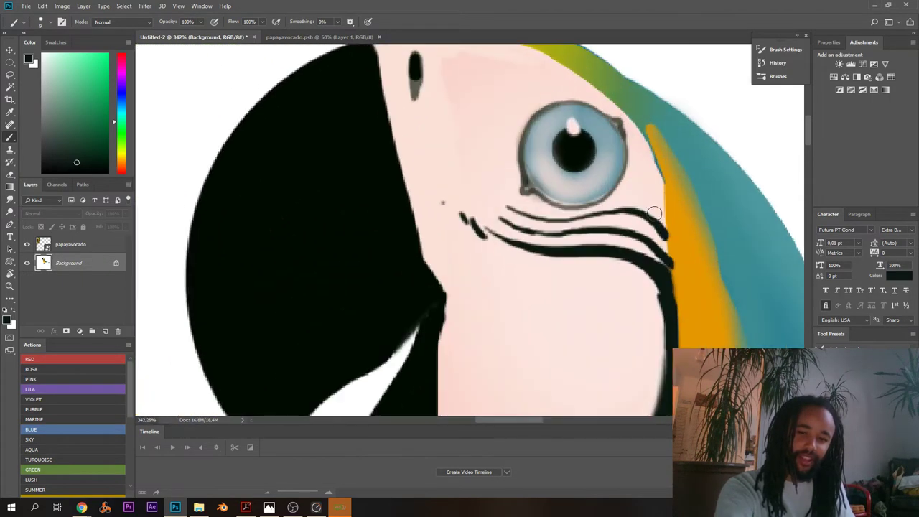
key(ctrl+z)
- Draw the second thin near-black wrinkle line close beneath the eye, curving down at the edge of the yellow feathers
mouse_move(529, 213)
mouse_down()
mouse_move(645, 208)
mouse_move(661, 223)
mouse_move(677, 273)
mouse_up()
scroll(629, 249, down, 5)
scroll(568, 252, up, 2)
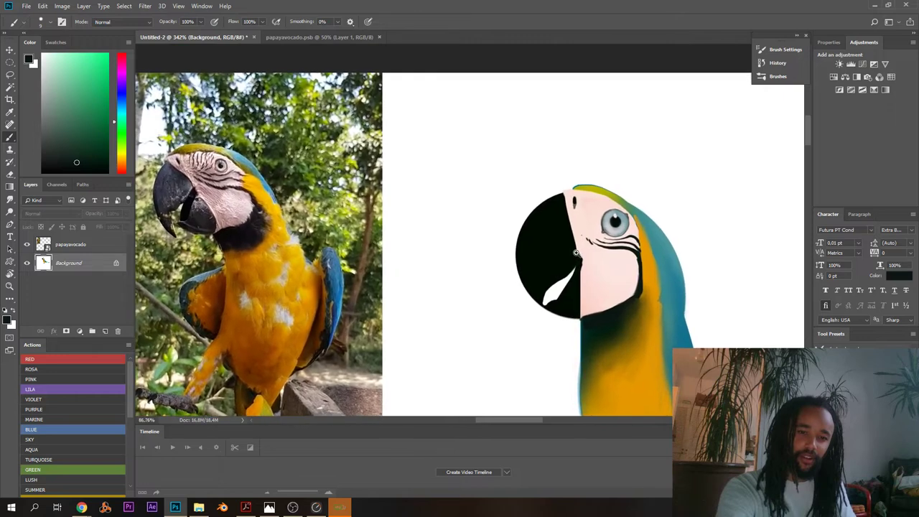
- Sample the face's pale pink and even out the skin tone between the nostril and the eye
drag(589, 208, 637, 232)
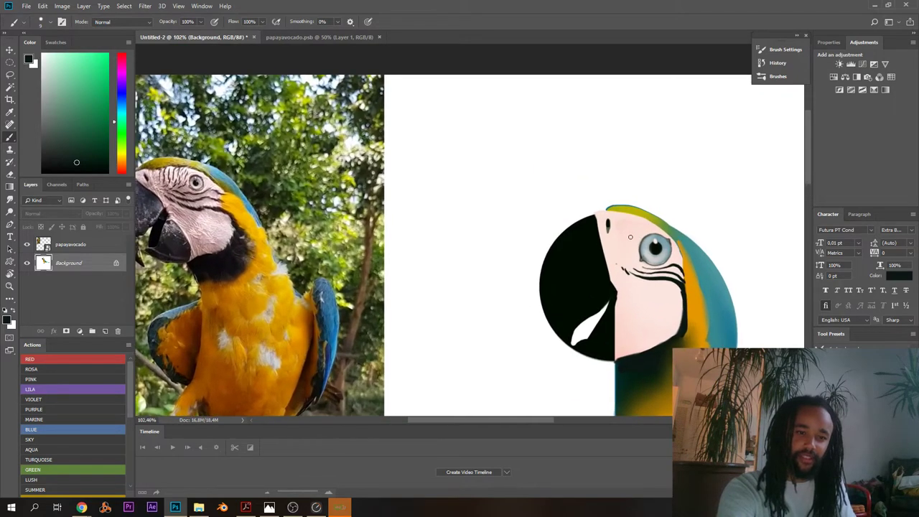
drag(642, 264, 603, 258)
scroll(622, 251, up, 1)
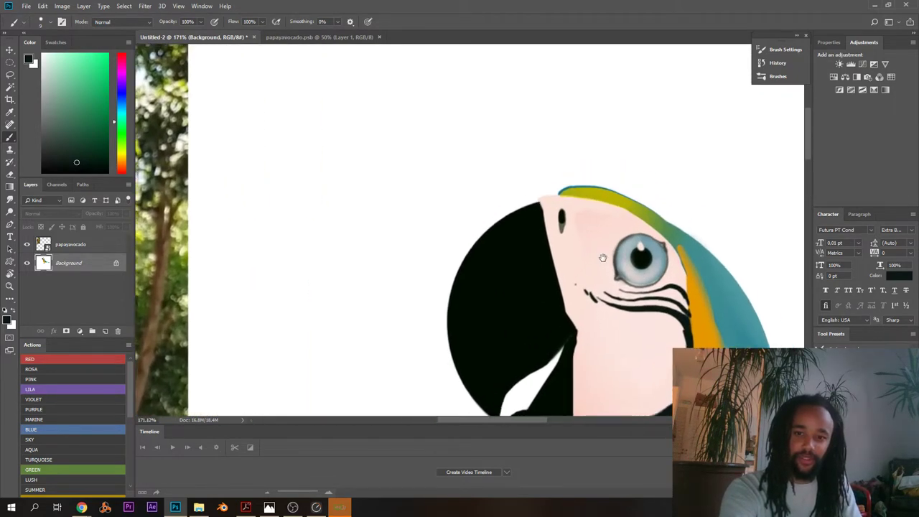
scroll(586, 253, down, 1)
drag(526, 247, 555, 214)
scroll(585, 164, up, 3)
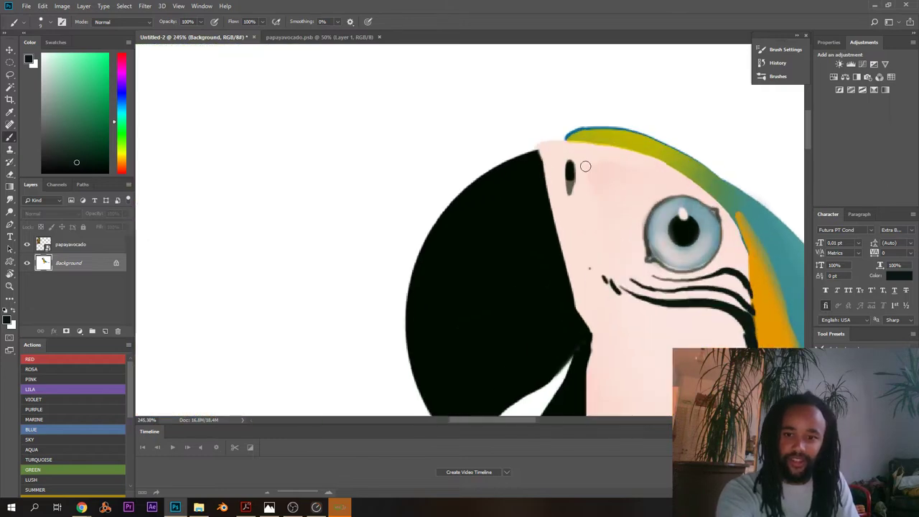
alt+click(589, 162)
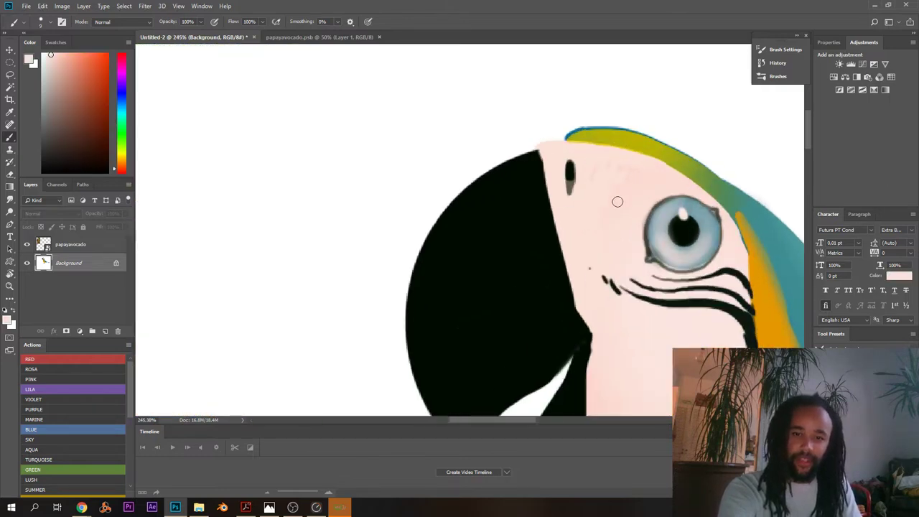
scroll(648, 171, down, 5)
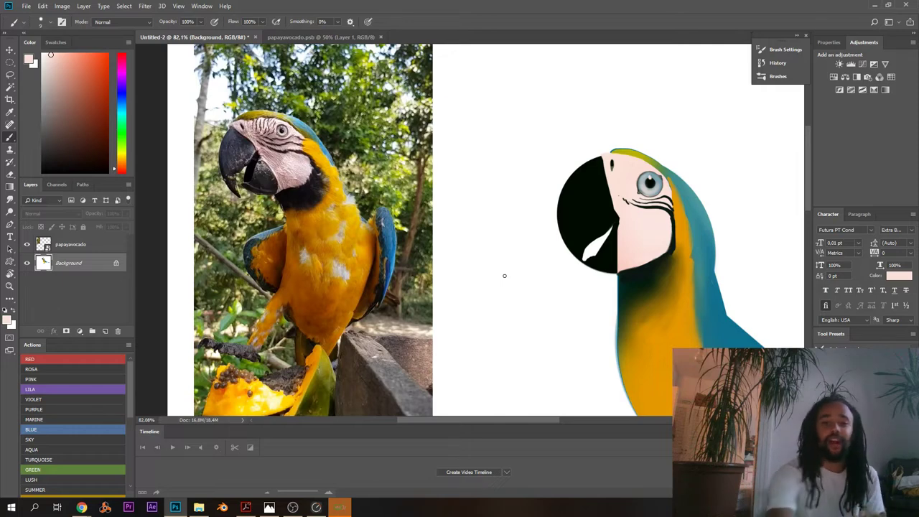
drag(540, 295, 497, 305)
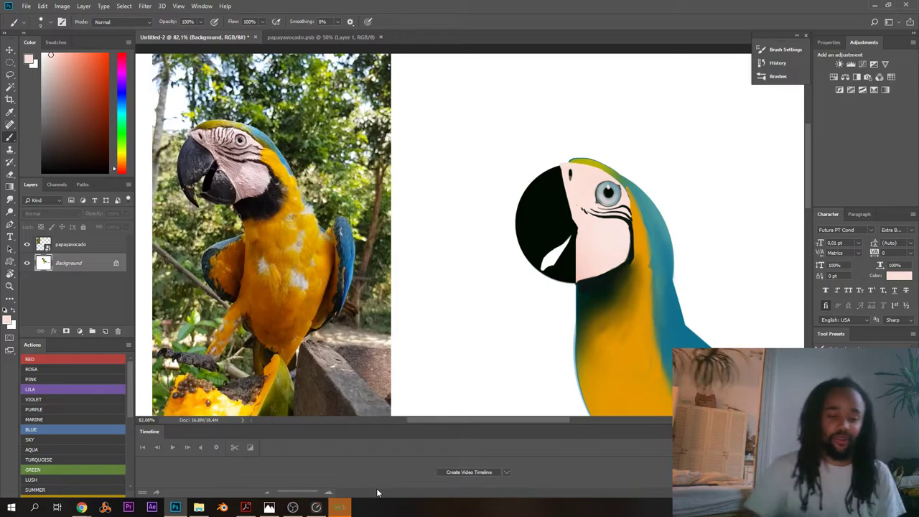
mouse_move(560, 205)
mouse_down()
mouse_move(474, 205)
mouse_move(616, 198)
mouse_up()
drag(617, 198, 535, 229)
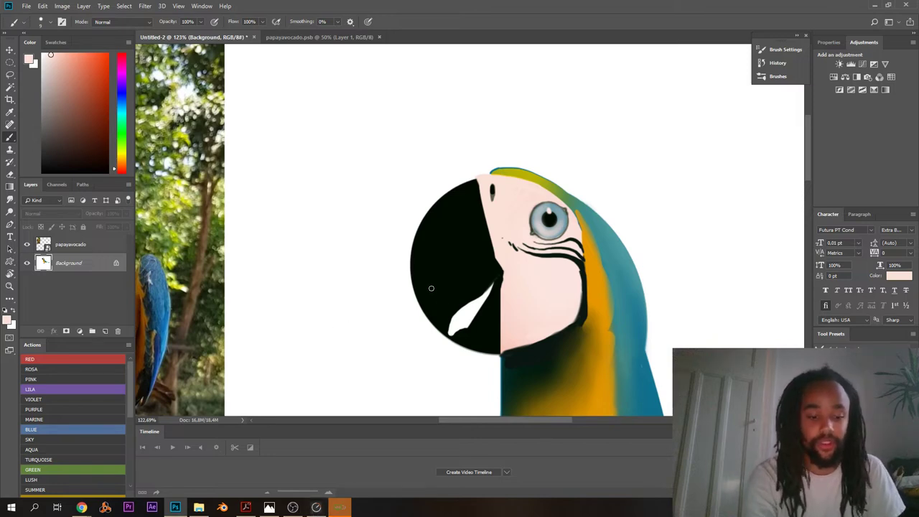
- Sample the near-black of the face lines and try short wrinkle strokes between the nostril and the eye
drag(470, 218, 567, 219)
drag(562, 219, 483, 273)
scroll(483, 273, up, 4)
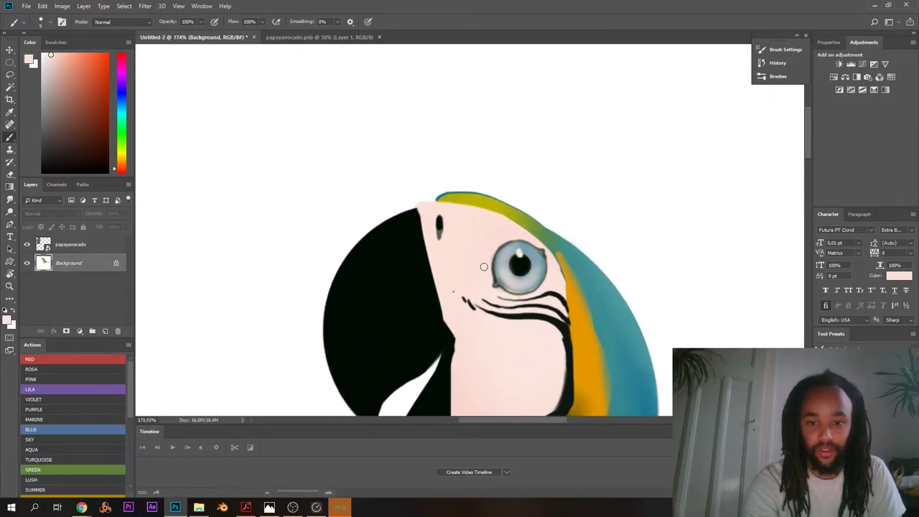
alt+click(564, 325)
drag(494, 242, 571, 237)
drag(571, 237, 508, 249)
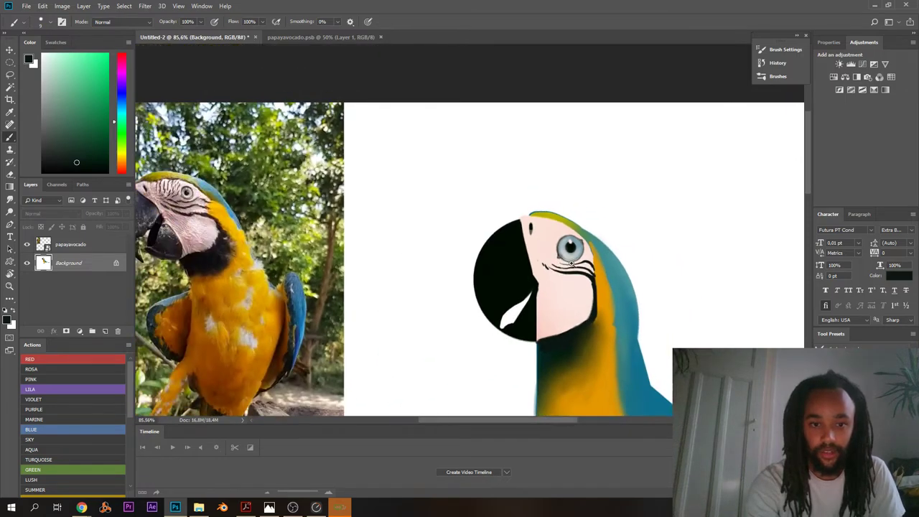
scroll(567, 262, up, 4)
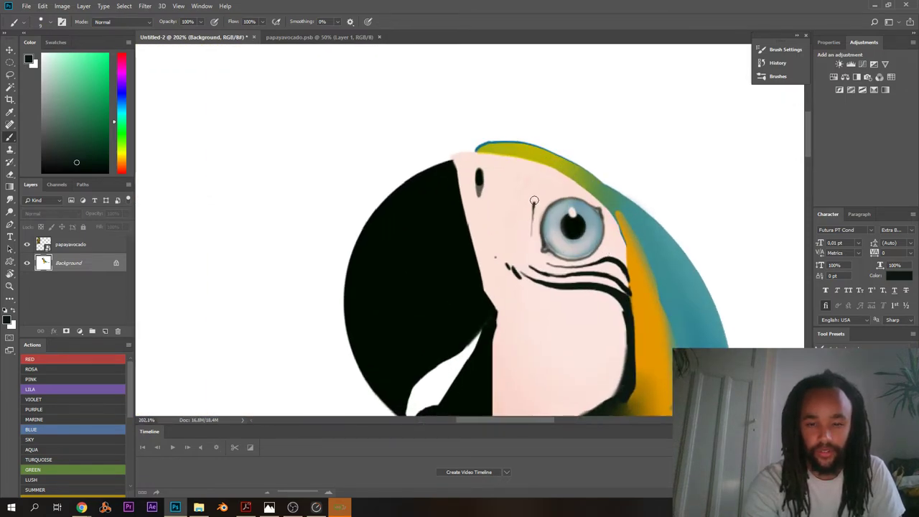
scroll(507, 182, down, 3)
drag(486, 184, 732, 244)
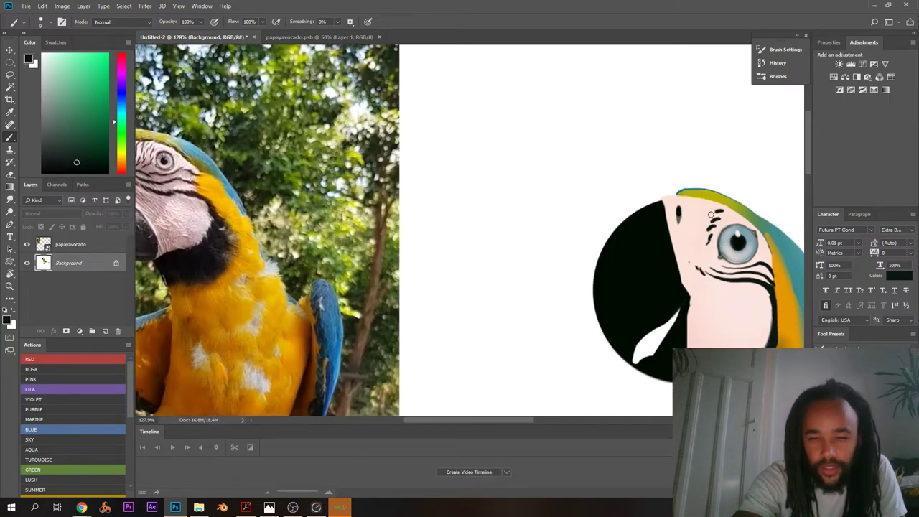
- Undo the short wrinkle strokes in front of and above the eye
mouse_move(711, 214)
mouse_down()
mouse_move(728, 226)
mouse_move(718, 226)
mouse_move(715, 251)
mouse_up()
key(ctrl+z)
key(ctrl+z)
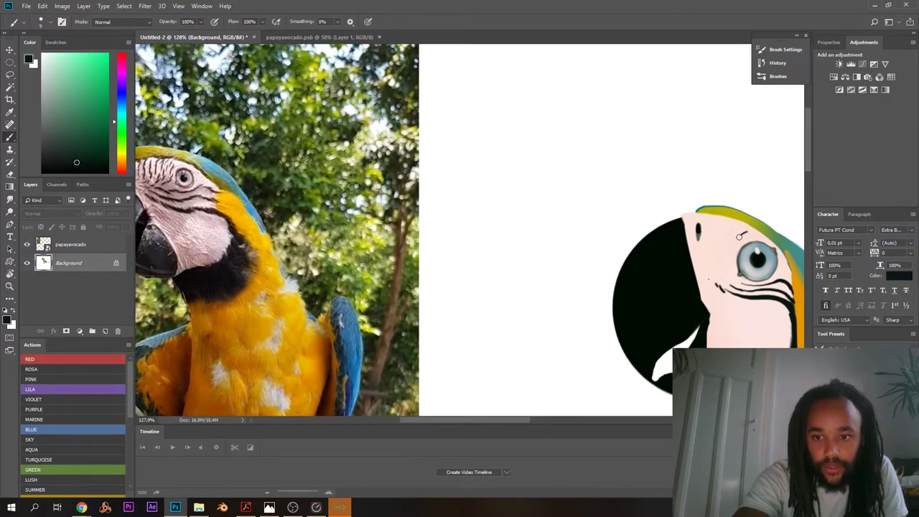
key(ctrl+z)
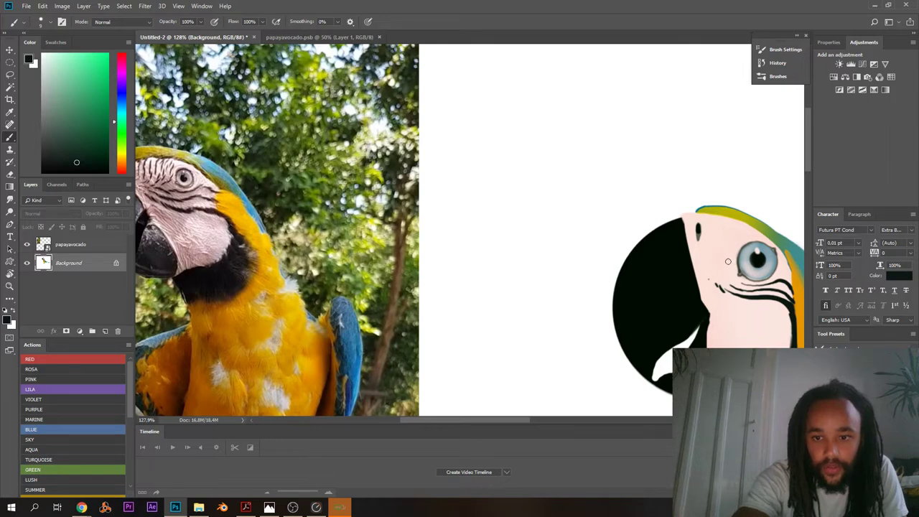
- Try new short dark strokes in front of the eye and a thick slanted eyebrow stroke above it
drag(752, 228, 702, 232)
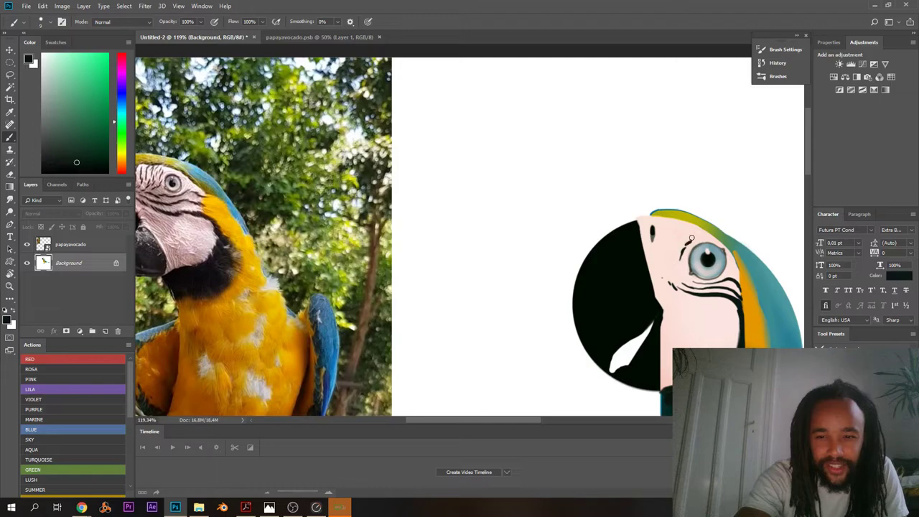
mouse_move(713, 228)
mouse_down()
mouse_move(683, 255)
mouse_move(713, 223)
mouse_move(681, 248)
mouse_up()
mouse_move(681, 260)
mouse_down()
mouse_move(711, 268)
mouse_move(498, 146)
mouse_move(513, 177)
mouse_up()
drag(440, 177, 407, 195)
scroll(447, 174, down, 4)
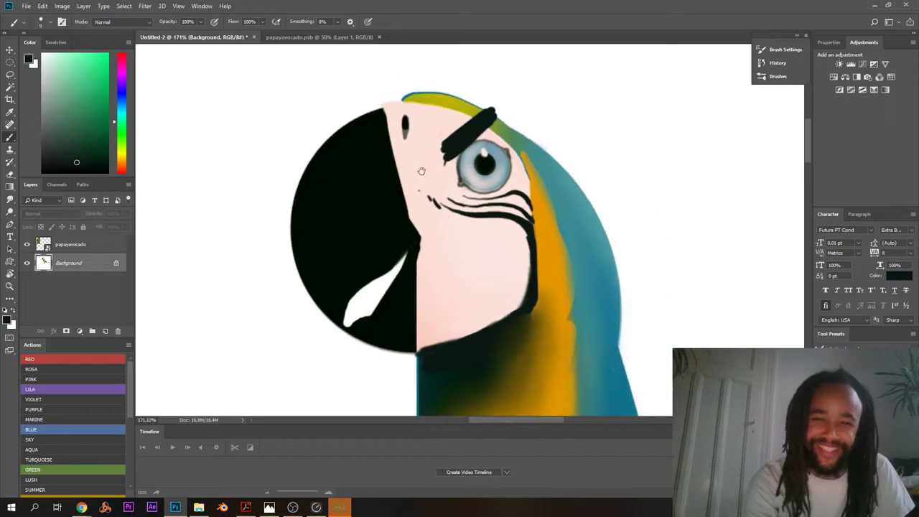
- Try filling the area between the nostril and the eye with rows of short near-black dashes
drag(492, 174, 733, 227)
drag(726, 229, 693, 234)
mouse_move(696, 236)
mouse_down()
mouse_move(645, 244)
mouse_move(688, 238)
mouse_up()
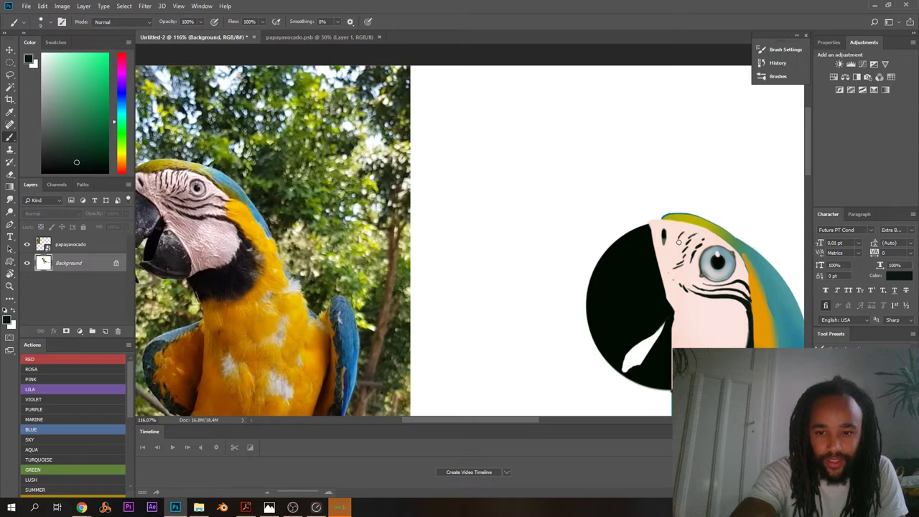
mouse_move(668, 239)
mouse_down()
mouse_move(624, 251)
mouse_move(721, 248)
mouse_up()
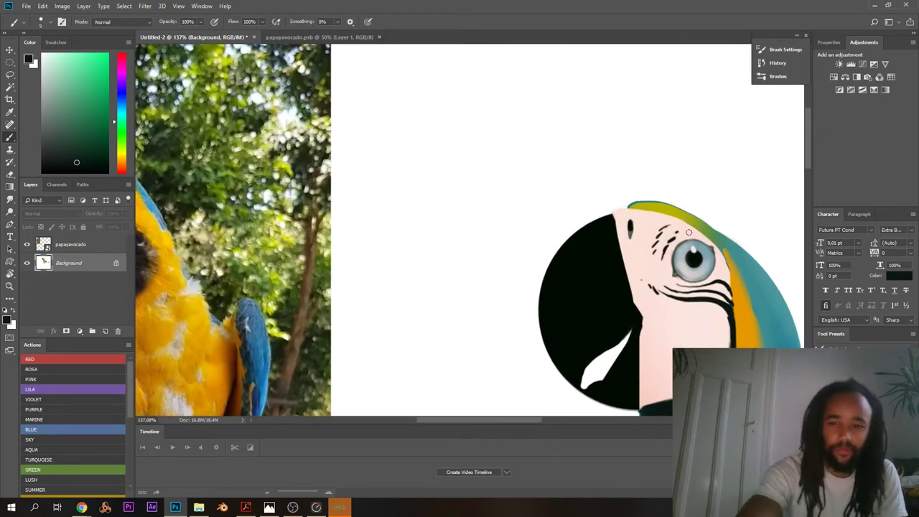
- Undo the rows of short dashes between the nostril and the eye
key(ctrl+alt+z)
key(ctrl+alt+z)
key(ctrl+alt+z)
key(ctrl+alt+z)
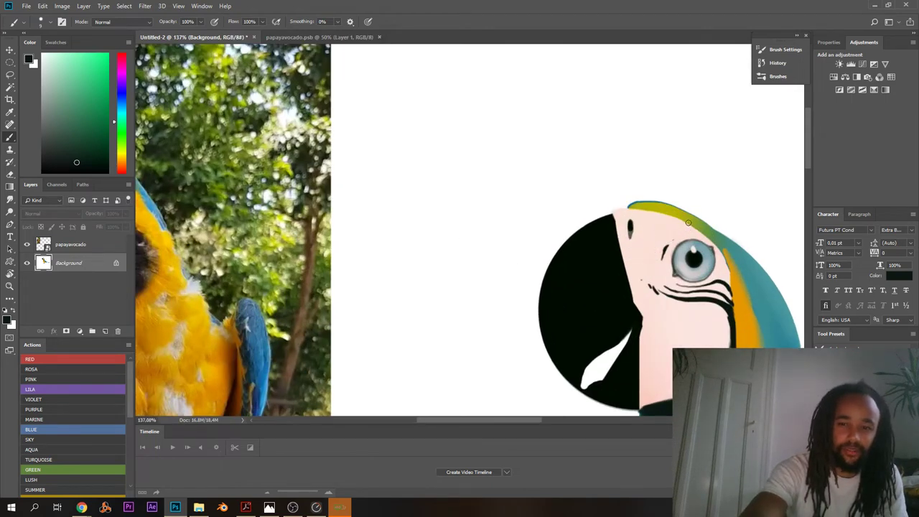
- Draw three long curved near-black wrinkle lines between the nostril and the eye, with a small dark mark below them
drag(660, 226, 653, 235)
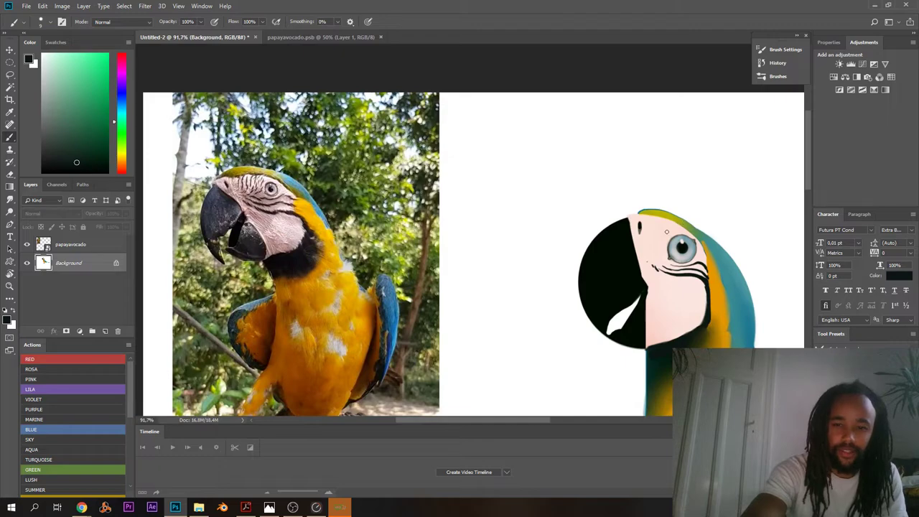
scroll(671, 237, up, 2)
drag(672, 230, 658, 240)
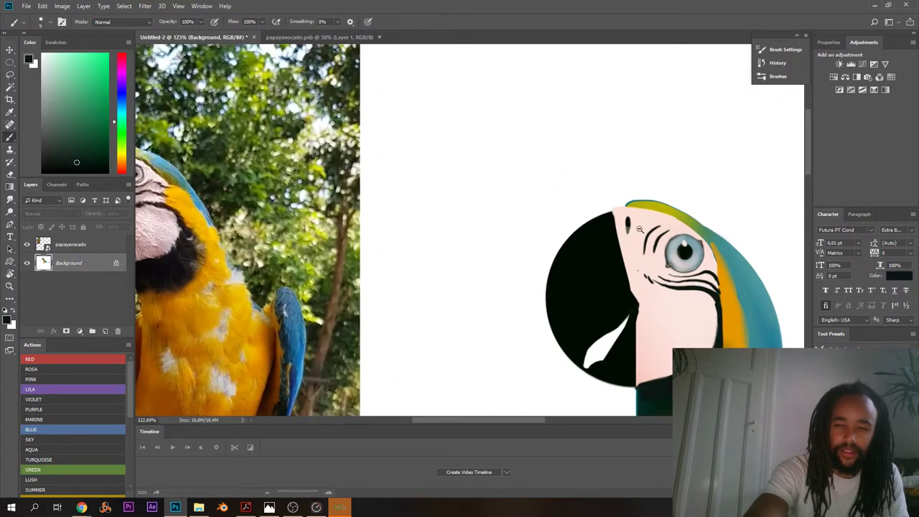
scroll(639, 229, down, 3)
scroll(640, 229, up, 3)
scroll(645, 220, down, 1)
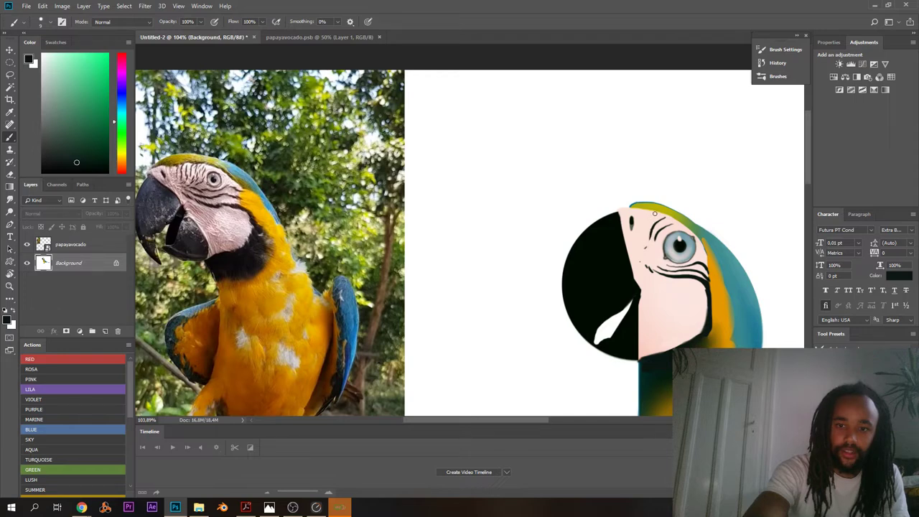
scroll(645, 234, down, 2)
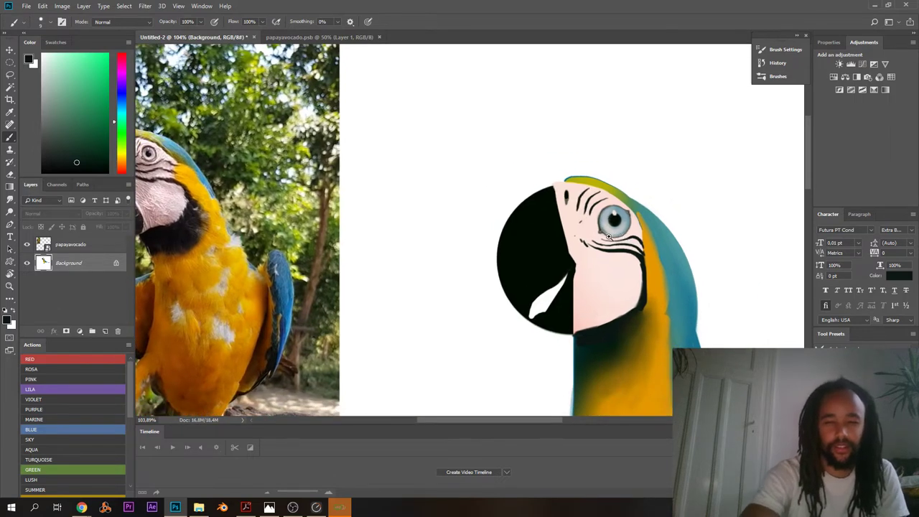
- Draw a dark line along the face's upper edge, from the green crown down behind the eye
scroll(613, 237, up, 1)
scroll(613, 237, down, 1)
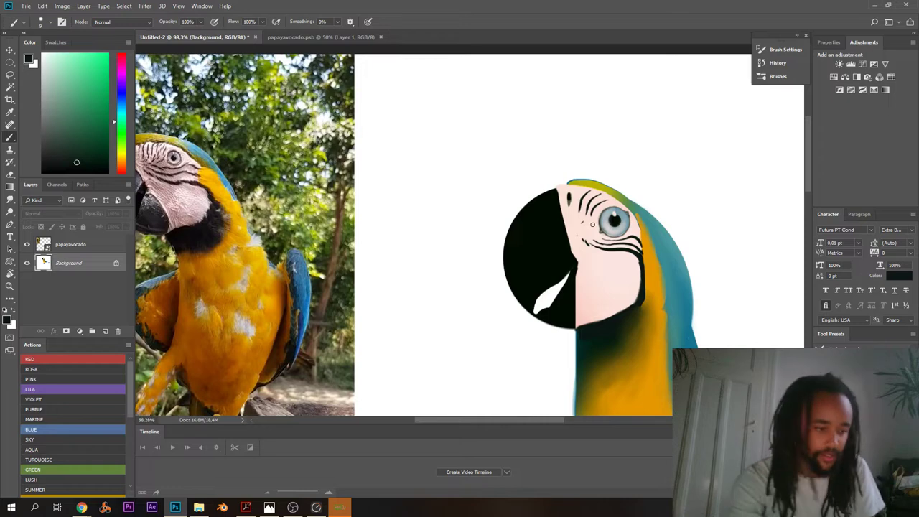
drag(527, 228, 464, 220)
scroll(541, 216, up, 2)
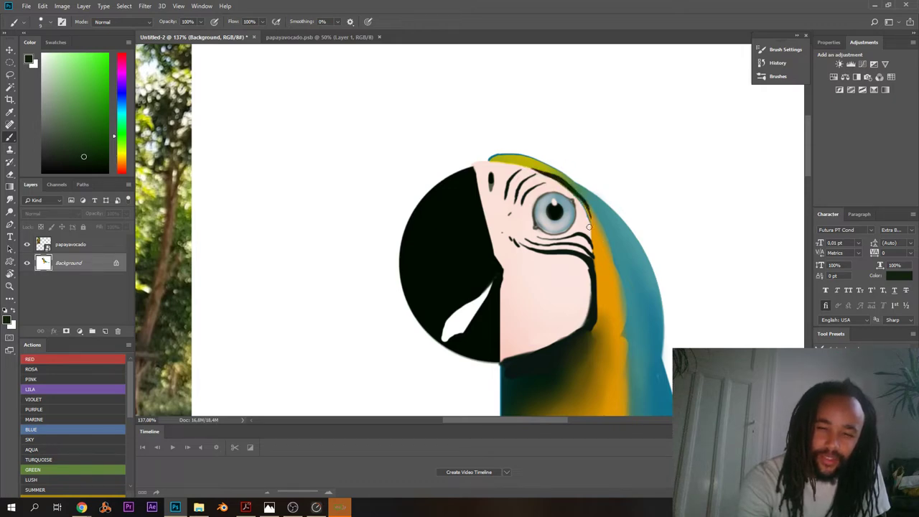
- Sample the face's pale pink and touch up the skin behind the eye, down to the edge of the yellow feathers
alt+click(568, 187)
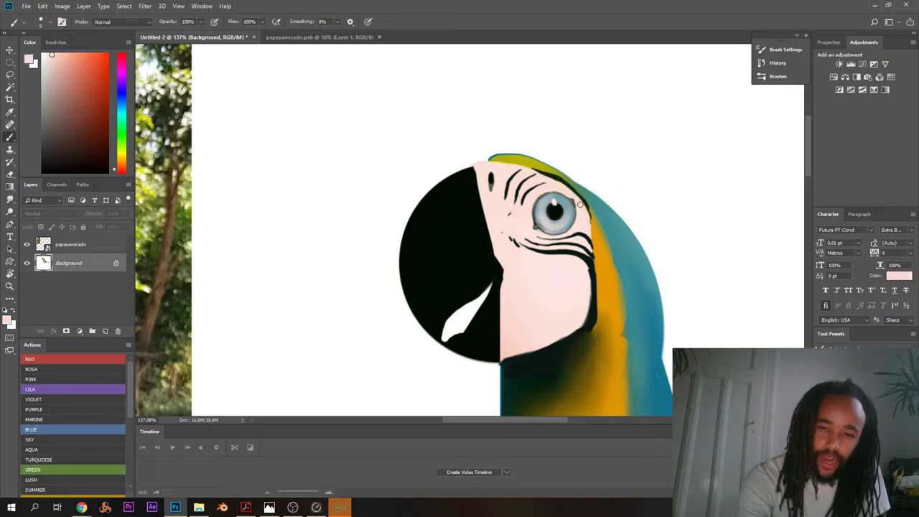
drag(570, 203, 544, 206)
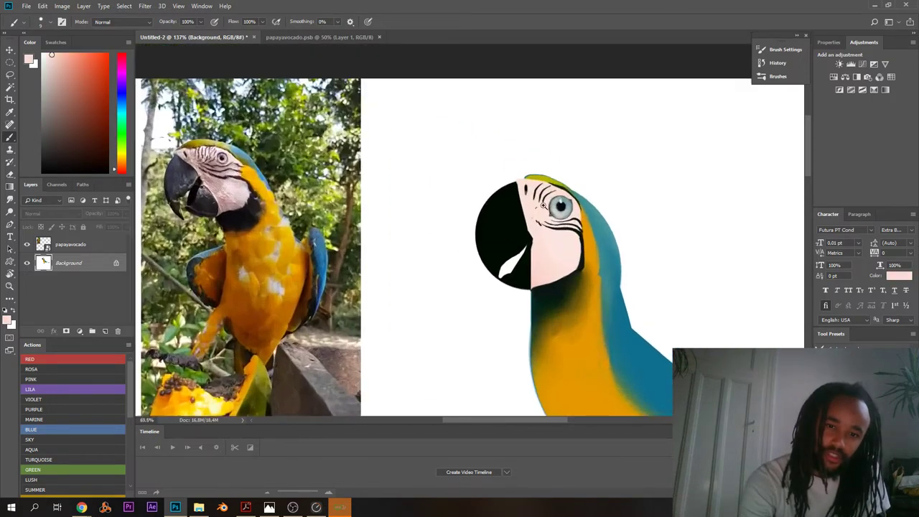
scroll(544, 206, up, 4)
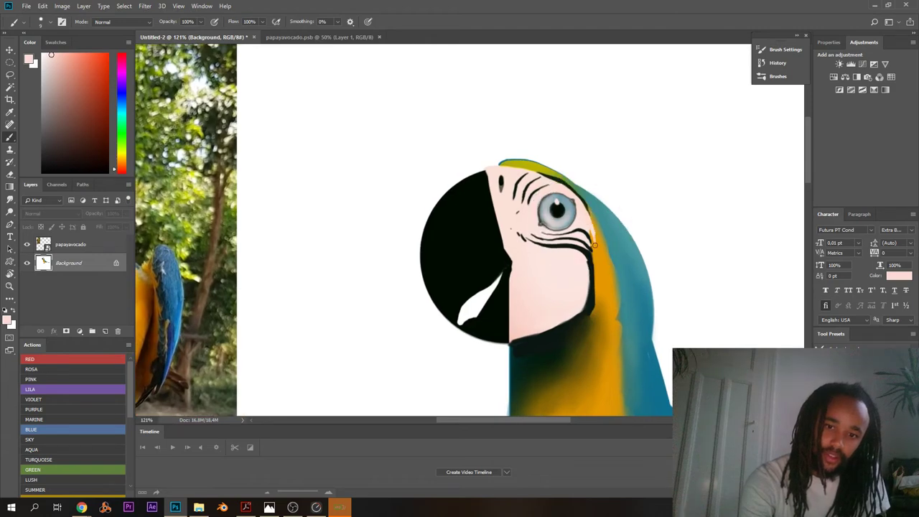
scroll(592, 252, down, 5)
scroll(592, 252, up, 1)
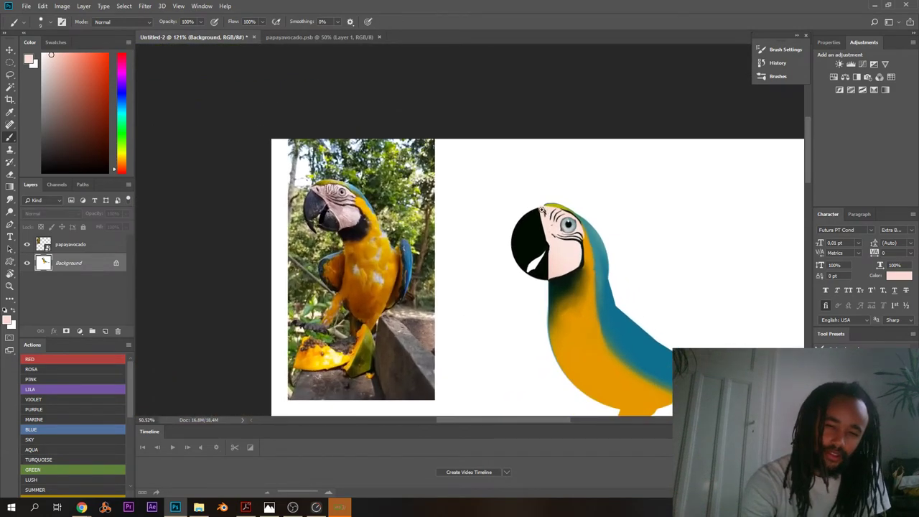
- Try a black stroke along the outer edge of the upper beak
scroll(487, 288, up, 5)
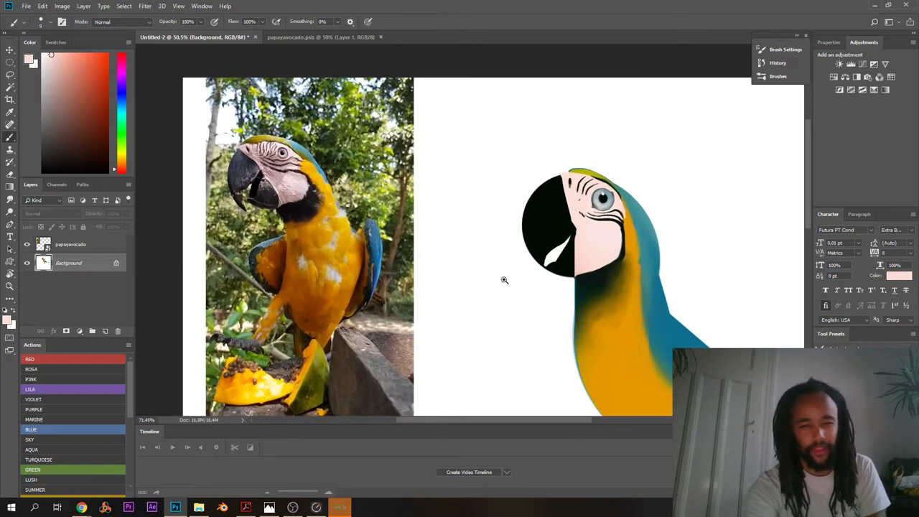
alt+click(450, 228)
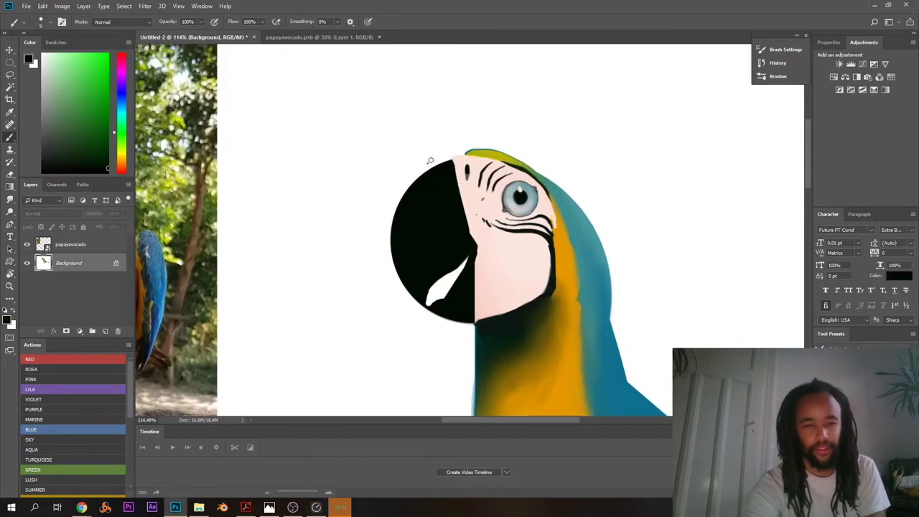
mouse_move(429, 160)
mouse_down()
mouse_move(398, 328)
mouse_move(504, 159)
mouse_move(384, 206)
mouse_up()
key(ctrl+z)
- Sample the teal of the neck feathers and try outlining the beak's outer curve with it
alt+click(592, 222)
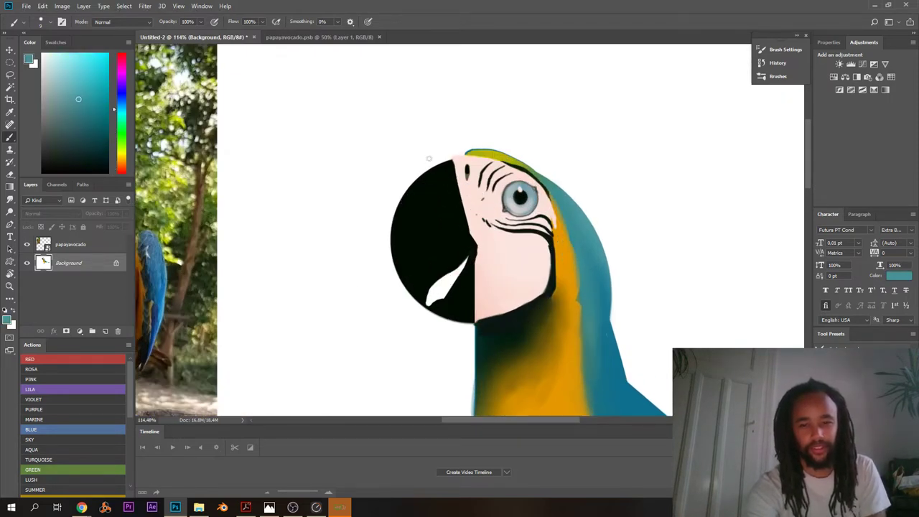
mouse_move(430, 158)
mouse_down()
mouse_move(484, 143)
mouse_move(550, 268)
mouse_move(366, 279)
mouse_move(557, 201)
mouse_move(393, 273)
mouse_move(544, 263)
mouse_up()
key(ctrl+z)
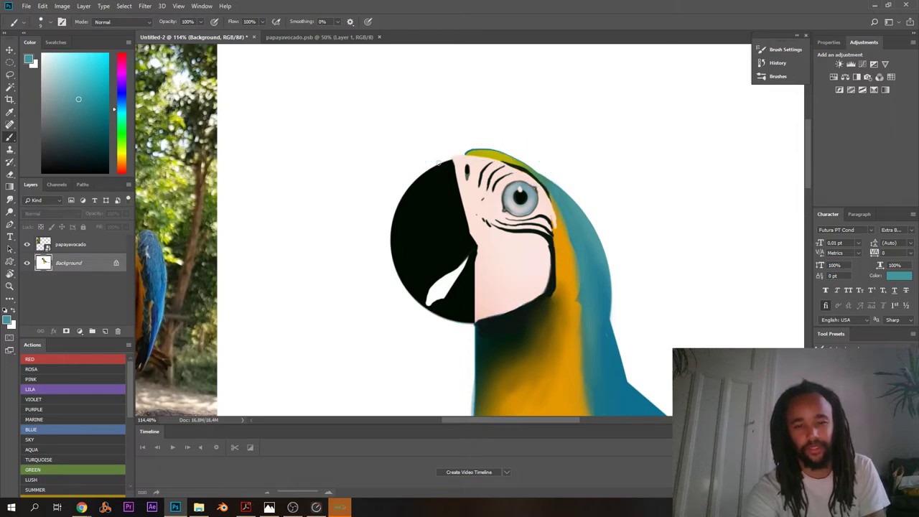
mouse_move(375, 287)
mouse_down()
mouse_move(366, 185)
mouse_move(453, 223)
mouse_up()
key(ctrl+z)
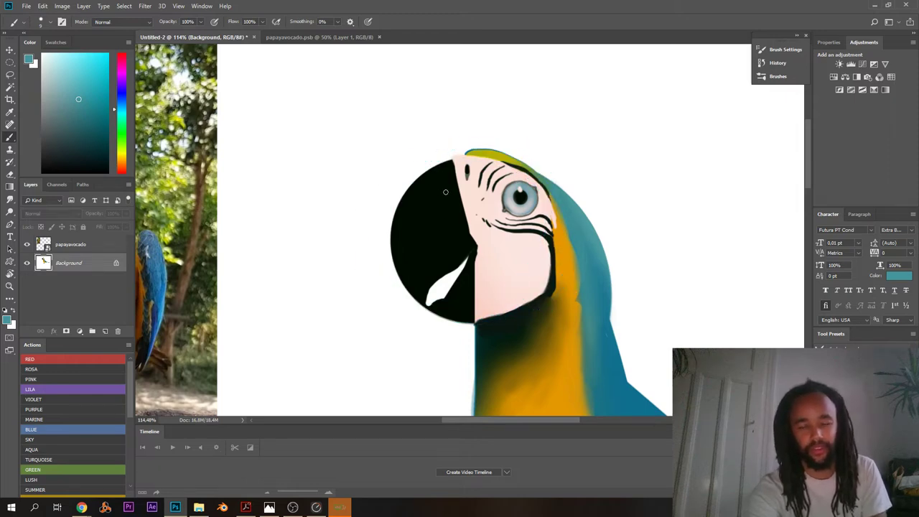
- Sample the cheek's pale pink and smooth the cheek's lower edge against the dark throat
scroll(482, 263, up, 3)
alt+click(518, 311)
drag(526, 310, 461, 337)
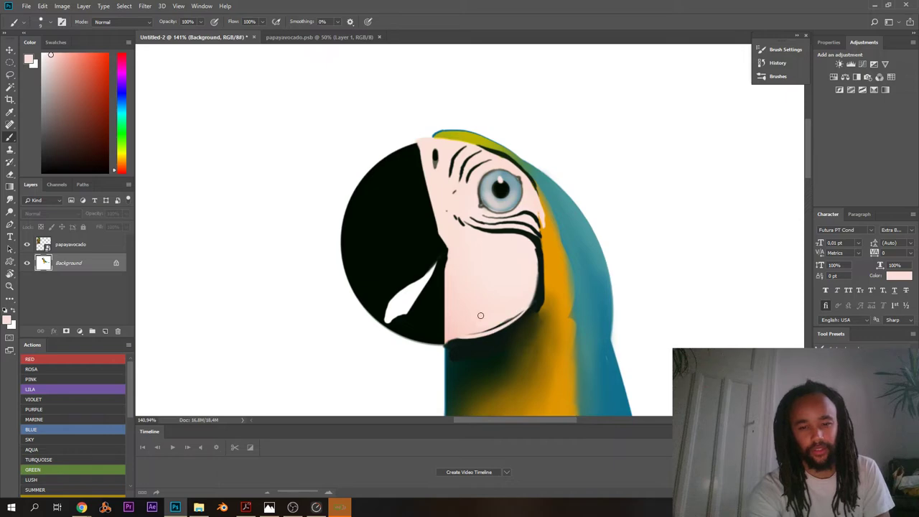
mouse_move(496, 293)
mouse_down()
mouse_move(443, 304)
mouse_move(452, 310)
mouse_up()
scroll(451, 309, up, 5)
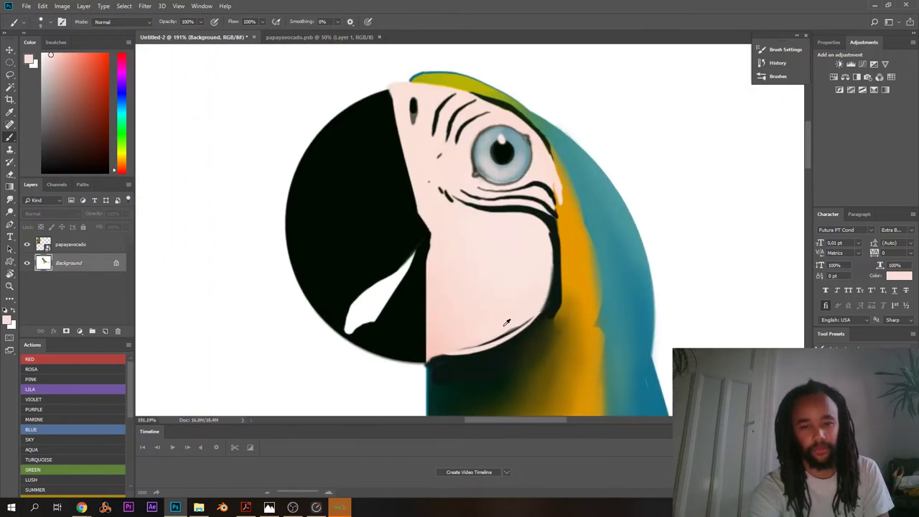
mouse_move(527, 338)
mouse_down()
mouse_move(482, 346)
mouse_move(458, 333)
mouse_up()
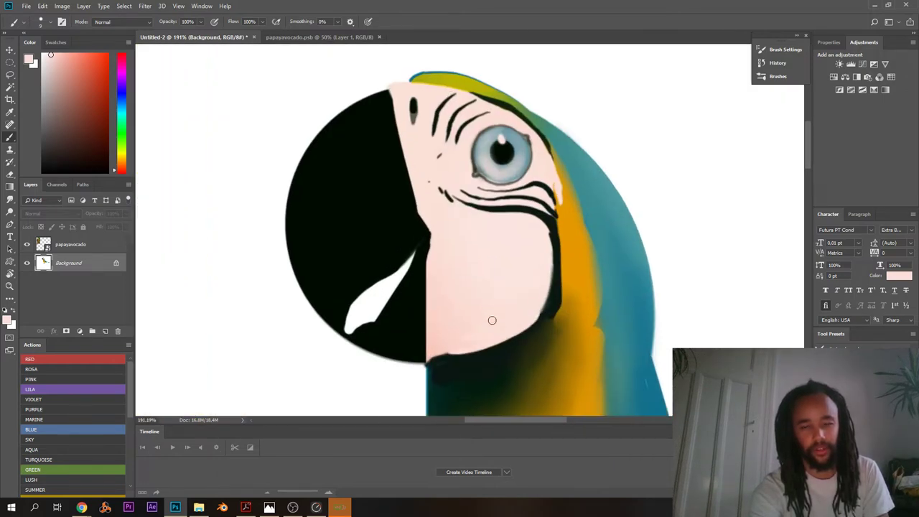
- Sample white and cut a small notch in the beak's lower outline at the tip of the upper beak
scroll(431, 327, down, 5)
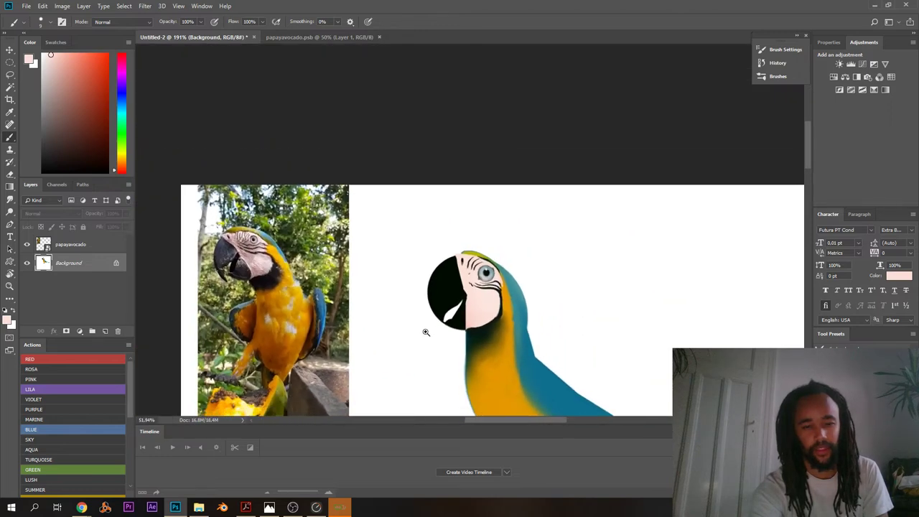
scroll(426, 333, up, 2)
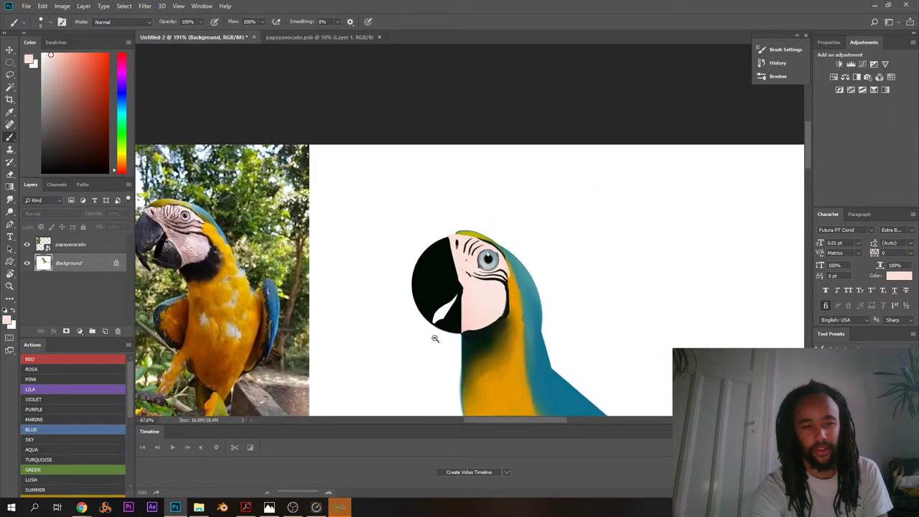
scroll(434, 338, up, 3)
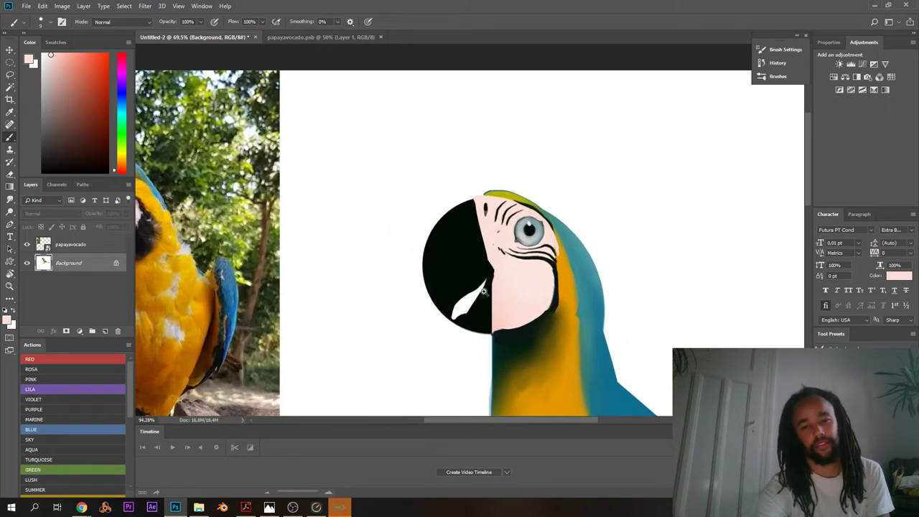
scroll(484, 292, down, 3)
scroll(467, 316, up, 4)
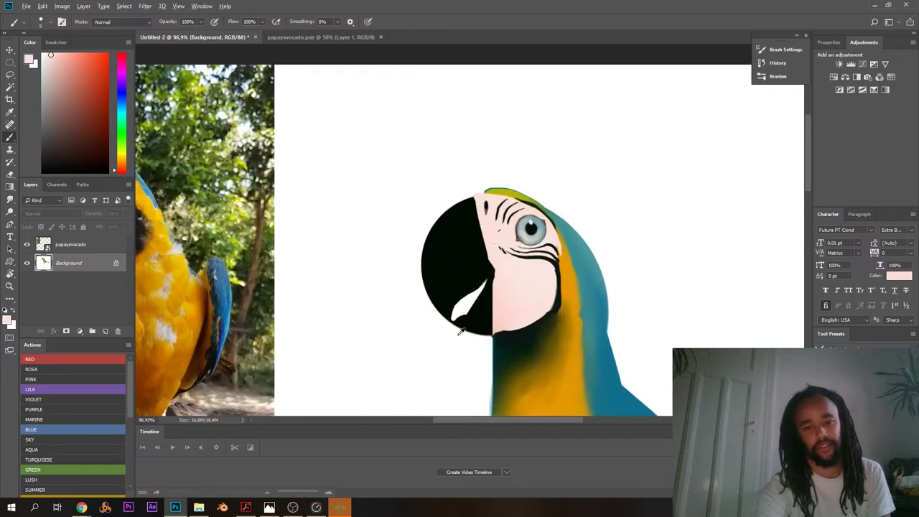
alt+click(453, 323)
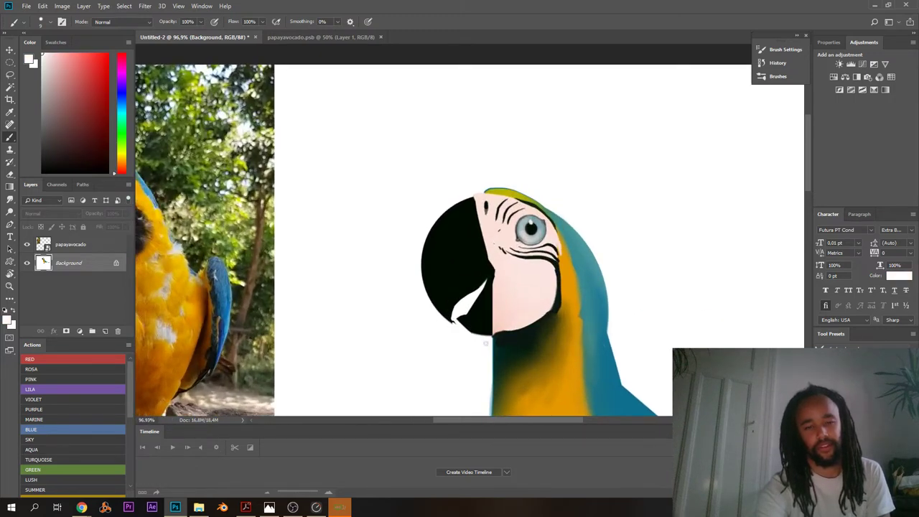
scroll(462, 335, up, 3)
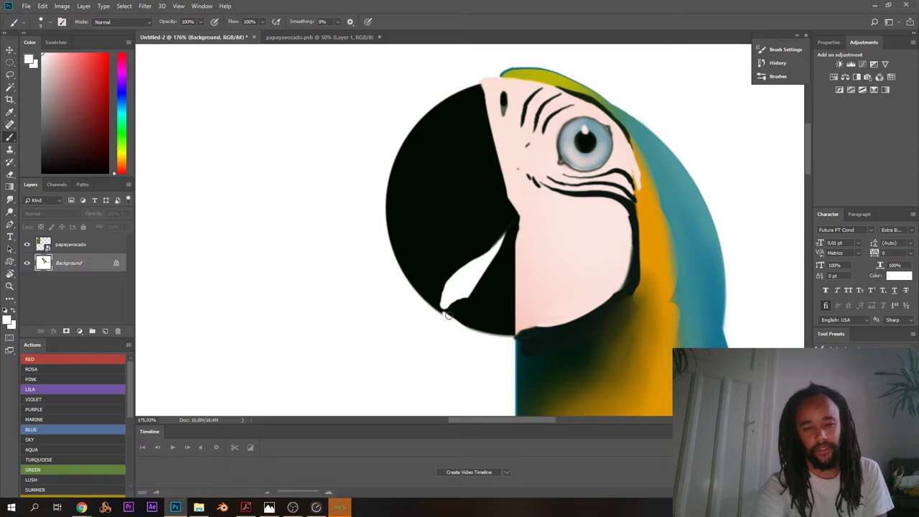
- Compare the painted macaw's head, beak and crown with the parrot in the reference photo
scroll(400, 252, down, 5)
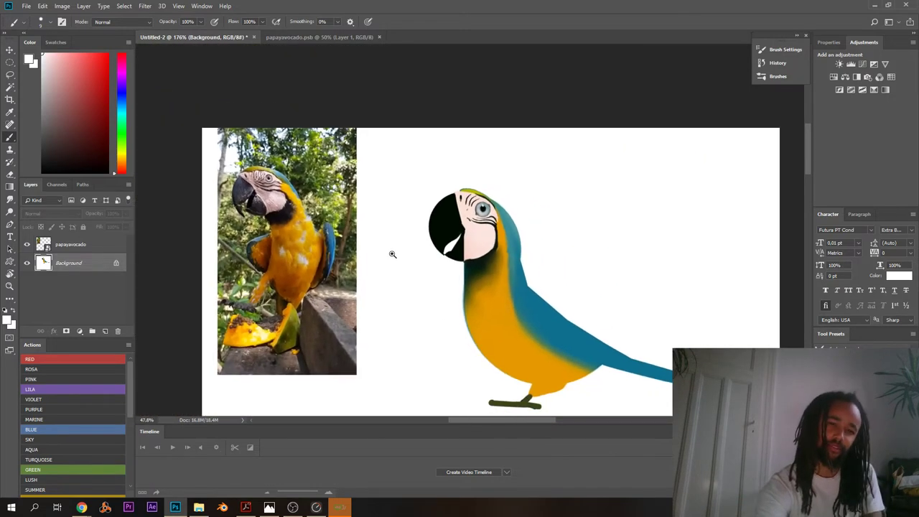
scroll(396, 255, up, 4)
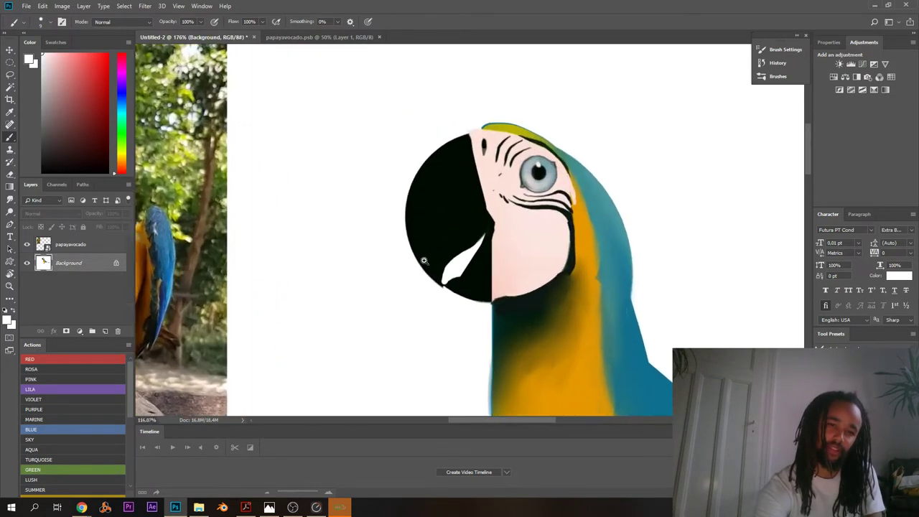
scroll(434, 200, down, 2)
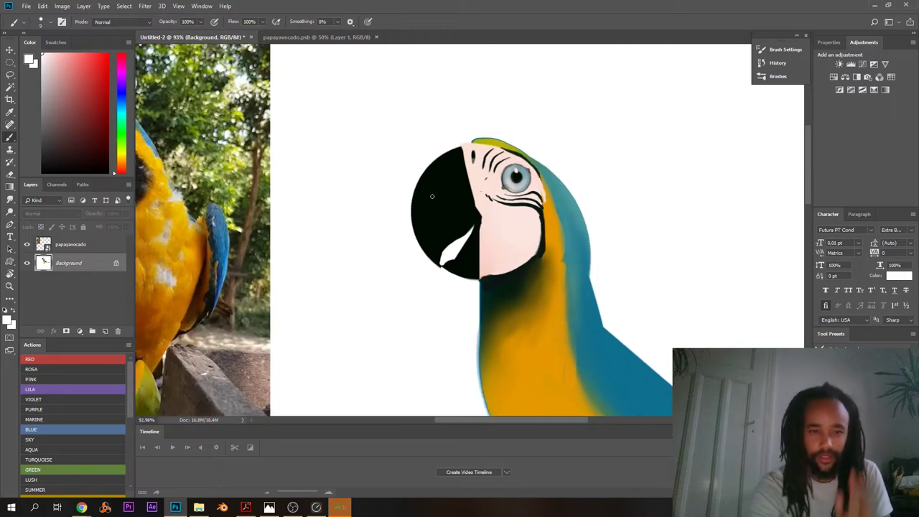
scroll(445, 213, up, 4)
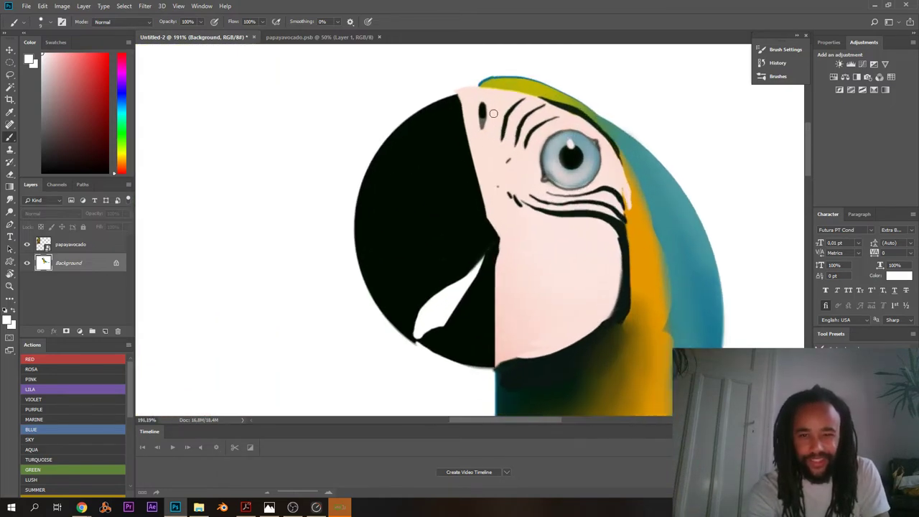
alt+click(512, 164)
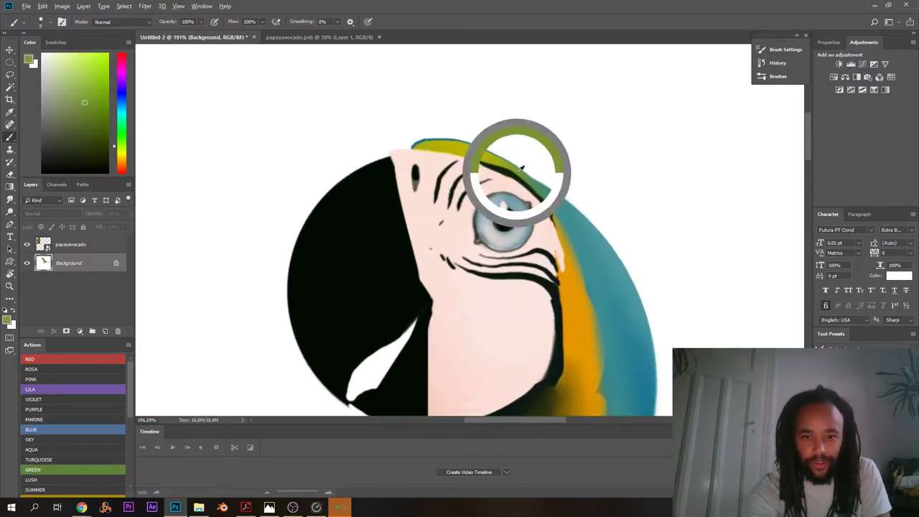
scroll(331, 180, down, 3)
scroll(332, 179, down, 1)
drag(322, 180, 474, 186)
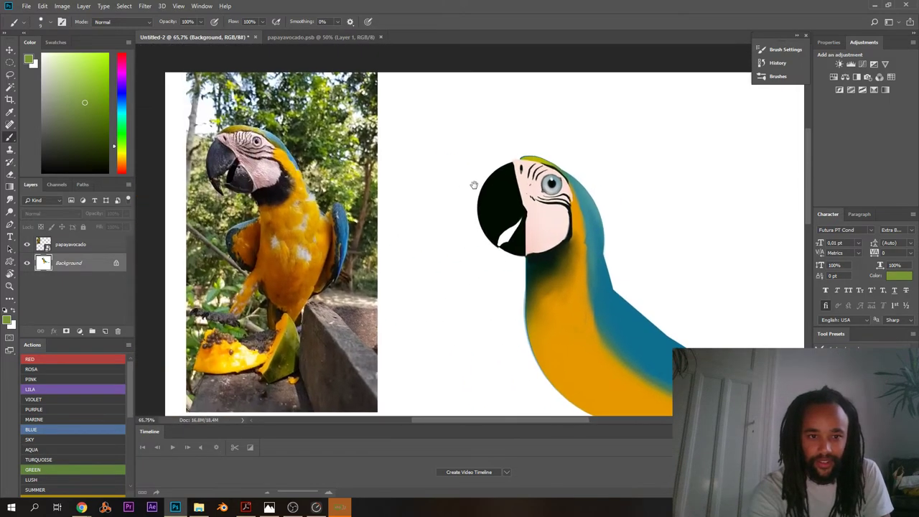
scroll(535, 199, up, 3)
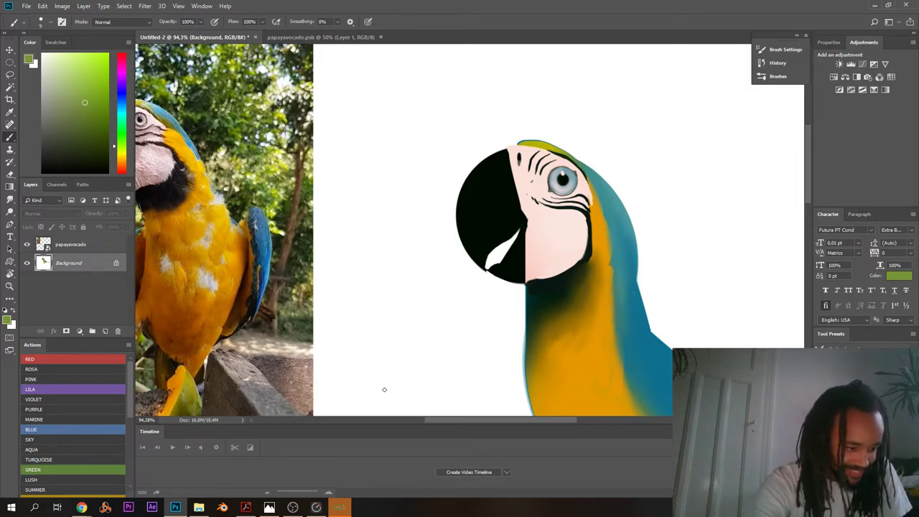
drag(416, 301, 371, 275)
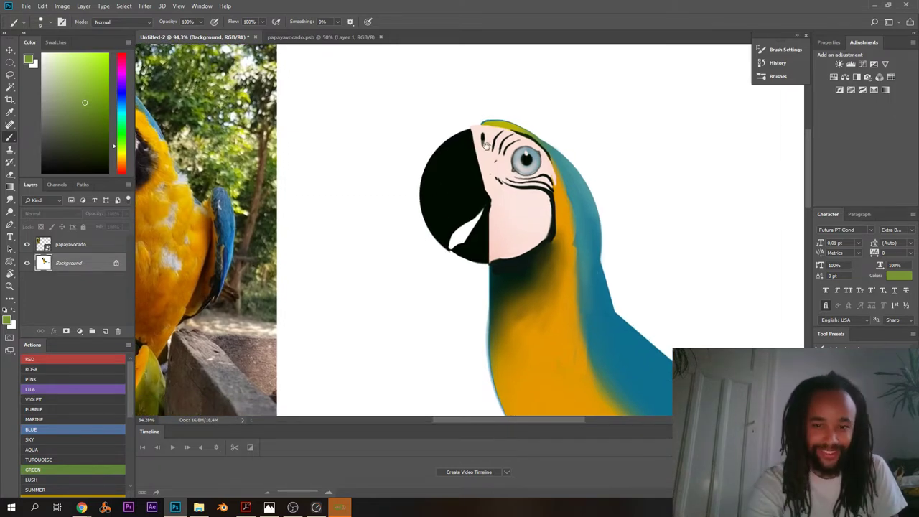
drag(486, 145, 585, 62)
drag(586, 62, 441, 148)
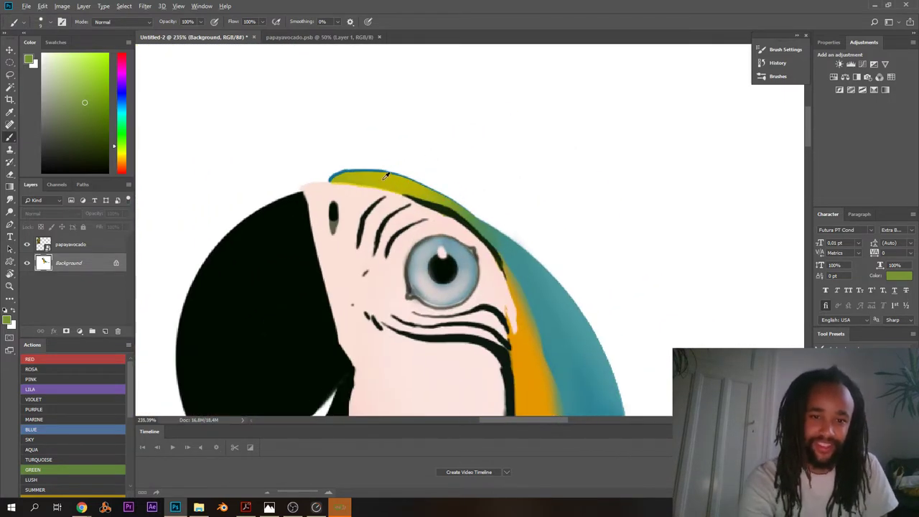
- Cover the crown's blue outline with sampled yellow-green and add short darker green feather strokes along the crown and forehead
alt+click(348, 175)
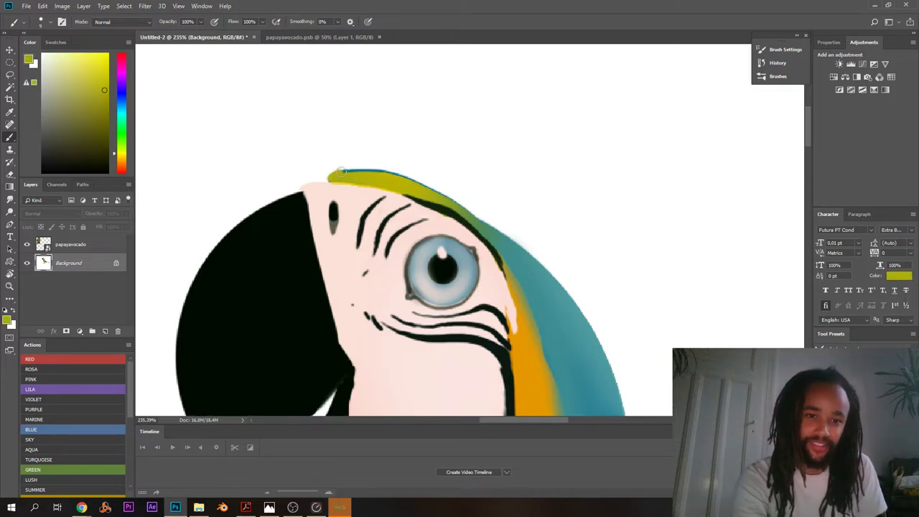
mouse_move(341, 171)
mouse_down()
mouse_move(400, 176)
mouse_move(467, 214)
mouse_move(387, 168)
mouse_move(423, 184)
mouse_move(414, 181)
mouse_move(521, 246)
mouse_move(464, 225)
mouse_up()
alt+click(462, 210)
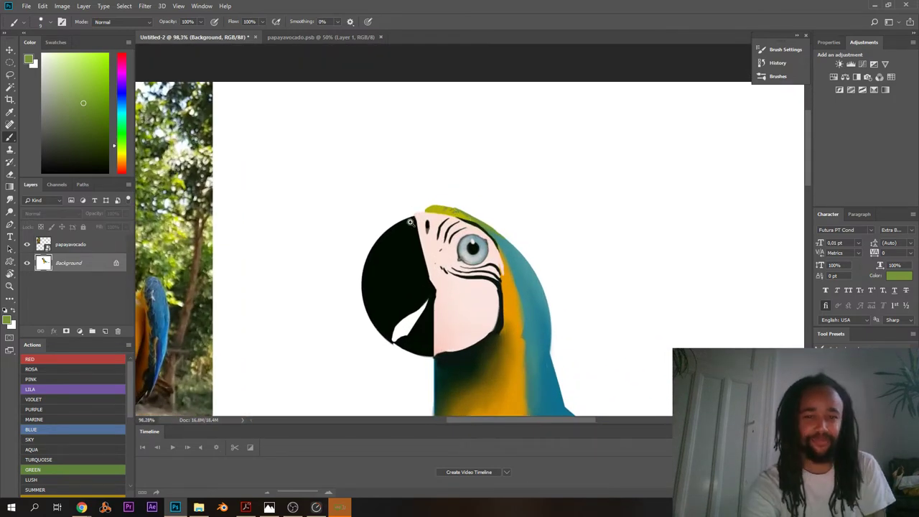
scroll(410, 223, down, 2)
scroll(424, 208, up, 4)
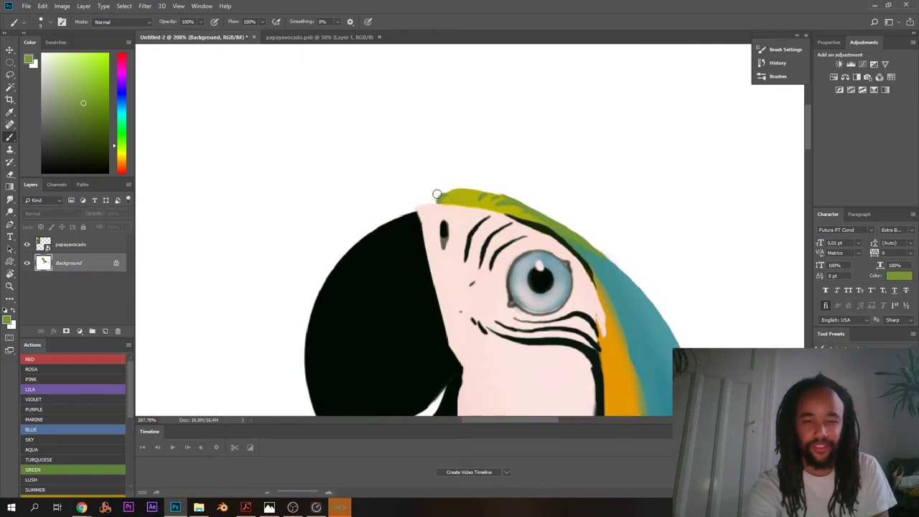
- Sample the blue of the neck feathers and smooth the angular outline from the nape down into the back
scroll(394, 209, down, 5)
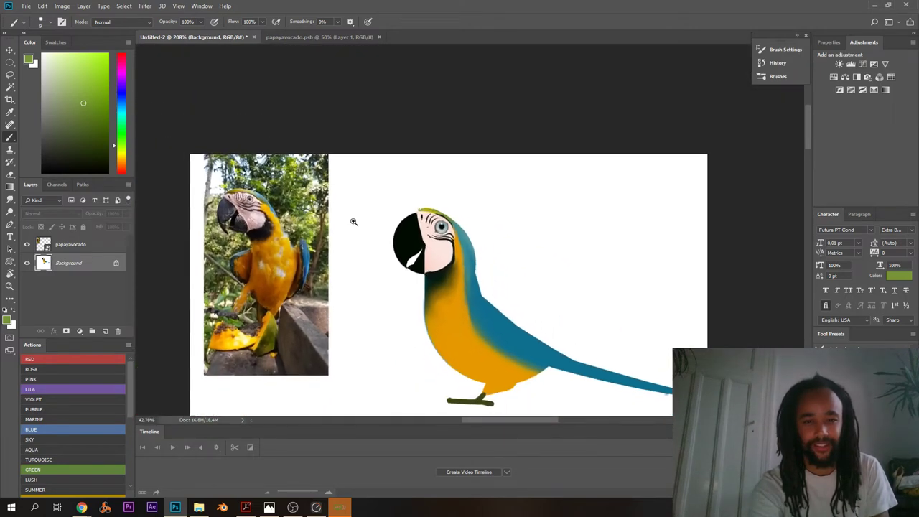
scroll(355, 230, up, 2)
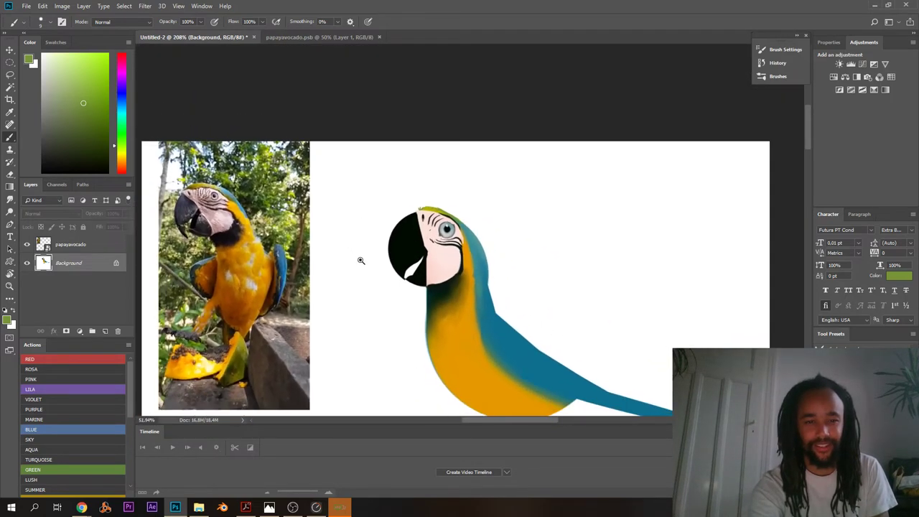
scroll(357, 261, down, 2)
scroll(352, 266, up, 6)
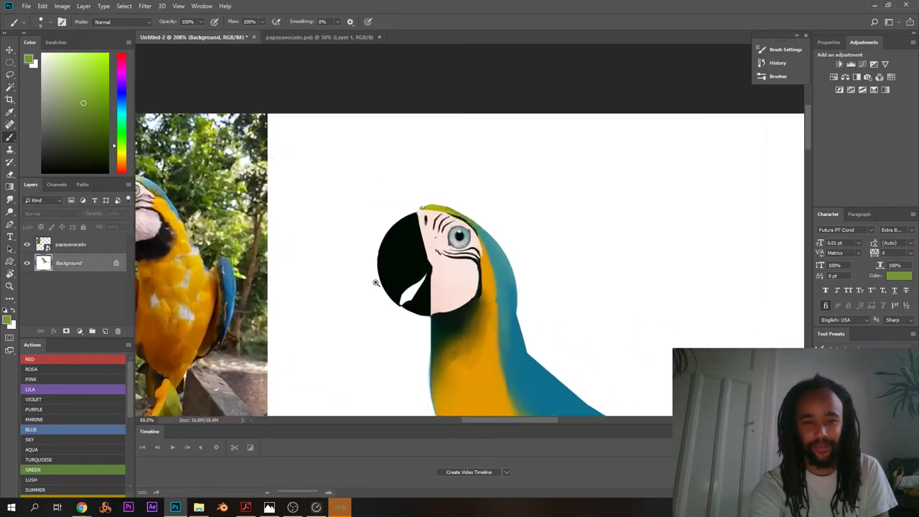
alt+click(452, 264)
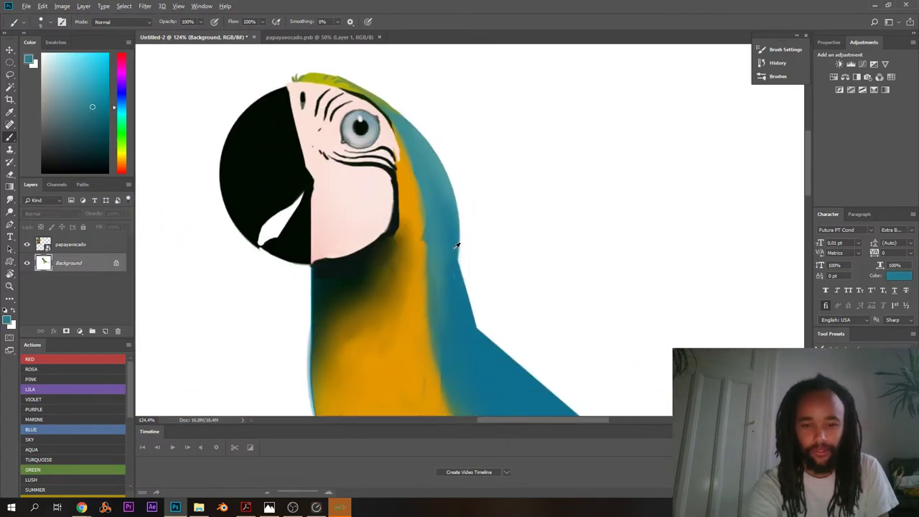
alt+click(456, 248)
drag(458, 232, 475, 328)
drag(459, 283, 498, 362)
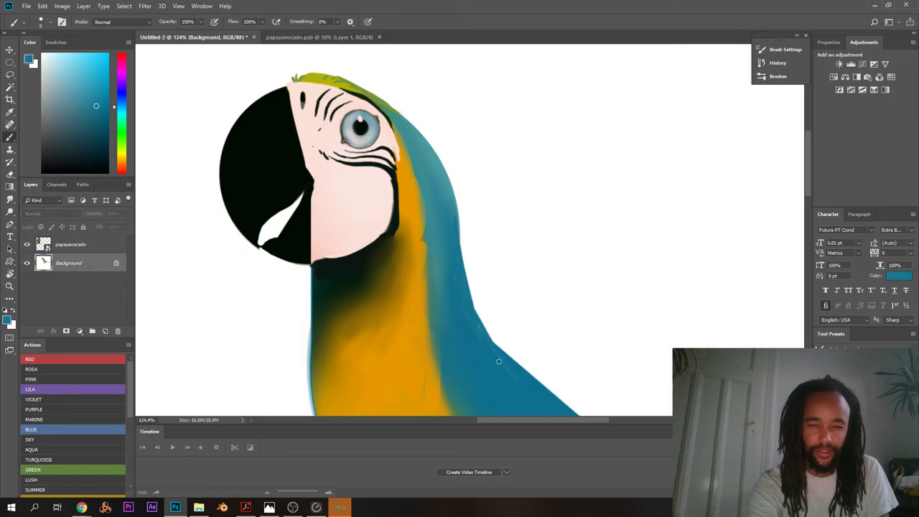
- Sample the throat's dark green and blend the dark patch beneath the cheek and beak down to the throat's front edge
scroll(440, 276, down, 6)
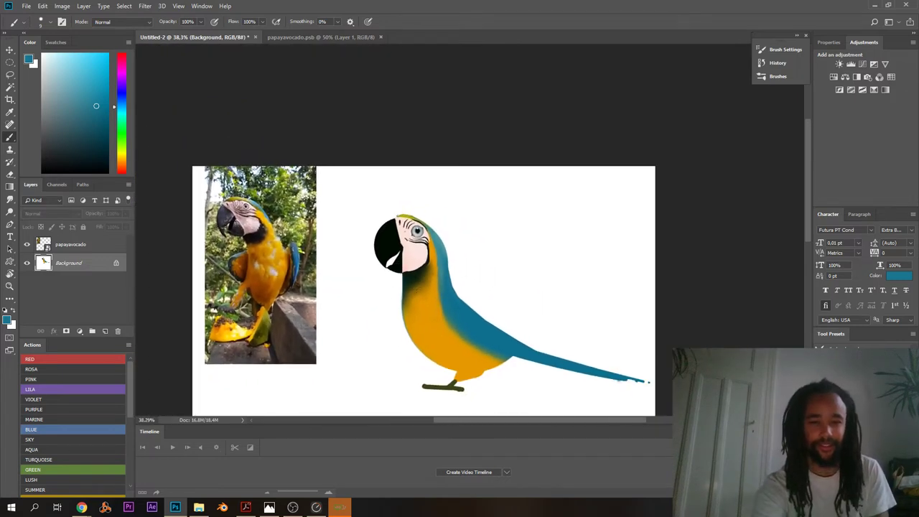
scroll(406, 254, up, 3)
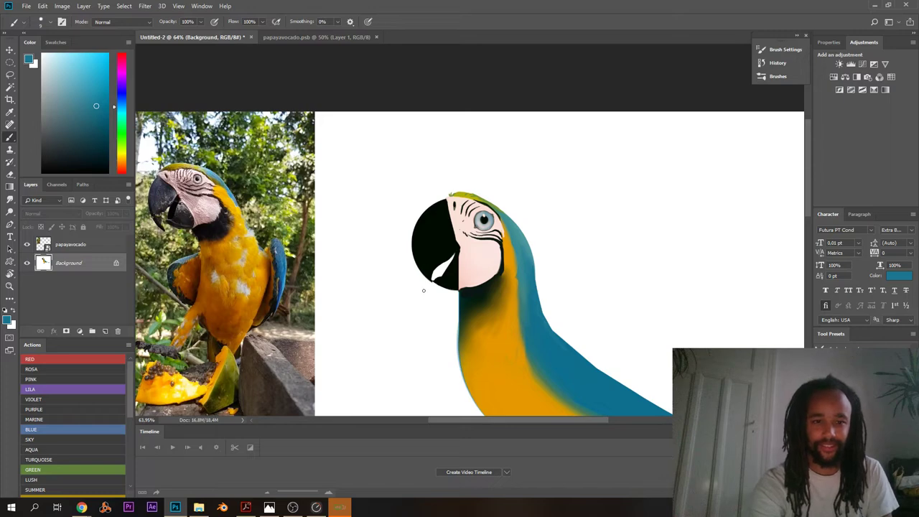
scroll(459, 296, up, 5)
scroll(488, 275, down, 1)
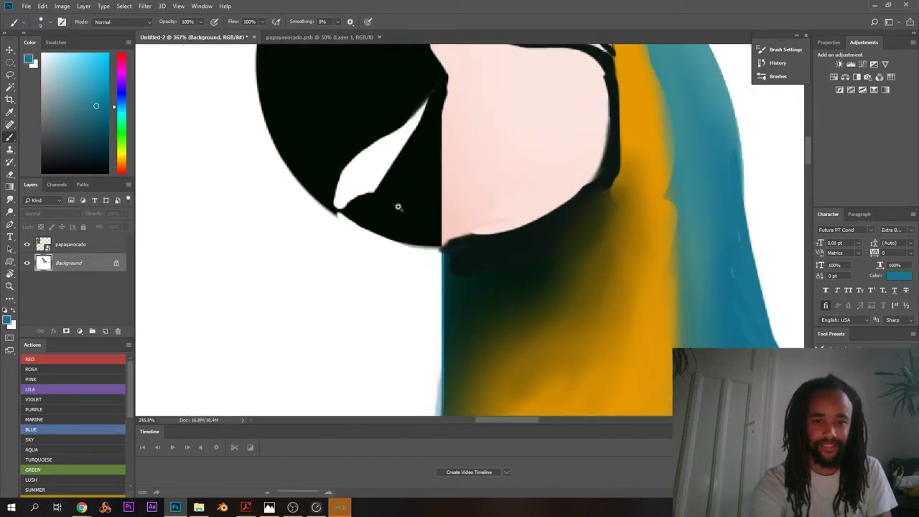
alt+click(459, 265)
alt+click(460, 272)
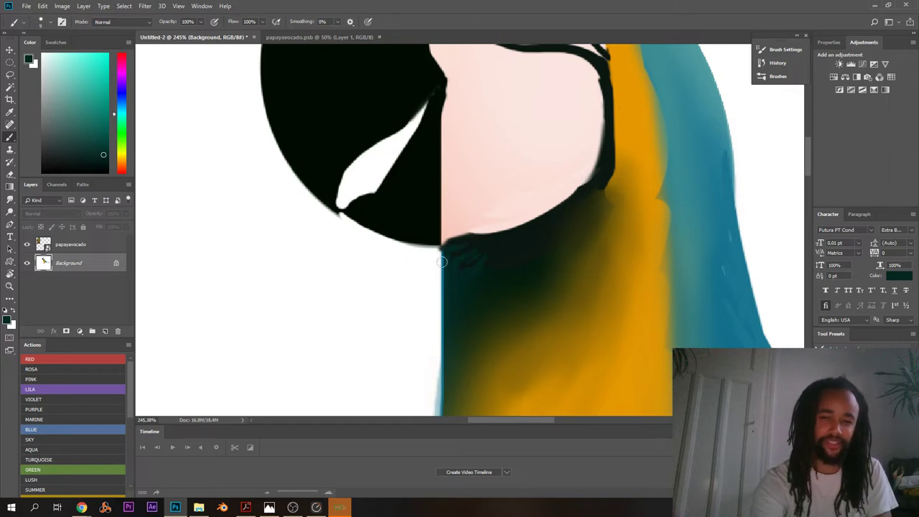
drag(442, 262, 404, 271)
drag(420, 186, 477, 188)
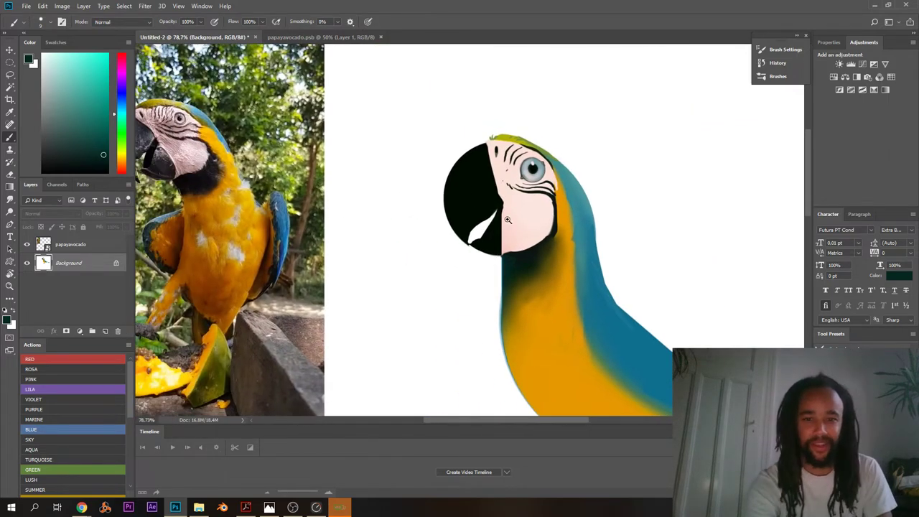
- Sample a grey-brown tone and paint a slightly curved edge along the border between the upper beak and the pink face
scroll(508, 219, up, 4)
scroll(511, 228, down, 3)
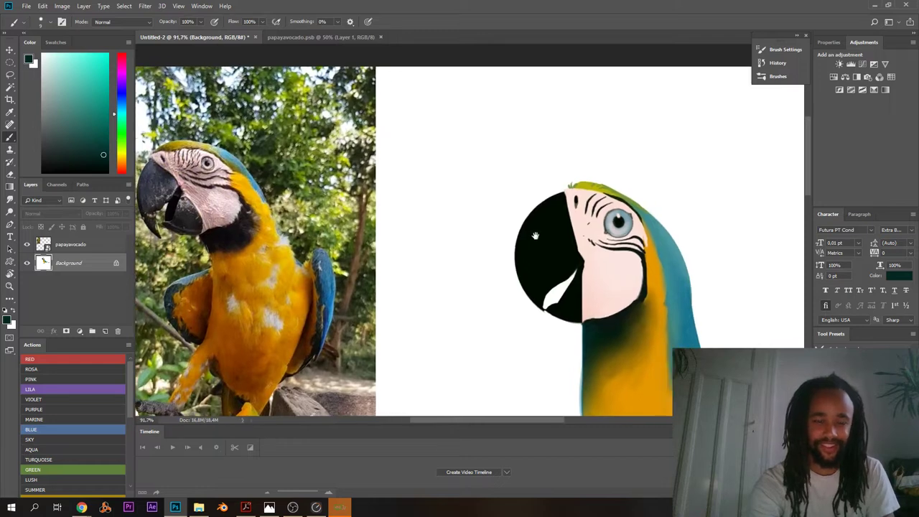
drag(536, 235, 544, 256)
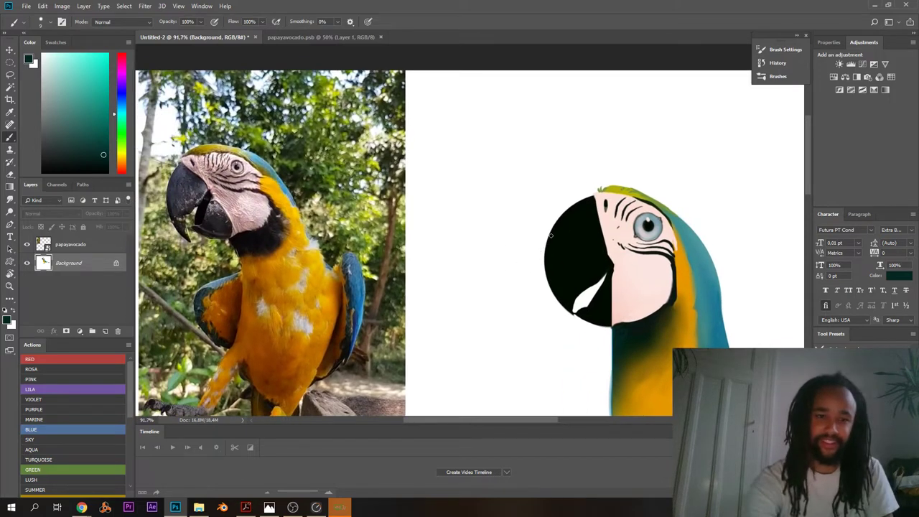
alt+click(604, 203)
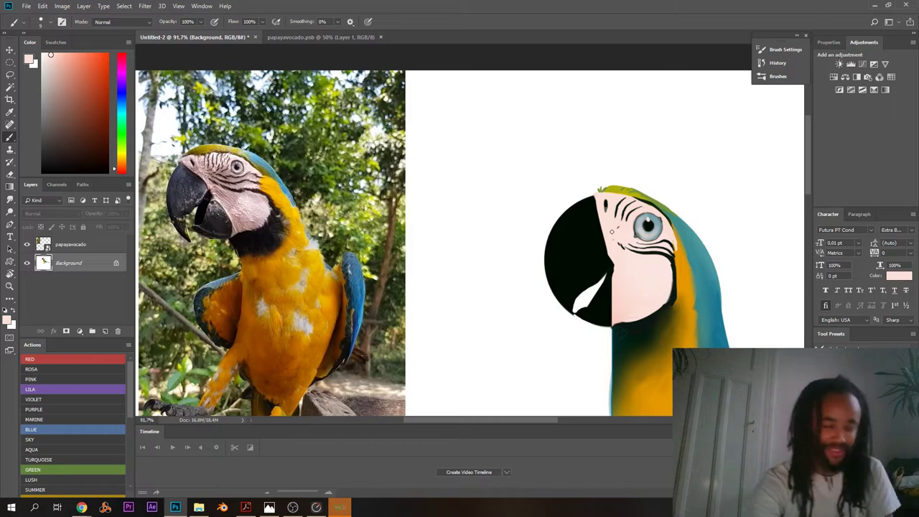
mouse_move(569, 253)
mouse_down()
mouse_move(511, 287)
mouse_move(581, 230)
mouse_up()
alt+click(565, 197)
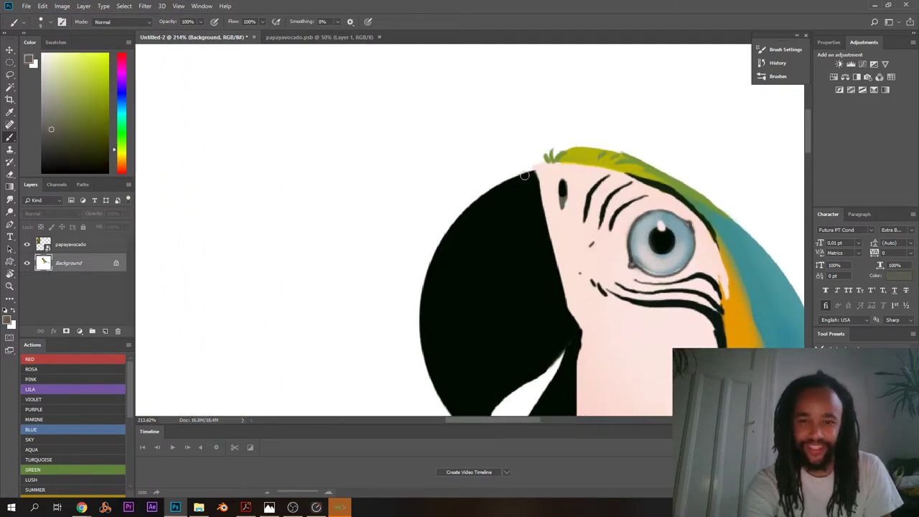
mouse_move(533, 174)
mouse_down()
mouse_move(539, 209)
mouse_move(495, 228)
mouse_move(522, 248)
mouse_move(539, 229)
mouse_move(499, 240)
mouse_move(529, 250)
mouse_move(555, 212)
mouse_move(573, 265)
mouse_up()
alt+click(571, 230)
mouse_move(564, 214)
mouse_down()
mouse_move(577, 304)
mouse_move(498, 306)
mouse_move(530, 305)
mouse_move(506, 215)
mouse_up()
alt+click(558, 222)
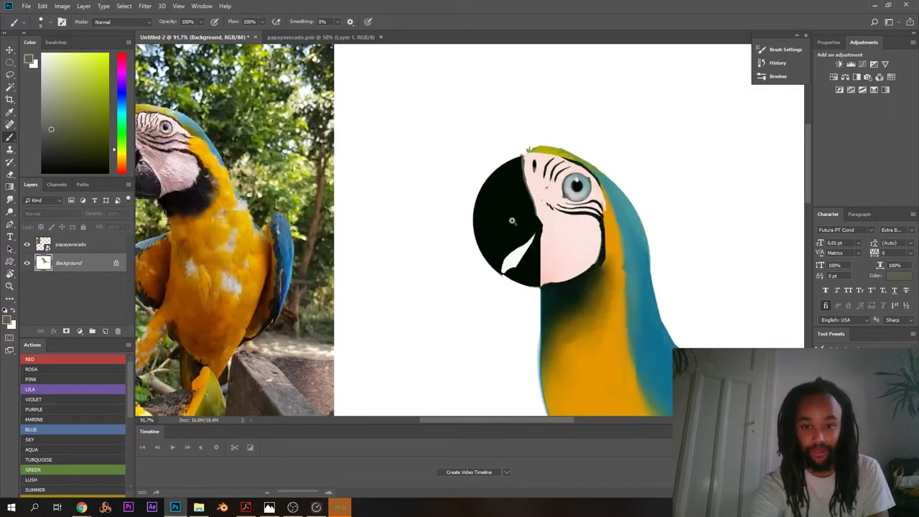
scroll(512, 221, down, 1)
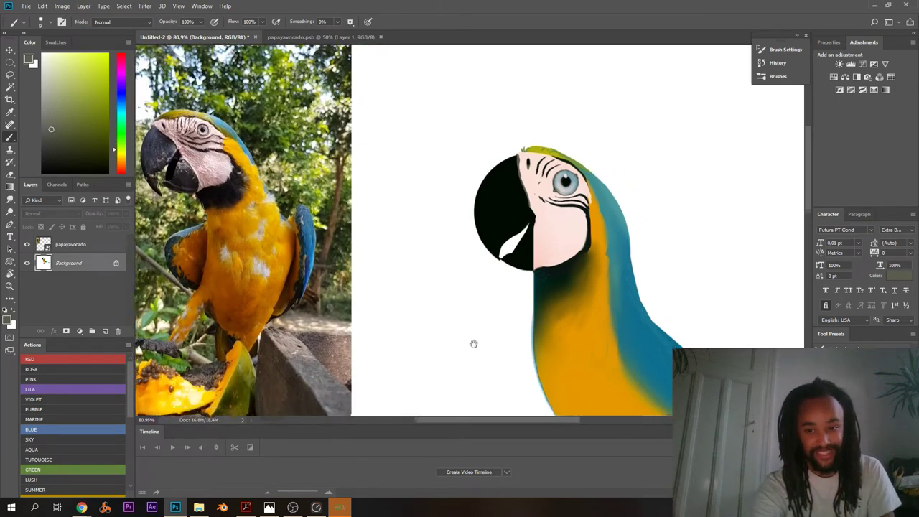
scroll(475, 342, down, 3)
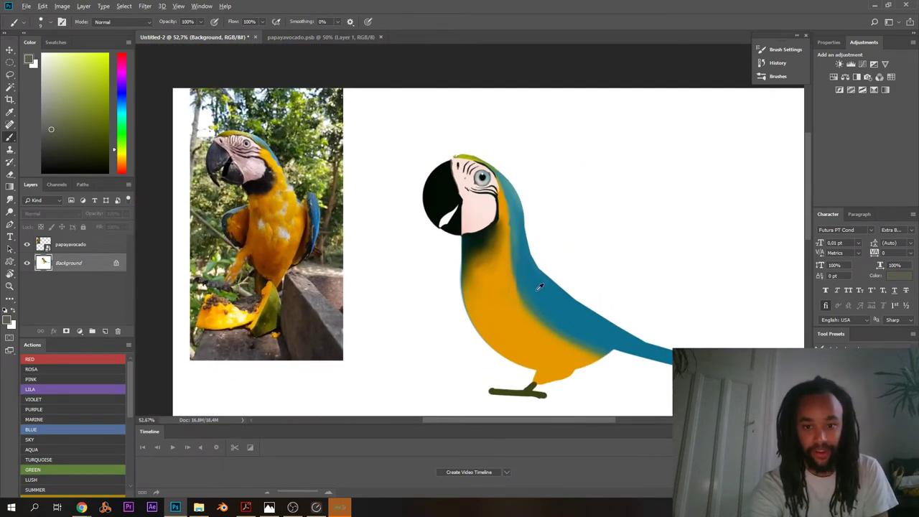
- Sample the back's blue and paint a solid rounded wing over the yellow side with a 77 px brush, from the shoulder down toward the belly
alt+click(536, 289)
right_click(540, 274)
click(610, 298)
drag(525, 275, 549, 341)
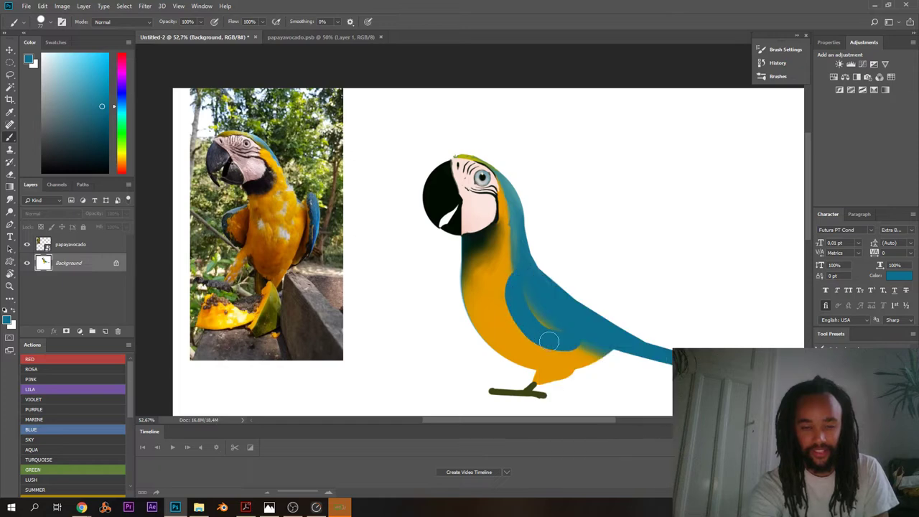
key(ctrl+z)
key(ctrl+shift+z)
key(ctrl+z)
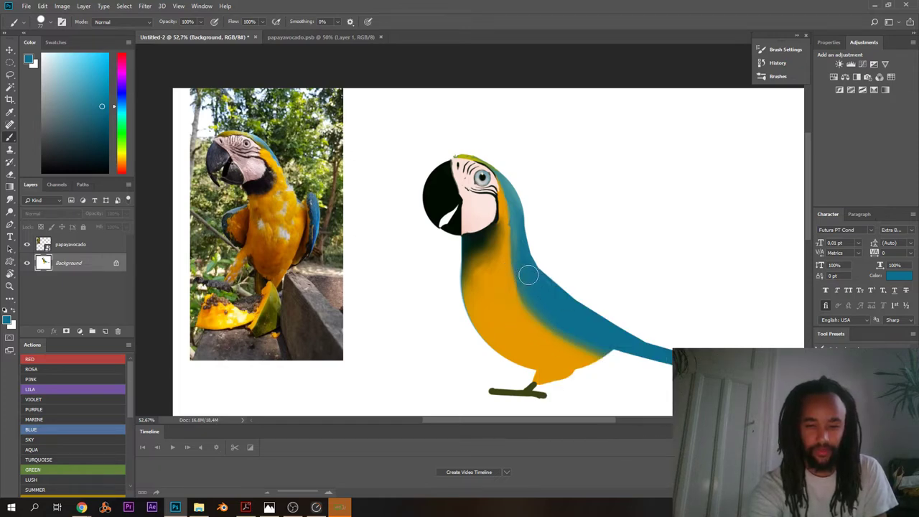
key(ctrl+shift+z)
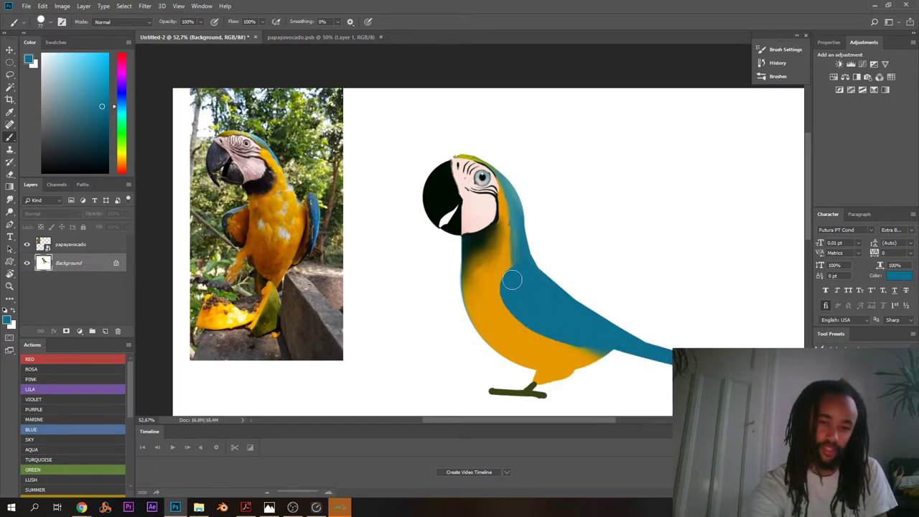
mouse_move(512, 280)
mouse_down()
mouse_move(506, 304)
mouse_move(559, 339)
mouse_move(540, 304)
mouse_move(552, 283)
mouse_move(517, 299)
mouse_move(512, 280)
mouse_move(509, 288)
mouse_move(556, 335)
mouse_move(531, 294)
mouse_move(492, 310)
mouse_move(536, 317)
mouse_move(592, 344)
mouse_move(461, 260)
mouse_up()
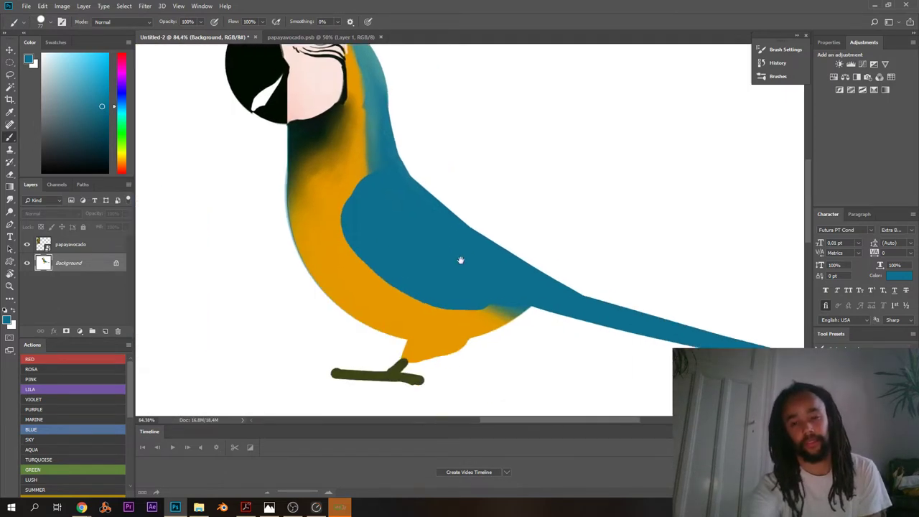
scroll(460, 260, down, 3)
scroll(488, 284, up, 3)
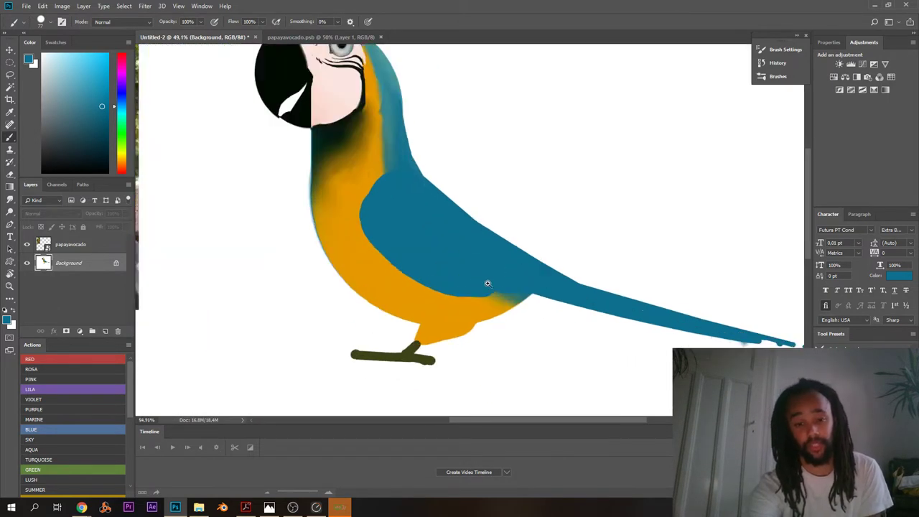
scroll(488, 284, down, 2)
scroll(409, 216, up, 2)
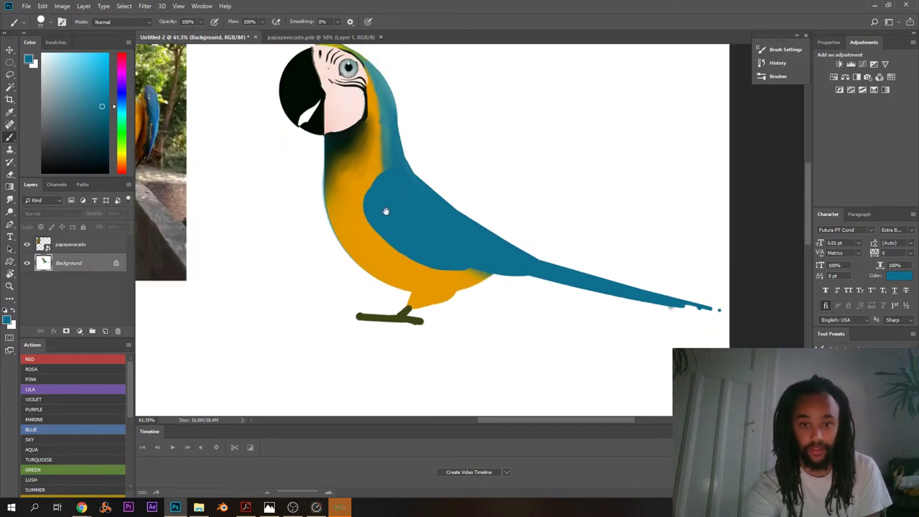
drag(386, 212, 424, 291)
- Hand-letter "GAIAMA.ORG" on the white area beside the macaw's head with a 21 px brush in a sampled dark olive
right_click(431, 185)
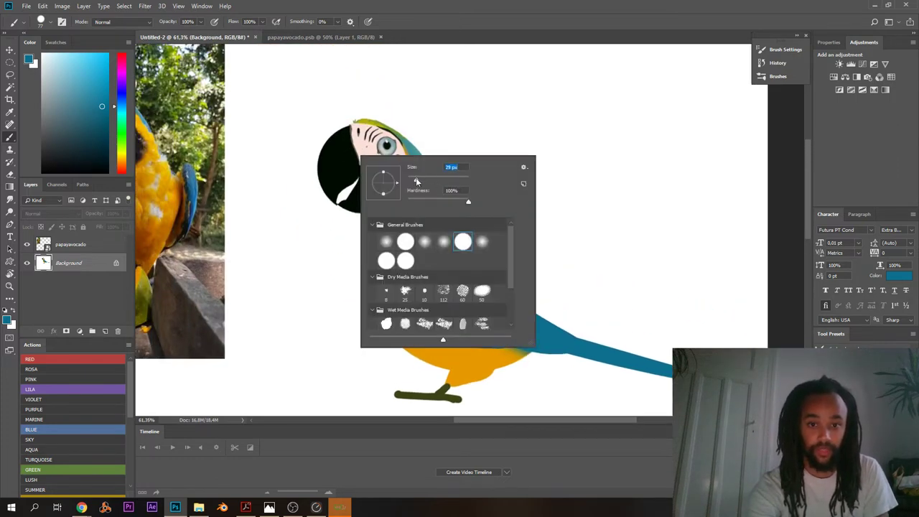
alt+click(367, 116)
scroll(337, 147, down, 1)
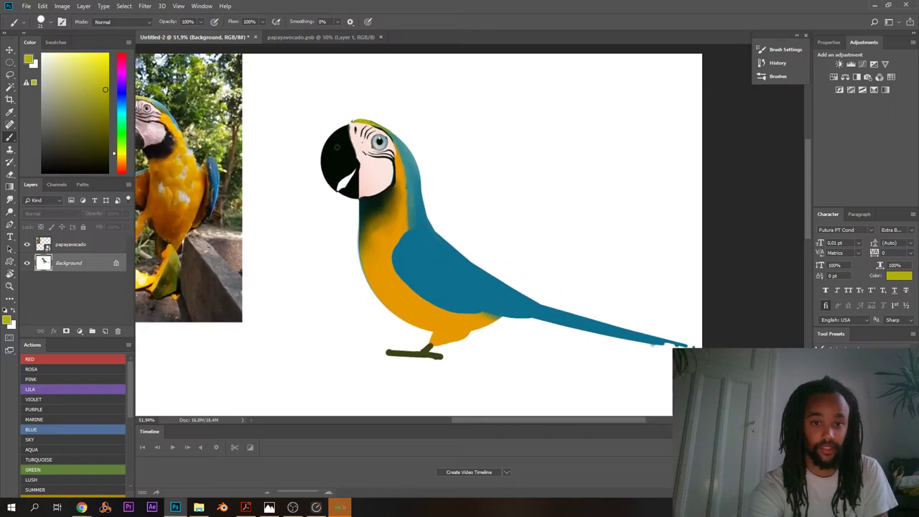
drag(390, 187, 426, 189)
alt+click(382, 219)
drag(293, 187, 185, 264)
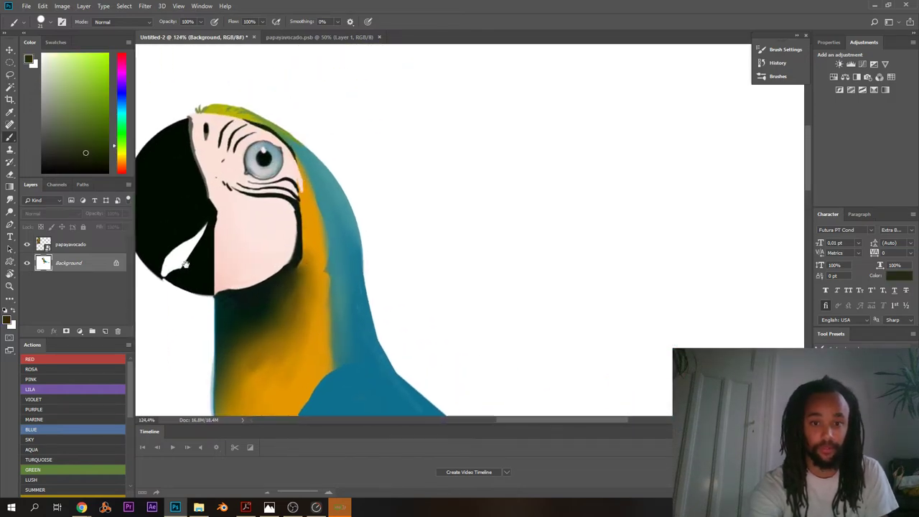
mouse_move(433, 160)
mouse_down()
mouse_move(401, 169)
mouse_move(442, 181)
mouse_move(419, 181)
mouse_up()
drag(465, 158, 462, 202)
drag(466, 159, 468, 188)
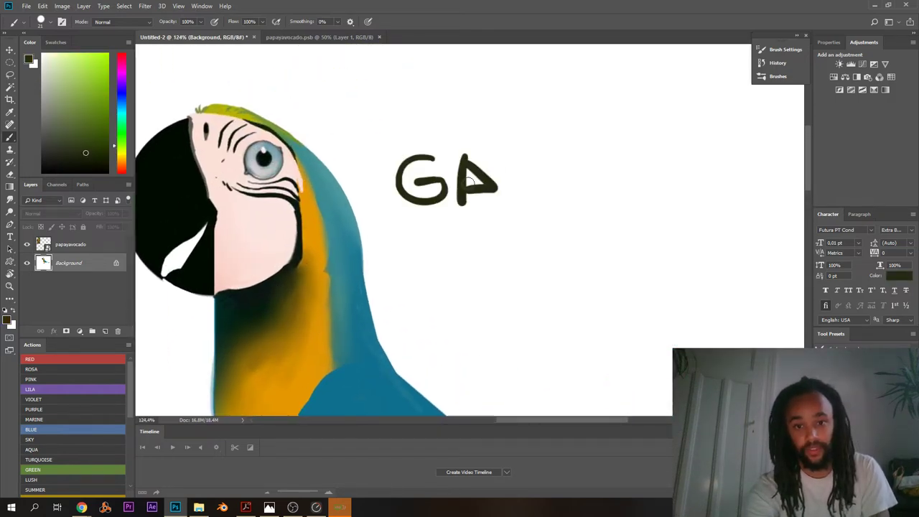
drag(500, 157, 523, 184)
mouse_move(528, 148)
mouse_down()
mouse_move(553, 170)
mouse_move(527, 183)
mouse_up()
drag(572, 141, 578, 175)
mouse_move(573, 142)
mouse_down()
mouse_move(622, 156)
mouse_move(635, 180)
mouse_up()
drag(649, 112, 641, 180)
mouse_move(650, 116)
mouse_down()
mouse_move(686, 161)
mouse_move(620, 151)
mouse_move(658, 109)
mouse_move(687, 143)
mouse_up()
click(716, 141)
mouse_move(687, 97)
mouse_down()
mouse_move(715, 120)
mouse_move(722, 141)
mouse_up()
mouse_move(747, 86)
mouse_down()
mouse_move(751, 113)
mouse_move(762, 108)
mouse_up()
drag(465, 151, 417, 150)
scroll(417, 149, up, 1)
drag(333, 151, 405, 158)
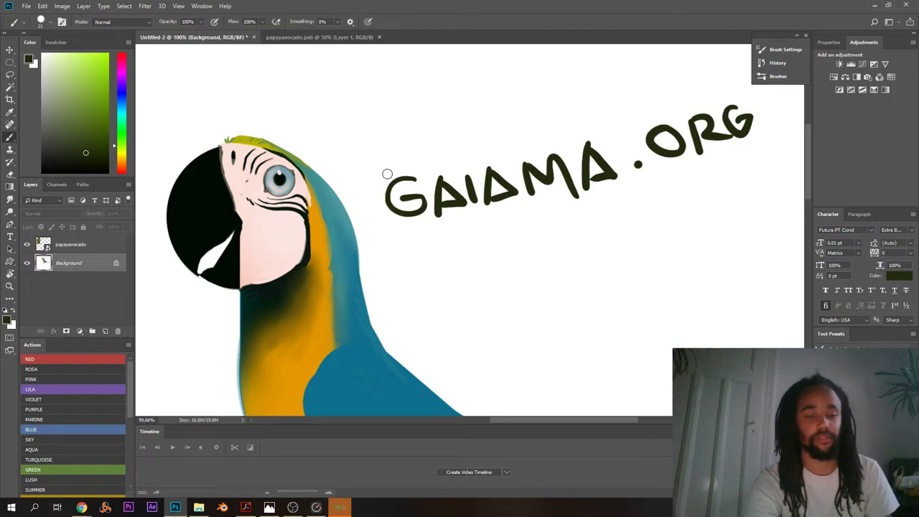
- Sample the beak's black and fill the upper beak's top corner where it meets the forehead, using a 10 px brush
scroll(264, 165, up, 3)
alt+click(257, 150)
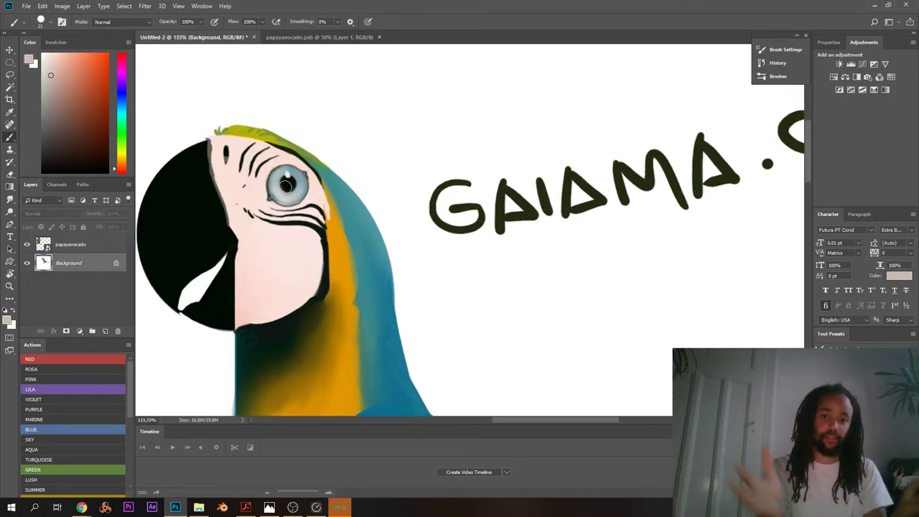
alt+click(204, 151)
right_click(207, 151)
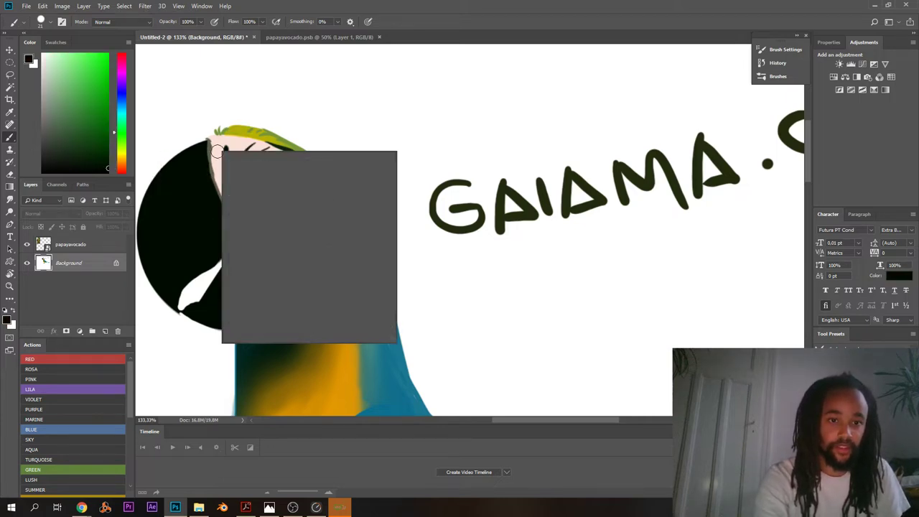
click(198, 160)
alt+click(209, 148)
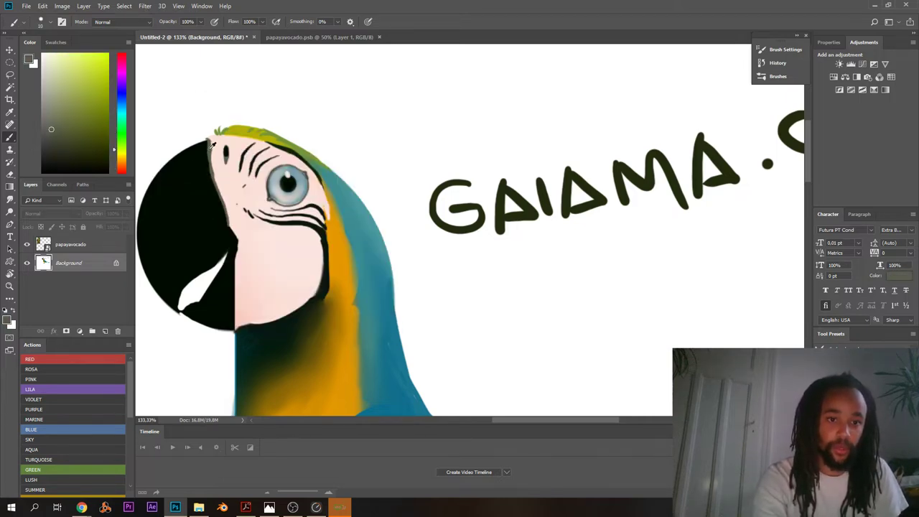
alt+click(216, 143)
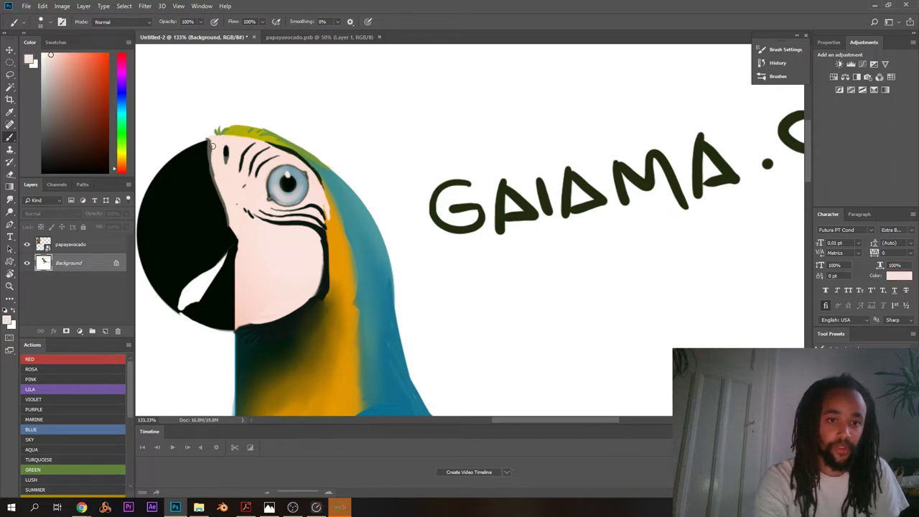
scroll(206, 143, up, 3)
alt+click(200, 152)
drag(185, 163, 360, 142)
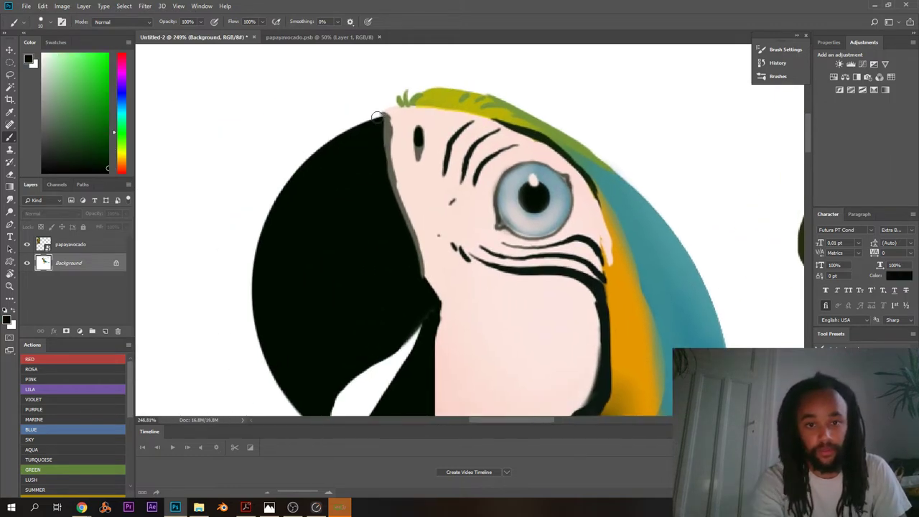
- Clean up the outer contour of the beak's top and the pink forehead corner with white and sampled pale tones
key(x)
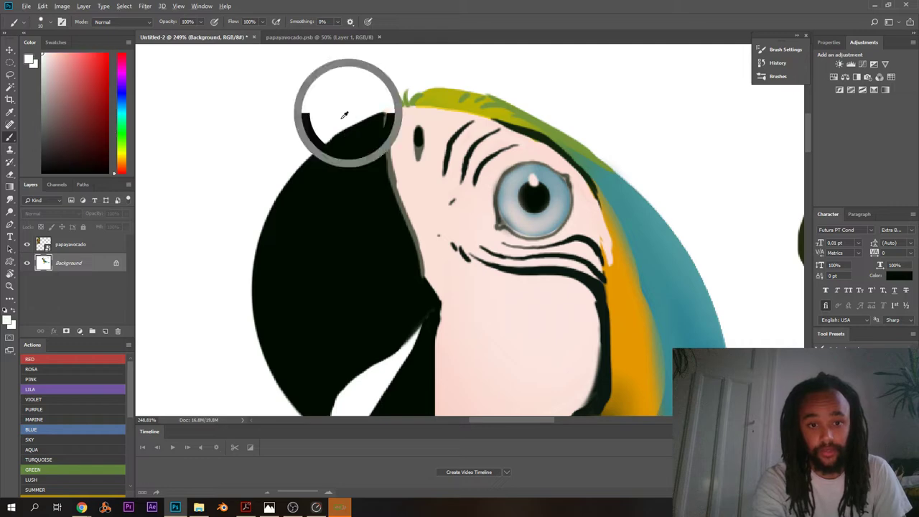
alt+click(396, 117)
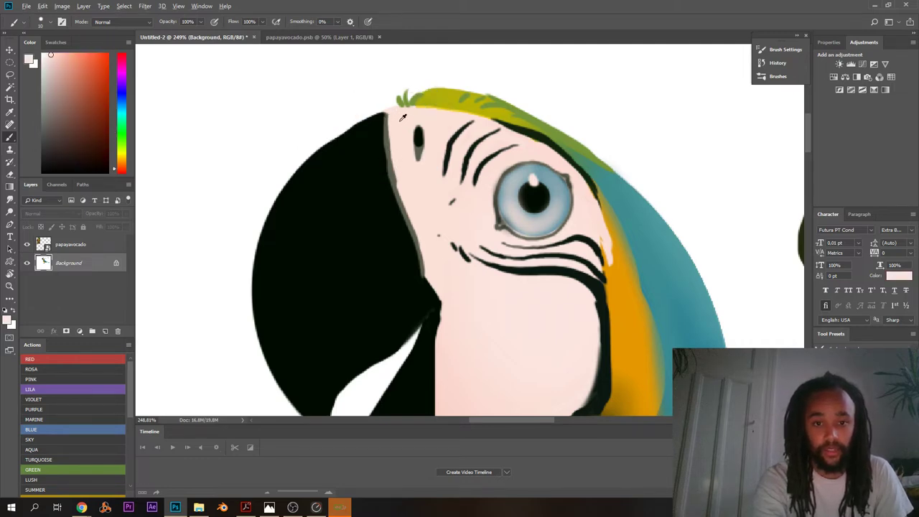
alt+click(390, 102)
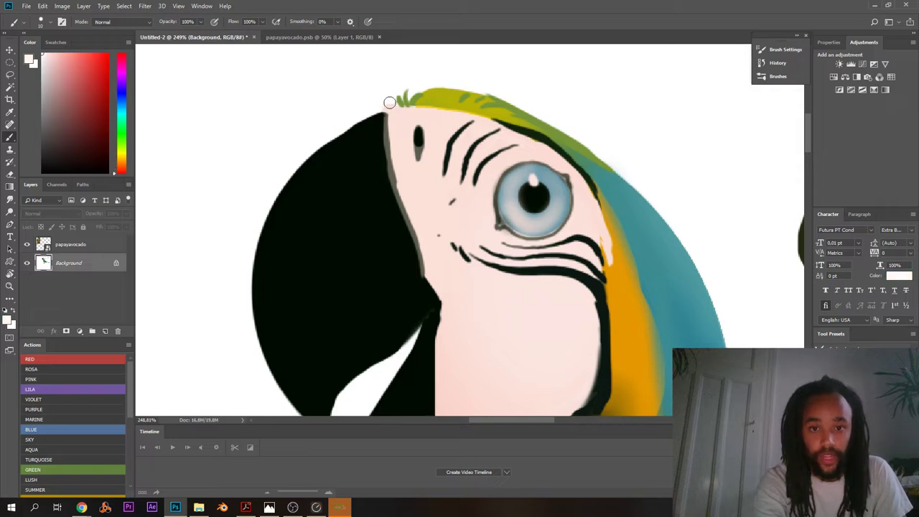
mouse_move(366, 127)
mouse_down()
mouse_move(314, 140)
mouse_move(311, 151)
mouse_move(327, 132)
mouse_move(352, 137)
mouse_up()
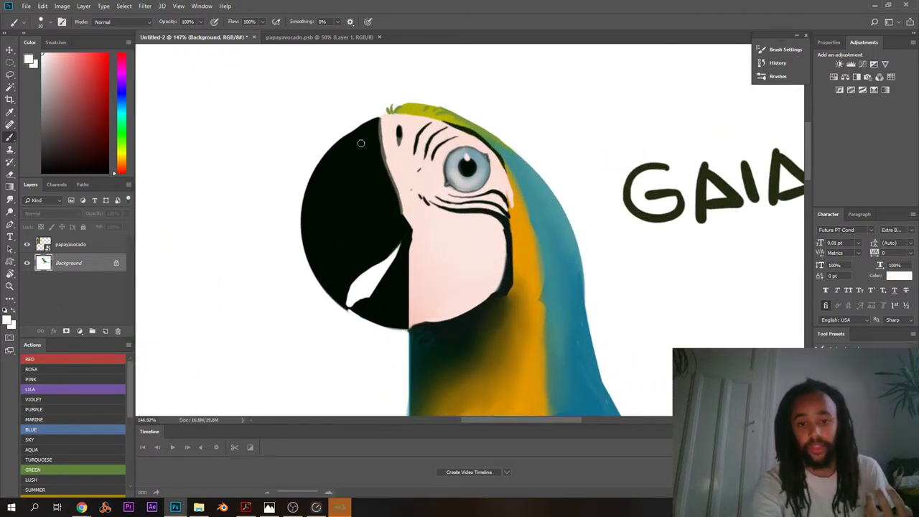
- Sample the neck's orange-yellow and paint over the stray pink stroke at the face's rear edge behind the eye wrinkles
drag(388, 226, 279, 178)
scroll(383, 135, up, 5)
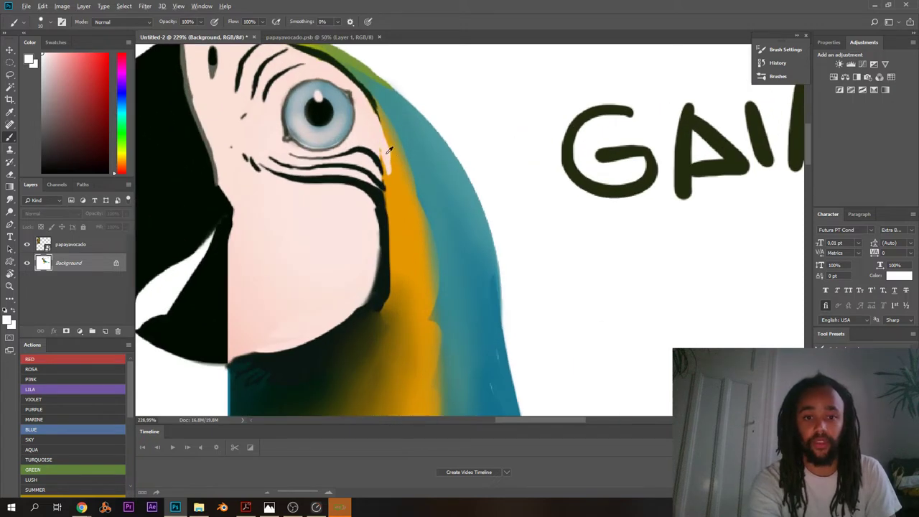
alt+click(400, 160)
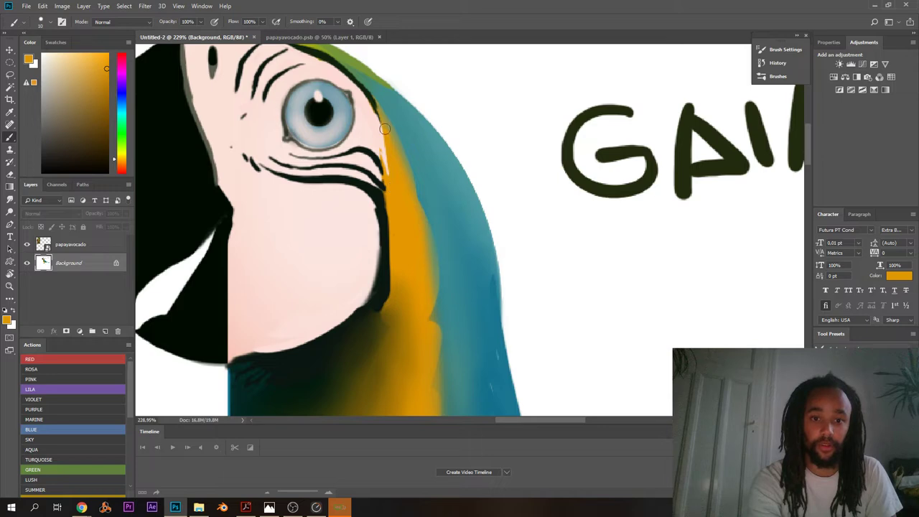
scroll(393, 188, down, 5)
scroll(295, 140, up, 3)
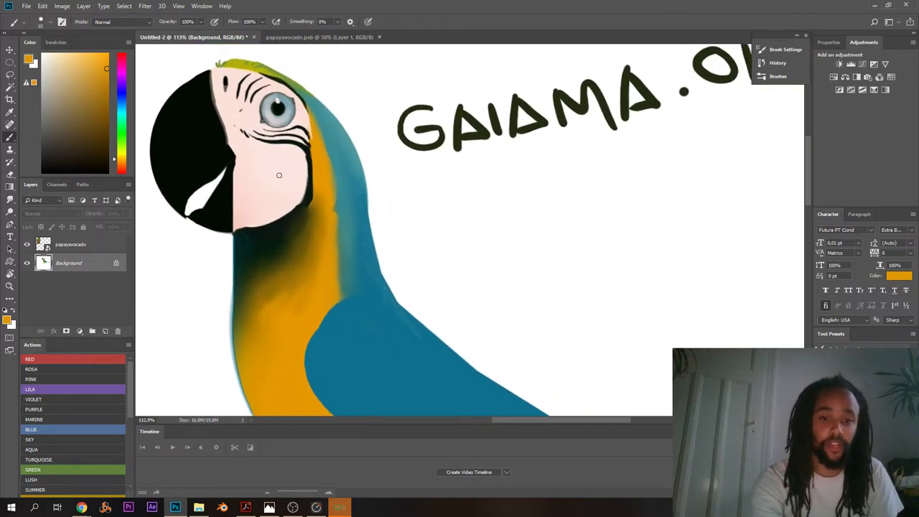
- Sample mustard and grey-green transition tones and touch up the border between the yellow and blue neck feathers
alt+click(333, 170)
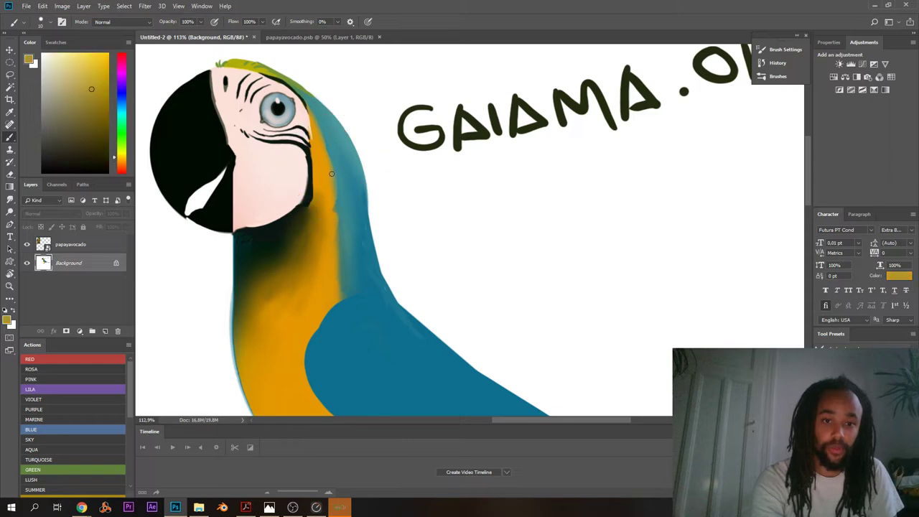
alt+click(335, 166)
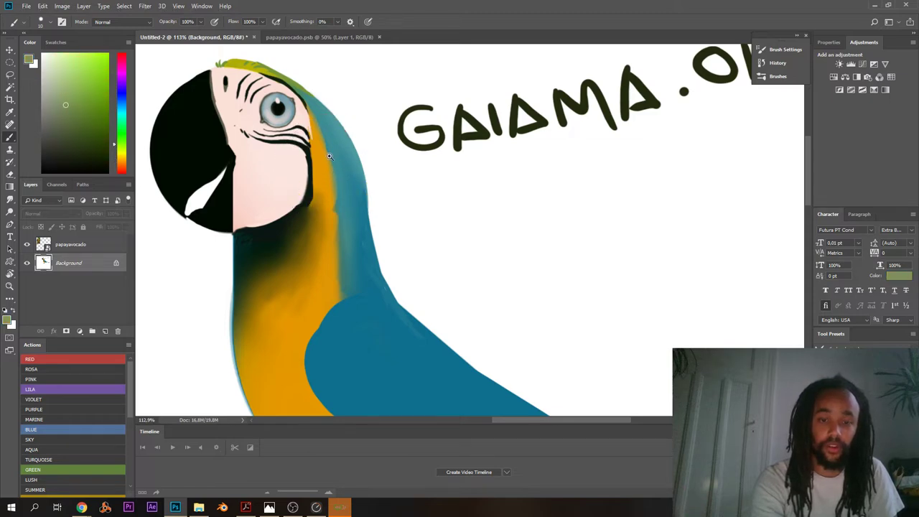
scroll(330, 158, up, 1)
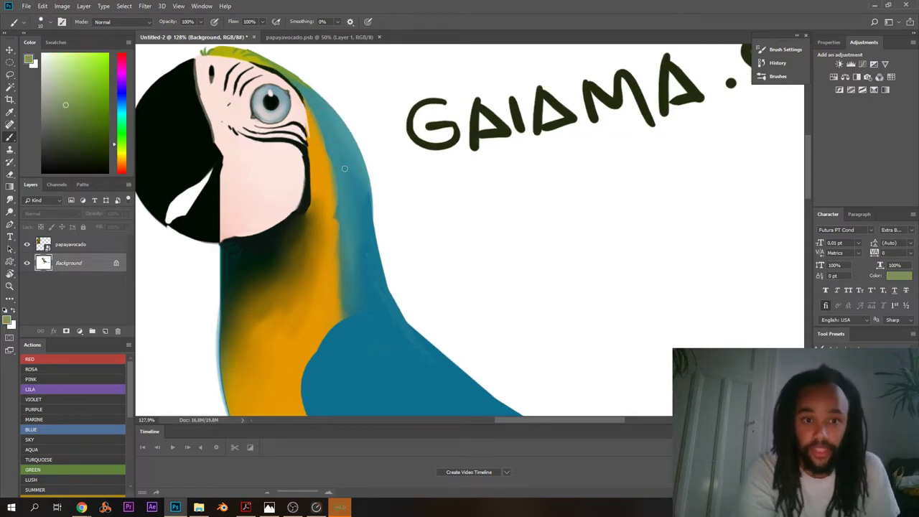
drag(265, 131, 292, 156)
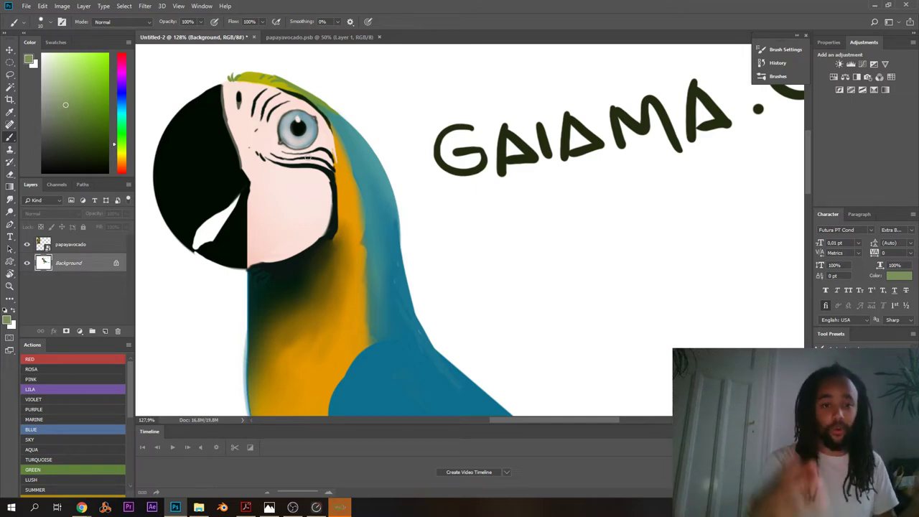
- Select the entire black beak area with the Magic Wand and return to the Brush tool
drag(186, 170, 236, 180)
key(w)
click(241, 184)
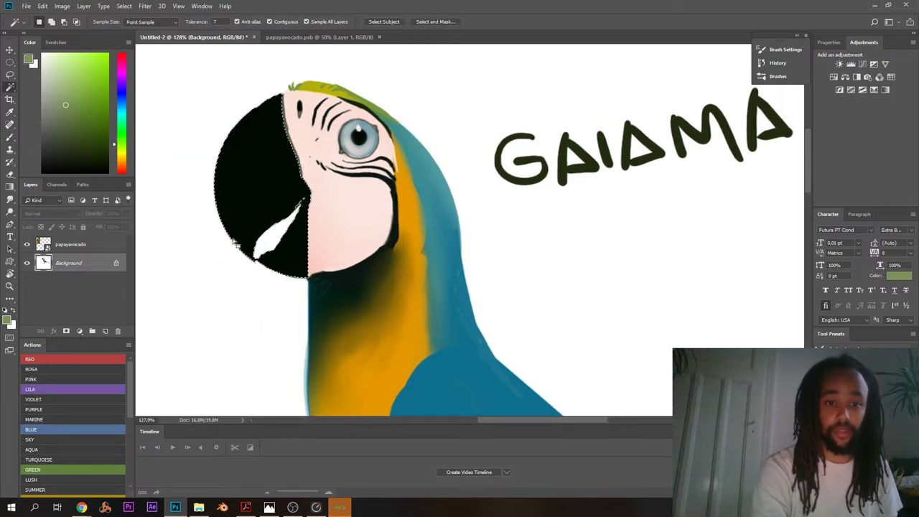
key(b)
drag(242, 160, 304, 156)
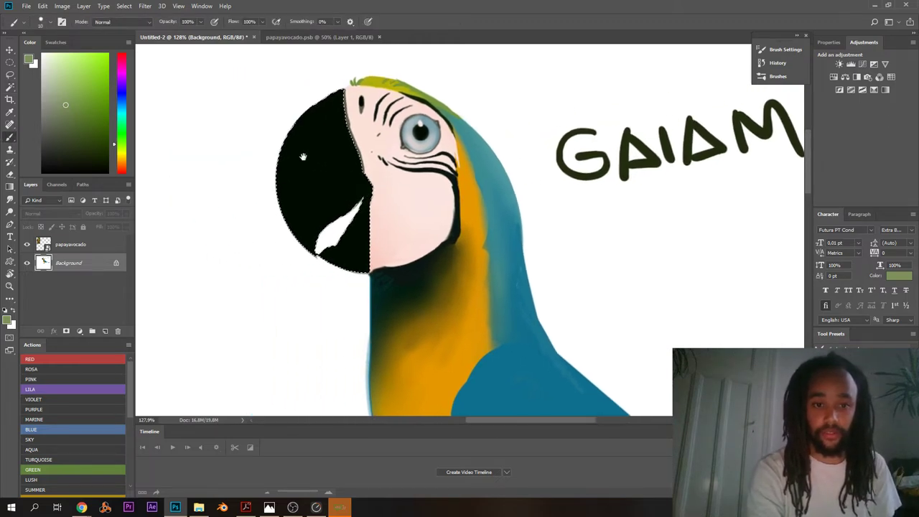
drag(191, 234, 222, 227)
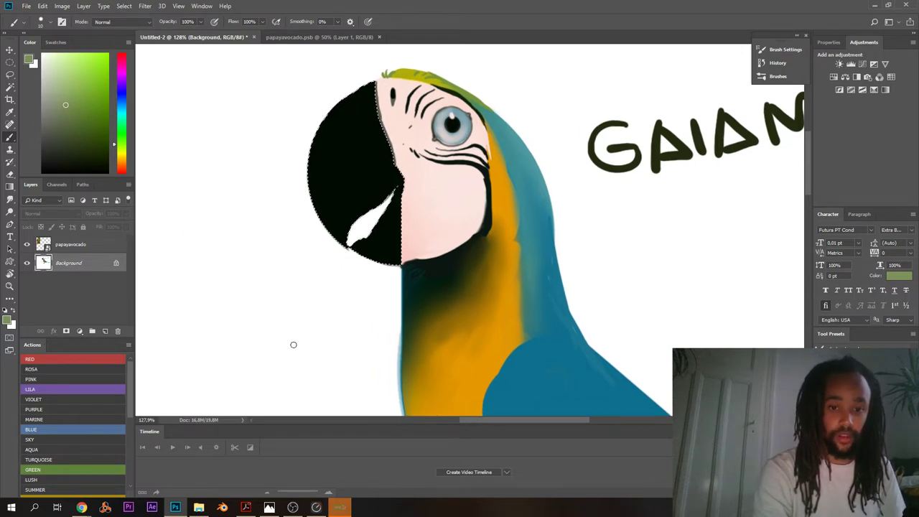
- Brush a subtle deep-blue sheen over the selected upper beak with a soft 243 px brush at 0% hardness
alt+click(544, 319)
drag(318, 157, 285, 125)
right_click(286, 126)
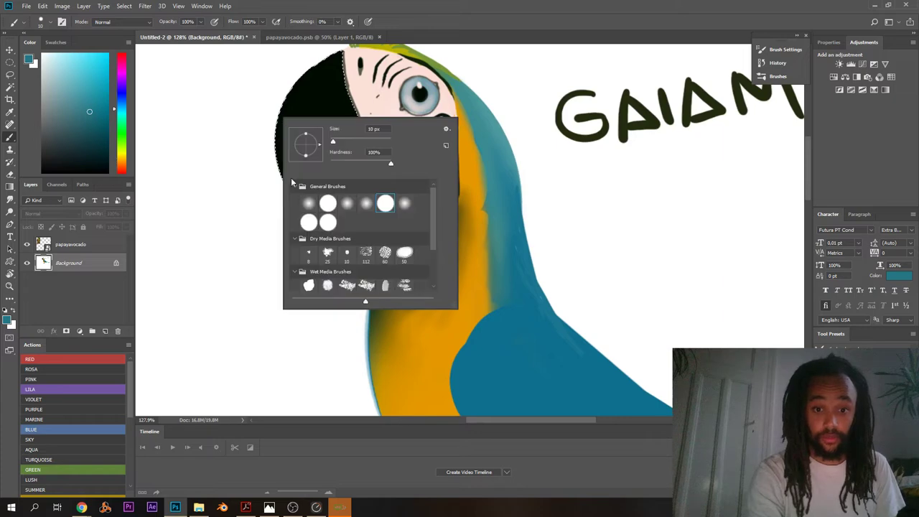
click(376, 141)
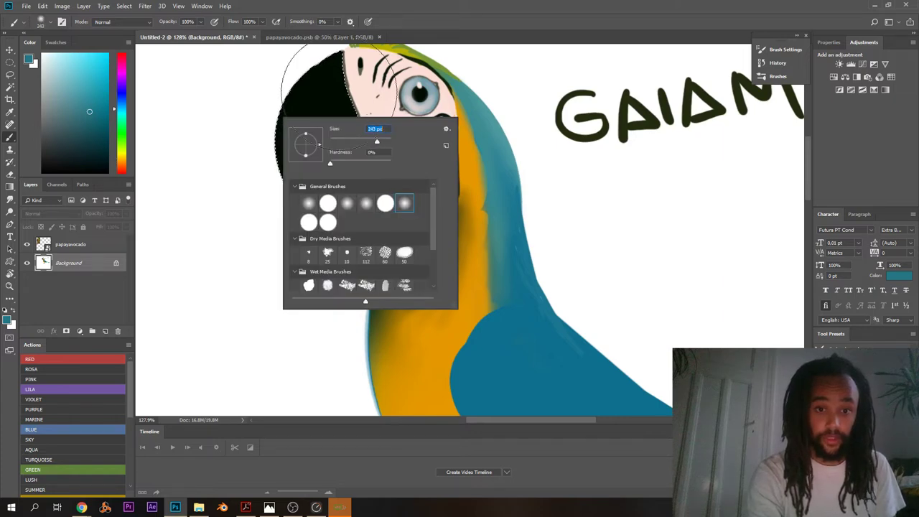
click(327, 92)
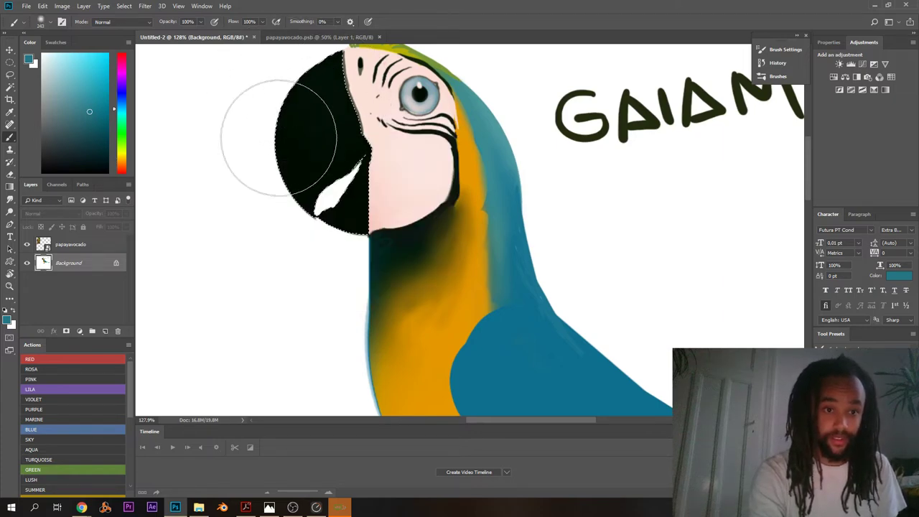
click(119, 100)
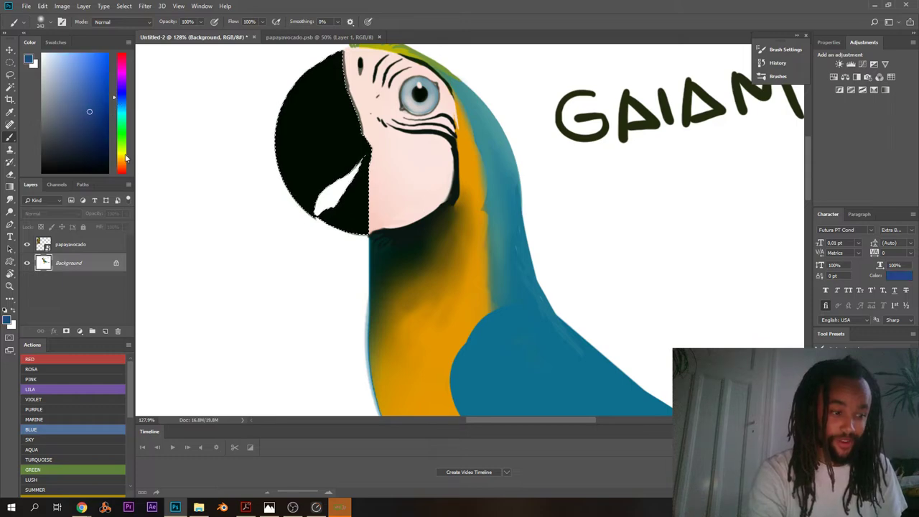
drag(280, 134, 290, 165)
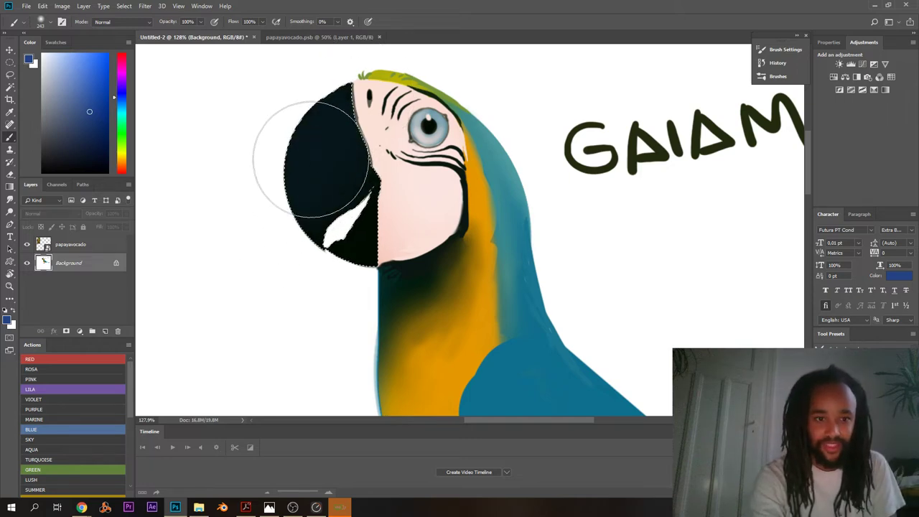
- Reduce the soft brush to 91 px and compare the selected beak's blue sheen with the reference photo
scroll(287, 153, down, 5)
scroll(459, 159, up, 3)
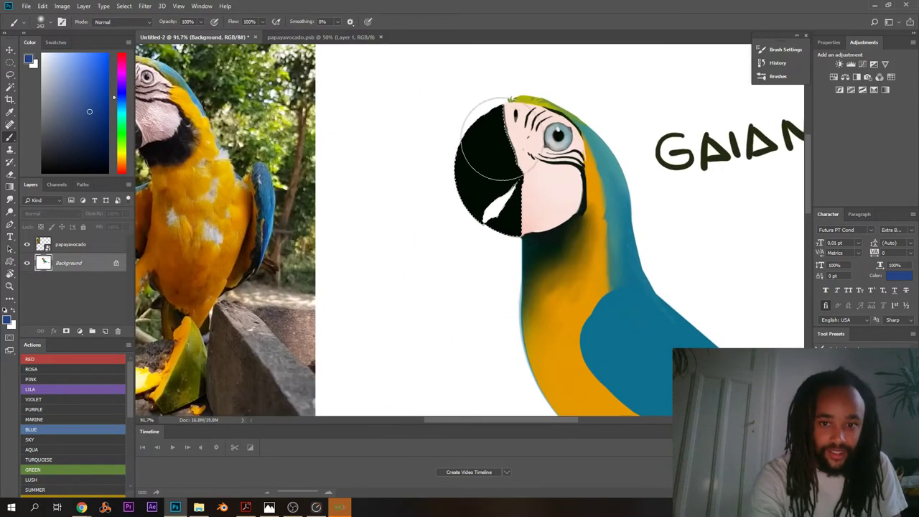
scroll(493, 174, down, 1)
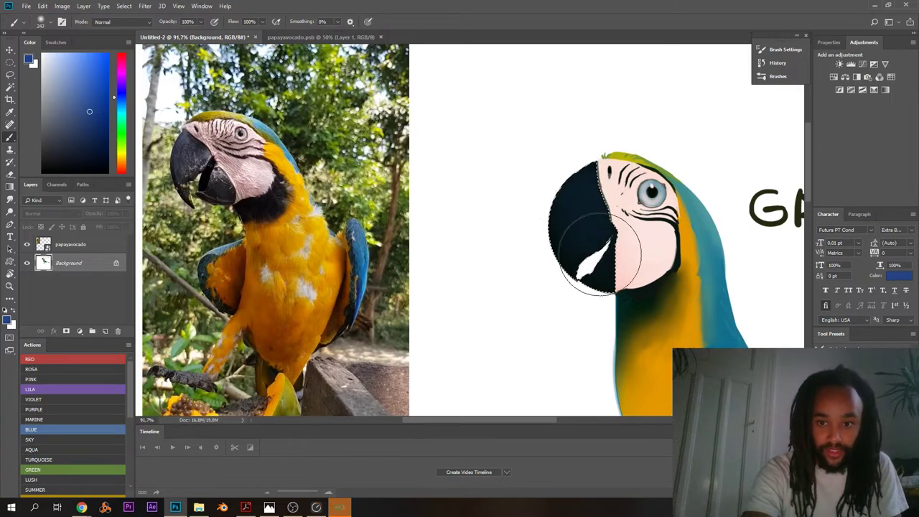
right_click(571, 180)
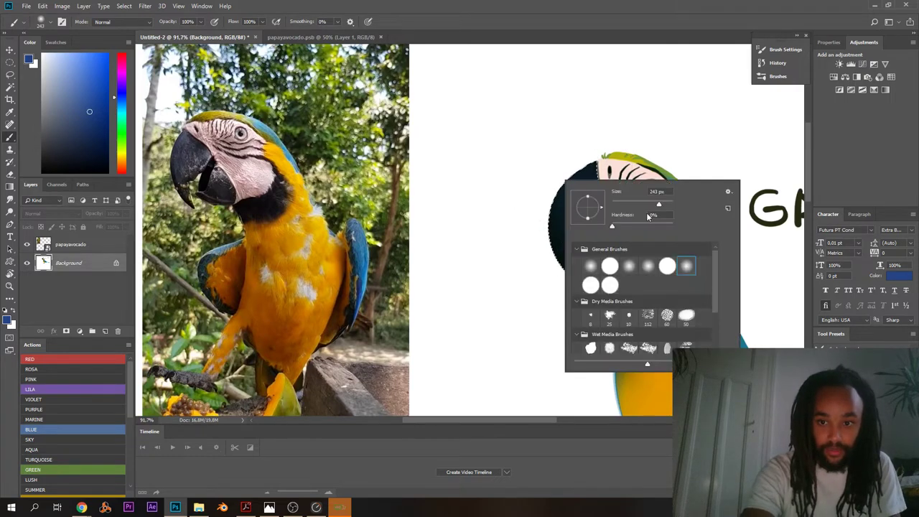
click(573, 149)
key(ctrl+d)
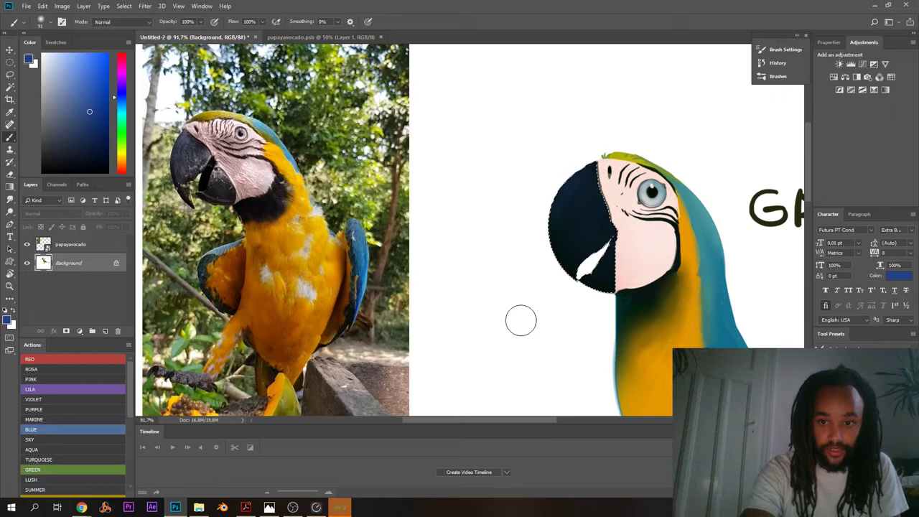
drag(553, 207, 533, 232)
key(ctrl+z)
drag(572, 258, 459, 225)
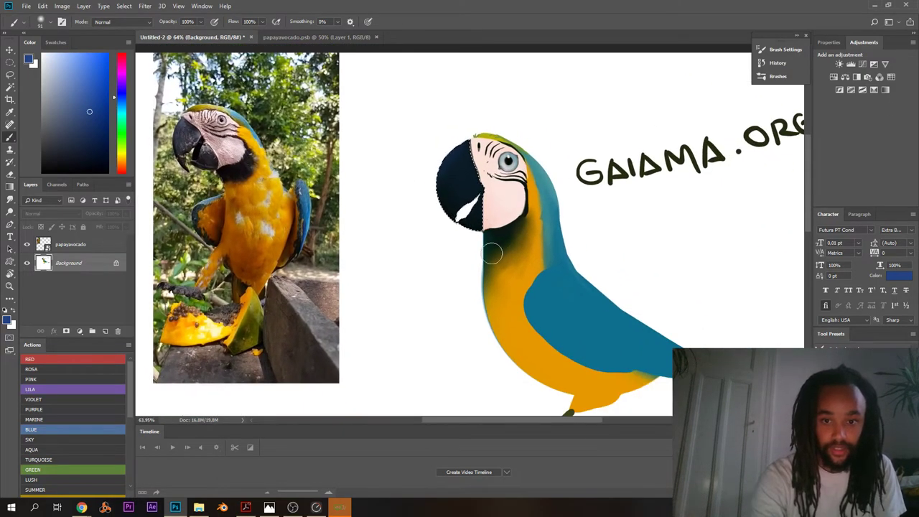
mouse_move(492, 253)
mouse_down()
mouse_move(442, 254)
mouse_move(473, 270)
mouse_up()
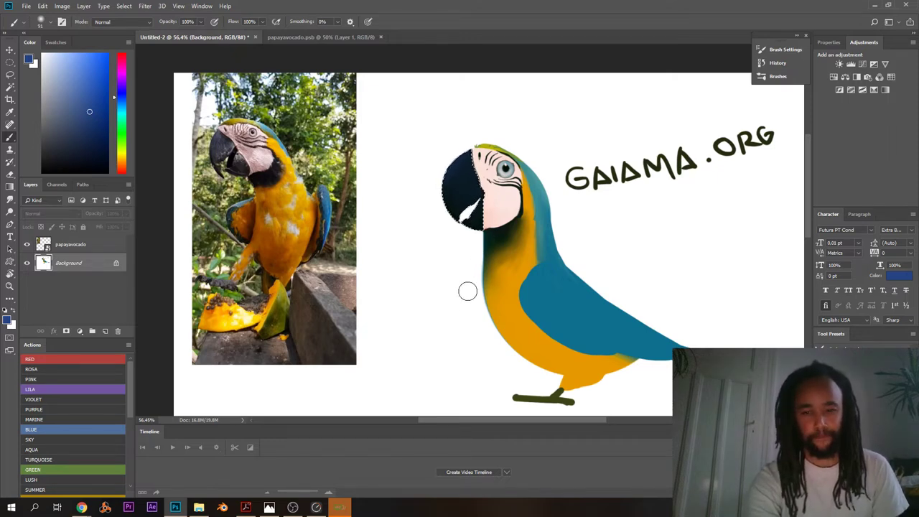
mouse_move(467, 291)
mouse_down()
mouse_move(456, 308)
mouse_move(472, 304)
mouse_up()
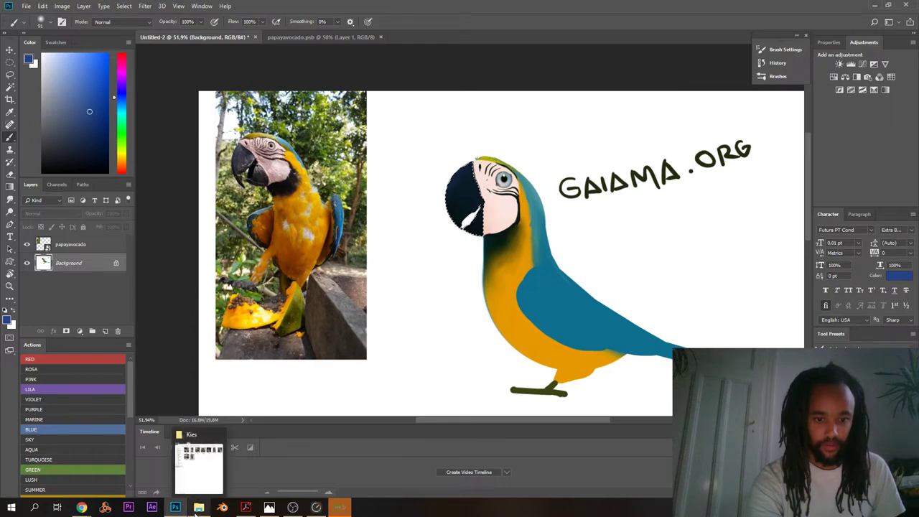
- Switch to File Explorer and view 20180901_094002-01.jpeg in the Kies folder as a second macaw reference
click(206, 466)
click(231, 250)
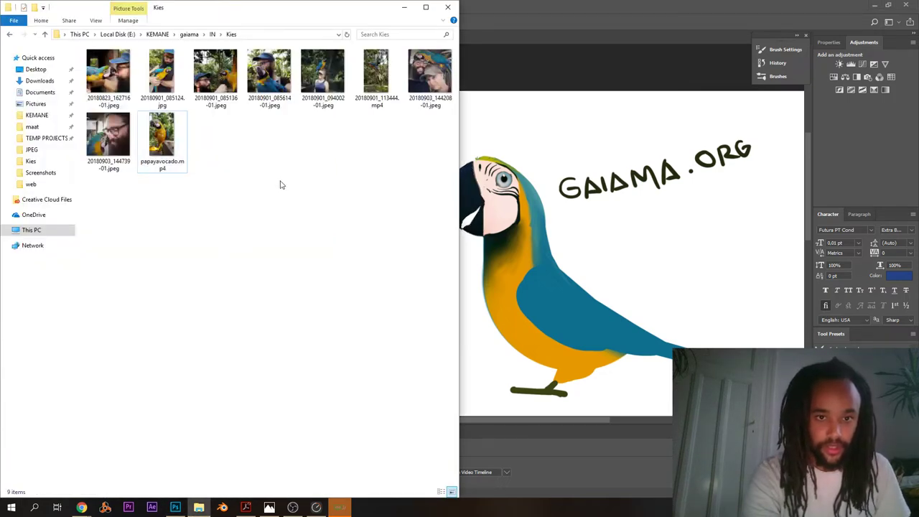
double_click(325, 85)
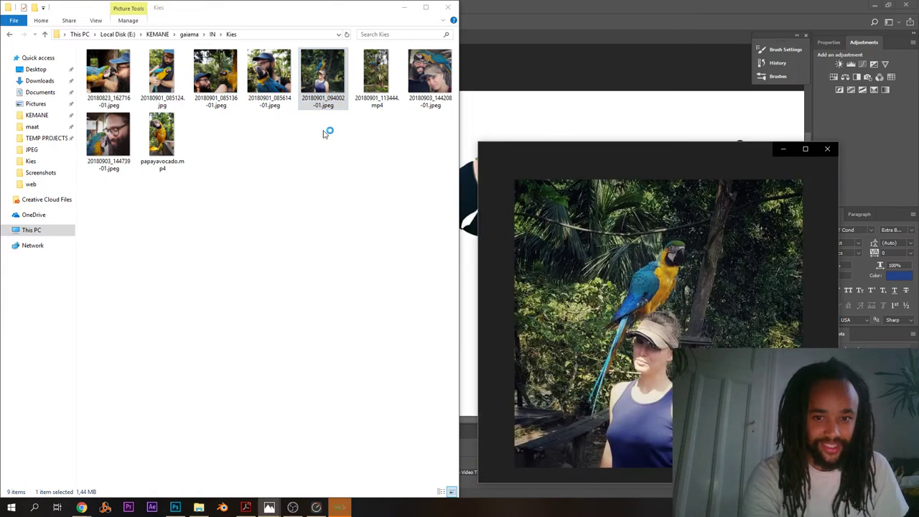
drag(570, 156, 167, 52)
key(alt+F4)
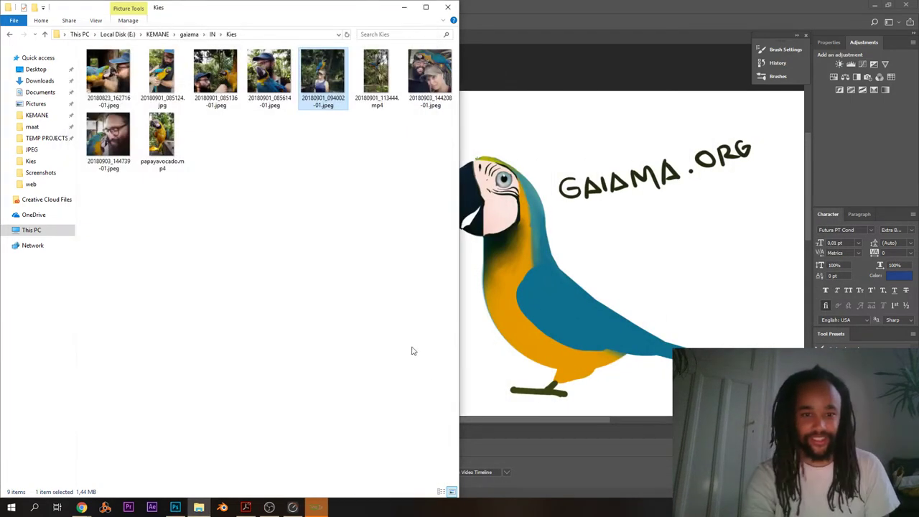
double_click(323, 75)
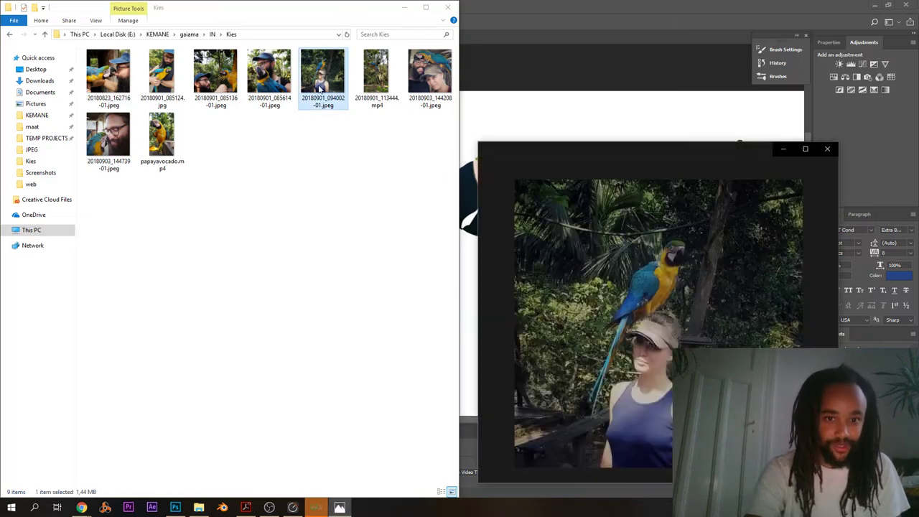
drag(577, 151, 178, 95)
key(alt+F4)
drag(325, 75, 529, 140)
drag(532, 181, 508, 289)
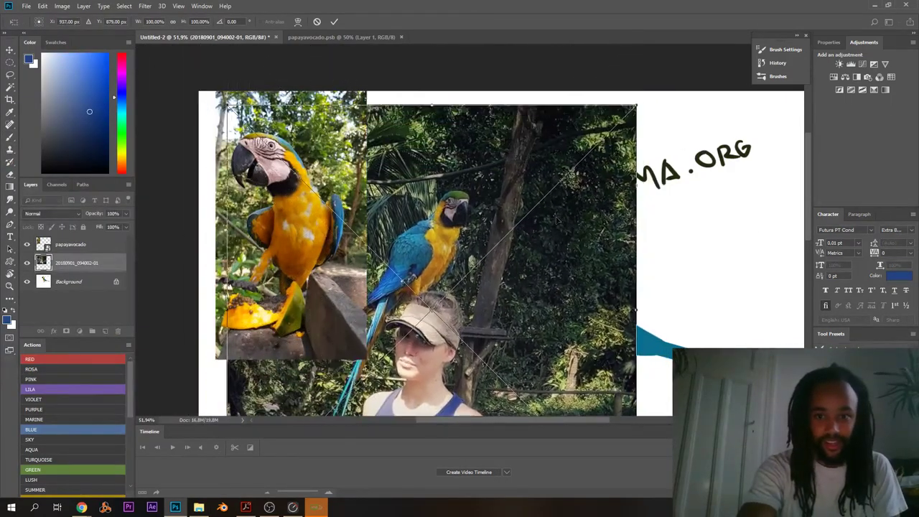
drag(635, 107, 529, 165)
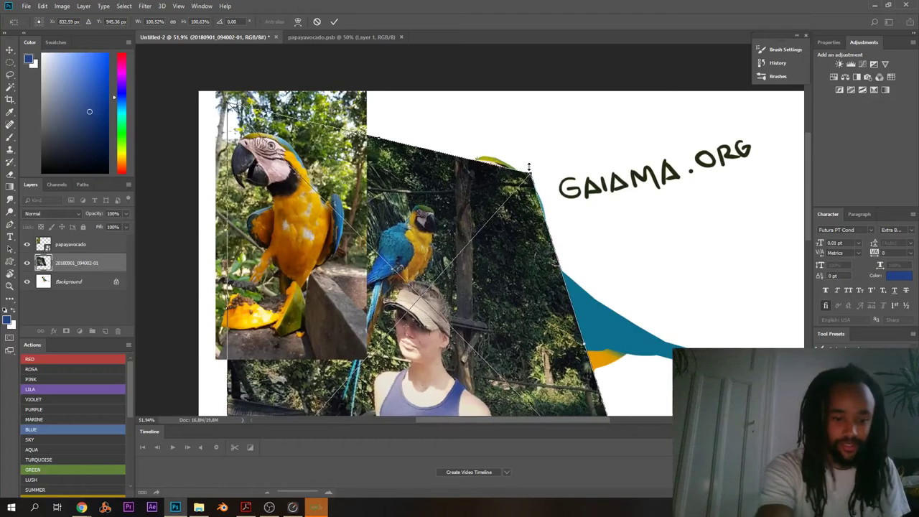
key(Escape)
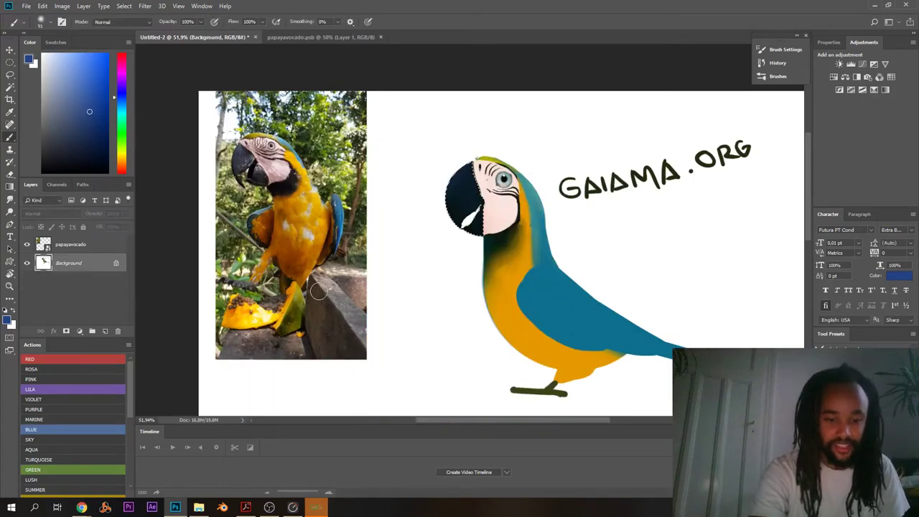
- Reset the foreground and background colours to the default black and white
key(d)
key(f)
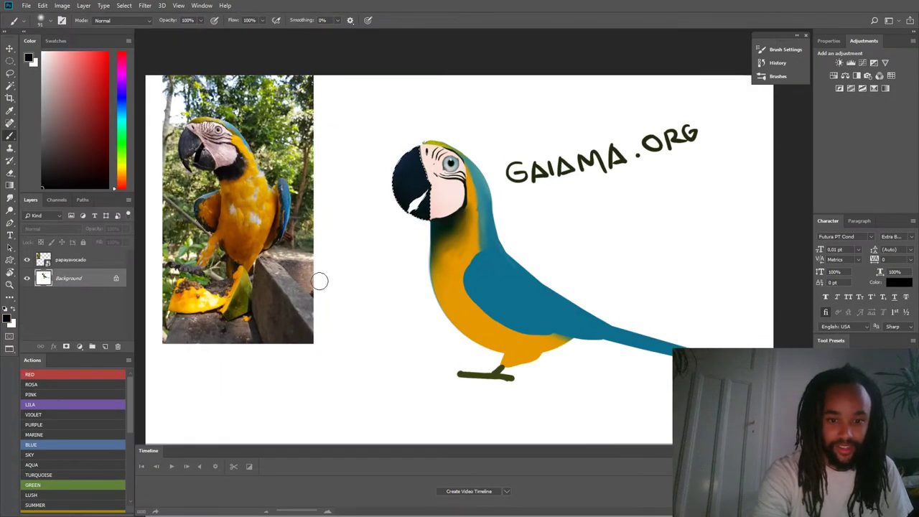
key(f)
key(f)
- Switch to File Explorer and place 20180901_094002-01.jpeg from the Kies folder into the macaw document
click(199, 508)
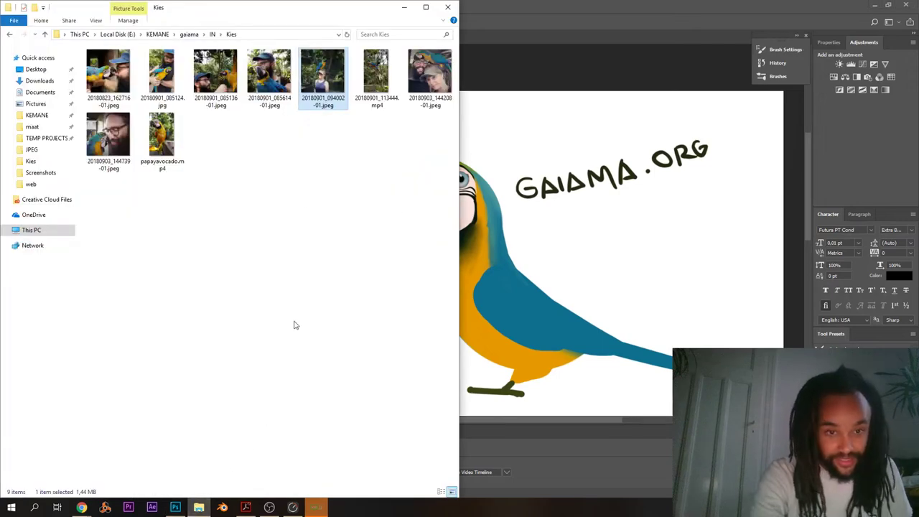
drag(339, 77, 503, 142)
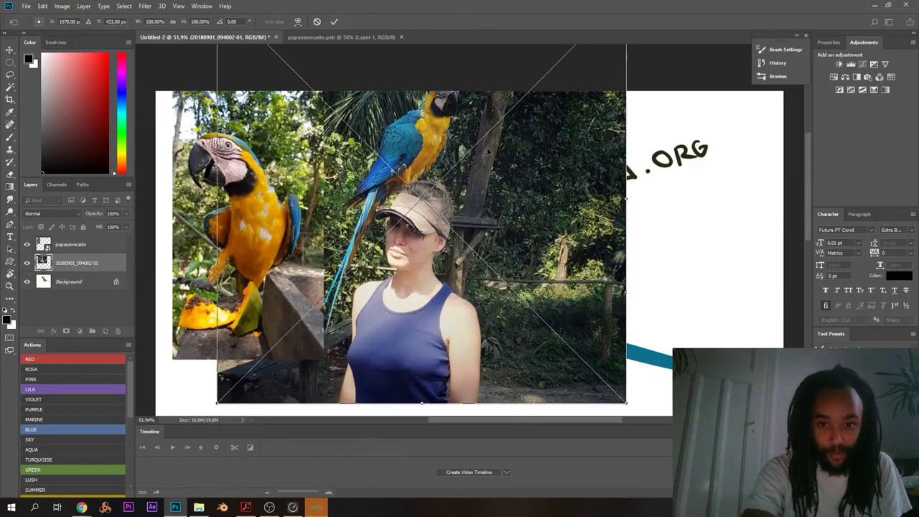
key(Return)
- Scale the placed photo down proportionally and position it over the first reference photo
key(ctrl+t)
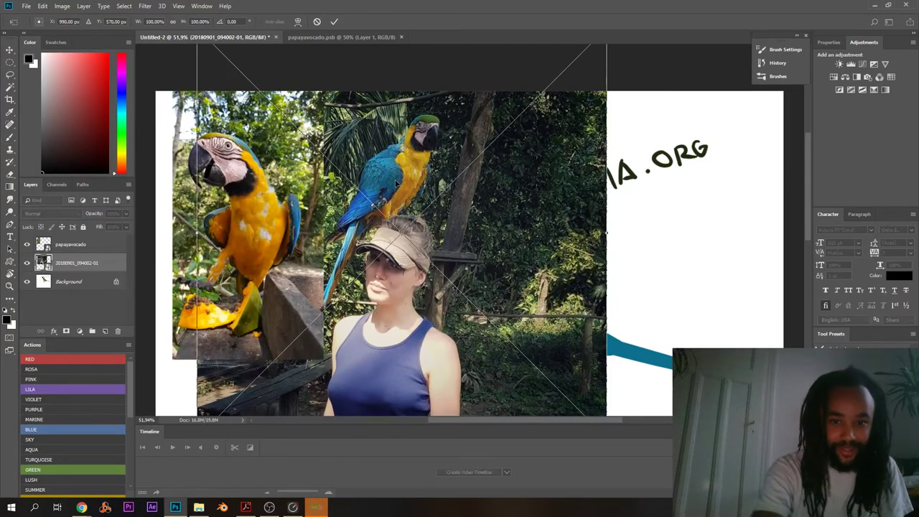
drag(601, 52, 441, 264)
drag(345, 301, 346, 177)
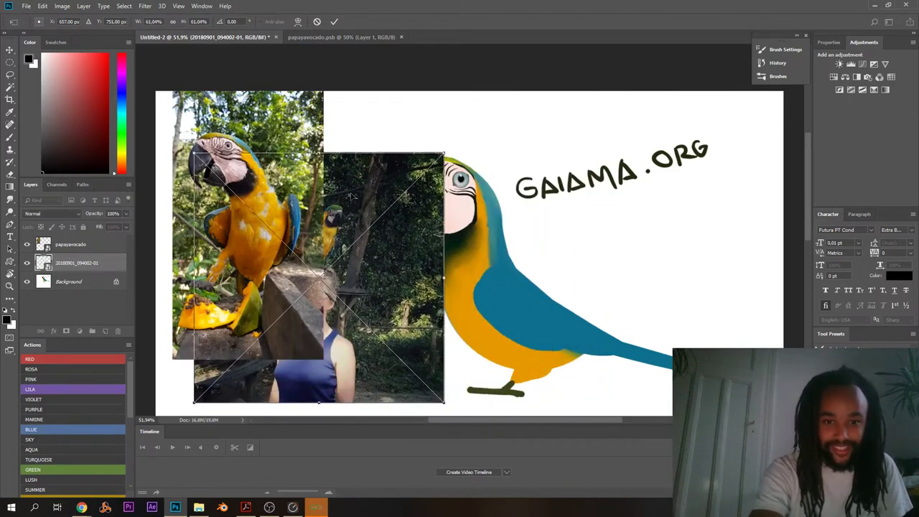
drag(445, 152, 489, 108)
drag(379, 159, 367, 169)
key(Return)
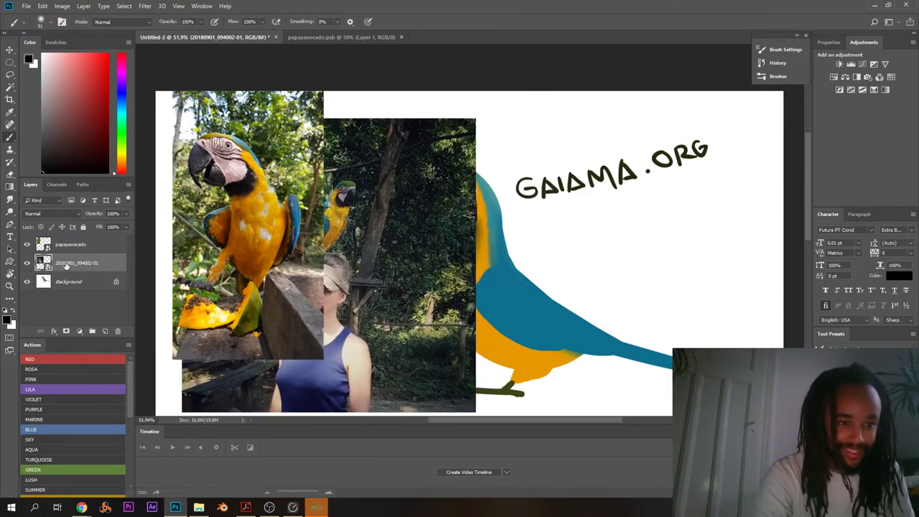
- Bring the 20180901_094002-01 layer above papayavocado and move the photo to the canvas's left edge, clear of the drawn macaw
drag(66, 266, 70, 252)
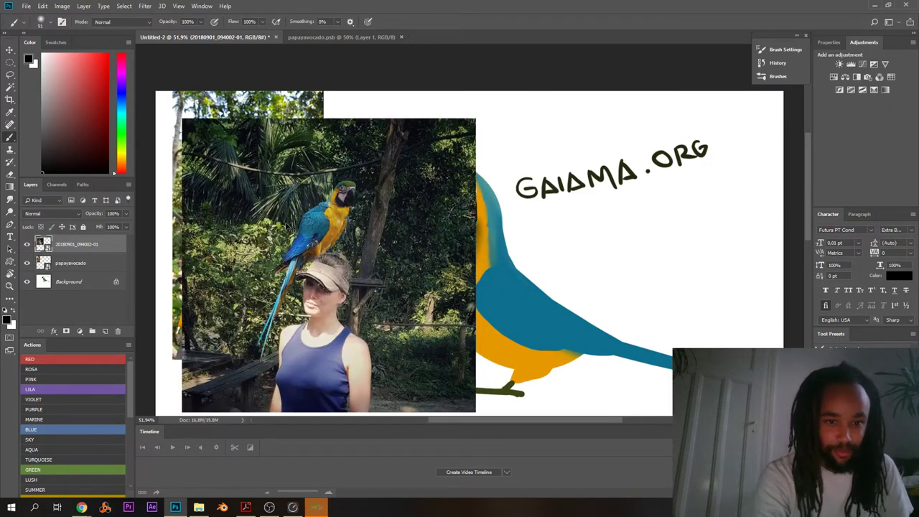
drag(288, 227, 207, 209)
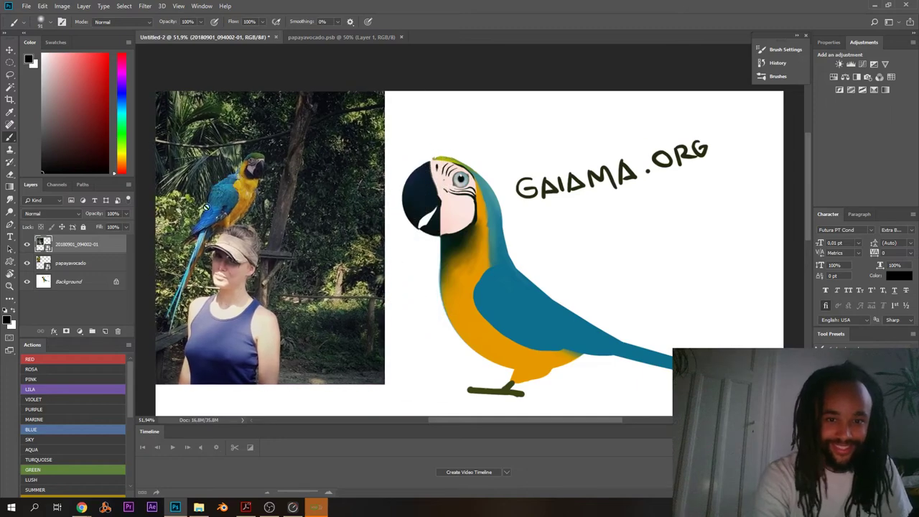
drag(475, 207, 477, 234)
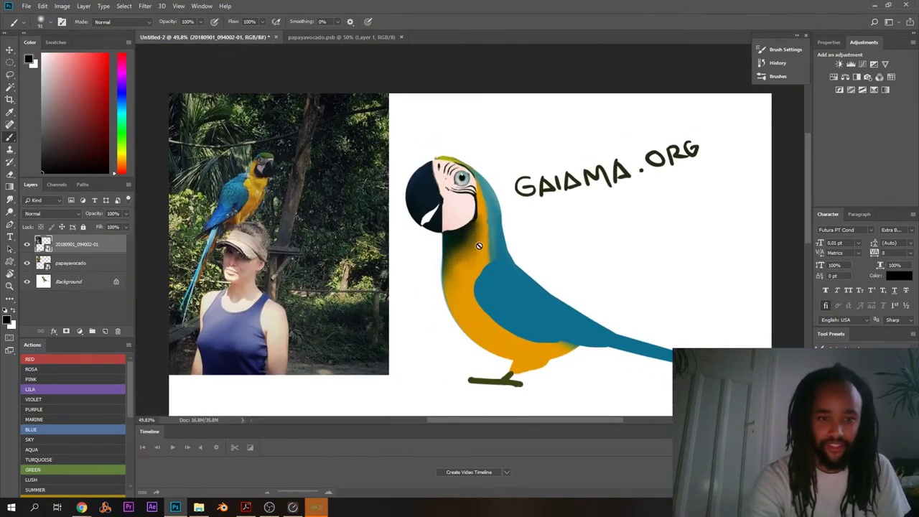
- Make the Background layer active and extend the canvas with the Crop tool, adding white space beyond the macaw's tail
click(77, 285)
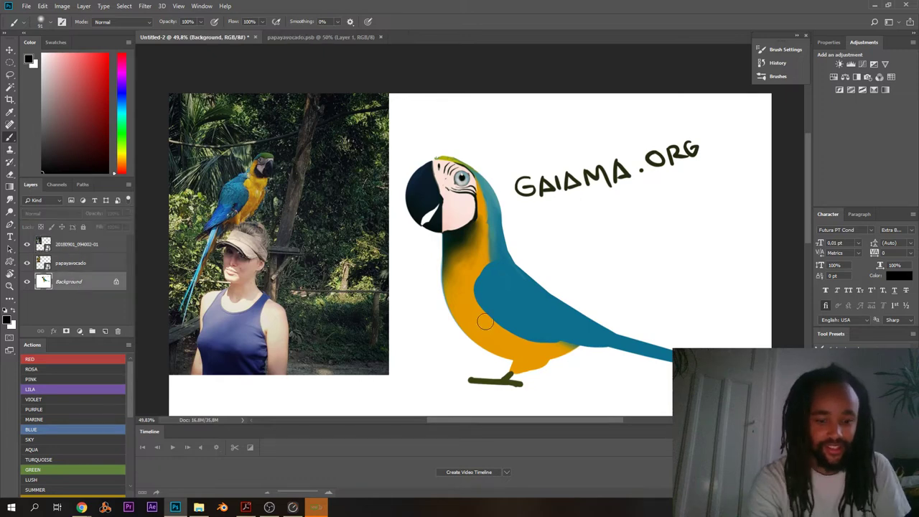
drag(465, 242, 432, 229)
mouse_move(430, 226)
mouse_down()
mouse_move(391, 274)
mouse_move(409, 224)
mouse_up()
scroll(404, 234, down, 1)
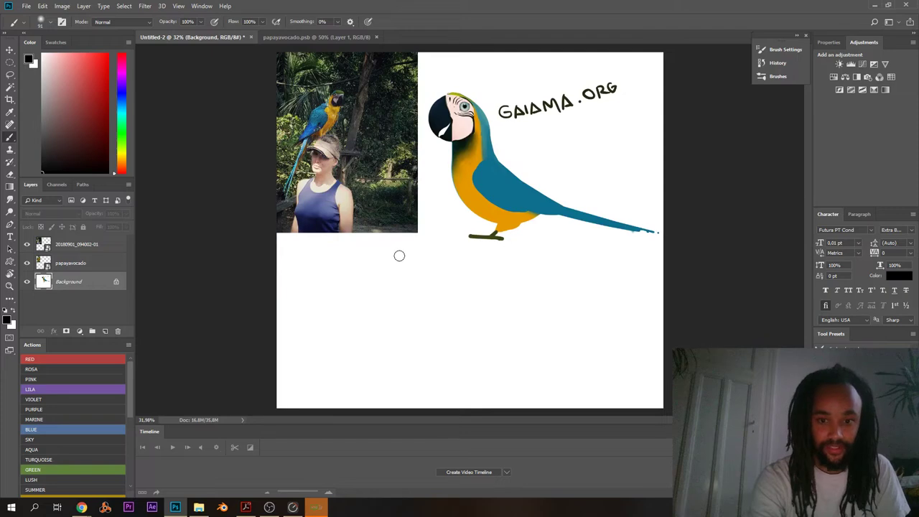
key(c)
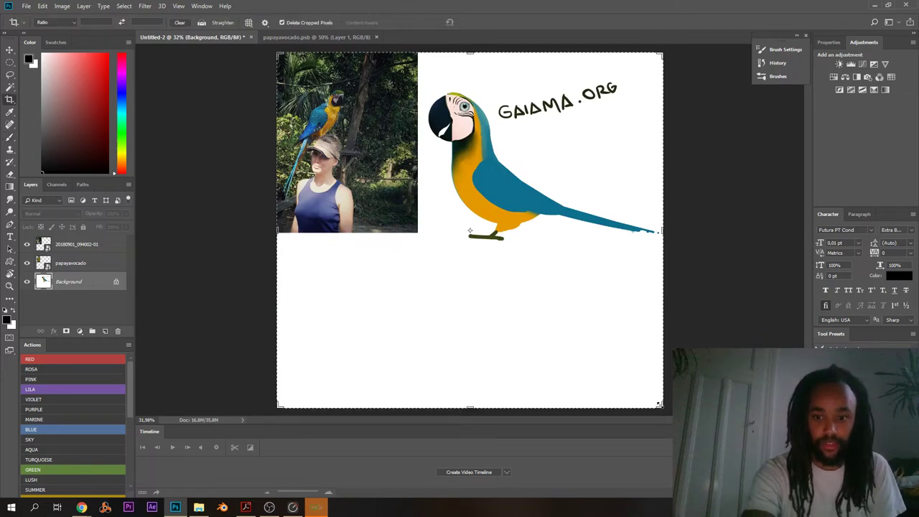
drag(659, 404, 756, 411)
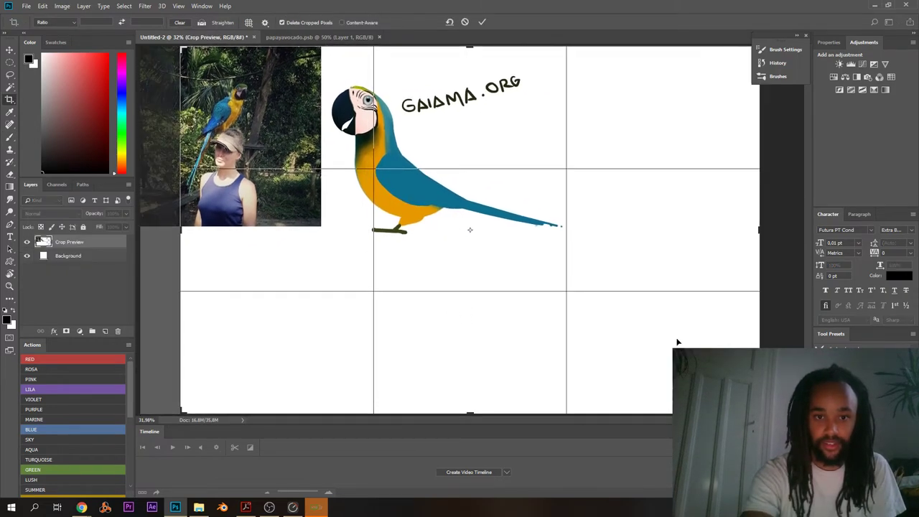
key(Return)
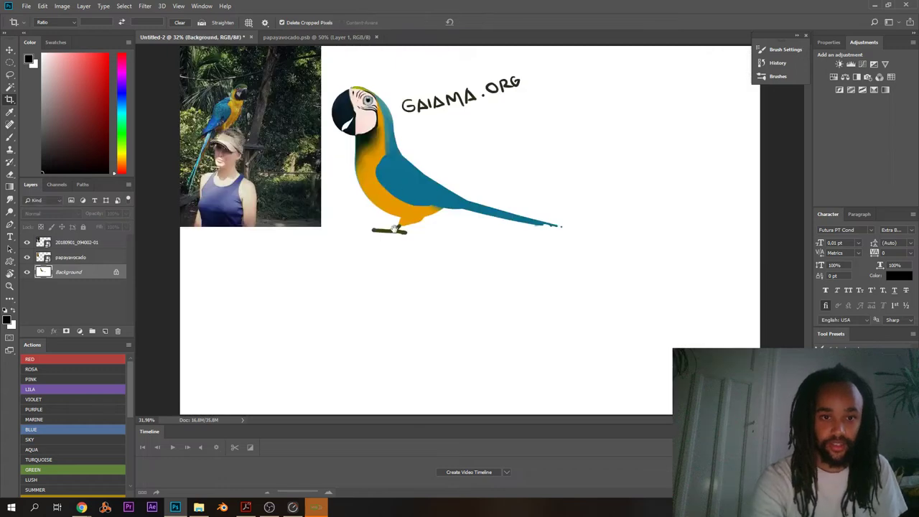
- Paint over the GAIAMA.ORG lettering in white with the Brush tool to erase it
scroll(395, 176, up, 4)
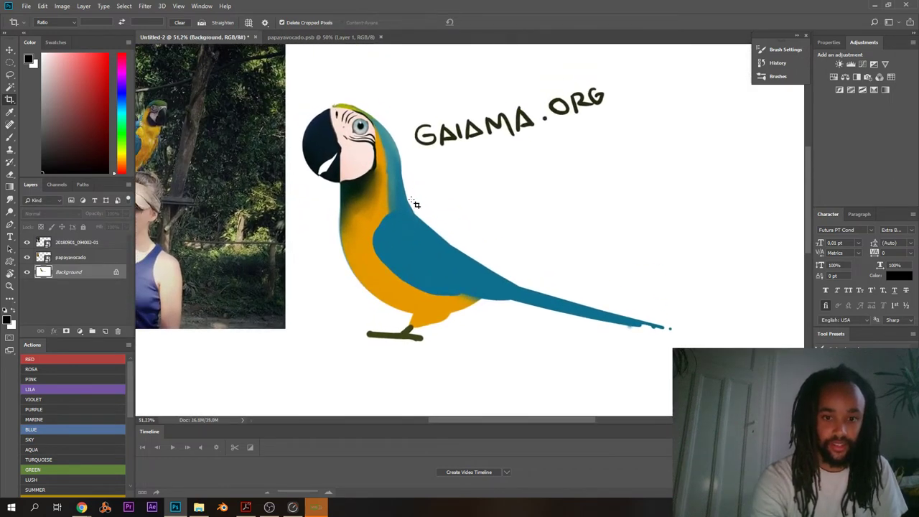
key(b)
scroll(397, 226, down, 3)
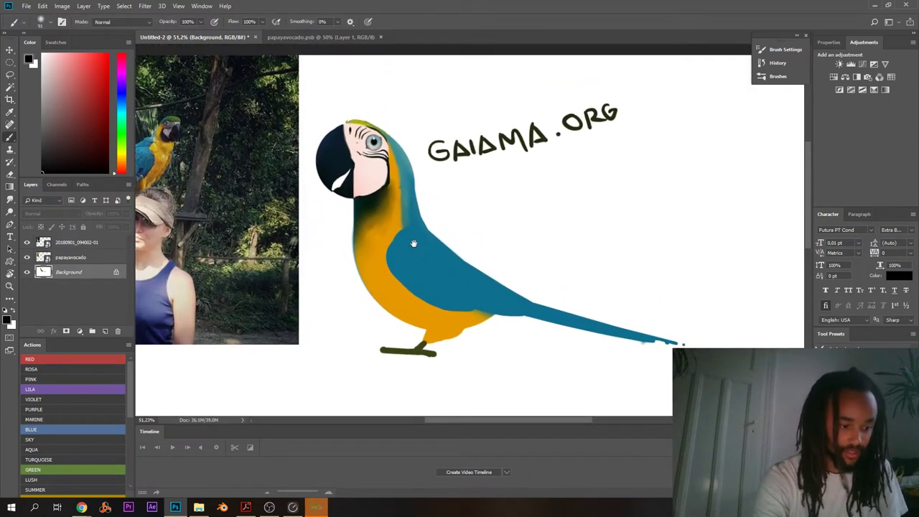
scroll(480, 203, up, 2)
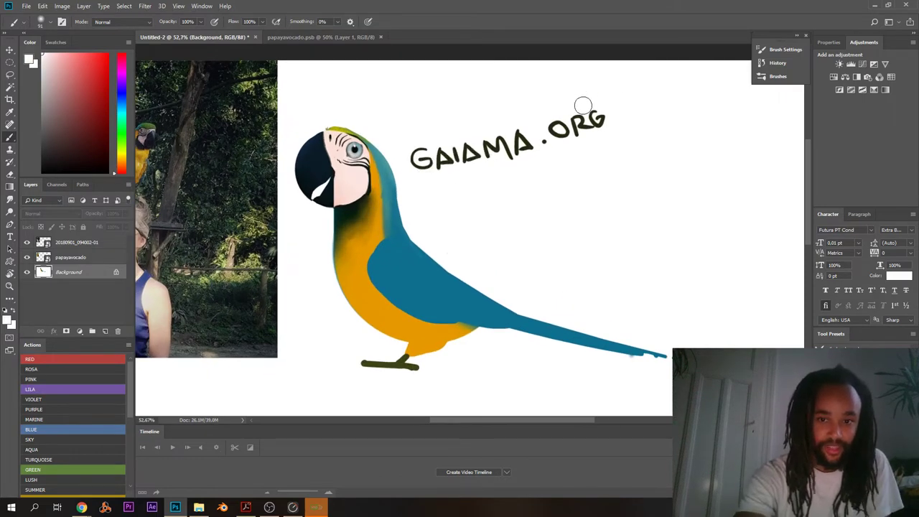
mouse_move(415, 154)
mouse_down()
mouse_move(507, 166)
mouse_move(517, 121)
mouse_move(607, 124)
mouse_up()
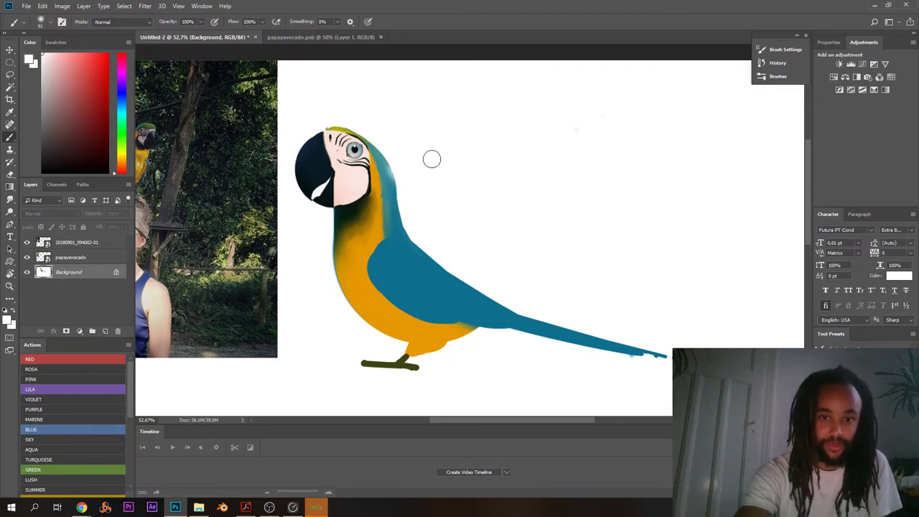
- Sample the wing's blue and repaint the pale patch on the back of the macaw's neck with a 25 px brush
alt+click(397, 257)
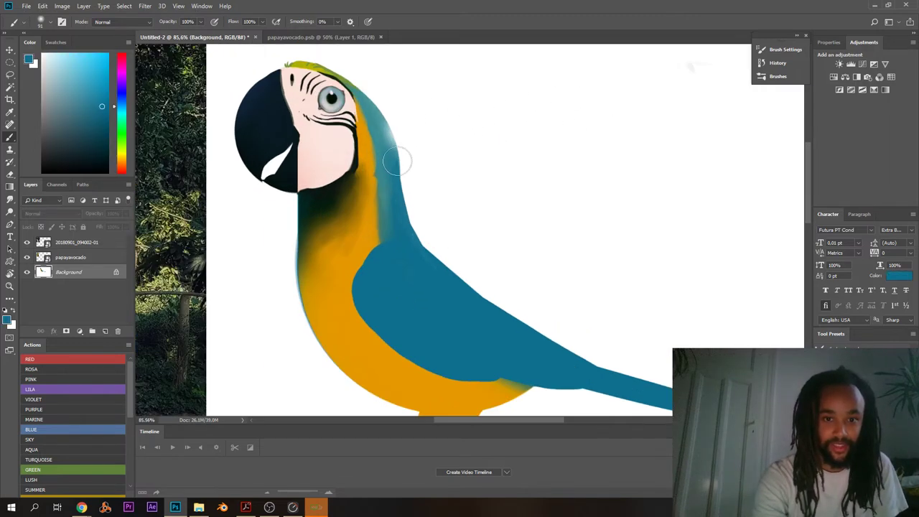
scroll(391, 229, up, 3)
right_click(394, 133)
drag(377, 123, 392, 172)
key(ctrl+z)
drag(374, 115, 395, 162)
scroll(382, 129, down, 5)
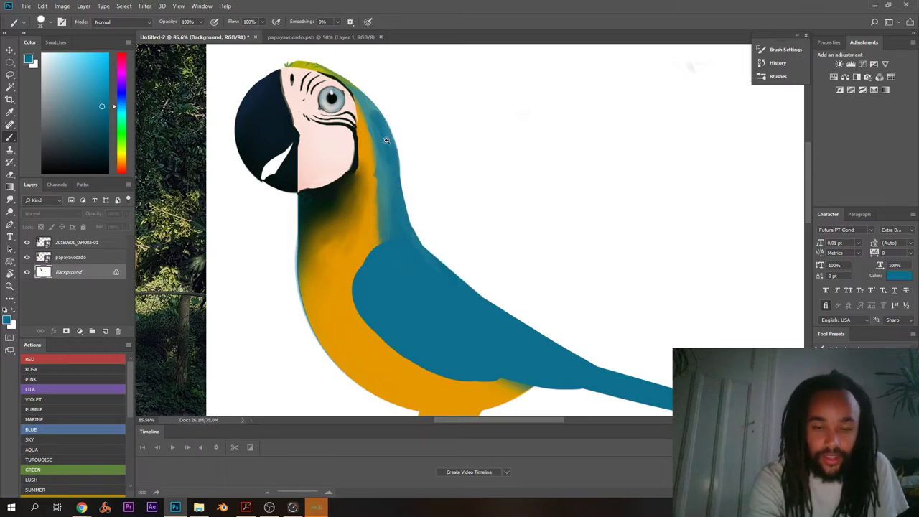
key(m)
drag(310, 85, 456, 292)
key(ctrl+d)
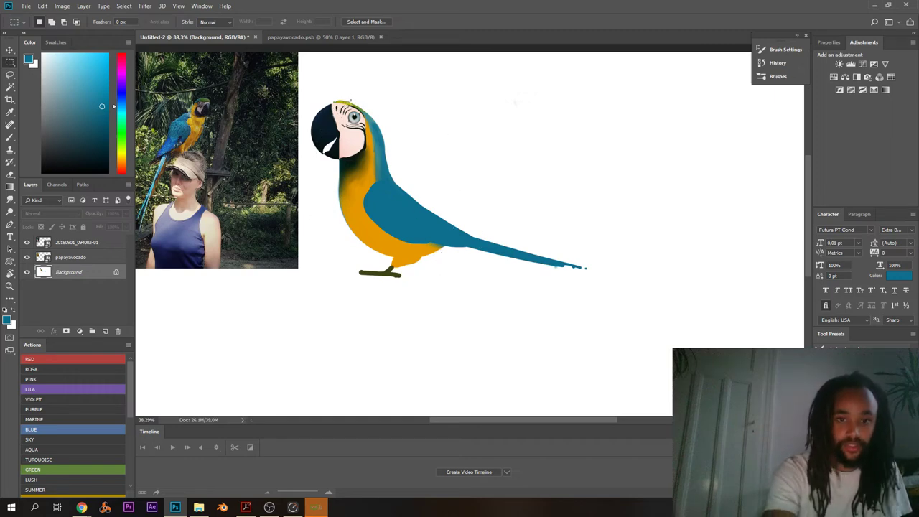
- Marquee-select the whole macaw on the Background layer and move it farther from the reference photo, clearing the selection
drag(304, 81, 696, 343)
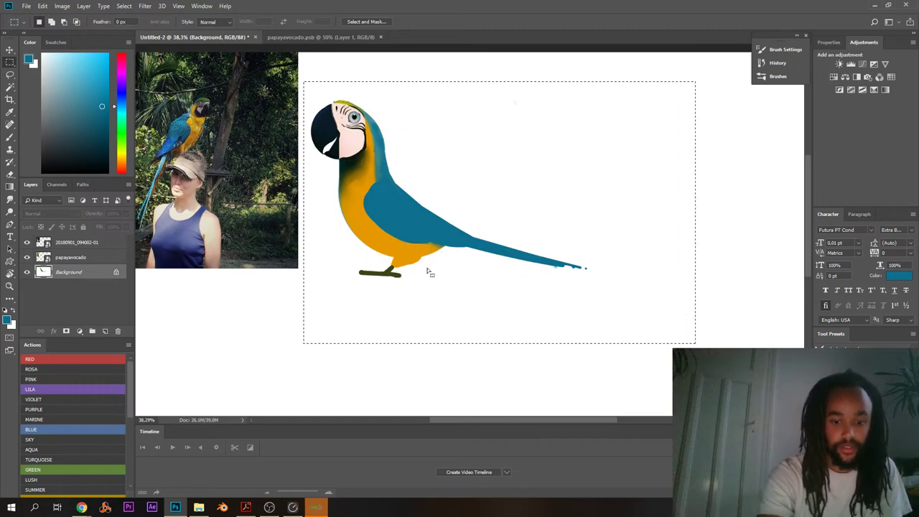
drag(381, 244, 449, 247)
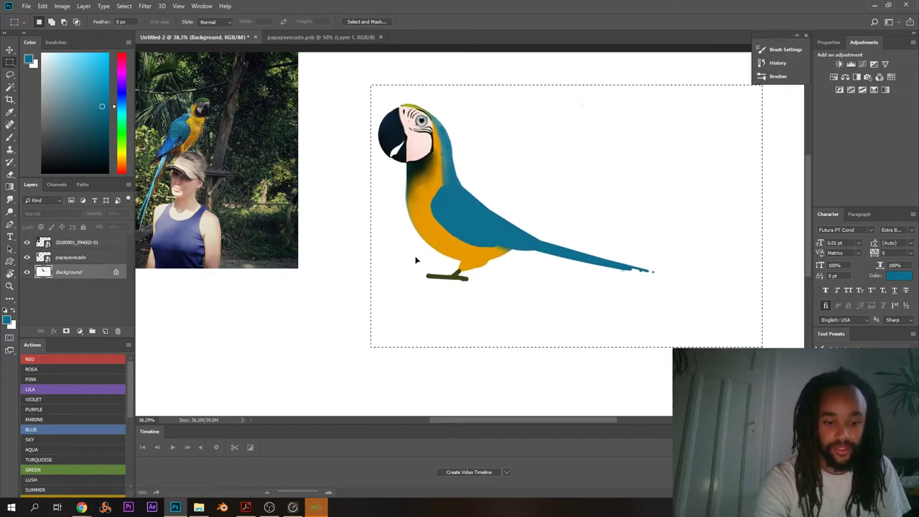
key(b)
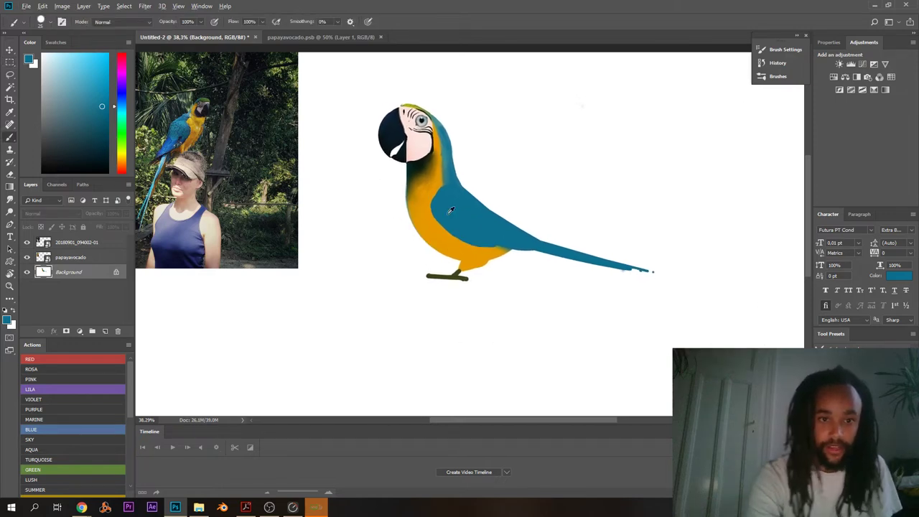
- Check the macaw reference photos in File Explorer's Kies folder for another view of the bird and return to the drawing
drag(435, 194, 469, 194)
drag(222, 124, 556, 222)
drag(460, 196, 475, 186)
drag(525, 207, 487, 225)
mouse_move(684, 220)
mouse_down()
mouse_move(661, 250)
mouse_move(671, 258)
mouse_move(642, 261)
mouse_up()
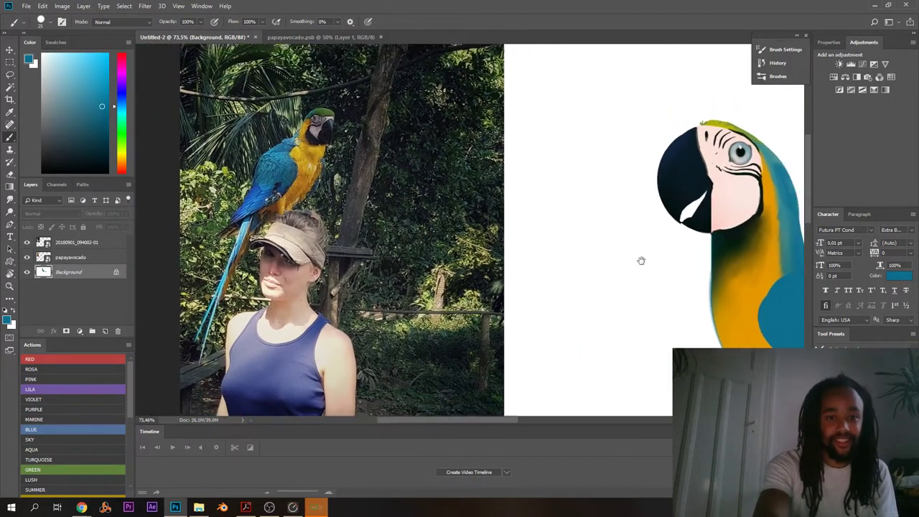
click(199, 507)
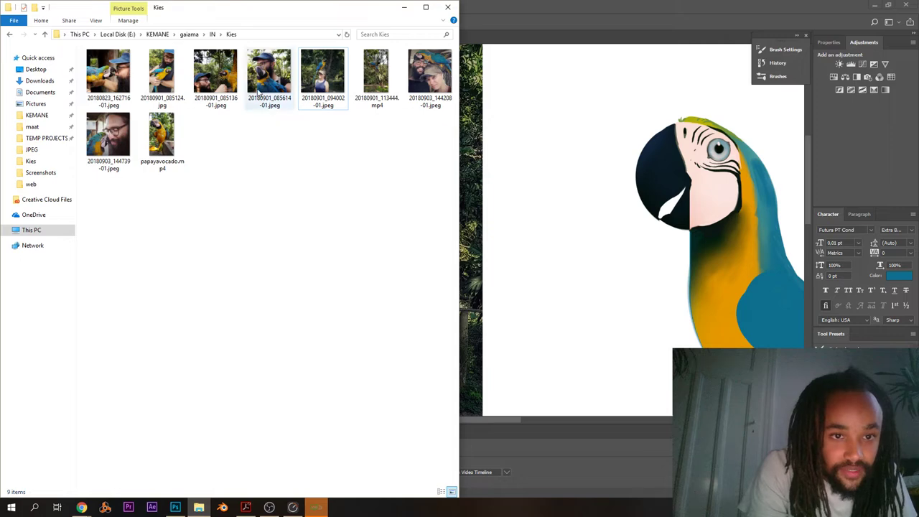
click(258, 87)
click(243, 139)
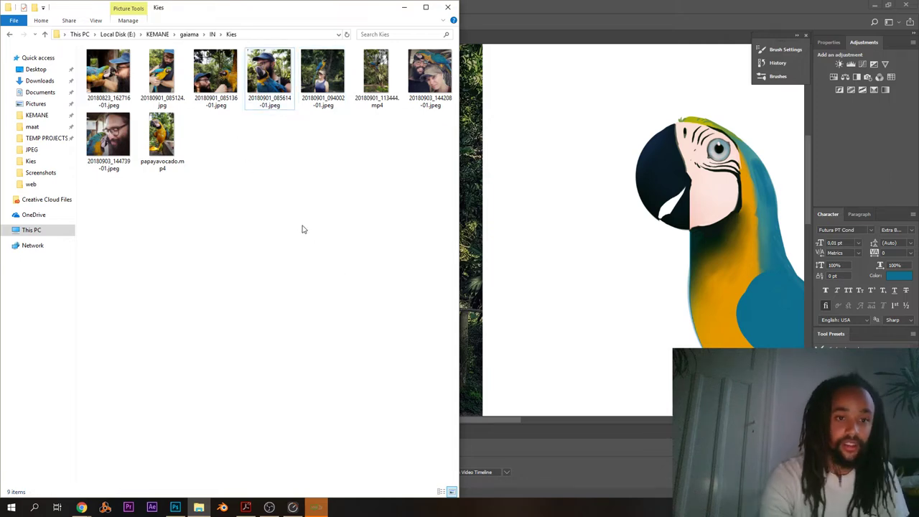
click(524, 364)
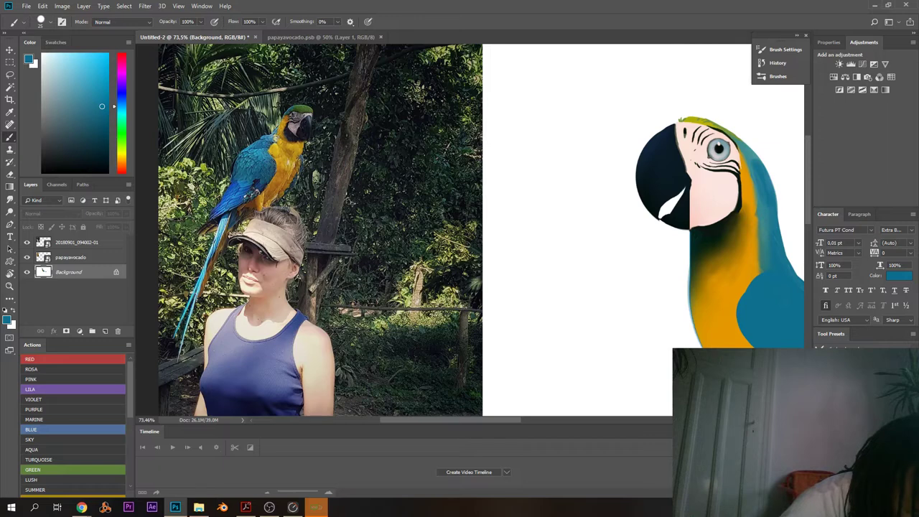
- Examine the perched macaw's wing feathers, feet and tail in the reference photo and compare them with the drawn bird
key(alt+Tab)
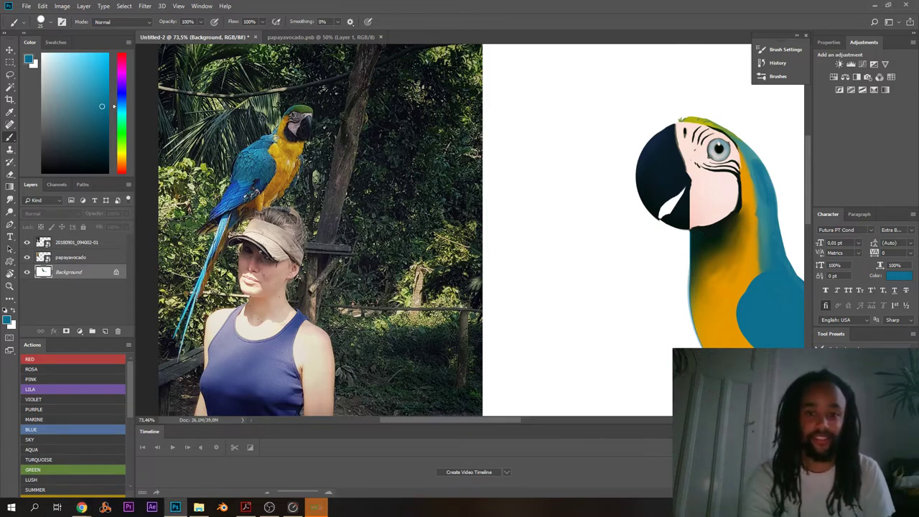
scroll(484, 172, down, 4)
scroll(508, 239, up, 2)
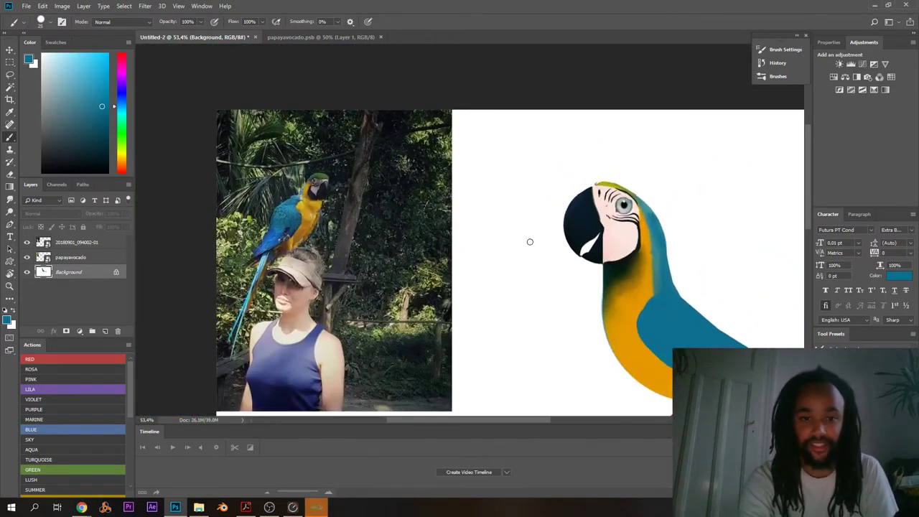
scroll(287, 228, up, 2)
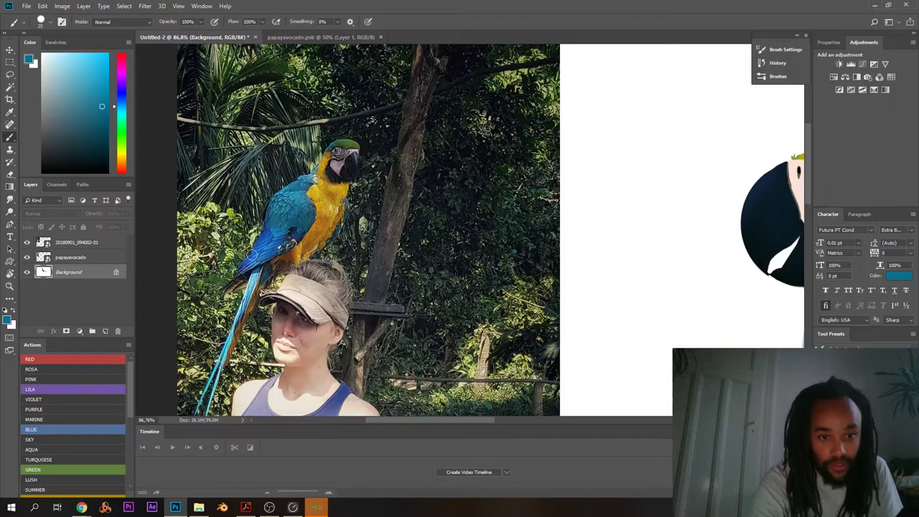
scroll(249, 218, up, 4)
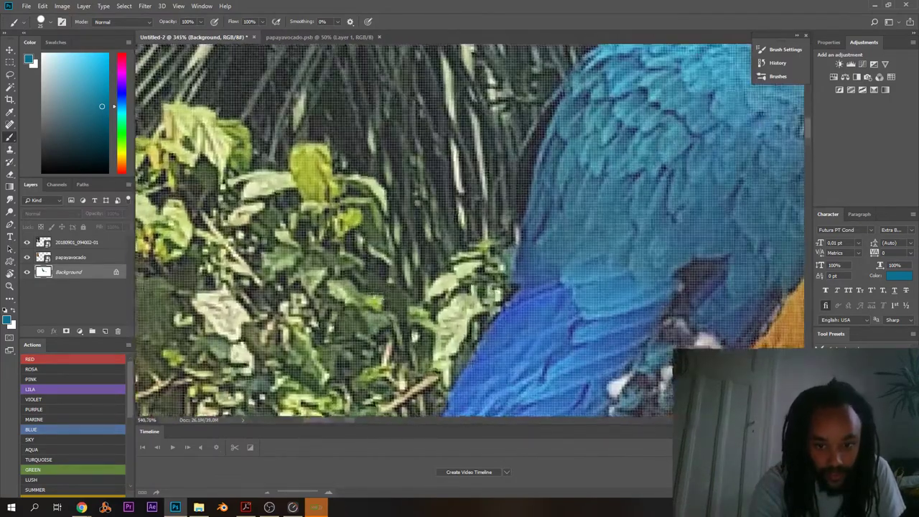
drag(374, 299, 338, 222)
scroll(338, 222, down, 2)
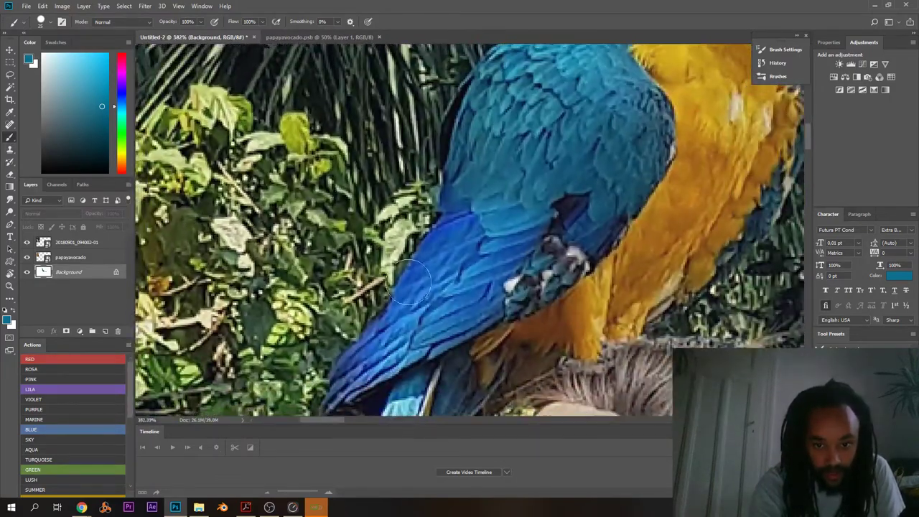
drag(403, 254, 399, 271)
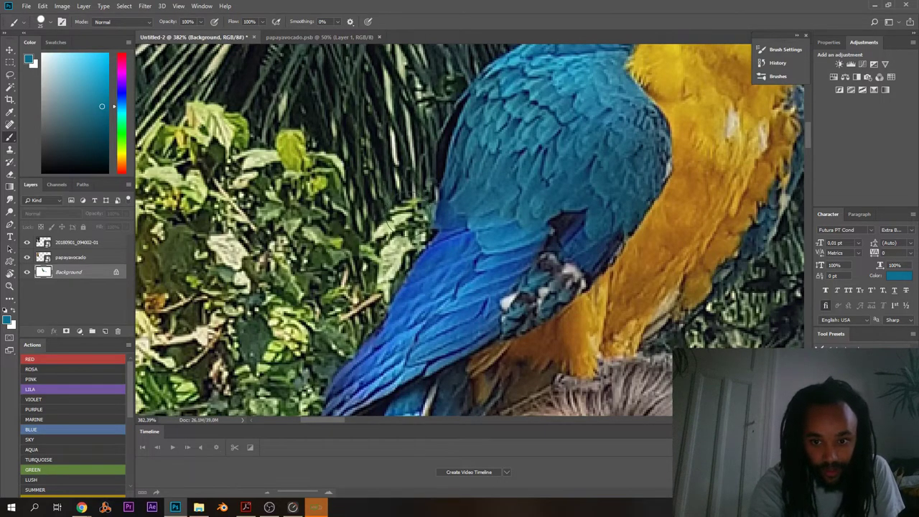
scroll(394, 241, up, 1)
scroll(413, 244, down, 4)
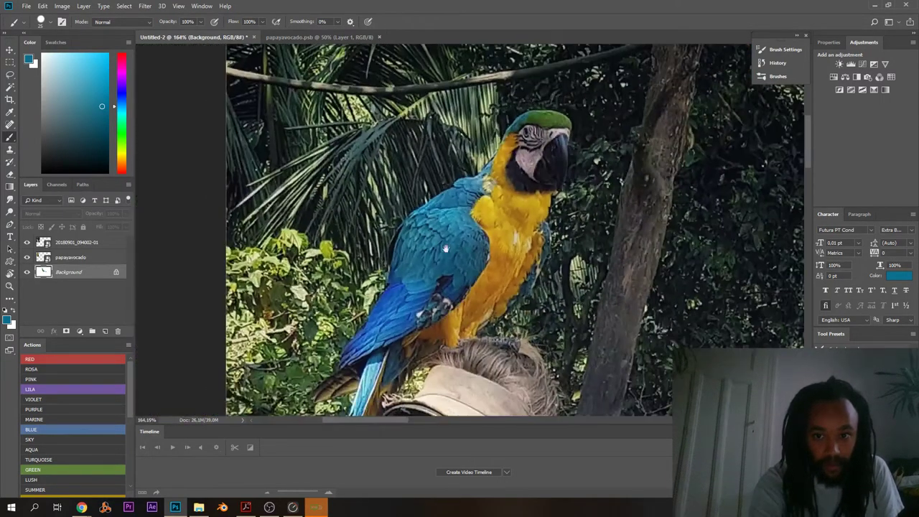
scroll(433, 274, down, 3)
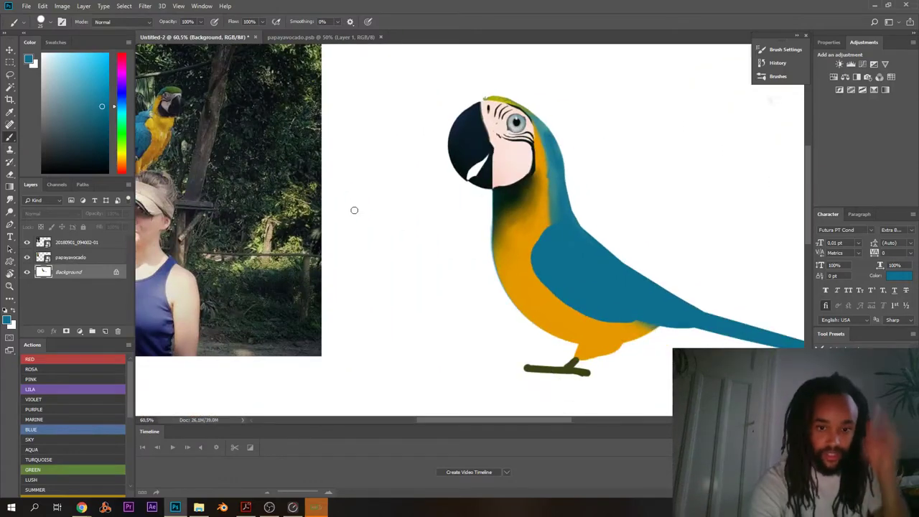
scroll(354, 210, down, 2)
scroll(395, 209, up, 3)
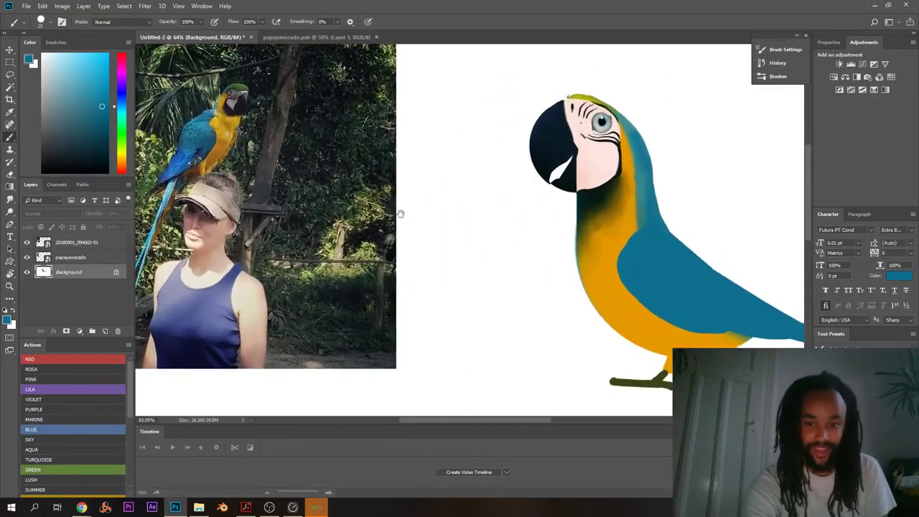
scroll(356, 225, down, 1)
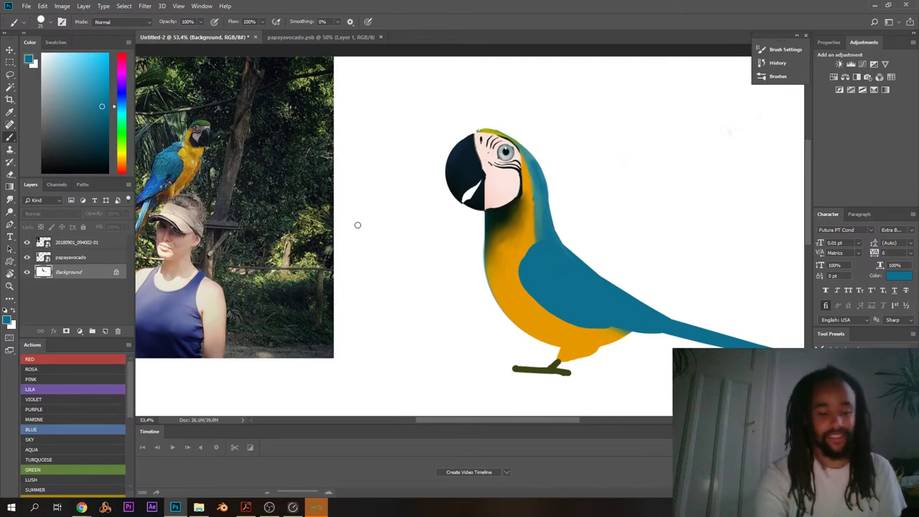
scroll(372, 282, down, 1)
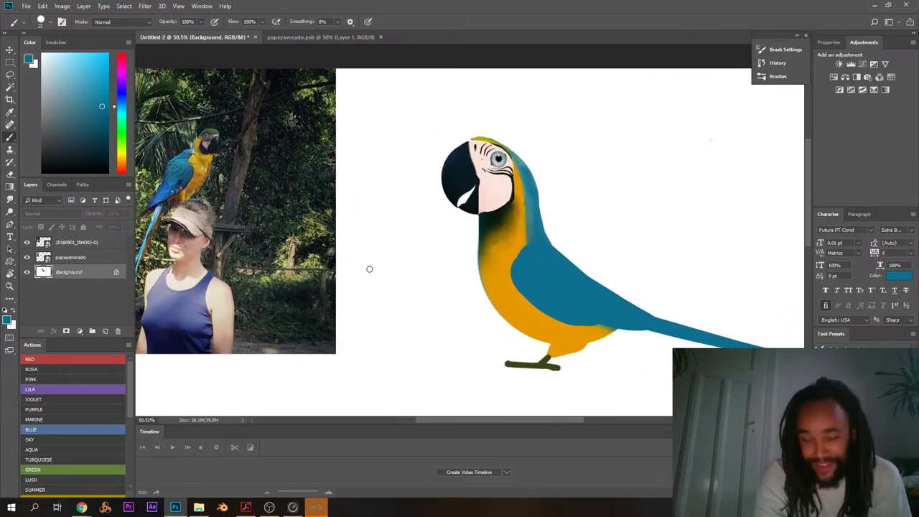
- Paint white over the macaw's foot with the Brush tool to thin the front toe to a point
drag(442, 279, 393, 216)
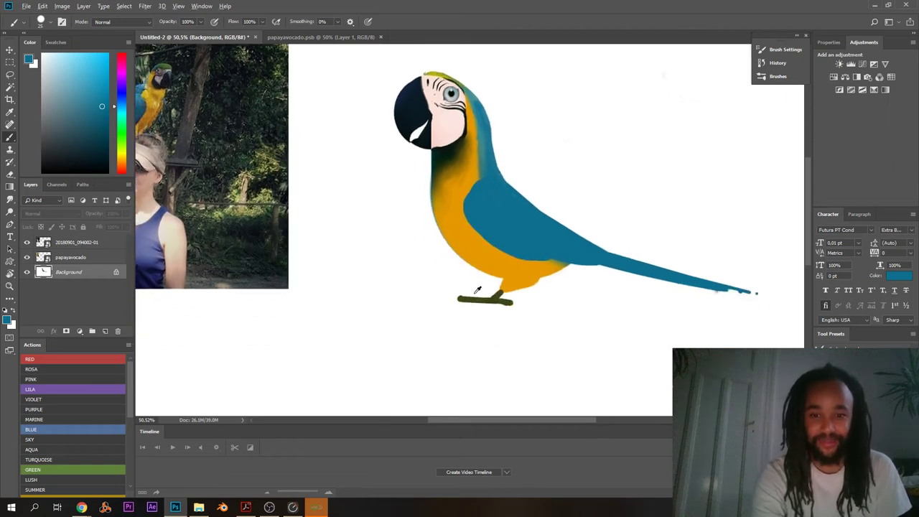
key(x)
drag(489, 295, 448, 301)
key(ctrl+z)
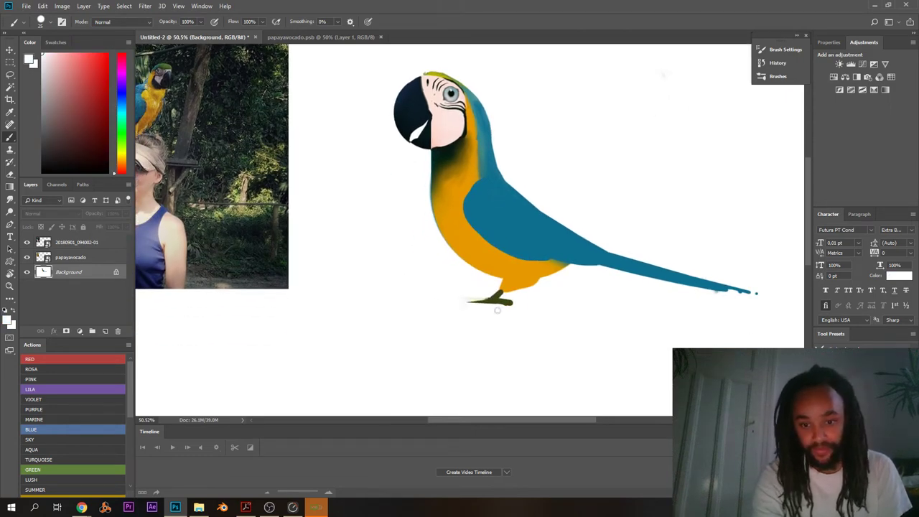
- Sample the wing's blue and paint the wing's front edge rounder and farther over the yellow chest
mouse_move(471, 247)
mouse_down()
mouse_move(515, 296)
mouse_move(469, 301)
mouse_move(465, 258)
mouse_move(457, 270)
mouse_move(473, 299)
mouse_move(454, 284)
mouse_move(475, 306)
mouse_up()
alt+click(465, 258)
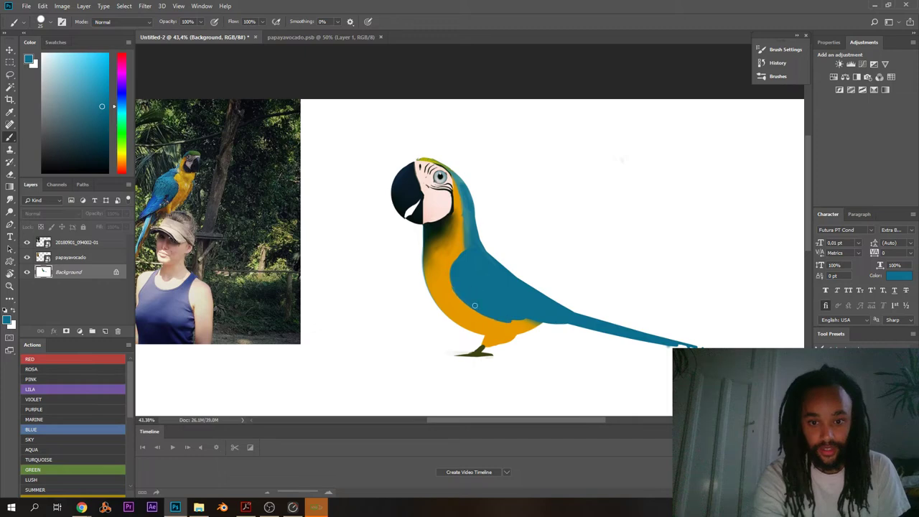
drag(468, 244, 503, 250)
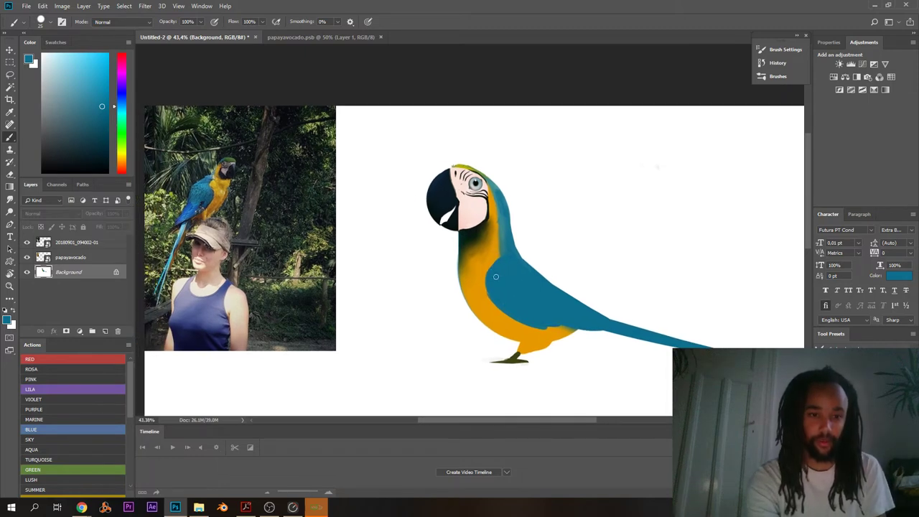
scroll(502, 260, up, 1)
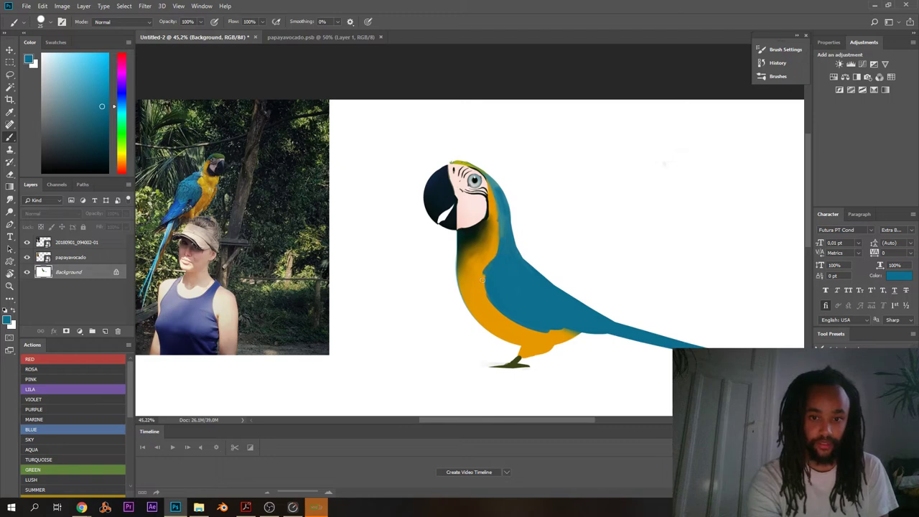
drag(482, 280, 492, 294)
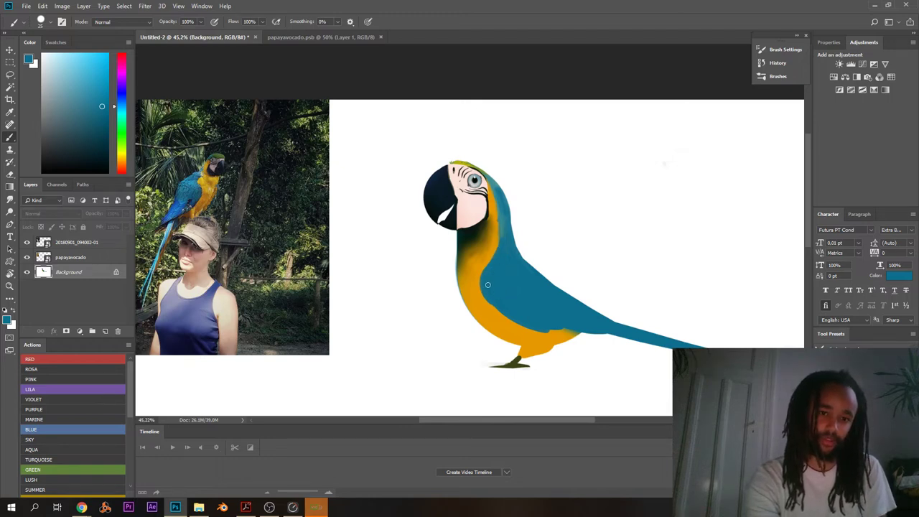
- Extend the tail in the sampled blue past its ragged end and trim its tip to a point with white
drag(515, 282, 386, 240)
alt+click(397, 288)
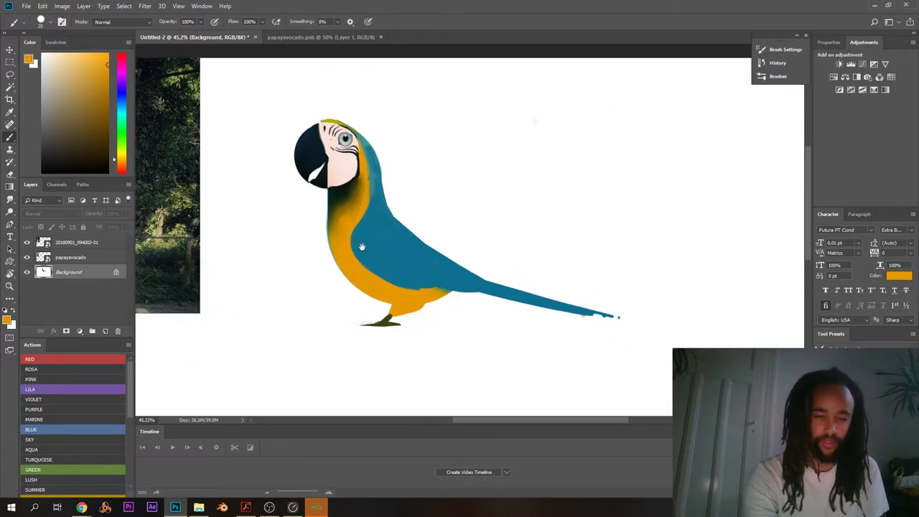
scroll(362, 247, down, 2)
alt+click(579, 285)
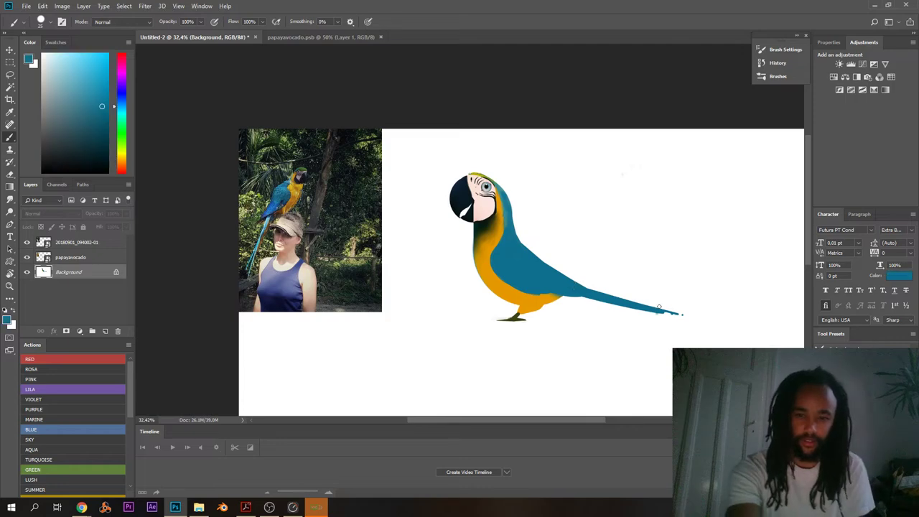
drag(631, 305, 715, 325)
key(x)
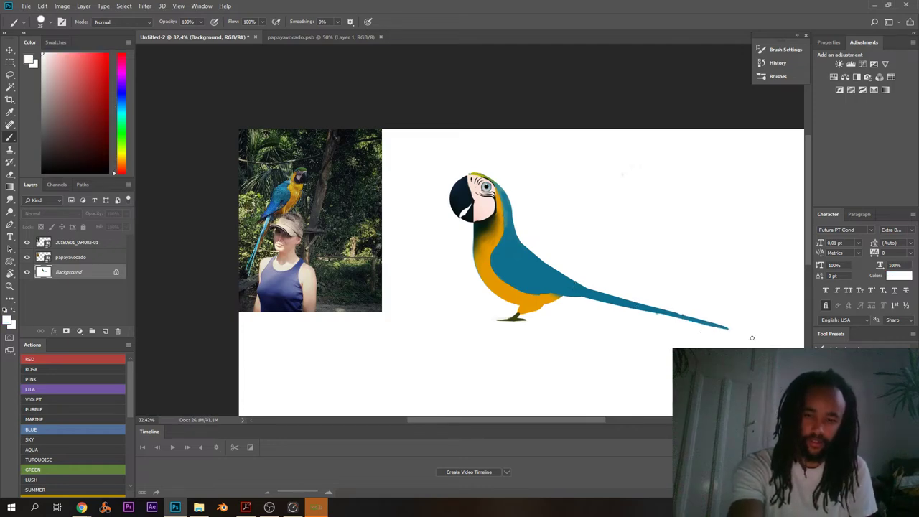
alt+click(551, 272)
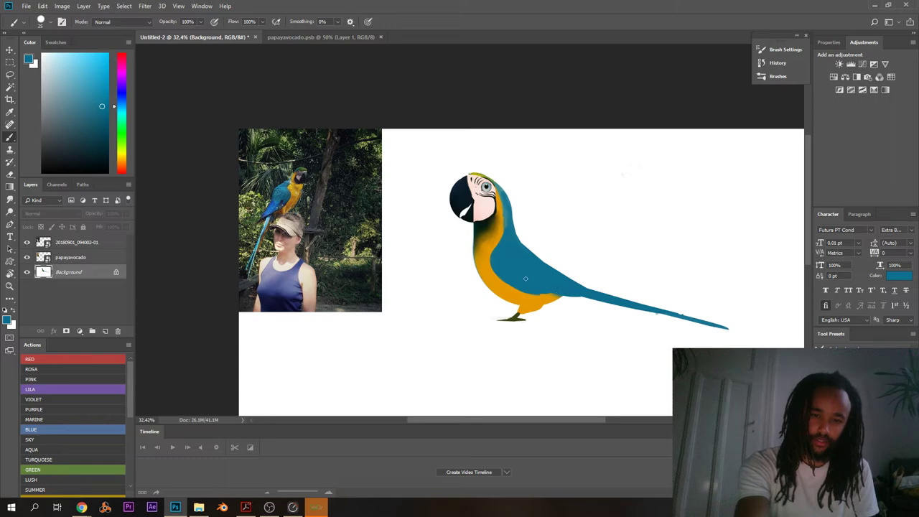
- Paint a second, shorter blue feather above the long tail and trim its upper edge and tip with white
scroll(478, 243, up, 2)
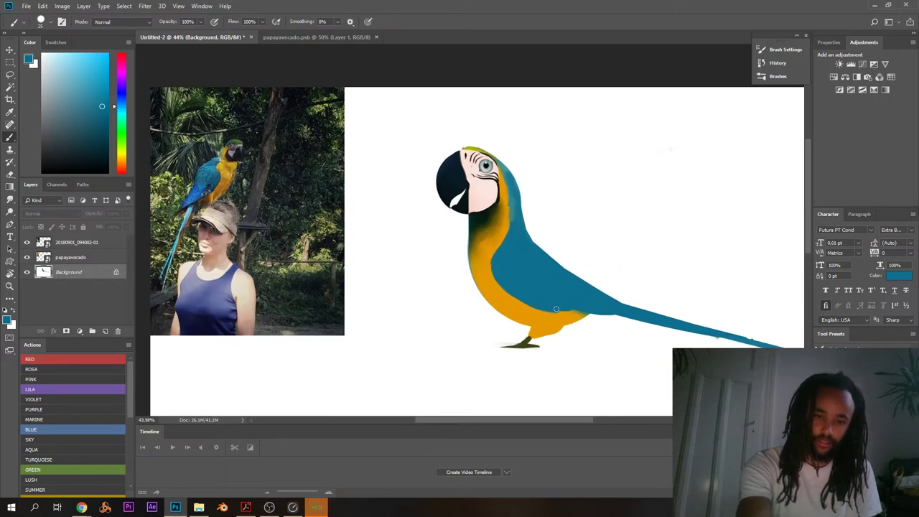
mouse_move(611, 309)
mouse_down()
mouse_move(557, 300)
mouse_move(645, 311)
mouse_up()
key(ctrl+z)
mouse_move(533, 291)
mouse_down()
mouse_move(642, 302)
mouse_move(538, 298)
mouse_up()
alt+click(611, 290)
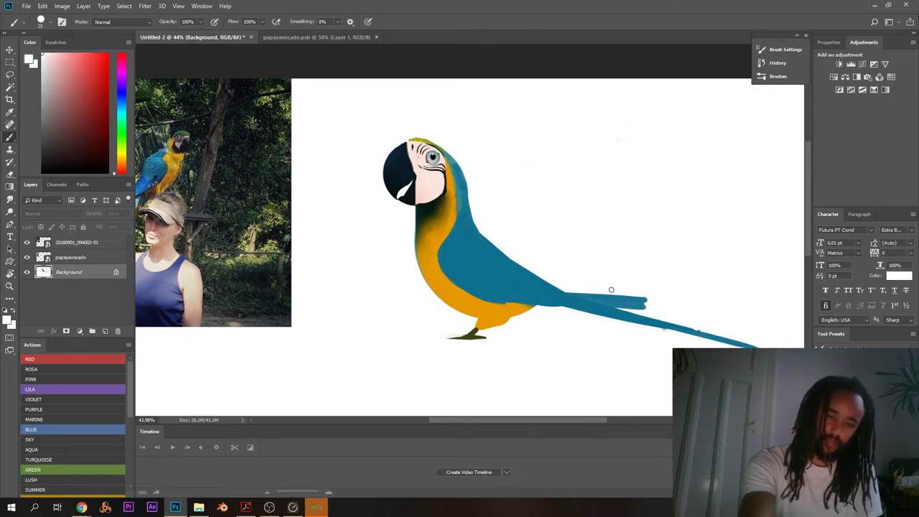
drag(645, 302, 588, 285)
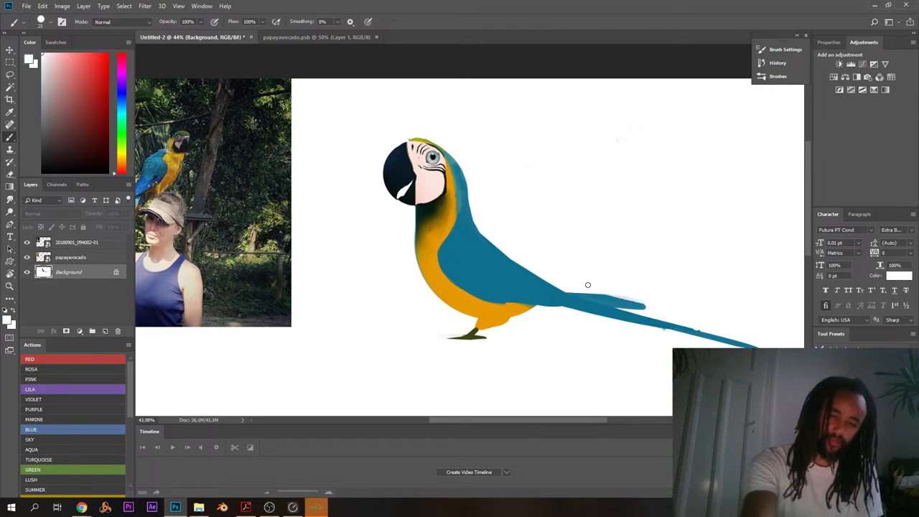
alt+click(495, 274)
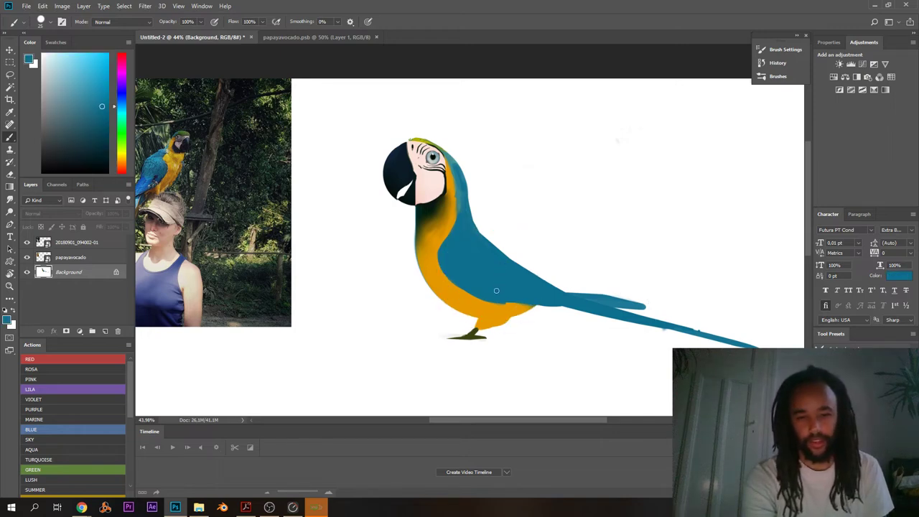
- Retouch the macaw's foot with a 25 px hard brush, repainting the toes in the foot's sampled olive green
drag(423, 291, 512, 286)
alt+click(534, 337)
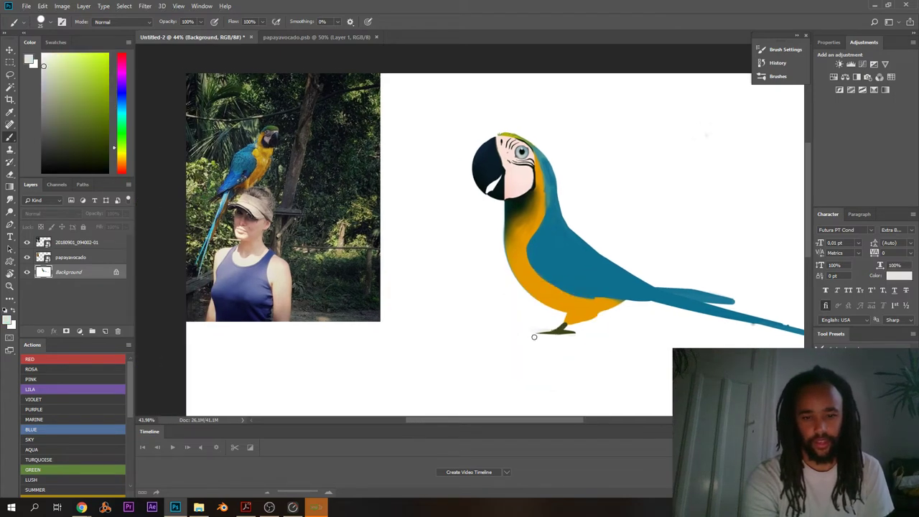
right_click(537, 331)
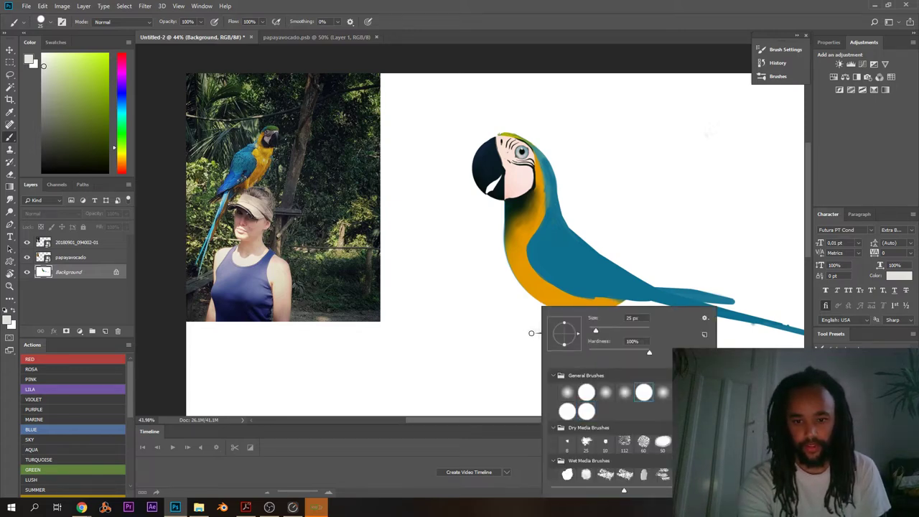
drag(531, 333, 548, 335)
alt+click(555, 332)
key(ctrl+z)
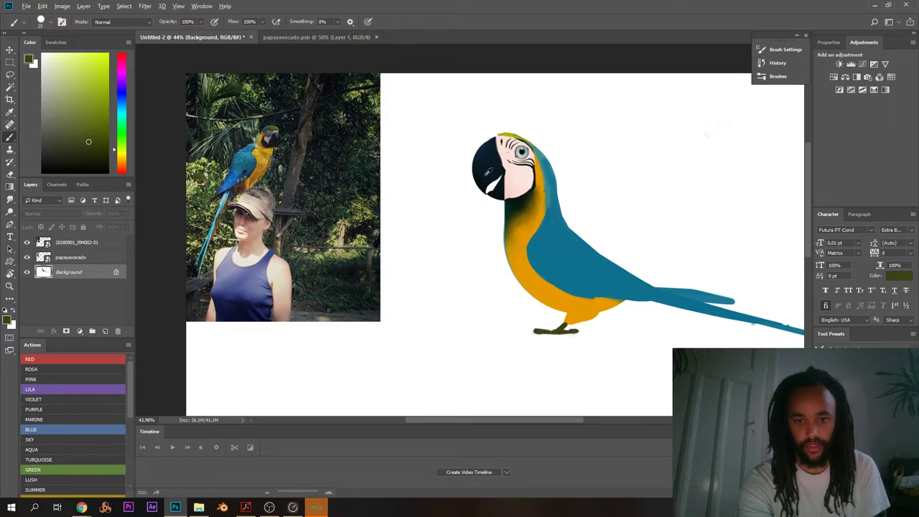
- Sample the beak's dark colour and paint small curved black claws at the front and back ends of the foot
alt+click(490, 172)
scroll(533, 329, up, 2)
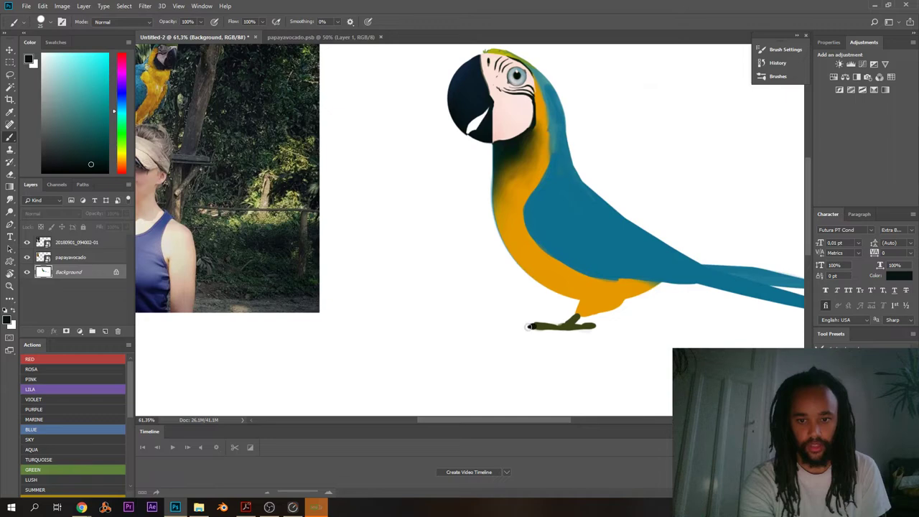
key(ctrl+z)
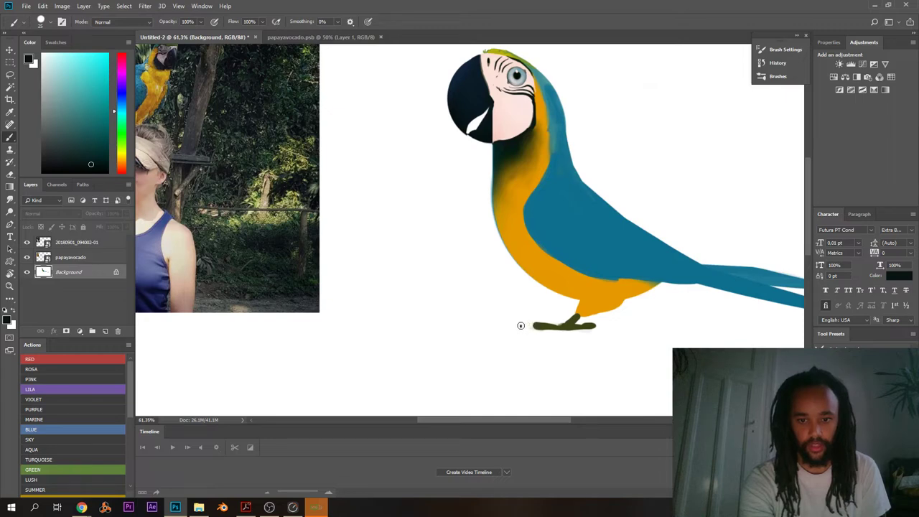
drag(539, 329, 599, 329)
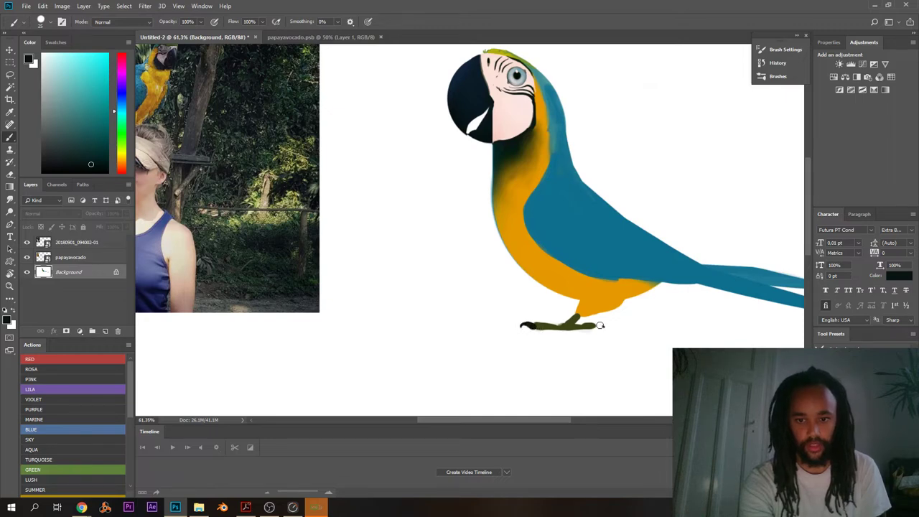
scroll(544, 291, down, 2)
scroll(616, 322, up, 2)
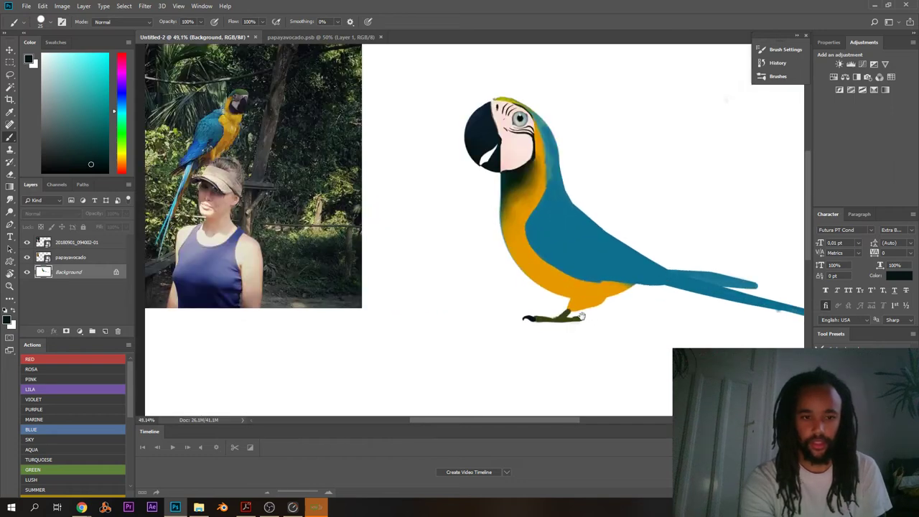
scroll(591, 325, up, 1)
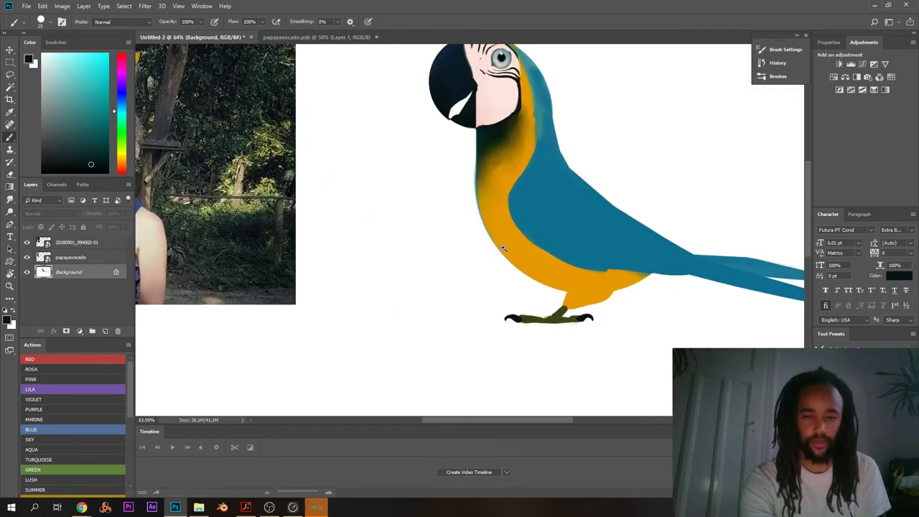
scroll(474, 256, down, 3)
scroll(453, 229, up, 2)
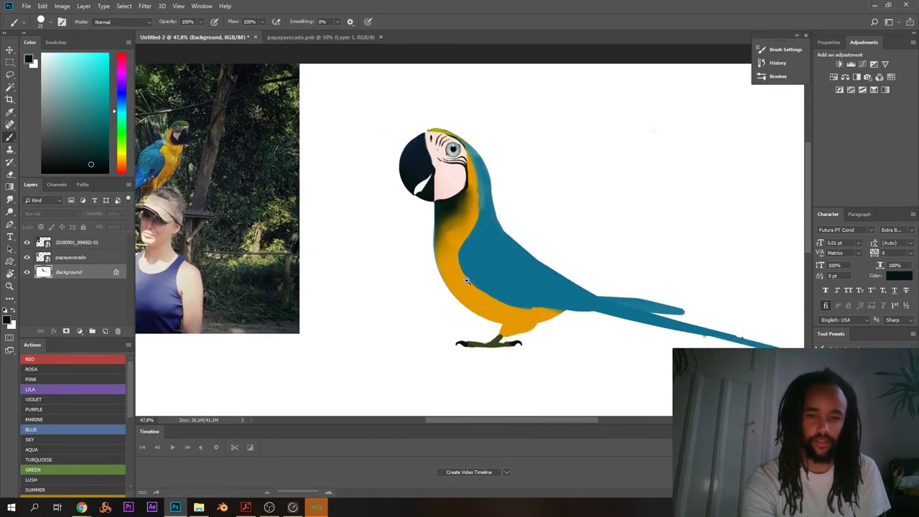
- Sample the blue of the macaw's wing as the painting colour
scroll(467, 280, up, 2)
alt+click(424, 244)
alt+click(489, 234)
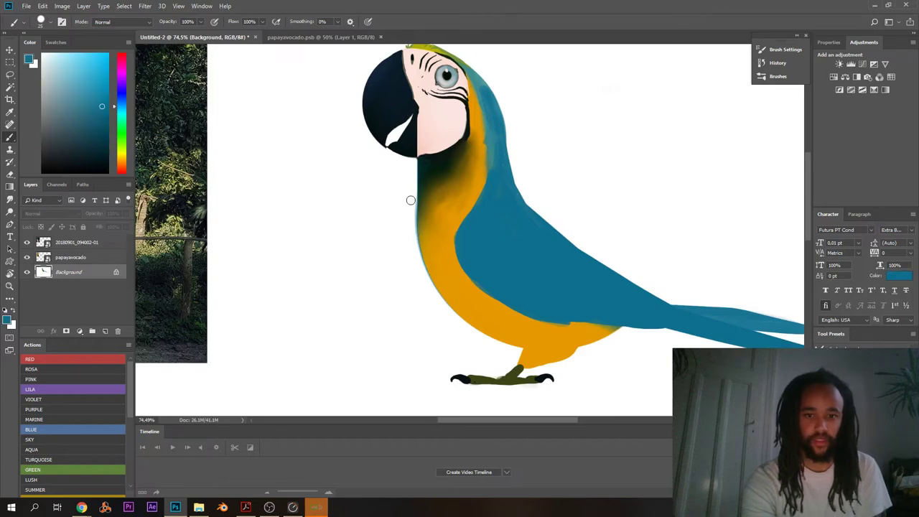
mouse_move(412, 192)
mouse_down()
mouse_move(388, 171)
mouse_move(325, 163)
mouse_move(277, 202)
mouse_move(215, 295)
mouse_up()
right_click(294, 243)
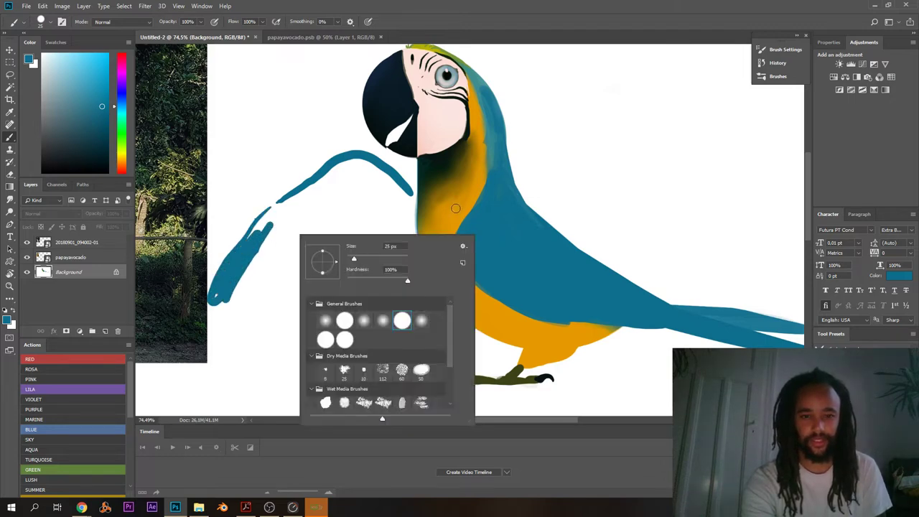
key(Escape)
key(ctrl+z)
key(ctrl+alt+z)
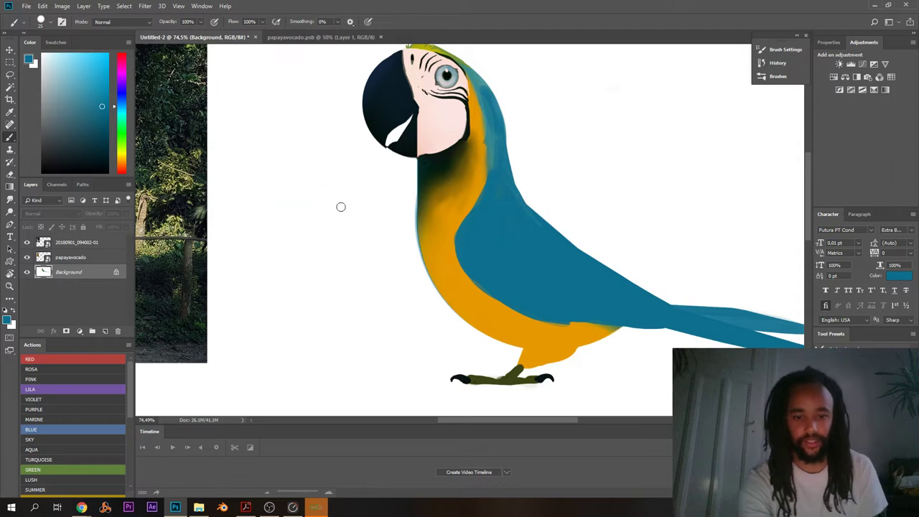
- Add a new layer above the background and paint an arched upper wing outline from the macaw's chest to the reference photo
key(ctrl+shift+n)
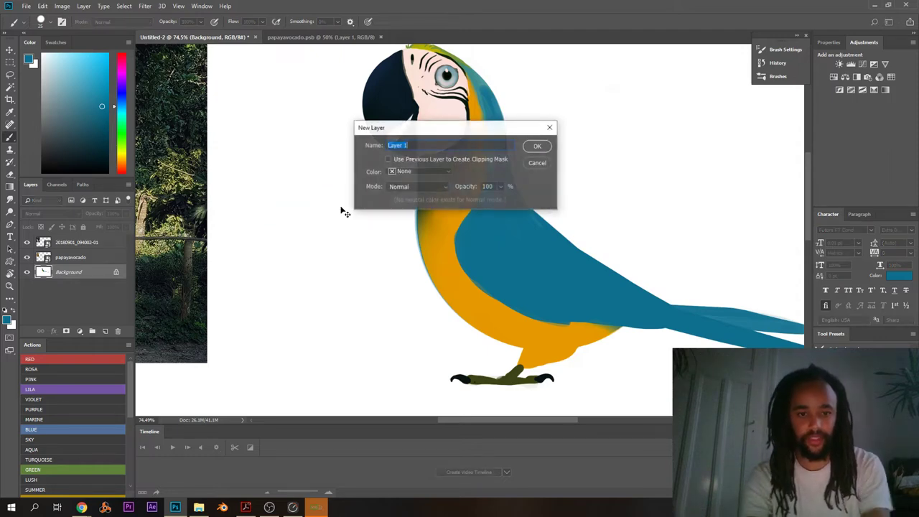
key(Return)
mouse_move(420, 204)
mouse_down()
mouse_move(364, 157)
mouse_move(310, 150)
mouse_move(207, 237)
mouse_up()
key(ctrl+z)
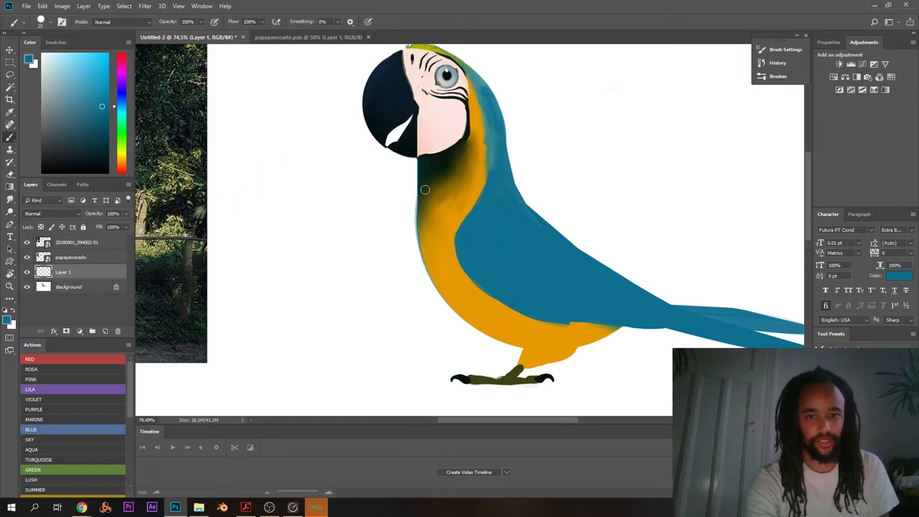
mouse_move(426, 189)
mouse_down()
mouse_move(385, 208)
mouse_move(341, 169)
mouse_move(268, 180)
mouse_move(184, 311)
mouse_up()
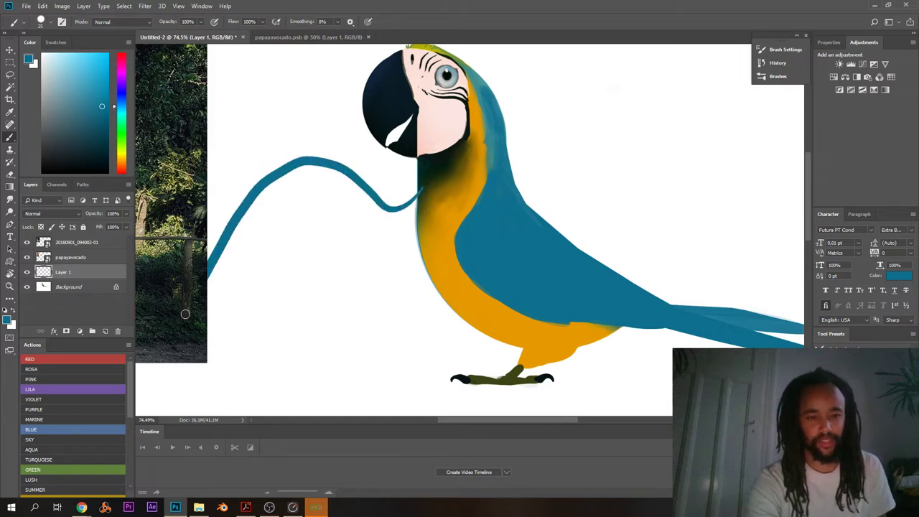
- Reorder the 20180901_094002-01 photo layer beneath Layer 1 and make Layer 1 active for painting
drag(62, 244, 61, 288)
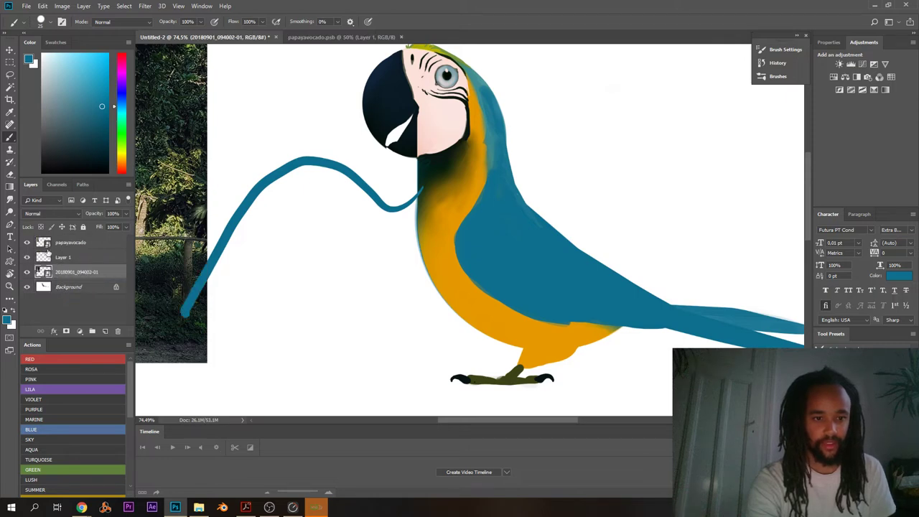
click(49, 258)
click(27, 257)
click(27, 257)
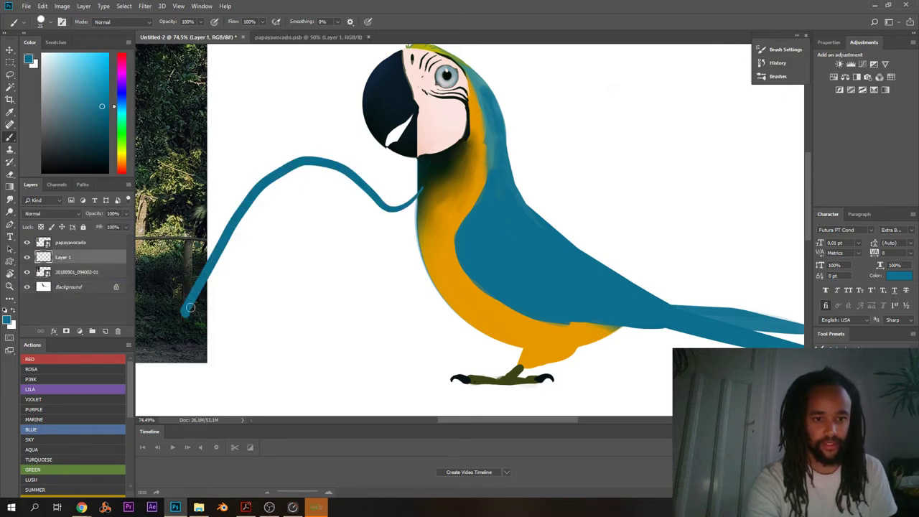
- Enlarge the brush to 102 px and paint the two outermost feathers and the thick upper arch of the spread wing
drag(183, 313, 224, 274)
right_click(228, 260)
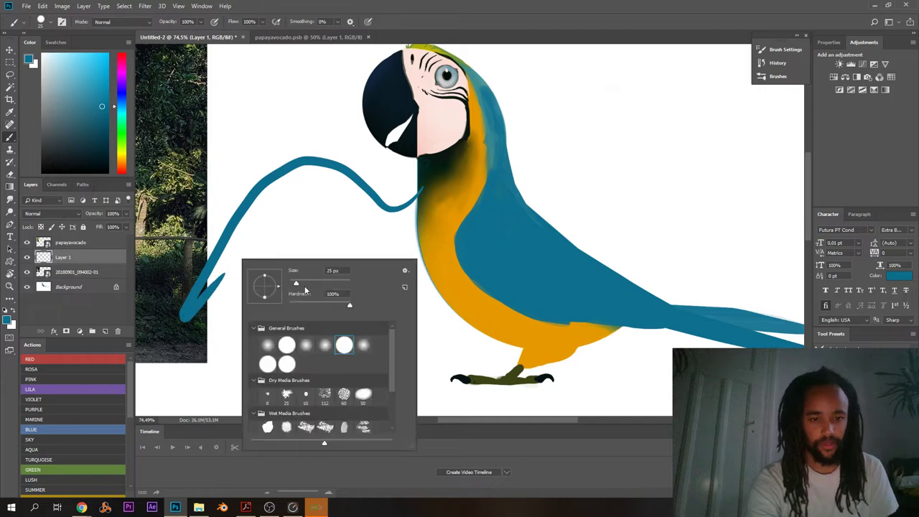
drag(194, 300, 235, 251)
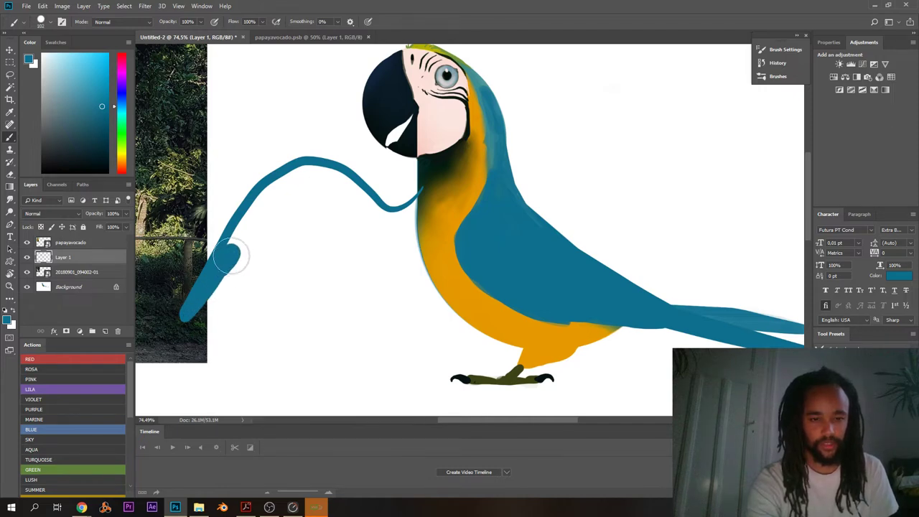
mouse_move(266, 208)
mouse_down()
mouse_move(202, 355)
mouse_move(246, 233)
mouse_up()
key(ctrl+z)
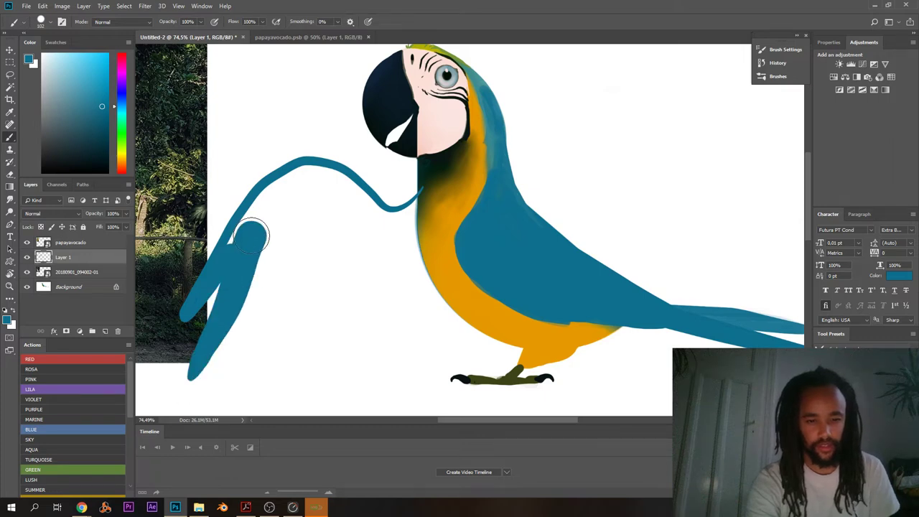
key(ctrl+z)
mouse_move(202, 355)
mouse_down()
mouse_move(266, 215)
mouse_move(253, 226)
mouse_move(304, 181)
mouse_move(330, 195)
mouse_up()
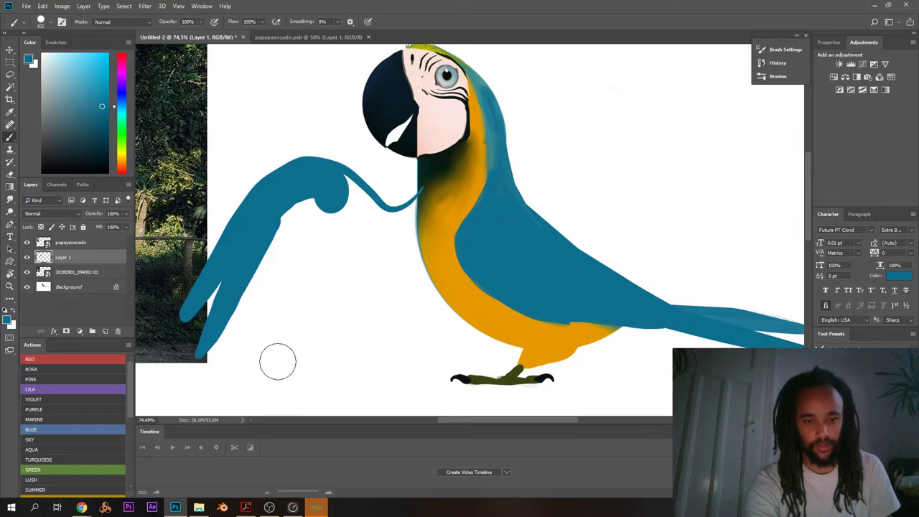
- Paint a row of long rounded blue feathers hanging from the arch and fill the gaps between them
drag(275, 388, 314, 210)
drag(310, 392, 338, 242)
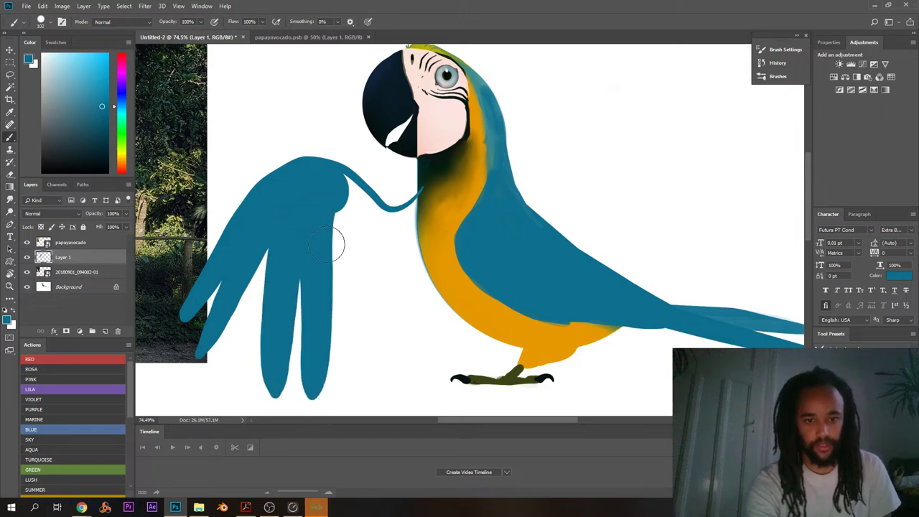
drag(355, 371, 355, 329)
drag(351, 280, 334, 184)
drag(273, 233, 249, 293)
mouse_move(239, 361)
mouse_down()
mouse_move(262, 255)
mouse_move(294, 222)
mouse_up()
drag(392, 319, 365, 208)
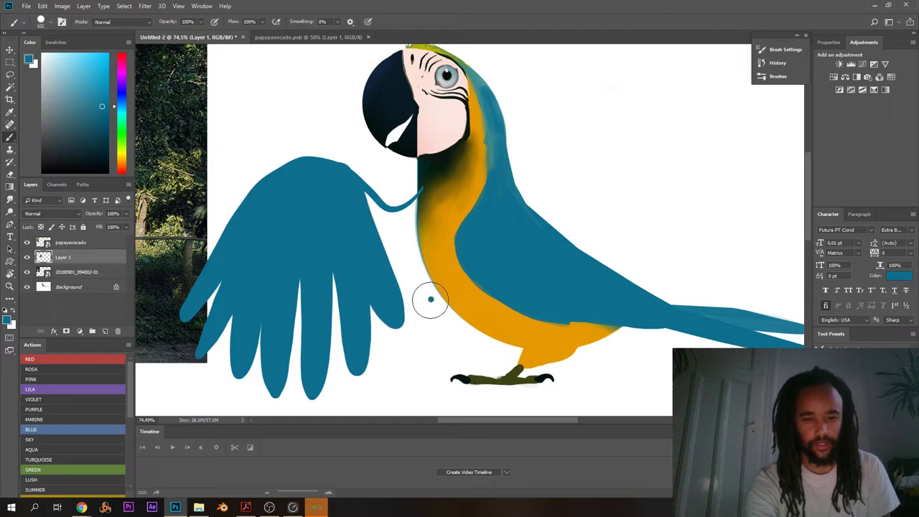
- Paint the innermost feather beside the belly and fill the wing solid blue up to the macaw's chest
drag(431, 302, 382, 210)
key(ctrl+z)
mouse_move(423, 276)
mouse_down()
mouse_move(374, 226)
mouse_move(368, 191)
mouse_up()
mouse_move(422, 206)
mouse_down()
mouse_move(366, 224)
mouse_move(391, 229)
mouse_move(428, 201)
mouse_move(397, 228)
mouse_move(416, 238)
mouse_move(388, 237)
mouse_move(383, 250)
mouse_move(415, 295)
mouse_move(390, 226)
mouse_move(377, 219)
mouse_move(326, 267)
mouse_move(322, 286)
mouse_move(249, 294)
mouse_up()
- Erase the tips of the middle wing feathers to shorten them to an almost straight lower edge
key(e)
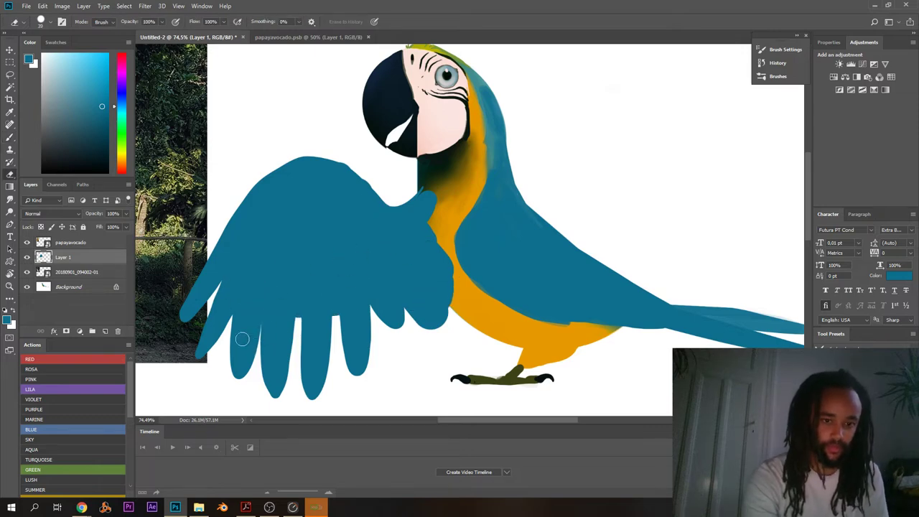
mouse_move(227, 339)
mouse_down()
mouse_move(375, 350)
mouse_move(257, 362)
mouse_move(311, 393)
mouse_move(259, 388)
mouse_move(232, 354)
mouse_move(239, 366)
mouse_move(353, 363)
mouse_move(333, 363)
mouse_move(373, 352)
mouse_move(402, 330)
mouse_move(359, 329)
mouse_up()
key(ctrl+z)
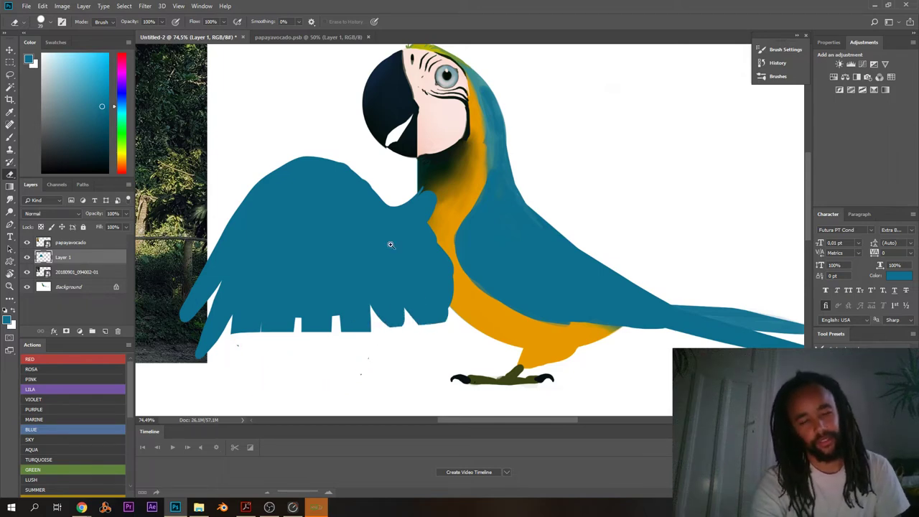
drag(391, 246, 333, 263)
scroll(333, 263, up, 6)
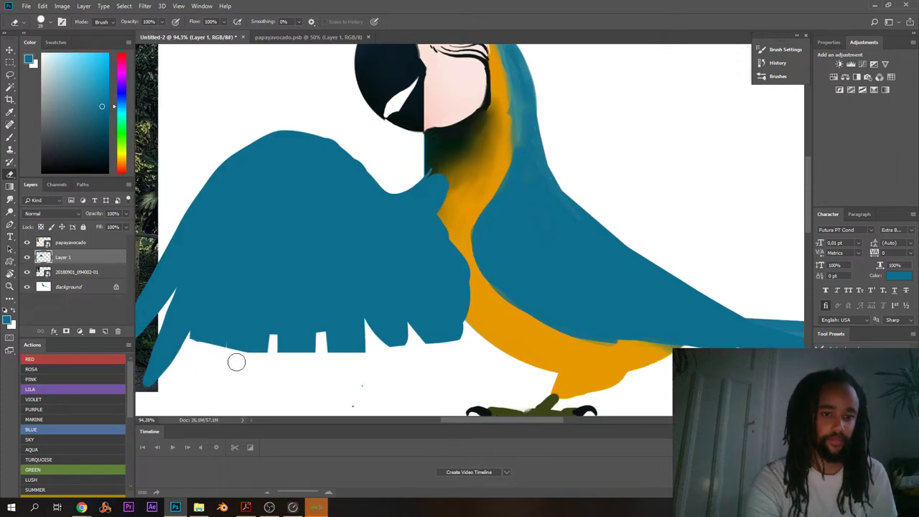
scroll(250, 284, down, 4)
scroll(250, 284, up, 2)
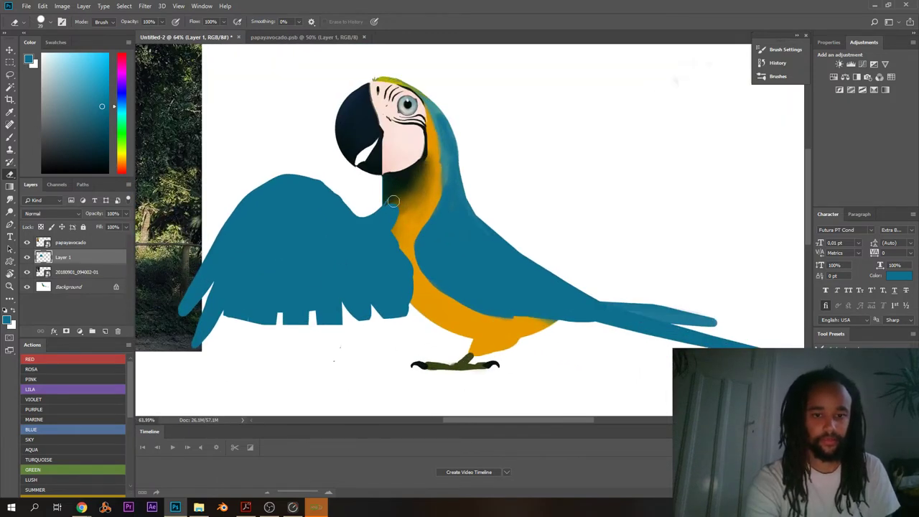
- Erase the part of the spread wing that overlaps the macaw's neck and yellow chest
mouse_move(394, 201)
mouse_down()
mouse_move(420, 291)
mouse_move(397, 225)
mouse_move(399, 254)
mouse_up()
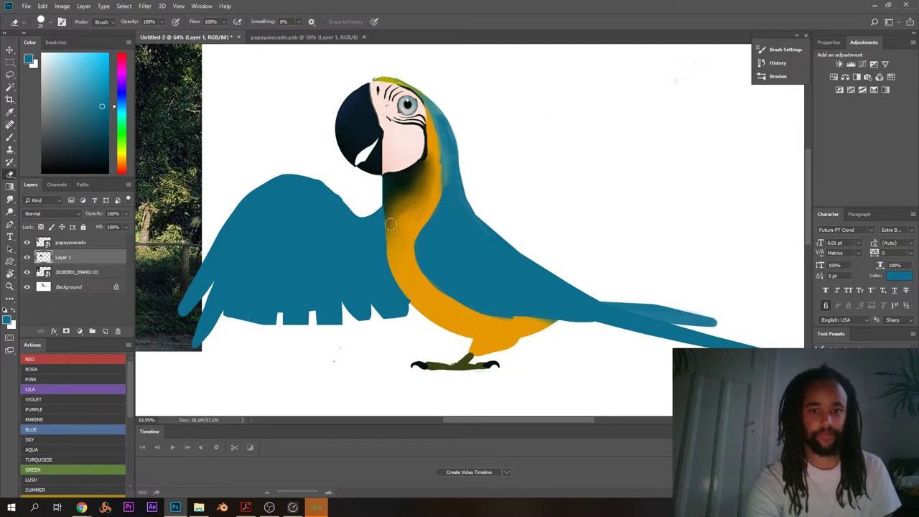
drag(388, 248, 416, 281)
scroll(412, 234, down, 4)
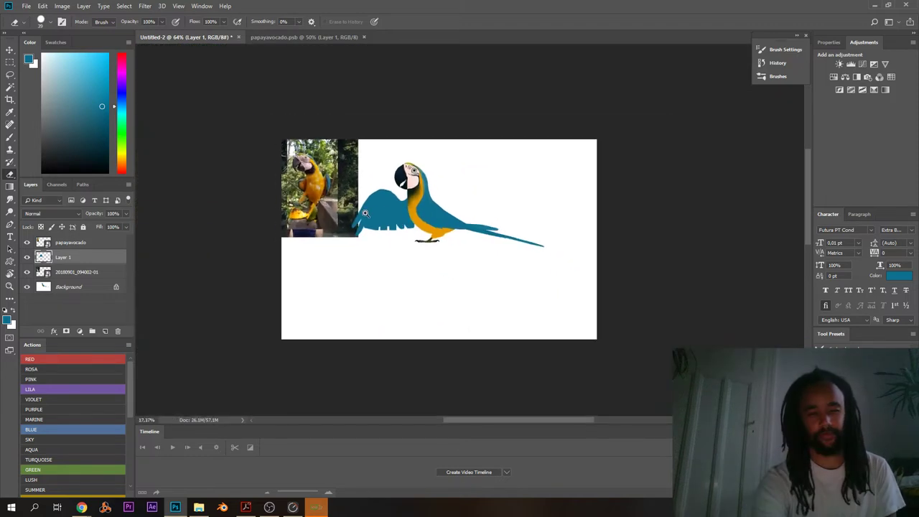
- Hide the papayavocado reference photo layer
scroll(399, 247, up, 4)
key(b)
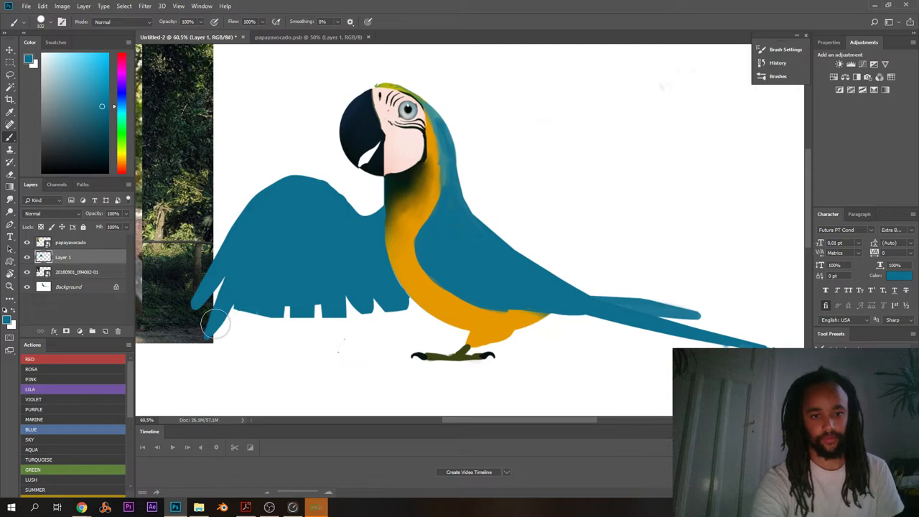
mouse_move(360, 182)
mouse_down()
mouse_move(322, 205)
mouse_move(335, 208)
mouse_up()
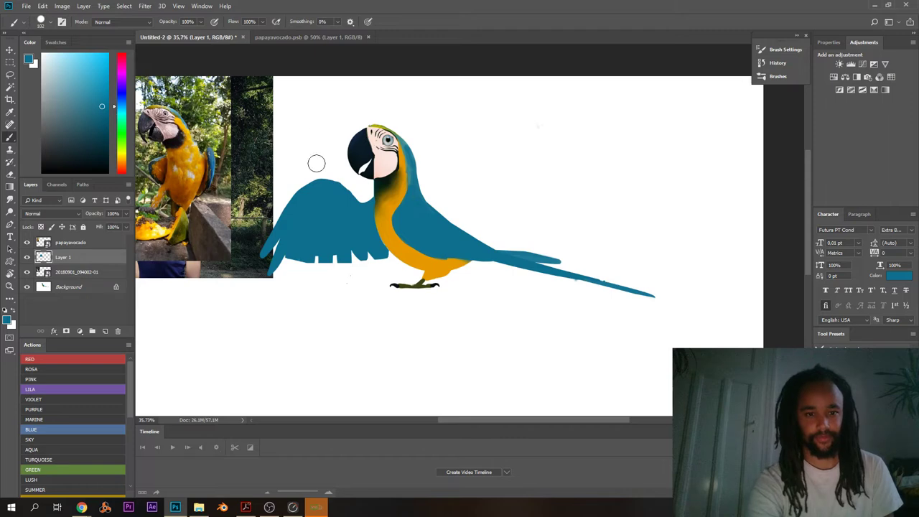
drag(334, 153, 367, 174)
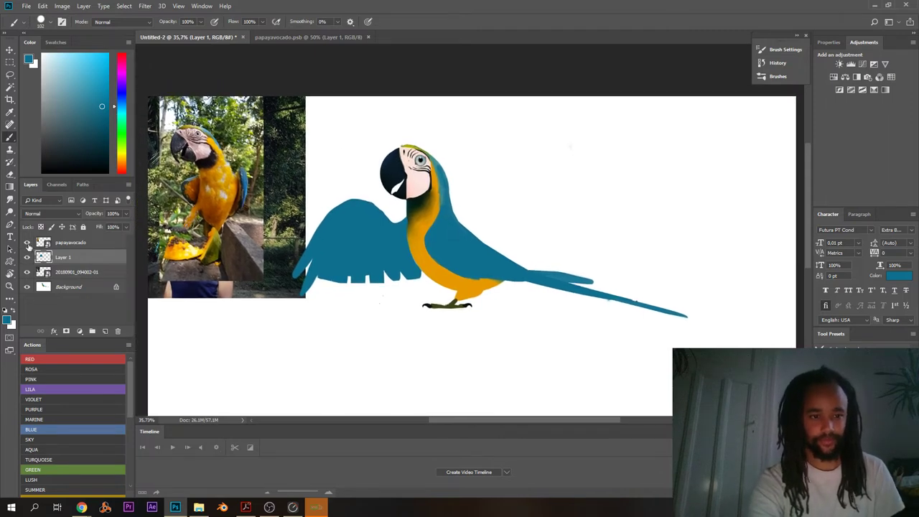
click(27, 243)
click(26, 244)
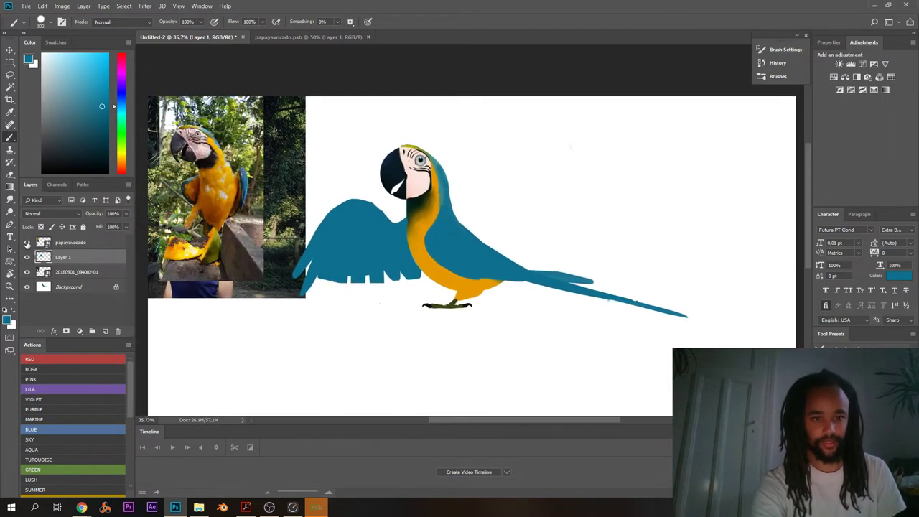
click(26, 244)
click(27, 244)
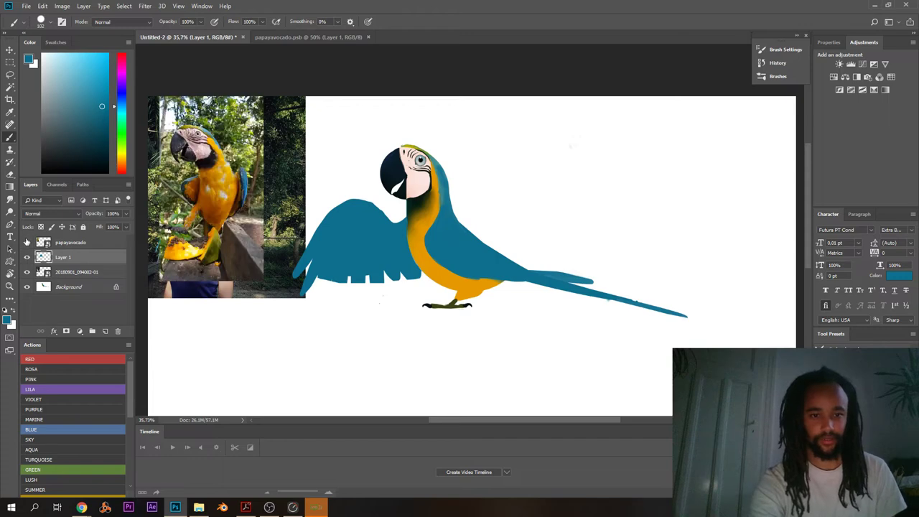
click(27, 244)
- Lasso the macaw on the Background layer and copy the selection to a new layer
scroll(395, 171, up, 3)
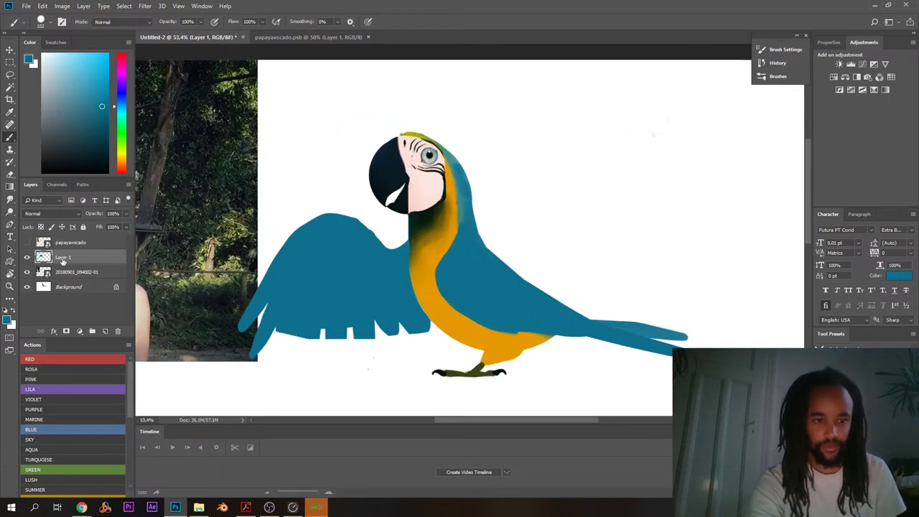
click(84, 288)
key(l)
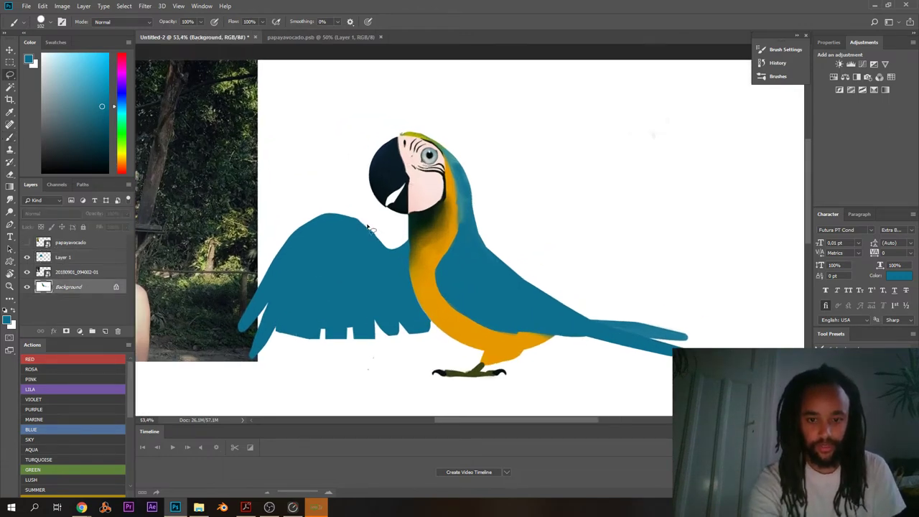
click(355, 122)
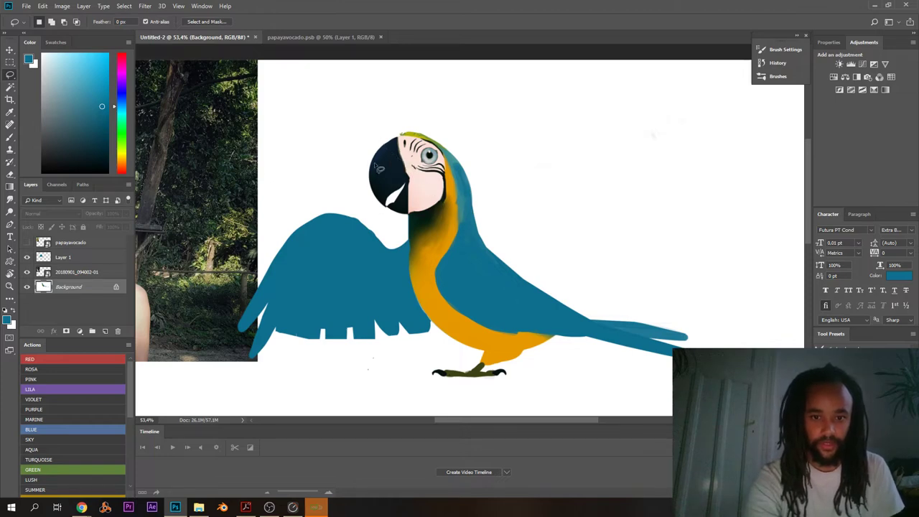
mouse_move(371, 128)
mouse_down()
mouse_move(486, 194)
mouse_move(439, 223)
mouse_move(378, 215)
mouse_move(350, 168)
mouse_up()
key(ctrl+j)
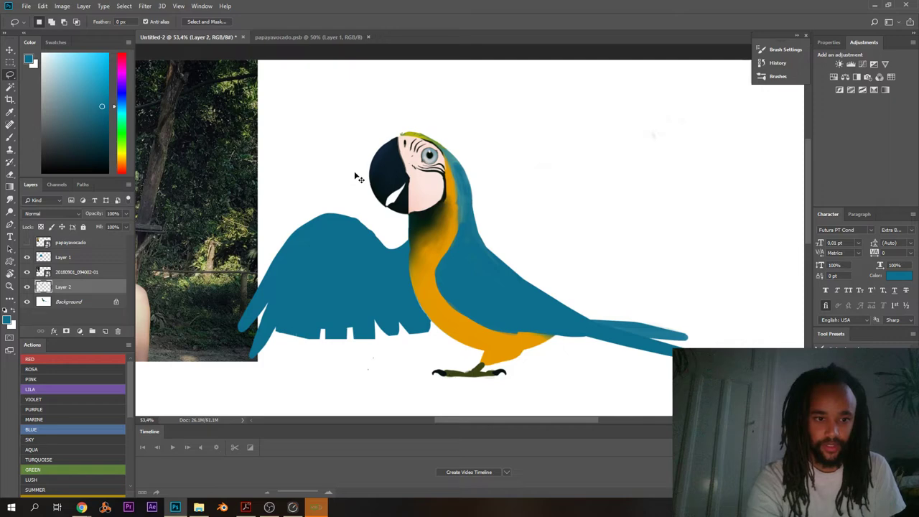
- Warp the copied macaw head on Layer 2, pulling its upper corner on the beak side outward and raising the crown slightly
key(ctrl+t)
right_click(406, 168)
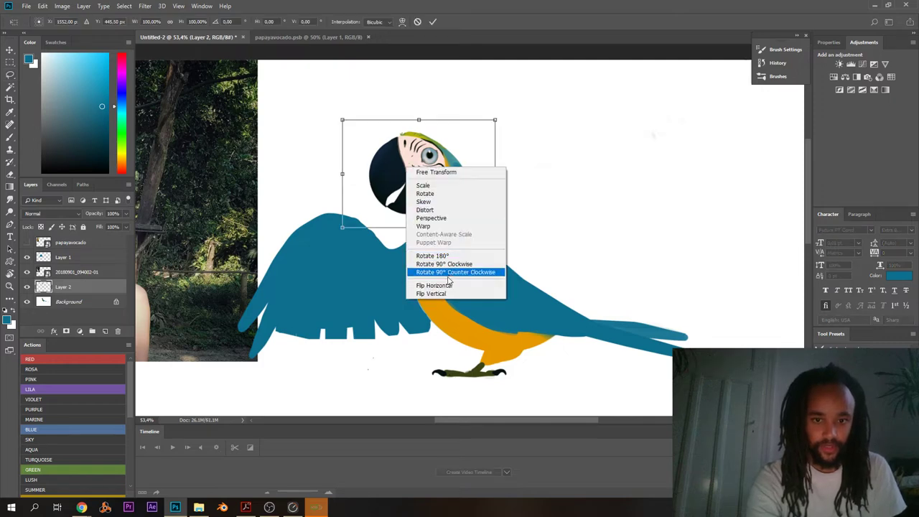
click(428, 226)
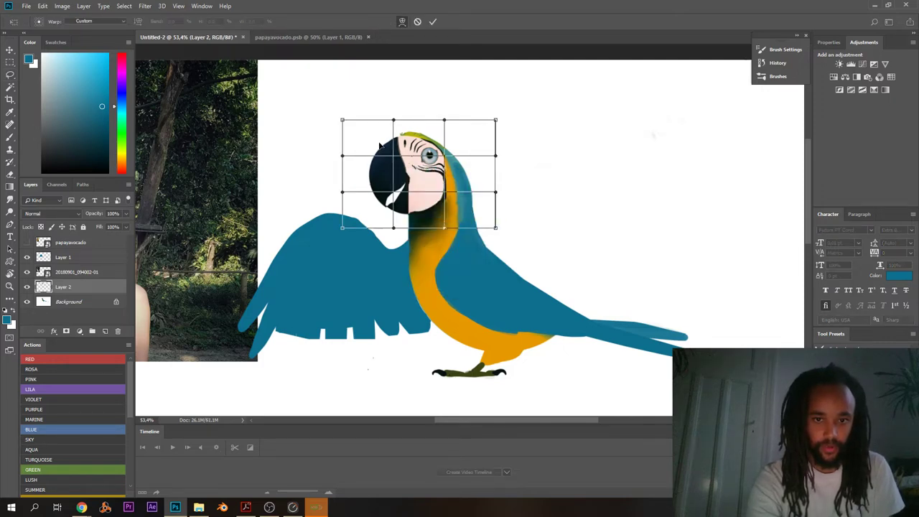
drag(380, 146, 332, 124)
drag(443, 131, 441, 126)
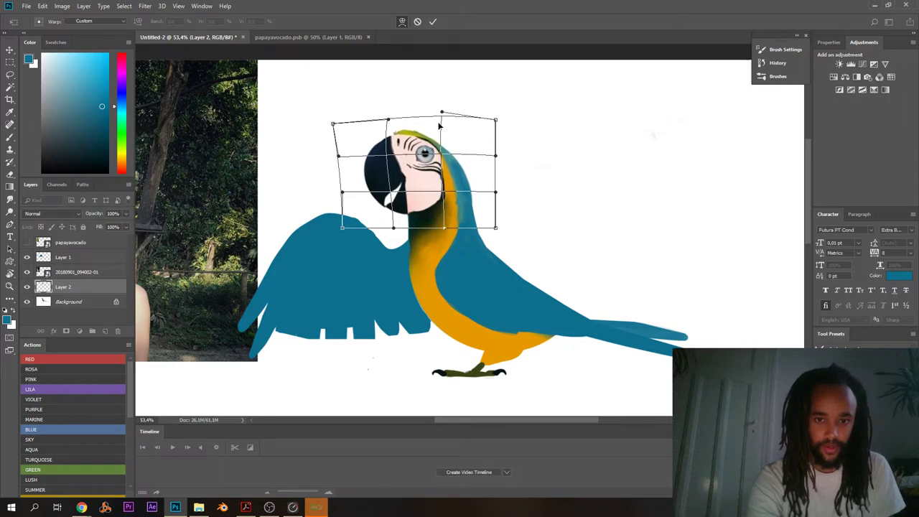
drag(334, 123, 324, 123)
drag(389, 122, 388, 118)
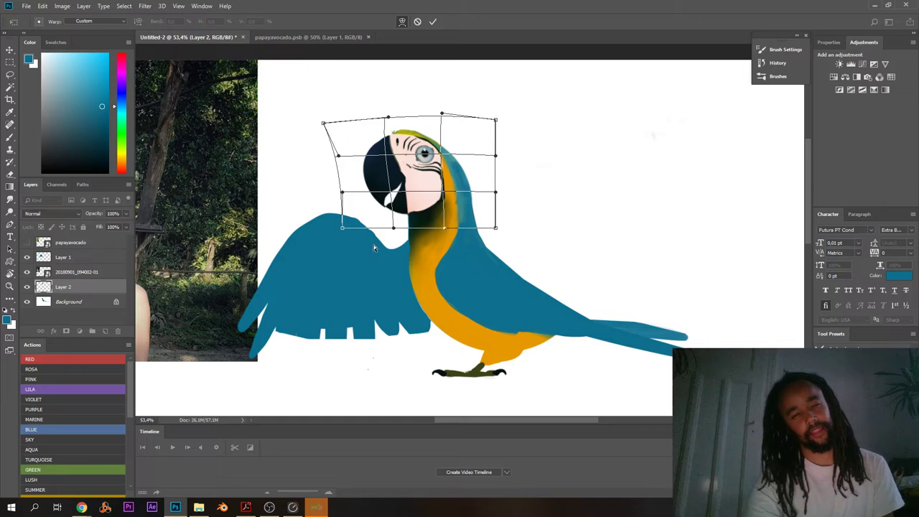
key(Return)
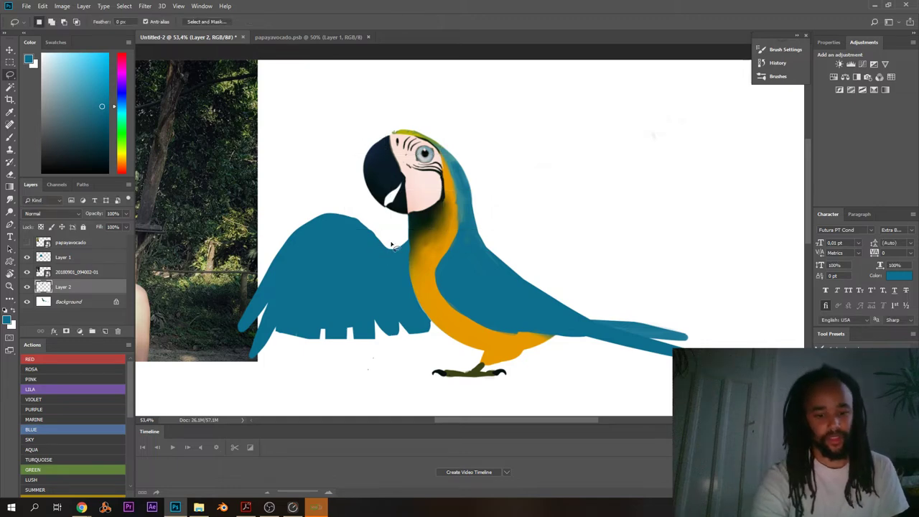
- Choose the Brush tool and reset the colours to the default black foreground and white background
key(b)
key(super)
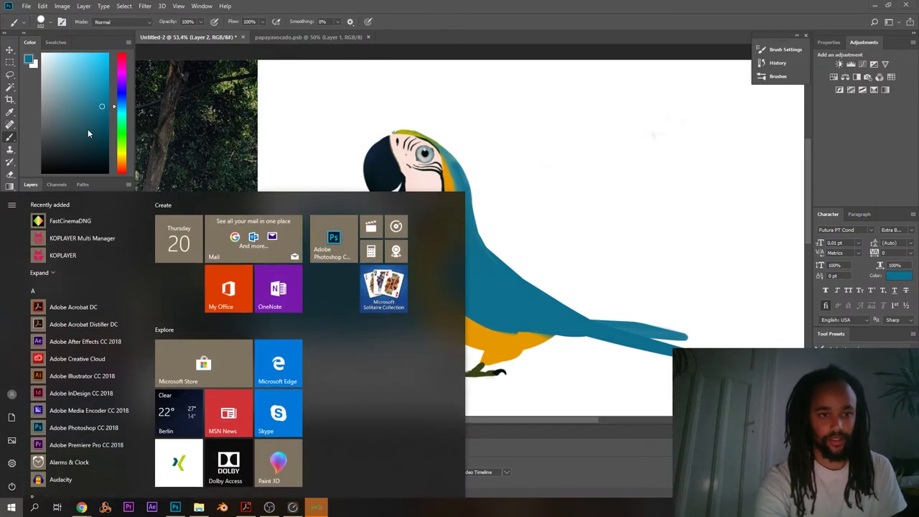
key(super)
key(d)
right_click(275, 147)
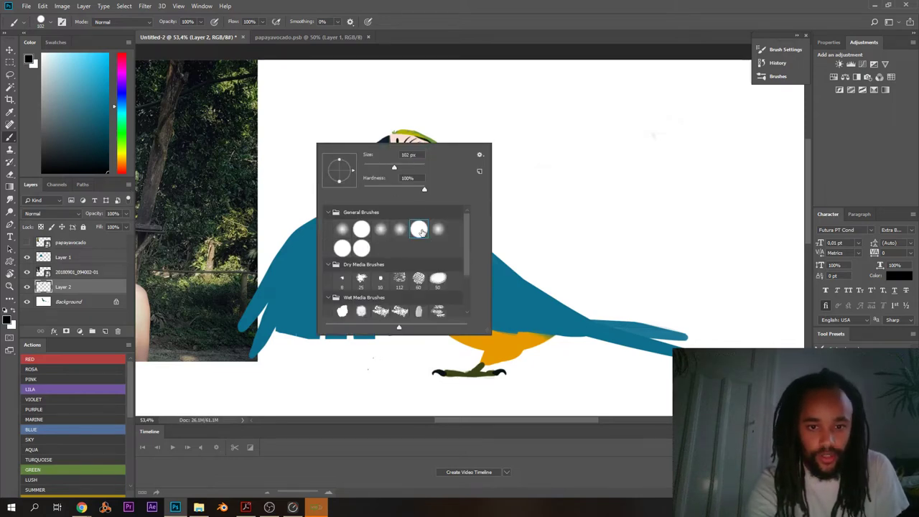
drag(357, 110, 345, 171)
key(ctrl+z)
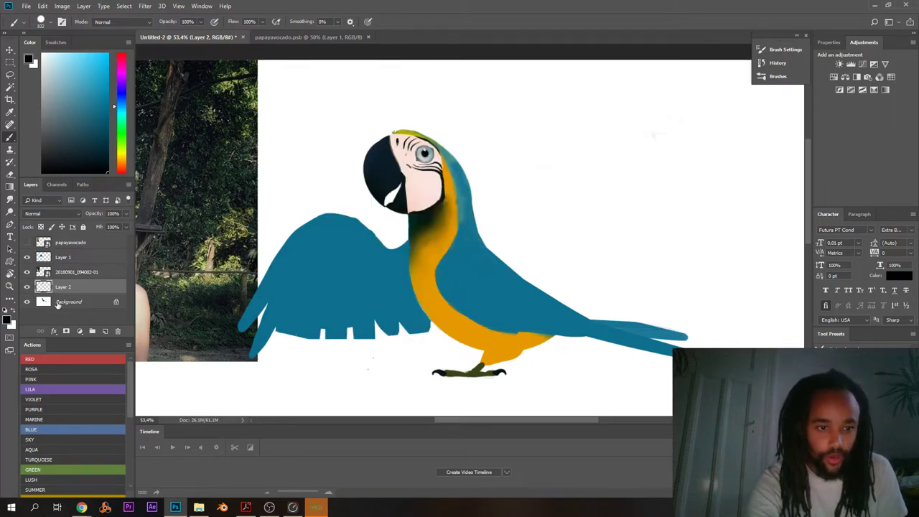
- Select the Background layer and reduce the hard round brush to 17 px
click(58, 303)
scroll(414, 226, up, 2)
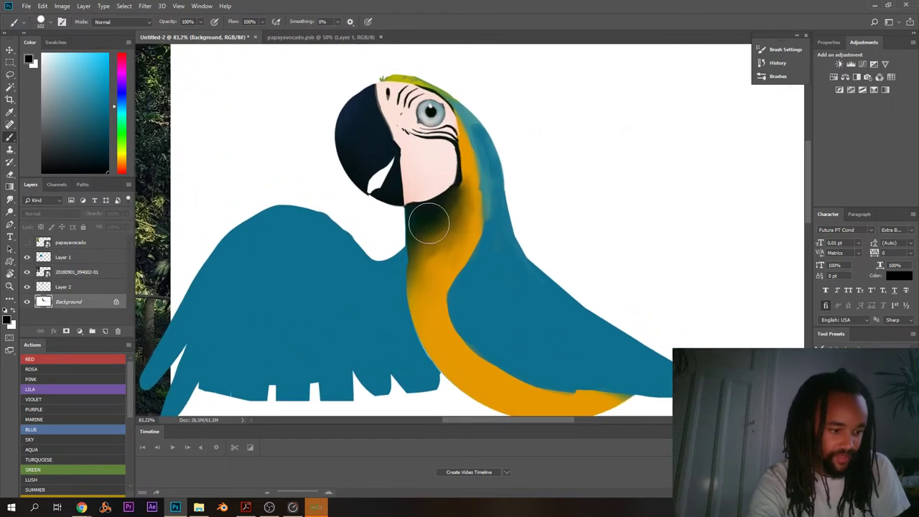
mouse_move(429, 224)
mouse_down()
mouse_move(407, 279)
mouse_move(438, 266)
mouse_up()
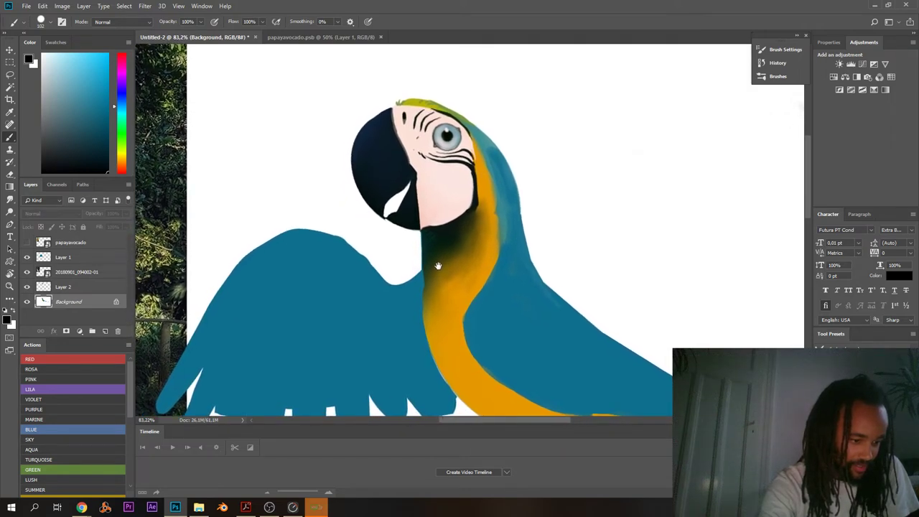
scroll(443, 208, up, 3)
right_click(401, 185)
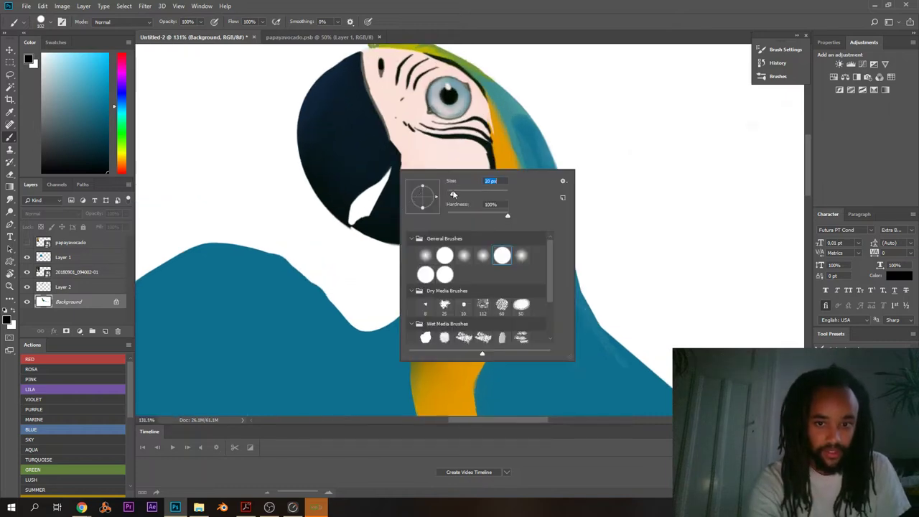
click(386, 198)
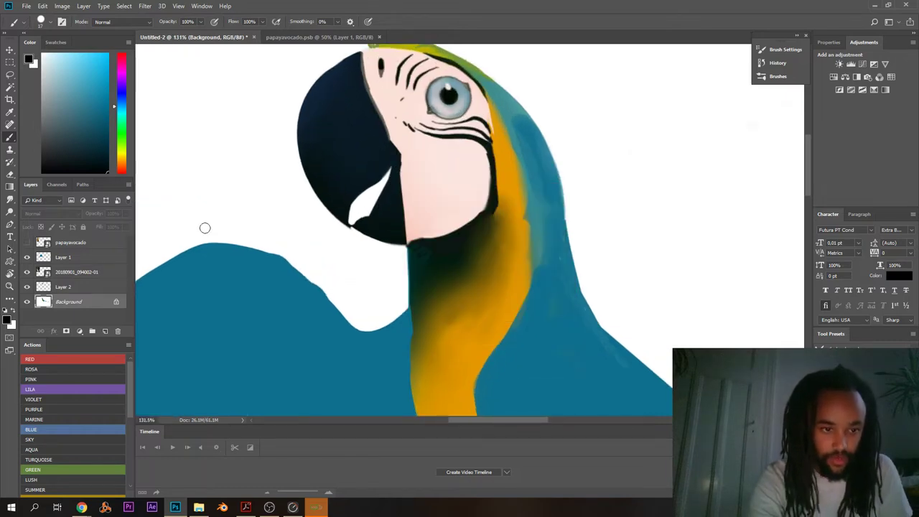
- Compare the Background and Layer 2 by toggling their visibility, and merge Layer 2 into the Background layer
click(27, 302)
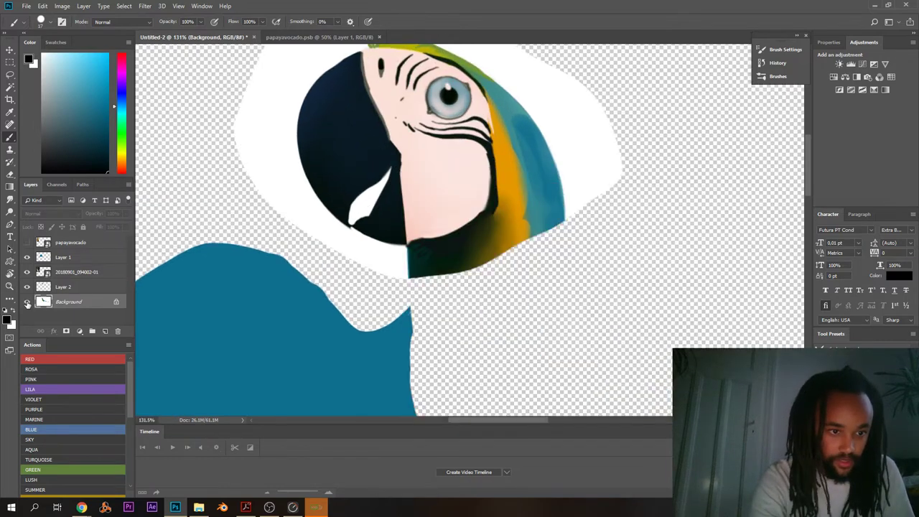
click(28, 301)
click(28, 287)
click(27, 287)
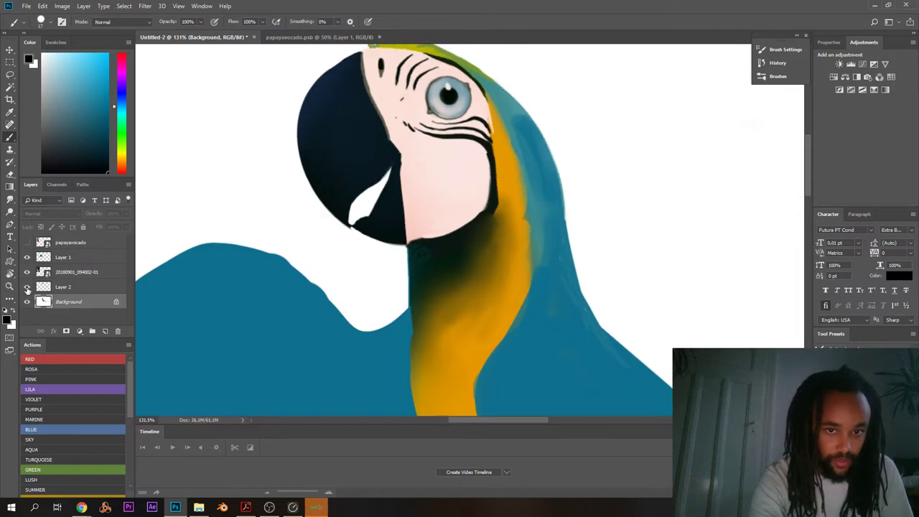
click(54, 286)
key(Delete)
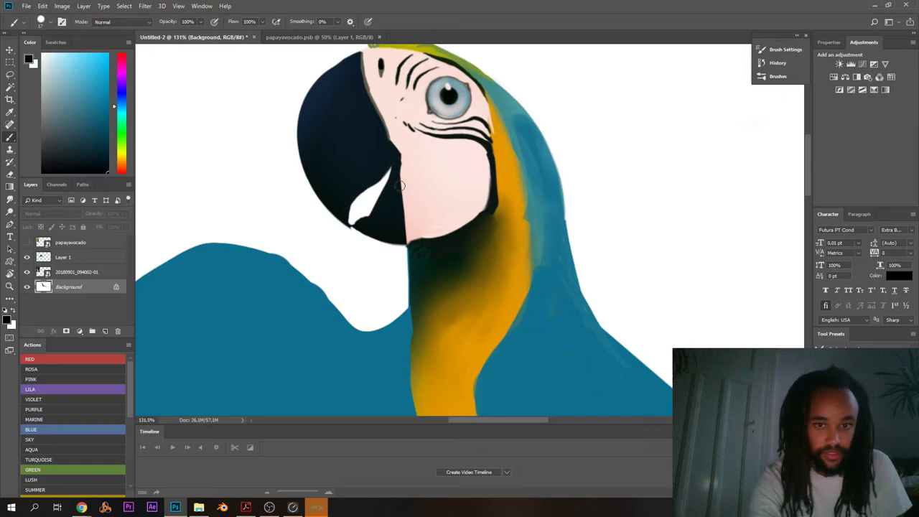
- Paint a black mouth interior beside the white beak opening, edging the lower beak with dark blue sampled from the beak
drag(394, 173, 388, 208)
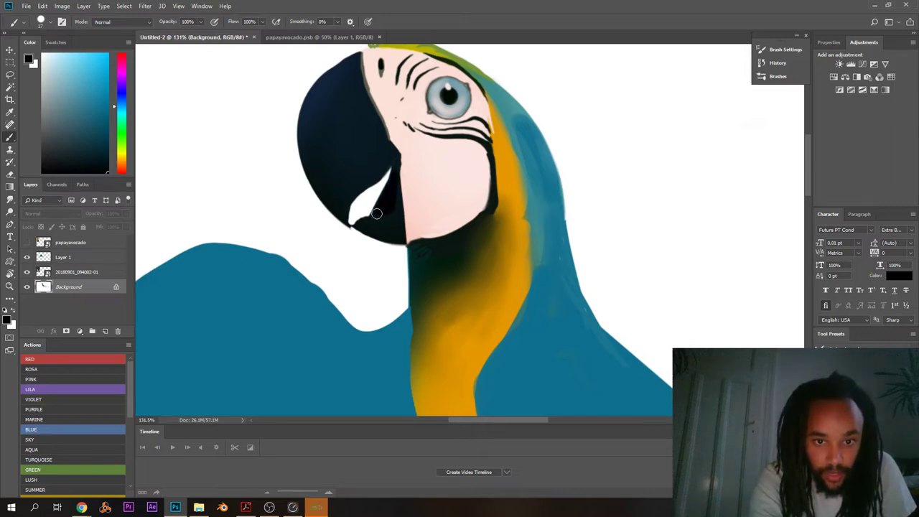
alt+click(329, 93)
drag(395, 173, 380, 213)
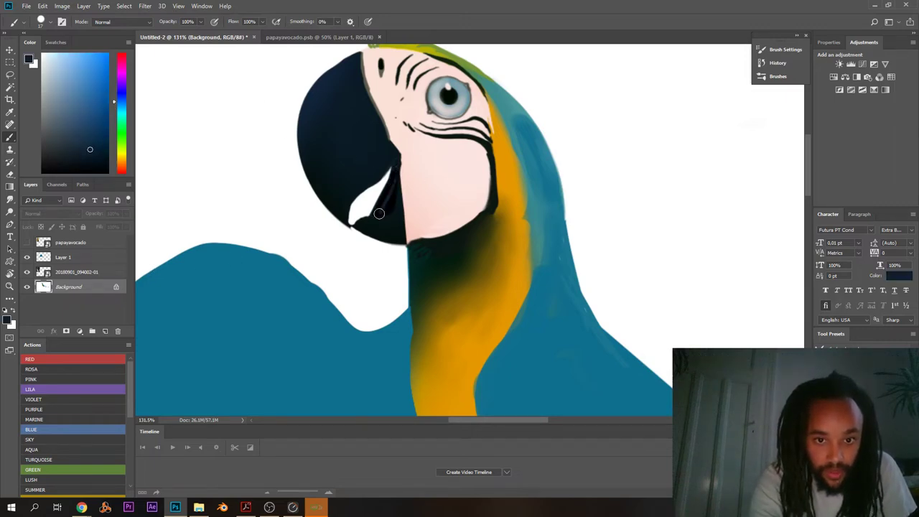
alt+click(388, 217)
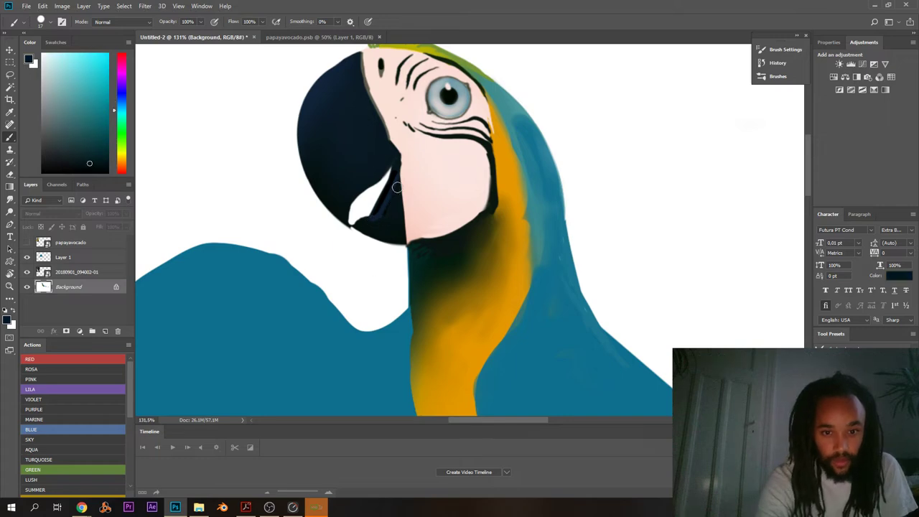
mouse_move(373, 163)
mouse_down()
mouse_move(328, 182)
mouse_move(390, 174)
mouse_move(397, 193)
mouse_move(385, 215)
mouse_up()
alt+click(400, 191)
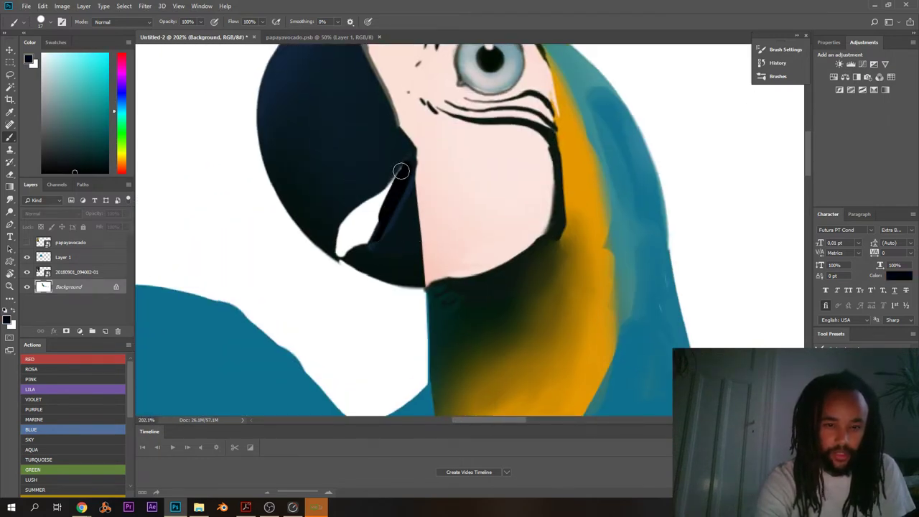
drag(402, 170, 378, 227)
scroll(368, 189, down, 4)
scroll(377, 182, up, 3)
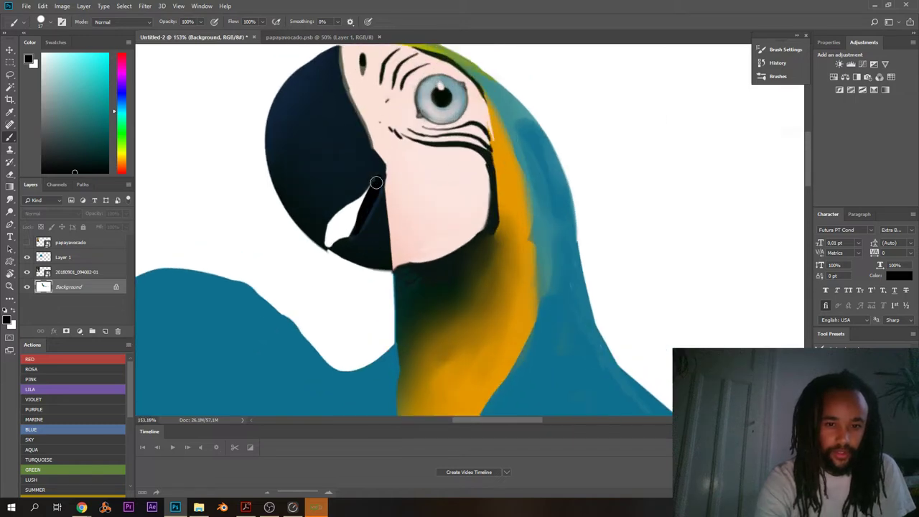
- Show the papayavocado reference photo layer again
scroll(374, 190, down, 4)
scroll(375, 190, up, 2)
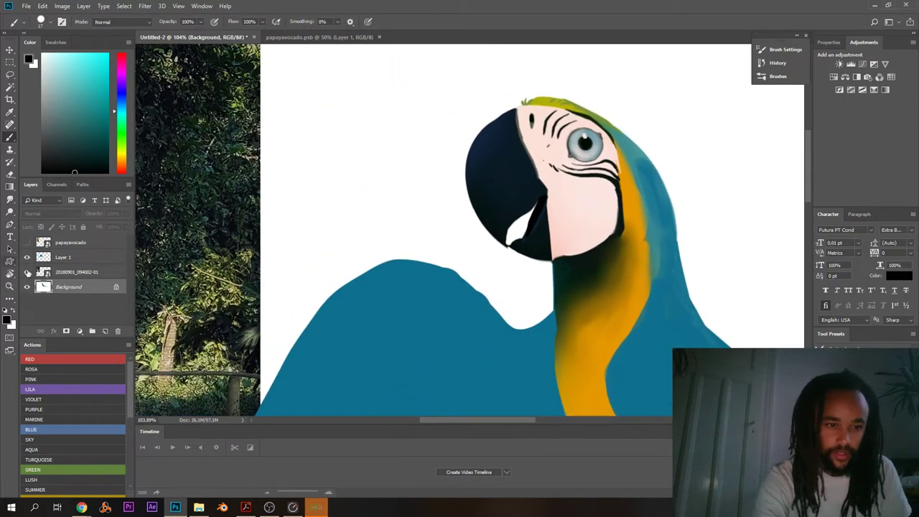
click(27, 243)
drag(273, 227, 222, 244)
drag(222, 244, 436, 270)
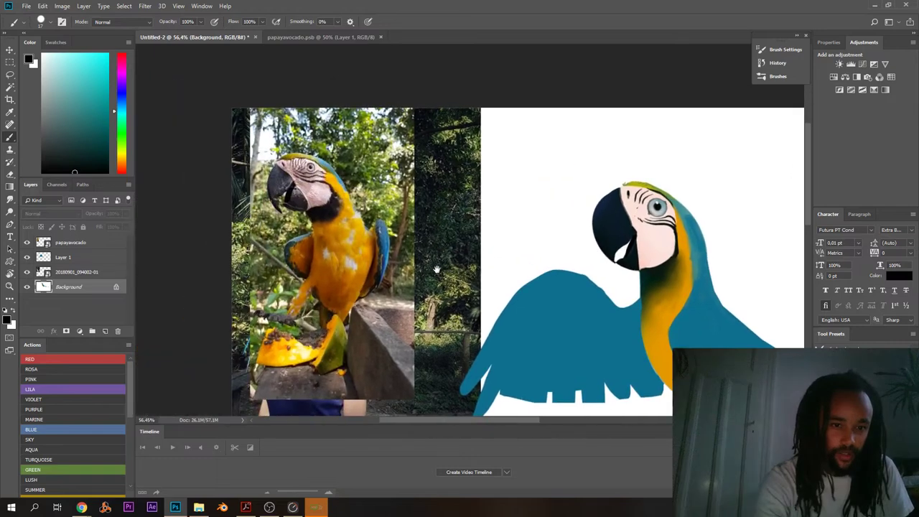
- Hide the papayavocado layer and paint the inside of the parrot's open beak black on the Background layer
scroll(472, 306, up, 6)
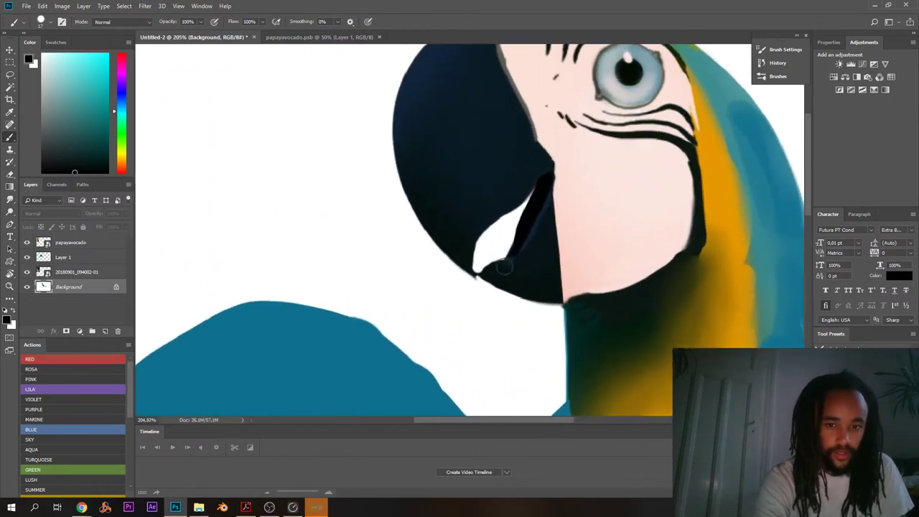
drag(505, 266, 405, 320)
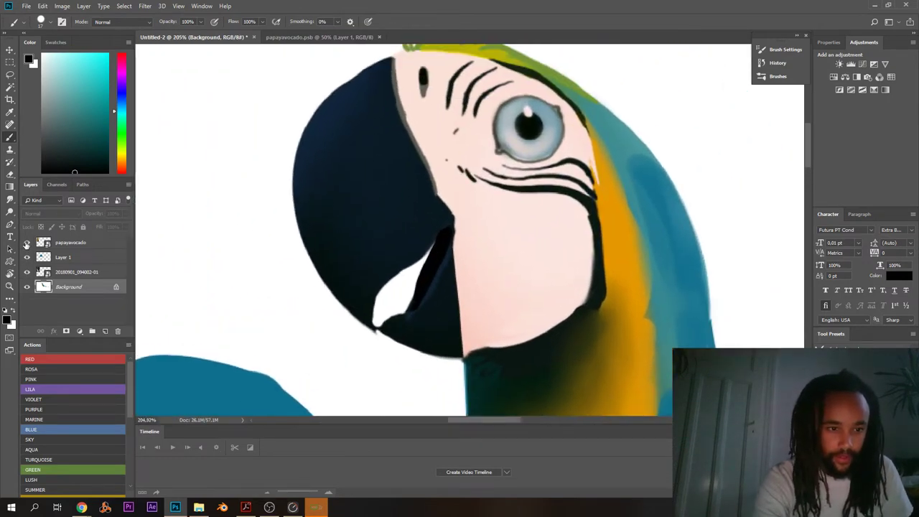
mouse_move(431, 254)
mouse_down()
mouse_move(436, 243)
mouse_move(411, 300)
mouse_up()
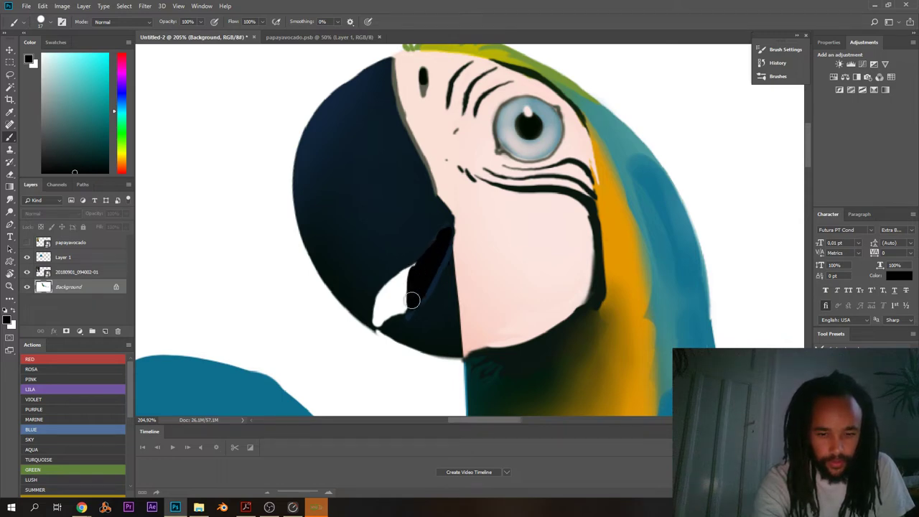
drag(420, 266, 393, 319)
mouse_move(429, 239)
mouse_down()
mouse_move(339, 278)
mouse_move(380, 311)
mouse_move(415, 268)
mouse_move(409, 295)
mouse_up()
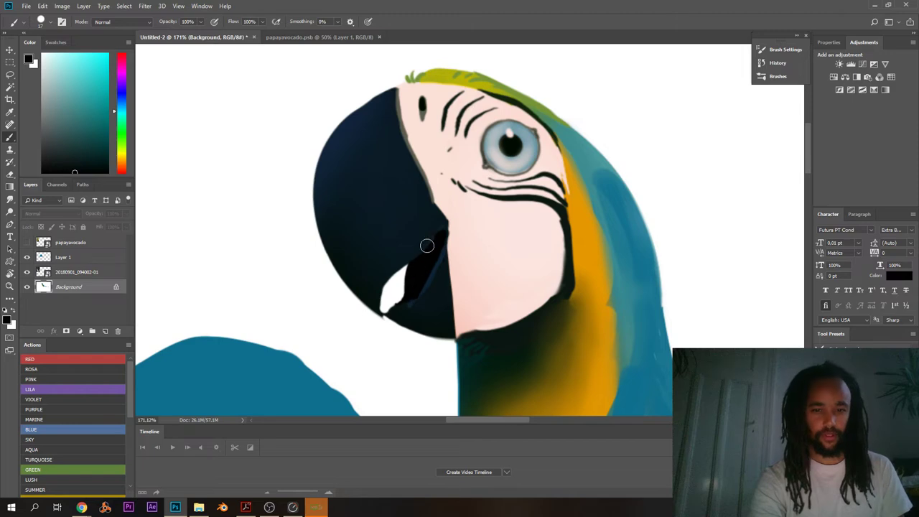
drag(427, 247, 447, 222)
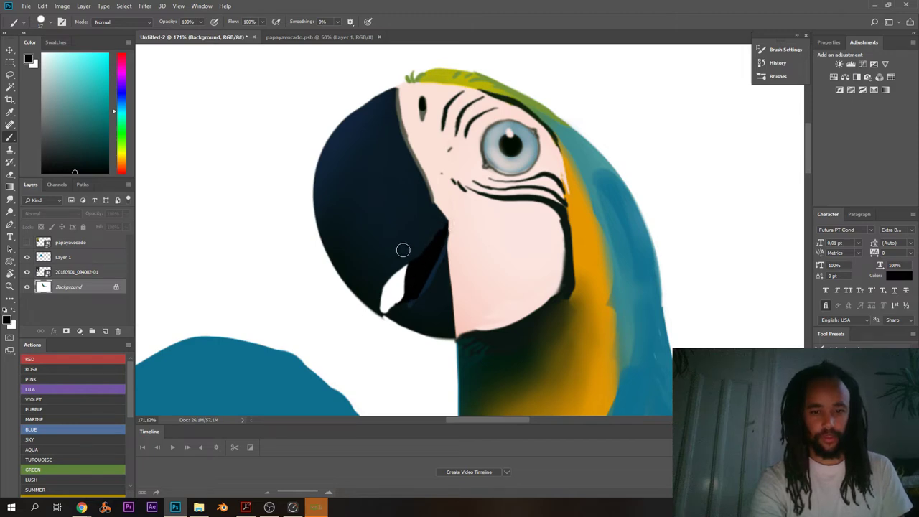
- Sample white and widen the gap between the upper and lower beak, cleaning up the edges around its tips
alt+click(396, 283)
mouse_move(398, 276)
mouse_down()
mouse_move(383, 307)
mouse_move(389, 325)
mouse_up()
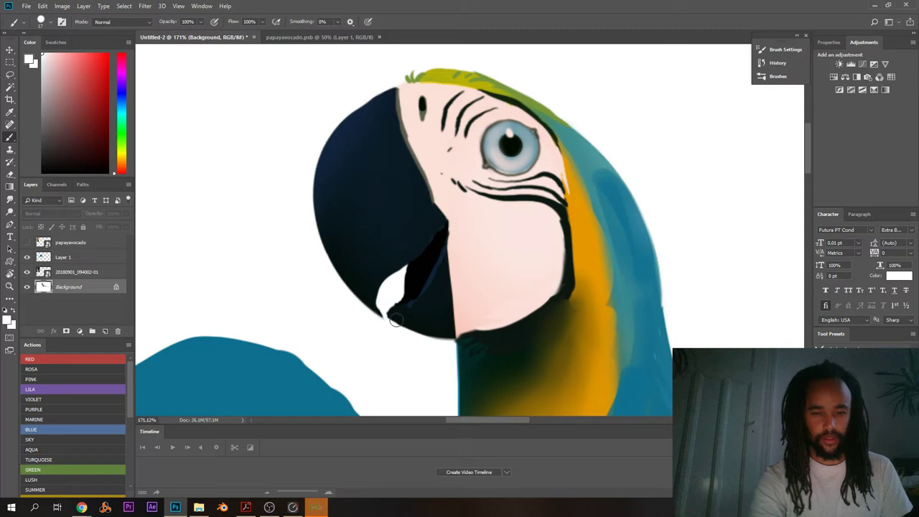
scroll(377, 298, down, 2)
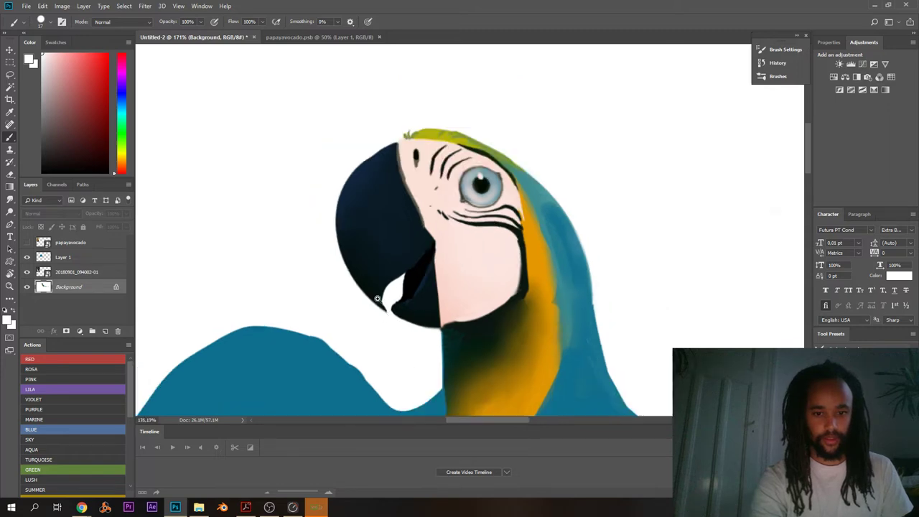
mouse_move(378, 299)
mouse_down()
mouse_move(344, 298)
mouse_move(374, 314)
mouse_up()
drag(367, 198, 362, 134)
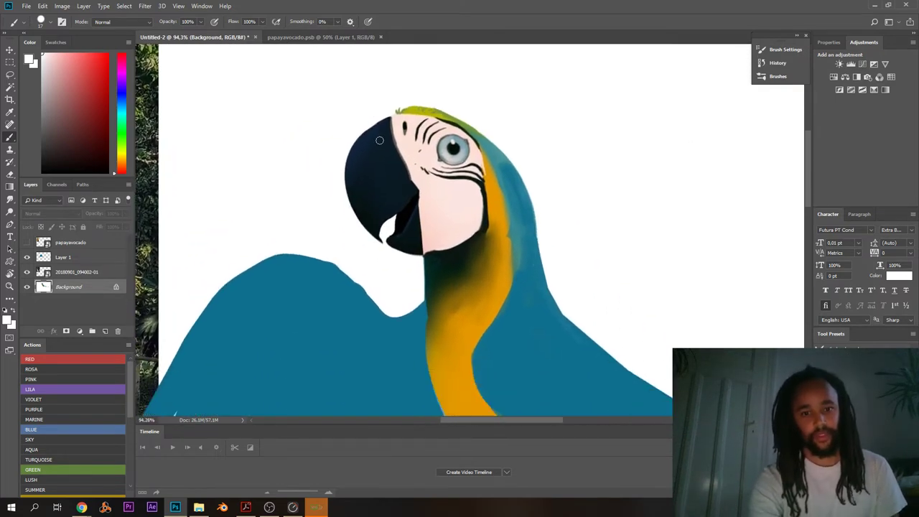
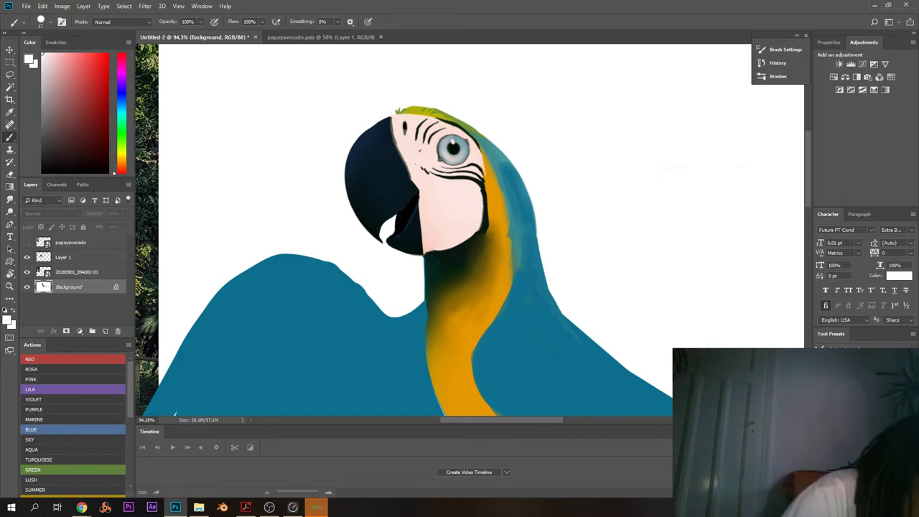
key(alt+Tab)
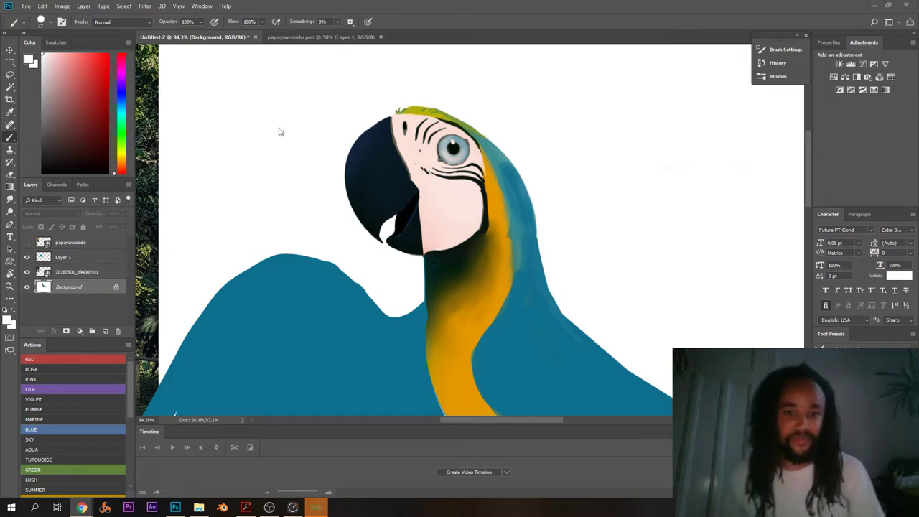
key(alt+Tab)
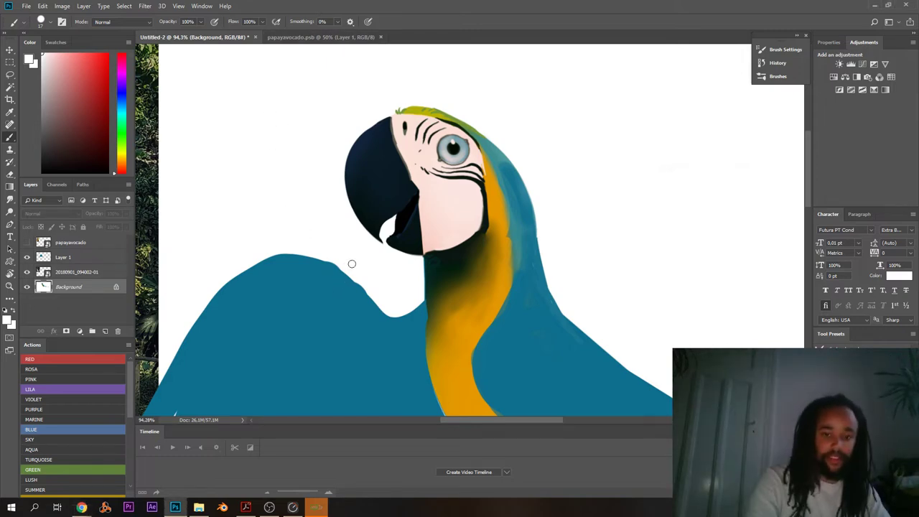
- Sample the orange of the parrot's belly and make the wing layer, Layer 1, active with its transparent pixels locked
mouse_move(368, 266)
mouse_down()
mouse_move(332, 291)
mouse_move(368, 269)
mouse_up()
drag(430, 332, 470, 265)
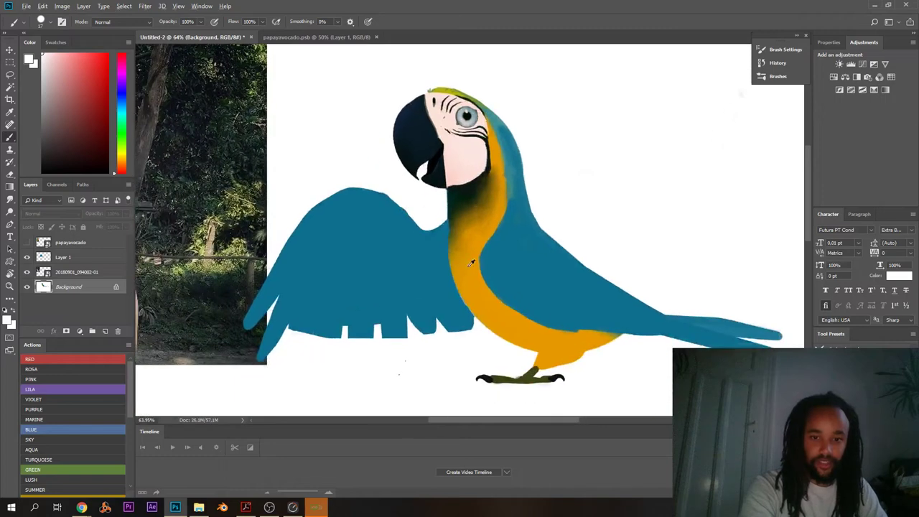
alt+click(469, 267)
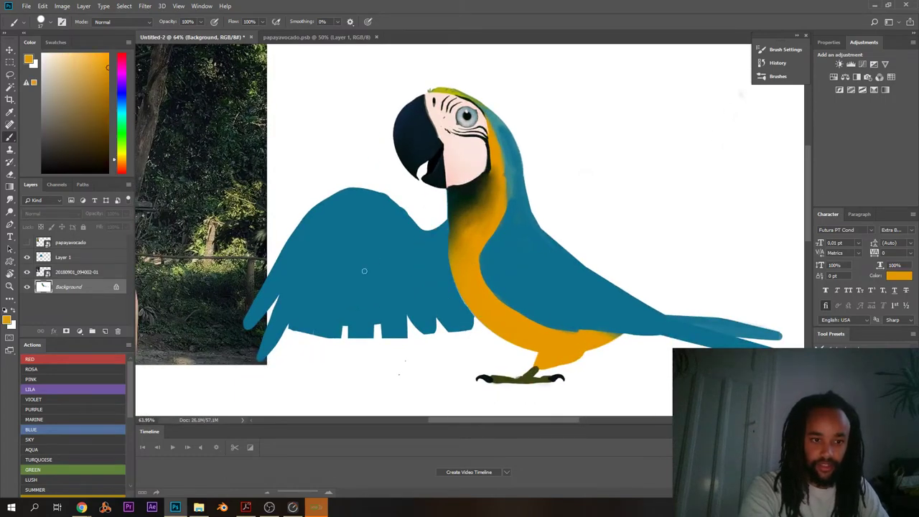
click(84, 287)
click(27, 258)
click(61, 258)
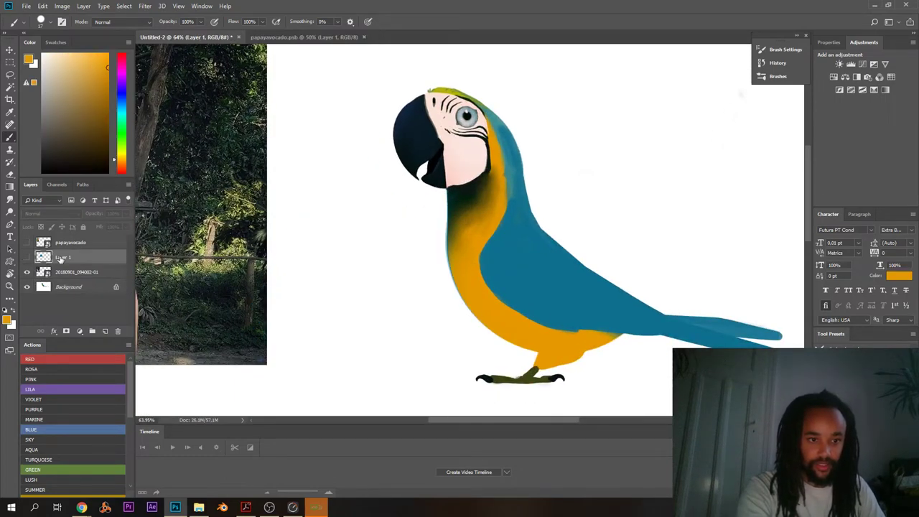
click(26, 258)
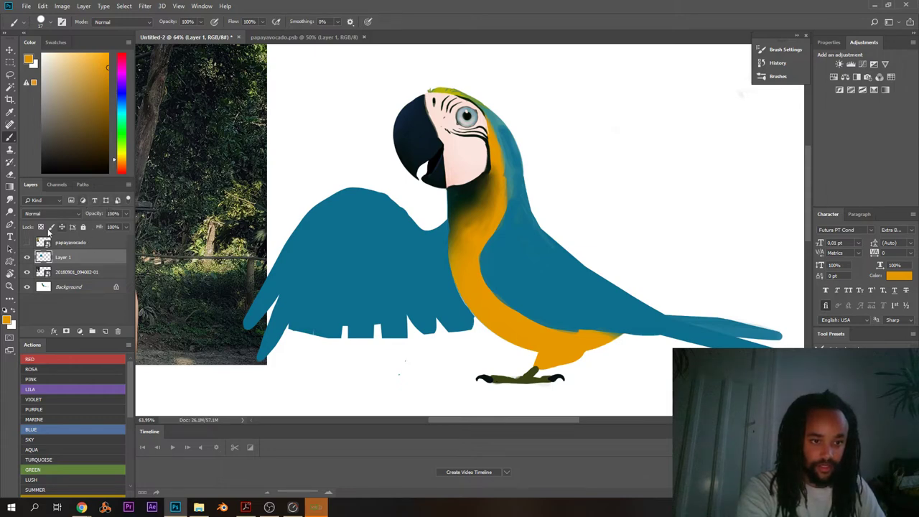
- Choose a large soft round brush of about 291 px and paint orange over the middle of the wing
right_click(403, 241)
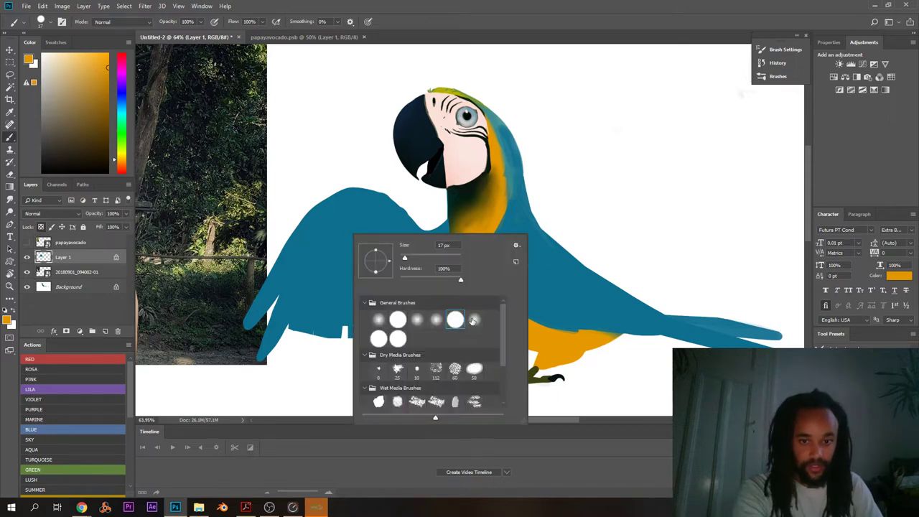
click(473, 321)
click(445, 258)
mouse_move(347, 226)
mouse_down()
mouse_move(378, 240)
mouse_move(395, 271)
mouse_move(449, 262)
mouse_move(402, 293)
mouse_move(452, 265)
mouse_move(359, 245)
mouse_move(342, 263)
mouse_move(458, 289)
mouse_move(442, 307)
mouse_move(344, 298)
mouse_up()
- Shade the wing's lower and body-side areas with dark green sampled from the throat, blending with sampled wing tones and belly orange
alt+click(452, 199)
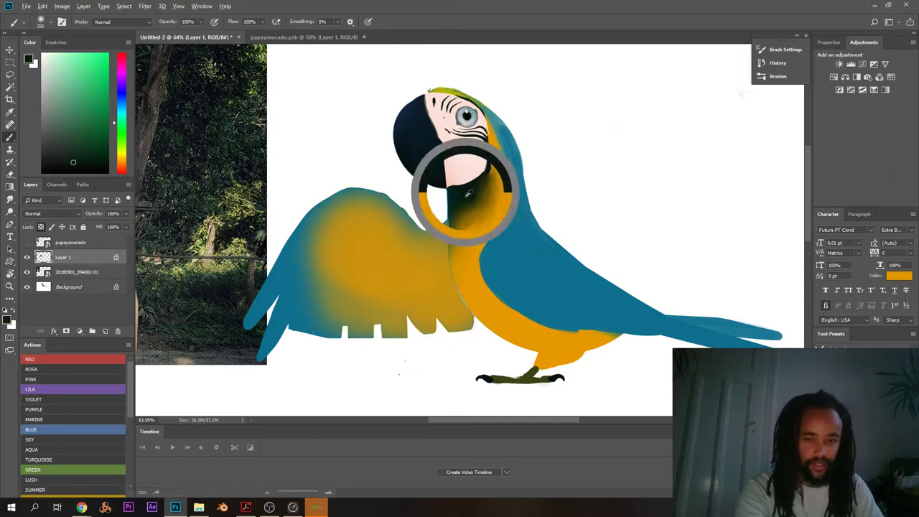
mouse_move(481, 344)
mouse_down()
mouse_move(459, 263)
mouse_move(420, 358)
mouse_up()
alt+click(417, 267)
mouse_move(417, 267)
mouse_down()
mouse_move(360, 256)
mouse_move(302, 337)
mouse_move(306, 298)
mouse_up()
alt+click(477, 290)
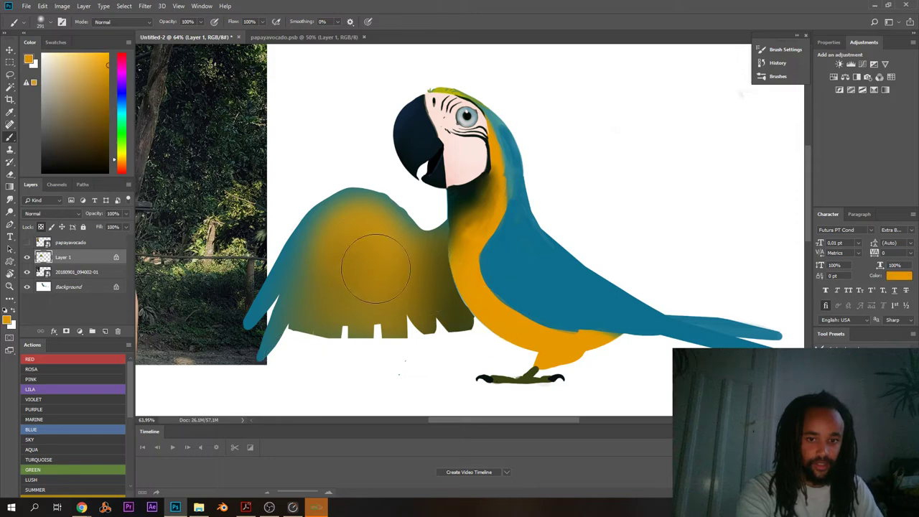
mouse_move(370, 262)
mouse_down()
mouse_move(381, 277)
mouse_move(417, 273)
mouse_up()
- Add a new layer, lasso a row of pointed feather shapes across the lower wing and brush them with orange
key(ctrl+shift+n)
key(Return)
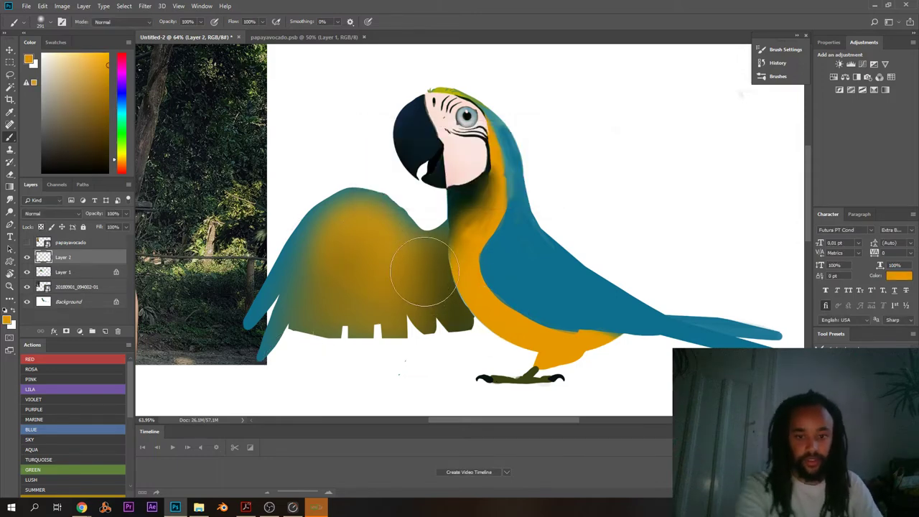
key(l)
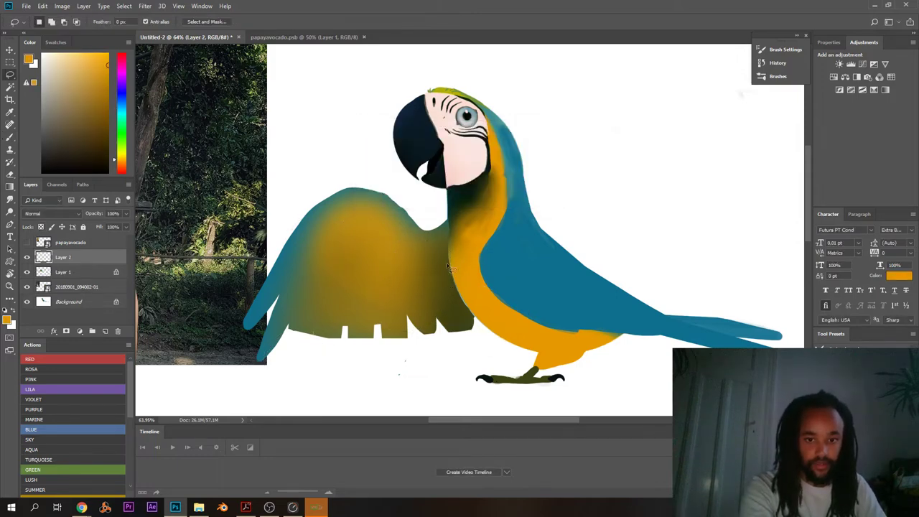
mouse_move(445, 257)
mouse_down()
mouse_move(455, 335)
mouse_move(419, 282)
mouse_move(379, 385)
mouse_move(336, 279)
mouse_move(282, 337)
mouse_move(297, 268)
mouse_move(300, 291)
mouse_move(296, 251)
mouse_up()
key(b)
mouse_move(293, 310)
mouse_down()
mouse_move(439, 321)
mouse_move(445, 309)
mouse_up()
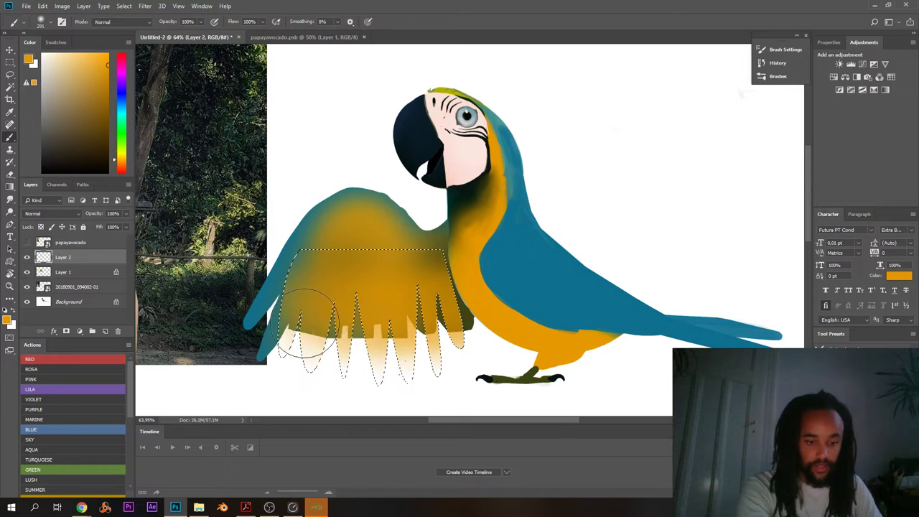
- Deselect and erase the orange feather tips that overhang the wing's lower edge
key(e)
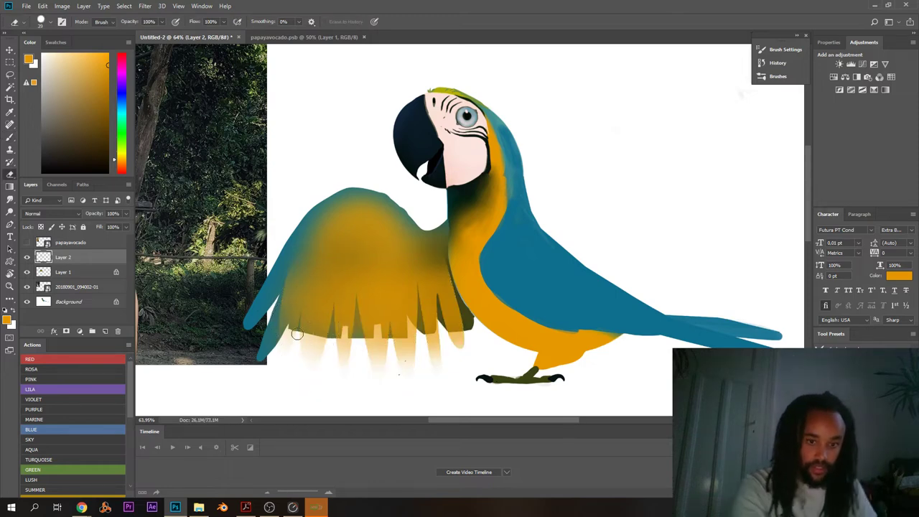
key(ctrl+d)
mouse_move(332, 349)
mouse_down()
mouse_move(496, 321)
mouse_move(306, 367)
mouse_up()
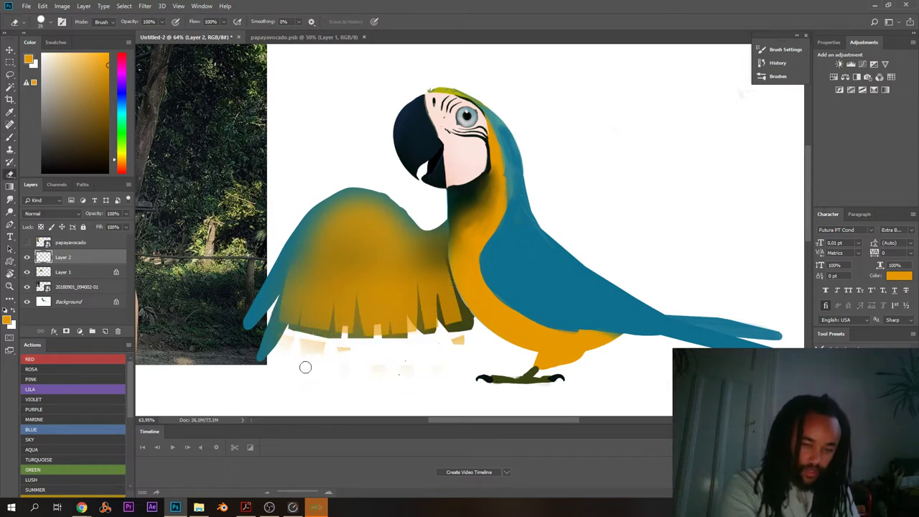
mouse_move(417, 360)
mouse_down()
mouse_move(279, 361)
mouse_move(460, 330)
mouse_move(310, 368)
mouse_move(434, 352)
mouse_move(373, 352)
mouse_up()
mouse_move(522, 340)
mouse_down()
mouse_move(267, 346)
mouse_move(339, 373)
mouse_move(349, 321)
mouse_up()
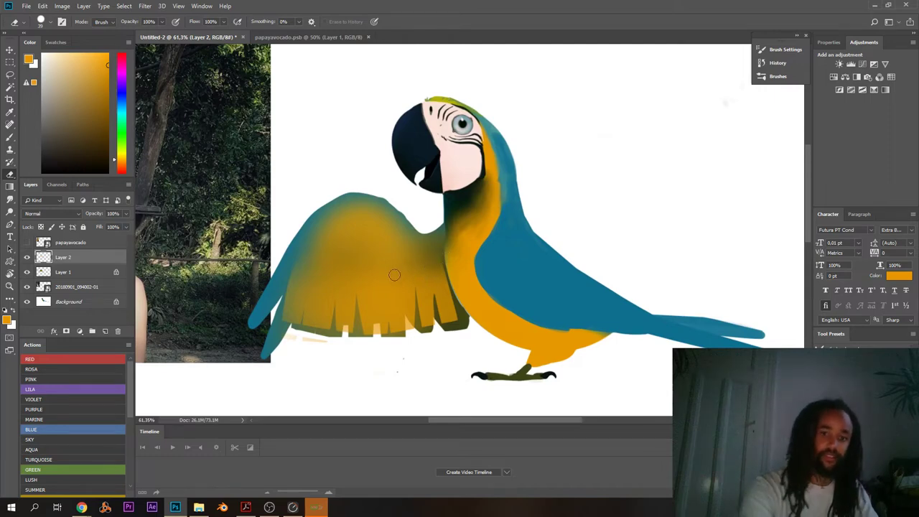
- Sample the wing's dark ochre and draw thin feather lines across its lower half with a 15 px hard round brush
key(b)
alt+click(422, 259)
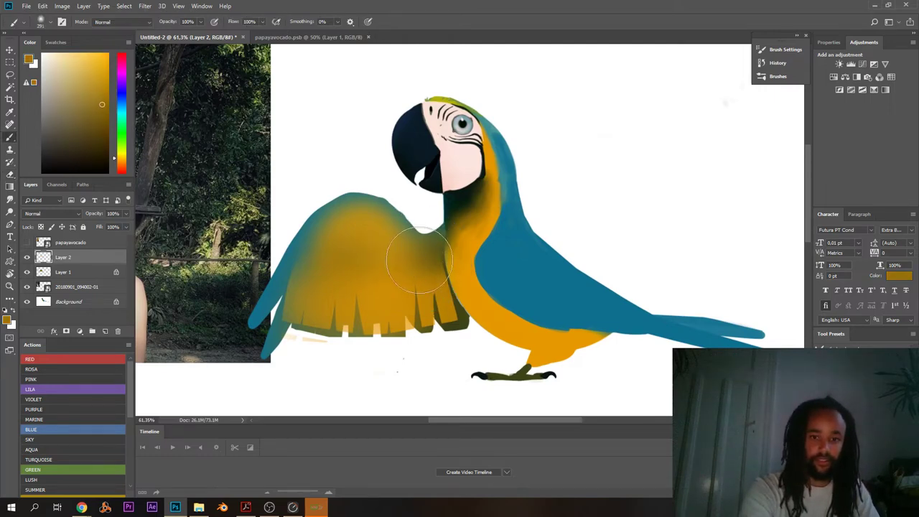
right_click(423, 259)
click(525, 347)
click(475, 284)
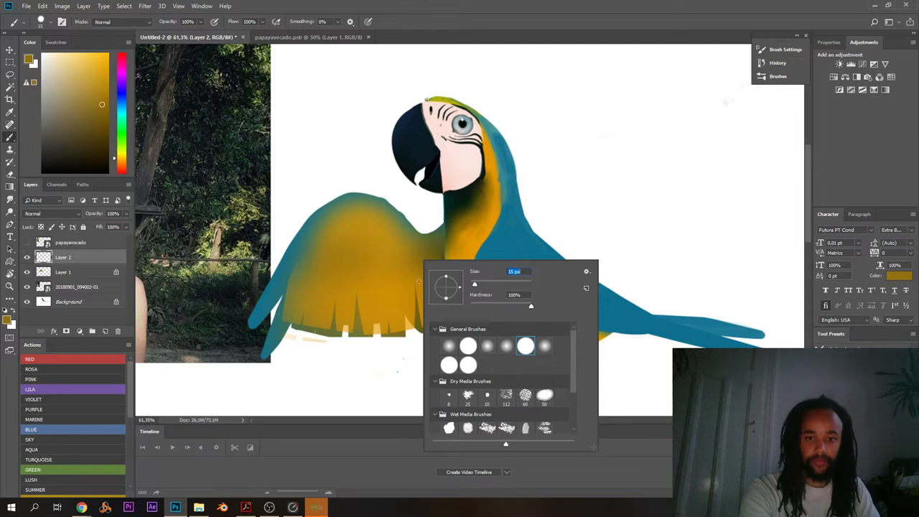
drag(422, 281, 405, 281)
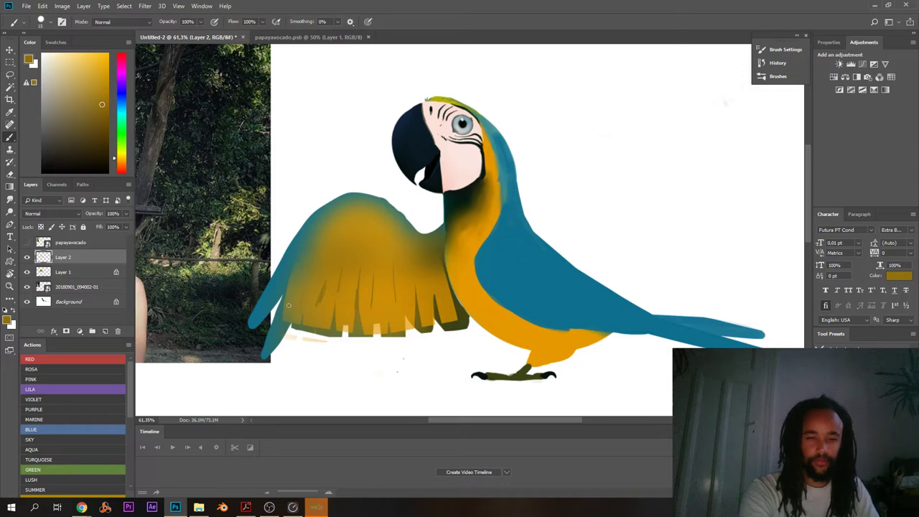
- Add feather strokes at the wing's outer edge and near the body, using olive and dark brown tones sampled from the wing
alt+click(297, 267)
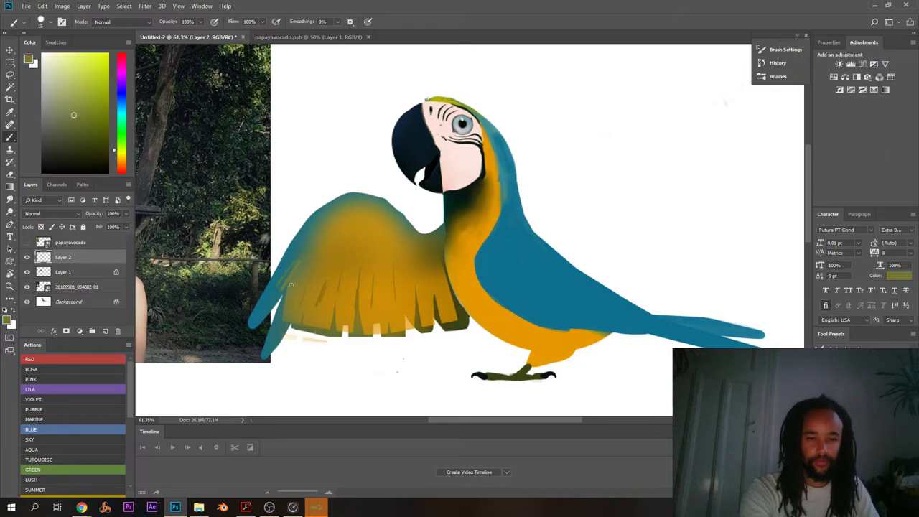
alt+click(442, 249)
mouse_move(434, 258)
mouse_down()
mouse_move(438, 297)
mouse_move(445, 293)
mouse_move(439, 309)
mouse_up()
alt+click(461, 303)
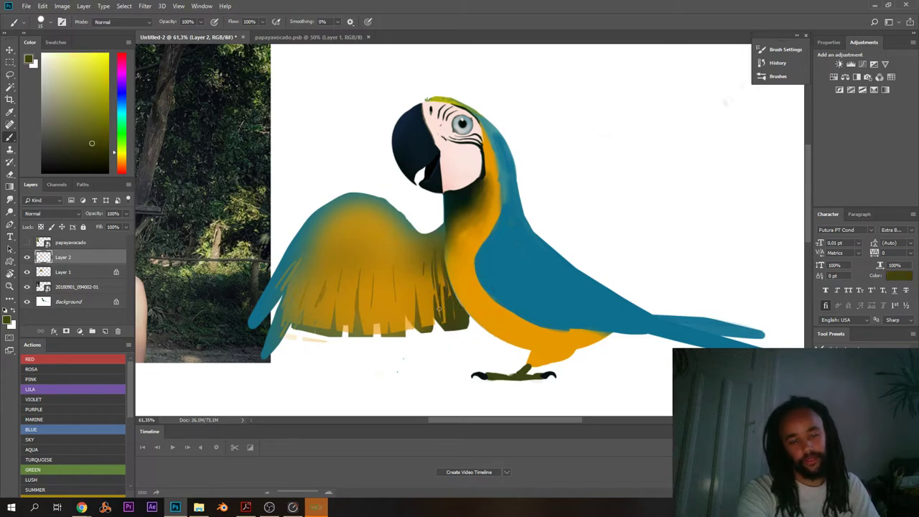
alt+click(443, 262)
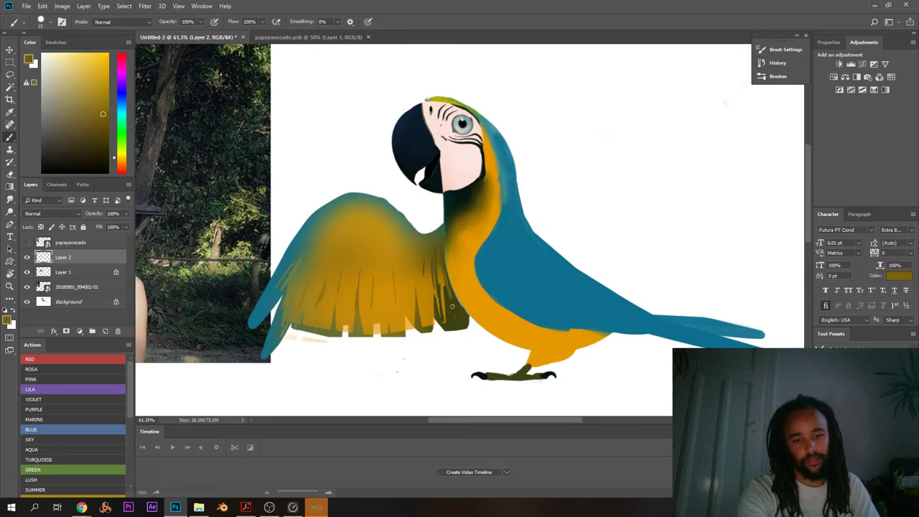
- Blend the joint between wing and neck with small strokes in sampled ochre, and pick up its dark olive tone
alt+click(448, 245)
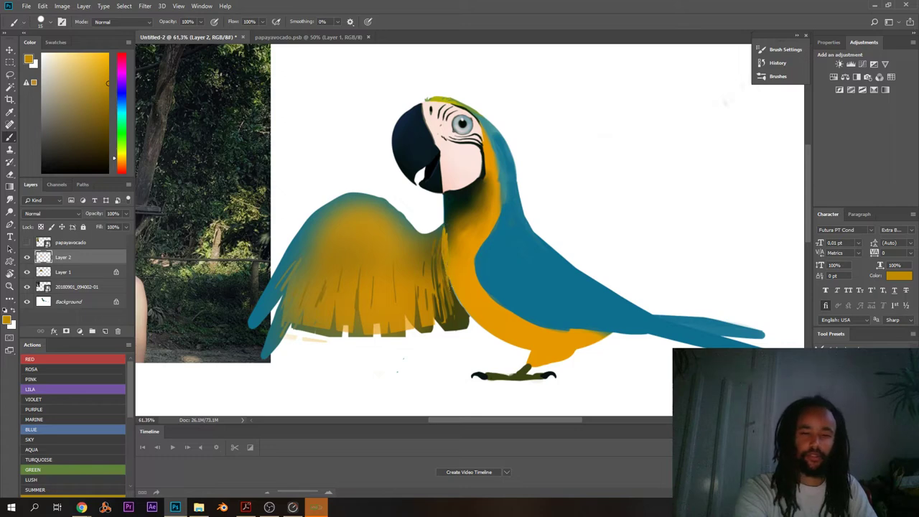
scroll(440, 232, down, 3)
scroll(438, 231, up, 3)
drag(470, 207, 416, 263)
alt+click(395, 294)
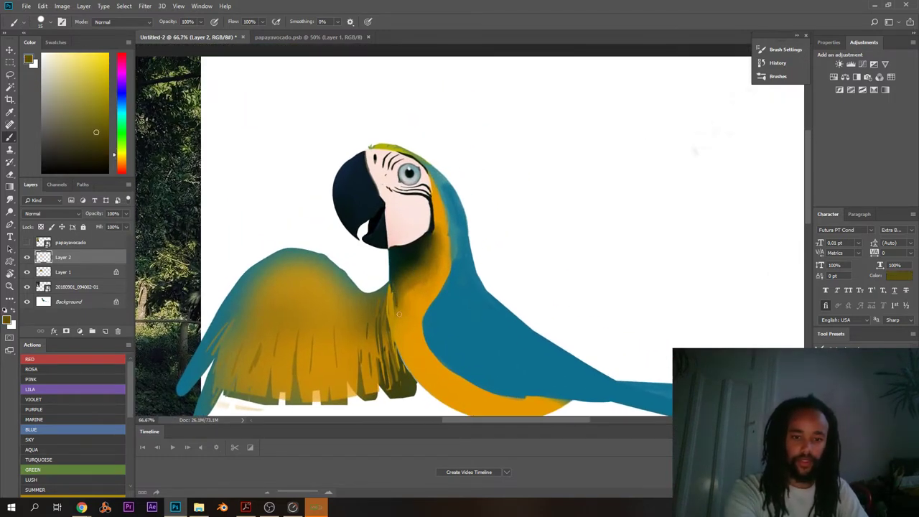
scroll(413, 305, down, 4)
scroll(437, 201, up, 5)
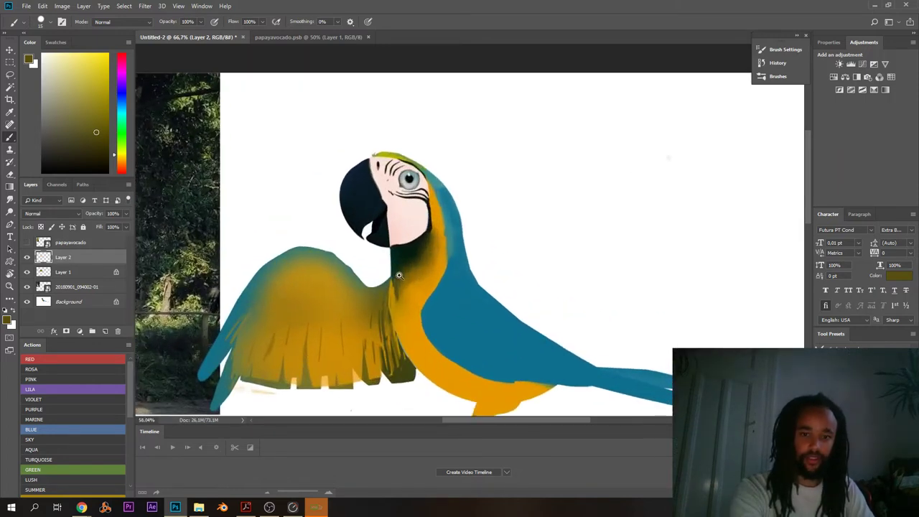
scroll(437, 201, down, 4)
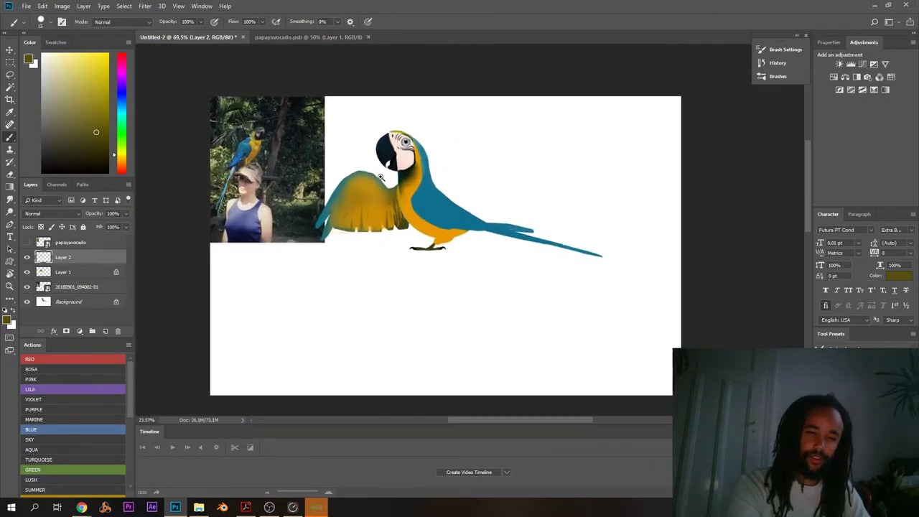
scroll(419, 148, up, 6)
scroll(419, 148, down, 5)
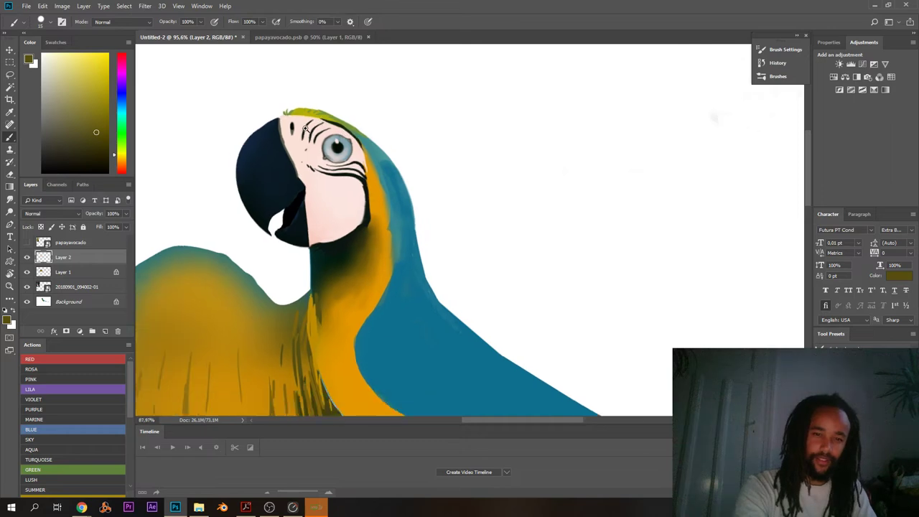
- Sample the pupil's black and round out the macaw's pupil with small brush strokes around the white highlight
scroll(270, 153, up, 6)
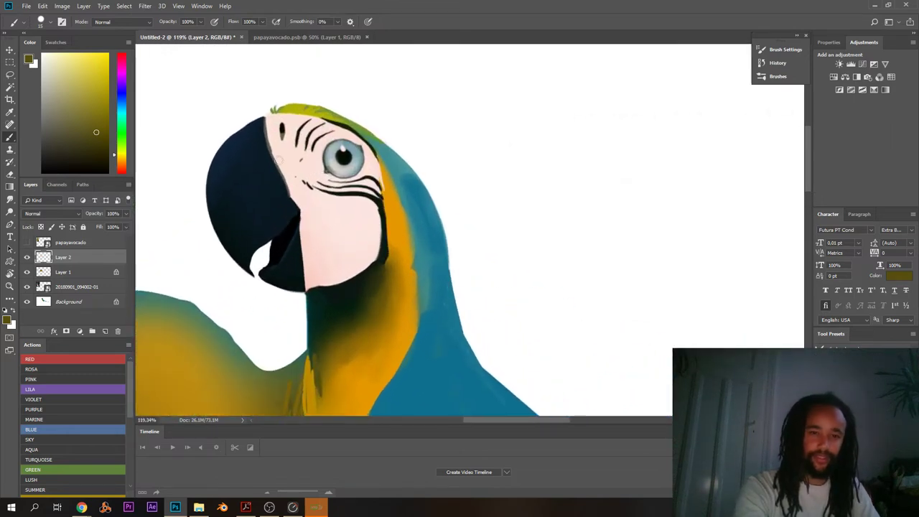
scroll(343, 144, up, 1)
alt+click(347, 153)
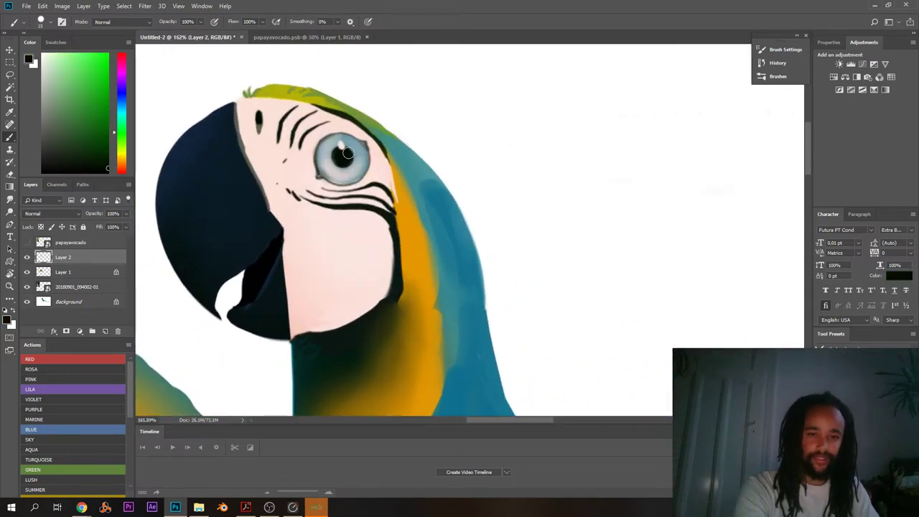
drag(348, 148, 350, 158)
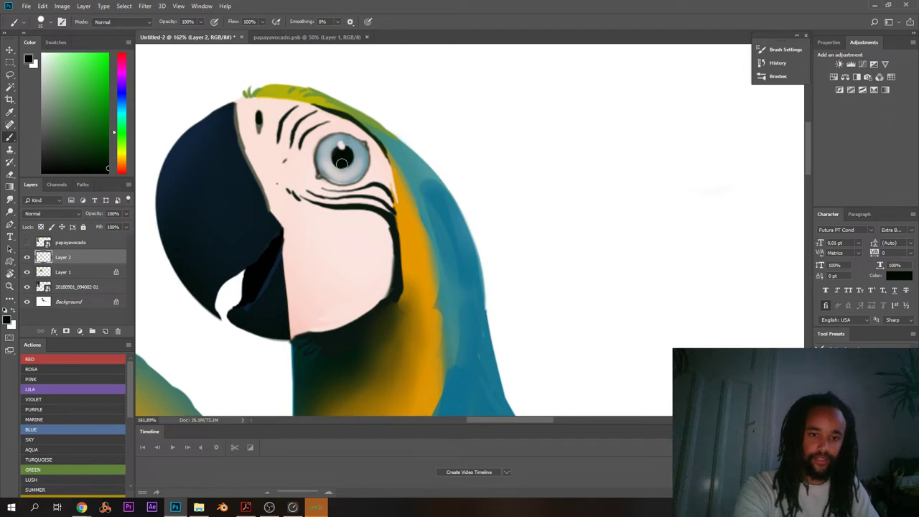
drag(336, 159, 441, 189)
scroll(424, 179, up, 8)
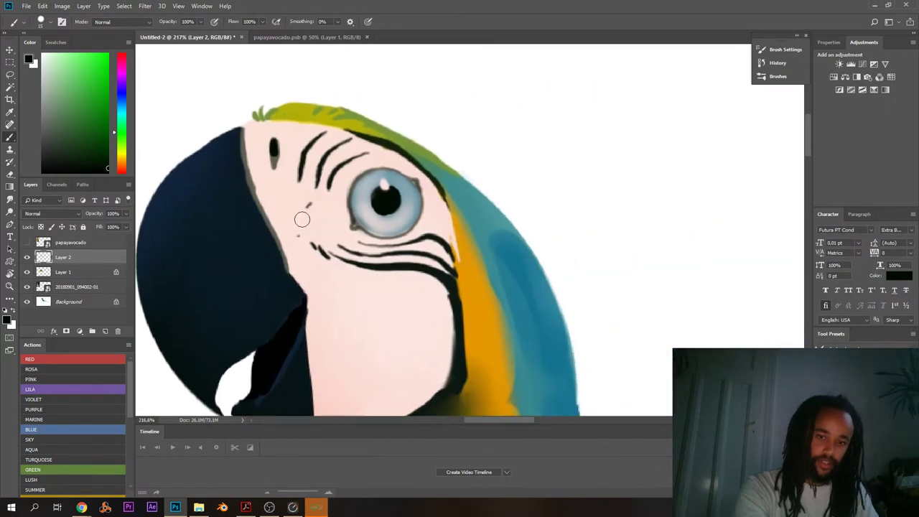
key(w)
mouse_move(364, 202)
mouse_down()
mouse_move(381, 183)
mouse_move(409, 200)
mouse_move(386, 223)
mouse_up()
key(shift+w)
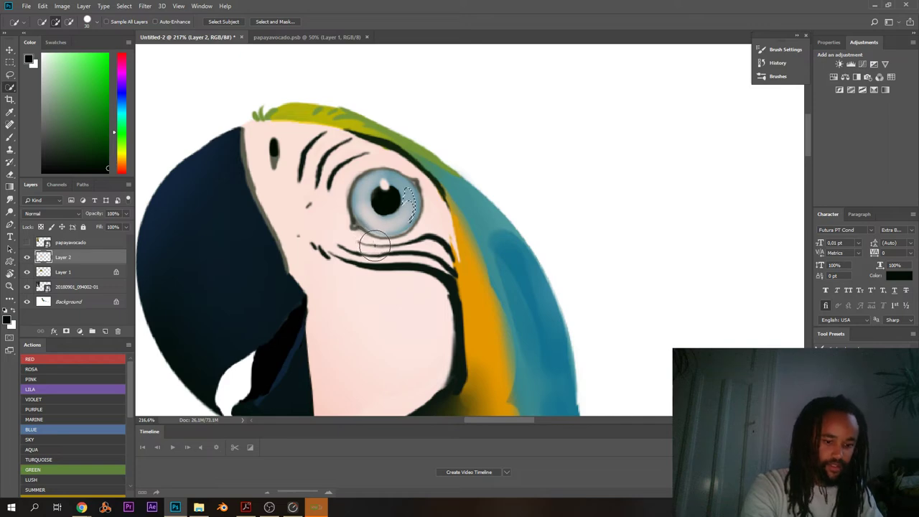
key(b)
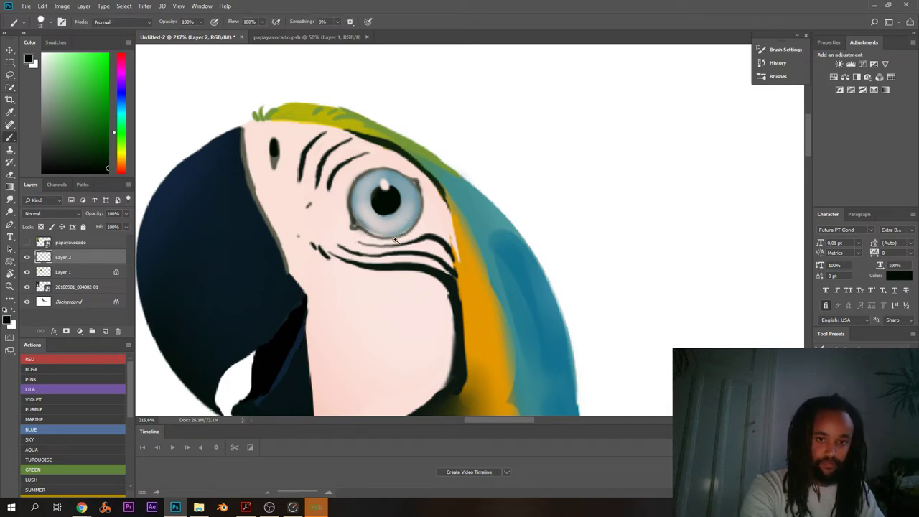
- Switch to OBS to check the running stream, and return to the macaw's head in the painting
scroll(394, 240, down, 1)
click(268, 507)
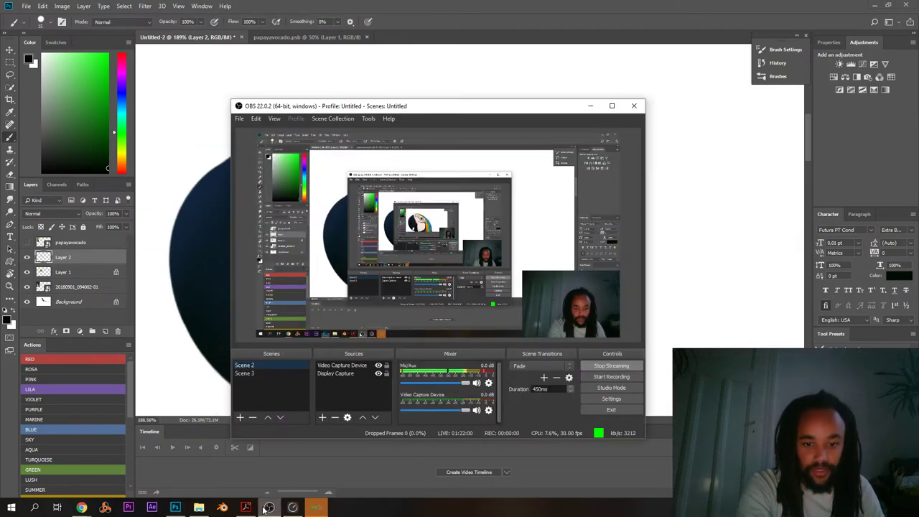
click(314, 128)
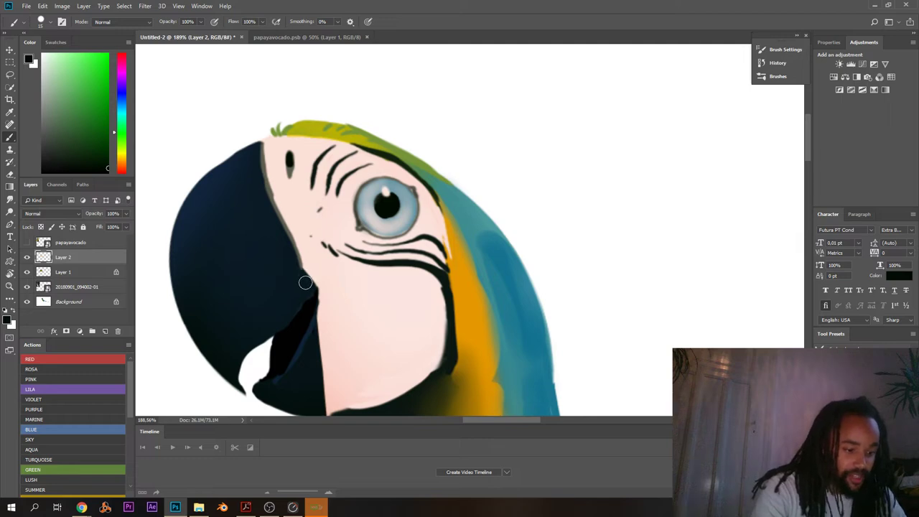
drag(317, 263, 290, 276)
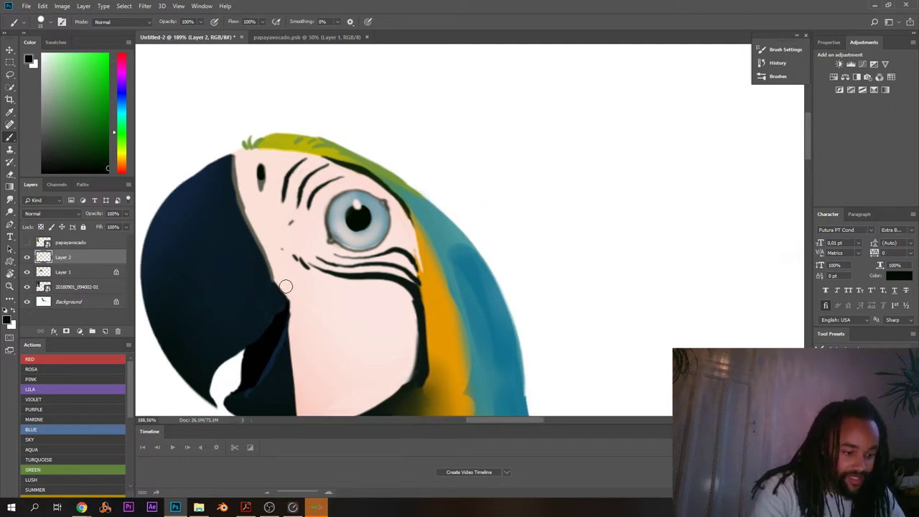
scroll(284, 284, down, 1)
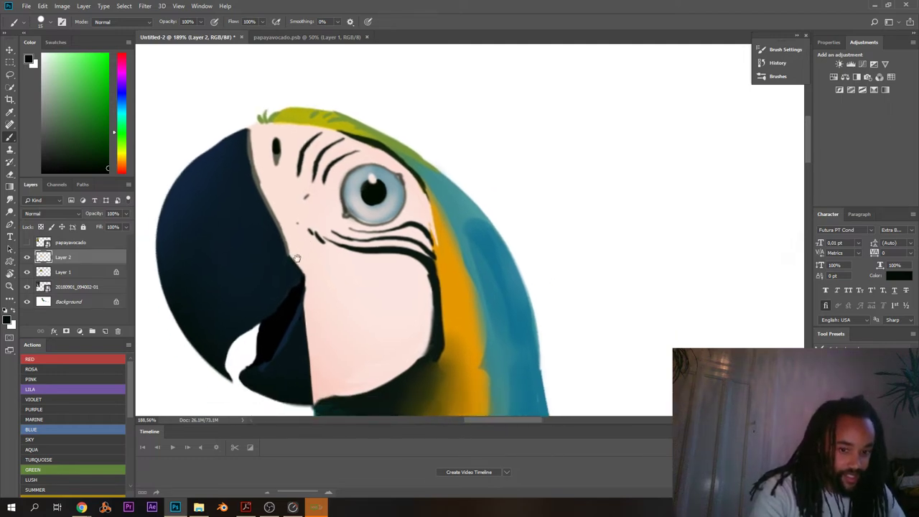
- Switch to File Explorer and open the reference photo 20180901_085124.jpg from the Kies folder
click(199, 507)
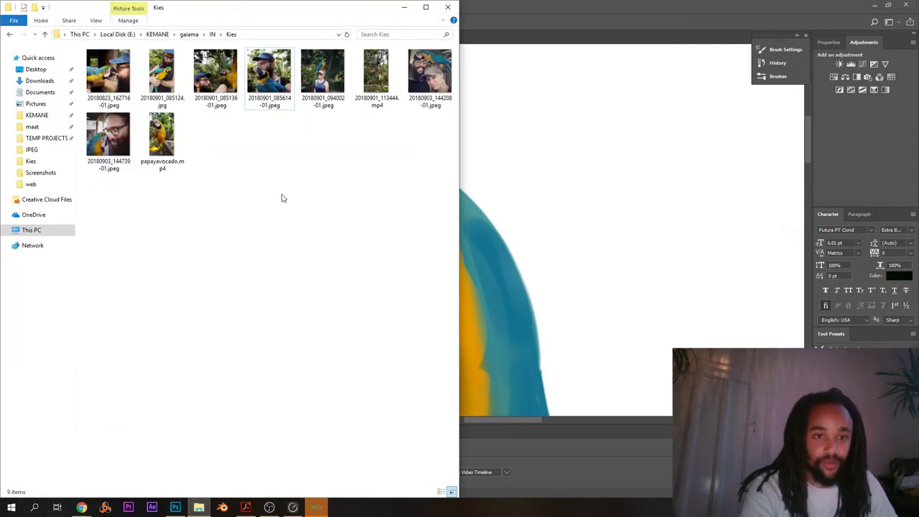
drag(219, 4, 278, 75)
click(258, 95)
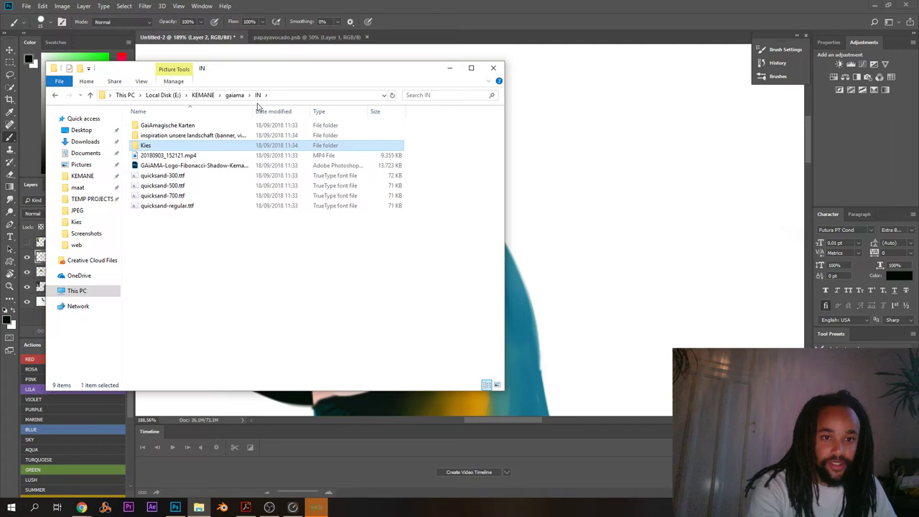
double_click(243, 148)
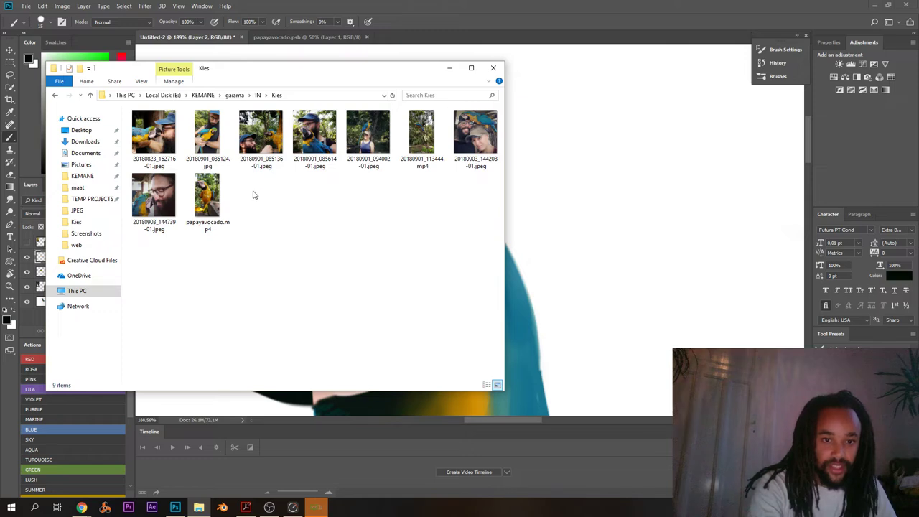
double_click(205, 151)
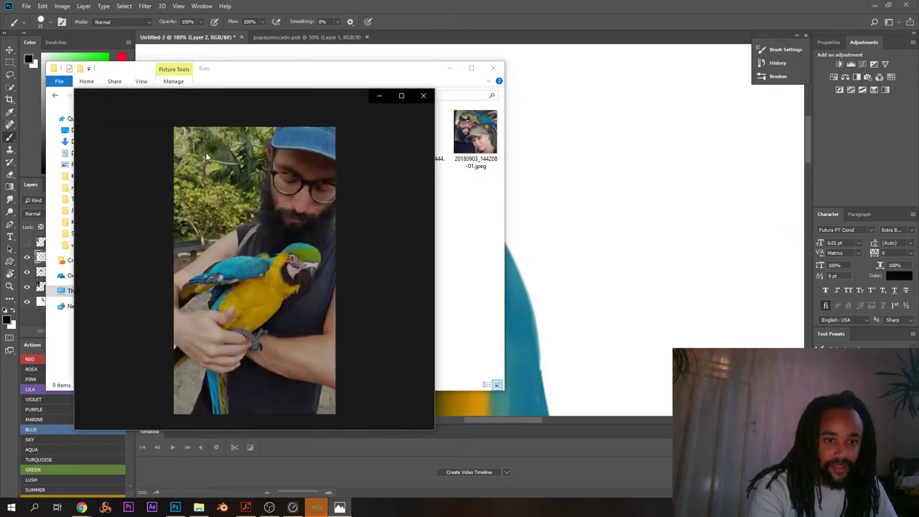
- Browse the reference photos to 20180901_085614-01.jpeg and examine the macaw's blue wing feathers up close
key(Right)
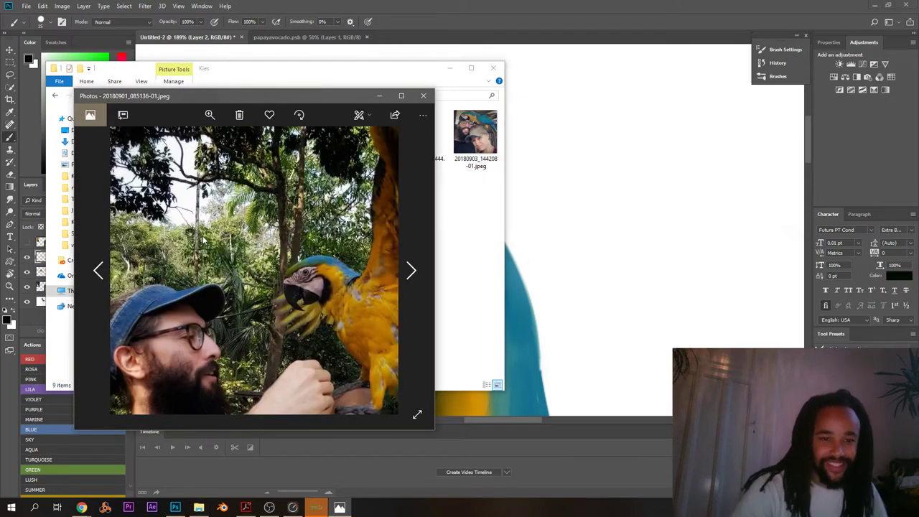
key(Right)
key(Left)
key(Right)
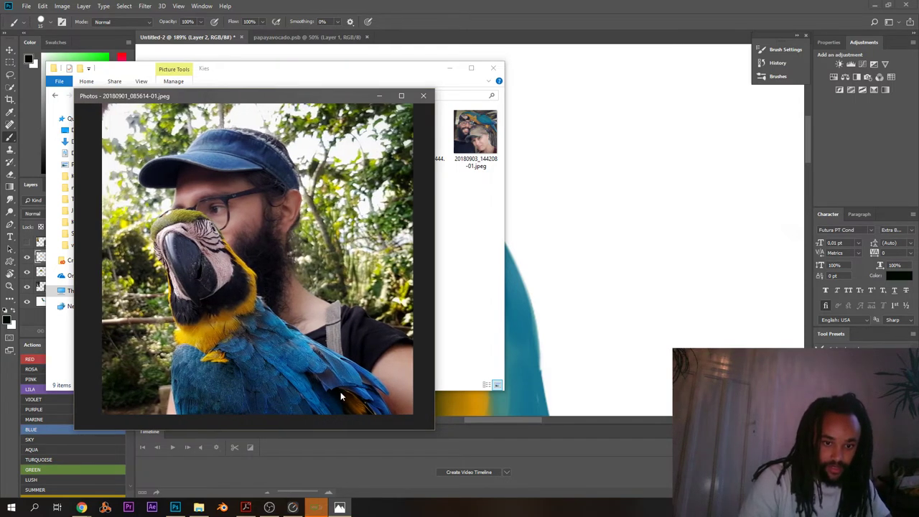
scroll(334, 390, up, 5)
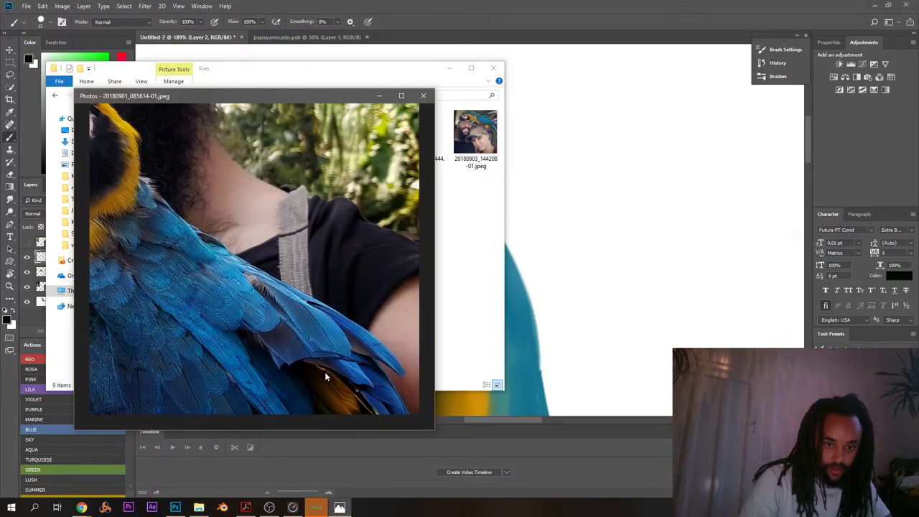
drag(322, 377, 279, 319)
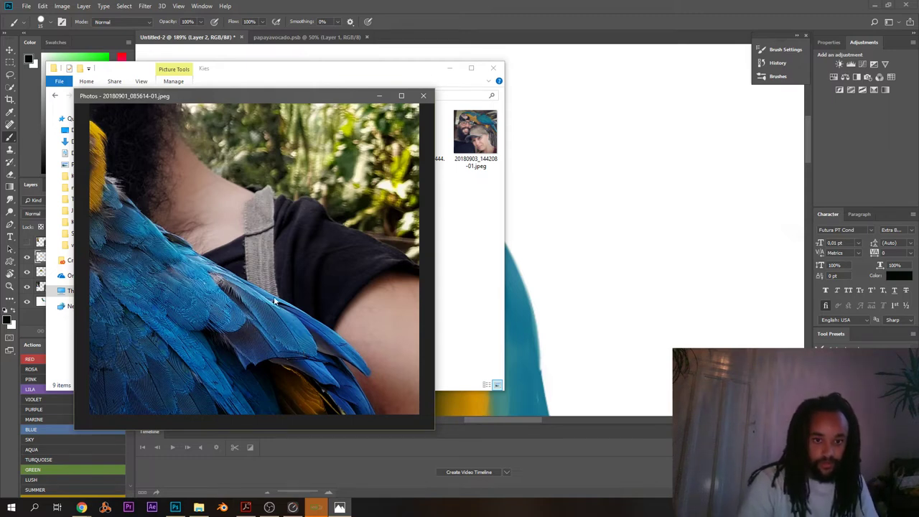
scroll(275, 302, down, 1)
scroll(301, 267, down, 3)
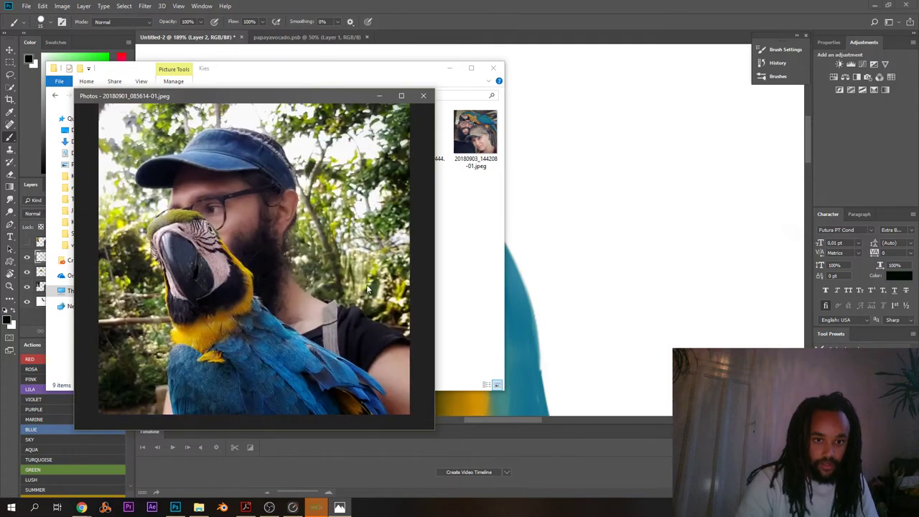
- Watch the macaw video 20180901_113444.mp4 in full screen, and return to the painting in Photoshop
key(Right)
key(Right)
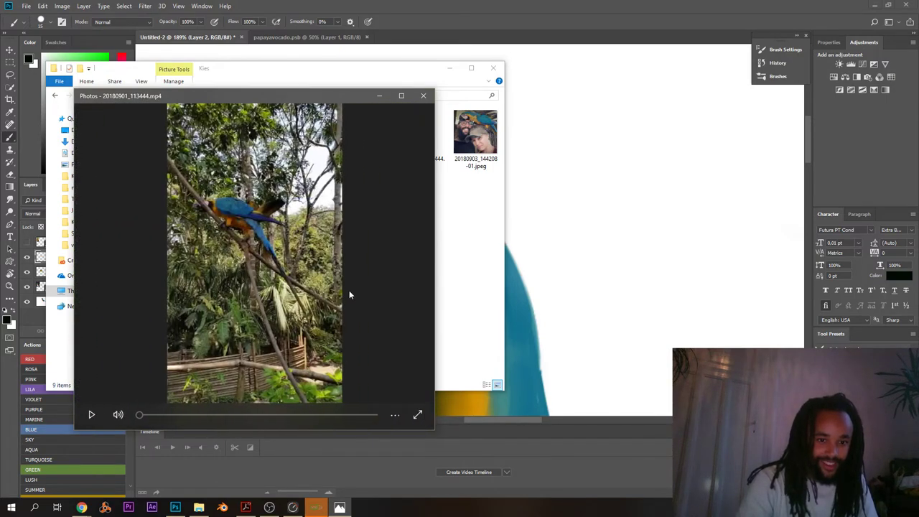
click(417, 415)
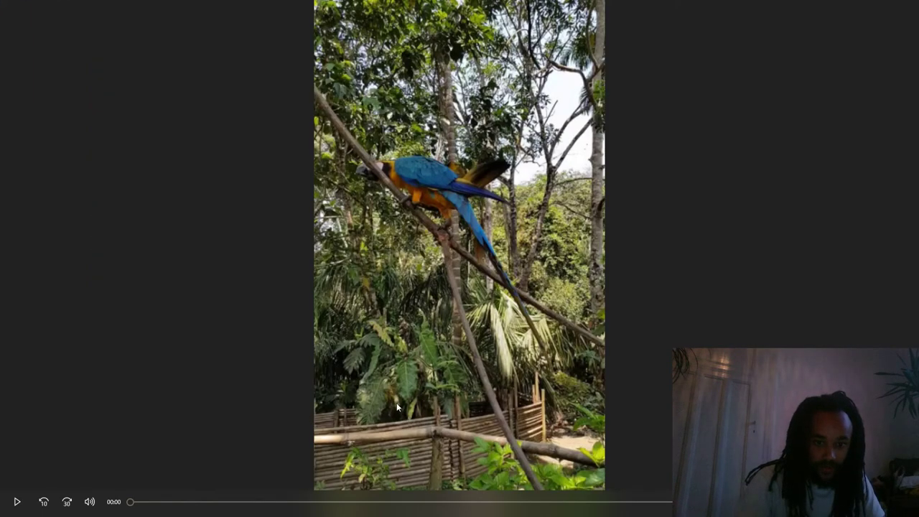
click(400, 404)
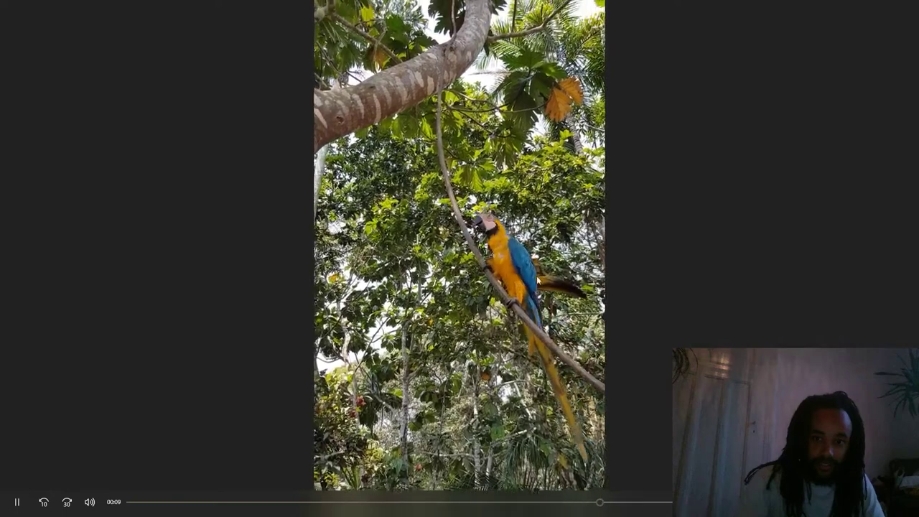
click(501, 346)
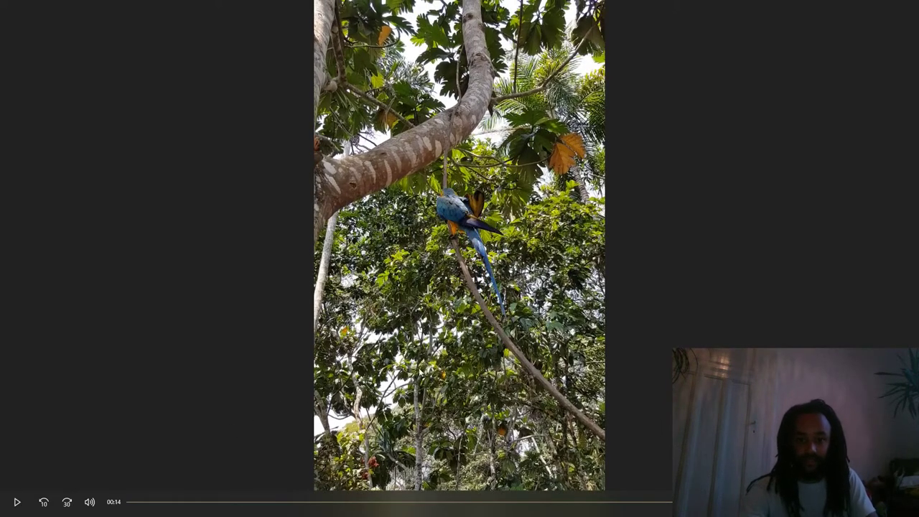
key(Escape)
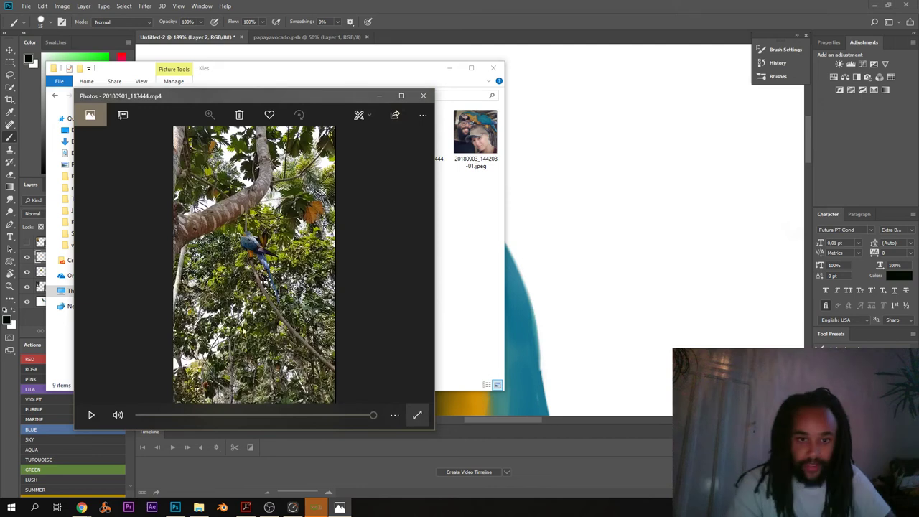
click(460, 231)
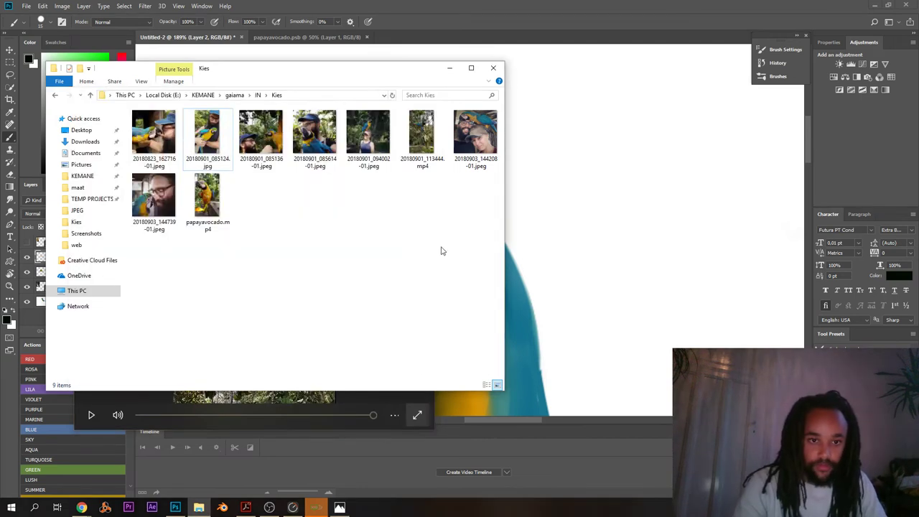
click(579, 255)
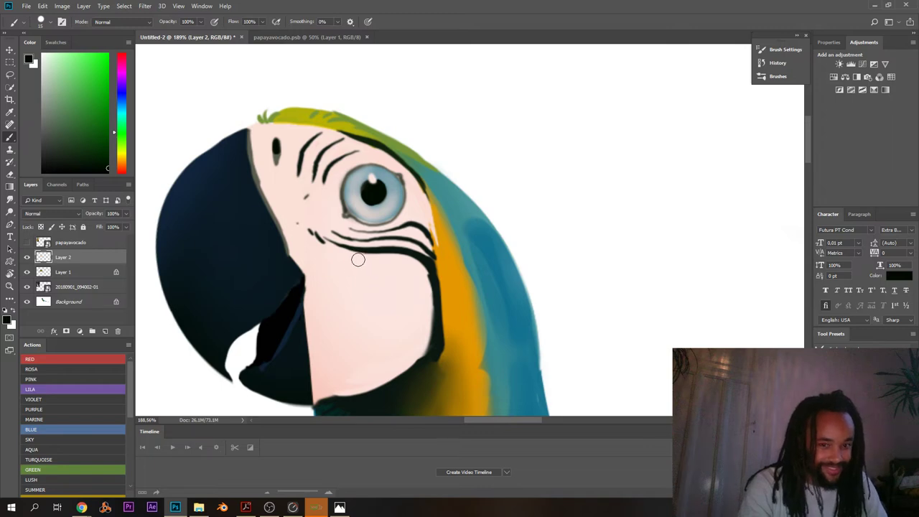
- Sample ochre and teal tones where the yellow neck band meets the blue nape, and paint short feather strokes along that border
drag(364, 255, 374, 283)
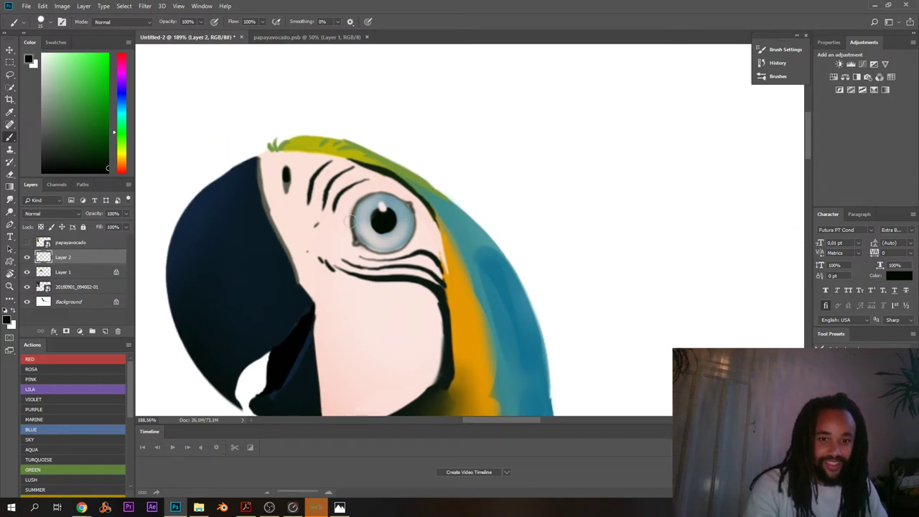
drag(364, 217, 374, 273)
alt+click(485, 284)
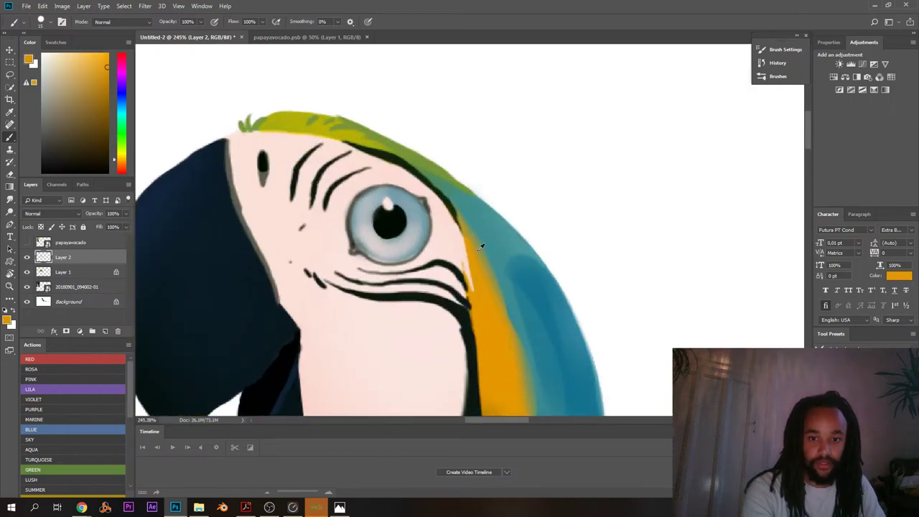
alt+click(484, 251)
alt+click(484, 251)
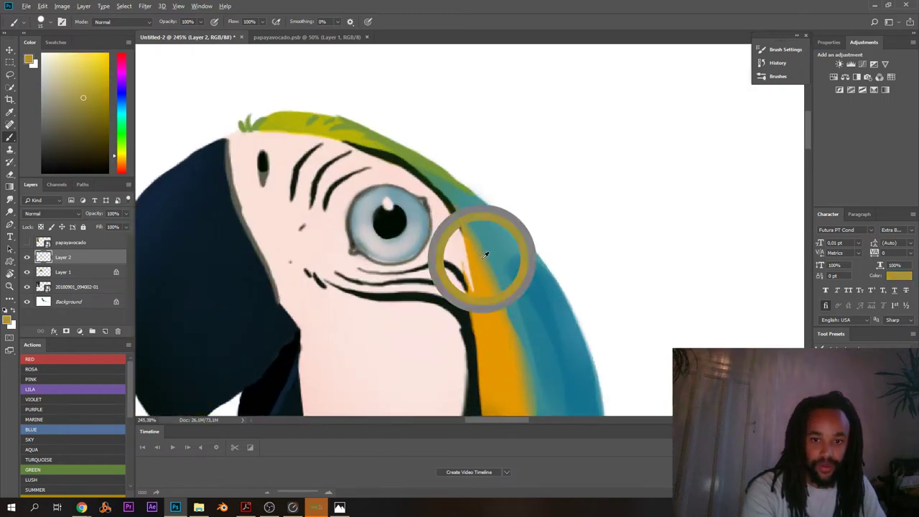
drag(456, 224, 376, 186)
mouse_move(357, 143)
mouse_down()
mouse_move(398, 198)
mouse_move(408, 242)
mouse_move(412, 207)
mouse_move(434, 294)
mouse_up()
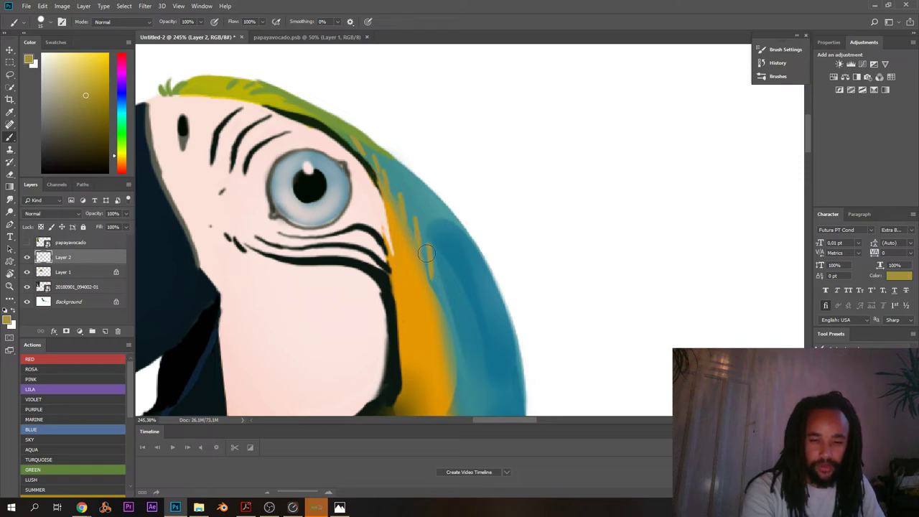
alt+click(452, 322)
drag(446, 334, 458, 190)
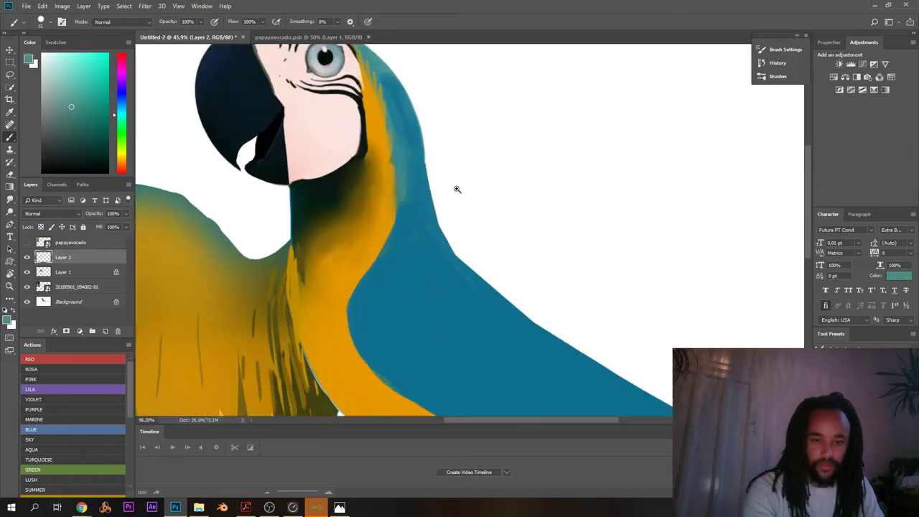
- Sample the neck's orange and paint short feather strokes along the dark throat shadow's edge and down the front of the neck
alt+click(329, 303)
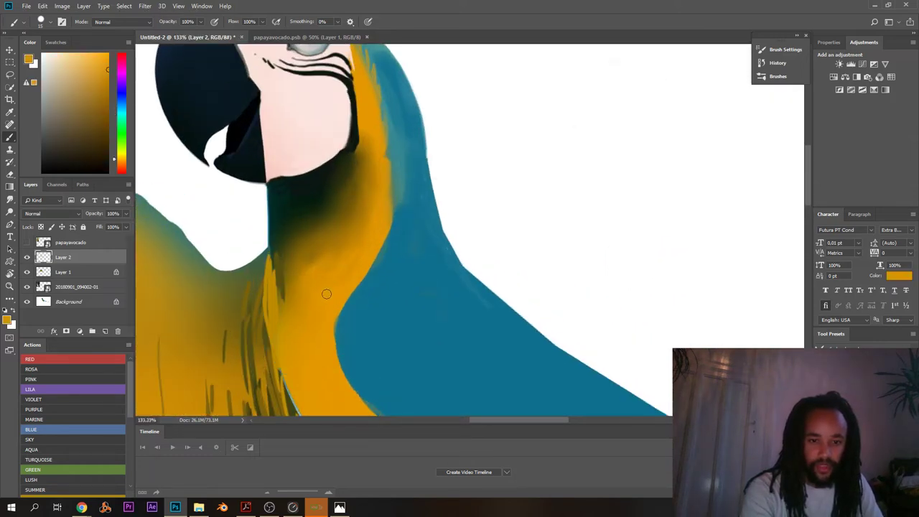
drag(381, 124, 372, 162)
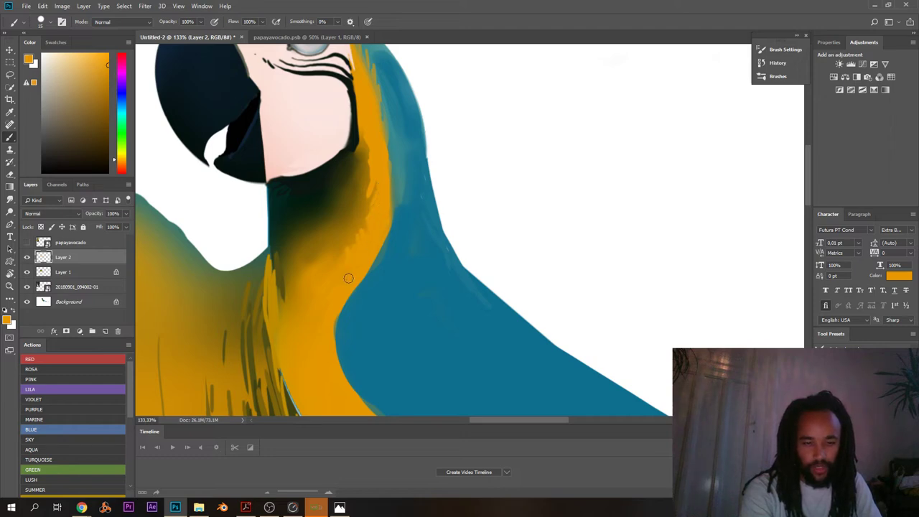
mouse_move(331, 278)
mouse_down()
mouse_move(268, 305)
mouse_move(351, 257)
mouse_up()
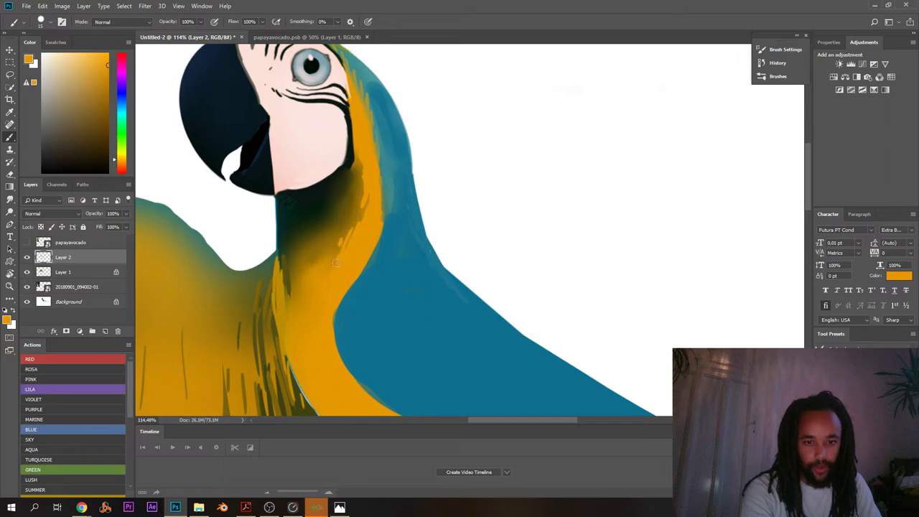
drag(326, 263, 312, 310)
mouse_move(287, 308)
mouse_down()
mouse_move(301, 287)
mouse_move(302, 338)
mouse_up()
mouse_move(297, 267)
mouse_down()
mouse_move(276, 274)
mouse_move(284, 277)
mouse_up()
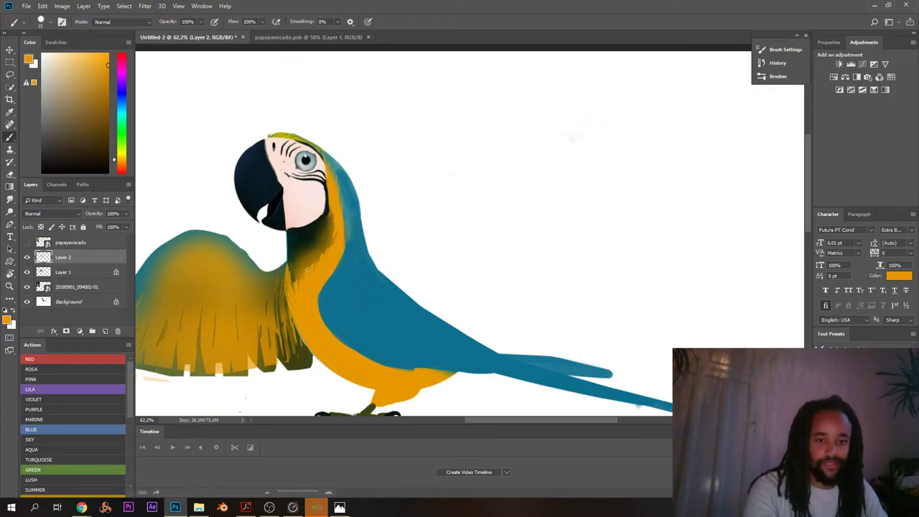
- Sample the neck's orange and ochre tones and paint short feather strokes up over the lower edge of the dark throat shadow
drag(289, 281, 331, 281)
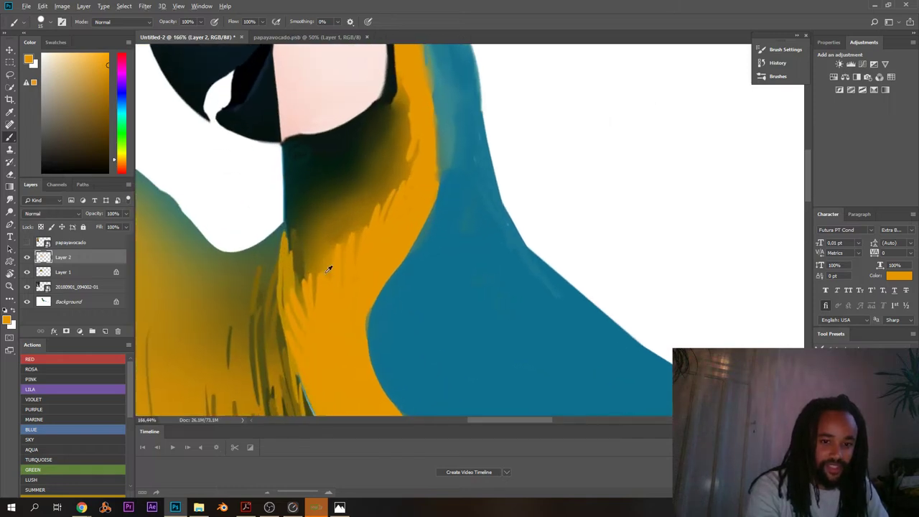
alt+click(323, 273)
drag(322, 243, 281, 278)
drag(281, 278, 436, 293)
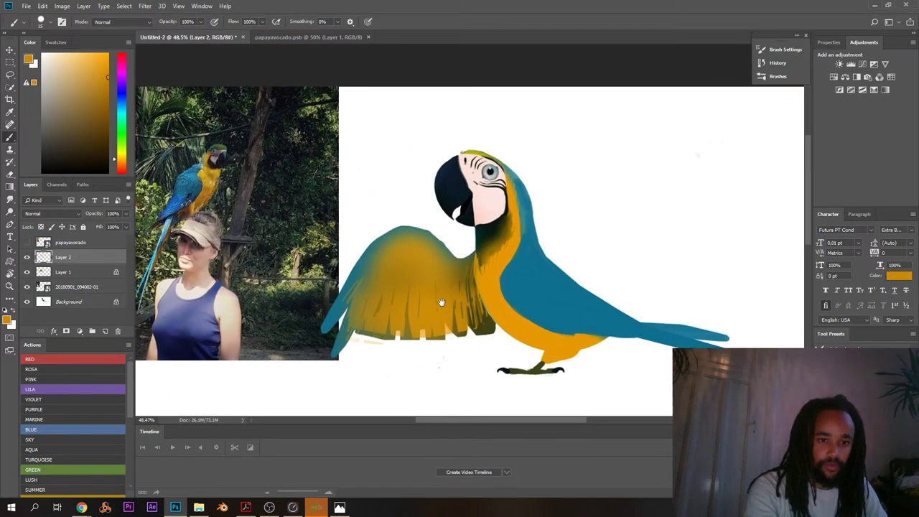
scroll(417, 314, up, 5)
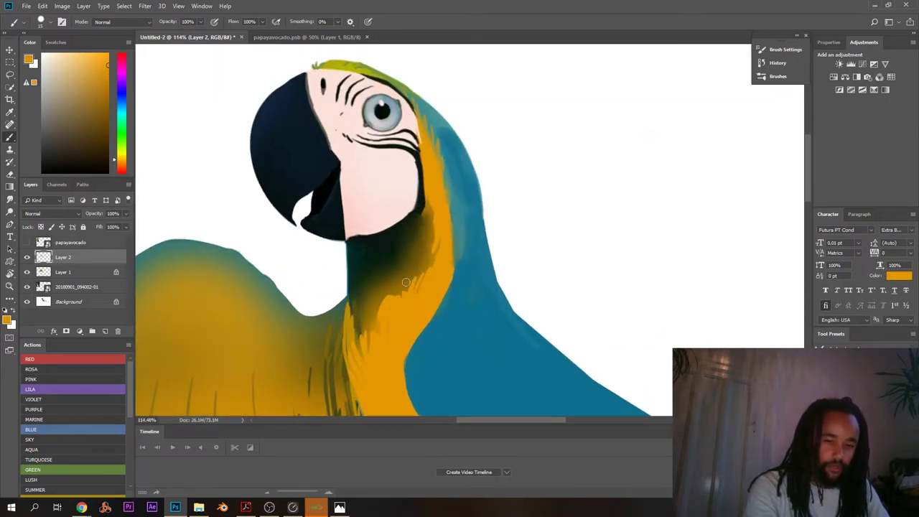
mouse_move(405, 283)
mouse_down()
mouse_move(372, 305)
mouse_move(363, 338)
mouse_move(356, 321)
mouse_move(359, 356)
mouse_up()
drag(350, 297, 356, 358)
alt+click(350, 316)
drag(349, 294, 348, 316)
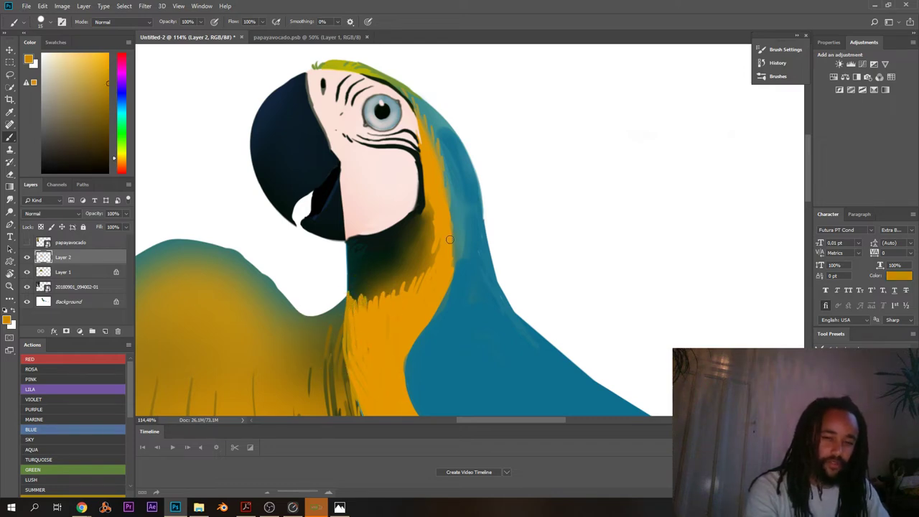
- Sample dark olive and near-black from the throat shadow and paint short feather strokes below the rear edge of the white cheek
alt+click(421, 223)
drag(421, 212, 425, 225)
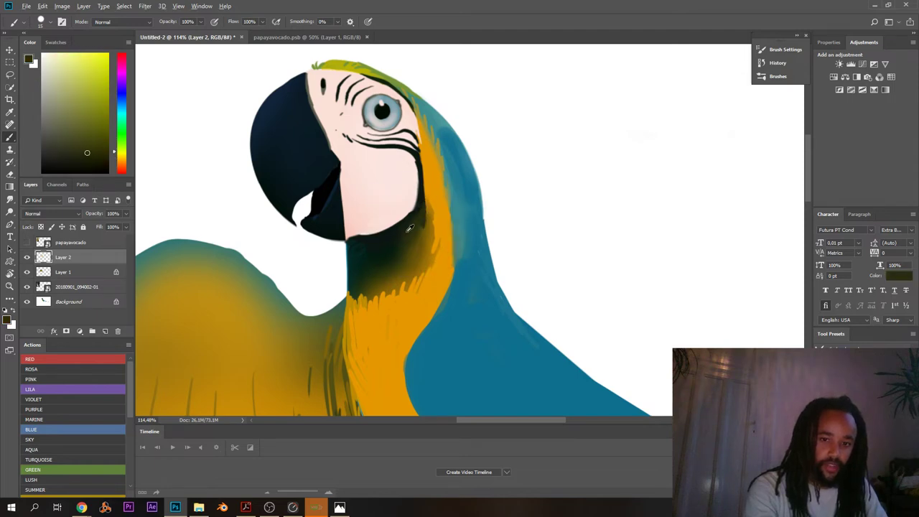
alt+click(410, 229)
alt+click(408, 230)
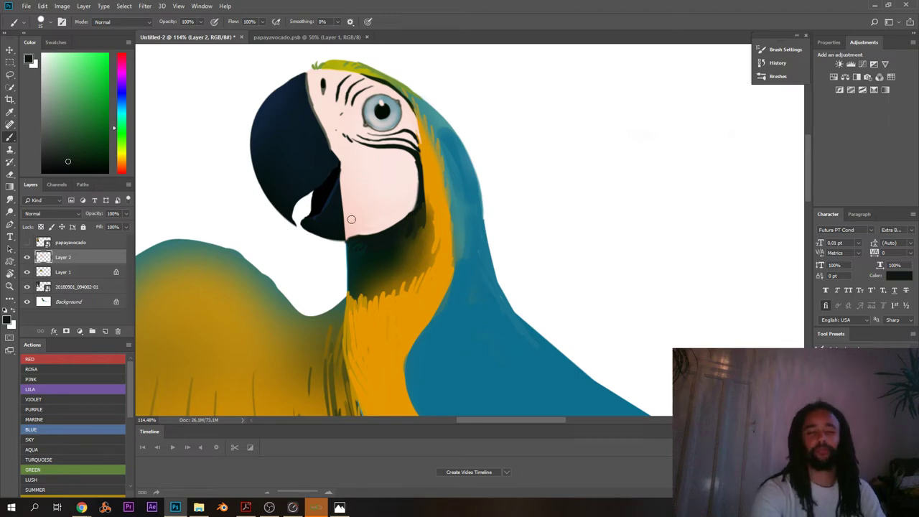
- Sample the beak's dark navy, the mouth's black and the cheek's pink, and repaint the corner where the beak meets the face
alt+click(321, 140)
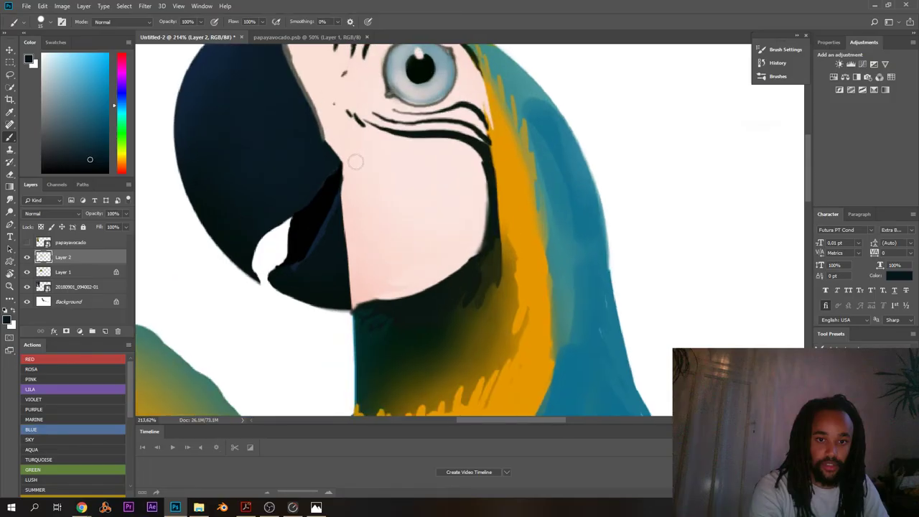
mouse_move(349, 158)
mouse_down()
mouse_move(341, 161)
mouse_move(335, 206)
mouse_move(349, 153)
mouse_move(348, 203)
mouse_up()
alt+click(352, 160)
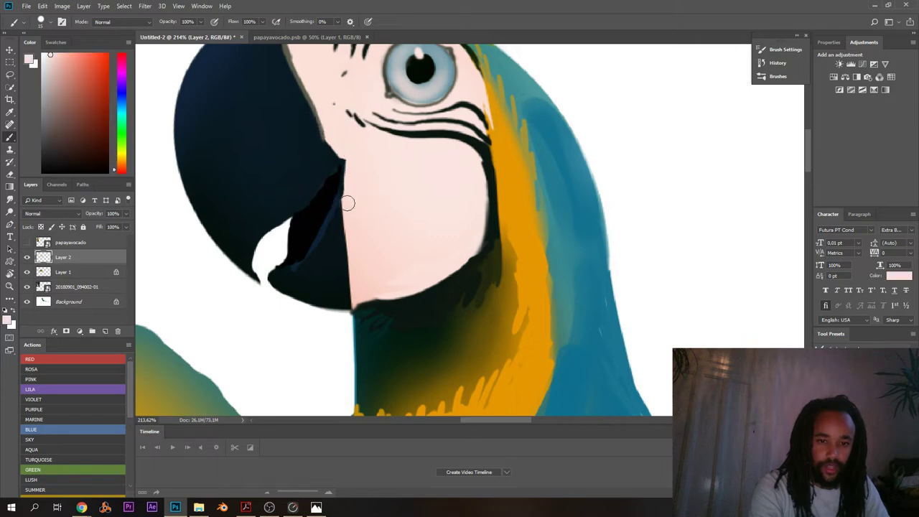
alt+click(332, 193)
mouse_move(341, 169)
mouse_down()
mouse_move(331, 195)
mouse_move(337, 178)
mouse_up()
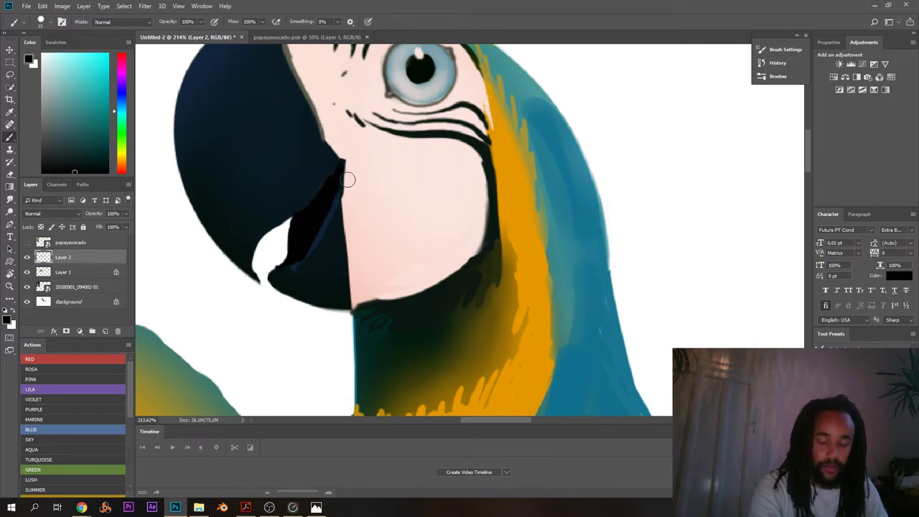
alt+click(323, 174)
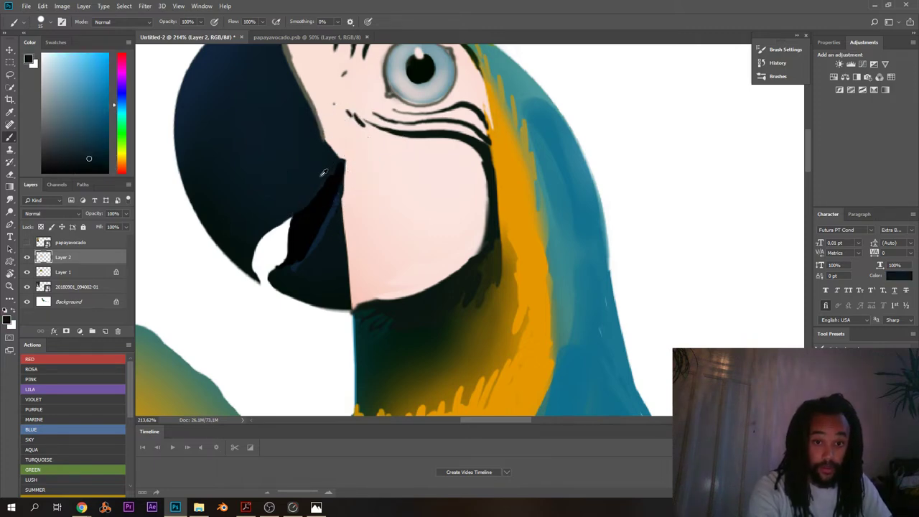
alt+click(331, 172)
mouse_move(336, 167)
mouse_down()
mouse_move(321, 193)
mouse_move(336, 170)
mouse_up()
- Set the brush size to 10 px and clean up the edges of the dark mouth opening with the beak's sampled dark blue
right_click(342, 180)
drag(399, 206, 398, 207)
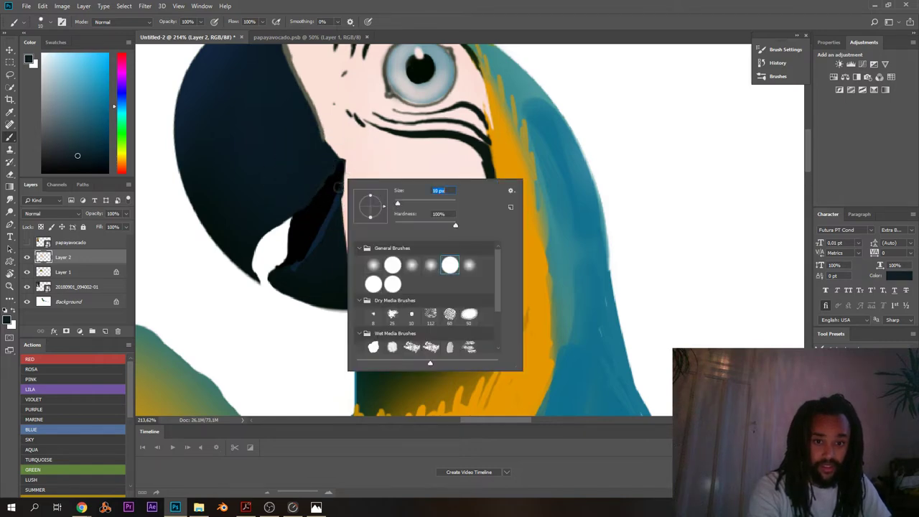
drag(338, 165, 319, 198)
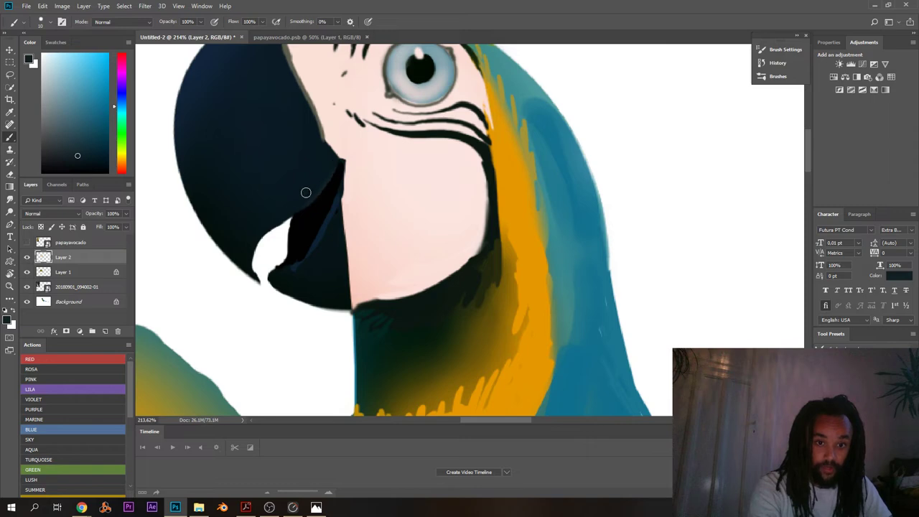
alt+click(323, 175)
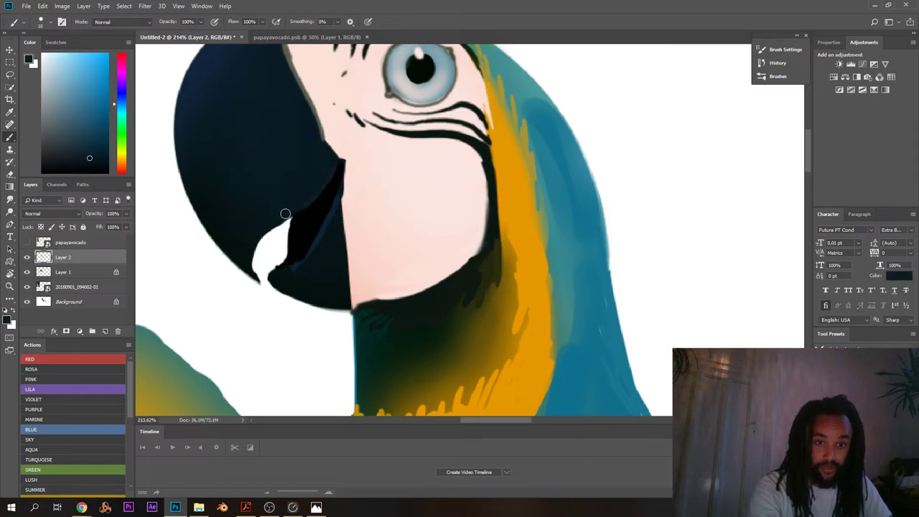
drag(298, 248, 278, 257)
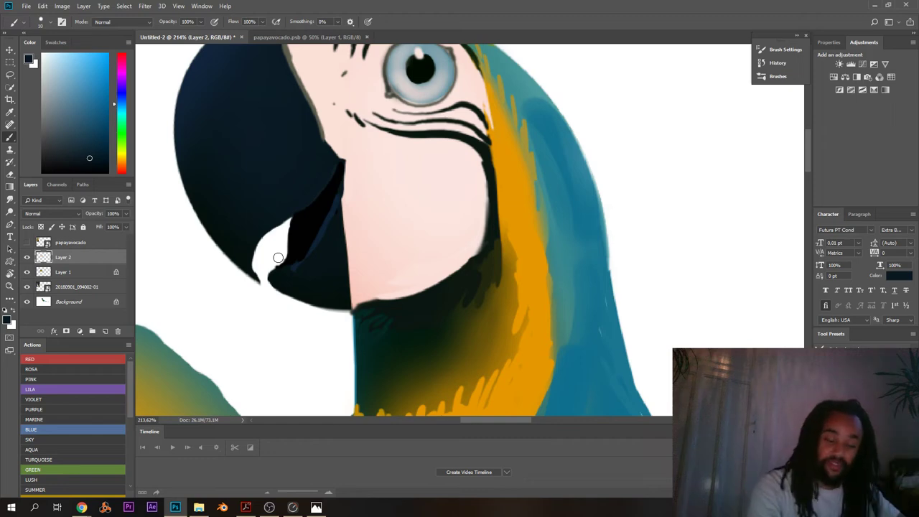
- Sample the grey outline and pale pink skin tones and refine the outline between the upper beak and the face
alt+click(326, 134)
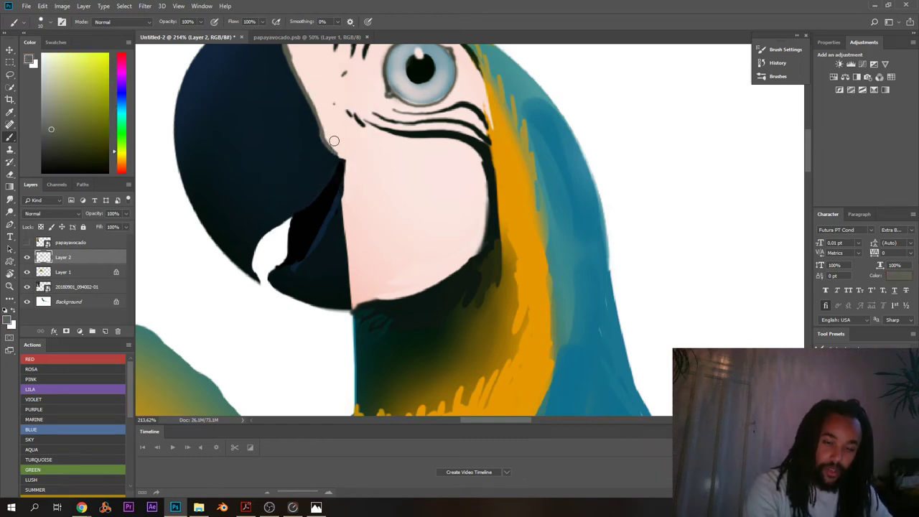
alt+click(325, 131)
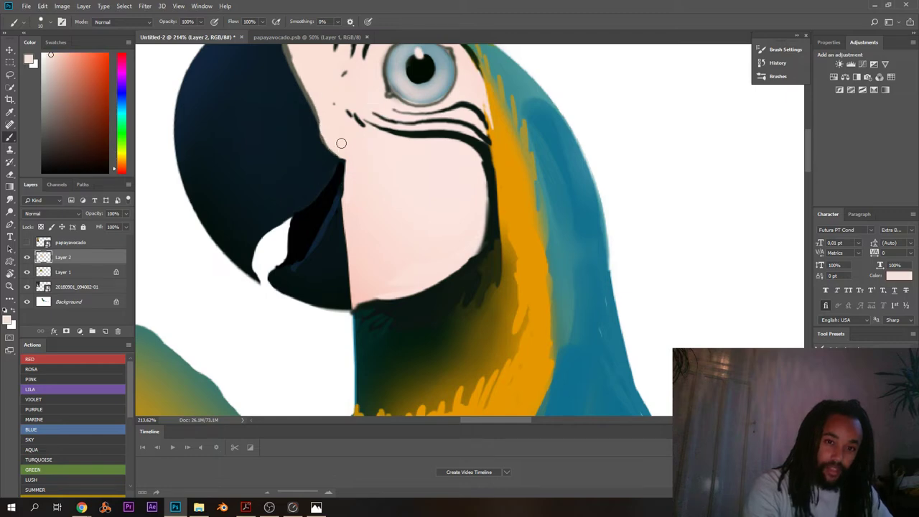
alt+click(317, 112)
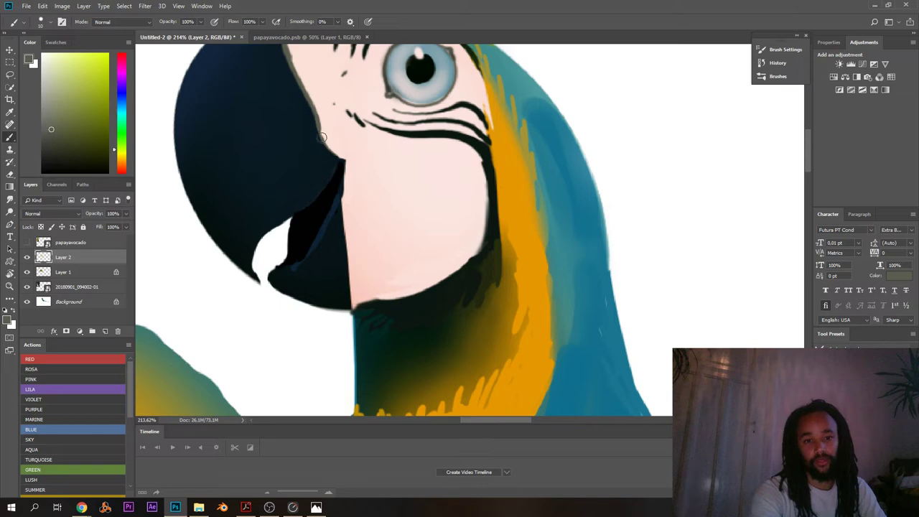
scroll(336, 136, up, 3)
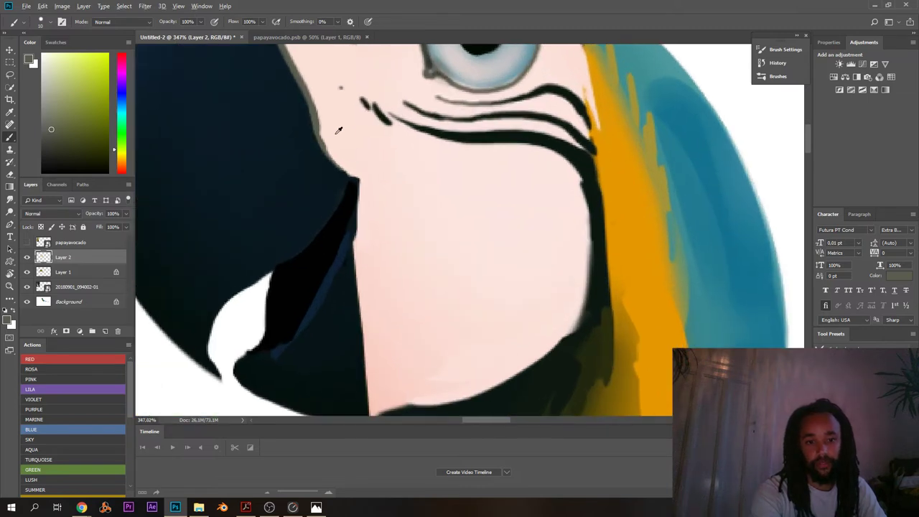
alt+click(337, 148)
scroll(329, 156, down, 3)
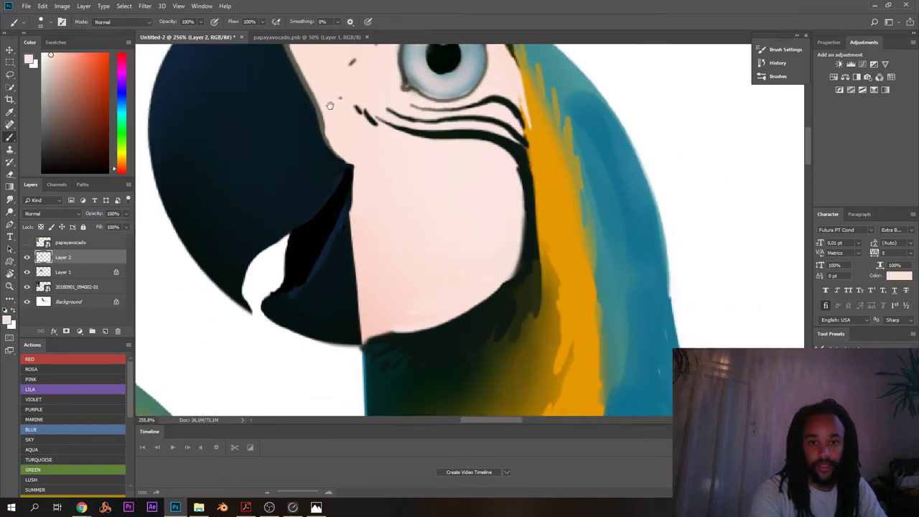
scroll(319, 160, down, 2)
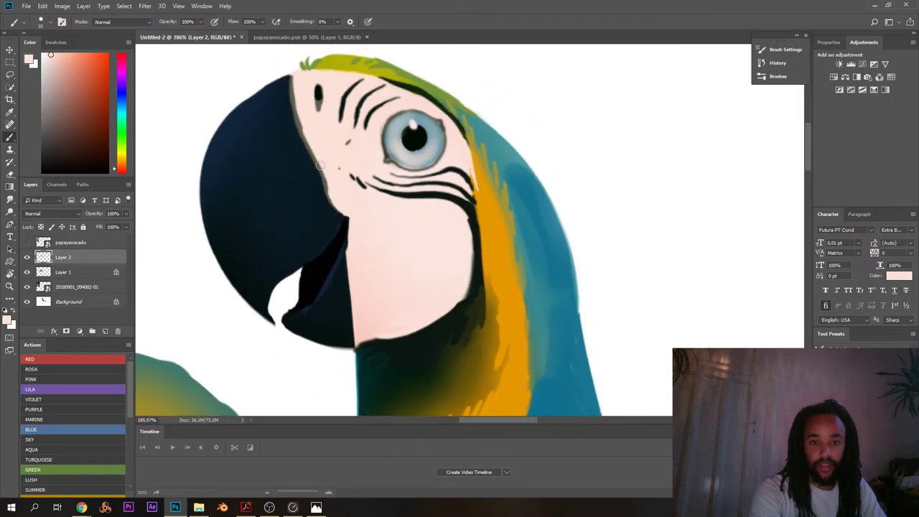
drag(362, 198, 344, 235)
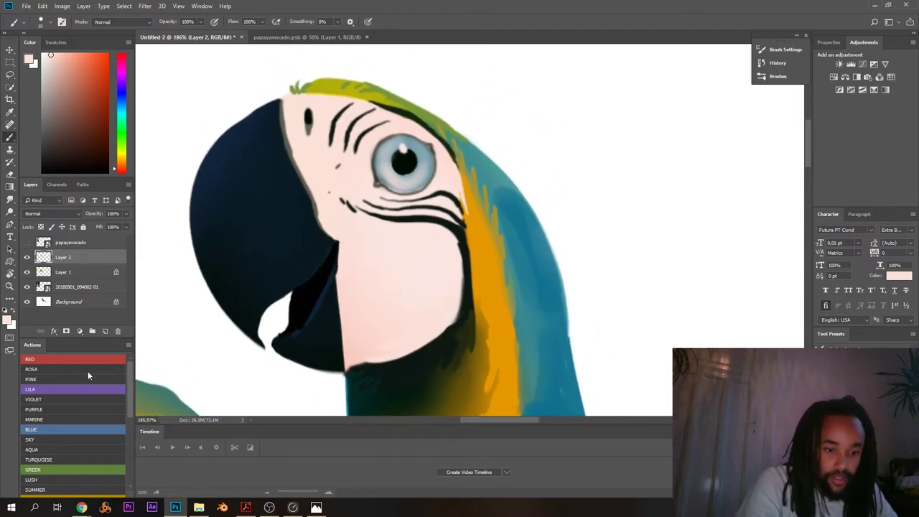
- Switch to Chrome and search Google for "magie religion" in the empty tab
mouse_move(82, 508)
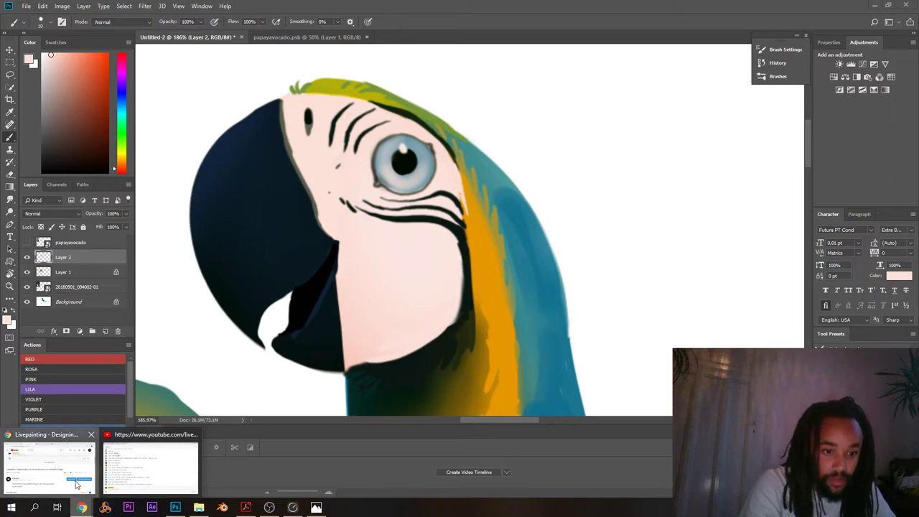
click(48, 467)
click(632, 59)
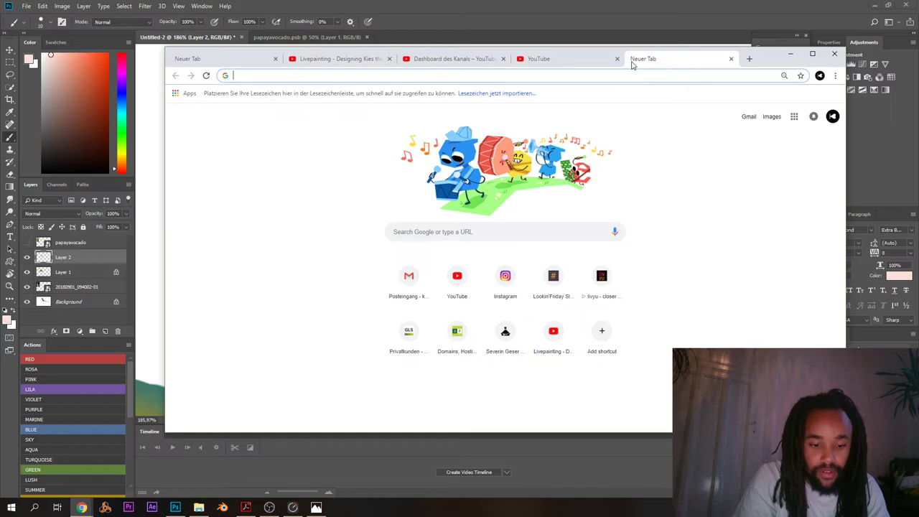
text(ma)
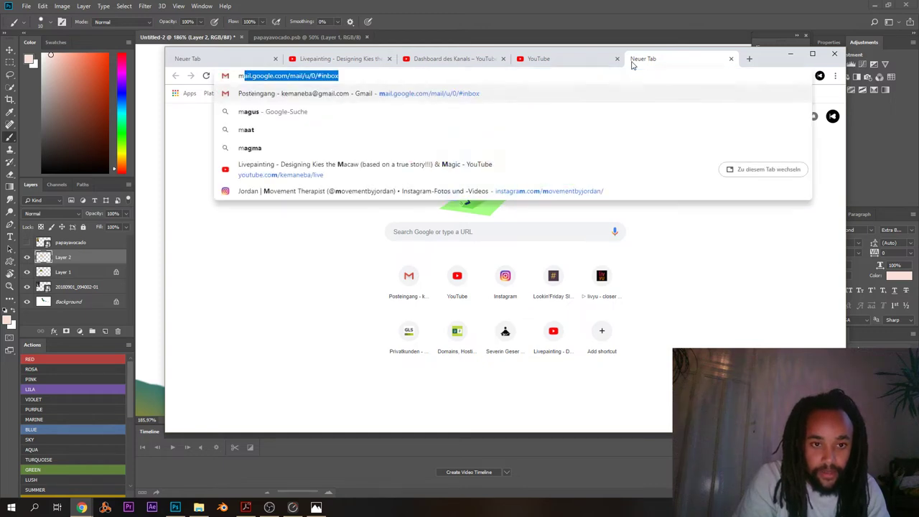
text(gie)
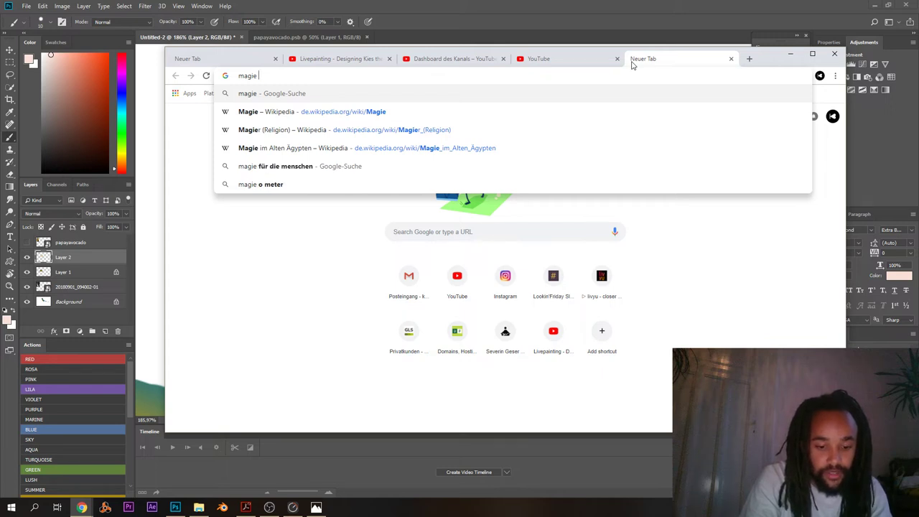
text( religion)
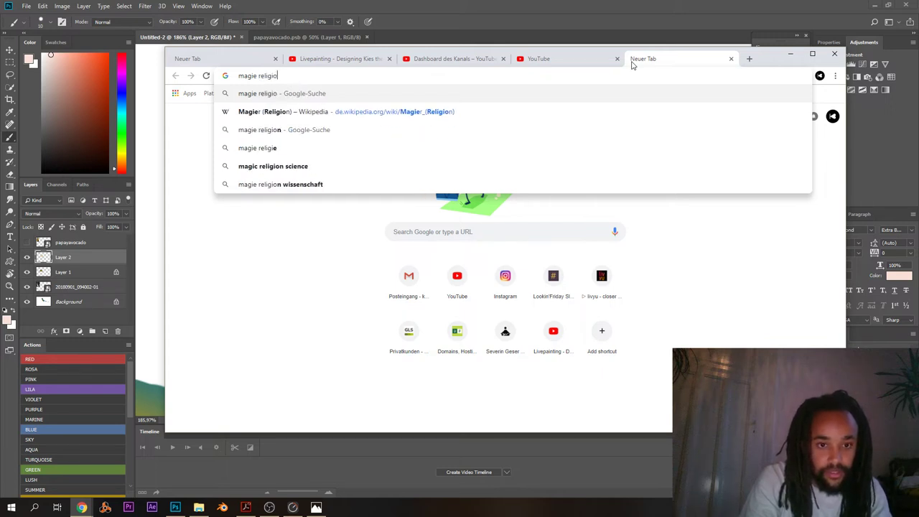
key(Return)
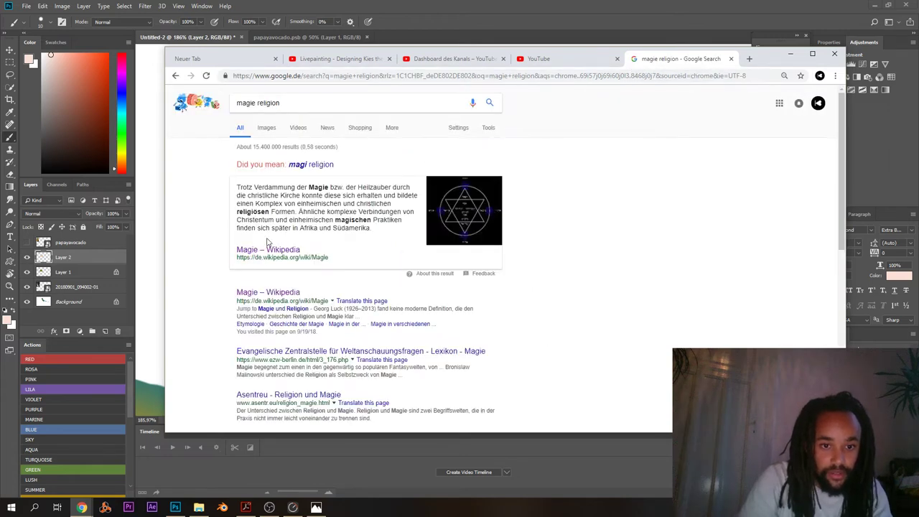
- Open the German Wikipedia article "Magie" and look through its introduction and table of contents
click(266, 292)
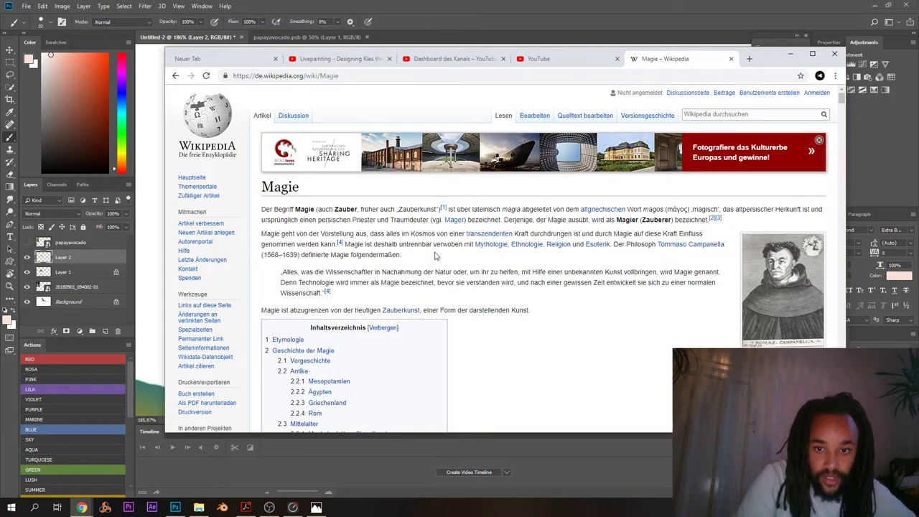
scroll(434, 255, down, 3)
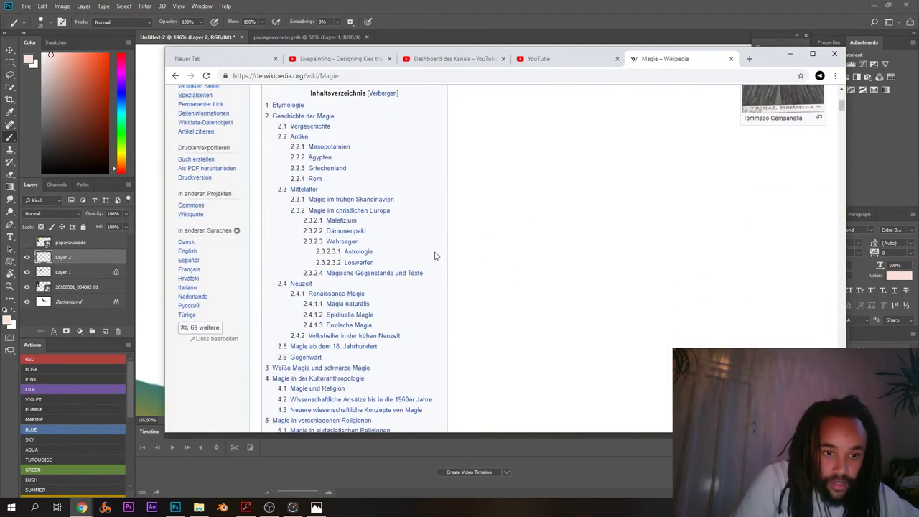
scroll(484, 255, up, 3)
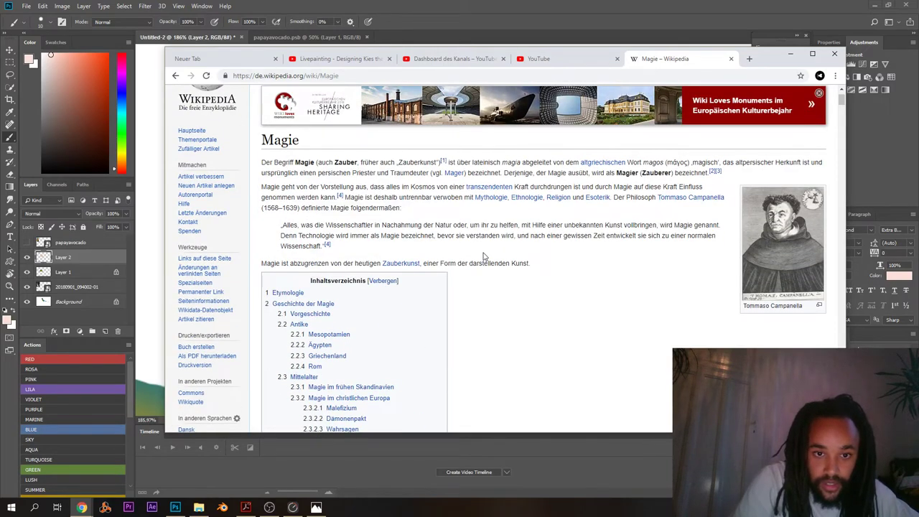
- Leave the article and open the suggested Wikipedia page "Magier (Religion)" to read its introduction
click(175, 76)
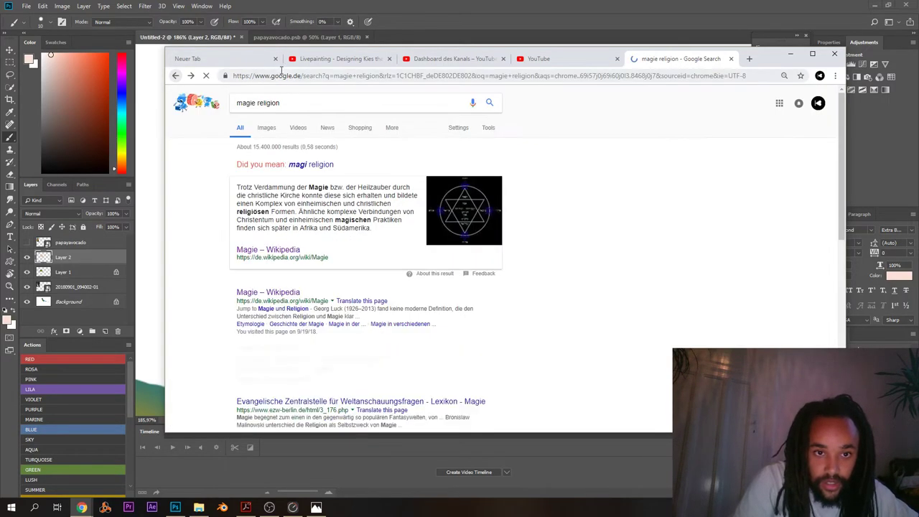
click(284, 77)
text(magi)
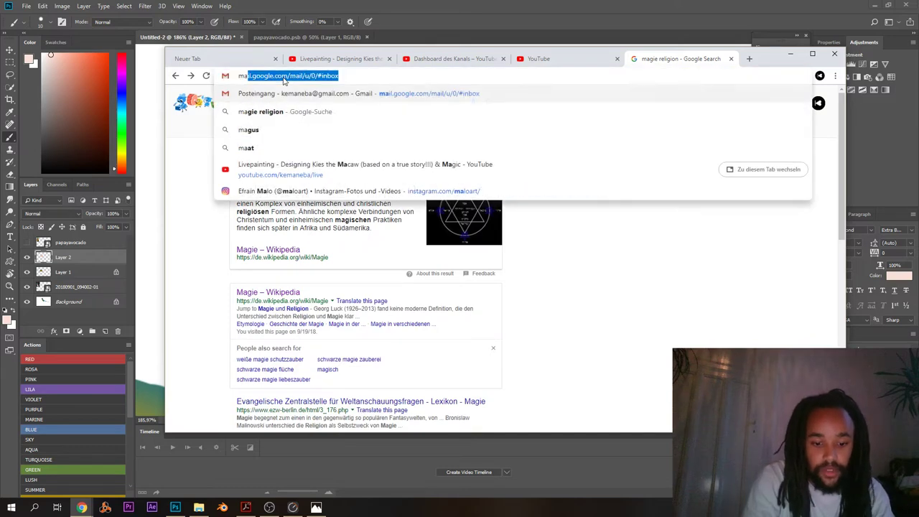
text(e re)
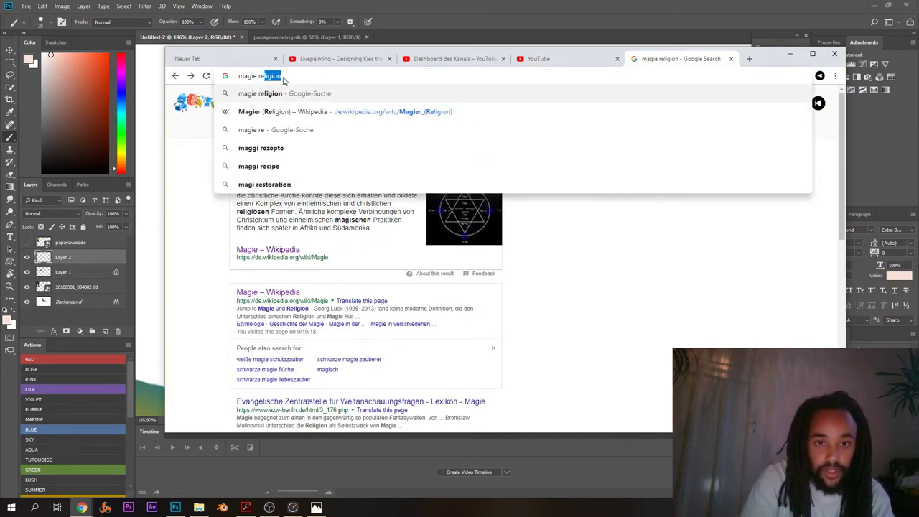
click(323, 112)
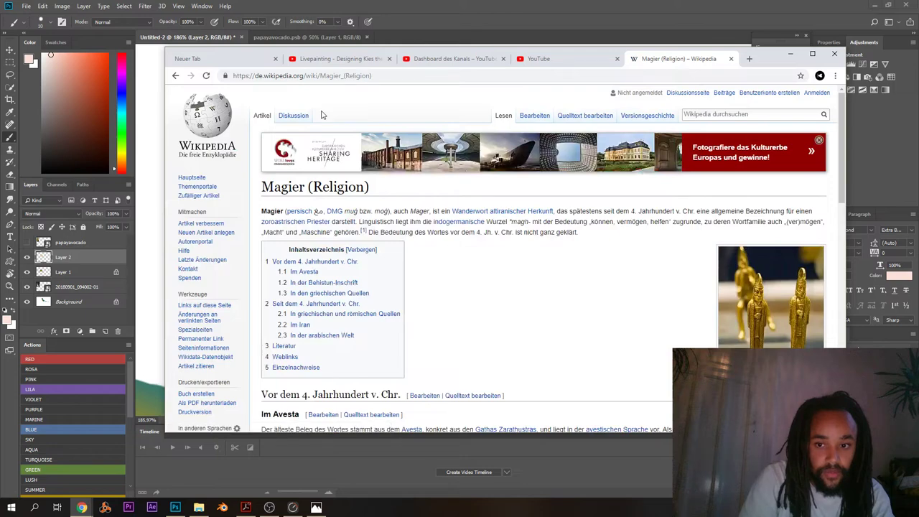
scroll(532, 316, down, 1)
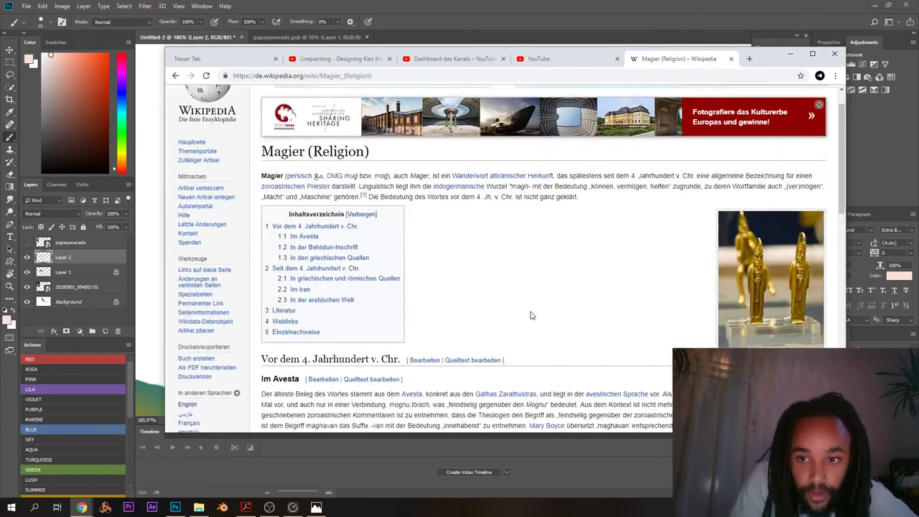
- Read the introduction of the "Magier (Religion)" article, focusing on the Persian word forms "mug bzw. mog"
scroll(531, 316, down, 1)
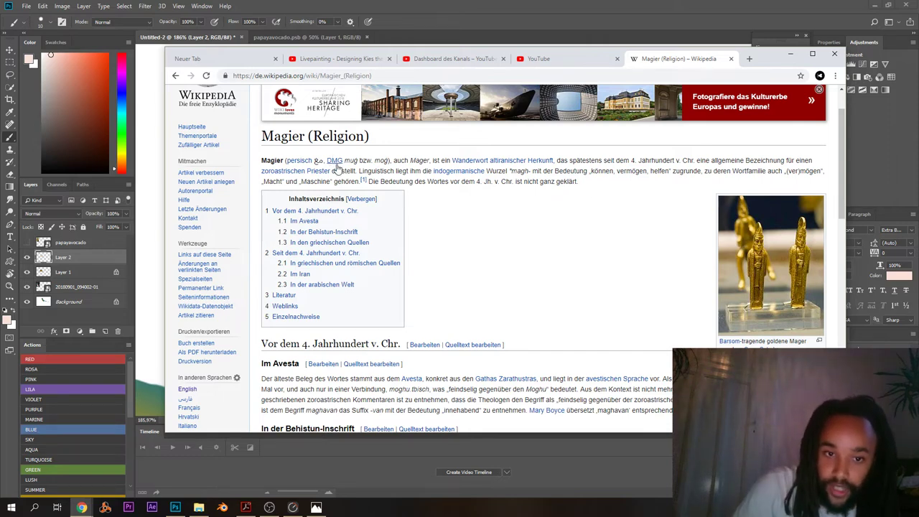
drag(347, 162, 368, 162)
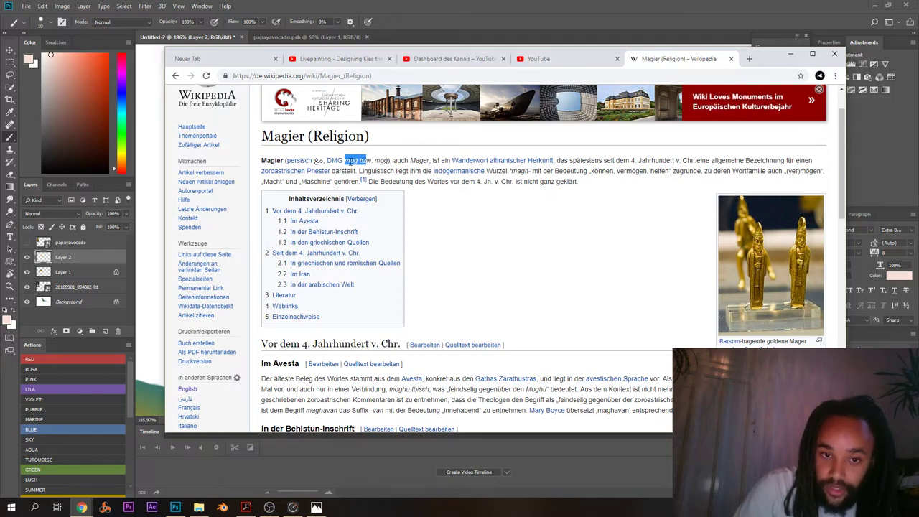
click(446, 203)
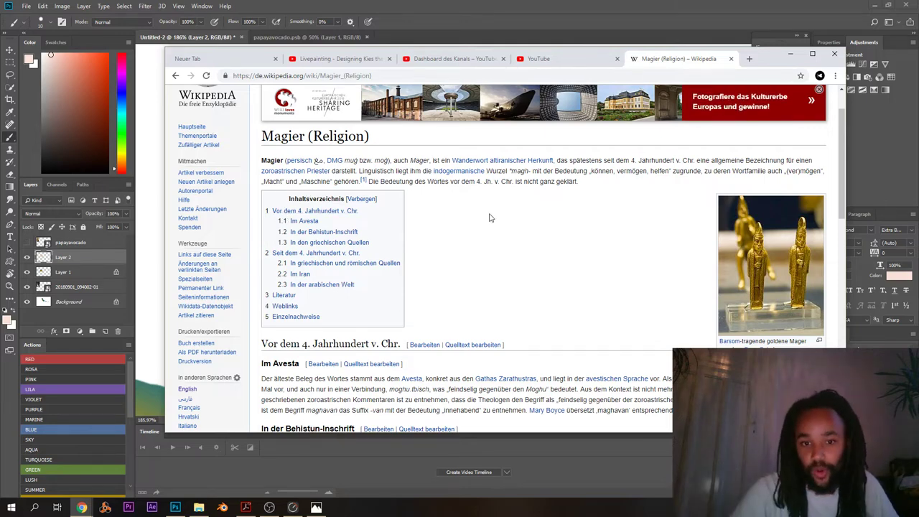
scroll(489, 219, down, 2)
scroll(489, 219, up, 2)
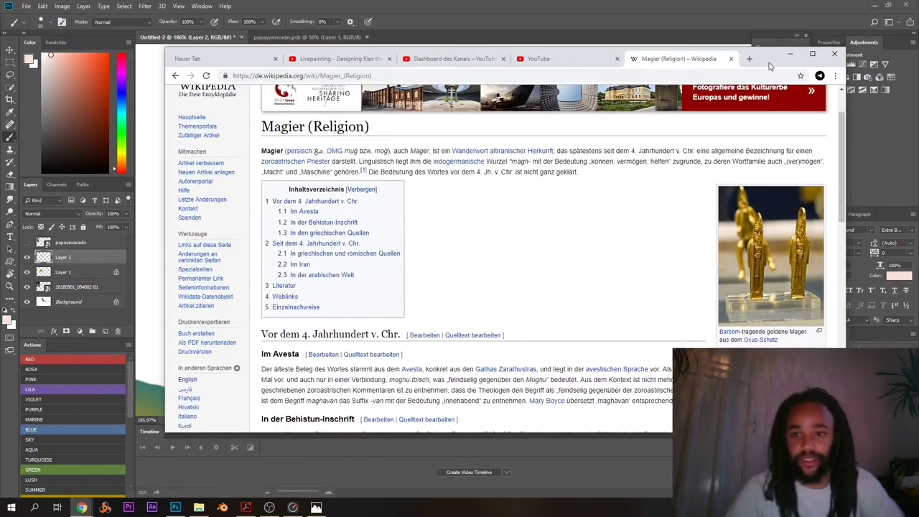
- Search Google for "laguage tree" in a new browser tab
click(752, 59)
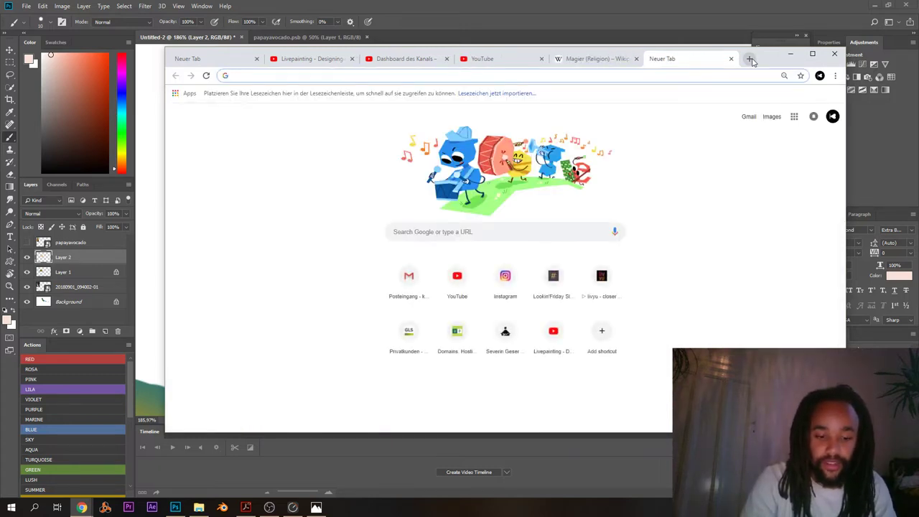
text(wo)
key(BackSpace)
key(BackSpace)
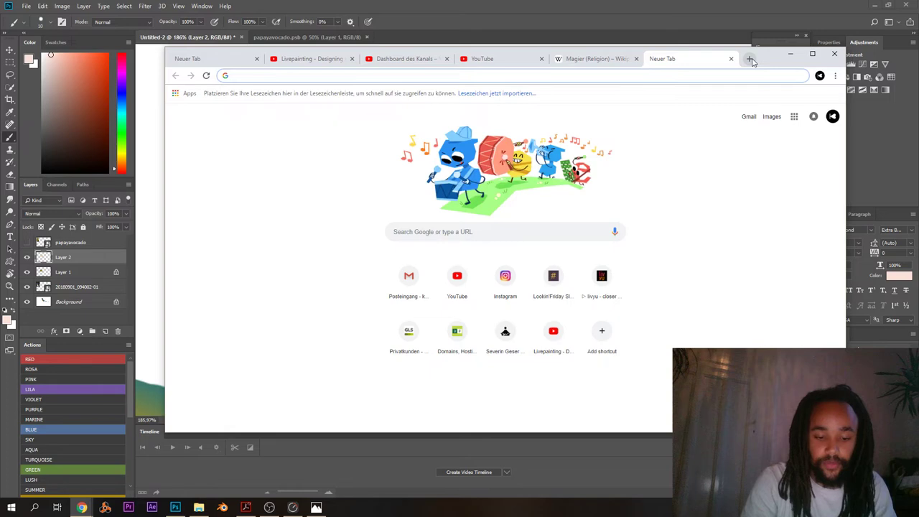
text(wo)
key(BackSpace)
key(BackSpace)
key(BackSpace)
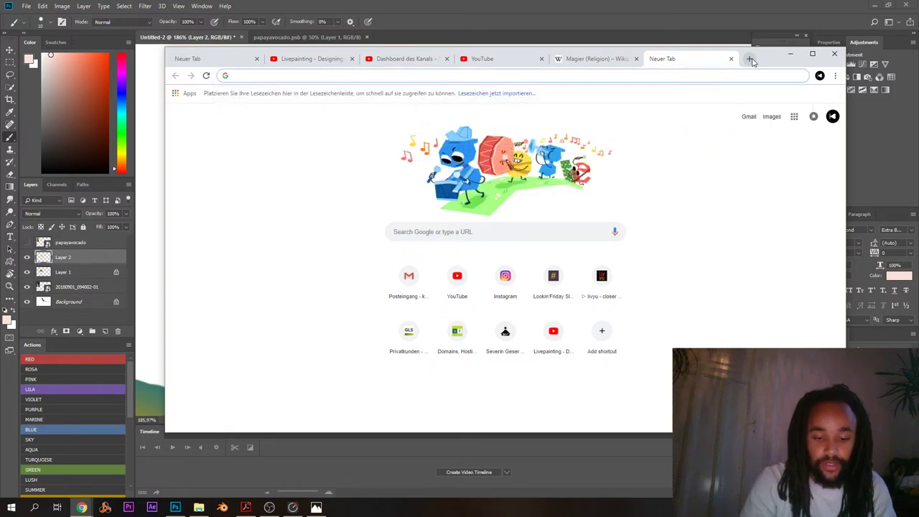
text(laguage tre)
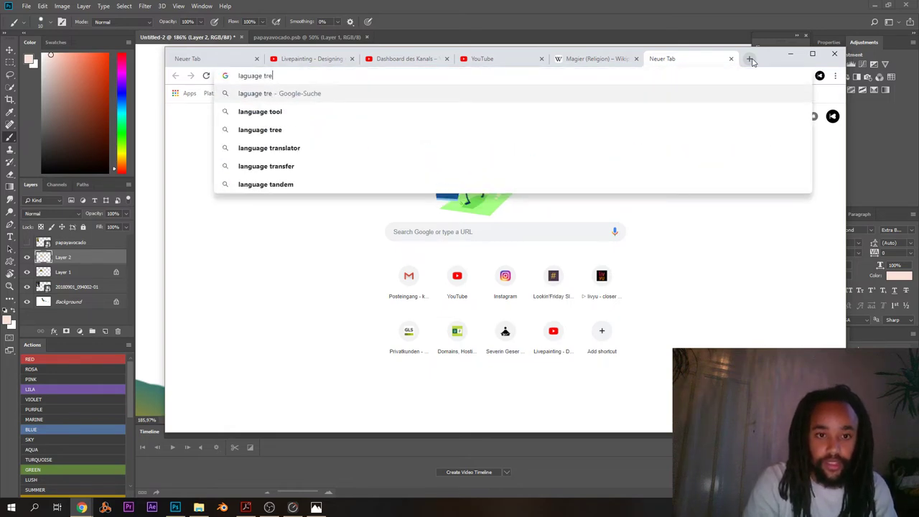
text(e)
key(Return)
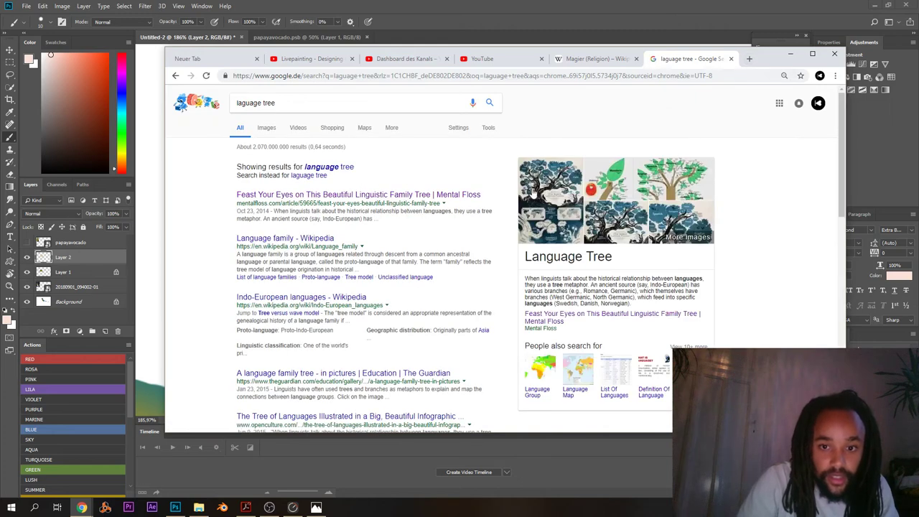
- Show the image results for the language tree and visit the Mental Floss page of the Old World Language Families picture
click(534, 191)
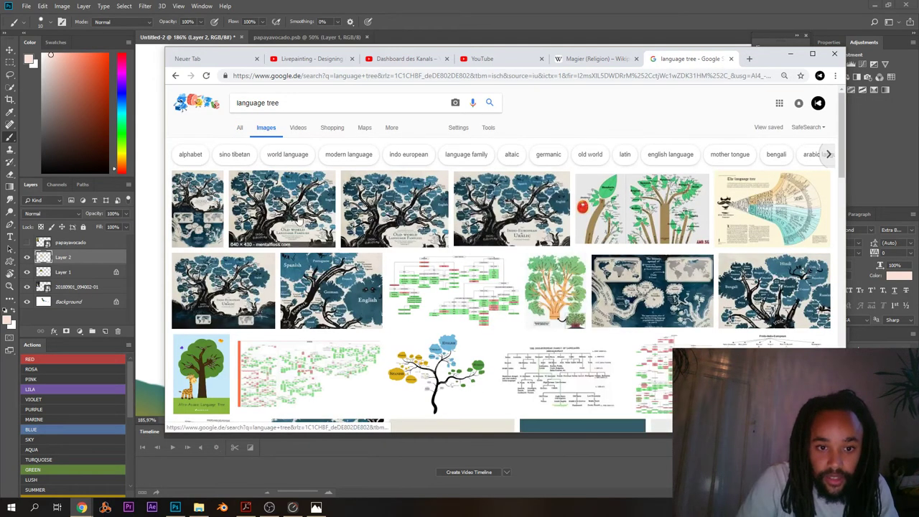
click(300, 216)
click(279, 207)
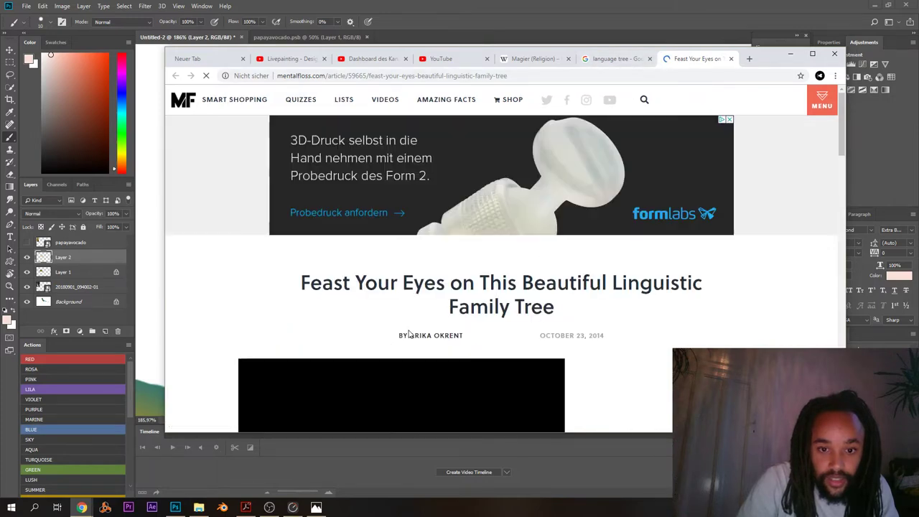
- Open the article's language tree illustration as a full-size image in its own tab and close the article tab
scroll(592, 325, down, 5)
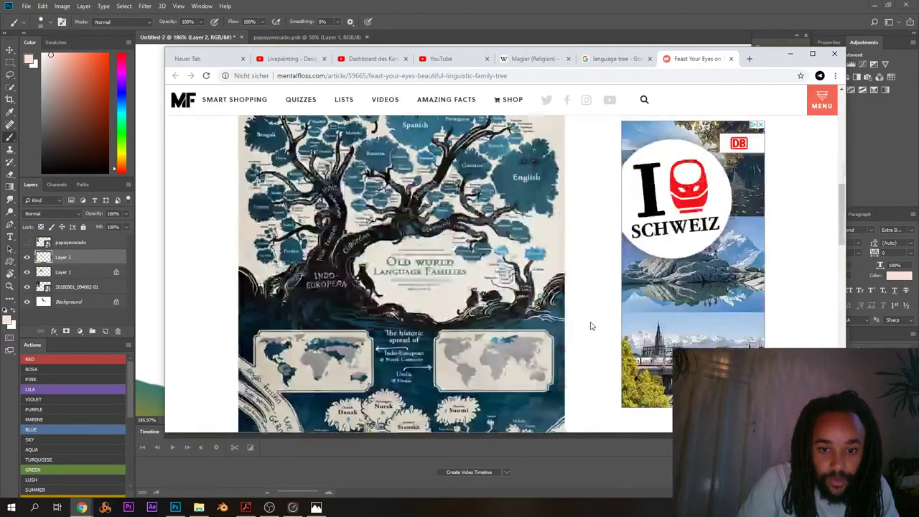
scroll(592, 323, down, 5)
click(484, 220)
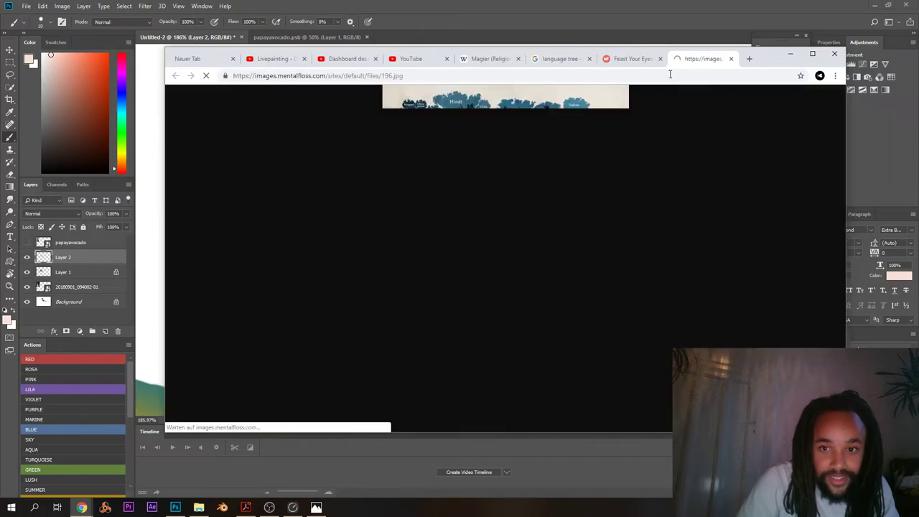
click(660, 58)
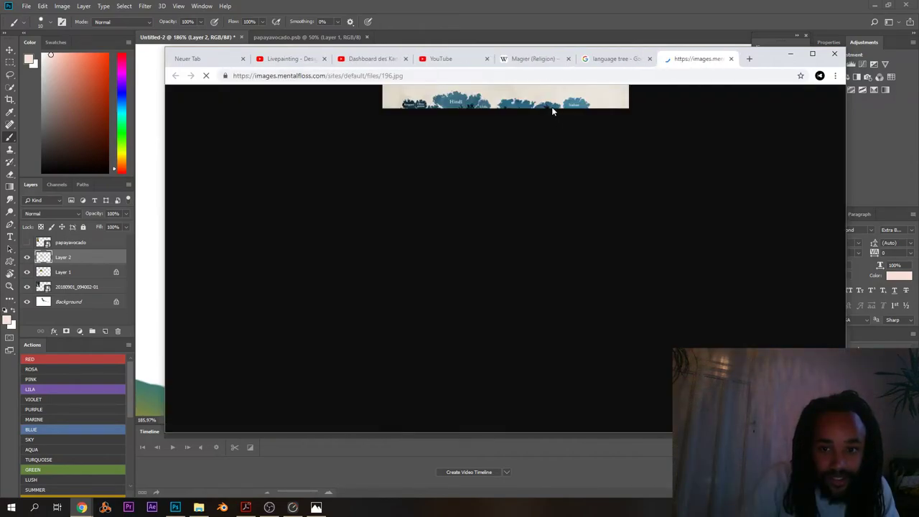
- Maximize the browser window and look over the Old World Language Families tree and its historic spread maps
scroll(503, 259, down, 2)
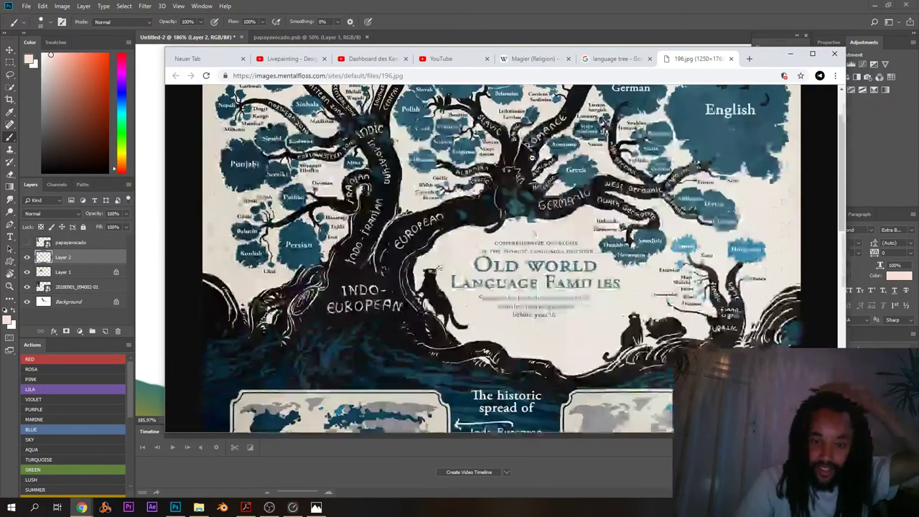
scroll(503, 258, down, 2)
scroll(503, 259, up, 3)
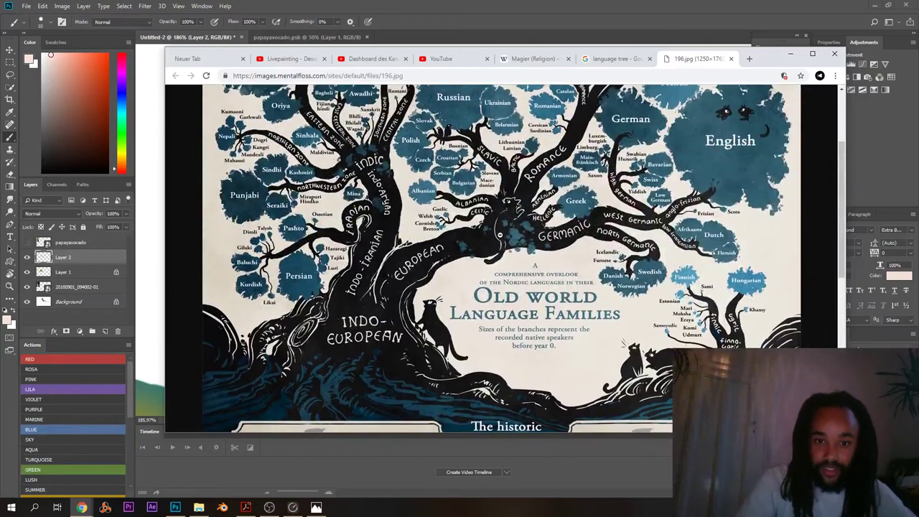
scroll(420, 283, up, 1)
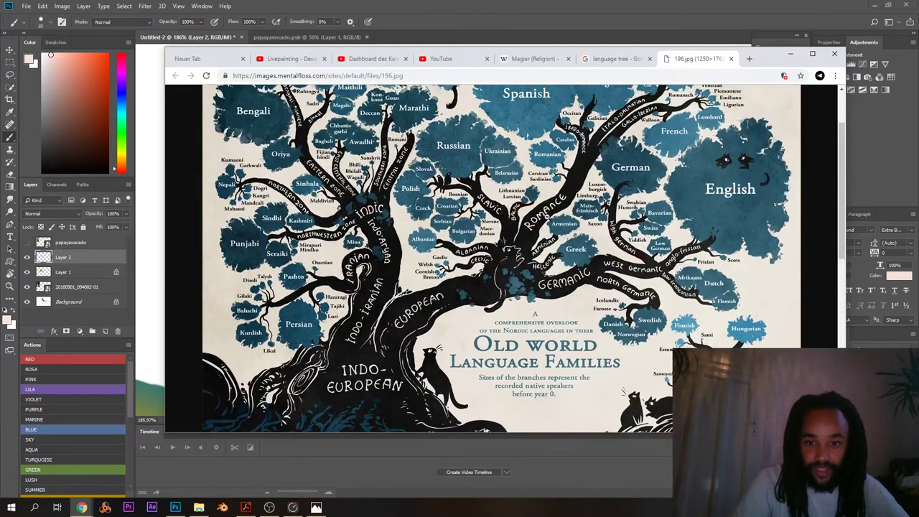
click(813, 53)
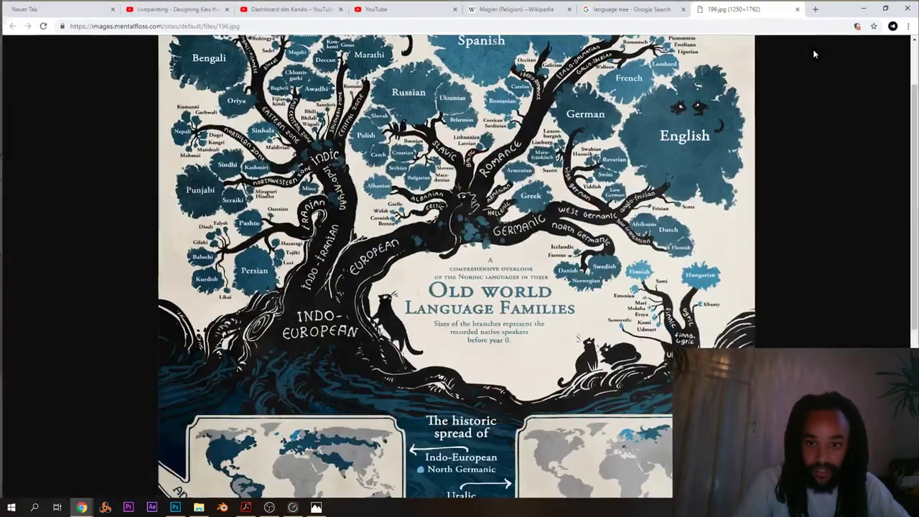
scroll(457, 266, down, 1)
scroll(457, 266, up, 1)
scroll(457, 266, down, 3)
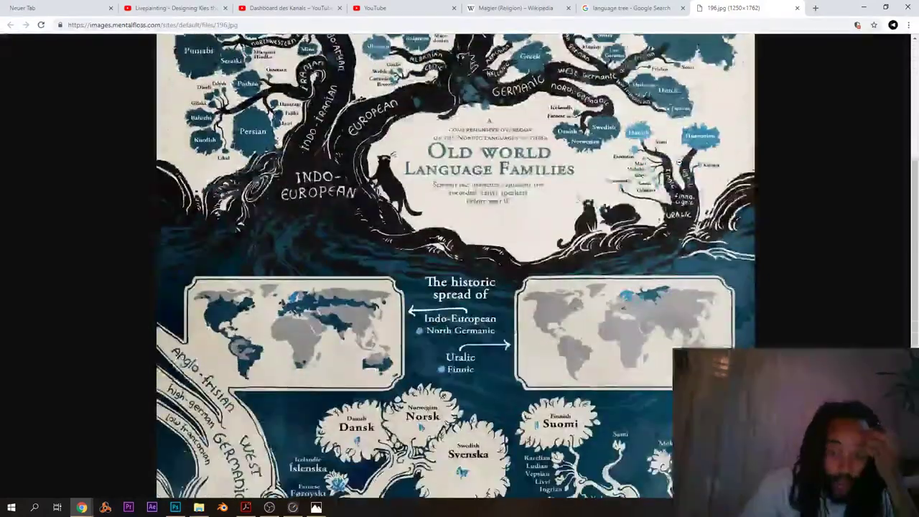
scroll(457, 265, down, 1)
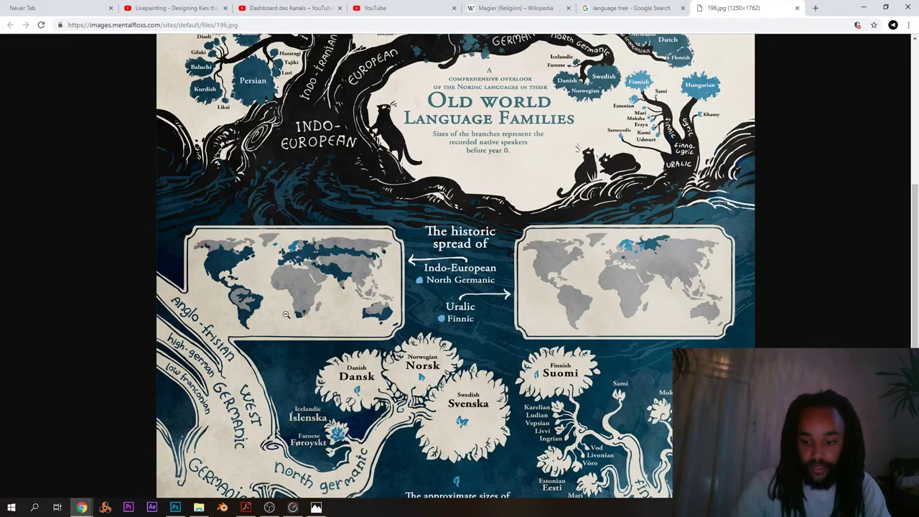
- Zoom the illustration to 150 % and examine the historic spread maps and the North Germanic and Finnic branches
scroll(286, 314, up, 3)
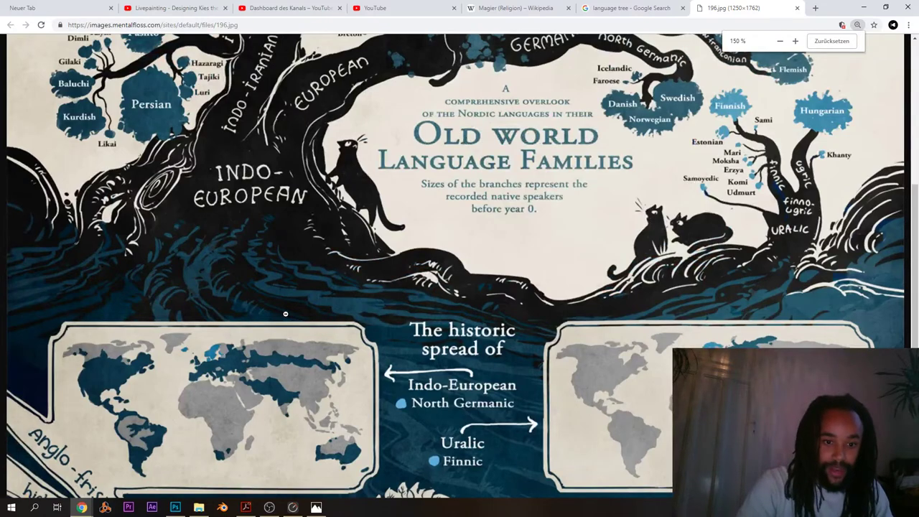
scroll(286, 314, down, 6)
scroll(272, 230, up, 1)
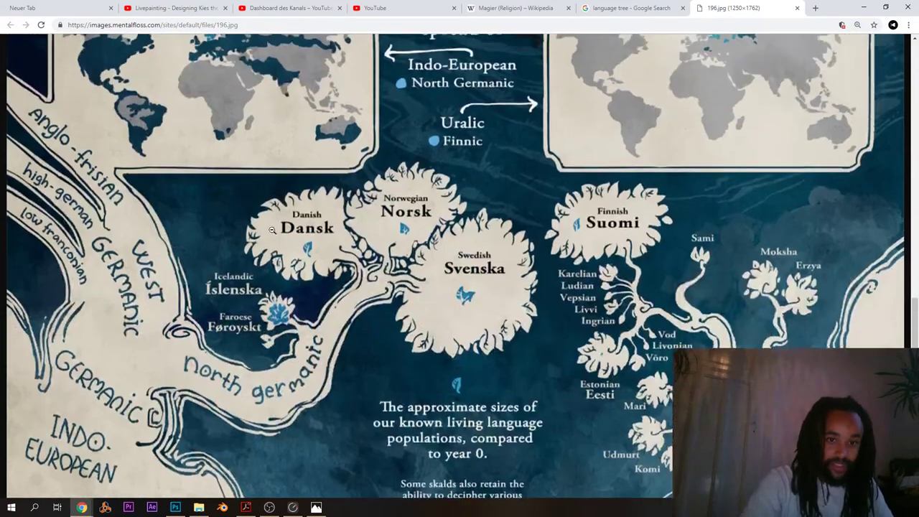
scroll(272, 230, up, 5)
scroll(201, 399, down, 1)
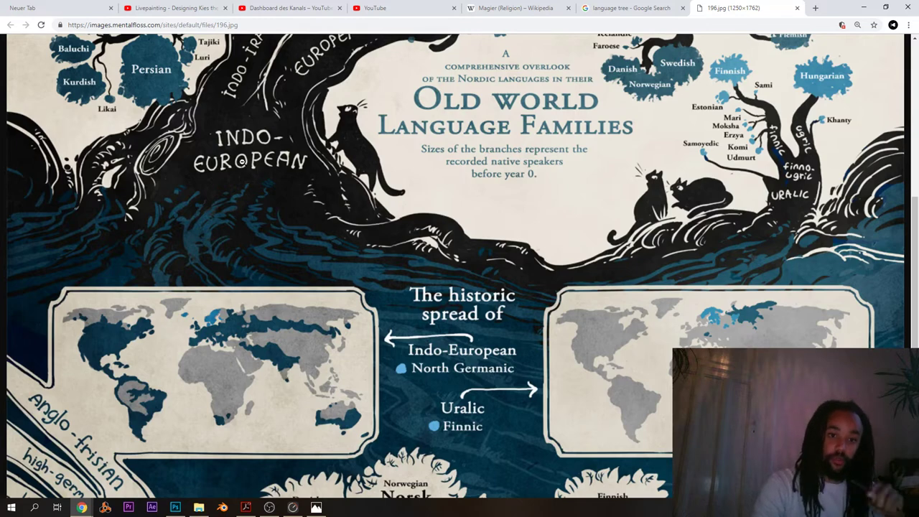
- Examine the Indo-European trunk and how its Indo-Iranian and European branches divide into individual languages
scroll(291, 154, up, 2)
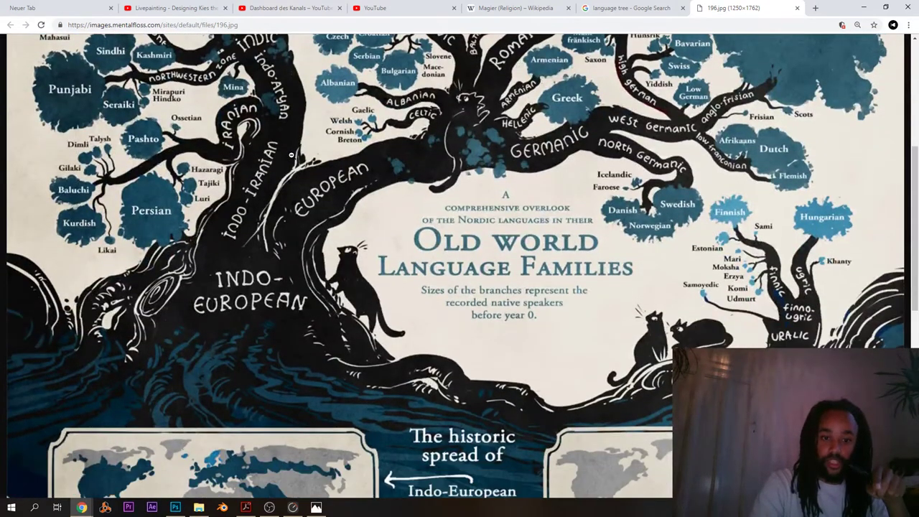
scroll(227, 291, down, 1)
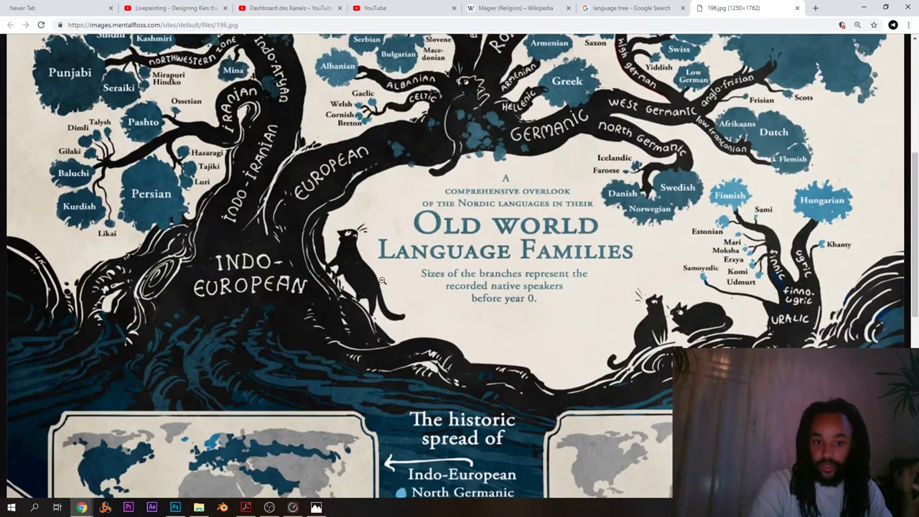
scroll(382, 280, up, 1)
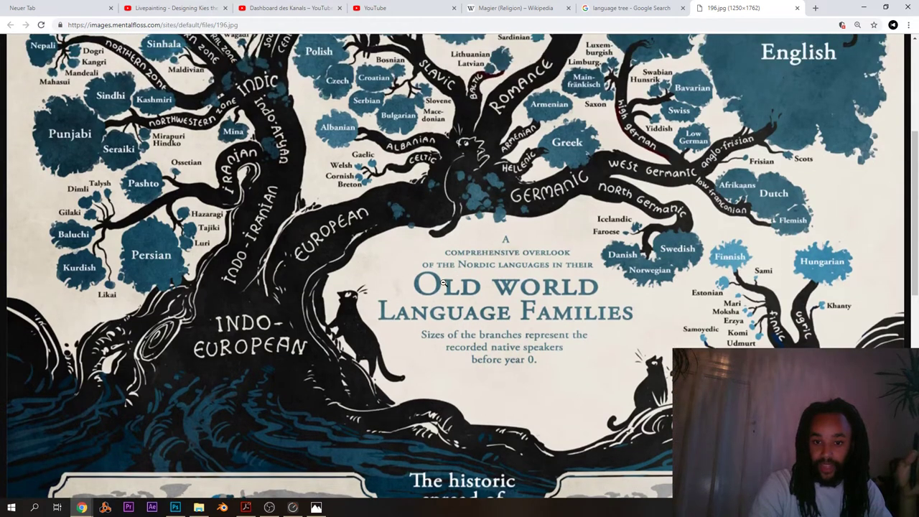
scroll(442, 284, up, 2)
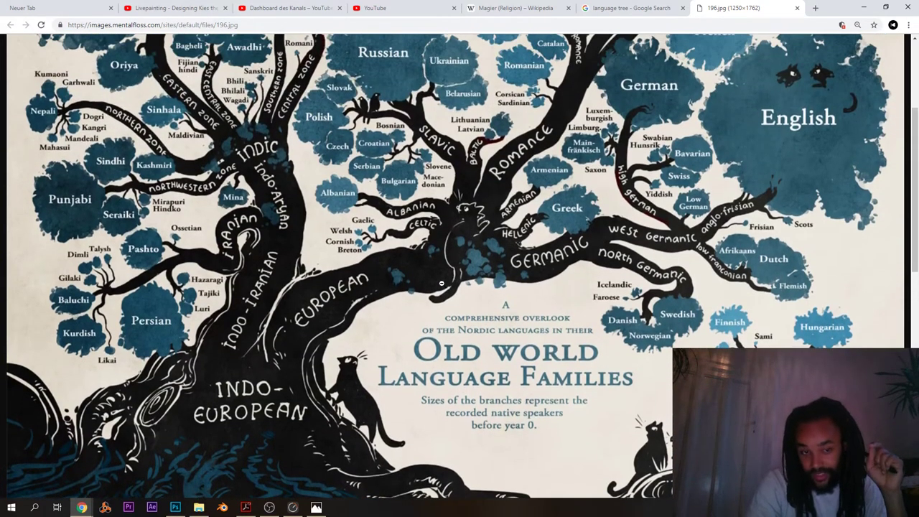
scroll(441, 284, up, 1)
scroll(413, 311, down, 1)
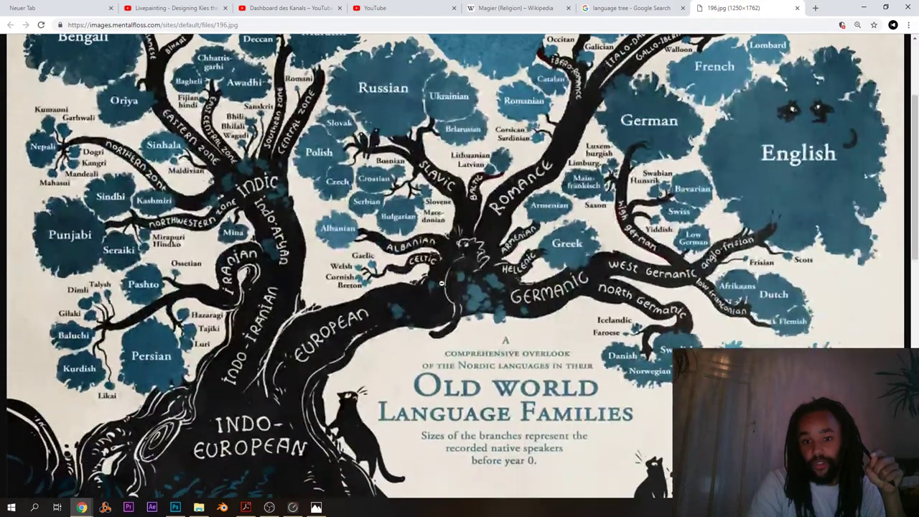
scroll(413, 311, up, 1)
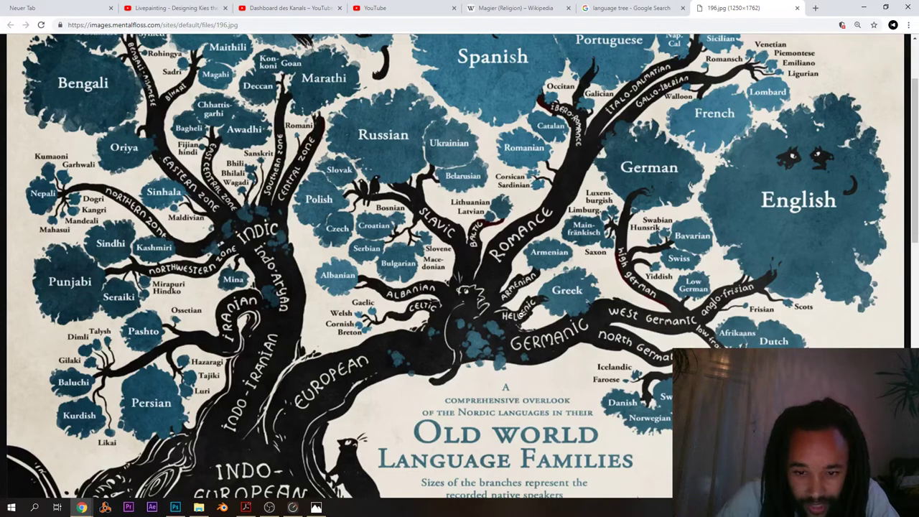
scroll(543, 309, down, 1)
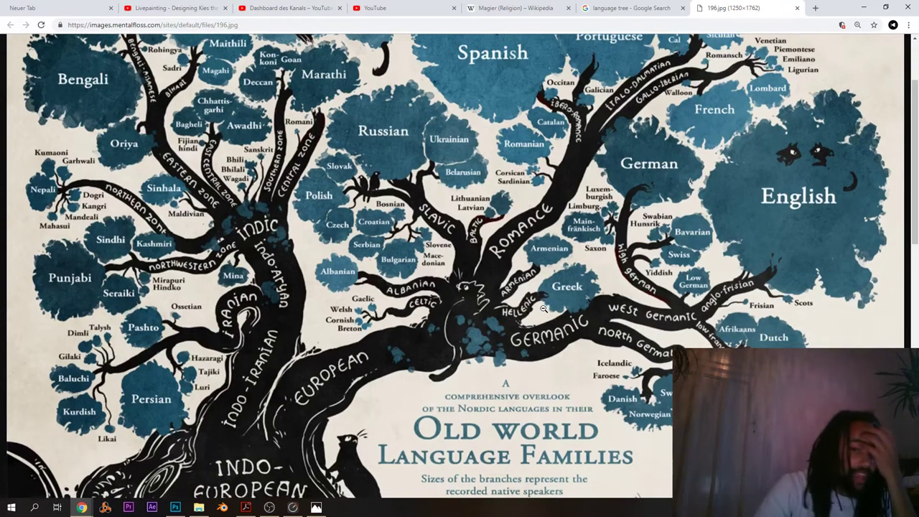
scroll(544, 309, up, 1)
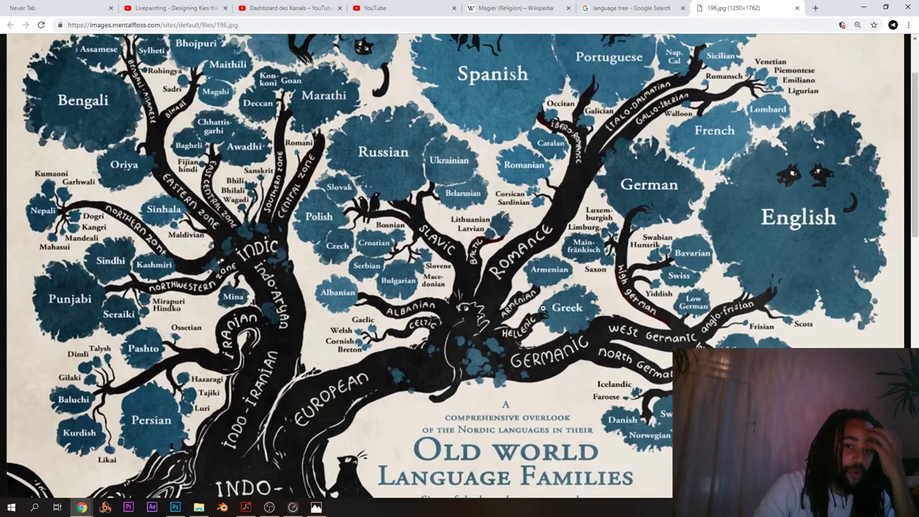
scroll(579, 305, down, 1)
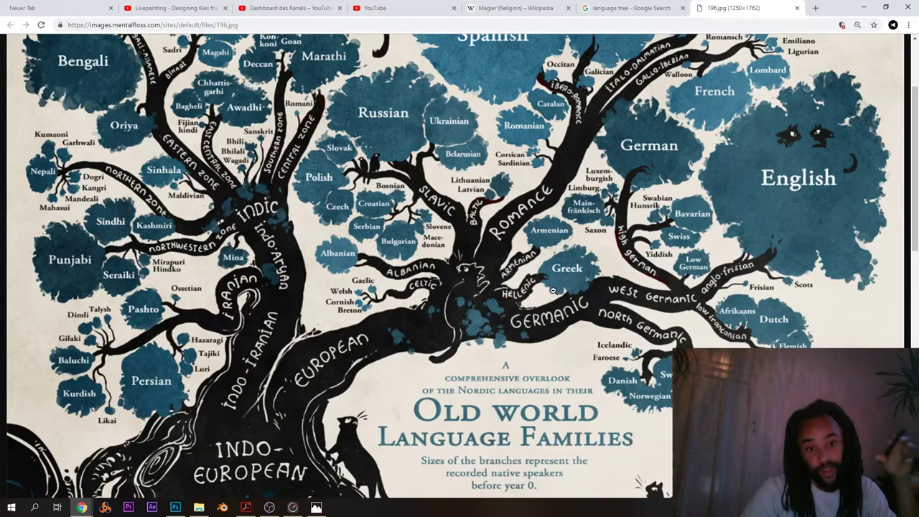
- Review the historic spread maps and the Indo-European tree once more and return to the "Magier (Religion)" article
scroll(553, 290, down, 5)
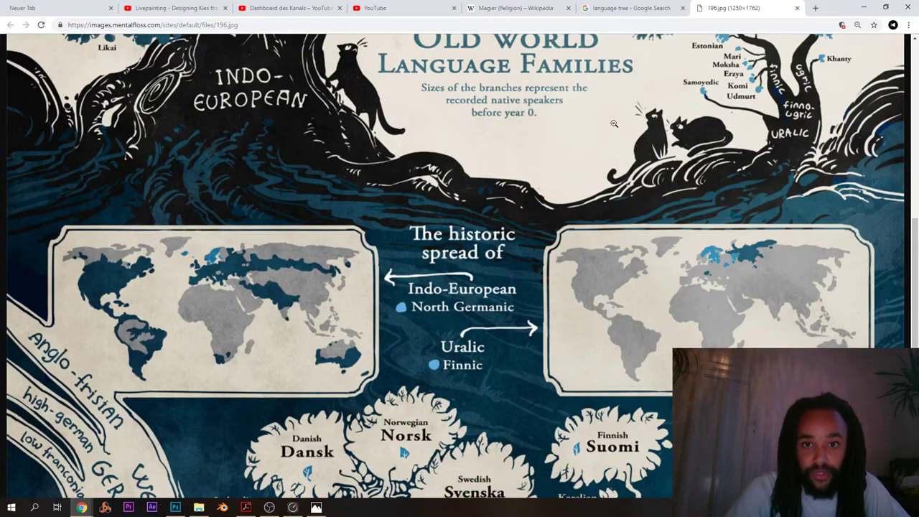
scroll(496, 160, up, 3)
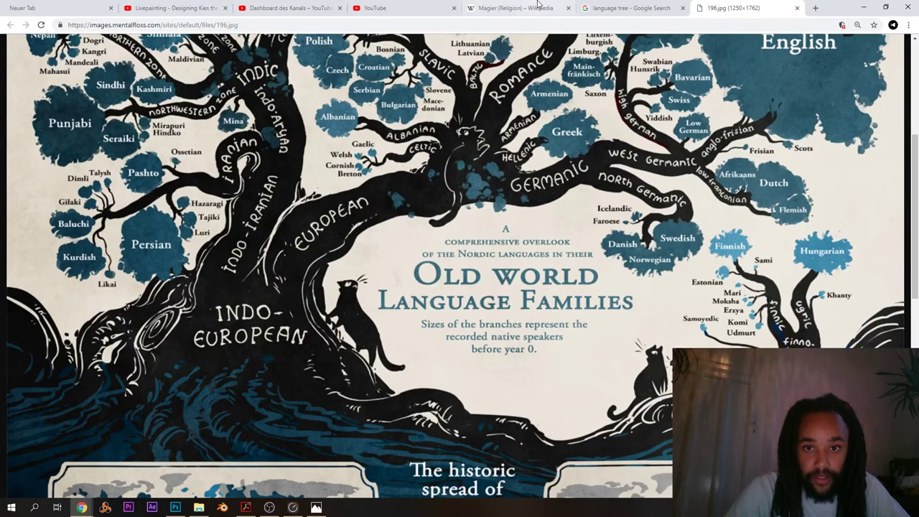
click(516, 8)
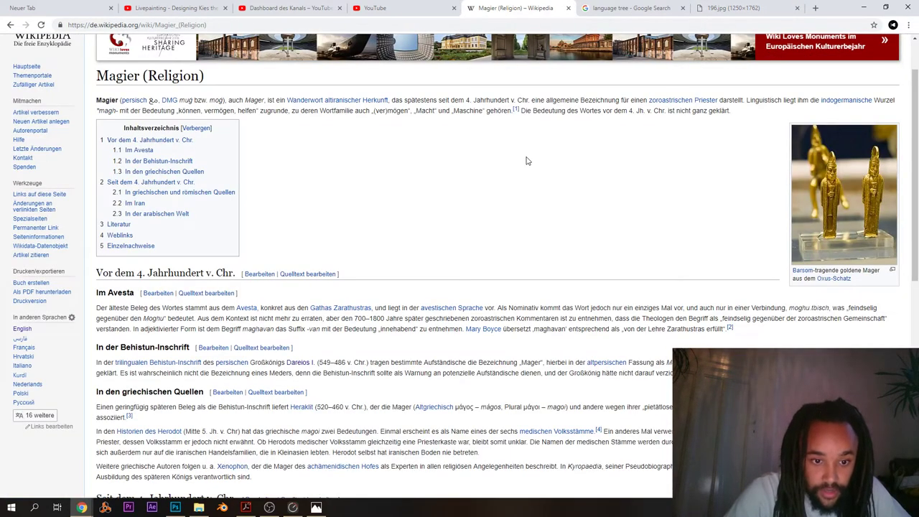
- Read through the "Magier (Religion)" article, covering the word's origin and its Avestan, Behistun, Greek, Iranian and Arabic sections
scroll(526, 161, down, 2)
scroll(527, 161, down, 4)
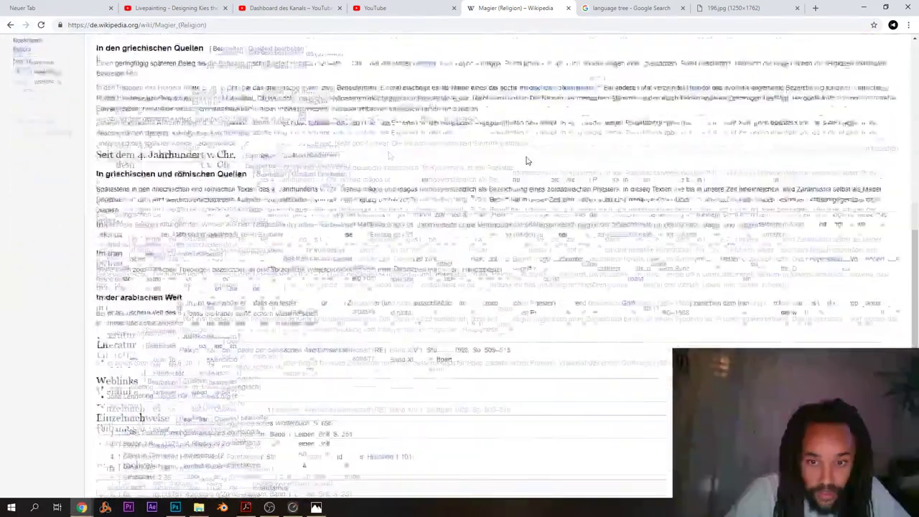
scroll(527, 158, up, 6)
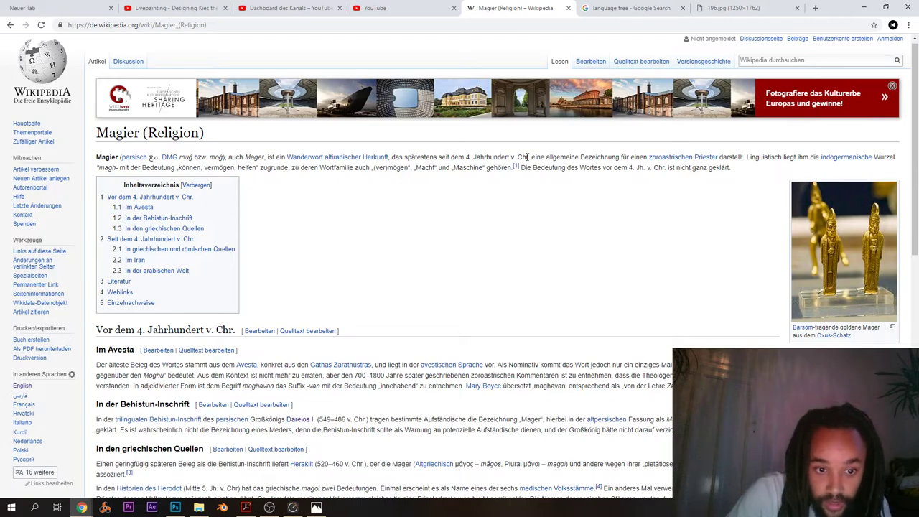
scroll(527, 156, down, 1)
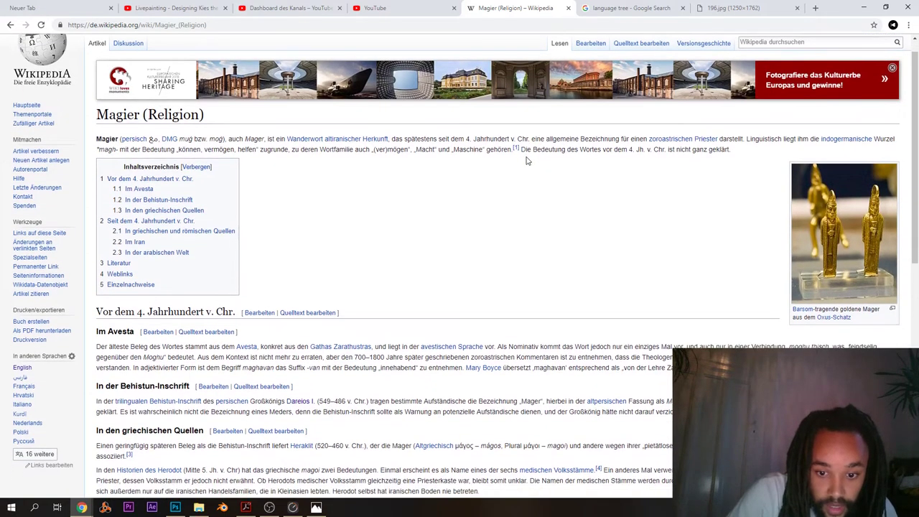
scroll(527, 161, down, 1)
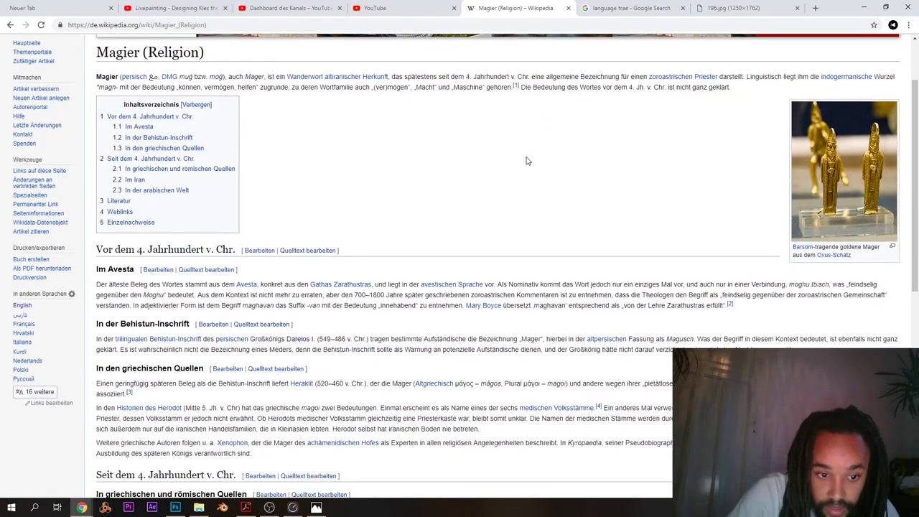
scroll(526, 161, down, 1)
scroll(527, 161, down, 1)
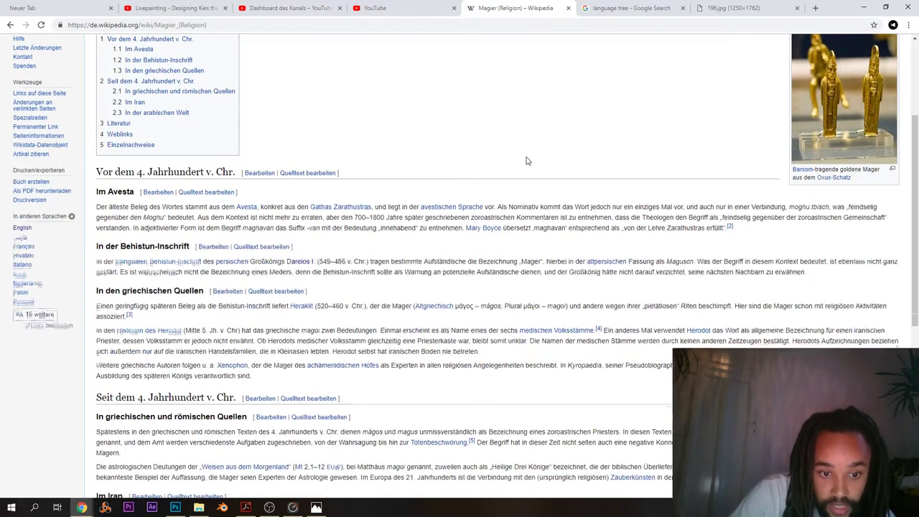
scroll(526, 161, down, 2)
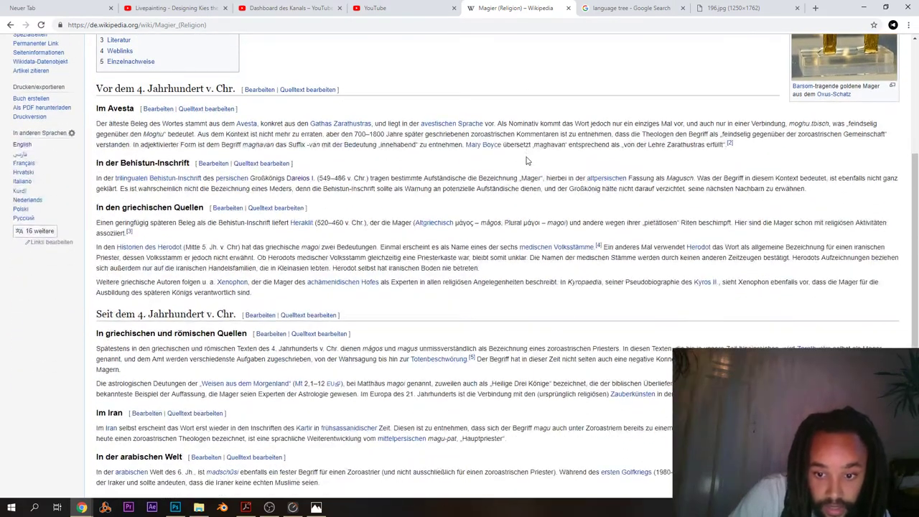
scroll(526, 161, down, 2)
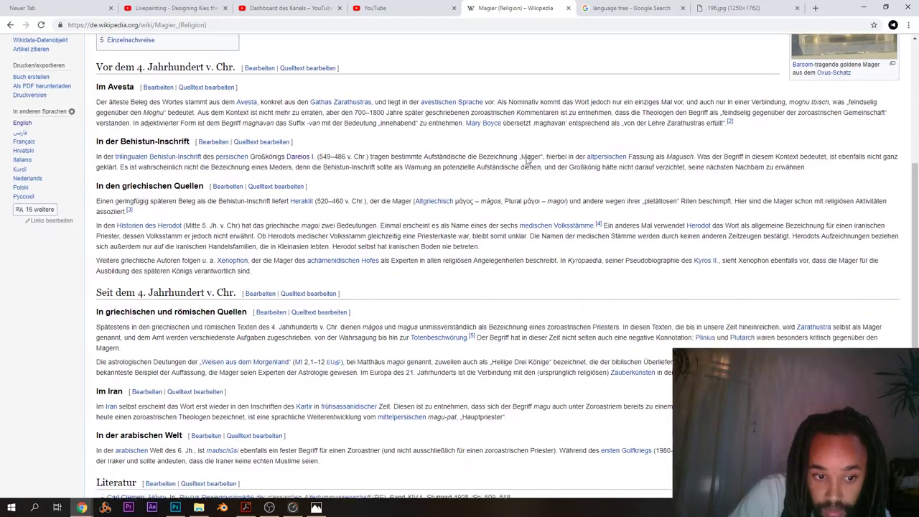
scroll(526, 161, down, 1)
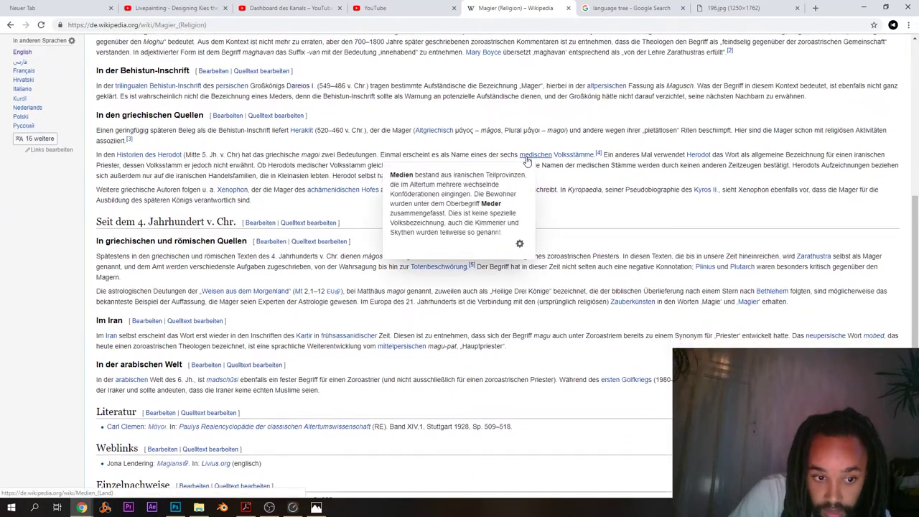
scroll(527, 161, down, 1)
scroll(577, 110, up, 5)
scroll(576, 111, up, 2)
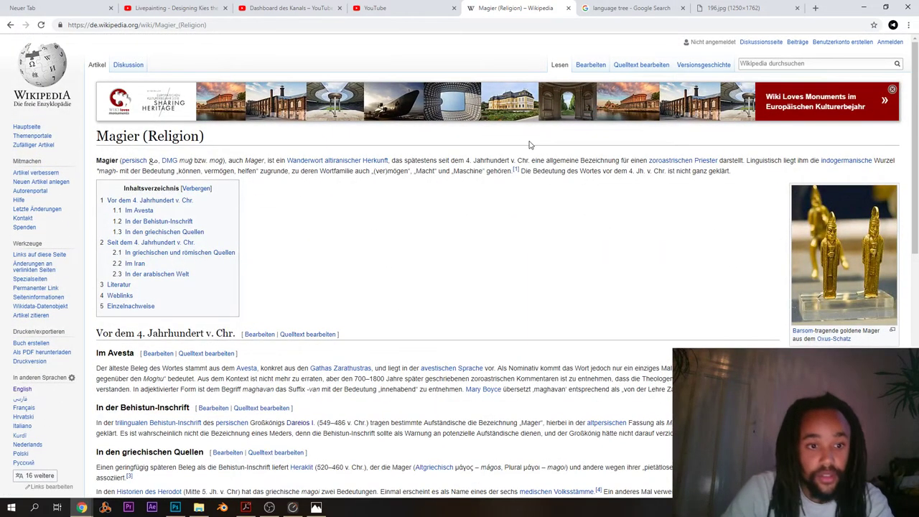
- Search the web for "magnet" and look over the introduction of the English Wikipedia article
click(515, 29)
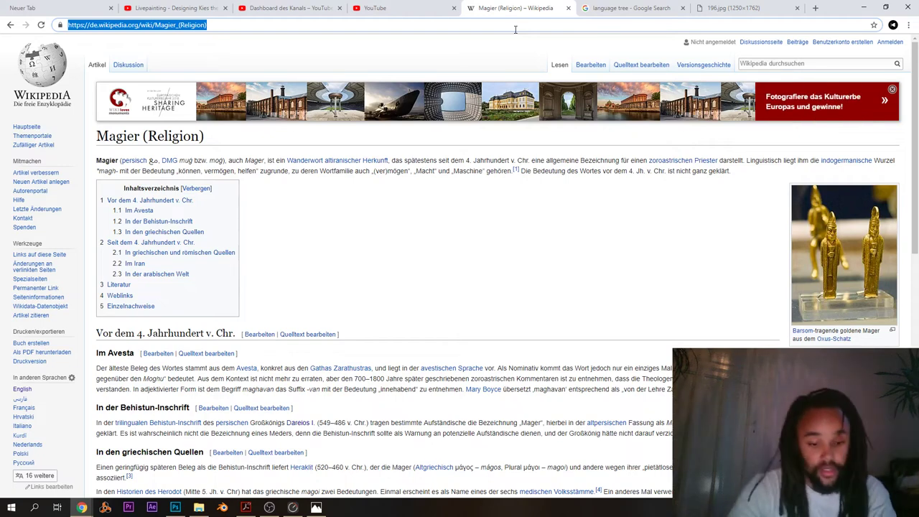
text(magnet)
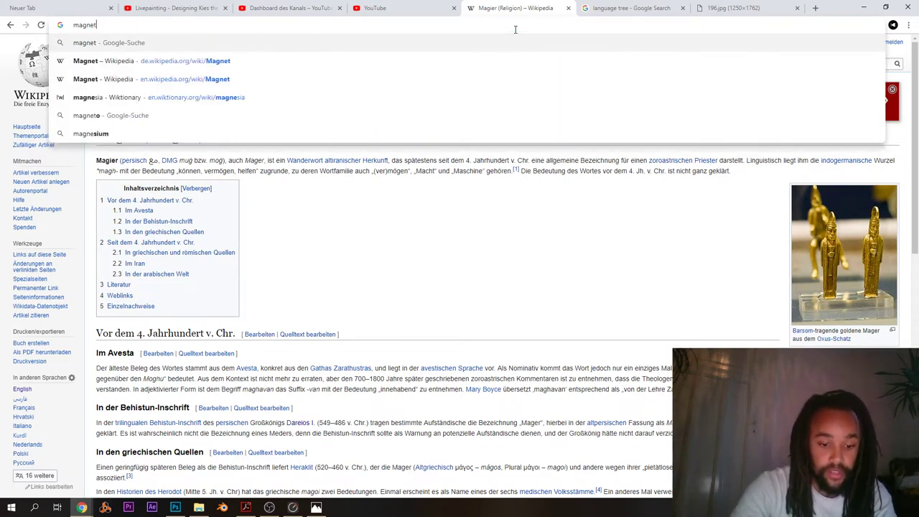
key(Return)
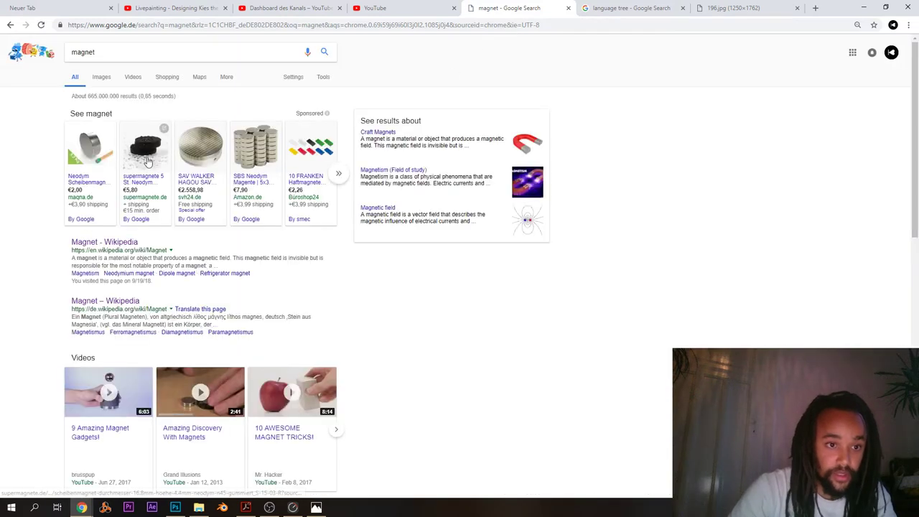
click(79, 244)
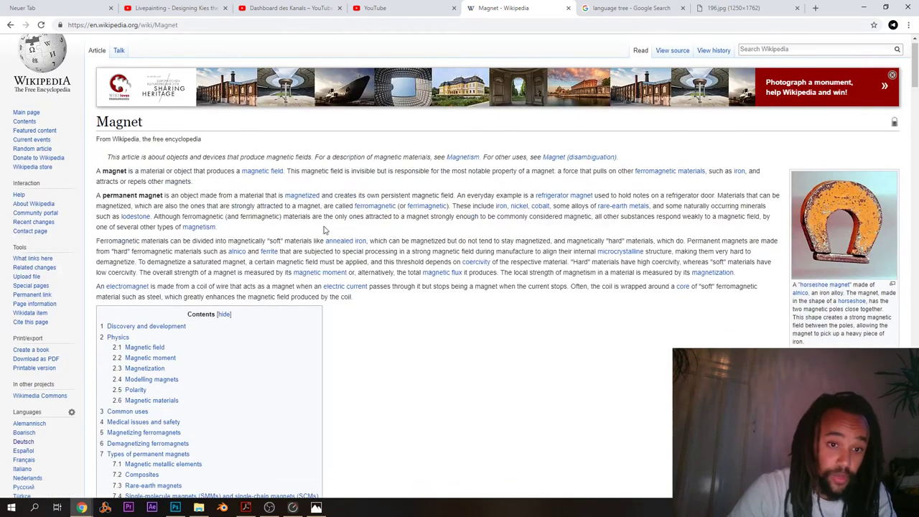
scroll(324, 229, down, 2)
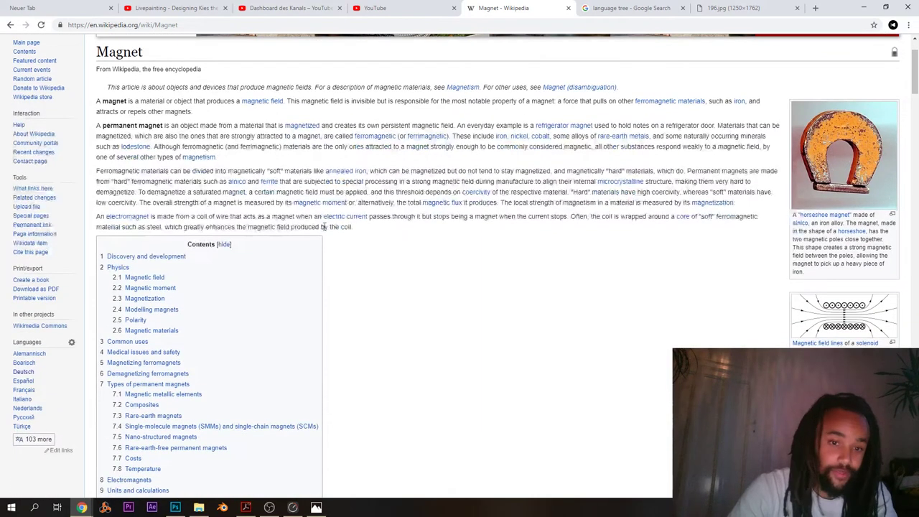
- Go back to the magnet results, open the German Wikipedia article and read the word's Ancient Greek derivation
click(11, 24)
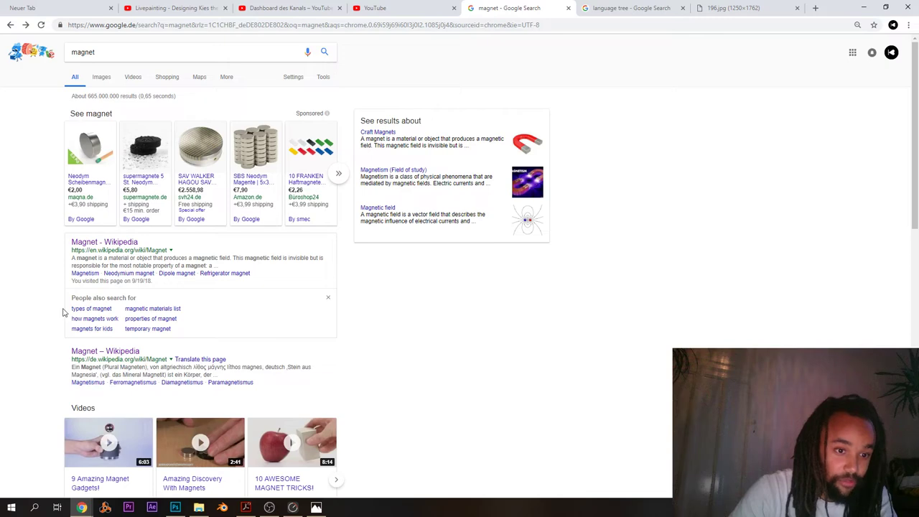
scroll(63, 311, down, 2)
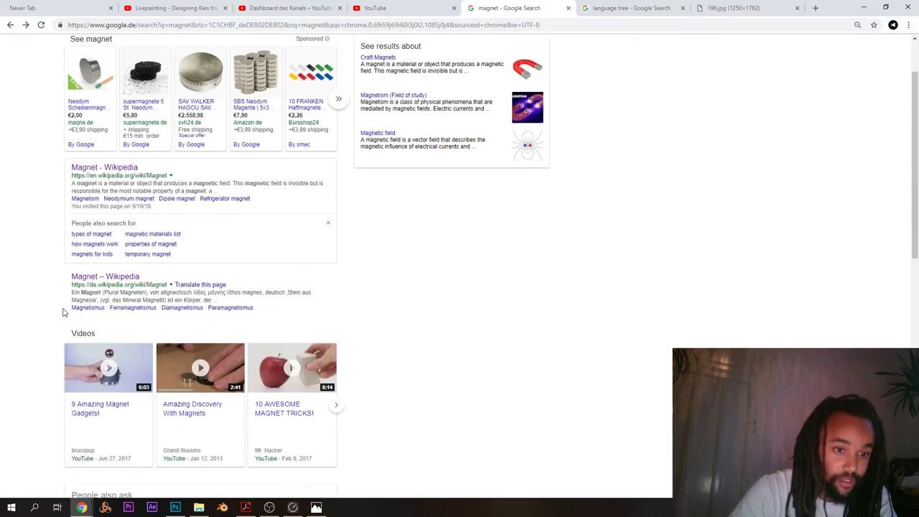
click(101, 277)
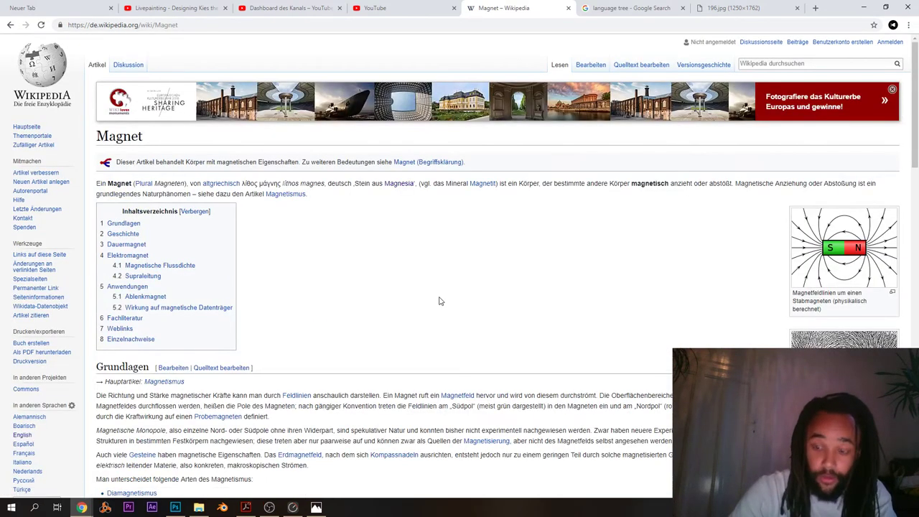
scroll(440, 301, down, 3)
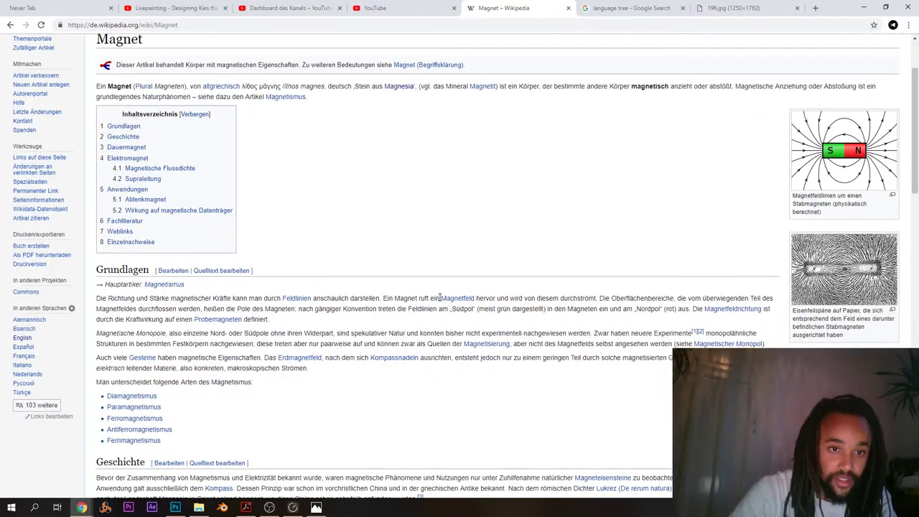
triple_click(192, 87)
click(332, 131)
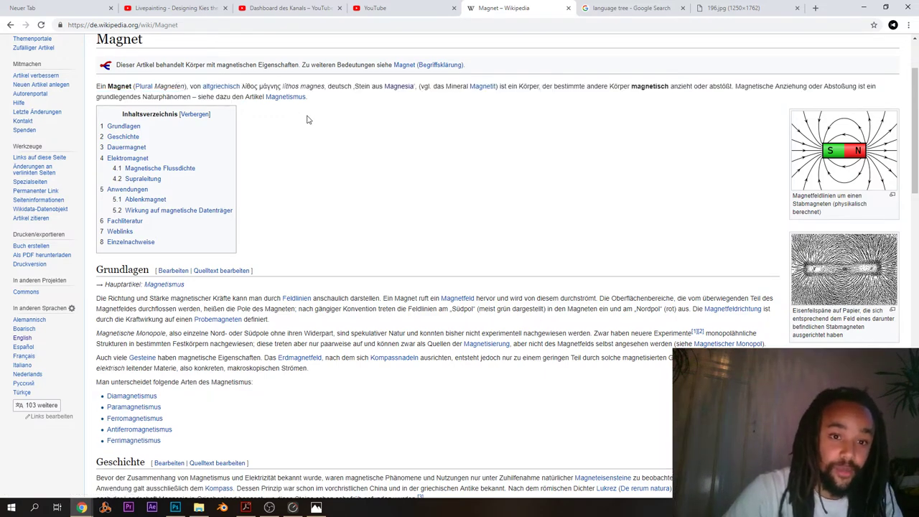
- Follow the Magnesia link in the introduction and look over the Magnisia district article with its maps and municipality table
click(400, 87)
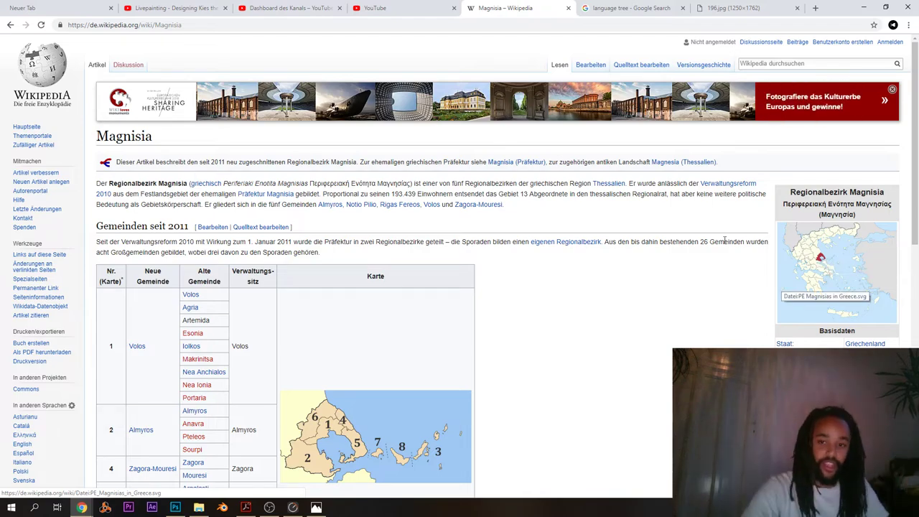
scroll(656, 286, down, 1)
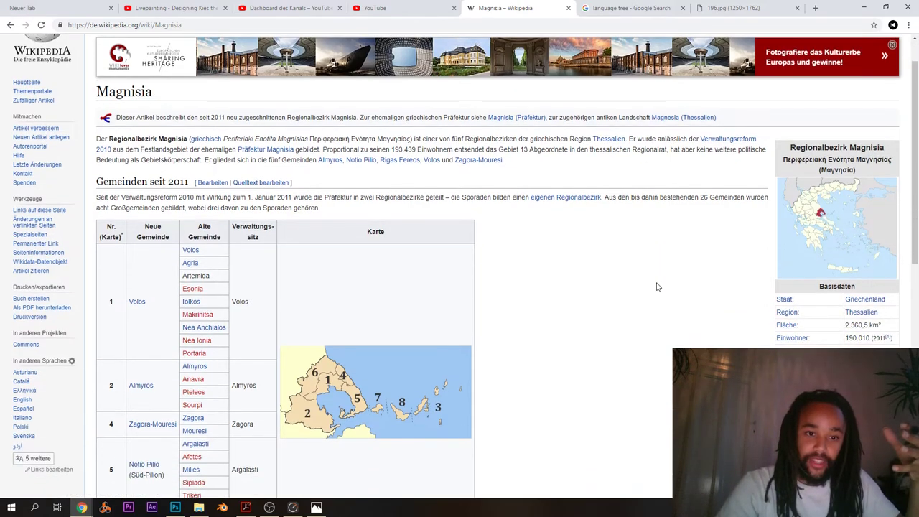
scroll(656, 286, down, 6)
scroll(656, 287, up, 1)
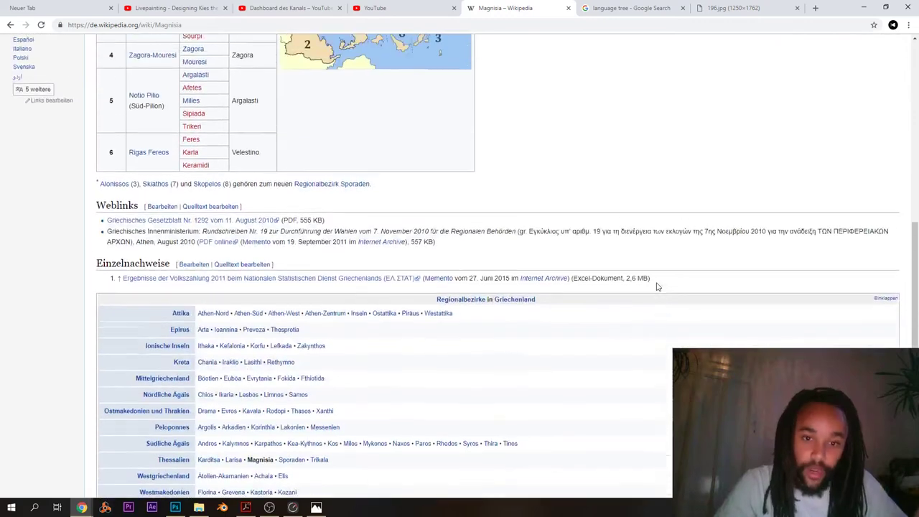
scroll(657, 287, up, 5)
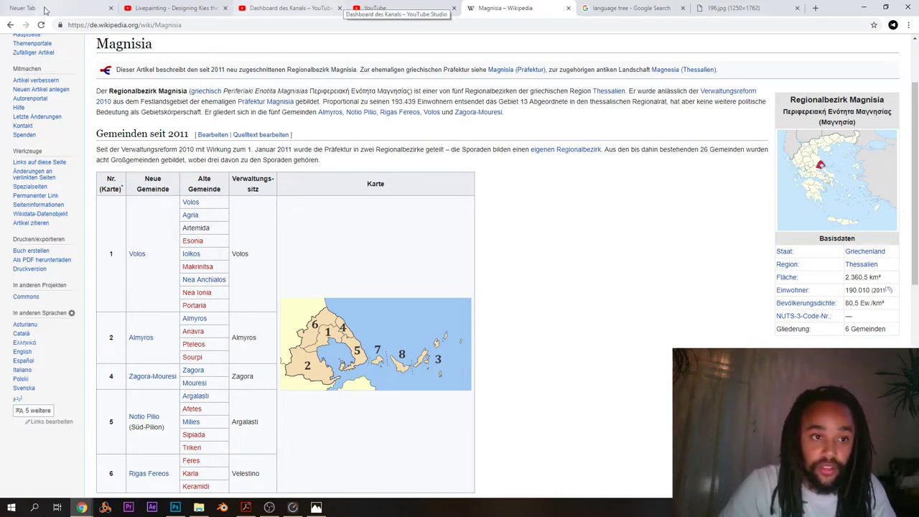
- Return to the "Magier (Religion)" article, open its linked Persian language article and examine the language stages and Indo-European comparison tables
click(11, 25)
click(11, 25)
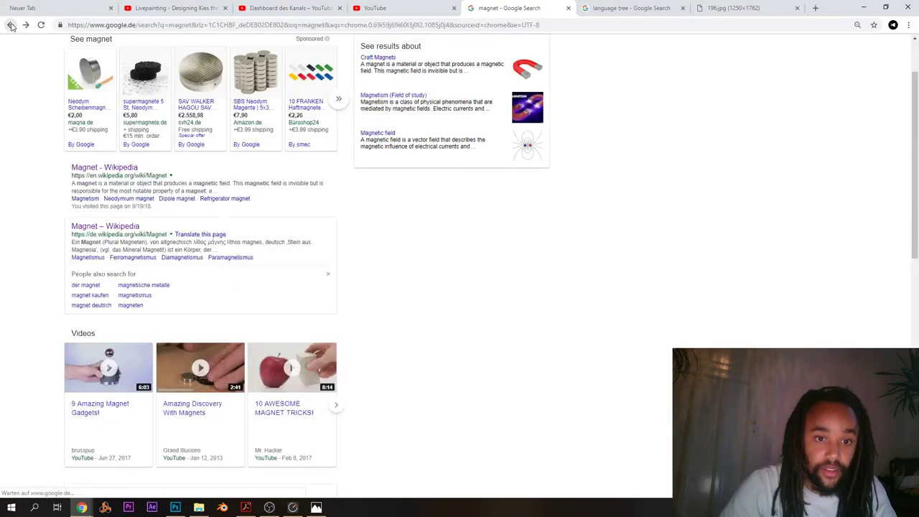
click(11, 25)
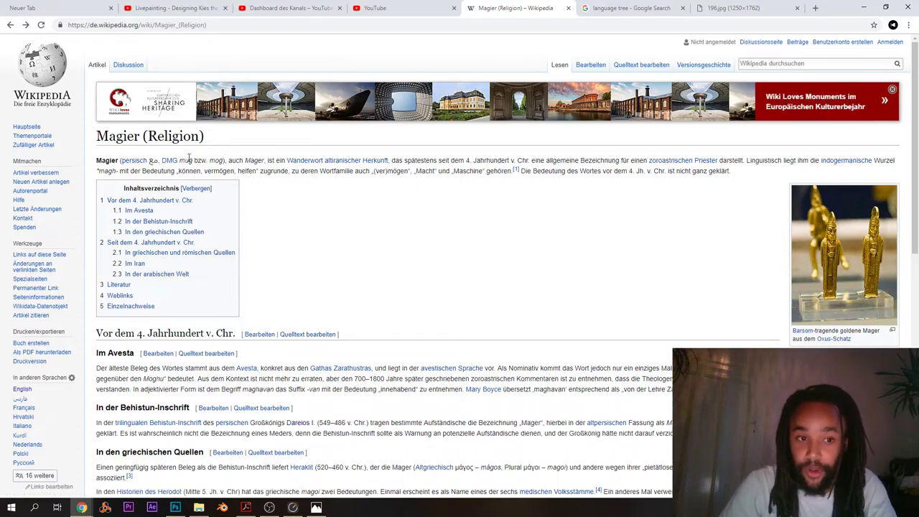
click(134, 161)
scroll(539, 324, down, 15)
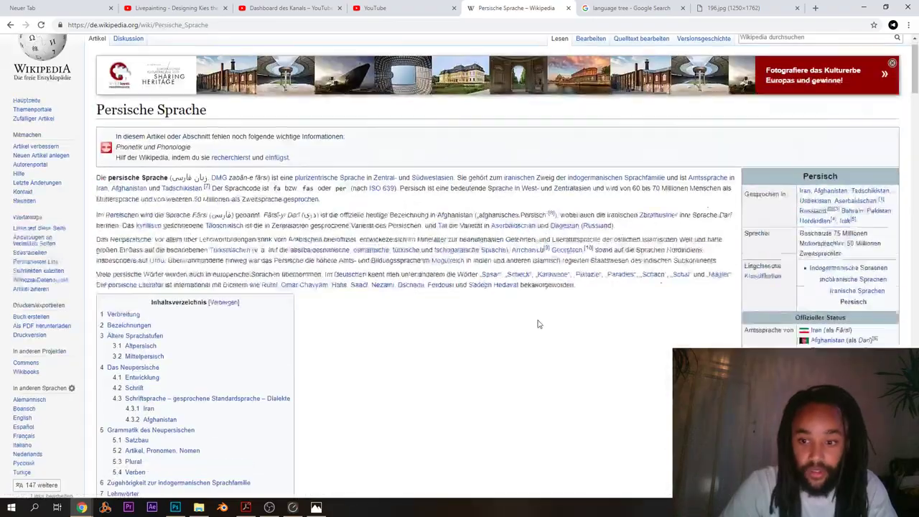
scroll(539, 324, up, 1)
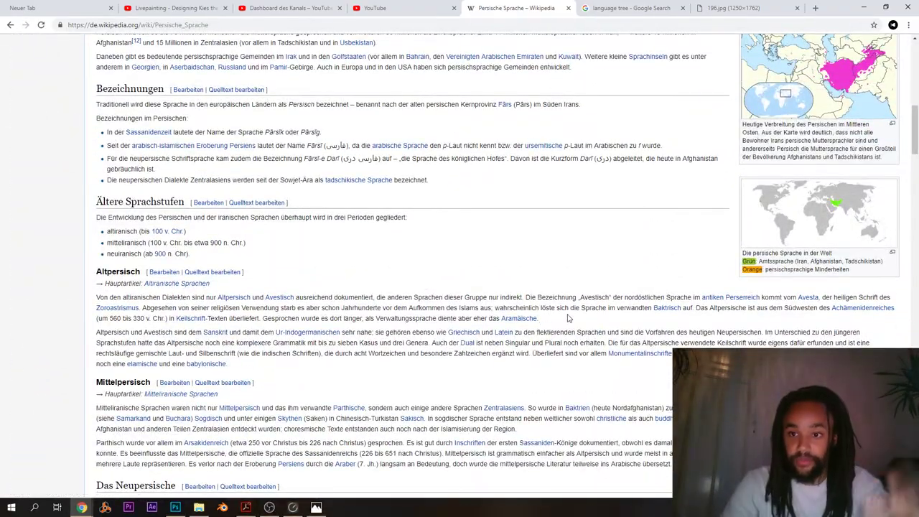
scroll(568, 318, up, 1)
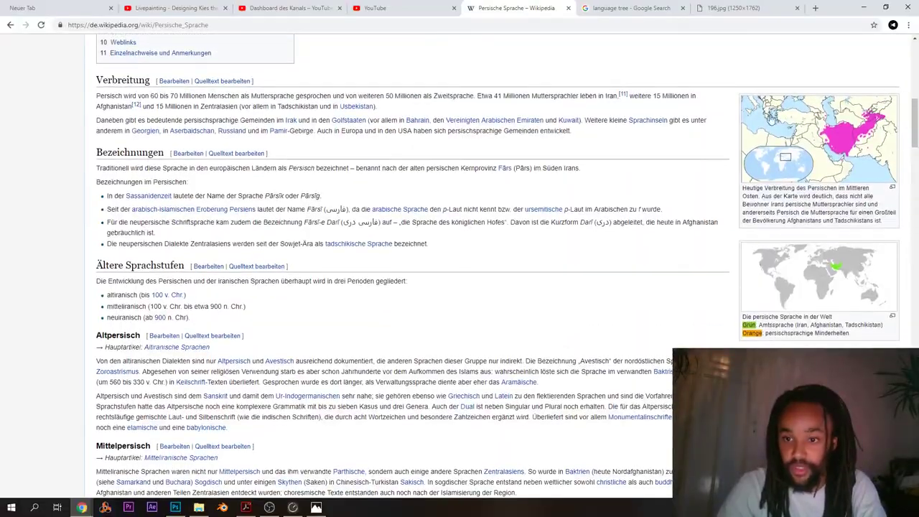
scroll(665, 208, down, 6)
scroll(665, 207, down, 15)
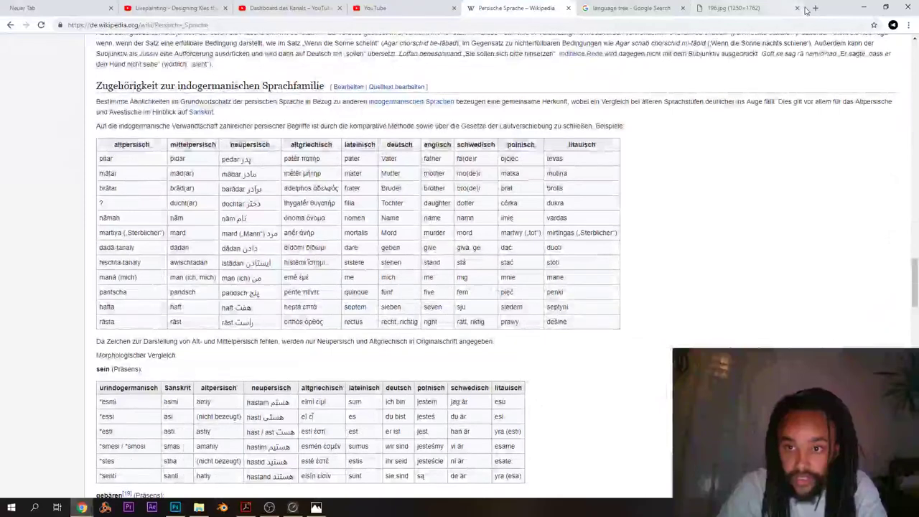
- Search for "persia" in a new tab and open the Wikipedia article on the Persian Empire through its Achaemenid map image
click(816, 9)
text(persi)
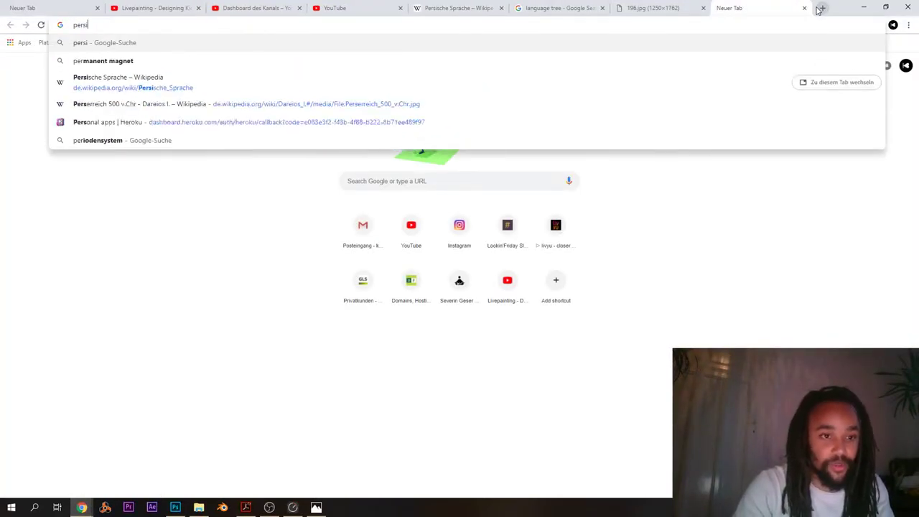
key(BackSpace)
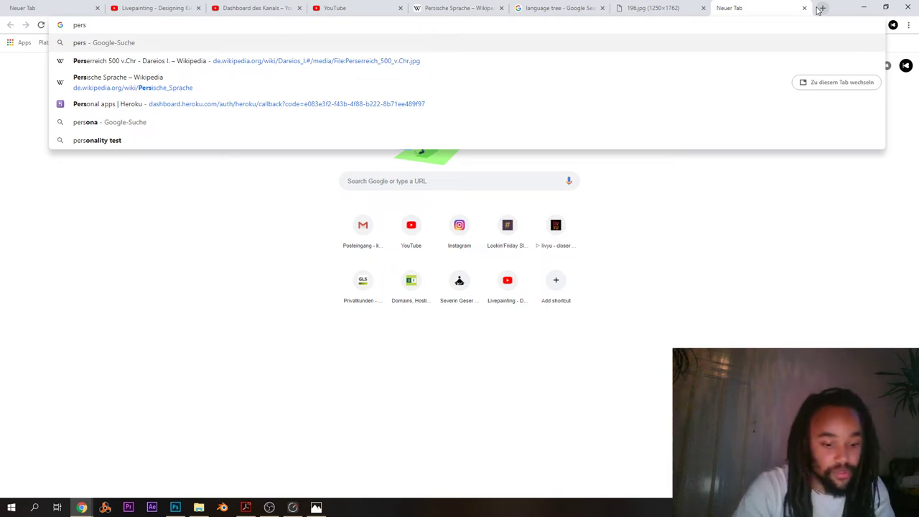
text(ia)
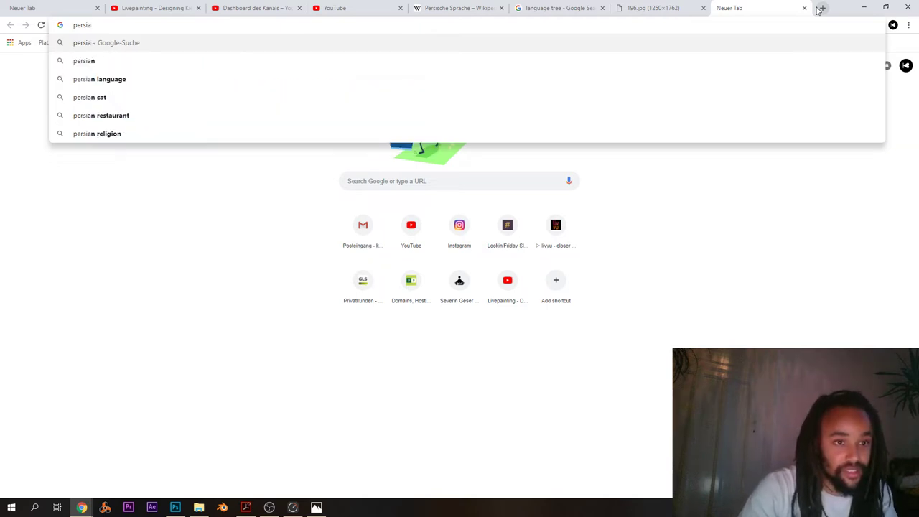
key(BackSpace)
text(a)
key(Return)
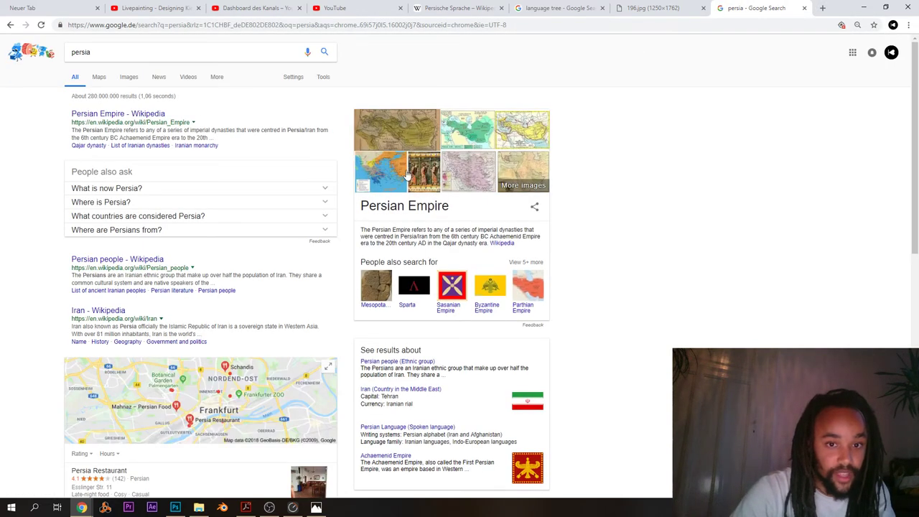
click(405, 122)
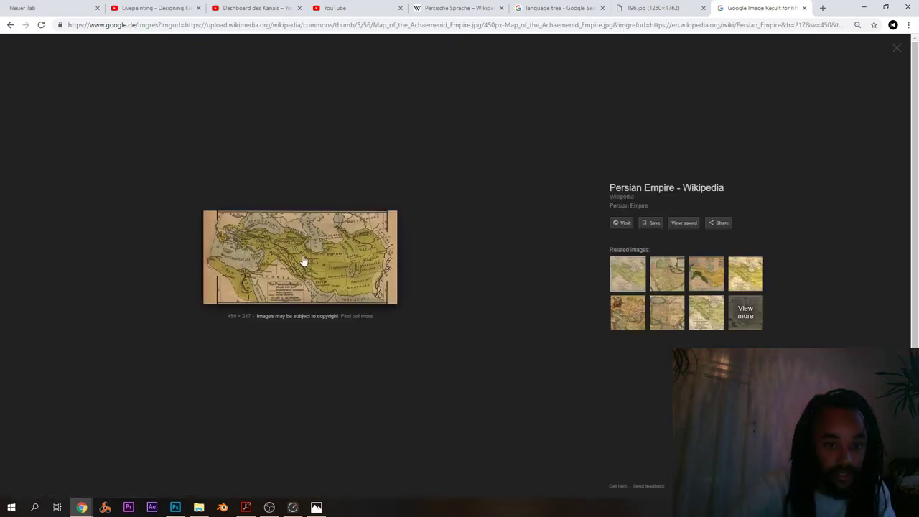
click(291, 264)
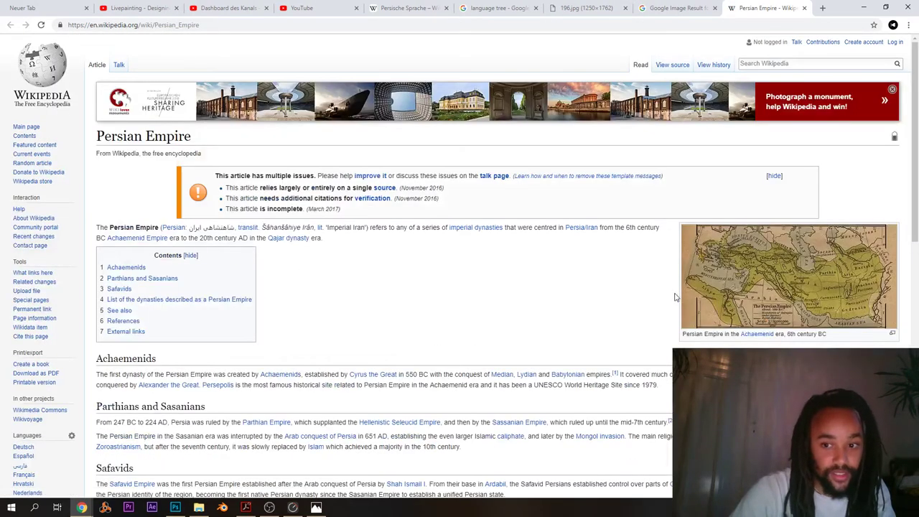
- Enlarge the Achaemenid-era map of the Persian Empire and examine the Indo-European branches in the language tree image
click(788, 263)
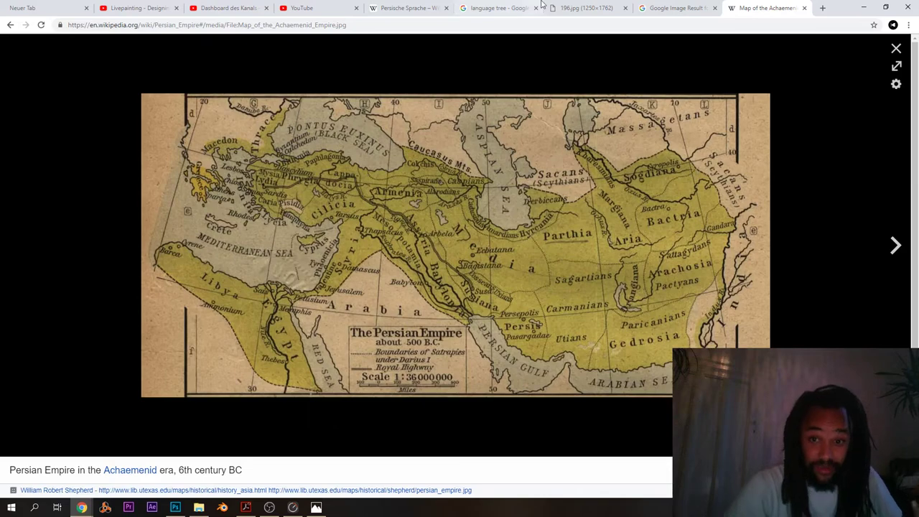
click(570, 9)
scroll(303, 287, down, 1)
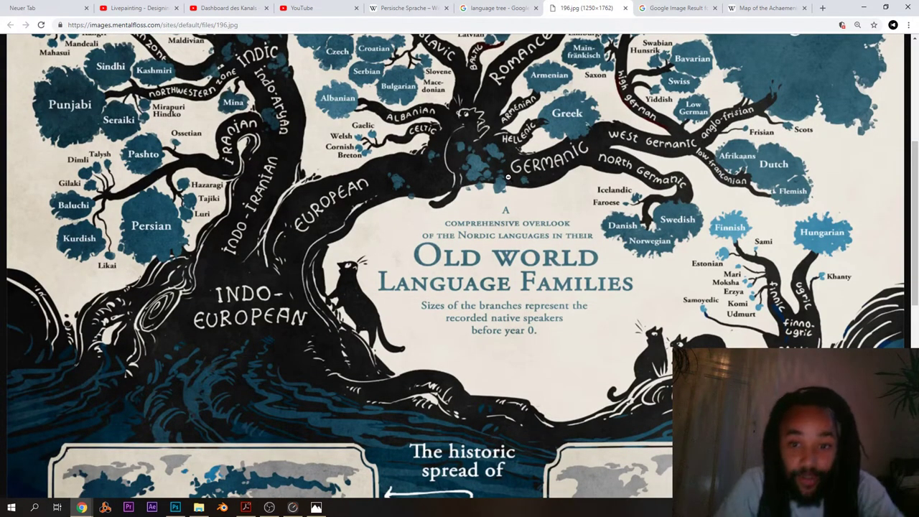
click(544, 138)
click(521, 106)
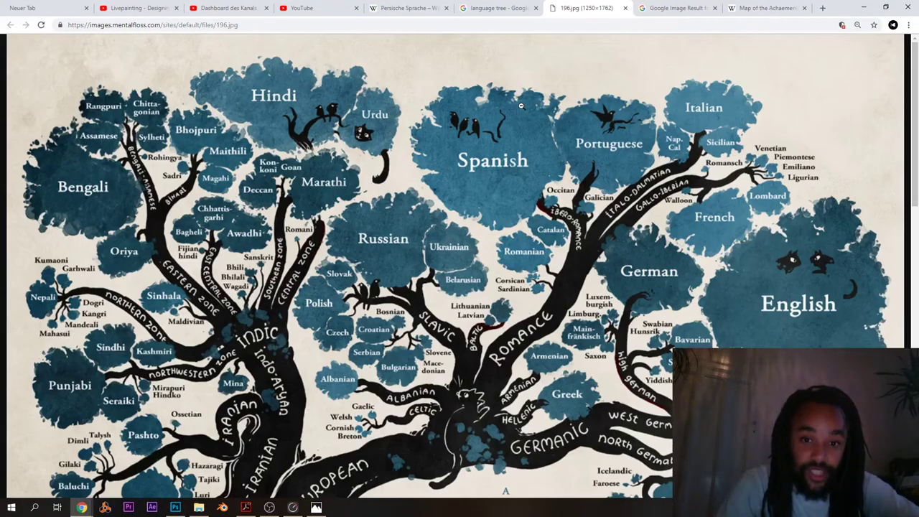
scroll(521, 106, down, 7)
scroll(522, 106, up, 4)
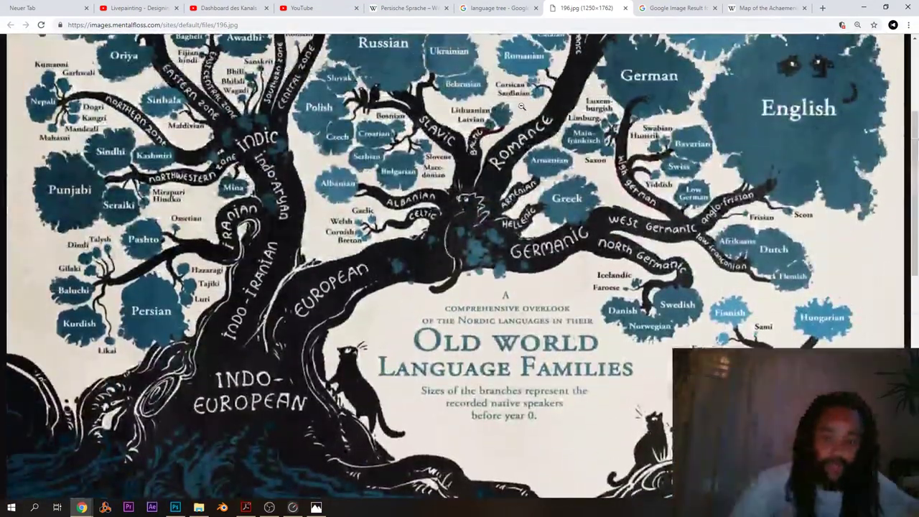
scroll(521, 106, up, 2)
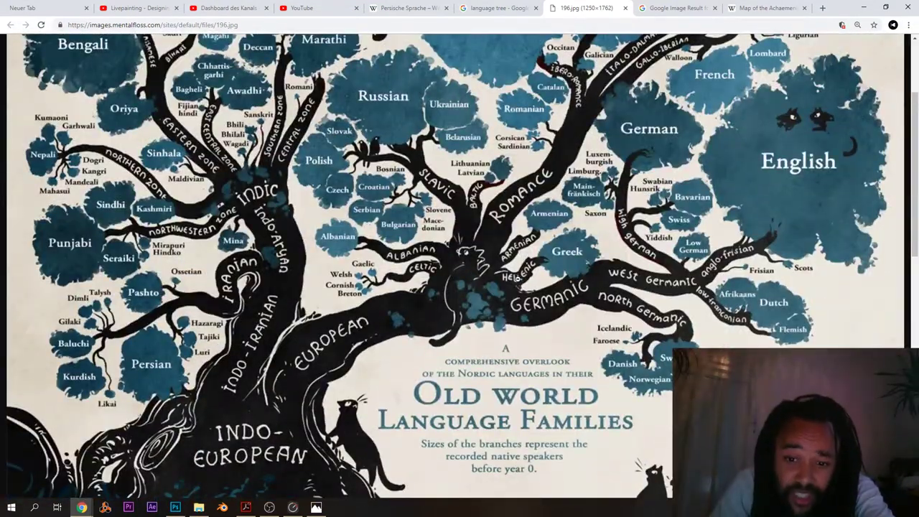
scroll(515, 286, down, 3)
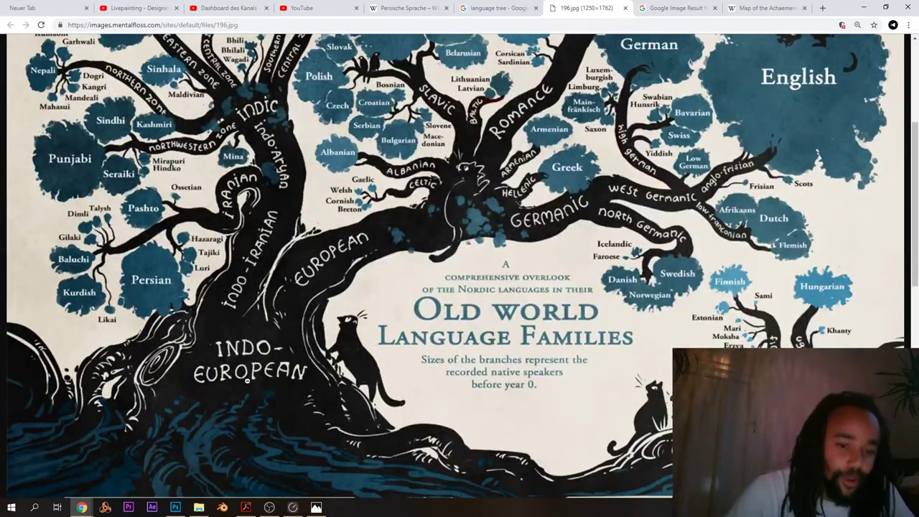
scroll(247, 381, down, 3)
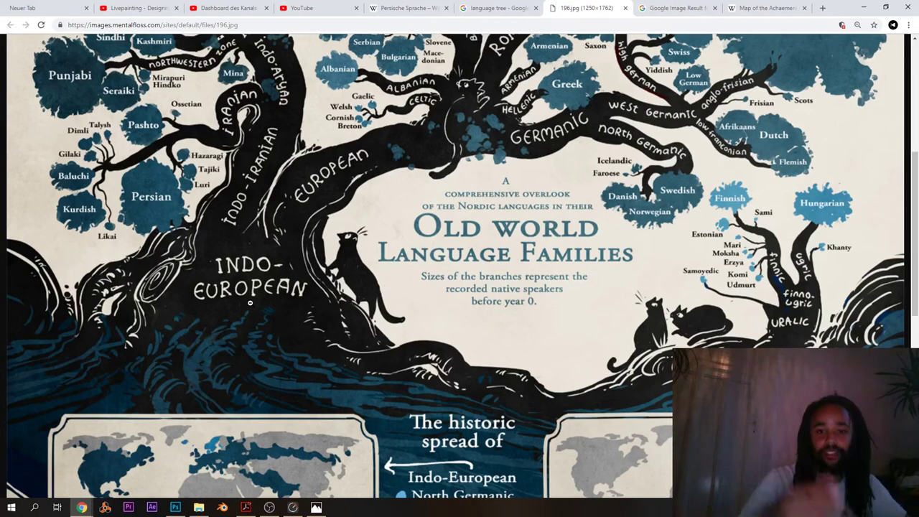
scroll(250, 303, down, 2)
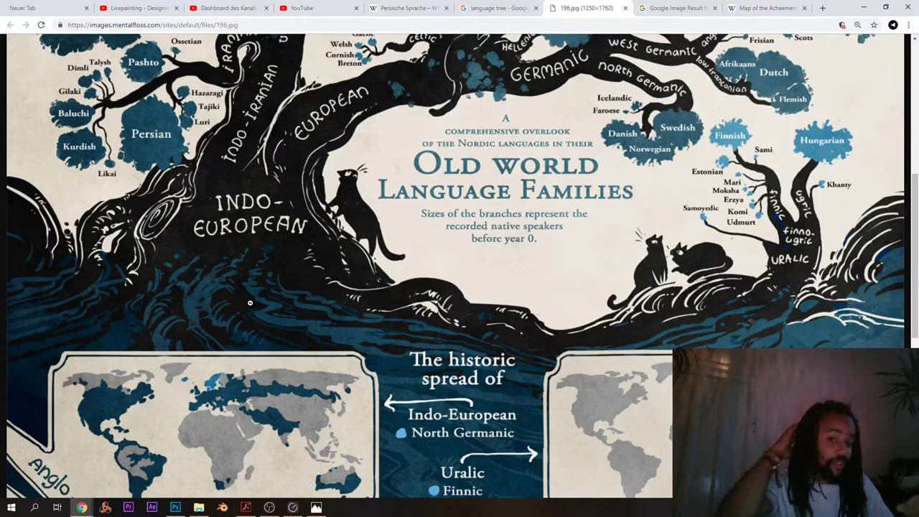
- Switch back to Photoshop and touch up the edge of the white gap at the macaw's beak opening with white on Layer 2
click(888, 7)
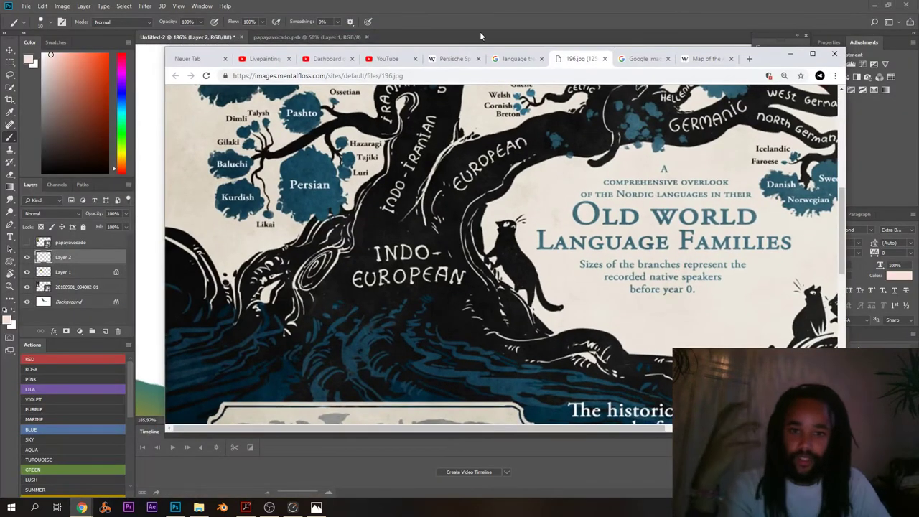
click(476, 14)
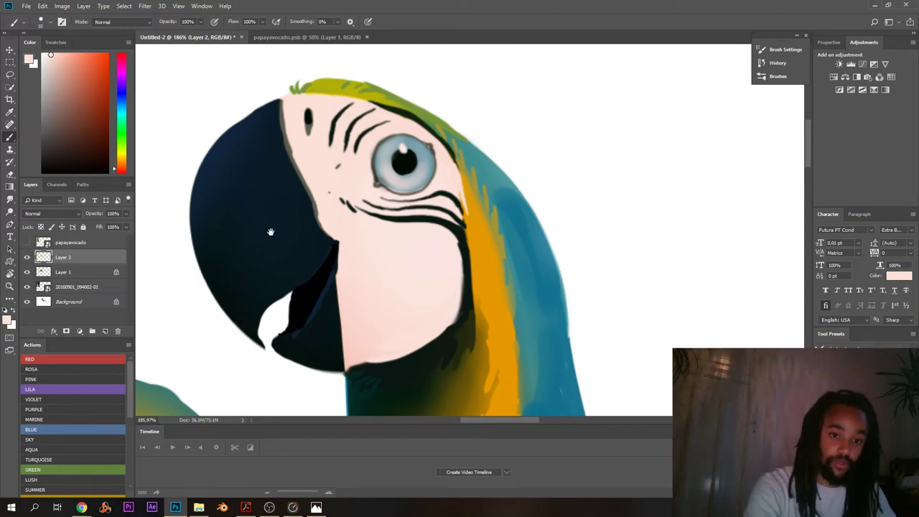
drag(270, 232, 317, 215)
alt+click(342, 308)
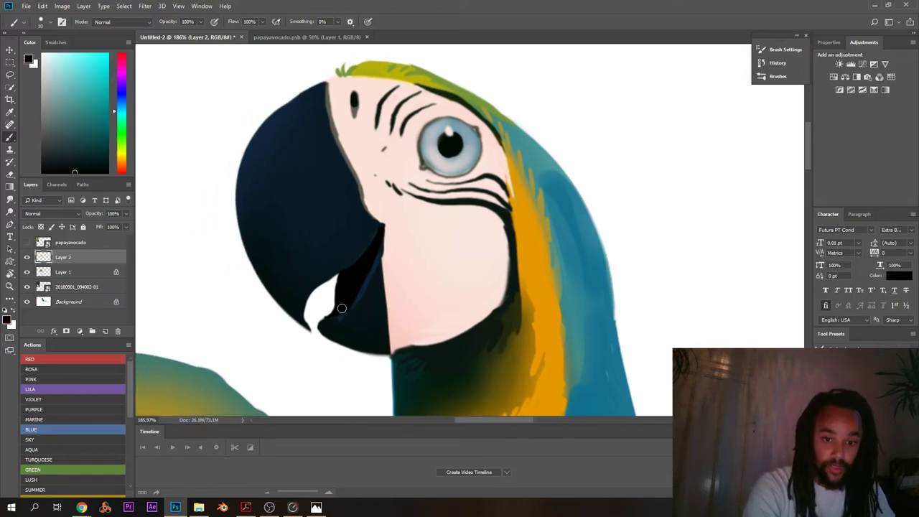
key(x)
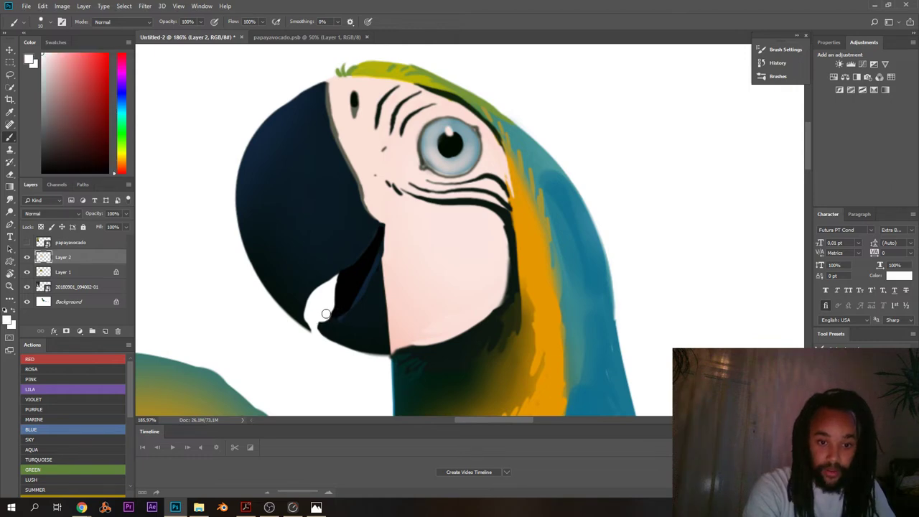
drag(326, 314, 323, 321)
alt+click(330, 323)
alt+click(323, 310)
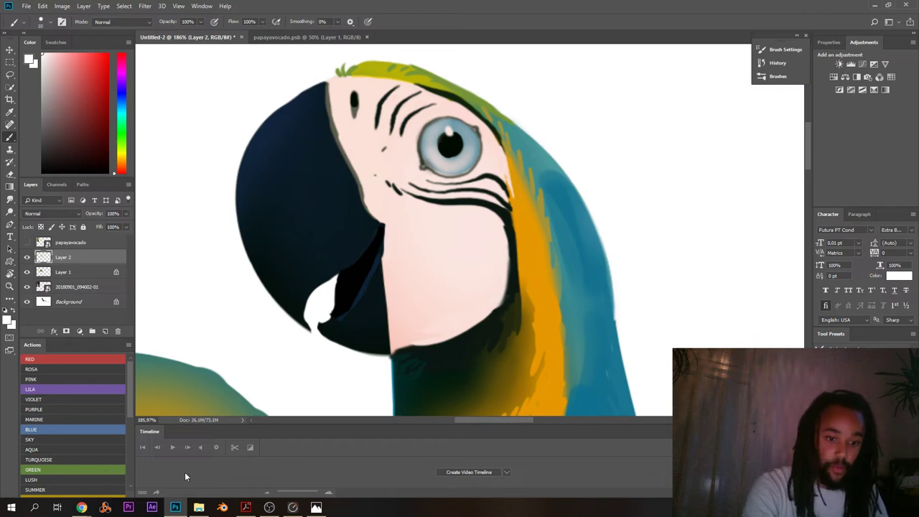
- Launch FileZilla and connect to ftp.kemane.de using the recent connection for the general FTP account
click(11, 507)
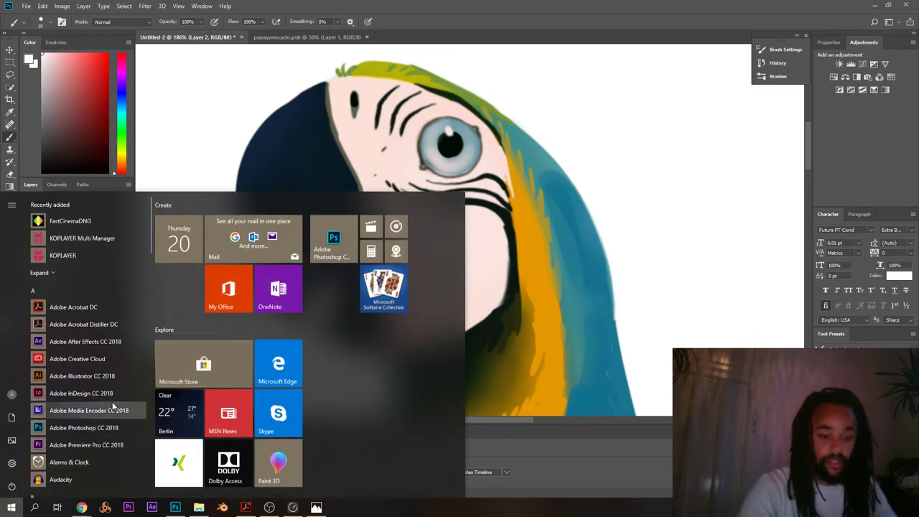
text(fm)
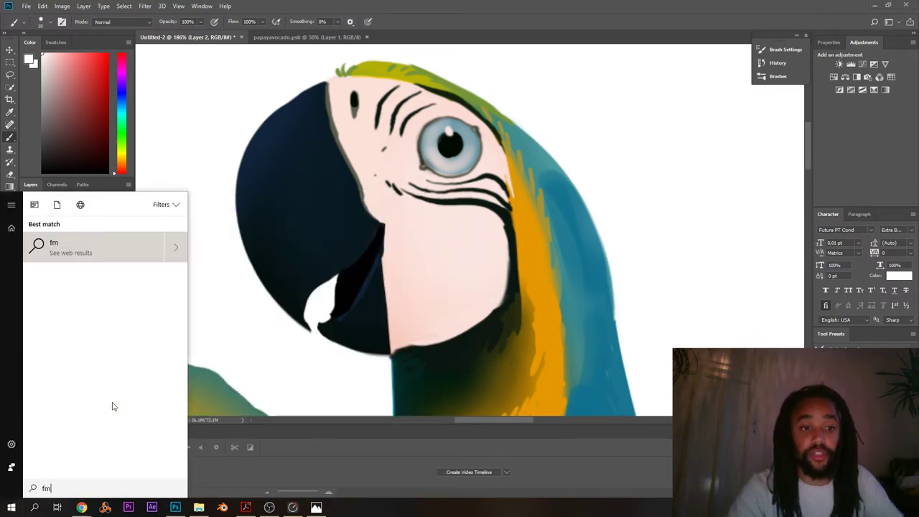
key(BackSpace)
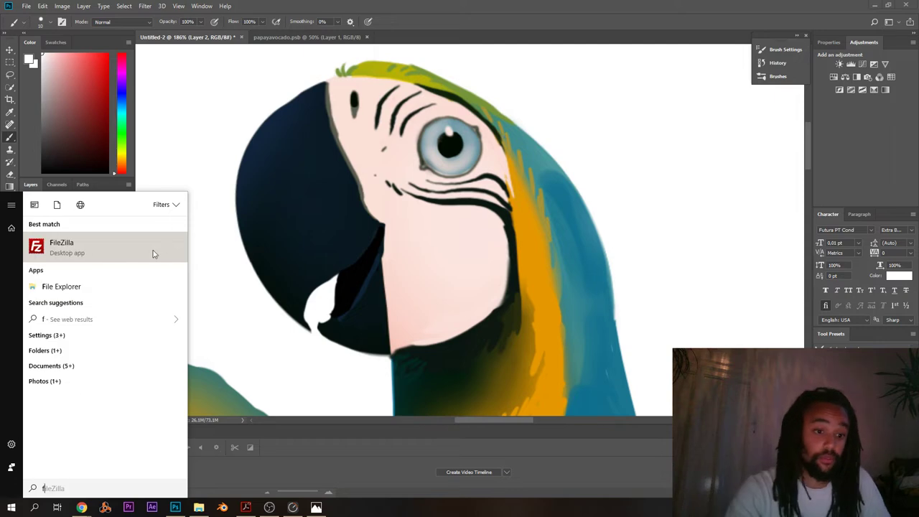
click(112, 259)
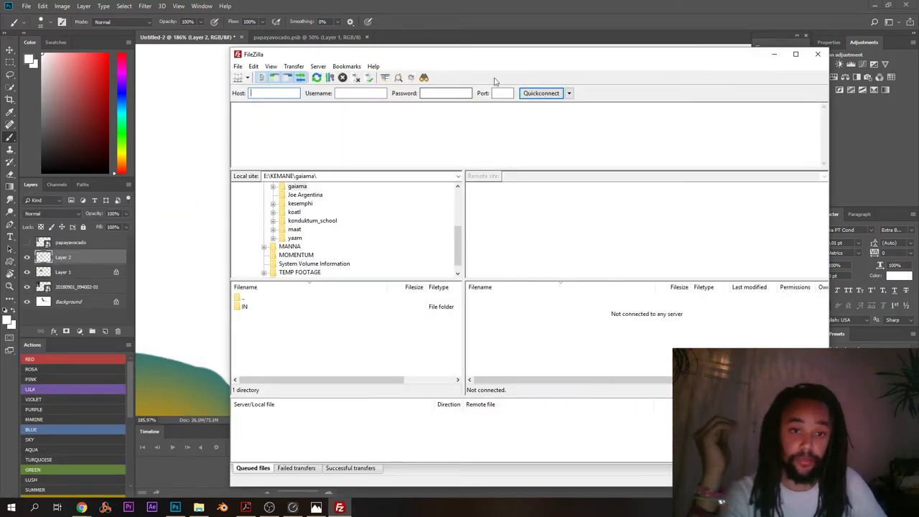
click(569, 93)
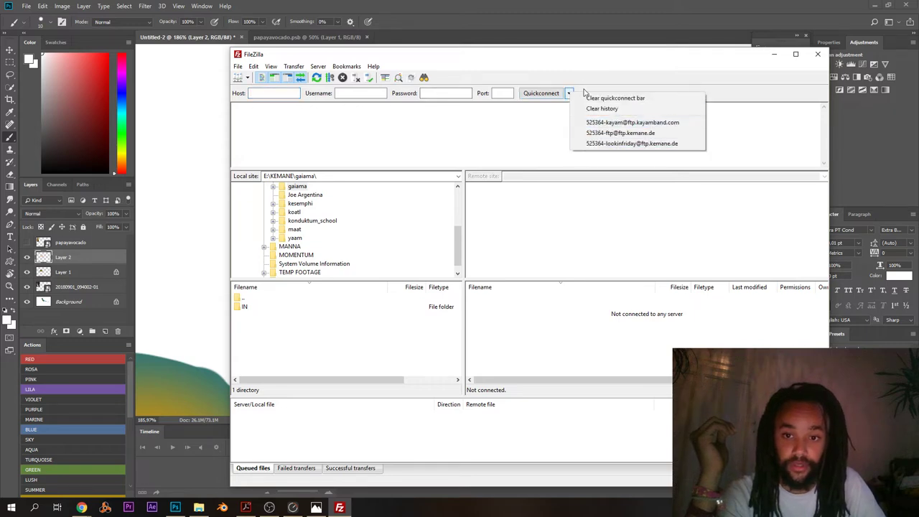
click(603, 133)
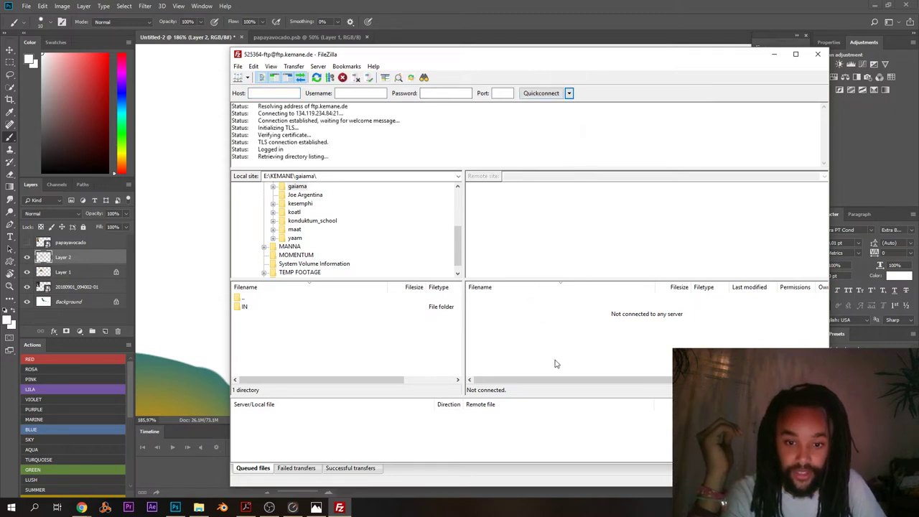
- Open the server's /downloads/Kies folder, look through its files, and open the local IN folder
double_click(491, 352)
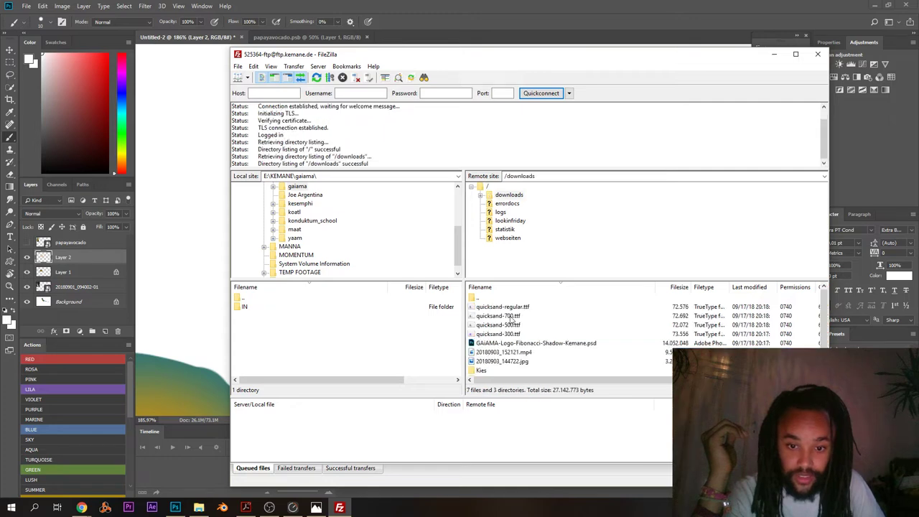
click(493, 371)
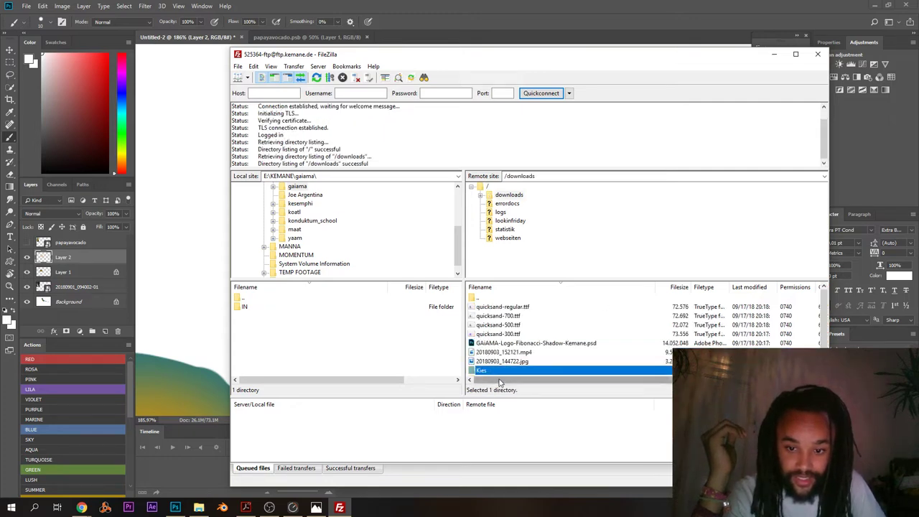
double_click(485, 371)
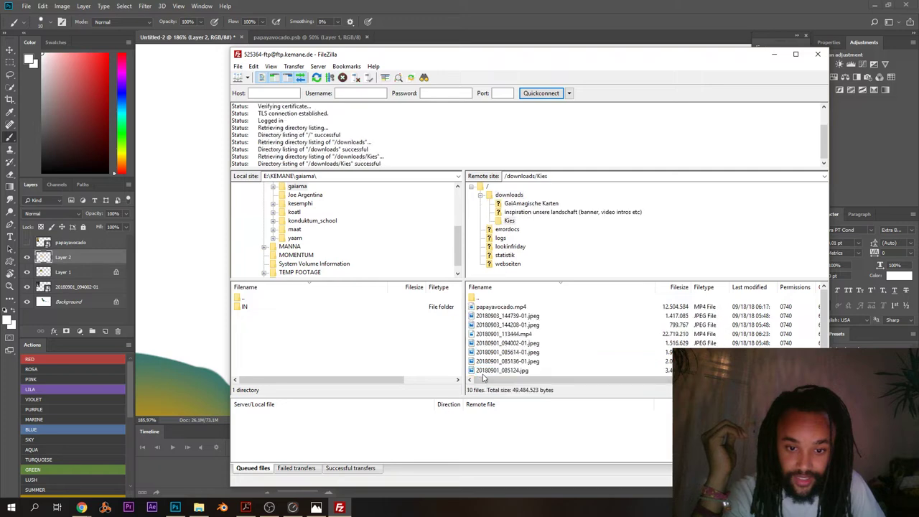
scroll(642, 324, down, 1)
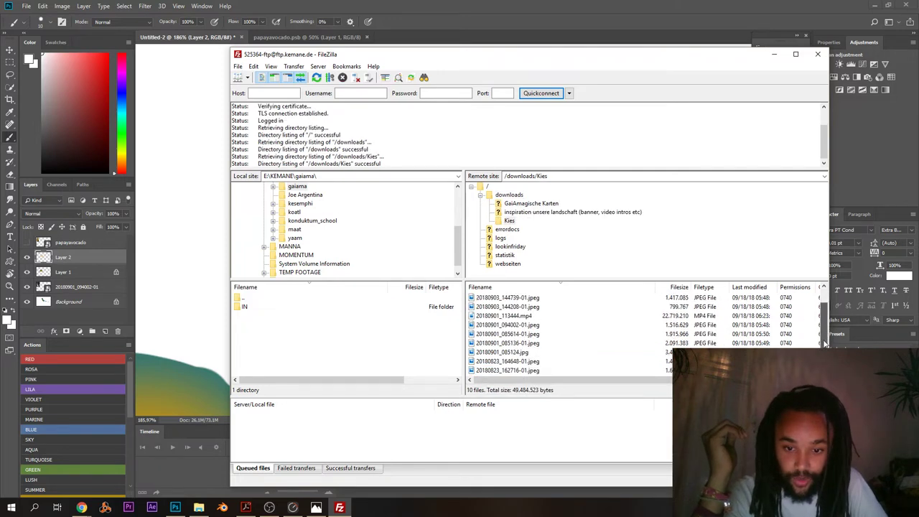
scroll(819, 329, up, 1)
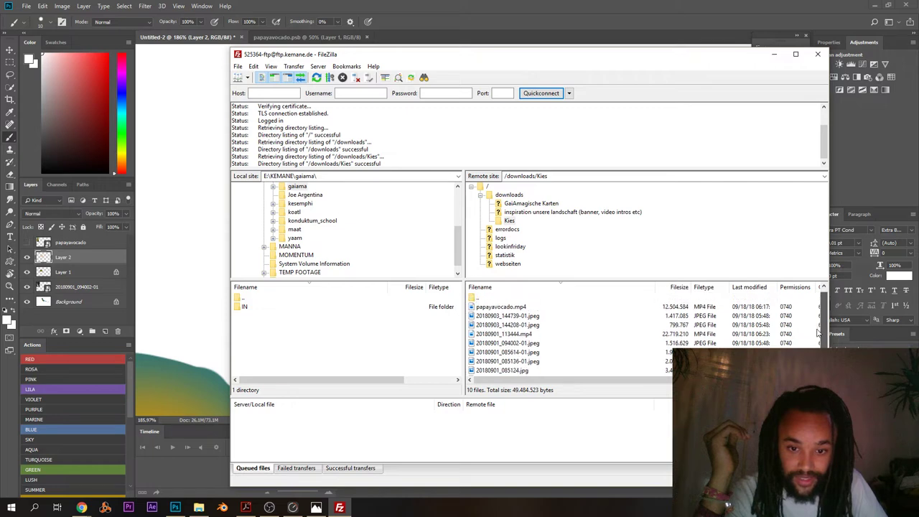
scroll(817, 331, down, 1)
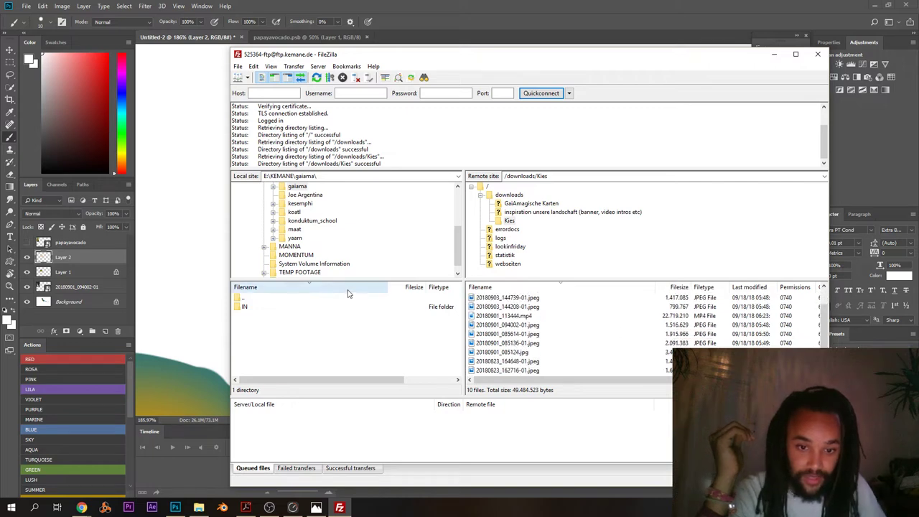
double_click(244, 307)
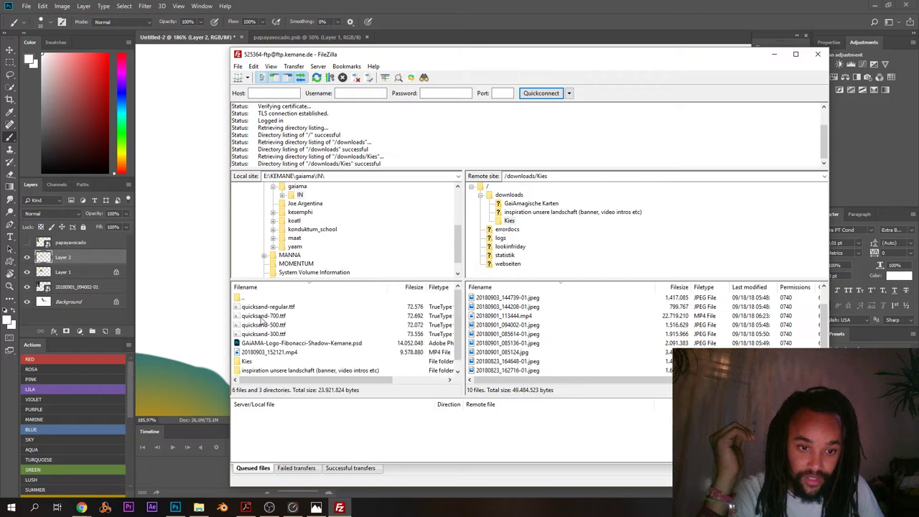
click(257, 361)
key(Delete)
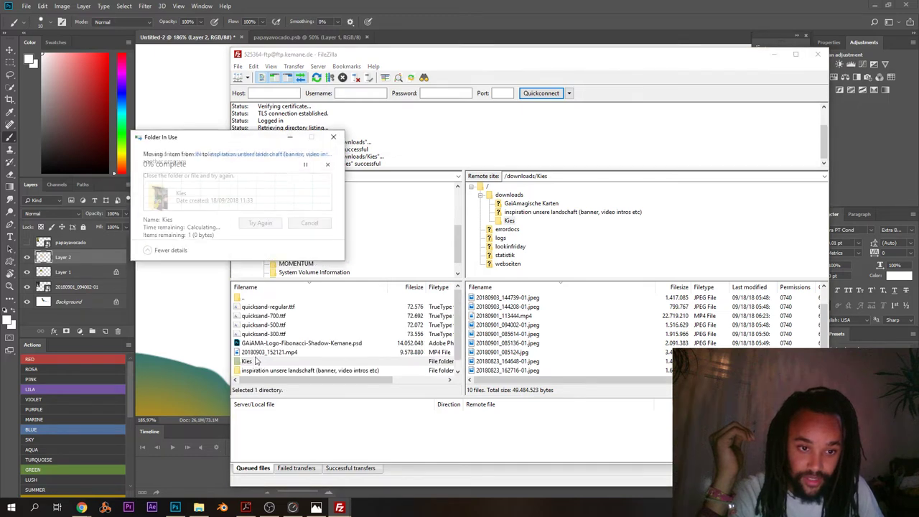
click(310, 223)
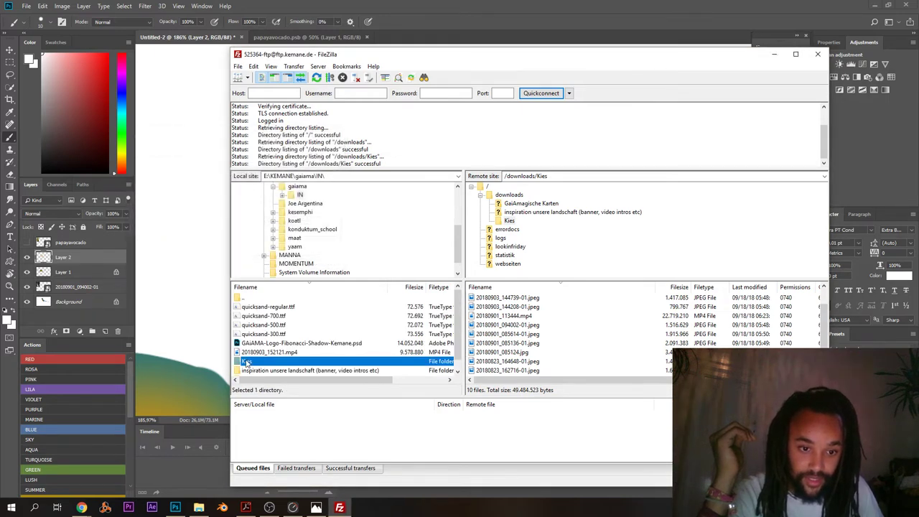
- Open the local Kies folder and enlarge the file lists to compare its files with those on the server
double_click(247, 362)
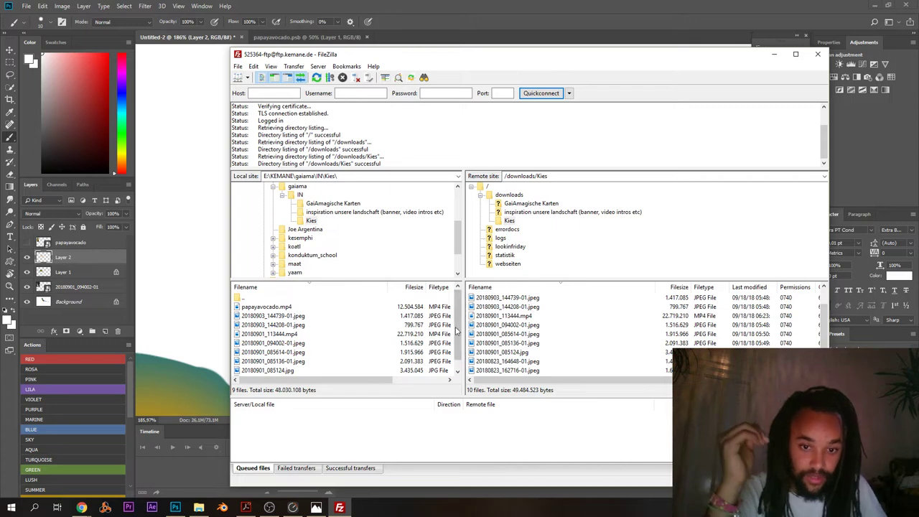
scroll(457, 330, down, 1)
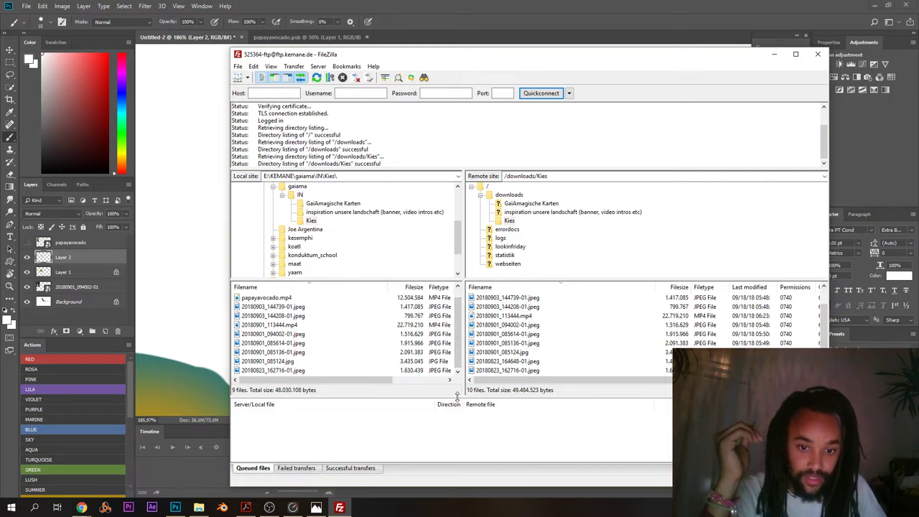
drag(457, 395, 455, 439)
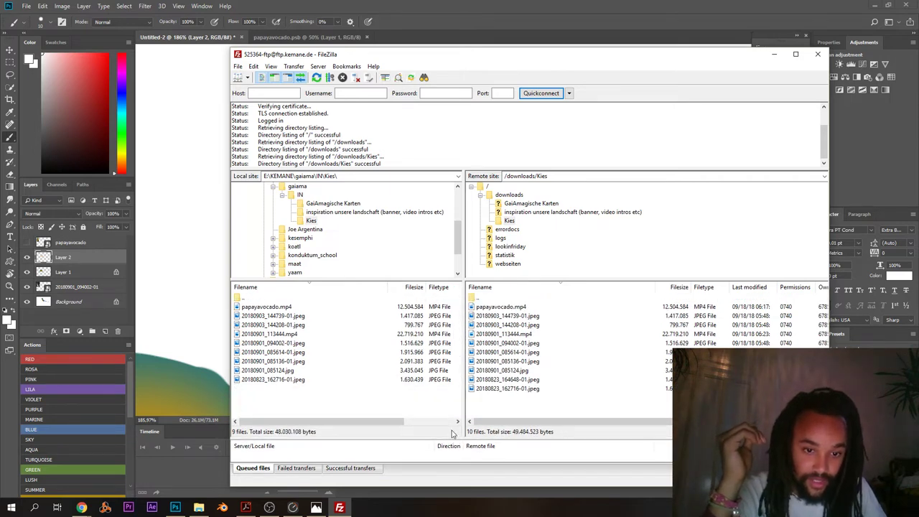
- Download 20180823_164648-01.jpeg from the server into the local Kies folder and bring up that folder in File Explorer
double_click(500, 381)
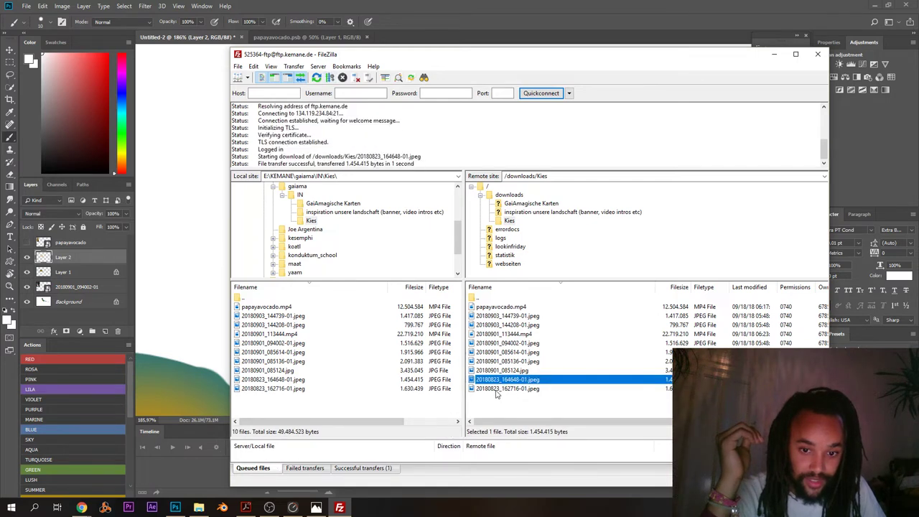
double_click(497, 390)
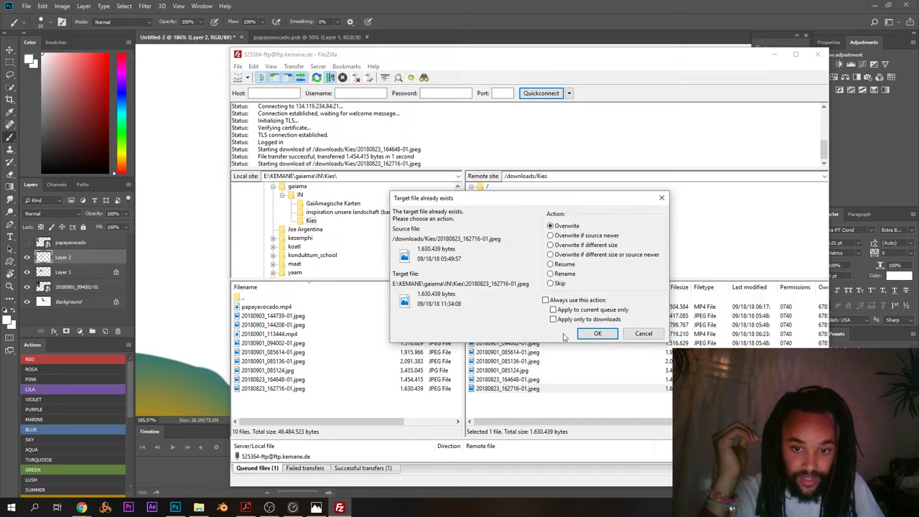
click(643, 333)
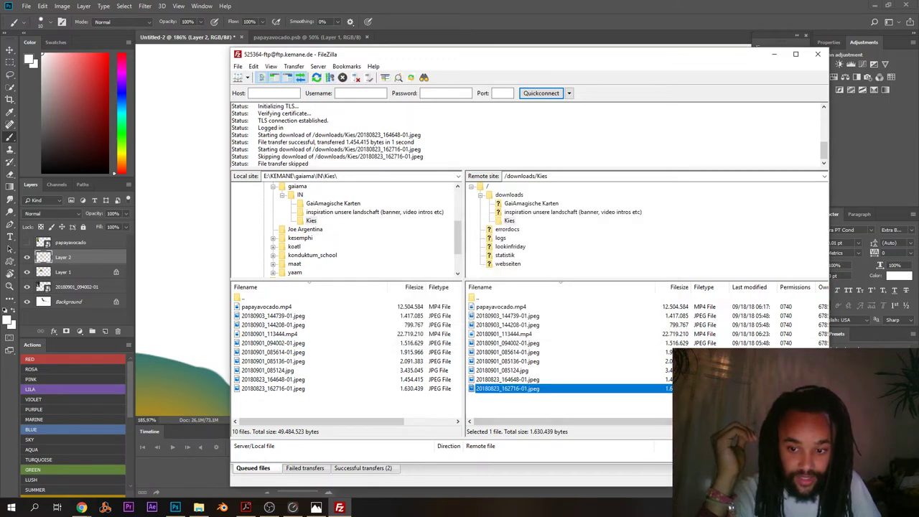
click(199, 508)
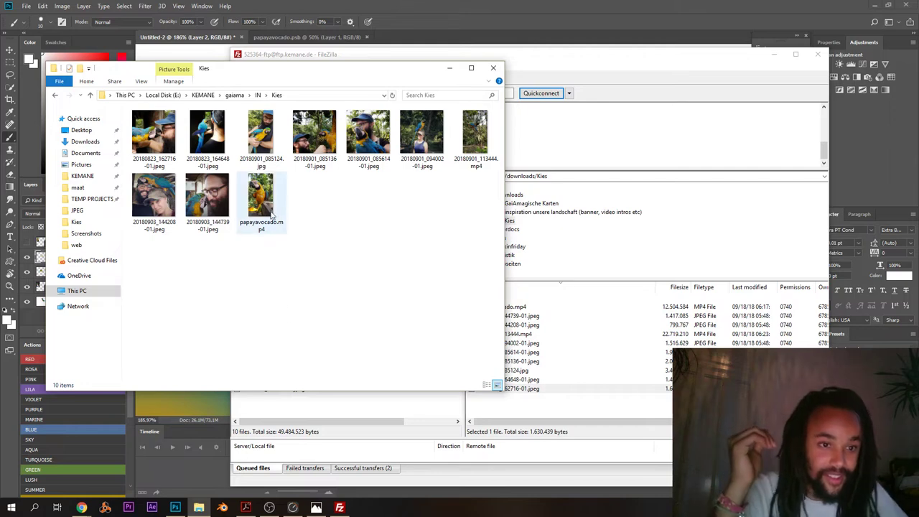
- Open the macaw photo 20180823_164648-01.jpeg, enlarge it to examine the bird's back and wing feathers, and return to the Photoshop painting
click(166, 215)
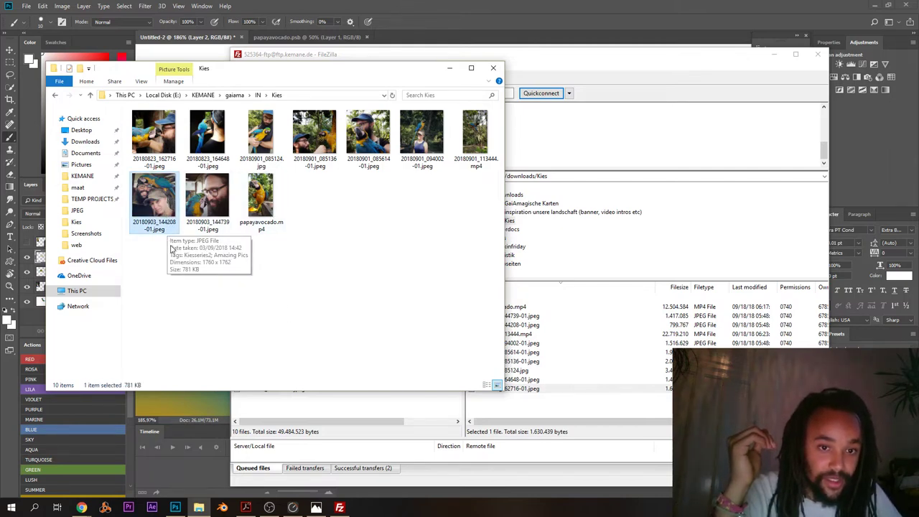
double_click(203, 153)
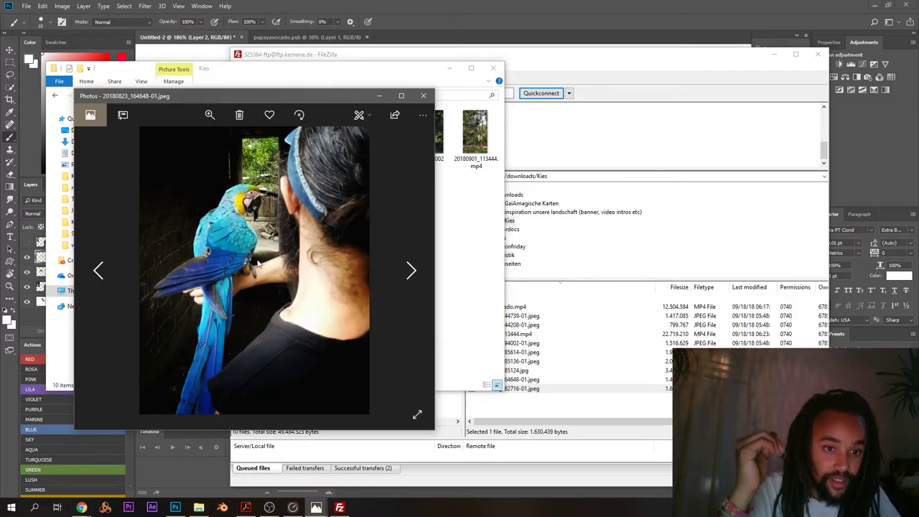
drag(279, 95, 443, 4)
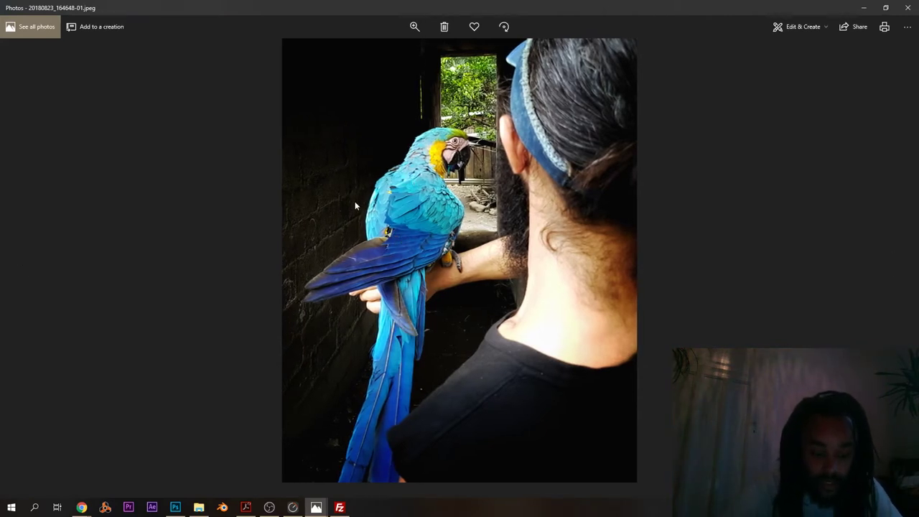
scroll(395, 199, up, 2)
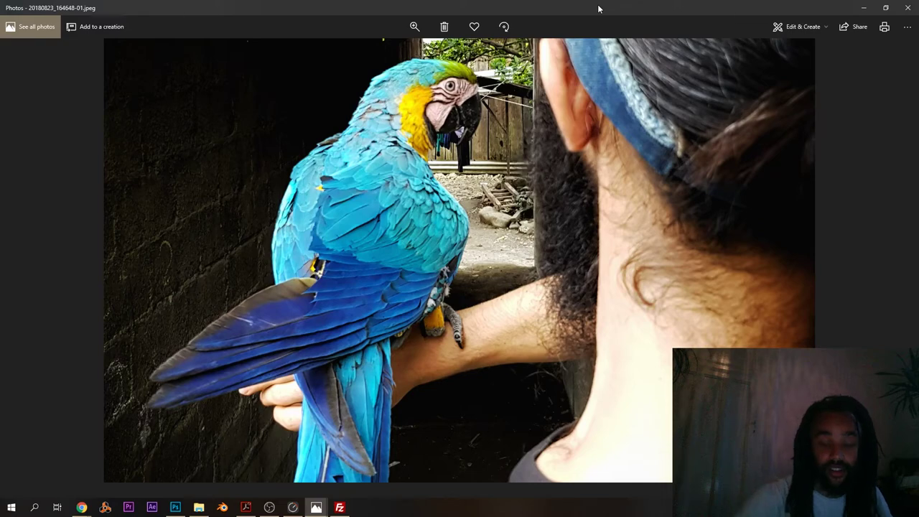
drag(600, 8, 464, 91)
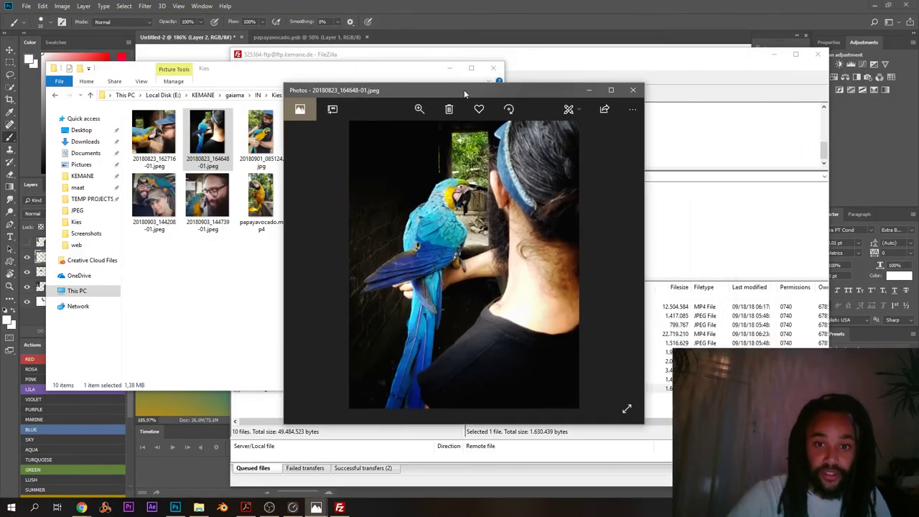
click(511, 4)
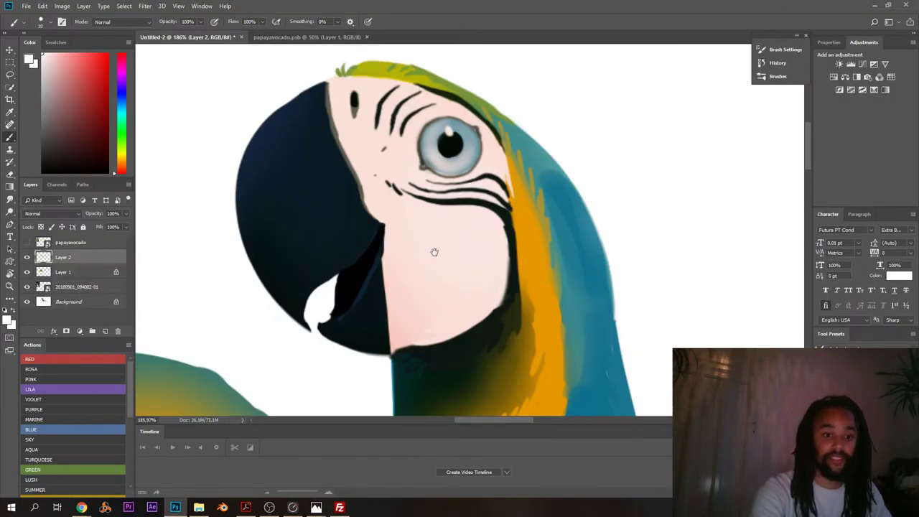
- Sample the macaw's body blue, set the brush size to 61 px, and fill out the lower back and tail base
drag(434, 240, 364, 203)
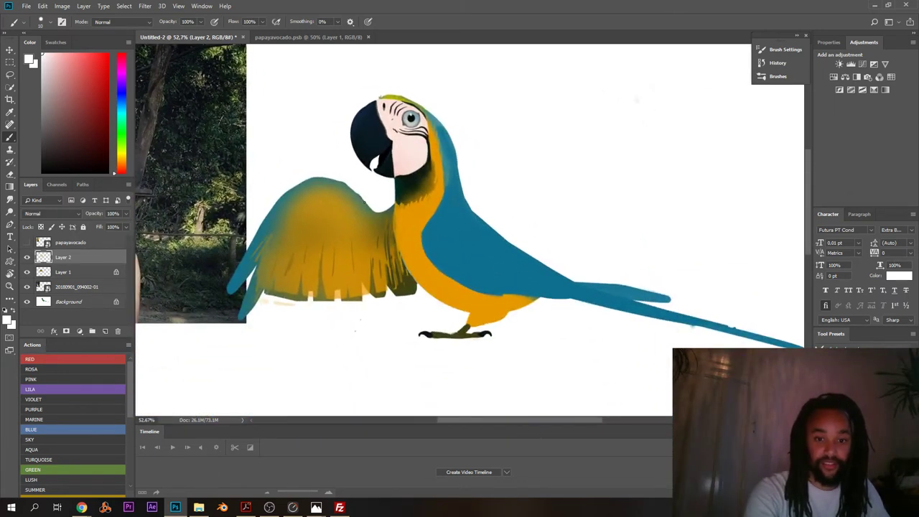
alt+click(531, 266)
right_click(553, 252)
drag(601, 277, 615, 278)
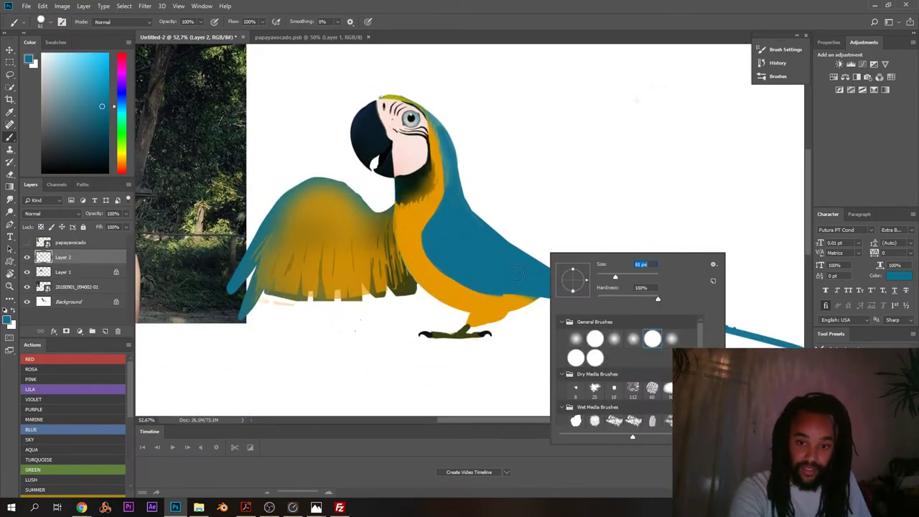
click(500, 267)
mouse_move(552, 275)
mouse_down()
mouse_move(677, 299)
mouse_move(540, 284)
mouse_up()
- Reshape the upper contour where the back meets the tail, using sampled background white and body blue
alt+click(617, 259)
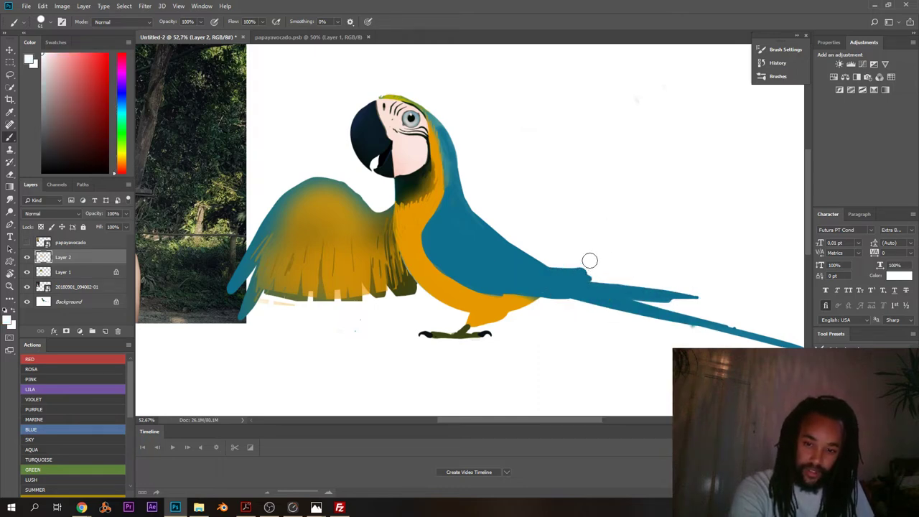
alt+click(570, 276)
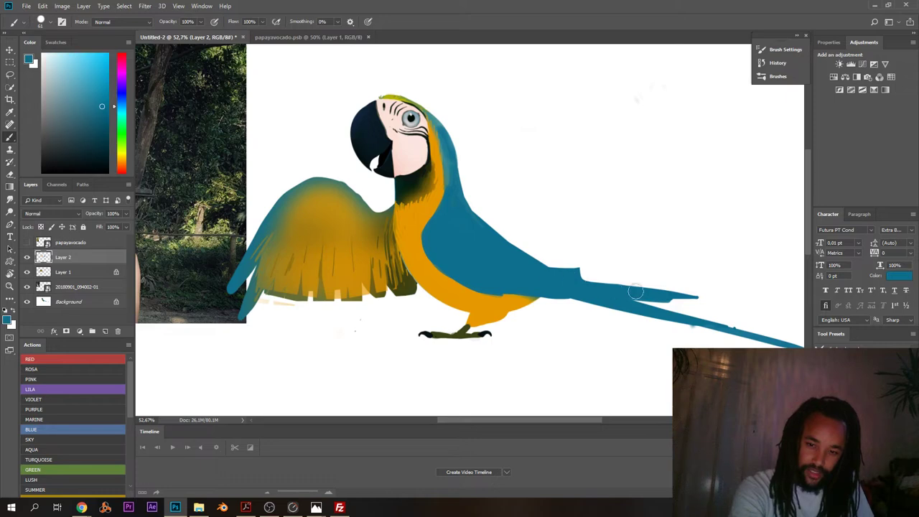
drag(534, 247, 566, 264)
drag(714, 302, 424, 254)
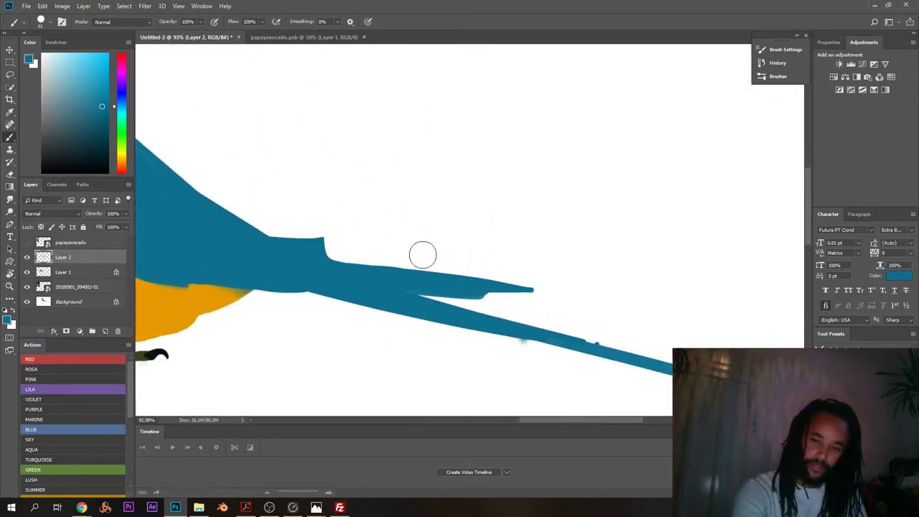
mouse_move(493, 295)
mouse_down()
mouse_move(352, 292)
mouse_move(360, 293)
mouse_up()
key(x)
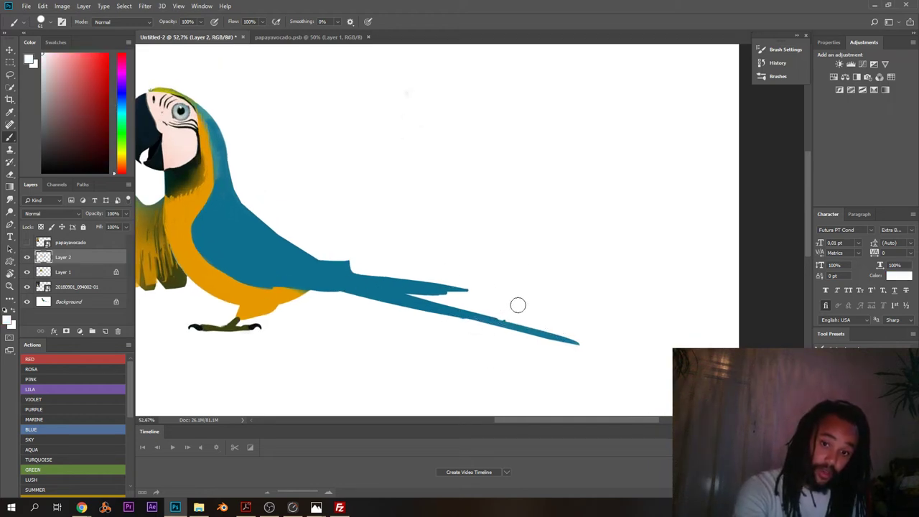
- Sample the tail blue, set the brush to 17 px, and smooth the long tail feather's upper edge up to a second tip
scroll(525, 304, up, 3)
alt+click(385, 240)
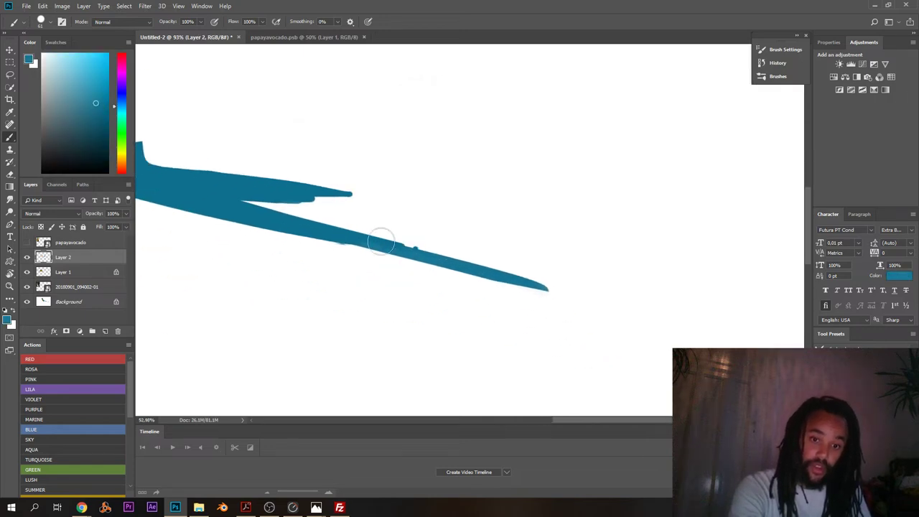
right_click(446, 251)
key(Return)
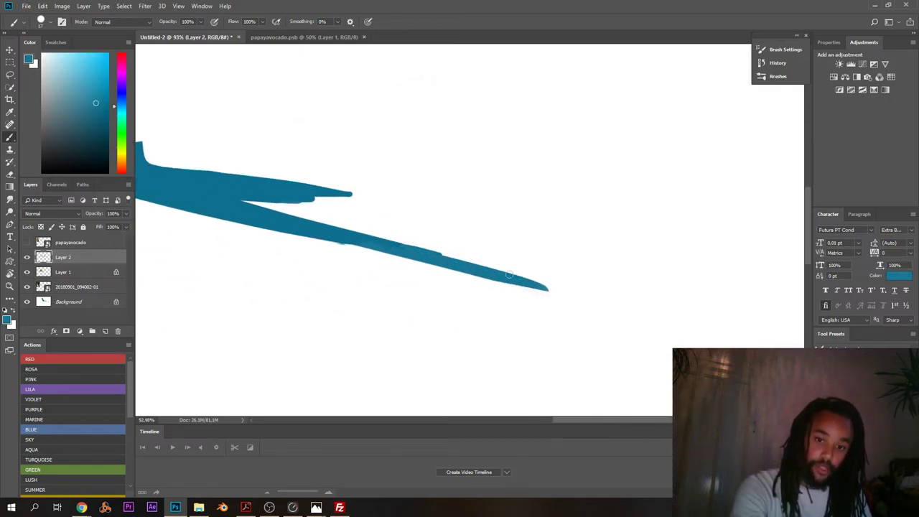
key(ctrl+z)
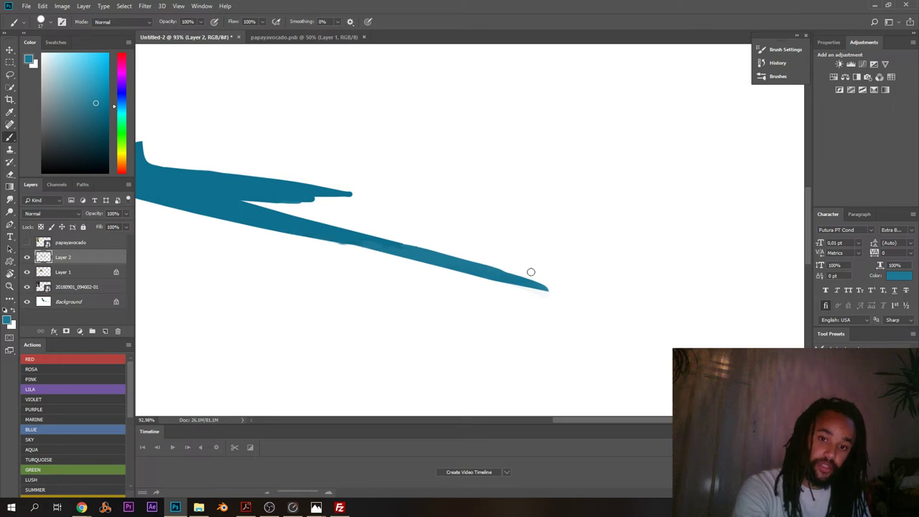
mouse_move(530, 271)
mouse_down()
mouse_move(227, 210)
mouse_move(379, 246)
mouse_up()
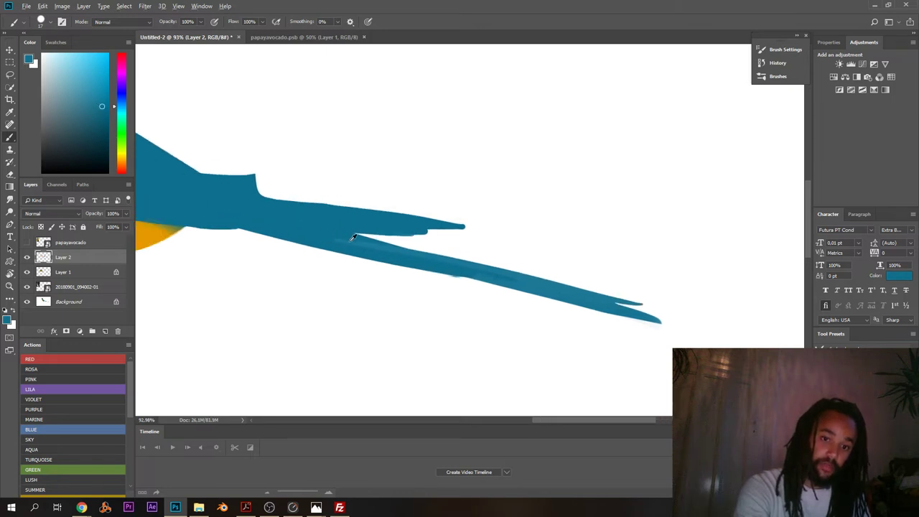
- Blend the join between the two tail feathers and clean up the lower edge using blues sampled from the tail
alt+click(300, 217)
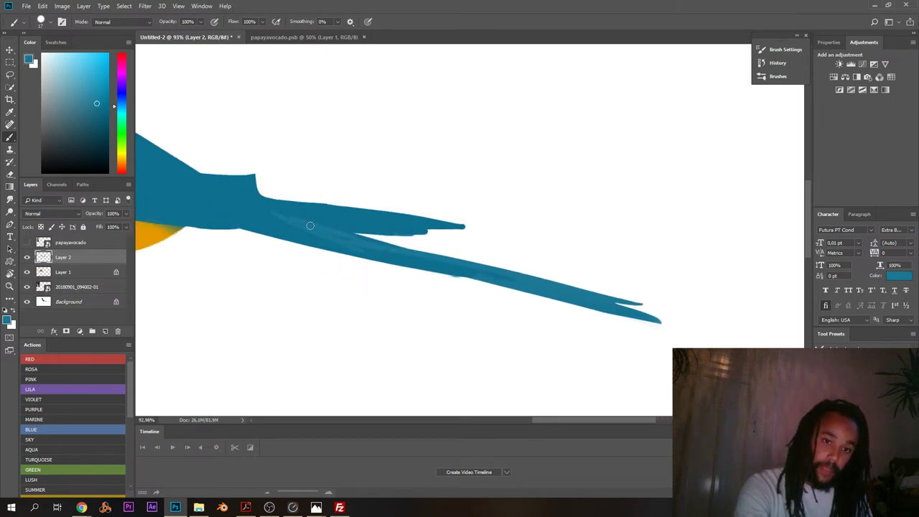
alt+click(270, 208)
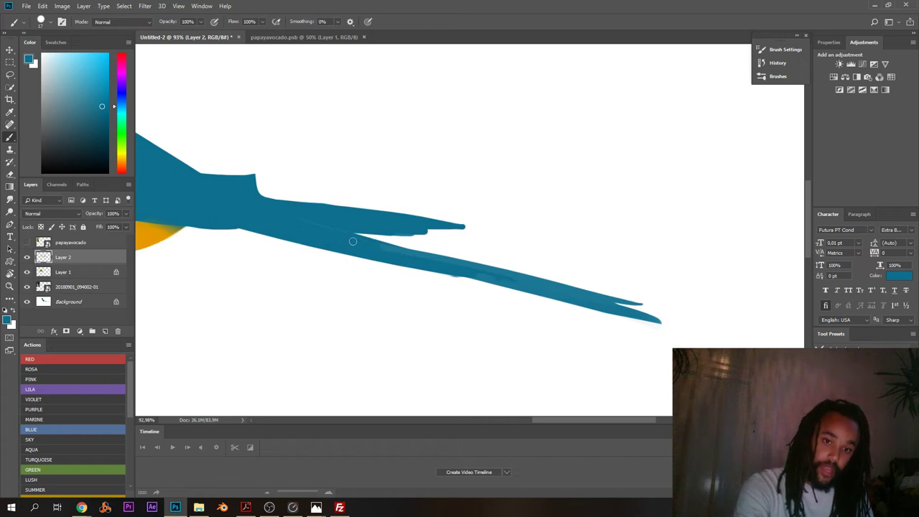
alt+click(454, 276)
drag(384, 252, 499, 259)
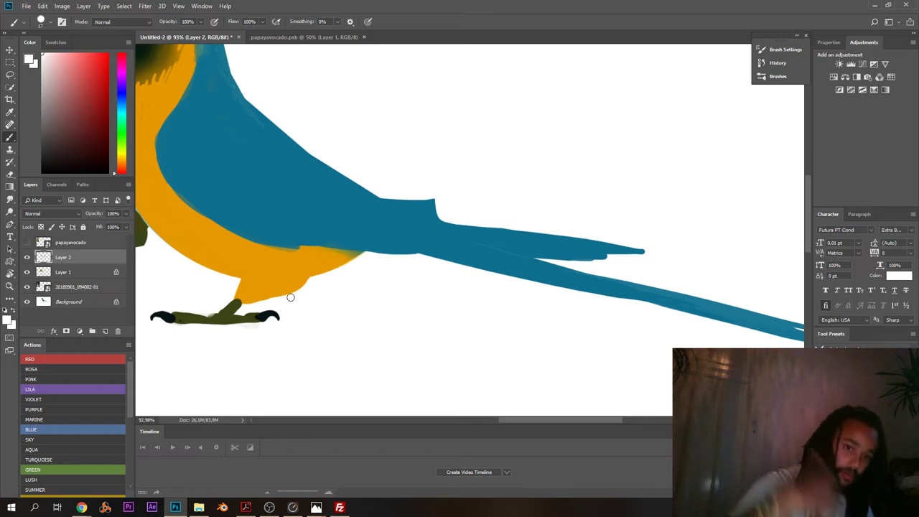
- Widen the thigh with sampled belly orange and refine the belly's border with the body using sampled olive and blue
alt+click(273, 281)
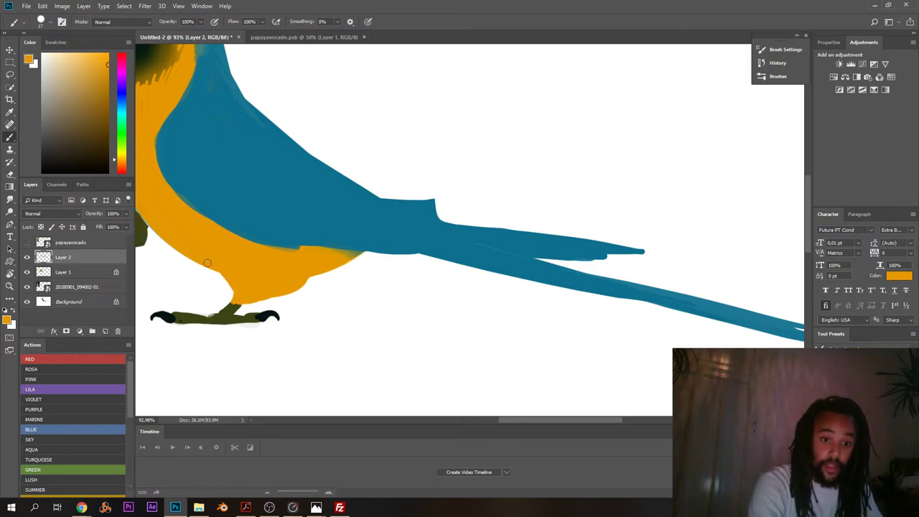
scroll(235, 279, left, 3)
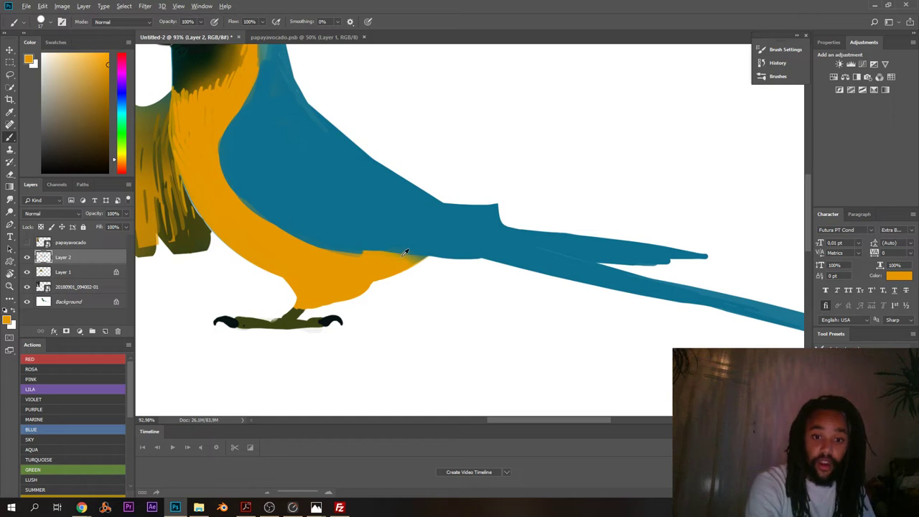
alt+click(416, 252)
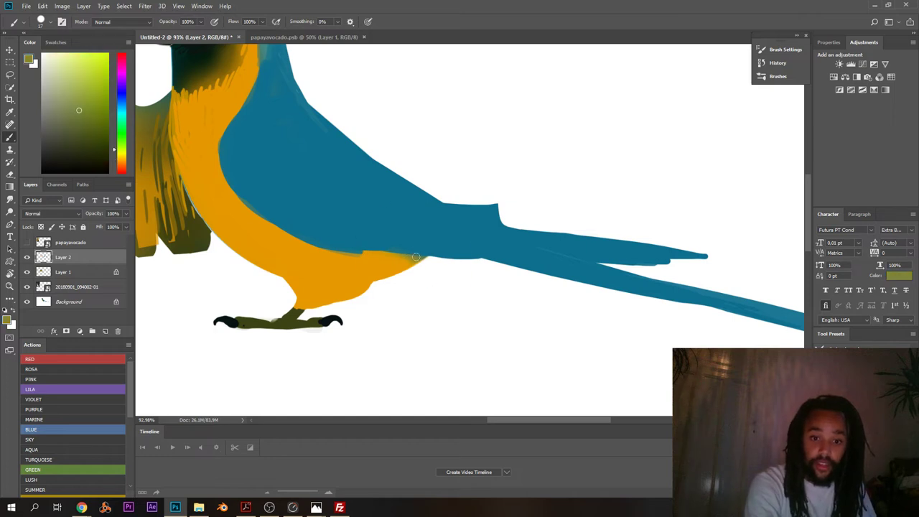
alt+click(358, 242)
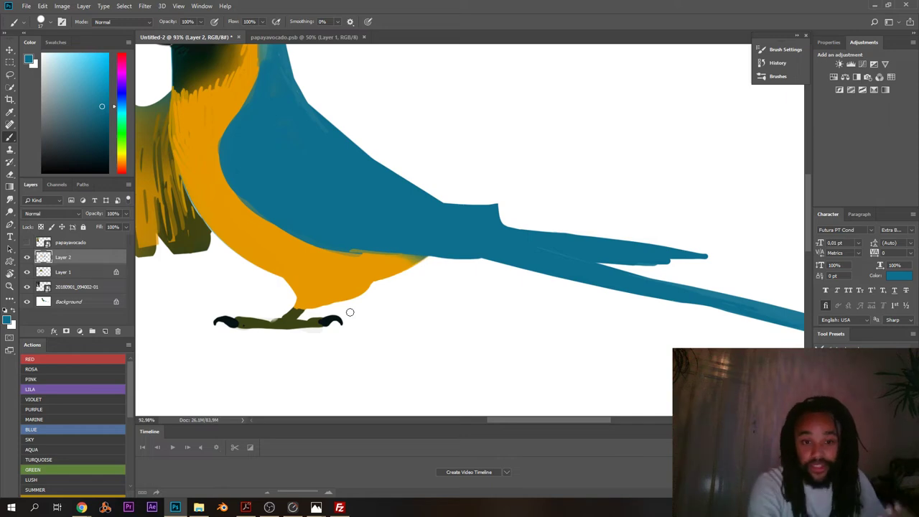
- Sample the black of the open beak and retouch the mouth opening with a 9 px brush
scroll(350, 312, down, 5)
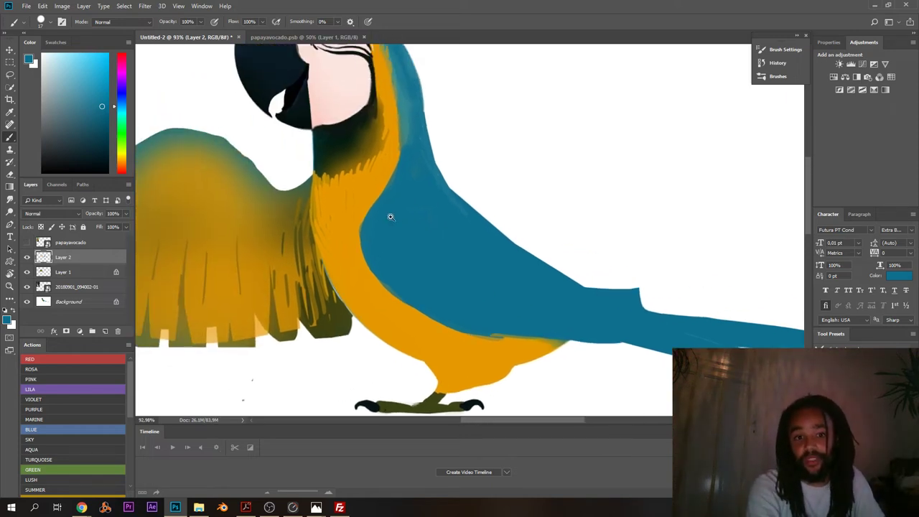
scroll(383, 144, up, 10)
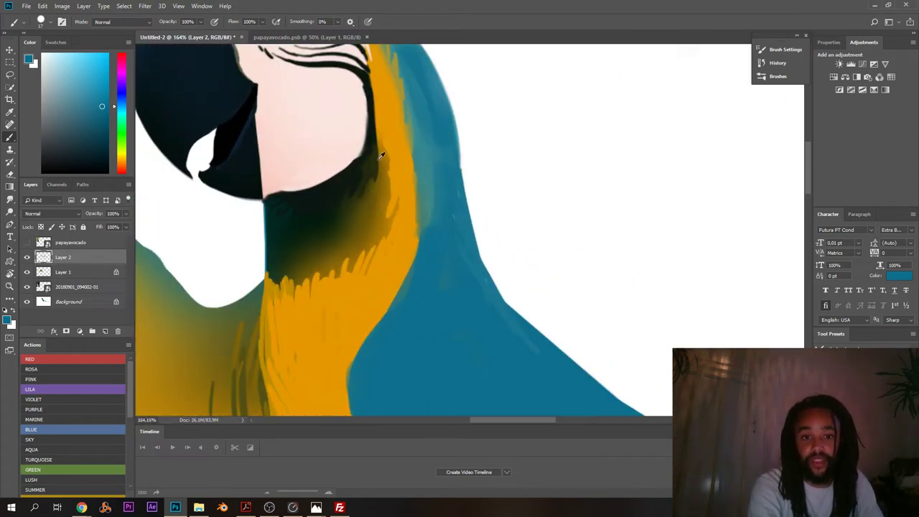
alt+click(351, 177)
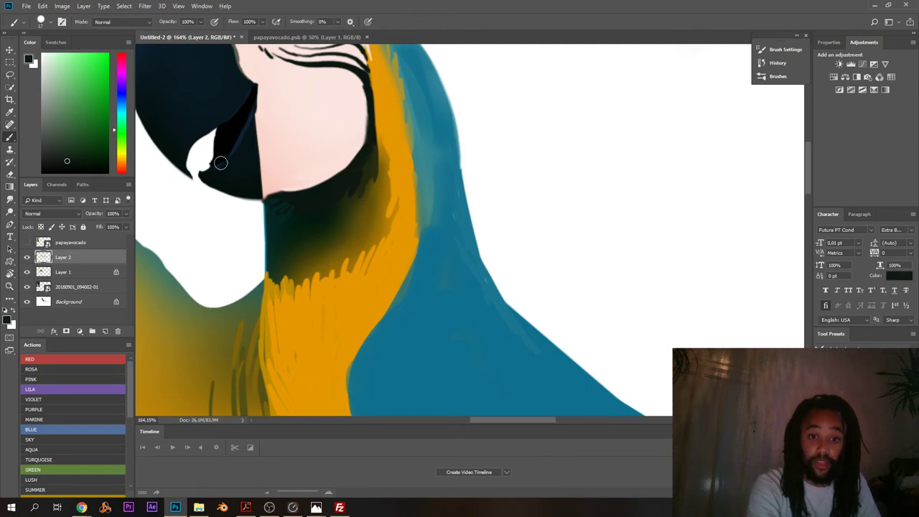
drag(244, 161, 320, 262)
alt+click(296, 243)
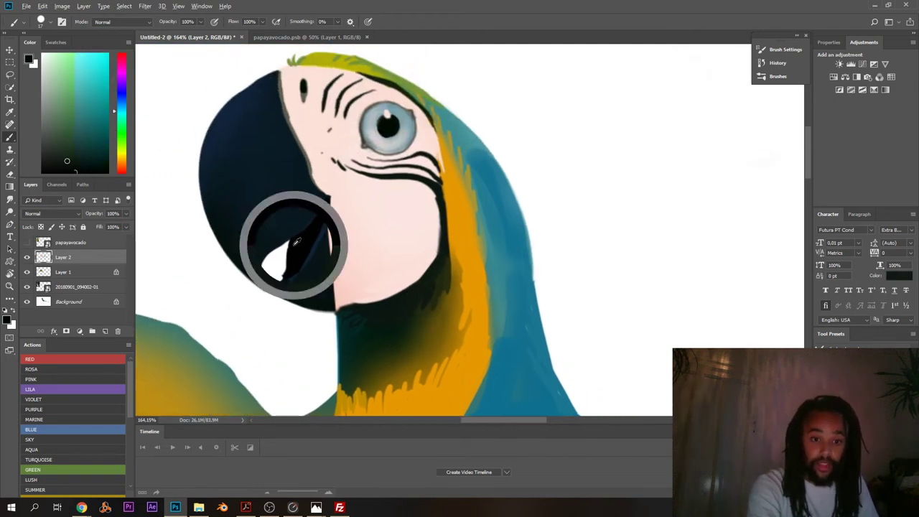
scroll(296, 243, up, 4)
right_click(316, 241)
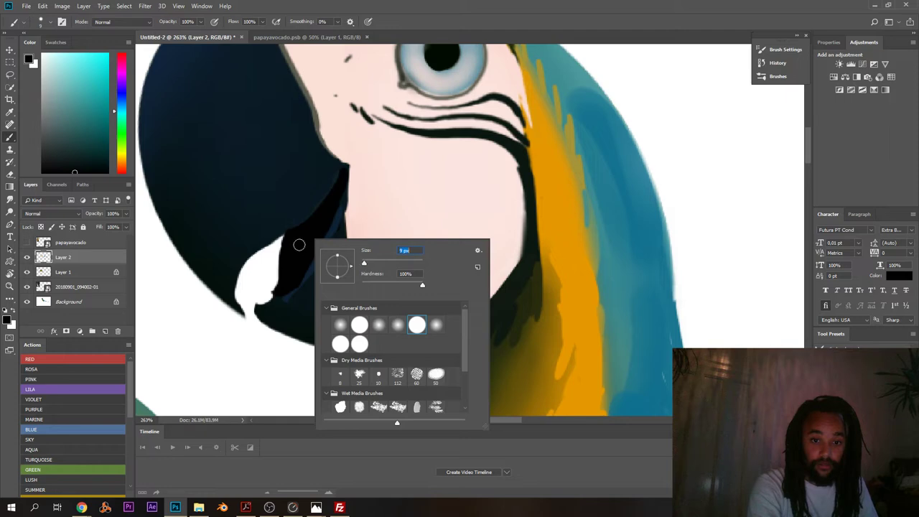
key(Return)
key(x)
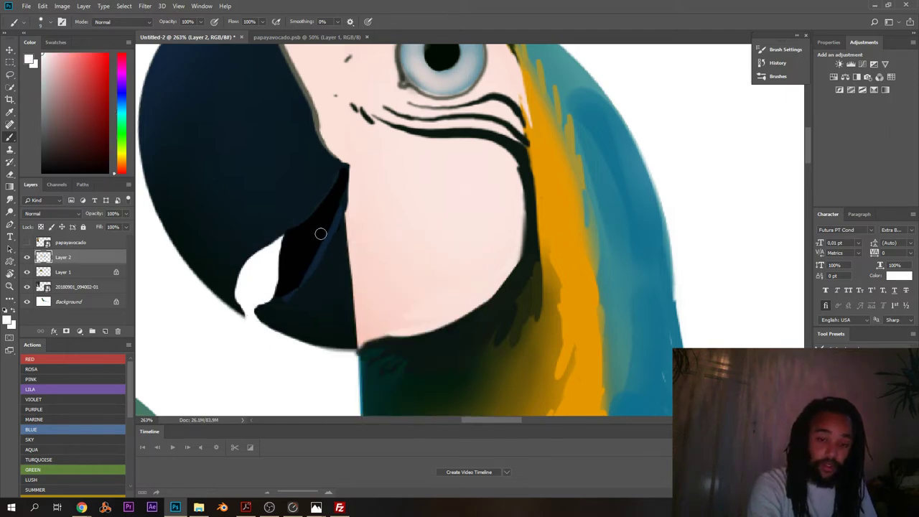
key(x)
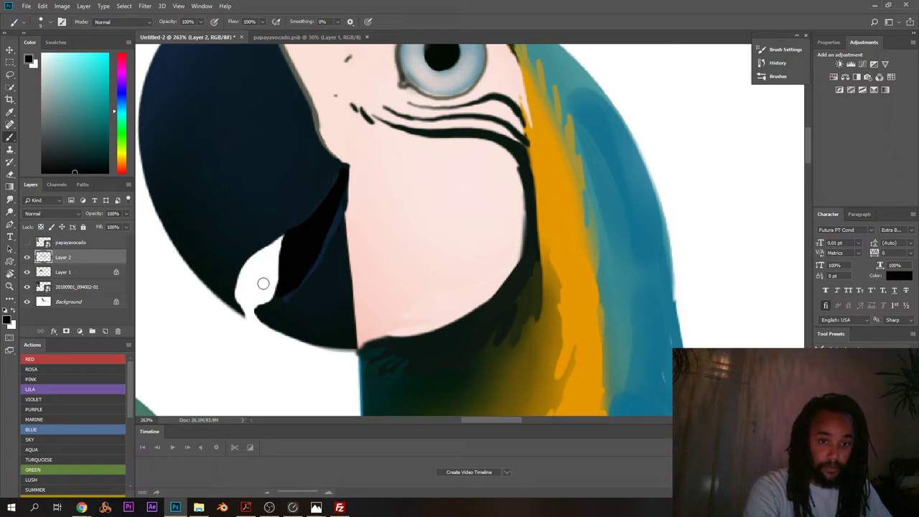
- Refine the lower beak's inner rim and tip with navy, dark blue-black and black sampled from the beak
alt+click(288, 296)
drag(288, 296, 267, 307)
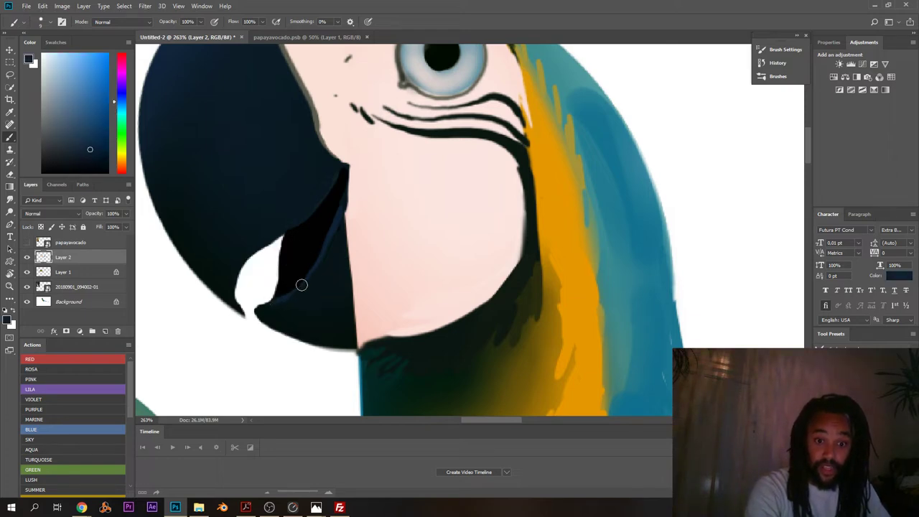
alt+click(291, 303)
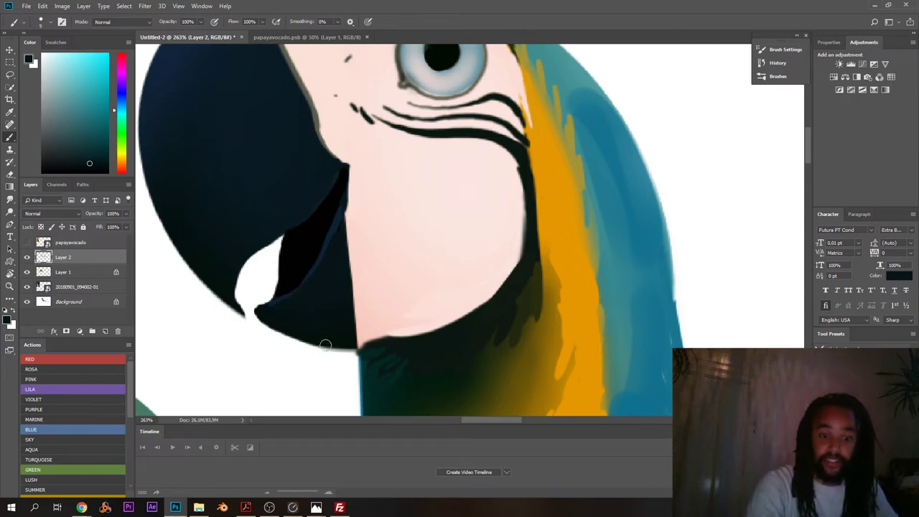
alt+click(335, 215)
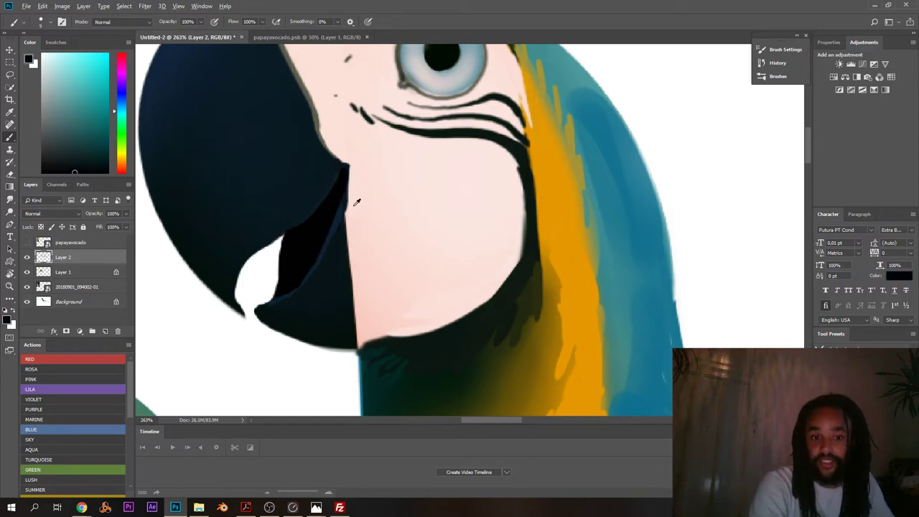
- Refine the upper corner of the beak's outline using pale pink sampled from the face and grey-brown sampled from the outline
alt+click(357, 202)
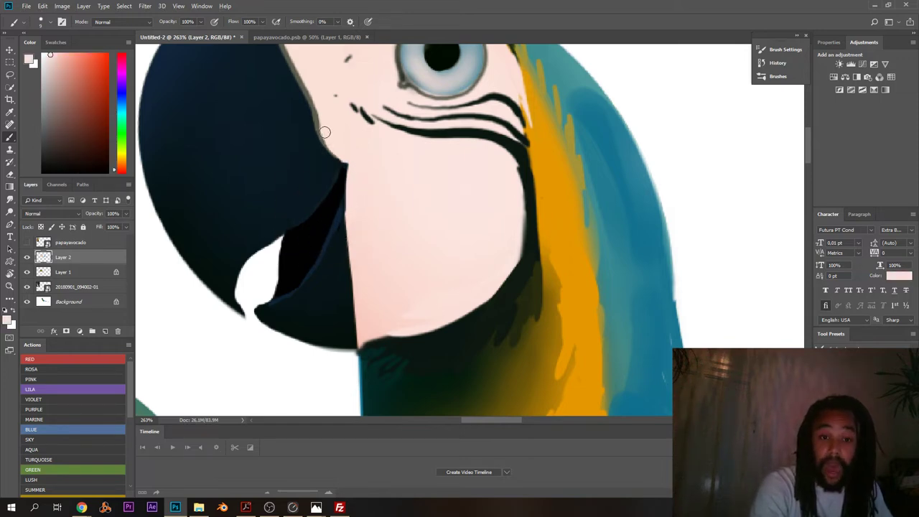
drag(324, 133, 347, 206)
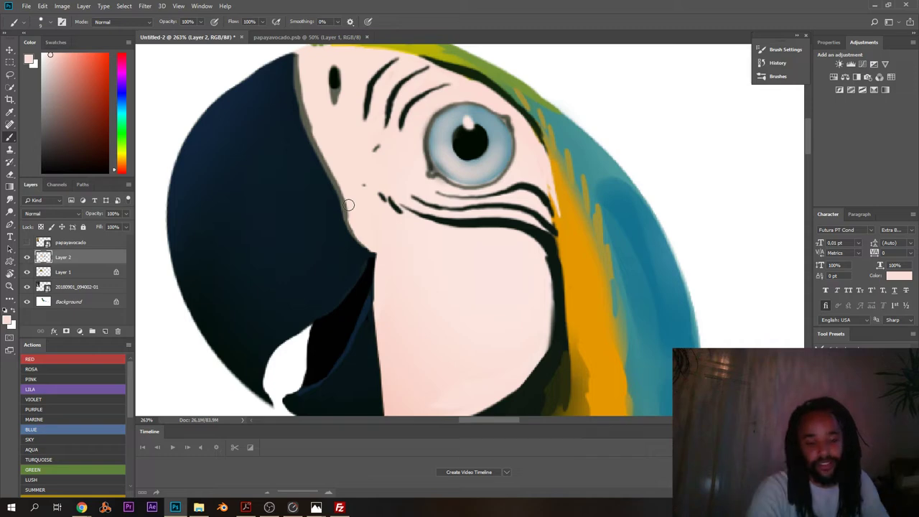
drag(300, 113, 334, 176)
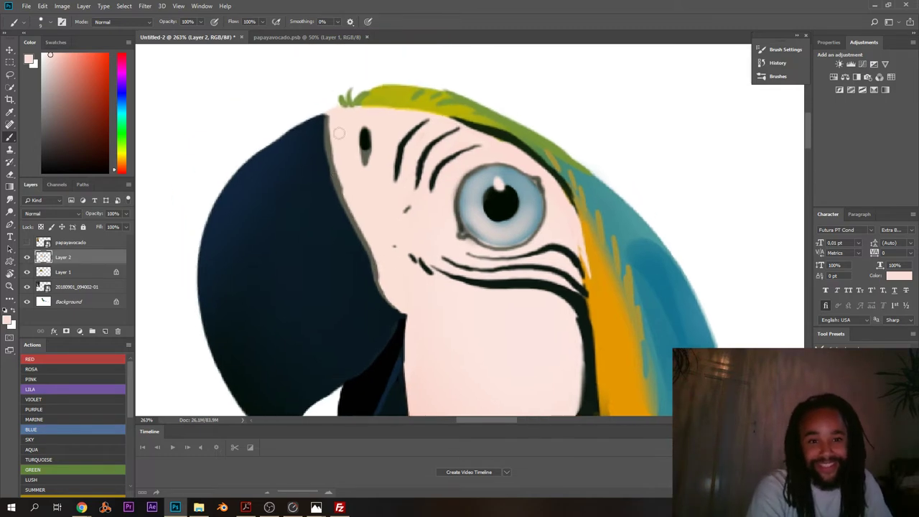
alt+click(330, 128)
drag(322, 114, 327, 118)
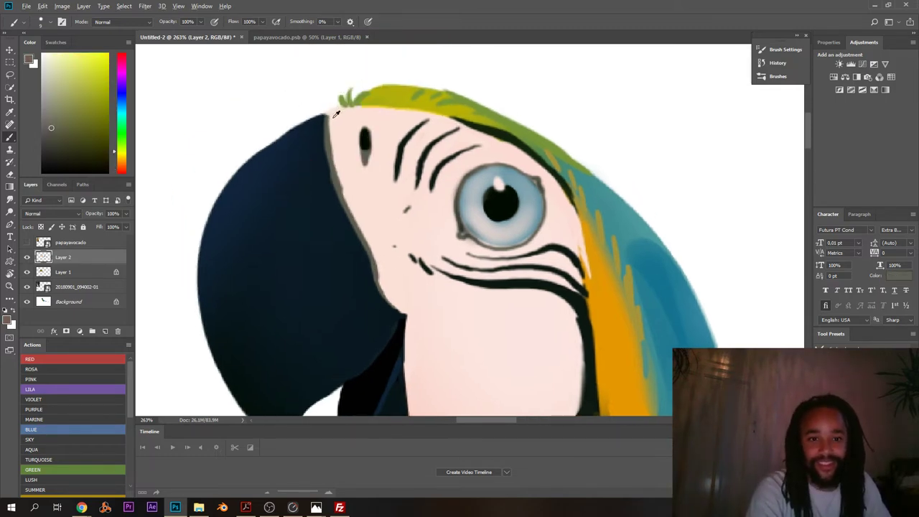
alt+click(335, 120)
alt+click(313, 99)
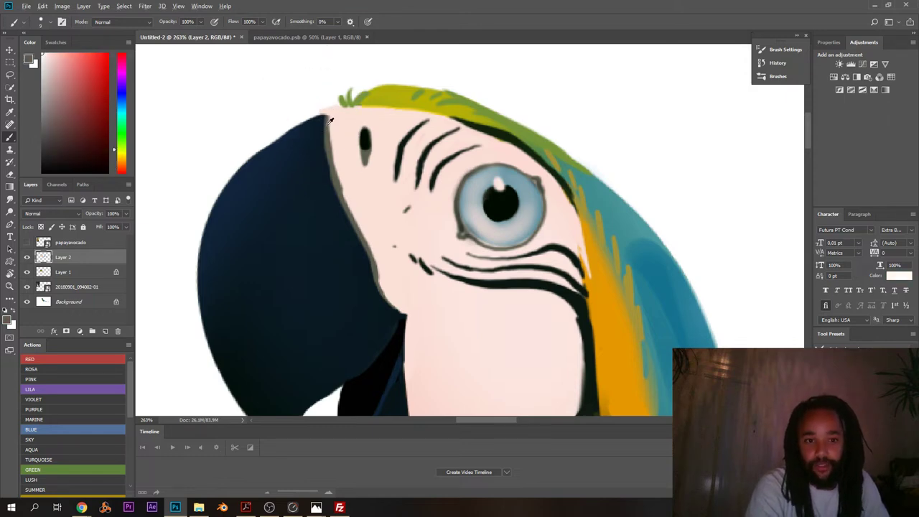
alt+click(323, 118)
drag(323, 118, 324, 113)
mouse_move(336, 195)
mouse_down()
mouse_move(316, 205)
mouse_move(347, 207)
mouse_up()
- Retouch the corner of the mouth where the beak meets the cheek using sampled pink, grey-brown and dark blue-black
alt+click(350, 173)
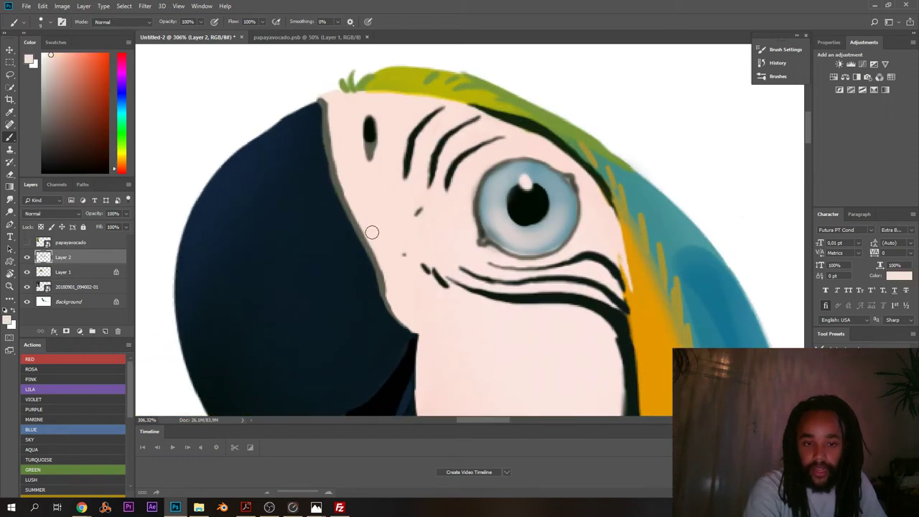
mouse_move(375, 246)
mouse_down()
mouse_move(403, 306)
mouse_move(378, 210)
mouse_up()
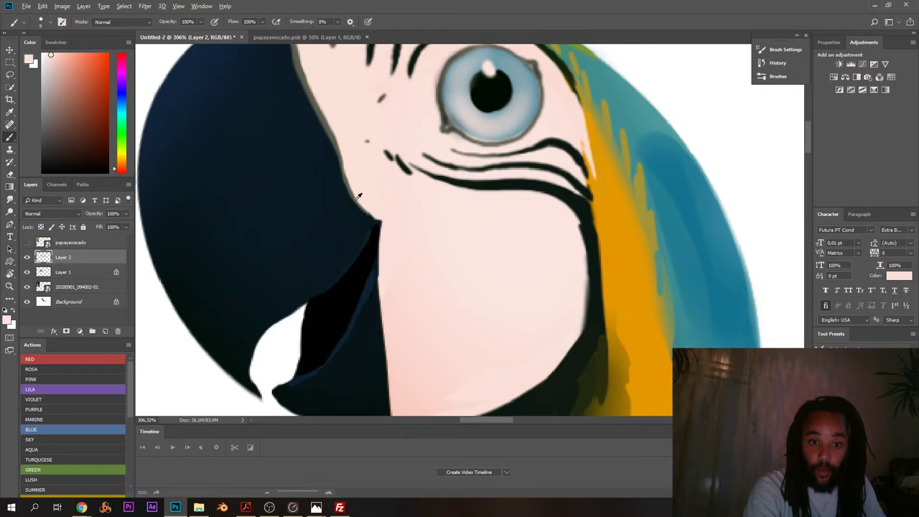
alt+click(364, 209)
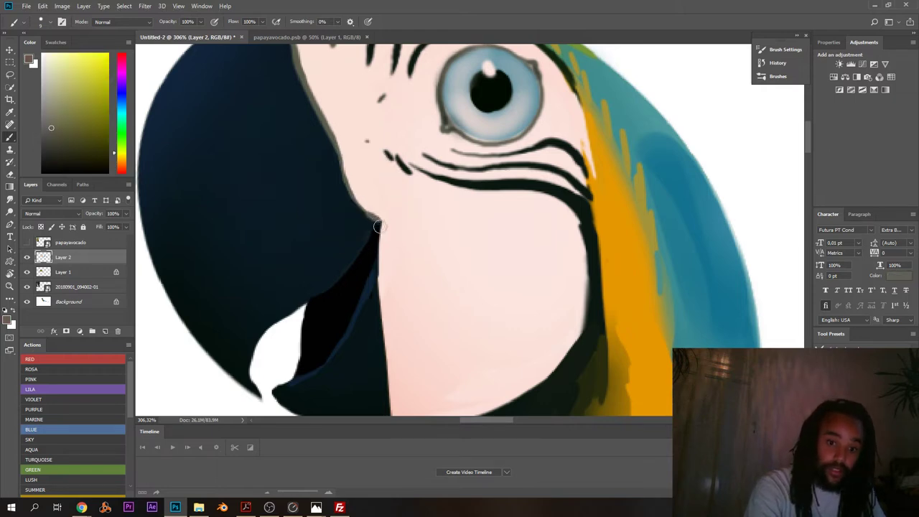
alt+click(365, 213)
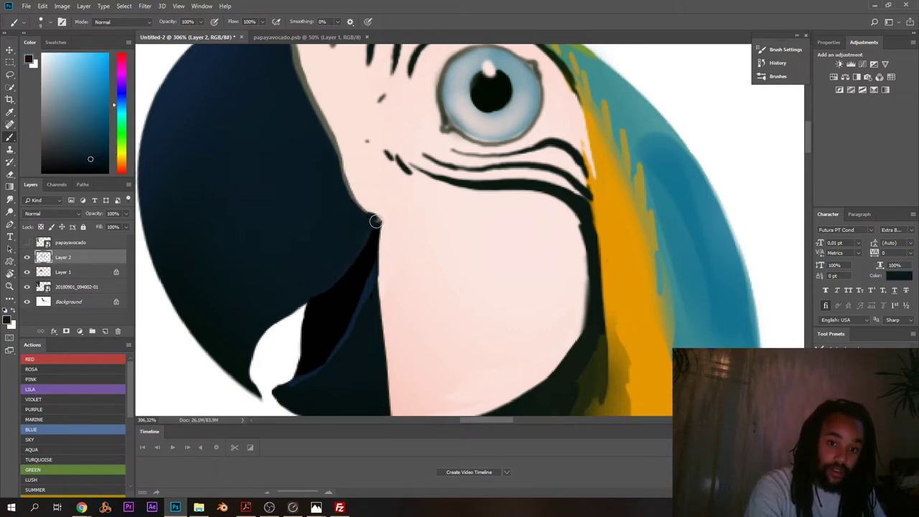
drag(375, 226, 363, 237)
alt+click(379, 205)
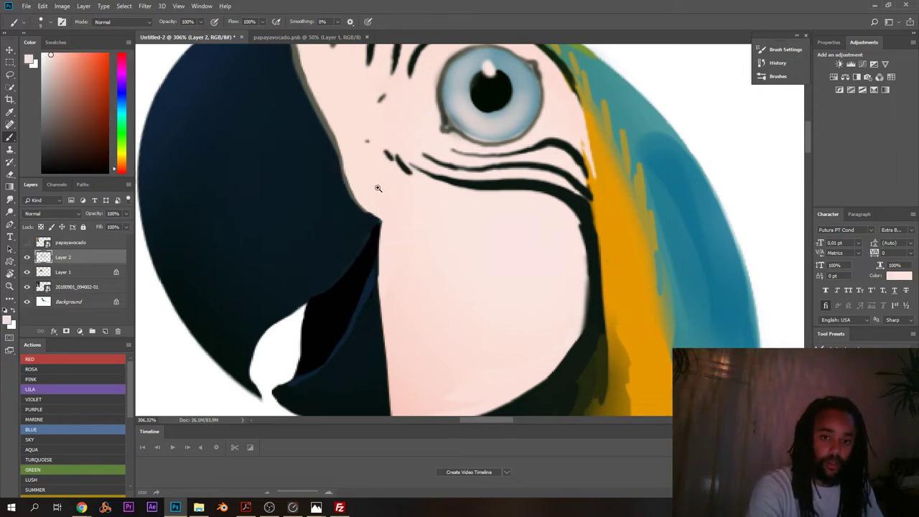
scroll(362, 222, down, 5)
scroll(357, 222, up, 4)
drag(322, 175, 350, 207)
scroll(340, 119, up, 2)
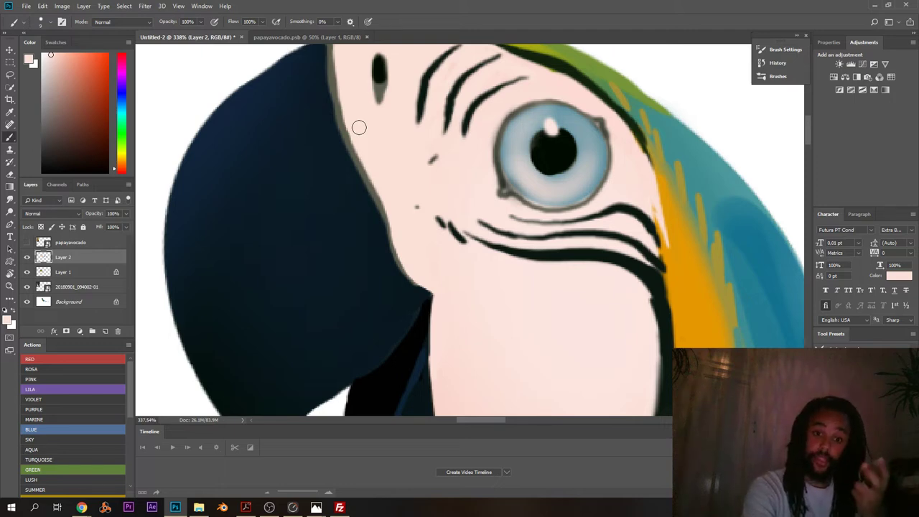
drag(350, 199, 334, 242)
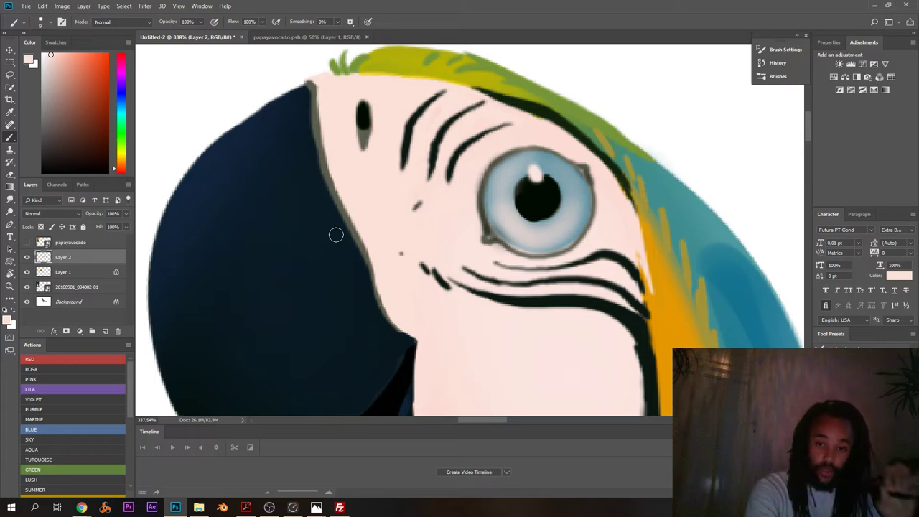
- Refine the crown's edge along the black brow stripe with a 4 px brush and olive tones sampled from the feathers
drag(553, 160, 448, 203)
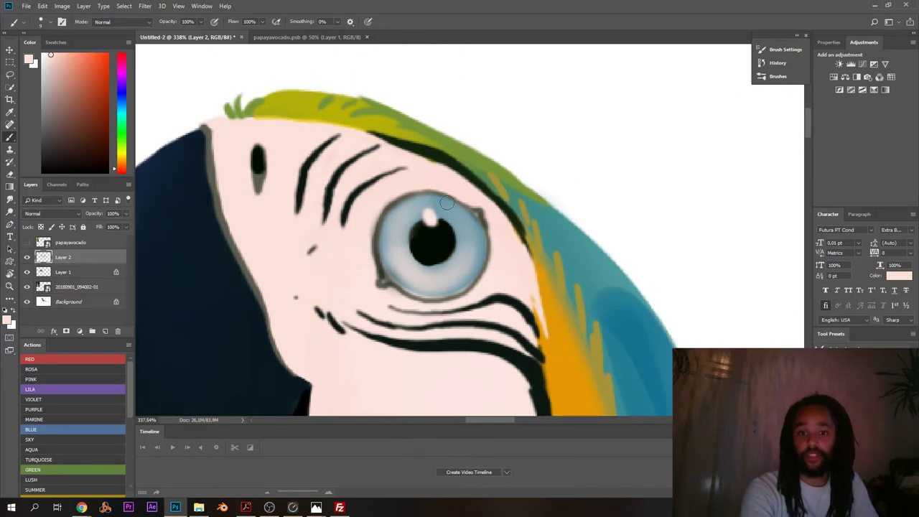
alt+click(501, 182)
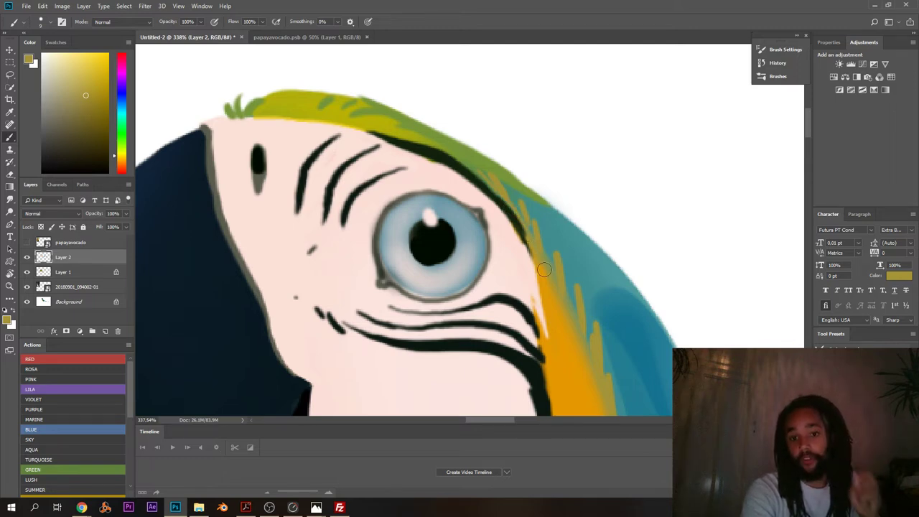
alt+click(529, 228)
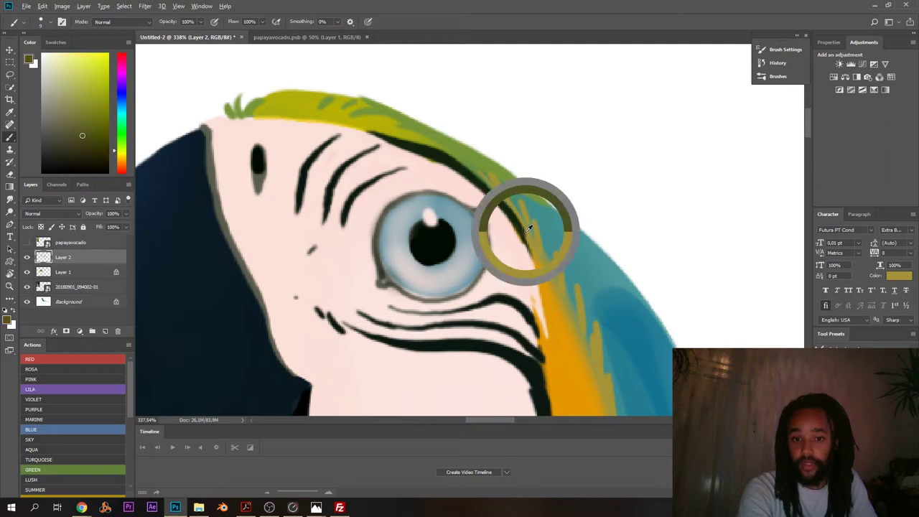
right_click(435, 157)
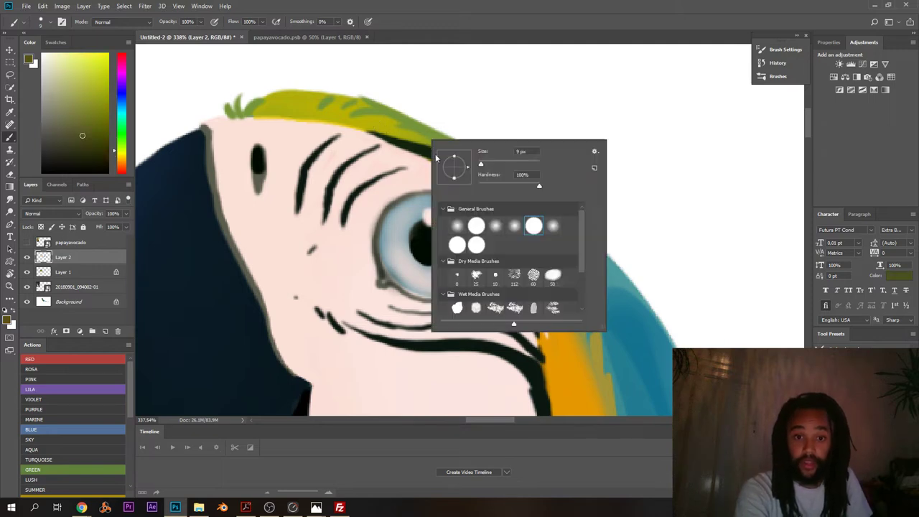
drag(481, 167, 477, 165)
key(Return)
drag(359, 129, 429, 146)
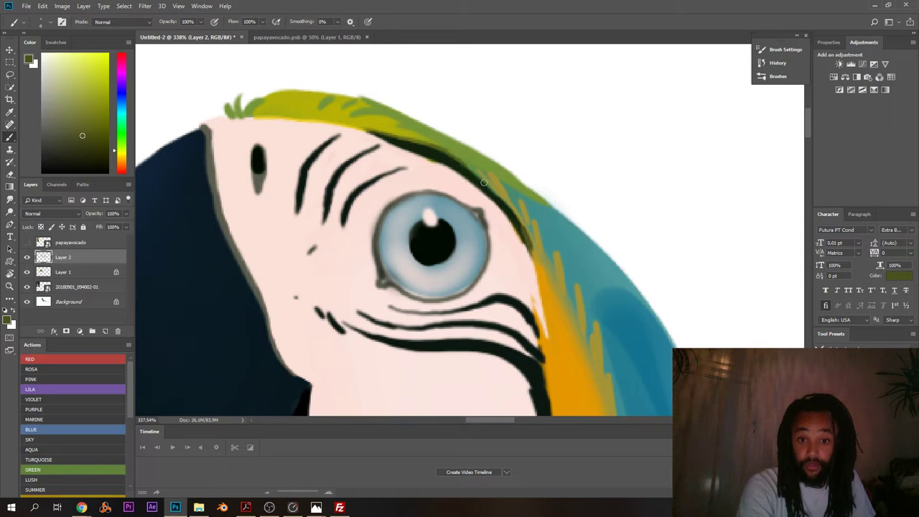
alt+click(417, 137)
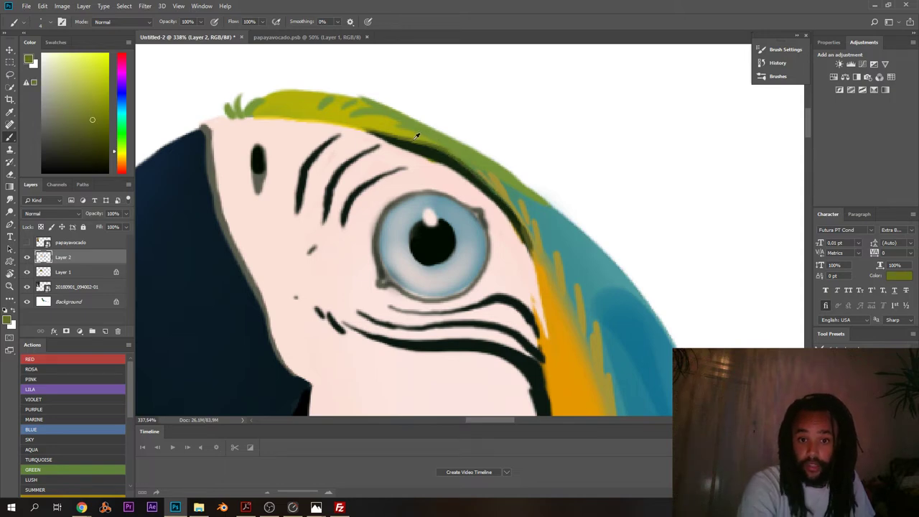
- Extend the yellow-orange neck feathers into the dark throat patch with an 18 px brush and sampled neck orange
key(ctrl+0)
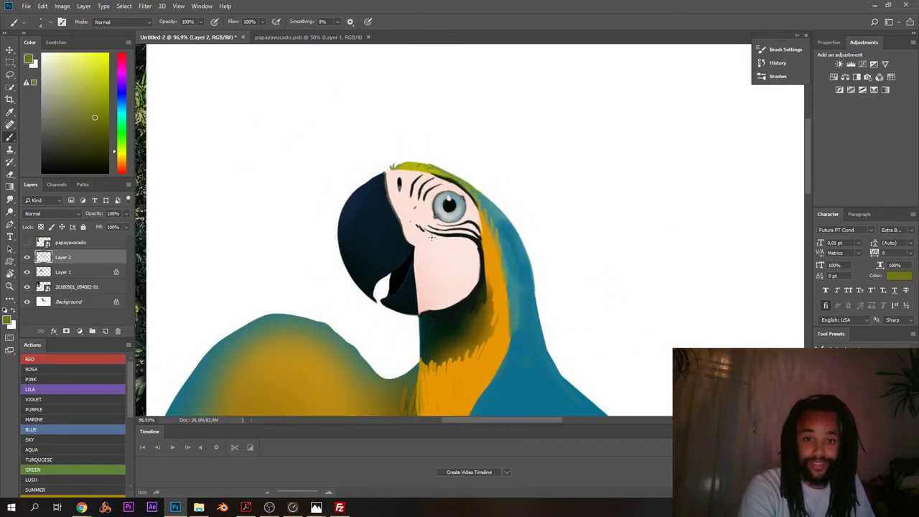
scroll(492, 274, up, 3)
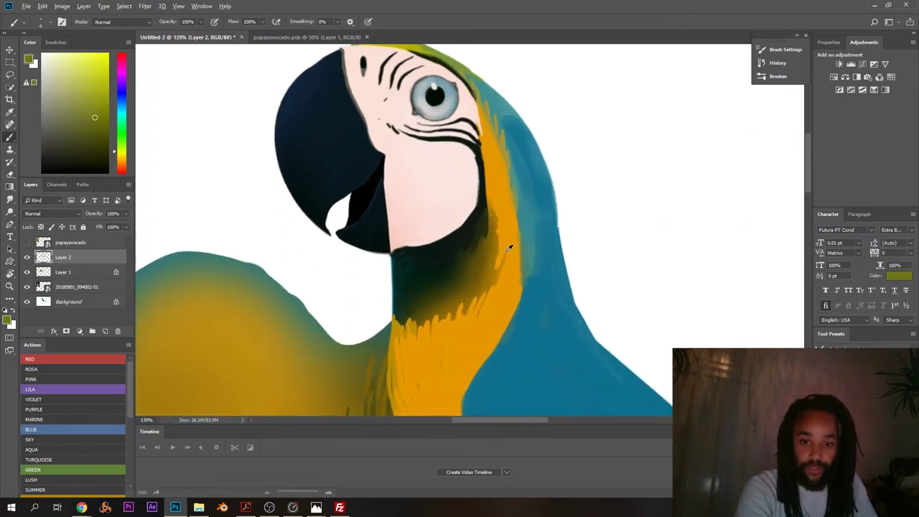
alt+click(502, 288)
right_click(497, 291)
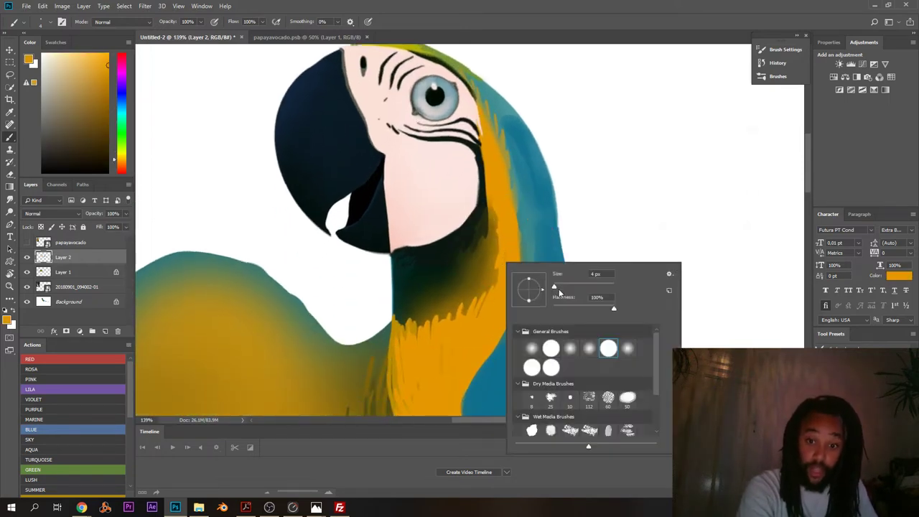
drag(555, 289, 558, 289)
click(496, 283)
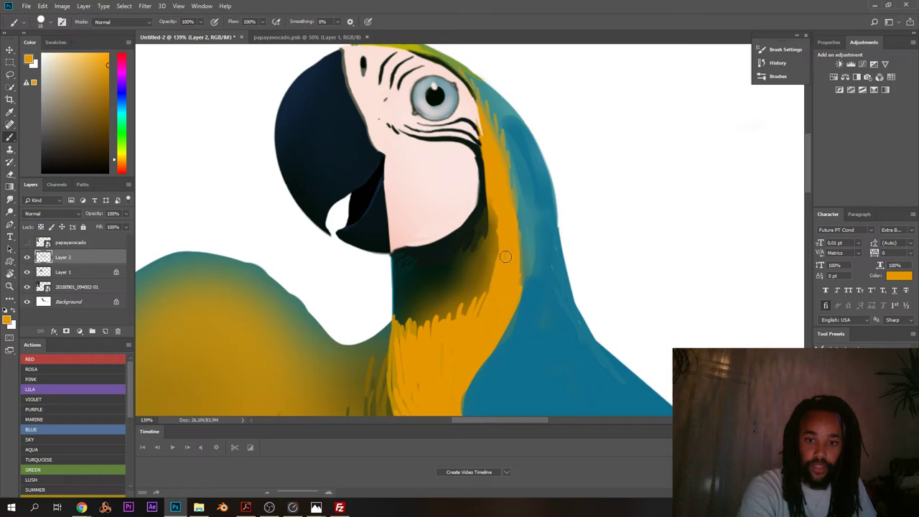
scroll(406, 328, down, 5)
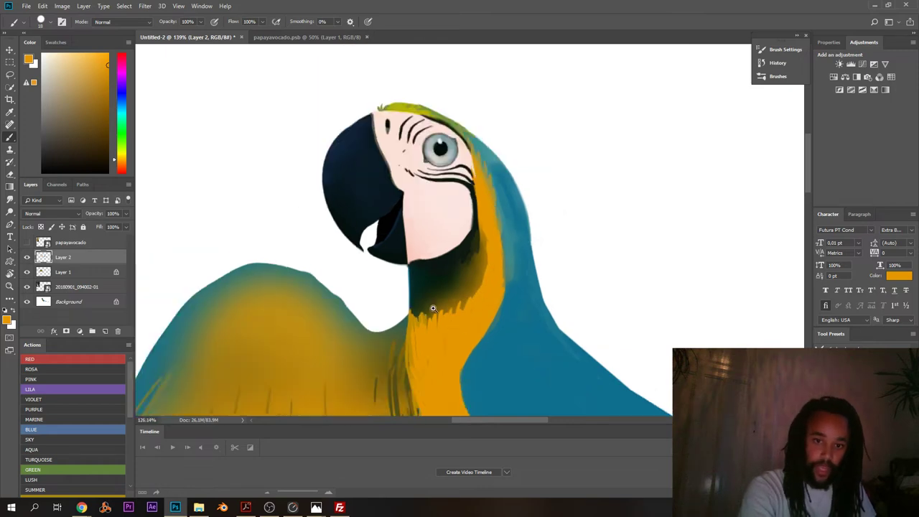
scroll(453, 302, up, 4)
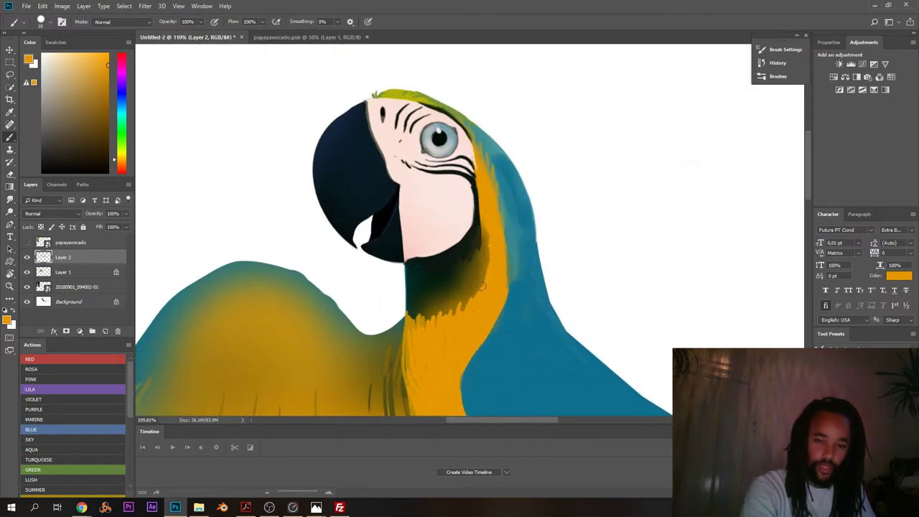
mouse_move(481, 285)
mouse_down()
mouse_move(449, 318)
mouse_move(444, 312)
mouse_up()
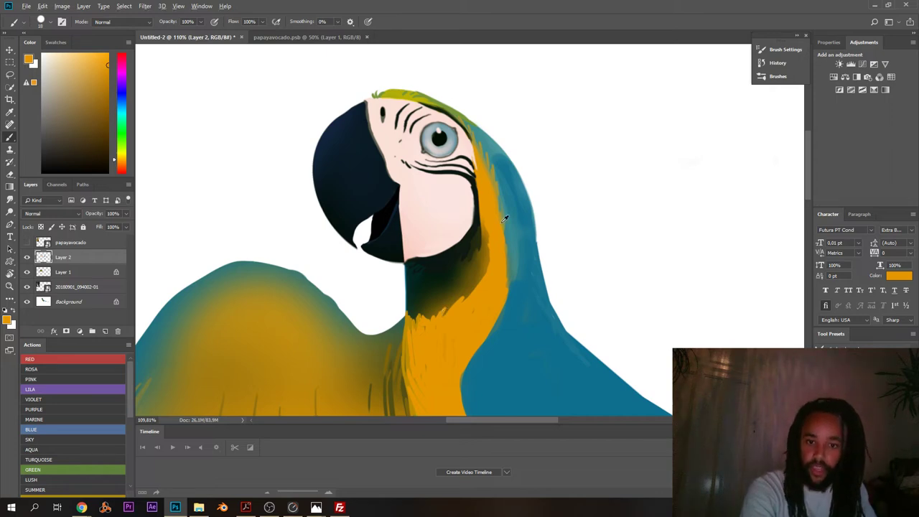
- Sample the green-black of the throat and compare the painted head and throat with the macaw in the reference photo
alt+click(475, 231)
scroll(475, 231, up, 3)
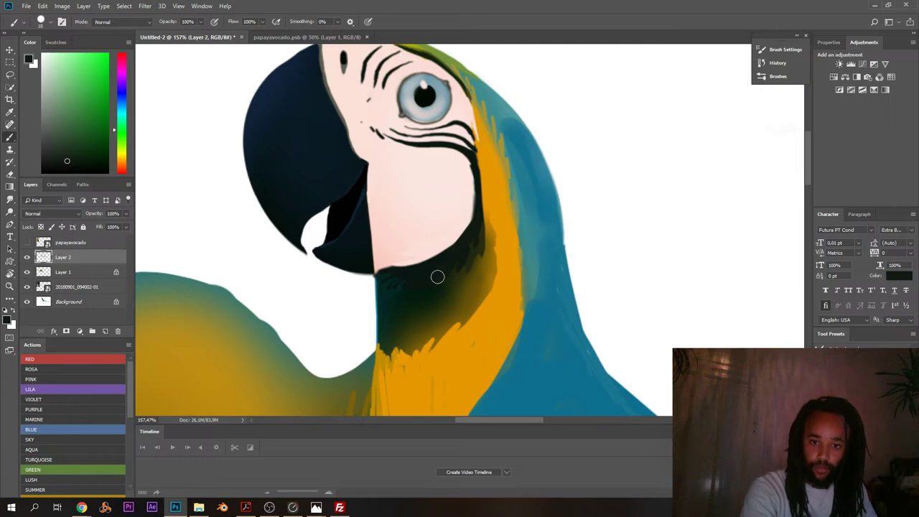
scroll(395, 301, down, 2)
scroll(395, 300, down, 8)
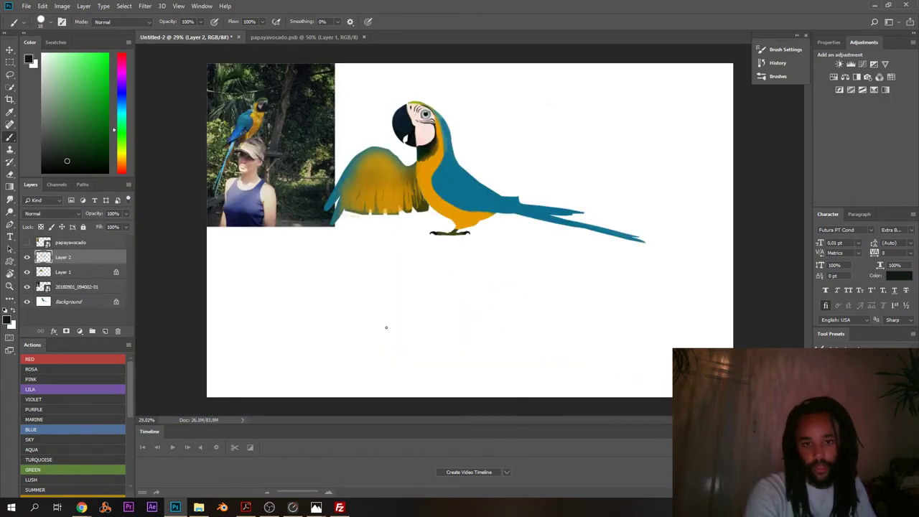
drag(437, 139, 514, 147)
drag(413, 180, 388, 188)
drag(335, 217, 550, 237)
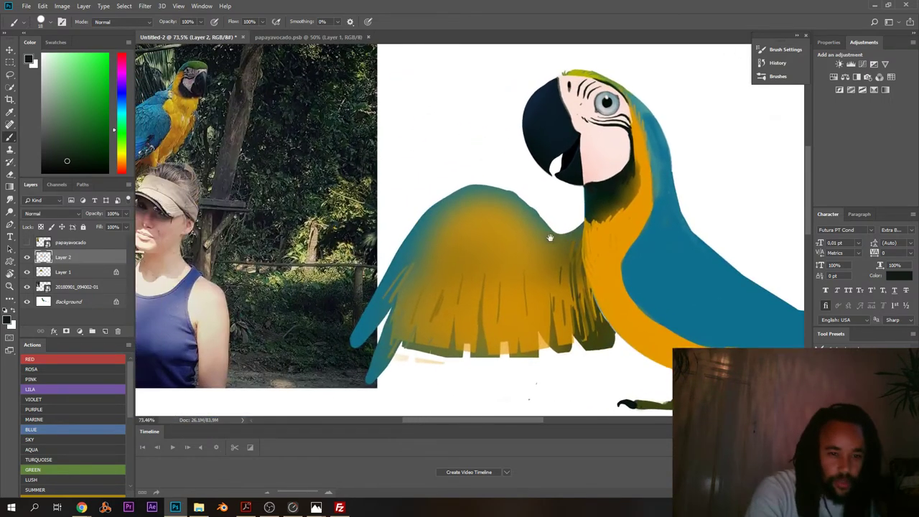
scroll(402, 259, up, 3)
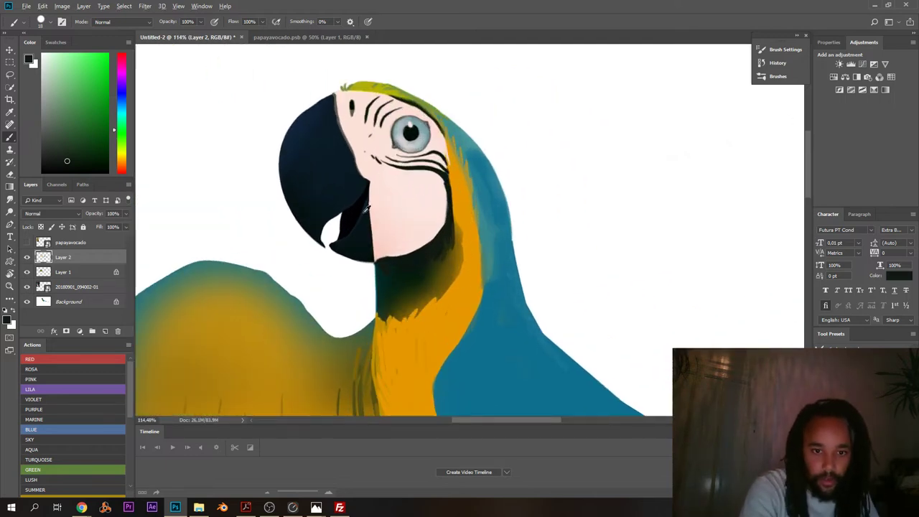
alt+click(402, 279)
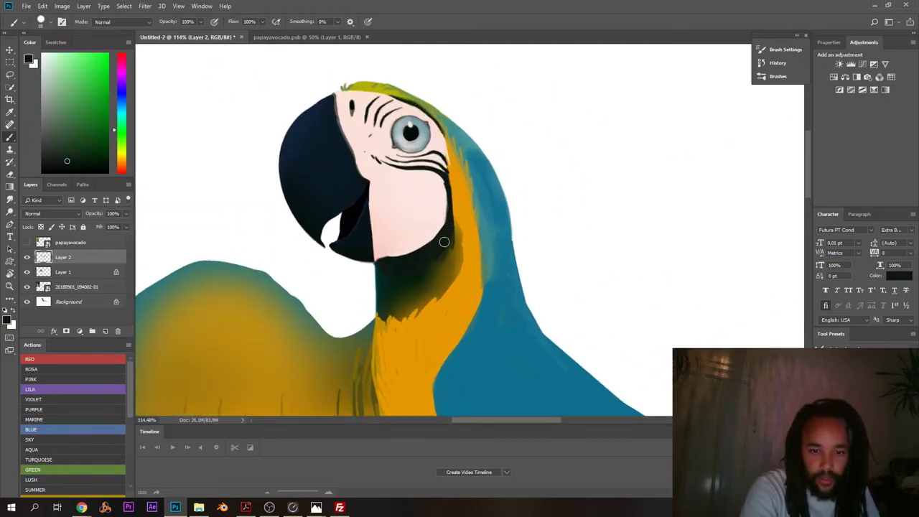
- Examine the whole macaw's wing, body and tail alongside the reference photo
scroll(399, 260, down, 4)
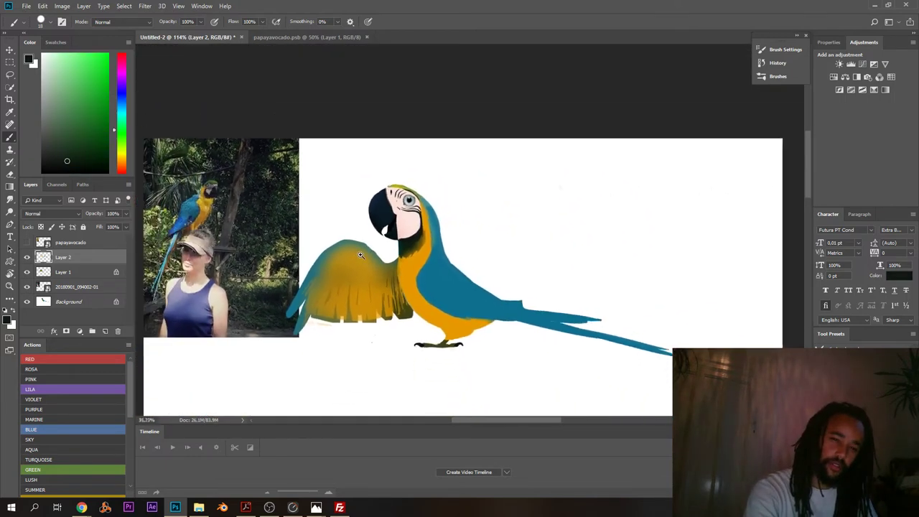
scroll(353, 244, up, 1)
drag(370, 220, 391, 115)
drag(451, 189, 435, 196)
scroll(434, 195, down, 2)
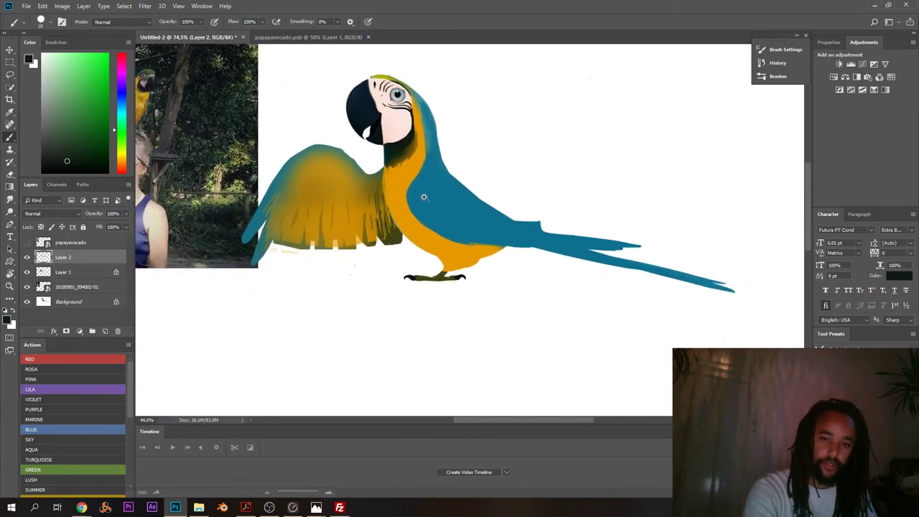
scroll(423, 195, up, 2)
scroll(425, 172, down, 3)
scroll(345, 174, up, 2)
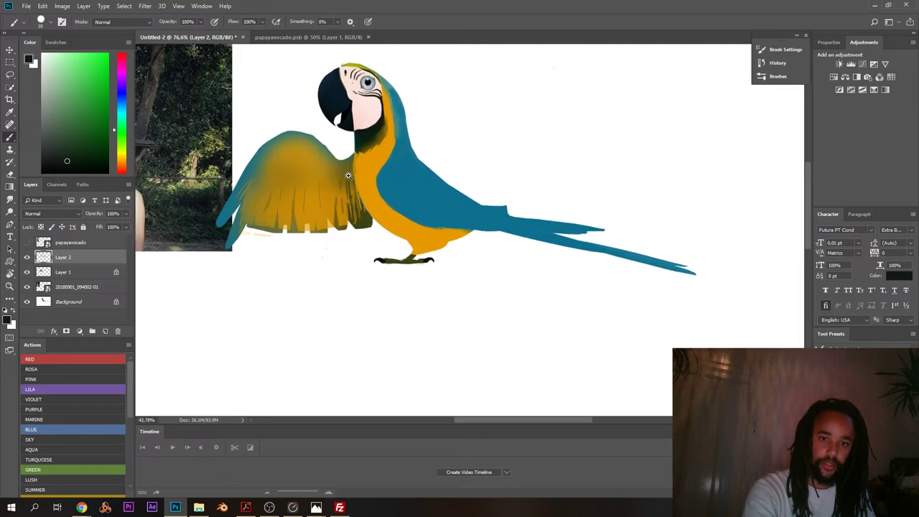
scroll(334, 208, down, 4)
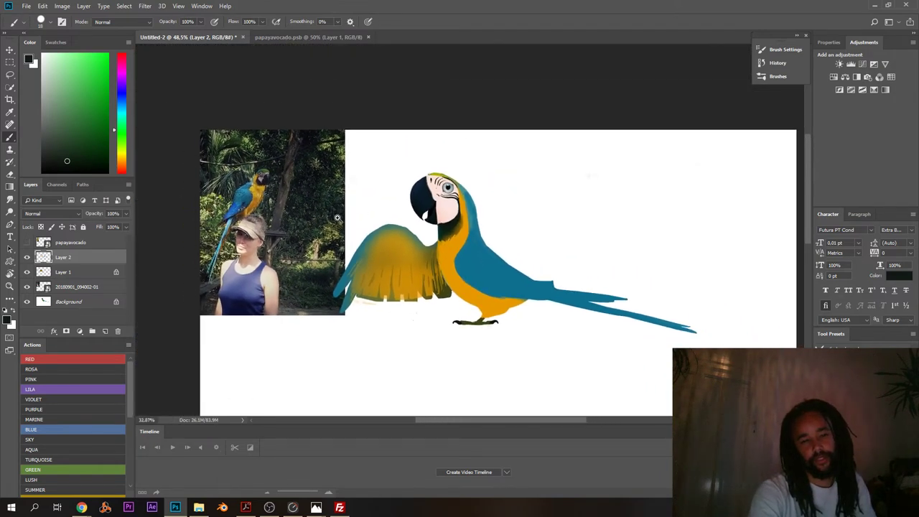
scroll(362, 242, up, 4)
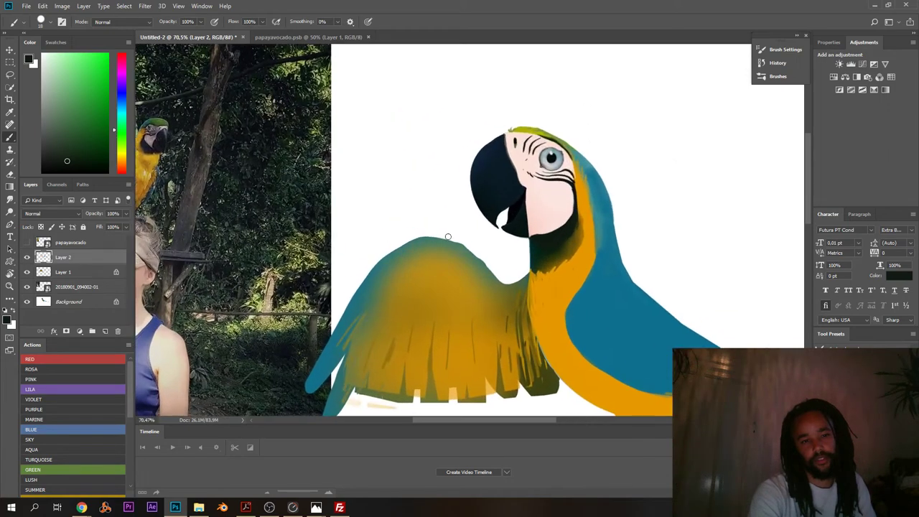
- Sample the dark navy of the beak and examine the whole macaw against the reference photo
scroll(517, 178, up, 4)
alt+click(483, 117)
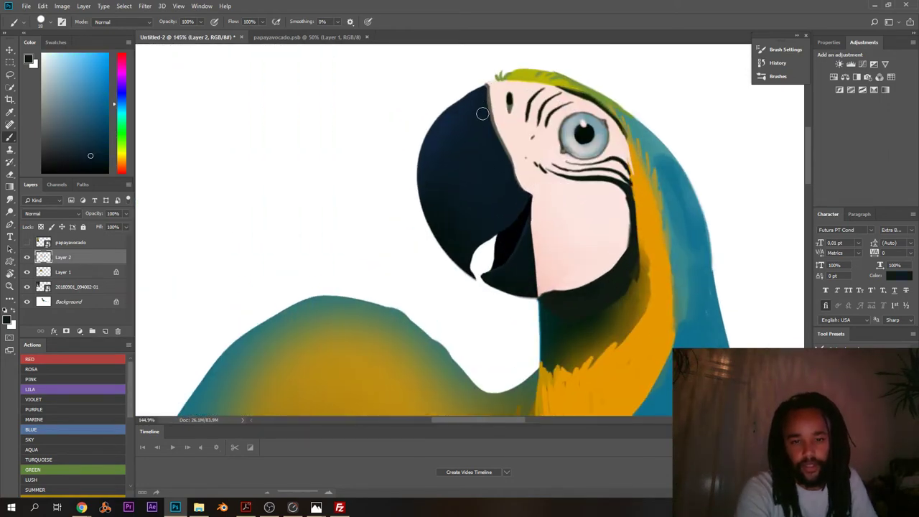
scroll(467, 122, down, 4)
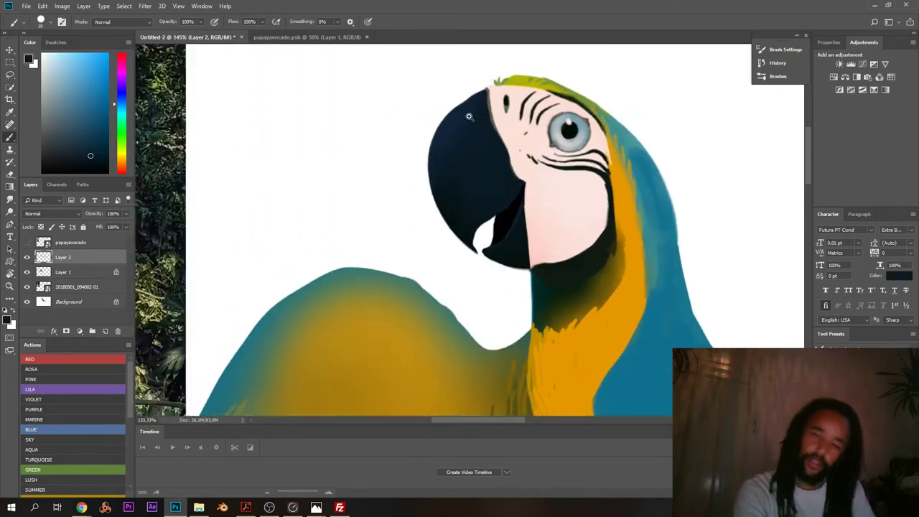
scroll(474, 172, down, 1)
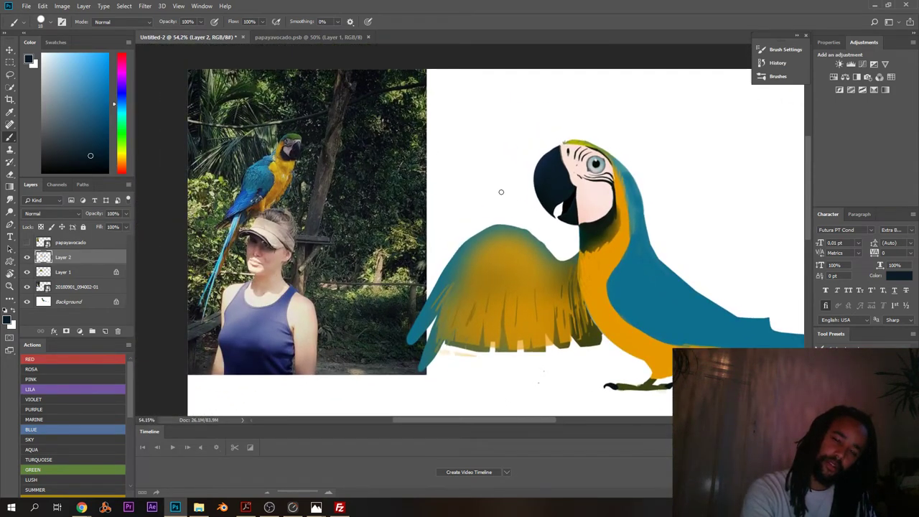
scroll(548, 207, up, 1)
scroll(553, 237, up, 2)
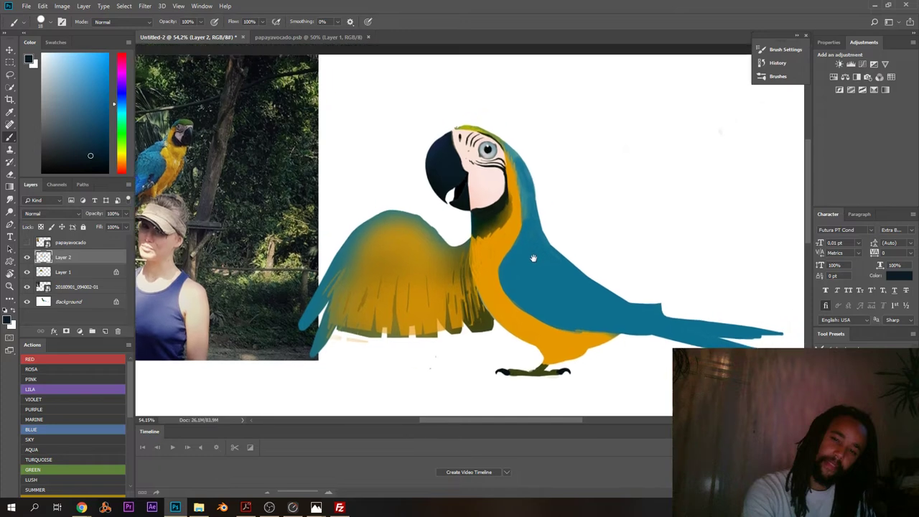
scroll(464, 240, up, 4)
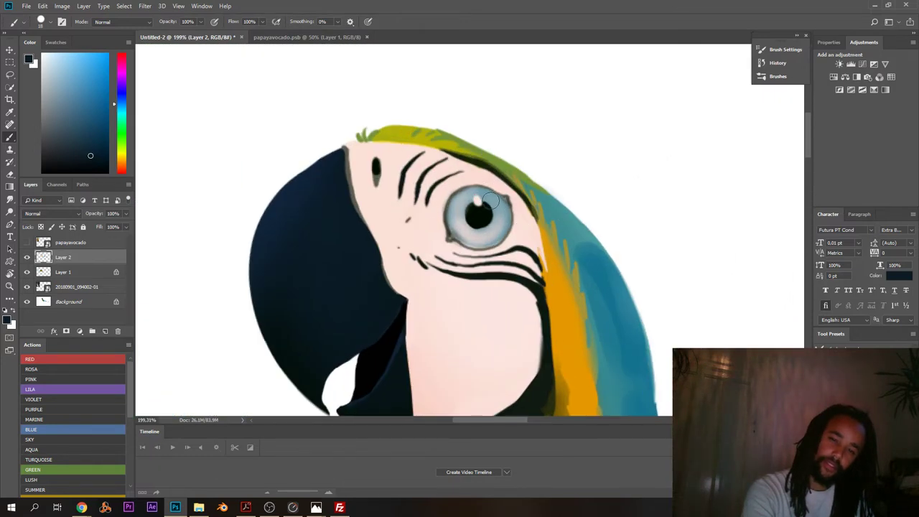
- Touch up the bare skin along the eye's outer rim with a 12 px brush and pale pink sampled from the face
scroll(462, 194, up, 1)
alt+click(401, 225)
right_click(424, 205)
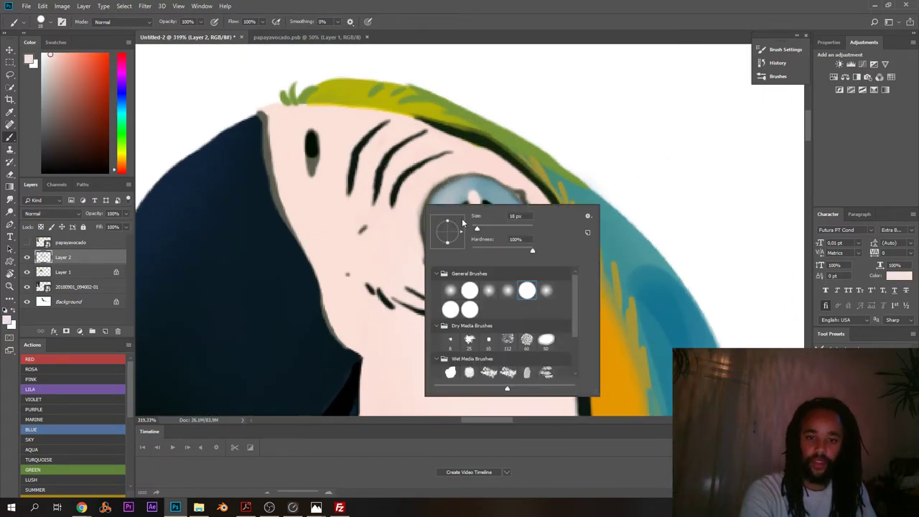
drag(476, 229, 474, 230)
click(412, 194)
drag(444, 174, 417, 222)
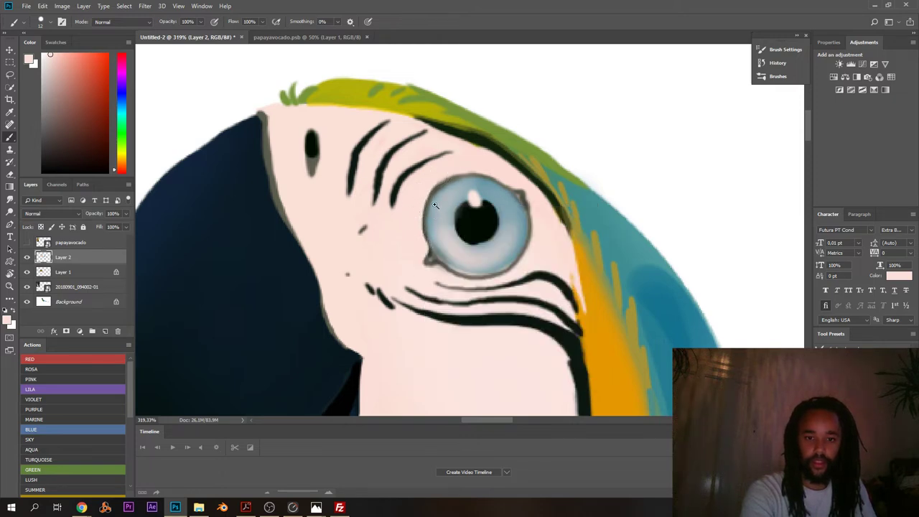
- Merge Layer 2 and Layer 1 and flatten the painted macaw into the Background layer beneath the reference photo
scroll(418, 254, down, 8)
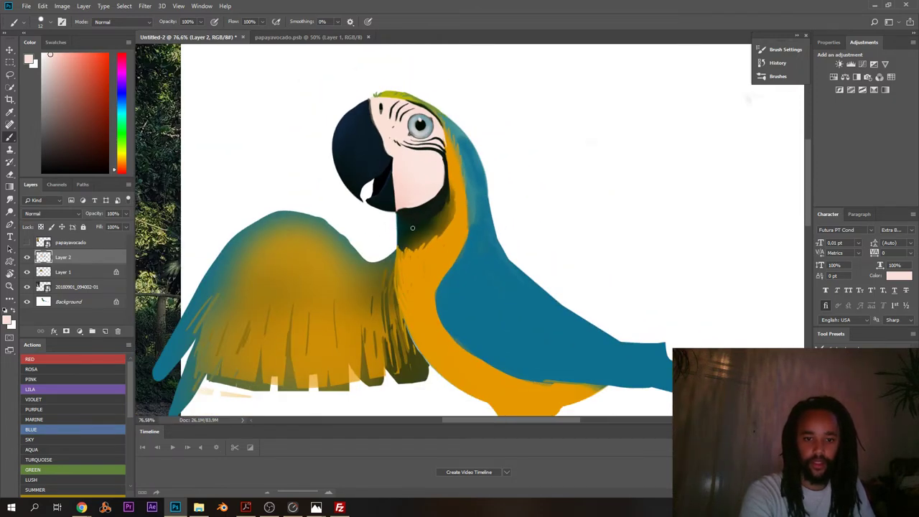
scroll(405, 175, down, 2)
scroll(405, 174, down, 3)
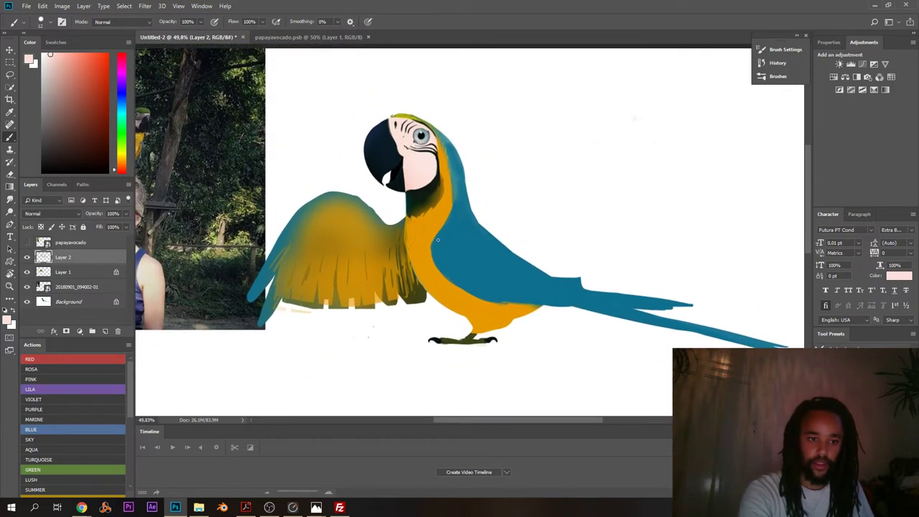
click(92, 272)
click(81, 255)
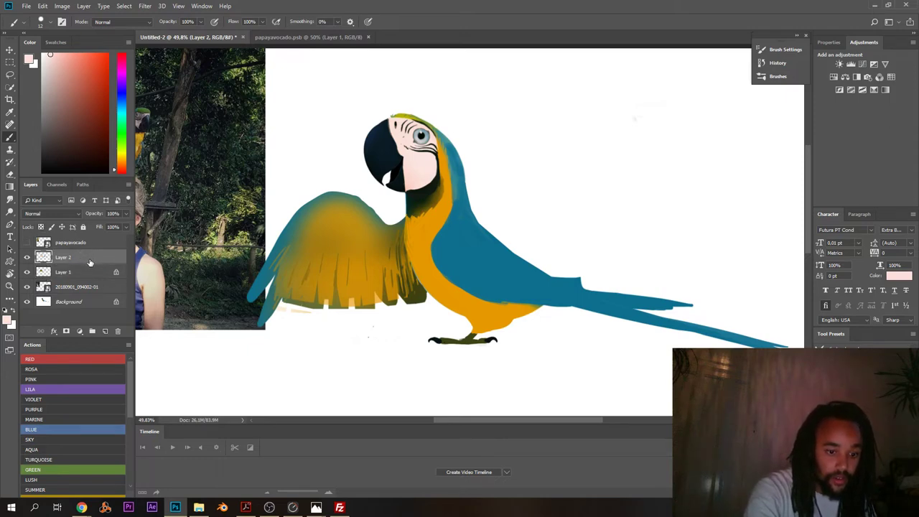
ctrl+click(90, 260)
click(85, 262)
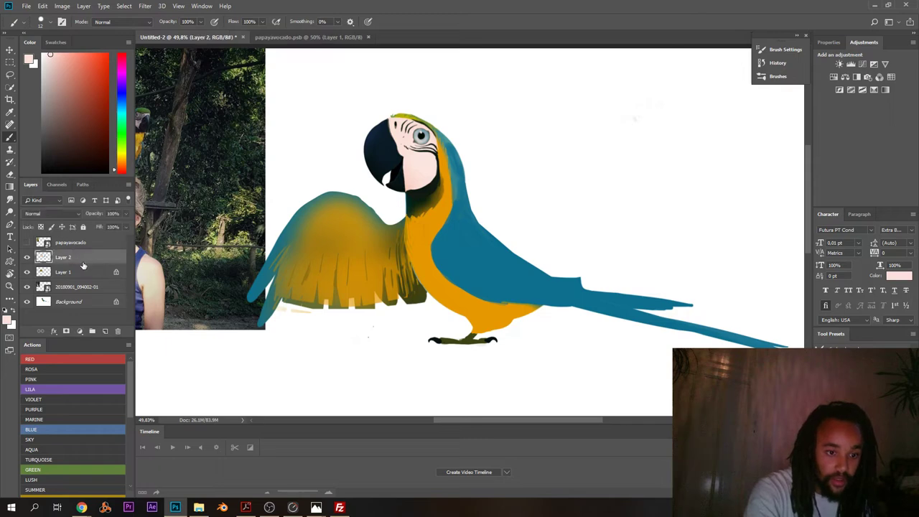
key(ctrl+e)
drag(83, 258, 83, 284)
key(ctrl+e)
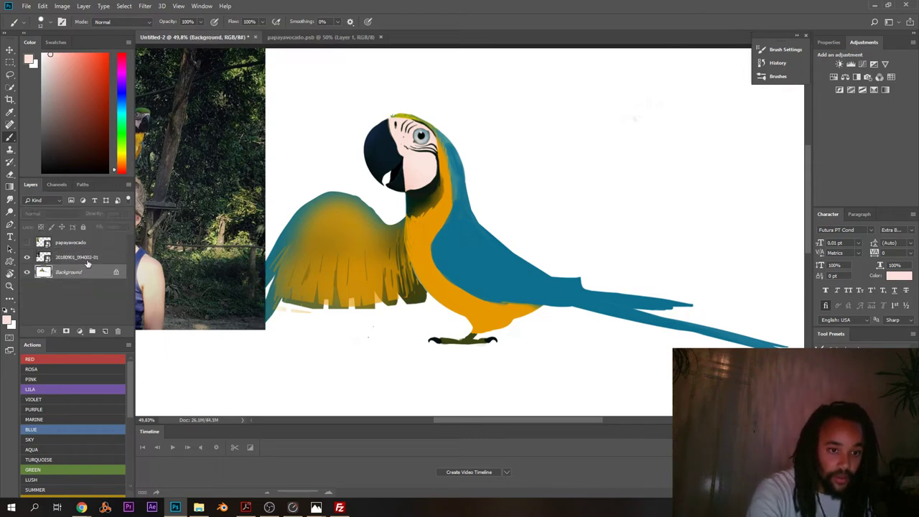
- Duplicate the Background layer and merge the copy back down into it
key(ctrl+j)
drag(325, 276, 379, 293)
drag(431, 237, 432, 256)
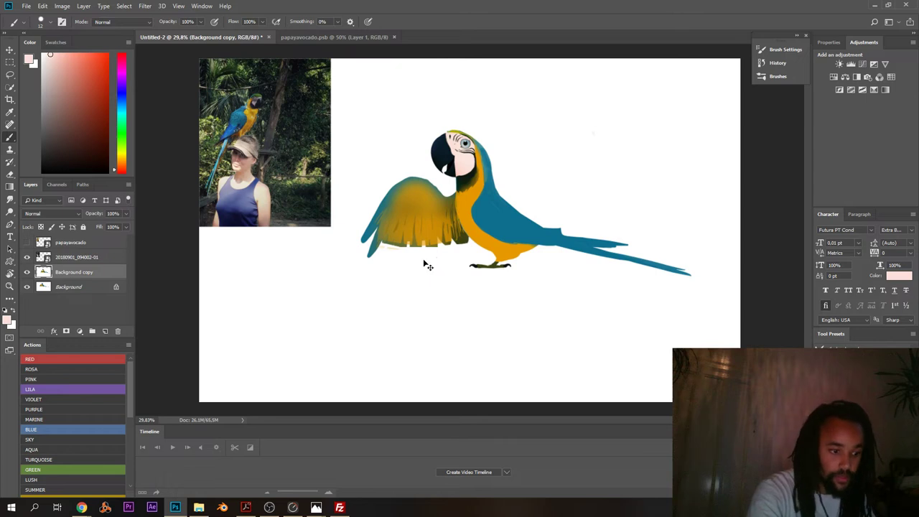
key(ctrl+e)
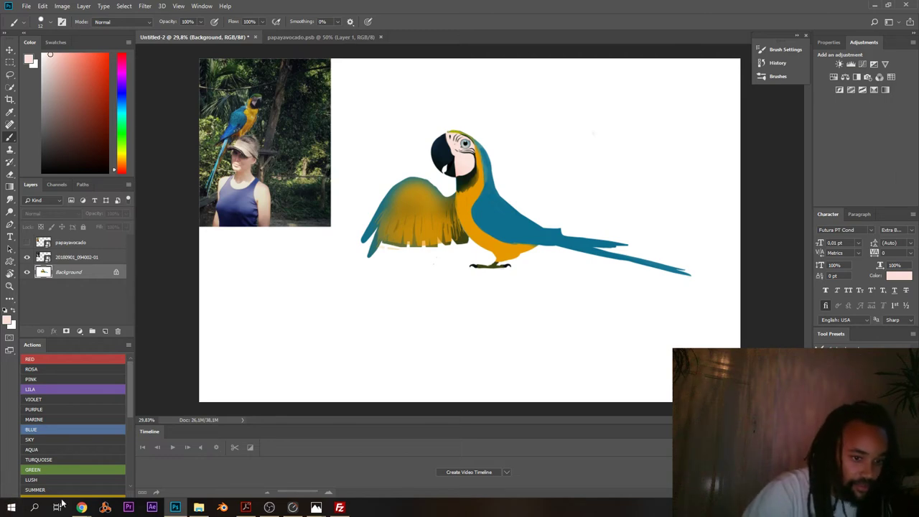
- Read the live stream chat in a widened window, move it off the canvas and return to Photoshop
mouse_move(80, 509)
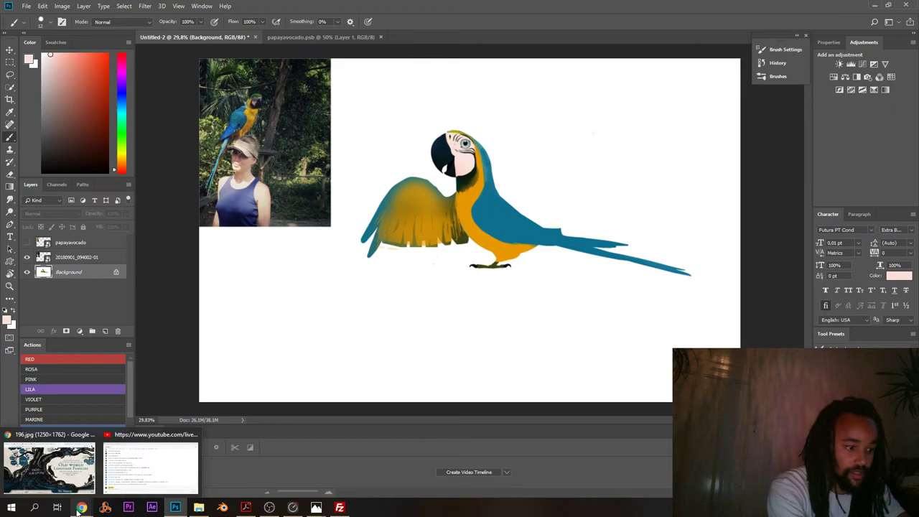
click(146, 471)
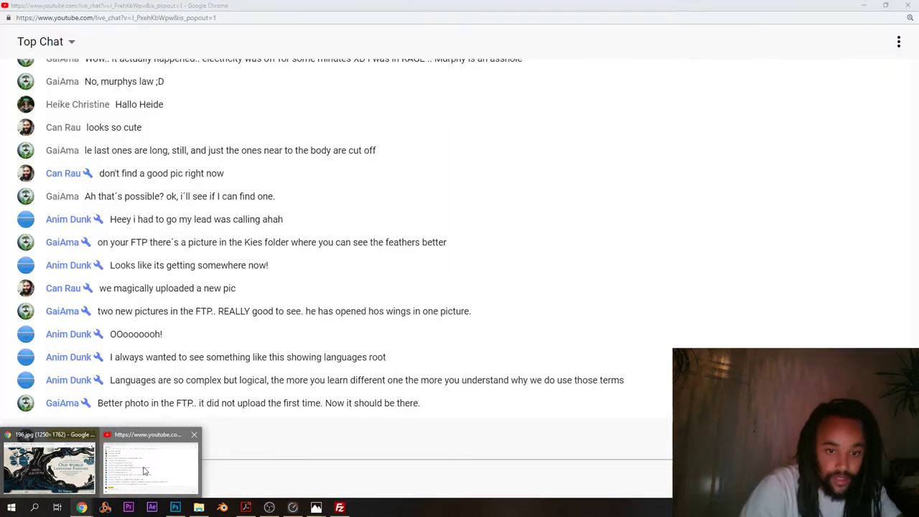
double_click(554, 5)
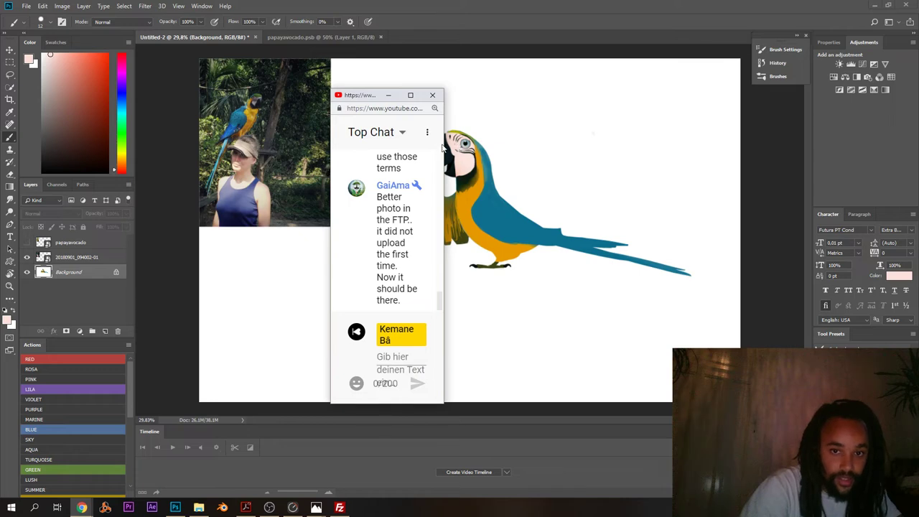
drag(444, 147, 691, 122)
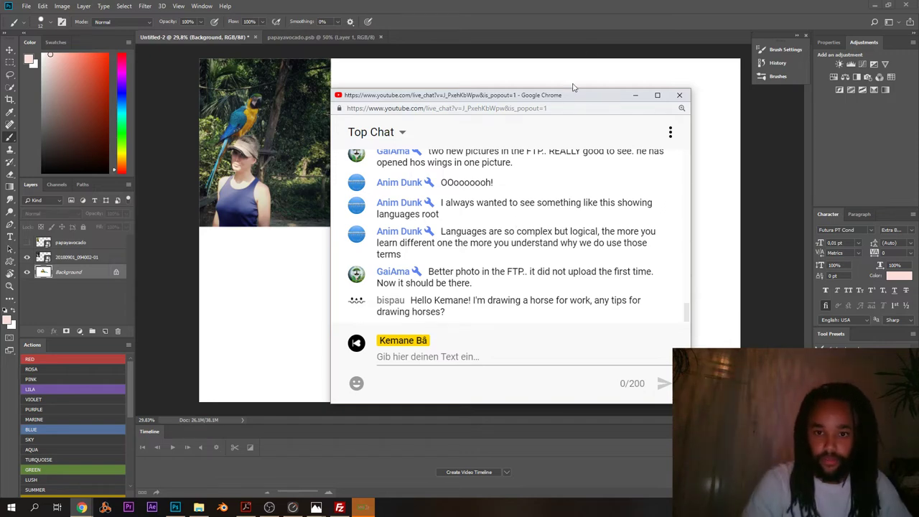
mouse_move(577, 96)
mouse_down()
mouse_move(160, 418)
mouse_move(10, 365)
mouse_move(0, 107)
mouse_up()
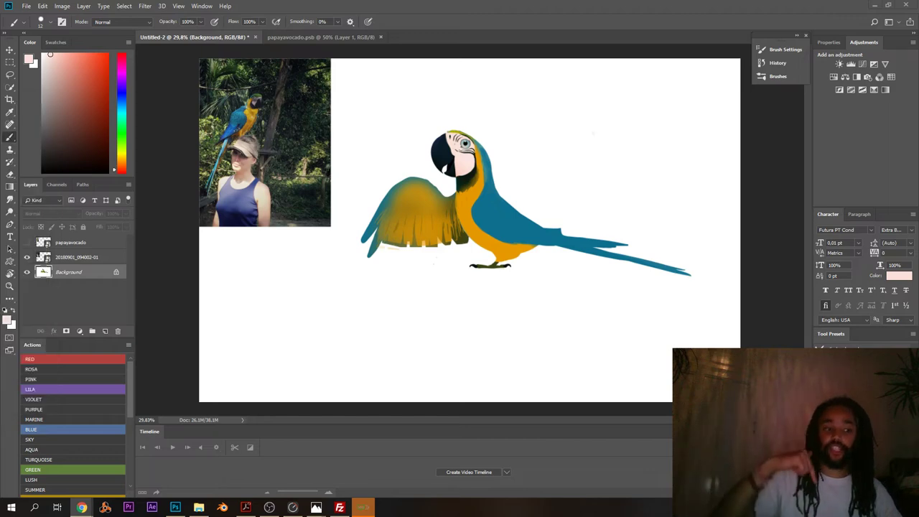
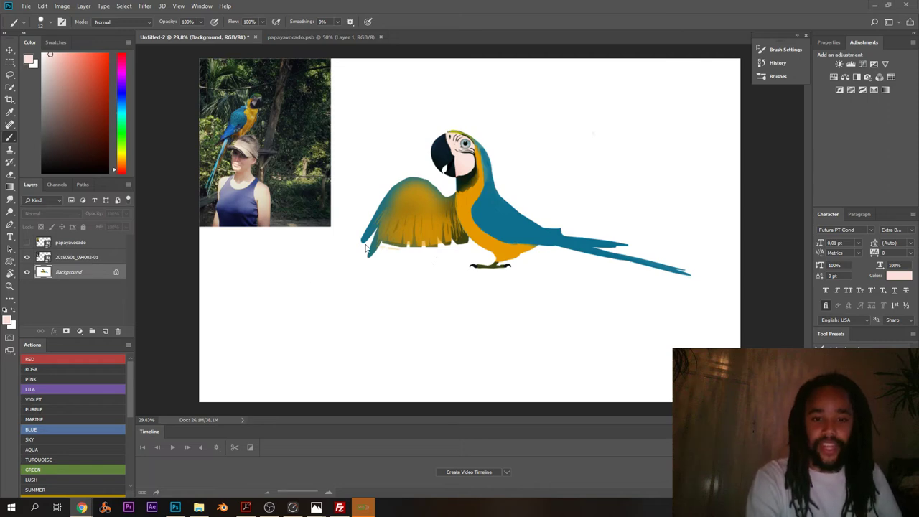
click(159, 257)
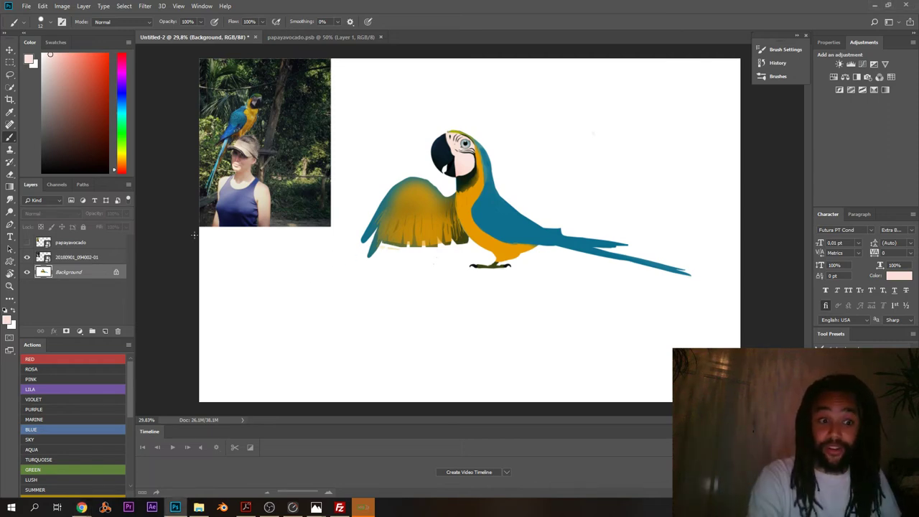
- Clean up the stray marks beneath the spread wing's feather tips on the Background layer with sampled canvas white
click(69, 257)
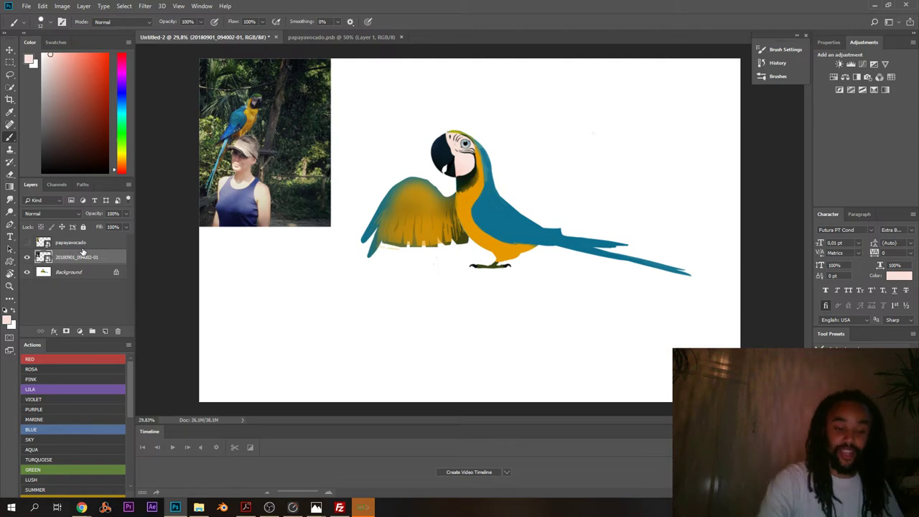
scroll(411, 223, up, 6)
drag(414, 214, 374, 264)
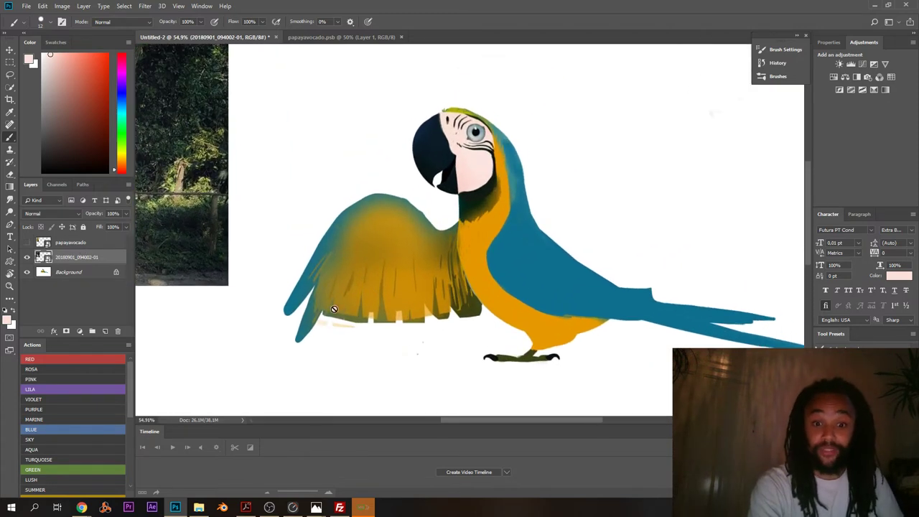
key(e)
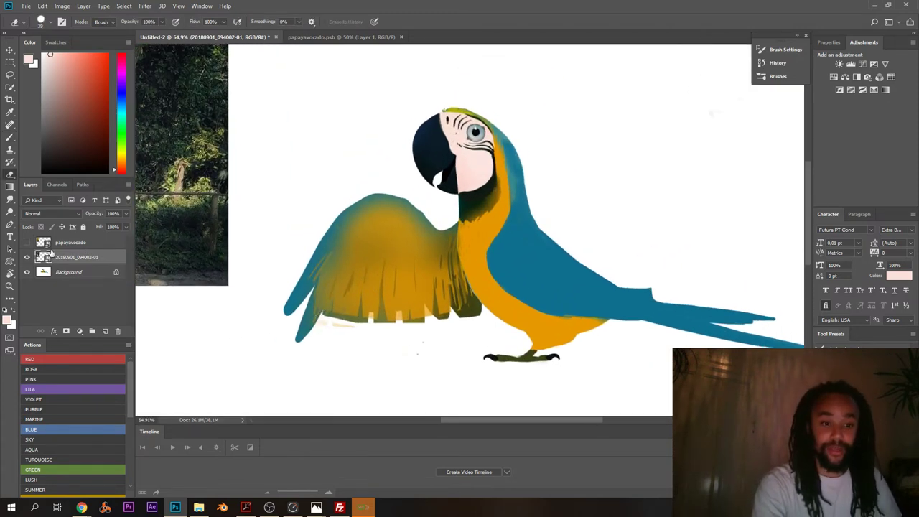
click(85, 276)
key(b)
alt+click(375, 336)
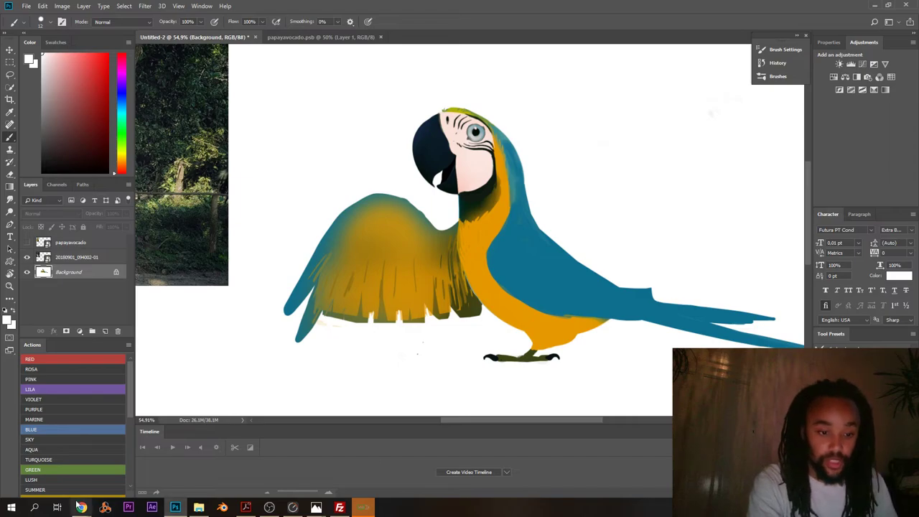
- Switch to Chrome and study the Indo-European tree and historic spread map in the language families image, then return to the painting
mouse_move(81, 507)
click(57, 459)
scroll(363, 273, down, 5)
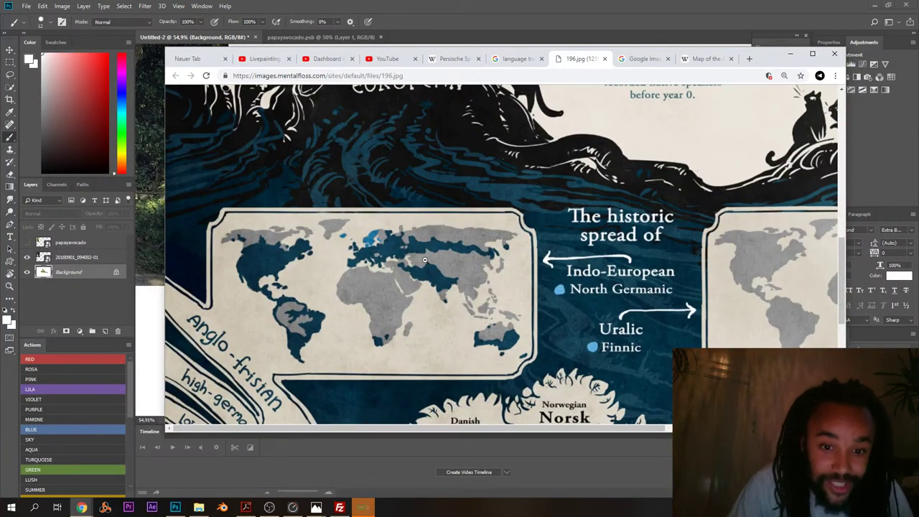
scroll(430, 273, up, 5)
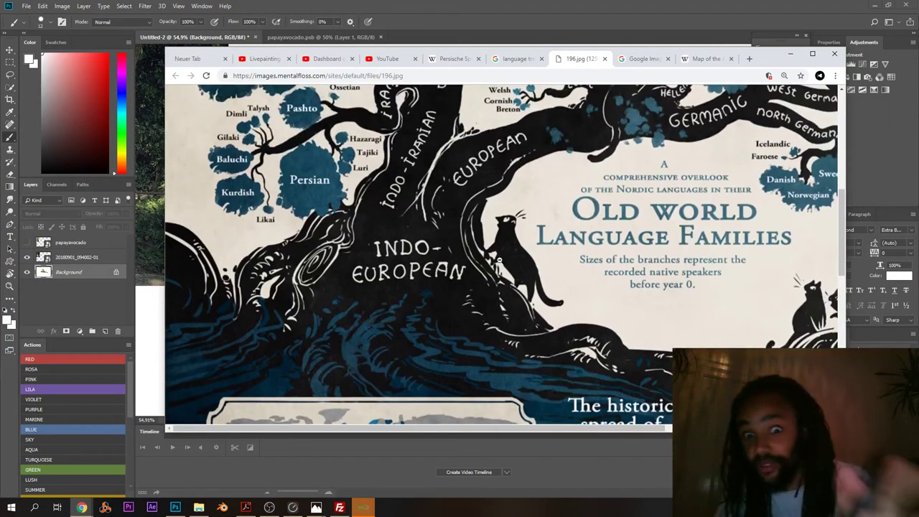
scroll(499, 261, down, 4)
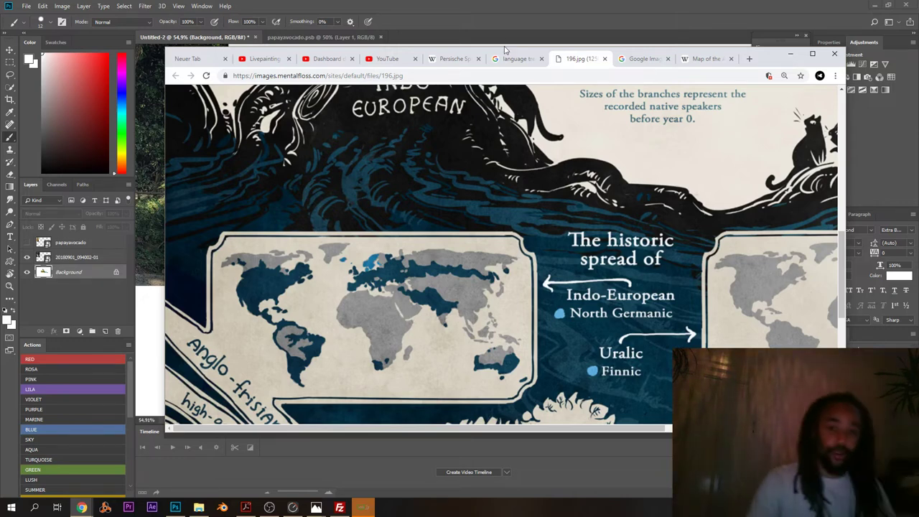
click(513, 12)
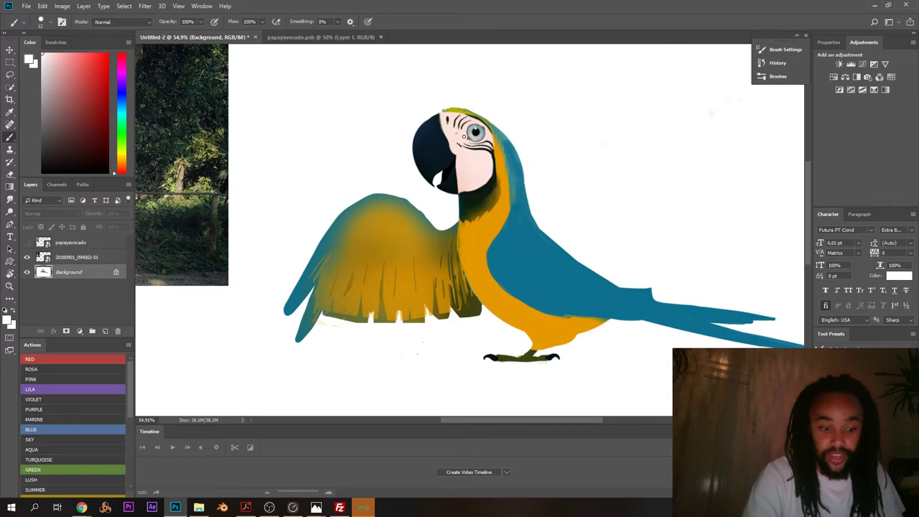
- Trim the stepped edge where the blue back meets the upper tail feathers with the Eraser
scroll(268, 256, up, 3)
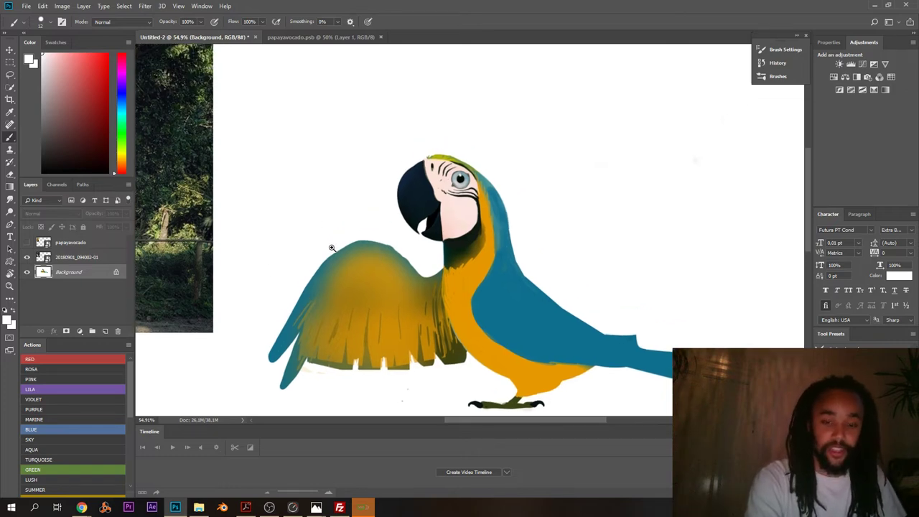
drag(332, 248, 311, 257)
drag(496, 296, 362, 240)
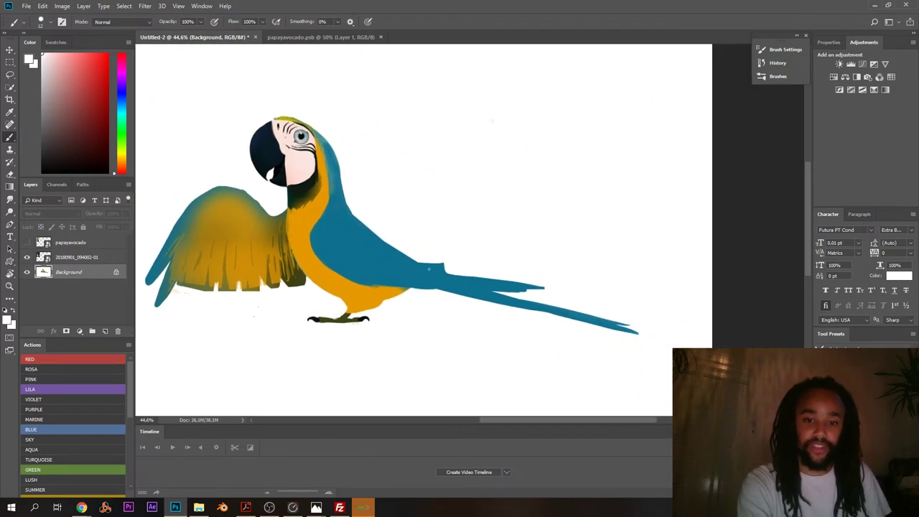
drag(429, 269, 492, 262)
key(e)
right_click(431, 246)
mouse_move(410, 248)
mouse_down()
mouse_move(455, 257)
mouse_move(443, 277)
mouse_up()
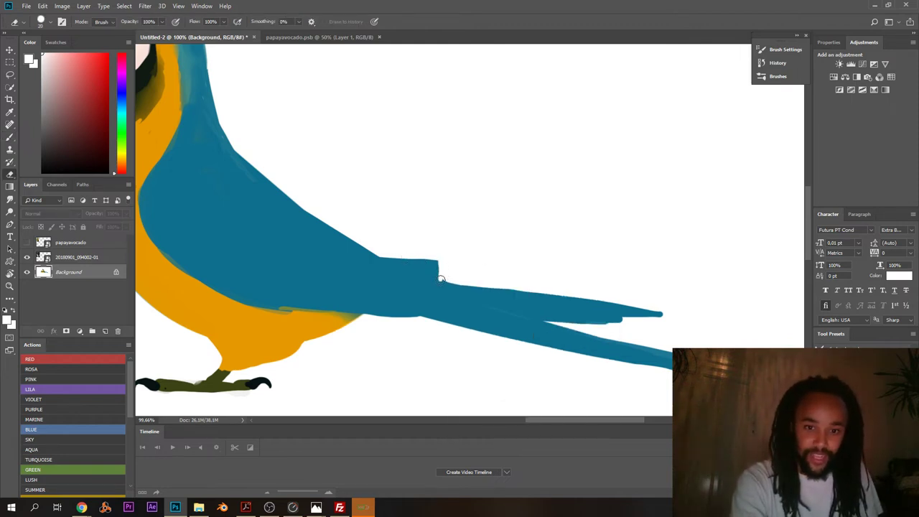
drag(414, 250, 379, 268)
- Switch to the Brush tool, sample the dark throat colour and add a new layer above the 20180901_094002-01 layer
mouse_move(291, 168)
mouse_down()
mouse_move(383, 174)
mouse_move(411, 163)
mouse_up()
alt+click(395, 149)
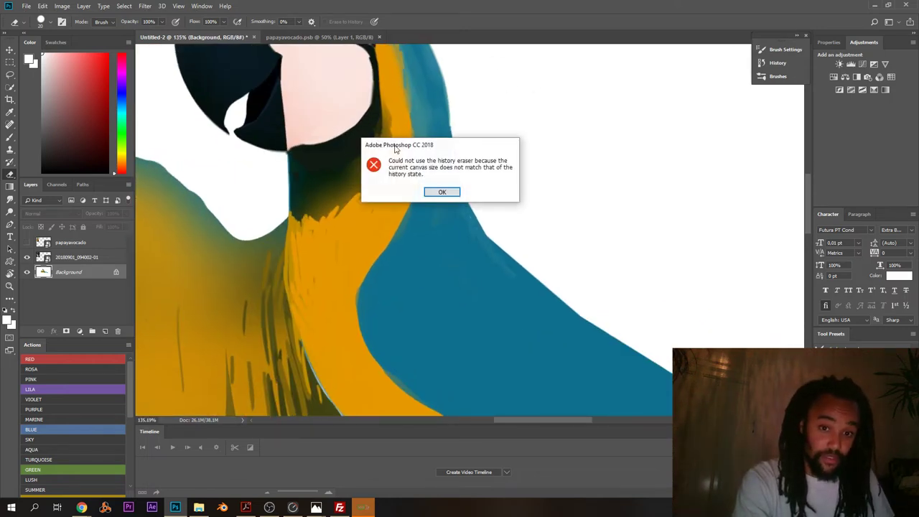
click(429, 193)
key(b)
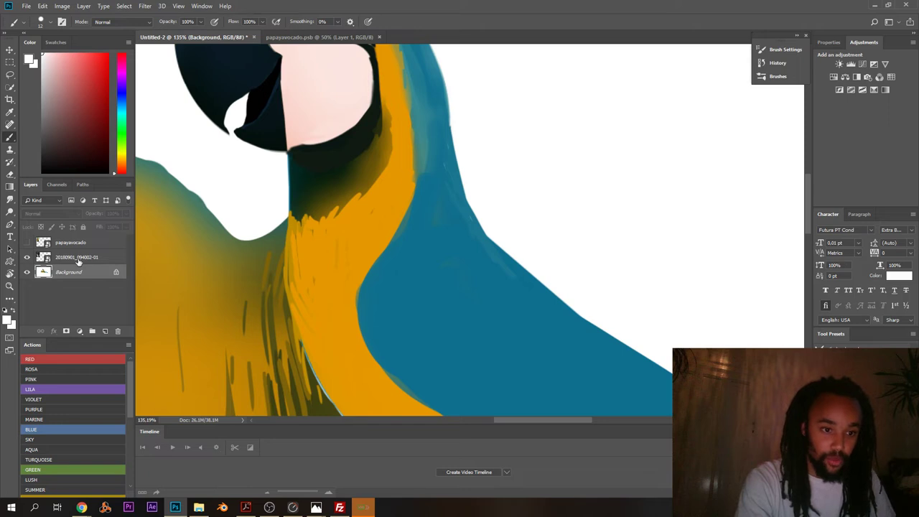
click(77, 262)
alt+click(337, 183)
drag(369, 140, 127, 234)
drag(430, 126, 406, 128)
drag(464, 136, 480, 132)
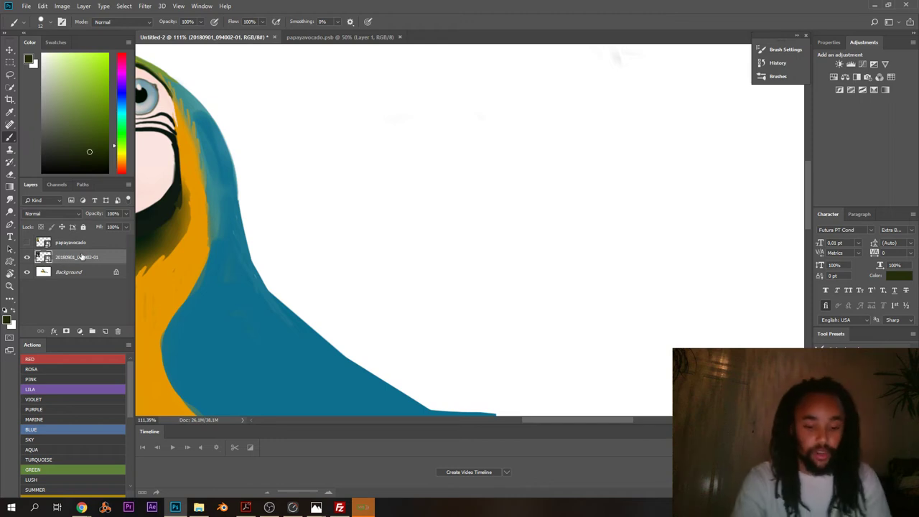
key(ctrl+shift+n)
key(Return)
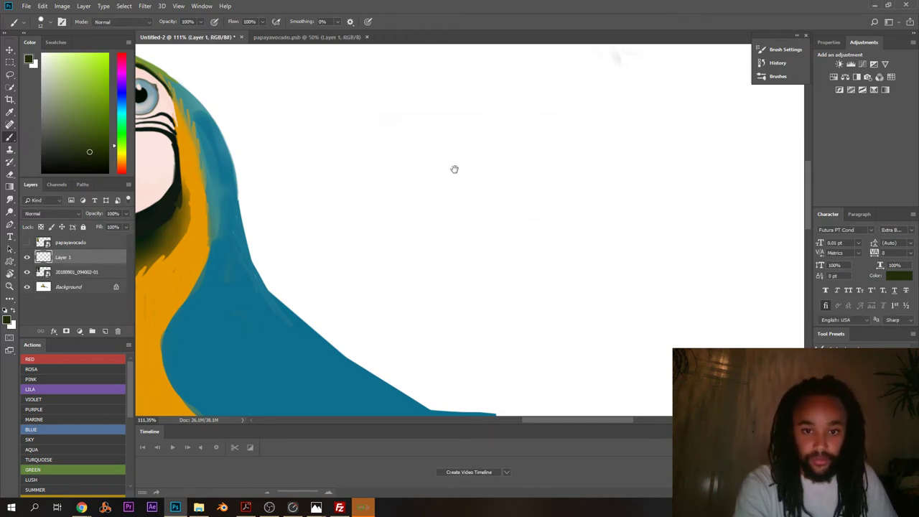
- Draw a small heart outline in the dark colour on the blank canvas behind the macaw's head and fill it with bright red
mouse_move(455, 169)
mouse_down()
mouse_move(459, 195)
mouse_move(470, 160)
mouse_move(492, 159)
mouse_move(490, 182)
mouse_move(449, 225)
mouse_up()
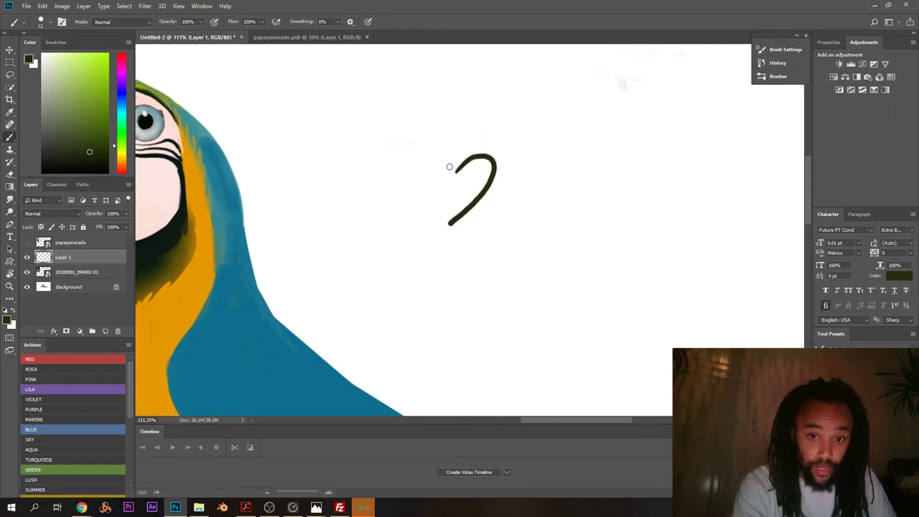
mouse_move(449, 166)
mouse_down()
mouse_move(425, 188)
mouse_move(450, 224)
mouse_up()
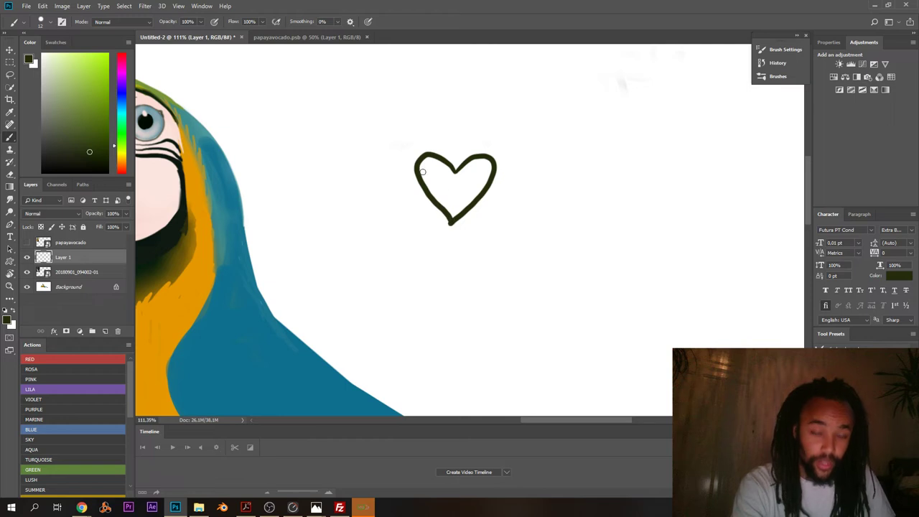
click(122, 65)
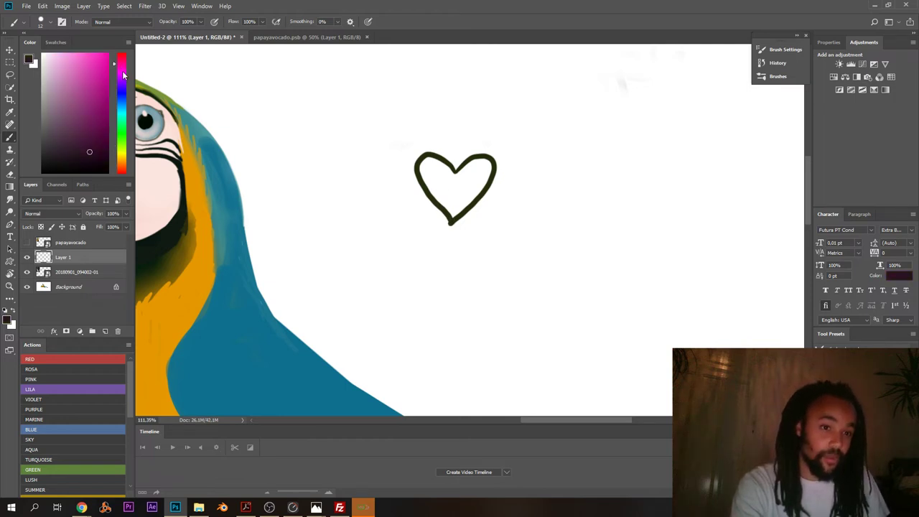
mouse_move(122, 71)
mouse_down()
mouse_move(121, 58)
mouse_move(100, 51)
mouse_up()
click(121, 57)
click(108, 61)
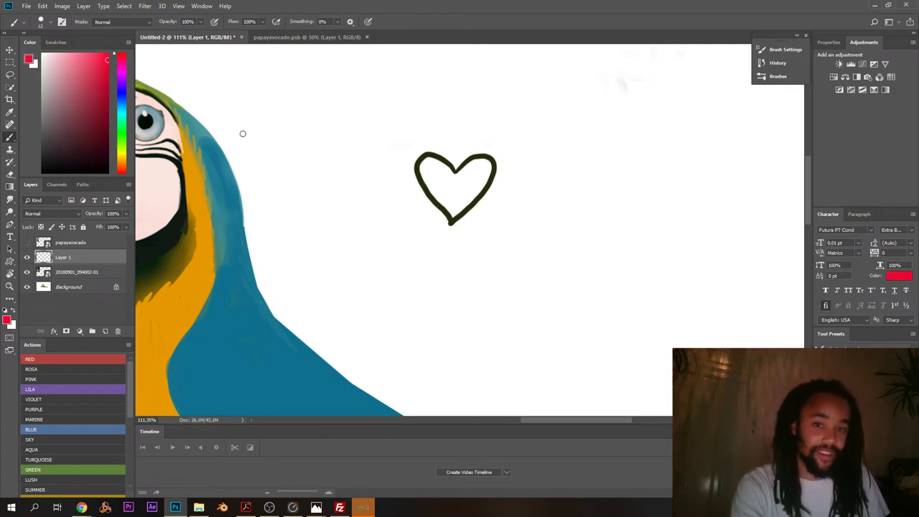
mouse_move(482, 161)
mouse_down()
mouse_move(482, 186)
mouse_move(472, 202)
mouse_move(431, 165)
mouse_move(465, 190)
mouse_move(429, 172)
mouse_move(446, 199)
mouse_move(435, 198)
mouse_move(438, 161)
mouse_up()
drag(479, 185, 448, 177)
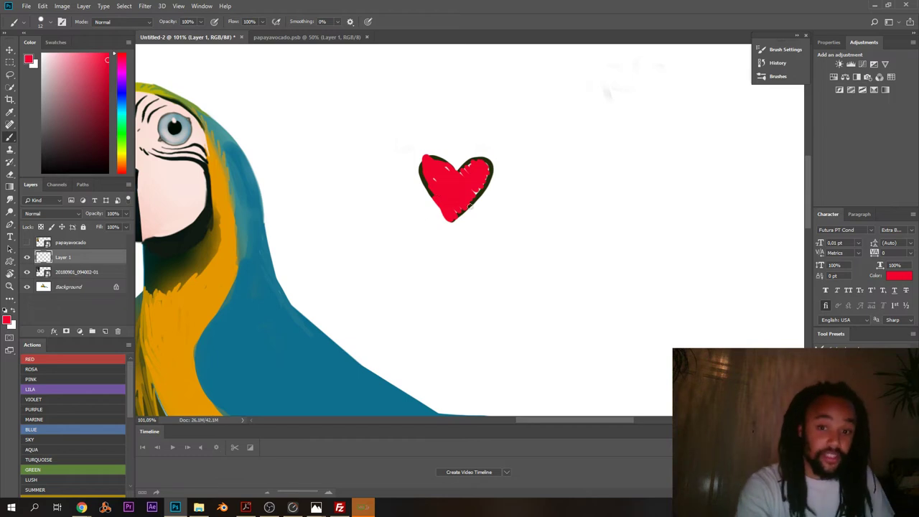
- Resample the heart's dark outline colour, try a stroke on the blank canvas beside the heart and undo it
alt+click(490, 162)
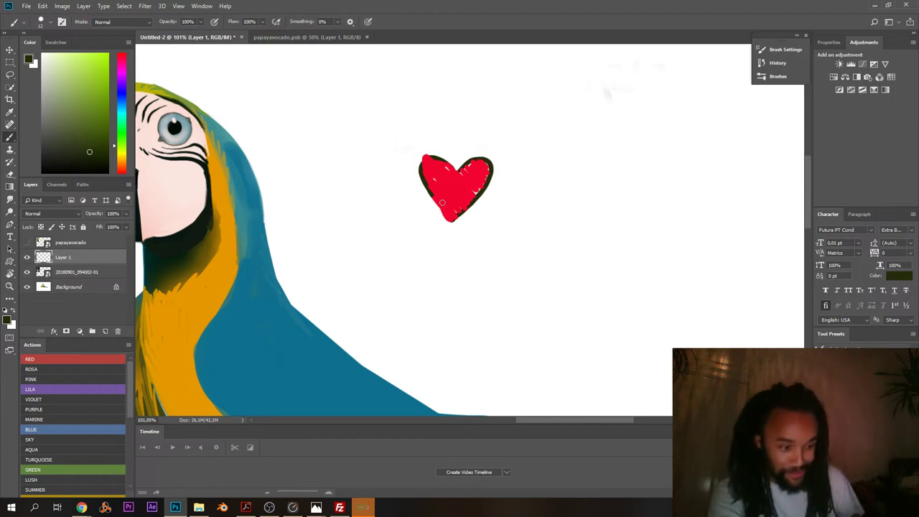
drag(379, 204, 349, 232)
alt+click(397, 192)
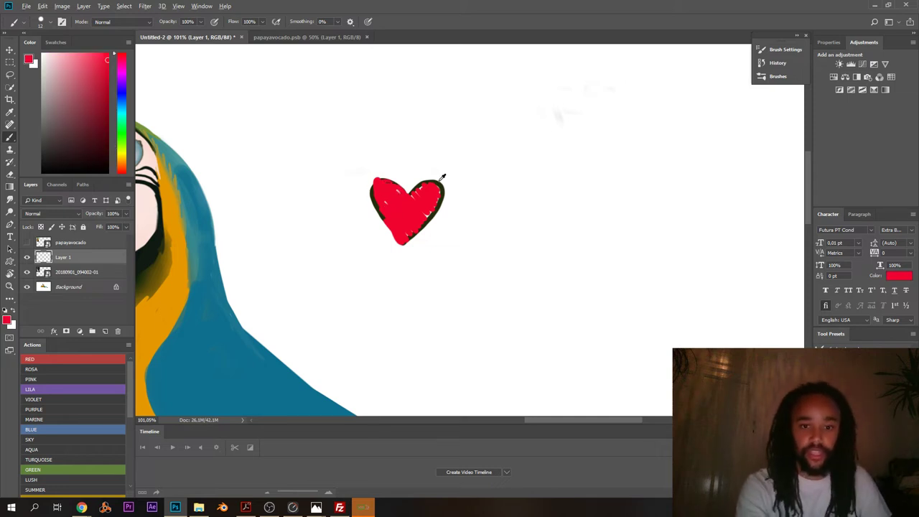
alt+click(441, 181)
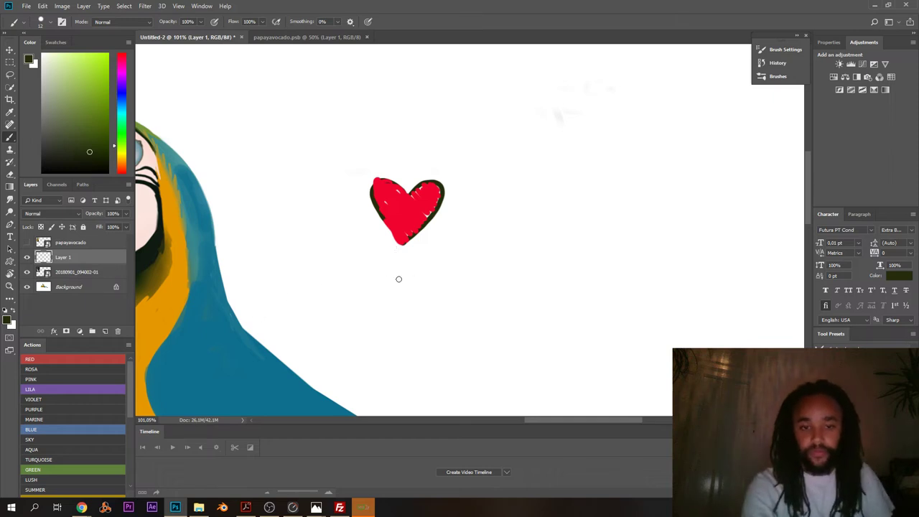
drag(482, 216, 435, 231)
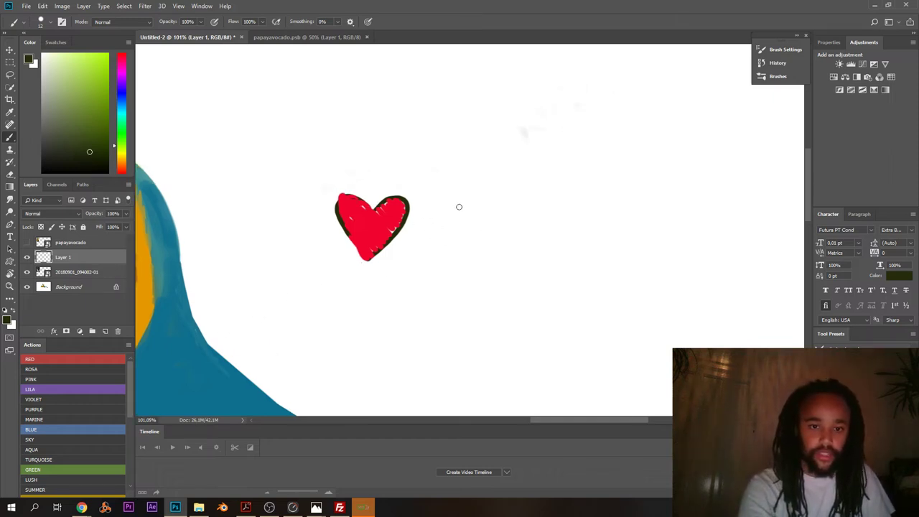
drag(497, 211, 445, 223)
mouse_move(487, 193)
mouse_down()
mouse_move(453, 158)
mouse_move(453, 300)
mouse_move(640, 208)
mouse_up()
key(ctrl+z)
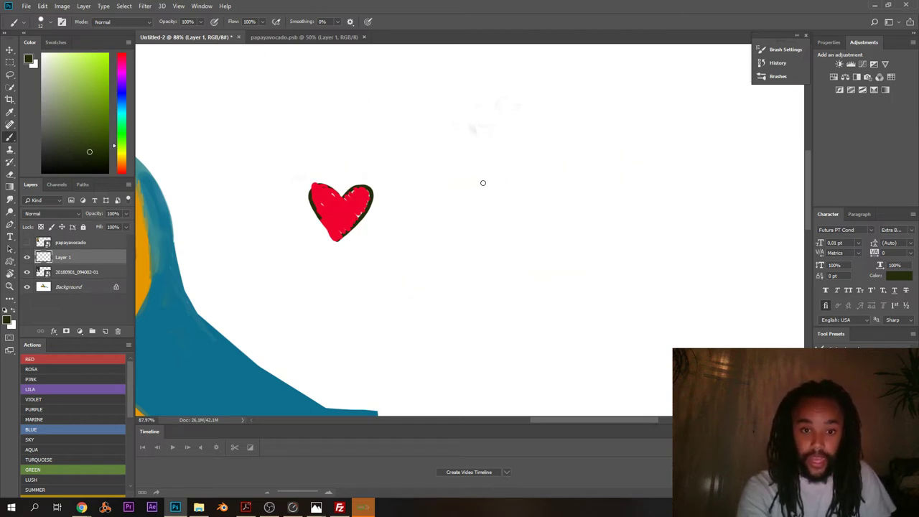
- Sketch a large dark spiral on the empty canvas beside the heart and undo its strokes
scroll(483, 182, up, 2)
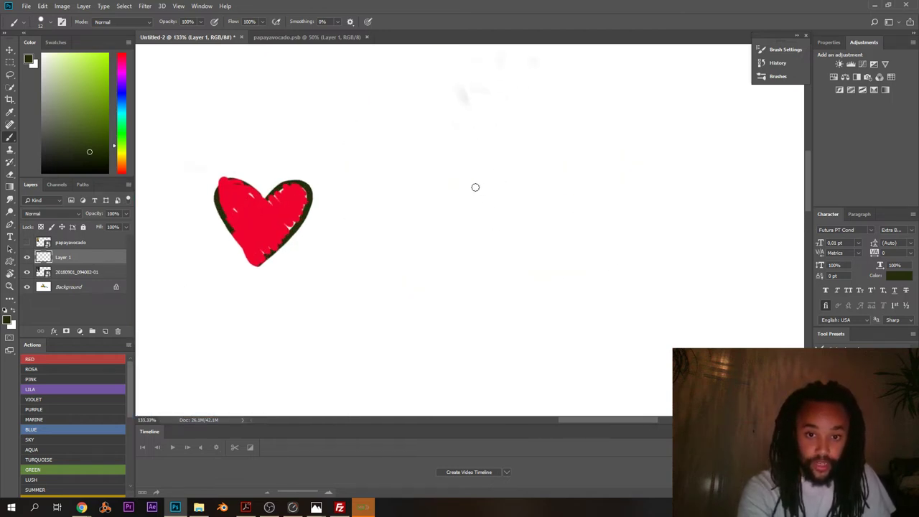
drag(474, 183, 494, 217)
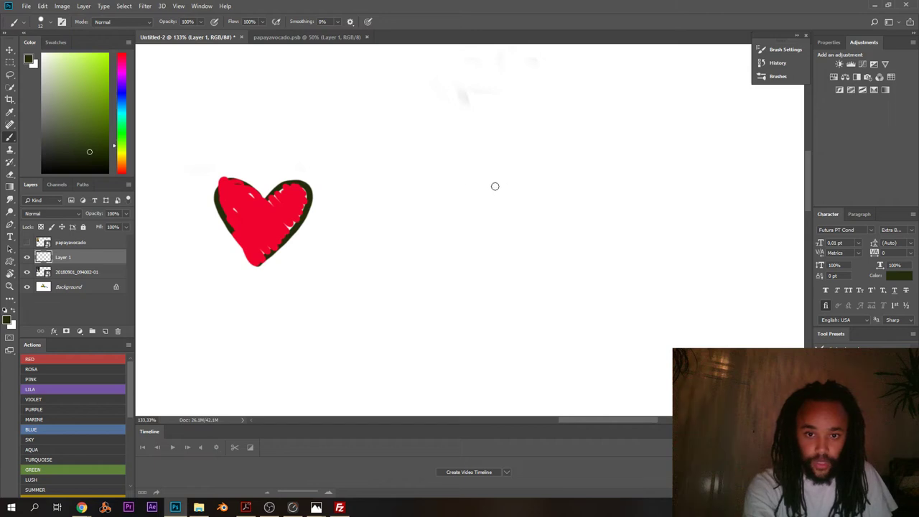
mouse_move(493, 185)
mouse_down()
mouse_move(492, 214)
mouse_move(474, 202)
mouse_move(459, 175)
mouse_move(468, 150)
mouse_move(499, 148)
mouse_move(540, 198)
mouse_move(558, 248)
mouse_move(548, 271)
mouse_move(530, 279)
mouse_move(503, 270)
mouse_move(431, 189)
mouse_move(424, 151)
mouse_move(440, 116)
mouse_move(492, 107)
mouse_move(546, 148)
mouse_move(591, 204)
mouse_up()
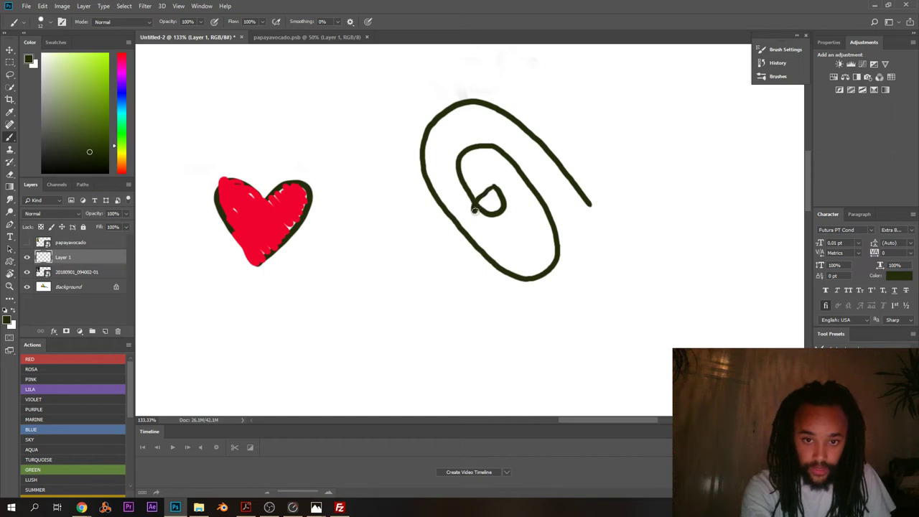
mouse_move(475, 211)
mouse_down()
mouse_move(491, 189)
mouse_move(482, 202)
mouse_move(489, 210)
mouse_move(521, 188)
mouse_move(529, 157)
mouse_move(515, 148)
mouse_move(492, 166)
mouse_up()
key(ctrl+z)
key(ctrl+alt+z)
key(ctrl+alt+z)
- Retrace both halves of the red heart's outline with thick dark strokes
mouse_move(260, 199)
mouse_down()
mouse_move(341, 184)
mouse_move(302, 165)
mouse_move(306, 209)
mouse_move(339, 245)
mouse_up()
mouse_move(343, 181)
mouse_down()
mouse_move(371, 164)
mouse_move(384, 174)
mouse_move(336, 248)
mouse_up()
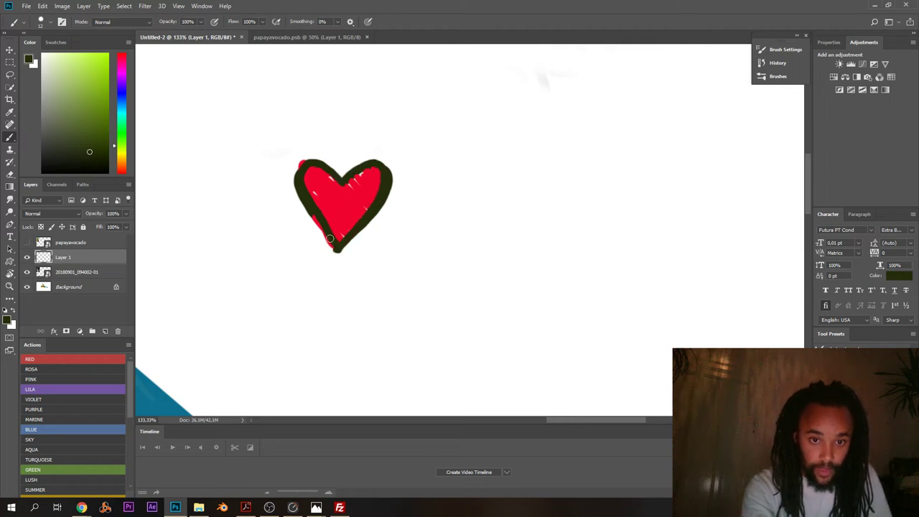
drag(327, 236, 336, 249)
mouse_move(340, 183)
mouse_down()
mouse_move(308, 165)
mouse_move(305, 185)
mouse_up()
- Extend the heart's outline into large interlaced loops that form an outer heart with tails crossing beneath it
mouse_move(336, 249)
mouse_down()
mouse_move(384, 260)
mouse_move(404, 244)
mouse_move(377, 169)
mouse_move(332, 102)
mouse_up()
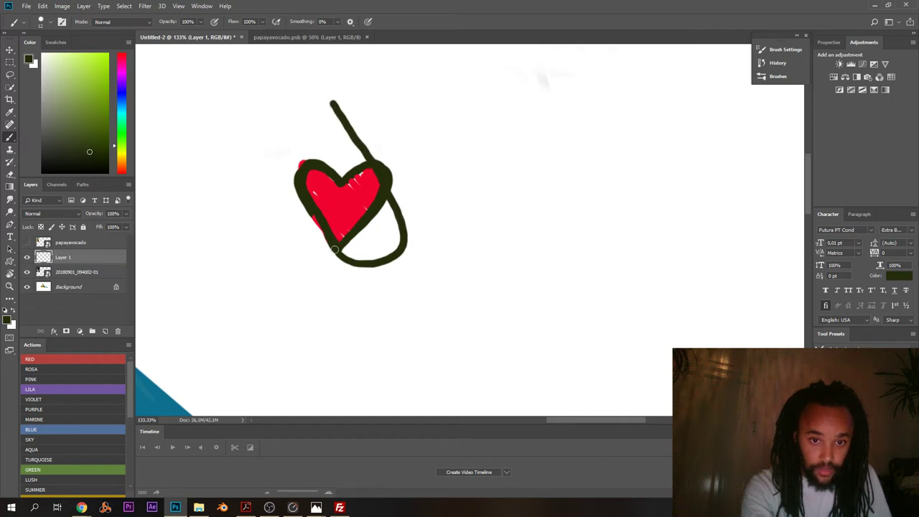
mouse_move(334, 249)
mouse_down()
mouse_move(307, 271)
mouse_move(267, 241)
mouse_move(276, 196)
mouse_move(338, 120)
mouse_move(363, 105)
mouse_move(399, 103)
mouse_move(432, 125)
mouse_move(435, 194)
mouse_move(345, 316)
mouse_up()
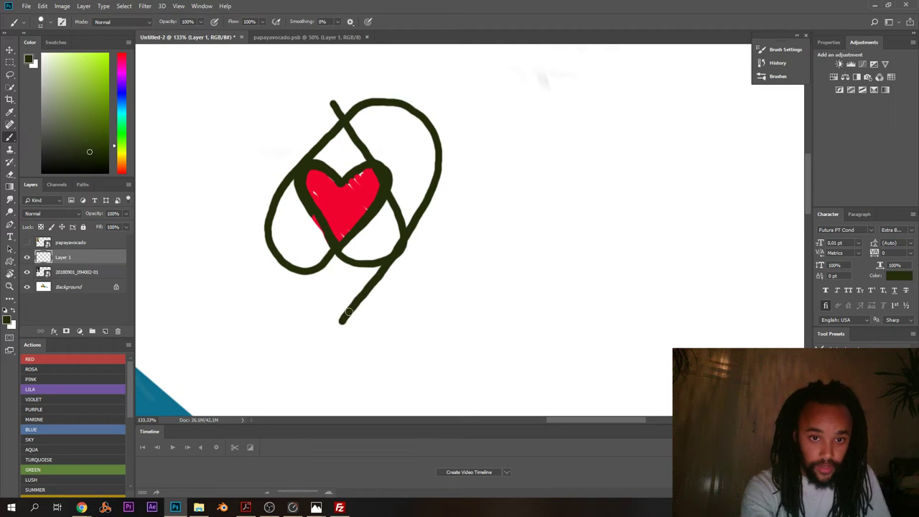
mouse_move(331, 102)
mouse_down()
mouse_move(272, 87)
mouse_move(233, 125)
mouse_move(257, 206)
mouse_move(357, 362)
mouse_up()
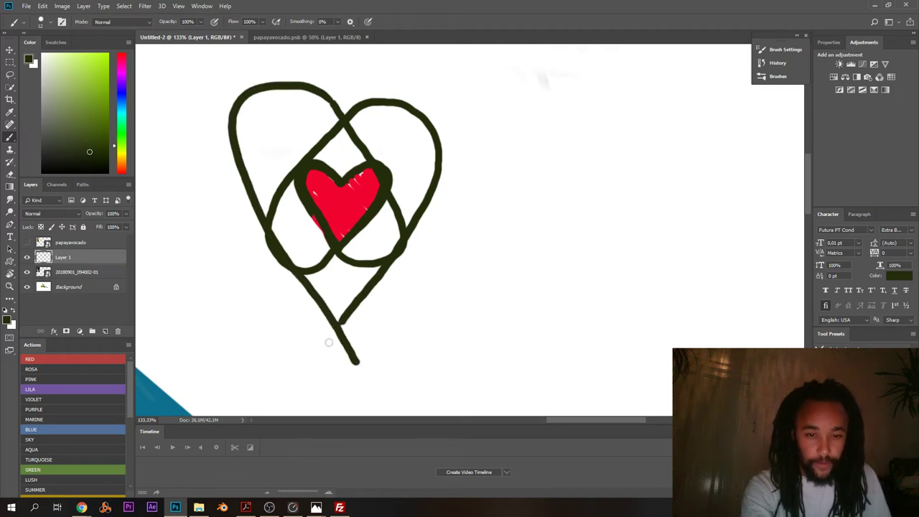
drag(335, 329, 310, 368)
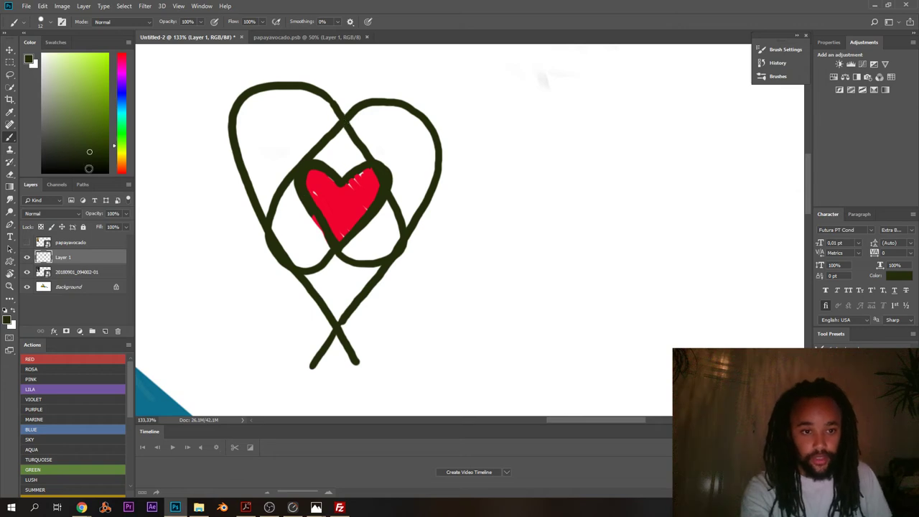
- Pick a light cyan blue and trace one continuous interlaced loop from inside the red heart to the lower tail
drag(119, 157, 118, 95)
click(80, 54)
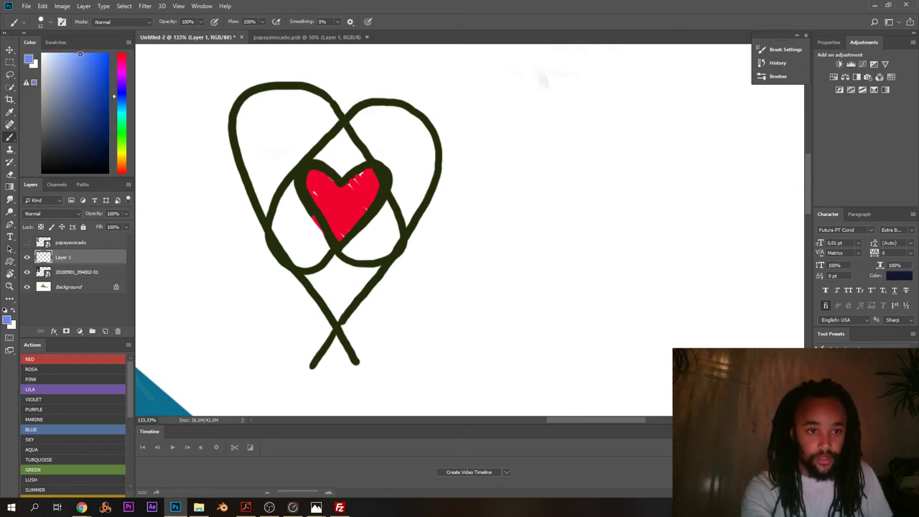
drag(119, 135, 118, 108)
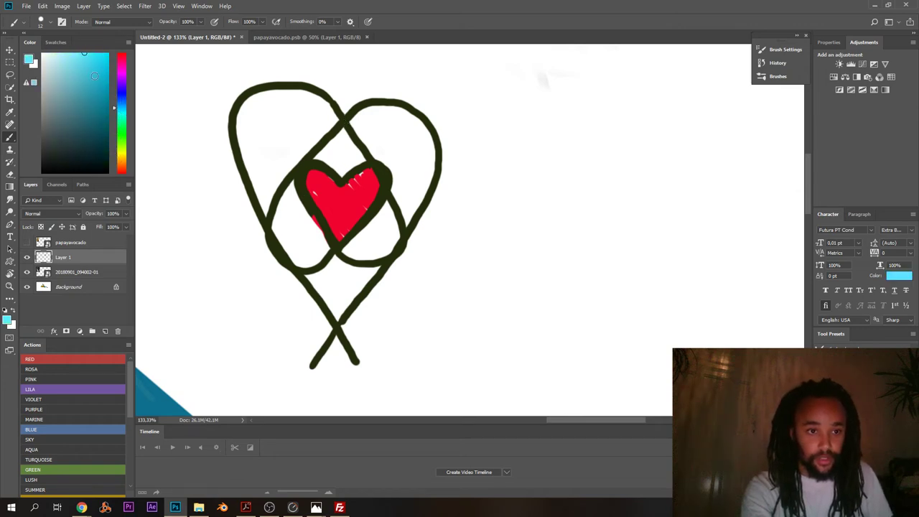
mouse_move(332, 177)
mouse_down()
mouse_move(353, 201)
mouse_move(314, 168)
mouse_move(305, 181)
mouse_move(327, 235)
mouse_move(373, 256)
mouse_move(400, 224)
mouse_move(364, 140)
mouse_move(323, 91)
mouse_move(257, 85)
mouse_move(241, 132)
mouse_move(252, 177)
mouse_move(287, 270)
mouse_move(363, 390)
mouse_up()
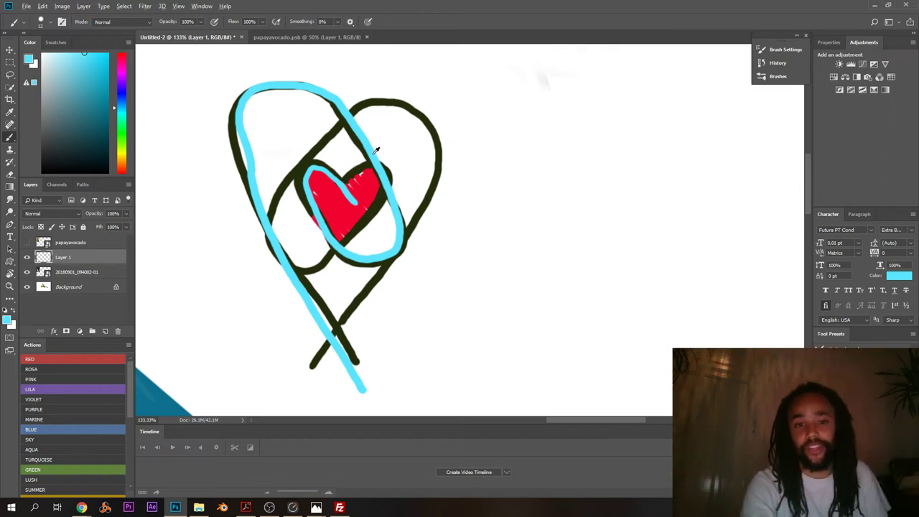
- Touch up the inner heart with sampled red, cyan and dark outline colours over the traced line
key(x)
alt+click(325, 186)
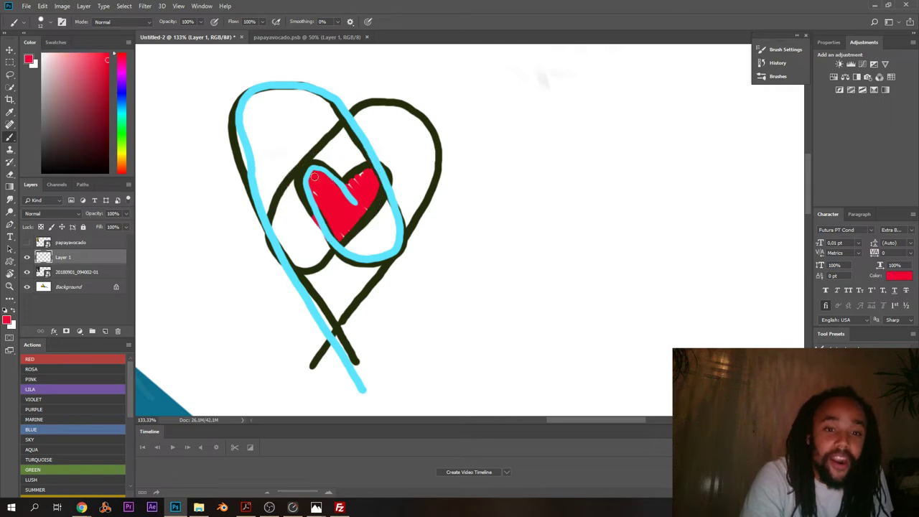
mouse_move(317, 172)
mouse_down()
mouse_move(339, 191)
mouse_move(306, 177)
mouse_move(334, 234)
mouse_move(339, 192)
mouse_move(377, 177)
mouse_move(341, 241)
mouse_move(320, 207)
mouse_move(332, 252)
mouse_move(367, 255)
mouse_up()
alt+click(346, 251)
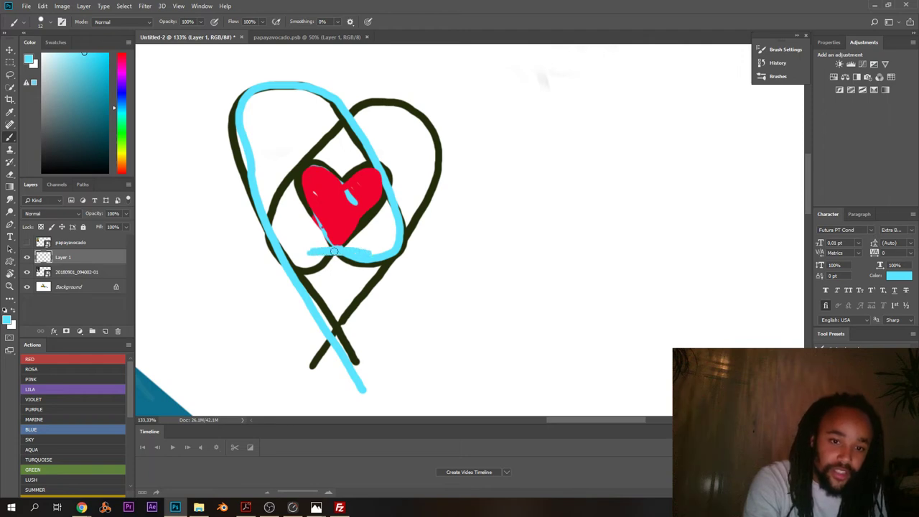
alt+click(350, 144)
mouse_move(345, 184)
mouse_down()
mouse_move(331, 186)
mouse_move(350, 184)
mouse_move(339, 192)
mouse_up()
alt+click(367, 184)
scroll(315, 198, down, 3)
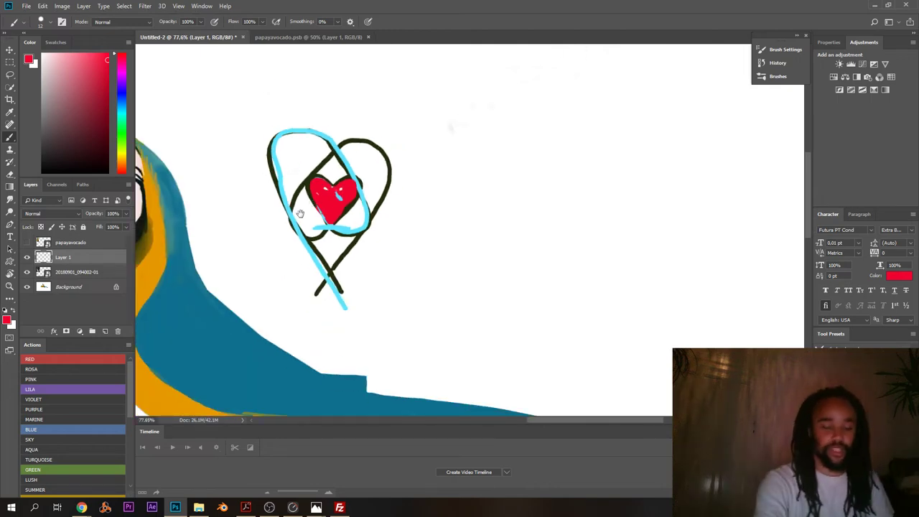
- Sample the canvas white, enlarge the brush to 120 px and paint over the whole heart drawing
drag(290, 218, 407, 214)
alt+click(423, 135)
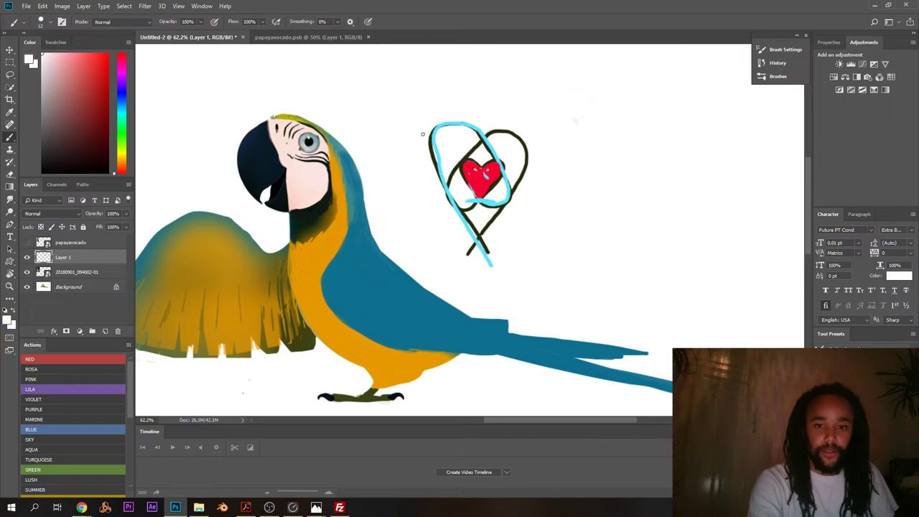
right_click(423, 134)
drag(483, 151, 488, 153)
mouse_move(436, 114)
mouse_down()
mouse_move(499, 130)
mouse_move(530, 197)
mouse_move(493, 222)
mouse_move(493, 255)
mouse_up()
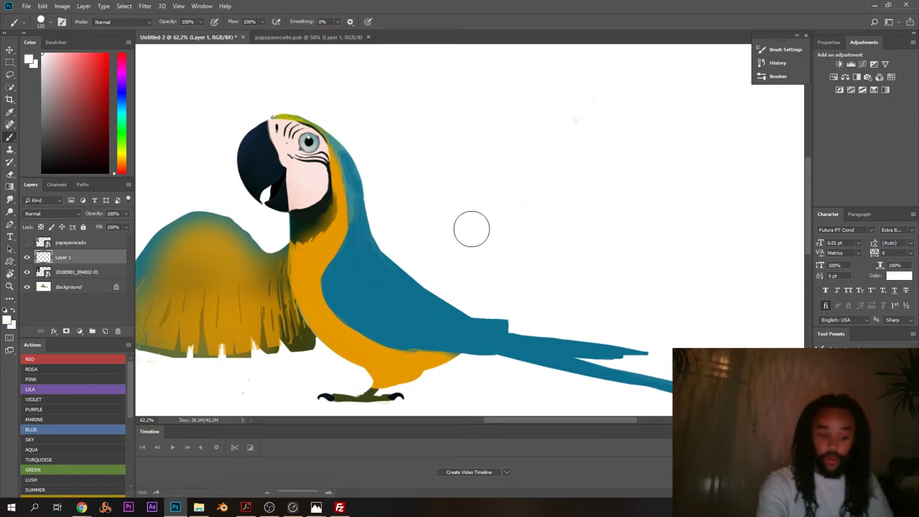
- Sample the back's blue, reduce the brush to 28 px and blend the blue tones around the base of the macaw's neck
alt+click(405, 272)
right_click(428, 218)
click(486, 241)
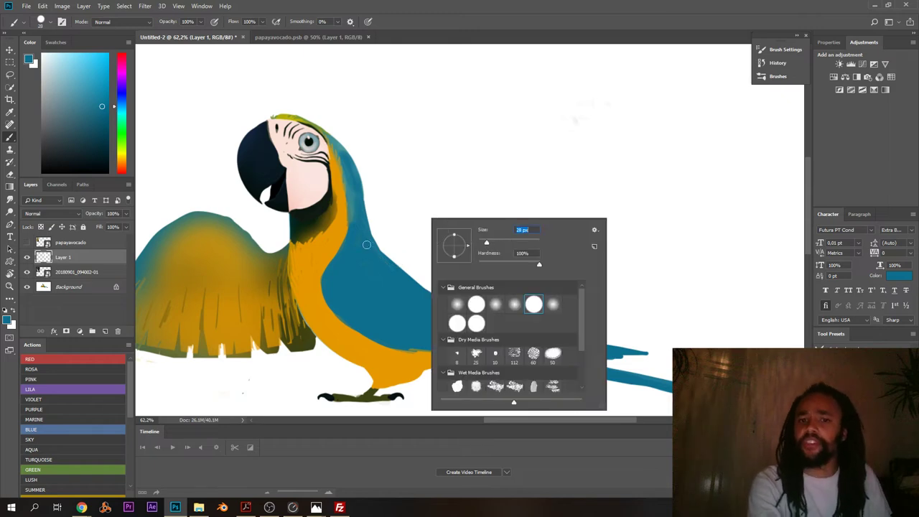
key(Return)
alt+click(357, 210)
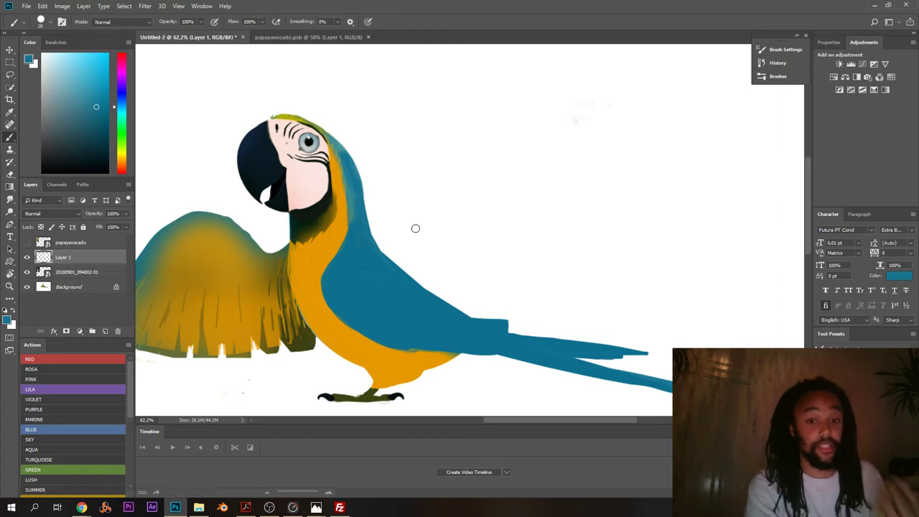
drag(344, 177, 424, 185)
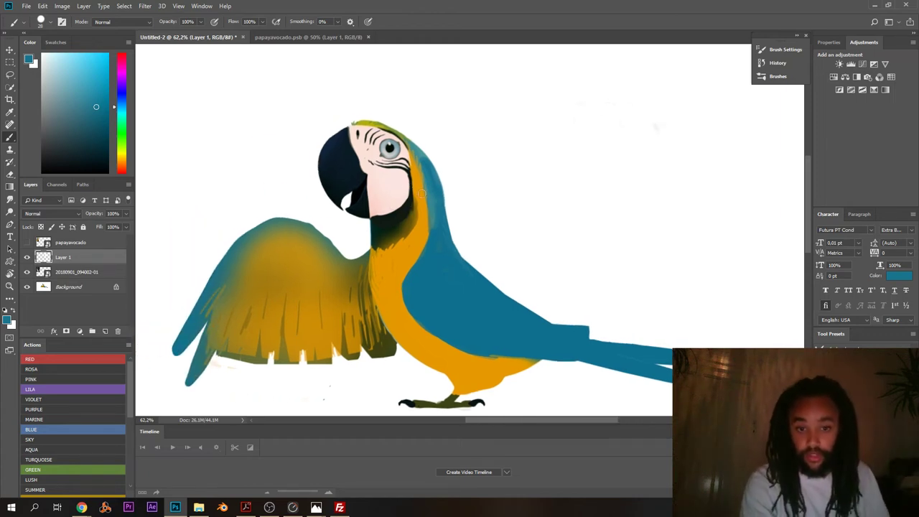
alt+click(441, 220)
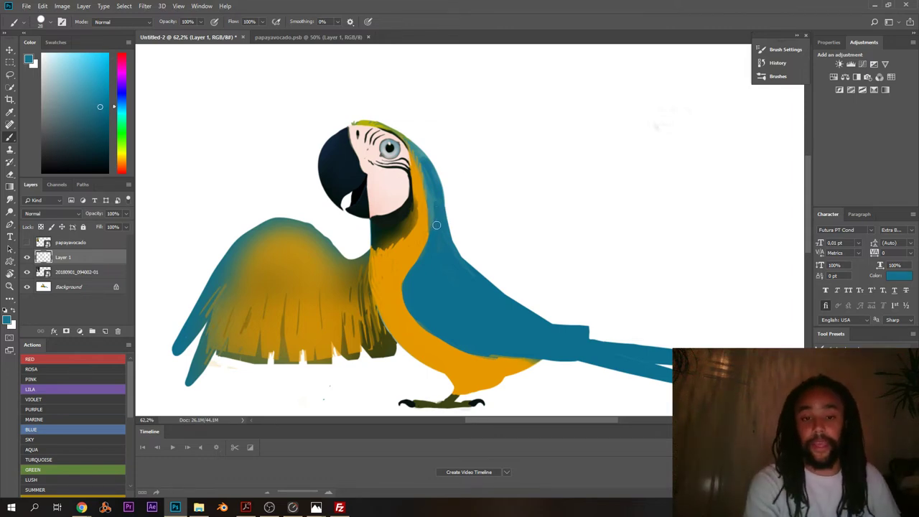
drag(434, 228, 470, 228)
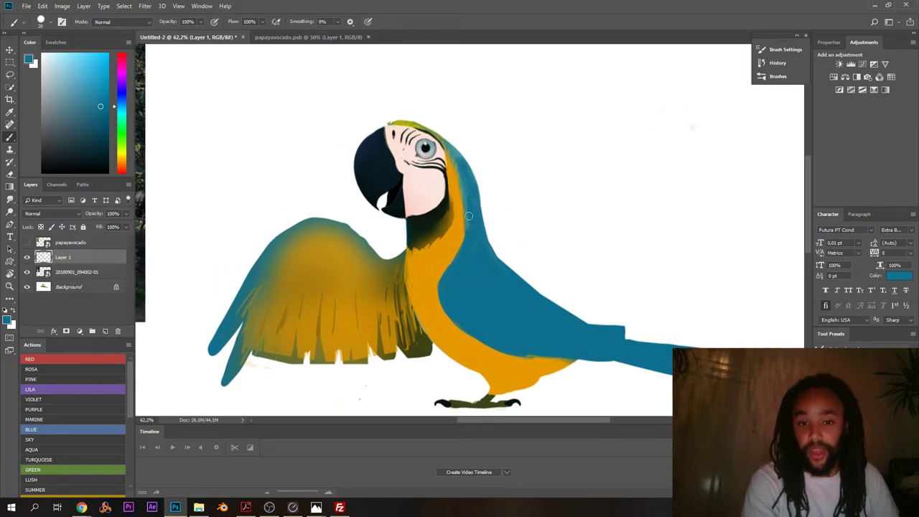
- Refine the outer back edge of the neck with sampled neck blue and canvas white
alt+click(470, 207)
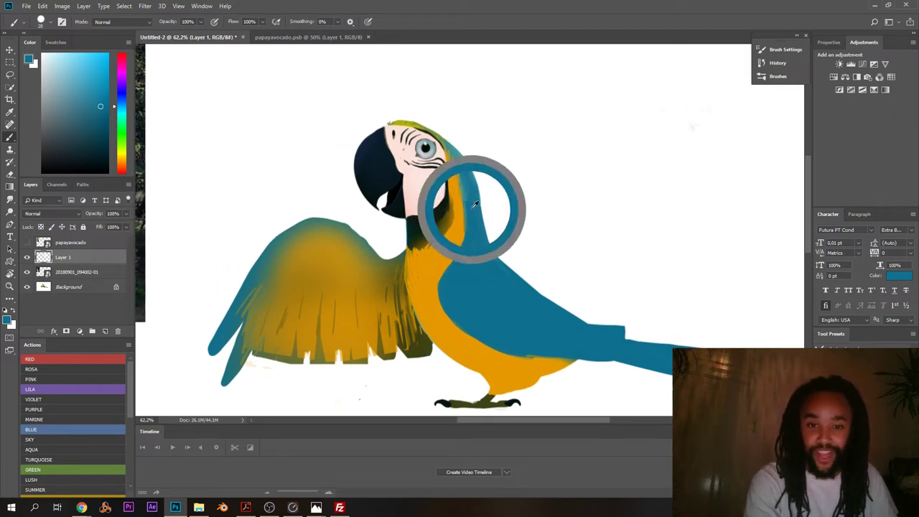
alt+click(484, 177)
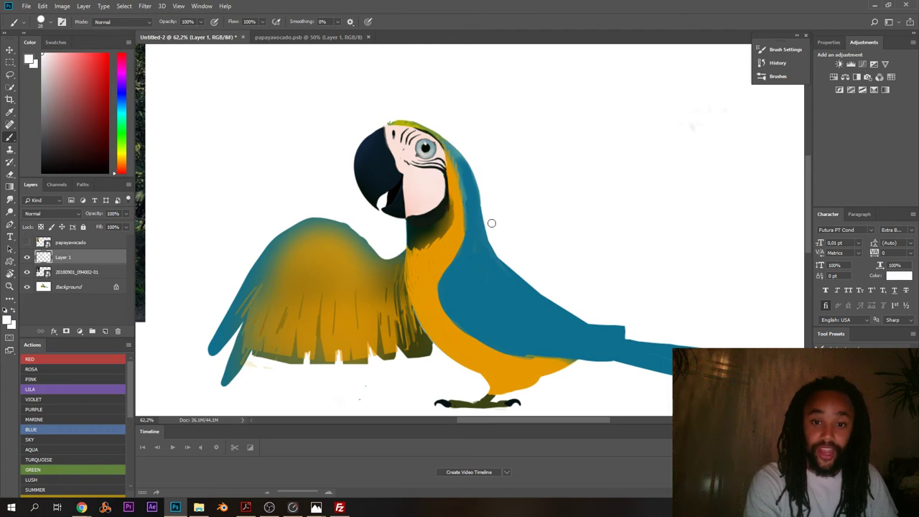
drag(476, 164, 490, 226)
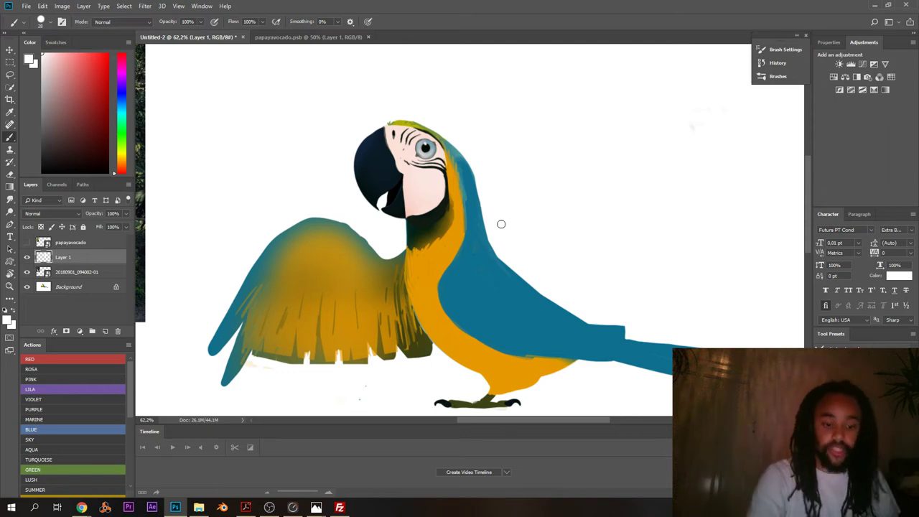
- Extend the yellow-orange belly toward the tail and retouch the blue body edge above it with sampled colours
drag(543, 292, 457, 228)
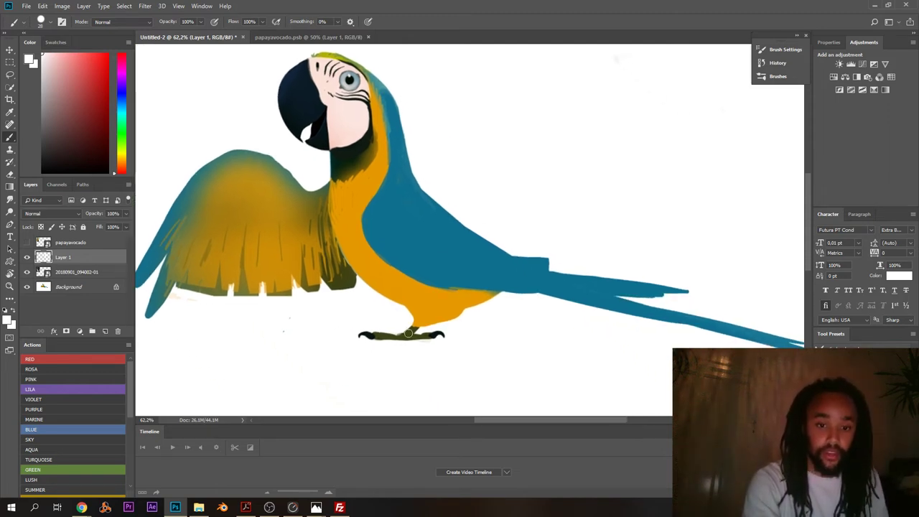
alt+click(483, 294)
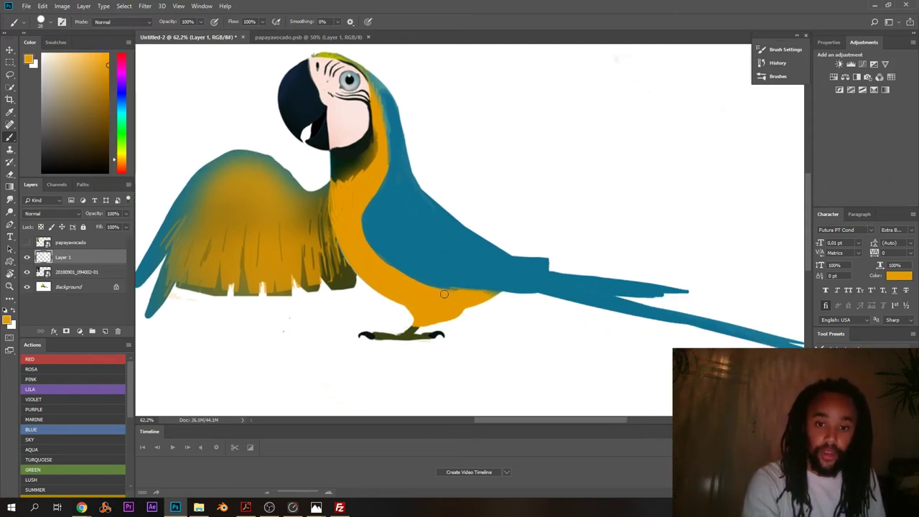
mouse_move(480, 296)
mouse_down()
mouse_move(508, 281)
mouse_move(502, 293)
mouse_move(541, 295)
mouse_move(495, 282)
mouse_move(554, 299)
mouse_up()
alt+click(508, 276)
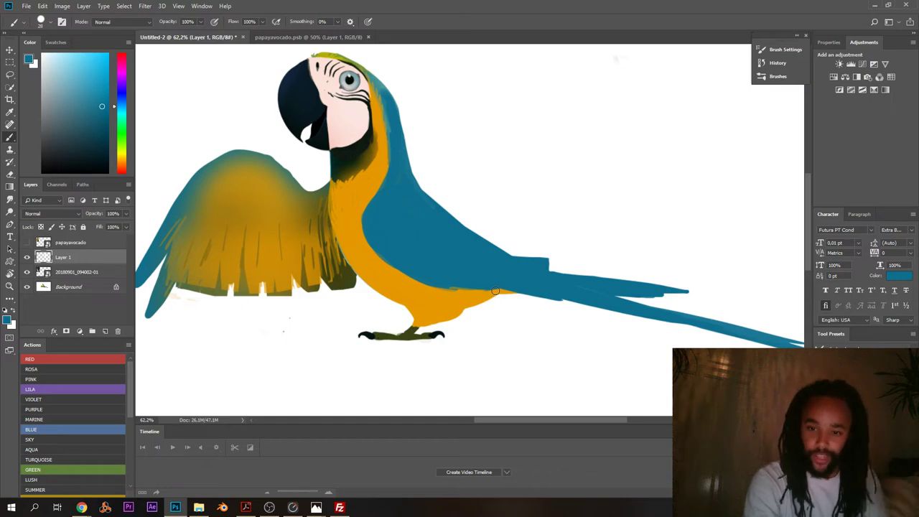
- Smooth the blue on the back of the neck and repaint the orange stripe beside the cheek with sampled orange
drag(367, 187, 413, 223)
drag(440, 190, 455, 181)
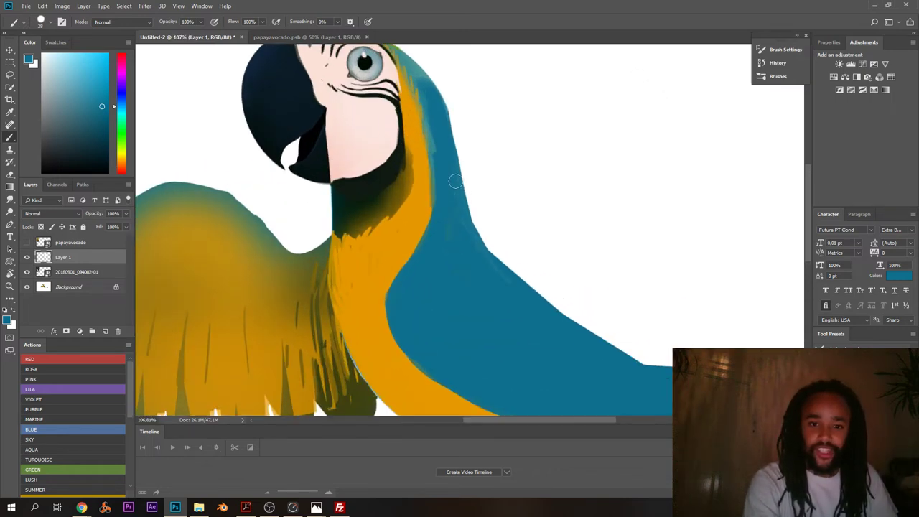
alt+click(421, 152)
drag(414, 142, 408, 219)
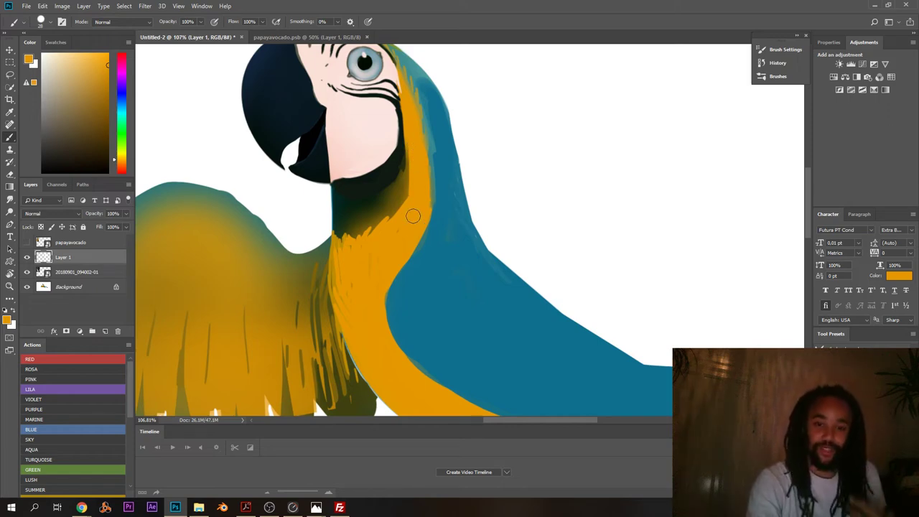
- Reduce the brush to 15 px and blend sampled ochre tones where the raised wing meets the chest
drag(336, 263, 442, 194)
right_click(443, 202)
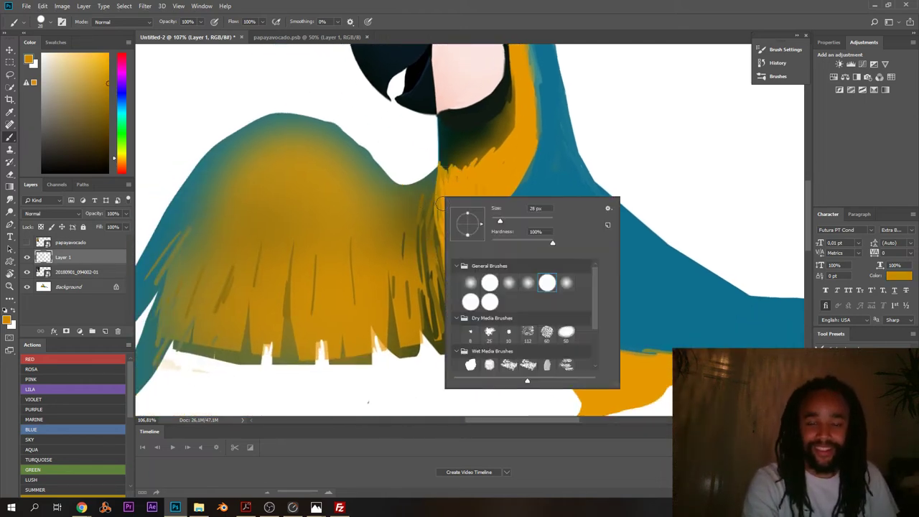
click(434, 205)
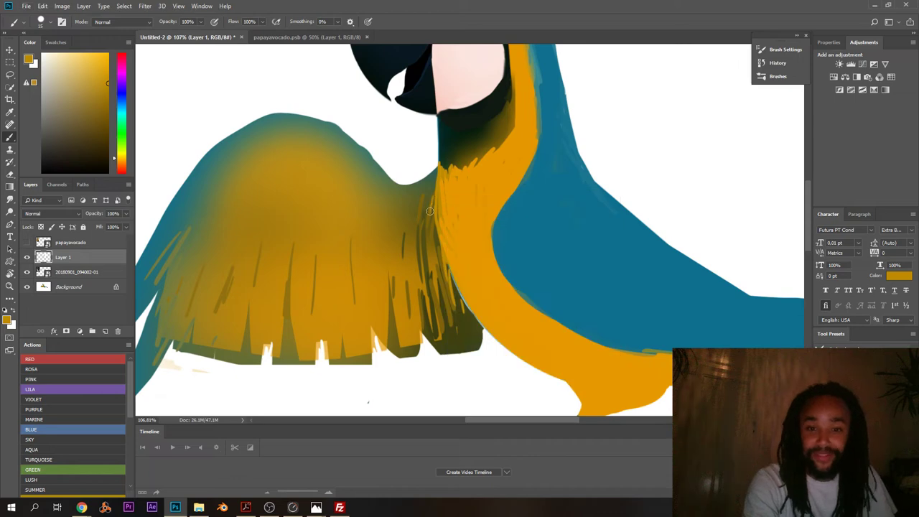
alt+click(431, 223)
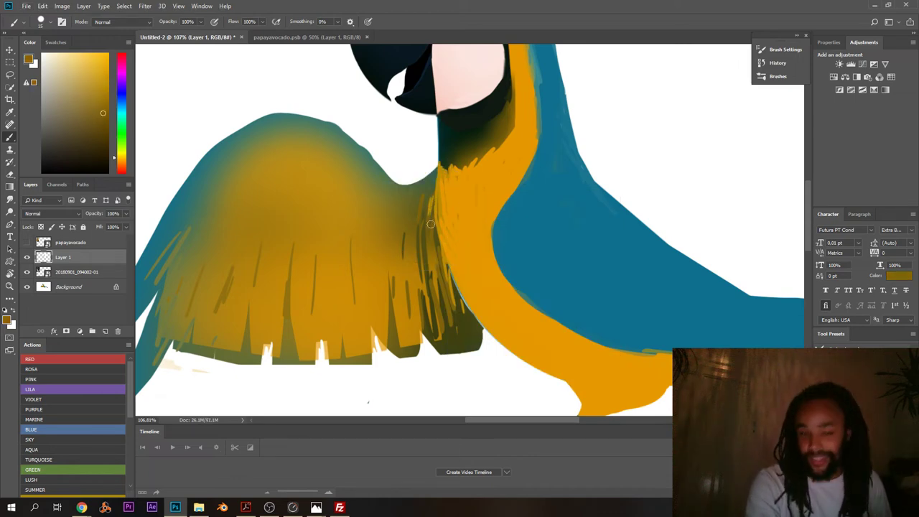
- Clean up the notches between the feather tips along the wing's lower edge with sampled ochre tones
alt+click(294, 347)
alt+click(322, 355)
alt+click(320, 334)
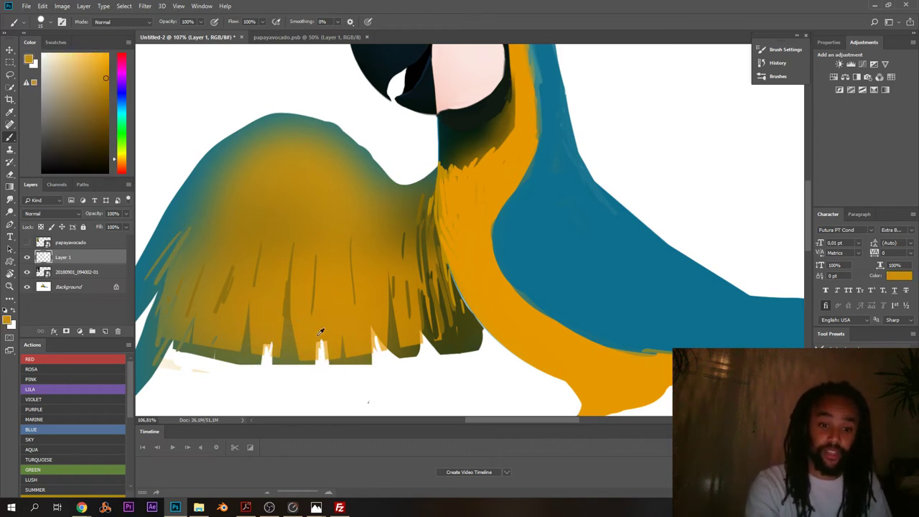
alt+click(318, 335)
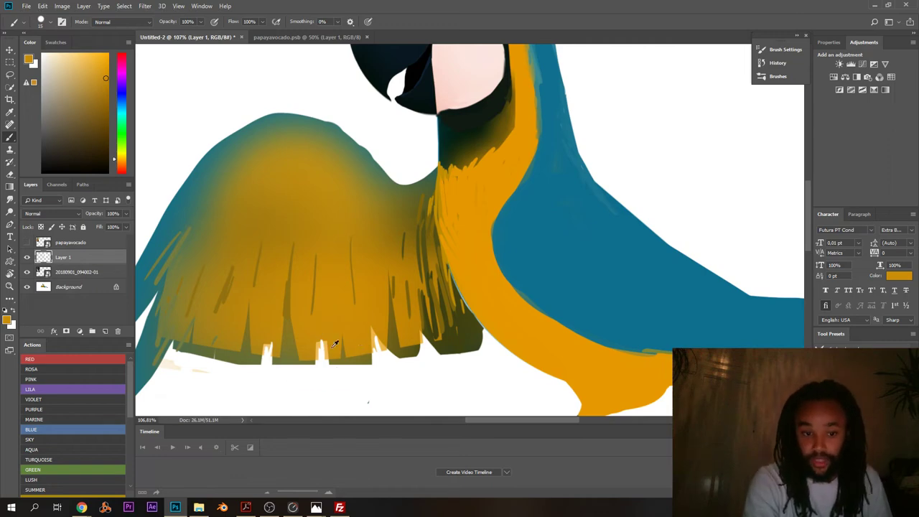
alt+click(260, 341)
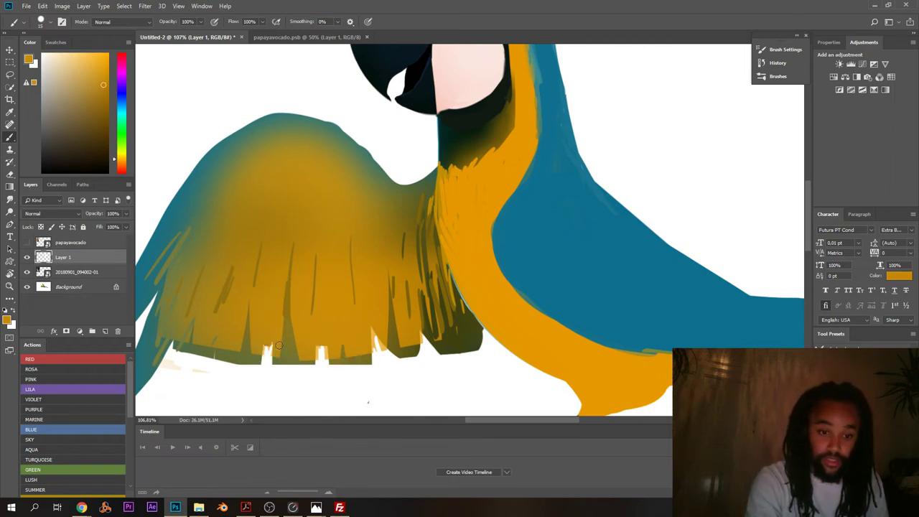
alt+click(377, 316)
mouse_move(372, 327)
mouse_down()
mouse_move(364, 339)
mouse_move(374, 327)
mouse_up()
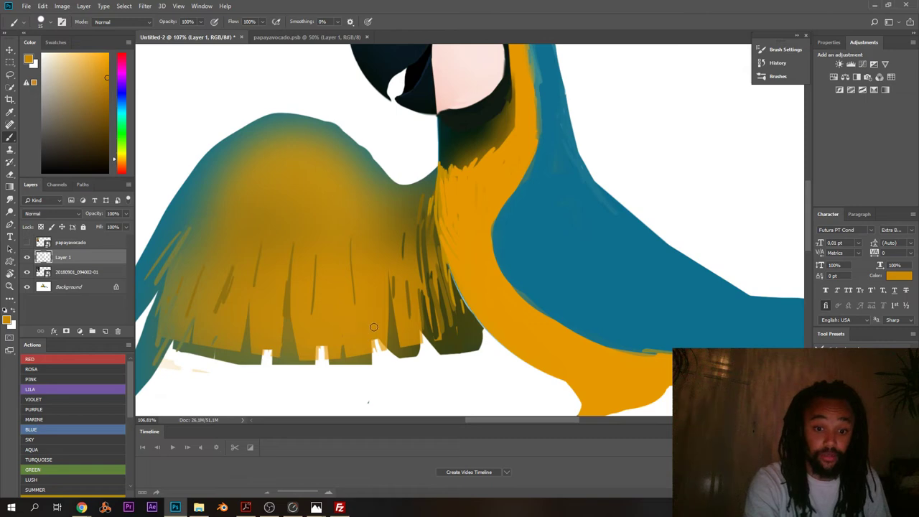
- Sample ochre shades from the middle of the wing to blend the upper ends of the feather lines
mouse_move(379, 238)
mouse_down()
mouse_move(354, 248)
mouse_move(389, 245)
mouse_move(345, 264)
mouse_up()
alt+click(353, 235)
drag(277, 219, 422, 213)
alt+click(374, 230)
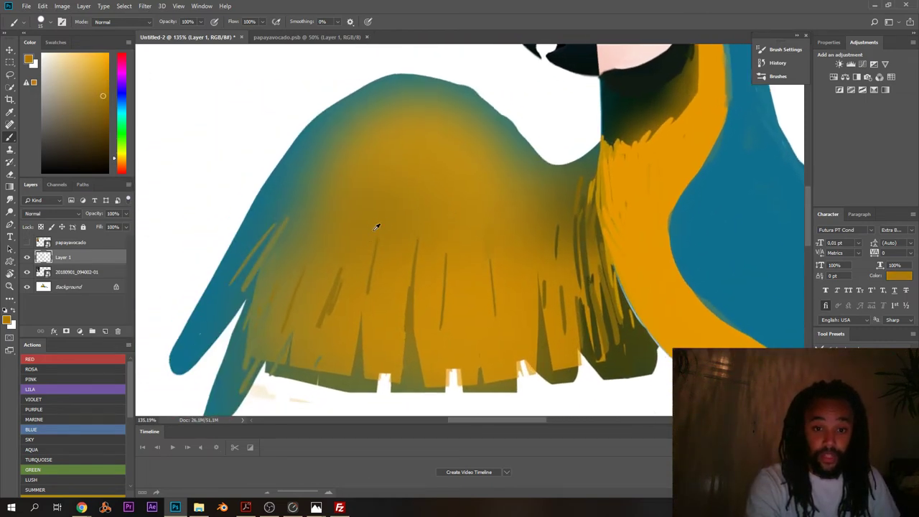
- Touch up the blue plumage and the yellow-blue border along the macaw's belly and neck with colours sampled from the bird
alt+click(378, 267)
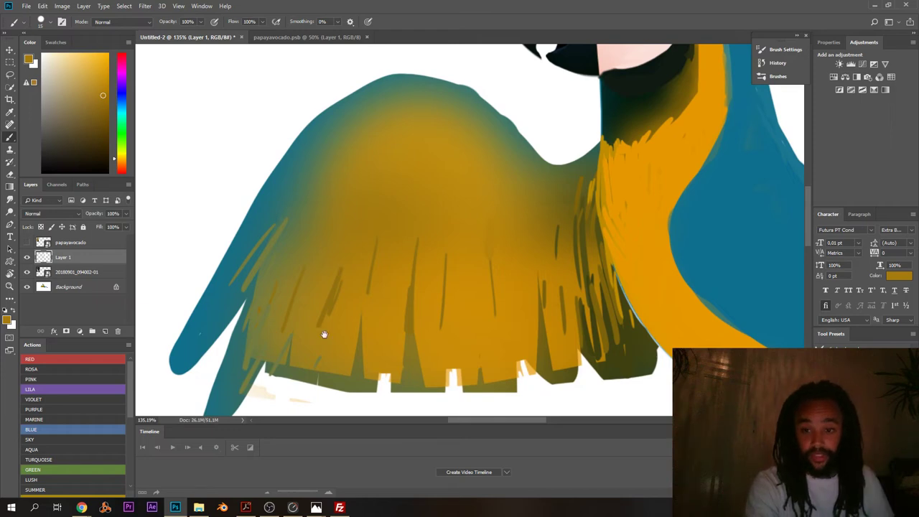
drag(640, 276, 469, 224)
mouse_move(582, 243)
mouse_down()
mouse_move(451, 226)
mouse_move(392, 206)
mouse_up()
mouse_move(413, 228)
mouse_down()
mouse_move(465, 231)
mouse_move(446, 227)
mouse_up()
alt+click(411, 227)
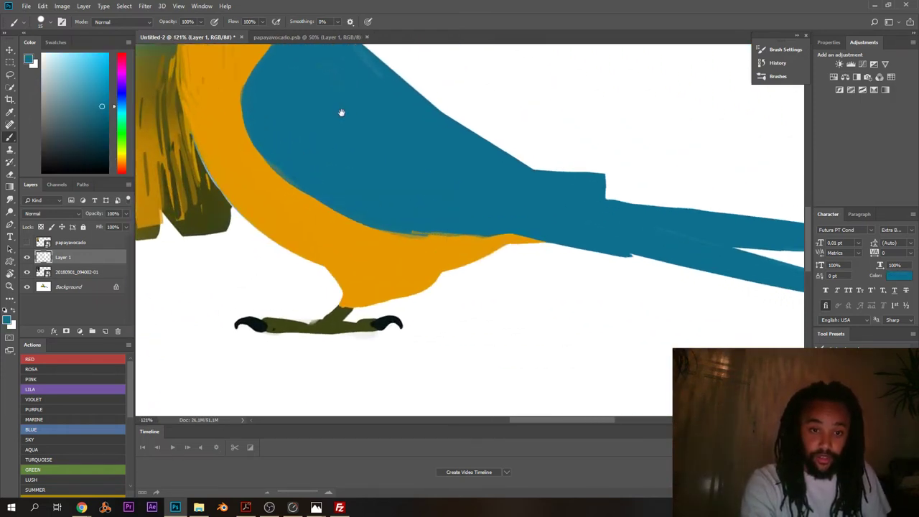
scroll(409, 202, up, 10)
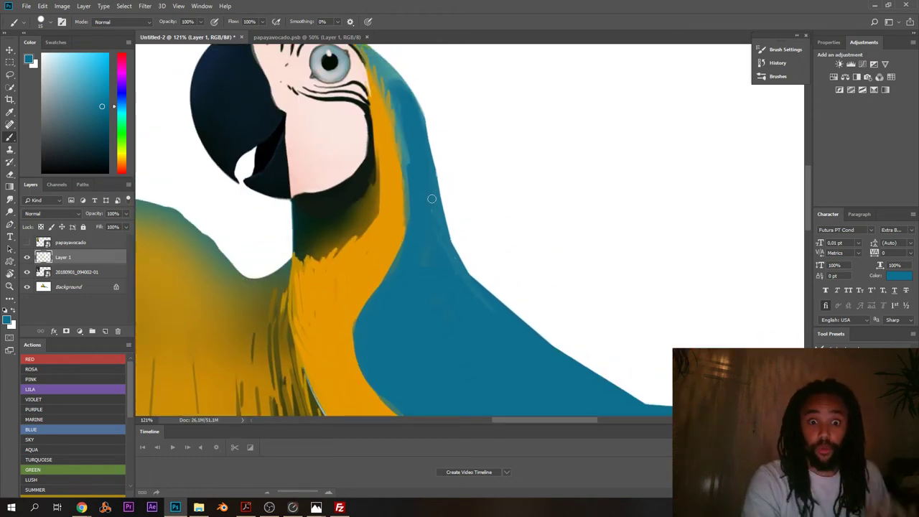
mouse_move(384, 116)
mouse_down()
mouse_move(433, 196)
mouse_move(431, 149)
mouse_up()
alt+click(456, 188)
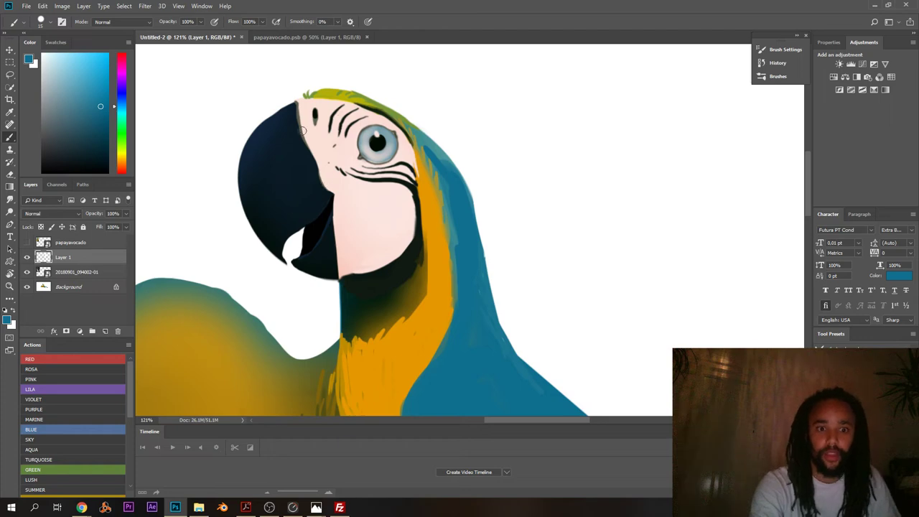
- Sample the beak's dark blue, reduce the brush to 7 px, and try a stroke along the beak's upper edge
alt+click(262, 133)
scroll(288, 108, up, 6)
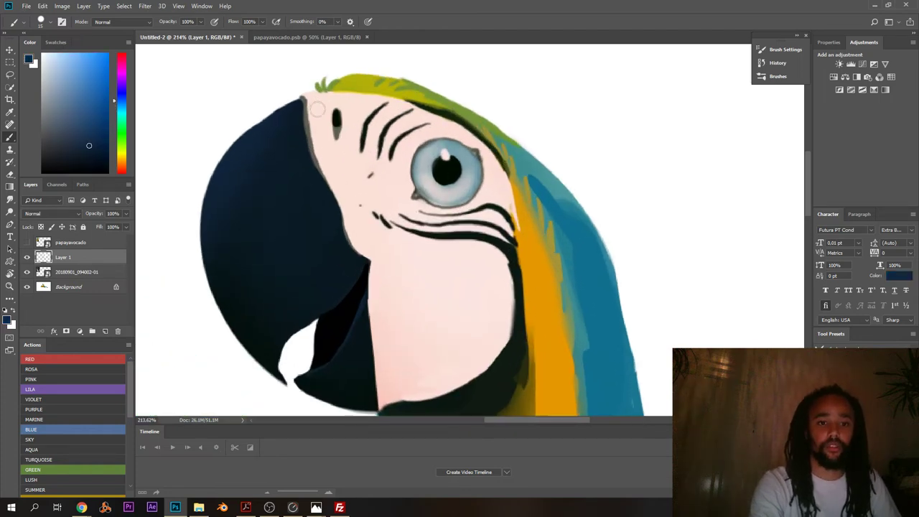
right_click(318, 100)
drag(370, 126, 364, 126)
drag(296, 102, 250, 132)
key(ctrl+z)
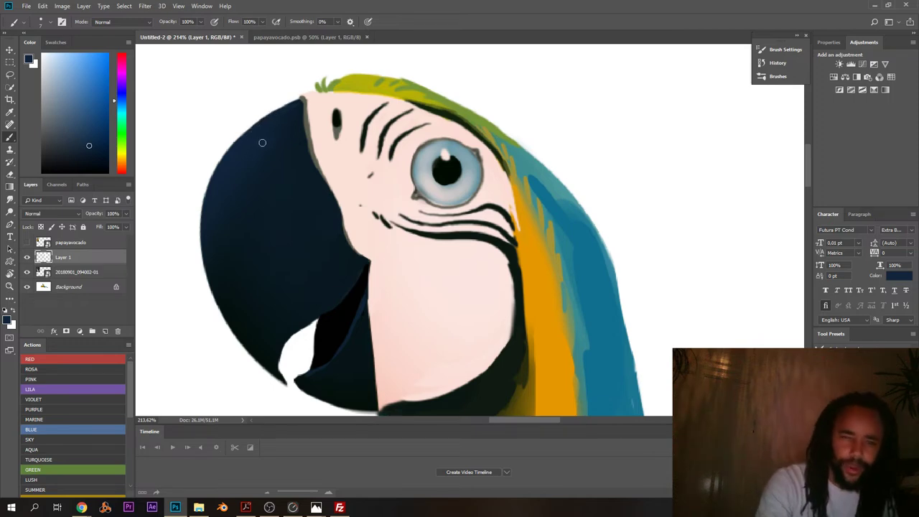
- Refine the forehead edge and the green crown feathers above the beak with sampled white and green tones
scroll(262, 143, up, 3)
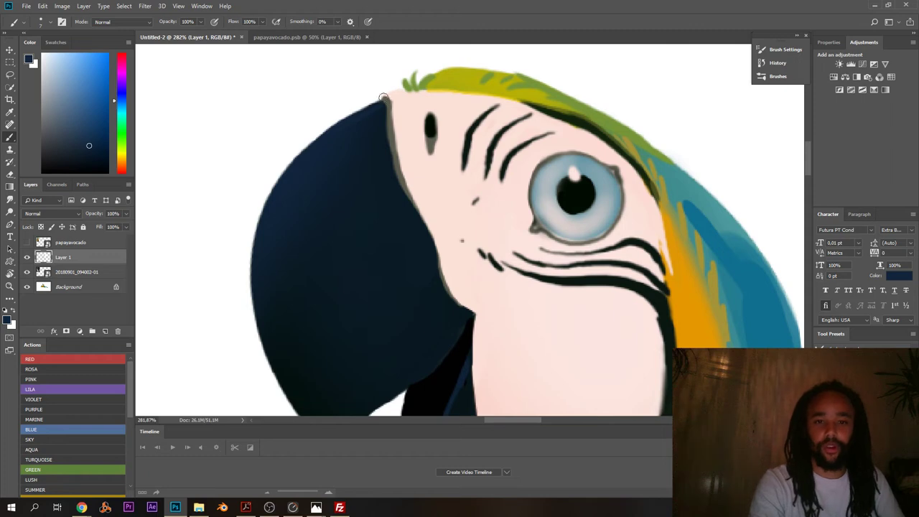
alt+click(396, 84)
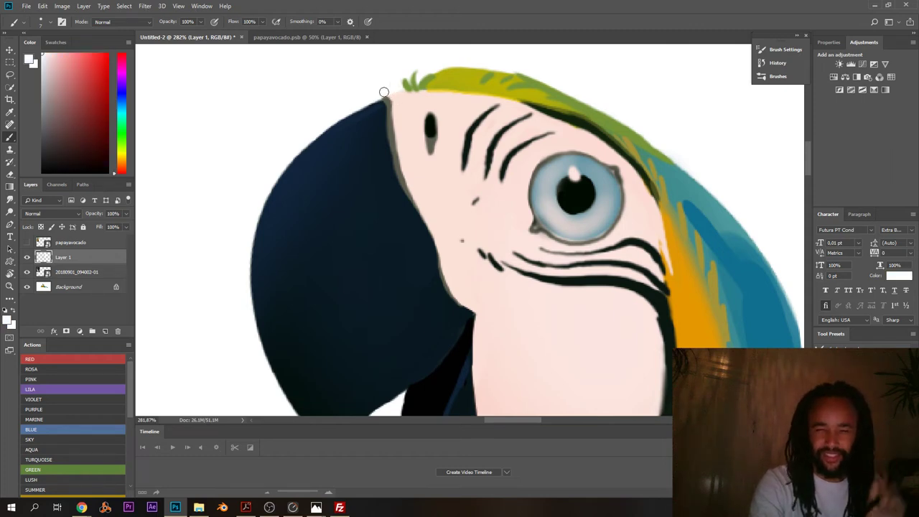
alt+click(444, 78)
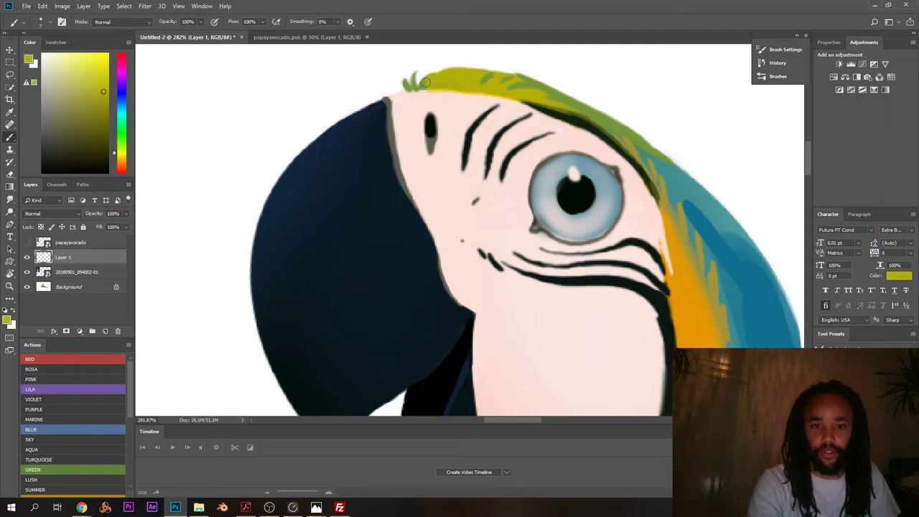
mouse_move(454, 89)
mouse_down()
mouse_move(409, 97)
mouse_move(457, 89)
mouse_move(445, 67)
mouse_move(425, 82)
mouse_move(380, 185)
mouse_up()
alt+click(490, 78)
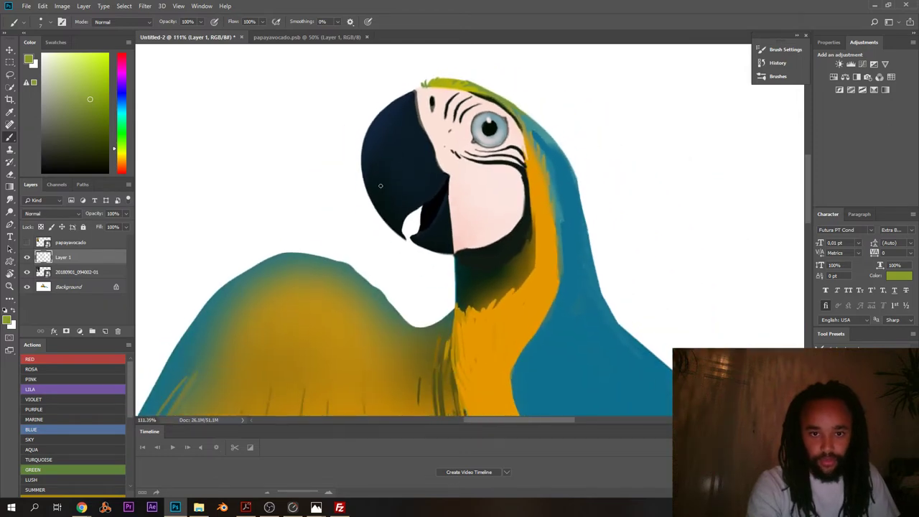
- Blend the dark throat into the yellow neck with a soft 47 px brush, using sampled olive and dark green
drag(287, 245, 268, 133)
drag(484, 183, 412, 217)
alt+click(471, 172)
right_click(445, 184)
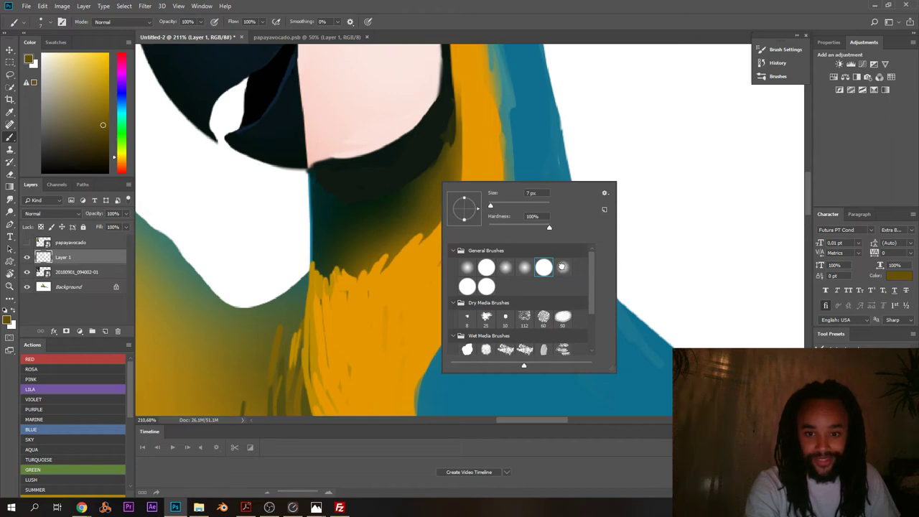
key(Escape)
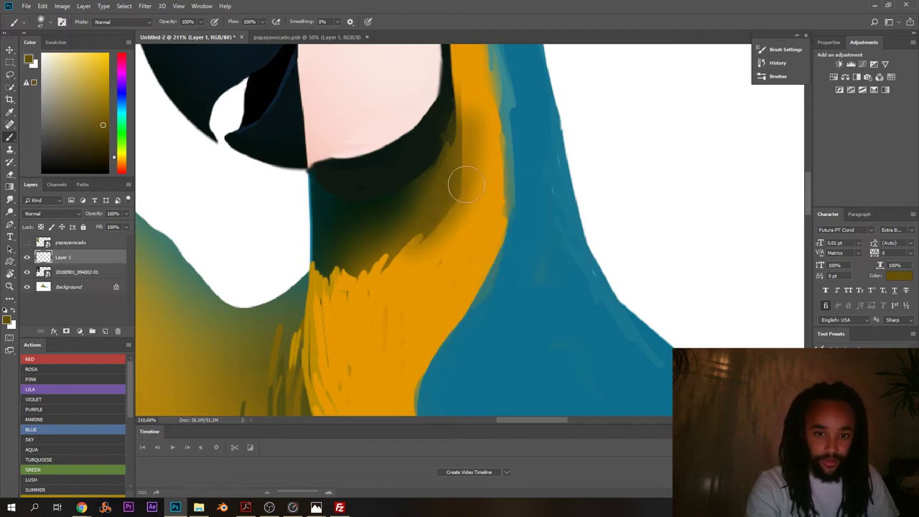
scroll(326, 244, down, 3)
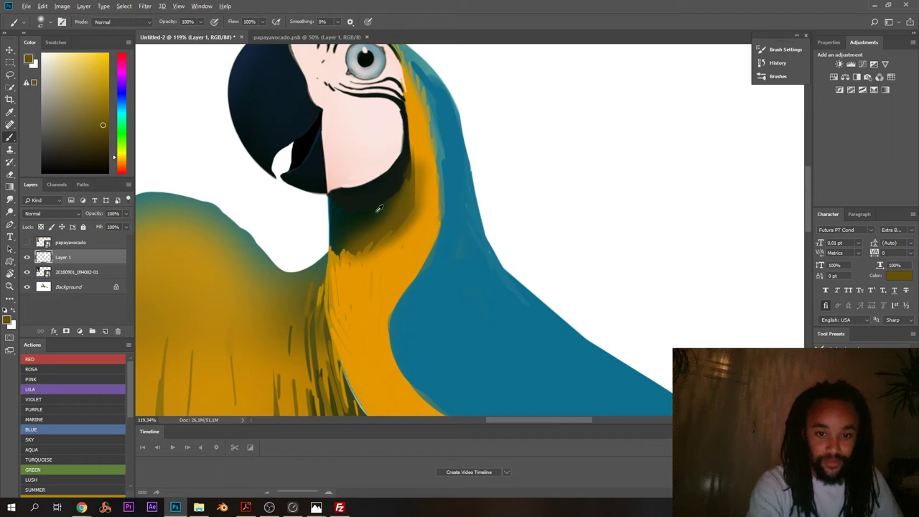
alt+click(352, 209)
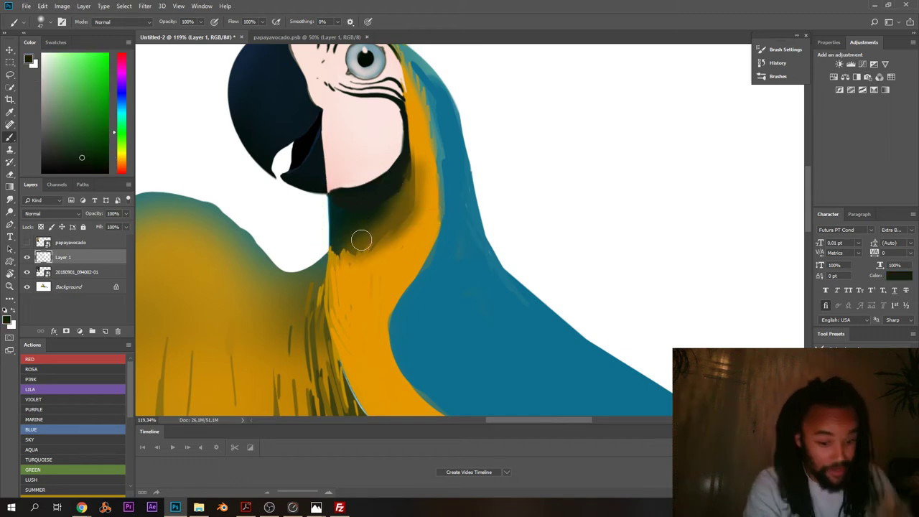
key(f)
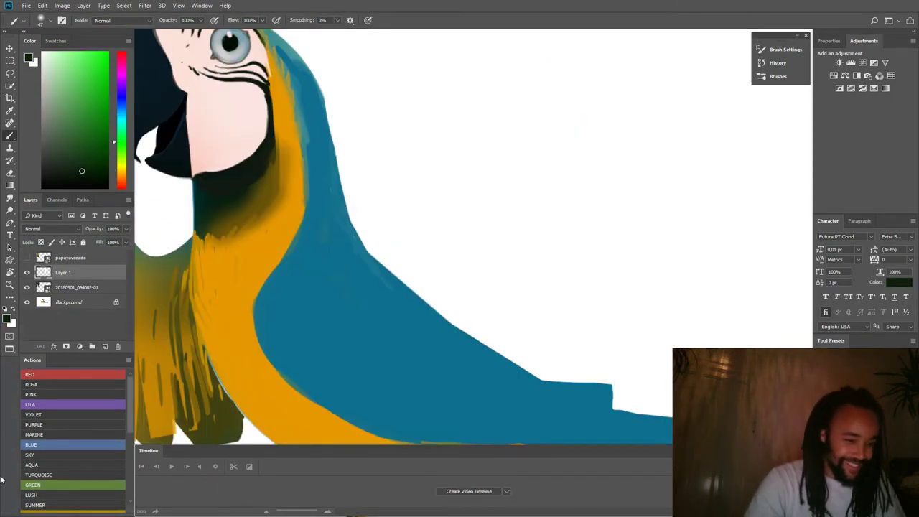
key(f)
key(f)
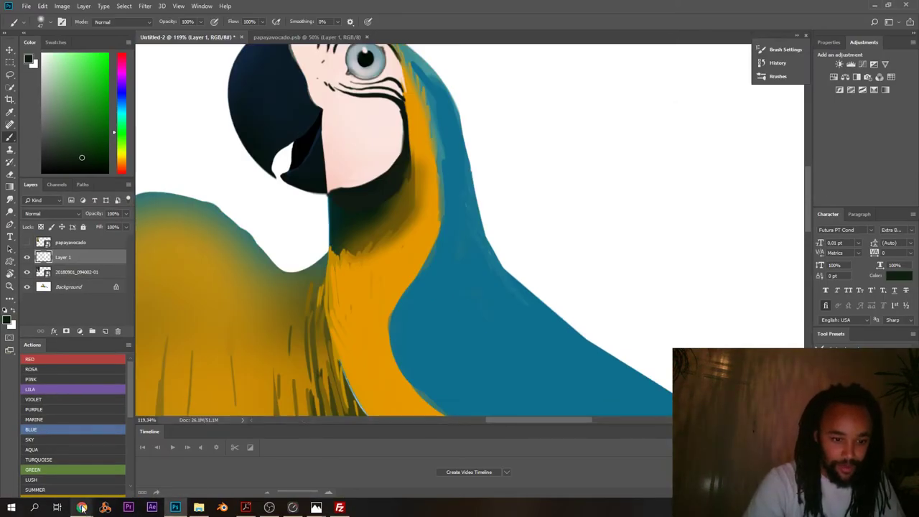
- Switch to the YouTube live chat pop-up in Chrome, enlarge it over the canvas, read the recent messages, and move it away
mouse_move(82, 507)
click(112, 479)
drag(587, 5, 346, 110)
drag(394, 134, 595, 135)
scroll(510, 241, up, 1)
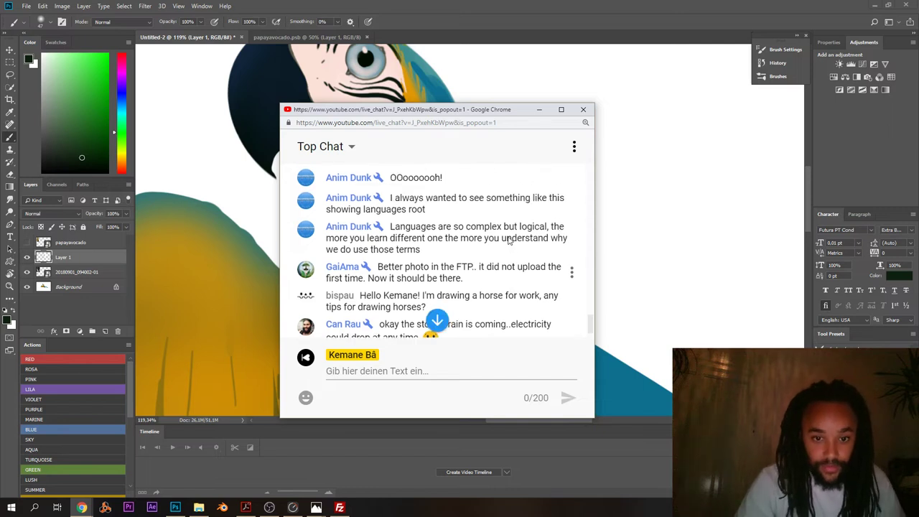
scroll(510, 240, down, 1)
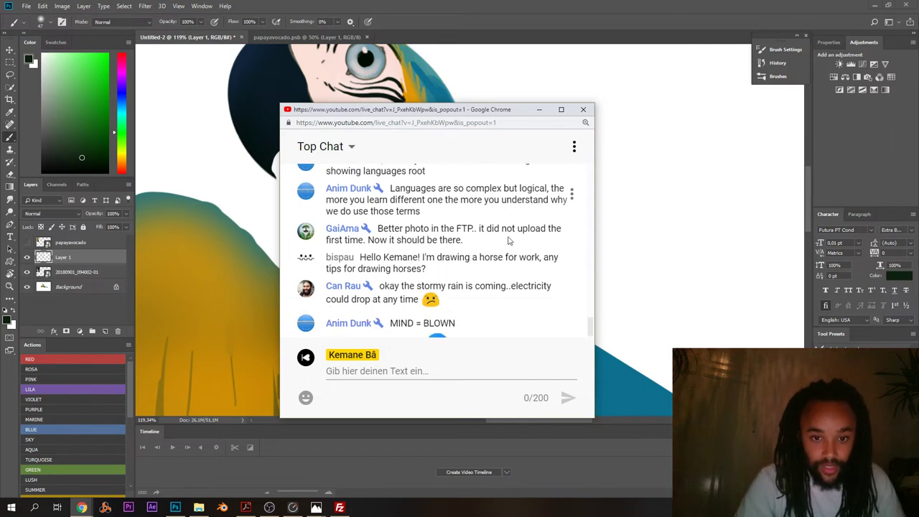
click(511, 5)
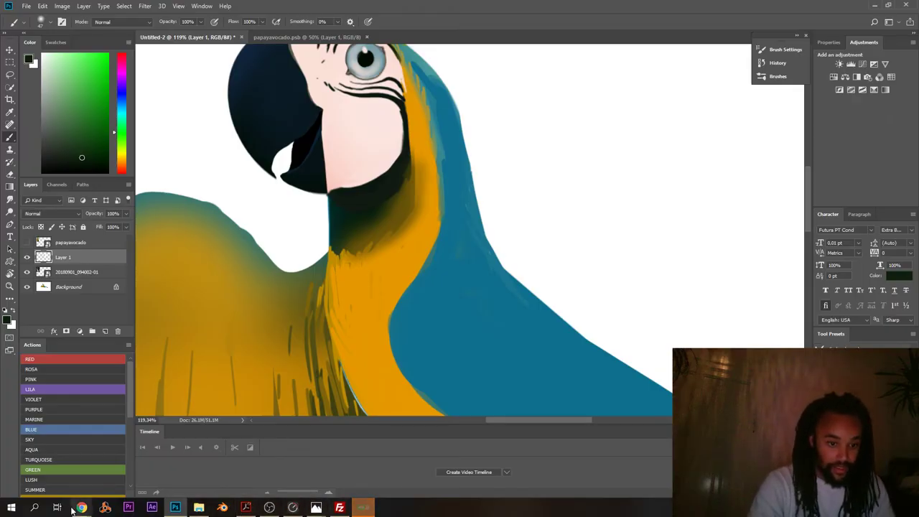
mouse_move(81, 507)
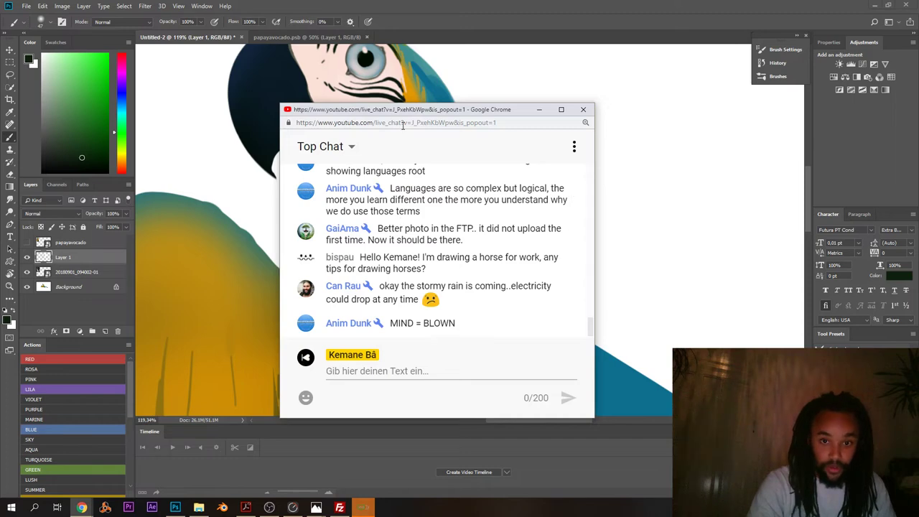
drag(409, 115, 0, 106)
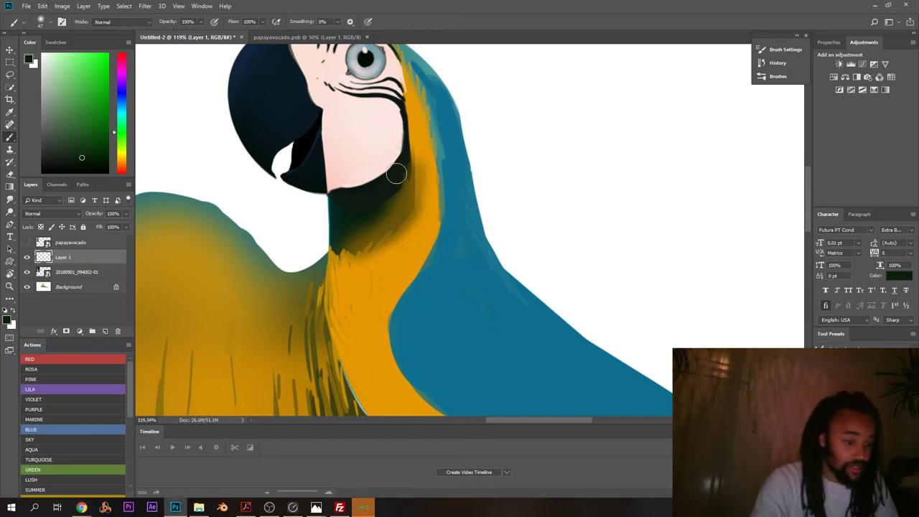
- Paint sampled blue along the back of the macaw's head beside the yellow band with a soft 25 px brush
alt+click(429, 87)
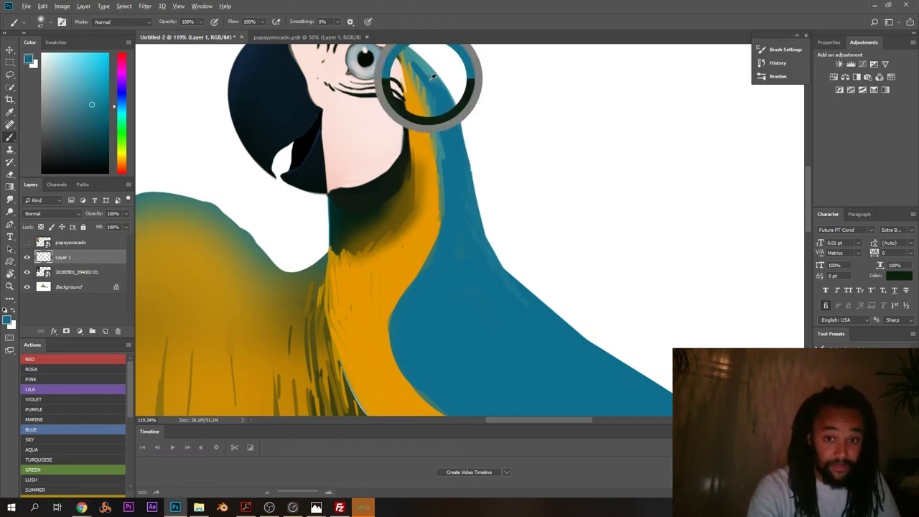
right_click(421, 83)
drag(484, 108, 479, 107)
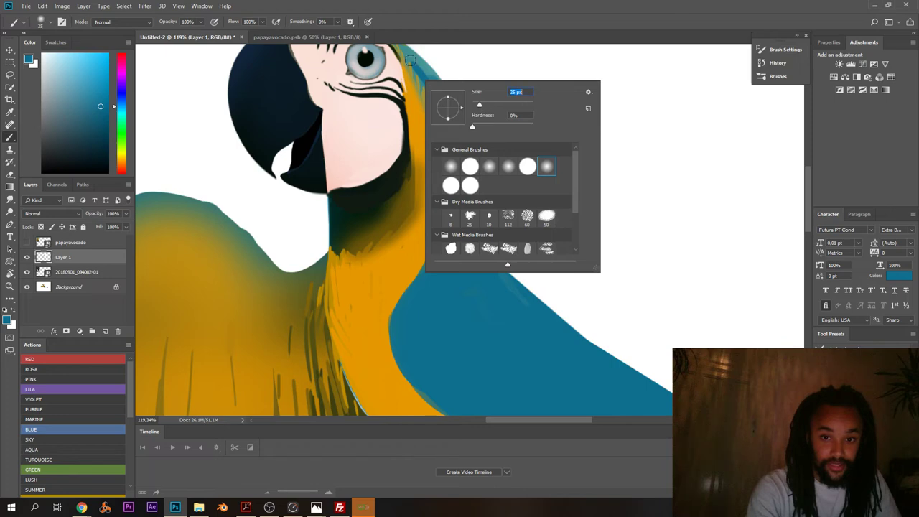
mouse_move(416, 60)
mouse_down()
mouse_move(435, 115)
mouse_move(412, 105)
mouse_move(394, 119)
mouse_up()
scroll(393, 117, up, 3)
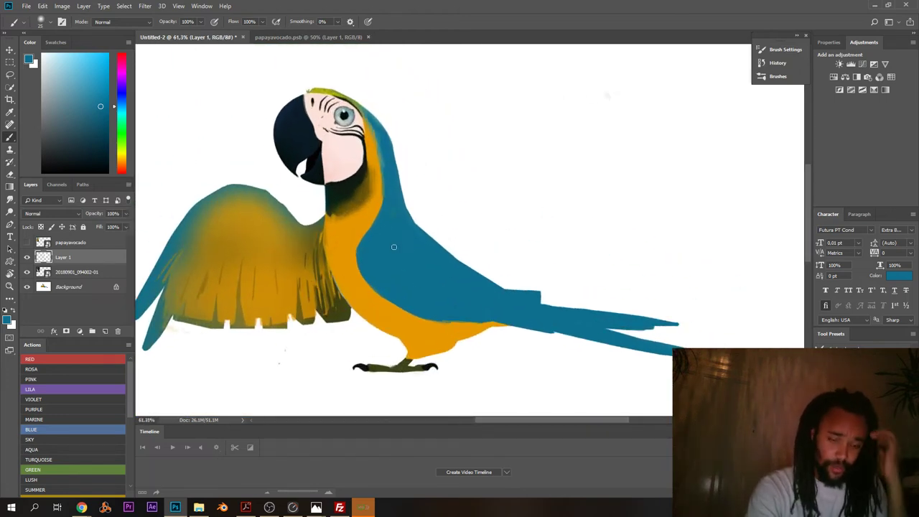
- Pick the beak's dark navy, set a hard round brush to 17 px, and undo a test stroke on the white background
drag(336, 160, 278, 197)
alt+click(263, 205)
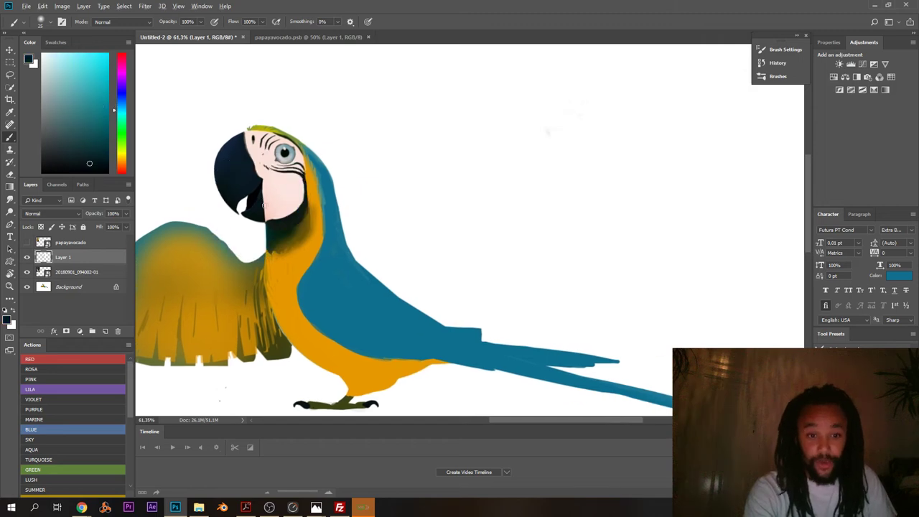
alt+click(230, 162)
right_click(413, 146)
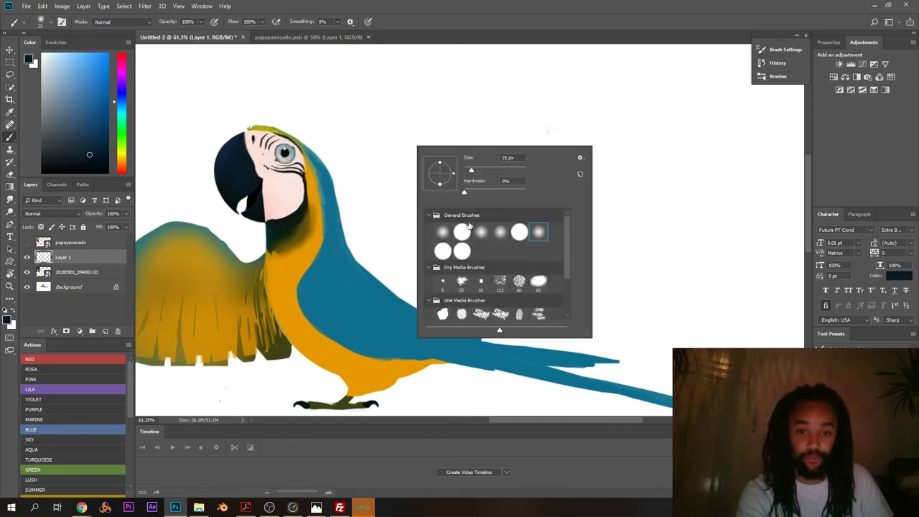
click(519, 231)
drag(470, 173, 411, 174)
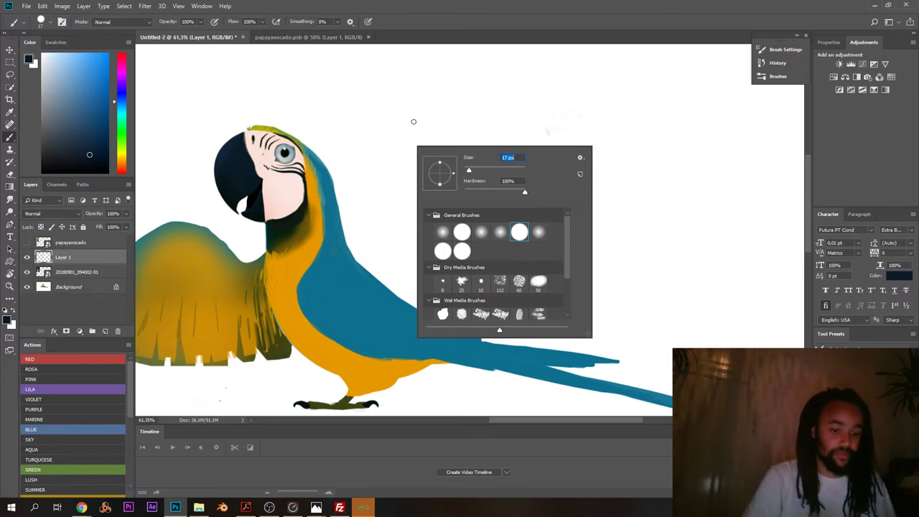
key(Return)
mouse_move(432, 103)
mouse_down()
mouse_move(415, 124)
mouse_move(415, 151)
mouse_up()
key(ctrl+z)
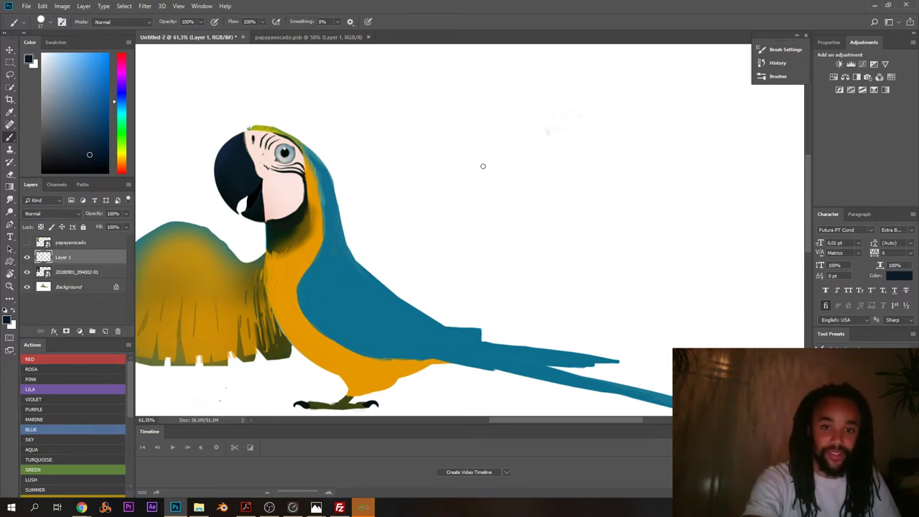
- Add a new empty layer above Layer 1 for sketching beside the macaw
mouse_move(482, 164)
mouse_down()
mouse_move(441, 182)
mouse_move(417, 211)
mouse_move(429, 232)
mouse_up()
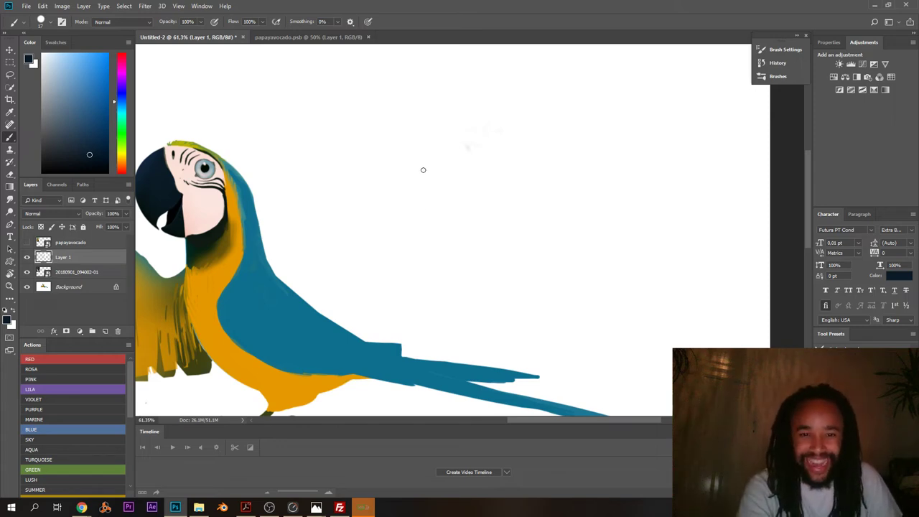
key(ctrl+shift+n)
key(Return)
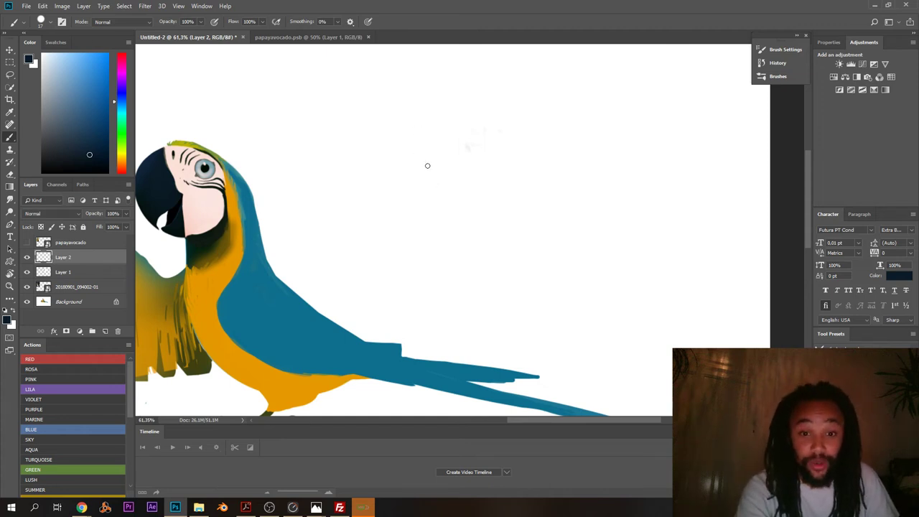
- Sketch a simple outline of a sitting dog on the white area beside the macaw, and undo it
mouse_move(426, 148)
mouse_down()
mouse_move(413, 182)
mouse_move(401, 163)
mouse_move(400, 141)
mouse_move(421, 120)
mouse_move(473, 141)
mouse_move(441, 171)
mouse_move(446, 243)
mouse_move(386, 242)
mouse_move(362, 211)
mouse_move(362, 191)
mouse_move(374, 185)
mouse_move(387, 236)
mouse_move(384, 183)
mouse_move(399, 158)
mouse_up()
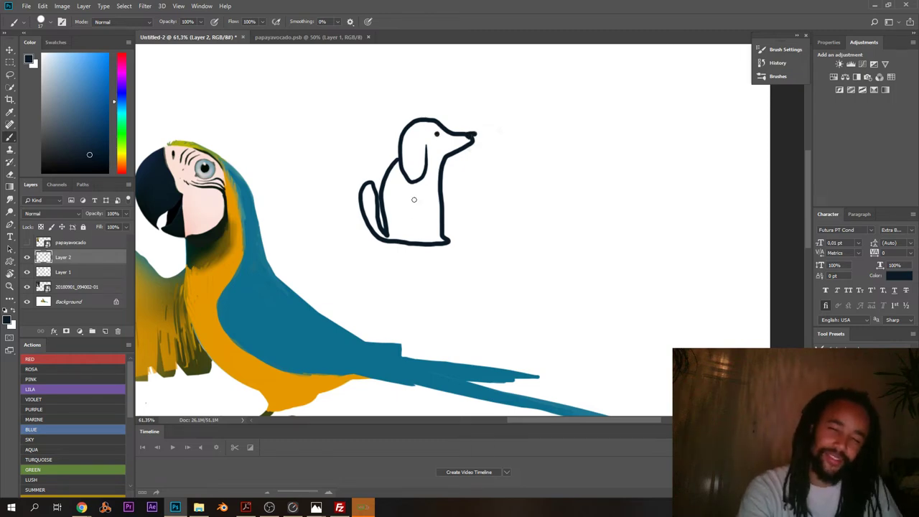
drag(438, 164, 450, 190)
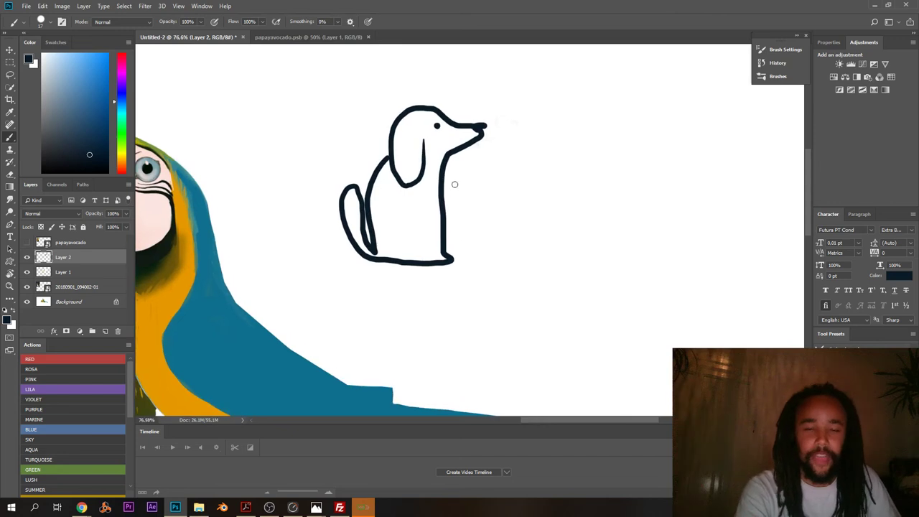
key(ctrl+alt+z)
key(ctrl+alt+z)
key(ctrl+alt+z)
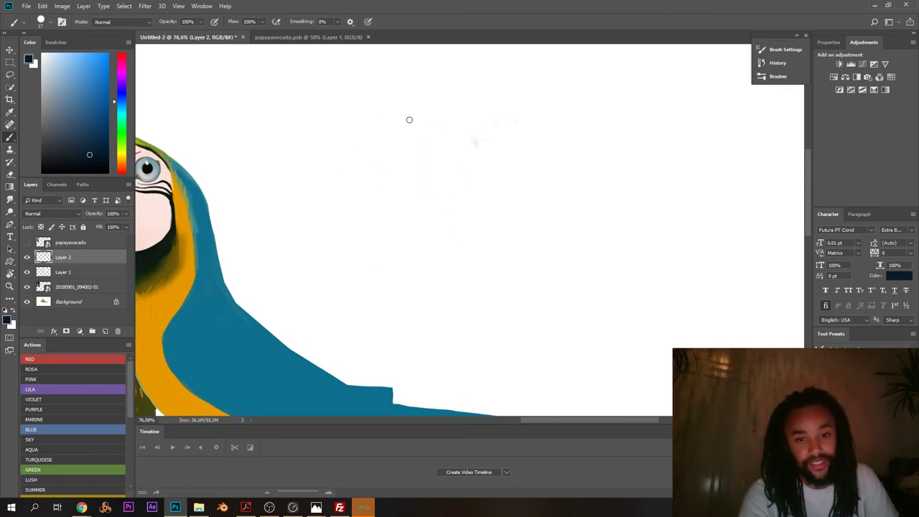
- Draw a large circle and a smaller one diagonally below it, and join them with two straight lines as a construction shape
mouse_move(409, 120)
mouse_down()
mouse_move(439, 177)
mouse_move(386, 112)
mouse_move(434, 124)
mouse_up()
mouse_move(511, 209)
mouse_down()
mouse_move(471, 229)
mouse_move(492, 194)
mouse_up()
key(ctrl+z)
drag(438, 128, 475, 172)
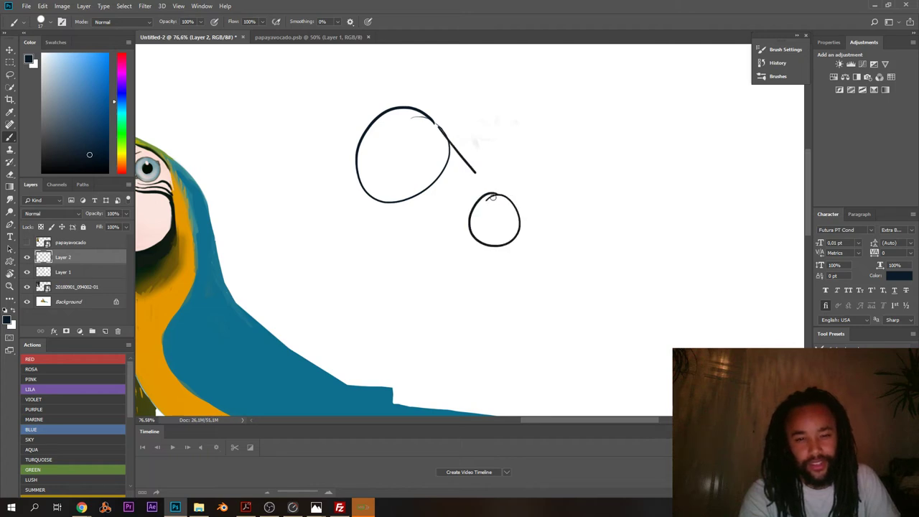
drag(421, 194, 473, 245)
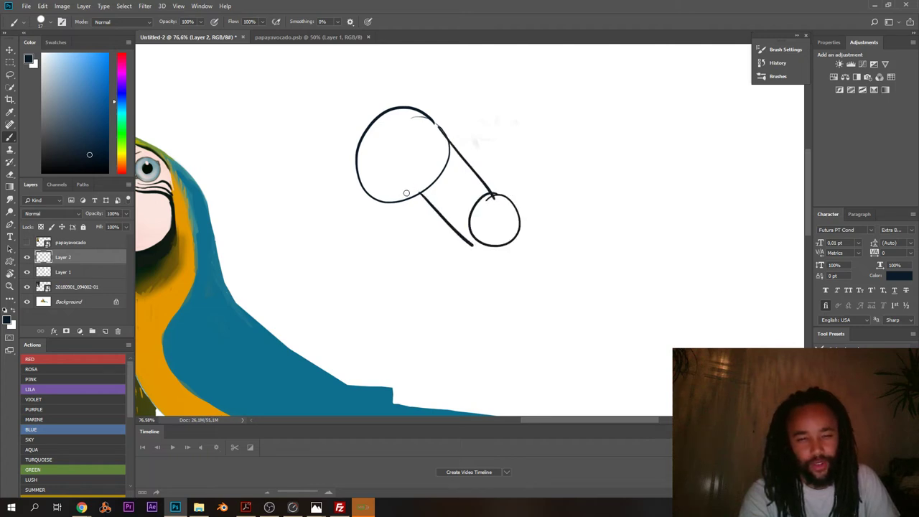
- Turn the construction shape into a horse's head with a jaw line, nostrils, muzzle contours, a solid dark eye and two long upright ears
mouse_move(415, 191)
mouse_down()
mouse_move(376, 197)
mouse_move(359, 184)
mouse_up()
drag(493, 210, 493, 223)
drag(516, 215, 483, 255)
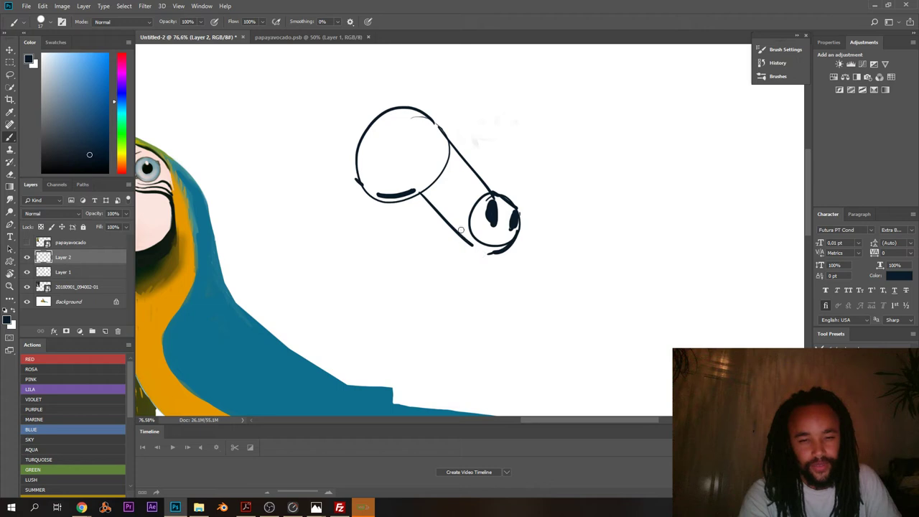
mouse_move(447, 220)
mouse_down()
mouse_move(476, 259)
mouse_move(475, 240)
mouse_up()
mouse_move(503, 191)
mouse_down()
mouse_move(469, 153)
mouse_move(425, 157)
mouse_move(437, 128)
mouse_move(450, 161)
mouse_move(457, 95)
mouse_move(433, 139)
mouse_move(414, 105)
mouse_move(396, 143)
mouse_up()
scroll(431, 151, up, 2)
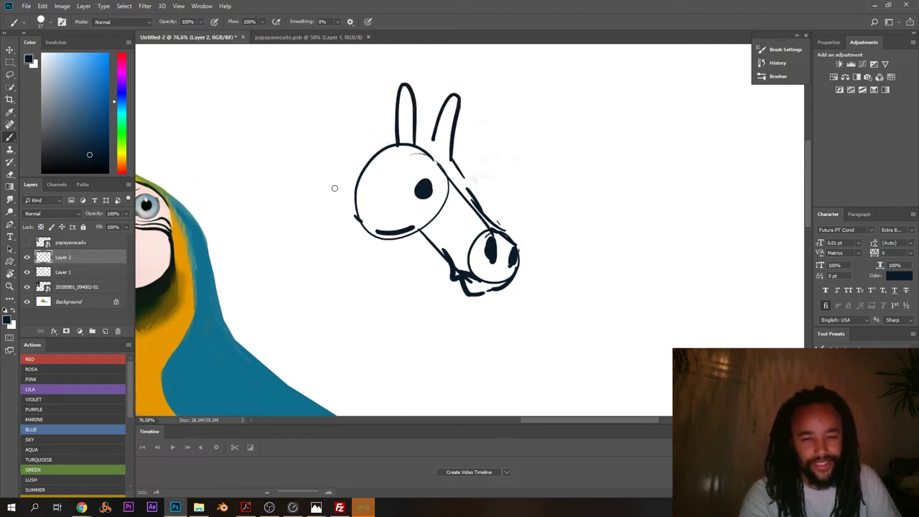
- Draw two diagonal neck lines running down from the horse's head, and thicken the outer edges of both ears
drag(370, 151, 300, 245)
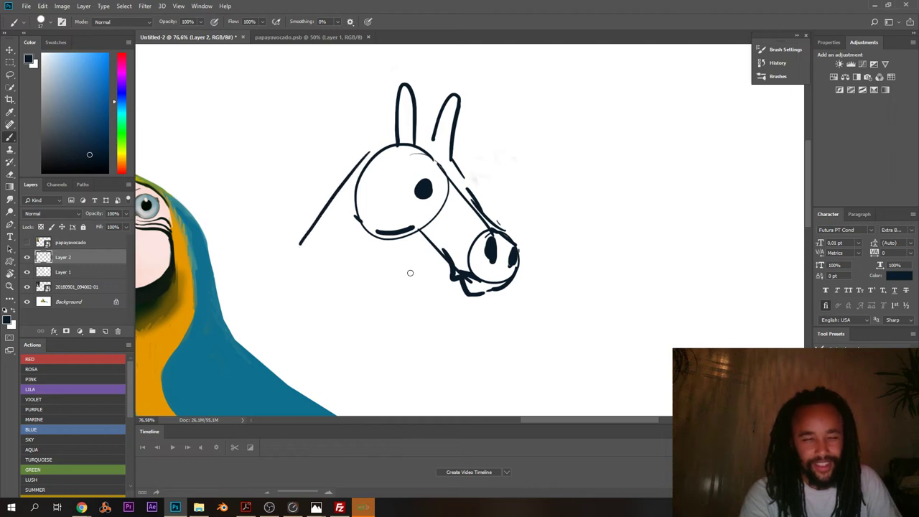
drag(414, 238, 359, 343)
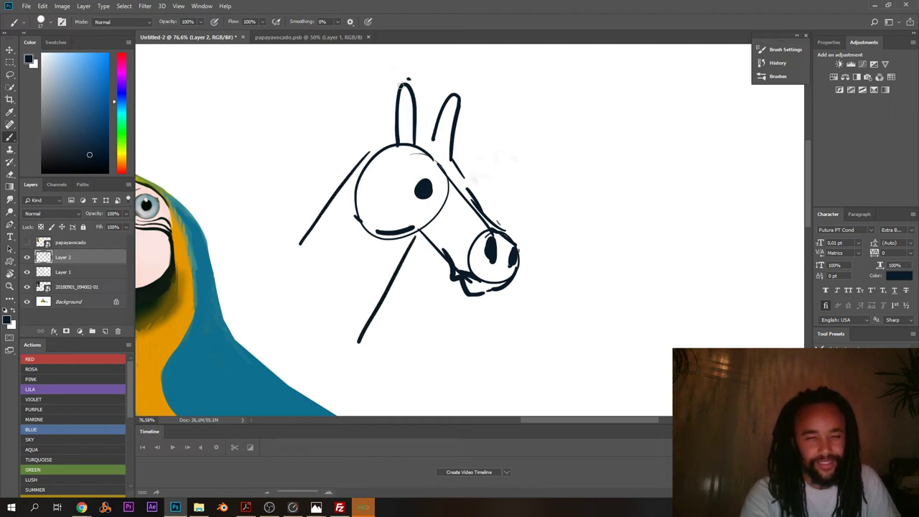
drag(393, 141, 405, 79)
mouse_move(431, 138)
mouse_down()
mouse_move(434, 100)
mouse_move(462, 82)
mouse_up()
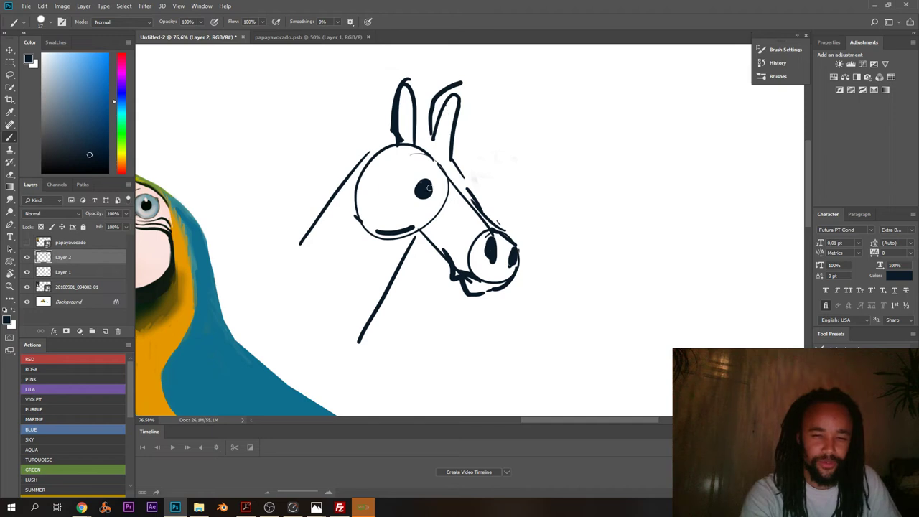
- Refine the shape of the horse's eye and dab small white highlights into it
mouse_move(430, 188)
mouse_down()
mouse_move(418, 192)
mouse_move(427, 182)
mouse_up()
alt+click(407, 178)
click(424, 181)
click(422, 189)
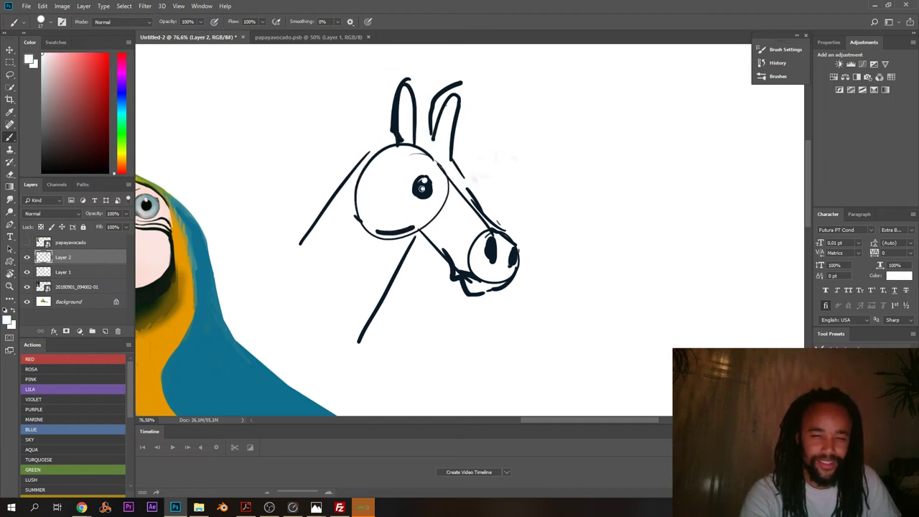
click(422, 188)
- Strengthen the horse's nose bridge, neck lines and throat with the sketch's dark navy
alt+click(467, 277)
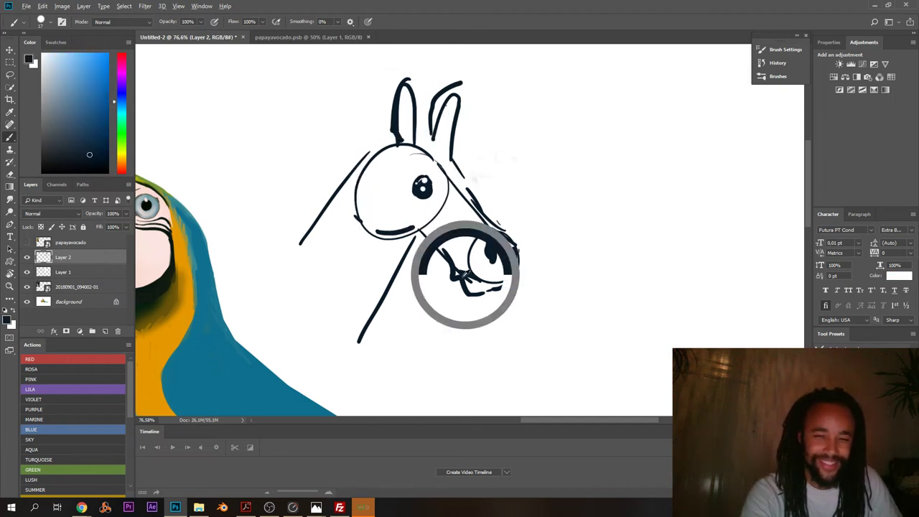
drag(464, 178, 477, 204)
drag(453, 164, 472, 199)
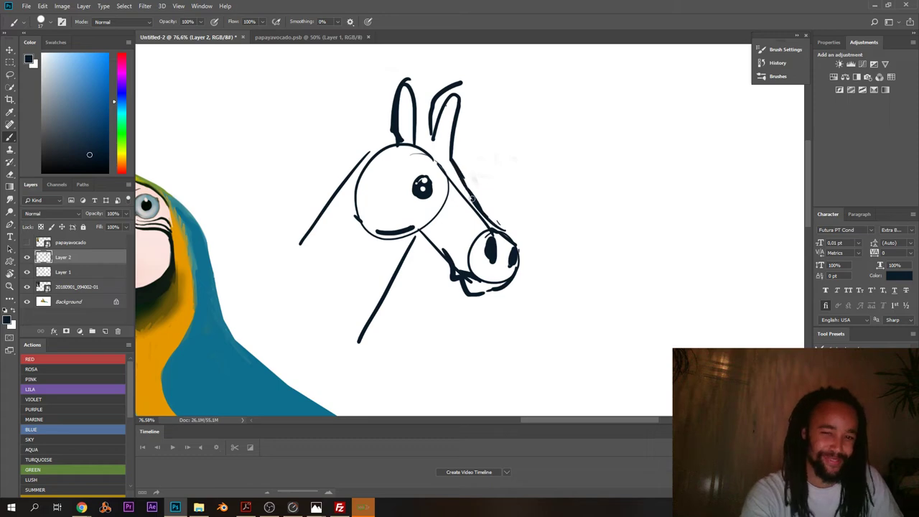
drag(334, 194, 296, 242)
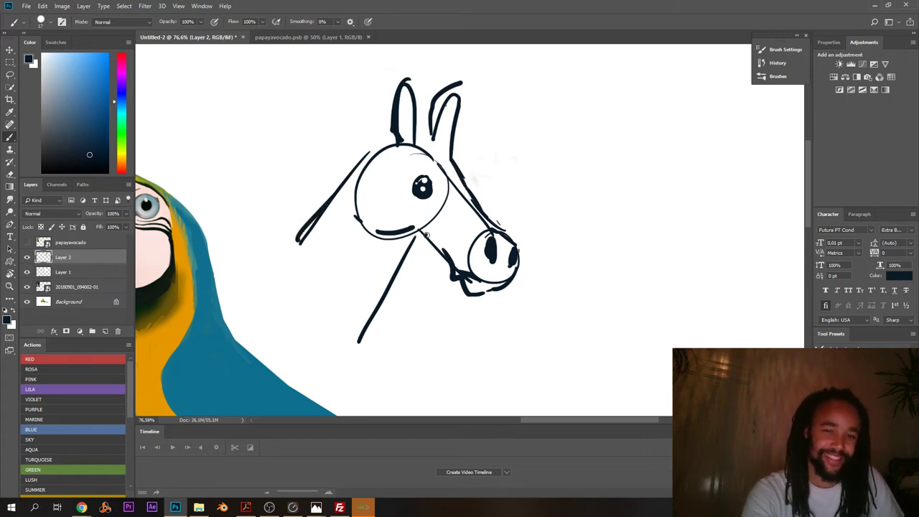
drag(427, 234, 401, 246)
- Paint over the whole horse sketch in the background's white with the brush enlarged to 199 px
scroll(365, 211, down, 3)
scroll(348, 214, up, 1)
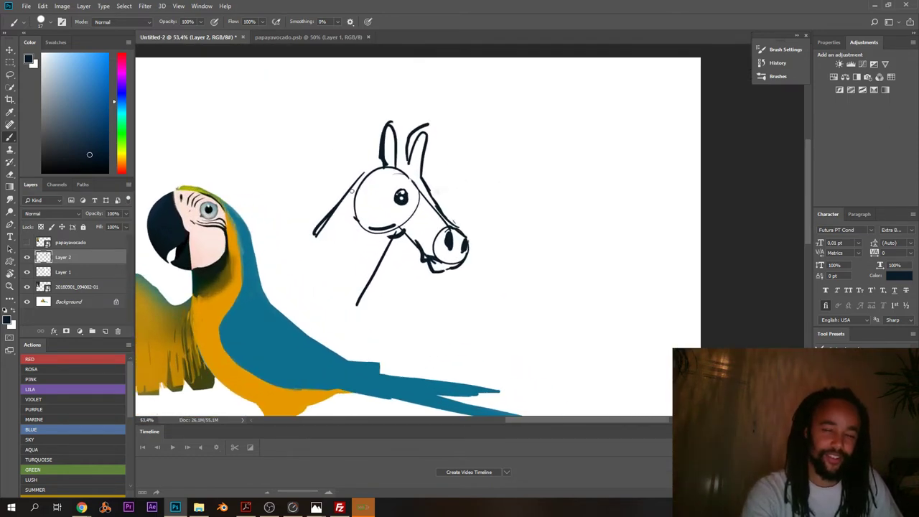
alt+click(351, 188)
right_click(348, 158)
click(442, 178)
click(318, 110)
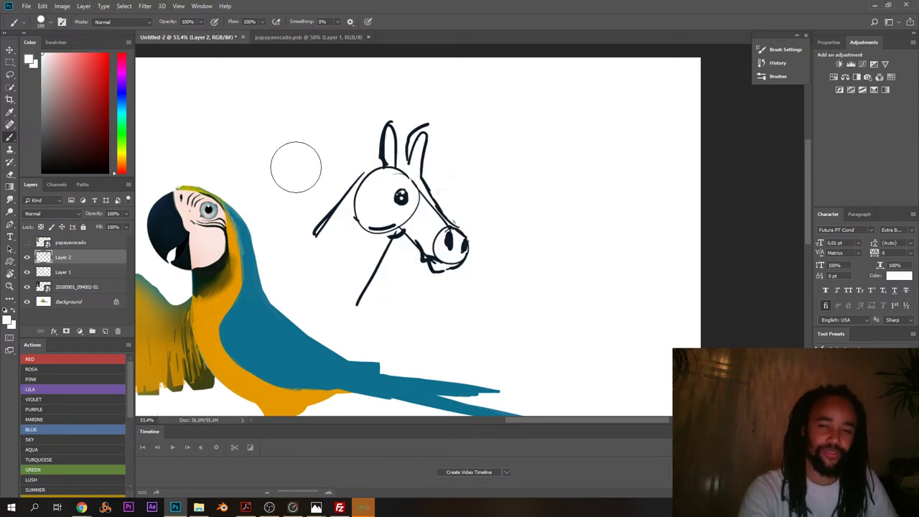
scroll(337, 109, down, 2)
scroll(348, 111, up, 3)
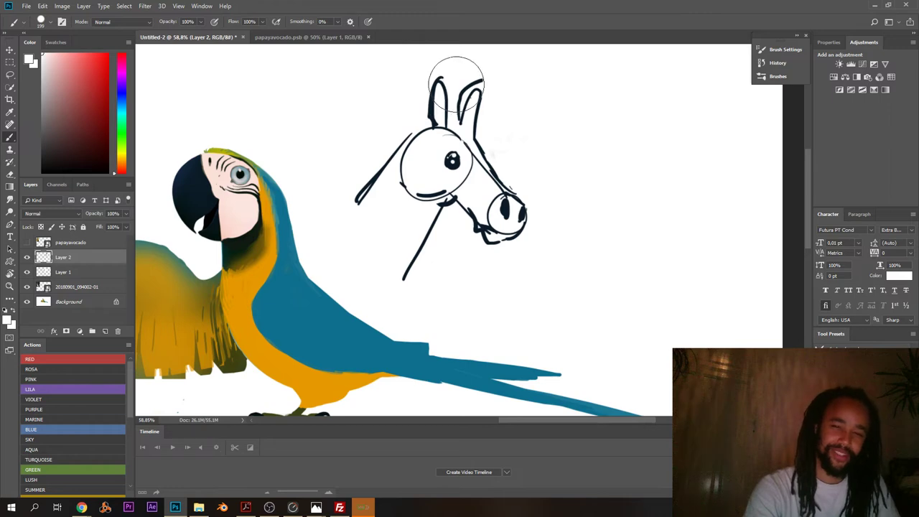
mouse_move(456, 82)
mouse_down()
mouse_move(519, 185)
mouse_move(523, 213)
mouse_move(528, 118)
mouse_move(453, 143)
mouse_move(443, 169)
mouse_move(383, 136)
mouse_move(364, 194)
mouse_move(386, 252)
mouse_up()
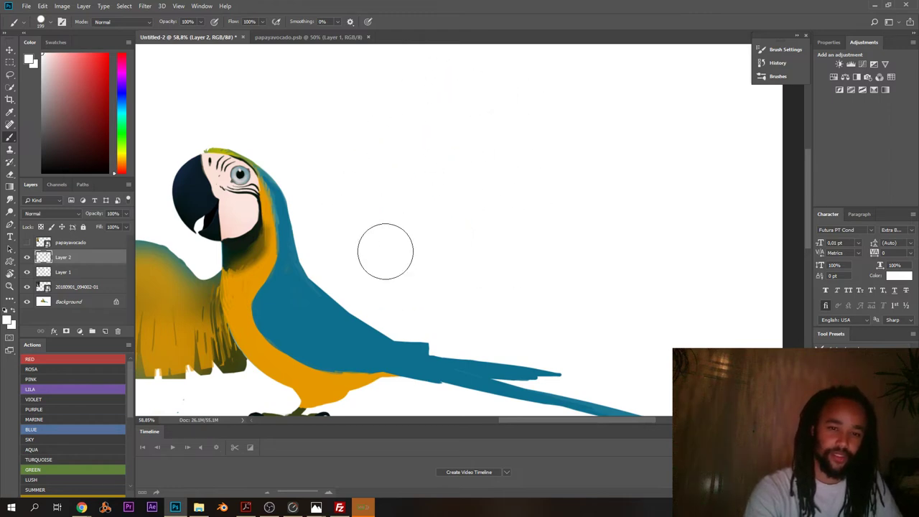
- Pick the macaw beak's dark navy and set the hard round brush to 15 px
drag(306, 193, 392, 121)
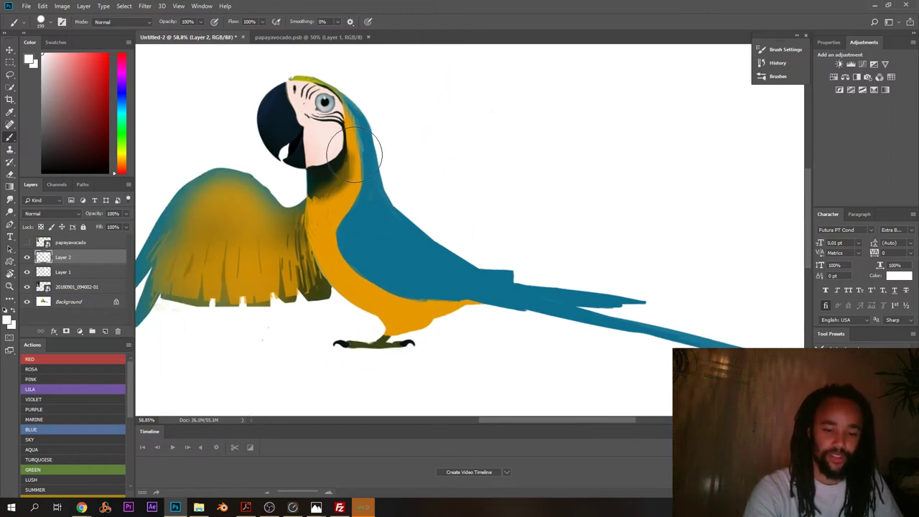
alt+click(283, 120)
right_click(310, 101)
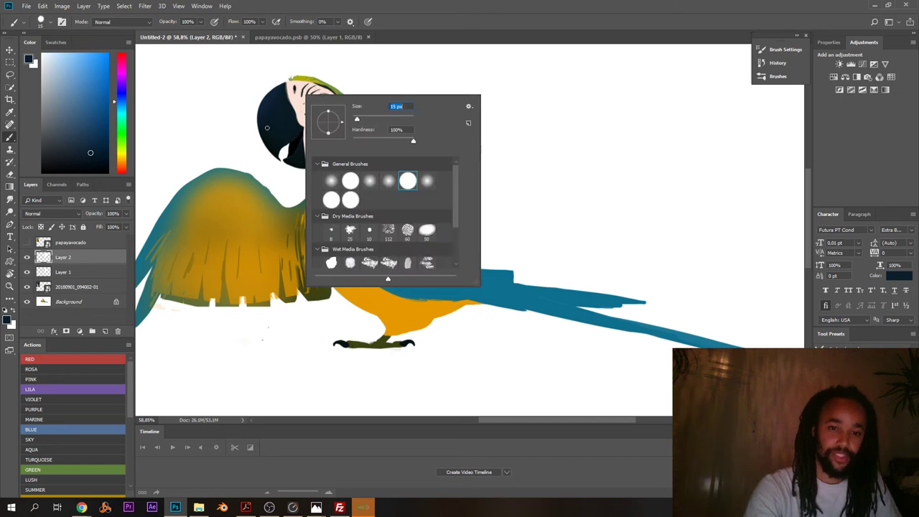
key(Escape)
- Hide the reference photo layer 20180901_094002-01
scroll(264, 143, up, 5)
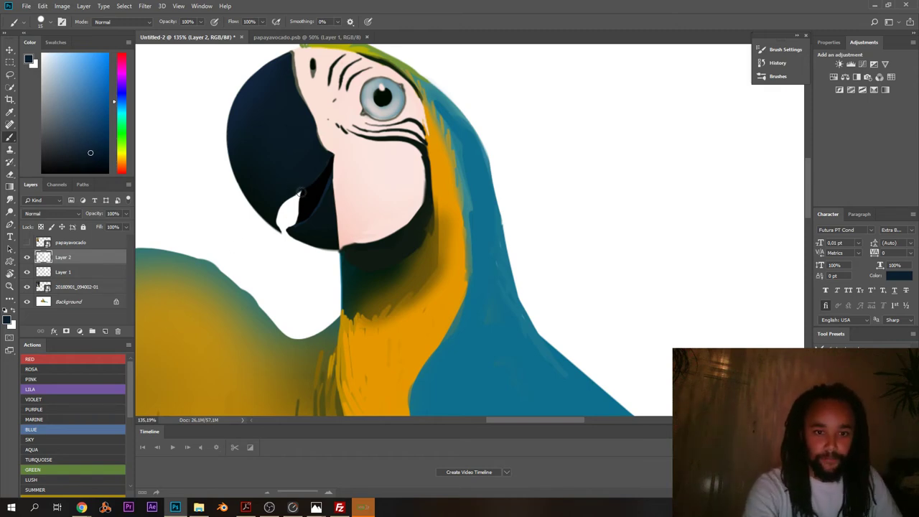
drag(317, 139, 314, 170)
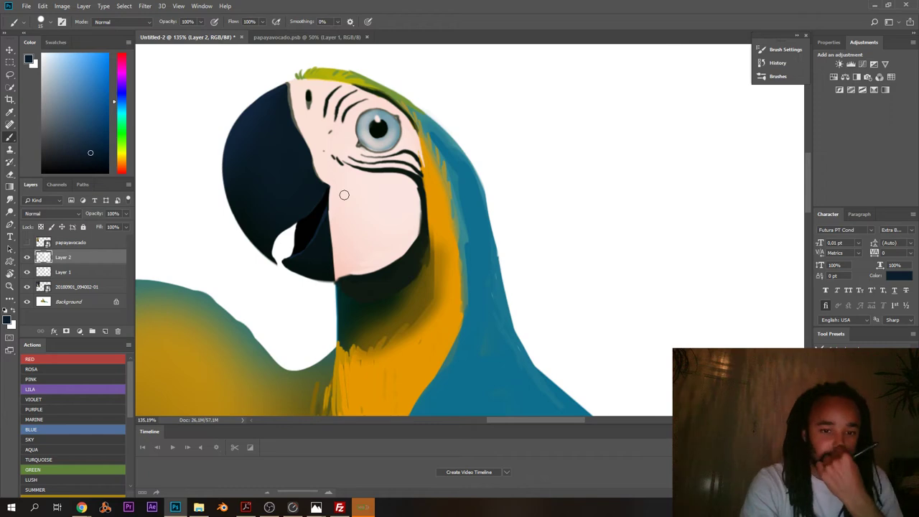
drag(232, 252, 193, 267)
drag(239, 215, 375, 120)
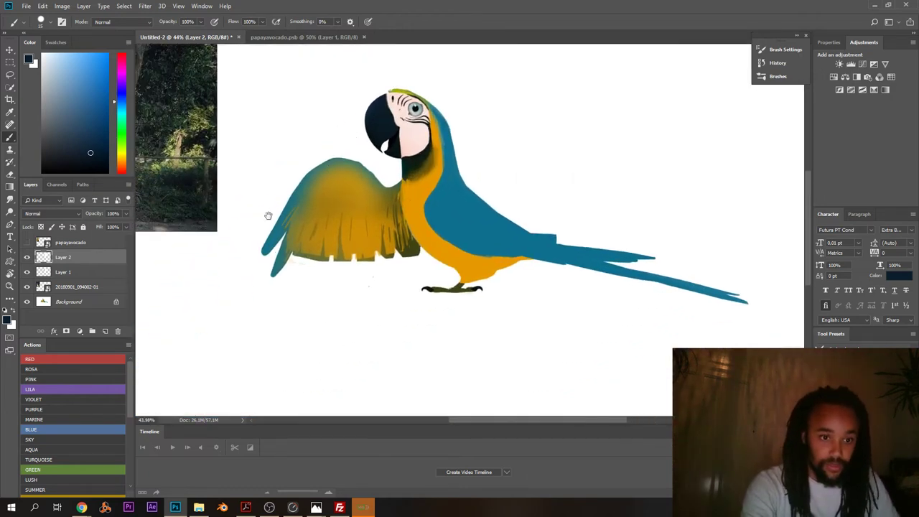
scroll(265, 230, down, 2)
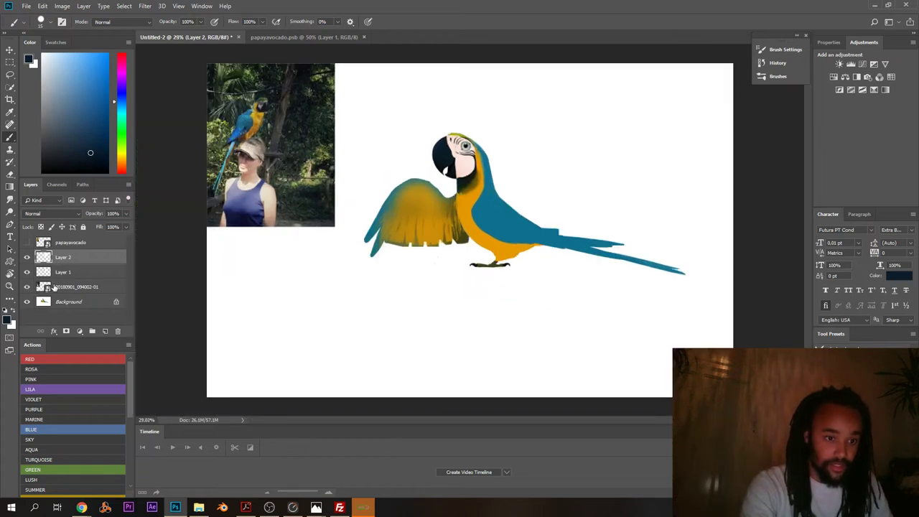
click(27, 287)
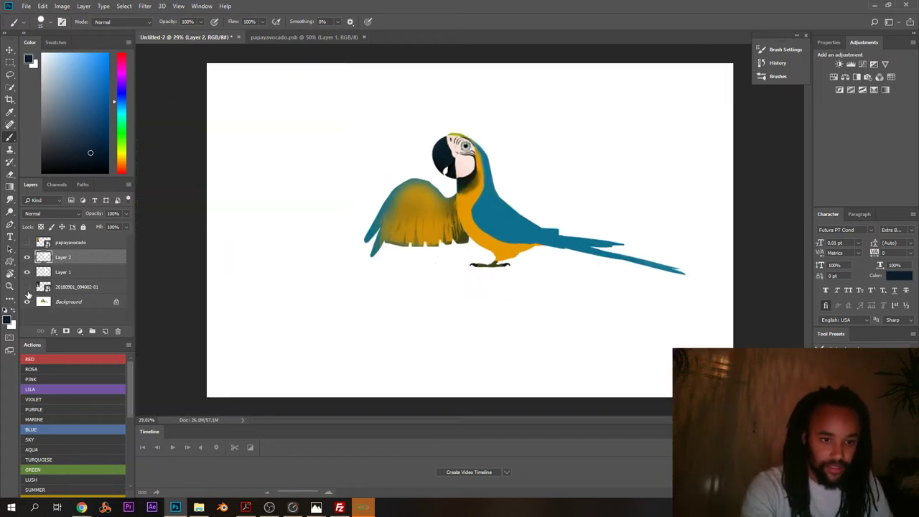
- Move the reference photo layer above Layer 2, and merge Layer 2 and Layer 1 into the Background
shift+click(76, 276)
drag(76, 278, 70, 293)
click(75, 301)
click(74, 275)
click(77, 260)
shift+click(76, 274)
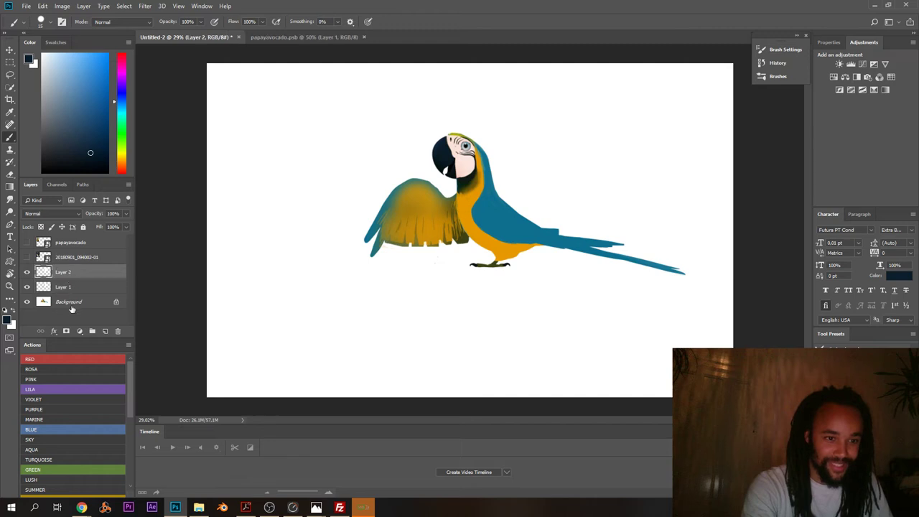
shift+click(76, 307)
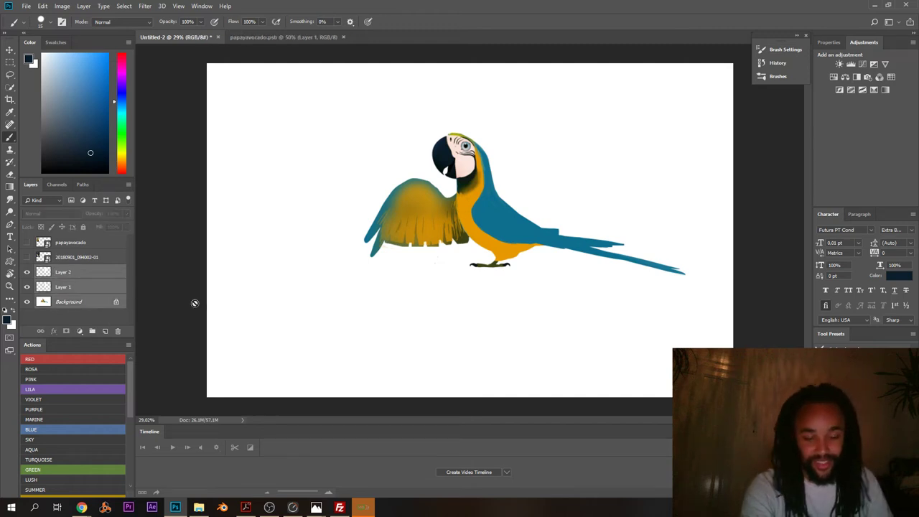
key(ctrl+e)
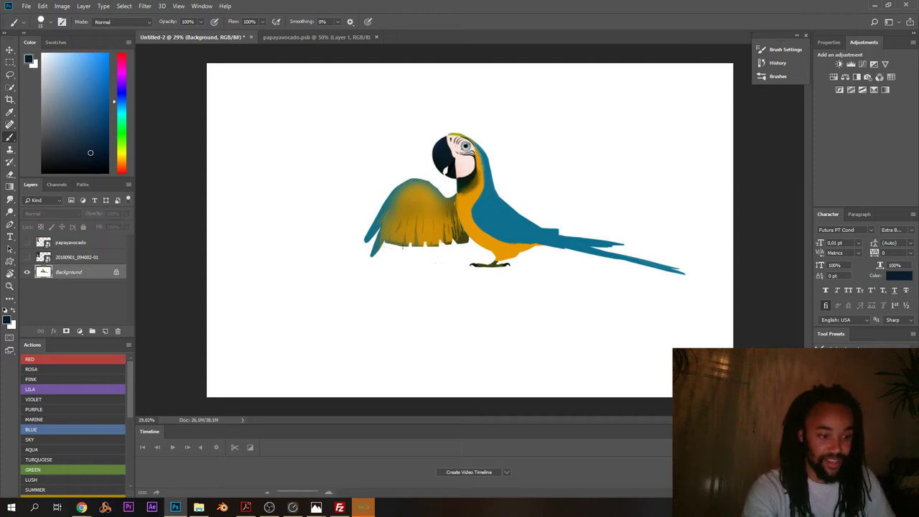
scroll(420, 225, up, 3)
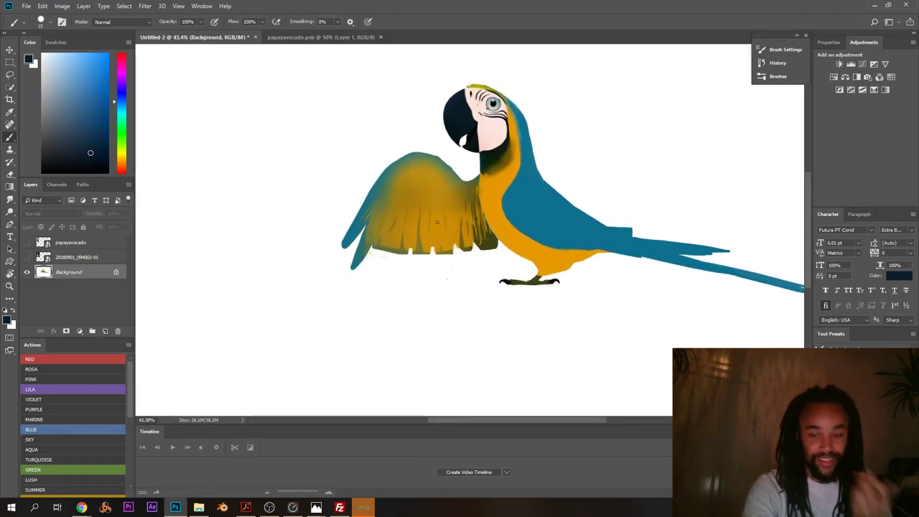
scroll(280, 215, down, 2)
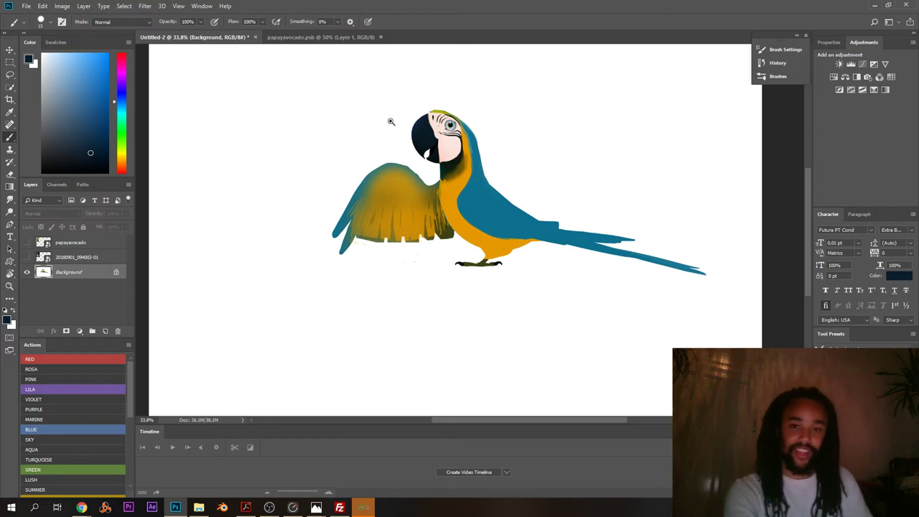
scroll(390, 119, up, 5)
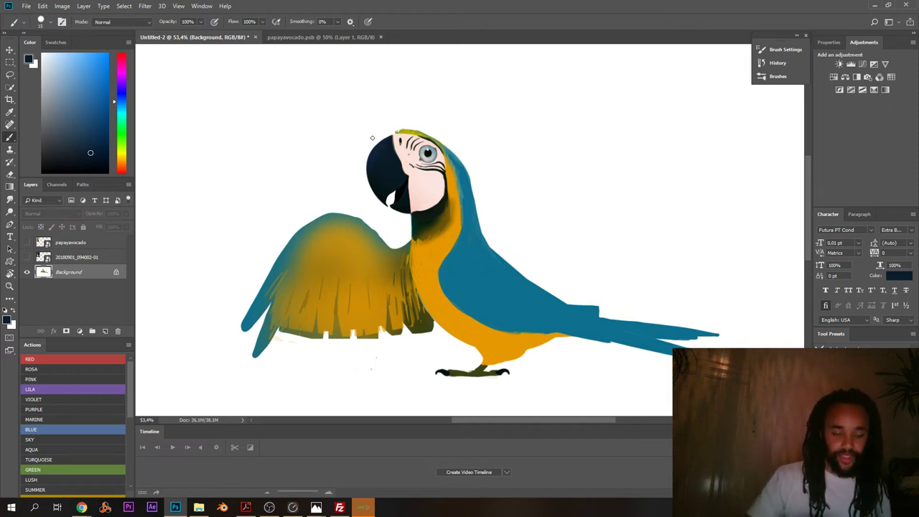
scroll(271, 270, down, 4)
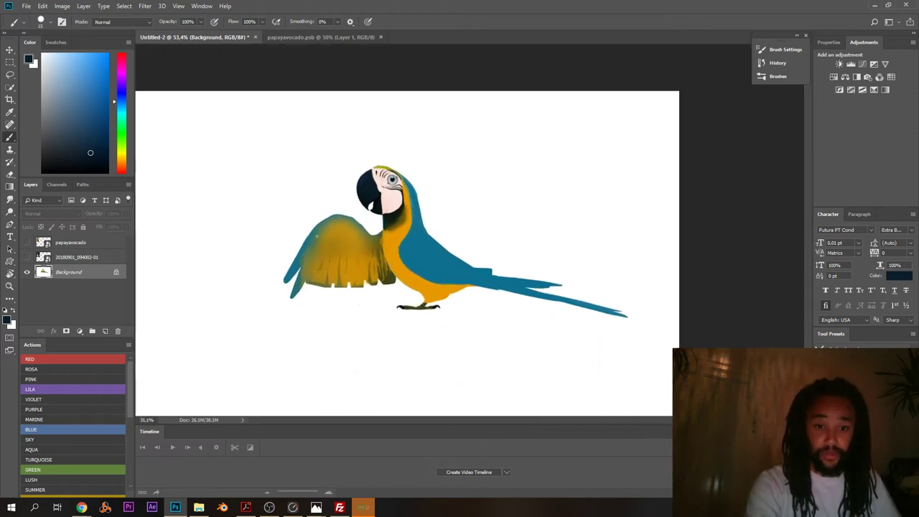
scroll(362, 214, up, 2)
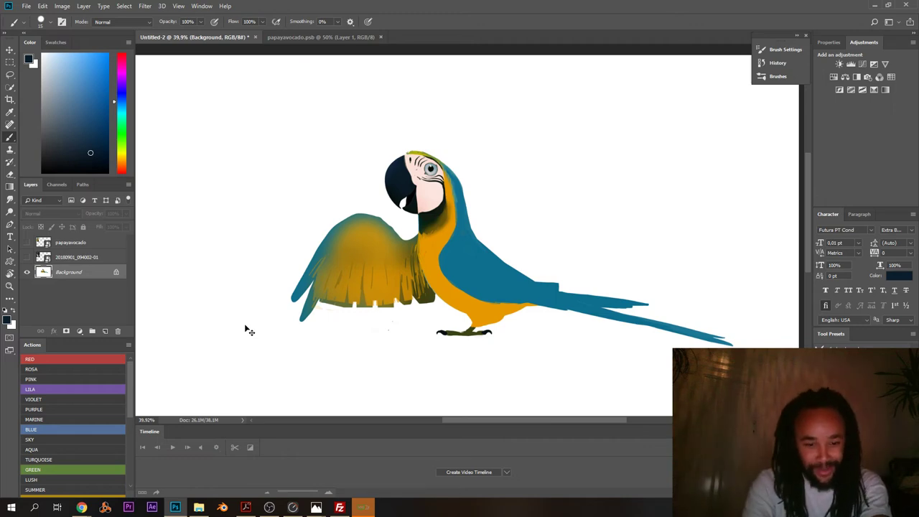
- Select the white area around the macaw with the Magic Wand, and merge a newly added empty layer into the Background
key(ctrl+shift+n)
key(Return)
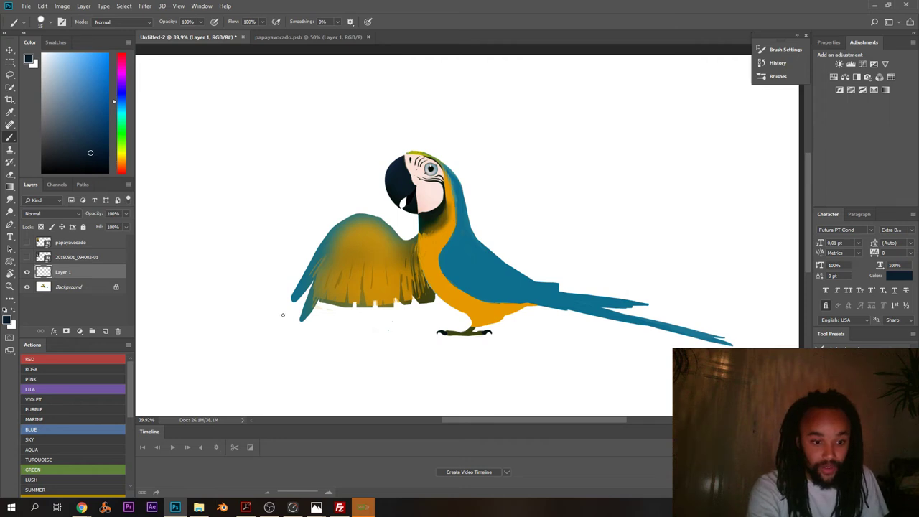
key(w)
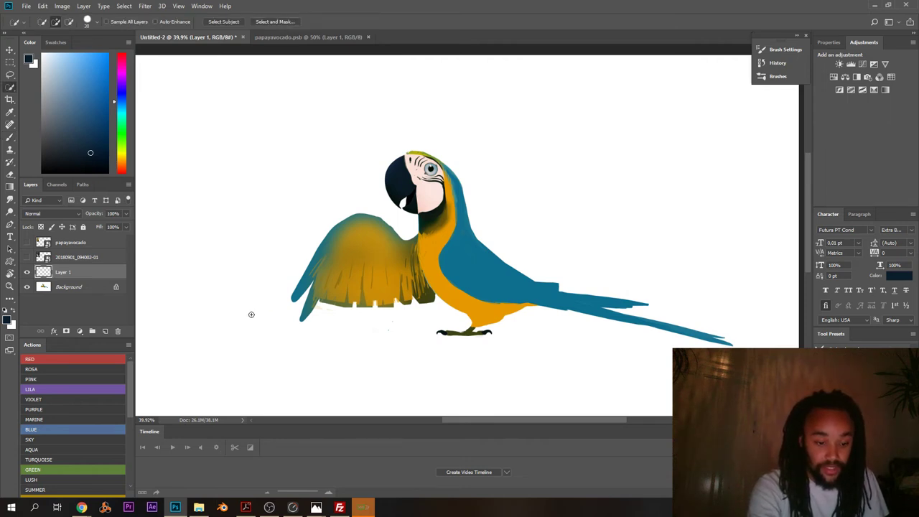
key(shift+w)
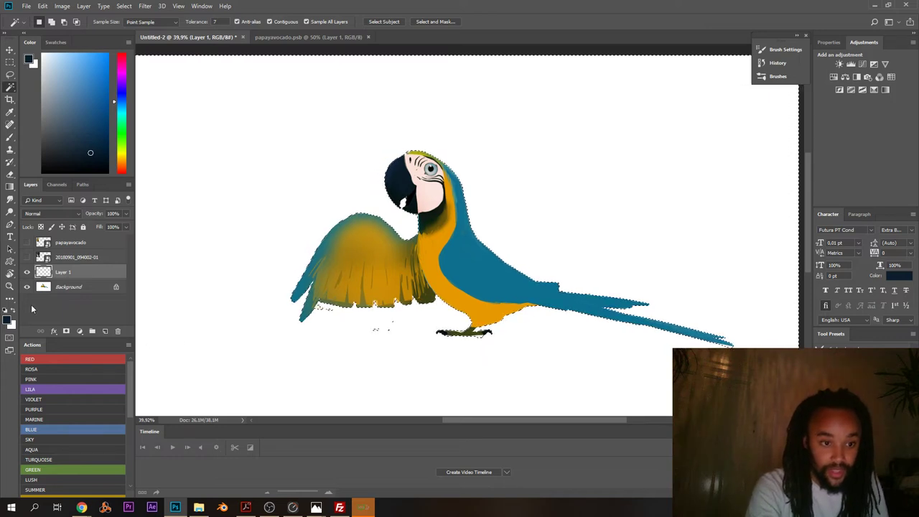
key(ctrl+e)
- Invert the selection of the white area and copy the macaw onto a new layer
click(205, 310)
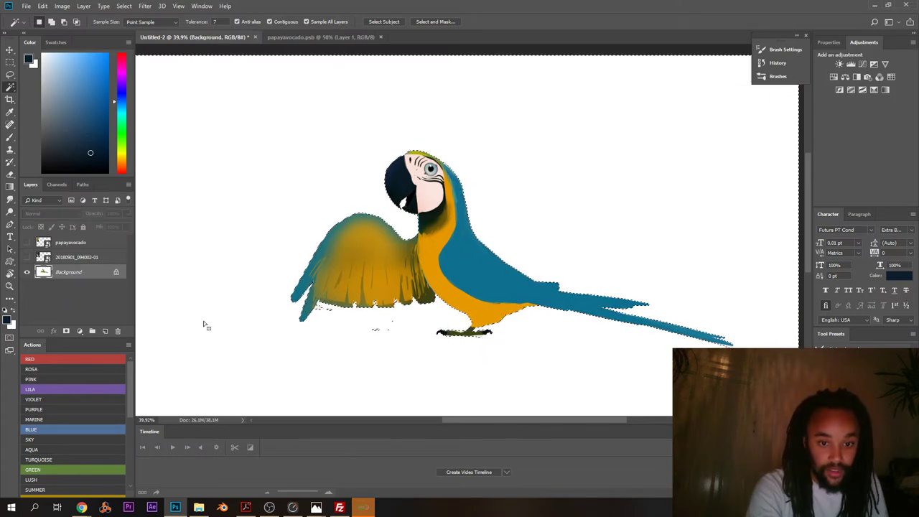
key(ctrl+d)
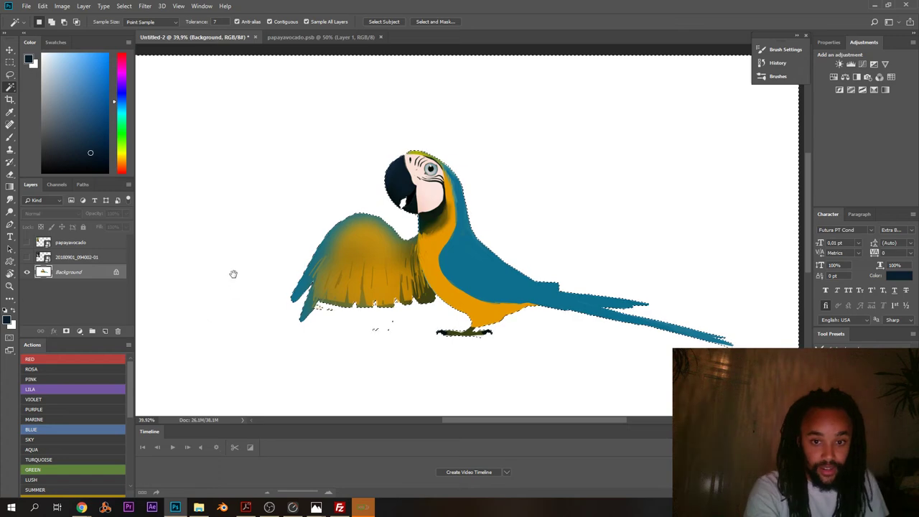
drag(240, 270, 234, 275)
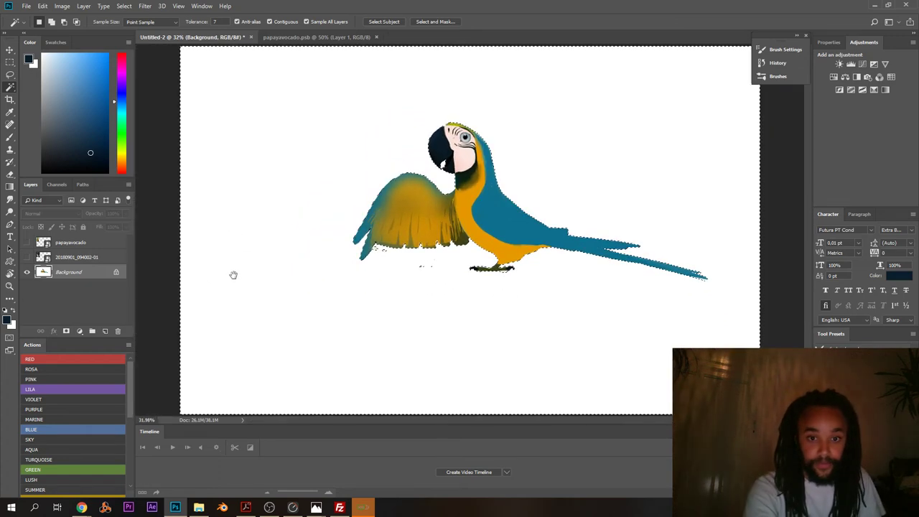
alt+click(324, 239)
key(ctrl+j)
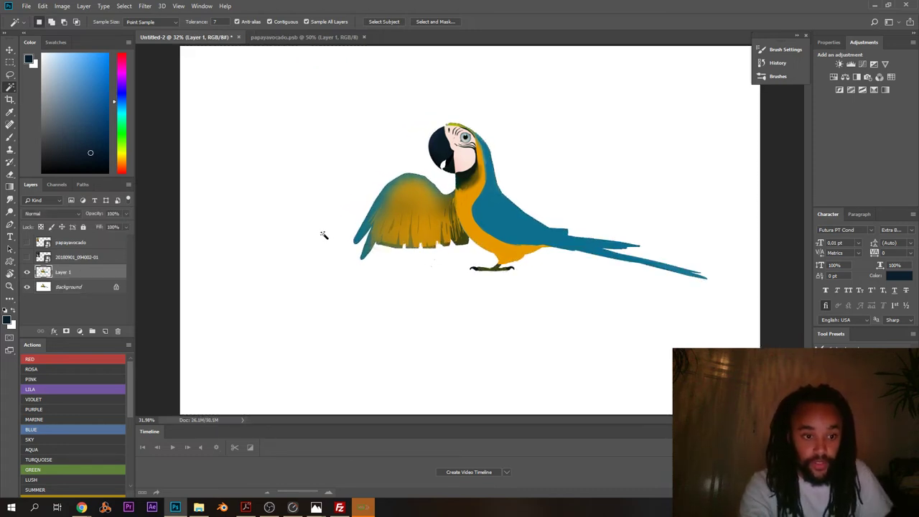
- Shade the Background layer behind the macaw in dark blue-grey with a soft 3228 px brush at 0% hardness
click(74, 288)
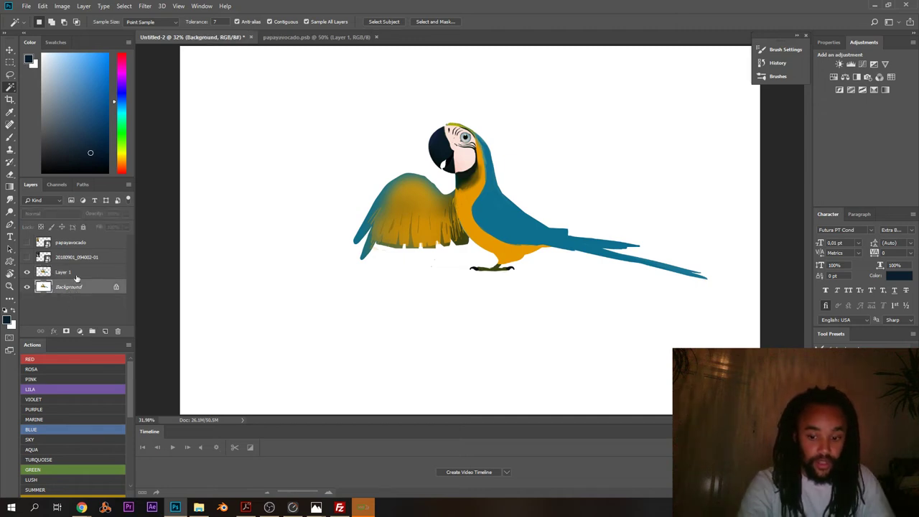
key(b)
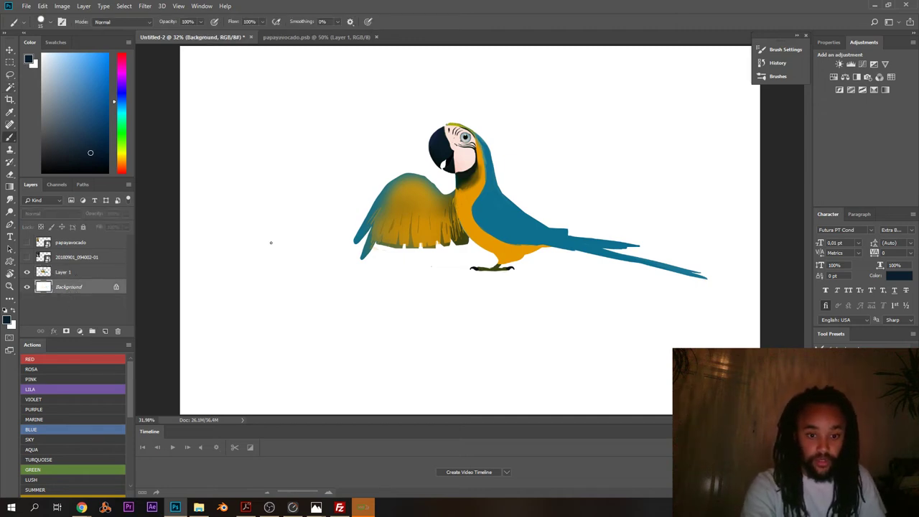
right_click(353, 224)
click(431, 266)
drag(403, 204, 416, 207)
mouse_move(302, 138)
mouse_down()
mouse_move(446, 230)
mouse_move(594, 295)
mouse_move(402, 308)
mouse_move(237, 288)
mouse_move(245, 266)
mouse_move(378, 189)
mouse_move(708, 184)
mouse_move(882, 308)
mouse_up()
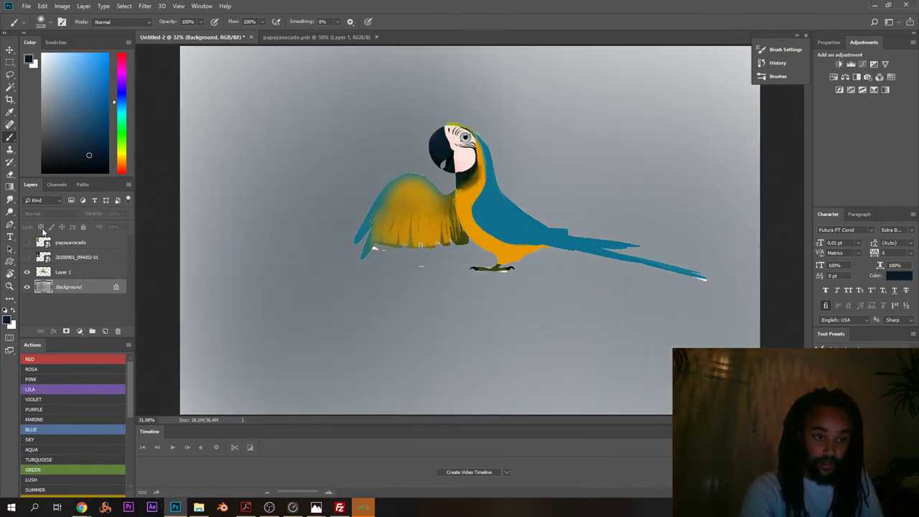
- Try clipping Layer 1 to the Background layer, and release the clipping mask
right_click(45, 273)
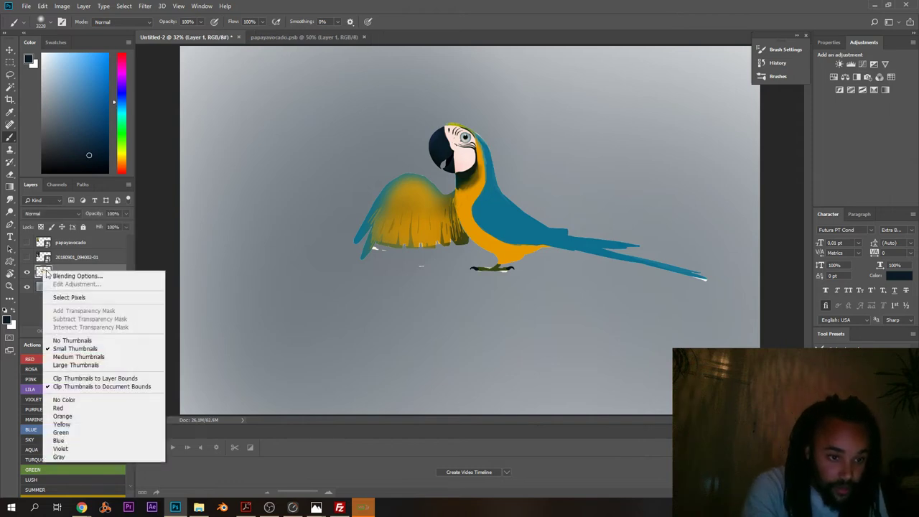
click(64, 273)
right_click(66, 277)
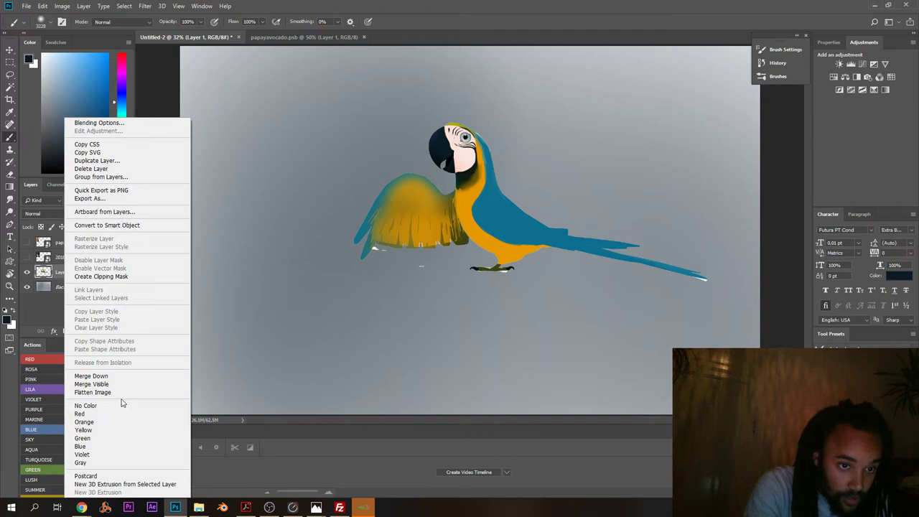
click(101, 276)
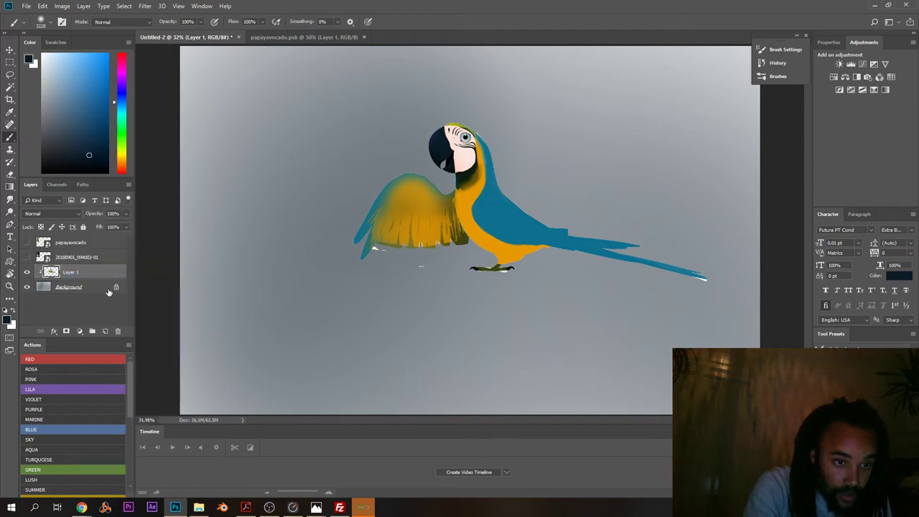
right_click(92, 280)
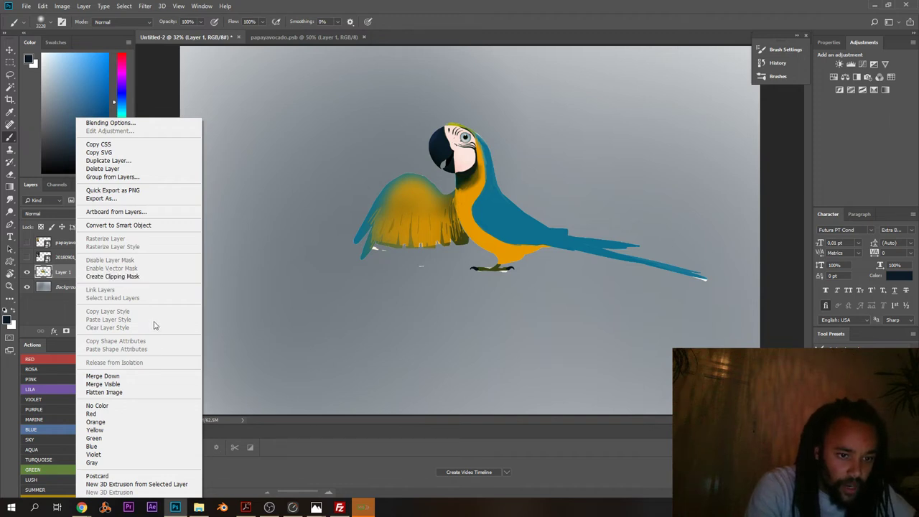
click(67, 274)
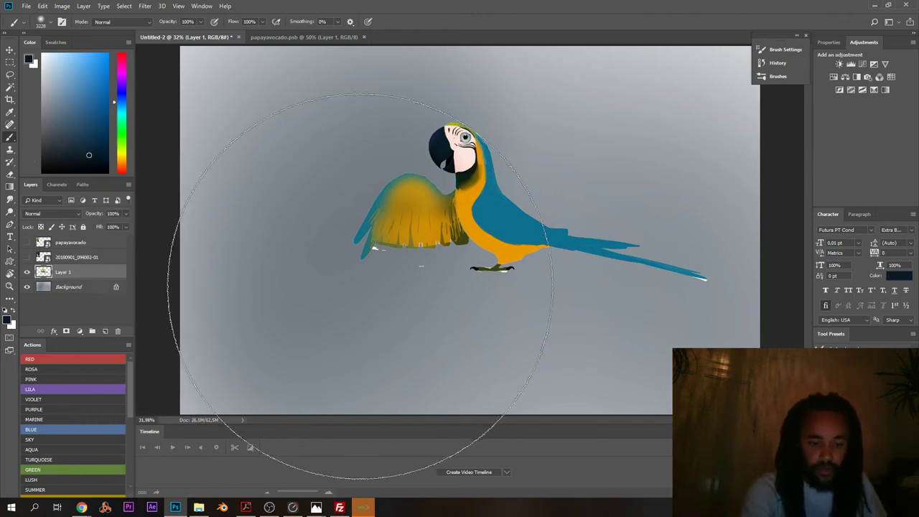
mouse_move(437, 195)
mouse_down()
mouse_move(450, 196)
mouse_move(434, 195)
mouse_move(445, 194)
mouse_move(379, 232)
mouse_up()
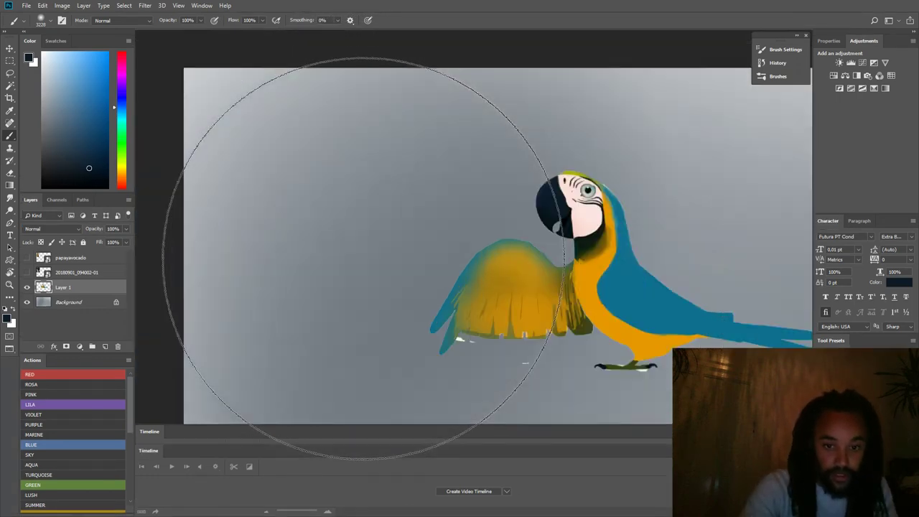
key(ctrl+minus)
key(f)
key(f)
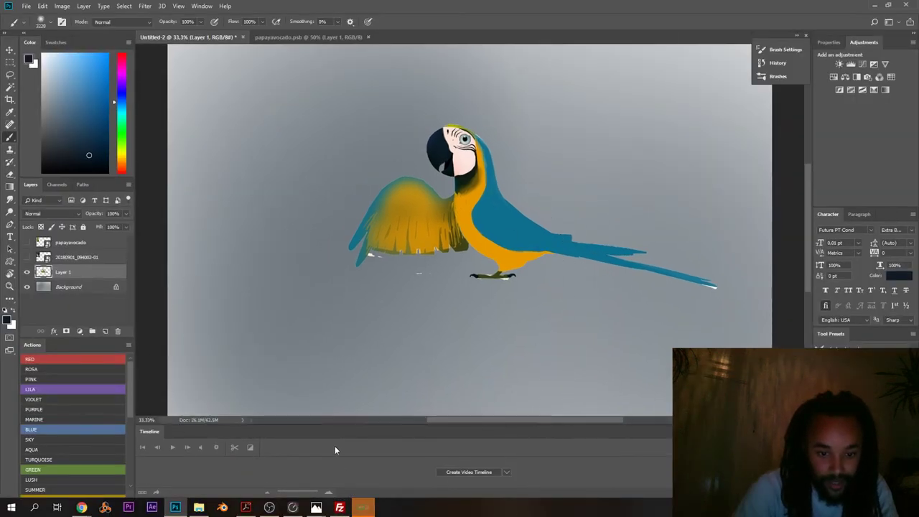
- Switch to FileZilla, refresh /downloads/Kies and download all its files to the local Kies folder, skipping existing files for the current queue
click(340, 507)
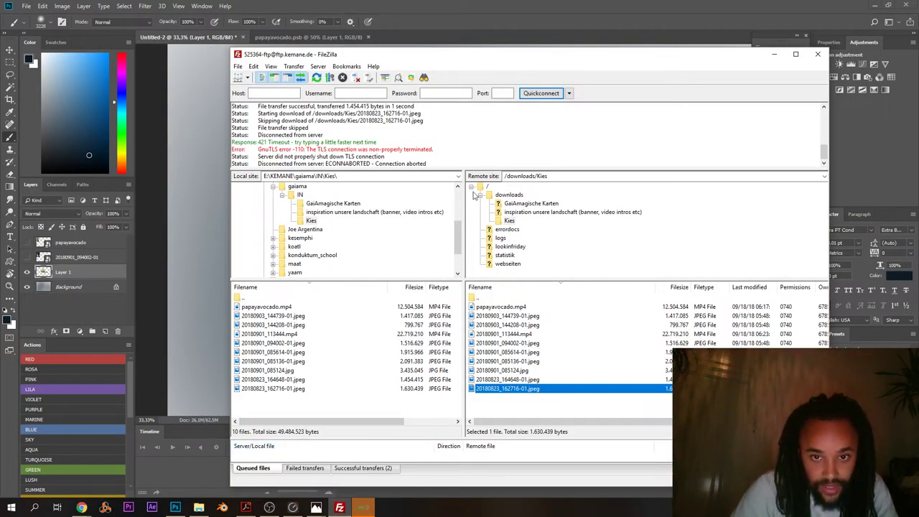
click(318, 78)
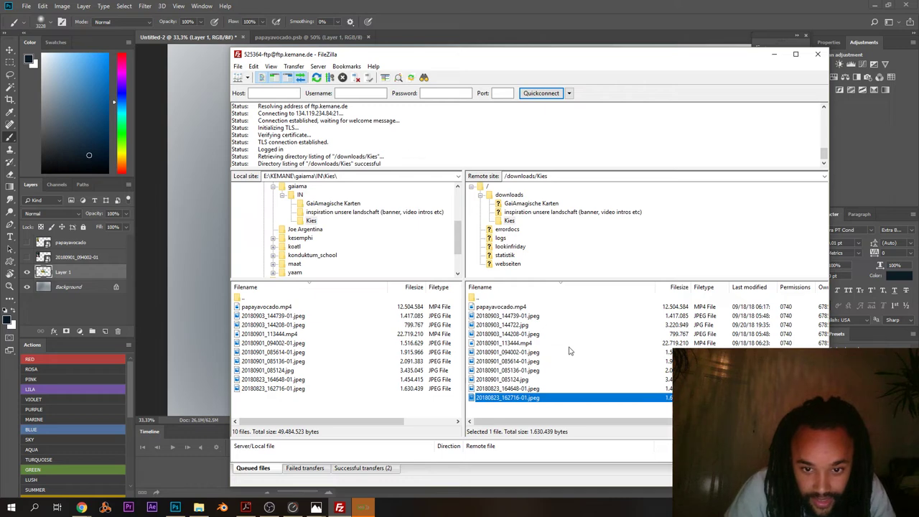
right_click(492, 408)
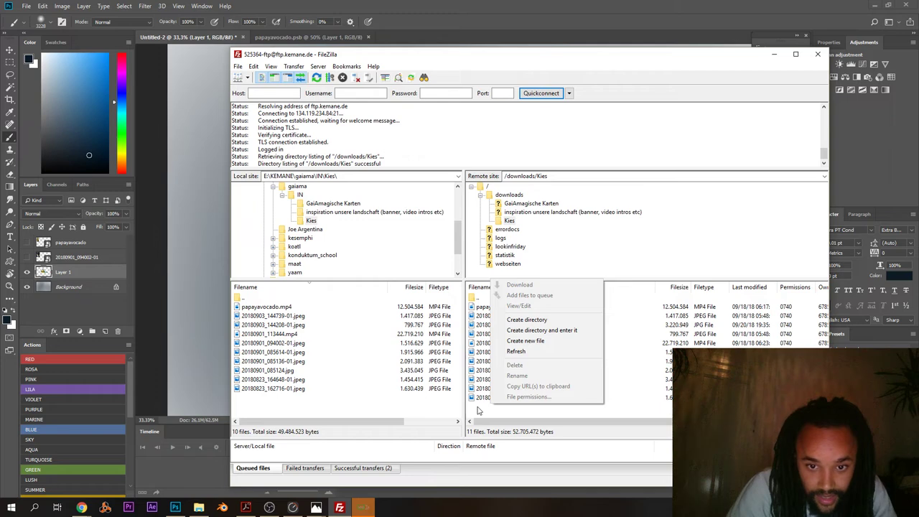
click(480, 411)
drag(479, 413, 323, 413)
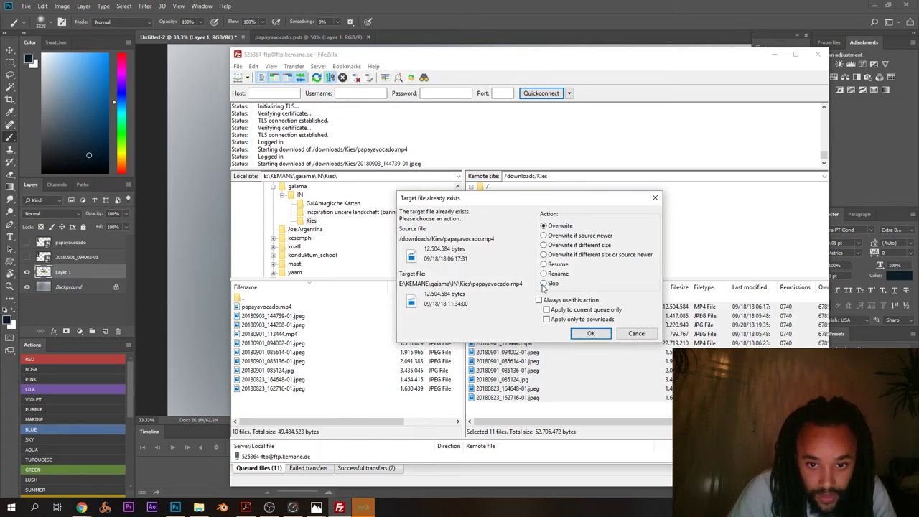
click(591, 333)
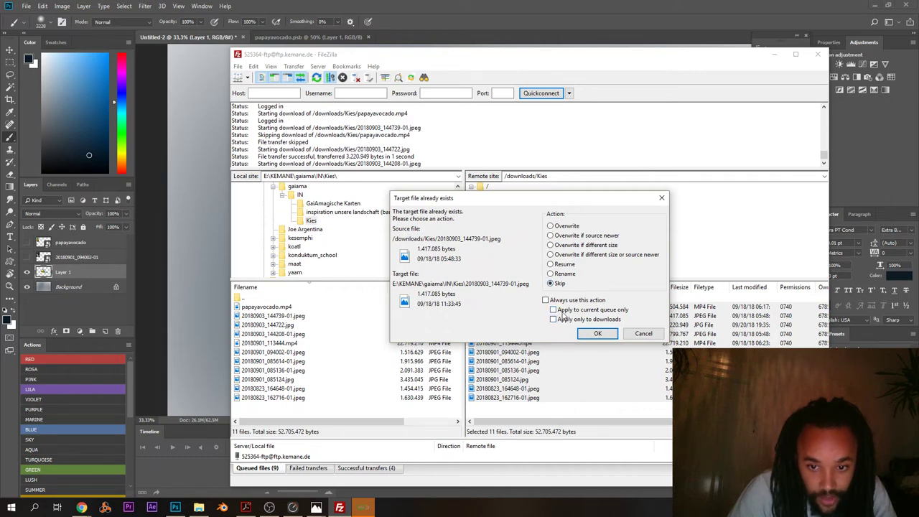
click(564, 312)
click(584, 334)
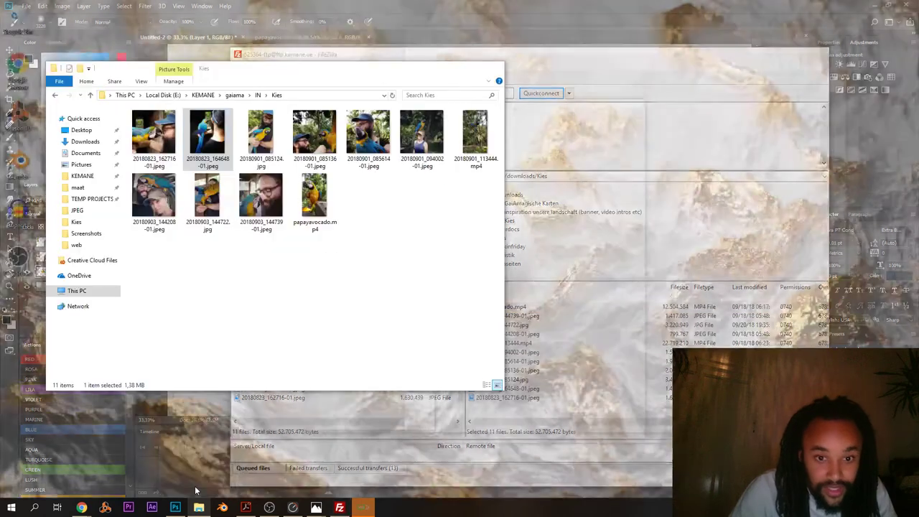
- Open 20180903_144722.jpg from the Kies folder in File Explorer, and examine the macaw's spread wing feathers up close
click(204, 454)
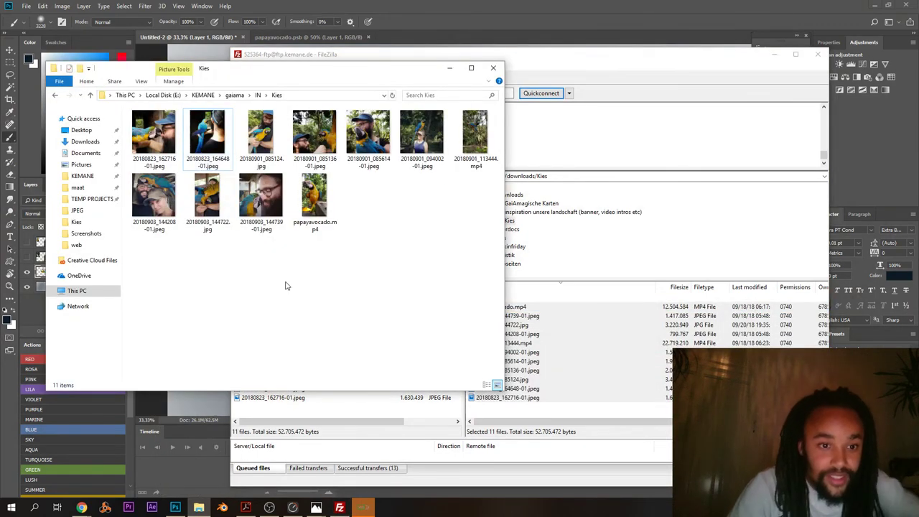
double_click(215, 208)
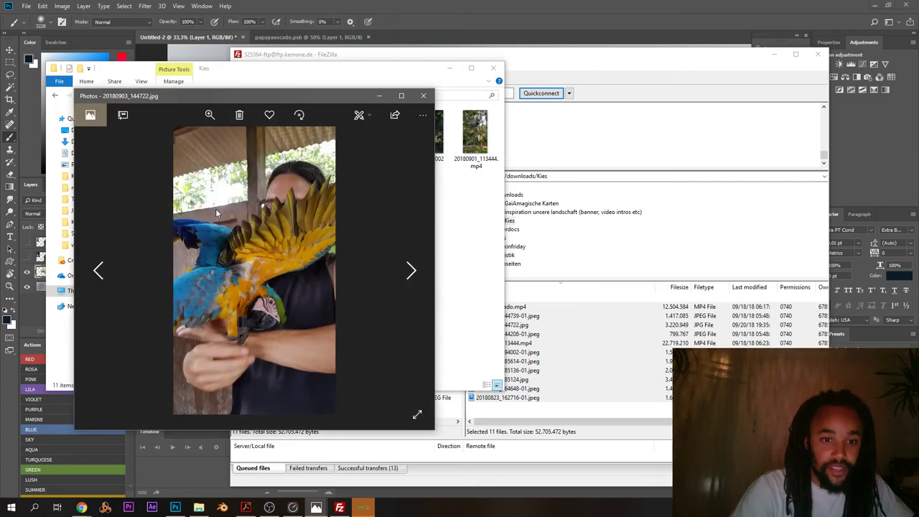
drag(307, 94, 429, 4)
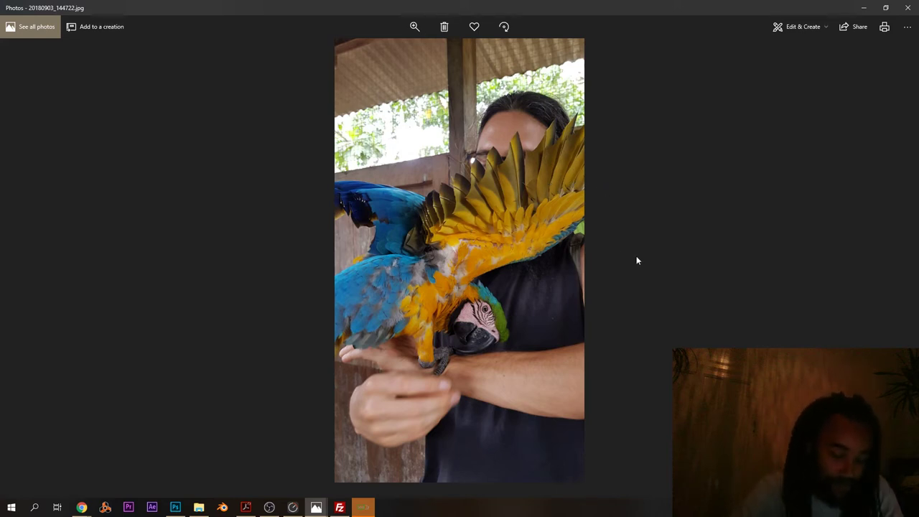
mouse_move(888, 259)
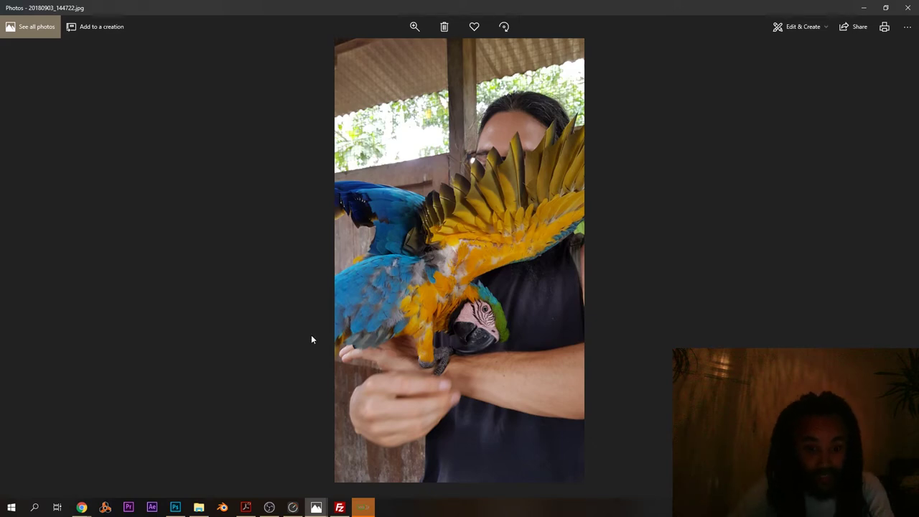
scroll(463, 215, up, 2)
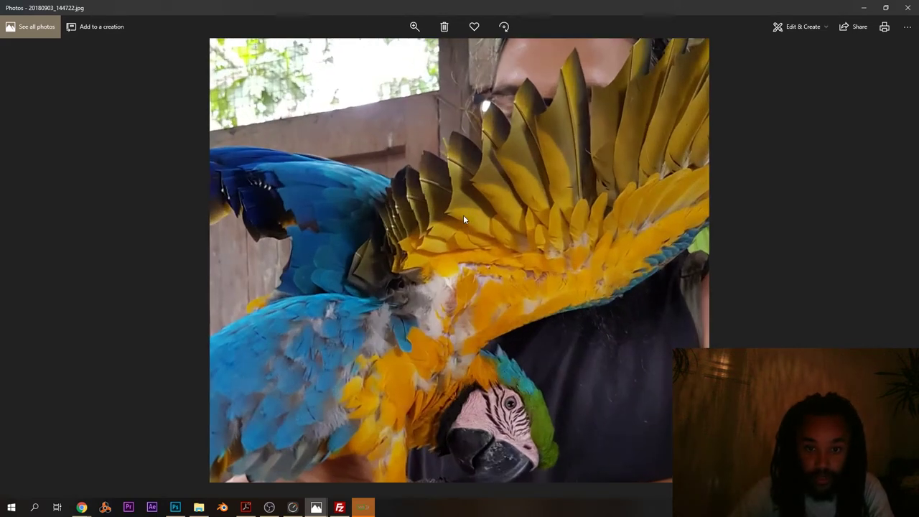
drag(452, 224, 402, 252)
drag(510, 192, 518, 230)
drag(475, 258, 492, 175)
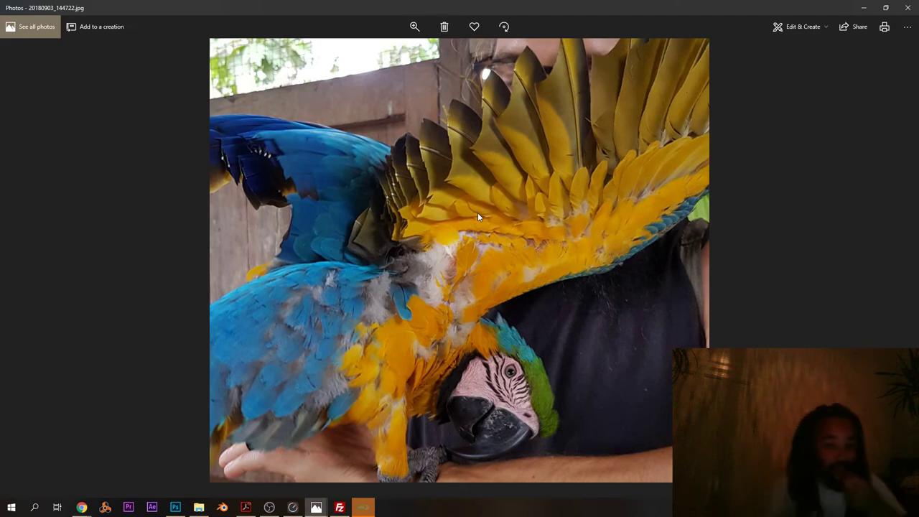
drag(381, 8, 364, 130)
click(370, 8)
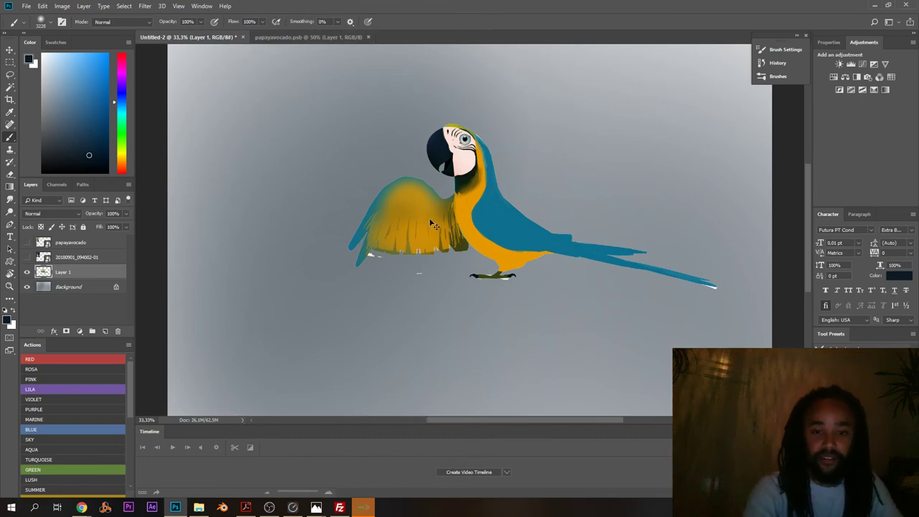
- Try a dark stroke across the macaw's spread wing with a smaller soft brush, and undo it
scroll(436, 206, up, 3)
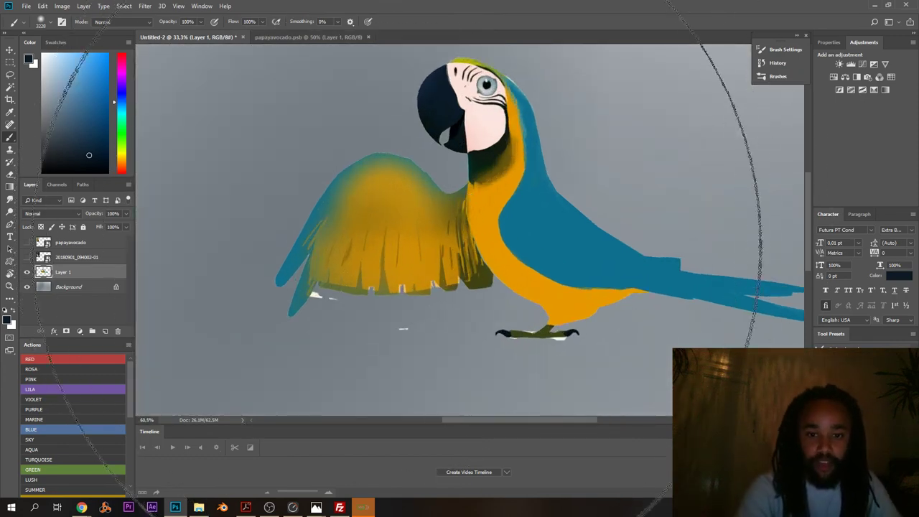
right_click(397, 250)
key(Escape)
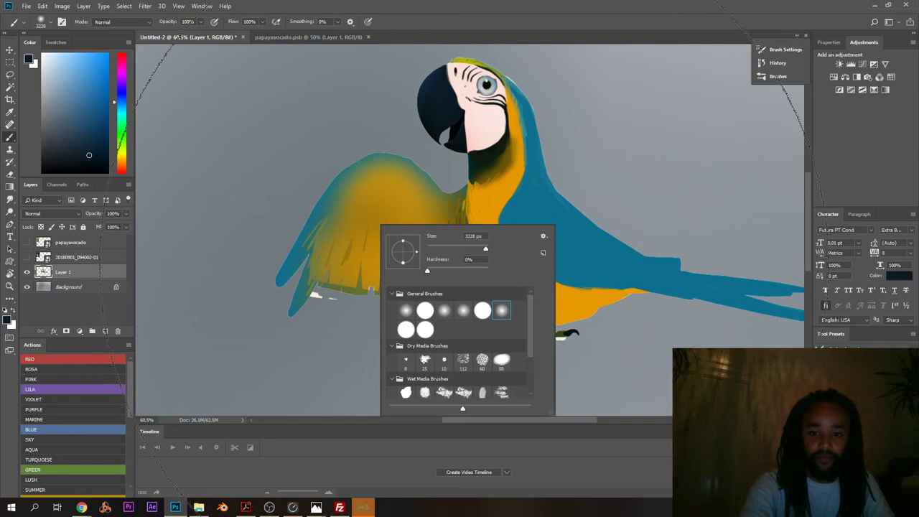
click(444, 249)
drag(361, 160, 357, 219)
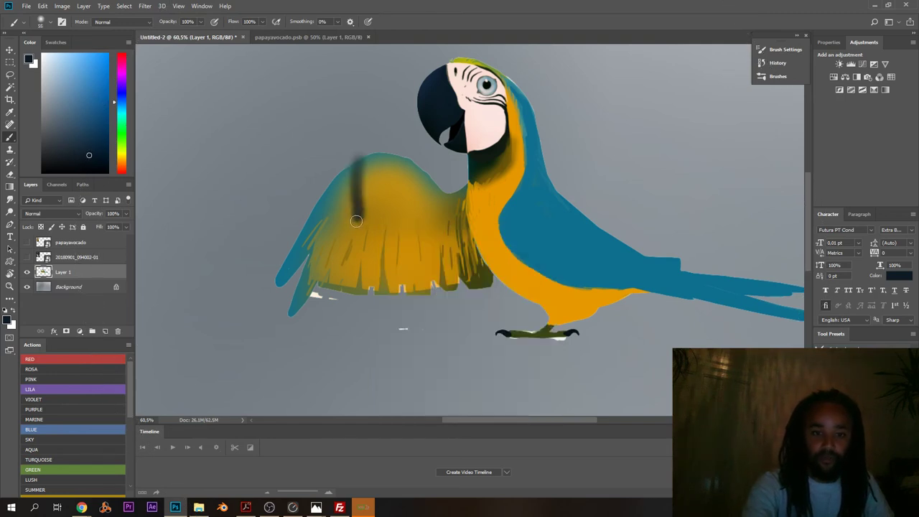
key(ctrl+z)
scroll(309, 274, down, 3)
scroll(287, 285, up, 3)
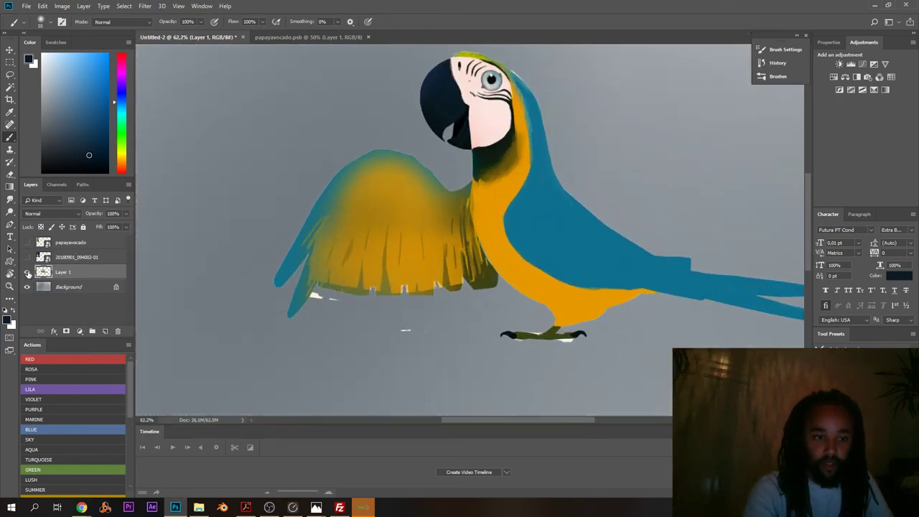
- Erase the stray white patches below the spread wing and above the foot on Layer 1
click(28, 273)
key(e)
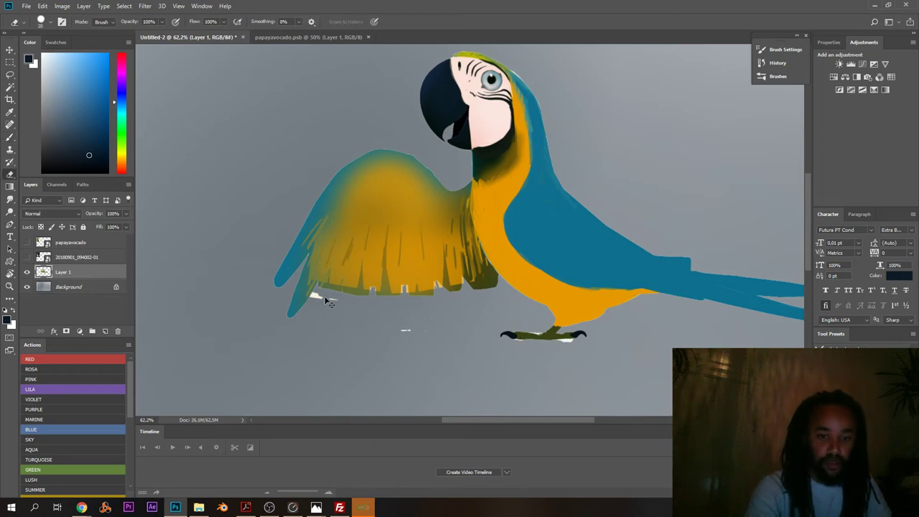
scroll(327, 306, up, 4)
mouse_move(313, 290)
mouse_down()
mouse_move(286, 303)
mouse_move(300, 288)
mouse_move(280, 312)
mouse_up()
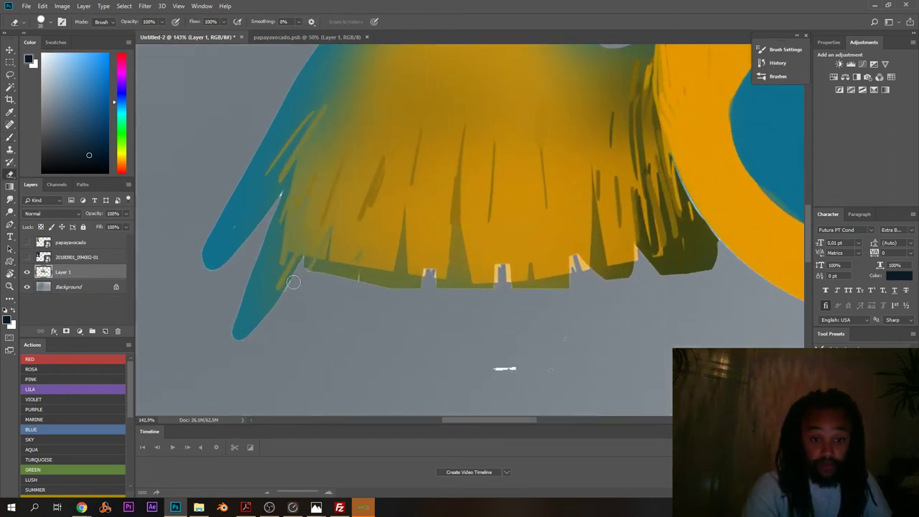
drag(479, 372, 513, 369)
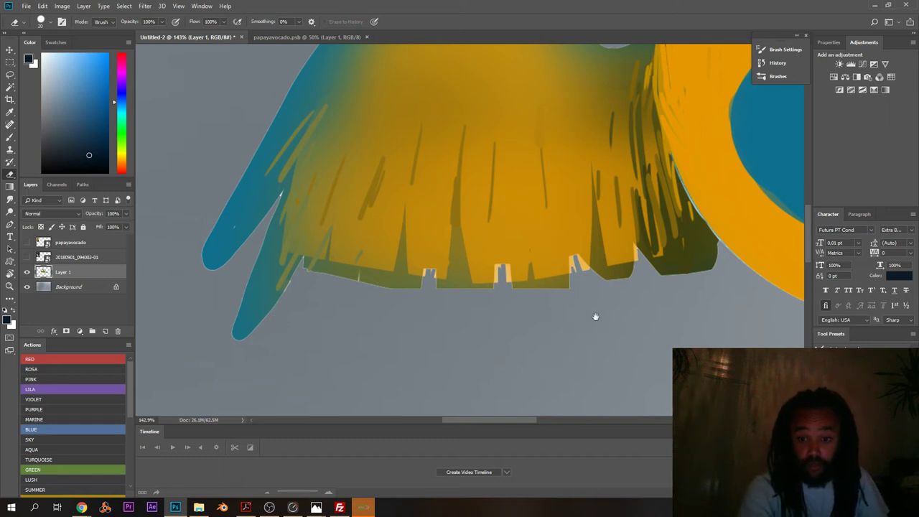
drag(596, 317, 193, 199)
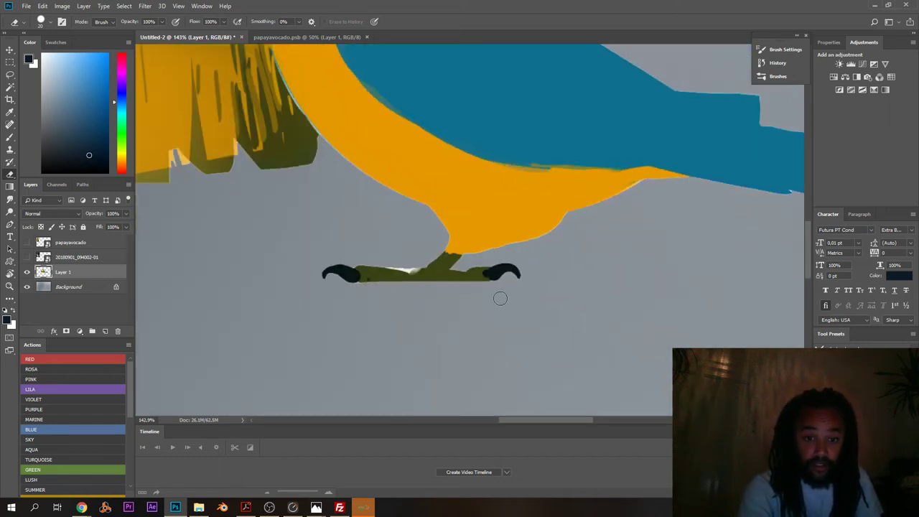
drag(396, 266, 414, 269)
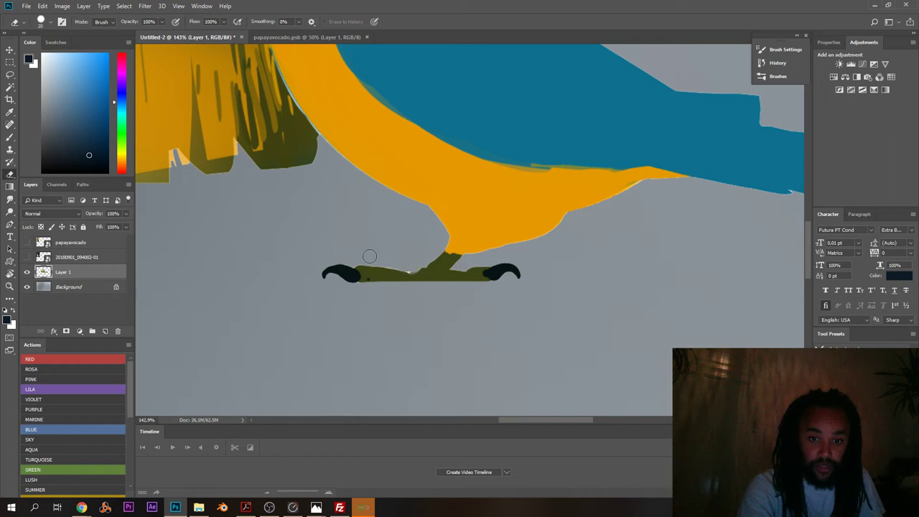
- Erase the white fringe along the underside of the macaw's blue tail feathers
drag(407, 235, 160, 314)
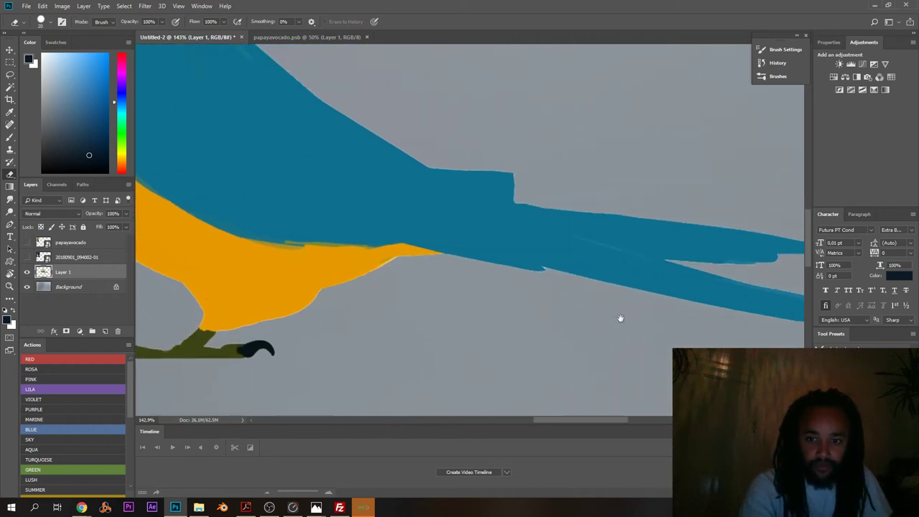
scroll(622, 318, down, 10)
scroll(624, 324, up, 3)
scroll(625, 334, up, 5)
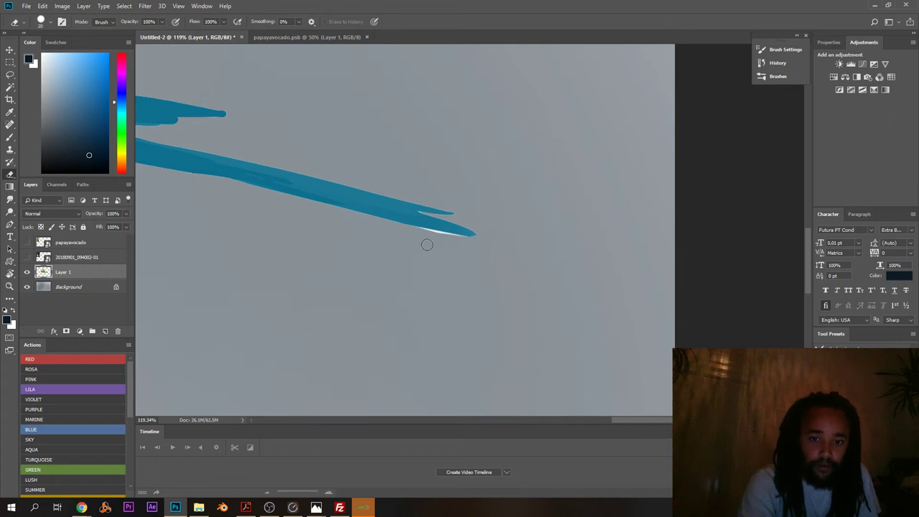
drag(307, 183, 712, 305)
drag(380, 243, 335, 240)
- Erase the white fringe along the back of the macaw's head and neck with a 14 px eraser
drag(269, 225, 617, 360)
scroll(399, 157, up, 3)
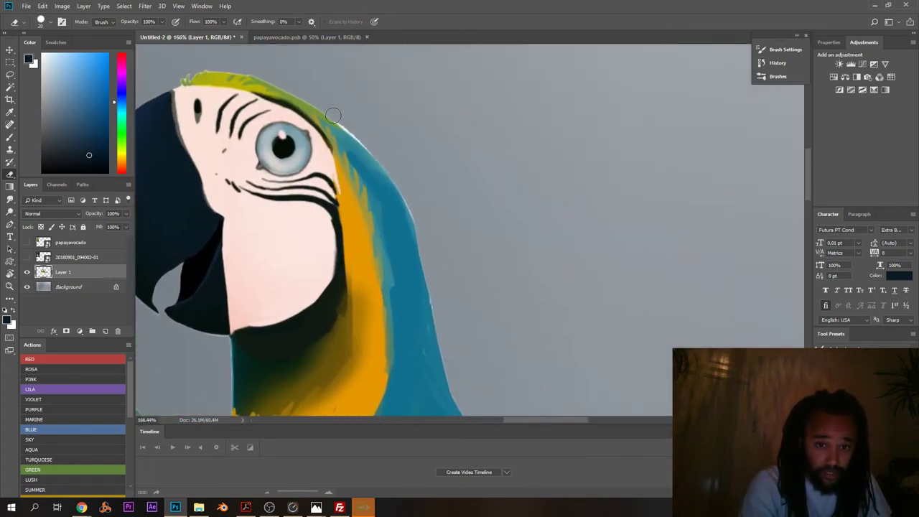
right_click(370, 138)
click(342, 124)
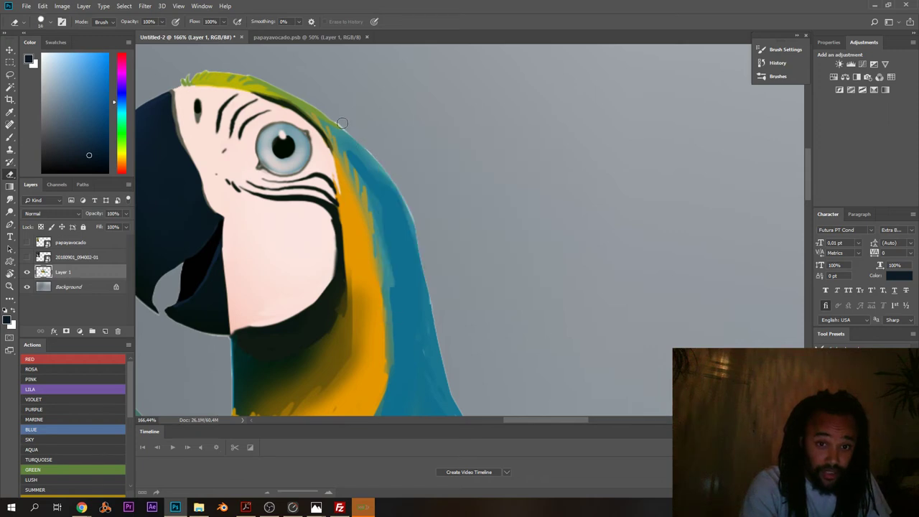
drag(406, 202, 424, 249)
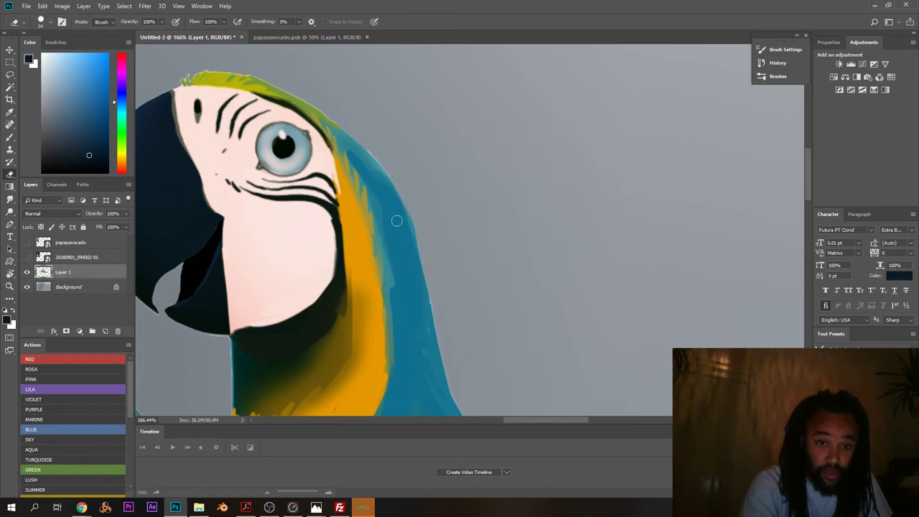
drag(293, 126, 438, 97)
- Erase the leftover white between the two blue feather tips at the outer end of the spread wing
drag(406, 203, 439, 203)
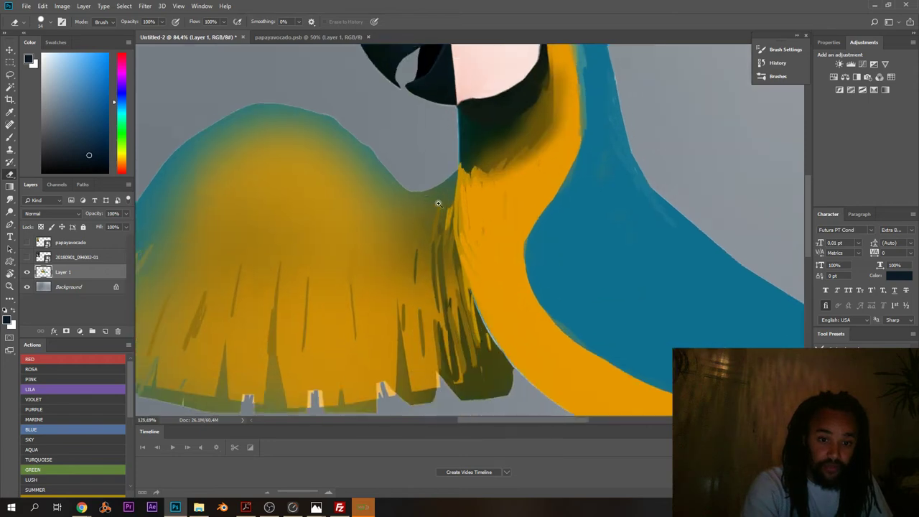
scroll(304, 322, up, 3)
scroll(277, 261, down, 5)
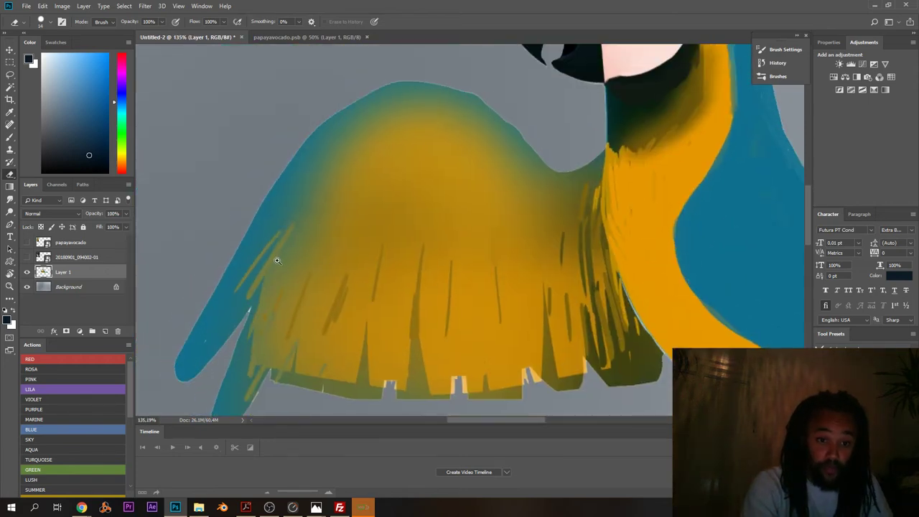
scroll(288, 273, up, 4)
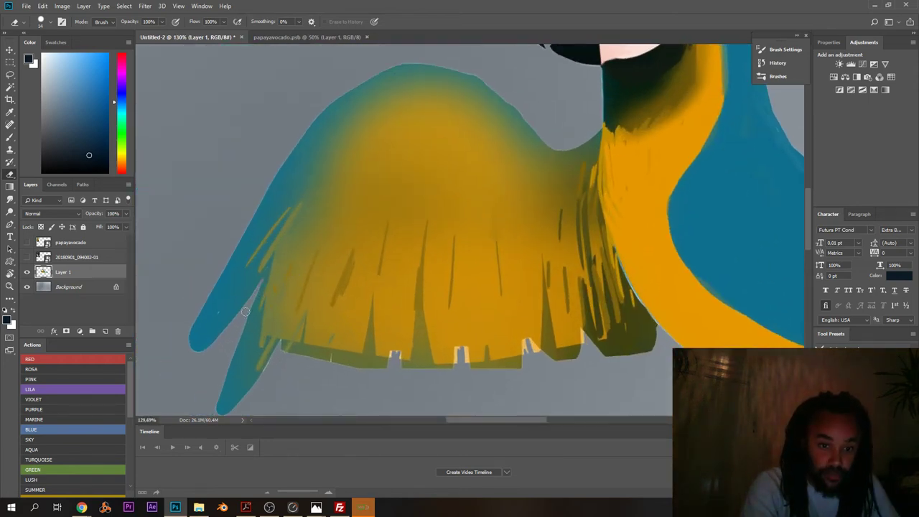
scroll(198, 327, up, 2)
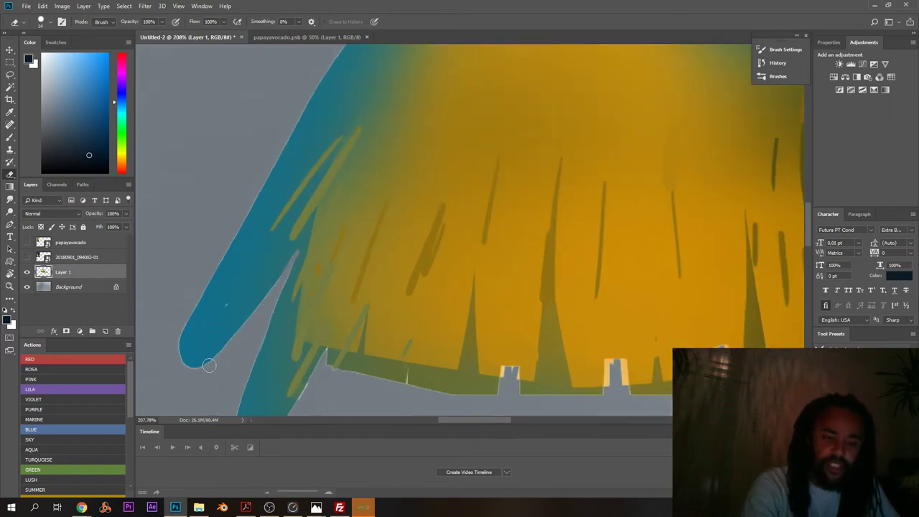
scroll(322, 231, down, 4)
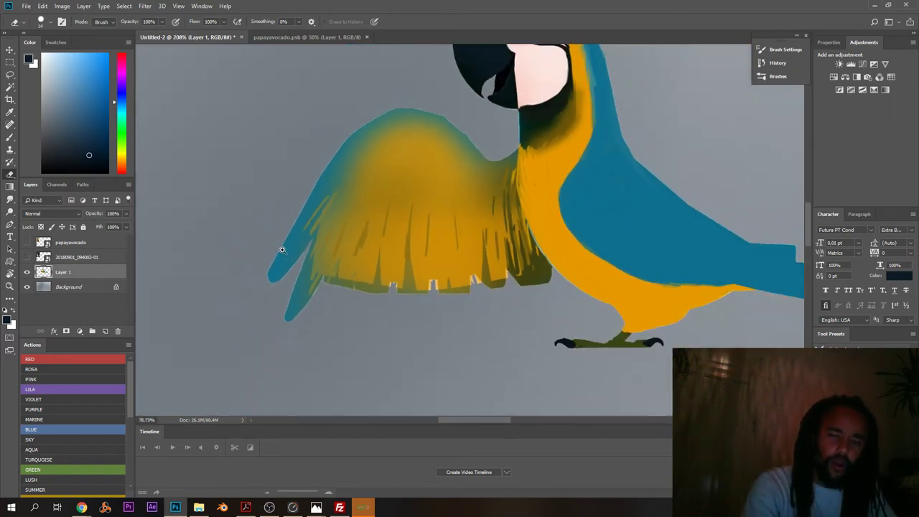
- Paint sampled orange over the pale blue fringe where the macaw's chest meets the inner edge of the wing
scroll(434, 252, up, 2)
drag(433, 252, 284, 265)
scroll(454, 215, up, 5)
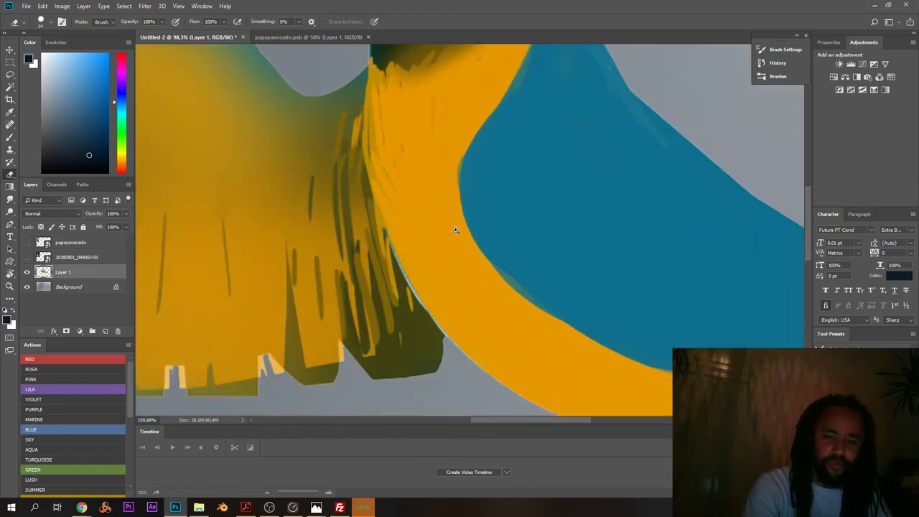
key(b)
alt+click(395, 260)
mouse_move(397, 260)
mouse_down()
mouse_move(318, 133)
mouse_move(330, 237)
mouse_up()
right_click(323, 135)
alt+click(311, 153)
drag(303, 164, 320, 226)
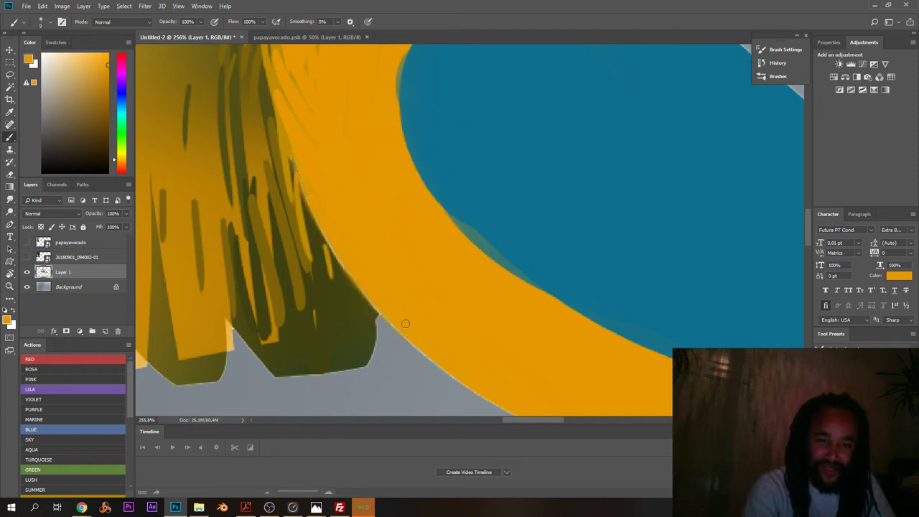
- Retouch the front edge of the throat below the beak with a hard 7 px brush and sampled dark olive, undoing a stray stroke
scroll(361, 252, down, 3)
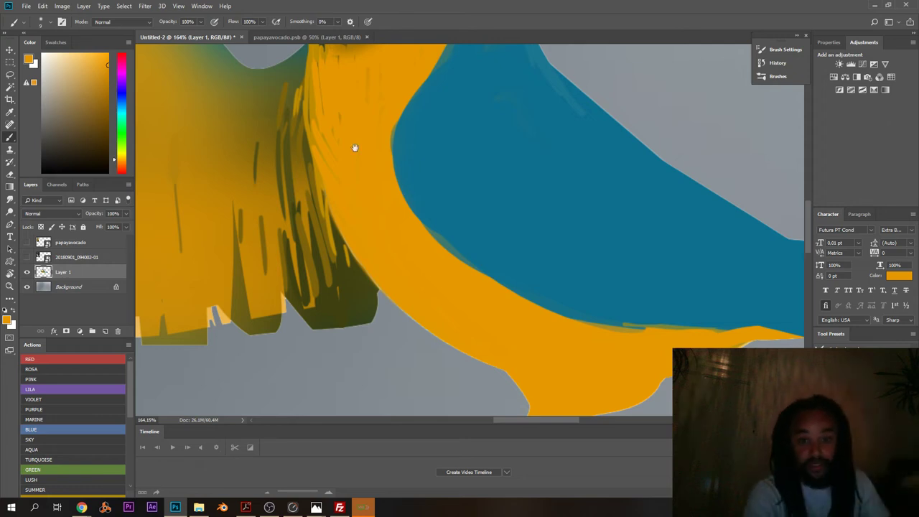
scroll(352, 146, down, 3)
drag(339, 136, 391, 275)
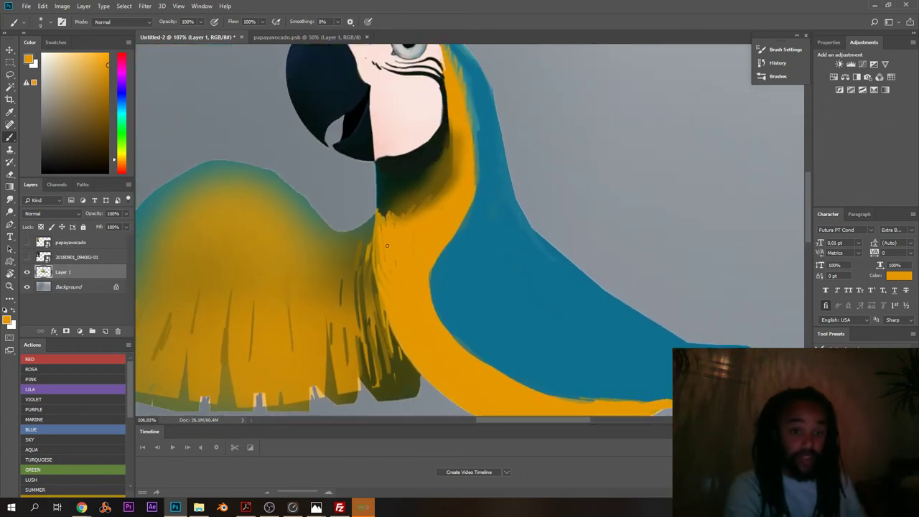
scroll(387, 245, down, 2)
scroll(411, 261, up, 4)
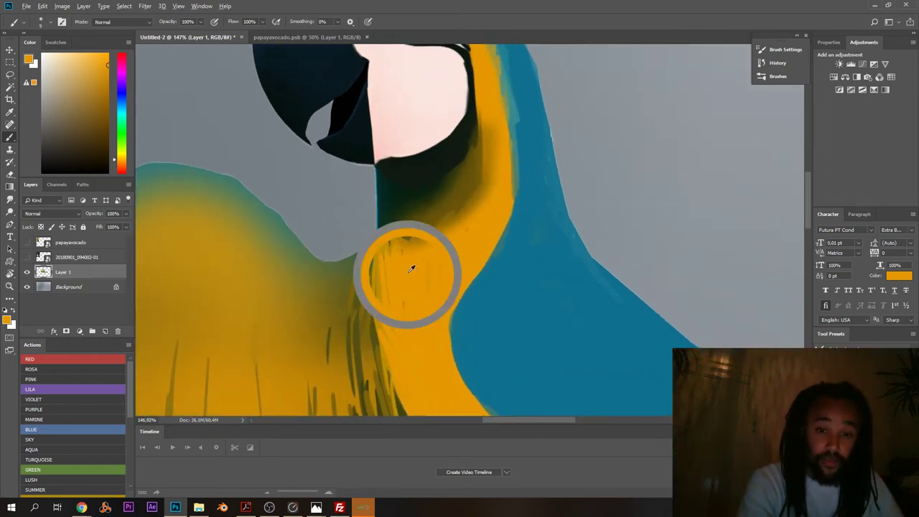
right_click(412, 264)
click(509, 287)
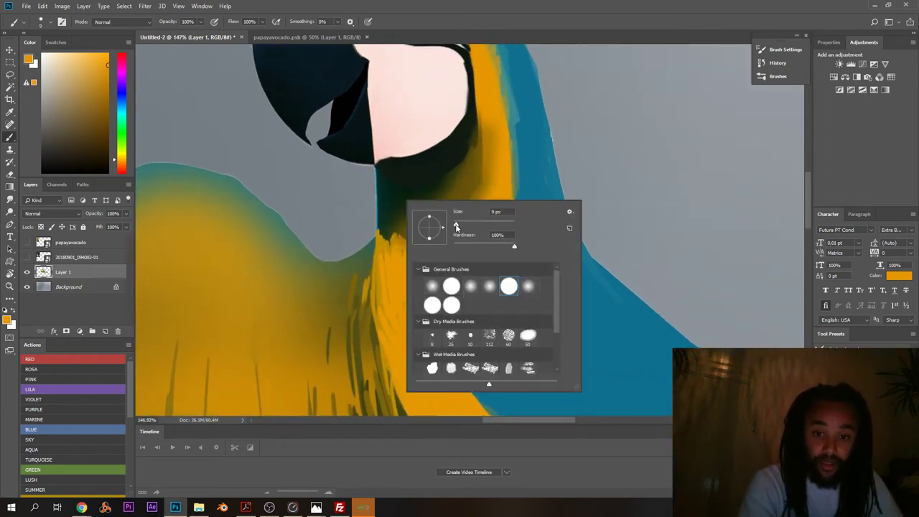
drag(456, 228, 456, 227)
click(380, 232)
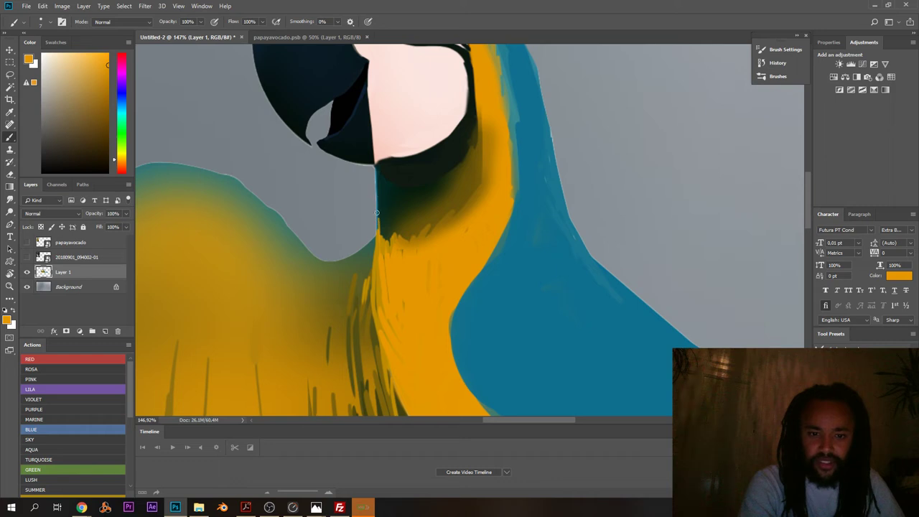
alt+click(412, 225)
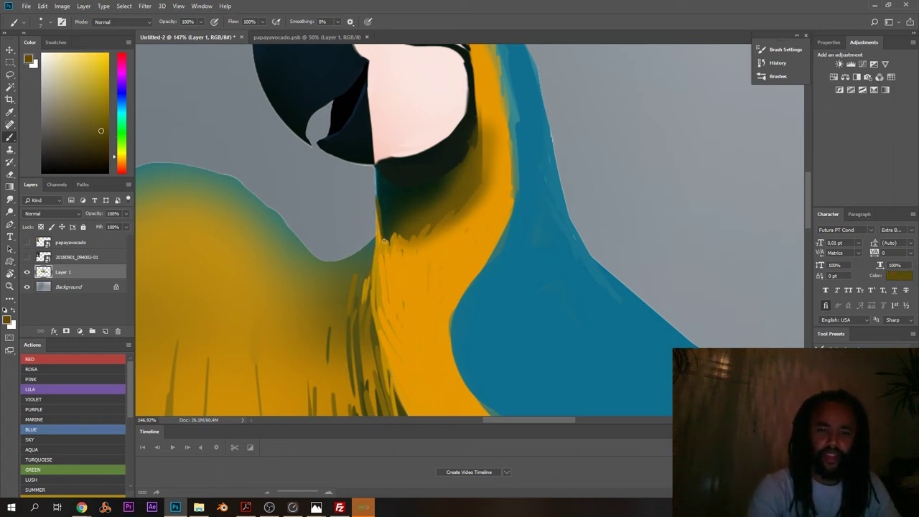
key(ctrl+z)
mouse_move(419, 215)
mouse_down()
mouse_move(392, 224)
mouse_move(403, 238)
mouse_up()
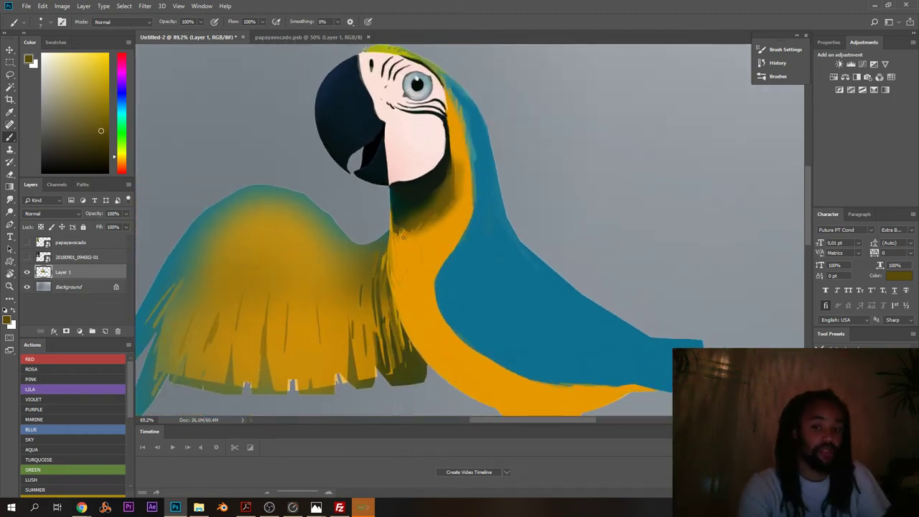
- Blend the dark throat shadow into the yellow neck with sampled ochre tones, switching from a hard 34 px brush to a soft 26 px one
drag(331, 141, 344, 185)
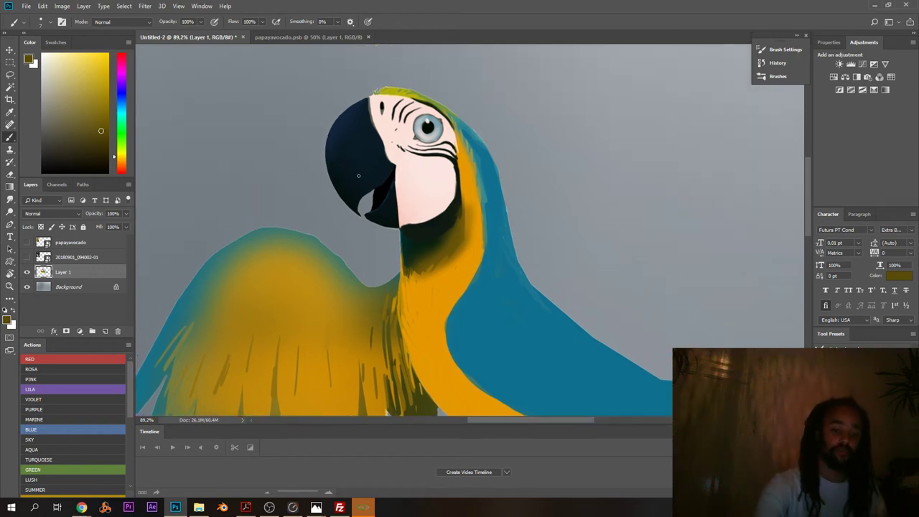
scroll(417, 219, down, 4)
scroll(345, 189, up, 3)
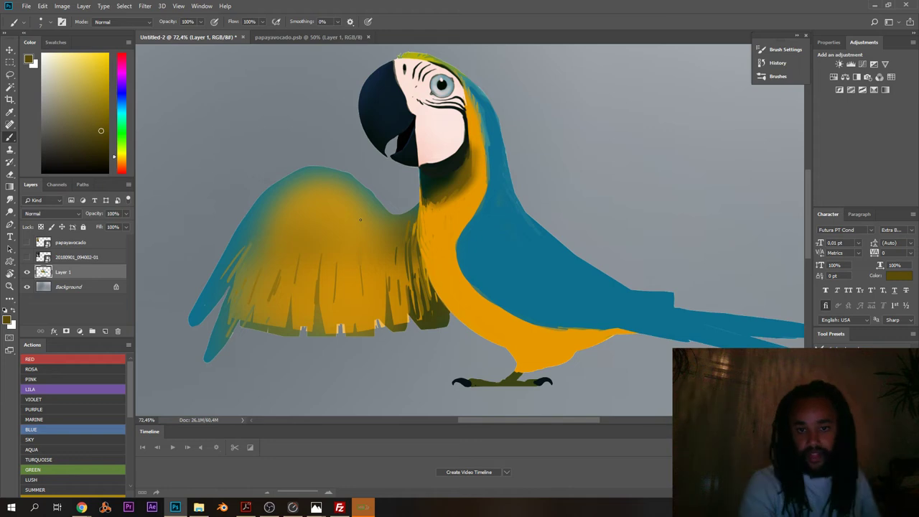
alt+click(462, 209)
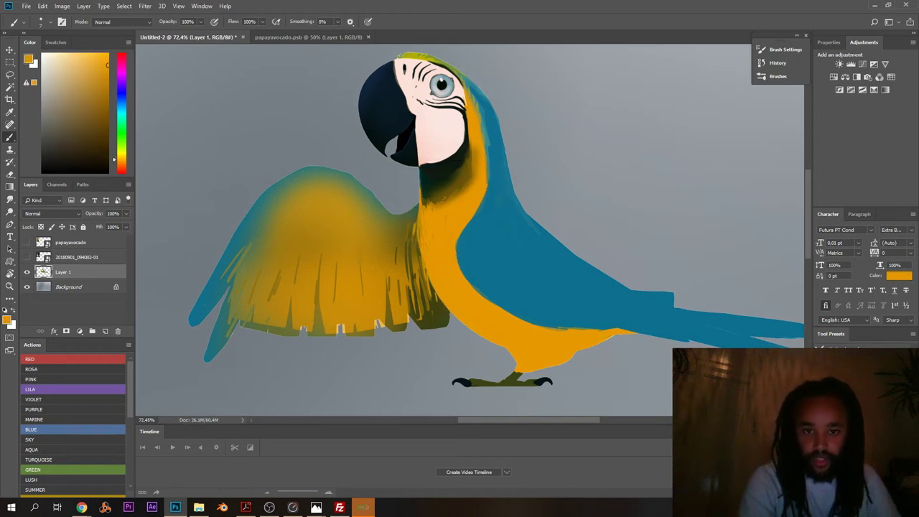
scroll(481, 158, up, 3)
right_click(491, 183)
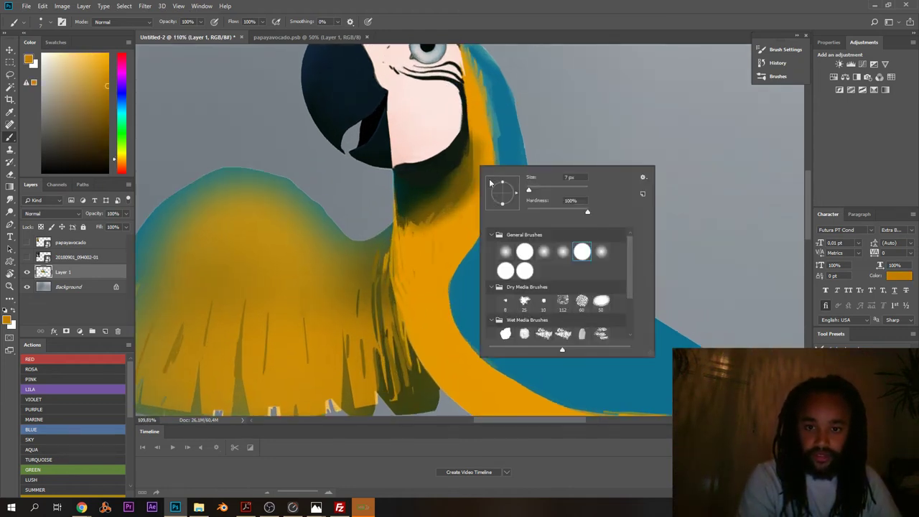
drag(530, 189, 537, 190)
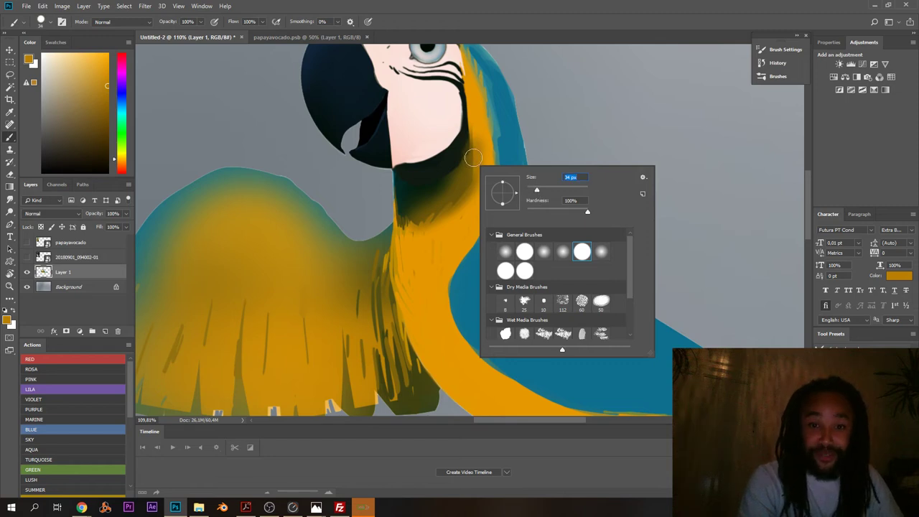
drag(474, 155, 471, 180)
right_click(480, 170)
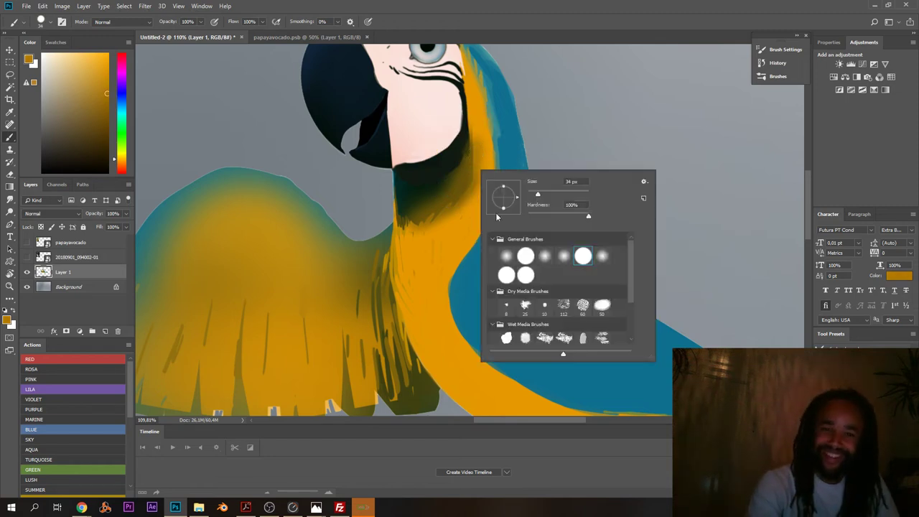
click(598, 260)
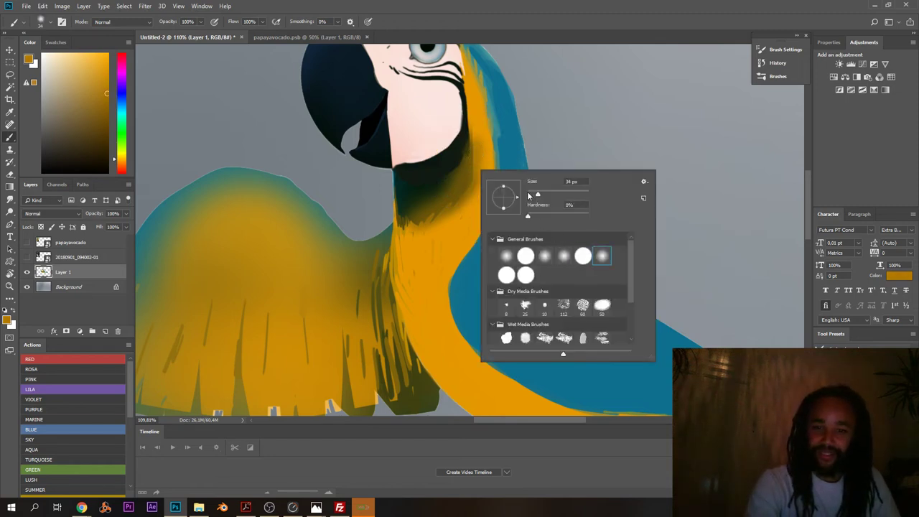
click(479, 152)
drag(464, 183, 447, 209)
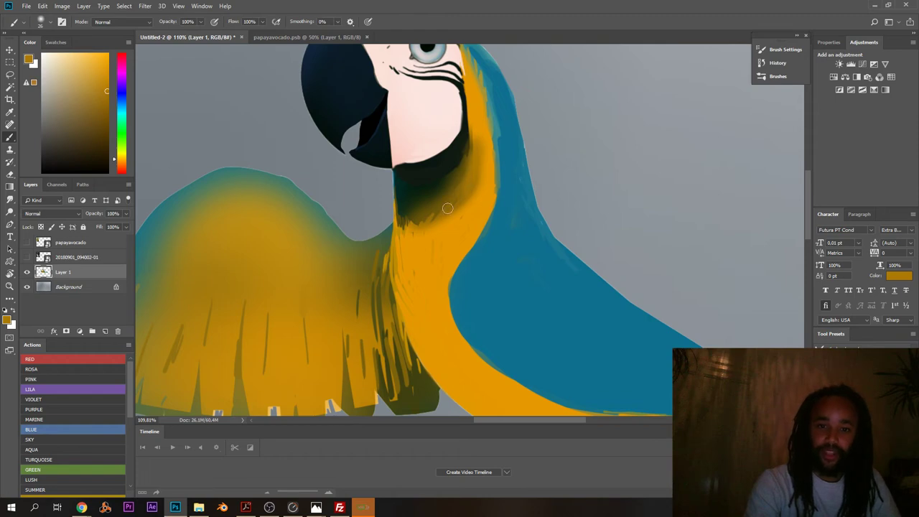
- Paint sampled bright orange along the neck and the lower edge of the throat shadow to smooth the transition
mouse_move(471, 117)
mouse_down()
mouse_move(473, 155)
mouse_move(496, 120)
mouse_up()
alt+click(483, 123)
mouse_move(485, 153)
mouse_down()
mouse_move(482, 219)
mouse_move(390, 257)
mouse_move(469, 237)
mouse_up()
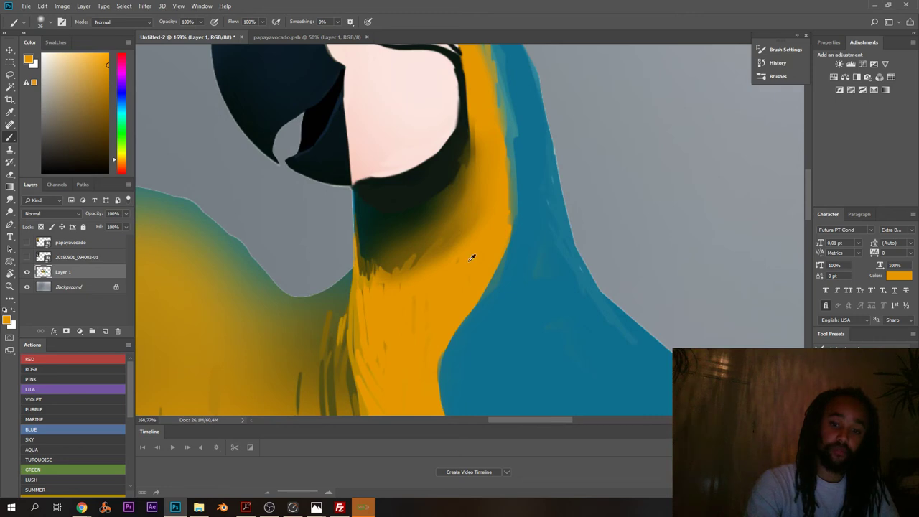
drag(486, 199, 444, 254)
drag(269, 251, 326, 259)
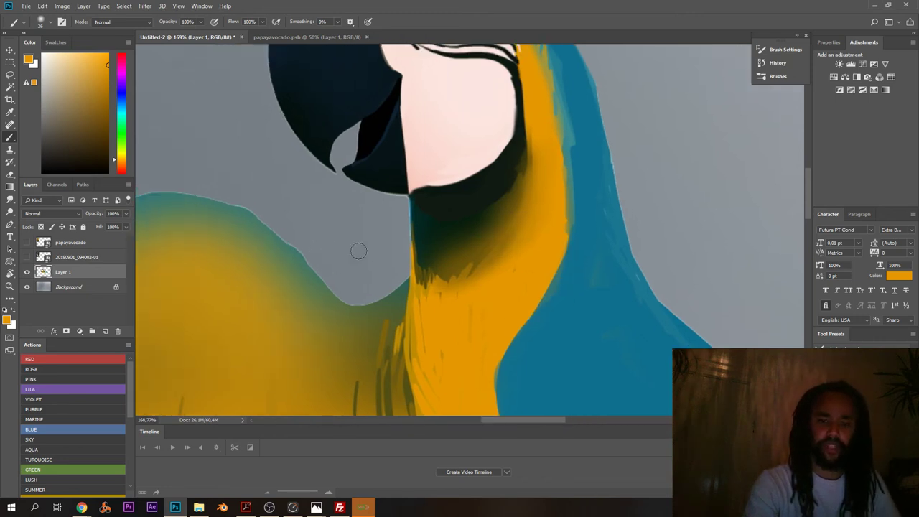
alt+click(457, 196)
scroll(399, 243, down, 5)
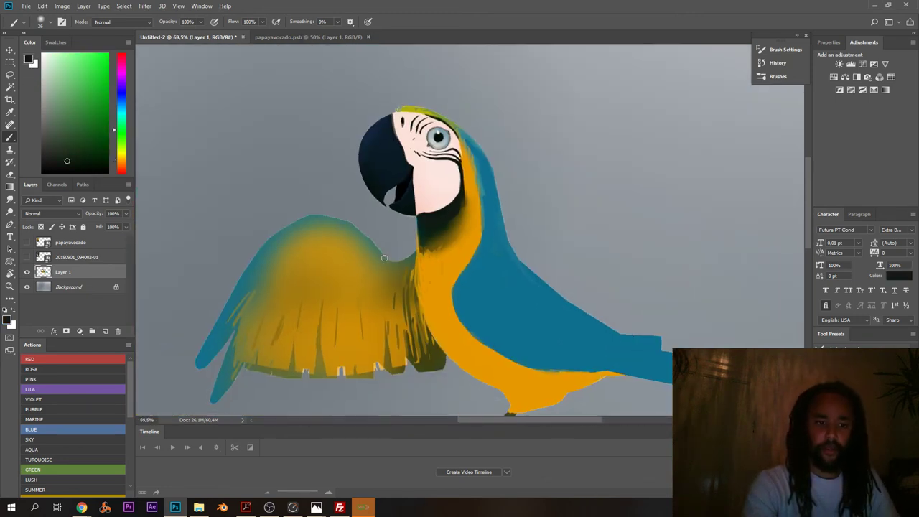
- Make the Background layer active and set the foreground colour to a light cornflower blue
click(71, 287)
drag(418, 257, 293, 158)
scroll(293, 158, down, 2)
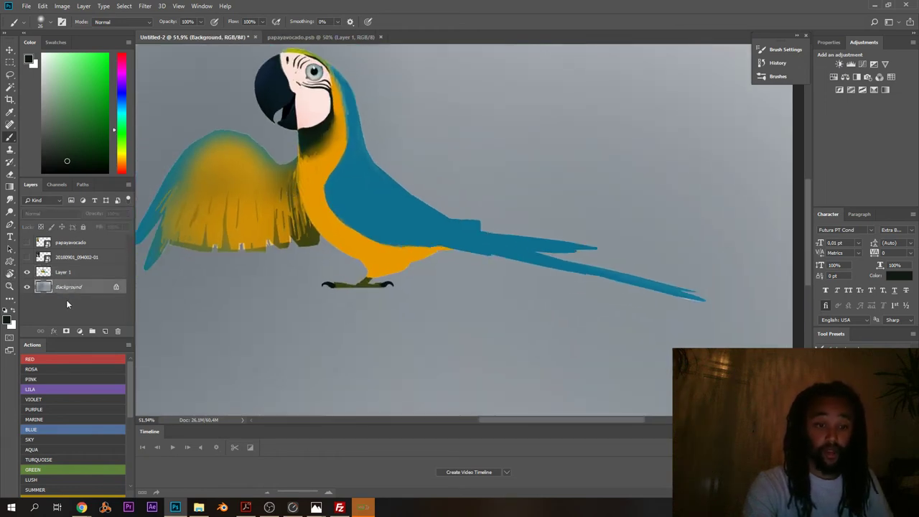
drag(271, 222, 367, 241)
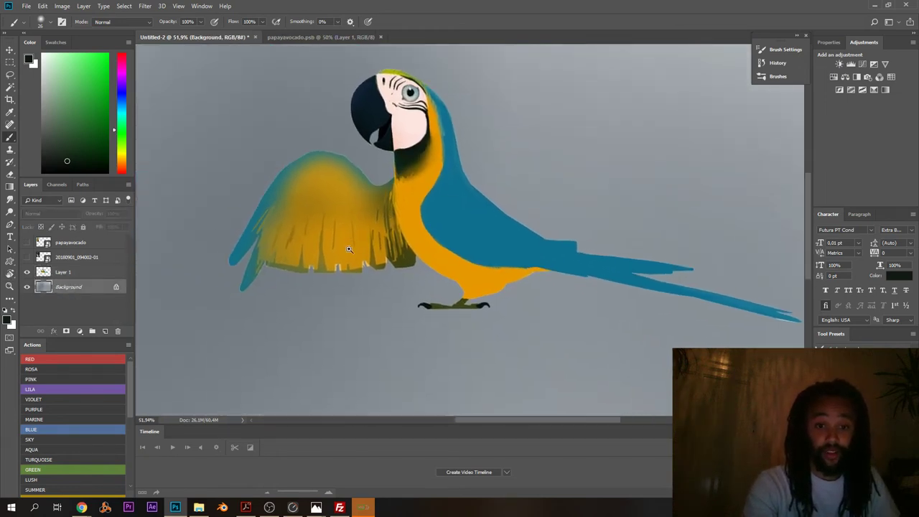
scroll(363, 208, down, 1)
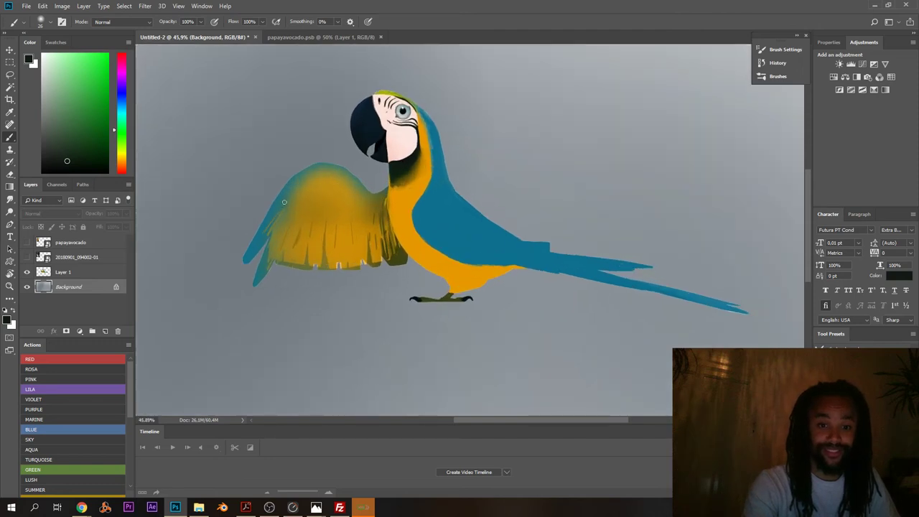
drag(117, 109, 117, 107)
drag(81, 55, 90, 51)
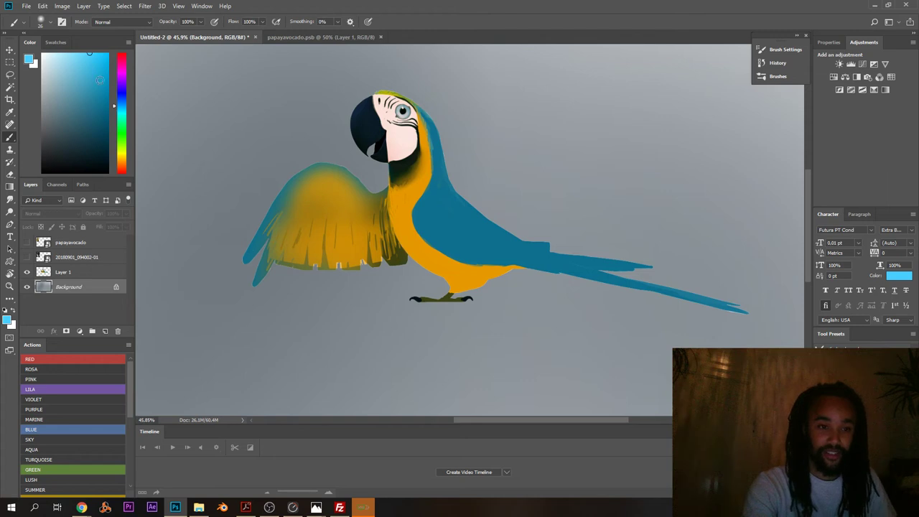
click(115, 102)
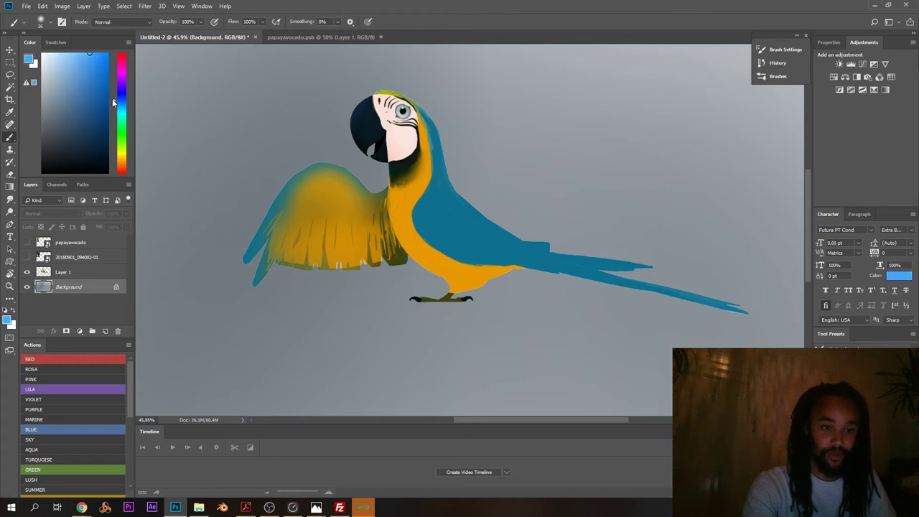
drag(114, 101, 114, 97)
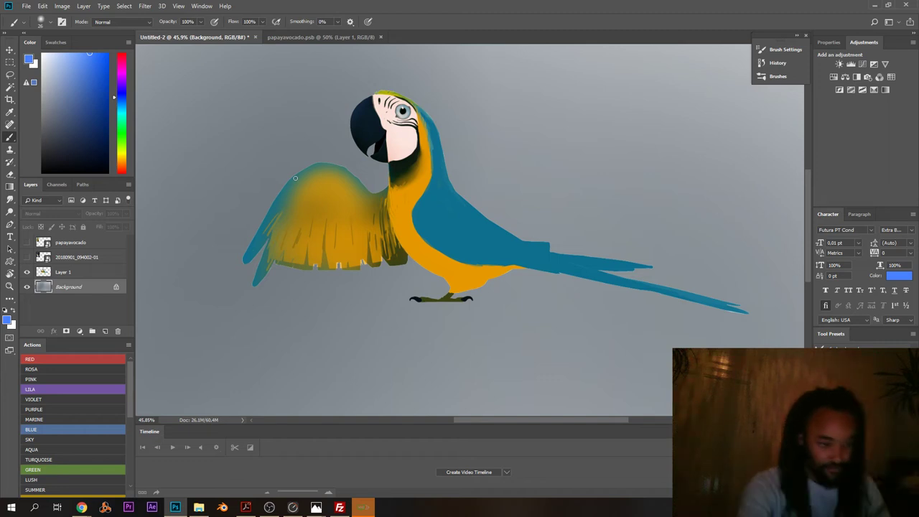
drag(241, 135, 260, 191)
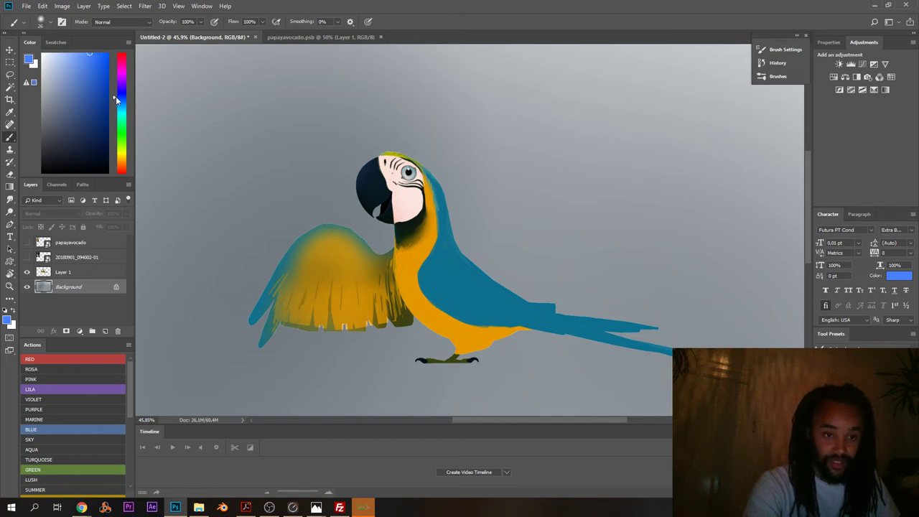
drag(116, 97, 117, 98)
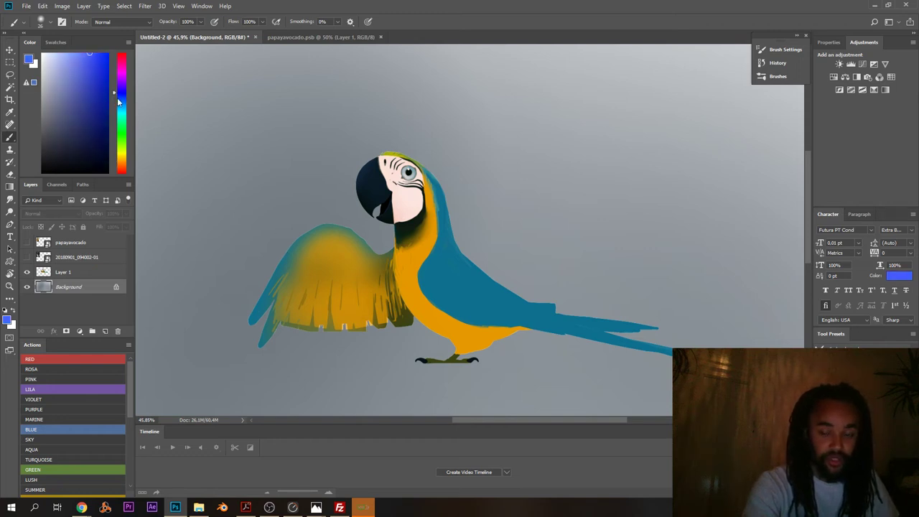
drag(85, 64, 84, 53)
click(115, 98)
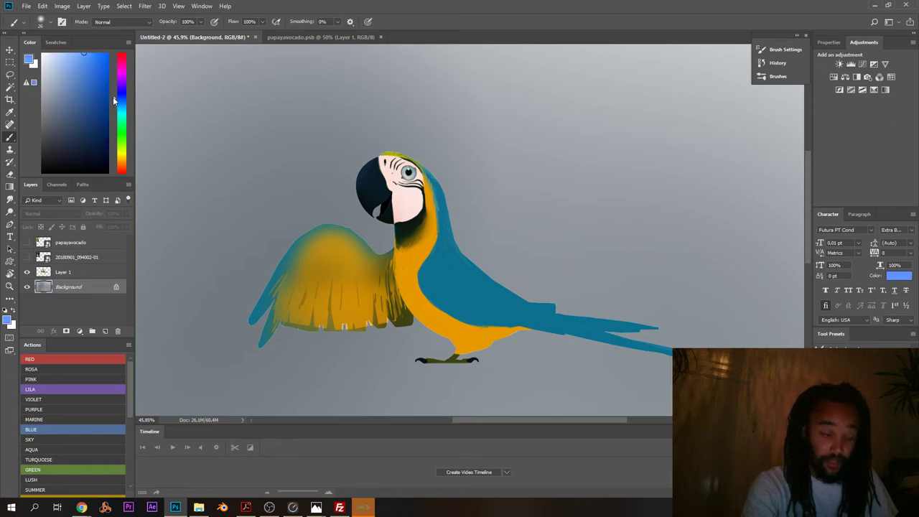
- Enlarge the soft 26 px brush and paint a blue patch in the grey background above the macaw's beak
drag(305, 208, 305, 222)
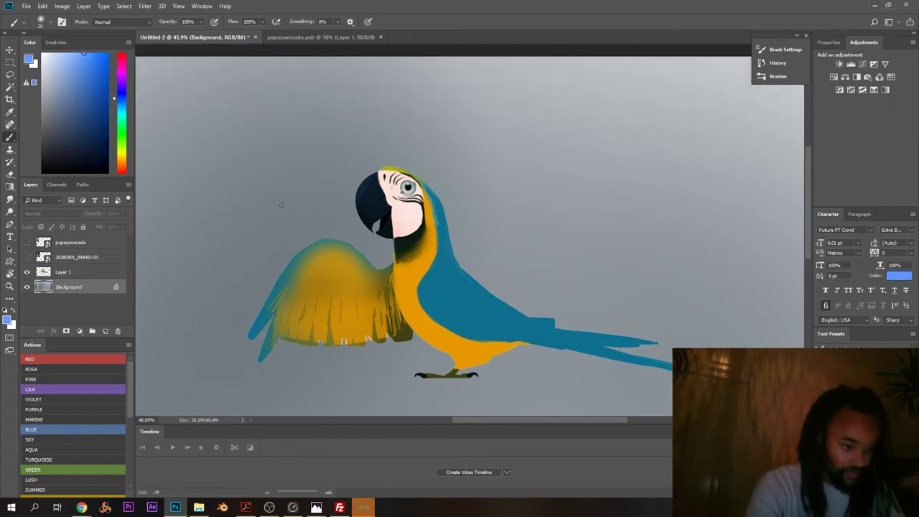
drag(384, 125, 424, 103)
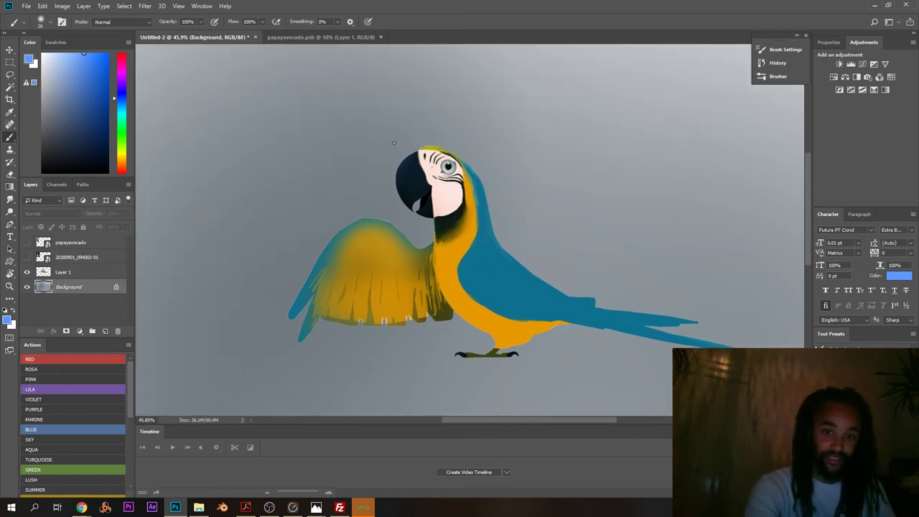
scroll(334, 112, down, 1)
drag(366, 123, 330, 116)
right_click(329, 116)
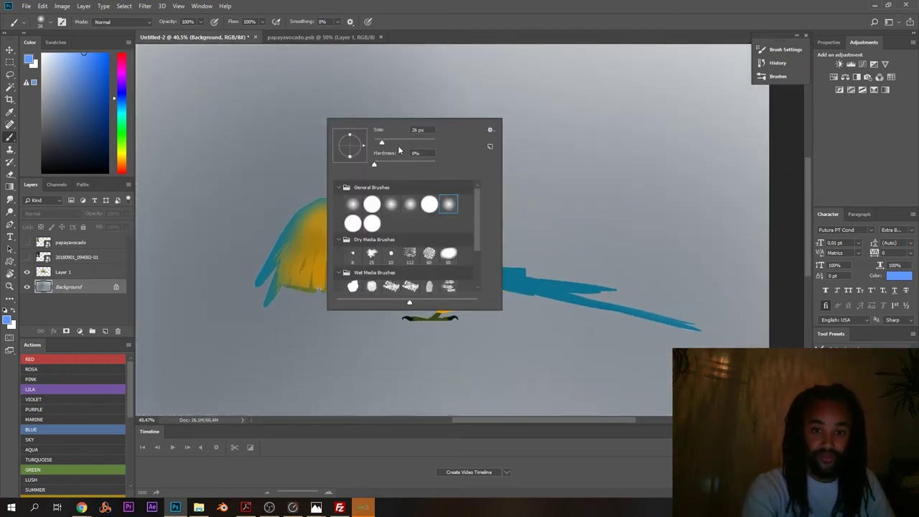
drag(410, 140, 424, 141)
mouse_move(263, 83)
mouse_down()
mouse_move(334, 62)
mouse_move(450, 127)
mouse_up()
scroll(358, 74, down, 4)
scroll(472, 174, up, 3)
drag(472, 174, 374, 197)
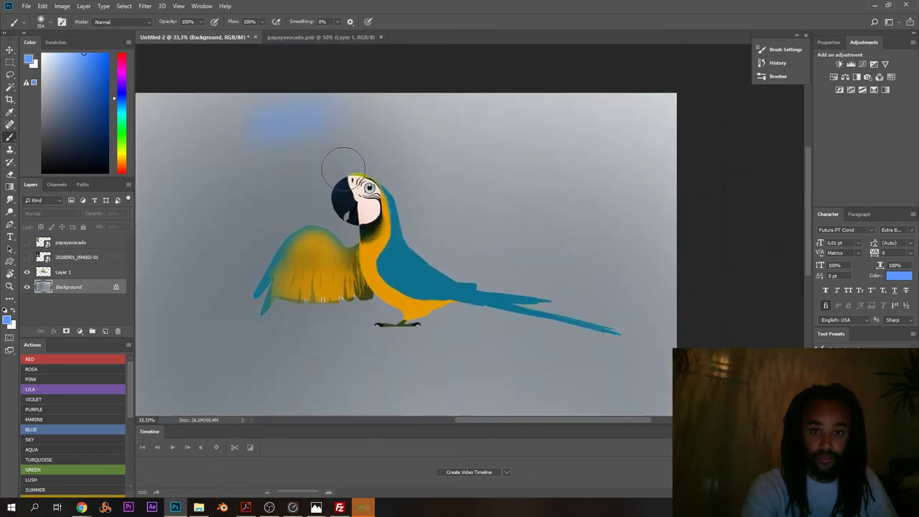
- Enlarge the soft brush to 1457 px and spread the blue broadly across the upper background around the macaw's head
right_click(321, 133)
drag(419, 156, 425, 156)
mouse_move(282, 119)
mouse_down()
mouse_move(324, 136)
mouse_move(461, 143)
mouse_move(168, 142)
mouse_move(225, 224)
mouse_move(457, 141)
mouse_move(512, 133)
mouse_up()
drag(319, 154, 364, 151)
- Reduce the soft brush and paint more blue into the background around the macaw's head, back and open wing
right_click(369, 190)
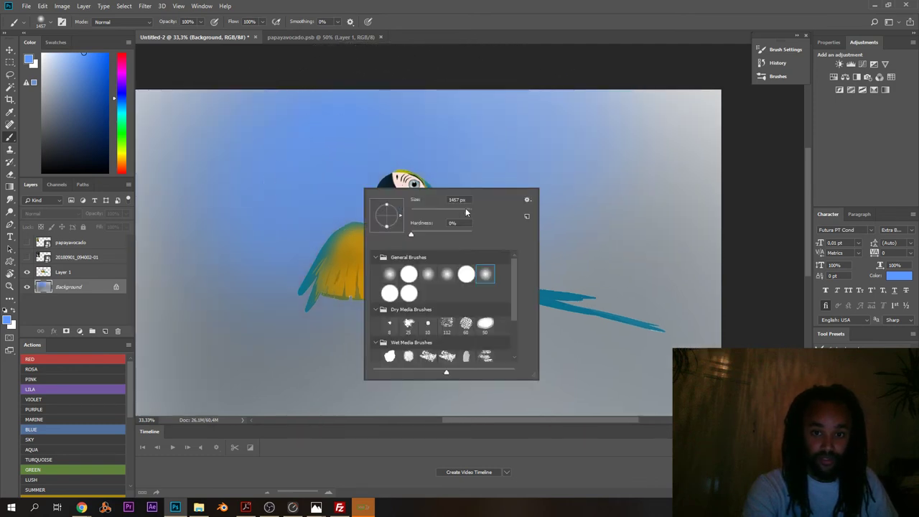
drag(466, 212, 452, 212)
click(342, 152)
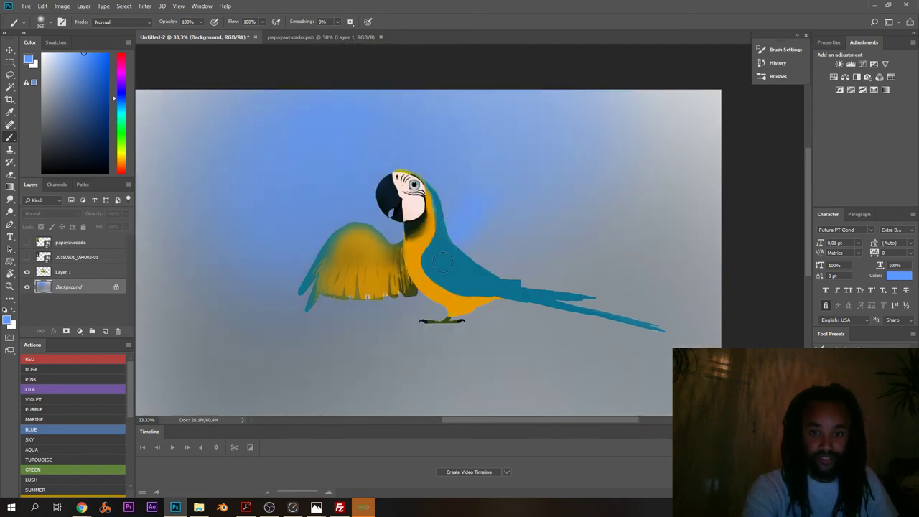
right_click(483, 194)
drag(570, 219, 581, 219)
click(456, 184)
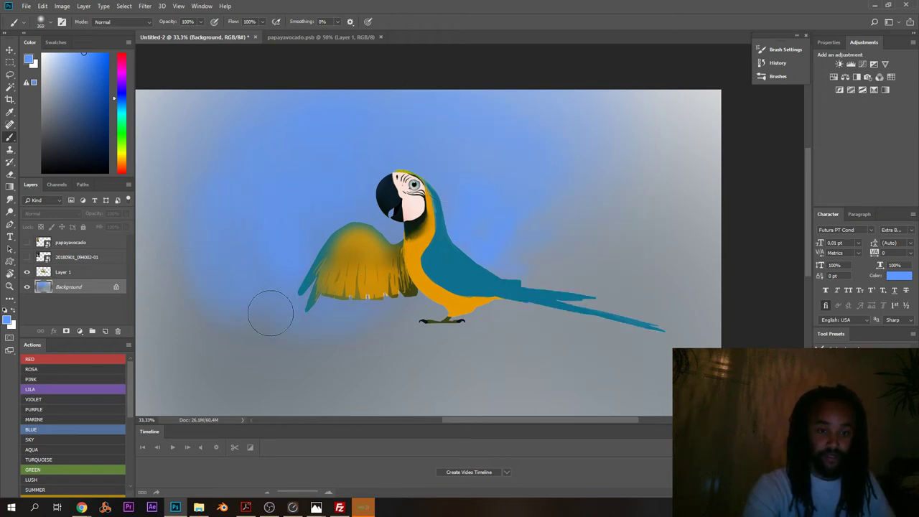
drag(439, 272, 452, 286)
scroll(197, 352, down, 3)
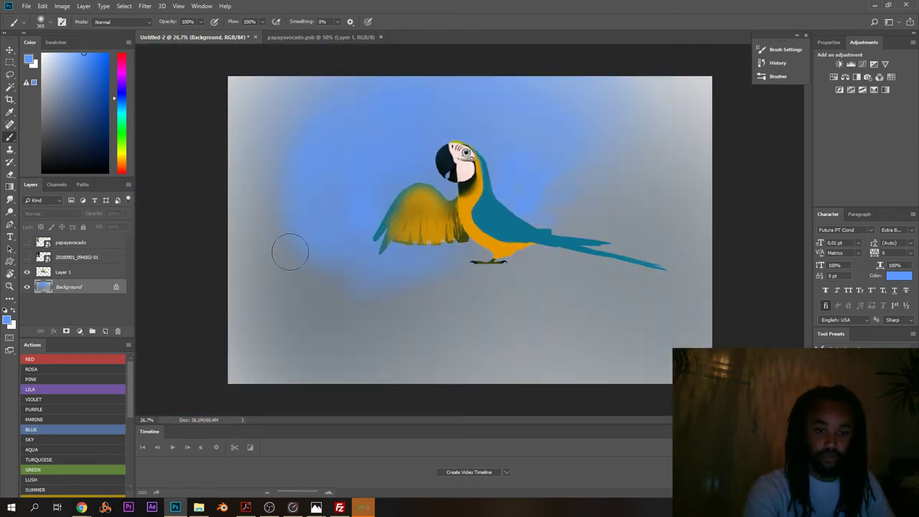
scroll(477, 230, up, 3)
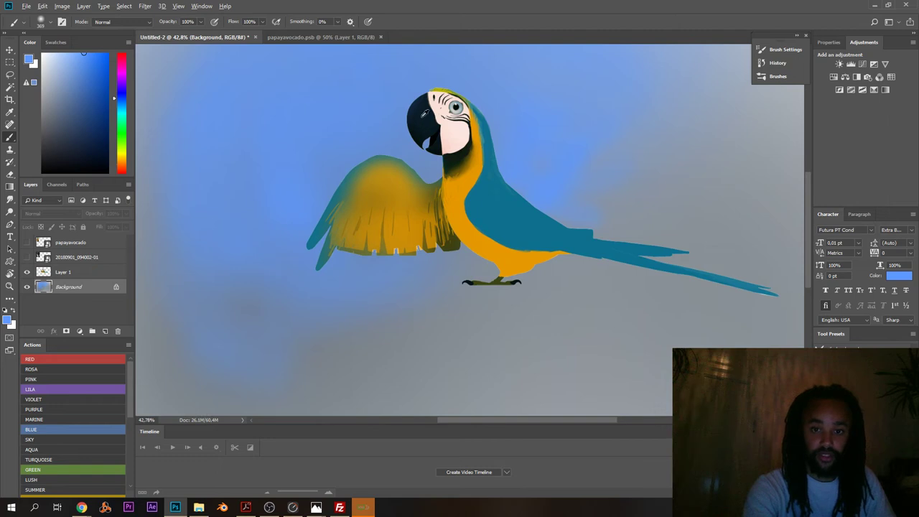
- Paint a thin dark ground shadow beneath the macaw's feet with navy sampled from the beak, reducing the soft brush from 55 to 26 px
alt+click(423, 116)
right_click(501, 249)
drag(568, 275, 564, 275)
click(457, 285)
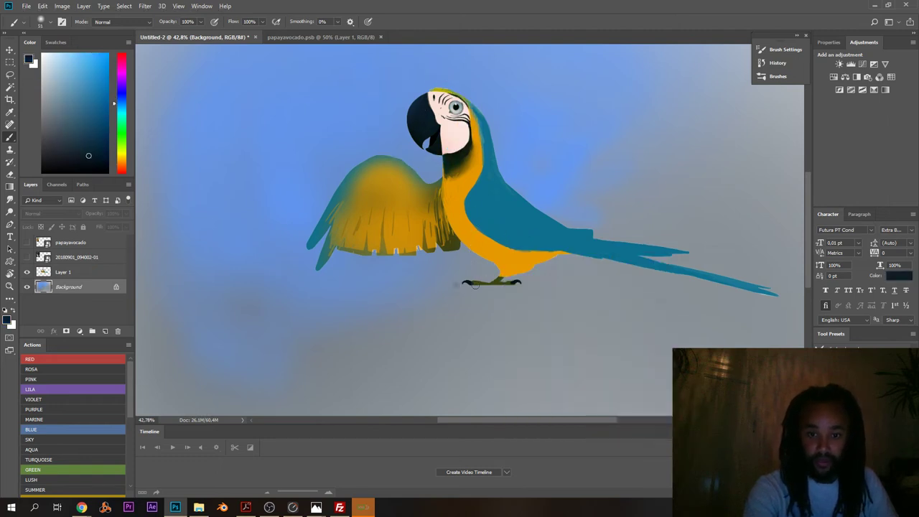
drag(475, 285, 532, 284)
key(ctrl+z)
key(ctrl+z)
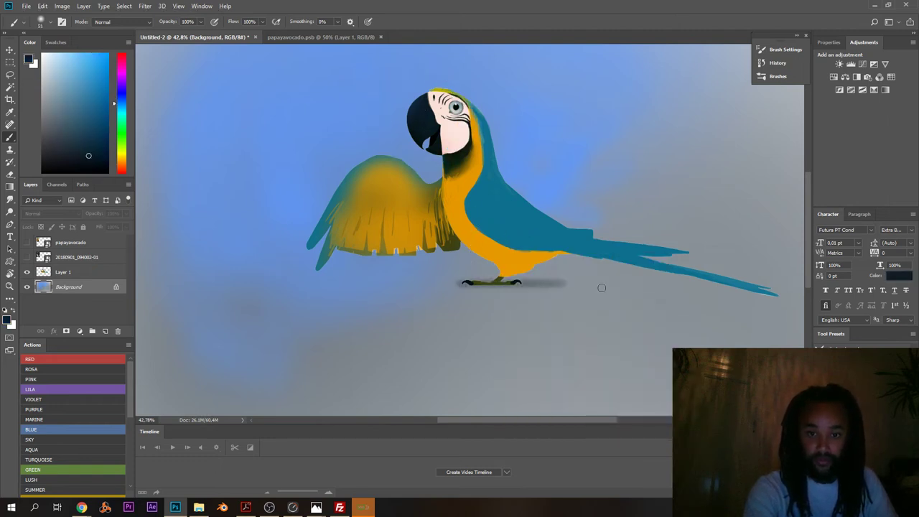
right_click(575, 279)
key(Return)
mouse_move(574, 284)
mouse_down()
mouse_move(434, 284)
mouse_move(654, 286)
mouse_up()
key(ctrl+z)
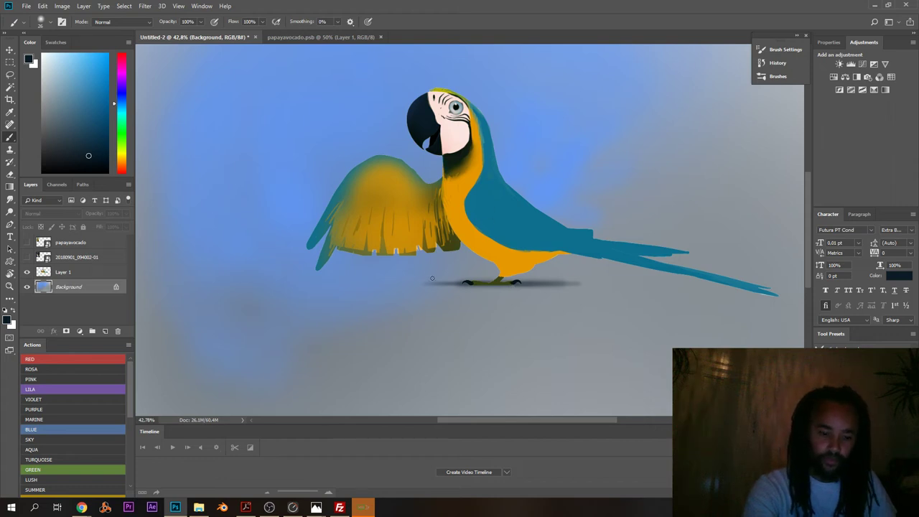
- Try to erase along the upper edge of the ground shadow, undo the stroke and return to the Brush tool
key(e)
drag(419, 280, 627, 281)
key(ctrl+z)
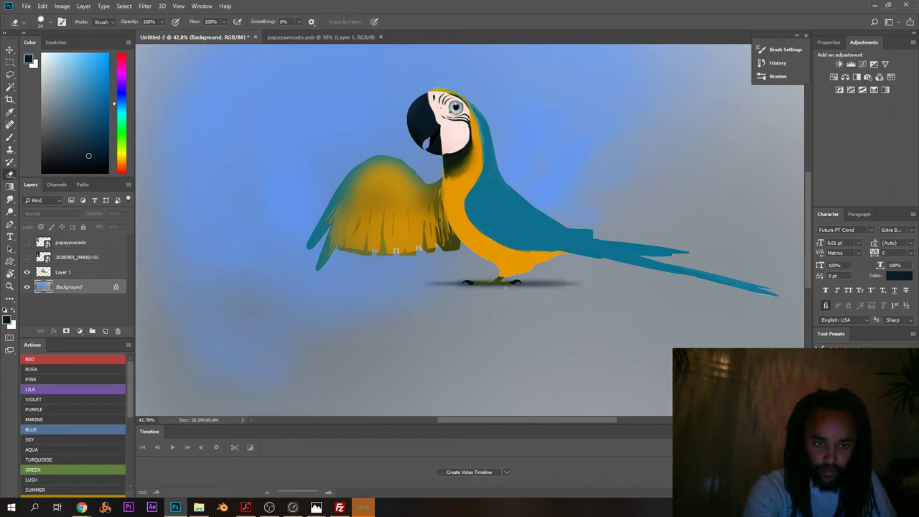
key(b)
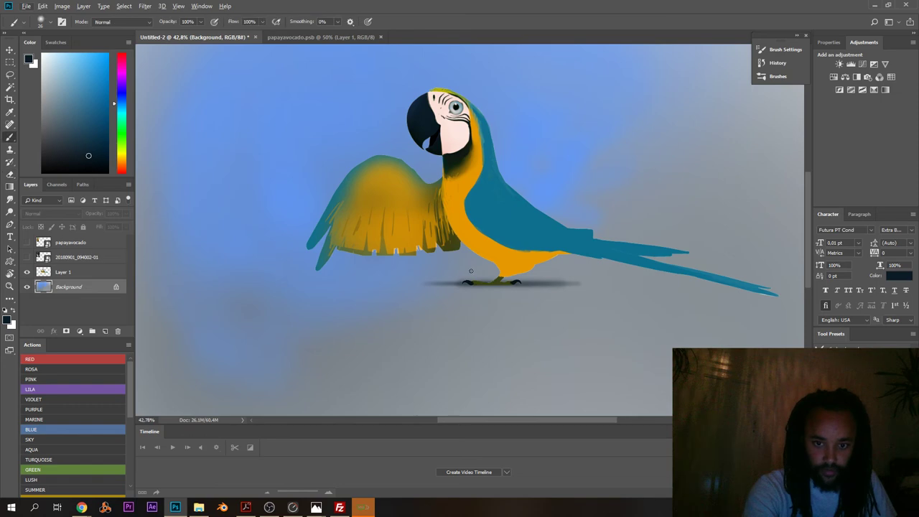
key(super)
key(super)
alt+click(467, 270)
key(super)
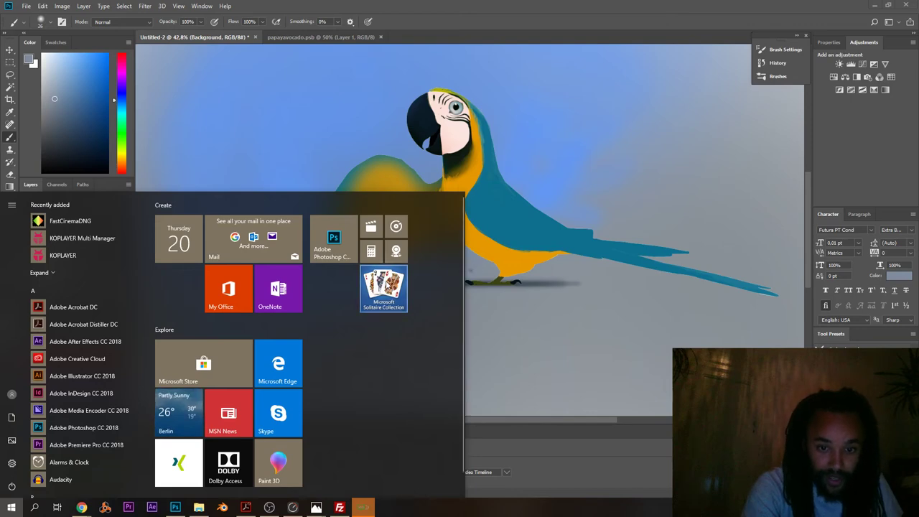
click(385, 283)
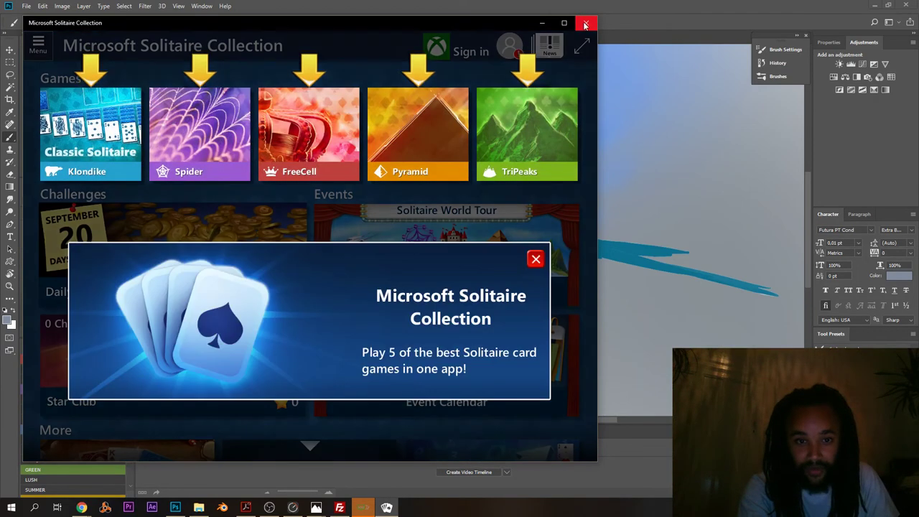
click(586, 25)
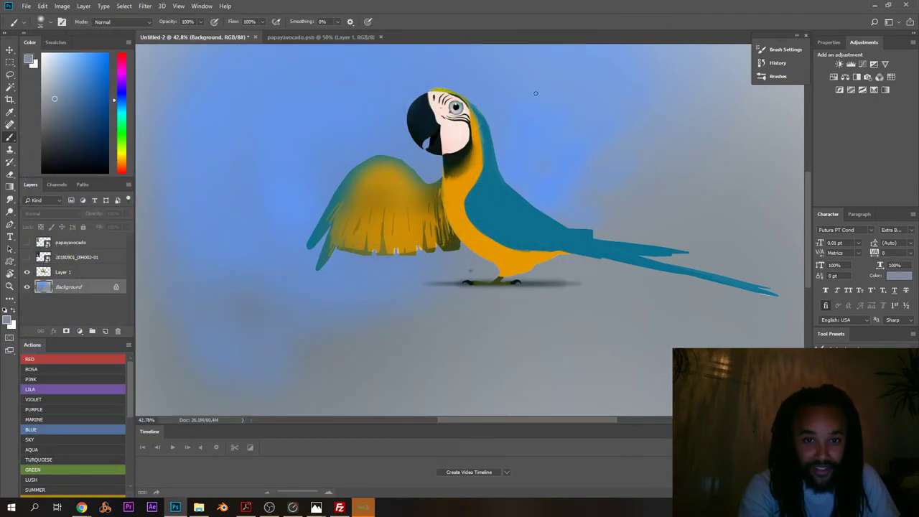
- Trim the upper edge of the ground shadow with a hard 18 px brush and grey-blue tones sampled from the nearby background
alt+click(469, 269)
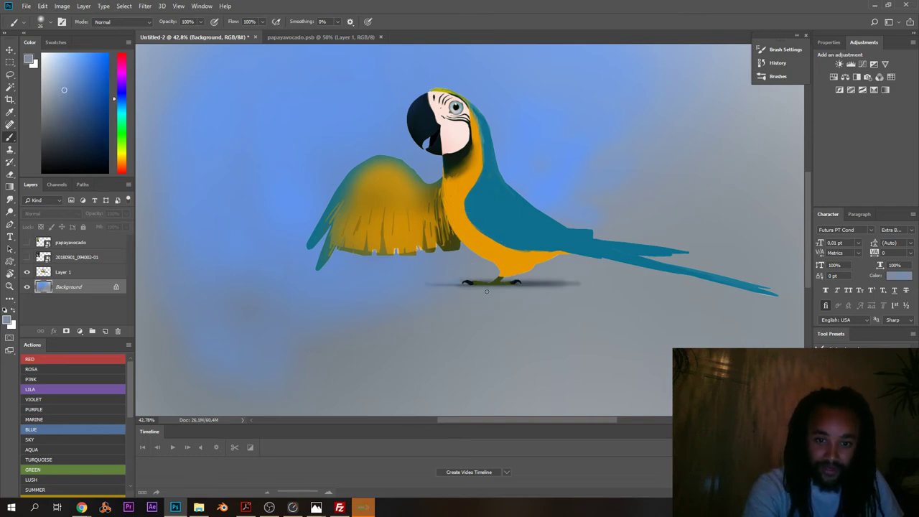
right_click(499, 293)
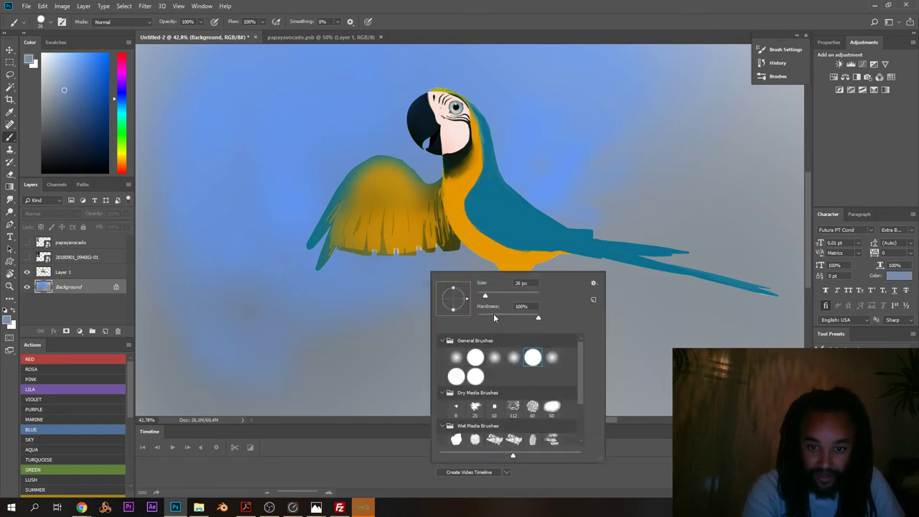
drag(485, 296, 483, 296)
click(426, 271)
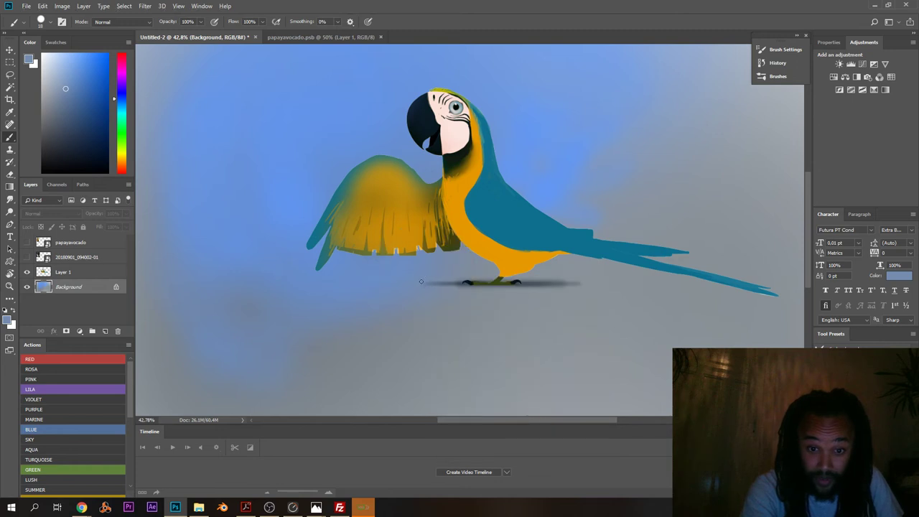
drag(421, 281, 543, 284)
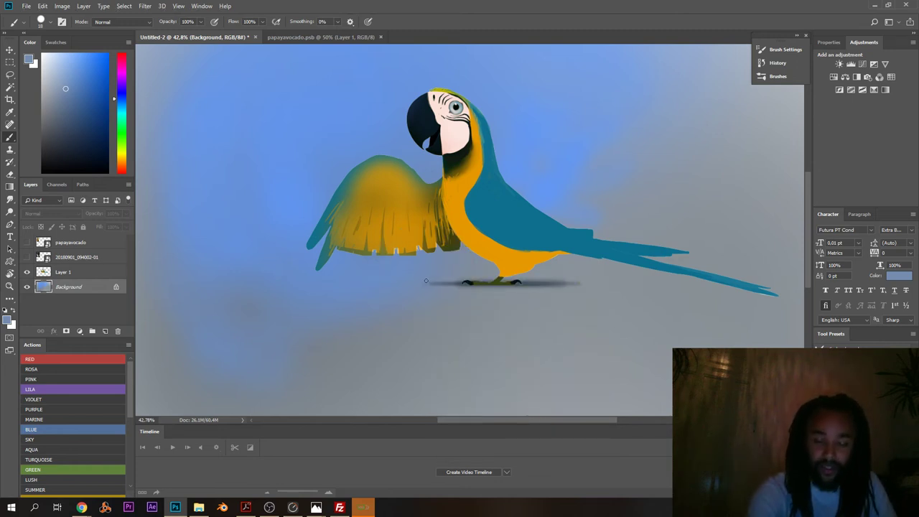
alt+click(559, 269)
alt+click(428, 265)
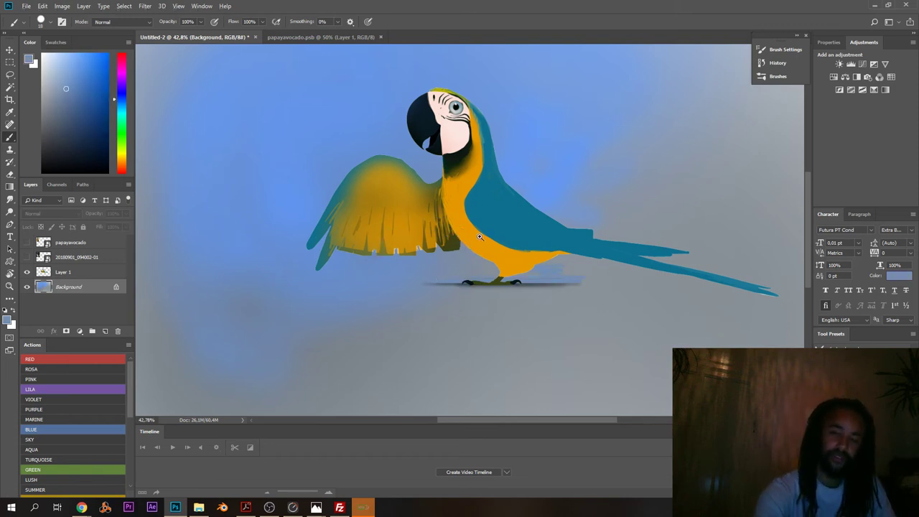
- Enlarge the hard brush and make the macaw's Layer 1 the active layer
mouse_move(479, 236)
mouse_down()
mouse_move(427, 241)
mouse_move(431, 252)
mouse_move(502, 278)
mouse_up()
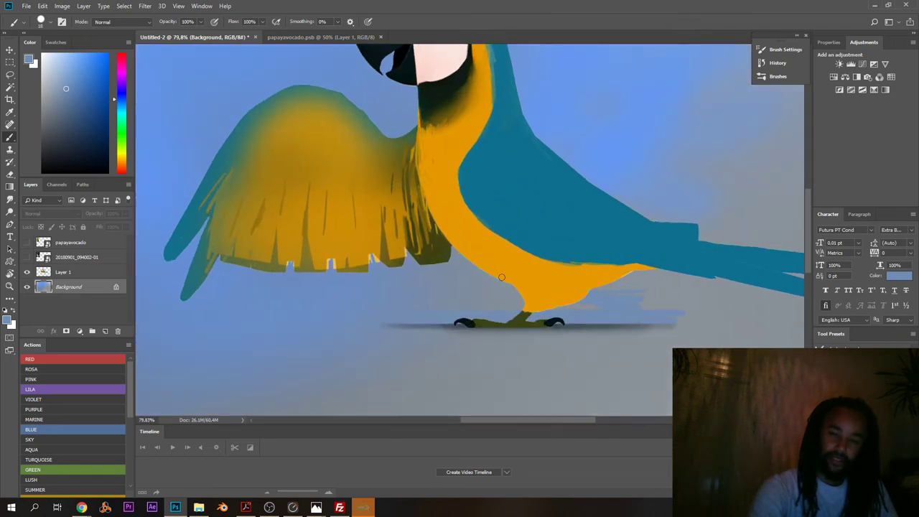
right_click(502, 277)
click(566, 302)
click(474, 287)
scroll(400, 267, down, 4)
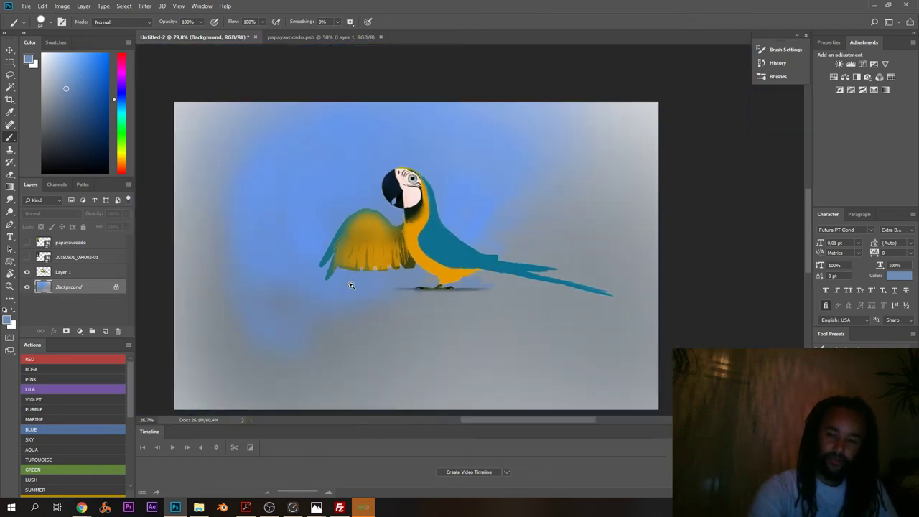
scroll(375, 287, up, 3)
scroll(375, 288, up, 2)
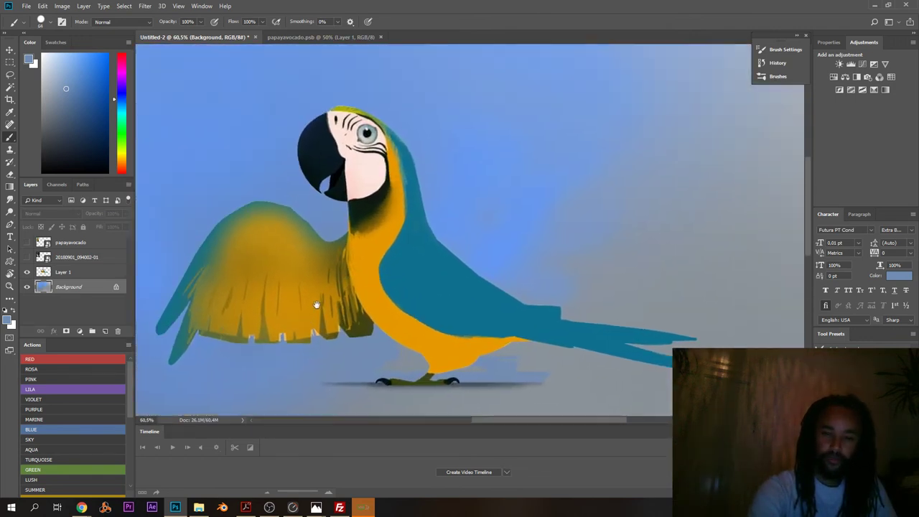
click(46, 273)
scroll(305, 151, down, 4)
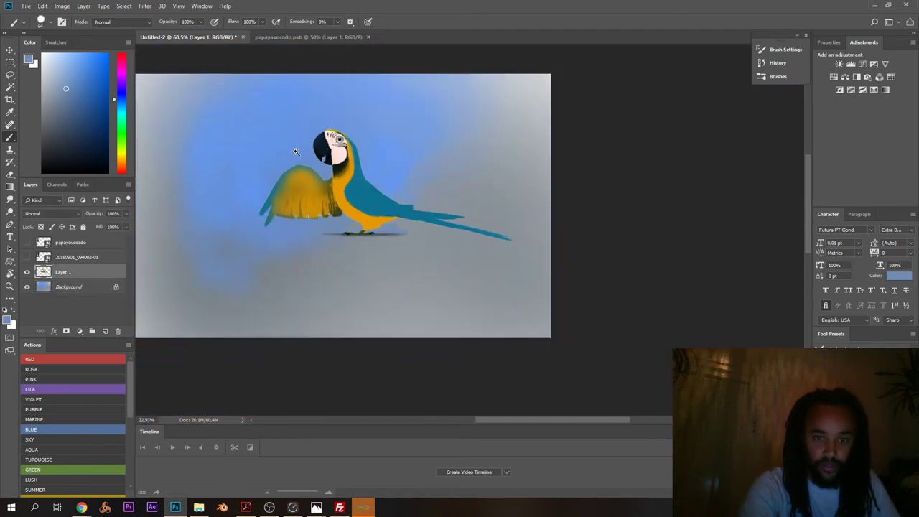
- Switch to a large soft pale-yellow brush in Overlay mode, try a highlight over the macaw's head, and undo it
scroll(305, 151, up, 3)
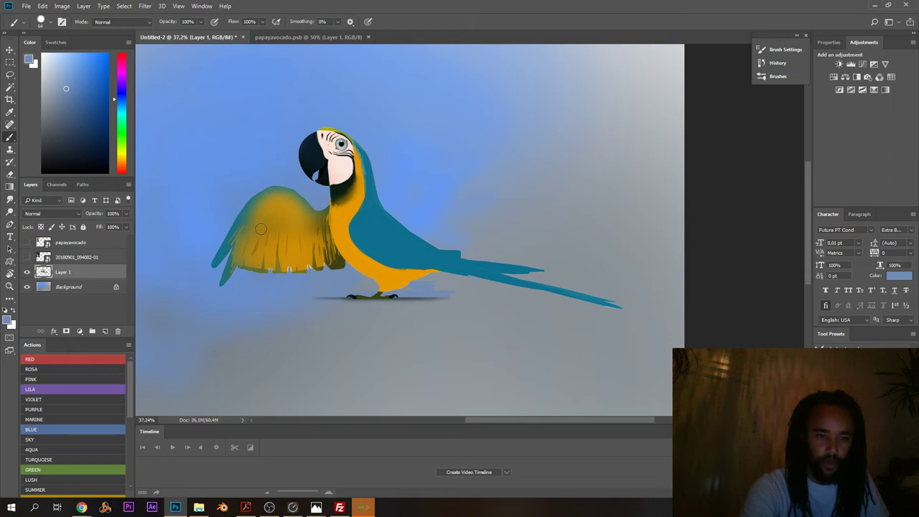
click(858, 402)
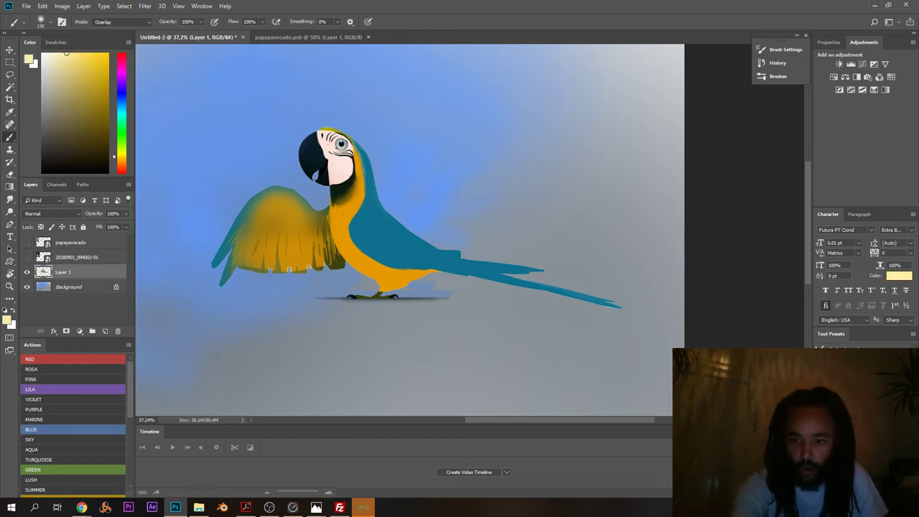
right_click(423, 168)
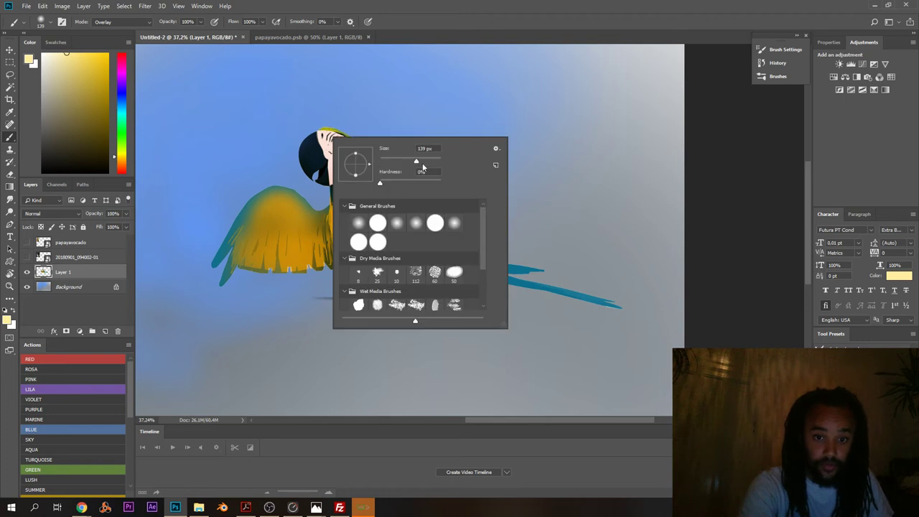
click(431, 161)
drag(304, 115, 378, 169)
key(ctrl+z)
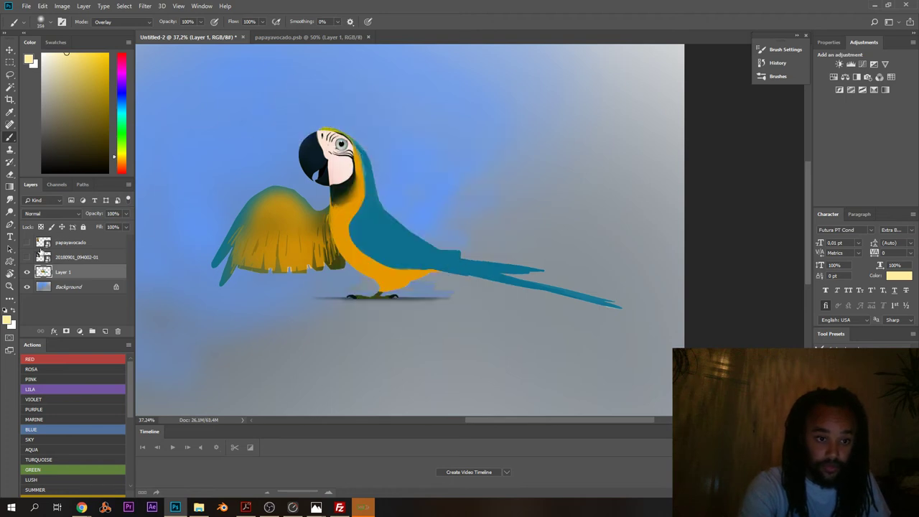
- Lock Layer 1's transparent pixels and brush a thin pale-yellow highlight along the macaw's nape with a smaller soft brush
click(40, 227)
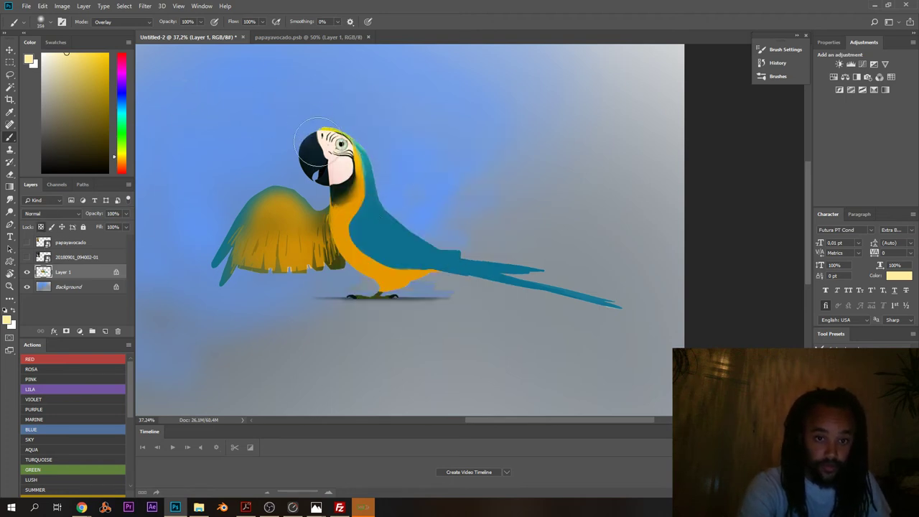
drag(275, 150, 298, 132)
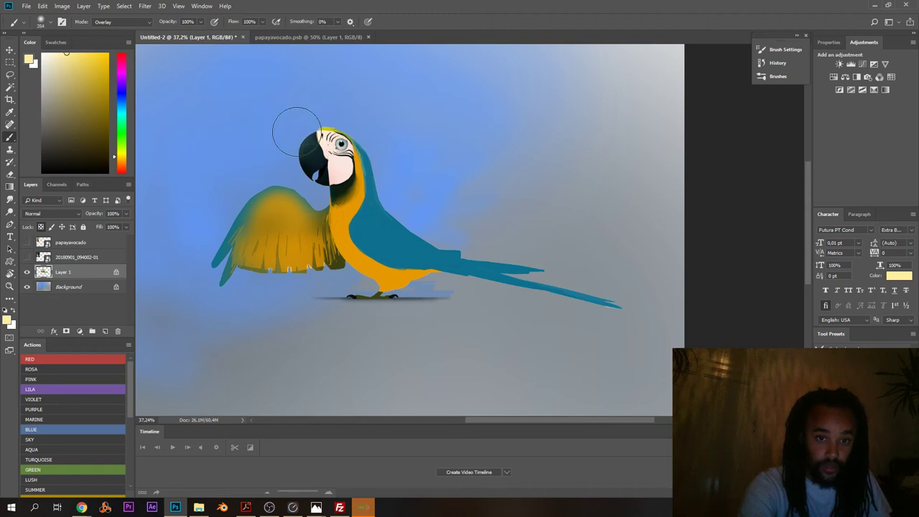
scroll(346, 117, up, 2)
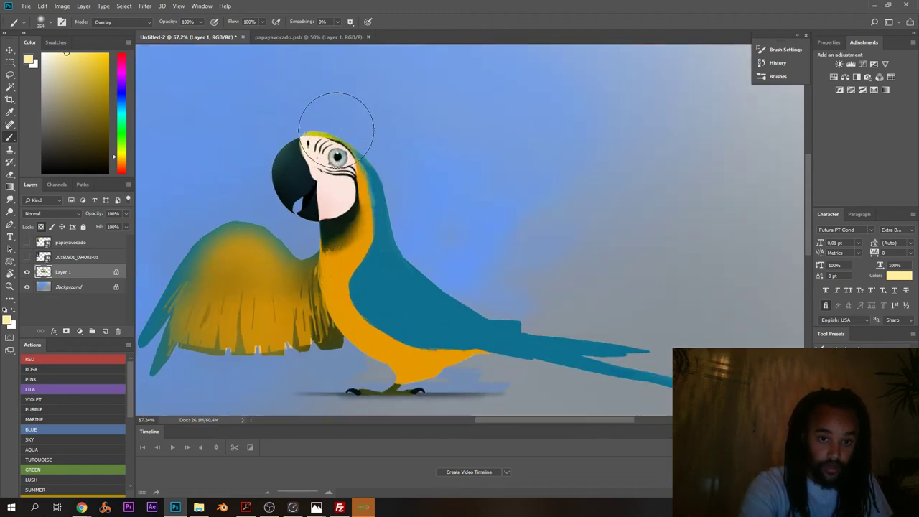
right_click(335, 129)
click(274, 121)
drag(363, 158, 399, 266)
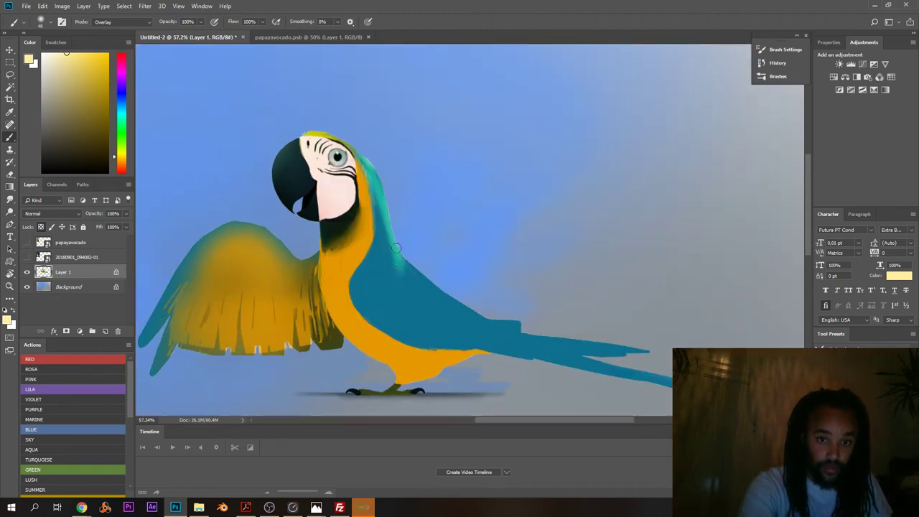
key(ctrl+z)
drag(367, 161, 387, 191)
- Enlarge the soft brush to 243 px and paint a pale-yellow Overlay highlight along the edge of the macaw's back
right_click(385, 192)
drag(373, 82, 449, 258)
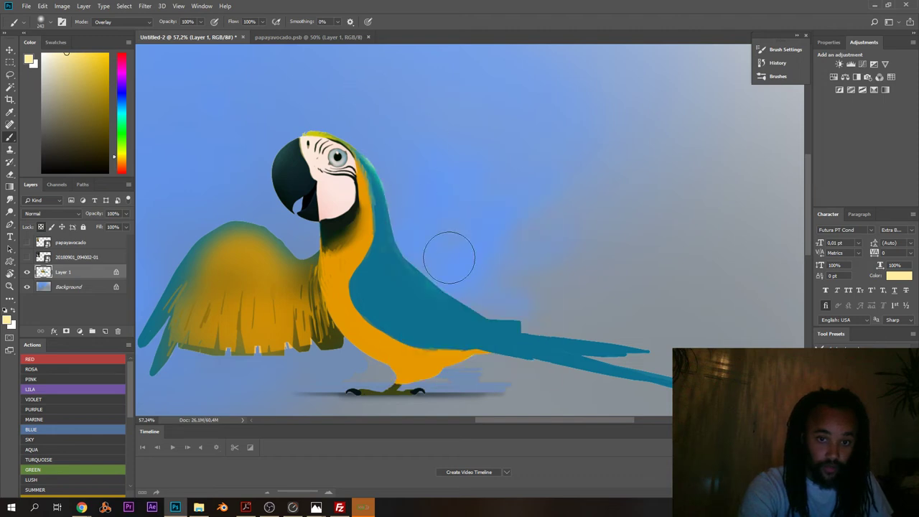
drag(357, 108, 437, 225)
key(ctrl+z)
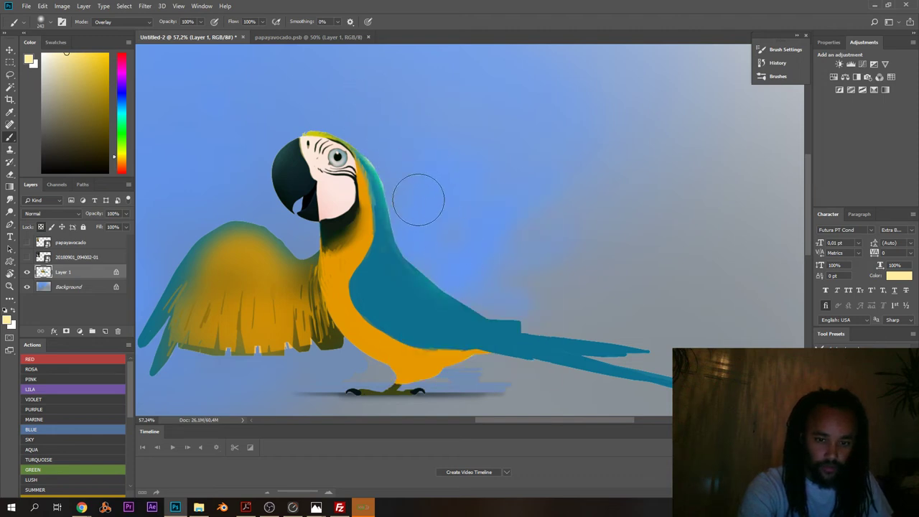
drag(447, 265, 487, 280)
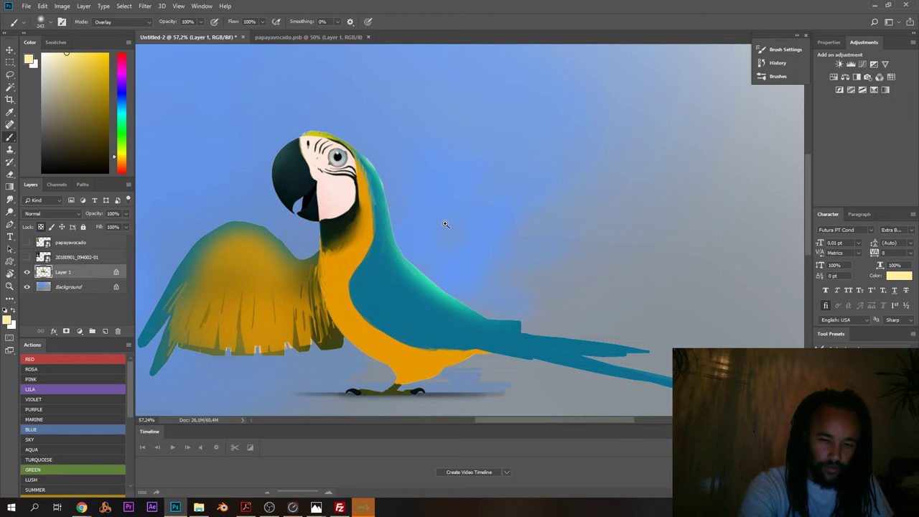
- Pick a light blue-violet and glaze it over the macaw's back and tail with the 243 px Overlay brush
mouse_move(446, 217)
mouse_down()
mouse_move(398, 235)
mouse_move(431, 229)
mouse_up()
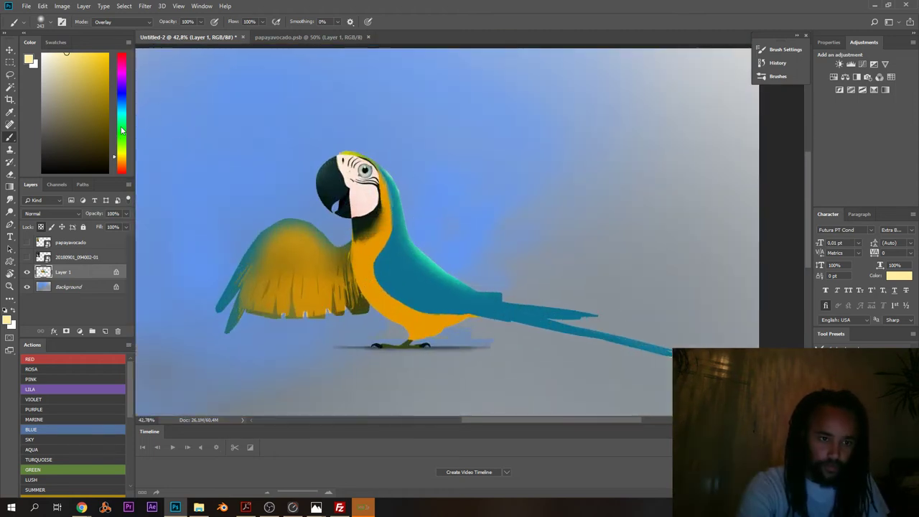
drag(121, 131, 122, 89)
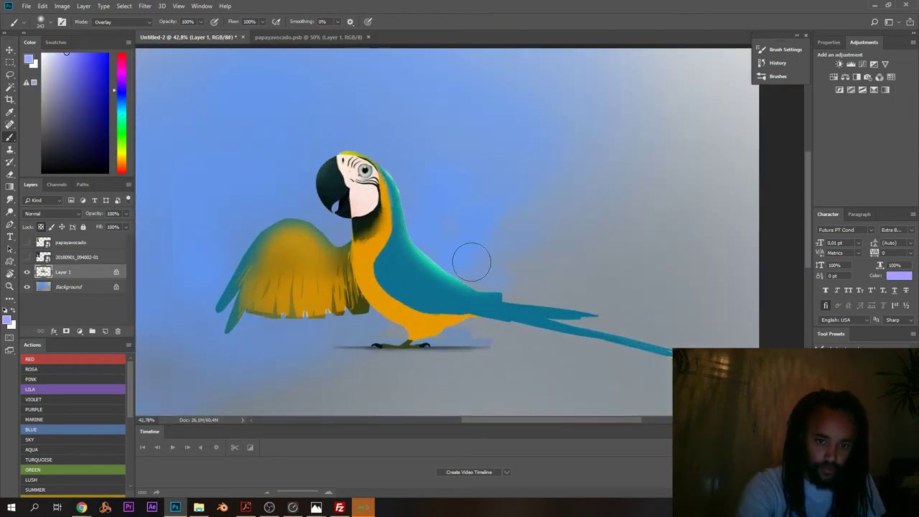
mouse_move(471, 262)
mouse_down()
mouse_move(424, 256)
mouse_move(525, 277)
mouse_move(598, 315)
mouse_up()
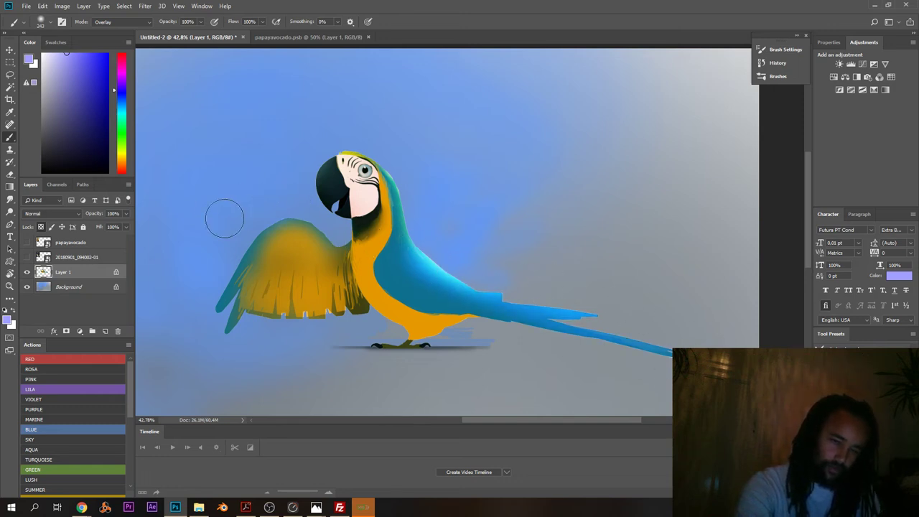
- Glaze the wing's upper and outer edge with the blue-violet, using a 34 px and a 155 px soft brush
right_click(273, 222)
click(236, 249)
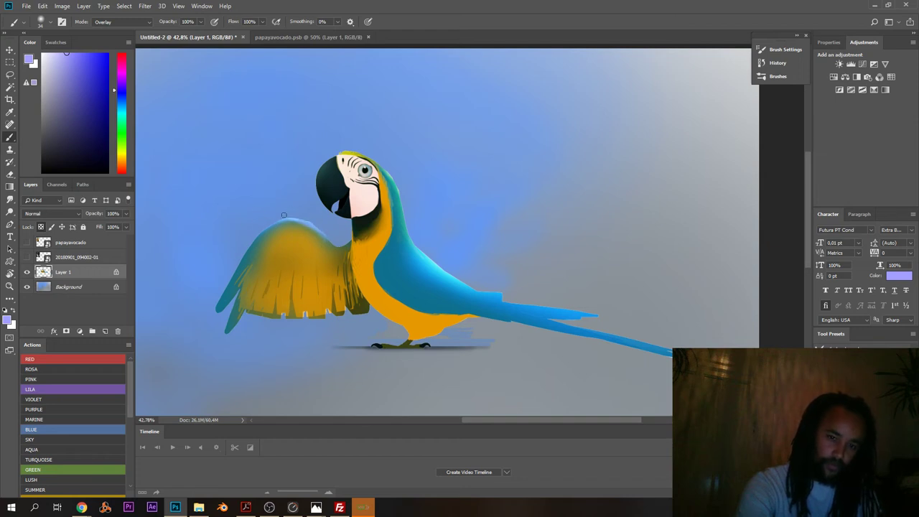
mouse_move(216, 275)
mouse_down()
mouse_move(175, 299)
mouse_move(213, 277)
mouse_up()
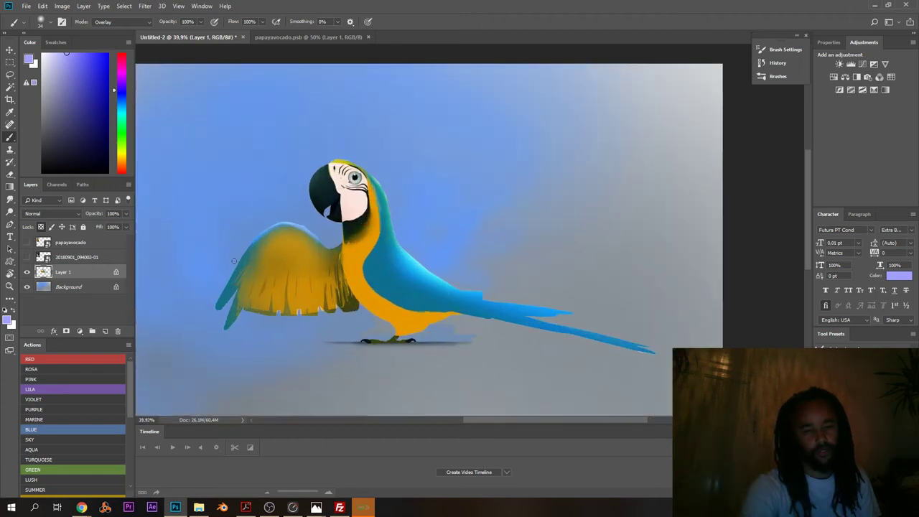
scroll(233, 260, up, 4)
right_click(273, 203)
key(Return)
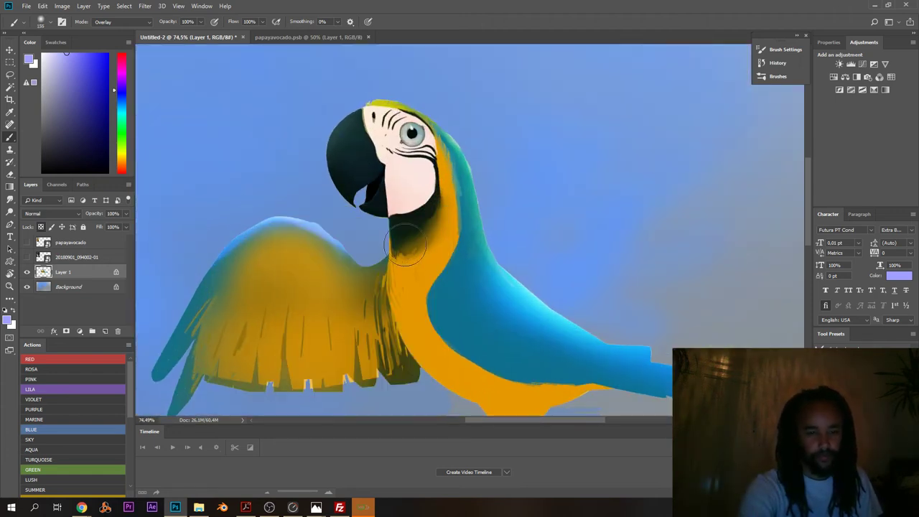
scroll(207, 279, down, 3)
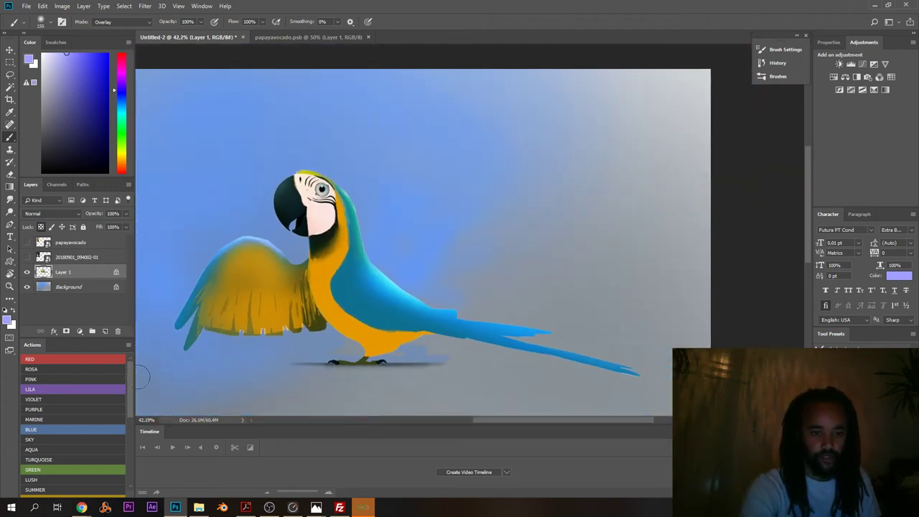
- Pick a golden yellow and brighten the wing's lower feathers with a 202 px soft Overlay brush
scroll(197, 252, up, 3)
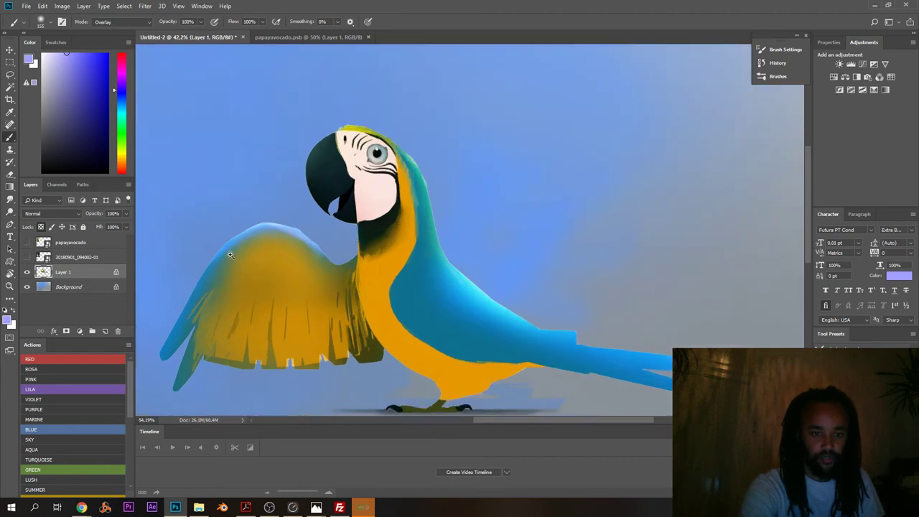
click(119, 141)
click(85, 55)
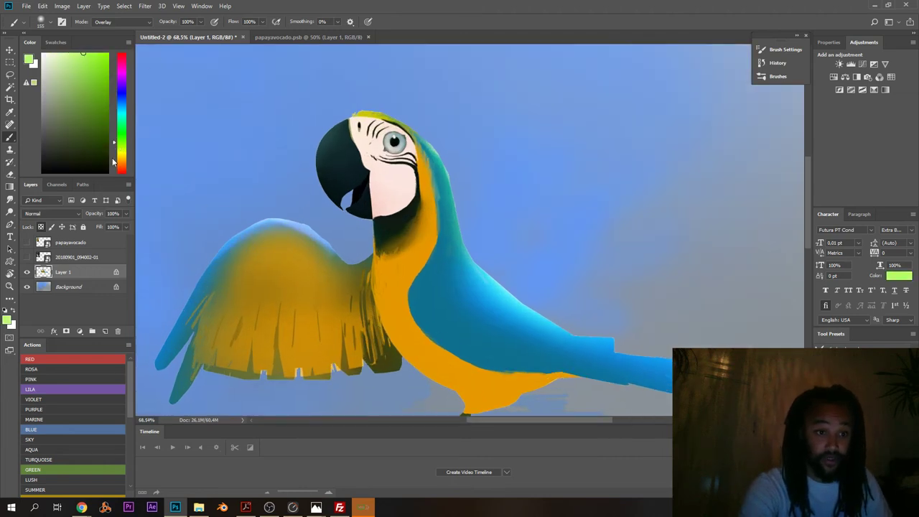
click(119, 157)
click(90, 54)
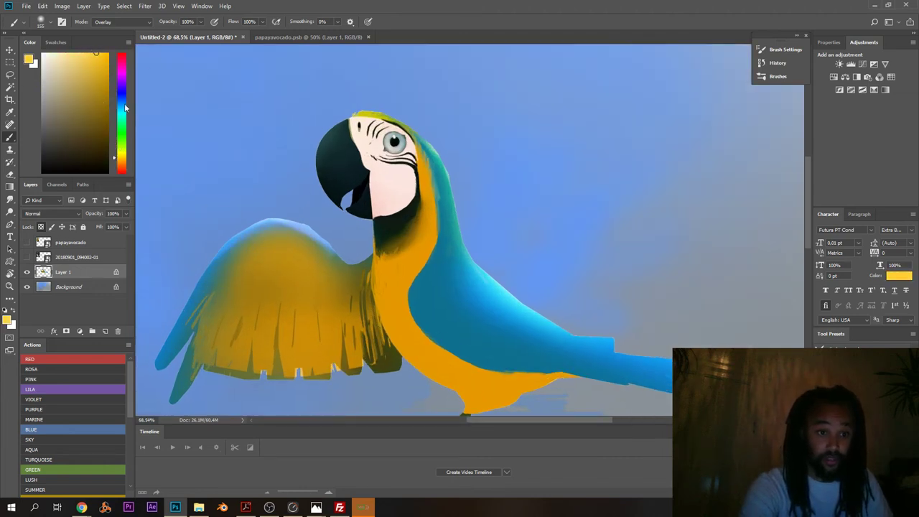
right_click(245, 250)
click(225, 139)
mouse_move(228, 267)
mouse_down()
mouse_move(238, 324)
mouse_move(257, 339)
mouse_up()
key(ctrl+z)
drag(216, 370, 231, 336)
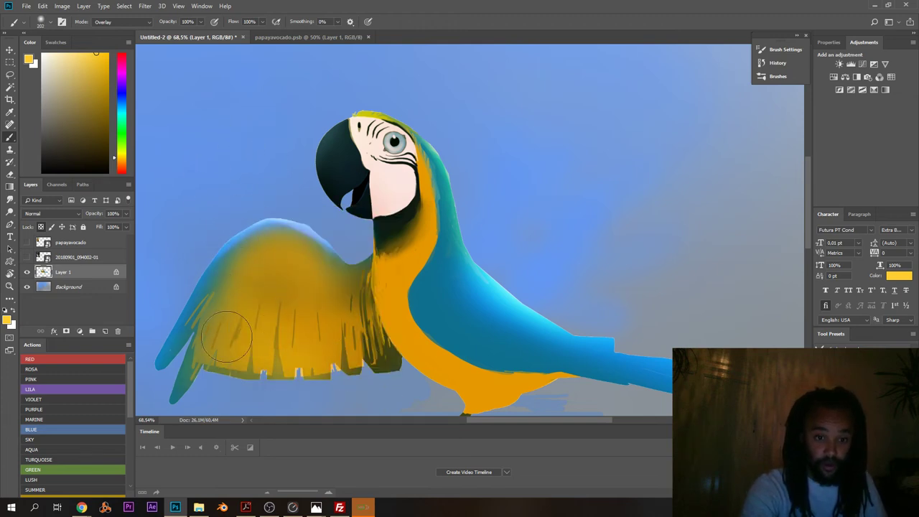
- Brush more golden yellow over the middle and inner feathers of the wing
scroll(269, 278, down, 6)
scroll(269, 278, up, 4)
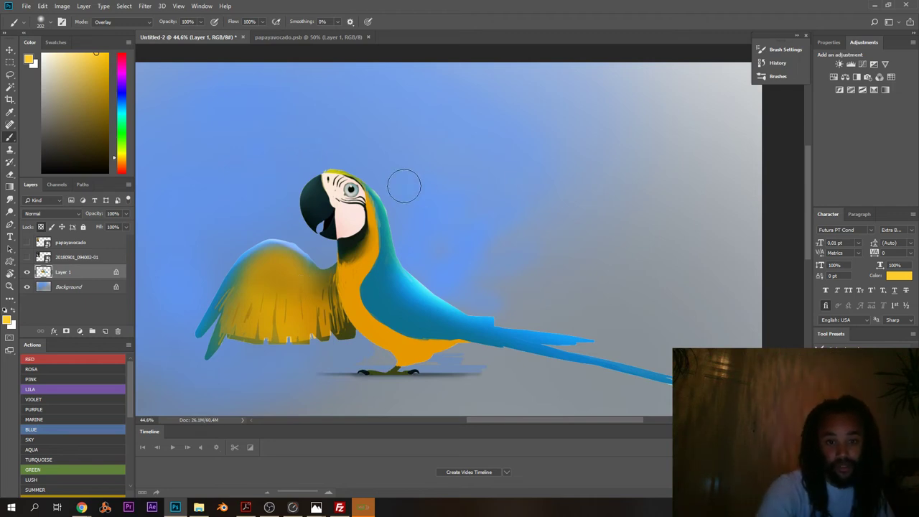
scroll(377, 185, up, 3)
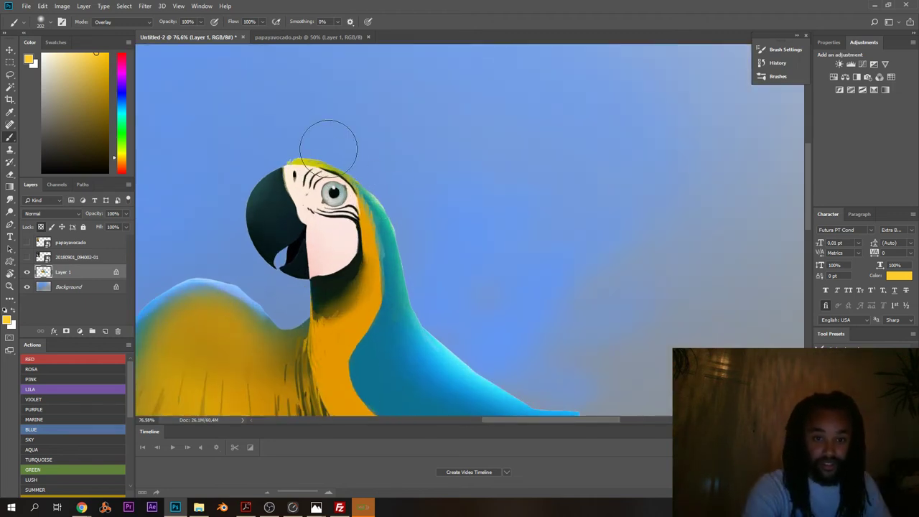
scroll(411, 321, down, 3)
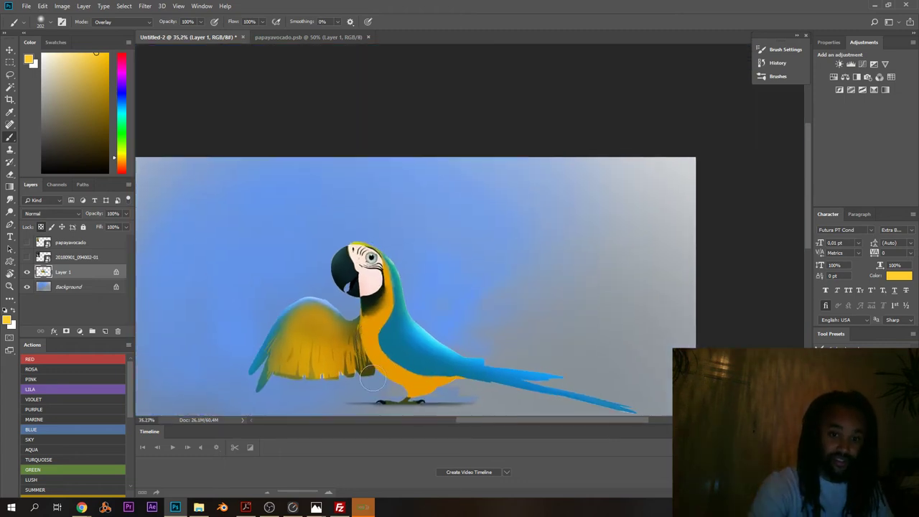
scroll(400, 333, up, 2)
scroll(324, 259, down, 3)
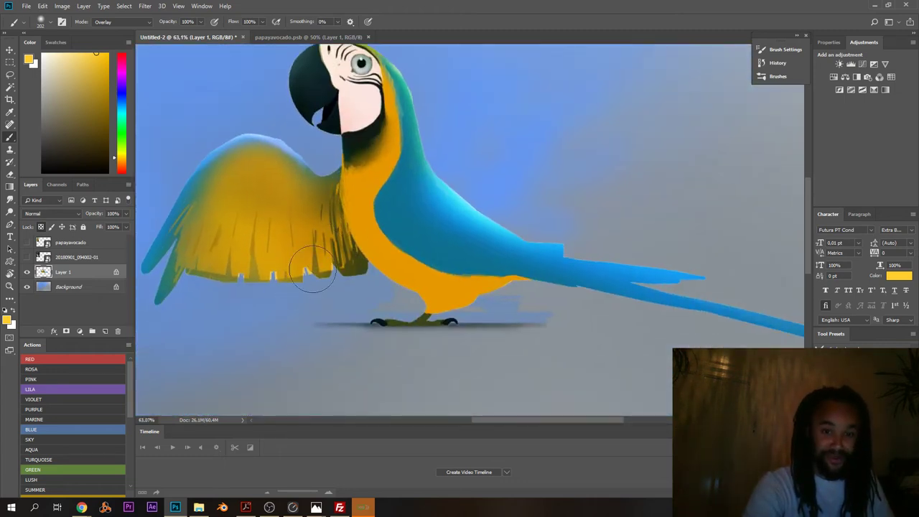
mouse_move(314, 250)
mouse_down()
mouse_move(206, 265)
mouse_move(216, 238)
mouse_move(270, 281)
mouse_move(211, 280)
mouse_move(210, 263)
mouse_move(256, 214)
mouse_up()
drag(309, 201, 260, 188)
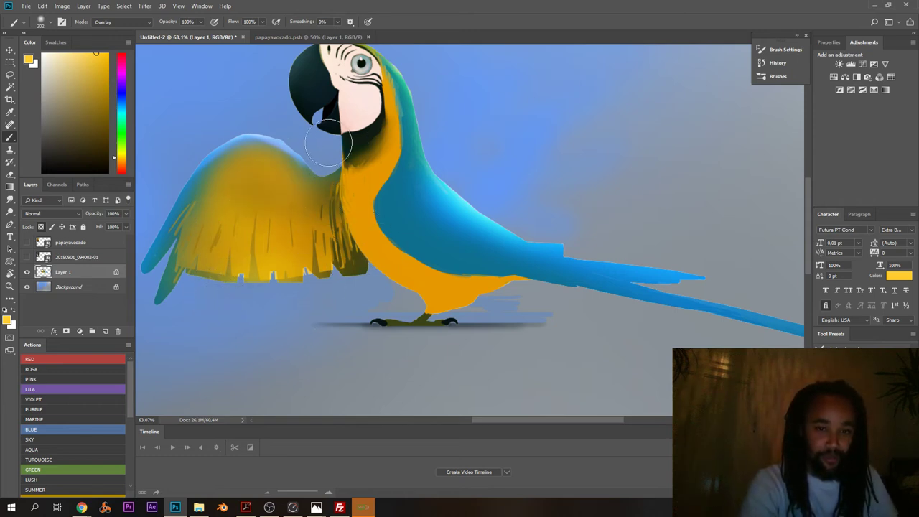
- Pick a bright green and glaze it over the back of the macaw's neck and upper back
drag(332, 150, 289, 196)
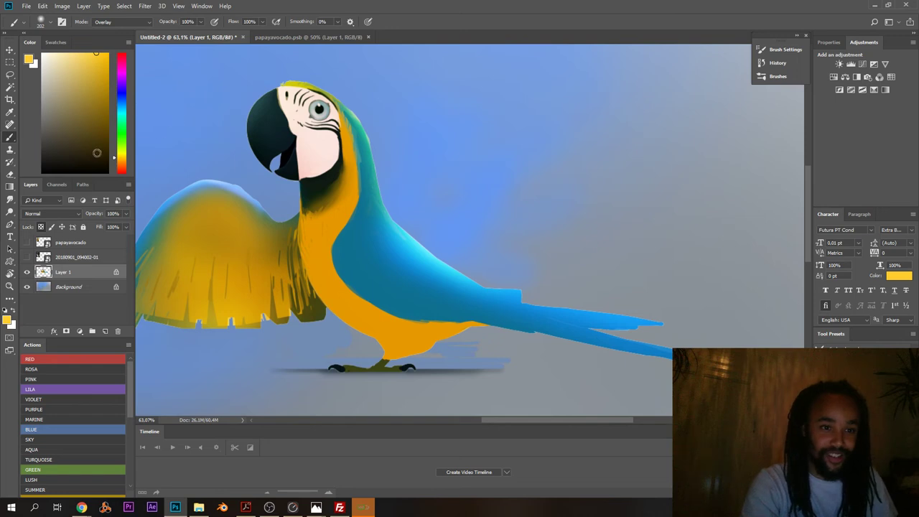
drag(116, 146, 121, 132)
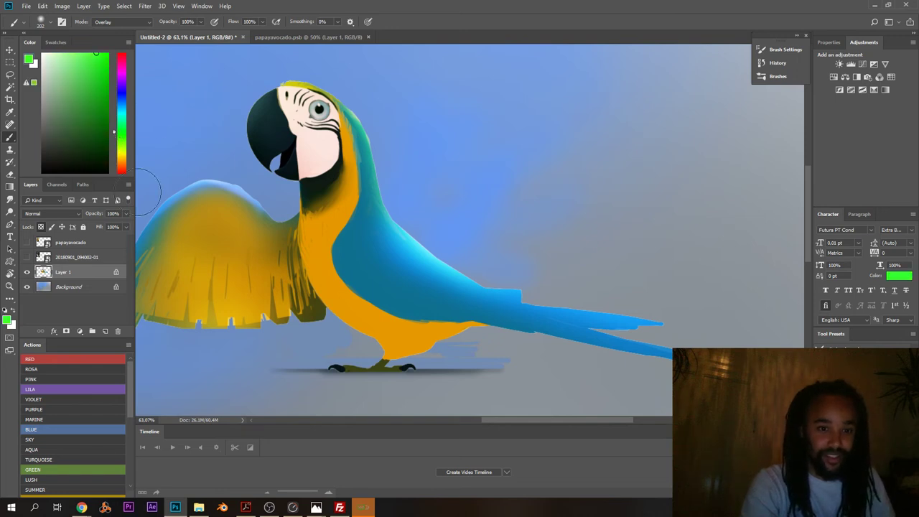
drag(323, 136, 352, 103)
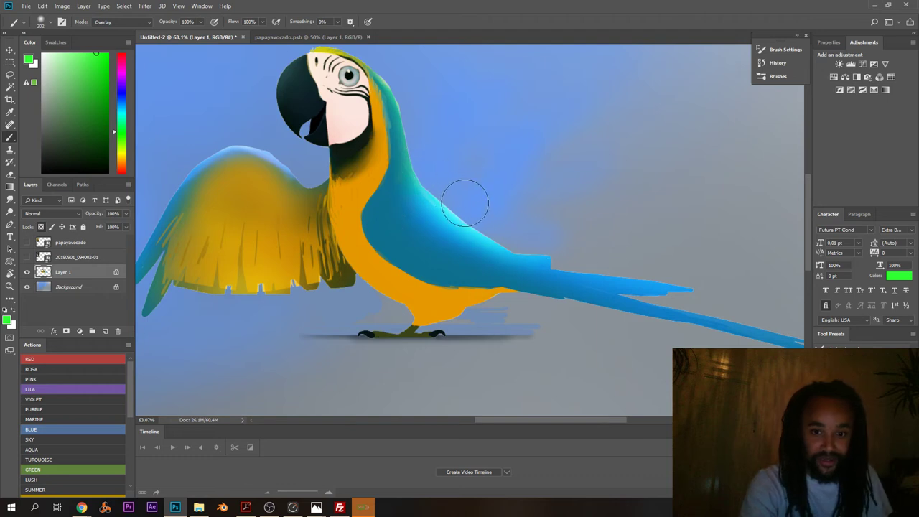
- Glaze the bright green along the tail feathers, reducing the soft brush from 202 to 29 px and undoing one stroke
drag(592, 251, 455, 214)
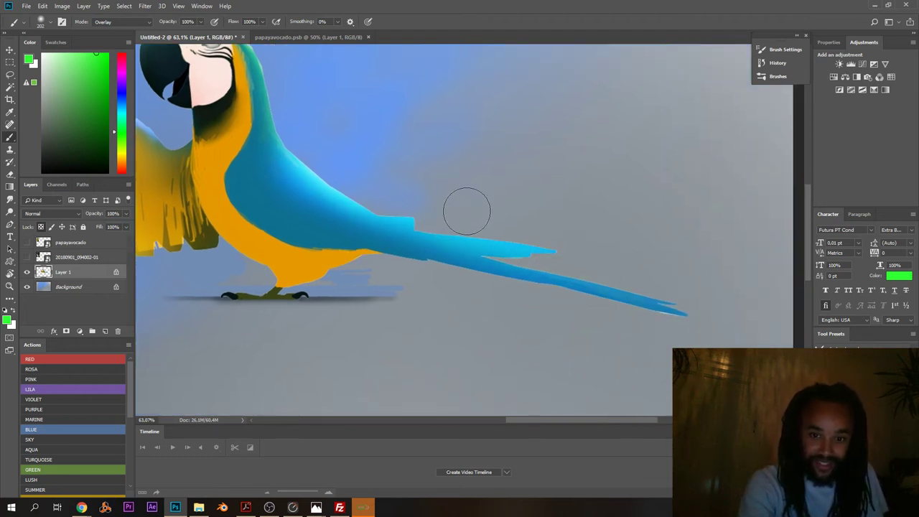
right_click(469, 209)
click(532, 236)
click(431, 205)
drag(423, 242, 669, 308)
key(ctrl+z)
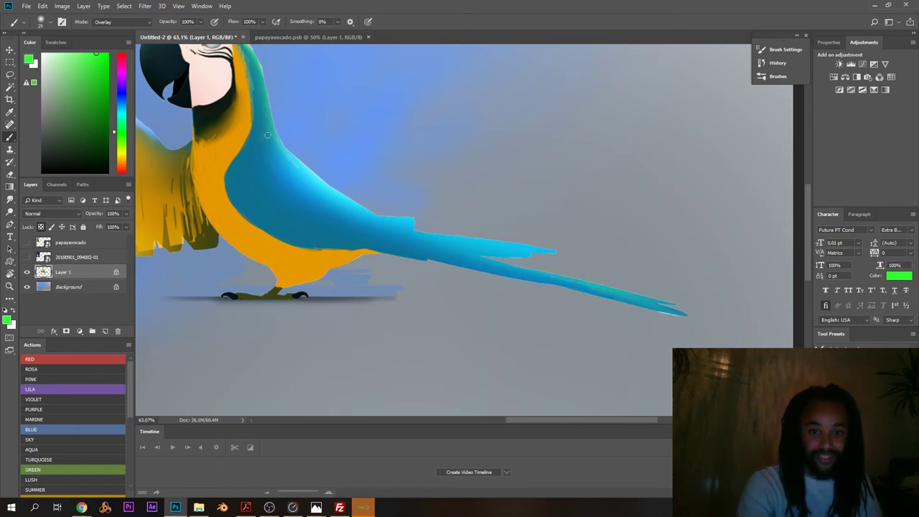
drag(297, 189, 297, 209)
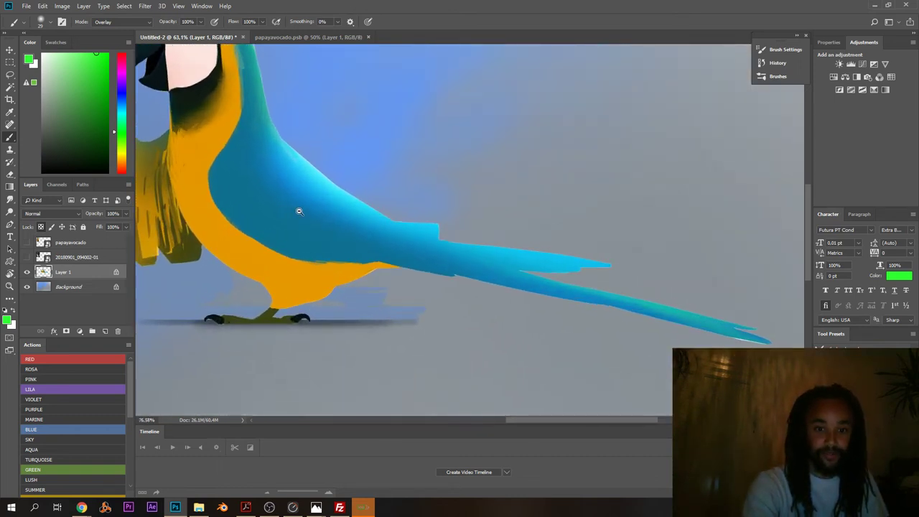
drag(191, 172, 411, 222)
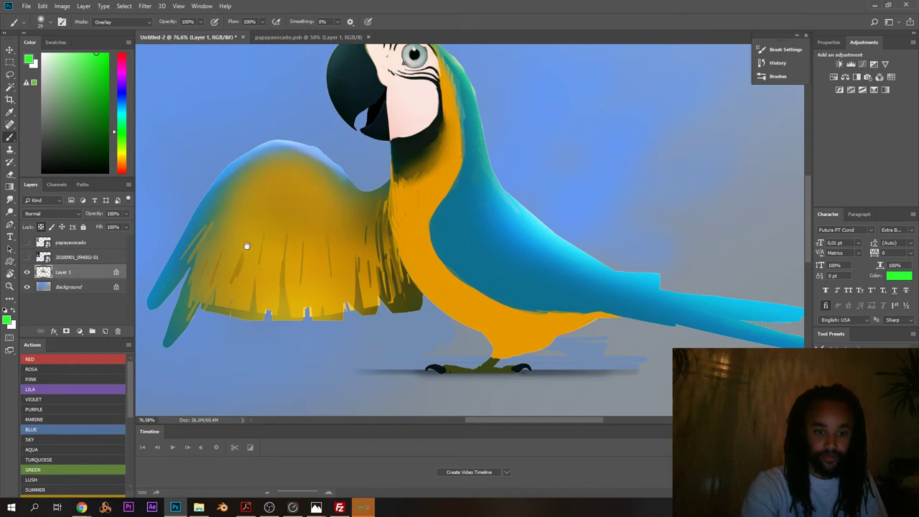
drag(247, 246, 249, 199)
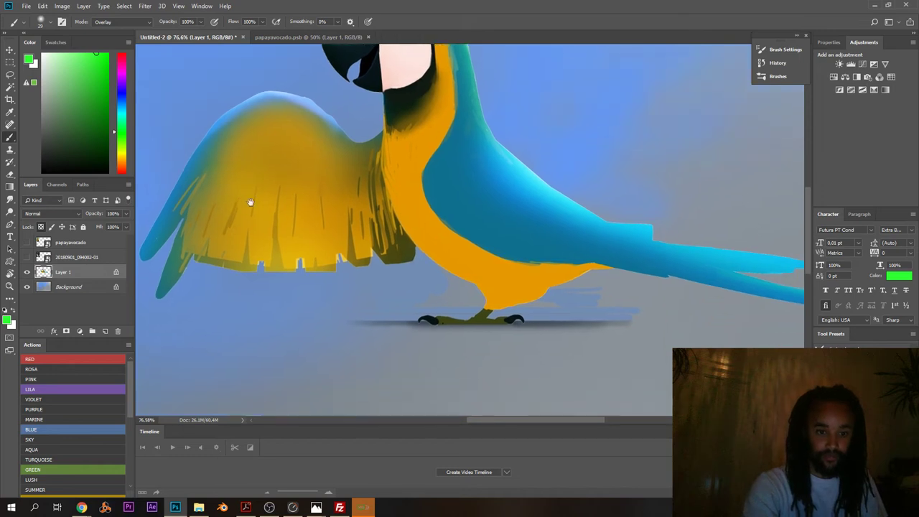
- Sample the dark throat color and shade the macaw's chest and belly edge with a 187 px soft Overlay brush, undoing stray strokes
alt+click(392, 119)
drag(441, 248, 354, 225)
right_click(356, 227)
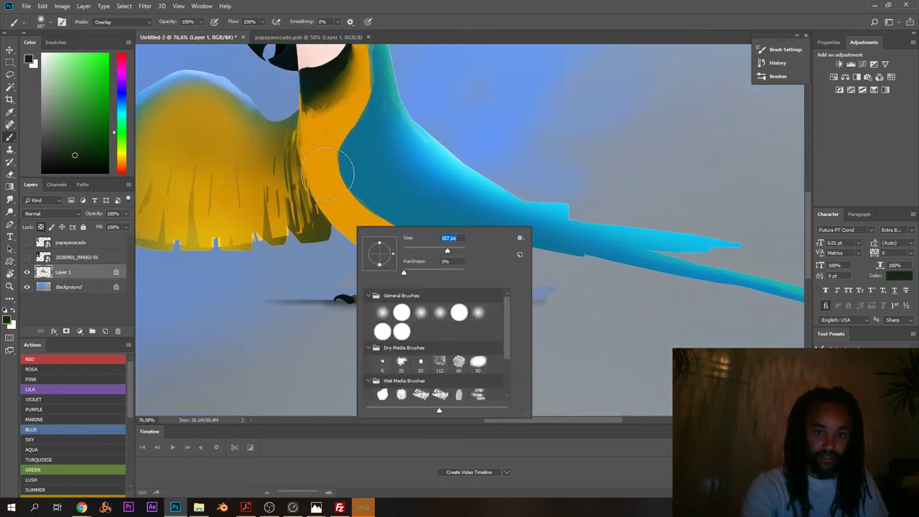
drag(288, 117, 386, 273)
key(ctrl+z)
drag(312, 129, 415, 296)
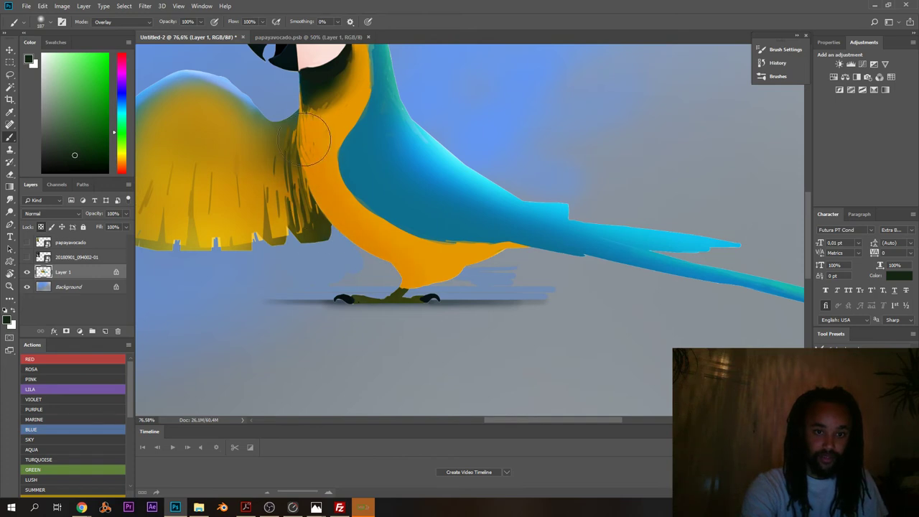
drag(304, 139, 336, 277)
drag(316, 230, 506, 289)
key(ctrl+z)
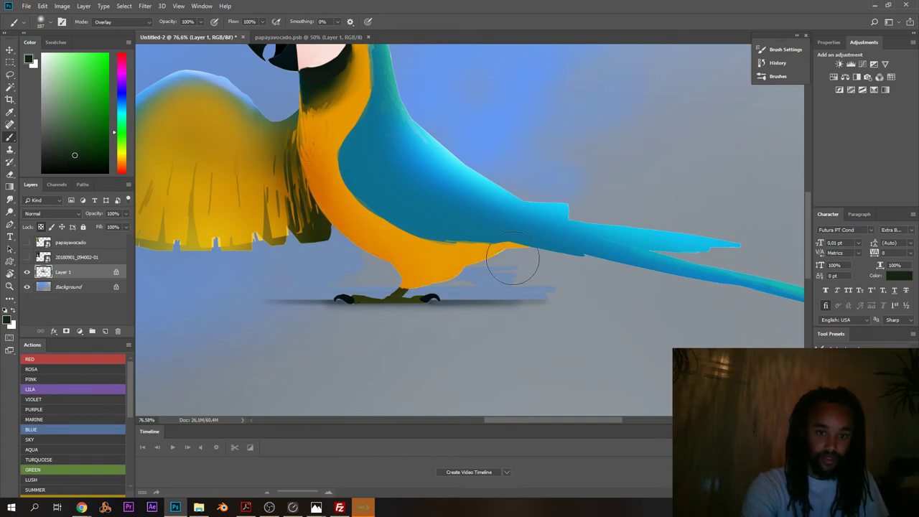
drag(309, 224, 281, 253)
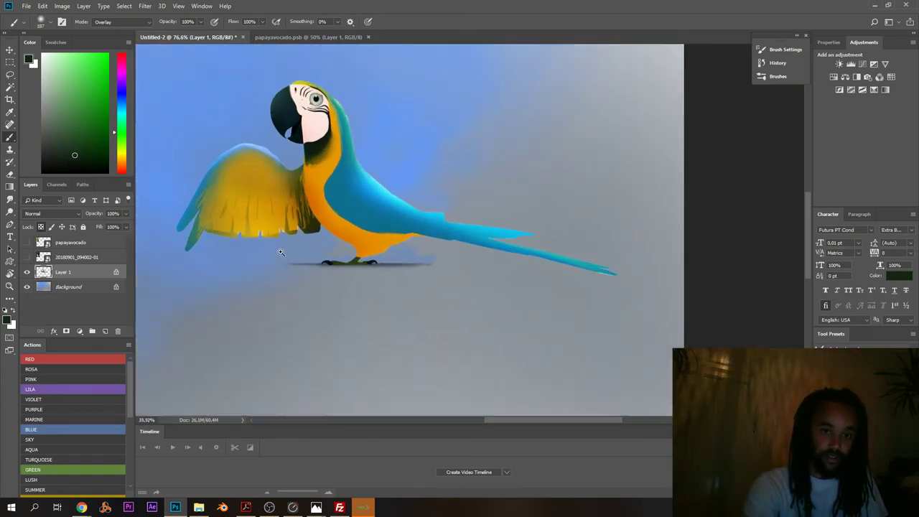
scroll(280, 252, up, 2)
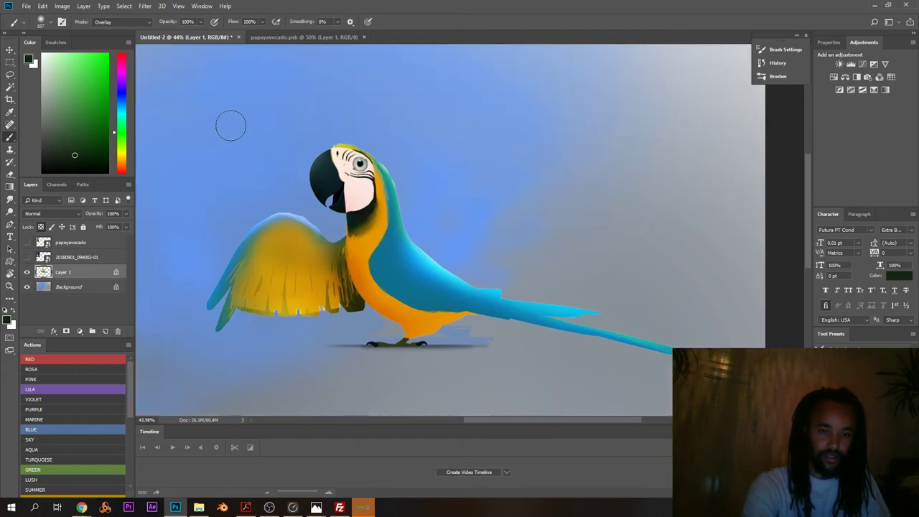
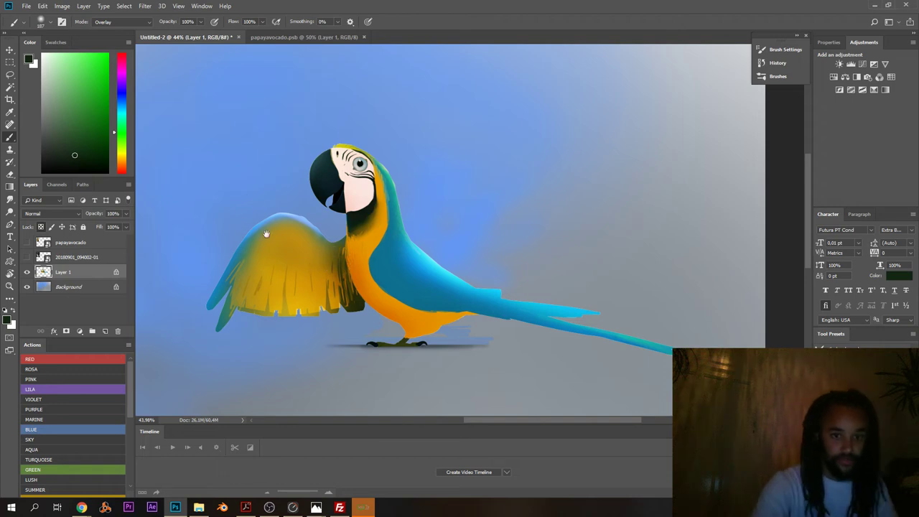
- Sample a light blue from the wing's upper edge and stroke highlights onto the upper back, ending with a 21 px soft brush
drag(302, 213, 323, 203)
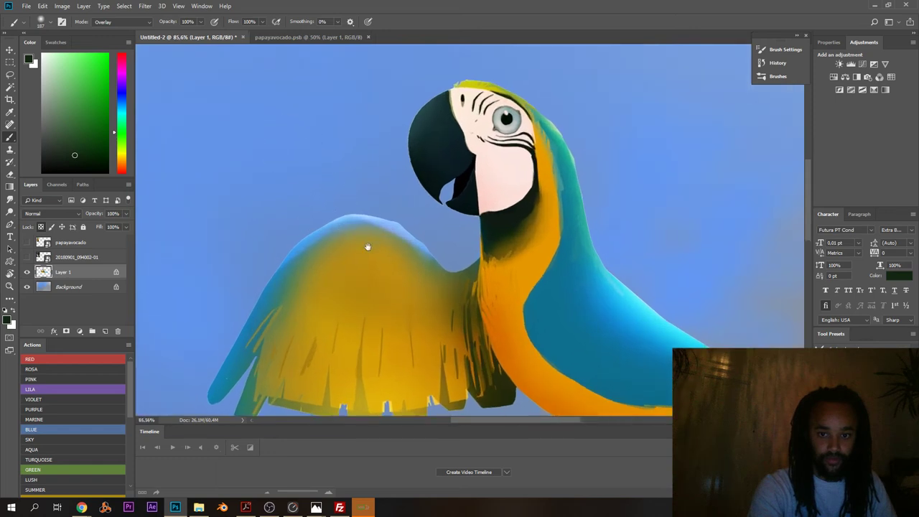
drag(367, 247, 202, 121)
alt+click(229, 106)
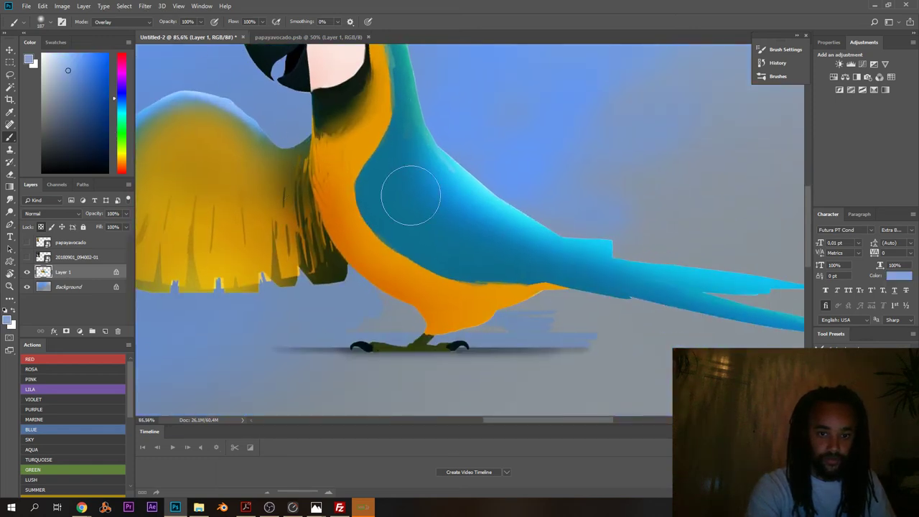
right_click(431, 190)
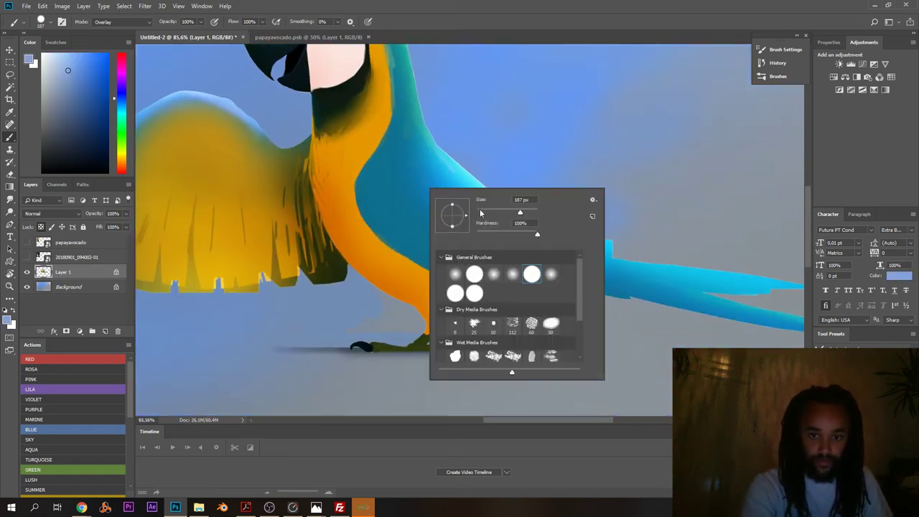
drag(436, 151, 453, 187)
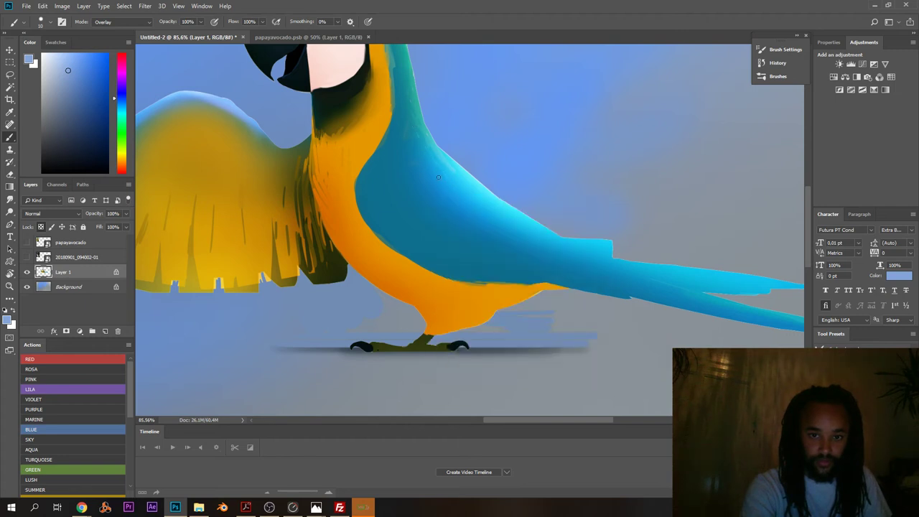
right_click(438, 176)
click(557, 265)
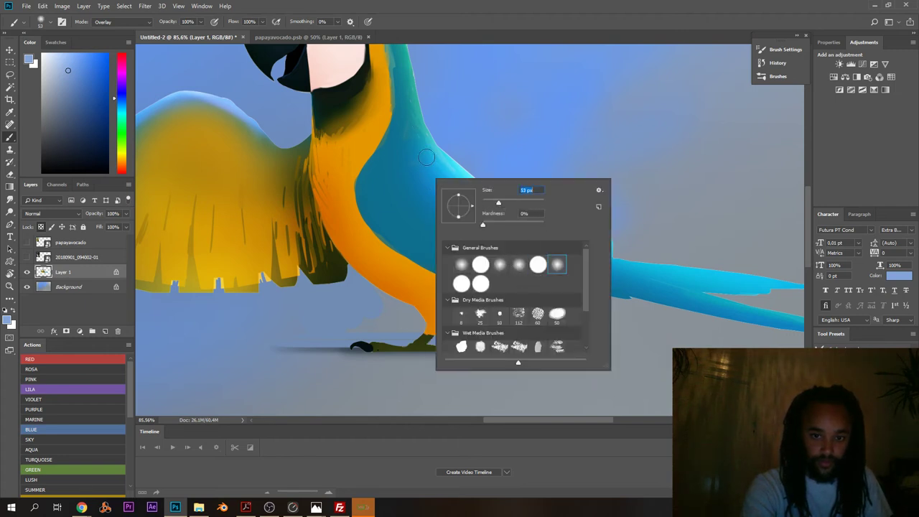
key(Return)
right_click(444, 184)
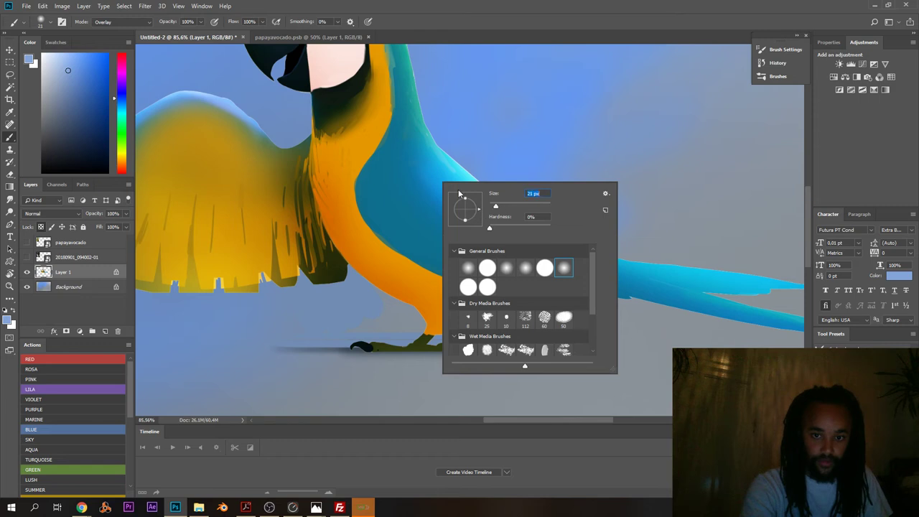
key(Return)
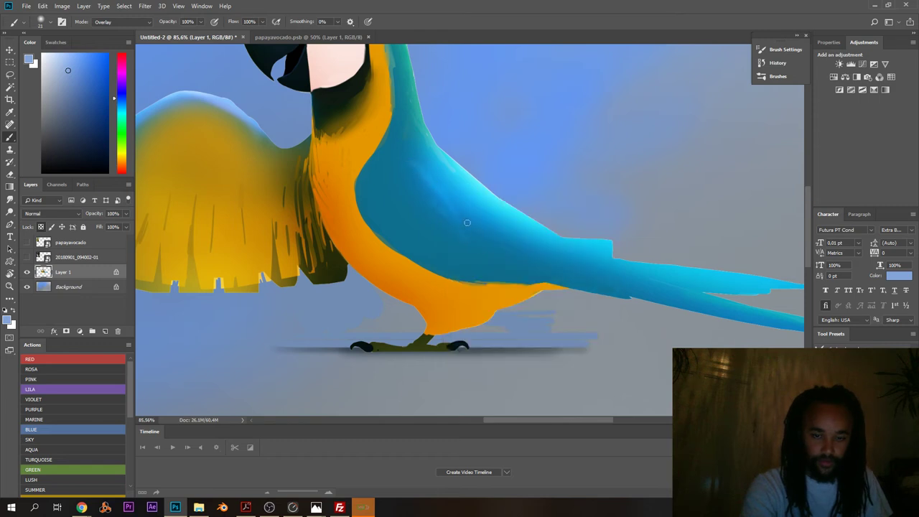
- Brush fine light-blue feather streaks along the back toward the tail with a 10 px soft Overlay brush
right_click(531, 224)
key(Return)
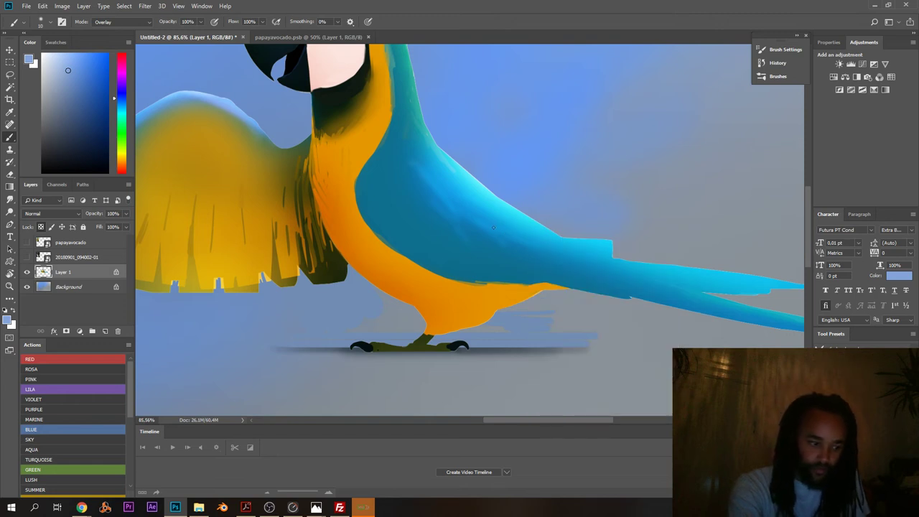
mouse_move(477, 220)
mouse_down()
mouse_move(436, 211)
mouse_move(467, 213)
mouse_up()
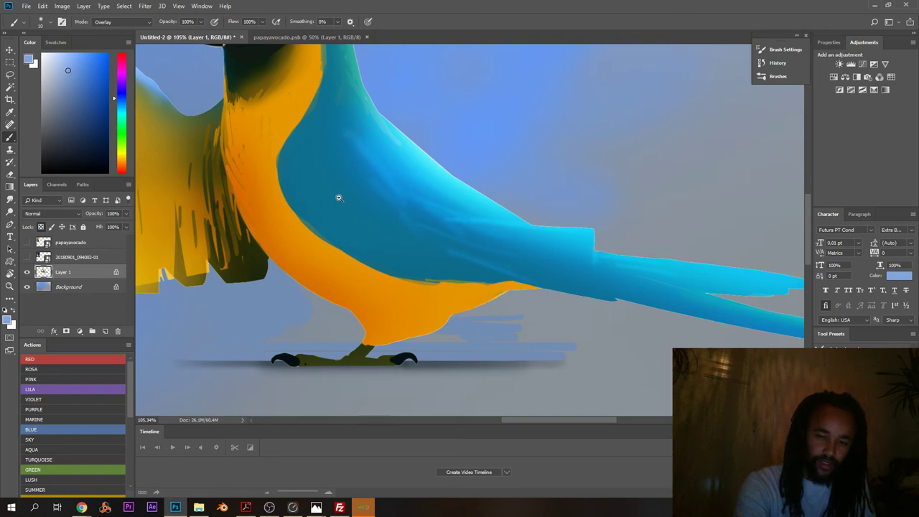
mouse_move(339, 197)
mouse_down()
mouse_move(339, 207)
mouse_move(422, 189)
mouse_up()
drag(361, 135, 343, 118)
drag(429, 167, 447, 165)
drag(414, 128, 391, 182)
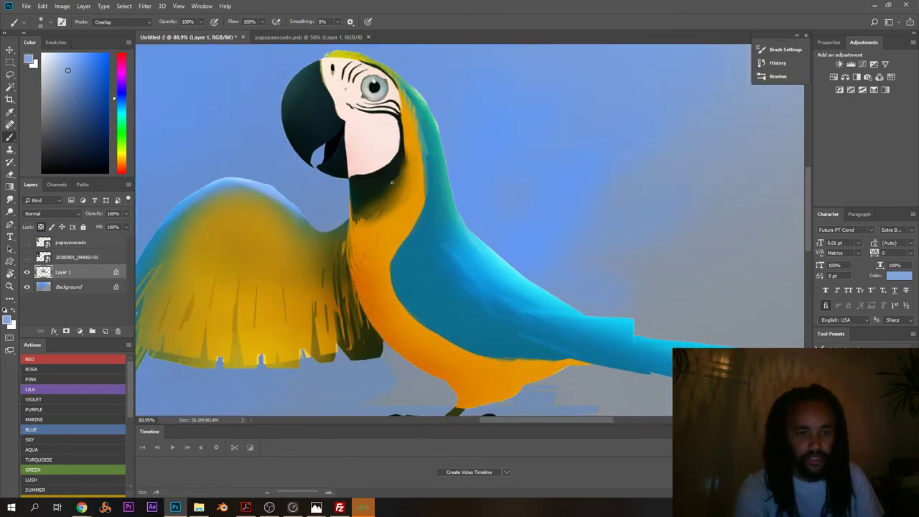
- Brighten the macaw's iris and pupil highlight with light blue, using a 25 px soft Overlay brush
drag(360, 252, 336, 253)
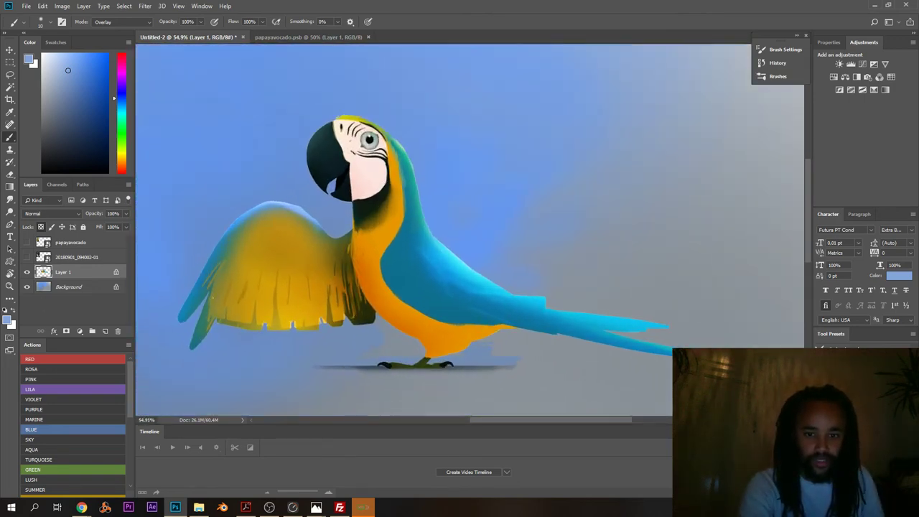
drag(290, 232, 314, 246)
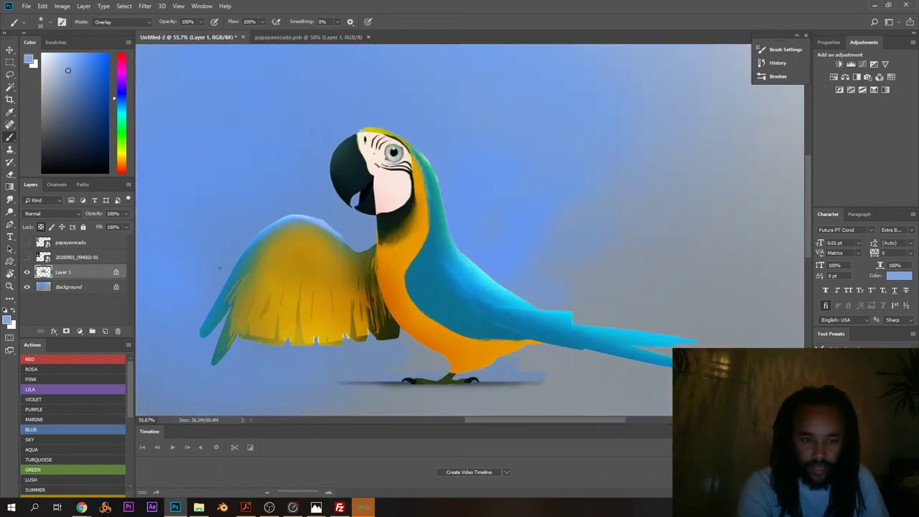
right_click(348, 242)
mouse_move(348, 242)
mouse_down()
mouse_move(377, 242)
mouse_move(330, 205)
mouse_up()
click(334, 230)
mouse_move(238, 120)
mouse_down()
mouse_move(197, 127)
mouse_move(287, 144)
mouse_up()
right_click(287, 147)
key(Return)
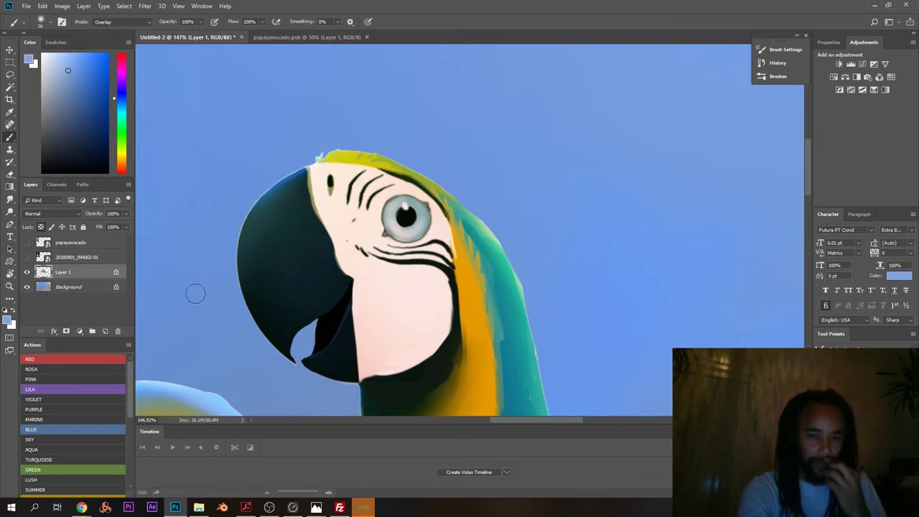
right_click(423, 208)
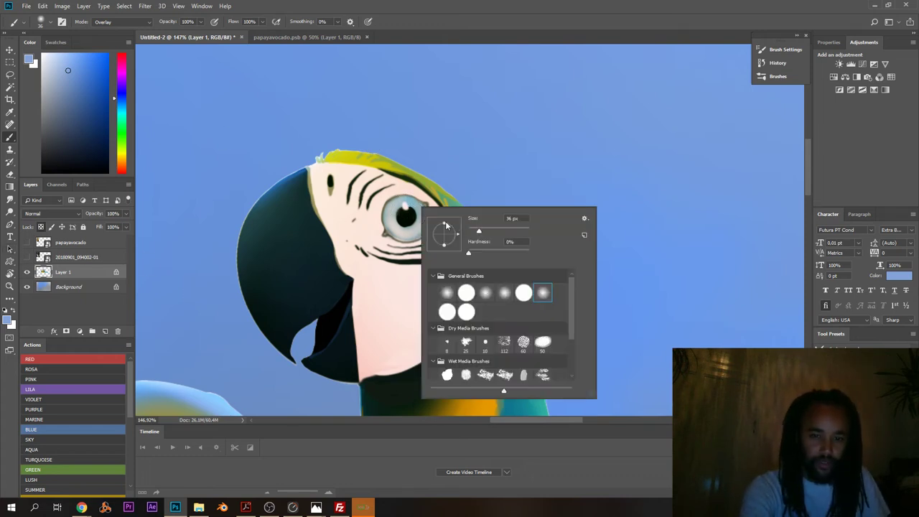
key(Return)
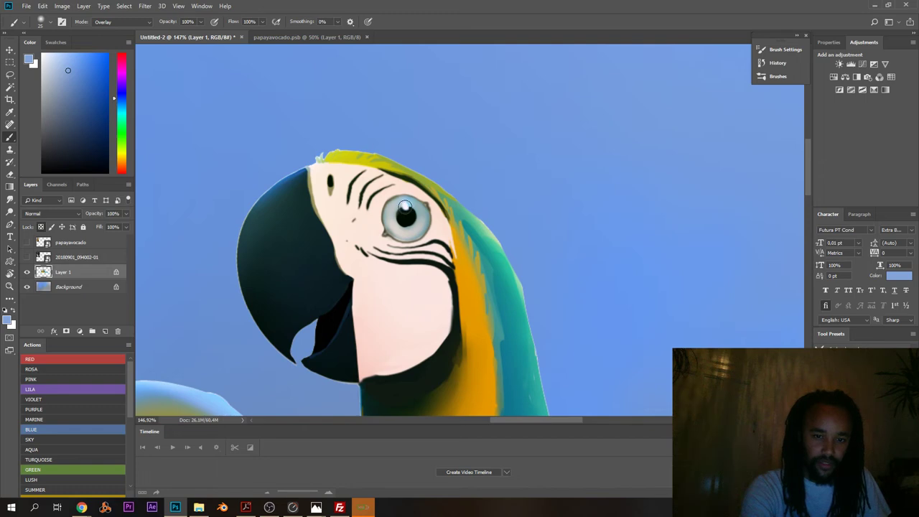
drag(407, 225, 409, 195)
scroll(413, 147, down, 3)
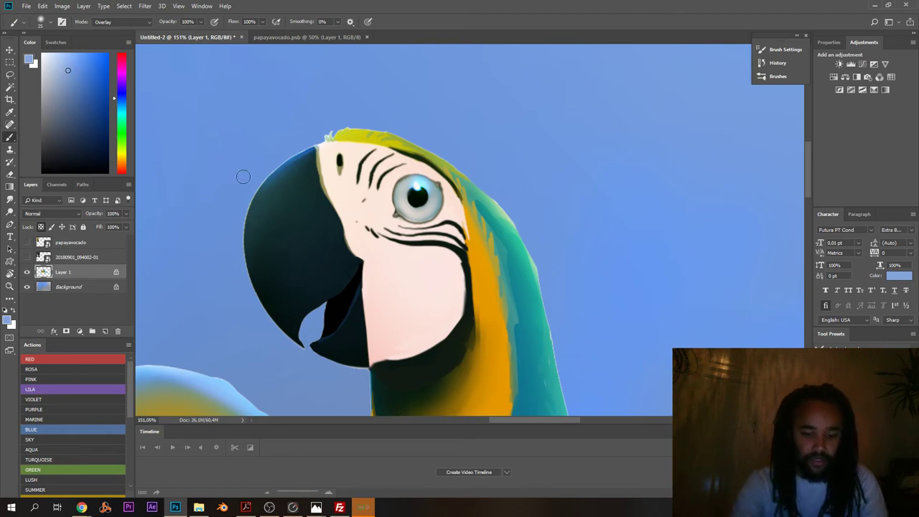
- Create a new layer above Layer 1 and stamp all visible layers into it
key(ctrl+shift+n)
key(Return)
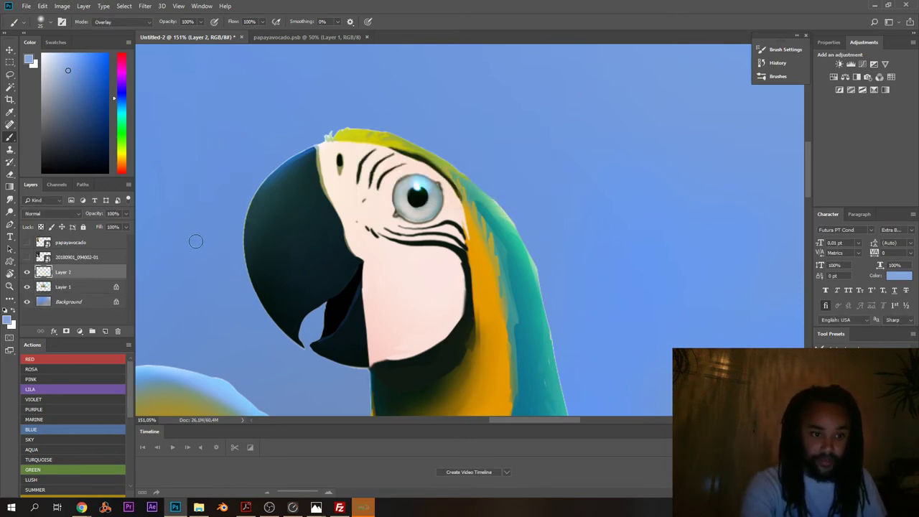
key(ctrl+shift+alt+e)
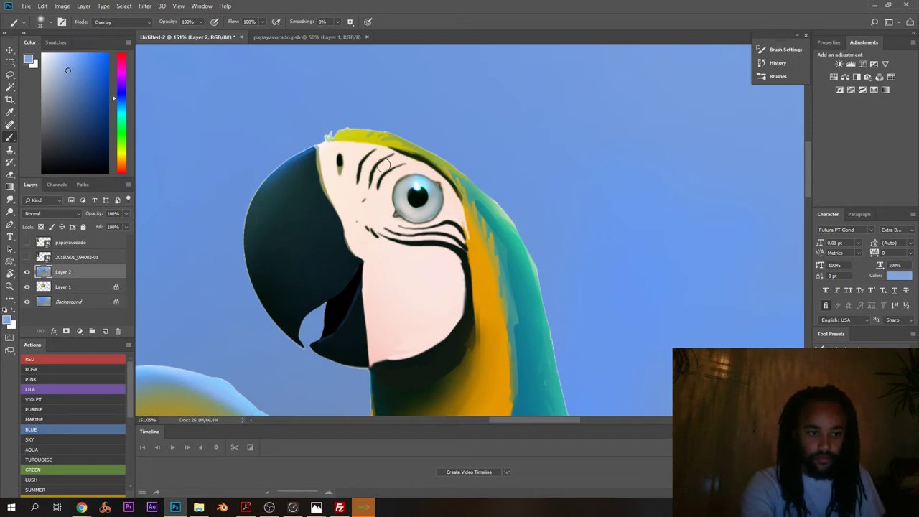
- Trace a thin rim light along the crown and back of the head, switching the brush color from light blue to peach
drag(406, 165, 365, 125)
right_click(367, 125)
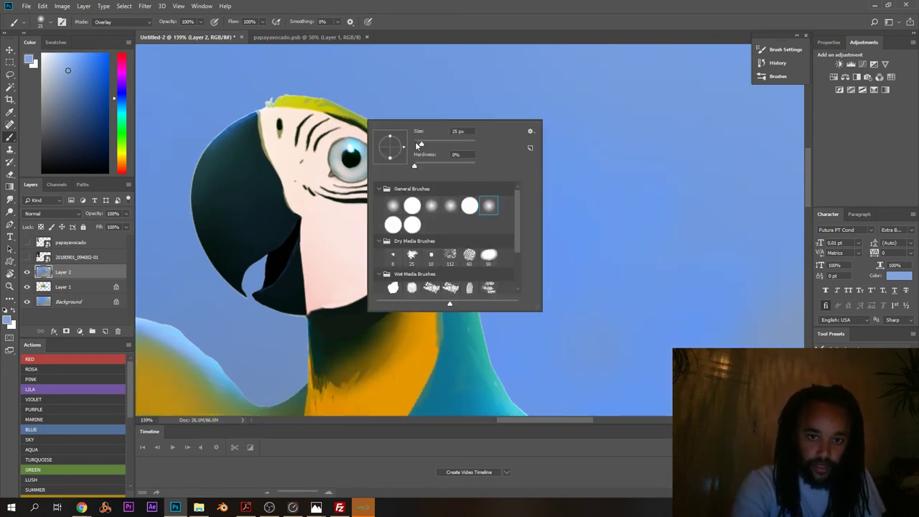
drag(320, 99, 364, 121)
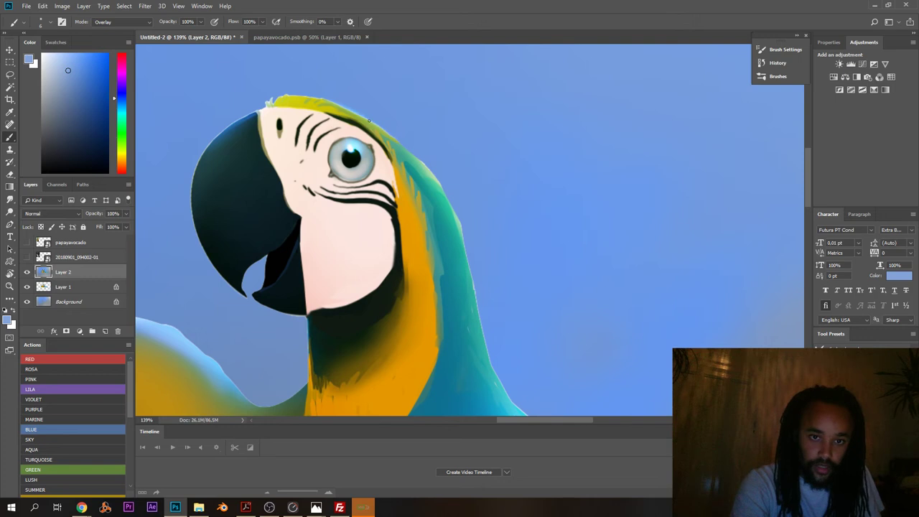
drag(118, 117, 117, 173)
click(70, 54)
click(117, 167)
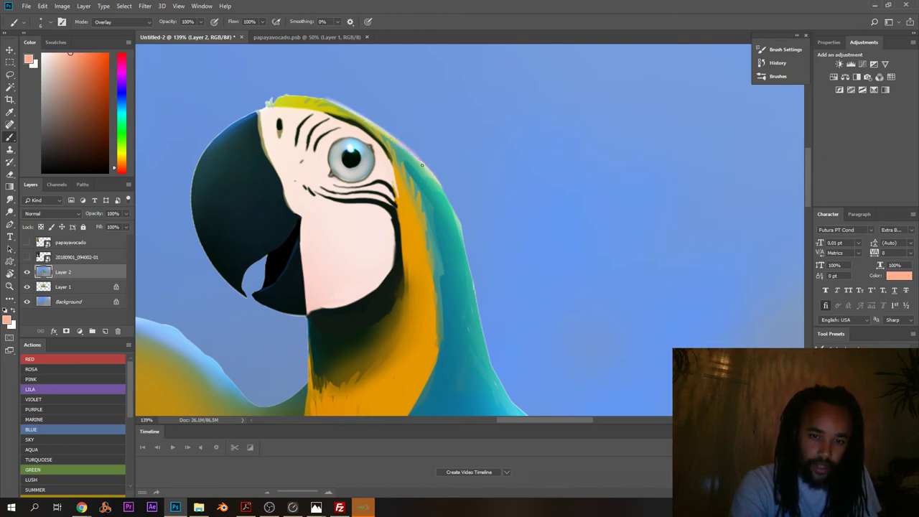
- Brush a soft peach glow around the back of the head with a 127 px brush, undoing and repainting the first stroke
right_click(440, 184)
drag(498, 210, 523, 209)
drag(342, 103, 450, 173)
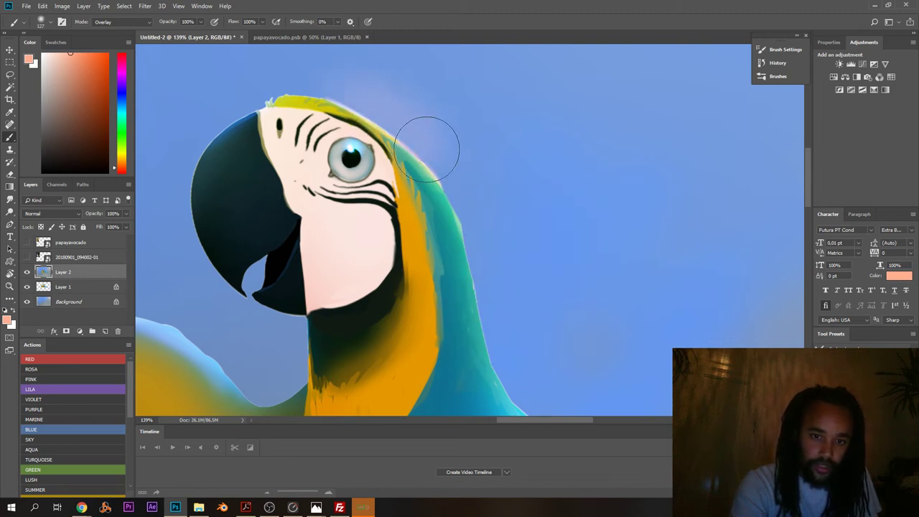
key(ctrl+z)
mouse_move(352, 101)
mouse_down()
mouse_move(446, 166)
mouse_move(455, 163)
mouse_up()
- Reinforce the peach rim along the crown and nape with a 25 px soft brush, undoing and redoing one stroke
right_click(397, 137)
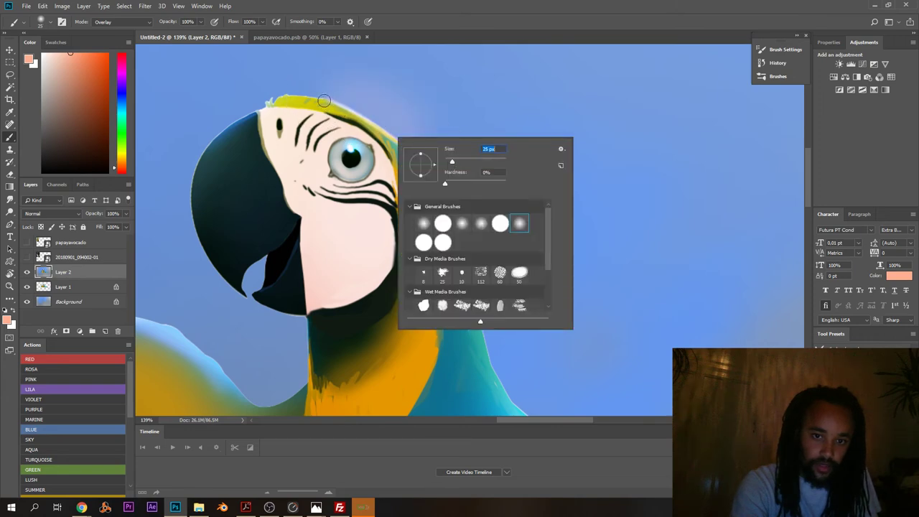
drag(324, 101, 438, 185)
key(ctrl+z)
drag(367, 120, 305, 101)
- Trace a thin peach rim light down the back of the neck with a finer soft brush
drag(272, 130, 207, 157)
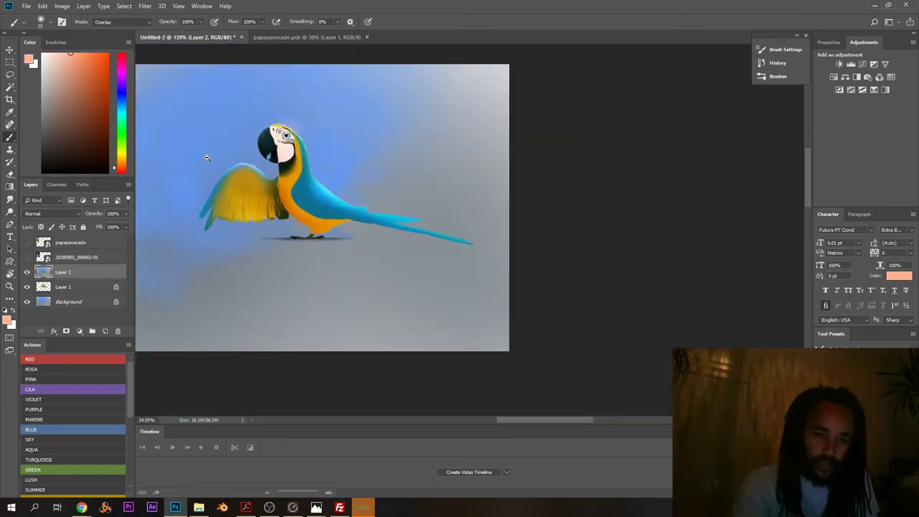
scroll(288, 157, up, 5)
right_click(392, 101)
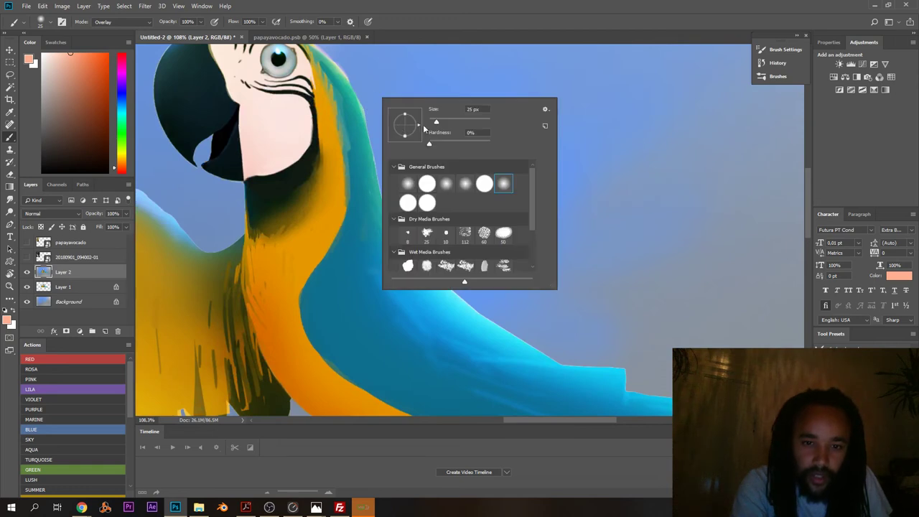
drag(436, 122, 431, 122)
click(347, 78)
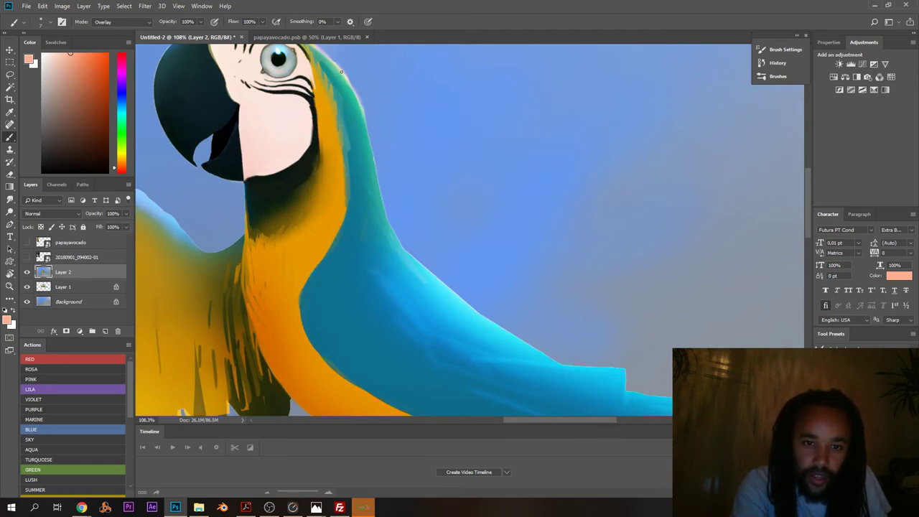
drag(374, 200, 362, 171)
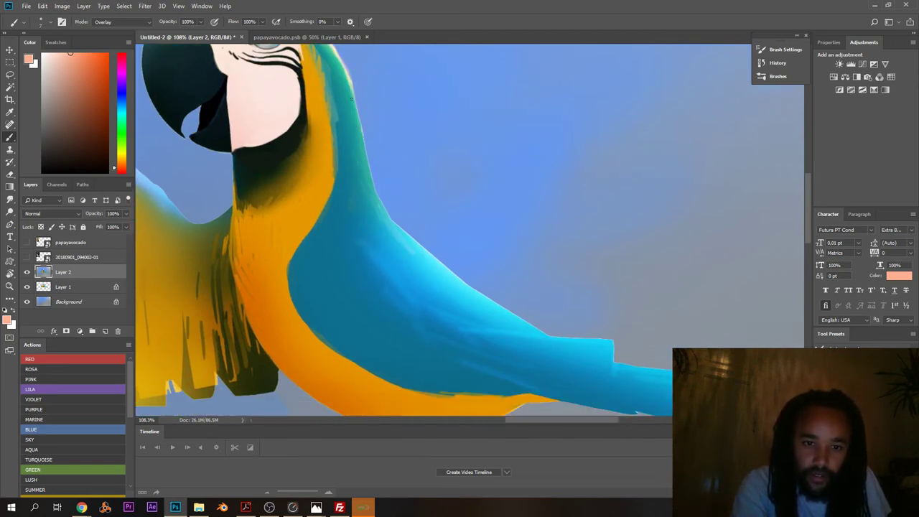
drag(359, 117, 375, 202)
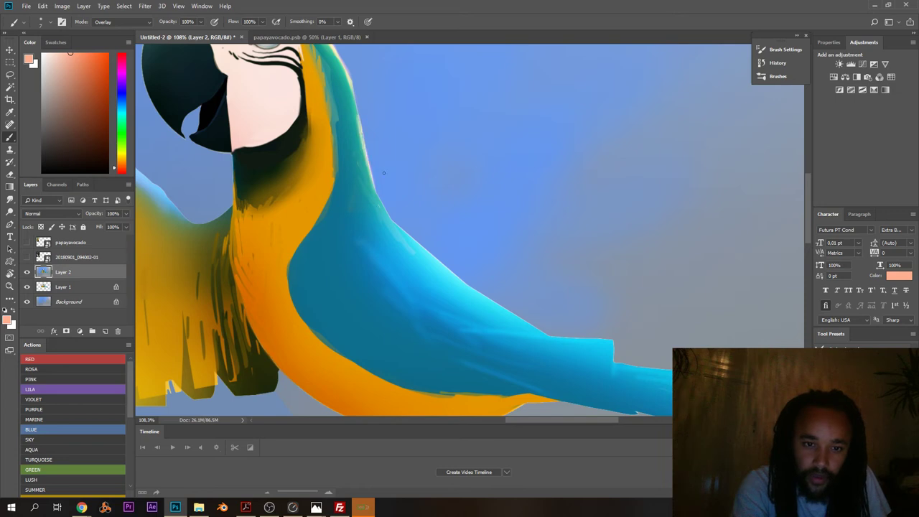
- Paint a thin peach rim along the upper edge where the back meets the tail, undoing and repainting one stroke
drag(476, 298, 299, 199)
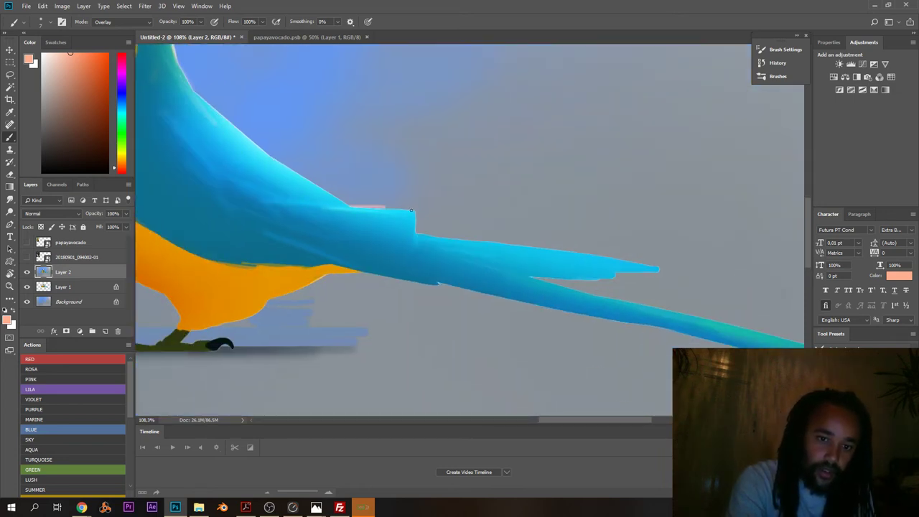
scroll(344, 204, up, 5)
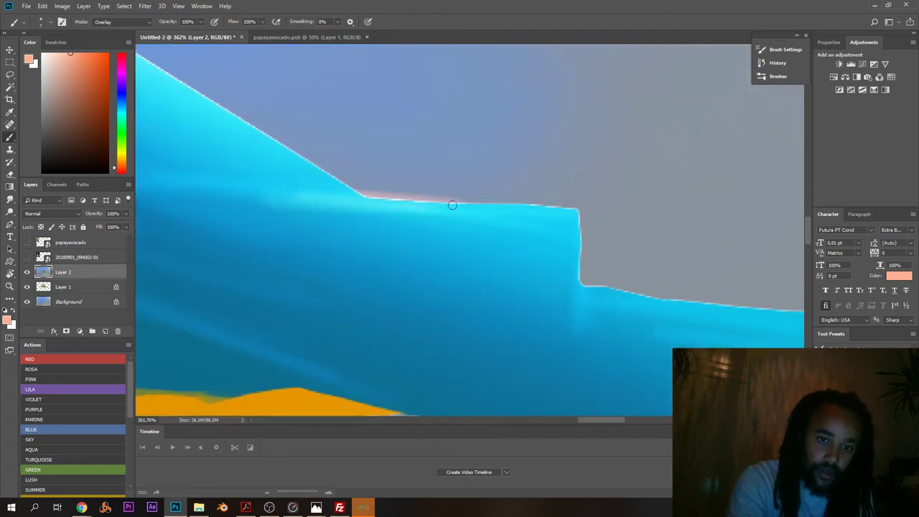
drag(453, 204, 299, 194)
key(ctrl+z)
mouse_move(355, 196)
mouse_down()
mouse_move(470, 203)
mouse_move(394, 196)
mouse_up()
drag(402, 192, 361, 196)
scroll(361, 195, up, 1)
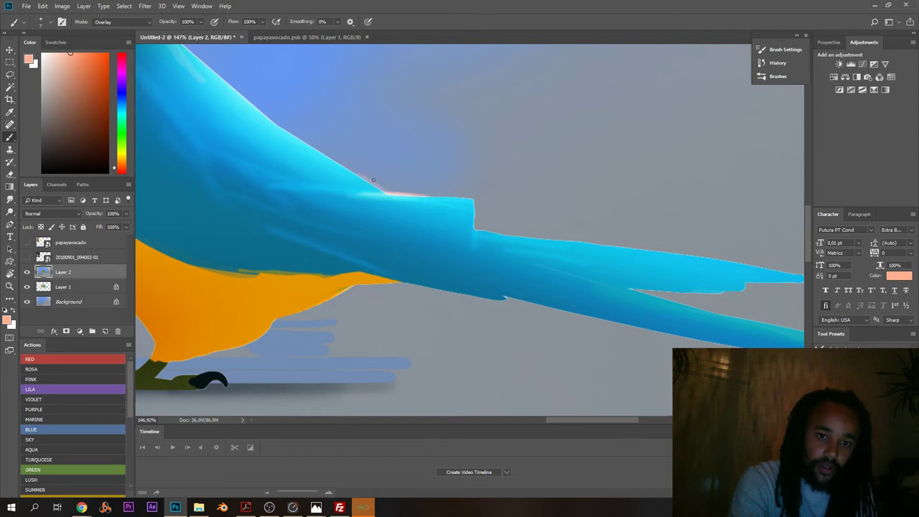
- Add a soft peach glow above the base of the tail with a 130 px brush, undoing one stroke
right_click(373, 180)
drag(441, 205, 460, 205)
mouse_move(309, 159)
mouse_down()
mouse_move(445, 179)
mouse_move(431, 176)
mouse_up()
key(ctrl+z)
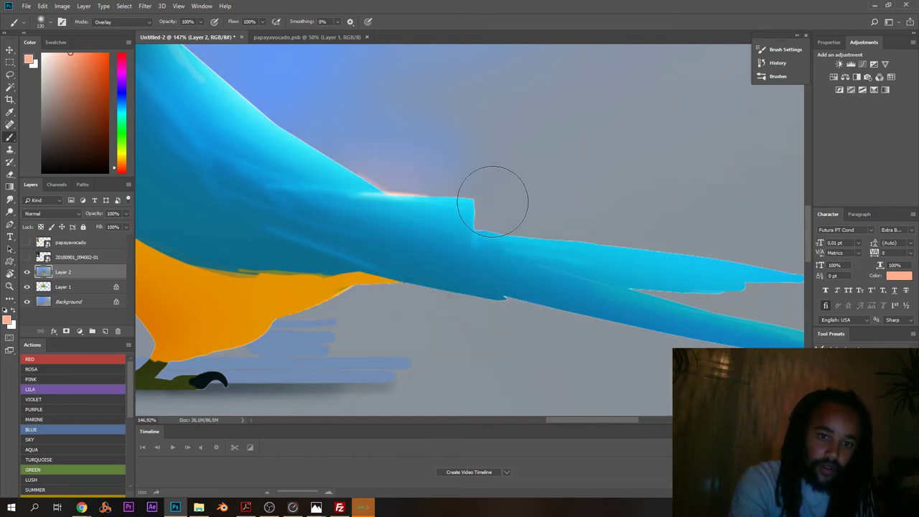
scroll(493, 201, down, 3)
scroll(380, 212, up, 2)
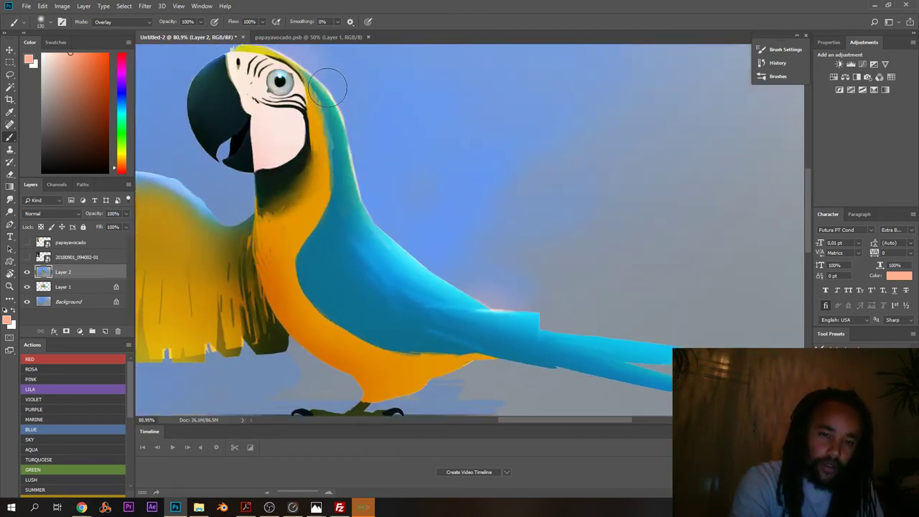
- Brush a soft peach glow along the back of the head and neck with a 59 px brush
right_click(359, 152)
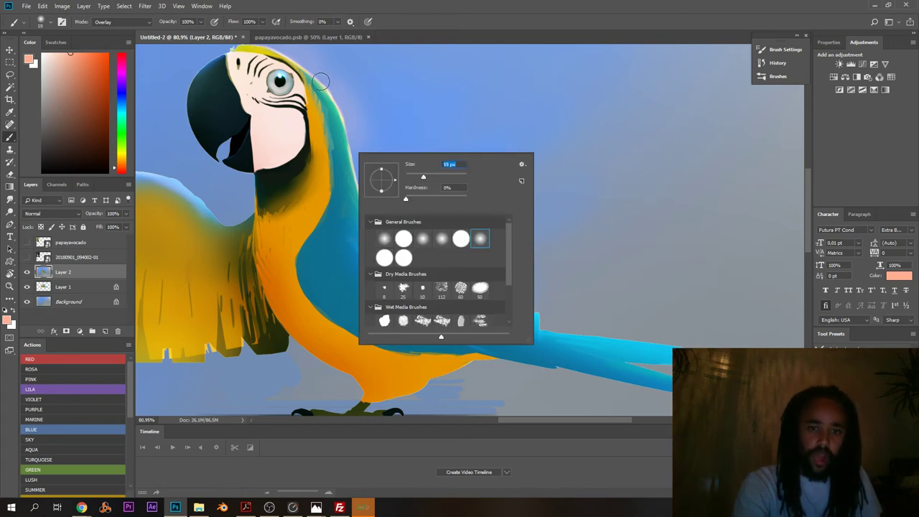
drag(307, 71, 350, 170)
scroll(323, 88, down, 3)
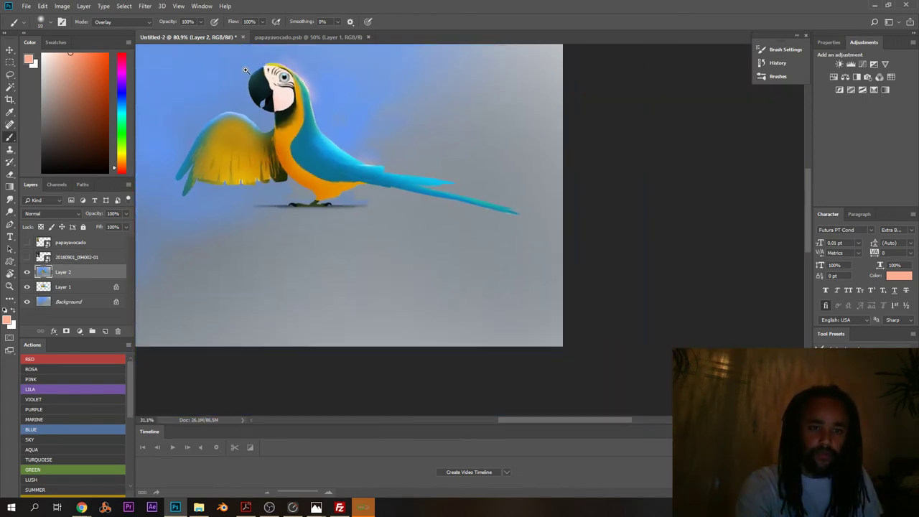
scroll(363, 148, up, 3)
scroll(362, 148, up, 2)
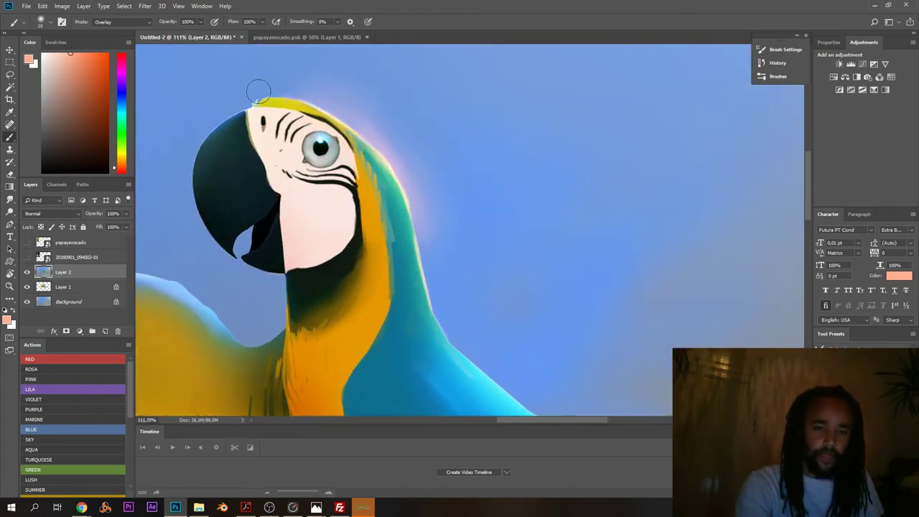
- Paint a faint peach rim along the top of the beak with an 18 px soft brush, undoing one stroke
scroll(230, 108, up, 1)
right_click(246, 107)
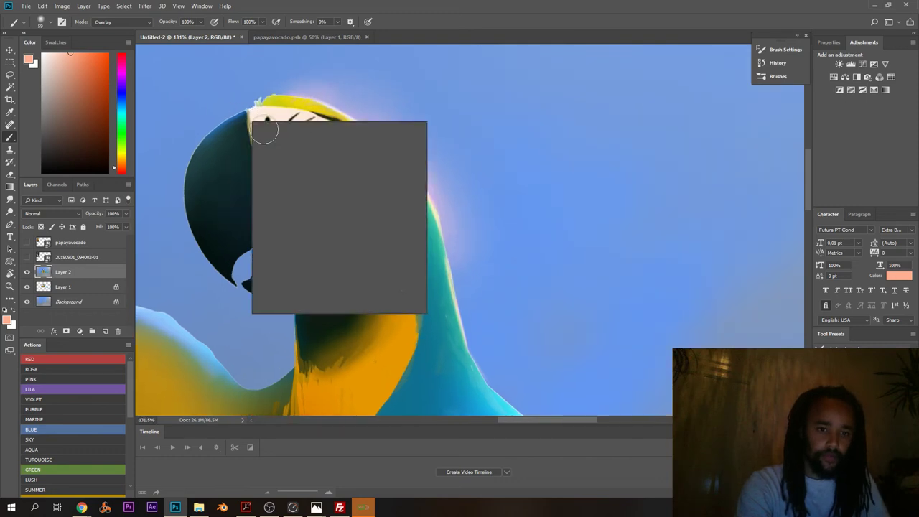
mouse_move(246, 107)
mouse_down()
mouse_move(189, 157)
mouse_move(217, 135)
mouse_move(193, 149)
mouse_move(180, 183)
mouse_up()
key(ctrl+z)
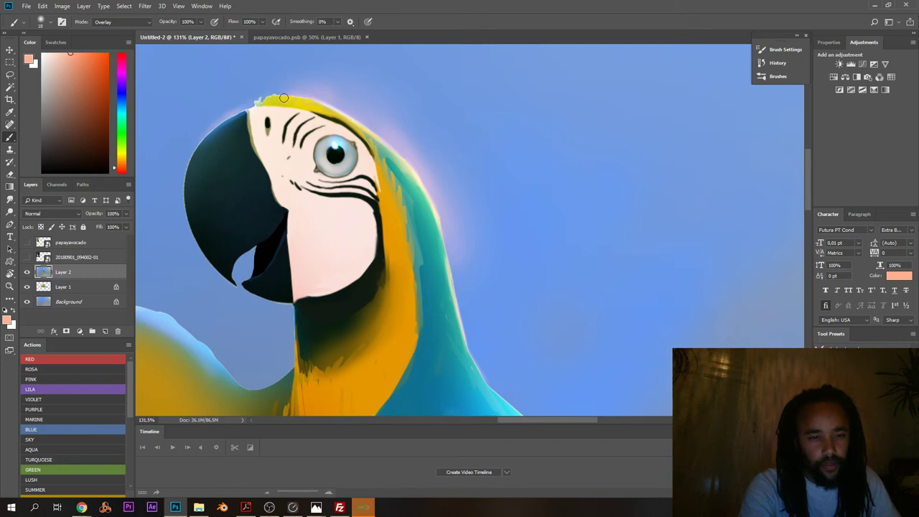
mouse_move(280, 119)
mouse_down()
mouse_move(222, 121)
mouse_move(286, 122)
mouse_up()
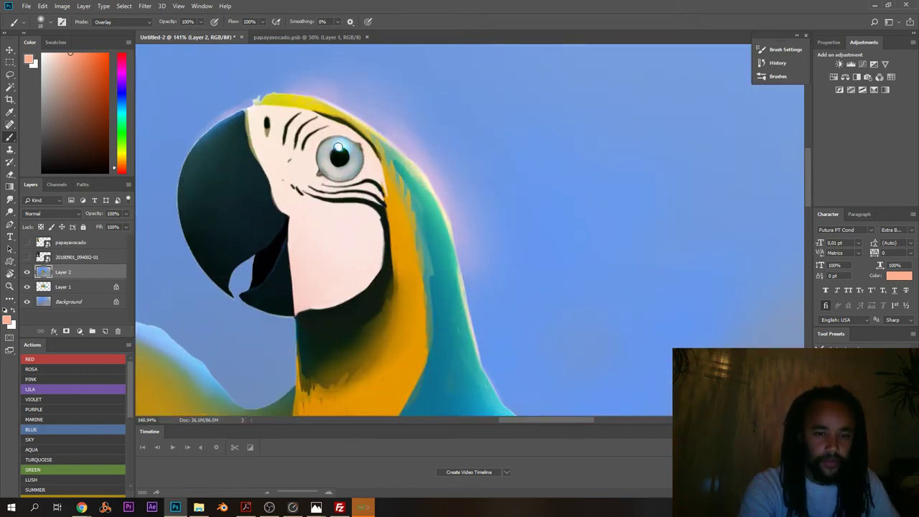
- Brush a peach rim light along the top edge of the raised wing with the 18 px brush
scroll(323, 174, up, 4)
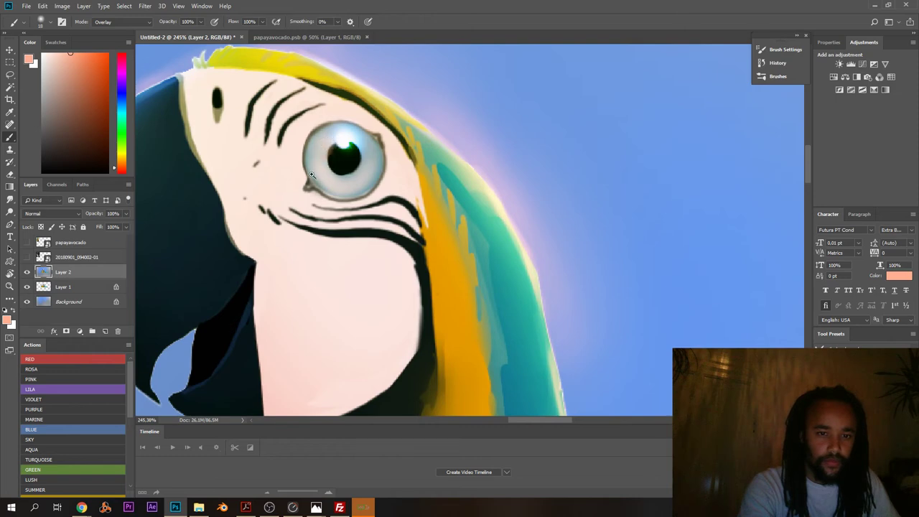
scroll(311, 174, down, 4)
scroll(222, 222, up, 1)
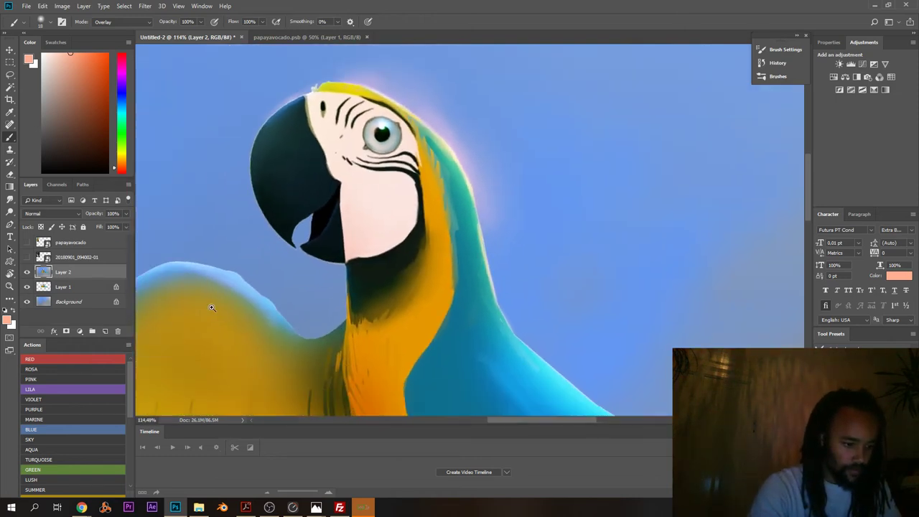
scroll(358, 193, down, 1)
scroll(289, 266, up, 5)
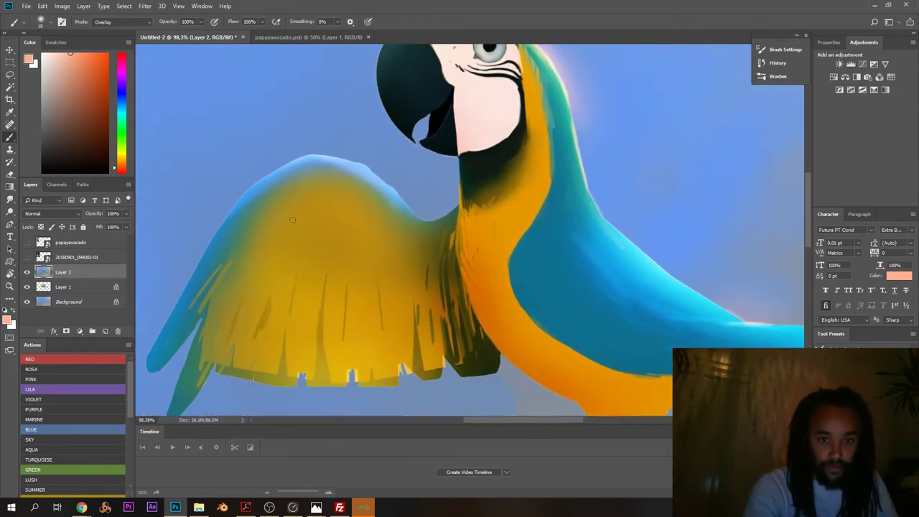
mouse_move(297, 152)
mouse_down()
mouse_move(391, 165)
mouse_move(466, 235)
mouse_move(352, 154)
mouse_move(249, 171)
mouse_up()
scroll(308, 179, down, 4)
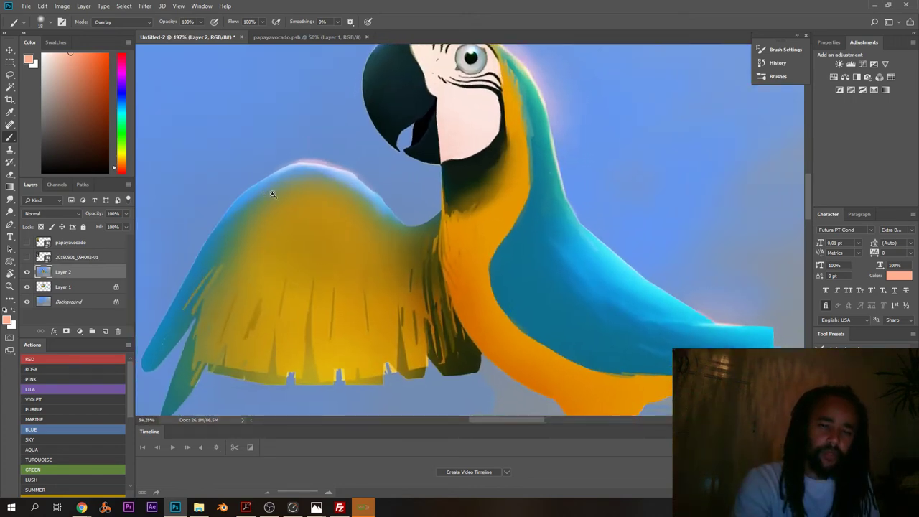
- Sharpen the peach rim along the wing's upper edge and its slope toward the neck with a 9 px brush
scroll(307, 178, up, 7)
right_click(367, 134)
drag(419, 158, 416, 158)
mouse_move(295, 131)
mouse_down()
mouse_move(404, 148)
mouse_move(446, 183)
mouse_up()
mouse_move(317, 138)
mouse_down()
mouse_move(492, 181)
mouse_move(438, 159)
mouse_move(539, 242)
mouse_up()
drag(332, 136, 320, 127)
scroll(320, 126, down, 4)
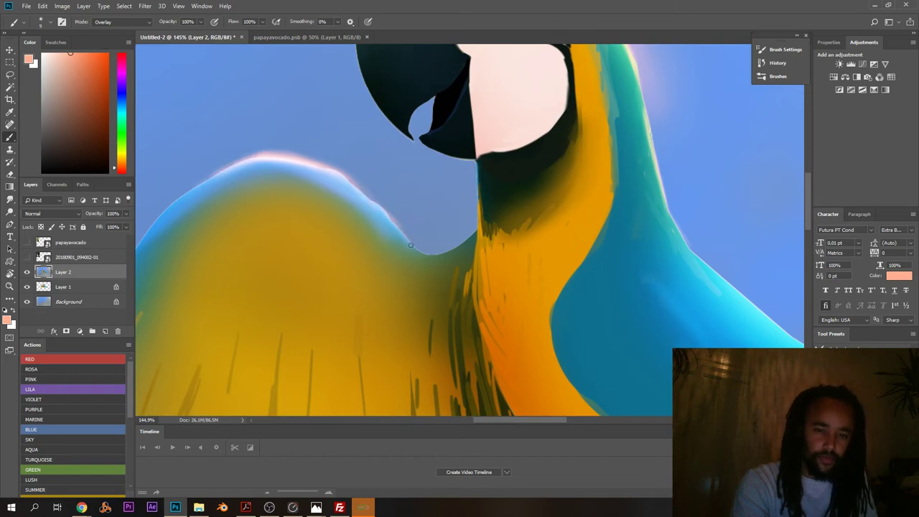
- Soften the wing's rim light with a peach glow along its upper edge using a 39 px brush
scroll(416, 239, down, 5)
scroll(398, 216, up, 4)
right_click(397, 212)
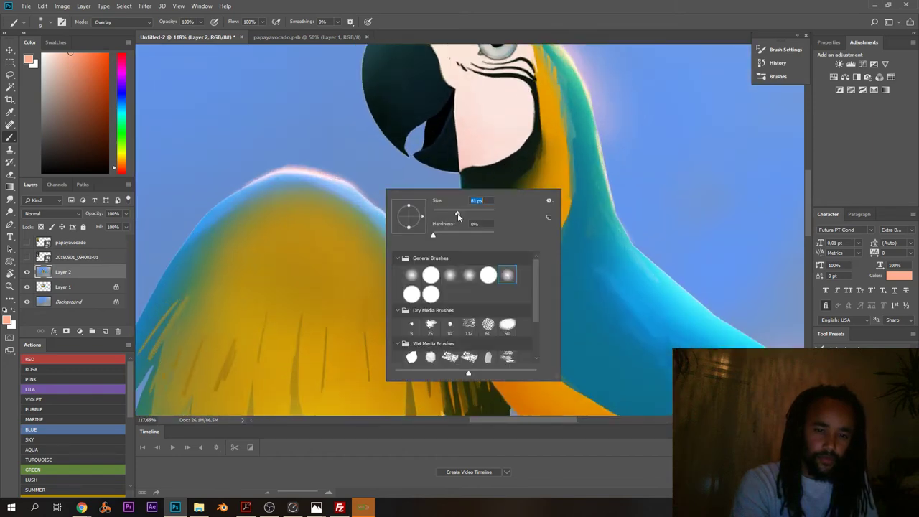
drag(458, 215, 460, 215)
mouse_move(303, 173)
mouse_down()
mouse_move(382, 210)
mouse_move(422, 243)
mouse_up()
scroll(424, 222, up, 1)
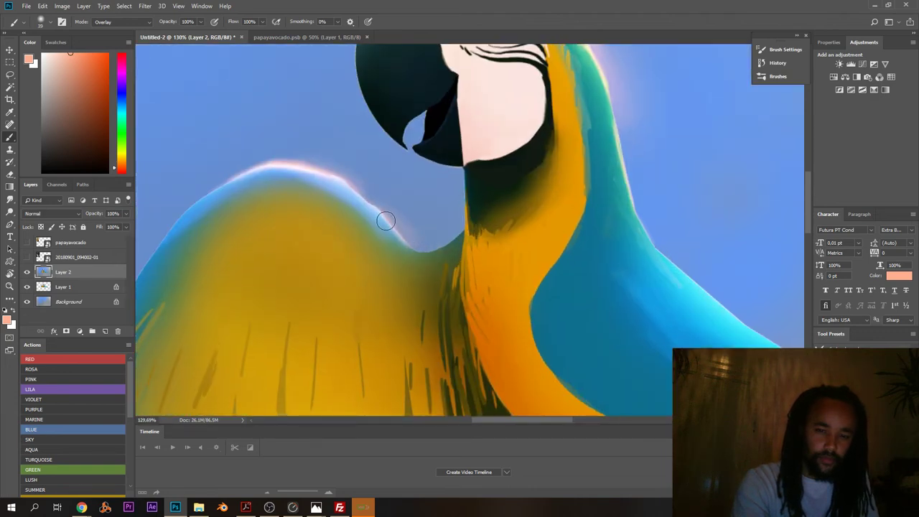
scroll(388, 217, down, 5)
drag(331, 211, 159, 120)
drag(351, 163, 320, 168)
drag(241, 171, 293, 240)
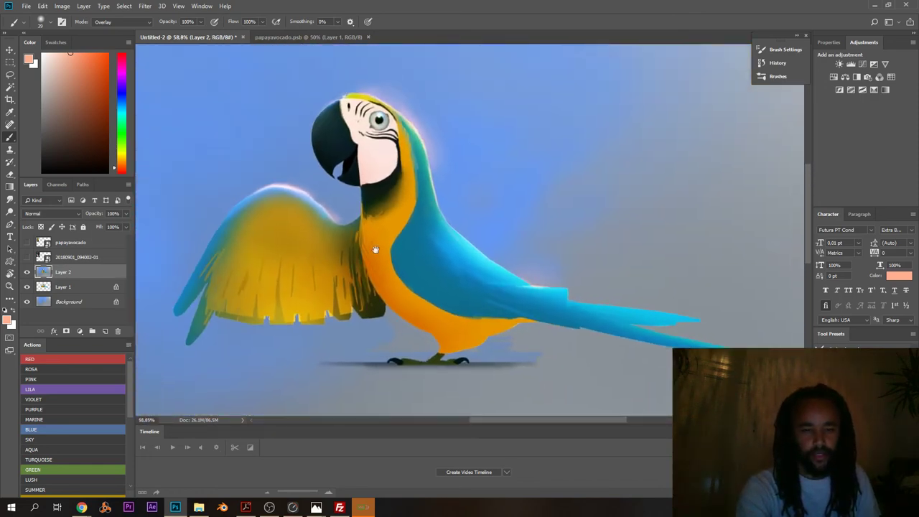
- Paint a thin peach rim on the inner edge of the beak opening, adding a soft glow with a 25 px brush
scroll(295, 198, up, 4)
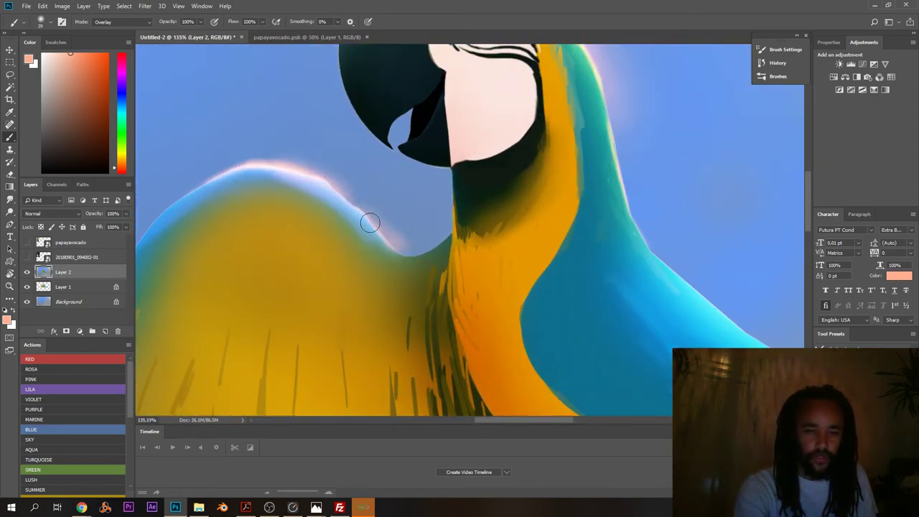
scroll(395, 119, down, 4)
scroll(453, 95, up, 6)
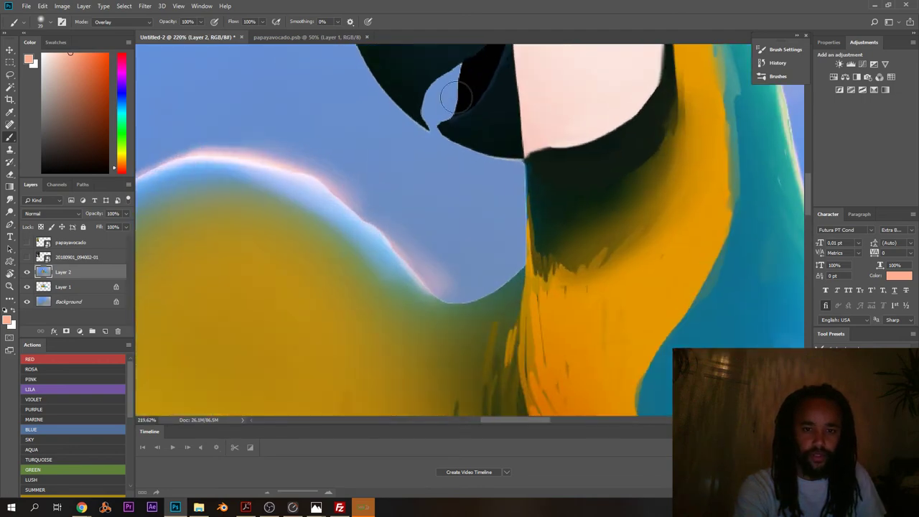
drag(453, 96, 417, 191)
right_click(439, 163)
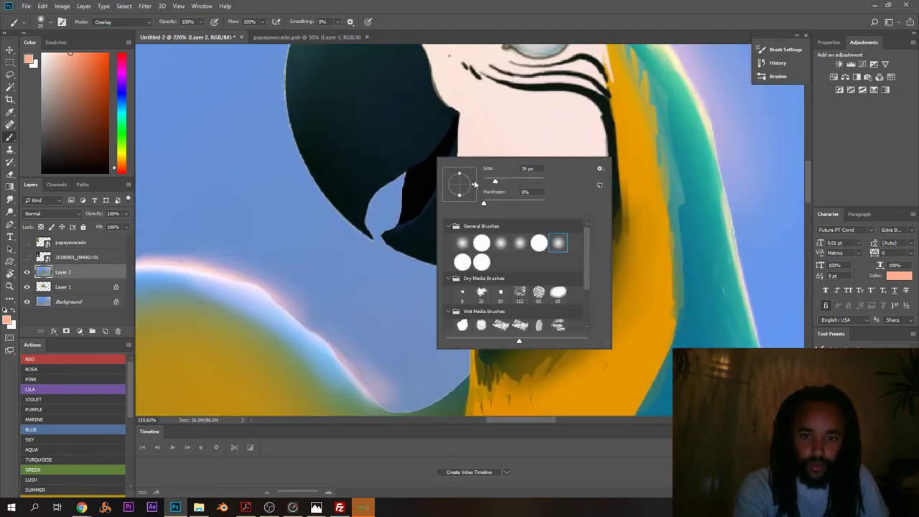
click(408, 183)
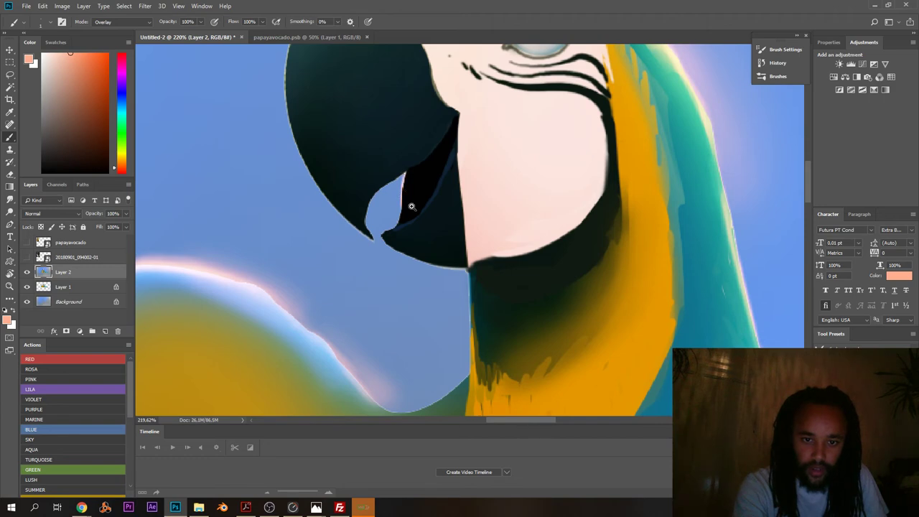
mouse_move(412, 207)
mouse_down()
mouse_move(381, 205)
mouse_move(413, 202)
mouse_up()
right_click(428, 174)
click(406, 183)
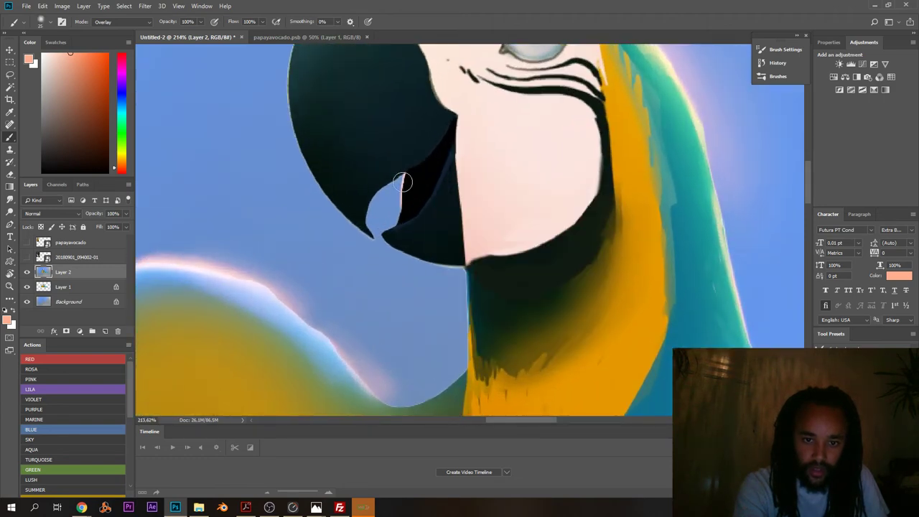
- Change the brush color to periwinkle blue and brush a soft blue sheen onto the upper beak with a 56 px brush
scroll(352, 128, down, 3)
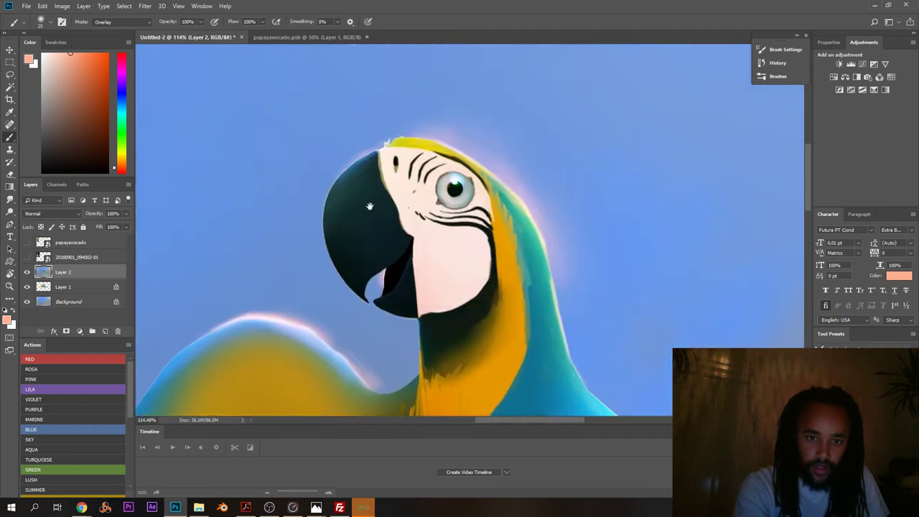
scroll(351, 128, up, 2)
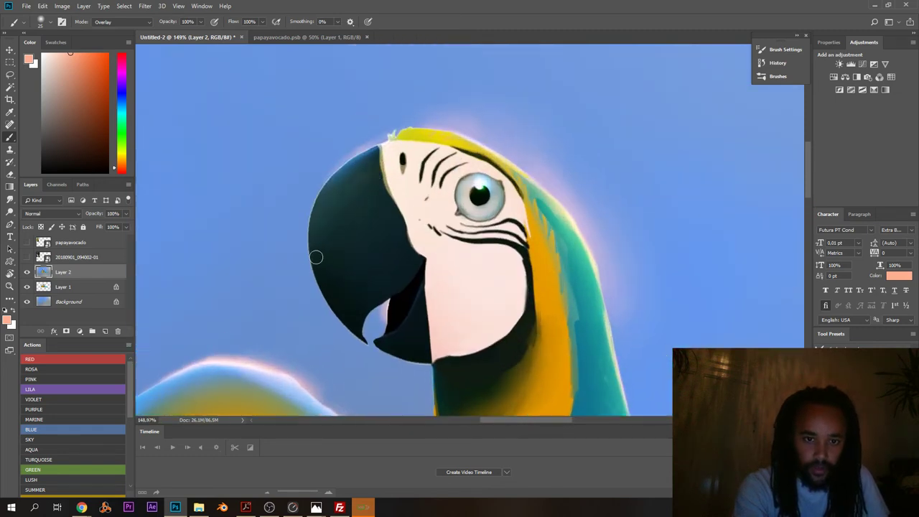
drag(120, 86, 118, 96)
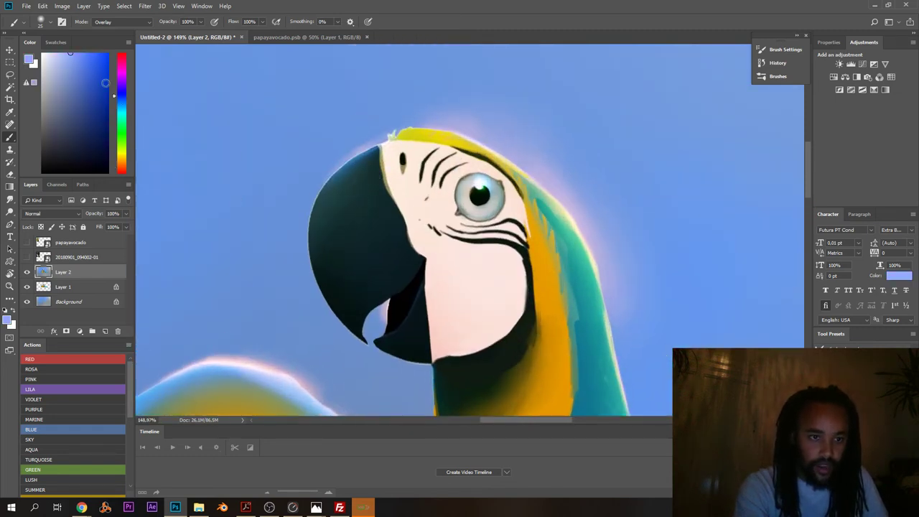
right_click(351, 222)
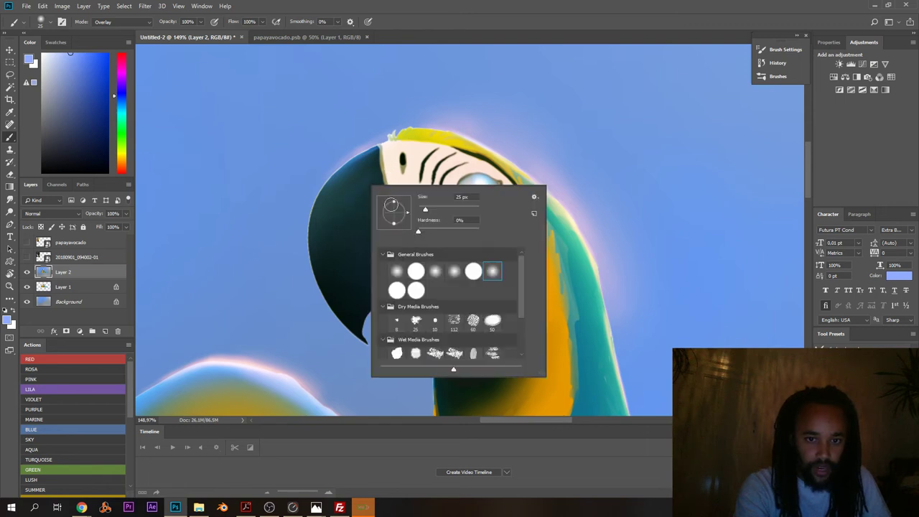
mouse_move(375, 167)
mouse_down()
mouse_move(345, 241)
mouse_move(362, 191)
mouse_move(344, 273)
mouse_up()
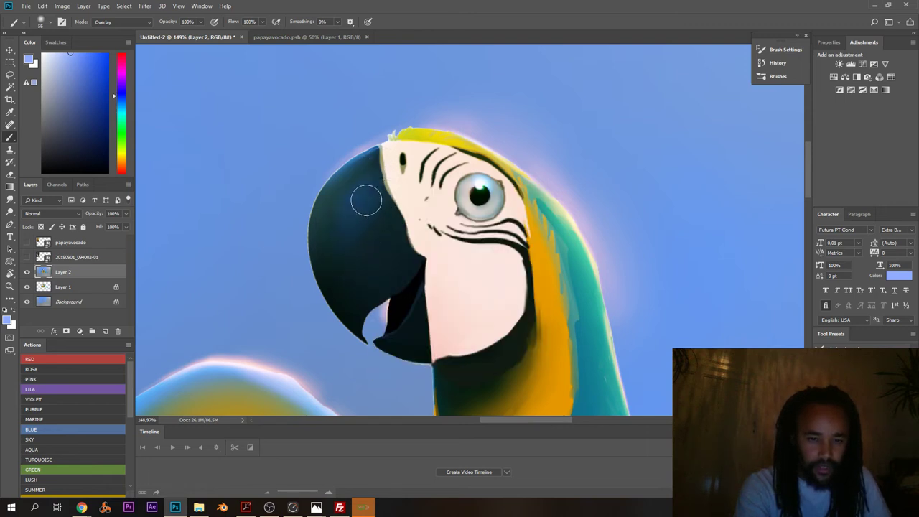
scroll(353, 229, up, 3)
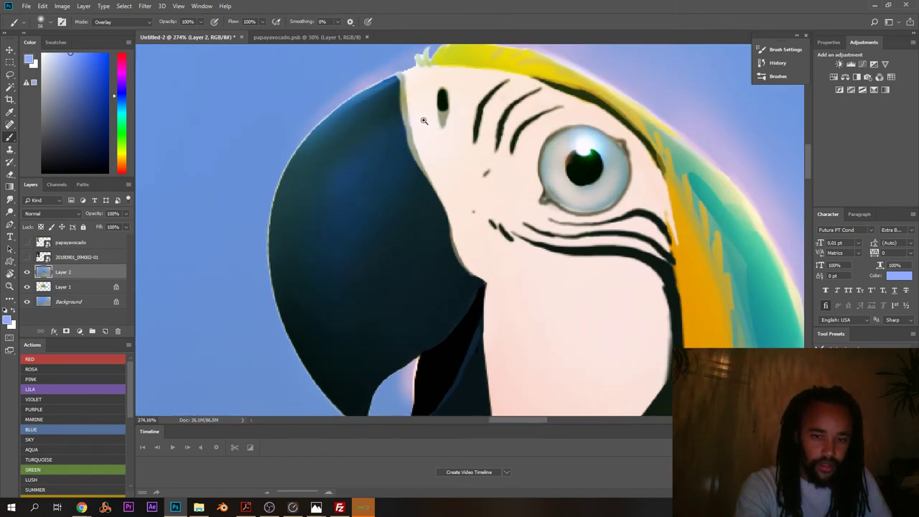
- Brush thin periwinkle-blue highlights along the upper beak's curve with a 7 px brush
mouse_move(412, 117)
mouse_down()
mouse_move(326, 149)
mouse_move(398, 104)
mouse_move(402, 125)
mouse_up()
click(408, 97)
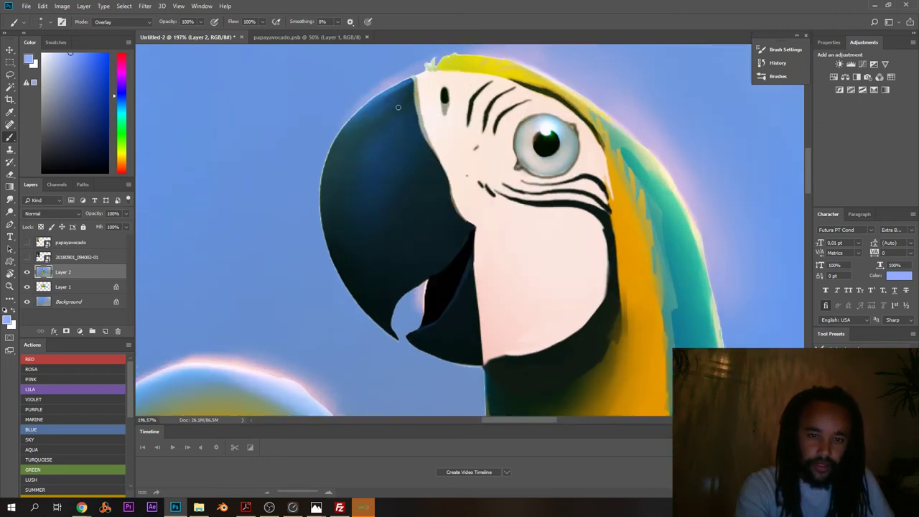
drag(356, 165, 410, 100)
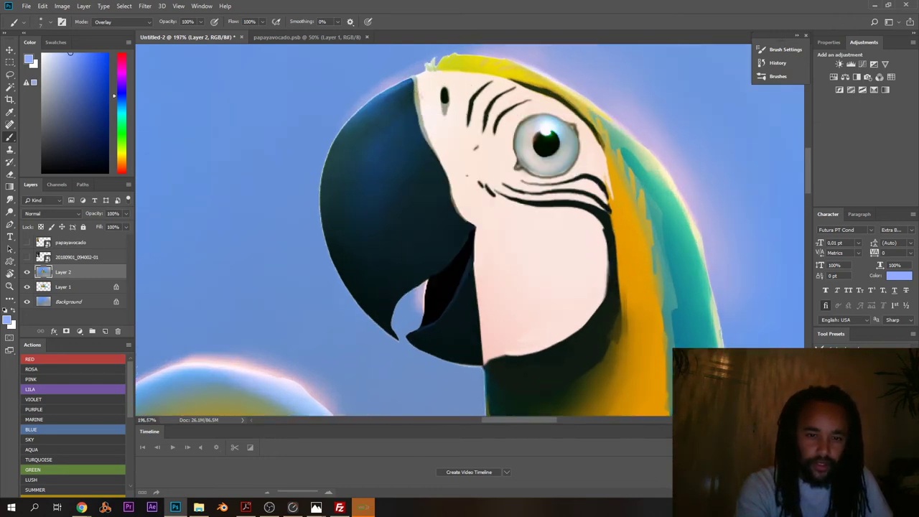
mouse_move(347, 215)
mouse_down()
mouse_move(353, 167)
mouse_move(382, 125)
mouse_up()
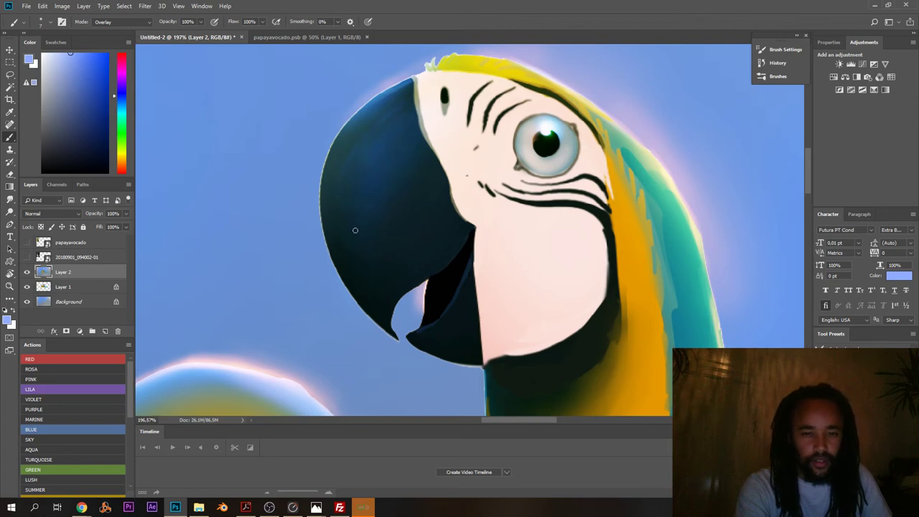
- Change the brush color to salmon pink and brush a soft sheen over the upper beak with an 83 px brush
right_click(419, 139)
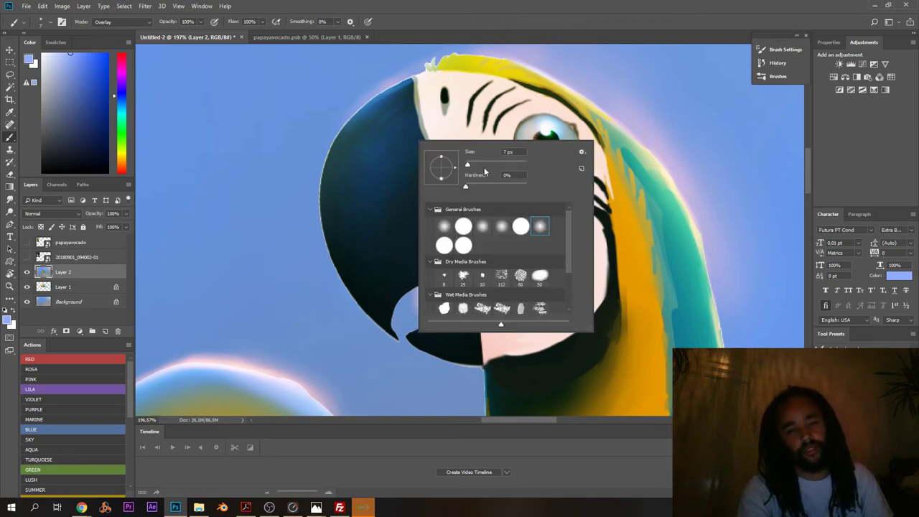
click(490, 165)
drag(115, 97, 114, 161)
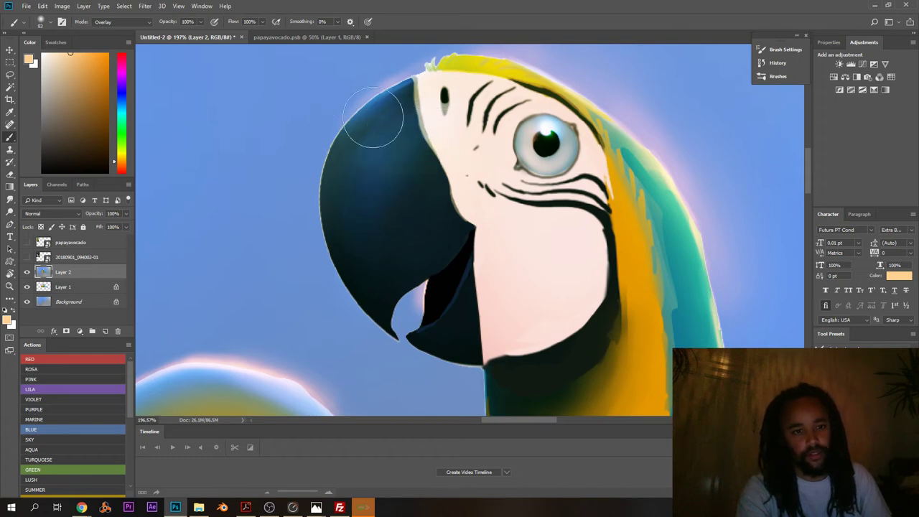
drag(116, 163, 116, 173)
mouse_move(435, 120)
mouse_down()
mouse_move(373, 197)
mouse_move(447, 134)
mouse_move(439, 140)
mouse_move(435, 122)
mouse_move(367, 218)
mouse_up()
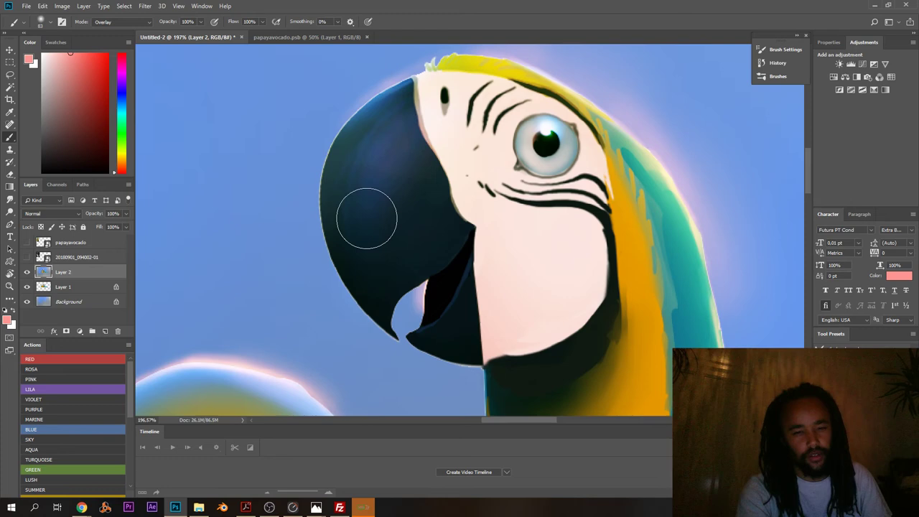
- Paint a thin salmon edge where the upper beak meets the white face using a 10 px brush
right_click(410, 146)
drag(479, 173, 474, 173)
click(432, 124)
mouse_move(427, 134)
mouse_down()
mouse_move(368, 172)
mouse_move(348, 174)
mouse_move(418, 175)
mouse_up()
drag(455, 243, 474, 229)
- Paint a subtle salmon reflection along the lower beak's mouth edge, keeping the brush at 10 px
right_click(465, 215)
click(514, 241)
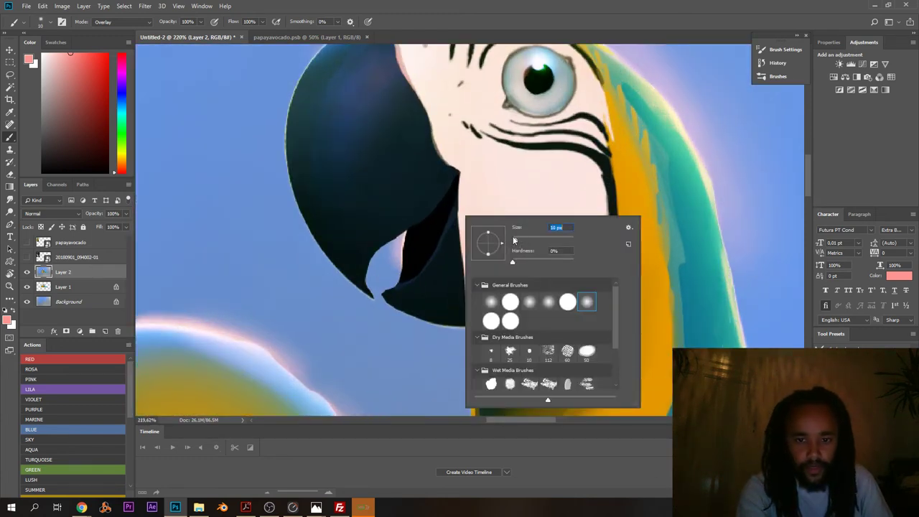
key(Return)
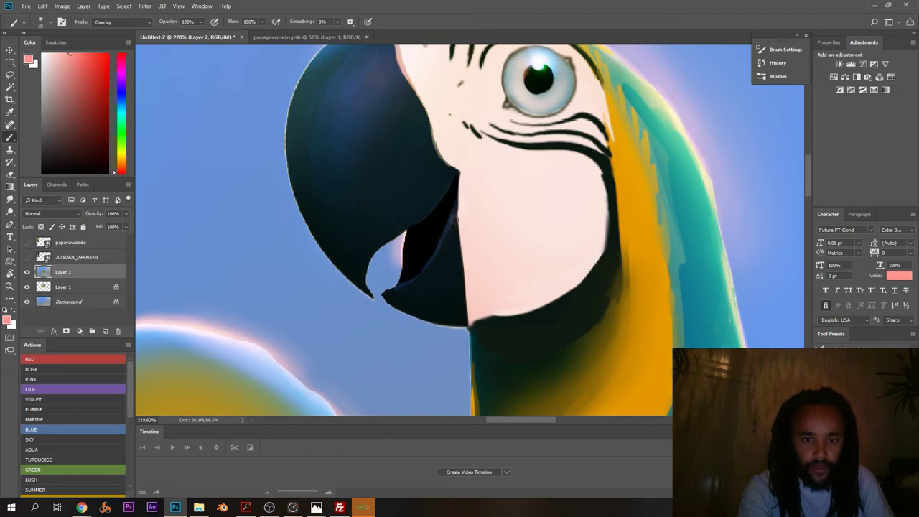
drag(422, 275, 363, 149)
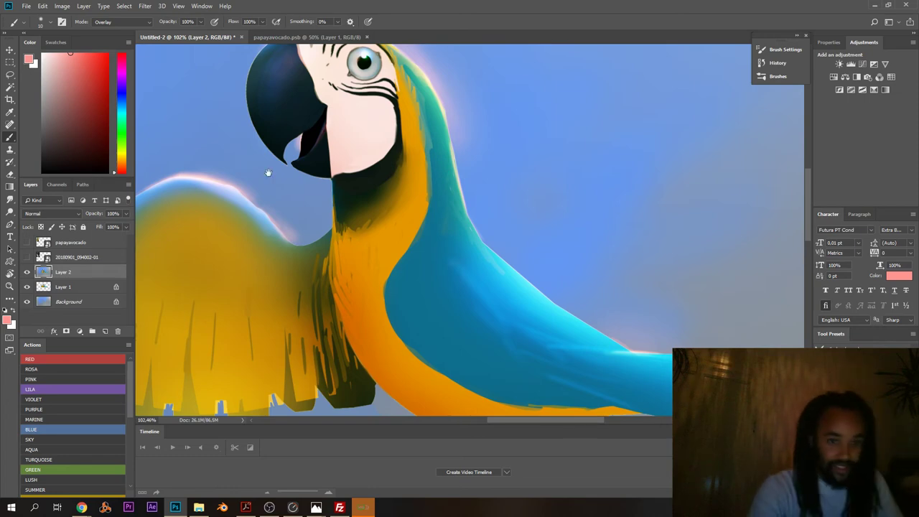
- Brush a soft salmon glow along the upper edge of the tail feathers with an 86 px brush
drag(269, 174, 310, 183)
scroll(308, 150, down, 3)
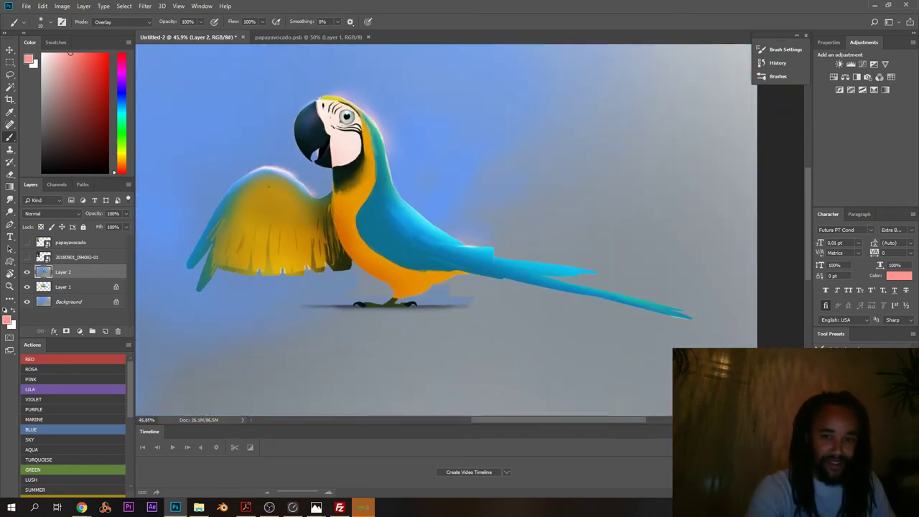
scroll(445, 259, up, 4)
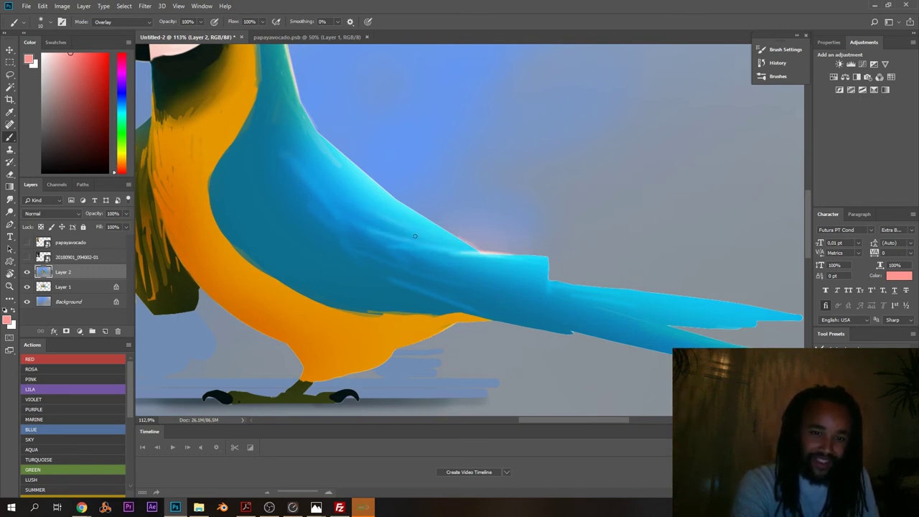
scroll(290, 151, up, 2)
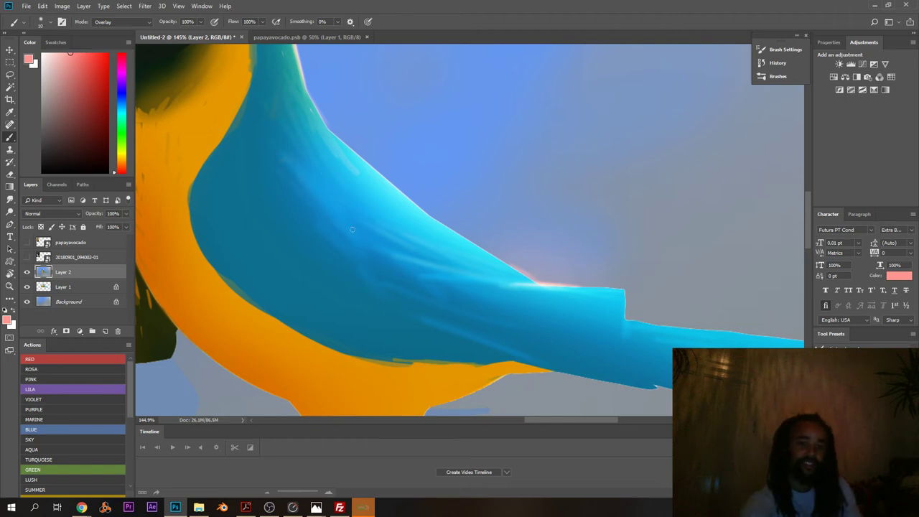
scroll(285, 123, down, 3)
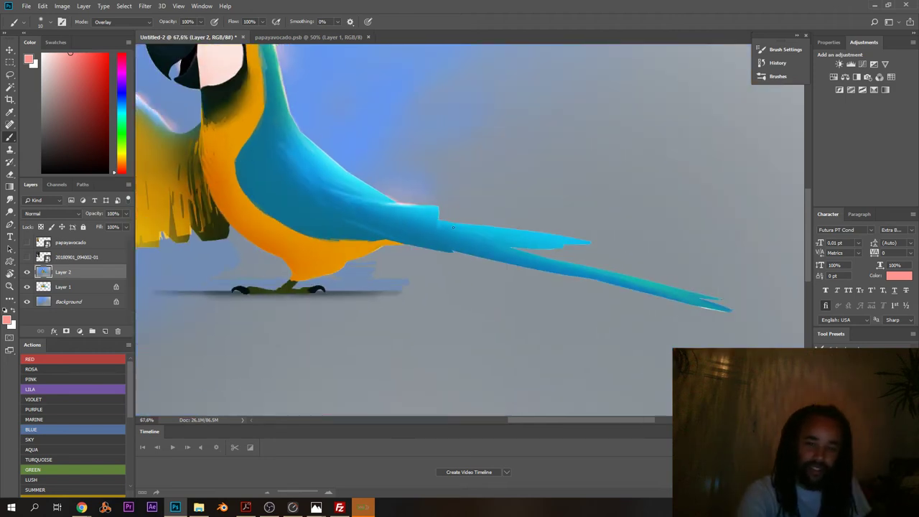
right_click(453, 228)
drag(523, 244, 542, 245)
click(447, 225)
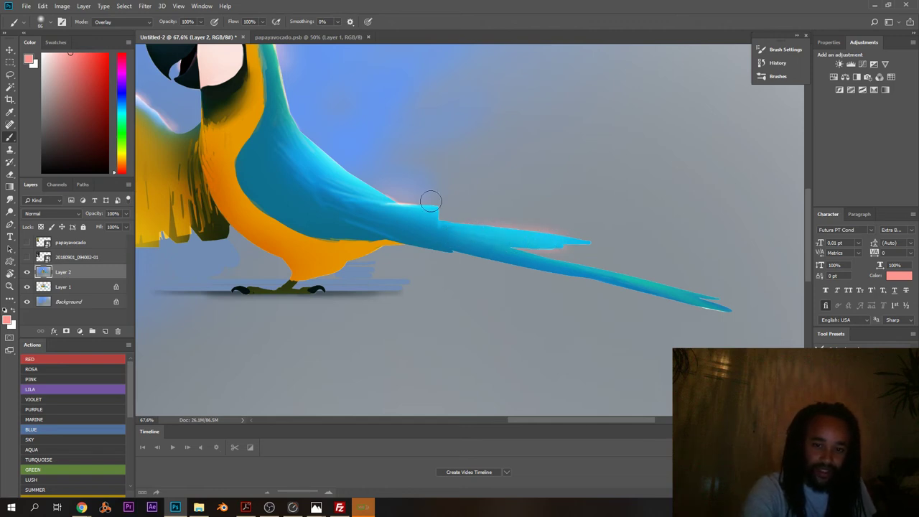
- Extend the salmon rim light down the wing's outer edge with a 17 px brush
drag(546, 264, 505, 250)
right_click(505, 251)
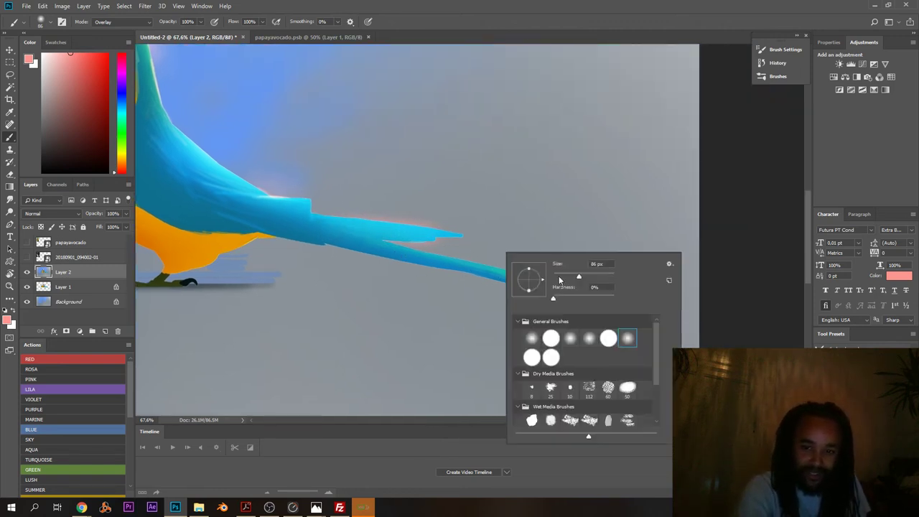
key(Return)
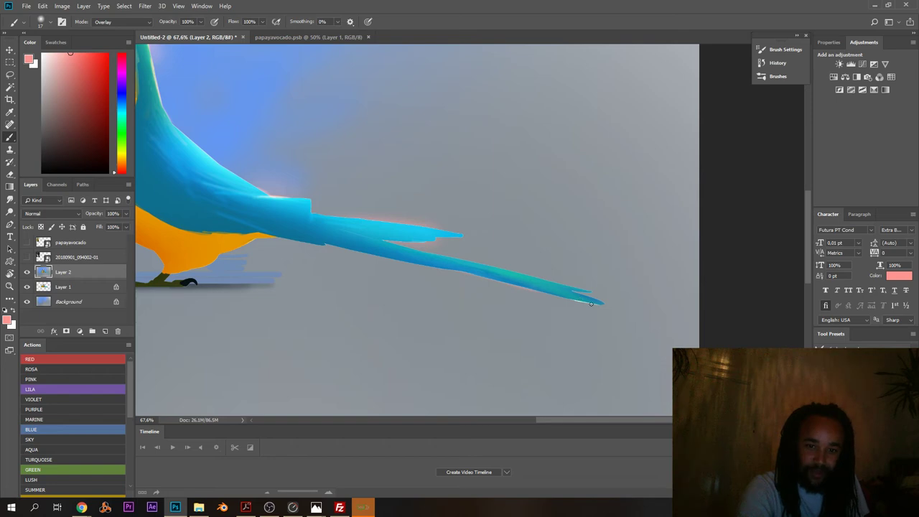
drag(203, 190, 394, 202)
drag(404, 253, 428, 248)
drag(308, 192, 281, 191)
scroll(280, 190, up, 2)
scroll(281, 193, down, 3)
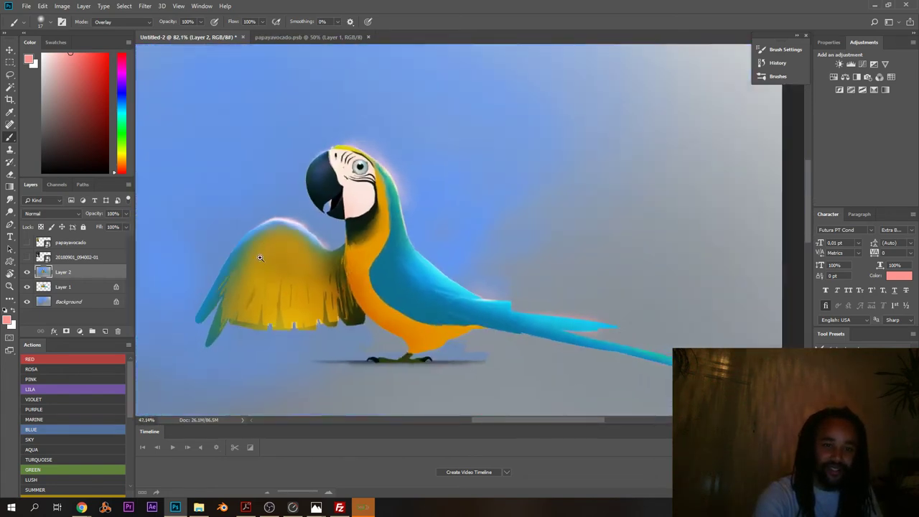
scroll(280, 196, up, 4)
scroll(281, 200, down, 1)
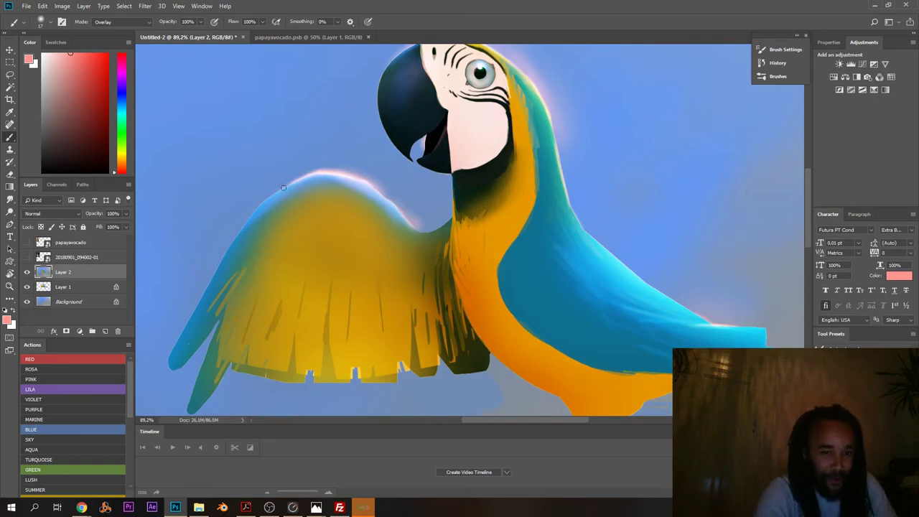
scroll(345, 169, up, 4)
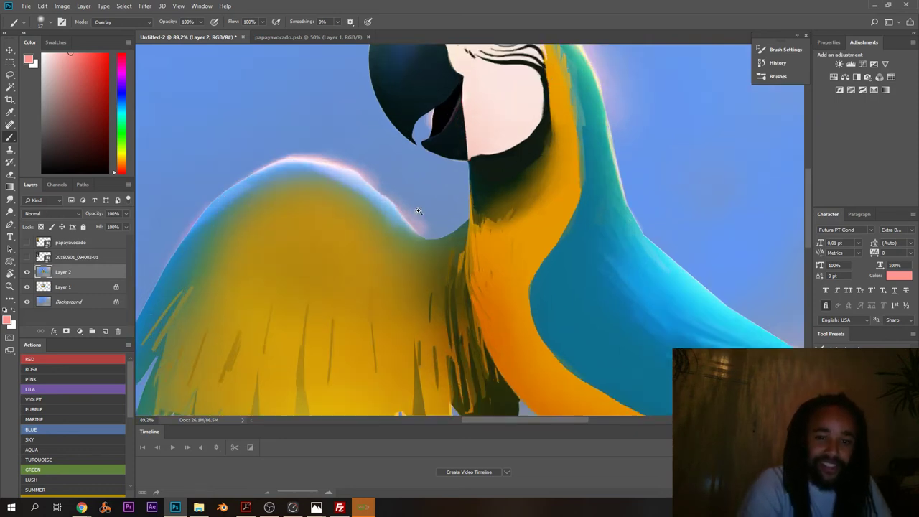
- Sharpen the salmon rim on the wing's slope toward the neck and redden the lower beak's mouth edge with a 9 px brush
right_click(359, 170)
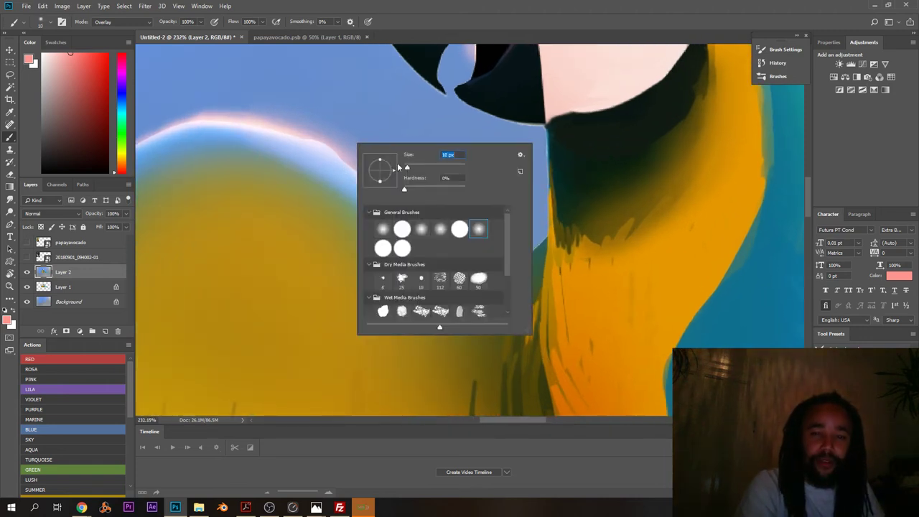
click(316, 145)
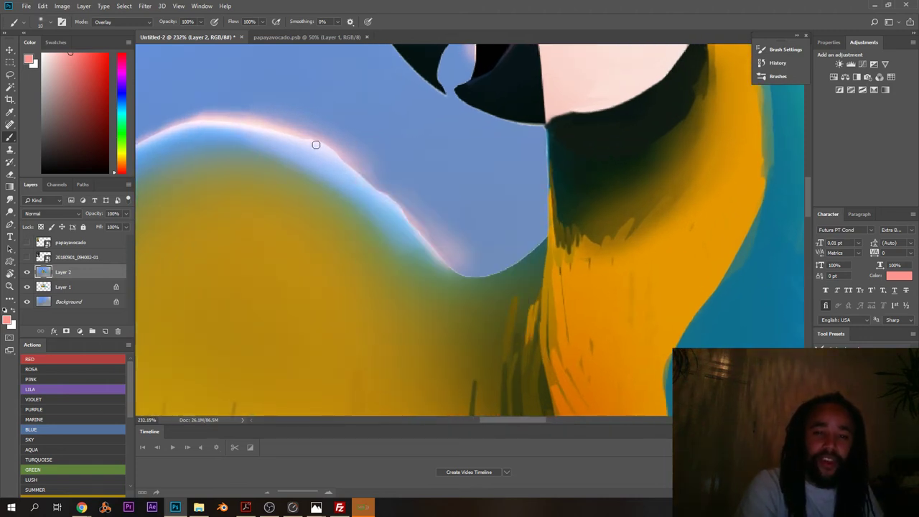
right_click(392, 165)
click(345, 165)
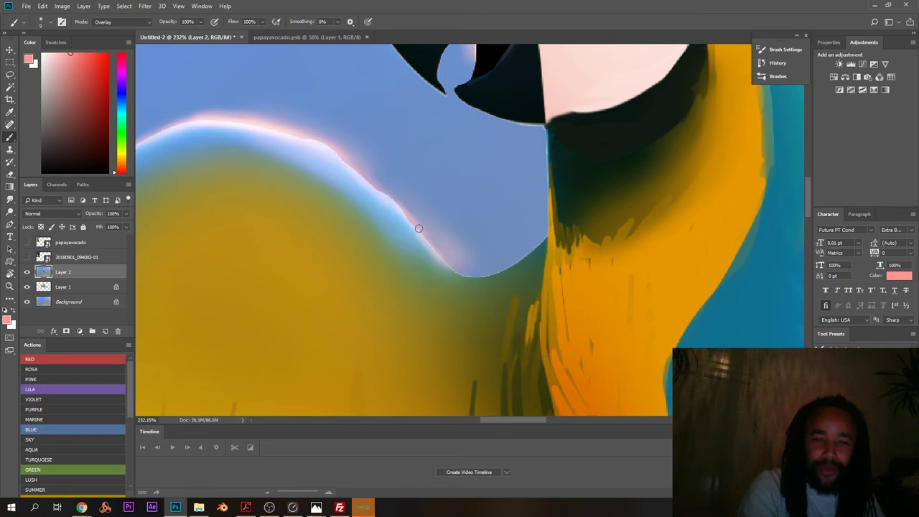
drag(326, 164, 270, 199)
drag(391, 178, 296, 319)
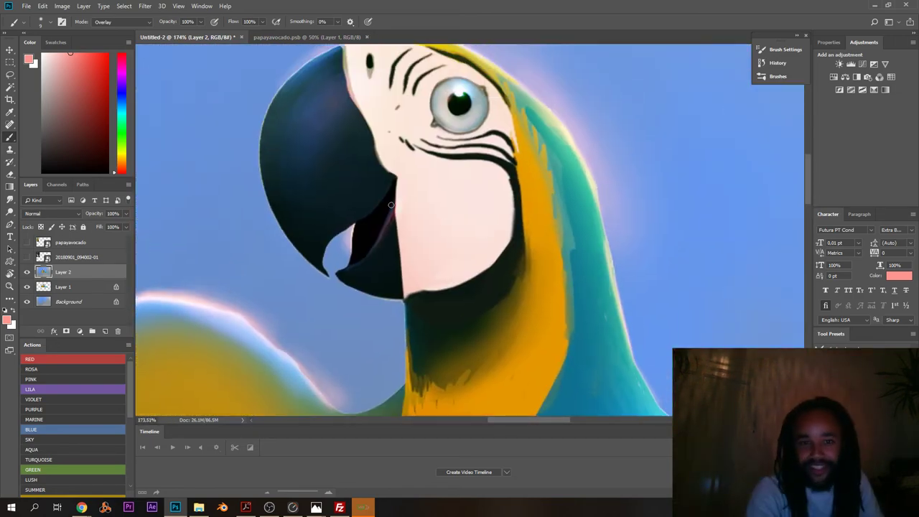
drag(386, 194, 354, 212)
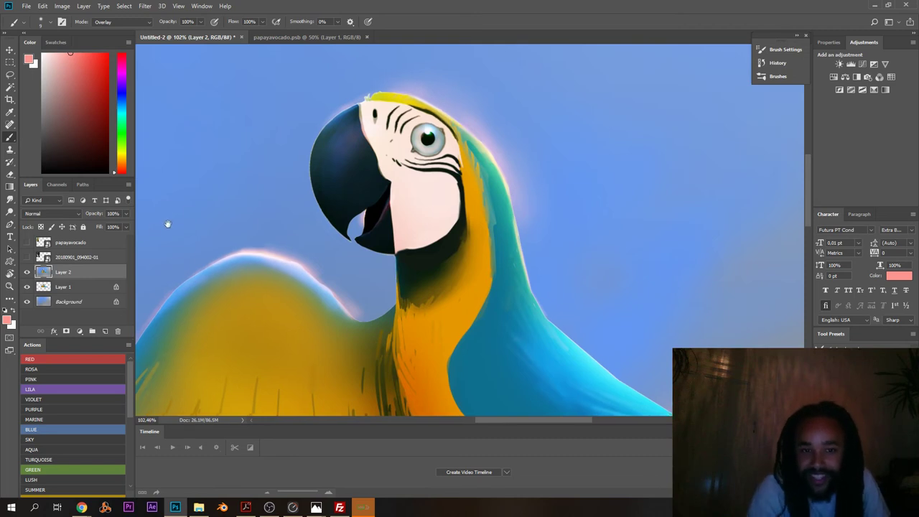
drag(162, 247, 264, 133)
drag(252, 205, 239, 207)
drag(349, 212, 273, 257)
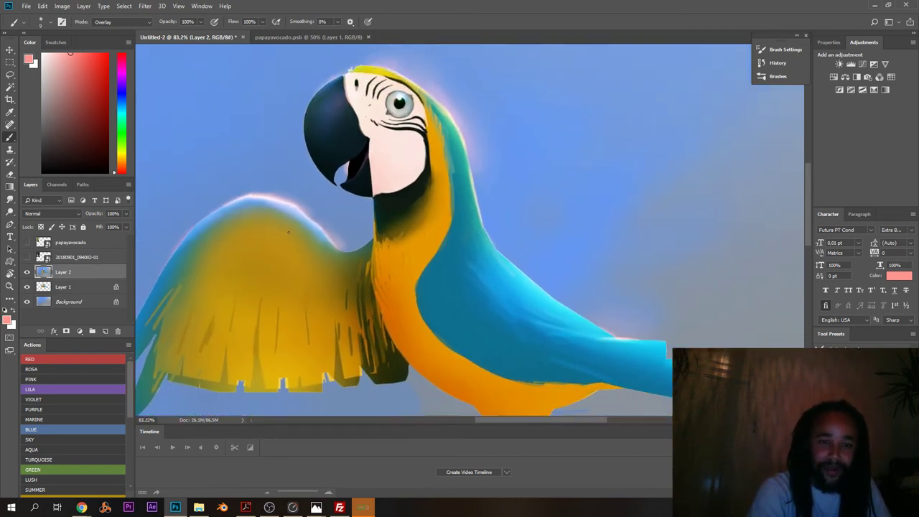
drag(408, 167, 358, 156)
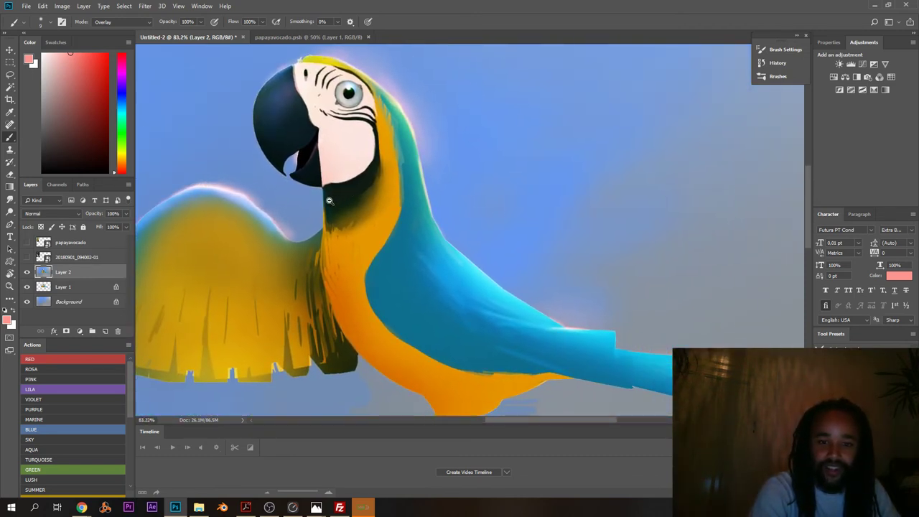
drag(328, 200, 313, 202)
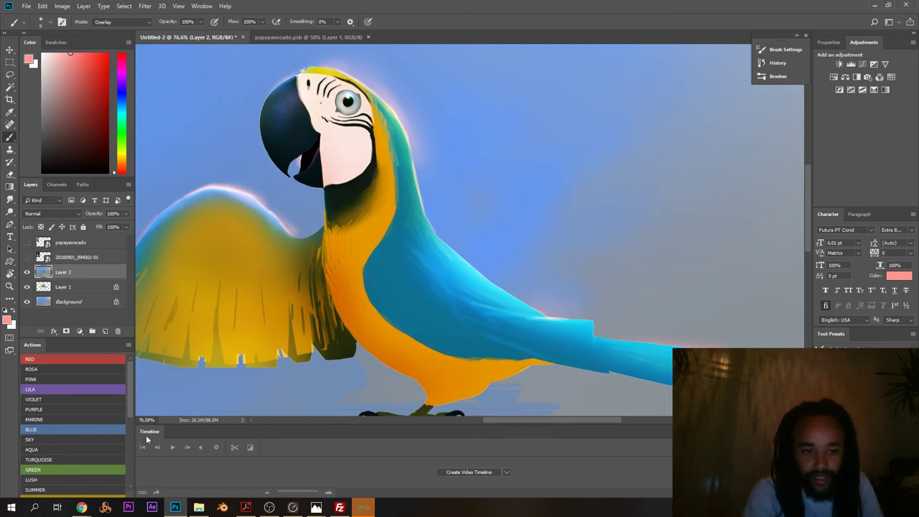
- Detach and close the Timeline panel, and fit the whole painting in the enlarged canvas area
drag(149, 432, 162, 394)
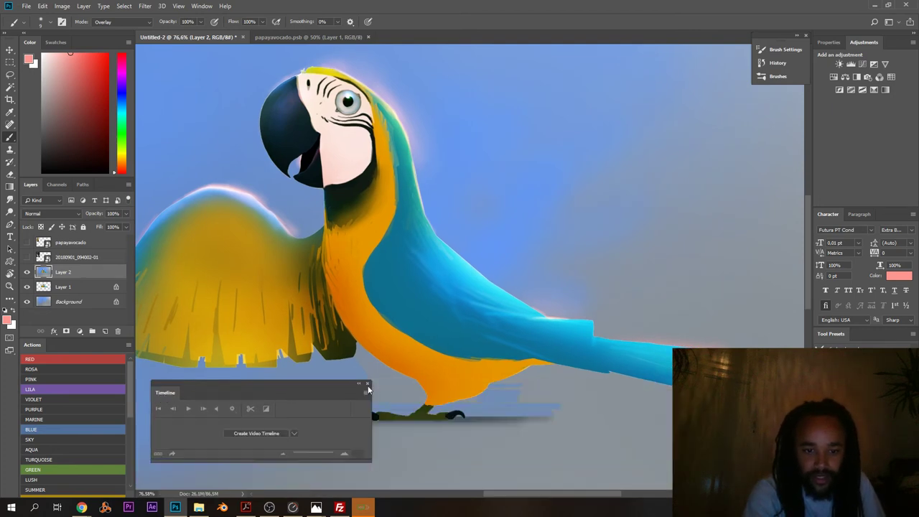
click(367, 385)
mouse_move(317, 246)
mouse_down()
mouse_move(364, 293)
mouse_move(435, 277)
mouse_up()
key(ctrl+0)
- Sample a pale periwinkle blue from the painting, set the brush to 26 px and try a highlight along the blue body's lower edge
mouse_move(482, 211)
mouse_down()
mouse_move(532, 208)
mouse_move(463, 215)
mouse_move(464, 236)
mouse_up()
alt+click(407, 204)
drag(497, 277, 318, 237)
right_click(325, 240)
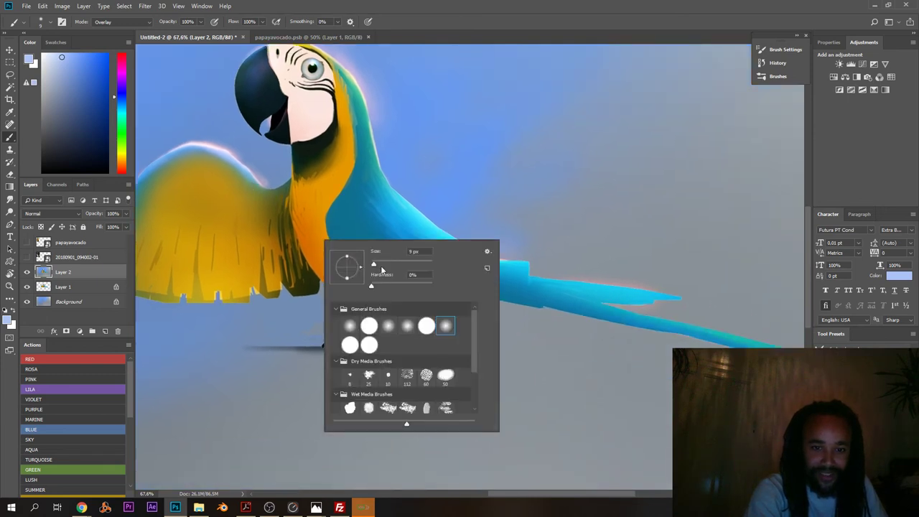
key(Return)
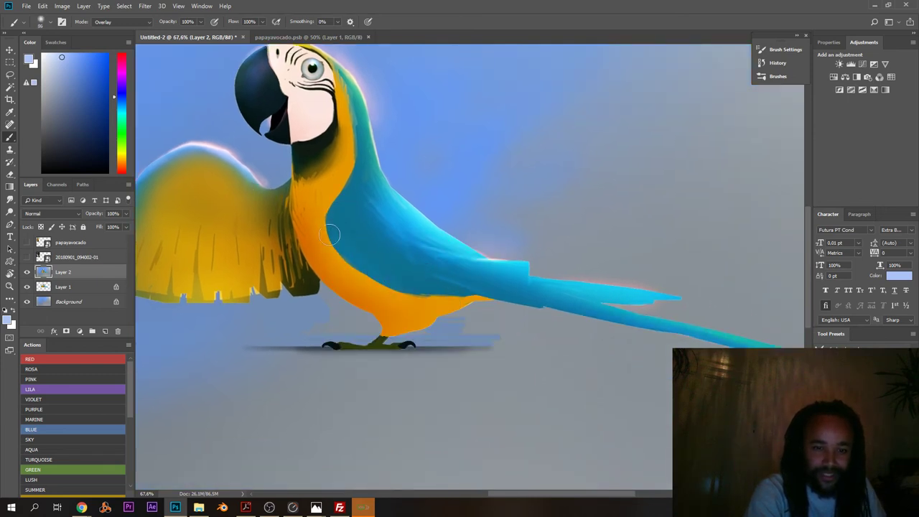
right_click(354, 219)
click(411, 248)
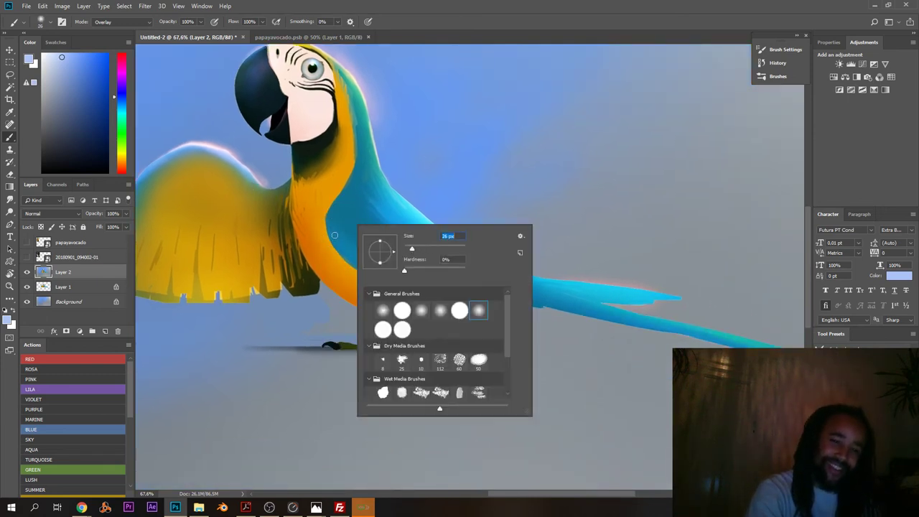
drag(339, 250, 391, 287)
key(ctrl+z)
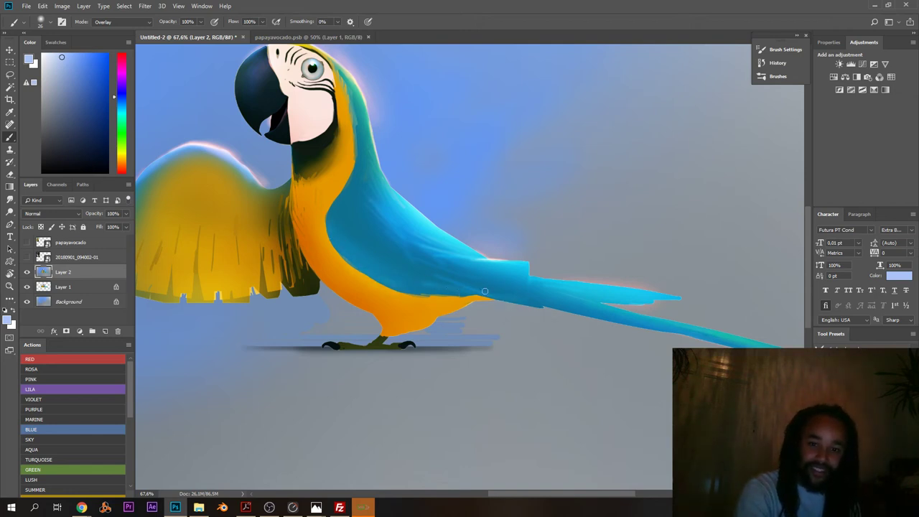
- Brush pale periwinkle highlight strokes over the blue outer feathers of the spread wing with the 26 px brush
scroll(496, 291, down, 8)
scroll(344, 237, up, 13)
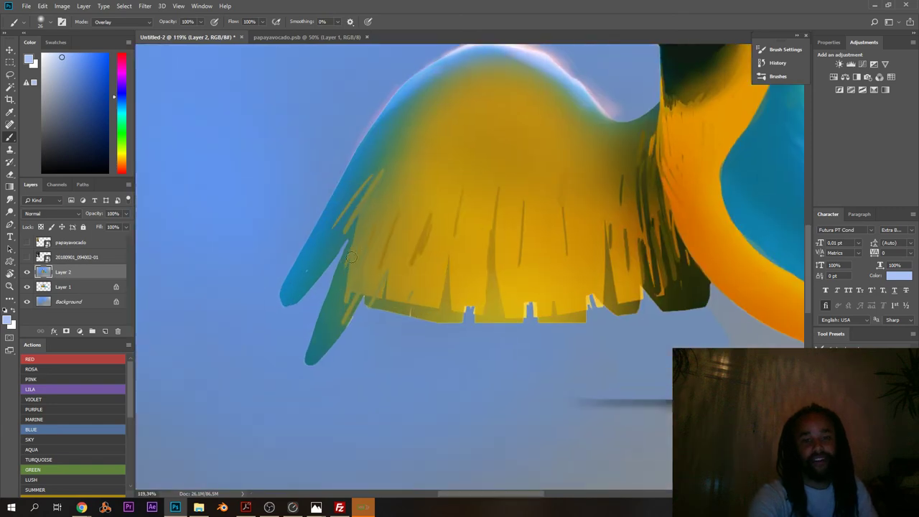
mouse_move(361, 220)
mouse_down()
mouse_move(331, 301)
mouse_move(342, 246)
mouse_up()
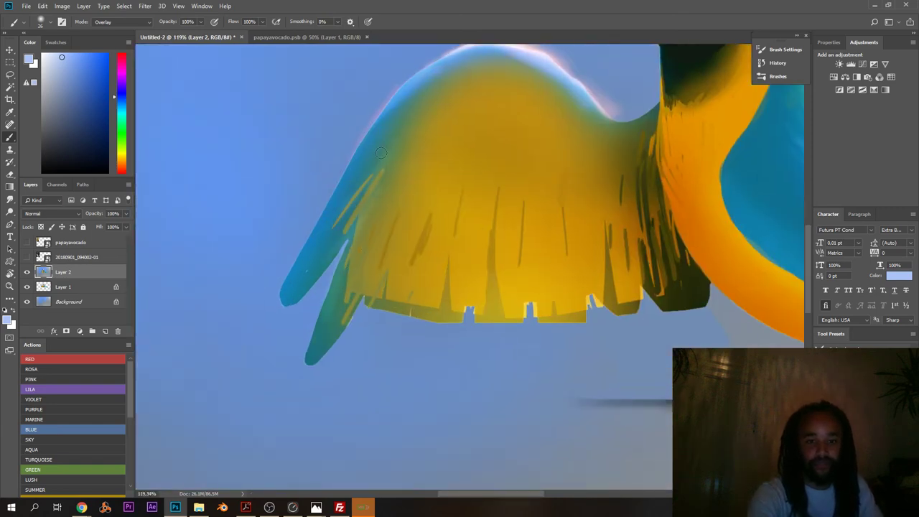
drag(382, 155, 336, 215)
drag(408, 143, 375, 225)
mouse_move(416, 183)
mouse_down()
mouse_move(352, 186)
mouse_move(363, 254)
mouse_up()
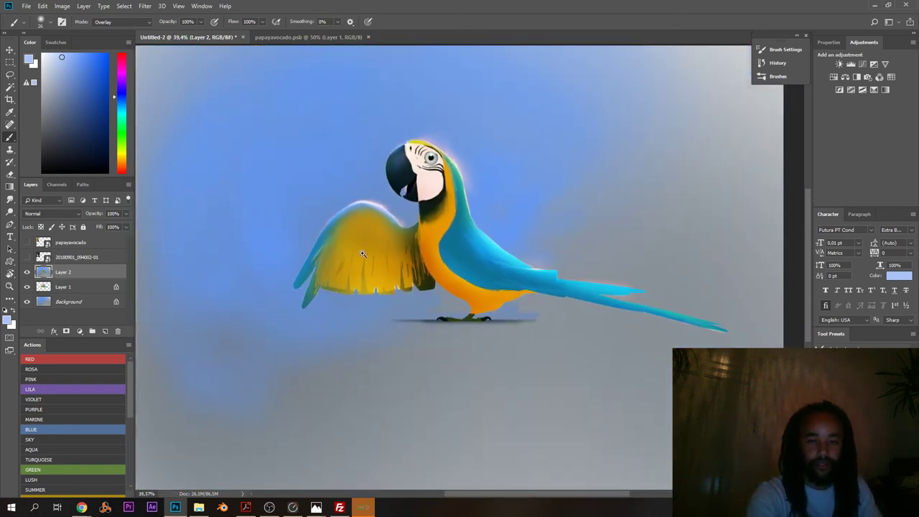
- Enlarge the brush to 190 px over the lower feathers of the spread wing
scroll(352, 248, up, 2)
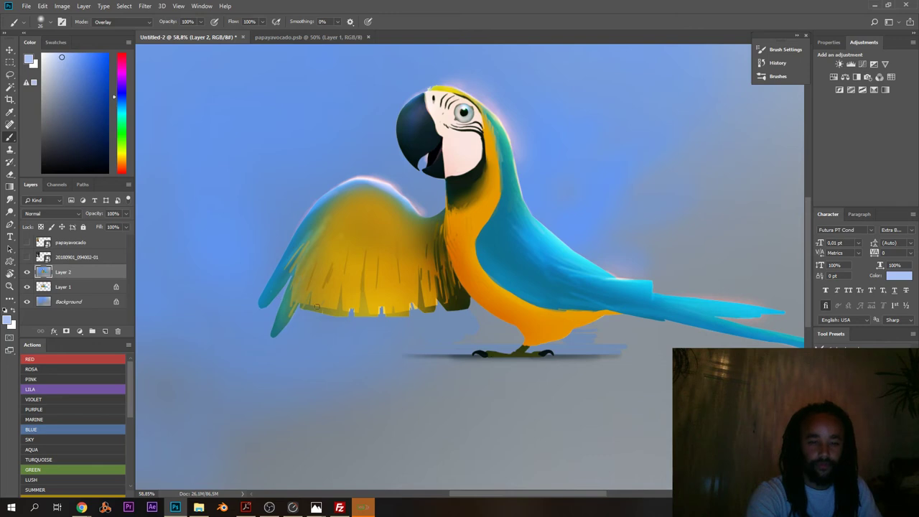
right_click(370, 303)
drag(423, 316, 445, 319)
click(327, 301)
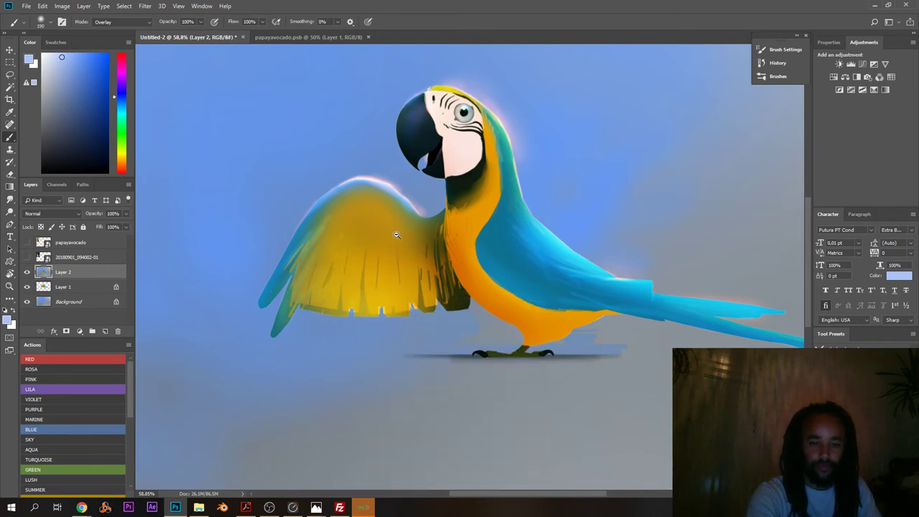
scroll(380, 250, down, 2)
scroll(380, 250, up, 2)
- Switch the brush to Normal mode and size it to 7 px for detailing the tail base
mouse_move(492, 224)
mouse_down()
mouse_move(519, 247)
mouse_move(380, 213)
mouse_up()
alt+click(325, 245)
scroll(538, 256, up, 3)
right_click(478, 224)
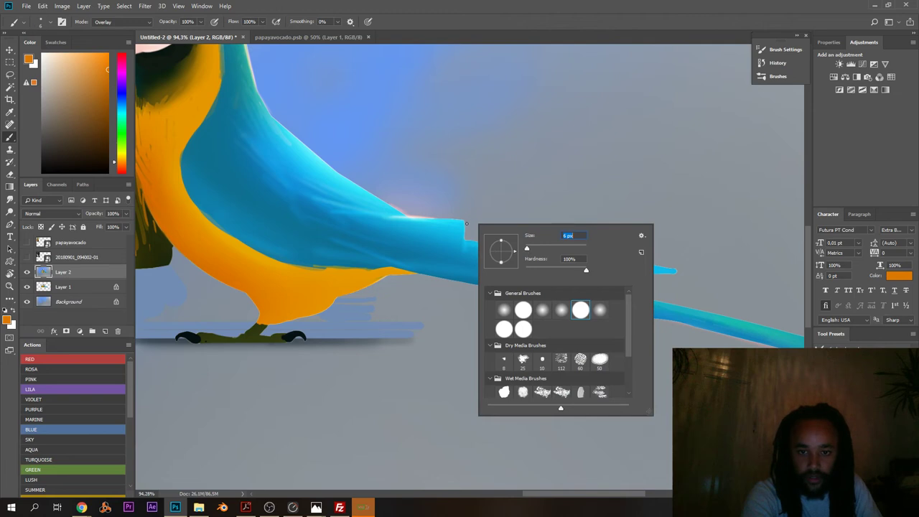
key(Escape)
scroll(467, 223, up, 3)
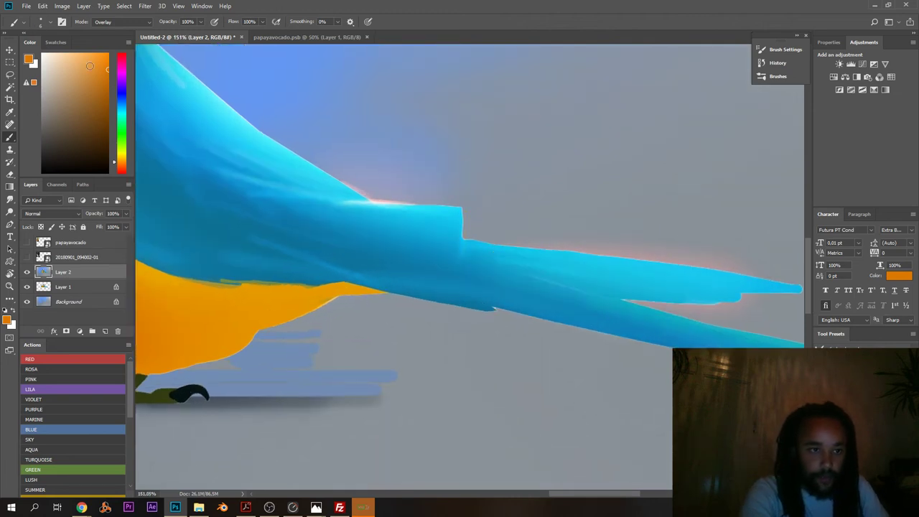
key(period)
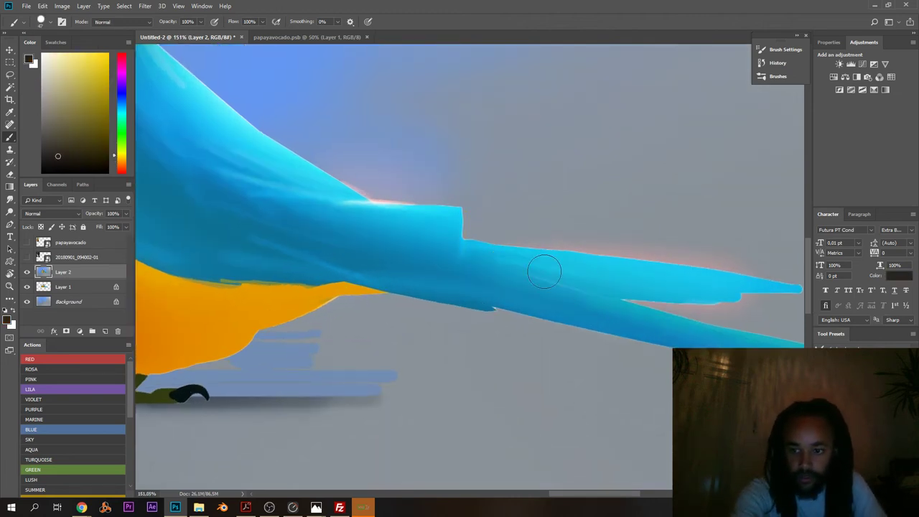
right_click(521, 239)
- Try a dark vertical stroke along the blunt end of the blue tail base
drag(466, 219, 465, 245)
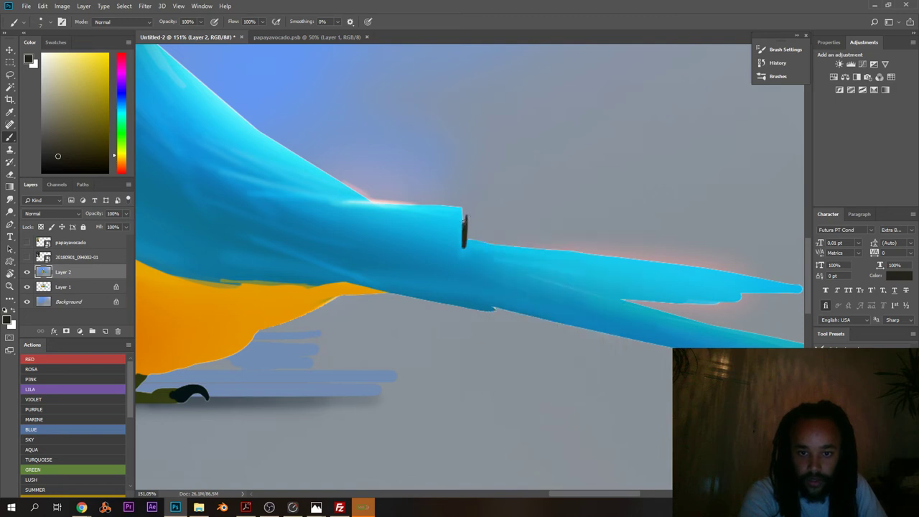
key(ctrl+z)
- Sample yellow-orange from the belly and paint a short vertical band against the blunt end of the blue tail base
alt+click(237, 287)
drag(191, 288, 341, 261)
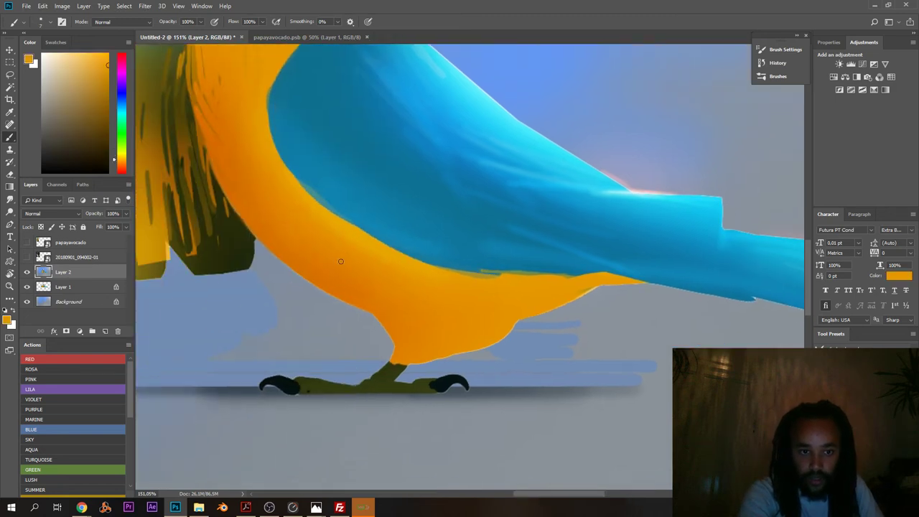
alt+click(340, 219)
drag(533, 286, 283, 275)
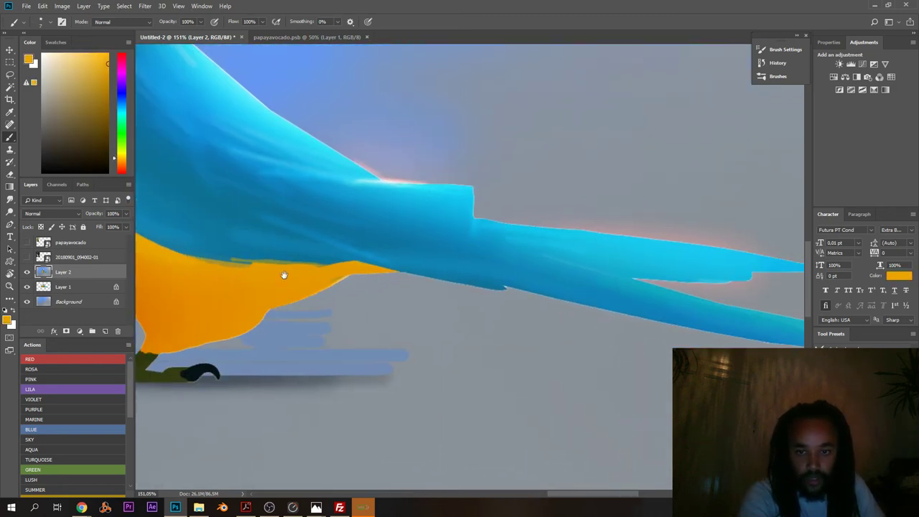
alt+click(486, 185)
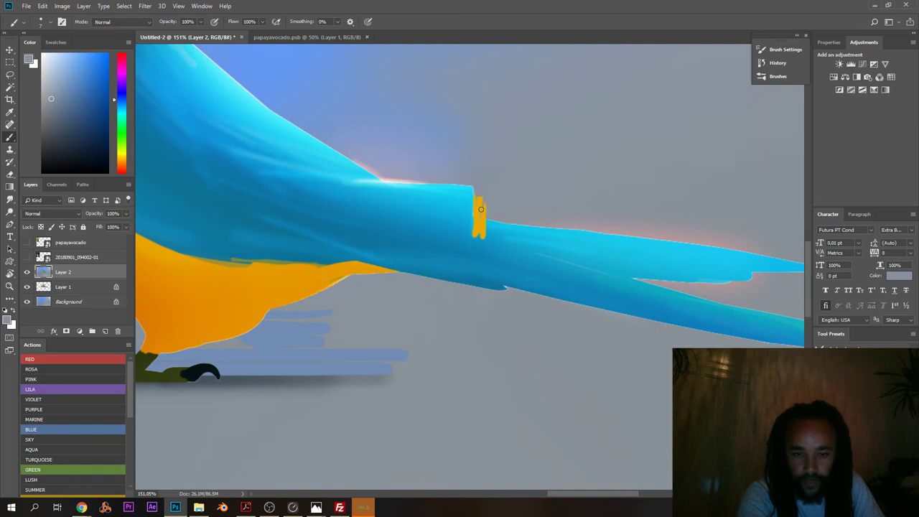
- Shade the tail's yellow band with darker orange and add a darker blue line along the adjoining end of the blue tail base
alt+click(480, 209)
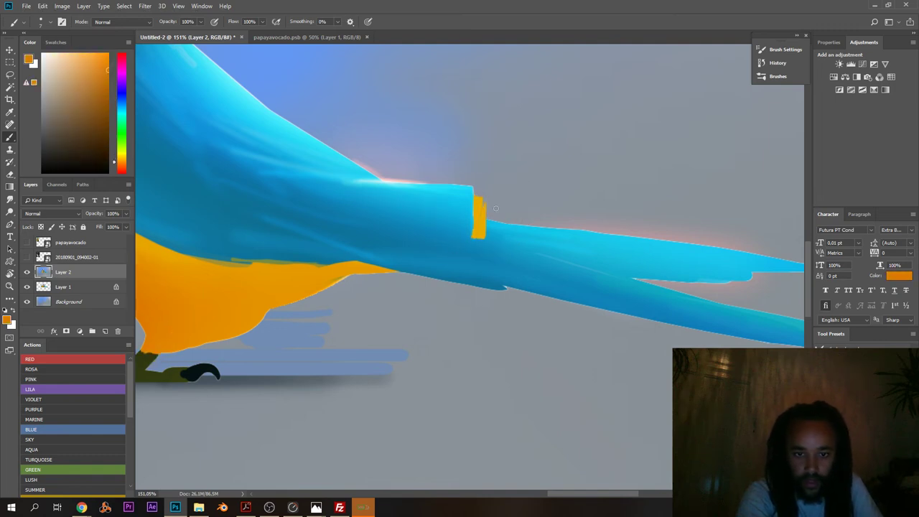
alt+click(482, 207)
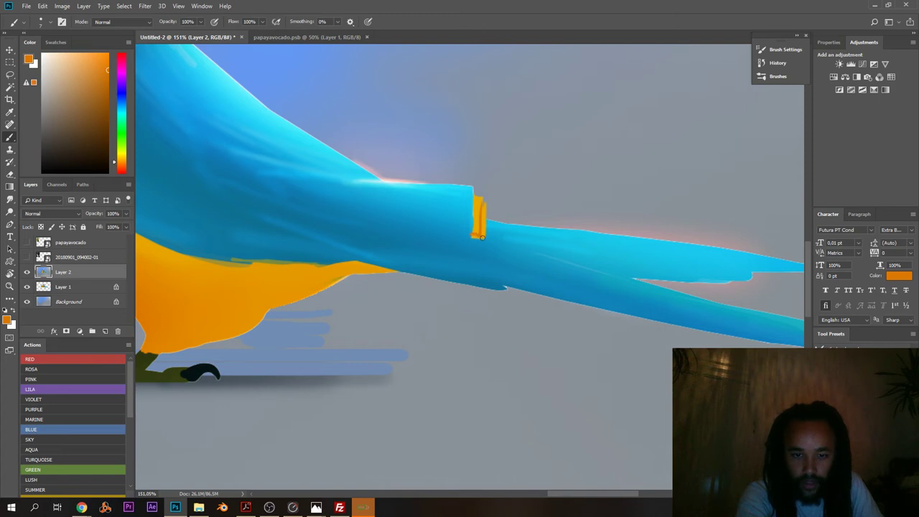
alt+click(469, 226)
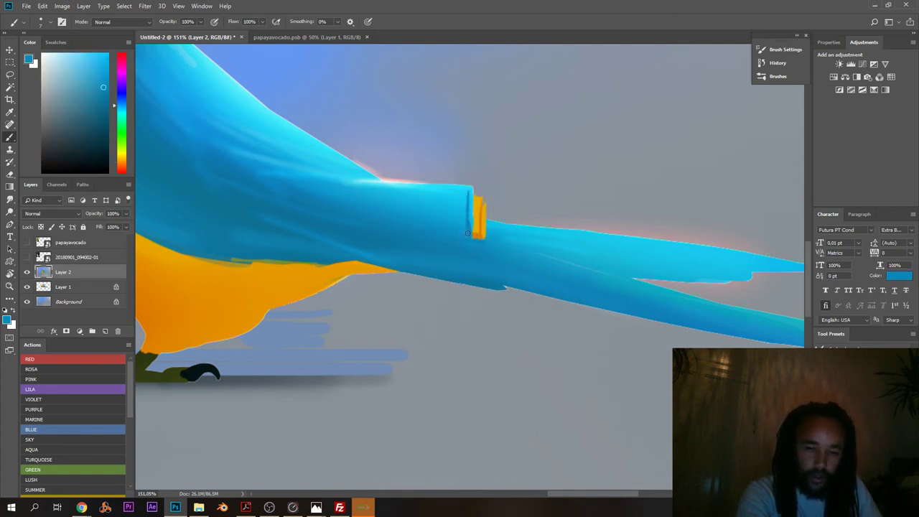
- Review the whole macaw from tail to wing, and examine the face and eye close up
drag(434, 198, 337, 122)
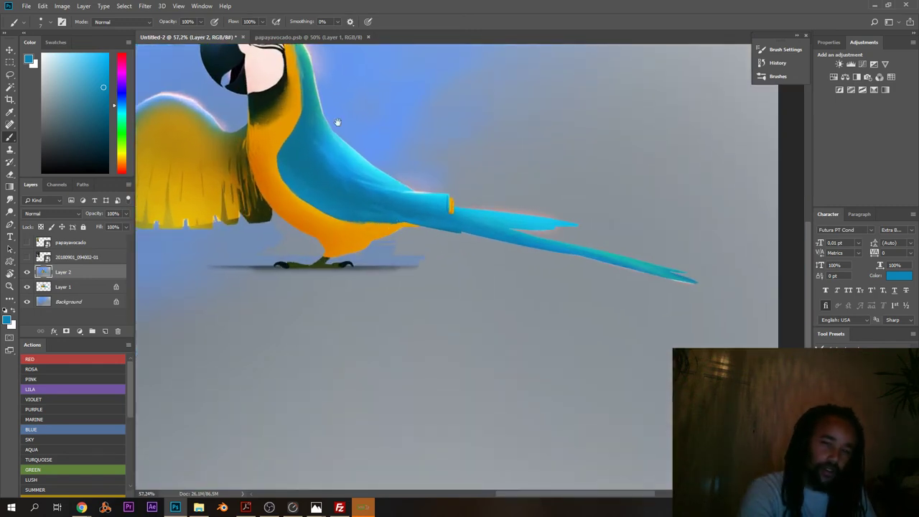
scroll(338, 122, down, 3)
scroll(252, 135, up, 1)
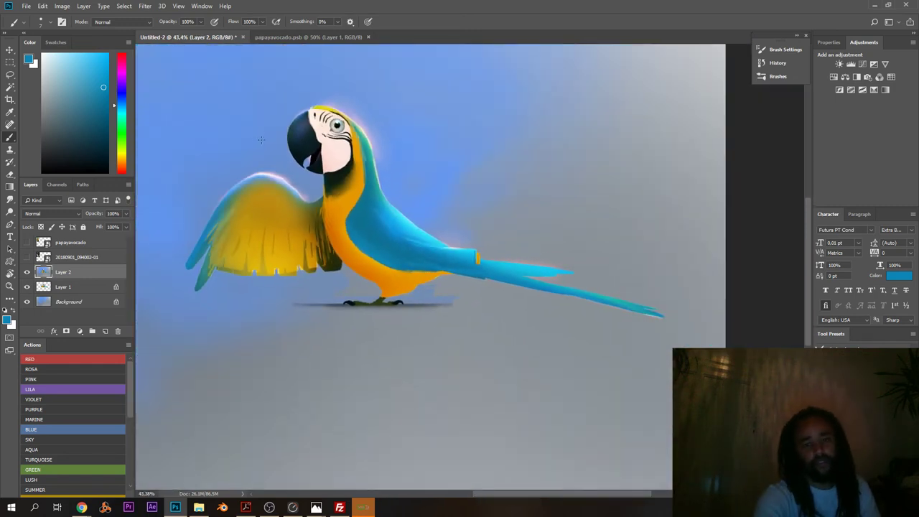
scroll(286, 152, up, 2)
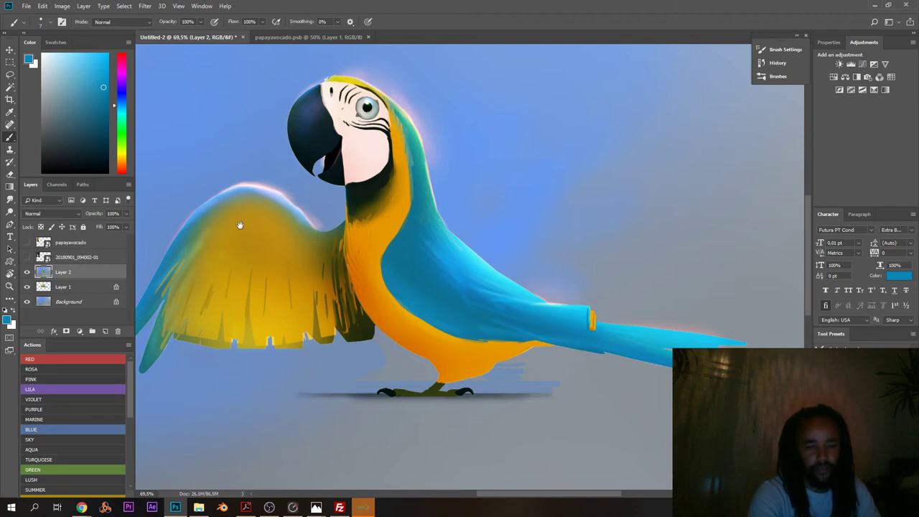
drag(240, 226, 279, 201)
scroll(337, 144, up, 5)
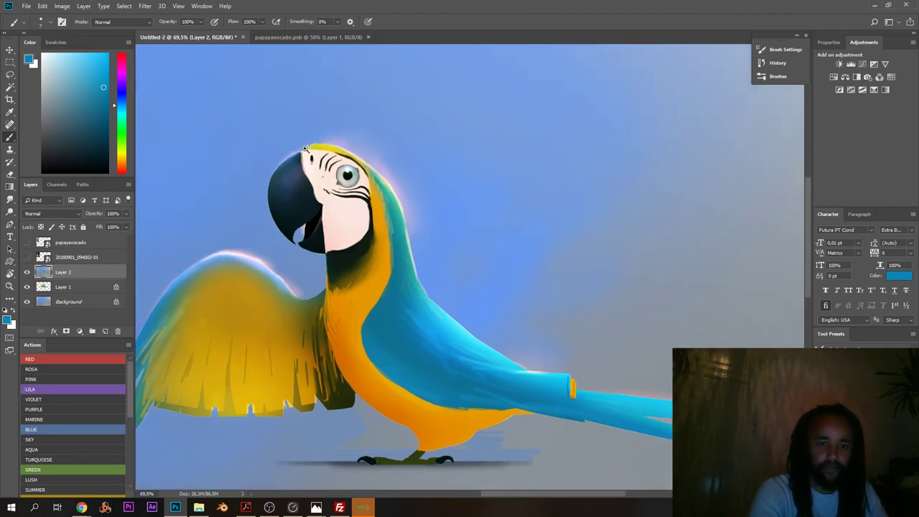
drag(399, 238, 327, 154)
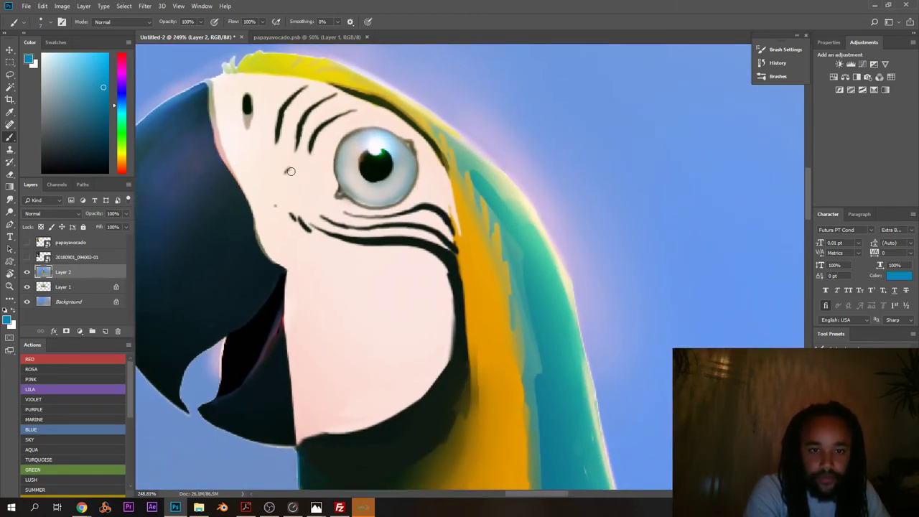
scroll(400, 153, up, 2)
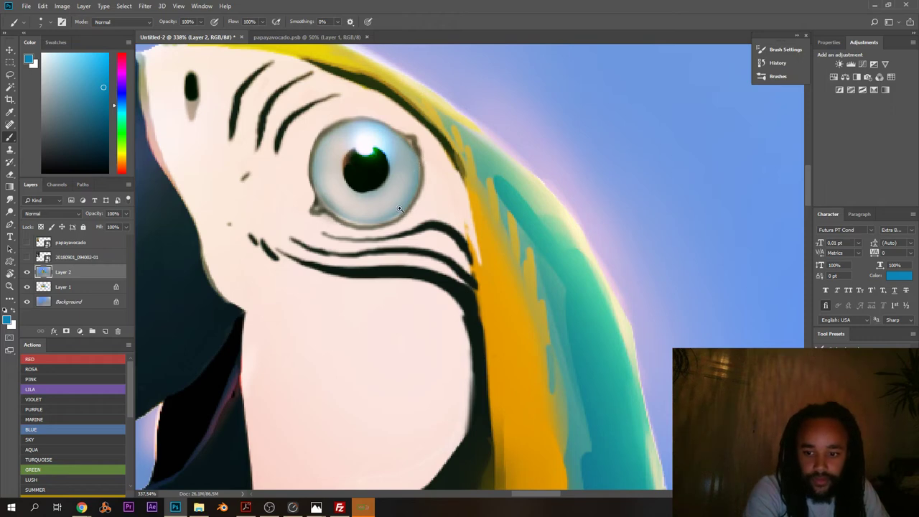
drag(400, 209, 367, 222)
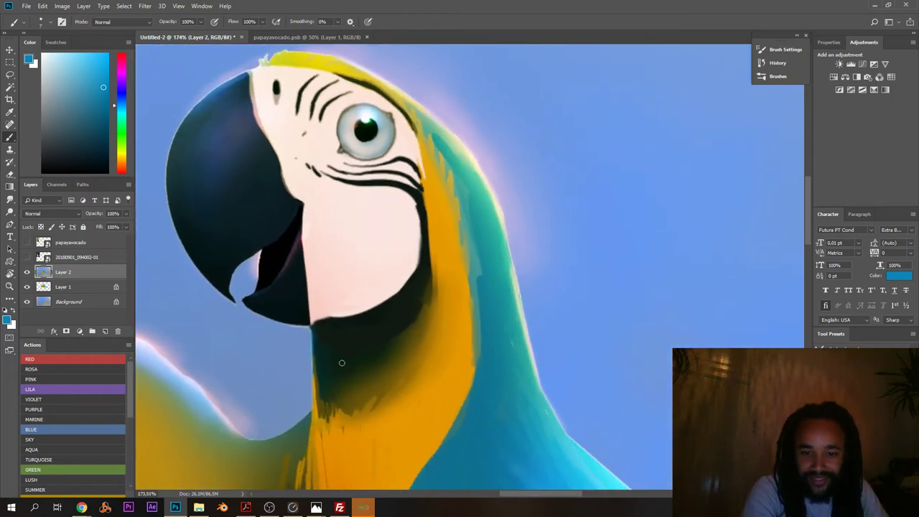
- Sample dark olive from the throat's transition and paint short feather strokes along the edge of the black throat patch
alt+click(421, 316)
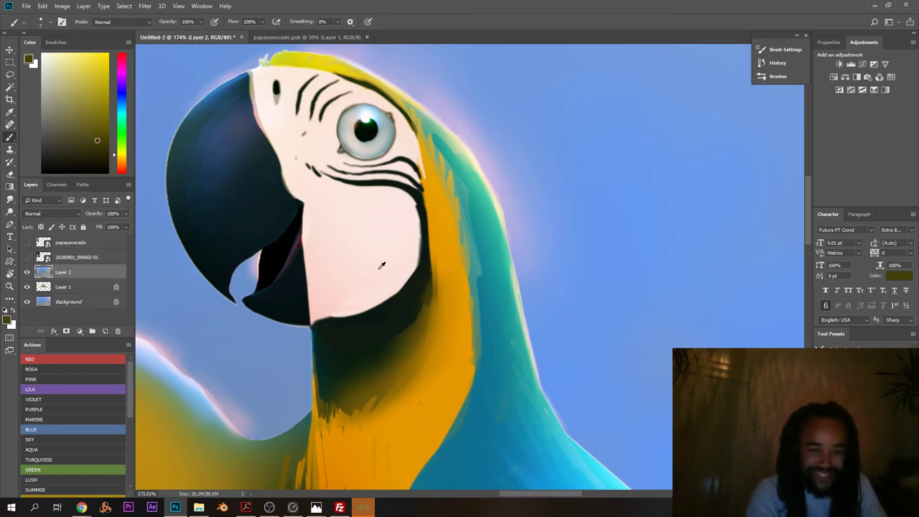
alt+click(405, 345)
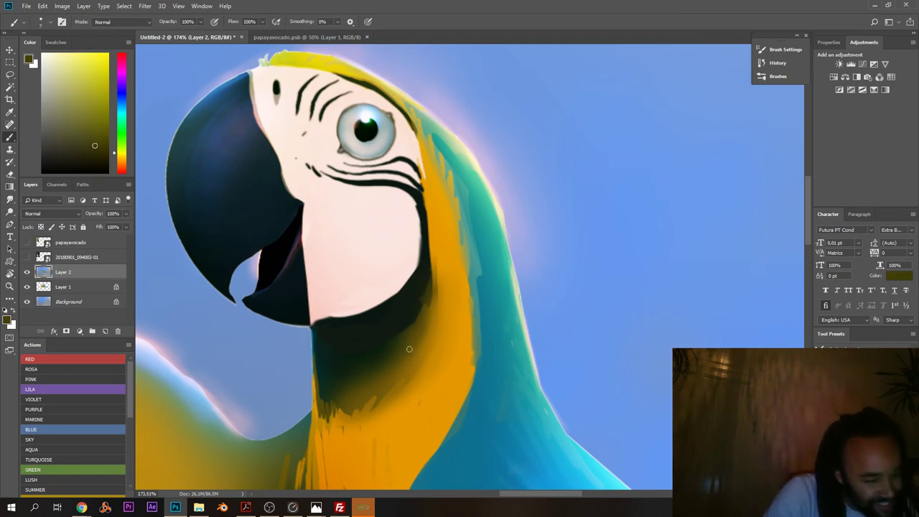
alt+click(422, 321)
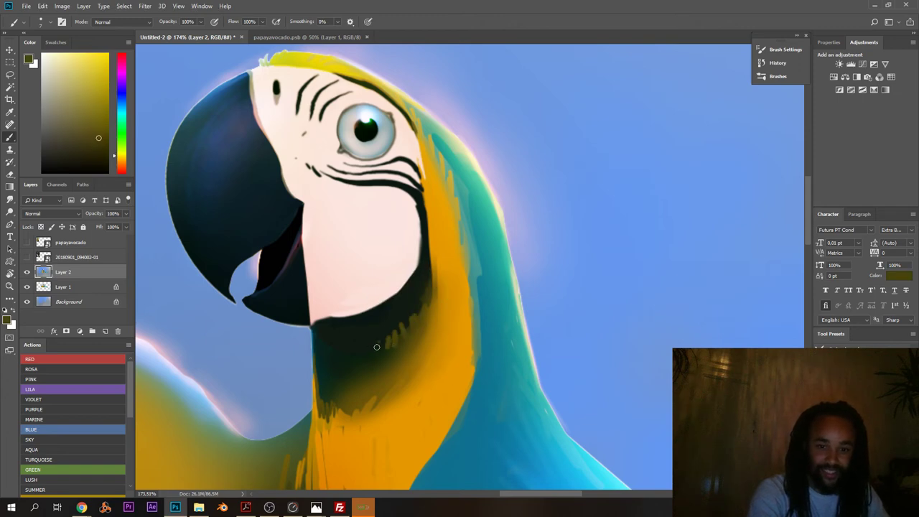
mouse_move(309, 318)
mouse_down()
mouse_move(268, 332)
mouse_move(288, 334)
mouse_move(314, 316)
mouse_up()
- Sample the cream face color and paint out the stray dark marks in front of the lines under the eye
scroll(324, 276, down, 6)
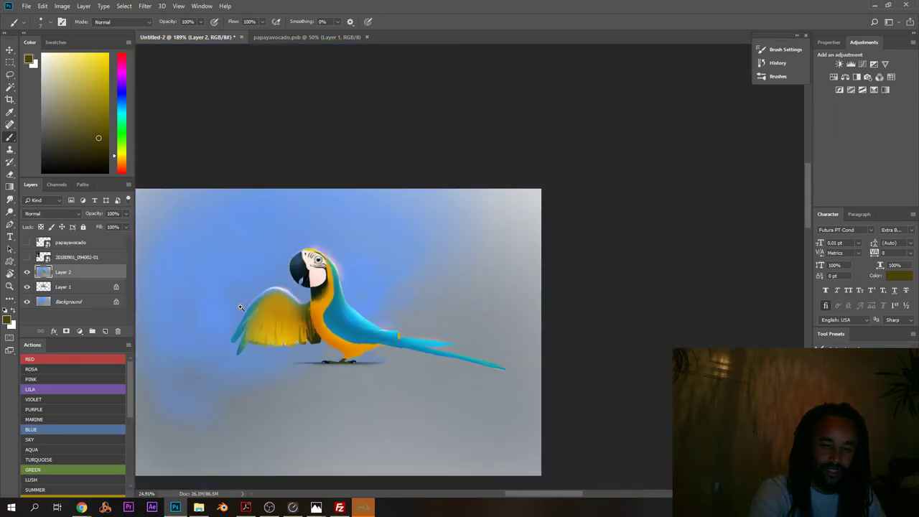
scroll(327, 280, up, 5)
scroll(328, 283, up, 3)
alt+click(262, 275)
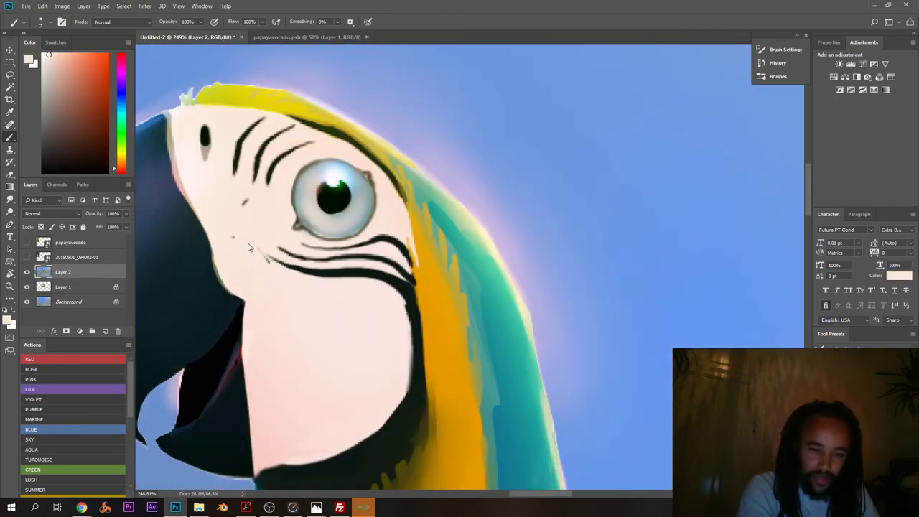
- Thicken the black stripes in front of the eye, and tidy the face markings with sampled cream and near-black
alt+click(264, 162)
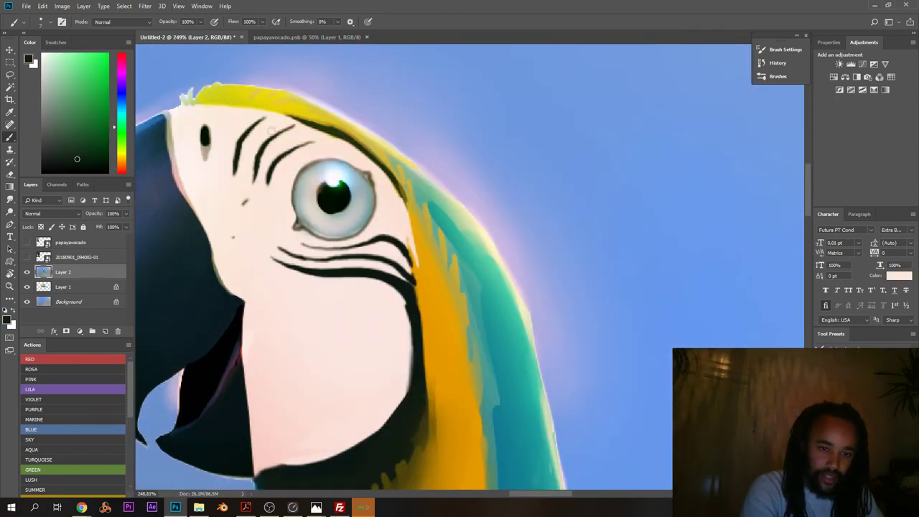
drag(250, 128, 231, 170)
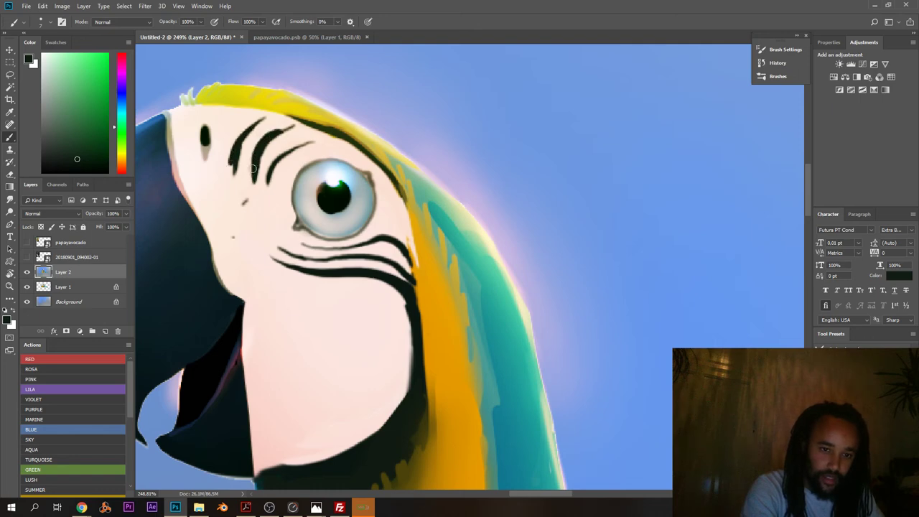
alt+click(226, 148)
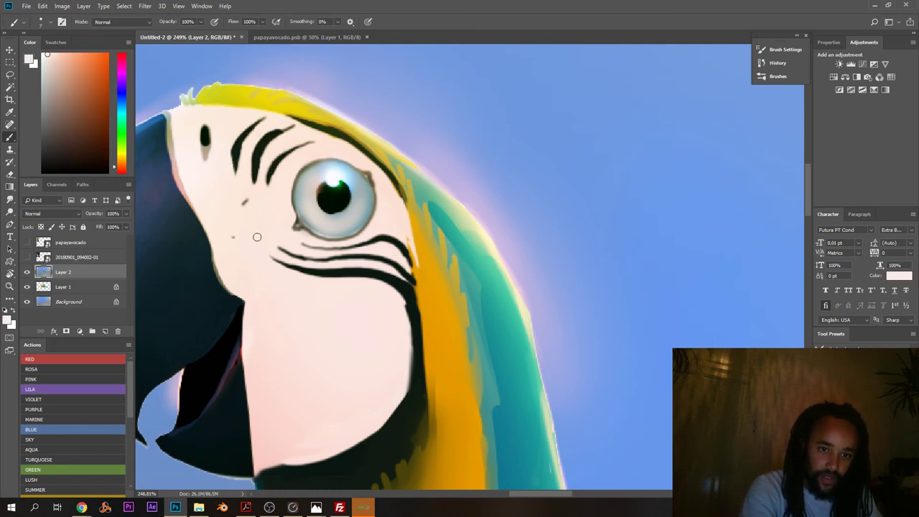
alt+click(374, 269)
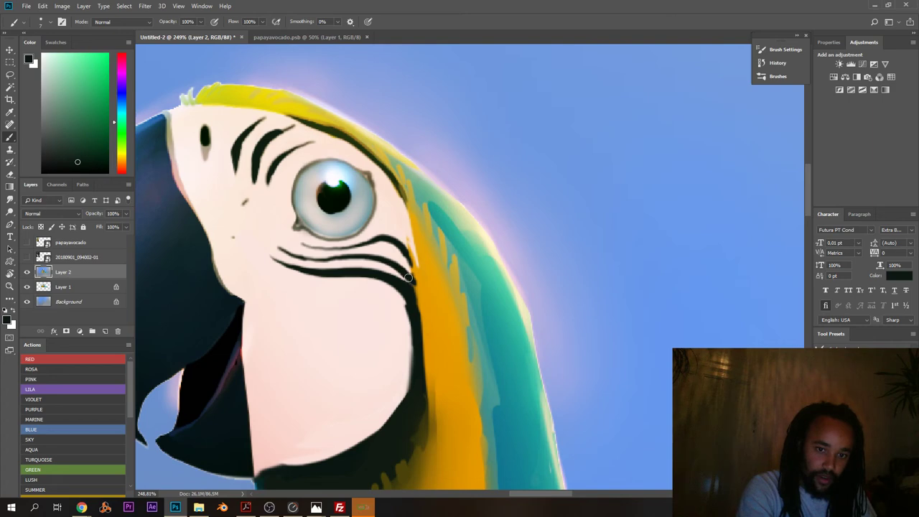
- Review the refined face markings close up and against the whole macaw, sampling cream from the face
drag(392, 304, 354, 303)
drag(327, 224, 285, 145)
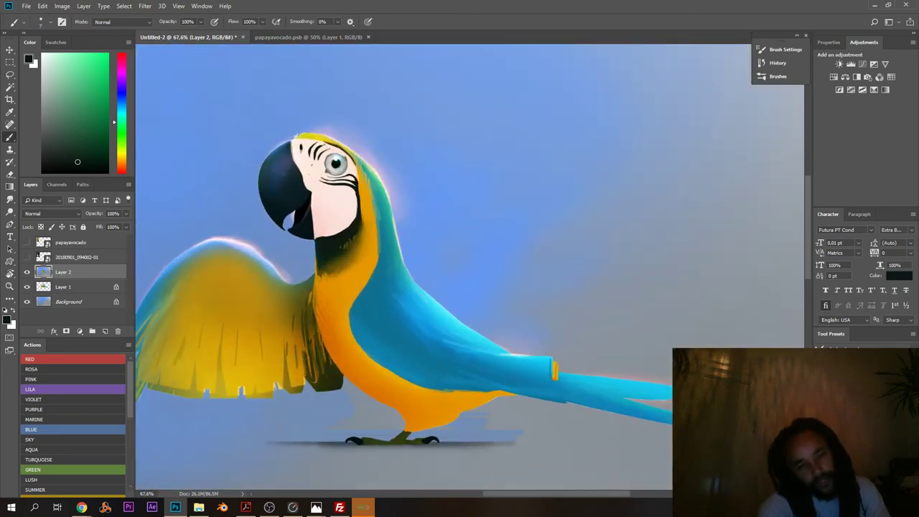
drag(351, 260, 372, 253)
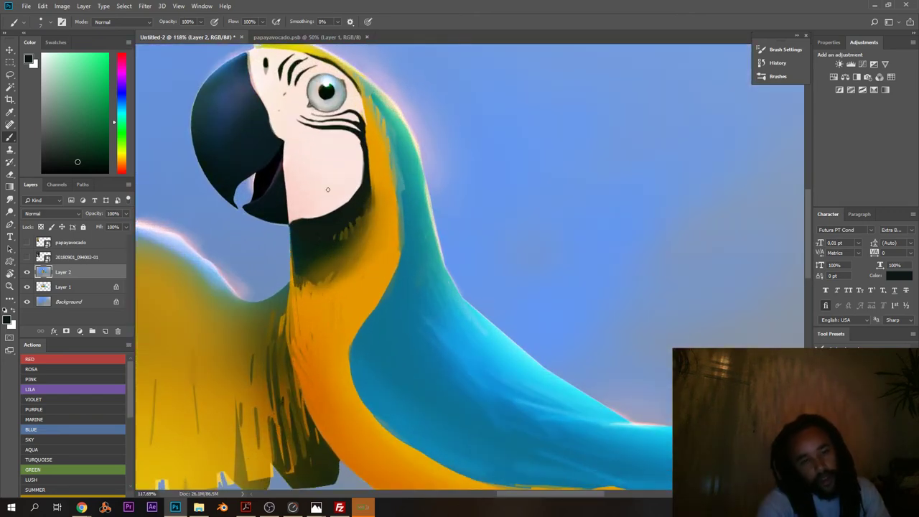
drag(275, 131, 218, 248)
alt+click(292, 247)
drag(243, 304, 276, 228)
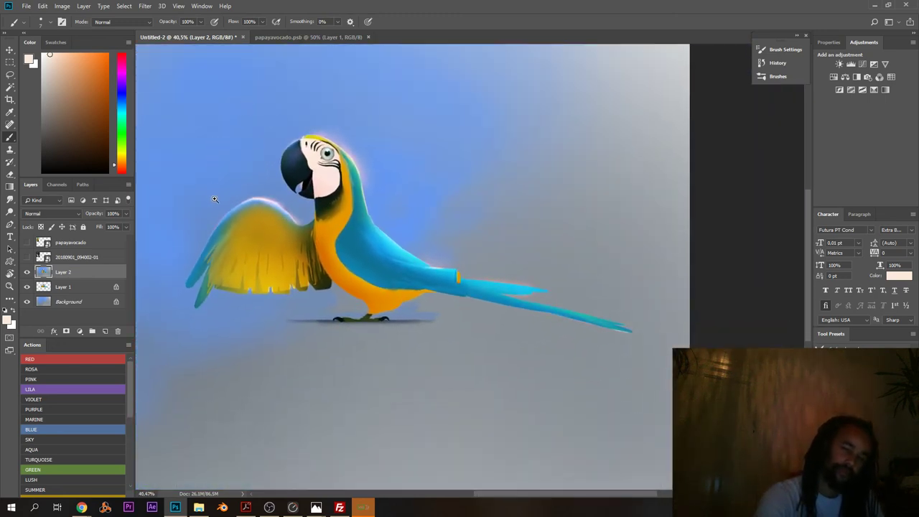
mouse_move(247, 150)
mouse_down()
mouse_move(261, 138)
mouse_move(234, 151)
mouse_move(271, 145)
mouse_move(251, 148)
mouse_up()
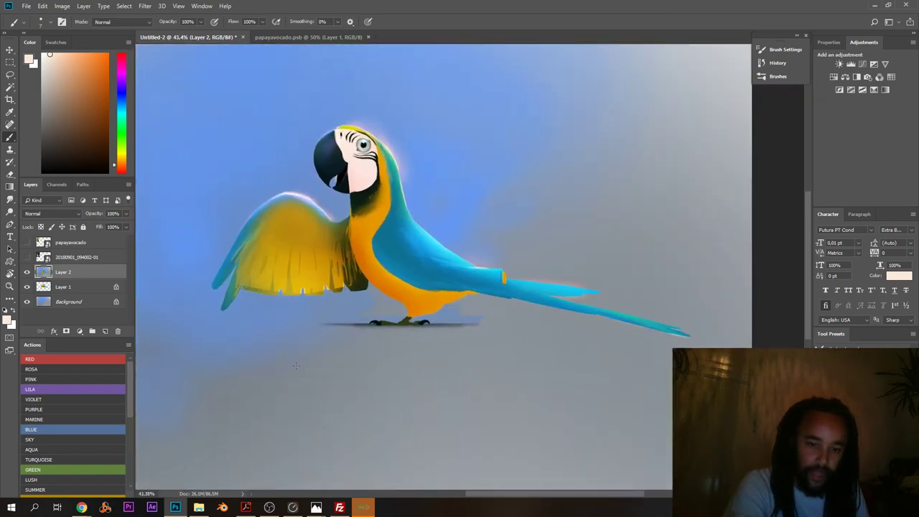
- Sample orange tones from the belly and paint the thigh's shape with a lighter yellow-orange highlight just above the leg
drag(369, 341, 404, 328)
mouse_move(394, 236)
mouse_down()
mouse_move(472, 311)
mouse_move(437, 319)
mouse_up()
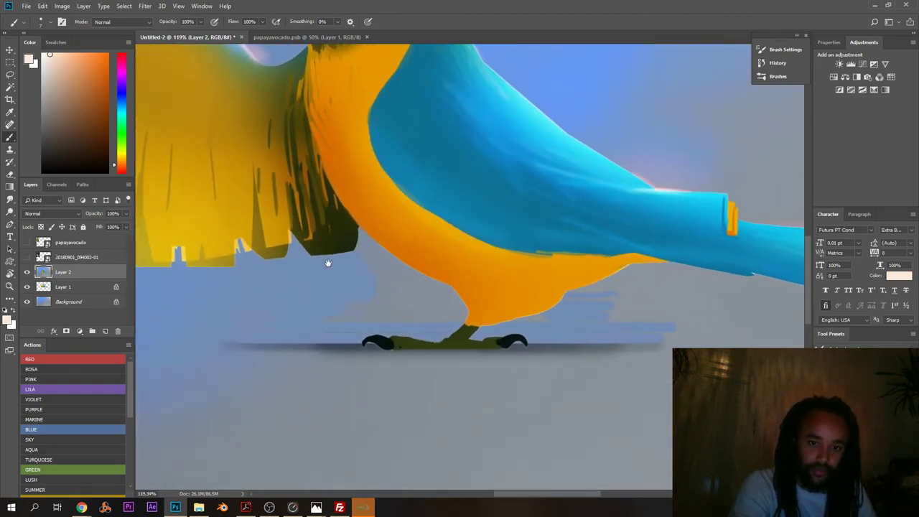
drag(328, 263, 327, 288)
drag(373, 350, 400, 340)
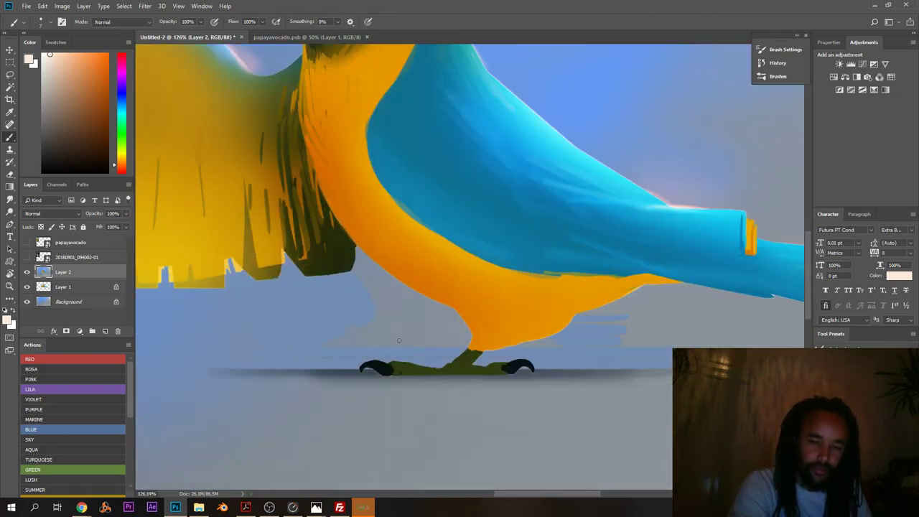
alt+click(440, 296)
right_click(455, 296)
click(424, 288)
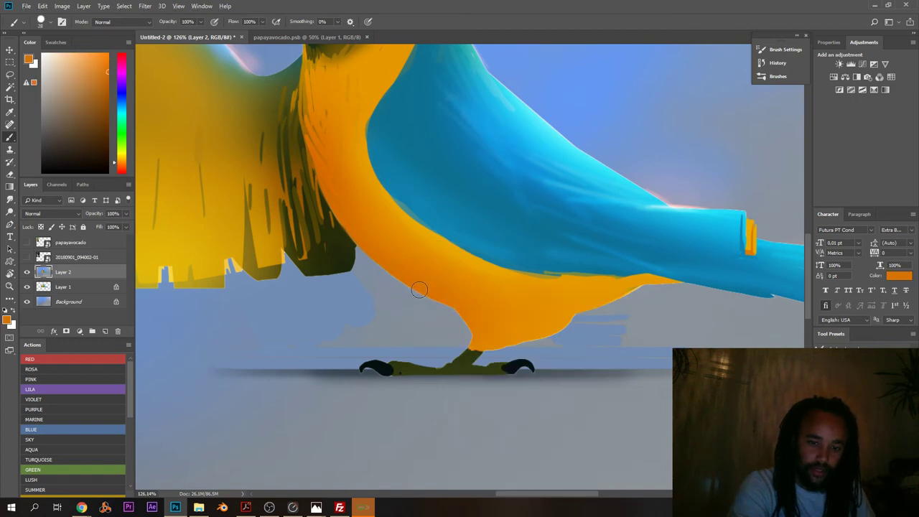
alt+click(464, 268)
drag(430, 295, 471, 329)
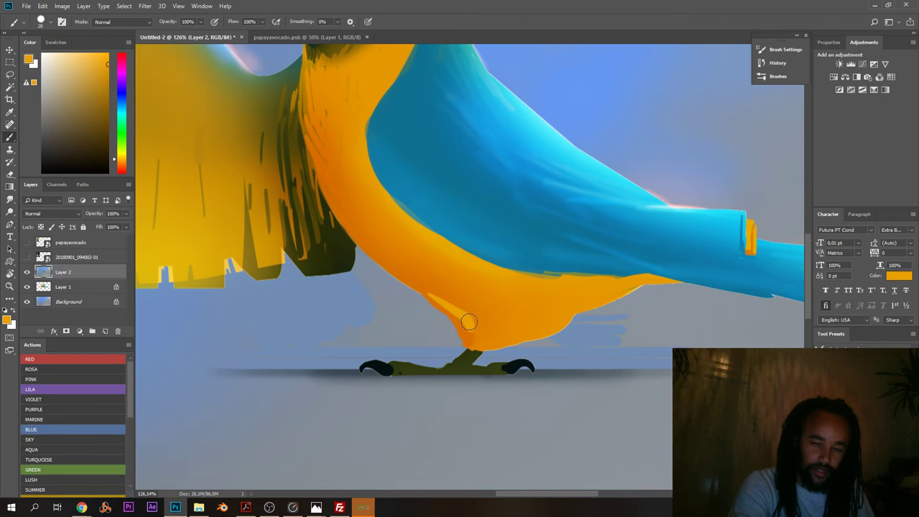
- Paint a second leg in dark olive in front of the existing one, and cover its upper end with sampled orange
alt+click(458, 347)
alt+click(465, 363)
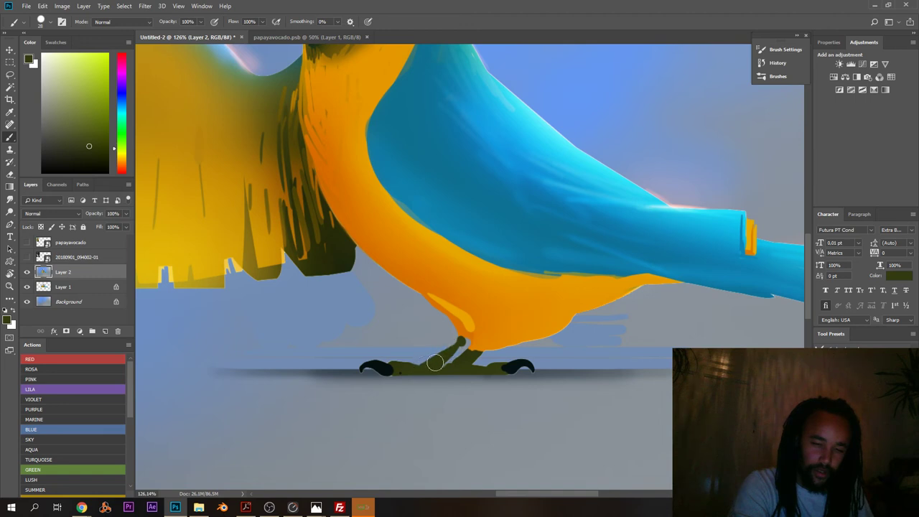
alt+click(466, 327)
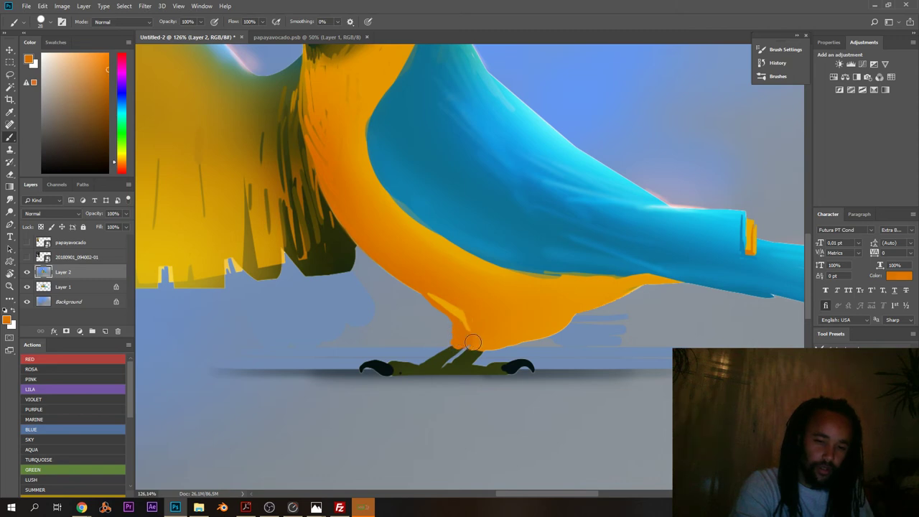
- Paint another near-black curved claw ahead of the front foot and add its toe in sampled dark olive
drag(378, 314, 415, 315)
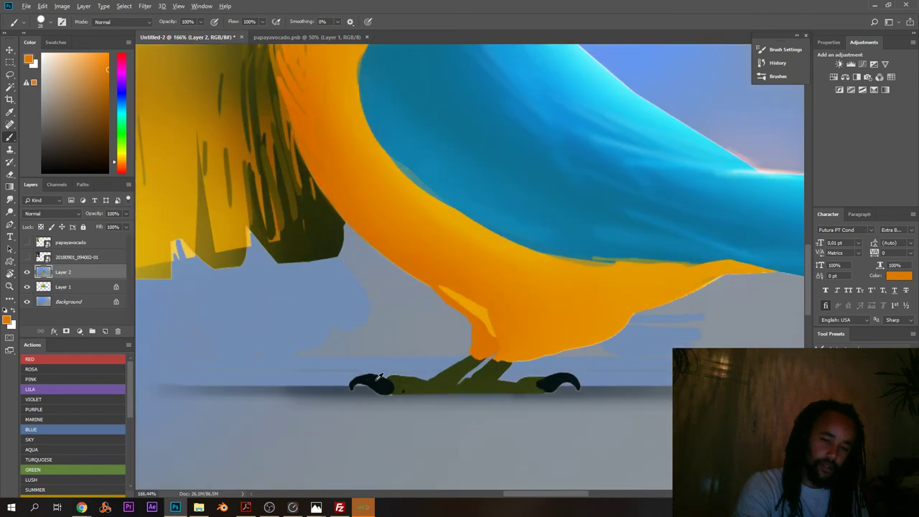
alt+click(379, 384)
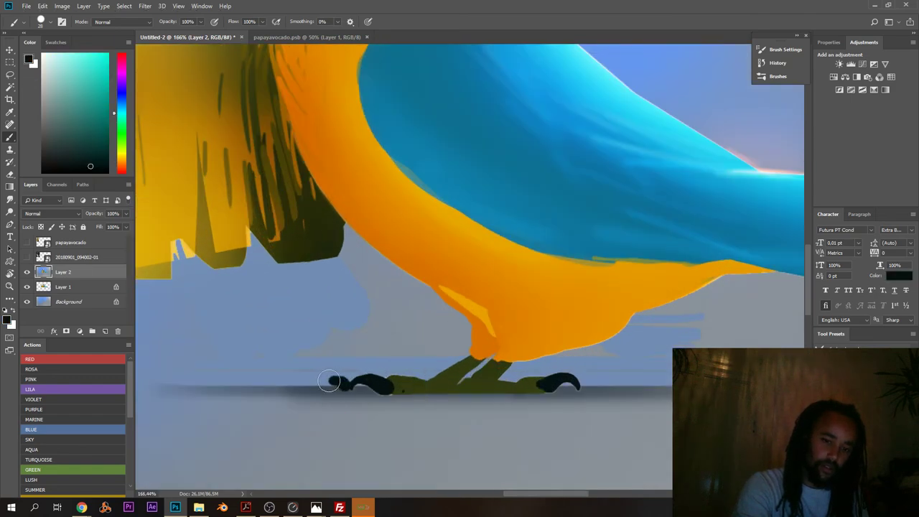
alt+click(410, 381)
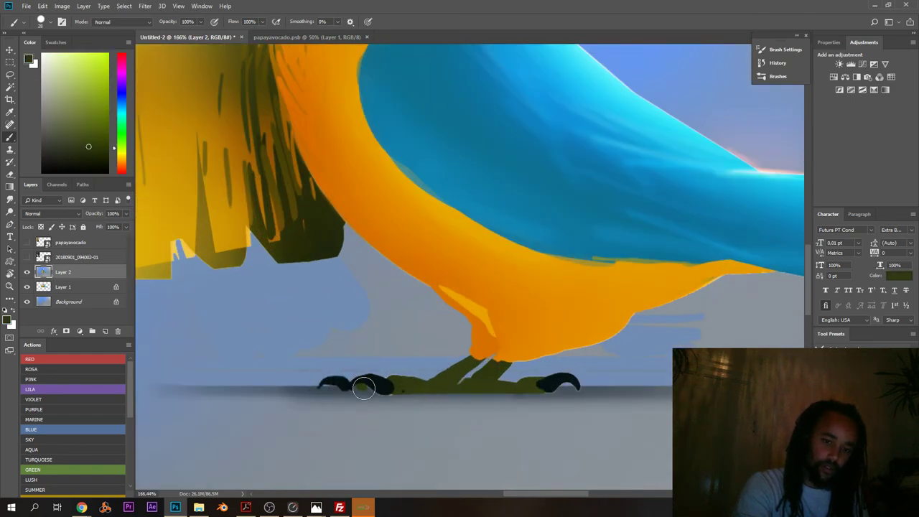
- Review the whole macaw with its new leg and claw at several magnifications
scroll(371, 388, down, 5)
scroll(382, 244, up, 4)
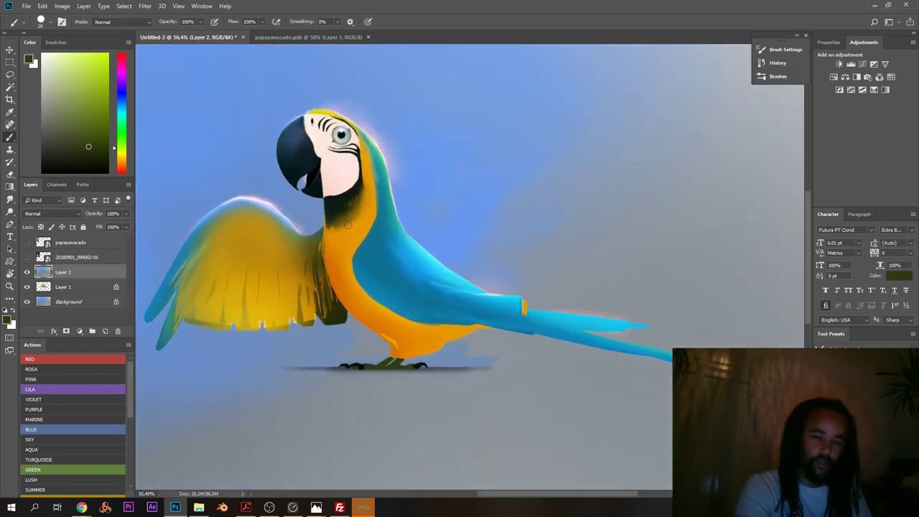
scroll(382, 244, down, 4)
scroll(239, 227, up, 2)
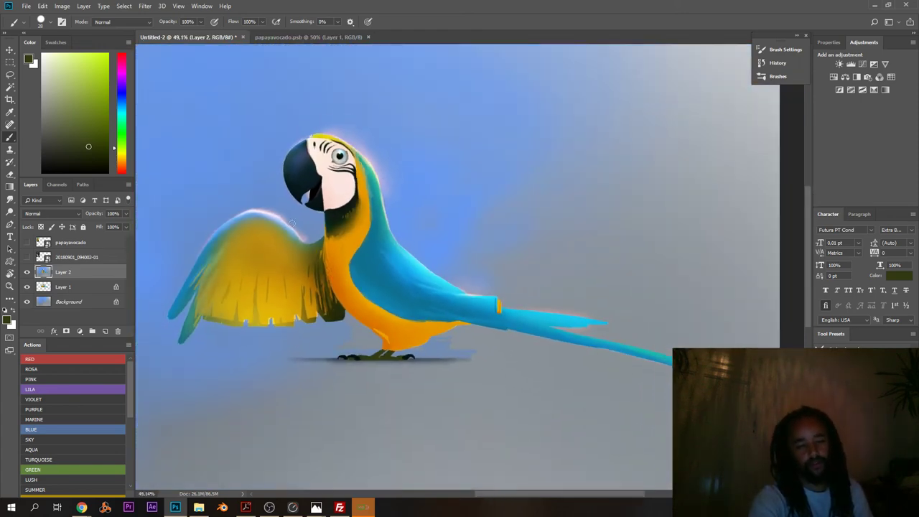
scroll(240, 227, down, 2)
scroll(284, 153, up, 3)
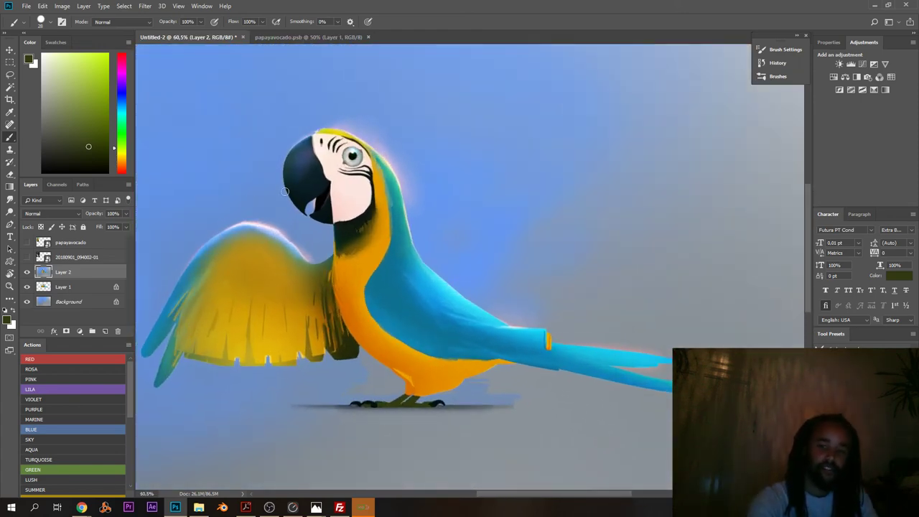
scroll(283, 153, down, 2)
scroll(257, 146, up, 1)
scroll(309, 144, down, 2)
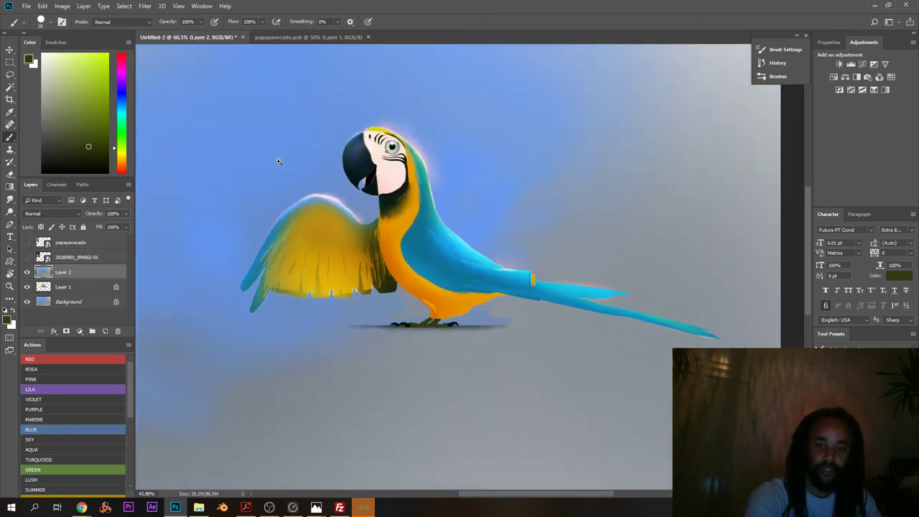
key(super)
key(super)
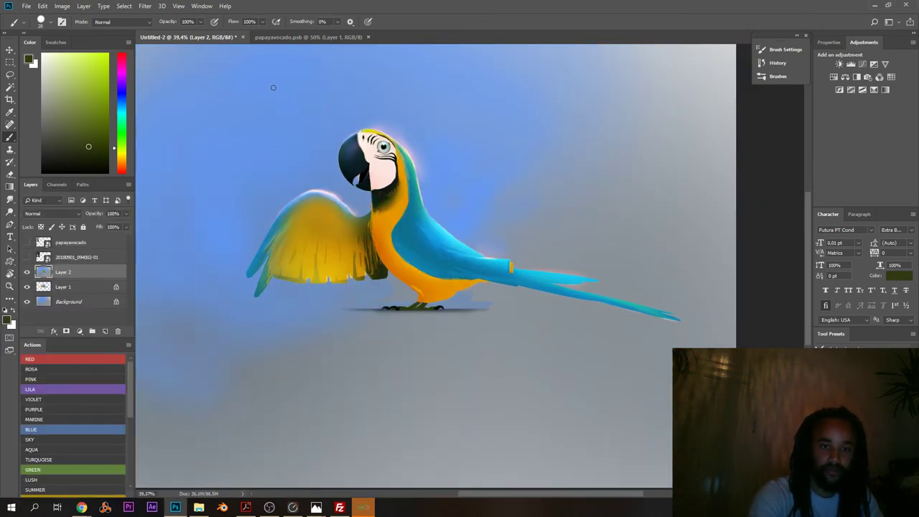
- Sample the background blue and try to select the background patches above the macaw's back and tail with the Magic Wand
alt+click(273, 87)
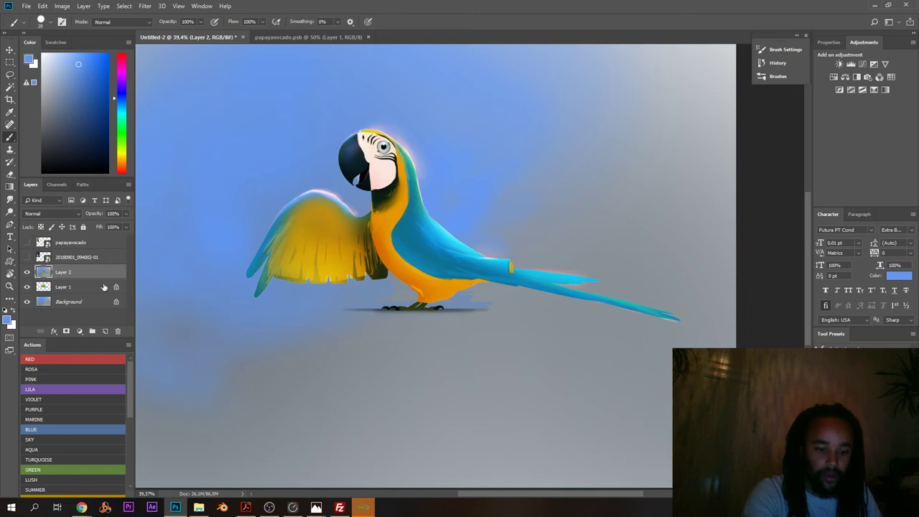
key(w)
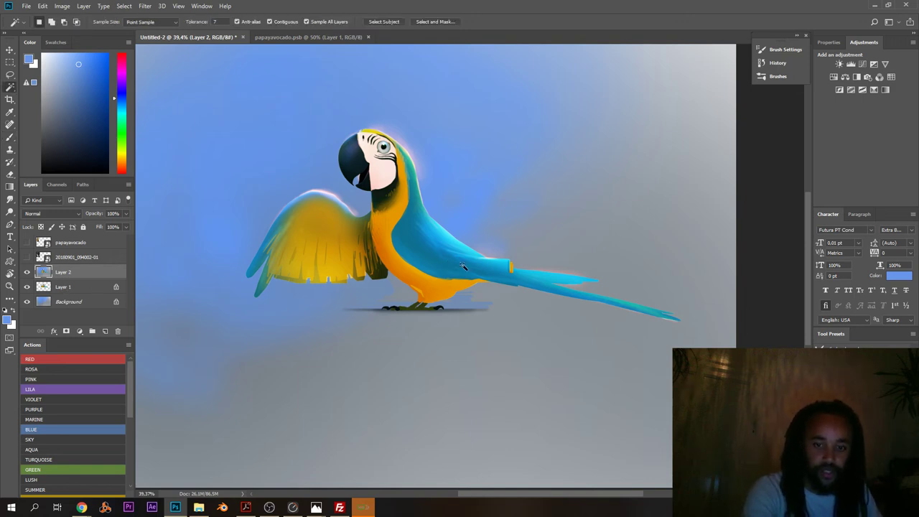
click(506, 217)
shift+click(527, 244)
shift+click(511, 243)
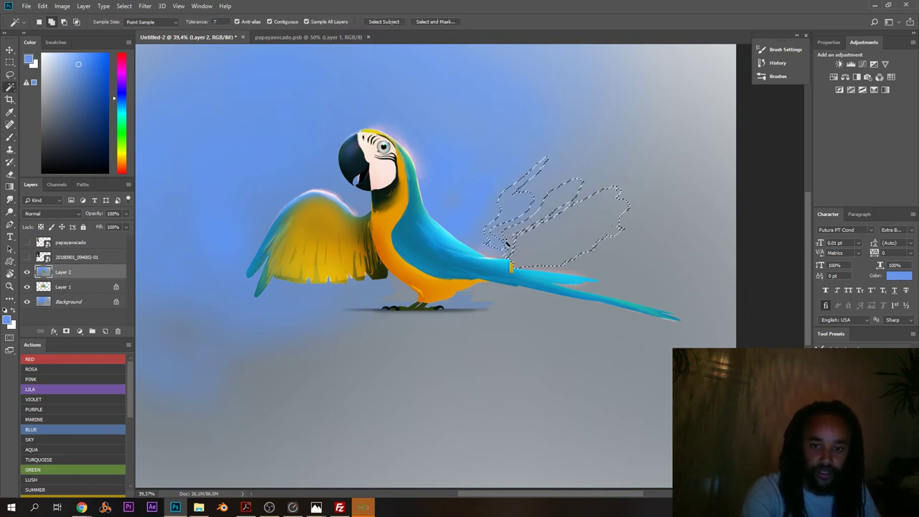
shift+click(505, 239)
shift+click(479, 228)
shift+click(462, 231)
- Extend the selection over the entire background around the macaw with the Quick Selection tool
key(shift+w)
mouse_move(519, 250)
mouse_down()
mouse_move(506, 241)
mouse_move(536, 226)
mouse_move(459, 216)
mouse_move(590, 257)
mouse_move(526, 145)
mouse_up()
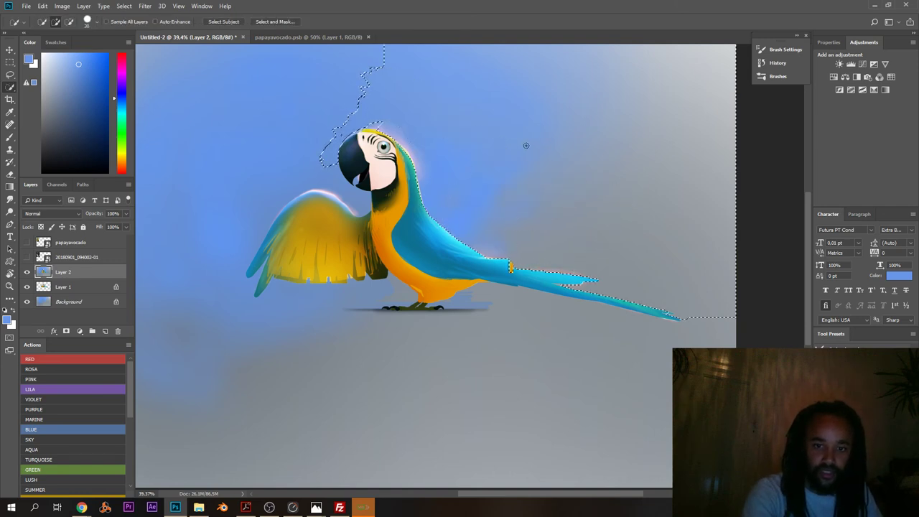
mouse_move(560, 318)
mouse_down()
mouse_move(478, 360)
mouse_move(274, 324)
mouse_move(217, 298)
mouse_move(230, 289)
mouse_move(367, 335)
mouse_up()
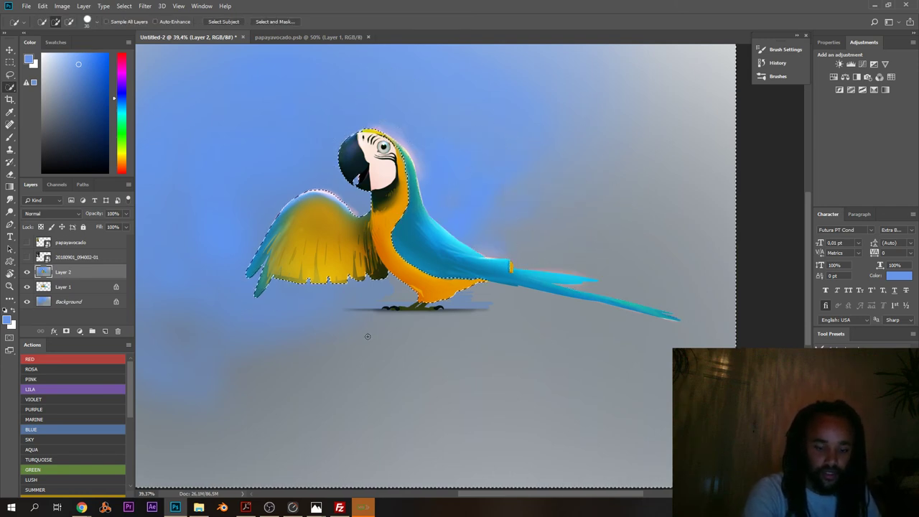
- Examine the selection edge around the macaw's wing, head, back and tail with the Brush tool active
key(b)
drag(339, 246, 314, 281)
drag(314, 280, 366, 265)
drag(351, 235, 319, 233)
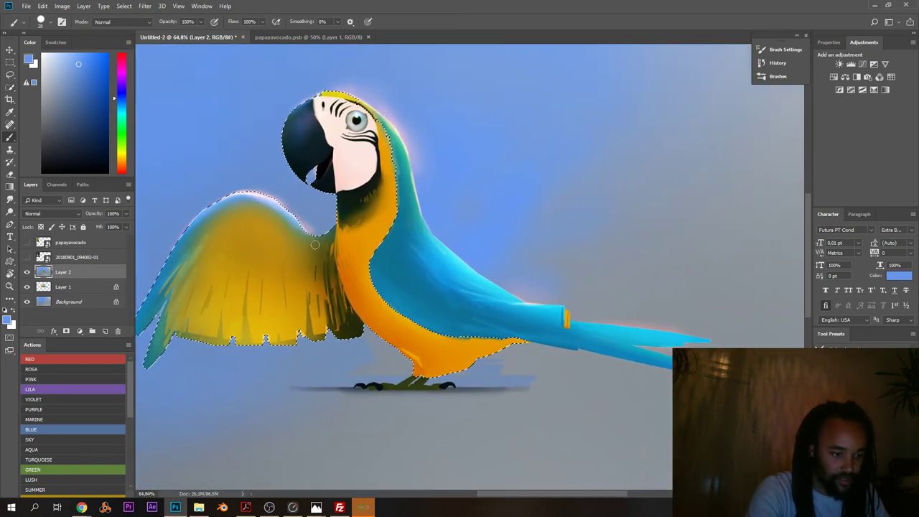
mouse_move(401, 232)
mouse_down()
mouse_move(351, 228)
mouse_move(399, 239)
mouse_up()
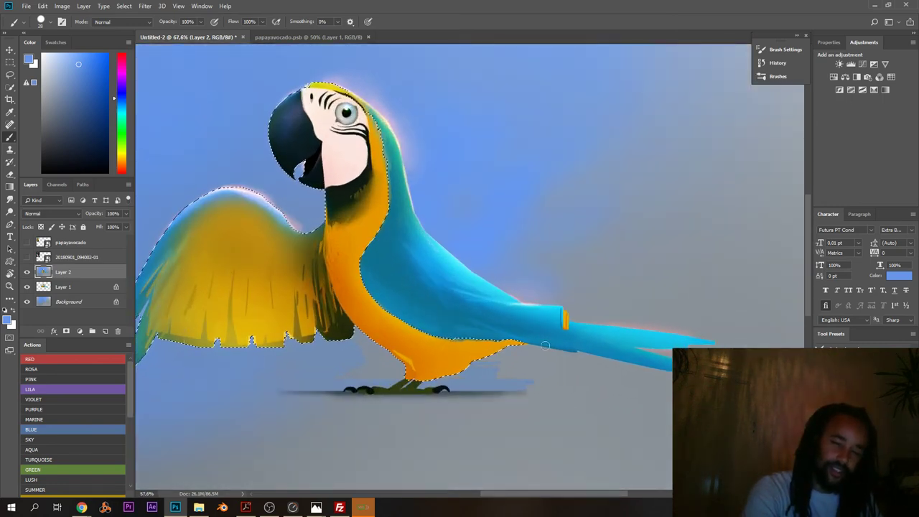
drag(349, 195, 302, 223)
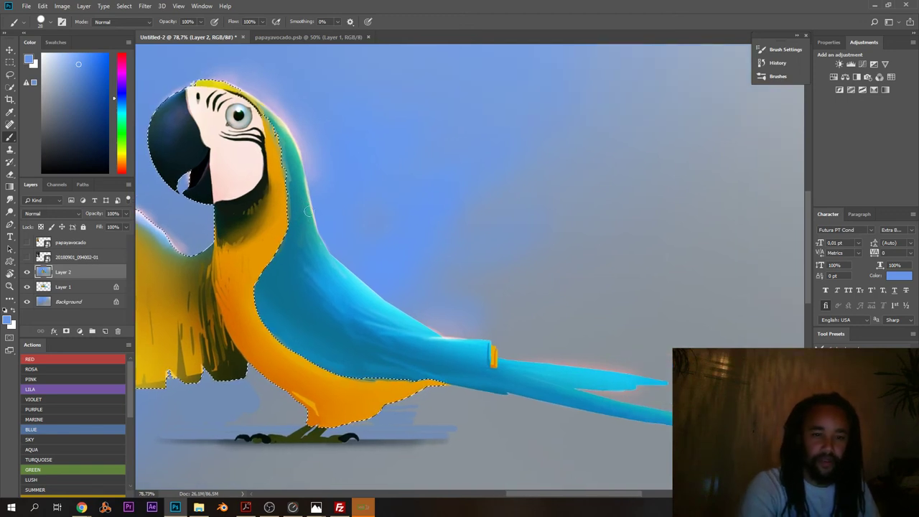
scroll(322, 205, down, 3)
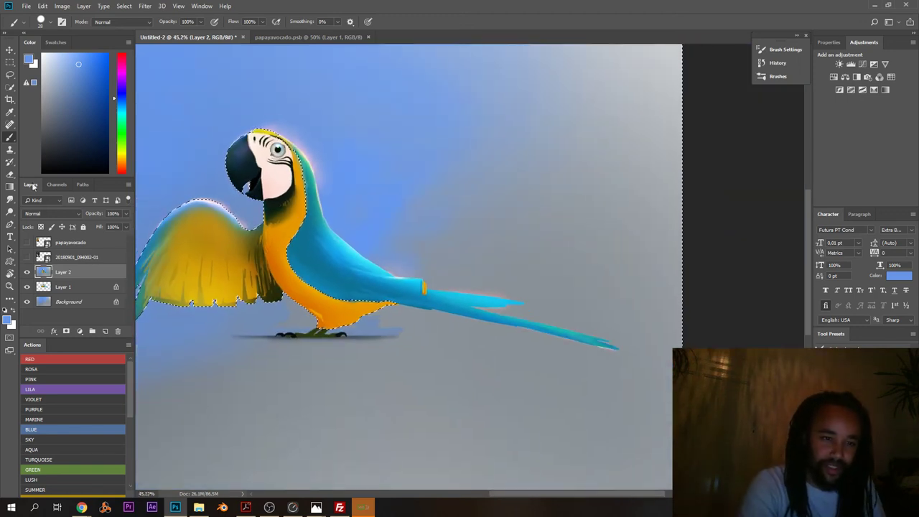
- Choose olive green and a soft 1102 px brush, undo the strong test stroke, and paint a fainter green glow above the tail
drag(123, 146, 119, 152)
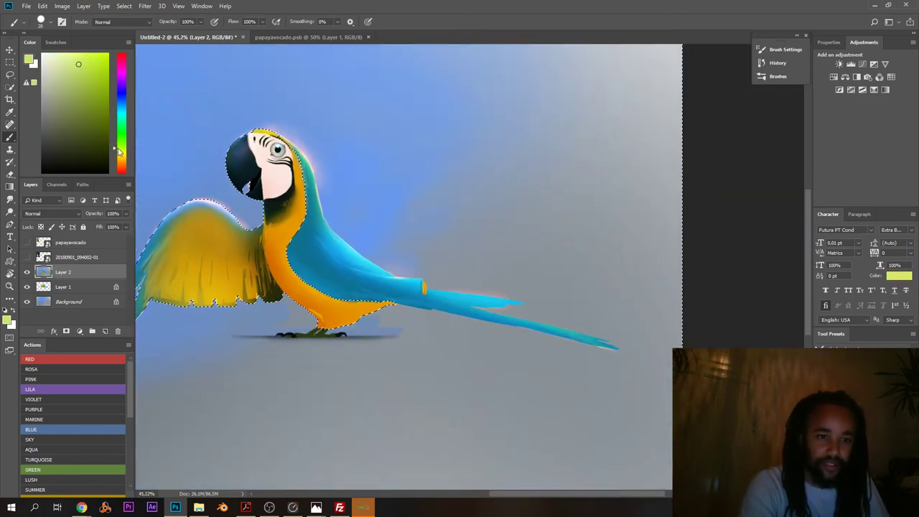
drag(102, 104, 102, 101)
right_click(390, 186)
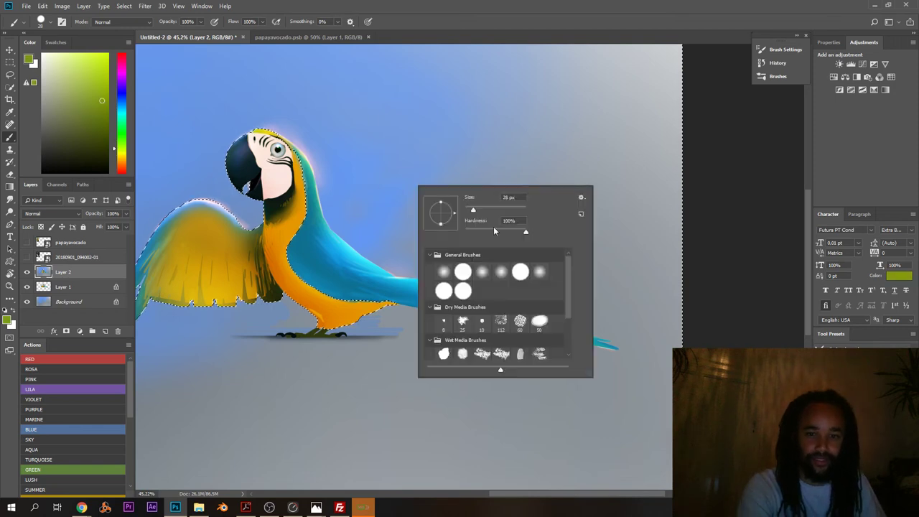
click(520, 209)
mouse_move(513, 127)
mouse_down()
mouse_move(519, 178)
mouse_move(434, 183)
mouse_move(611, 244)
mouse_move(582, 220)
mouse_up()
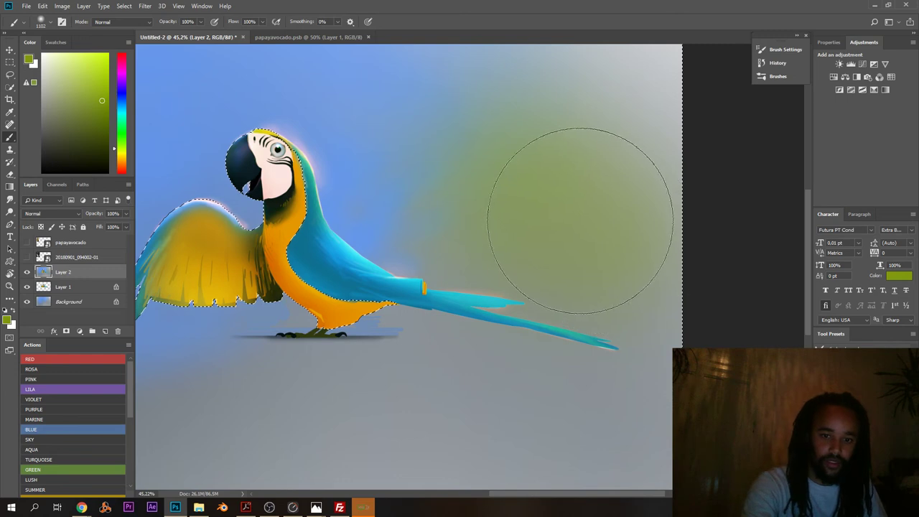
key(ctrl+z)
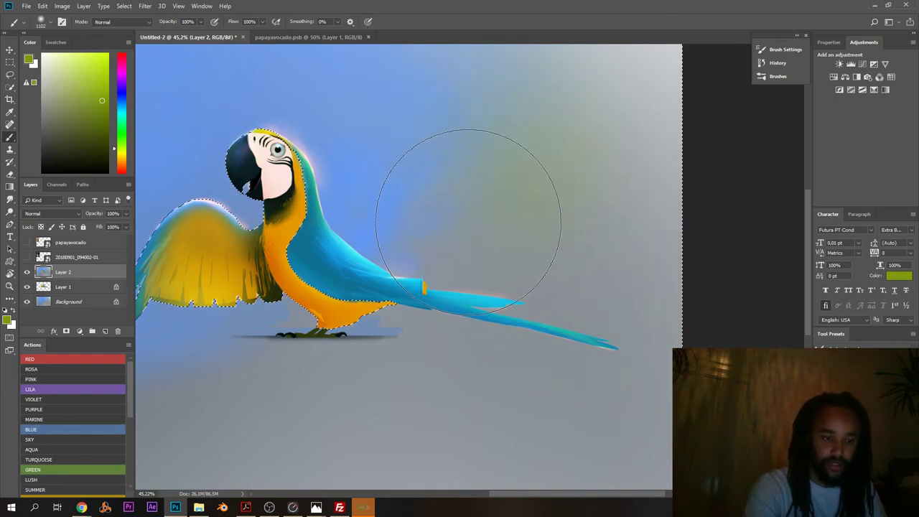
- Subtract the macaw's blue back and tail from the background selection with the Quick Selection tool
key(w)
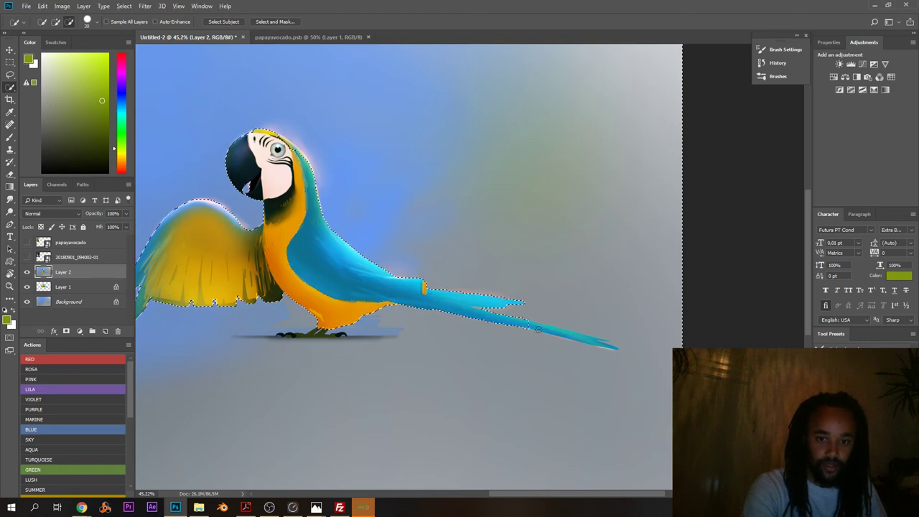
- Paint soft olive green over the selected background behind and below the parrot, and copy that area to a new layer with transparent pixels locked
key(b)
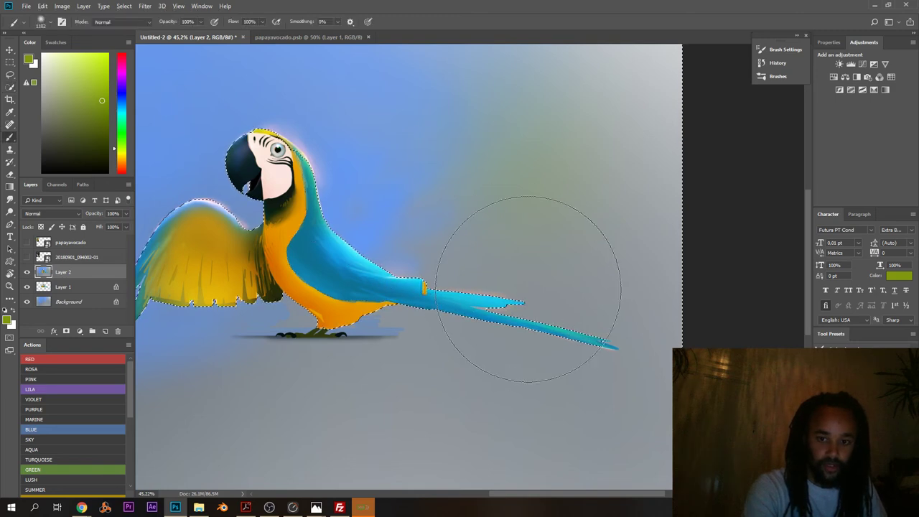
mouse_move(469, 216)
mouse_down()
mouse_move(636, 236)
mouse_move(606, 185)
mouse_move(678, 266)
mouse_move(697, 330)
mouse_move(685, 388)
mouse_move(412, 127)
mouse_up()
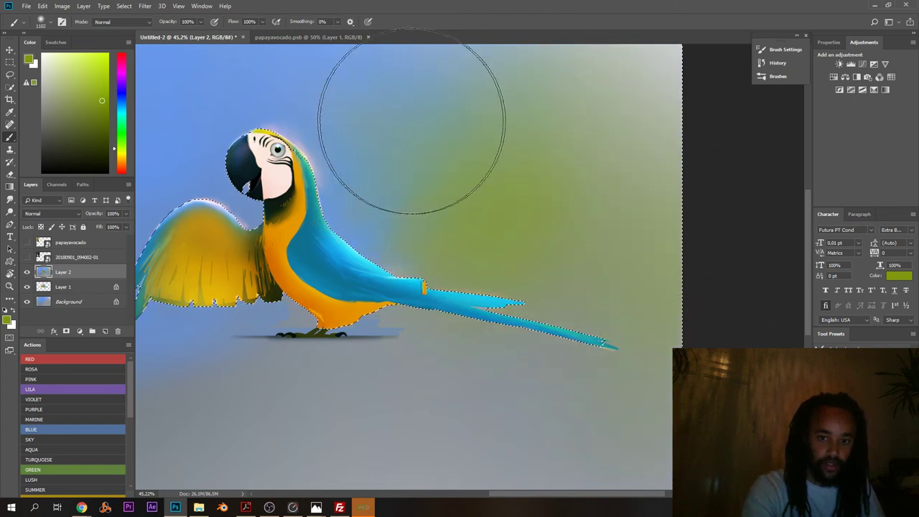
drag(467, 150, 452, 209)
drag(485, 324, 568, 230)
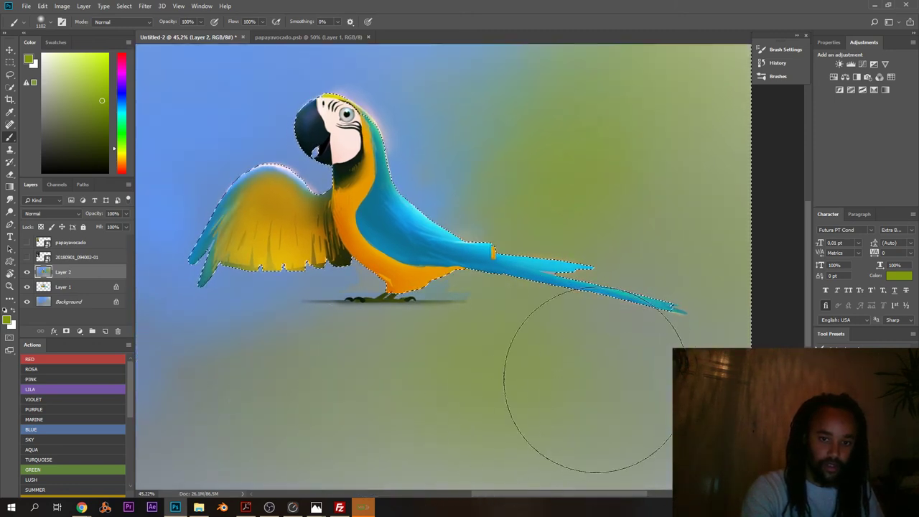
drag(447, 292, 403, 336)
key(ctrl+d)
key(ctrl+shift+alt+n)
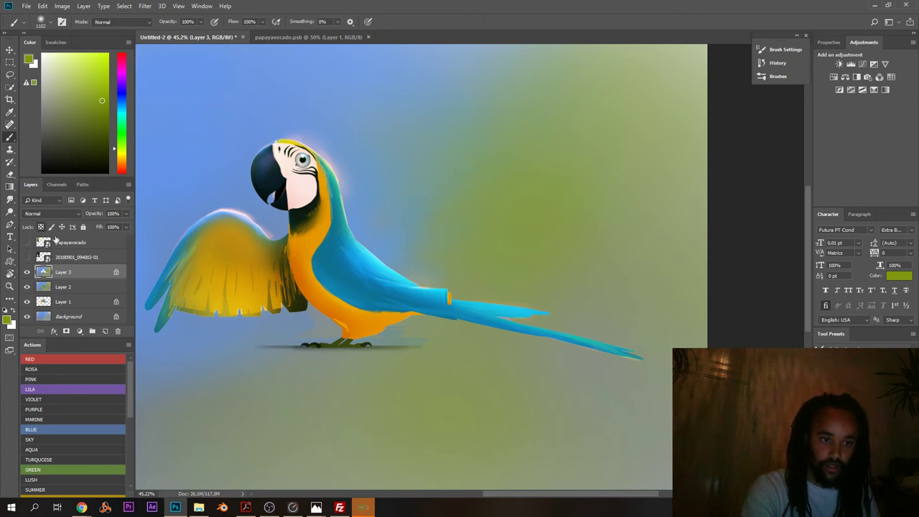
- Lasso spiky palm leaf shapes in the sky above the parrot's tail and paint them olive green with the large soft brush
key(l)
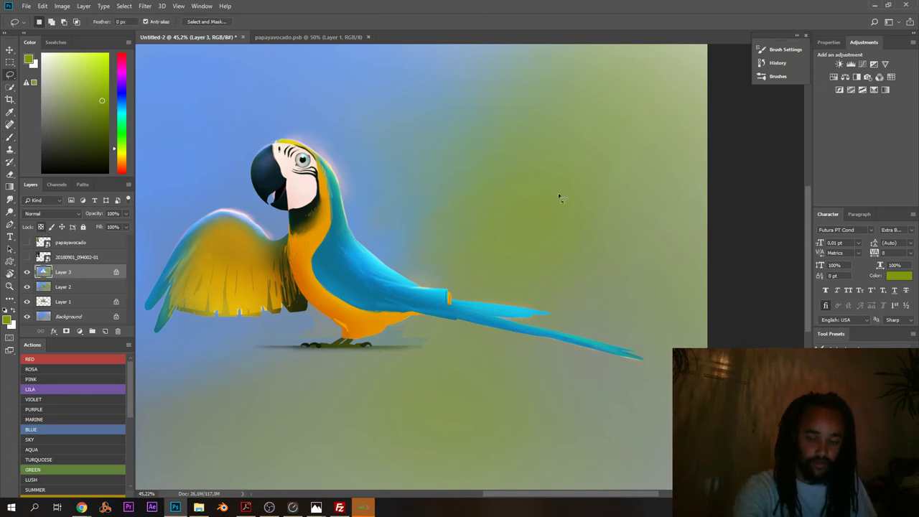
mouse_move(578, 204)
mouse_down()
mouse_move(470, 120)
mouse_move(557, 201)
mouse_move(487, 217)
mouse_move(553, 241)
mouse_up()
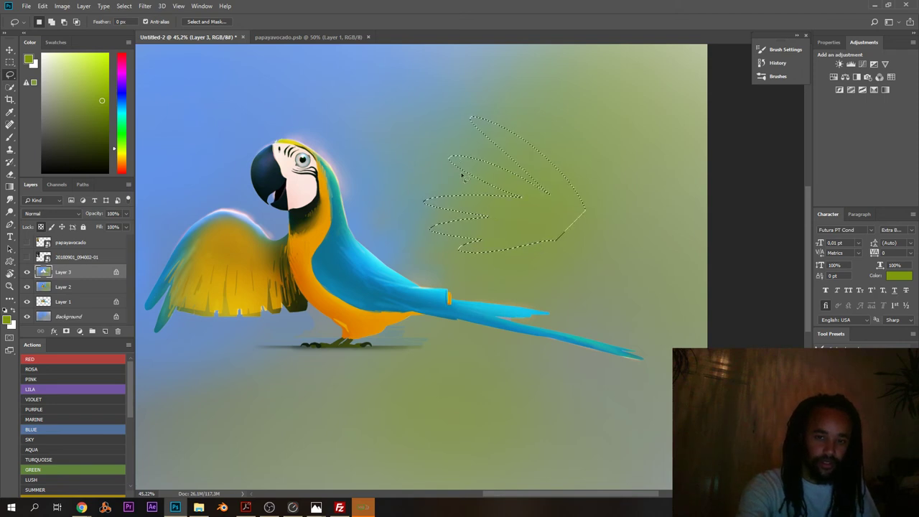
mouse_move(598, 152)
mouse_down()
mouse_move(568, 130)
mouse_move(526, 118)
mouse_move(535, 140)
mouse_move(447, 107)
mouse_move(446, 161)
mouse_up()
key(v)
key(b)
mouse_move(383, 147)
mouse_down()
mouse_move(350, 153)
mouse_move(431, 172)
mouse_up()
mouse_move(547, 179)
mouse_down()
mouse_move(575, 177)
mouse_move(493, 229)
mouse_up()
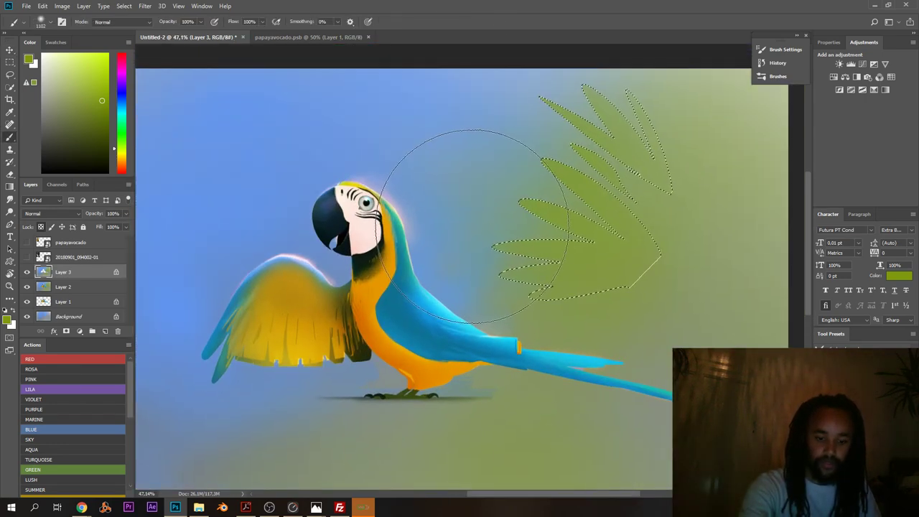
- Lasso a second palm leaf outline between the parrot's head and the green leaves, adding further fronds to the selection for painting
key(l)
drag(489, 192, 515, 176)
key(Return)
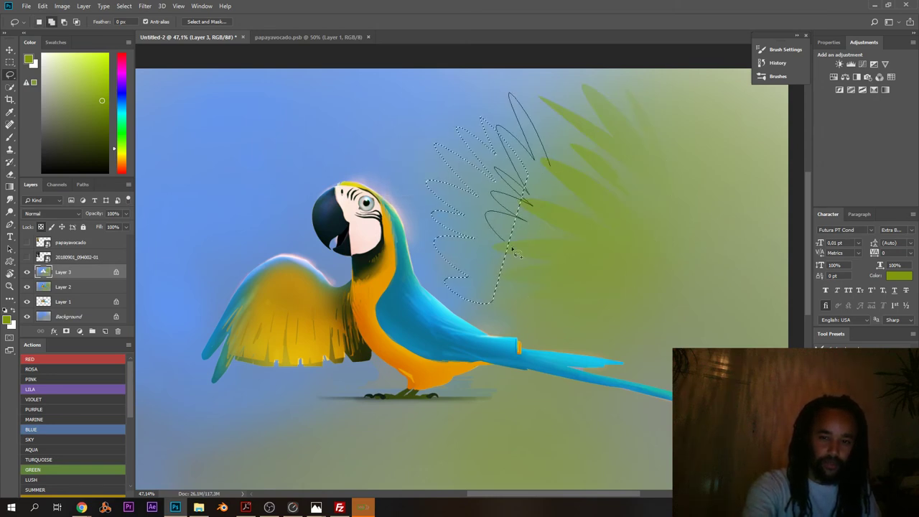
drag(539, 193, 504, 256)
key(b)
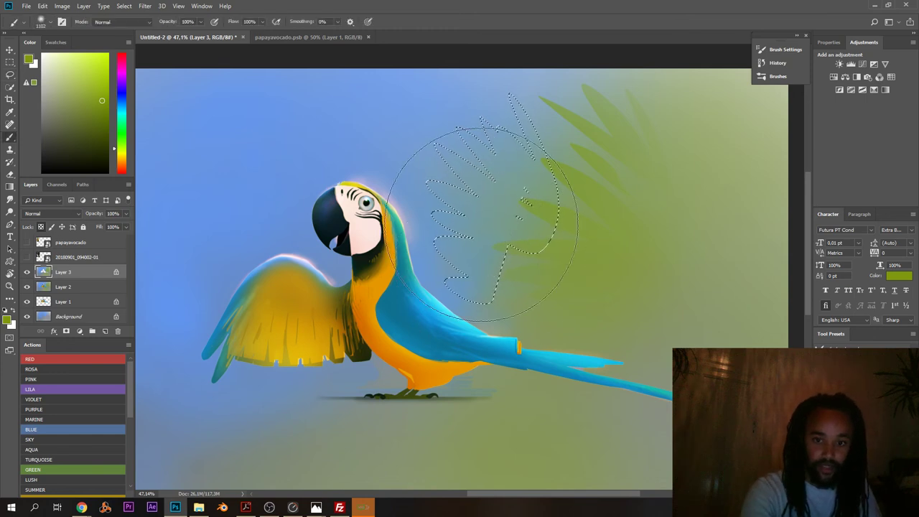
click(68, 53)
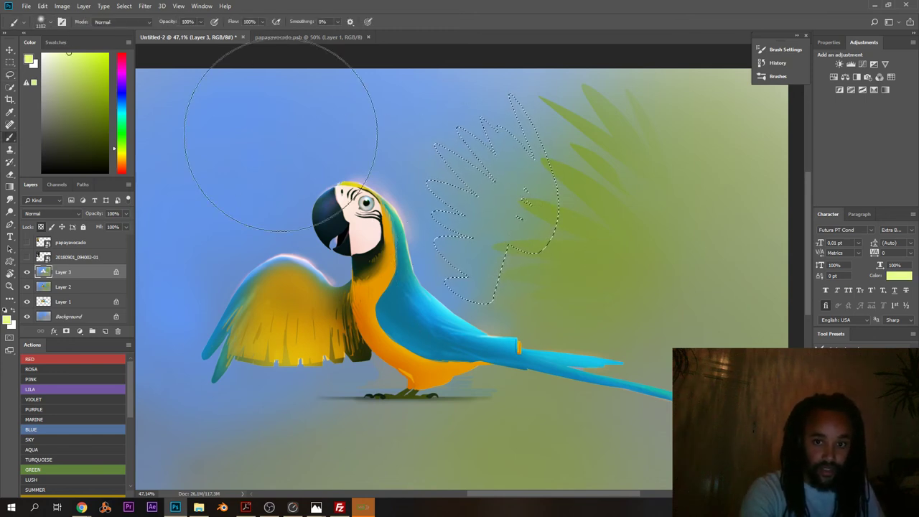
mouse_move(437, 130)
mouse_down()
mouse_move(495, 138)
mouse_move(423, 117)
mouse_move(465, 115)
mouse_up()
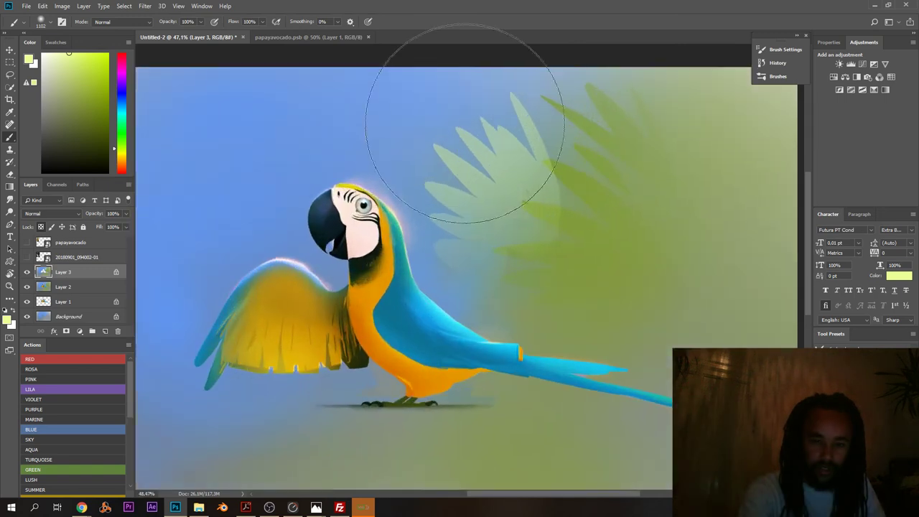
key(ctrl+z)
mouse_move(422, 156)
mouse_down()
mouse_move(448, 119)
mouse_move(379, 129)
mouse_move(413, 136)
mouse_up()
key(ctrl+z)
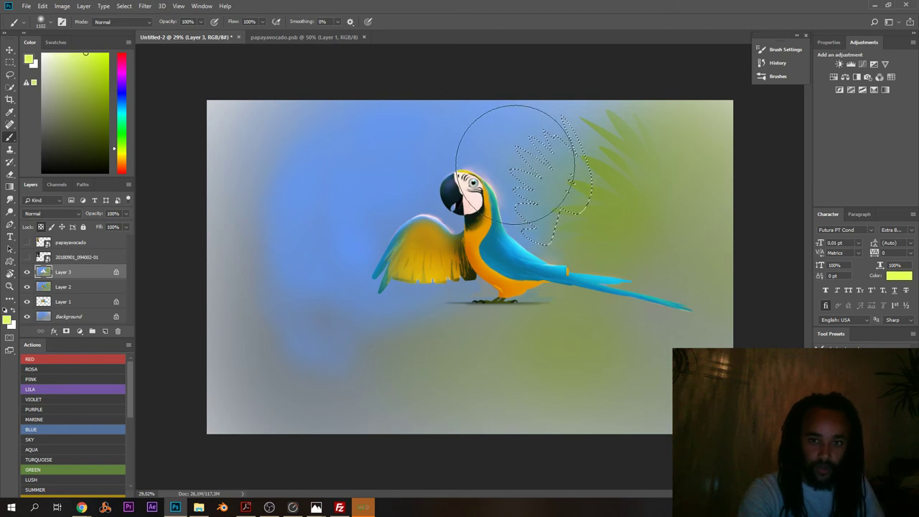
- Paint the selected palm leaf bright yellow-green, going over the frond tips with a 193 px soft brush, and deselect it
drag(523, 136, 539, 152)
drag(540, 152, 433, 194)
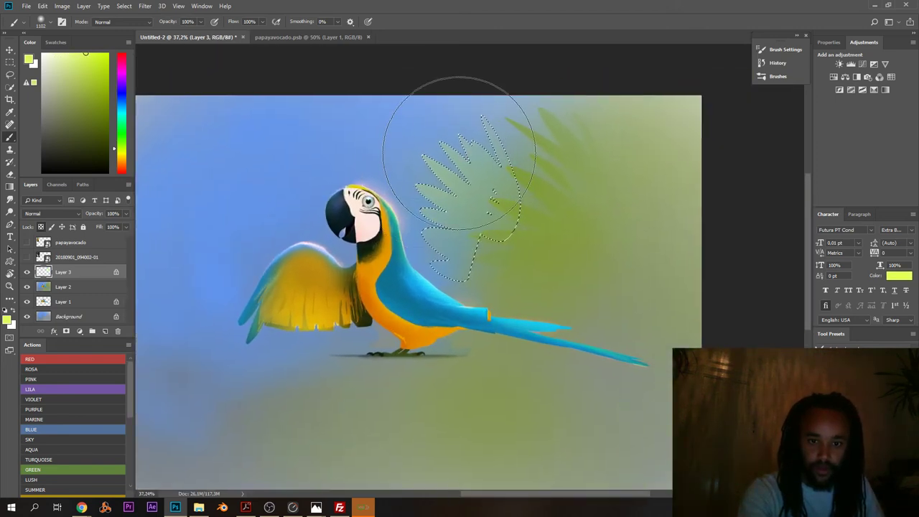
right_click(463, 159)
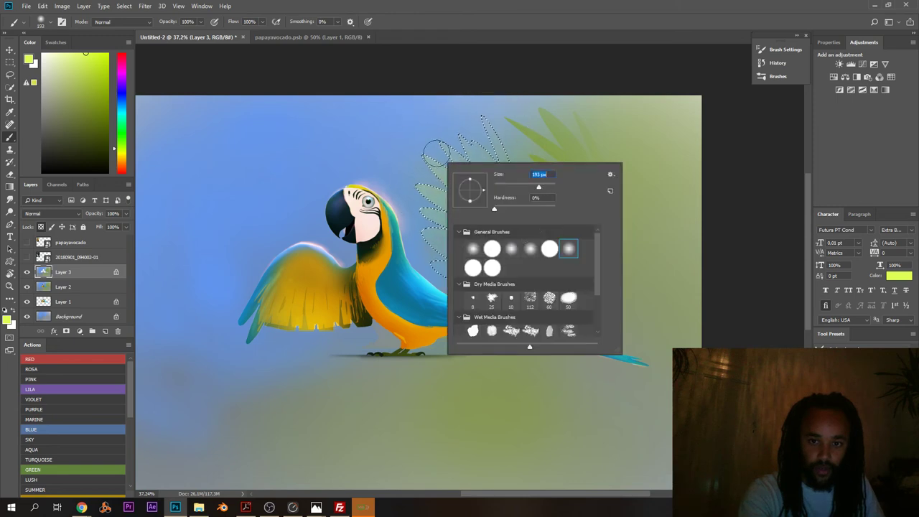
key(Return)
mouse_move(437, 152)
mouse_down()
mouse_move(466, 135)
mouse_move(445, 115)
mouse_move(473, 119)
mouse_up()
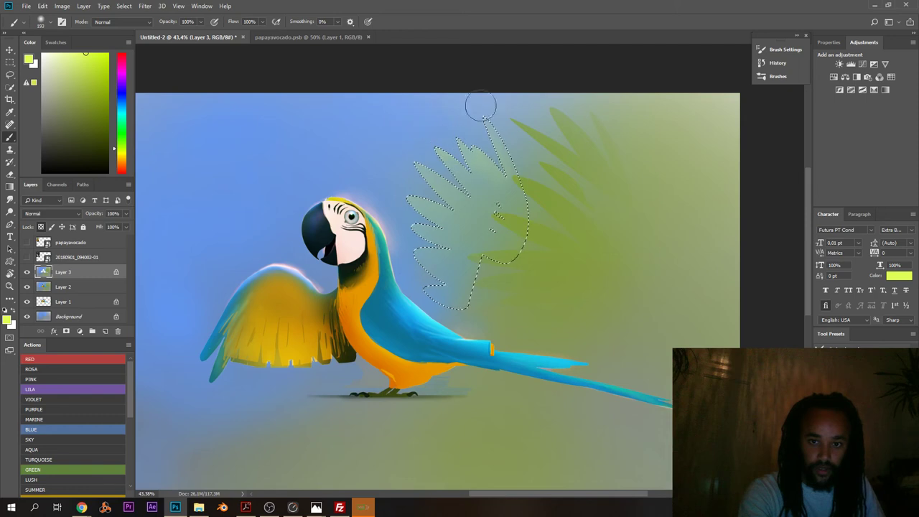
mouse_move(435, 240)
mouse_down()
mouse_move(445, 236)
mouse_move(425, 205)
mouse_up()
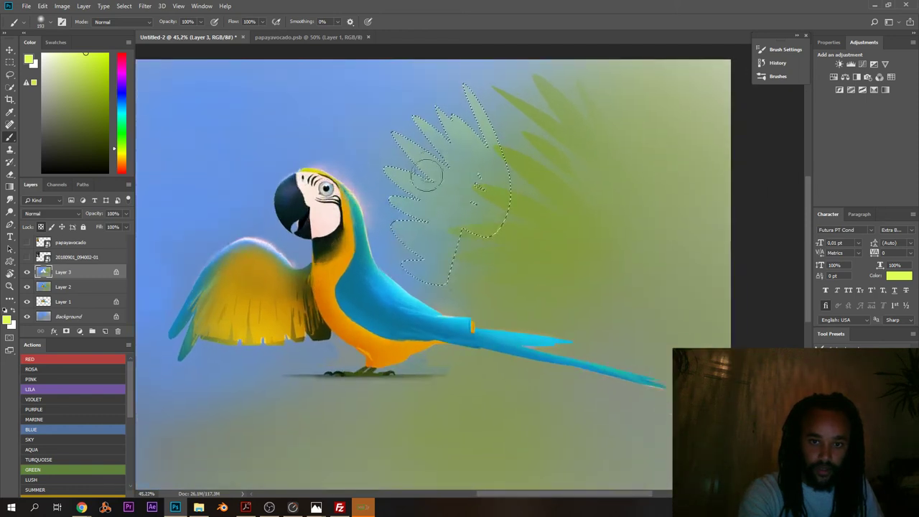
mouse_move(393, 157)
mouse_down()
mouse_move(397, 178)
mouse_move(352, 160)
mouse_move(377, 161)
mouse_up()
drag(317, 209, 415, 111)
key(ctrl+d)
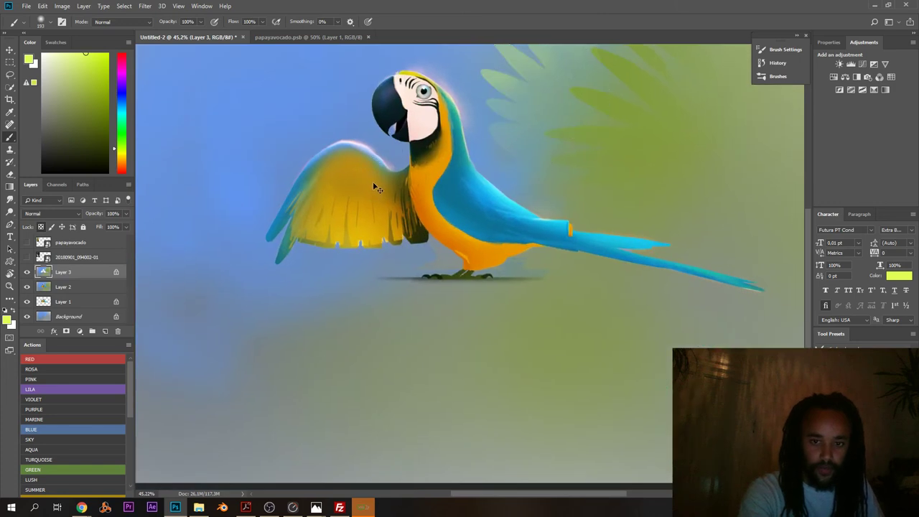
- Lasso a palm leaf shape above the parrot's raised wing and add a larger spiky frond in front of the wing to the selection
scroll(365, 191, down, 2)
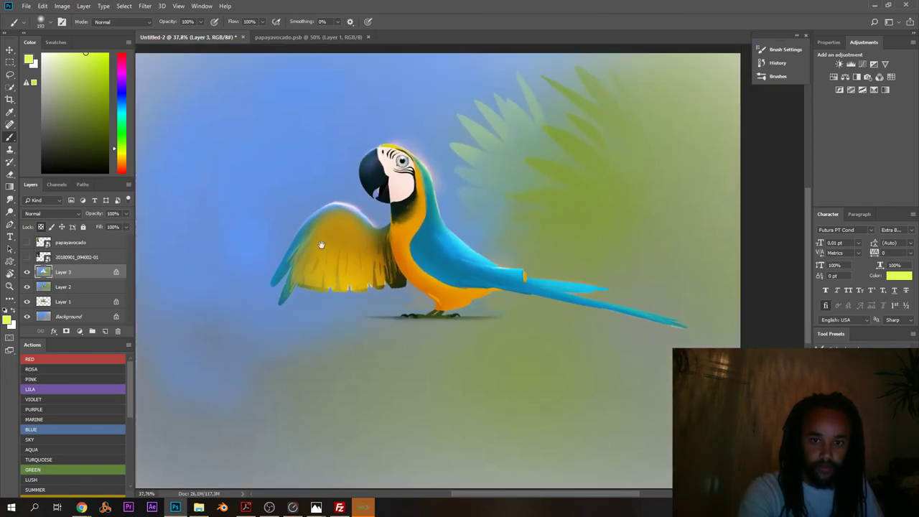
scroll(305, 249, up, 1)
key(l)
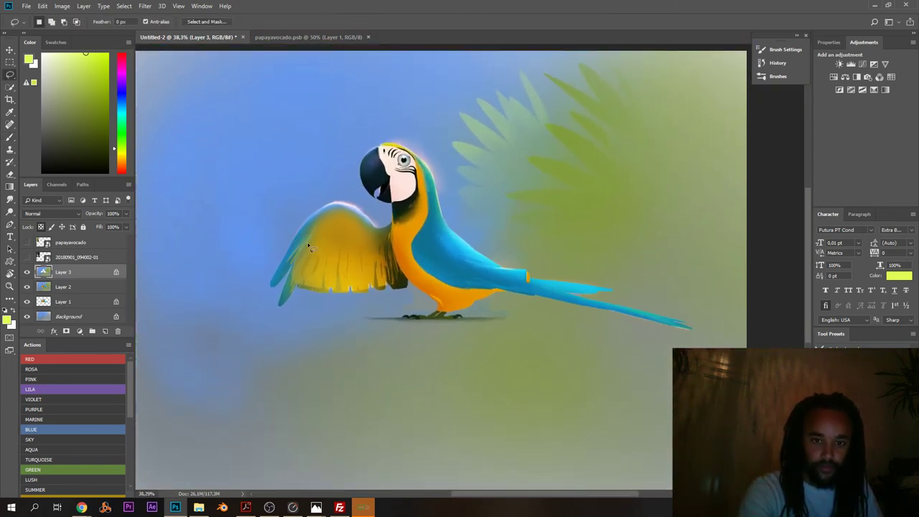
scroll(296, 217, down, 2)
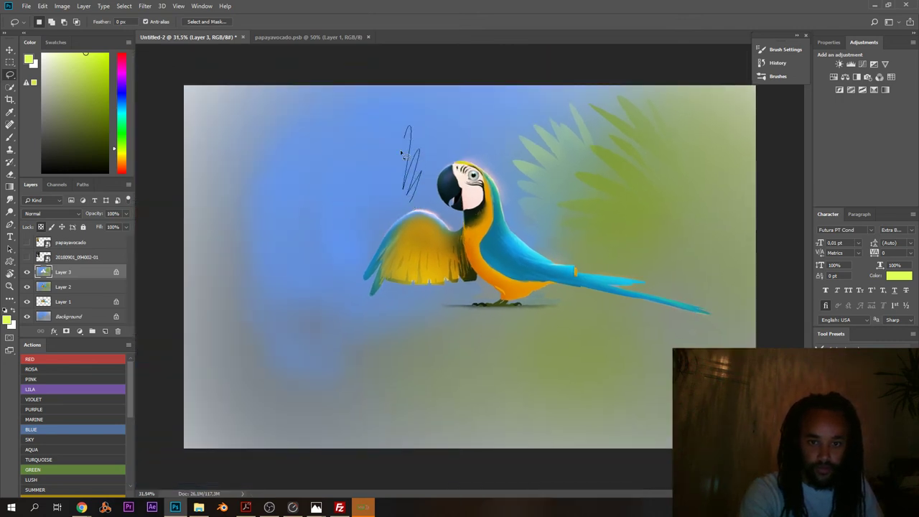
mouse_move(385, 201)
mouse_down()
mouse_move(366, 200)
mouse_move(351, 133)
mouse_up()
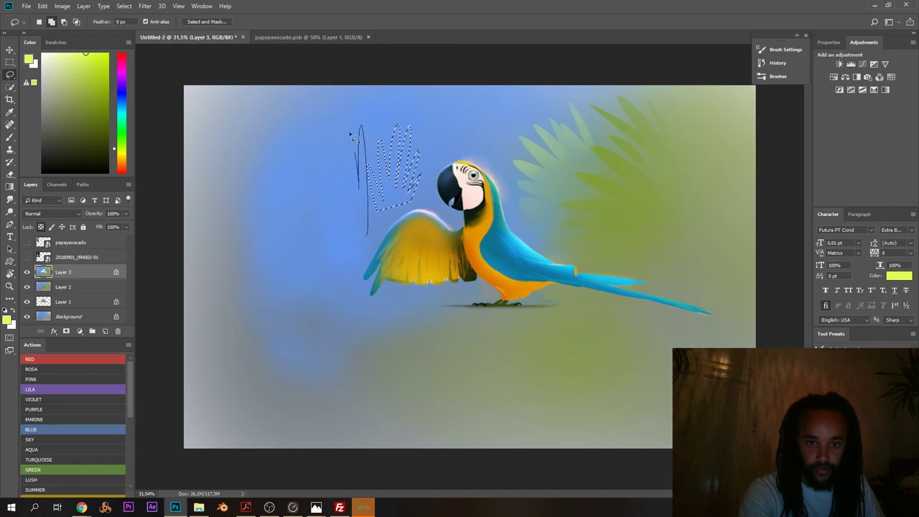
drag(328, 189, 296, 238)
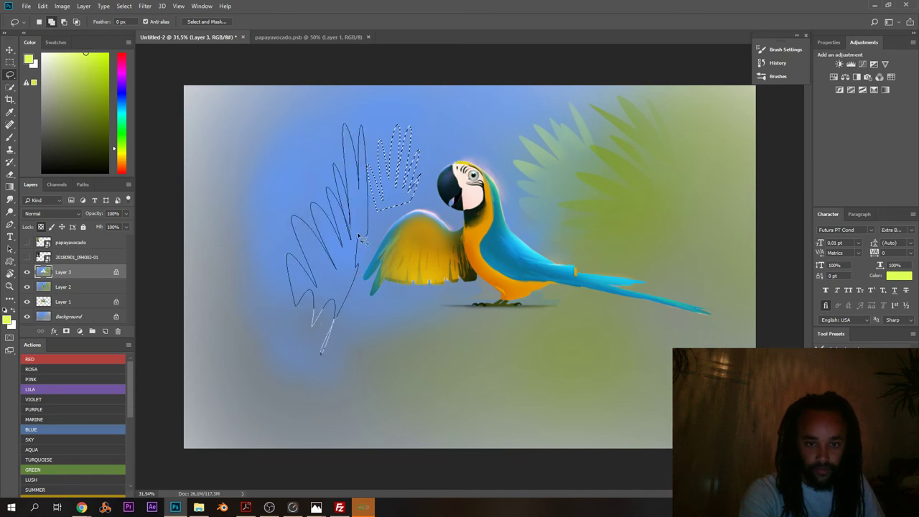
drag(362, 239, 363, 240)
- Paint the selected fronds around the raised wing yellow-green with a 448 px soft brush, and clear the selection
key(b)
right_click(443, 213)
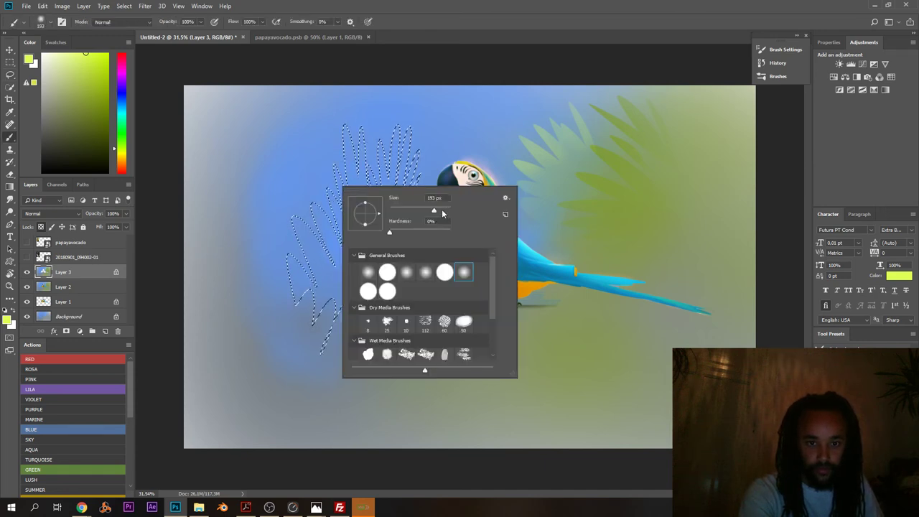
click(443, 211)
click(393, 127)
mouse_move(351, 125)
mouse_down()
mouse_move(302, 248)
mouse_move(308, 253)
mouse_move(326, 234)
mouse_move(325, 289)
mouse_up()
key(ctrl+d)
drag(330, 222, 293, 216)
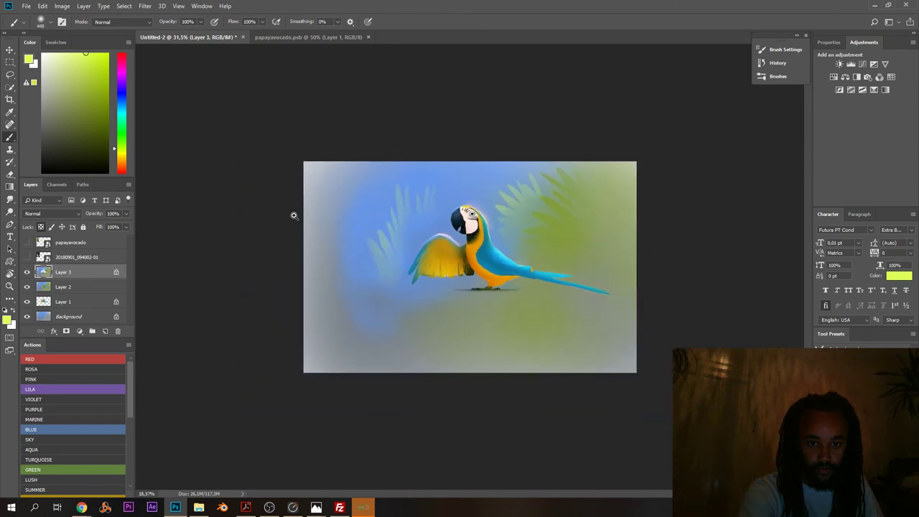
scroll(302, 223, up, 3)
key(ctrl+shift+d)
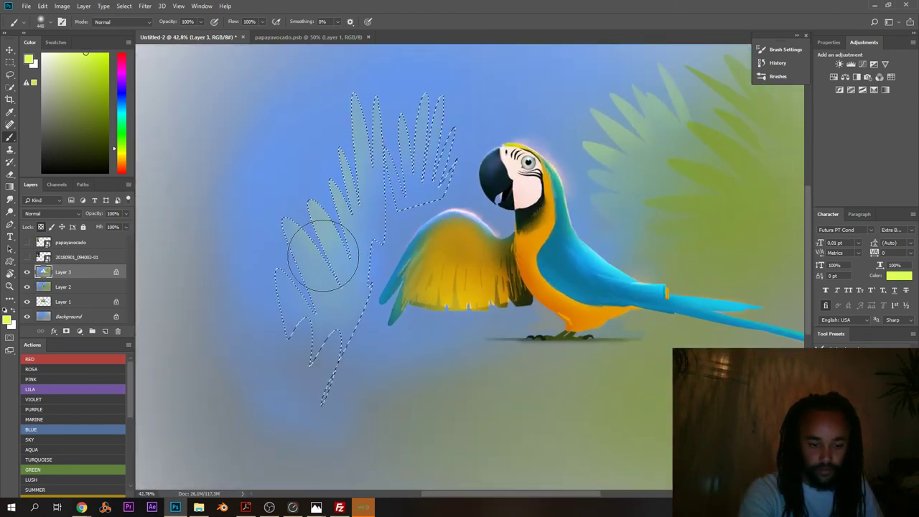
key(ctrl+d)
- Sample the sky blue beside the raised wing and blend the base of the nearby fronds with an 83 px brush
alt+click(383, 229)
right_click(386, 218)
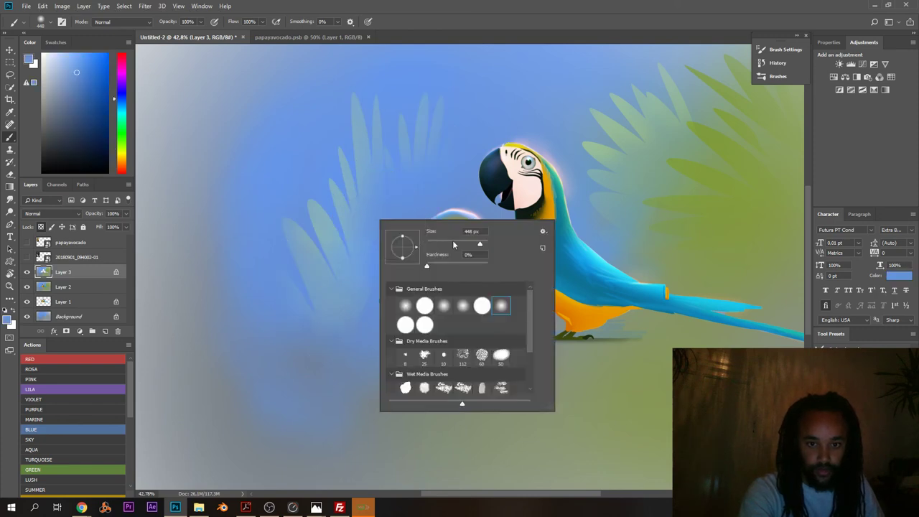
click(453, 244)
click(370, 227)
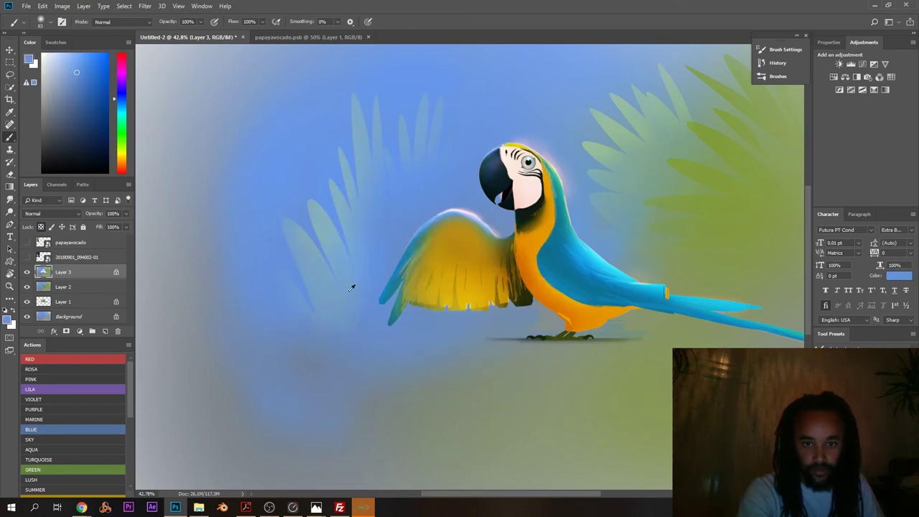
drag(449, 288, 423, 288)
drag(494, 266, 522, 234)
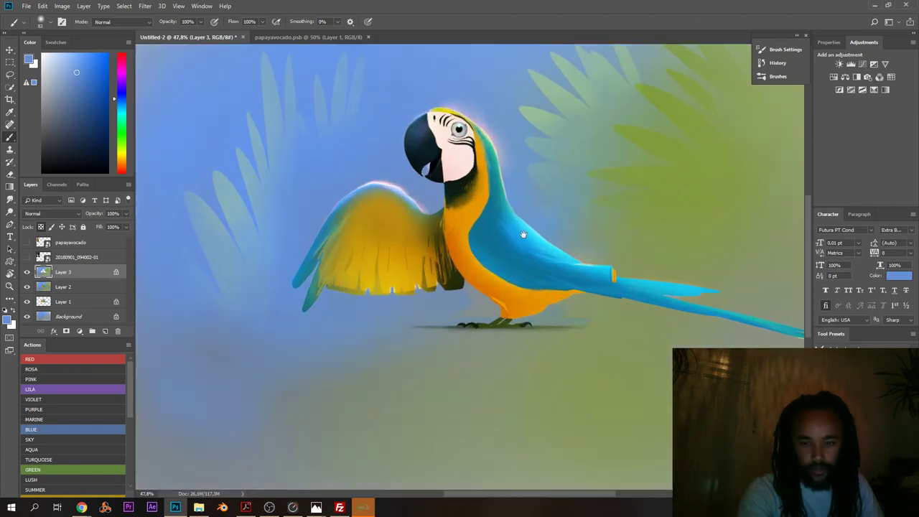
- Sample green and grey-green tones from the palm leaves behind the parrot to touch up the area where they overlap
drag(644, 125, 529, 197)
alt+click(508, 200)
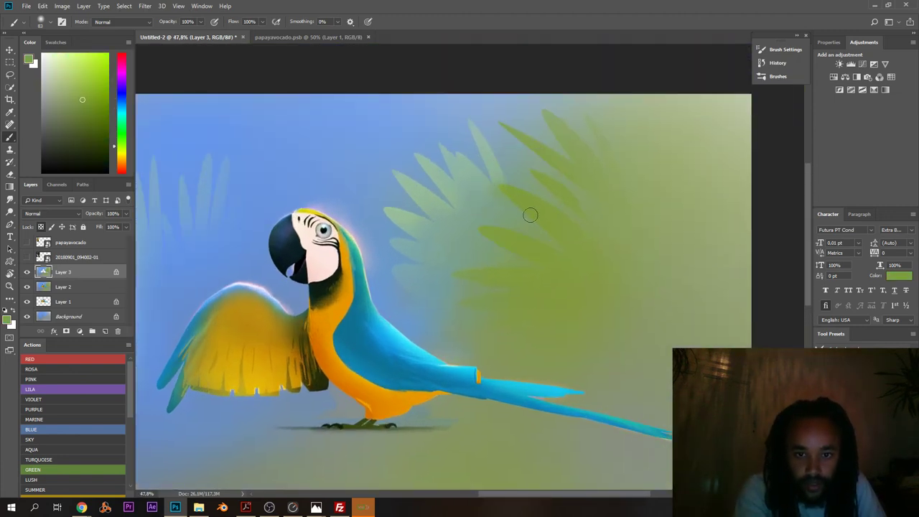
alt+click(476, 196)
mouse_move(497, 243)
mouse_down()
mouse_move(452, 233)
mouse_move(373, 274)
mouse_up()
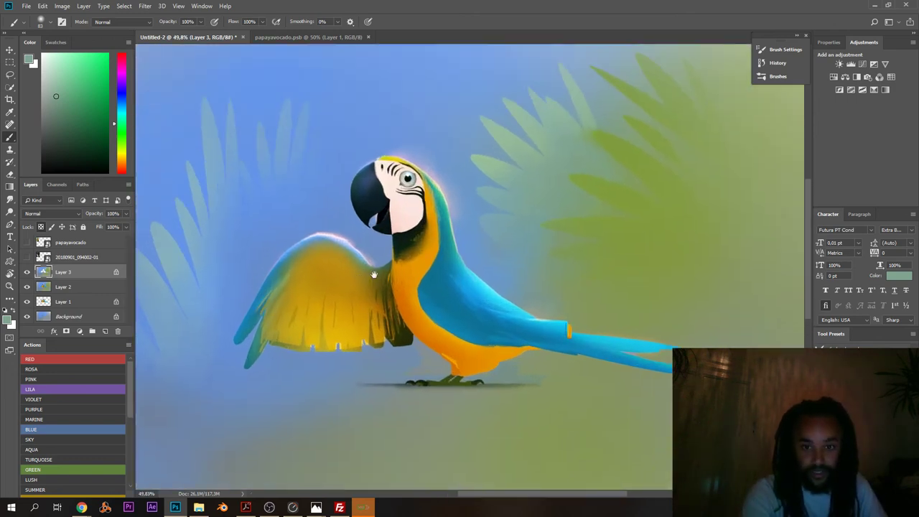
drag(453, 384, 423, 307)
mouse_move(345, 251)
mouse_down()
mouse_move(312, 265)
mouse_move(327, 288)
mouse_up()
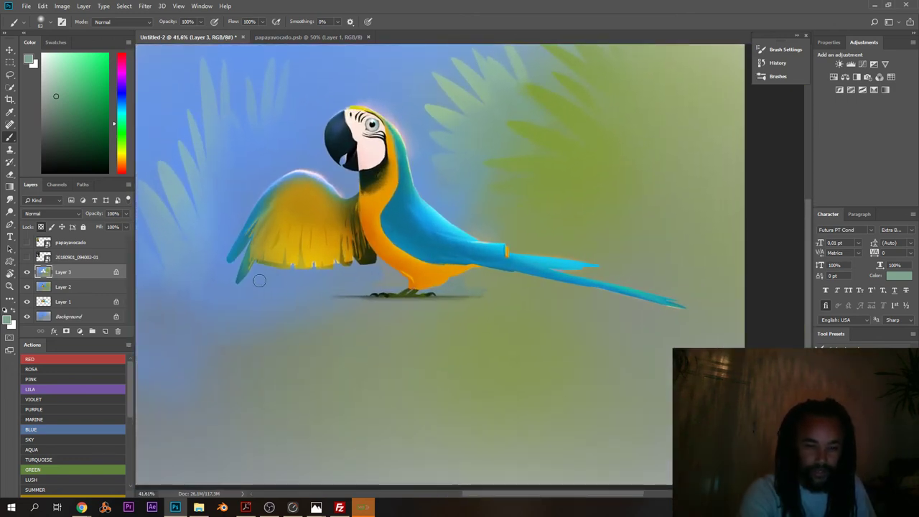
- Paint a soft brown ground across the lower part of the background beneath the parrot with a 1467 px brush
click(113, 153)
drag(114, 153, 118, 166)
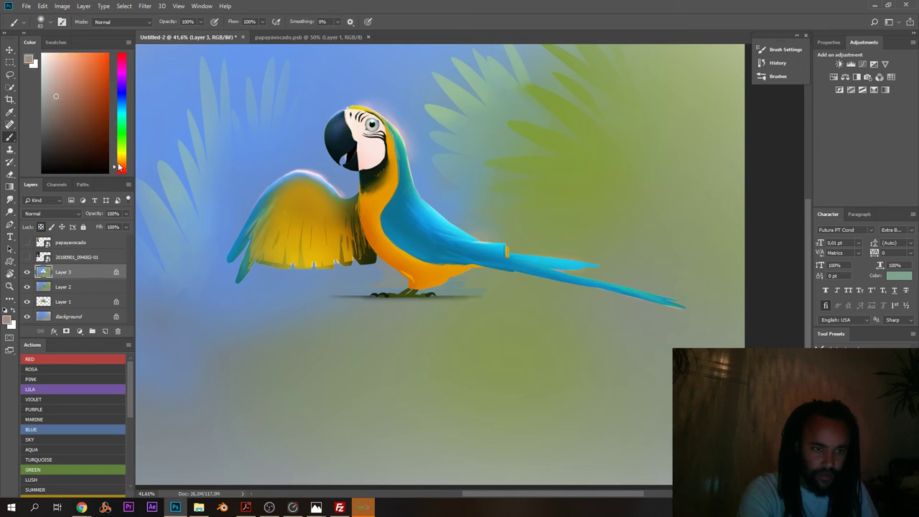
drag(74, 113, 74, 115)
drag(375, 296, 362, 301)
right_click(361, 301)
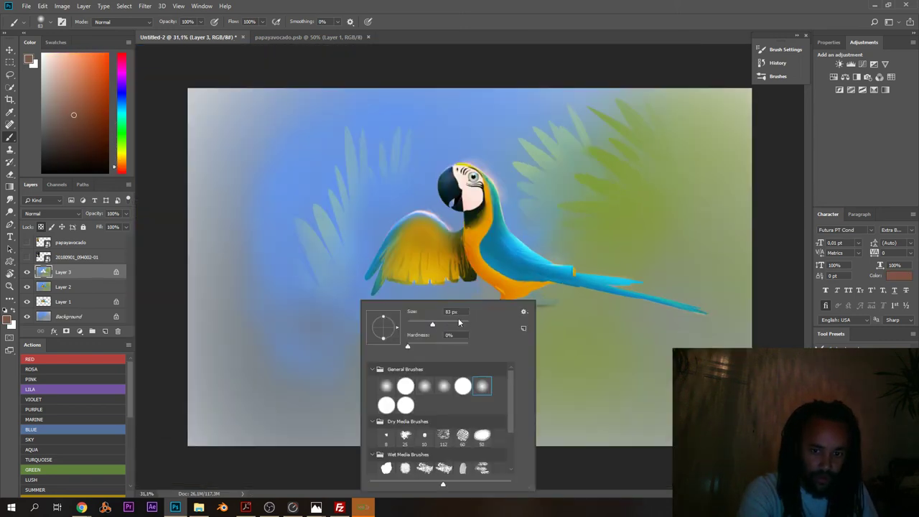
click(463, 323)
mouse_move(266, 367)
mouse_down()
mouse_move(402, 403)
mouse_move(662, 422)
mouse_move(651, 411)
mouse_move(302, 396)
mouse_move(290, 413)
mouse_move(585, 420)
mouse_move(728, 403)
mouse_move(283, 423)
mouse_move(281, 449)
mouse_up()
key(ctrl+z)
mouse_move(309, 418)
mouse_down()
mouse_move(632, 422)
mouse_move(637, 397)
mouse_up()
- Paint a soft brown contact shadow along the ground beneath the feet and tail with a 51 px brush, and sample the grey-blue beneath the wing
right_click(514, 309)
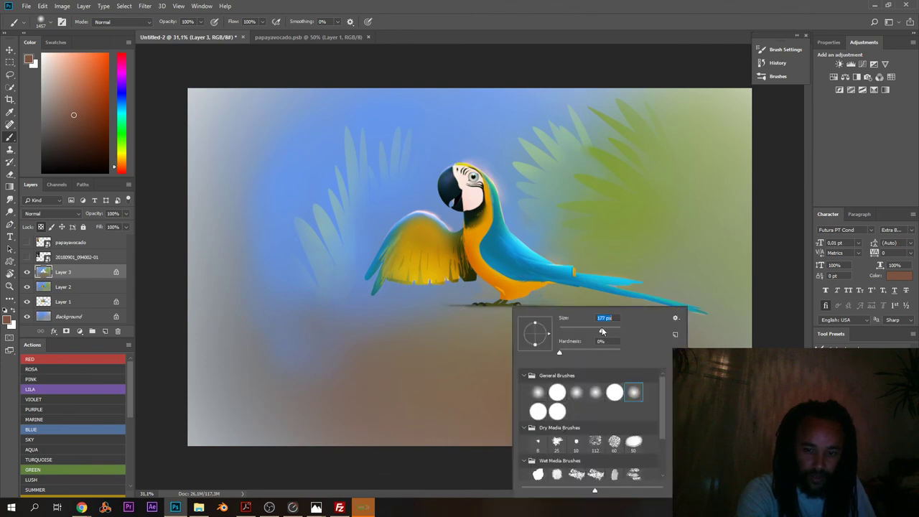
drag(602, 330, 602, 330)
click(477, 328)
scroll(509, 321, up, 5)
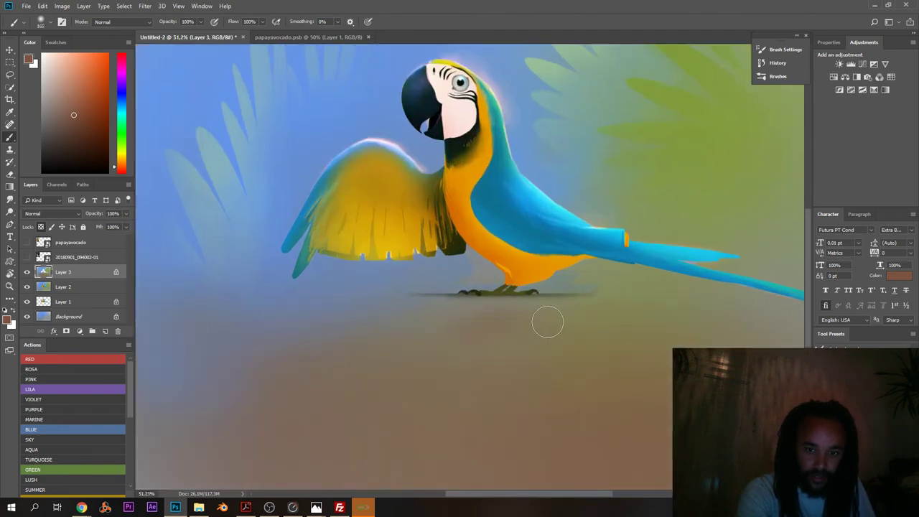
right_click(502, 303)
key(Return)
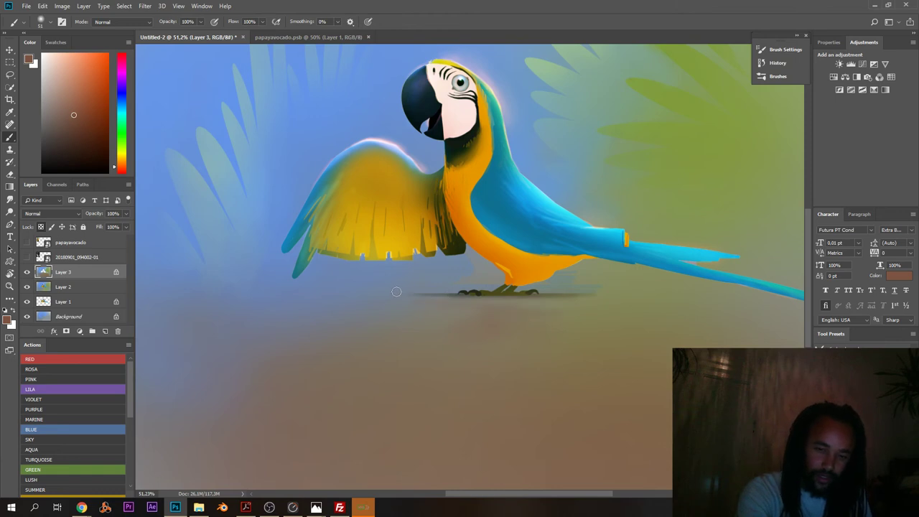
drag(673, 316, 639, 314)
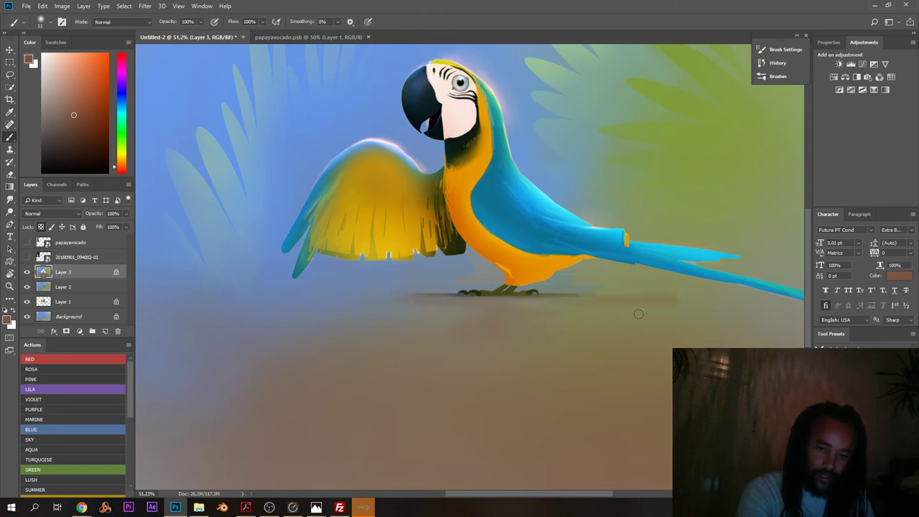
drag(519, 295, 501, 295)
drag(490, 295, 301, 312)
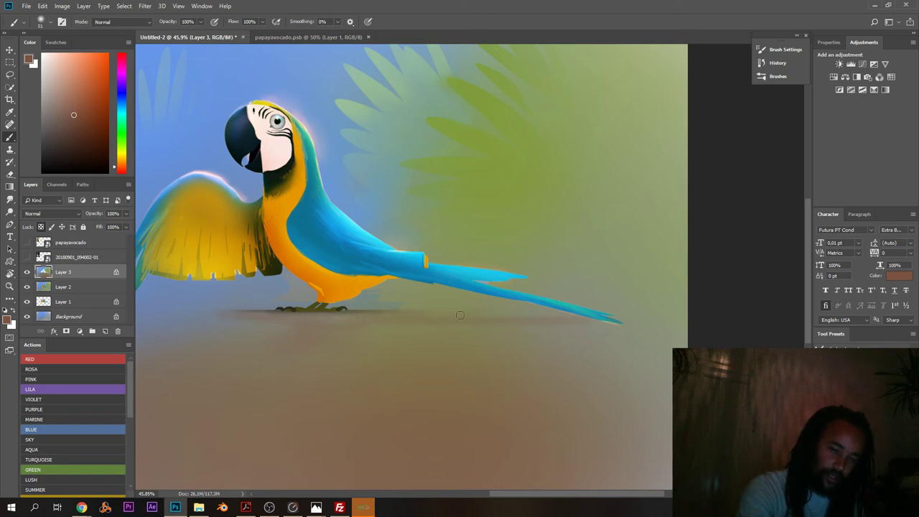
drag(243, 297, 304, 306)
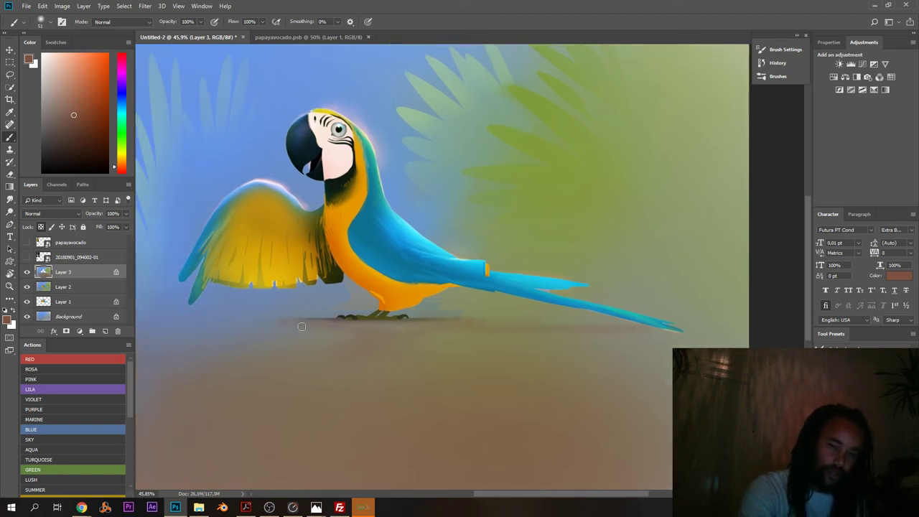
alt+click(251, 303)
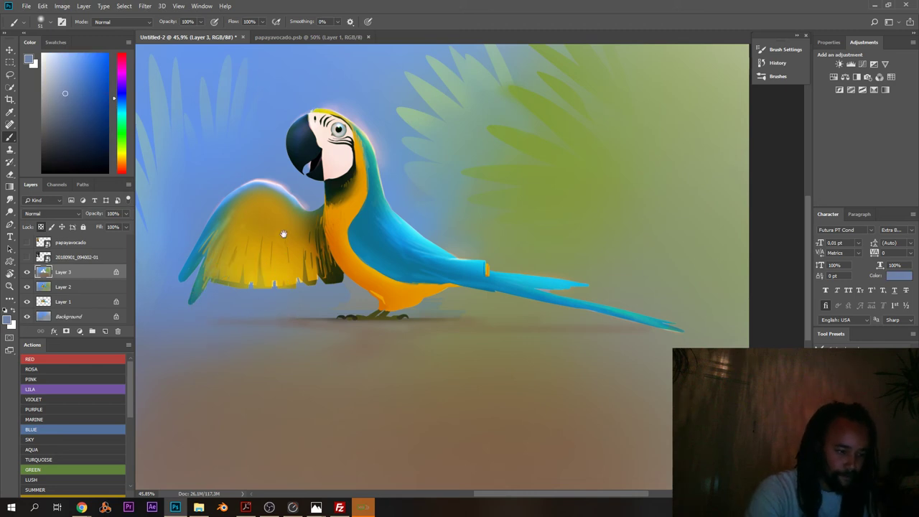
- Sample the yellow of the parrot's crown and reduce the hard round brush to 12 px
drag(284, 234, 308, 262)
scroll(370, 224, up, 3)
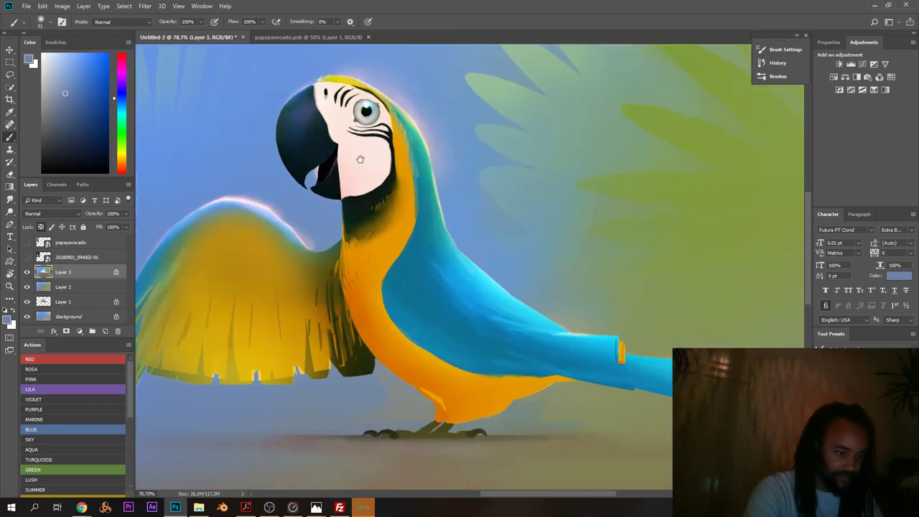
drag(361, 159, 362, 225)
scroll(368, 192, up, 2)
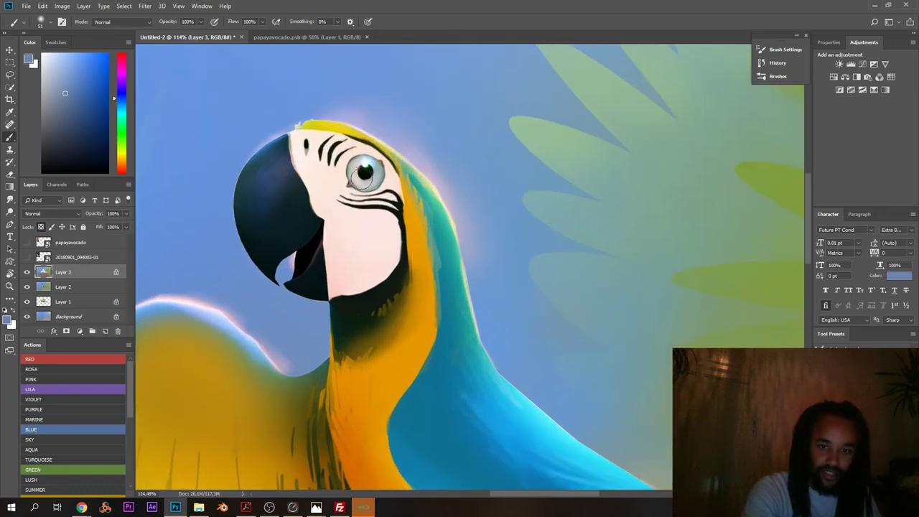
scroll(353, 117, up, 2)
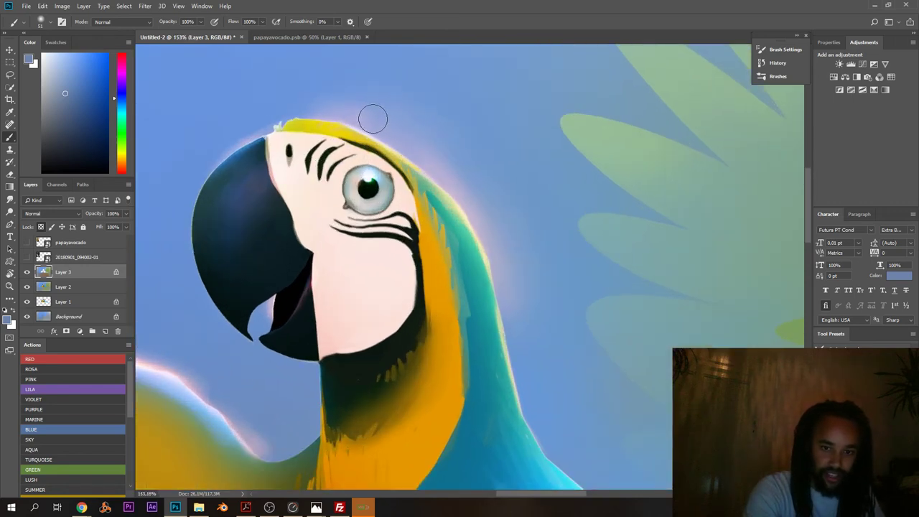
alt+click(320, 120)
right_click(325, 122)
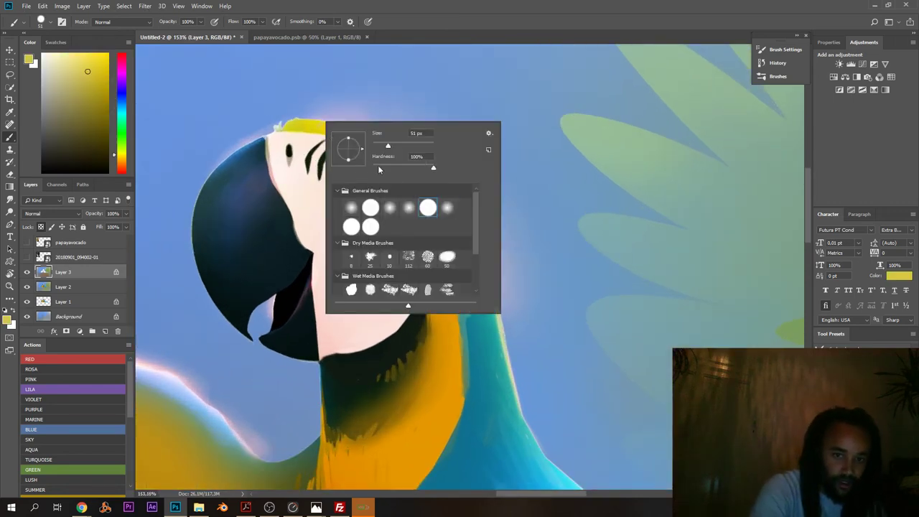
key(Escape)
- Sample the pale pink of the parrot's cheek and touch up the white face patch with a hard round 12 px brush
scroll(263, 181, down, 2)
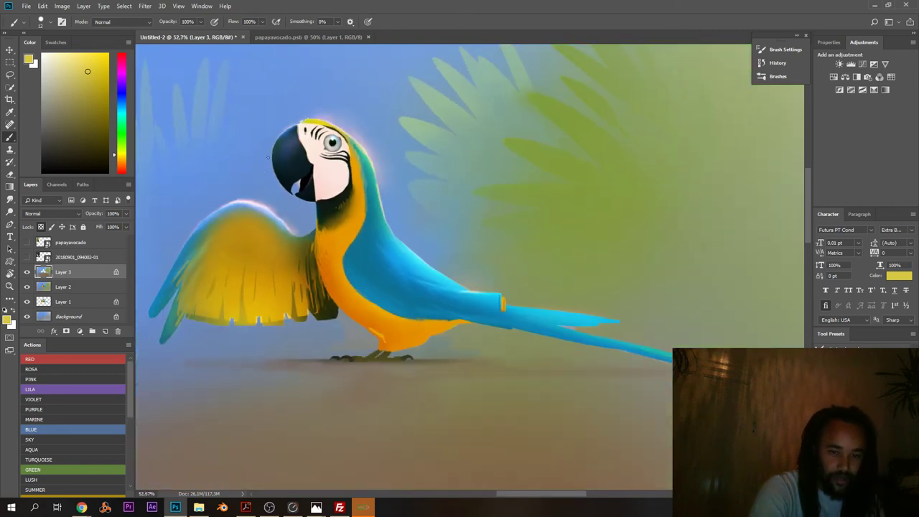
scroll(299, 211, down, 2)
scroll(299, 210, down, 1)
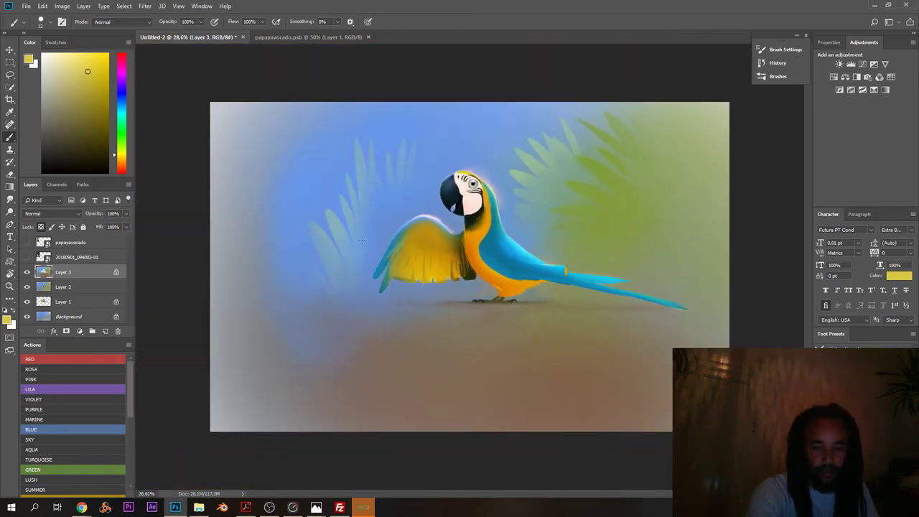
scroll(512, 248, up, 2)
drag(395, 193, 385, 294)
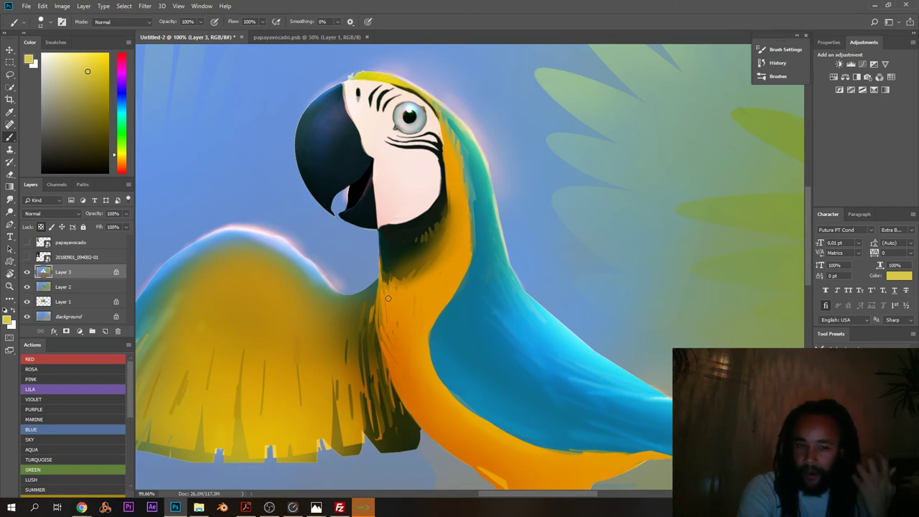
scroll(377, 82, up, 2)
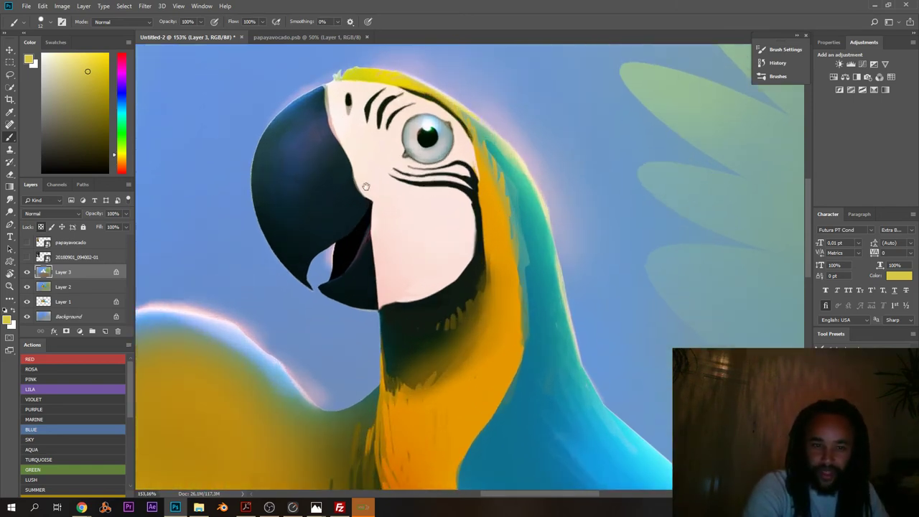
alt+click(404, 189)
right_click(405, 189)
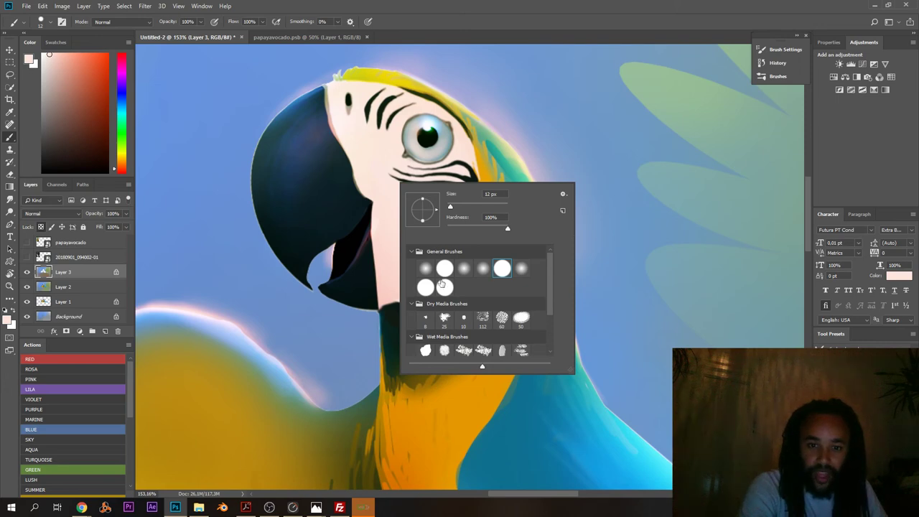
click(444, 267)
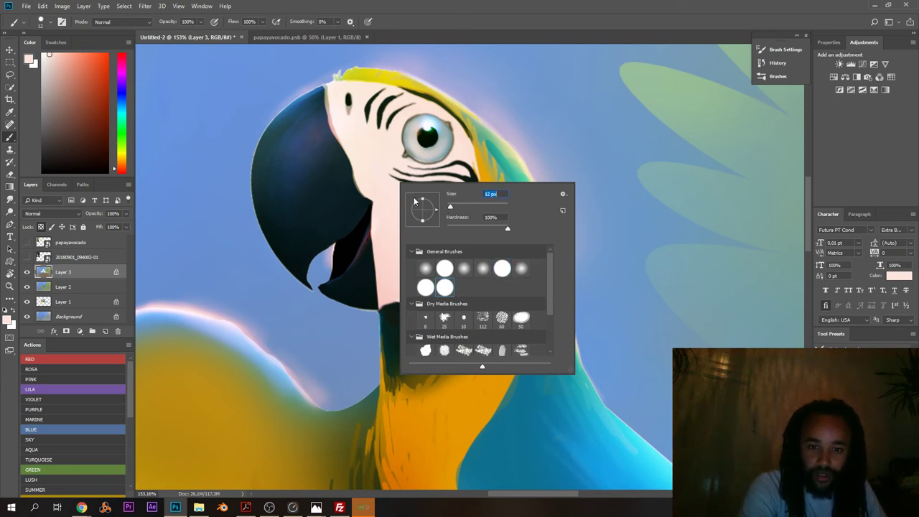
click(386, 184)
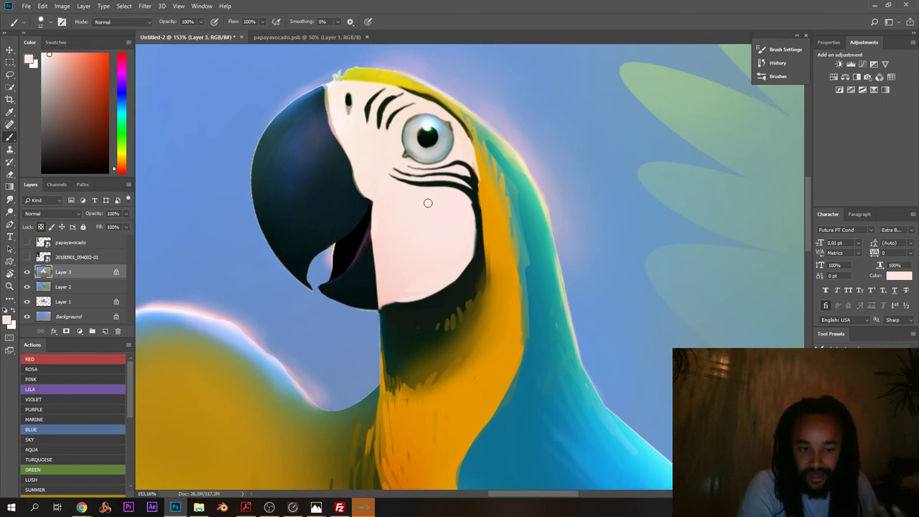
drag(383, 196, 322, 222)
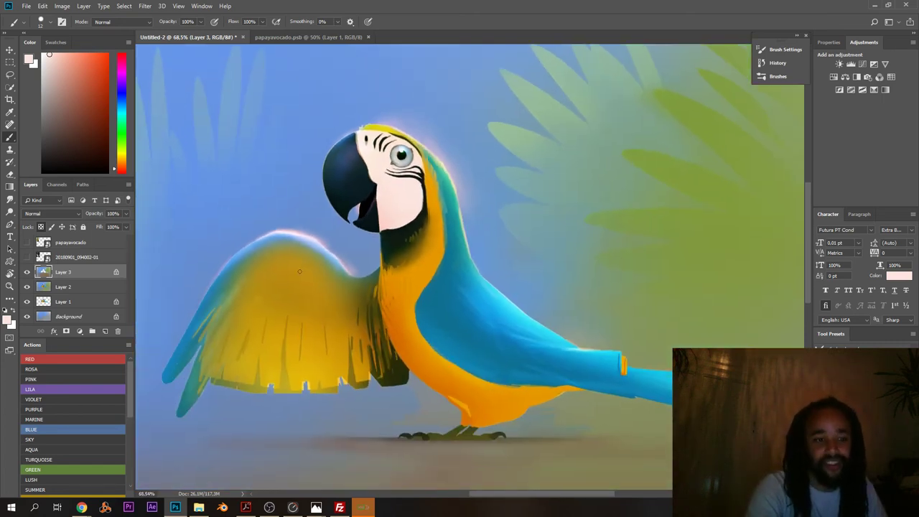
- Merge Layer 3 down into Layer 2, and paint over the orange strokes in the black throat patch with sampled dark green
key(ctrl+e)
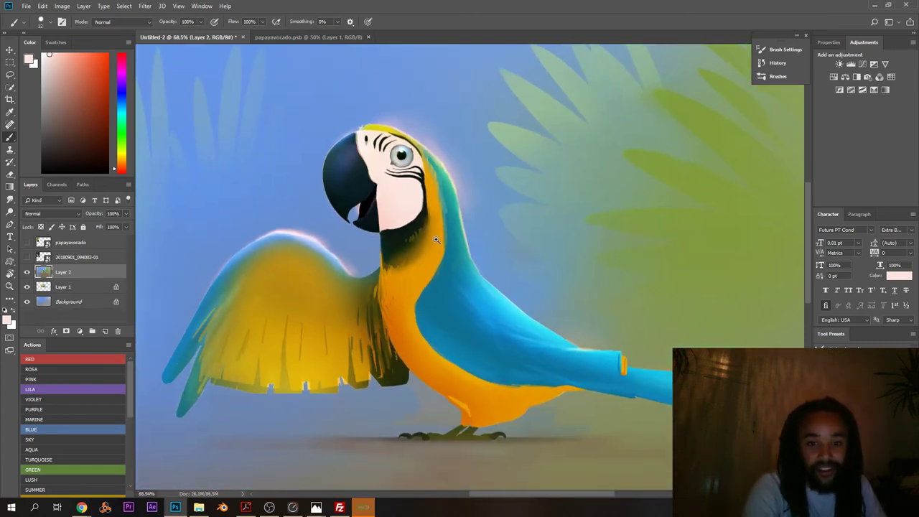
drag(436, 240, 480, 235)
alt+click(400, 228)
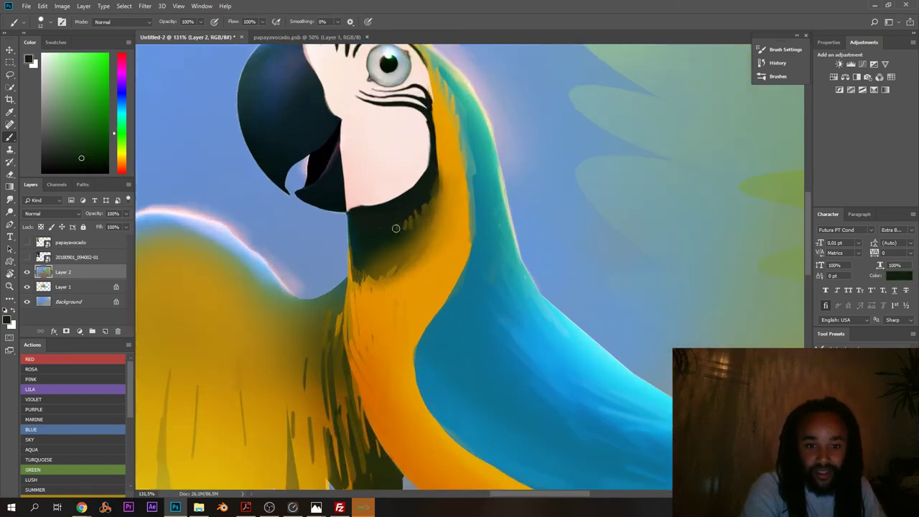
alt+click(415, 203)
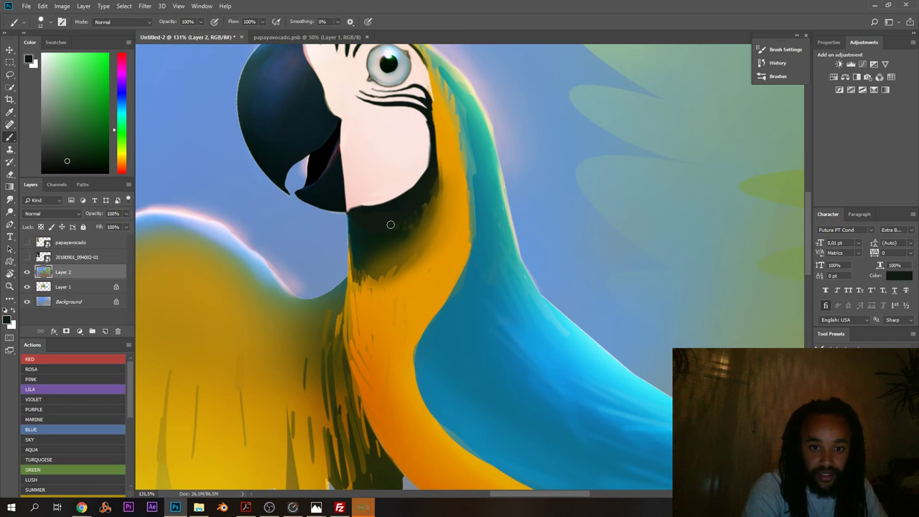
drag(374, 230, 363, 253)
drag(367, 258, 316, 225)
- Examine the parrot and the whole composition at different zoom levels for areas that need refinement
scroll(316, 225, up, 3)
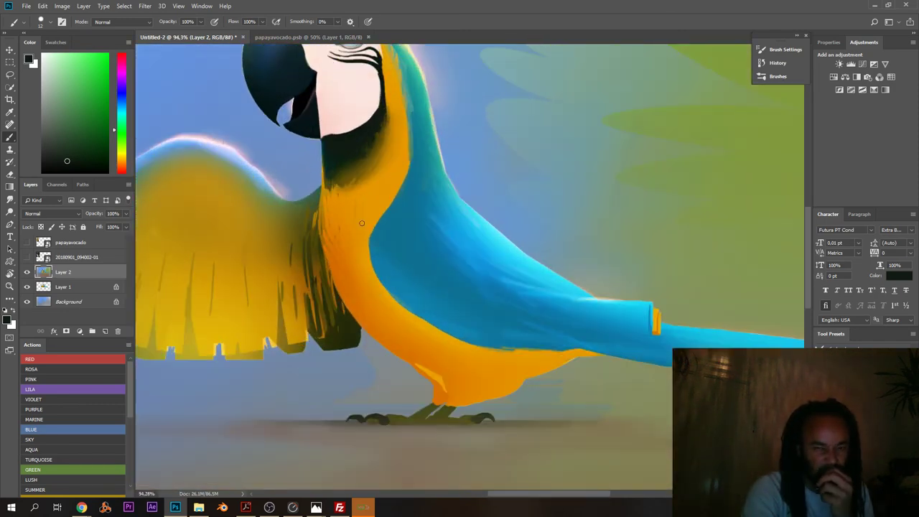
scroll(362, 127, down, 5)
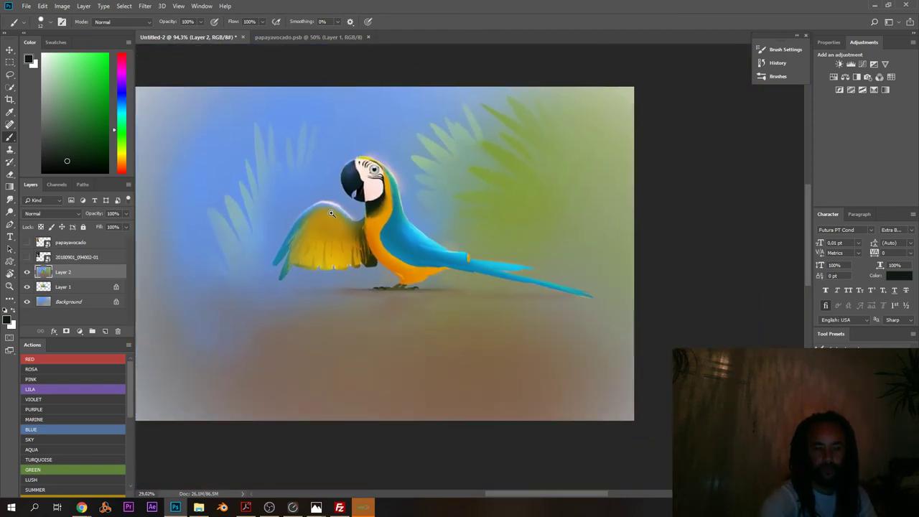
scroll(332, 213, up, 5)
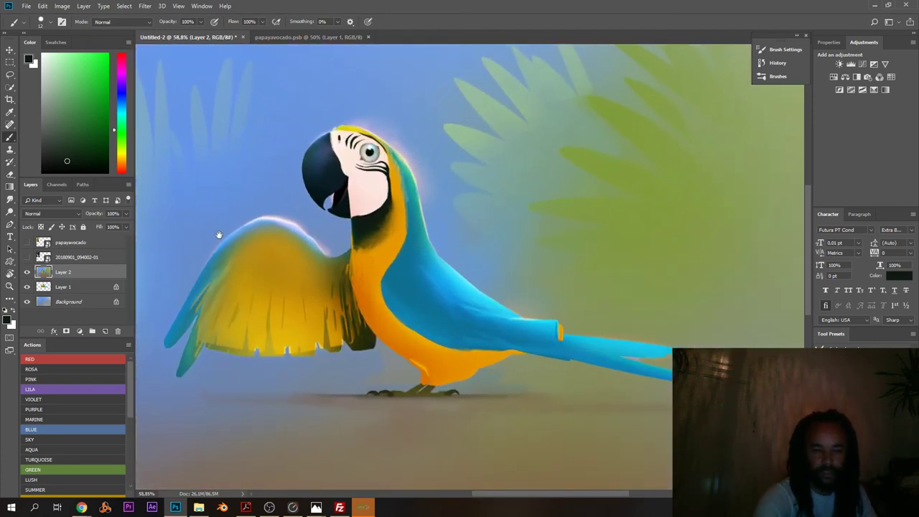
scroll(297, 214, down, 3)
scroll(324, 204, up, 2)
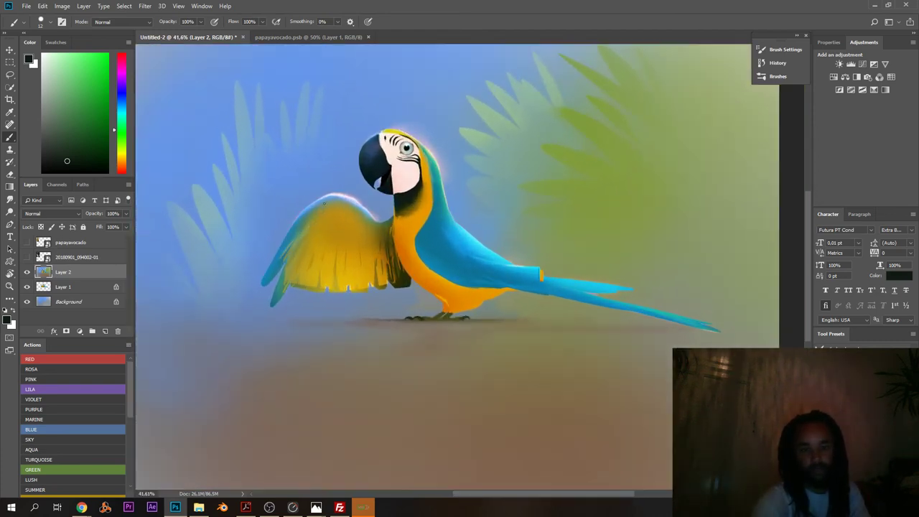
scroll(425, 179, up, 3)
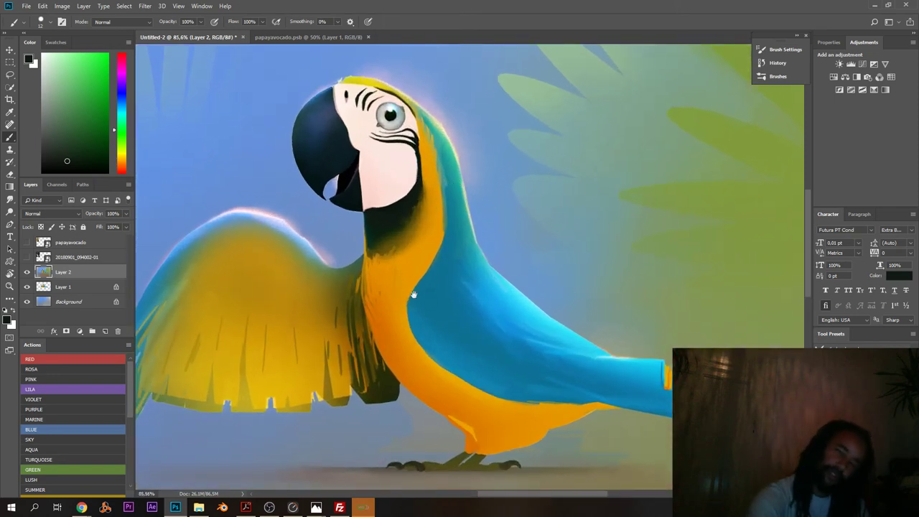
scroll(414, 295, down, 4)
scroll(304, 171, up, 5)
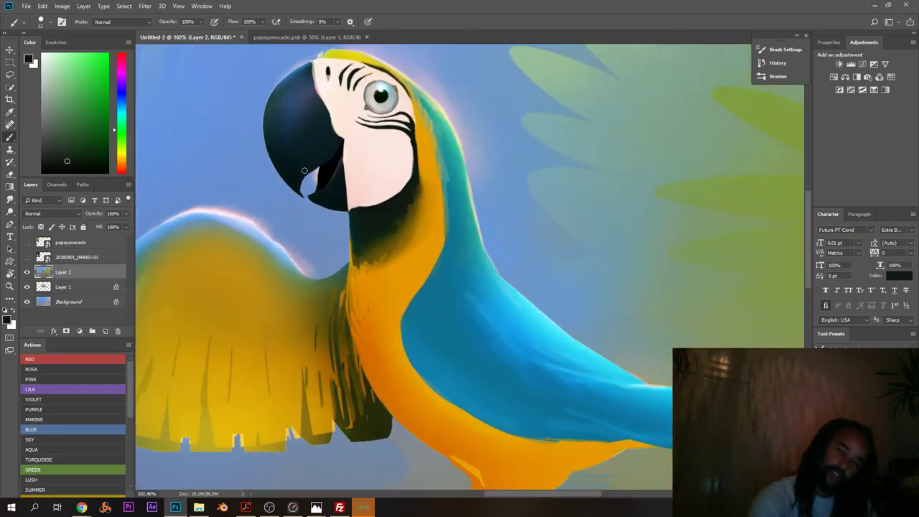
- Choose a light grey-blue and paint a thin highlight along the inner edge of the lower beak with a 3 px brush
scroll(340, 159, up, 2)
scroll(312, 148, up, 2)
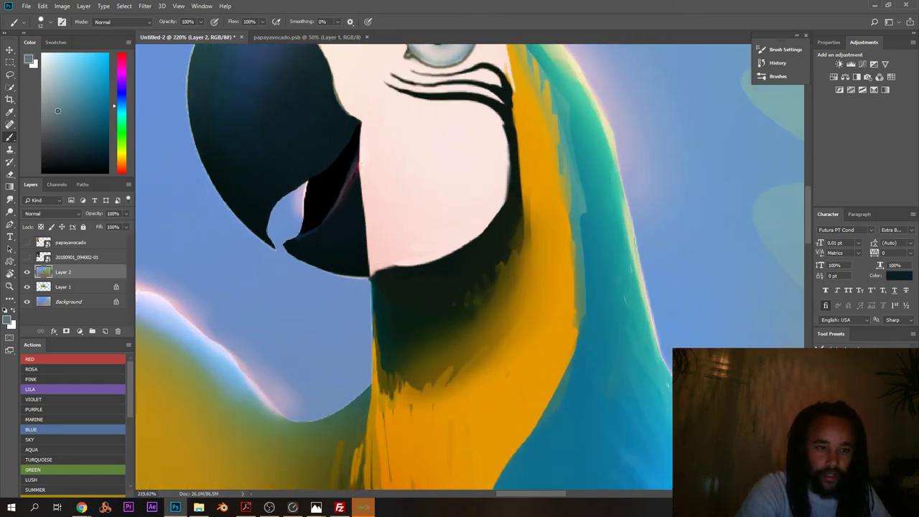
click(52, 83)
drag(355, 167, 323, 232)
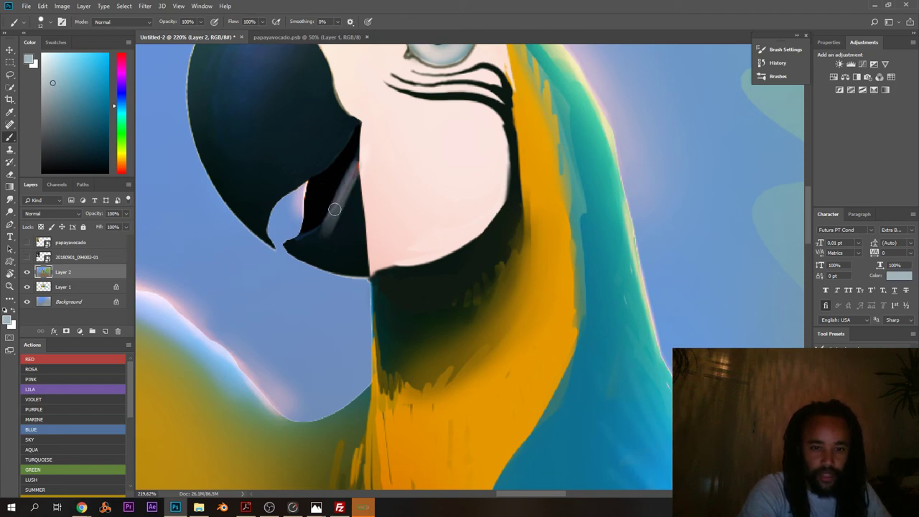
key(ctrl+z)
right_click(360, 187)
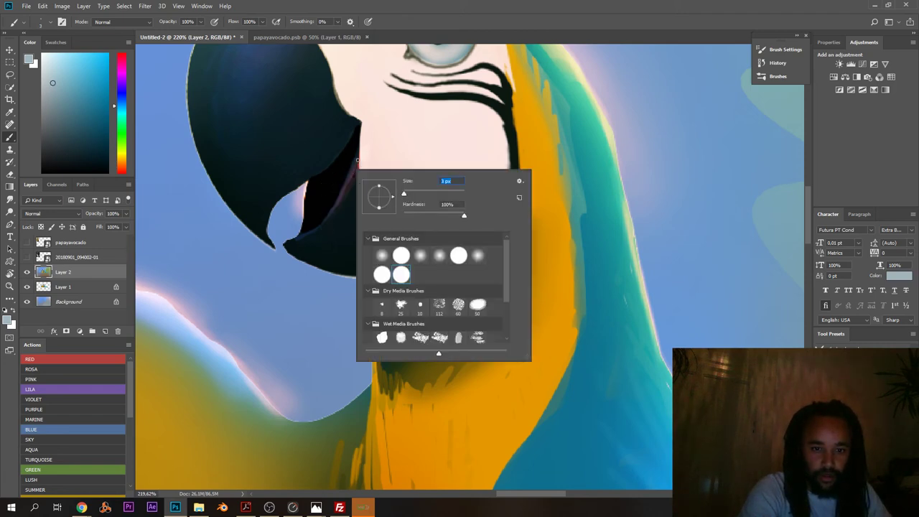
key(Return)
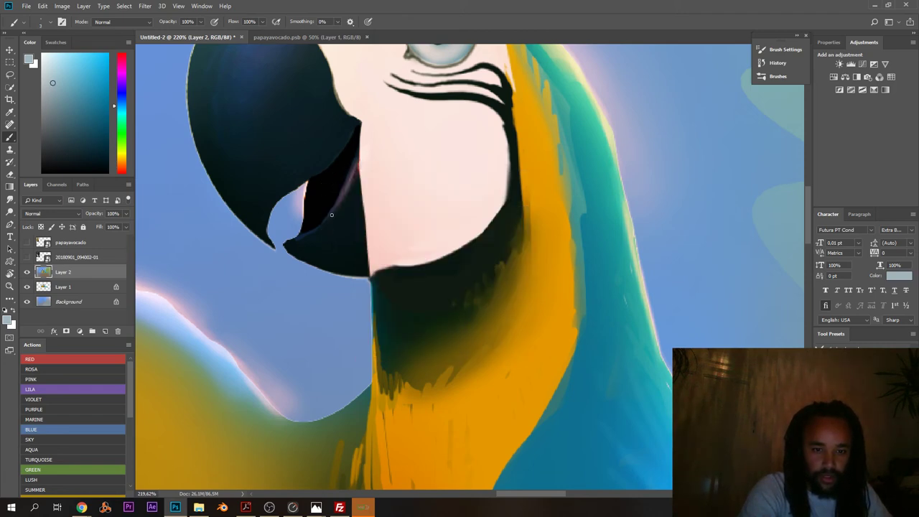
- Paint thin grey-blue highlight strokes on the upper beak's curved surface and along the beak edges around the opening
drag(328, 148, 334, 218)
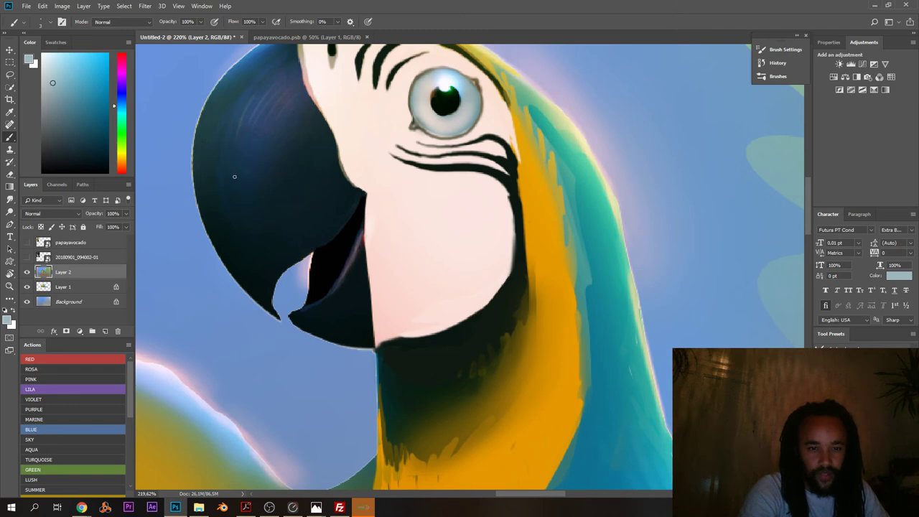
ctrl+drag(220, 198, 199, 189)
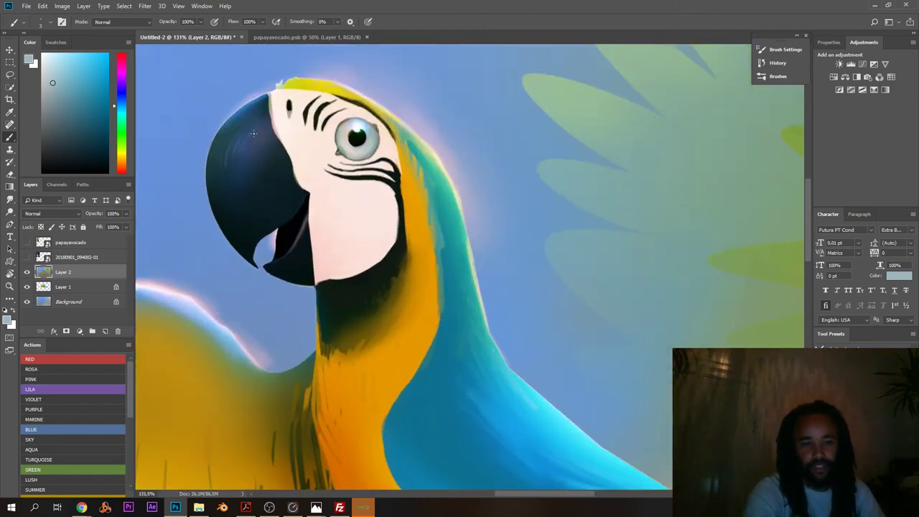
scroll(243, 145, up, 3)
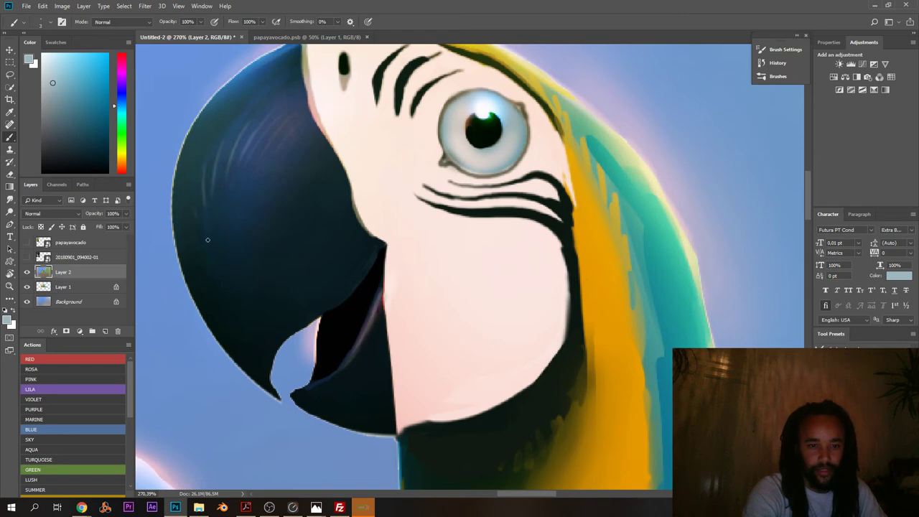
drag(318, 384, 292, 395)
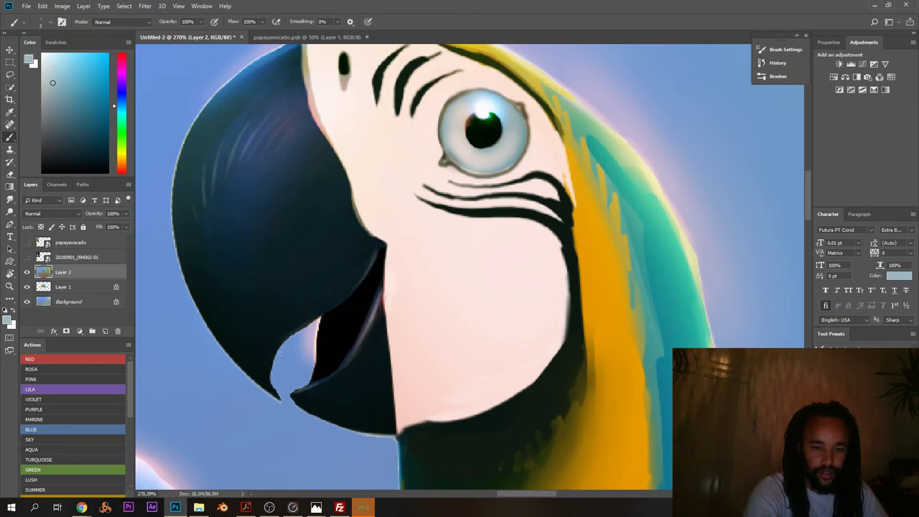
drag(282, 314, 230, 316)
drag(257, 272, 263, 240)
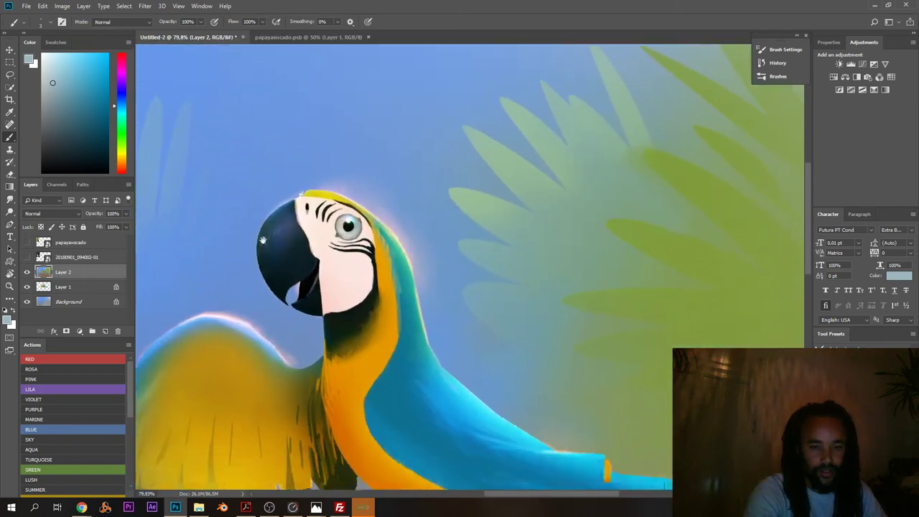
scroll(329, 267, up, 5)
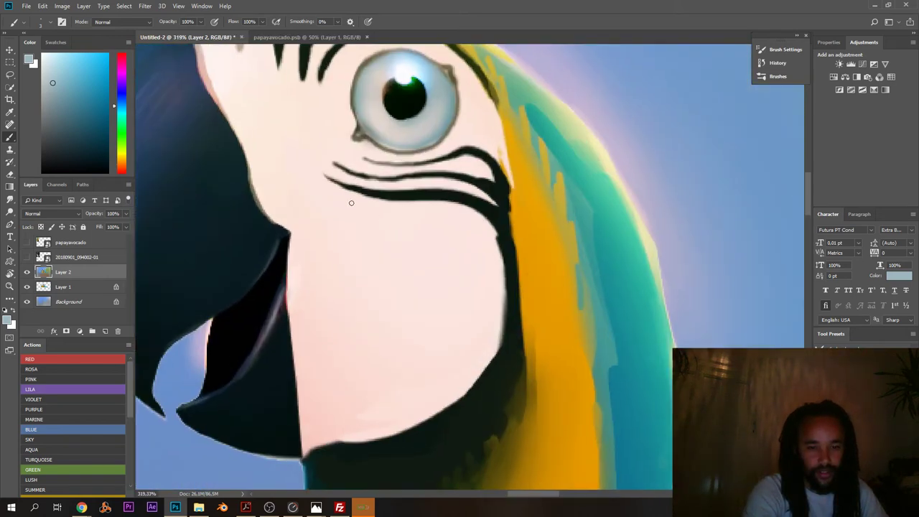
- Sample black from inside the mouth and a muted purple-grey from its rim, and touch up the corner where the beak meets the cheek
alt+click(280, 263)
drag(289, 241, 287, 298)
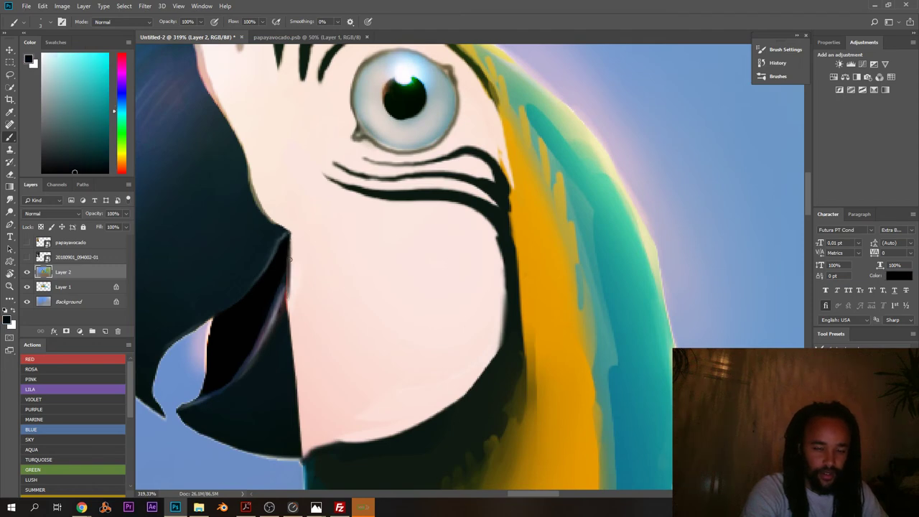
mouse_move(291, 260)
mouse_down()
mouse_move(286, 301)
mouse_move(288, 245)
mouse_up()
alt+click(279, 305)
drag(284, 188, 246, 208)
scroll(245, 207, up, 3)
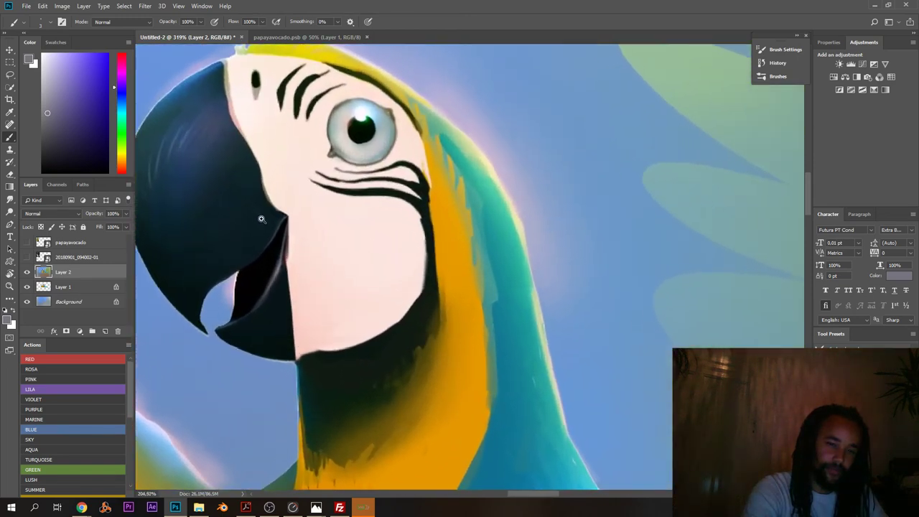
scroll(233, 167, down, 3)
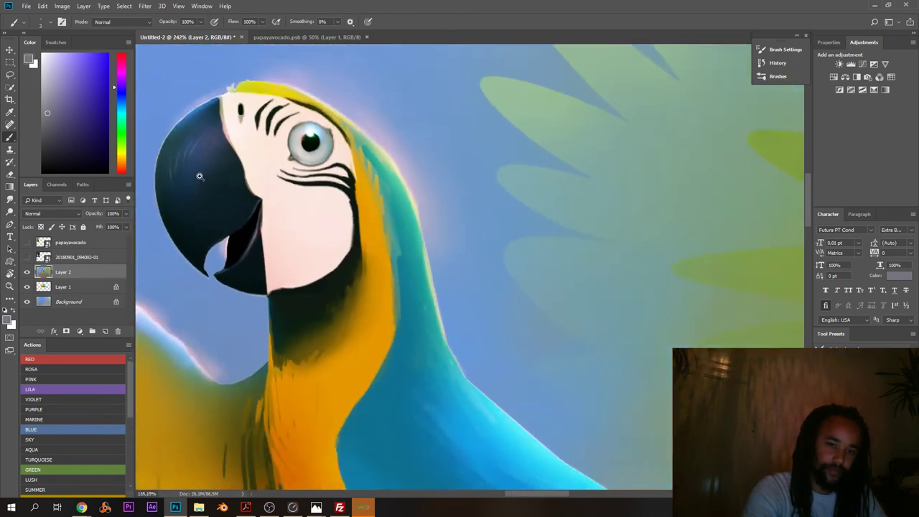
- Clean up the border between the upper beak and the white face patch with cream and pink tones sampled beside it
scroll(242, 182, up, 4)
alt+click(262, 135)
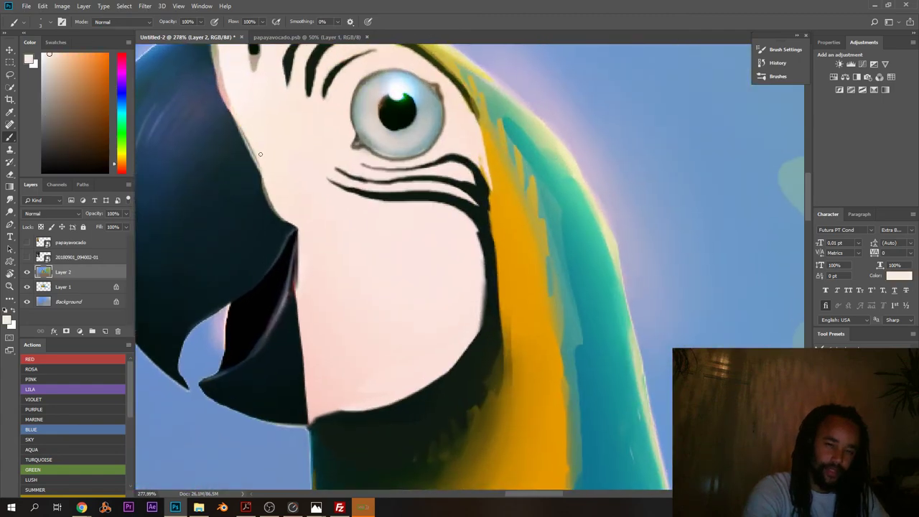
key(ctrl+0)
scroll(244, 117, up, 5)
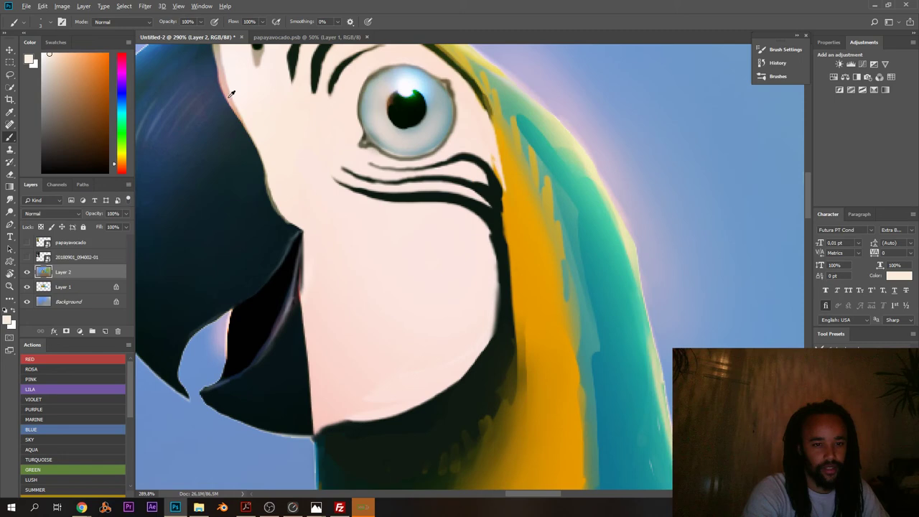
alt+click(228, 98)
drag(228, 99, 265, 174)
drag(238, 117, 265, 172)
alt+click(248, 117)
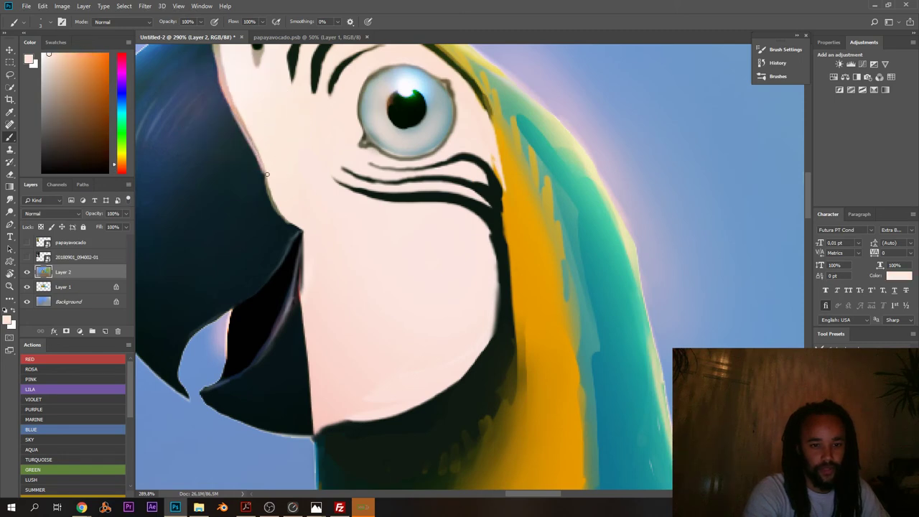
alt+click(250, 131)
drag(246, 132, 264, 177)
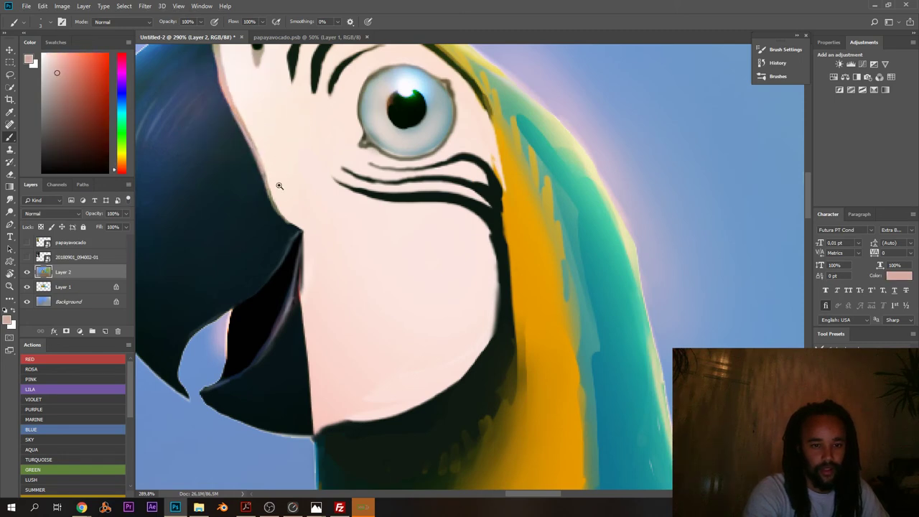
scroll(279, 186, down, 5)
scroll(208, 149, up, 2)
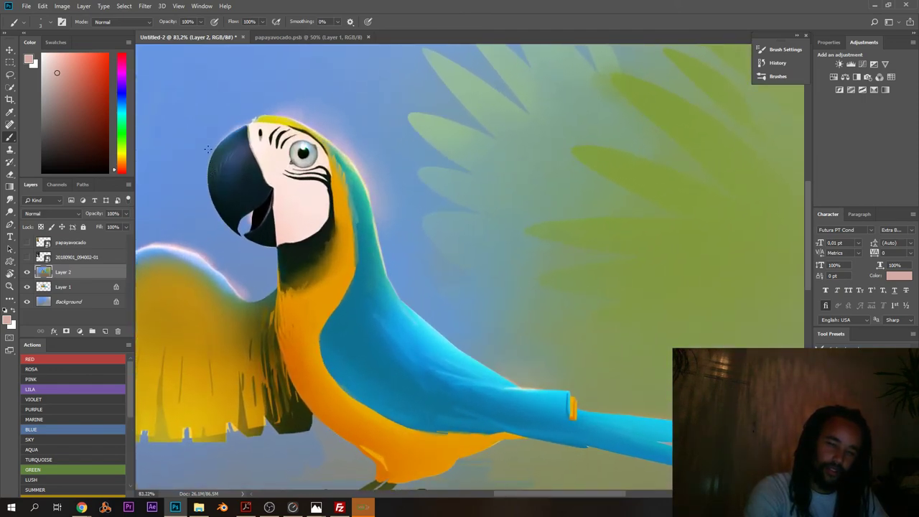
- Sample the dark green of the throat patch and smooth the lower cheek's curved outline with a small hard round brush
scroll(220, 136, up, 4)
alt+click(369, 304)
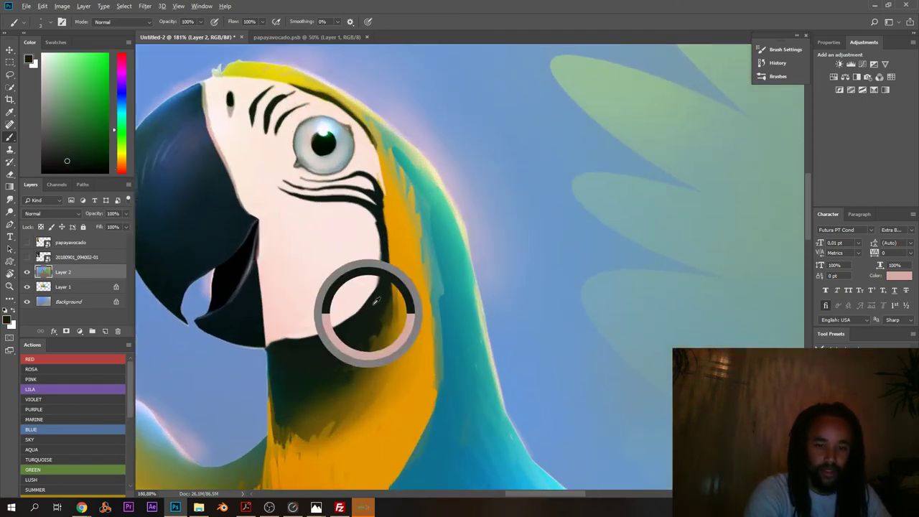
right_click(370, 309)
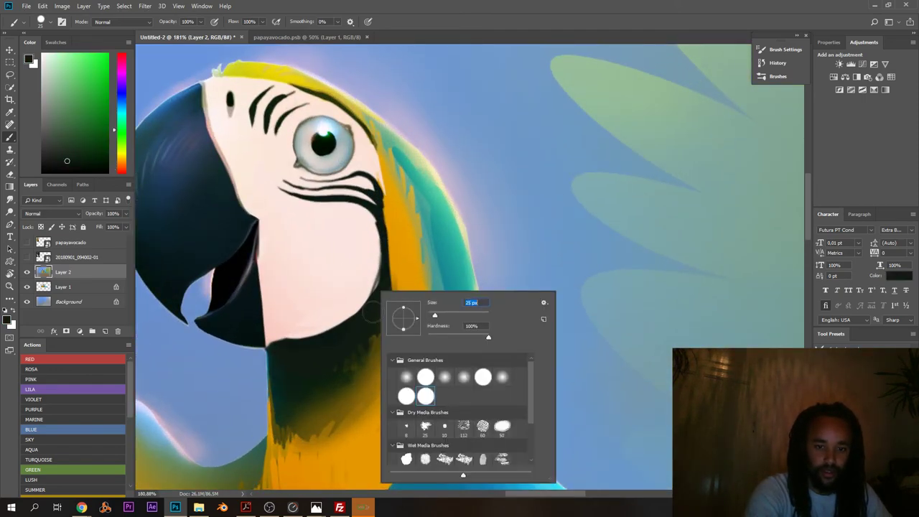
drag(431, 316, 429, 316)
click(380, 281)
drag(382, 265, 367, 299)
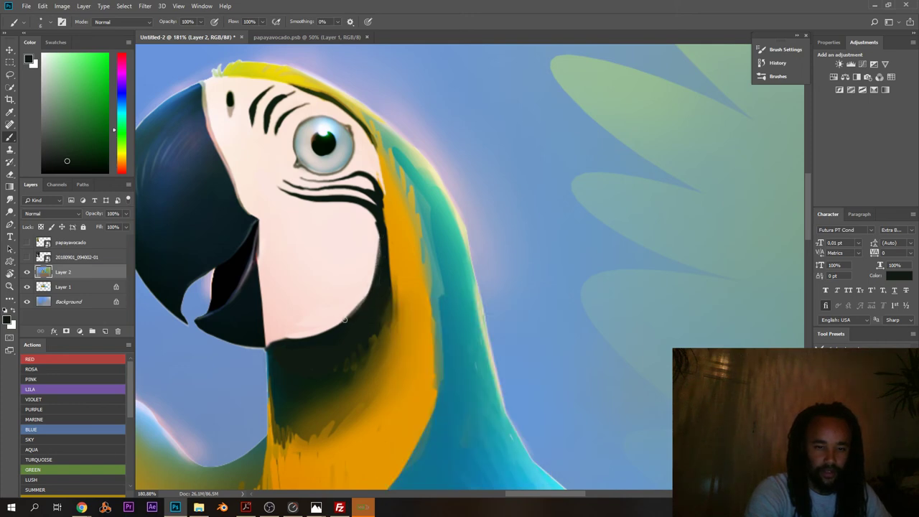
- Examine the parrot's head and the whole composition at different zoom levels for areas that need refinement
scroll(344, 319, down, 5)
scroll(326, 277, up, 4)
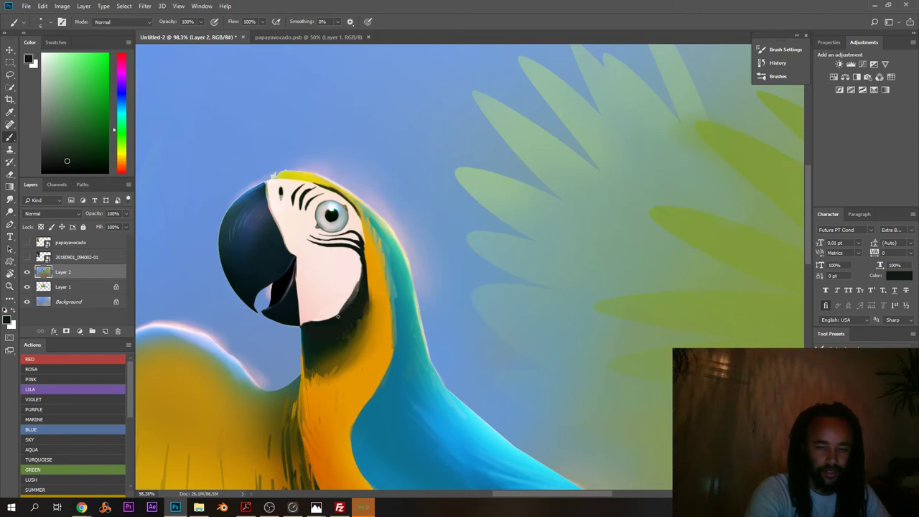
scroll(338, 316, down, 6)
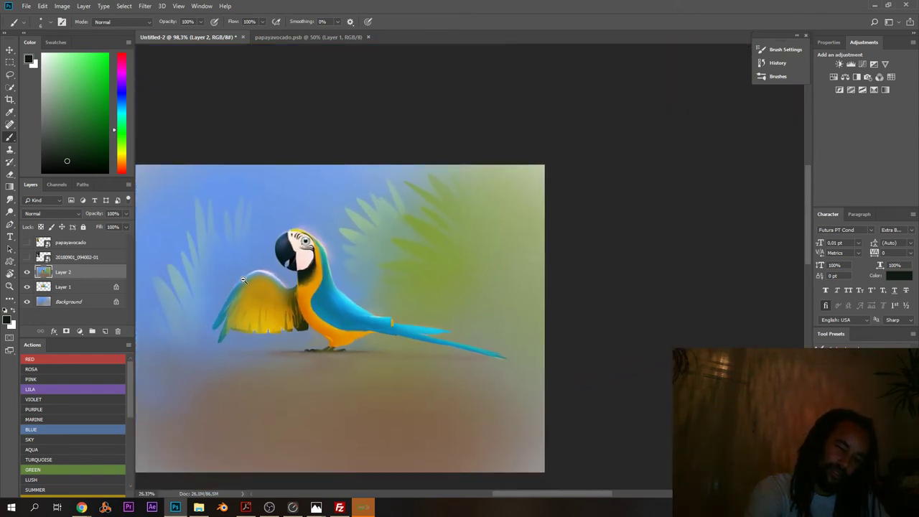
scroll(298, 255, up, 7)
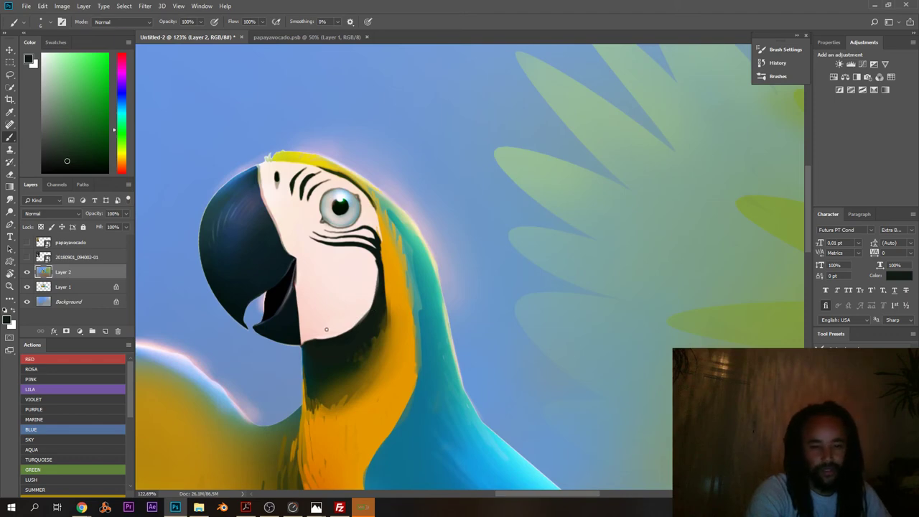
scroll(327, 329, down, 6)
scroll(239, 277, up, 4)
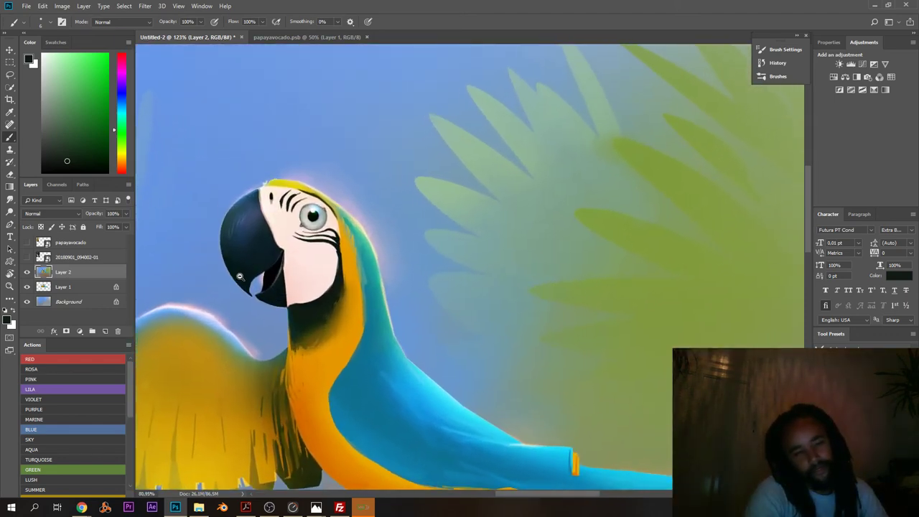
scroll(239, 276, up, 3)
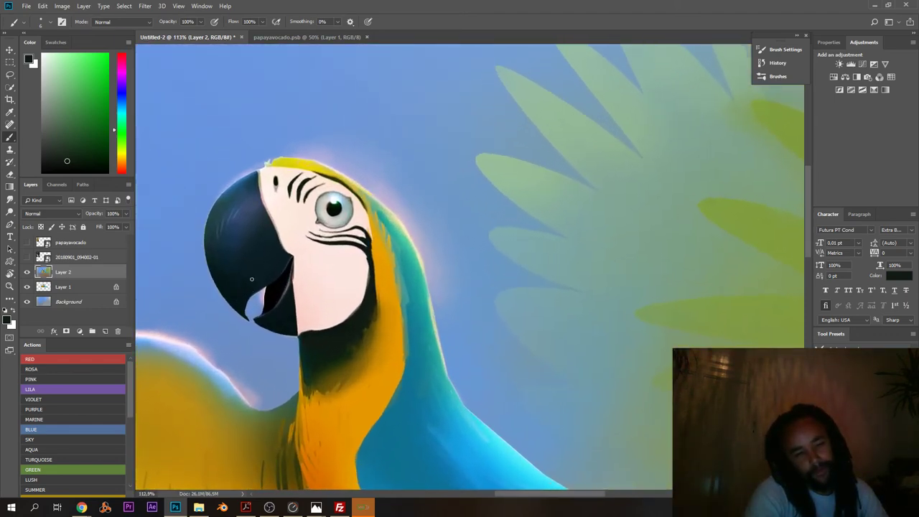
scroll(265, 227, down, 5)
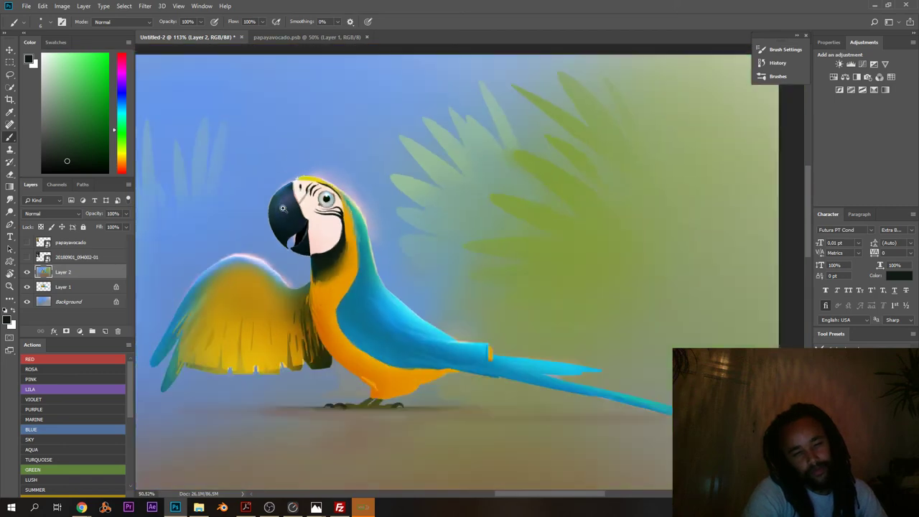
scroll(301, 217, up, 3)
scroll(311, 233, down, 4)
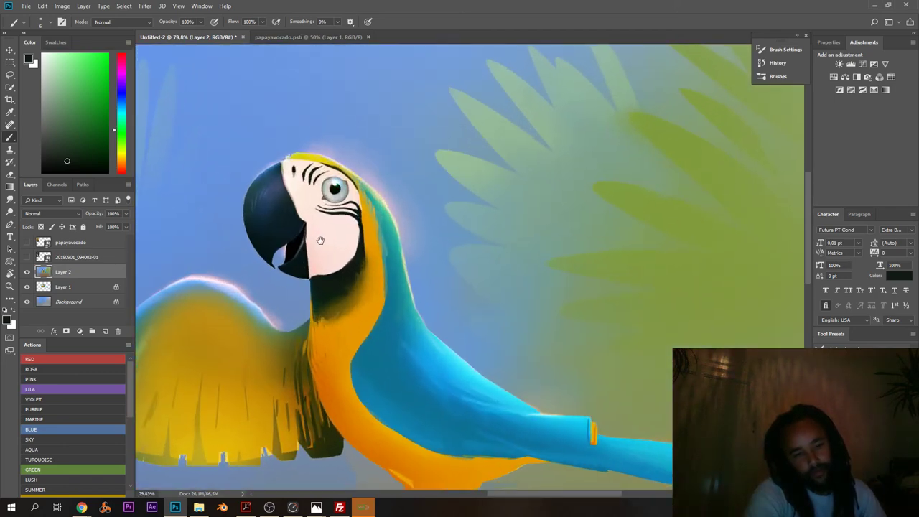
scroll(408, 181, up, 5)
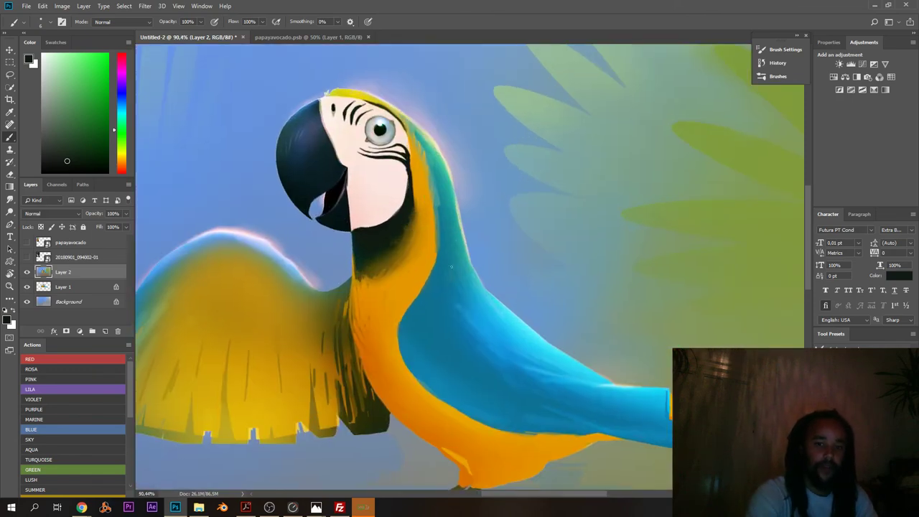
- Sample the teal blue of the parrot's neck feathers as the painting colour and check the full composition
alt+click(442, 256)
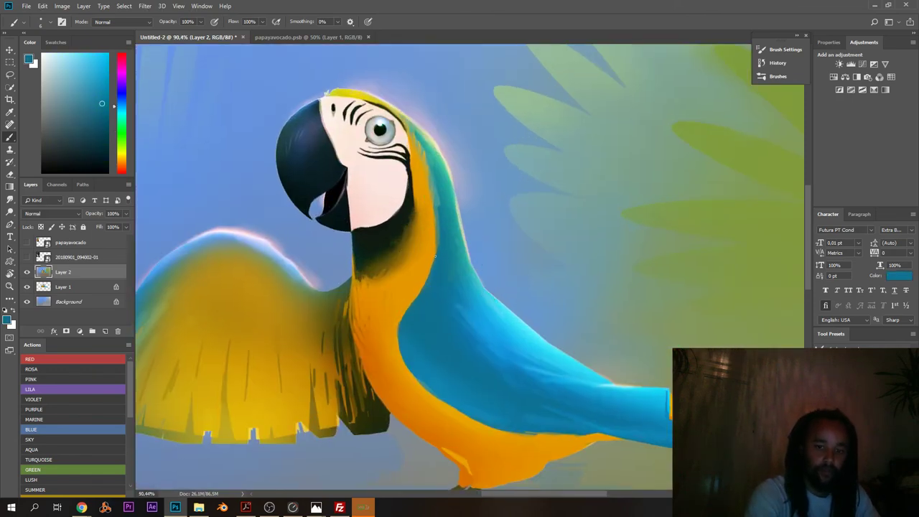
scroll(442, 219, down, 4)
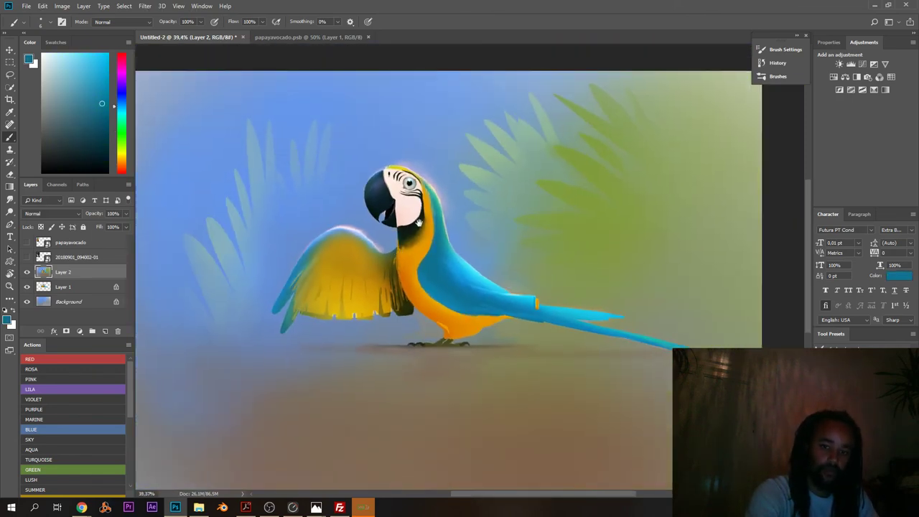
drag(419, 223, 395, 201)
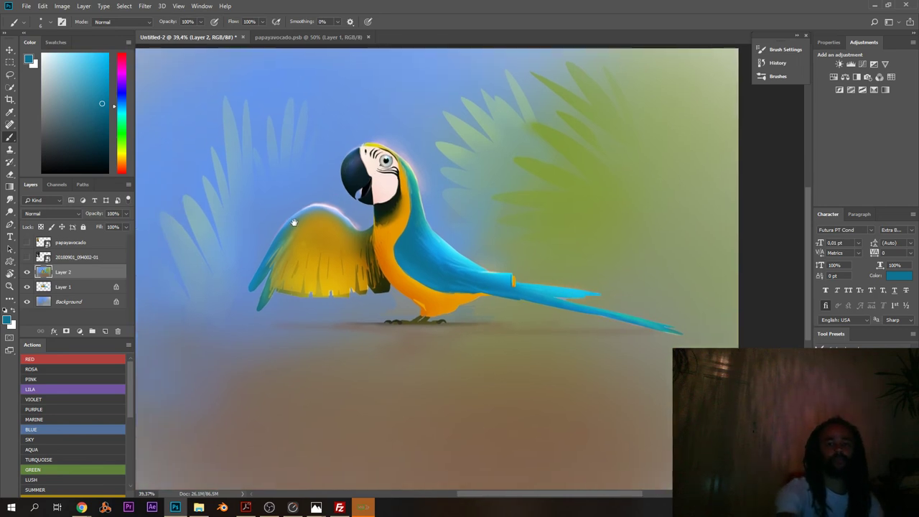
- Crop the canvas tighter around the parrot, trimming the empty grey area beyond its wing and the surplus ground, and return to the Brush tool
scroll(294, 223, down, 2)
key(c)
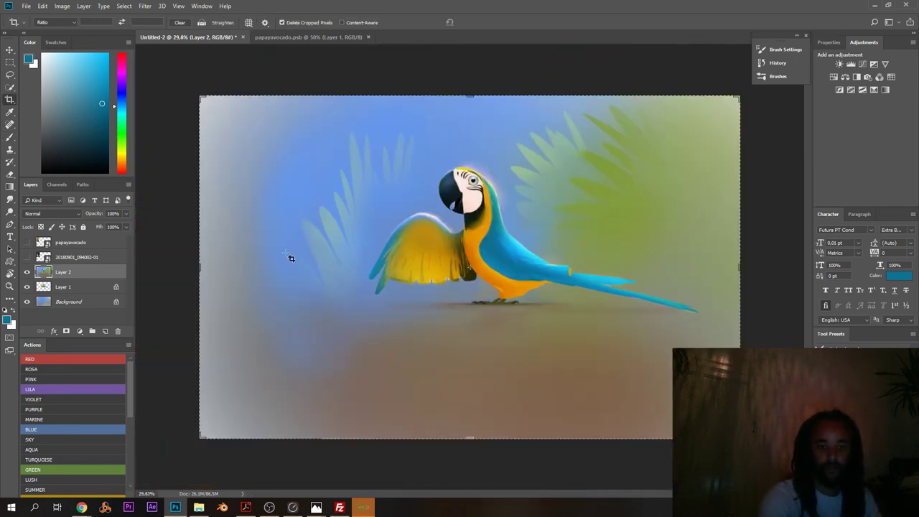
drag(201, 437, 248, 398)
drag(694, 268, 688, 268)
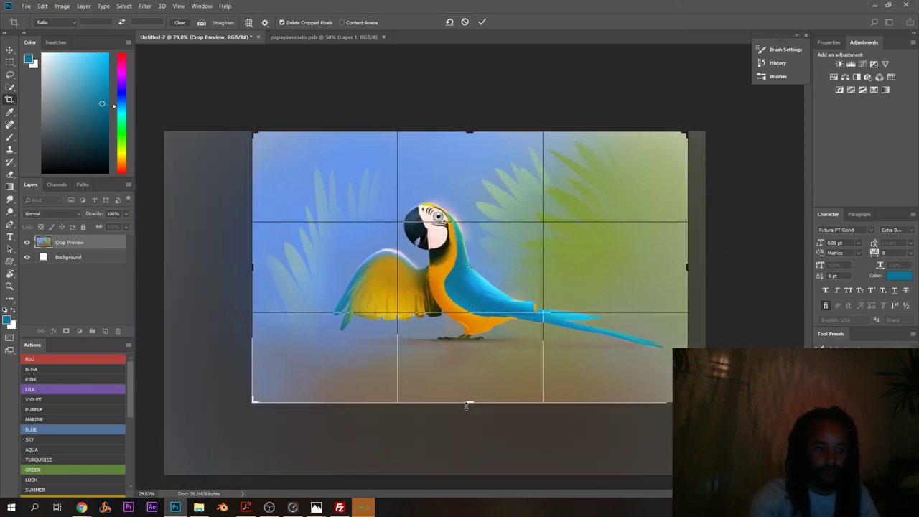
drag(465, 405, 466, 396)
mouse_move(441, 347)
mouse_down()
mouse_move(449, 354)
mouse_move(417, 337)
mouse_up()
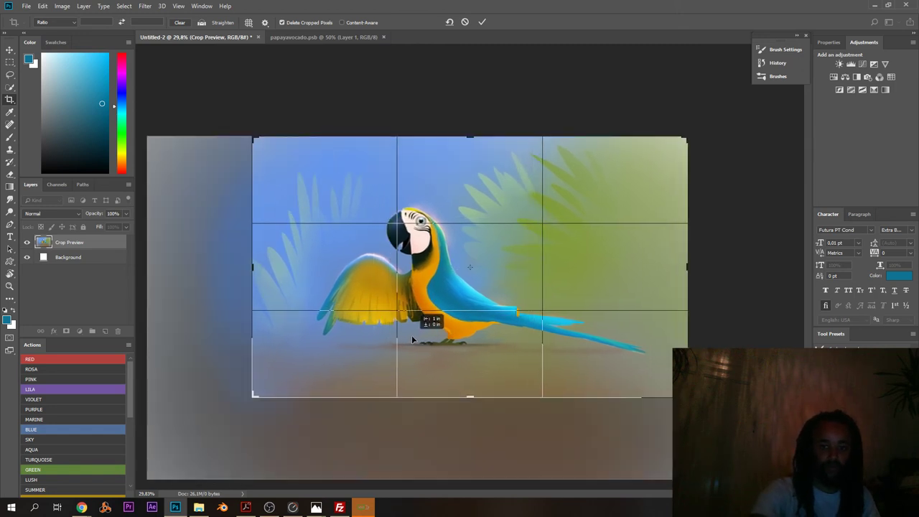
key(Return)
key(b)
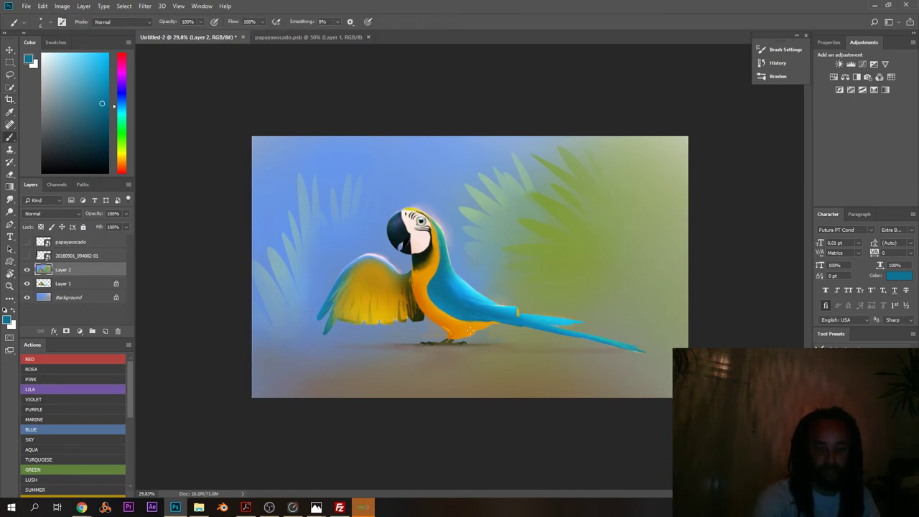
- Examine the cropped composition and the parrot's body and tail at different zoom levels
scroll(471, 297, up, 5)
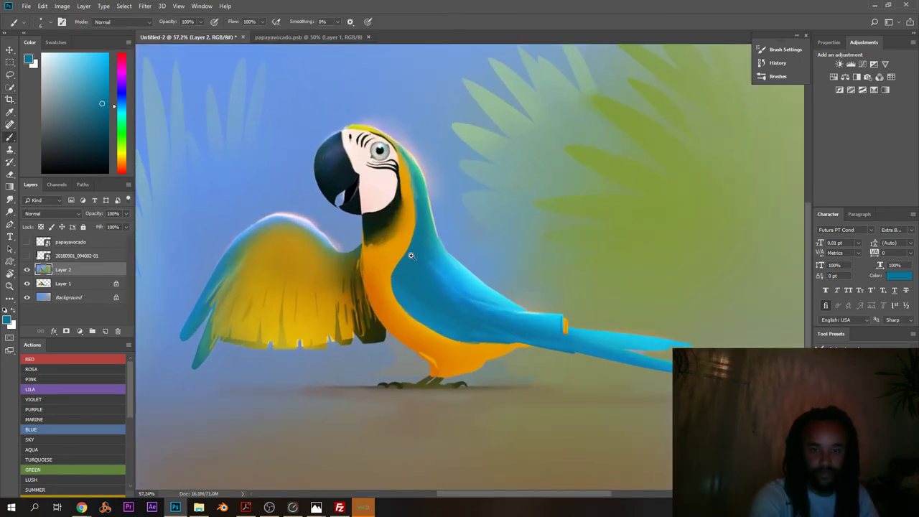
scroll(411, 258, down, 7)
scroll(412, 257, up, 7)
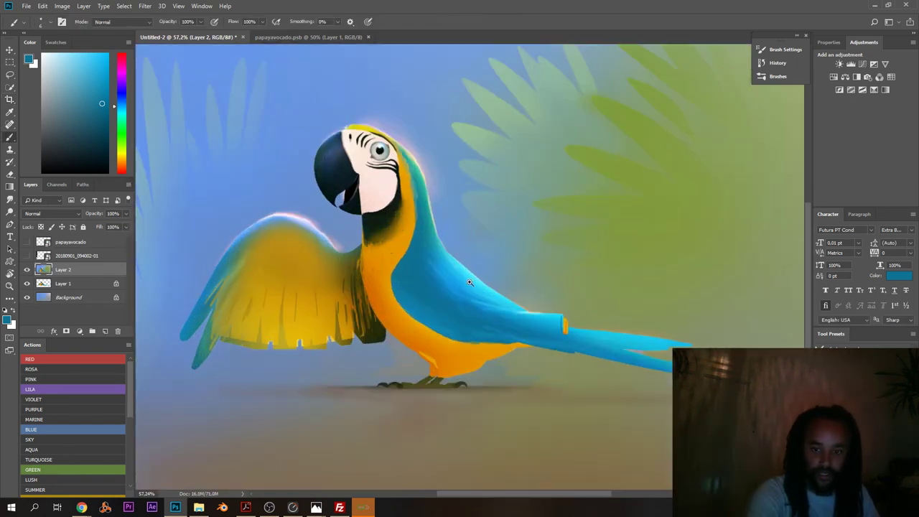
scroll(431, 287, down, 5)
scroll(453, 289, up, 4)
drag(456, 287, 369, 333)
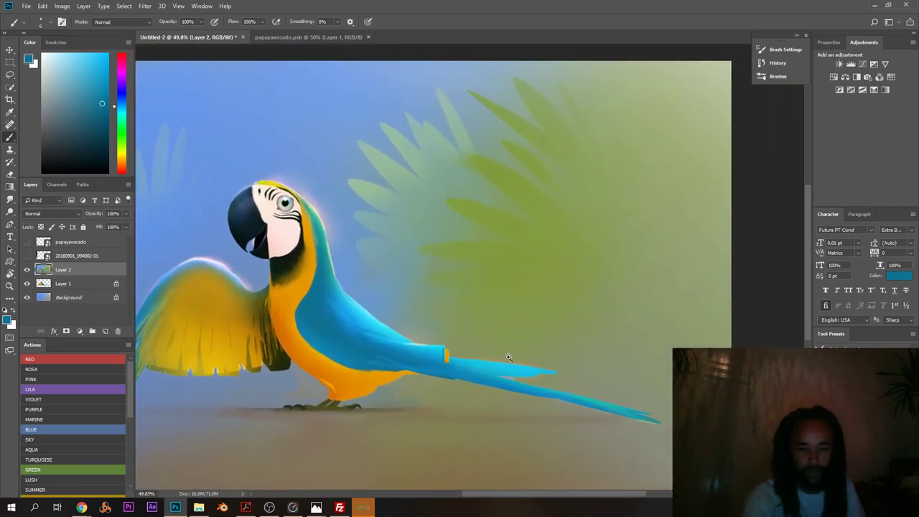
- Paint out the lower tip of the tail with the sampled grey-green background colour, using a 20 px hard round brush
scroll(509, 355, up, 6)
mouse_move(509, 354)
mouse_down()
mouse_move(311, 189)
mouse_move(195, 130)
mouse_up()
alt+click(431, 299)
right_click(425, 297)
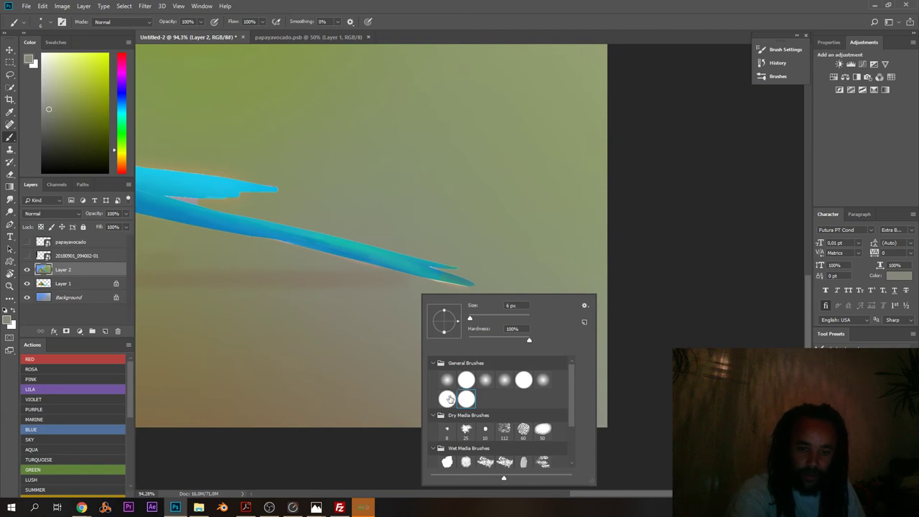
drag(471, 319, 475, 318)
alt+click(411, 290)
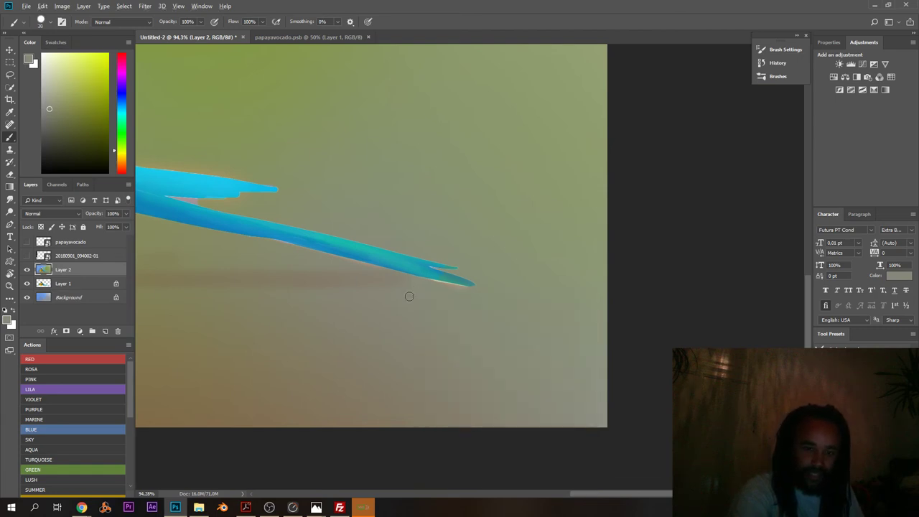
drag(385, 272, 480, 285)
key(ctrl+z)
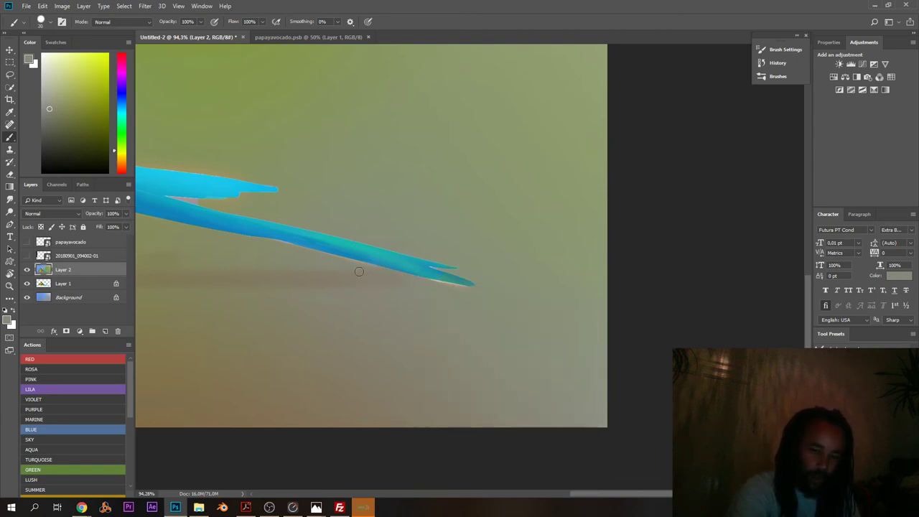
drag(395, 275, 476, 283)
key(ctrl+z)
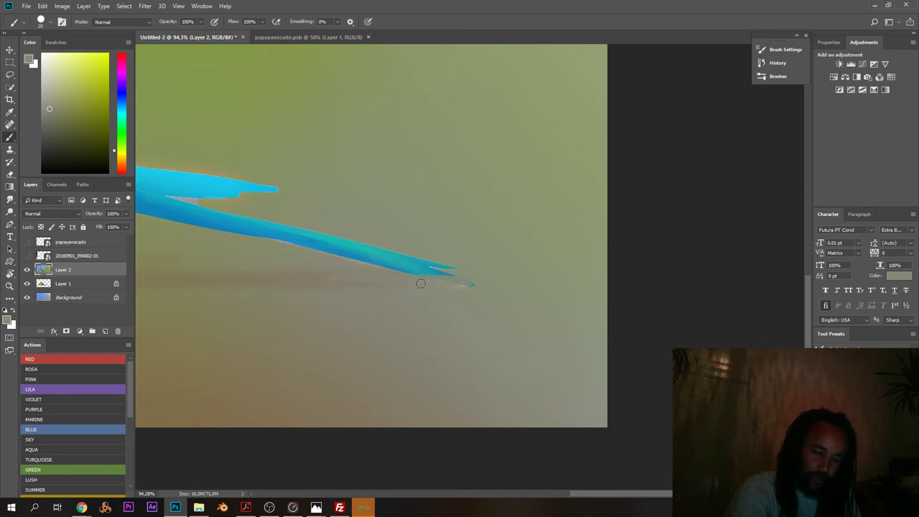
drag(421, 288, 474, 305)
alt+click(323, 292)
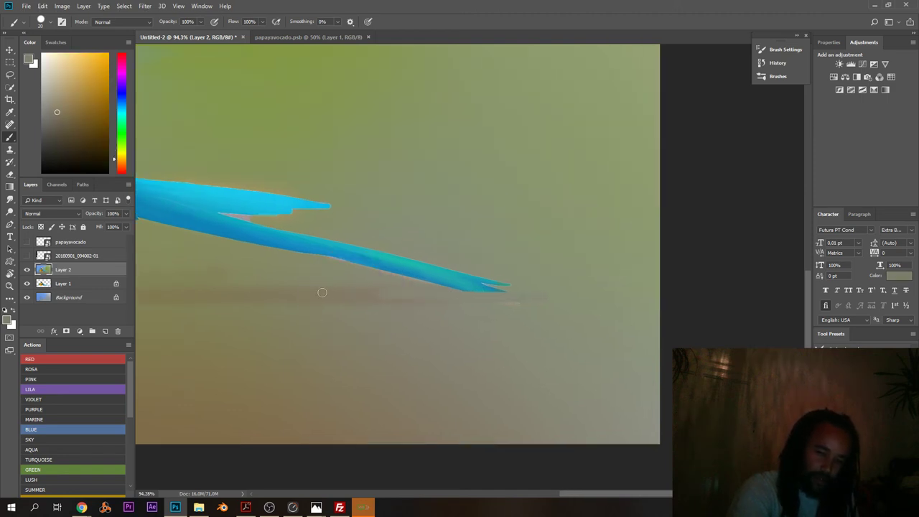
- Resample nearby ground tones and blend the shadow and background around the shortened tail tip
mouse_move(388, 294)
mouse_down()
mouse_move(516, 295)
mouse_move(449, 297)
mouse_up()
alt+click(570, 300)
alt+click(405, 293)
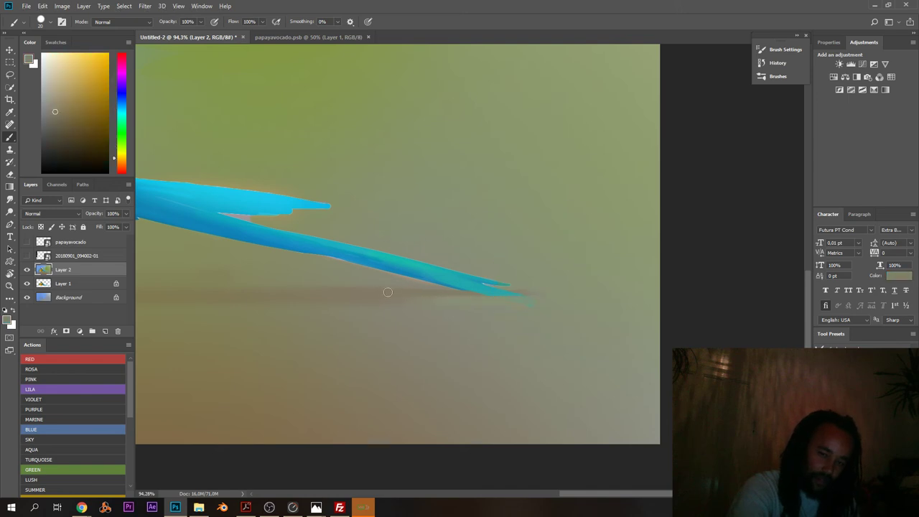
alt+click(532, 278)
drag(389, 292, 516, 289)
alt+click(560, 297)
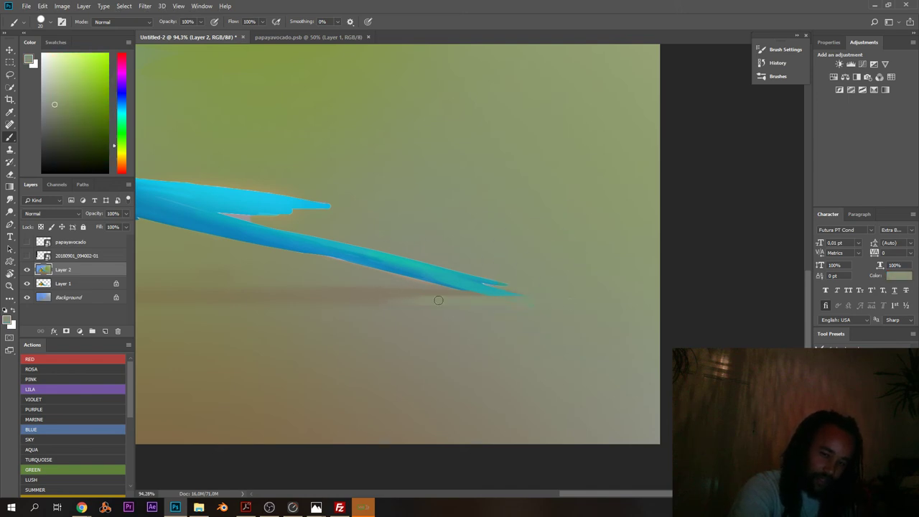
alt+click(560, 314)
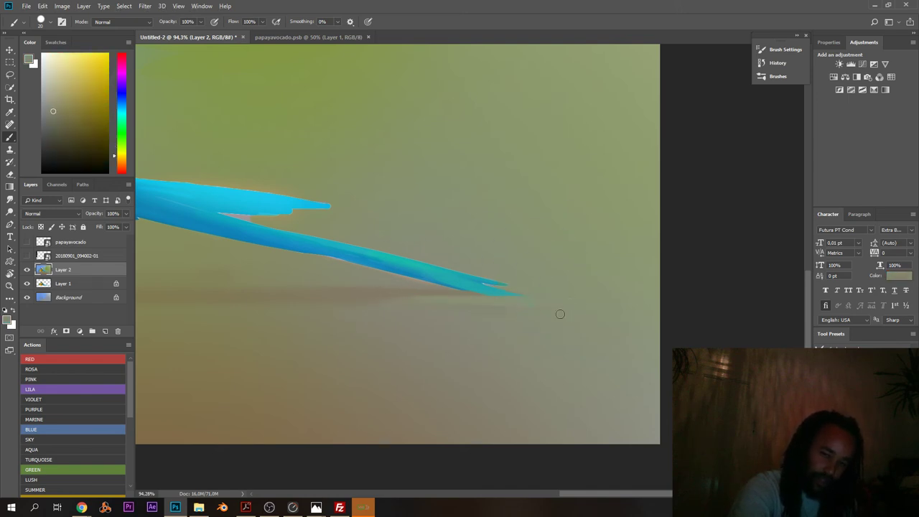
alt+click(495, 297)
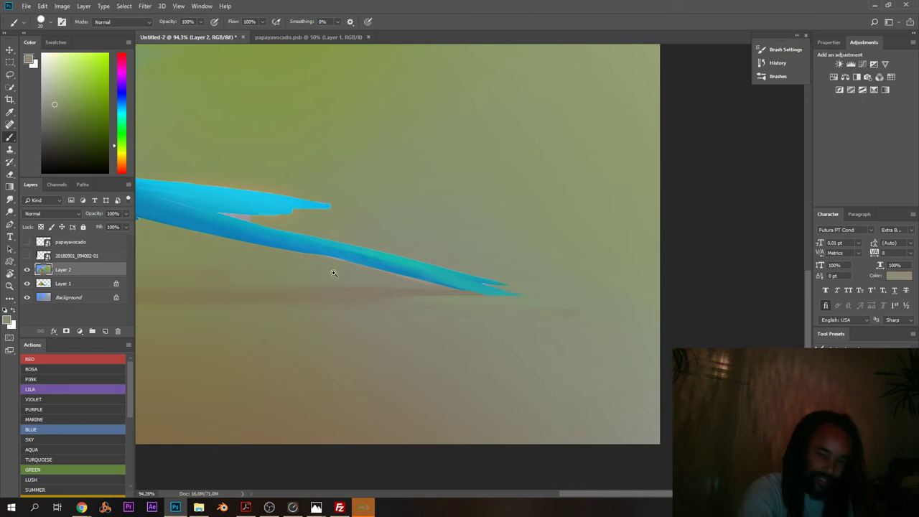
- Clean up the underside of the tail tip and its ground shadow with sampled ground colours and a smaller brush
drag(330, 270, 316, 296)
drag(451, 286, 480, 285)
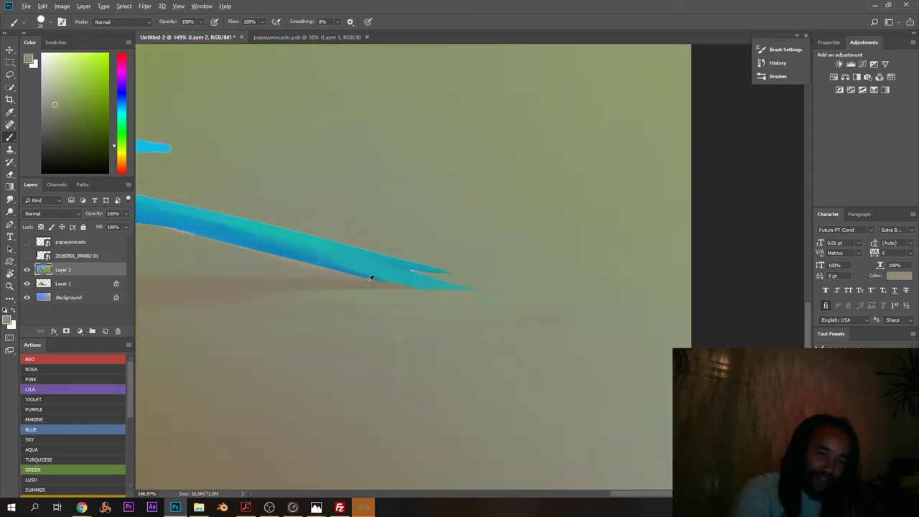
alt+click(369, 285)
drag(234, 276, 459, 256)
alt+click(187, 275)
scroll(215, 259, left, 3)
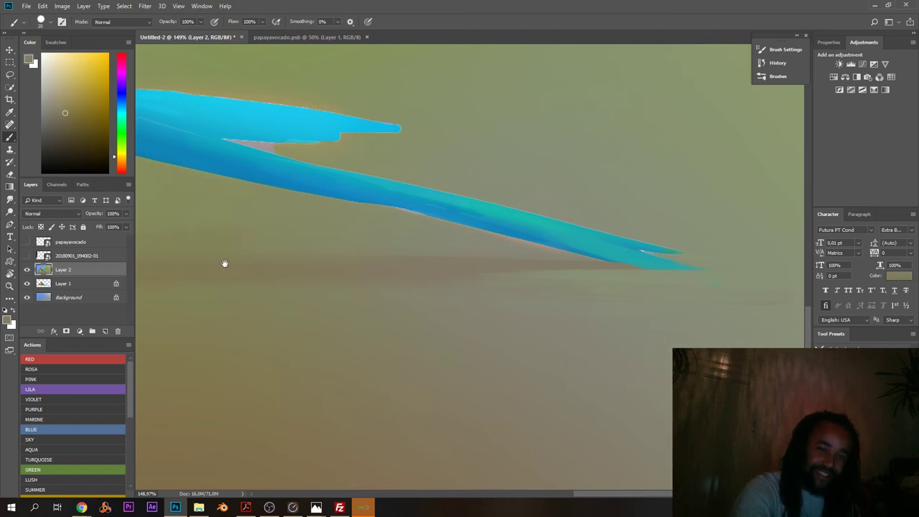
scroll(418, 272, right, 4)
right_click(512, 260)
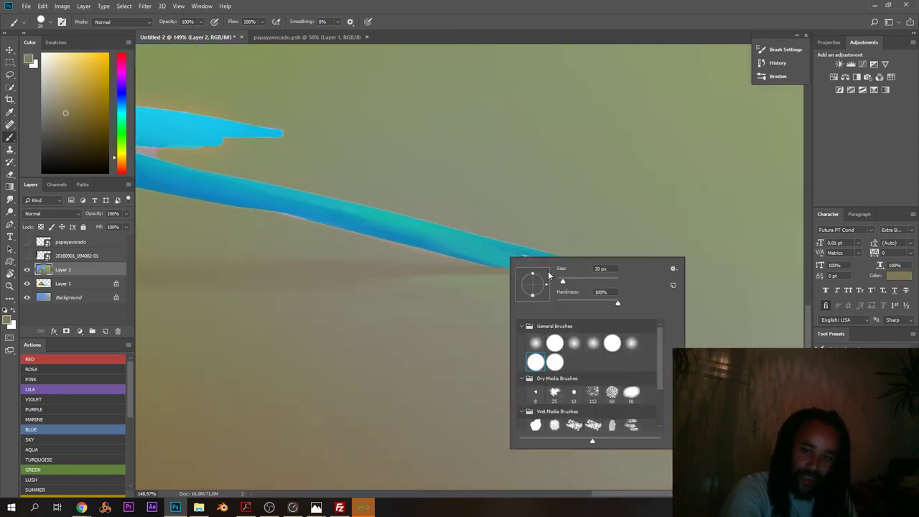
click(470, 269)
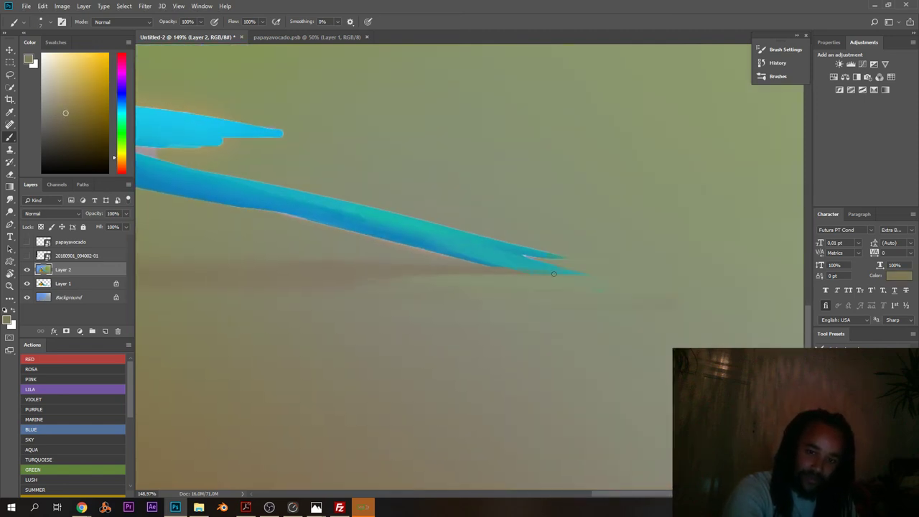
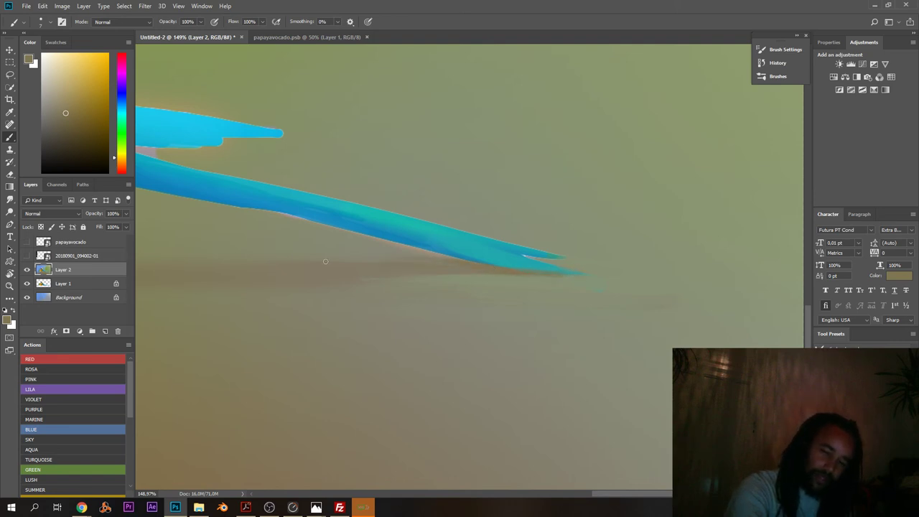
- Examine the parrot's body and the overlap of its tail feathers at different zoom levels
key(ctrl+0)
drag(479, 298, 548, 309)
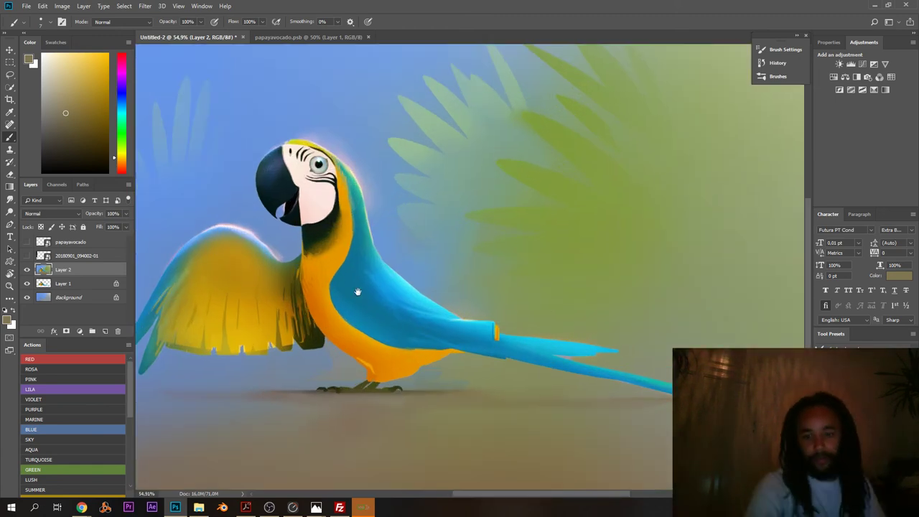
mouse_move(357, 292)
mouse_down()
mouse_move(311, 232)
mouse_move(297, 275)
mouse_up()
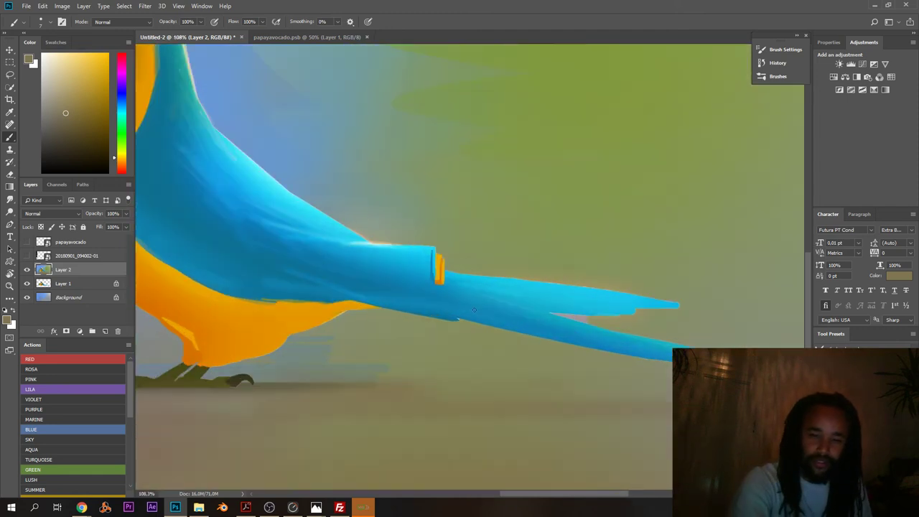
drag(468, 283, 503, 285)
mouse_move(402, 296)
mouse_down()
mouse_move(367, 296)
mouse_move(386, 296)
mouse_up()
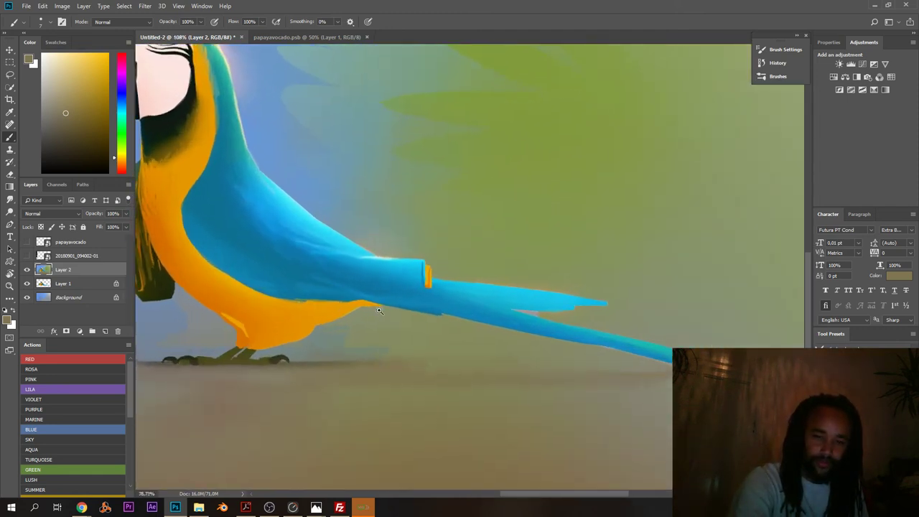
drag(452, 306, 373, 300)
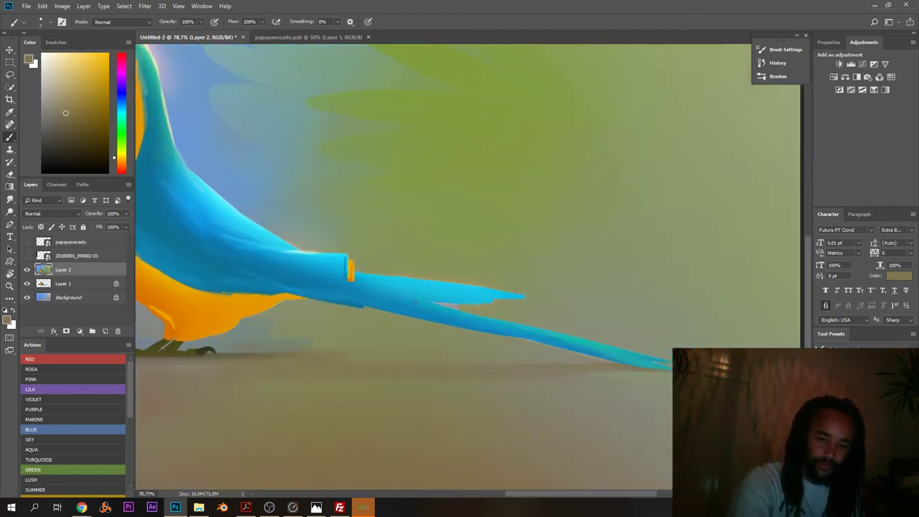
drag(398, 299, 458, 304)
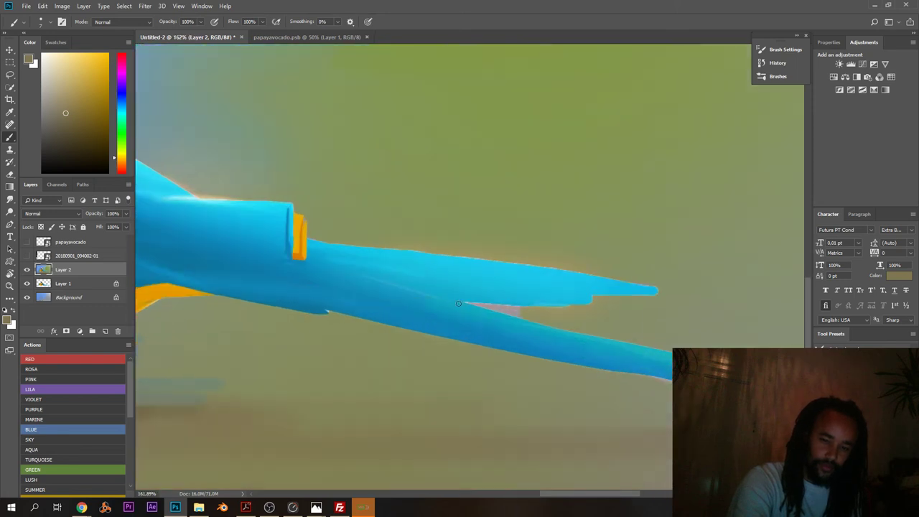
drag(278, 274, 204, 261)
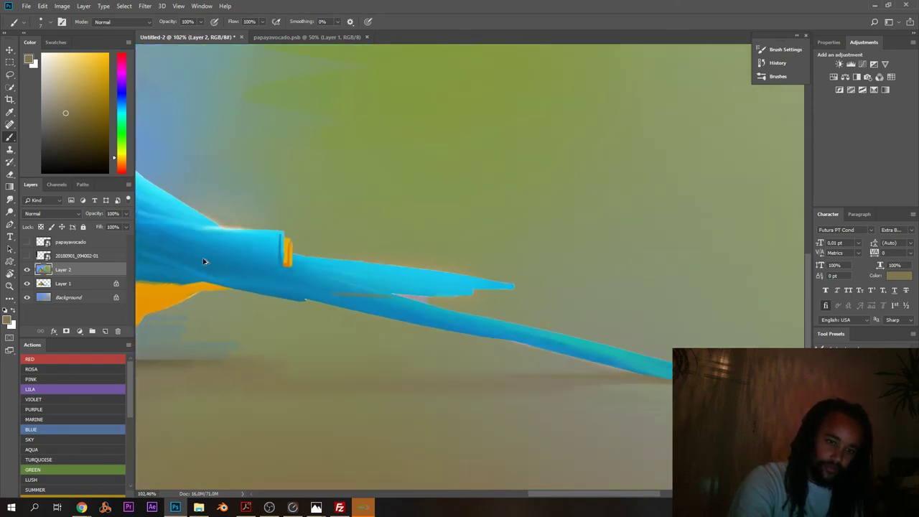
- Sample the darker blue from the parrot's back and paint a shadow beneath the upper tail feather where it overlaps the long tail
alt+click(192, 258)
drag(402, 295, 352, 271)
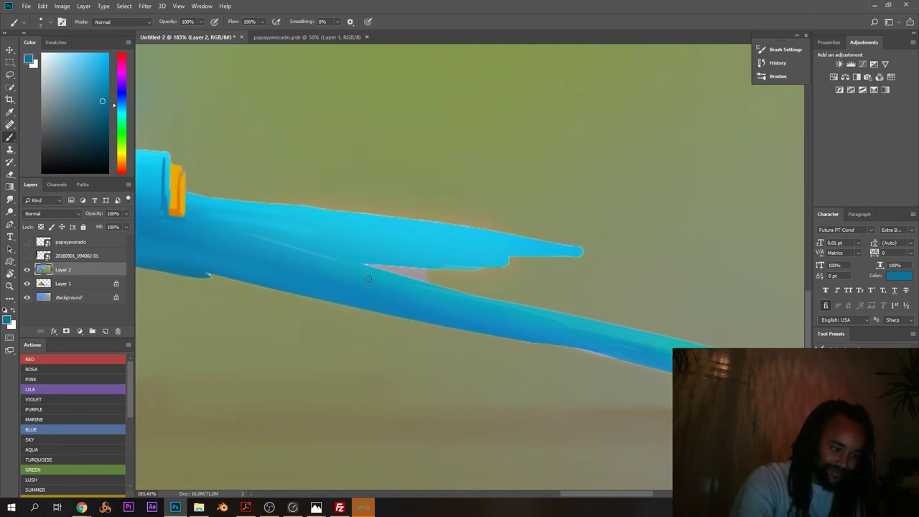
mouse_move(391, 278)
mouse_down()
mouse_move(399, 277)
mouse_move(343, 268)
mouse_up()
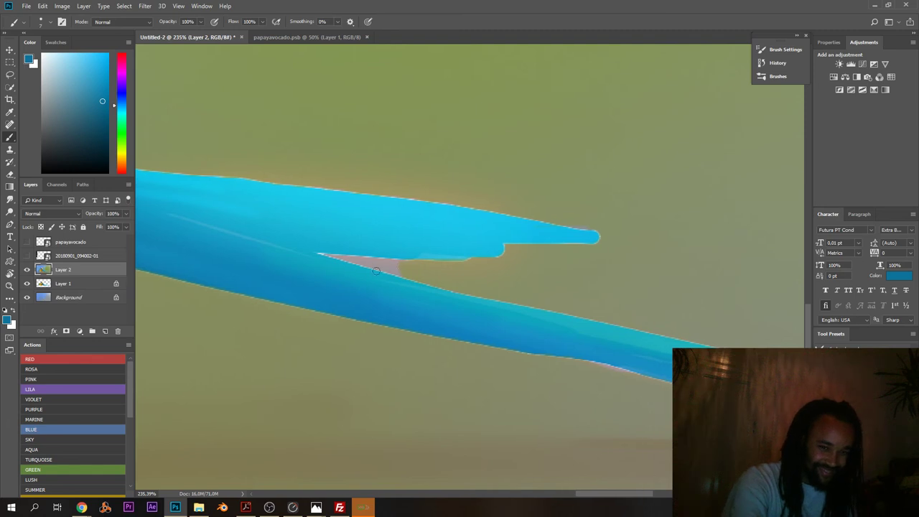
mouse_move(271, 266)
mouse_down()
mouse_move(230, 289)
mouse_move(281, 267)
mouse_move(339, 269)
mouse_up()
mouse_move(340, 269)
mouse_down()
mouse_move(381, 267)
mouse_move(287, 265)
mouse_up()
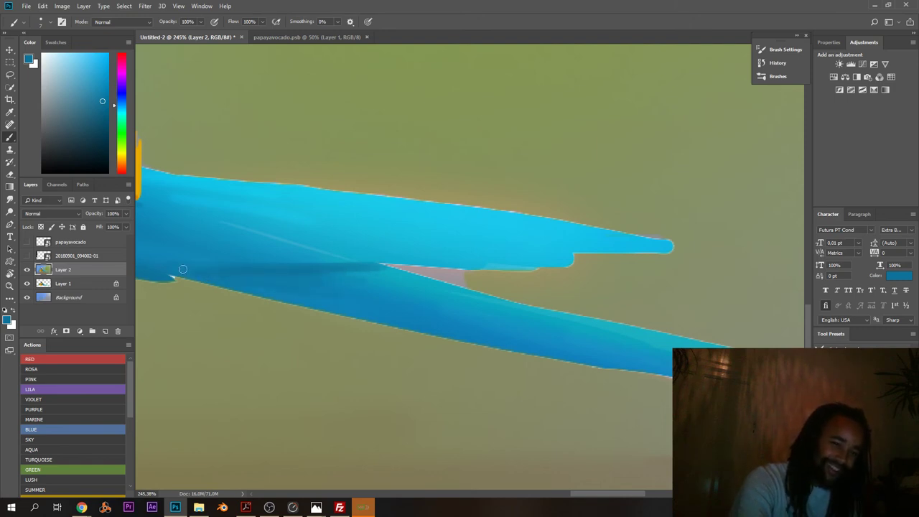
- Examine the tail shading and the full composition at different zoom levels
scroll(182, 270, down, 6)
scroll(182, 277, up, 4)
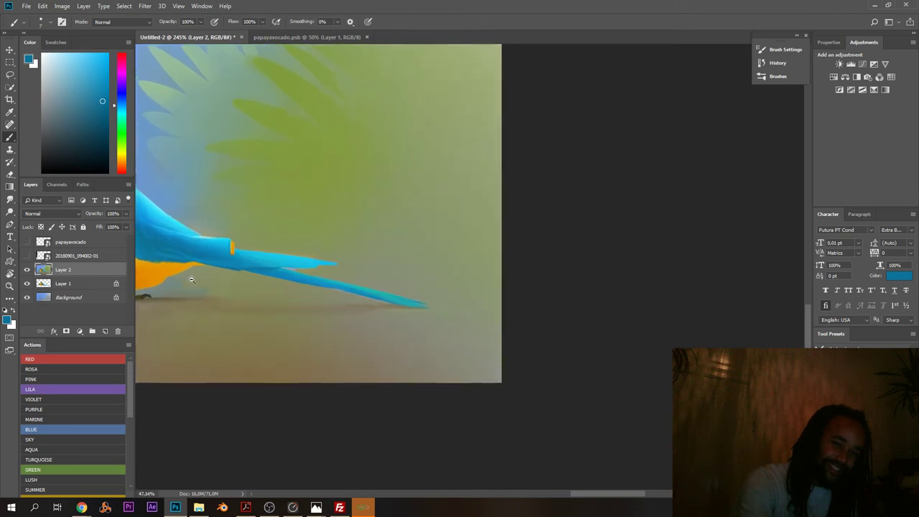
scroll(201, 279, down, 1)
scroll(243, 285, up, 3)
scroll(243, 285, up, 3)
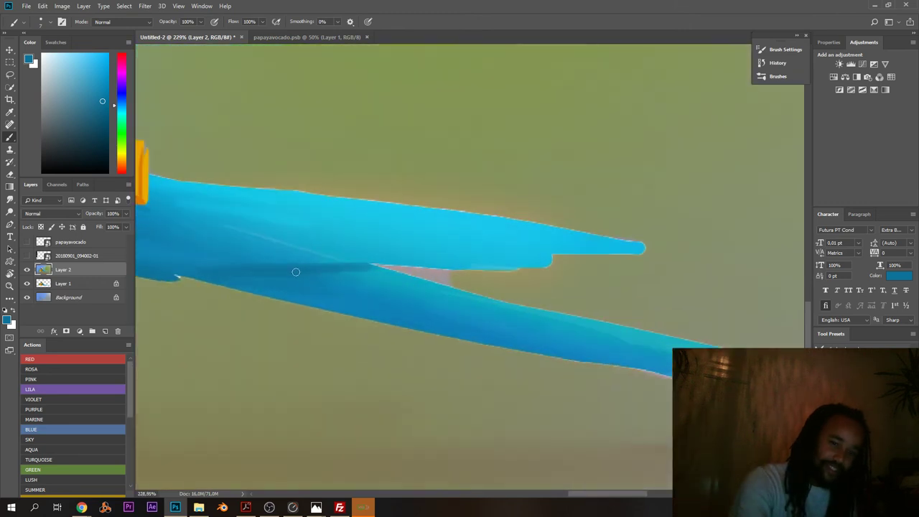
scroll(369, 301, down, 8)
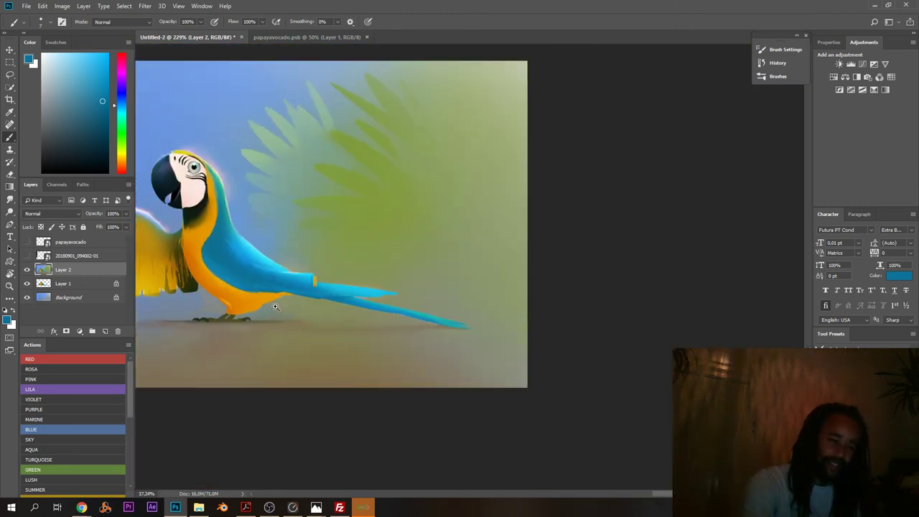
scroll(292, 305, up, 2)
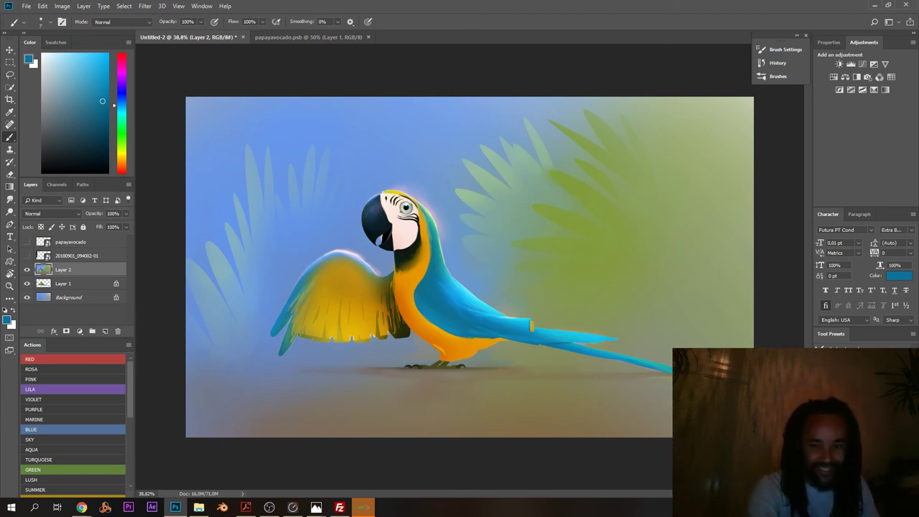
scroll(410, 276, up, 1)
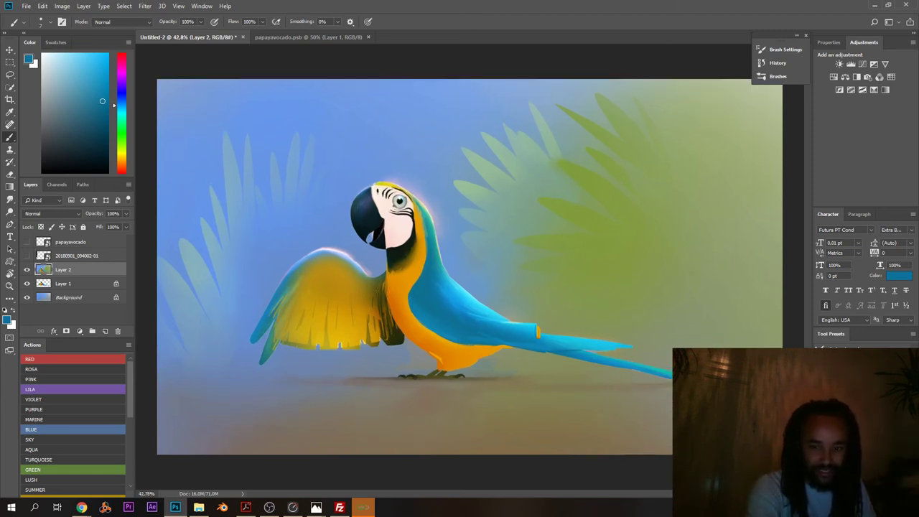
scroll(445, 305, up, 2)
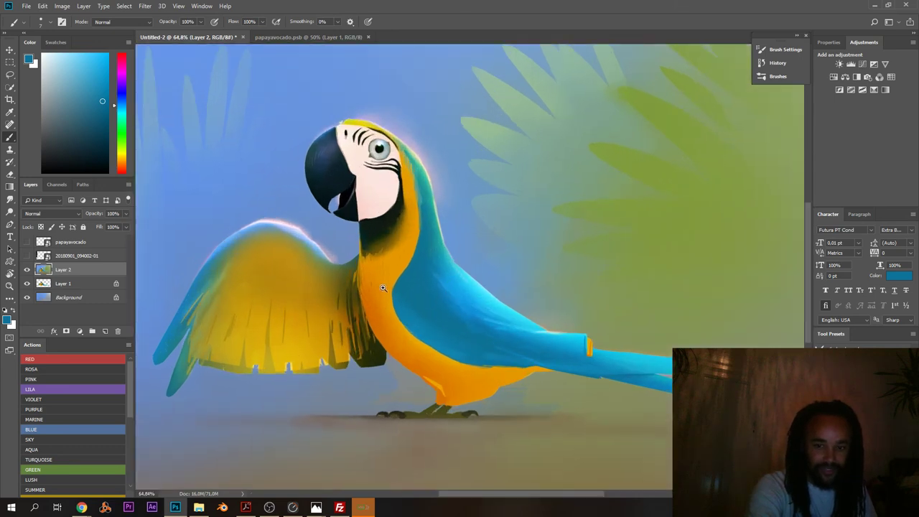
scroll(383, 288, down, 3)
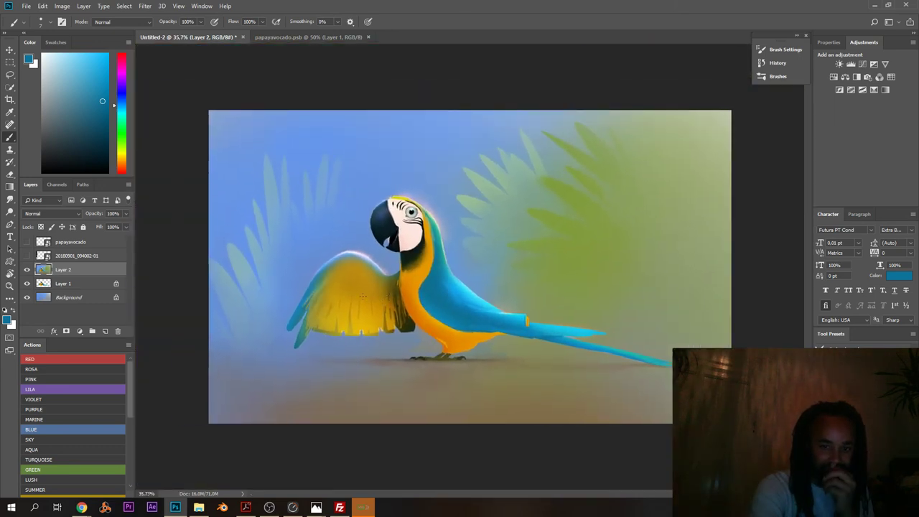
scroll(533, 326, up, 3)
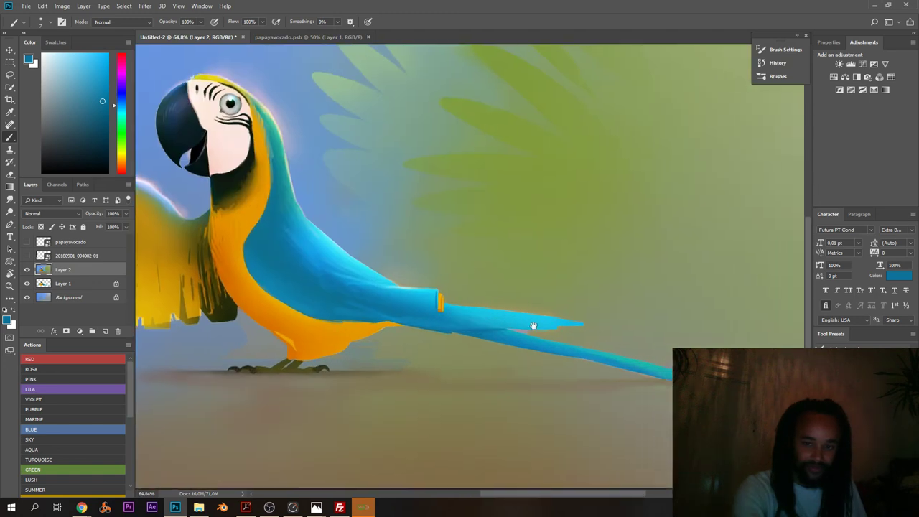
- Paint a brownish ground band across the end of the long tail with a 47 px brush, using the sampled ground colour
drag(533, 326, 342, 291)
alt+click(426, 342)
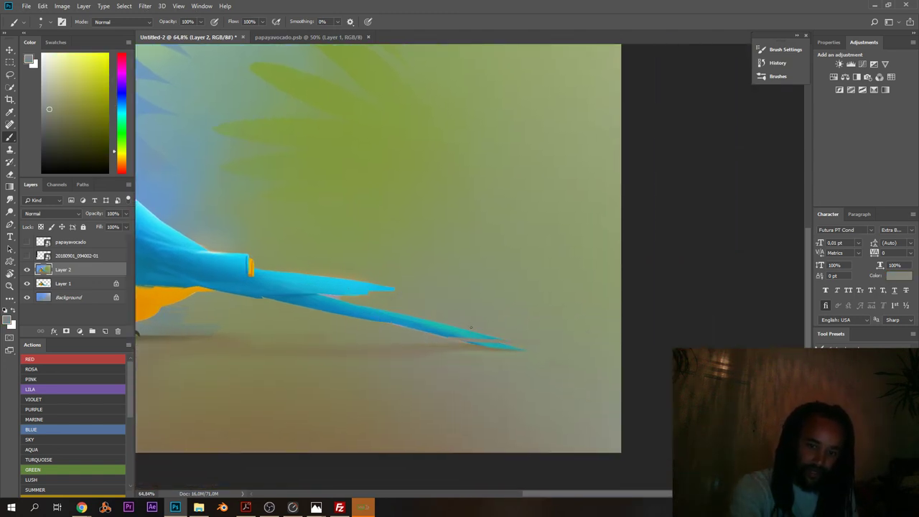
right_click(471, 329)
key(Escape)
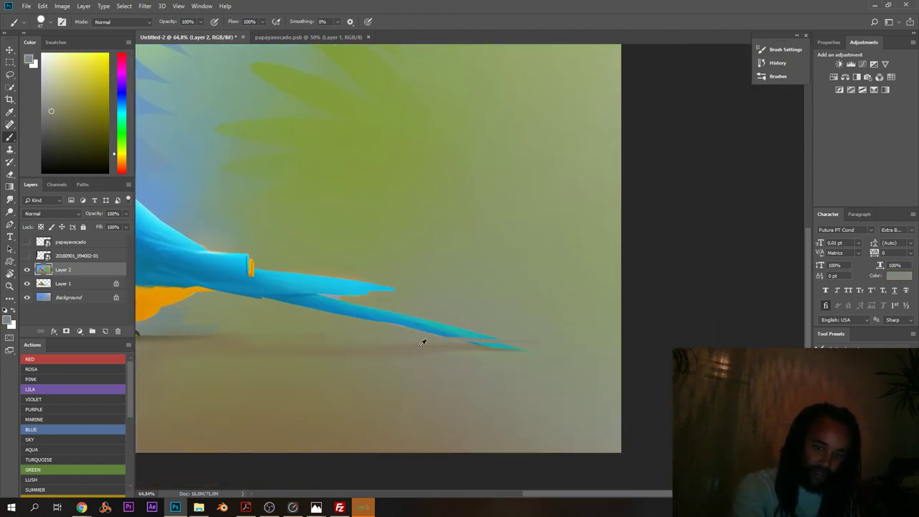
alt+click(423, 342)
drag(354, 332, 546, 332)
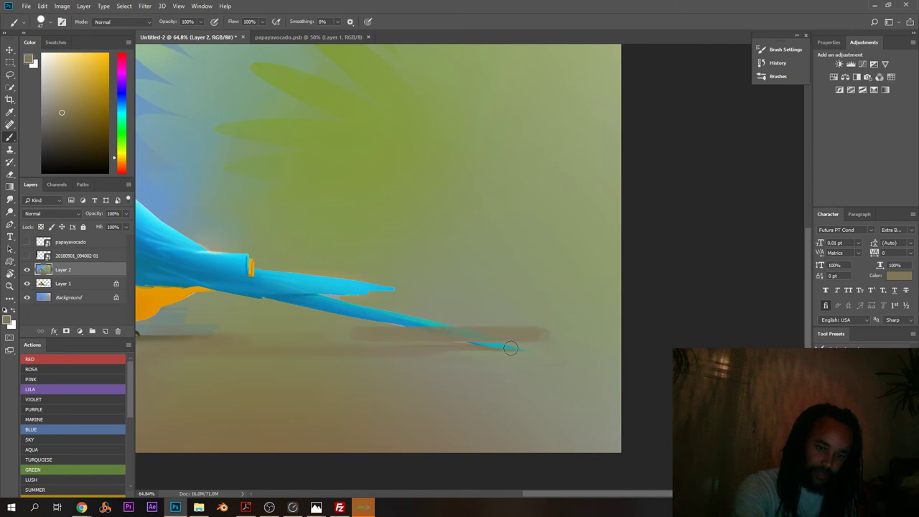
- Cover the old lower end of the long tail with sampled ground colours and blend the ground beneath it using the 47 px brush
alt+click(458, 353)
mouse_move(372, 346)
mouse_down()
mouse_move(573, 347)
mouse_move(546, 353)
mouse_move(572, 357)
mouse_move(526, 349)
mouse_up()
alt+click(575, 352)
alt+click(357, 352)
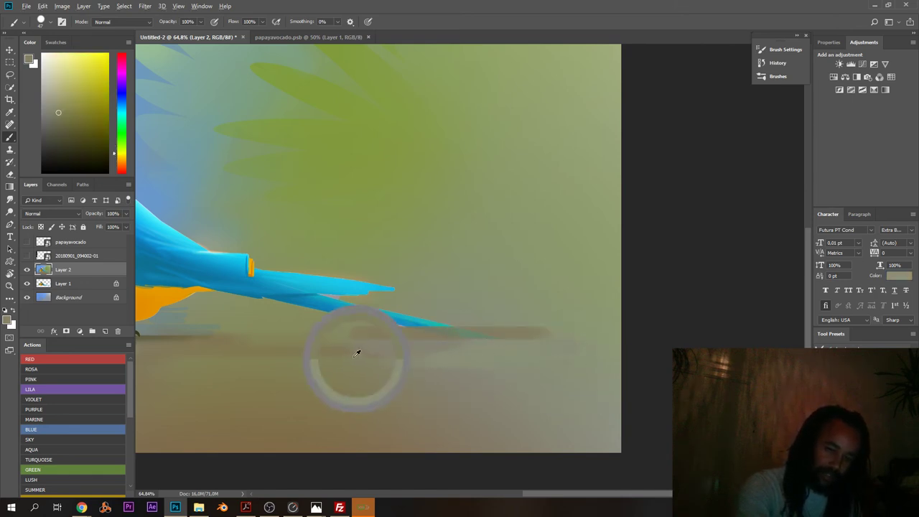
alt+click(481, 376)
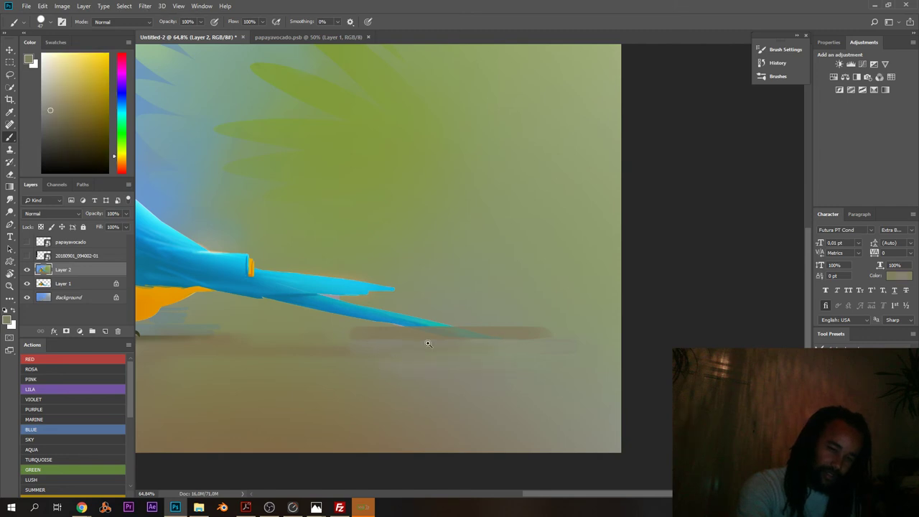
drag(428, 344, 398, 350)
drag(398, 350, 609, 369)
drag(589, 370, 330, 331)
alt+click(401, 355)
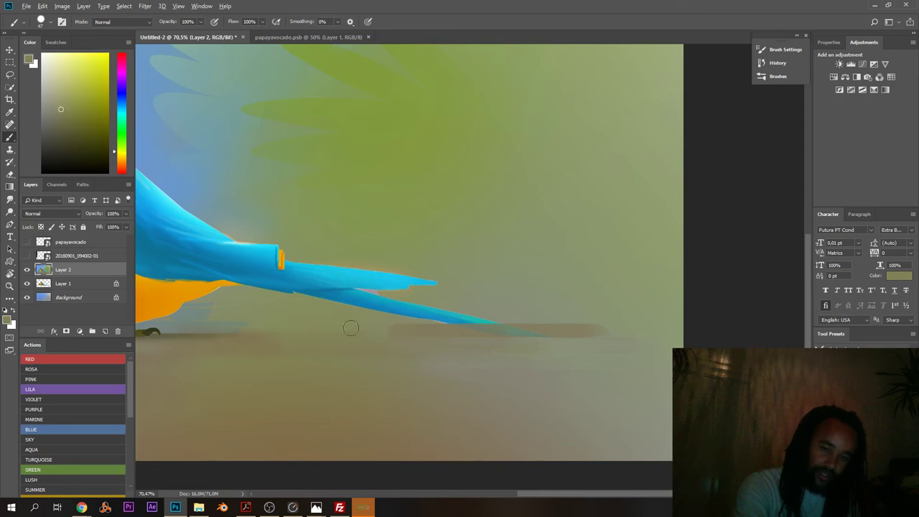
- Paint a thin shadow on the ground beneath the long tail with a 15 px brush and darker colours sampled from the ground
alt+click(199, 329)
right_click(477, 329)
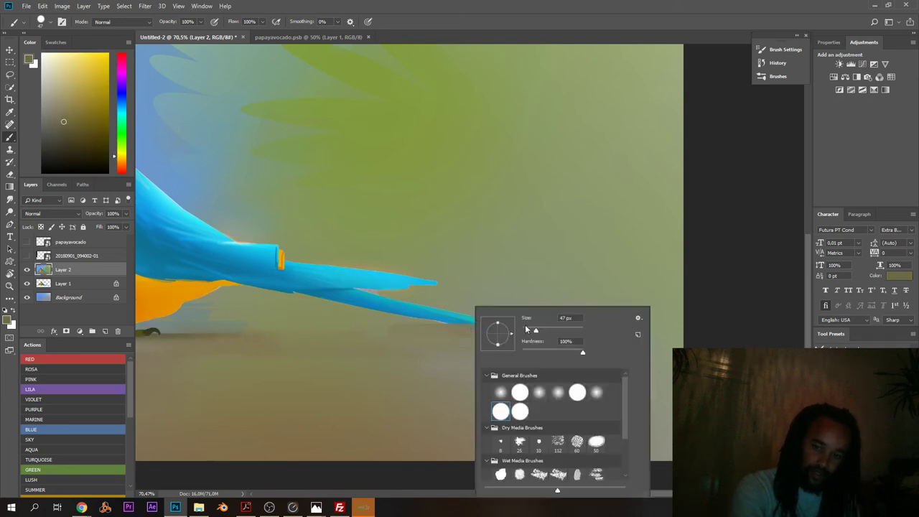
drag(527, 328, 519, 331)
key(Return)
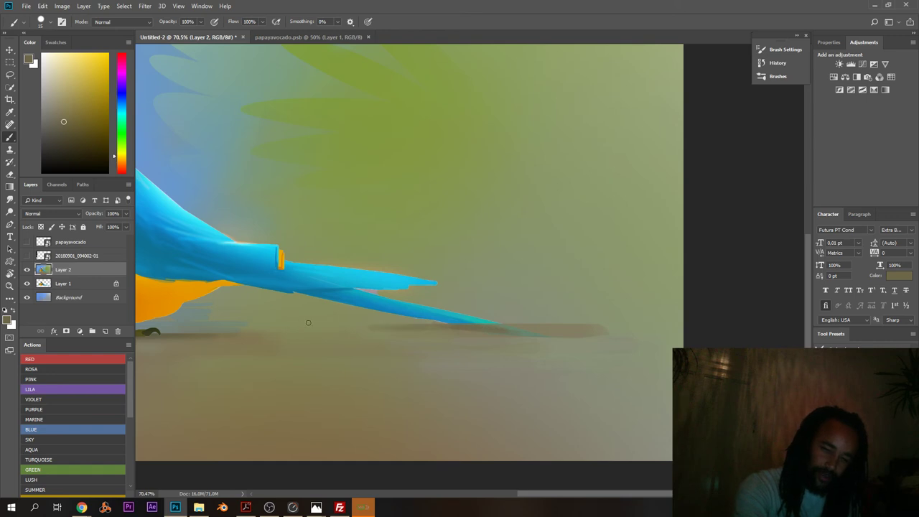
alt+click(382, 328)
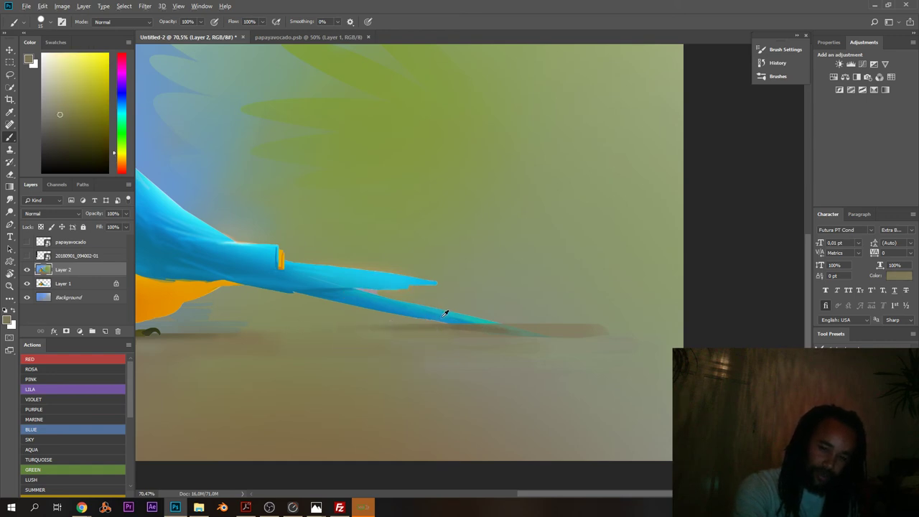
- Repaint the tip of the long tail over the brownish band with teal sampled from the tail, tapering it to a point
alt+click(446, 314)
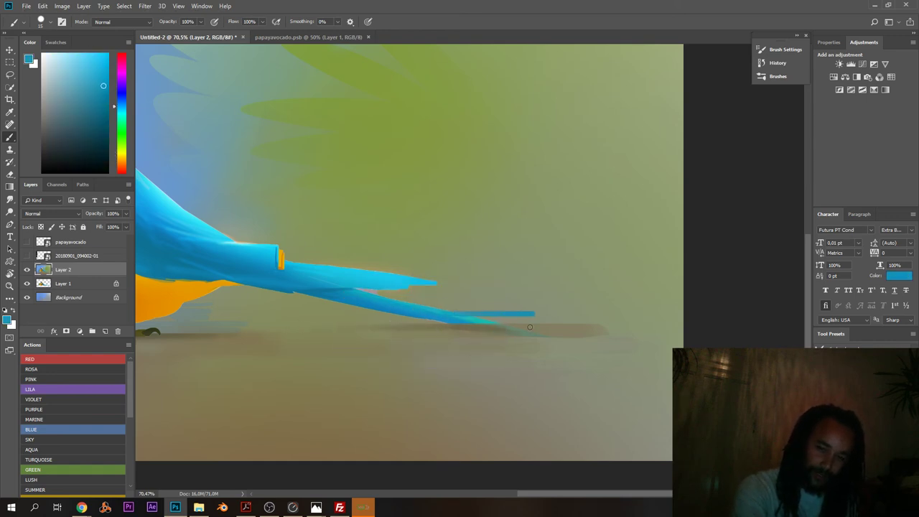
alt+click(475, 317)
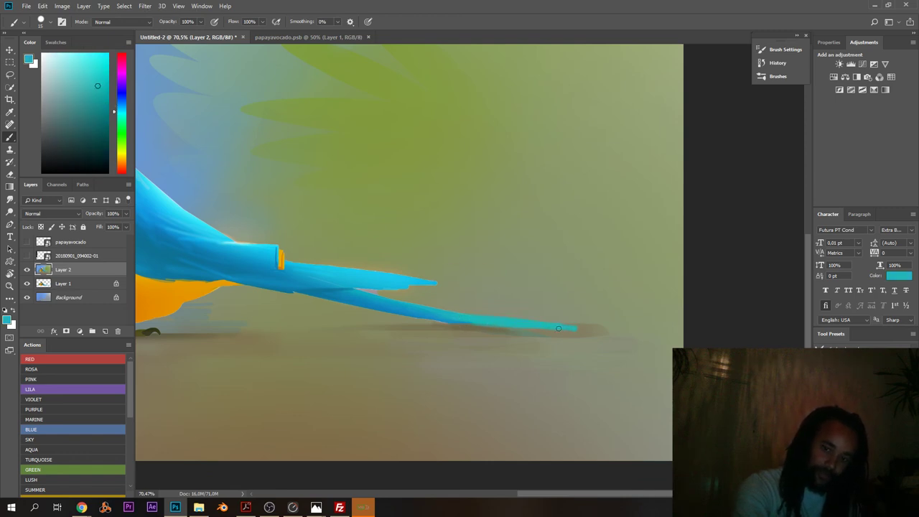
alt+click(571, 329)
- Trim the brownish band around the teal tail tip and soften its shadow with sampled background colours
alt+click(591, 325)
drag(544, 331, 491, 328)
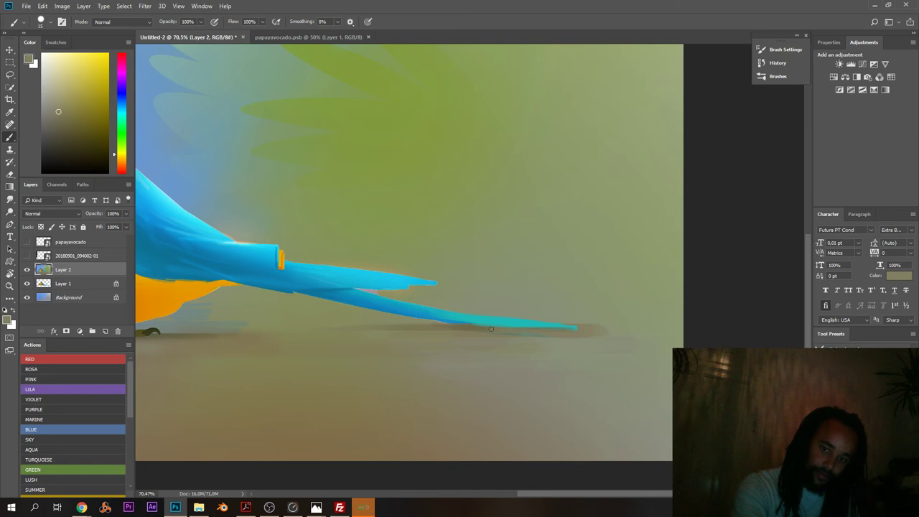
alt+click(550, 339)
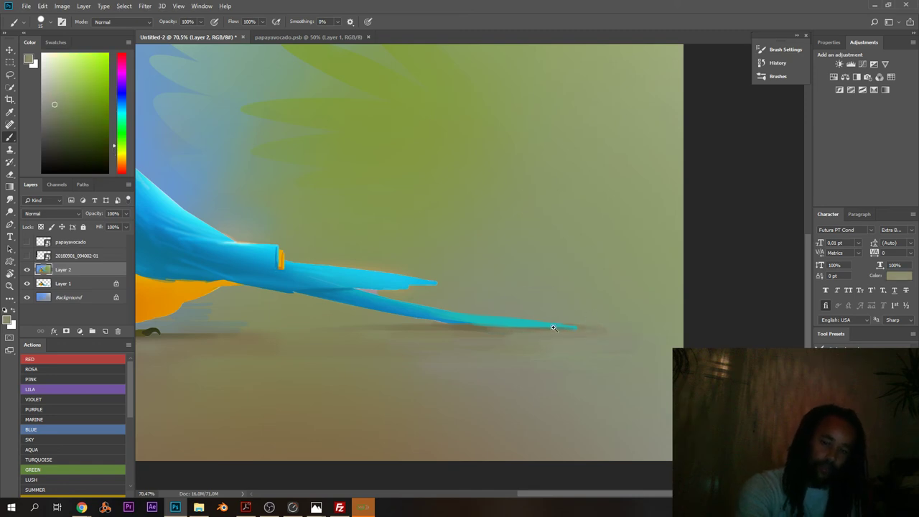
mouse_move(464, 322)
mouse_down()
mouse_move(412, 335)
mouse_move(465, 328)
mouse_up()
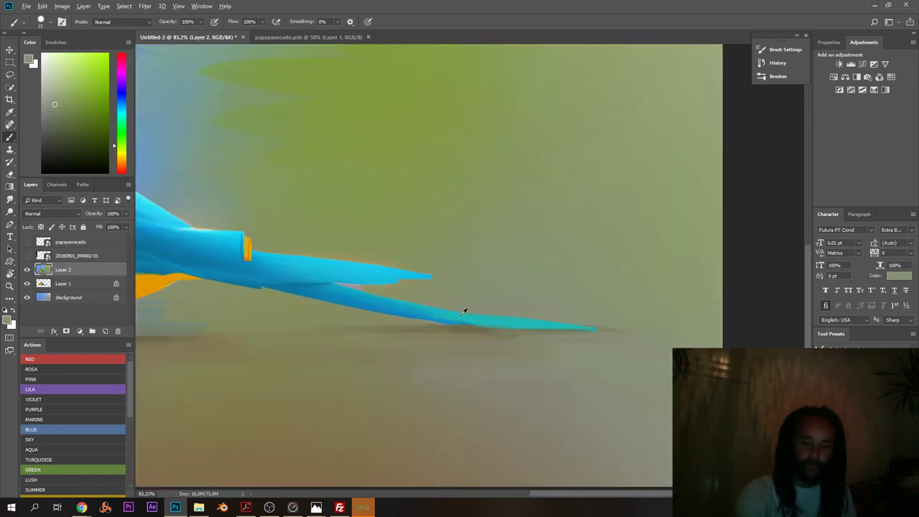
- Widen the upper edge of the long tail's end with sampled teal and check it against the whole composition
alt+click(463, 311)
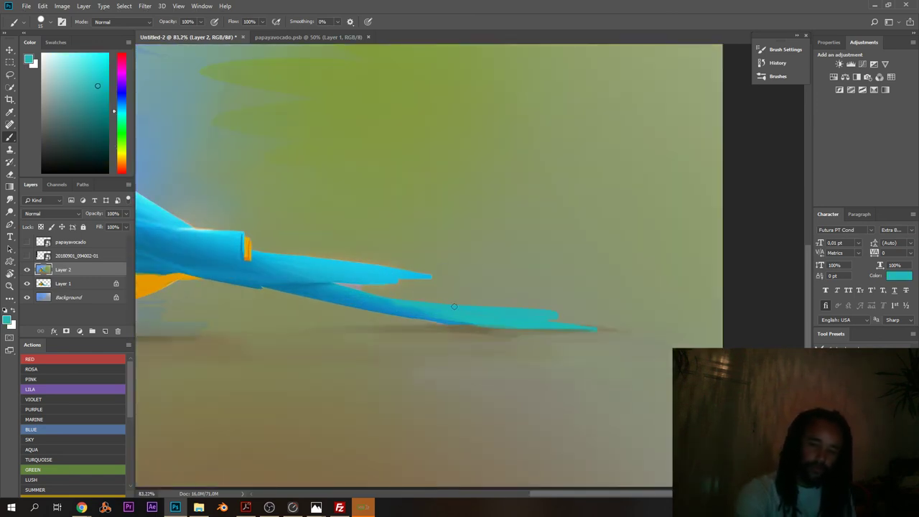
alt+click(366, 295)
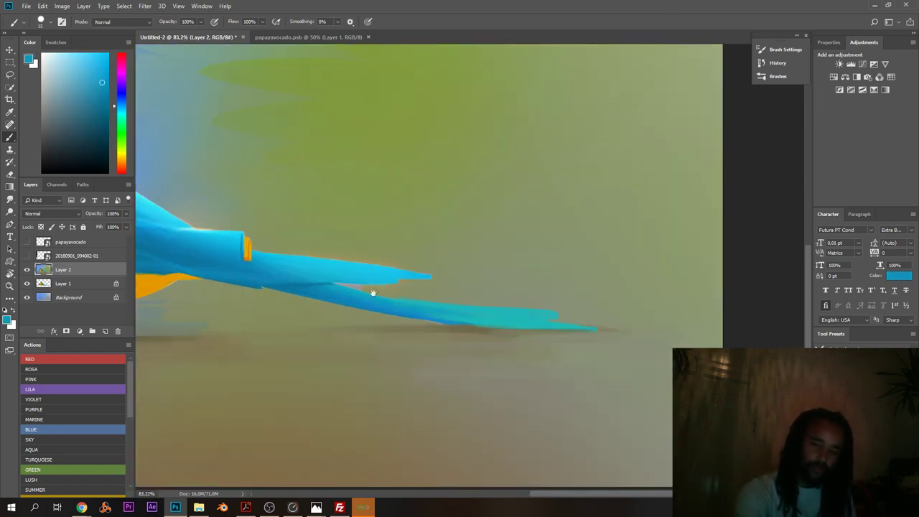
scroll(373, 293, down, 5)
scroll(332, 324, up, 2)
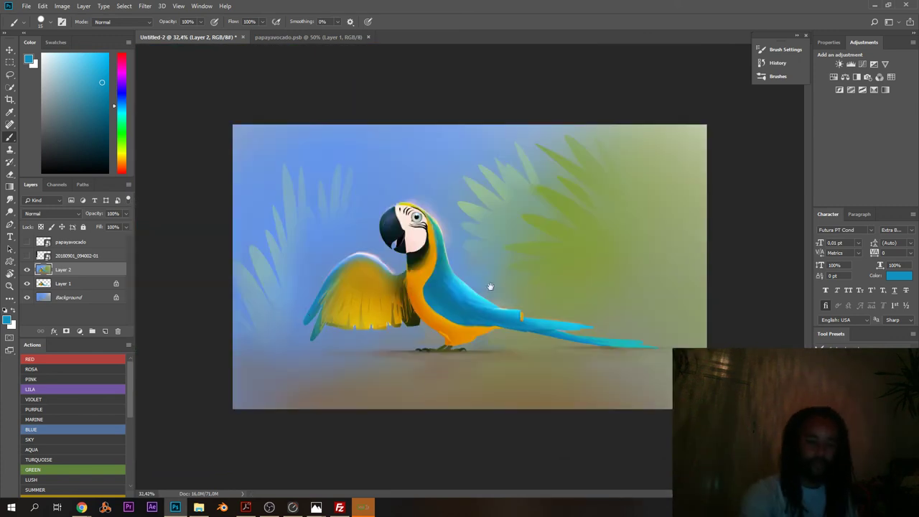
scroll(533, 321, up, 2)
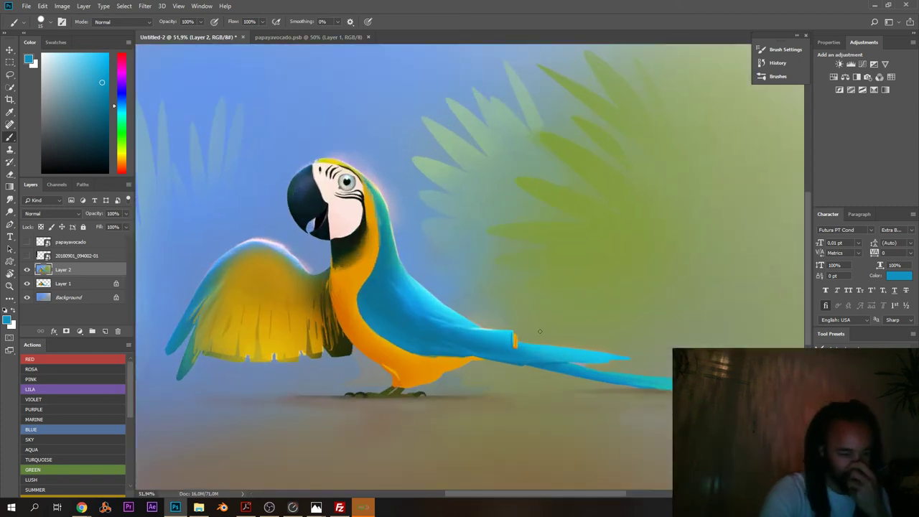
- Paint fine feather strokes along the parrot's nape with a smaller brush and teal sampled from the neck
drag(318, 246, 310, 266)
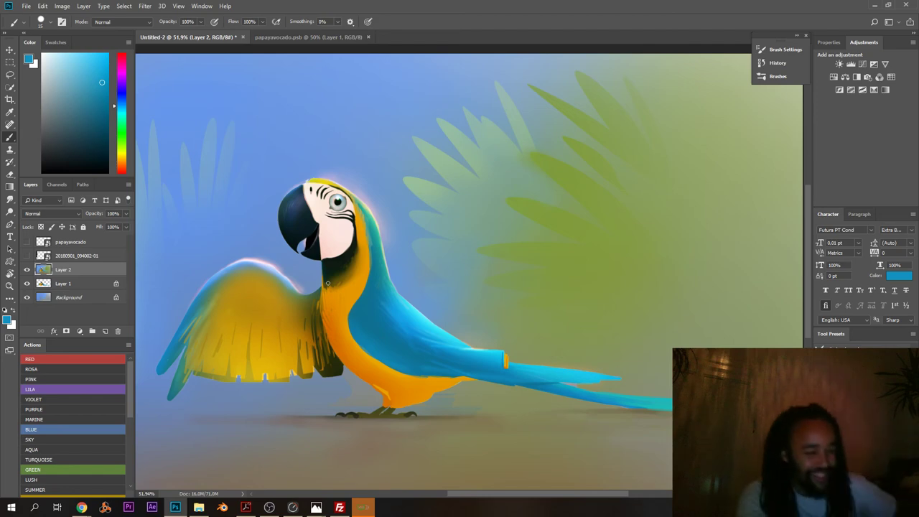
mouse_move(416, 257)
mouse_down()
mouse_move(396, 195)
mouse_move(370, 187)
mouse_move(390, 182)
mouse_up()
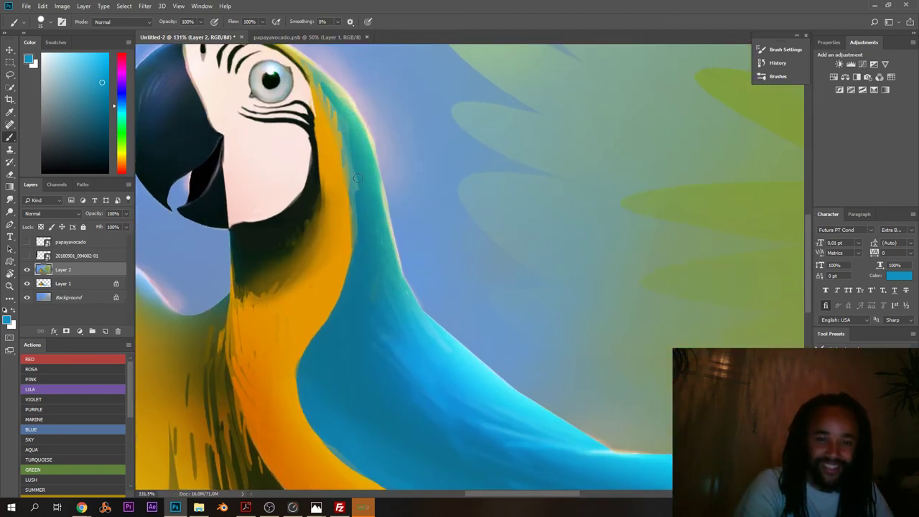
alt+click(358, 179)
right_click(372, 200)
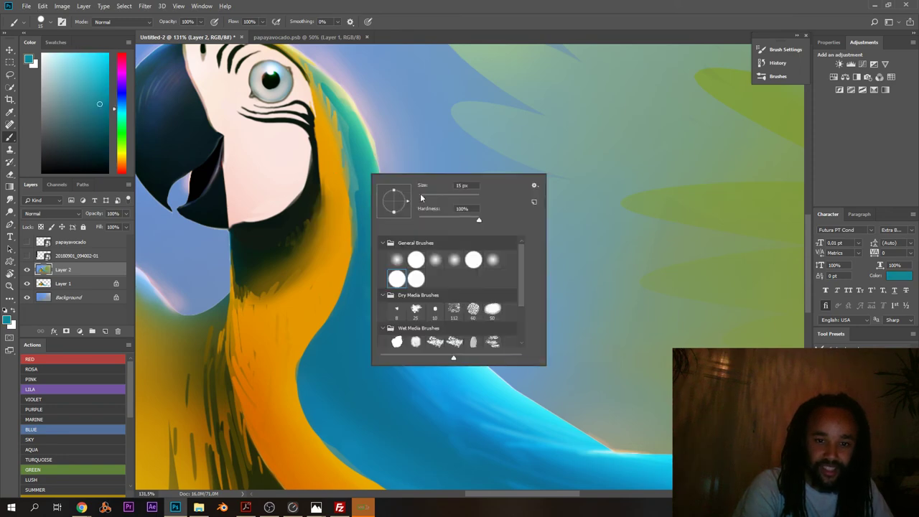
drag(421, 199, 358, 190)
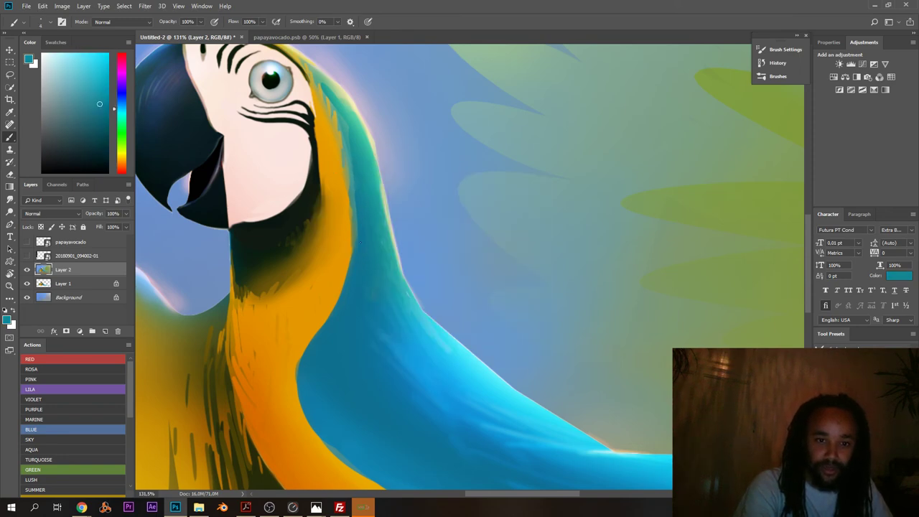
mouse_move(363, 250)
mouse_down()
mouse_move(295, 251)
mouse_move(355, 254)
mouse_up()
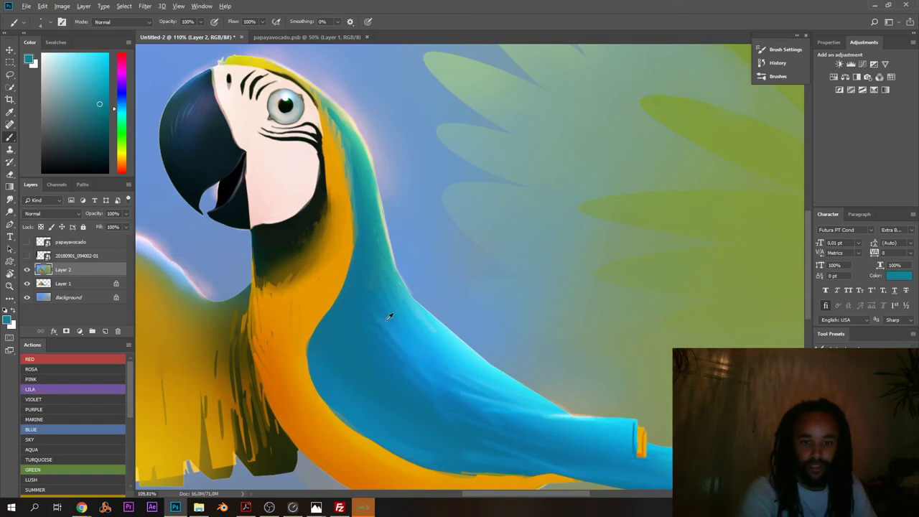
- Add fine feather strokes across the parrot's shoulder using blues sampled from its back
alt+click(390, 316)
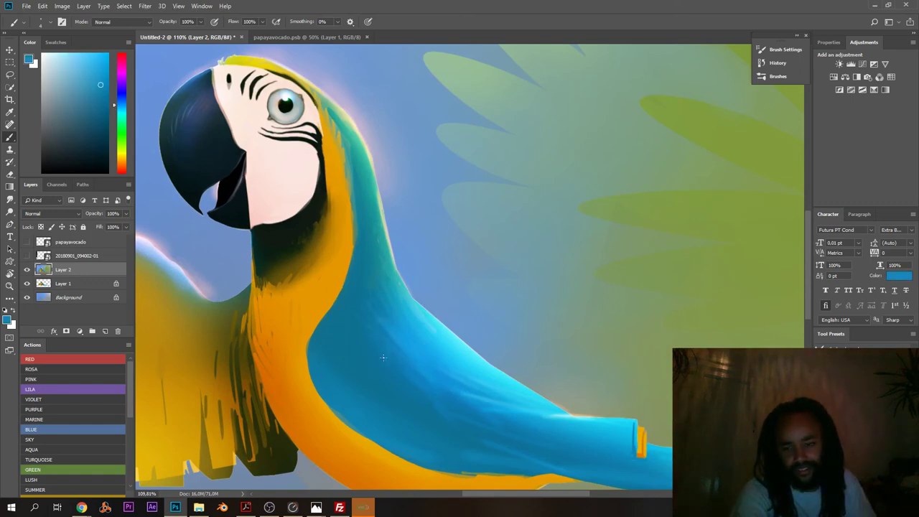
alt+click(392, 345)
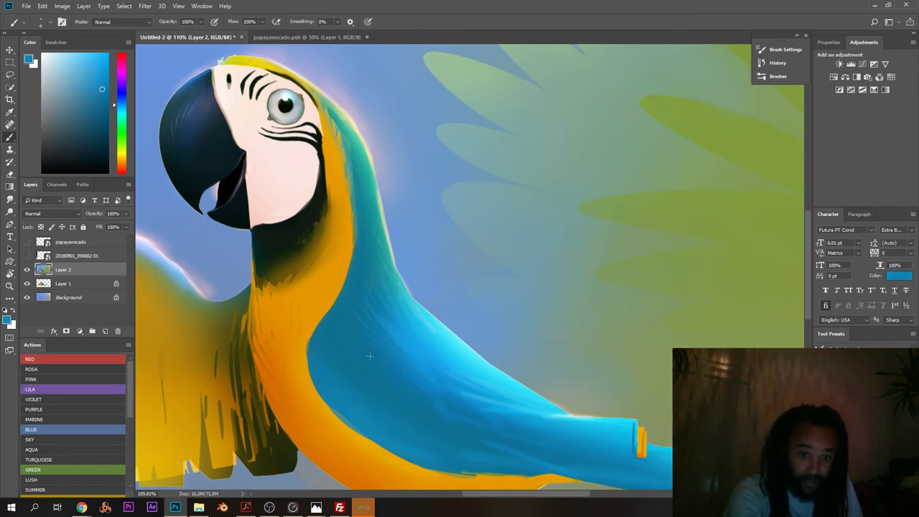
drag(397, 373, 386, 388)
- Shade the outer edge of the raised wing with blues sampled from the wing, adjusting the brush size
drag(280, 316, 317, 310)
drag(213, 279, 285, 282)
alt+click(252, 295)
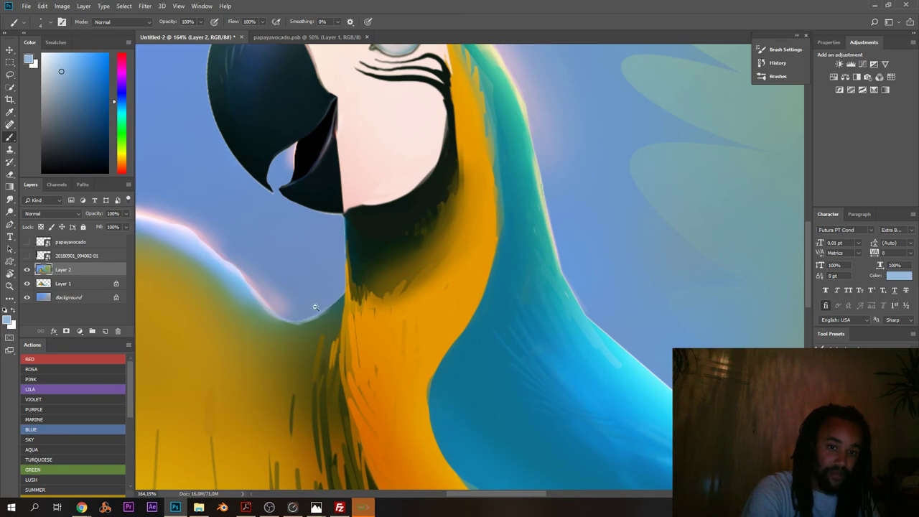
key(ctrl+0)
scroll(273, 298, up, 4)
alt+click(237, 272)
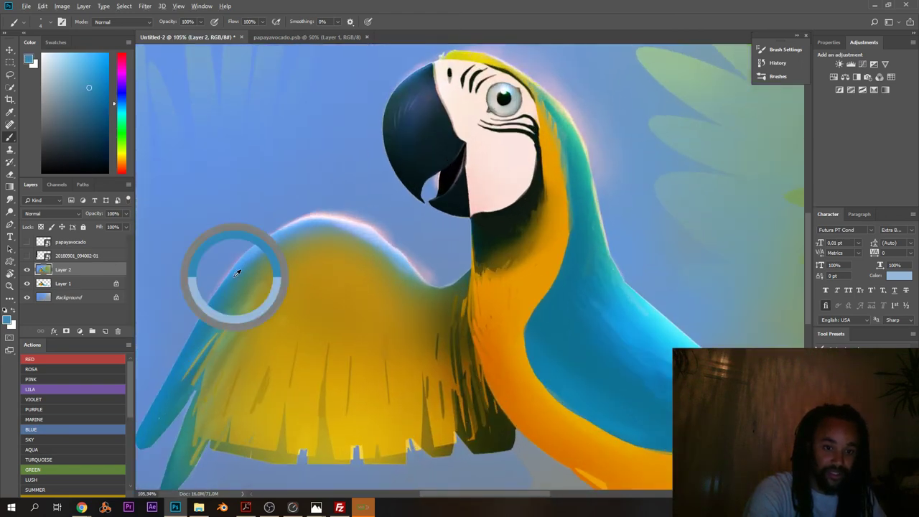
drag(214, 301, 245, 267)
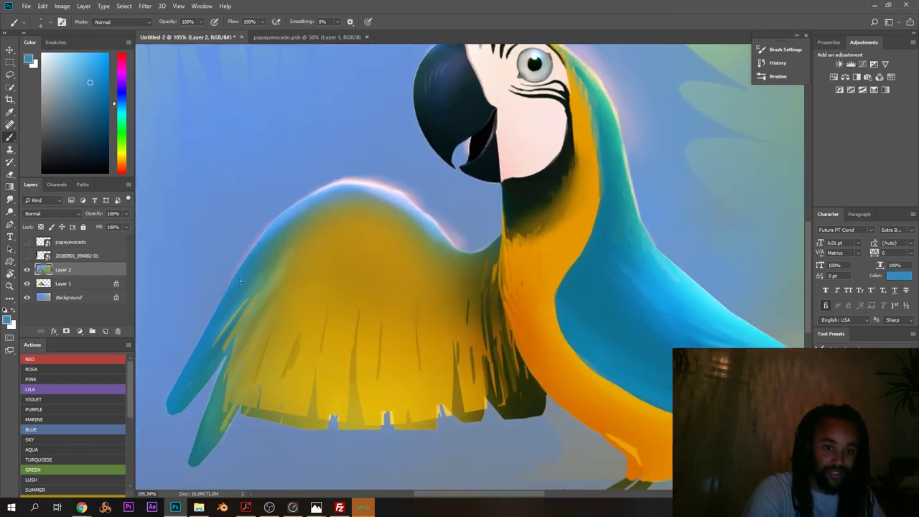
right_click(240, 281)
click(250, 256)
- Try a brighter sampled blue stroke down the outer edge of the wing, and undo it
scroll(198, 349, down, 7)
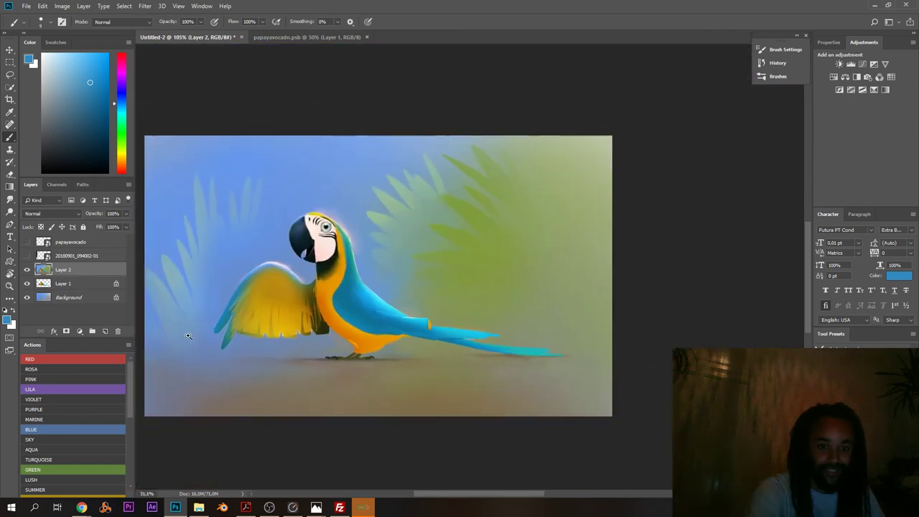
scroll(244, 288, up, 9)
alt+click(279, 211)
drag(256, 237, 197, 367)
key(ctrl+z)
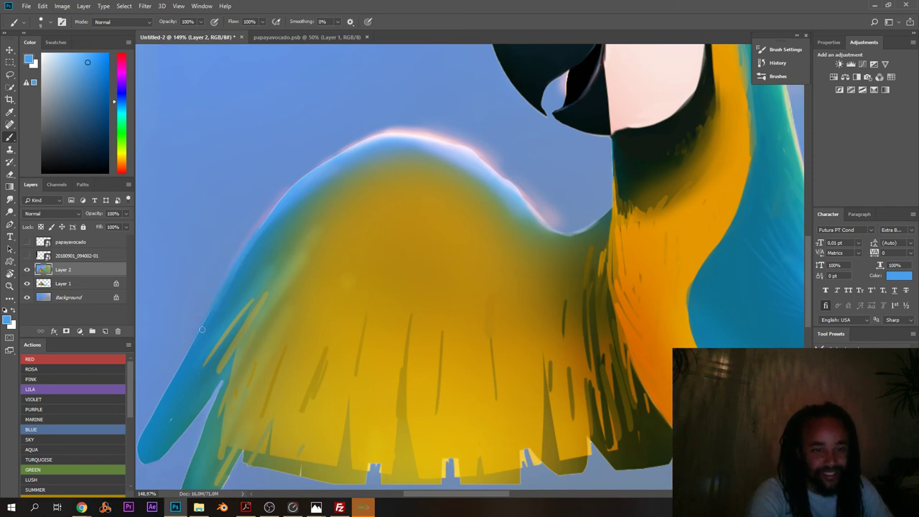
- Examine the wing's lower feathers and the full composition, reset the default colours and switch to full-screen mode with the menu bar
drag(229, 280, 234, 227)
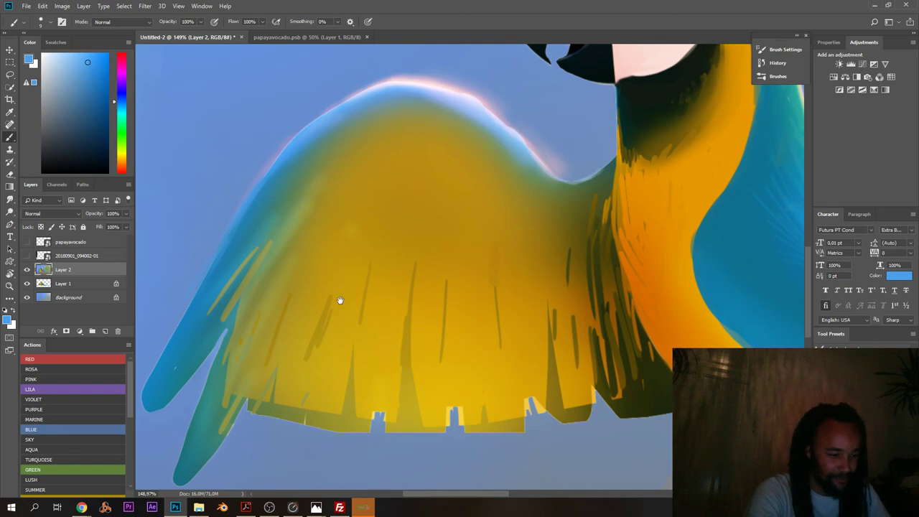
drag(341, 300, 290, 284)
drag(356, 305, 330, 286)
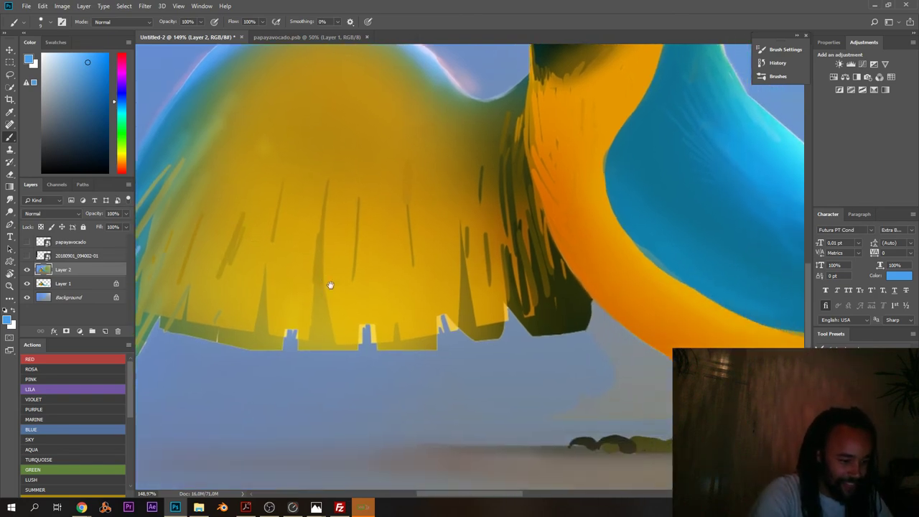
mouse_move(383, 268)
mouse_down()
mouse_move(231, 251)
mouse_move(315, 264)
mouse_up()
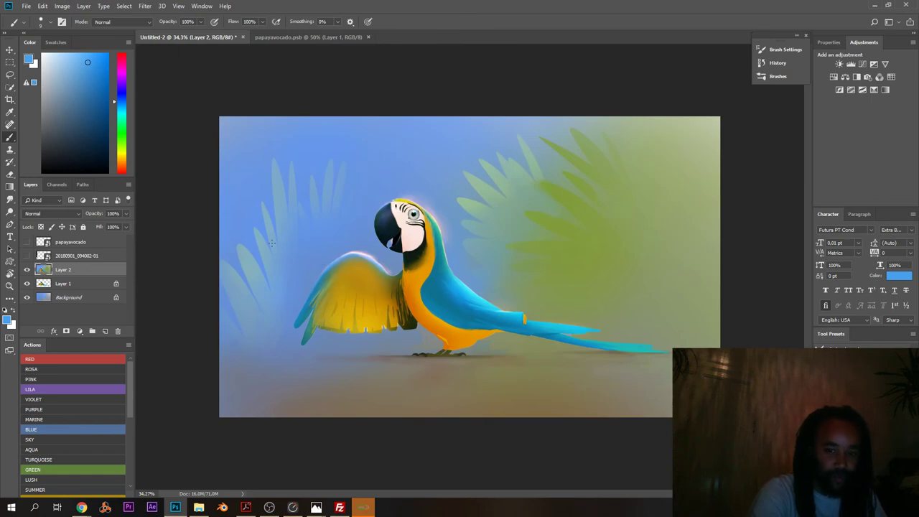
key(d)
key(f)
- Extend the long tail to the canvas's right edge with a 23 px brush and teal sampled from the tail, and review the composition
drag(540, 317, 302, 236)
alt+click(259, 245)
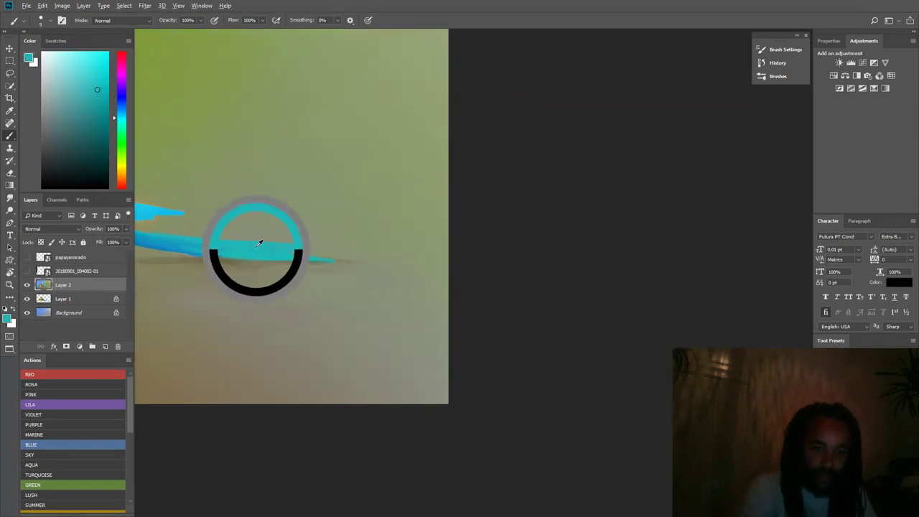
right_click(352, 245)
drag(401, 271, 408, 271)
click(286, 253)
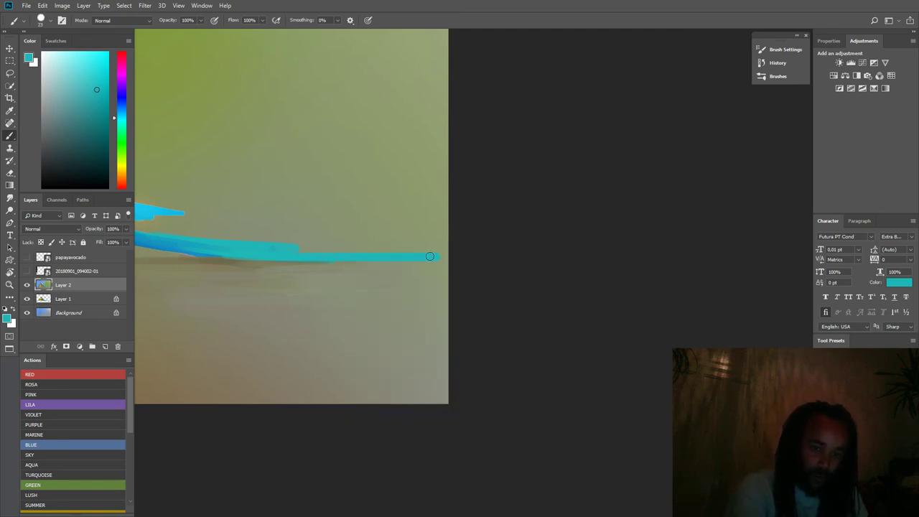
drag(446, 257, 279, 252)
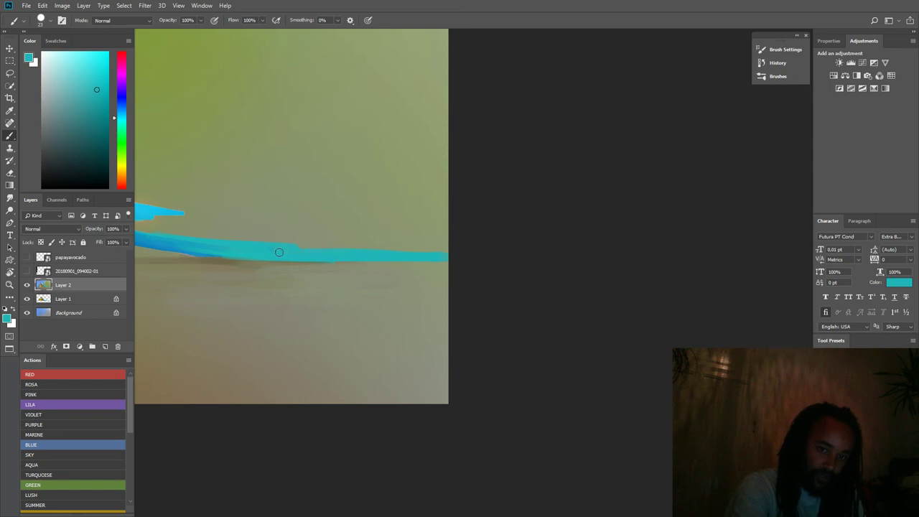
drag(326, 230, 487, 296)
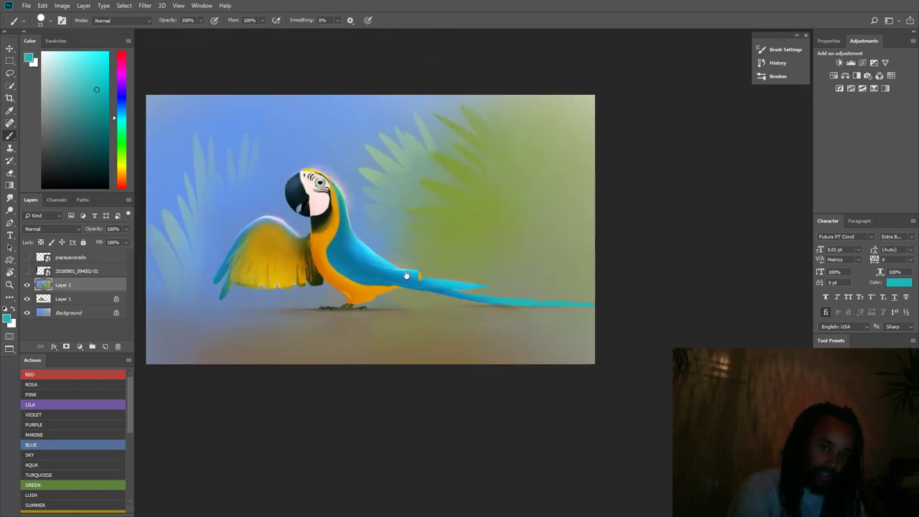
drag(370, 278, 394, 284)
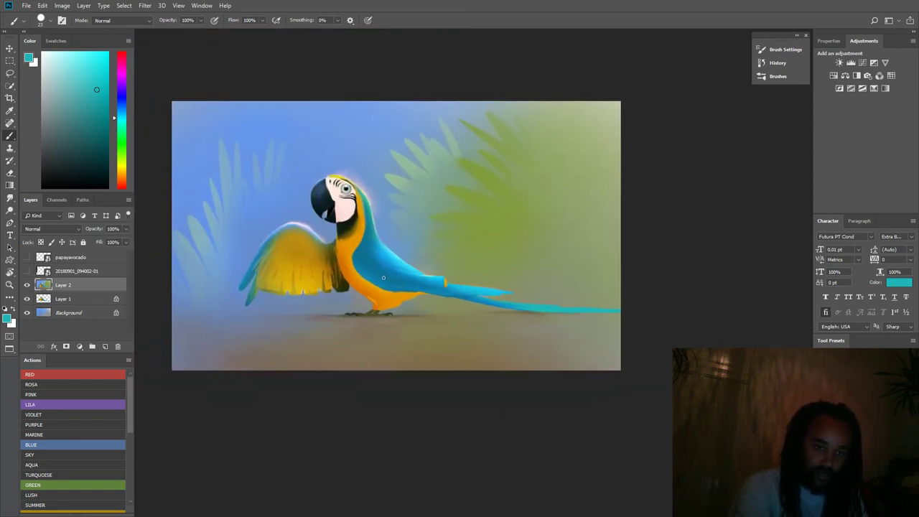
- Shift the painting layer left to free a strip beside the tail, and extend the teal tail tip into it
mouse_move(381, 280)
mouse_down()
mouse_move(342, 288)
mouse_move(349, 289)
mouse_up()
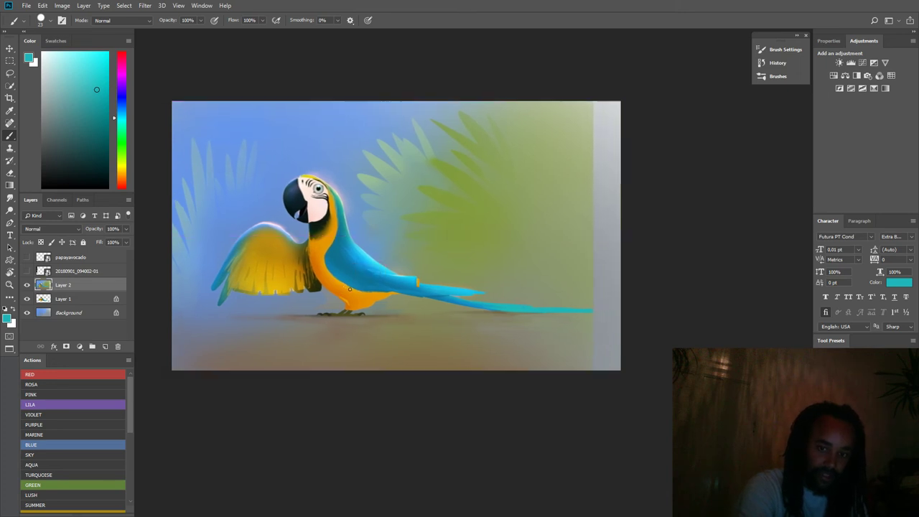
scroll(597, 311, up, 1)
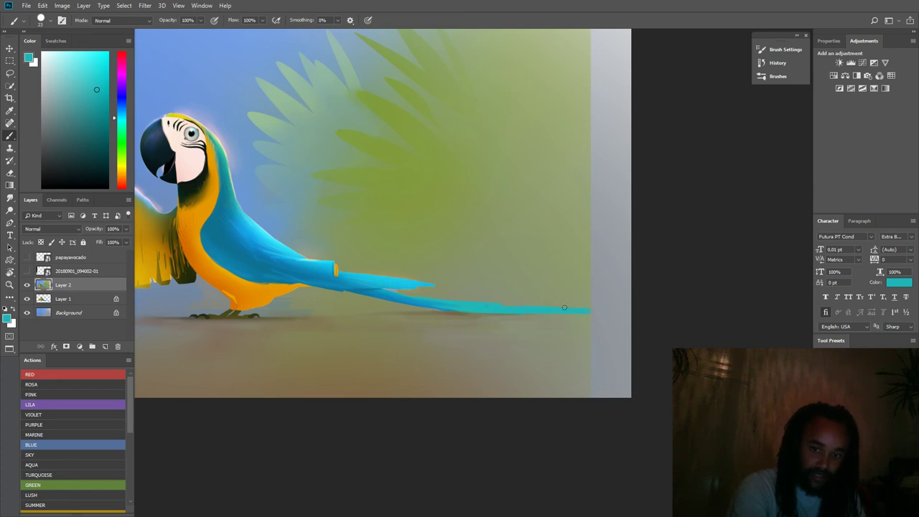
alt+click(616, 312)
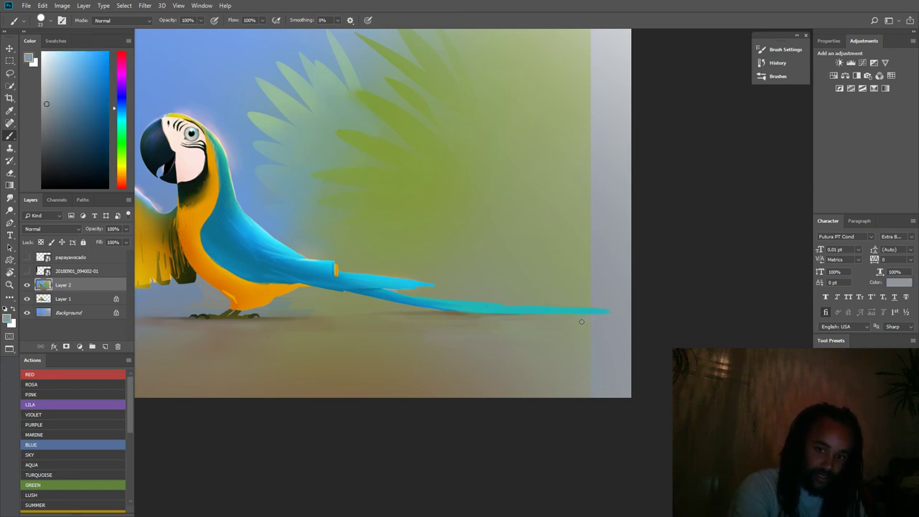
alt+click(435, 311)
- Paint the ground across the blank strip below the tail with a larger brush and olive-greys sampled from the floor
alt+click(579, 326)
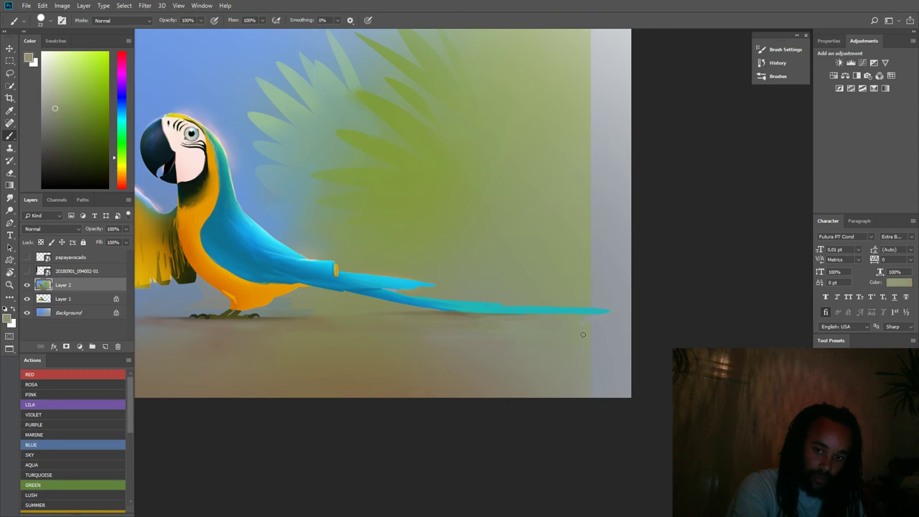
right_click(583, 331)
drag(642, 332, 649, 332)
click(591, 319)
mouse_move(591, 327)
mouse_down()
mouse_move(640, 357)
mouse_move(546, 363)
mouse_move(639, 380)
mouse_move(569, 386)
mouse_up()
alt+click(552, 367)
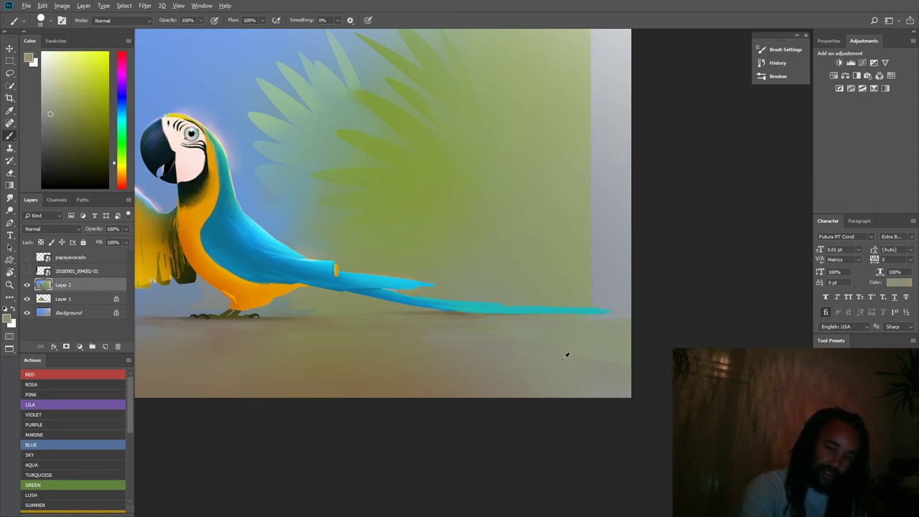
alt+click(568, 355)
- Enlarge the brush and cover the upper part of the blank strip with light greens sampled from the background
drag(576, 250, 533, 325)
alt+click(515, 175)
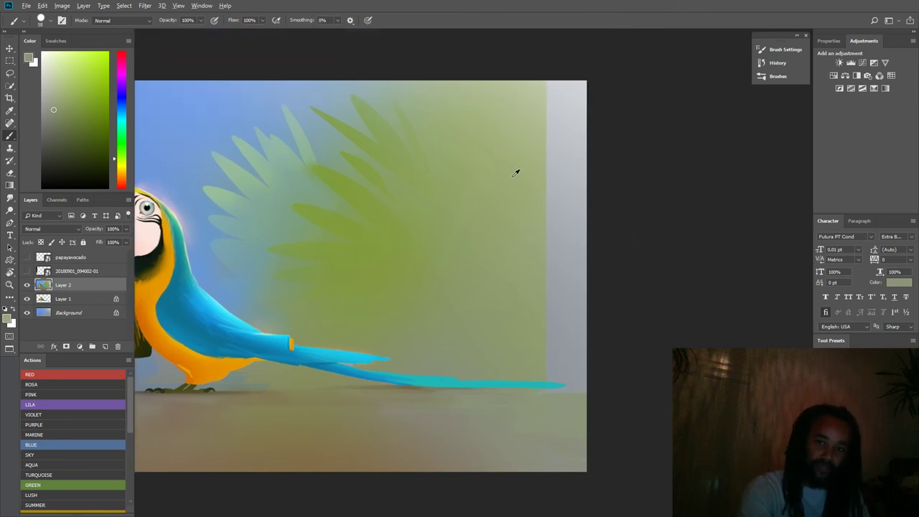
right_click(517, 174)
drag(581, 195, 605, 196)
alt+click(537, 105)
drag(538, 104, 574, 97)
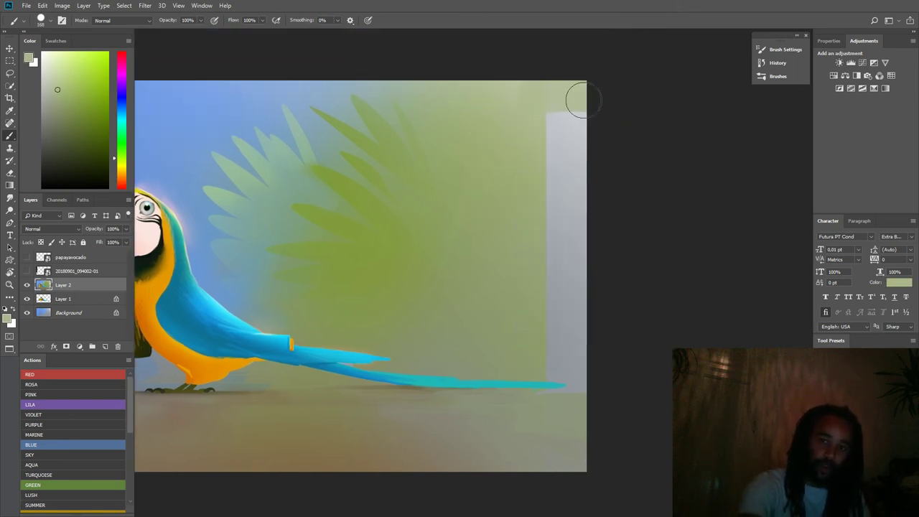
alt+click(521, 99)
mouse_move(520, 109)
mouse_down()
mouse_move(609, 177)
mouse_move(591, 197)
mouse_move(541, 185)
mouse_move(620, 194)
mouse_move(529, 160)
mouse_move(510, 138)
mouse_move(512, 110)
mouse_up()
- Cover the rest of the blank strip down to the ground line with olive greens sampled from the nearby background
alt+click(538, 184)
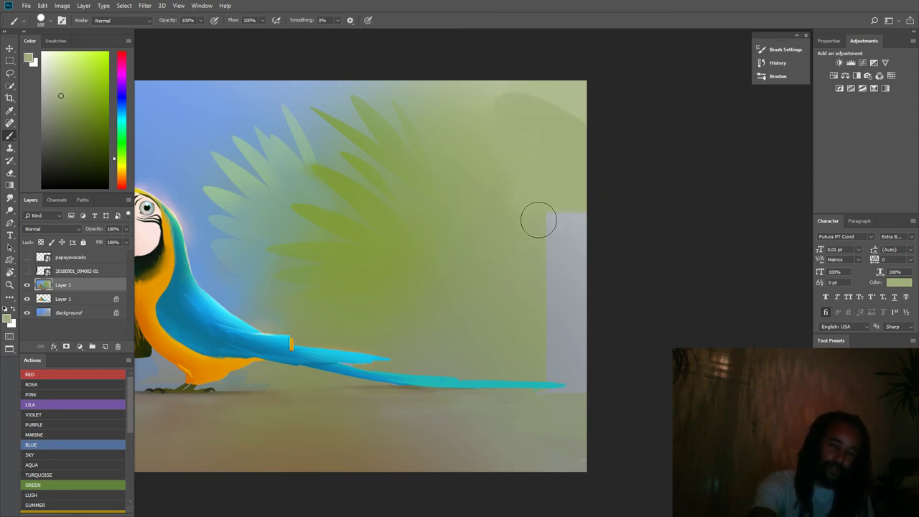
drag(538, 220, 579, 230)
alt+click(520, 264)
mouse_move(520, 263)
mouse_down()
mouse_move(607, 284)
mouse_move(569, 290)
mouse_move(589, 328)
mouse_move(576, 347)
mouse_move(538, 355)
mouse_move(599, 372)
mouse_up()
alt+click(507, 306)
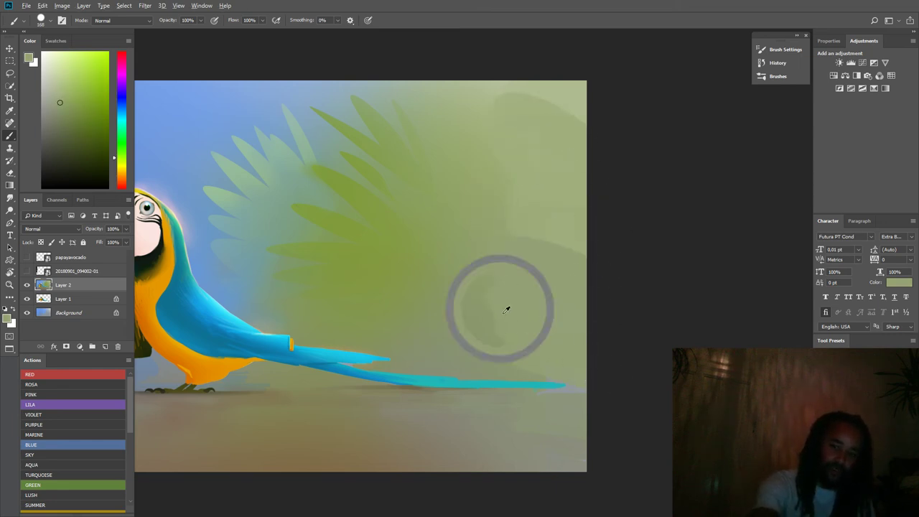
- Paint dark olive leaf strokes in the background above the tail tip, enlarging the hard round brush from 34 to 124 px
right_click(507, 238)
drag(600, 270, 574, 269)
drag(514, 192, 537, 254)
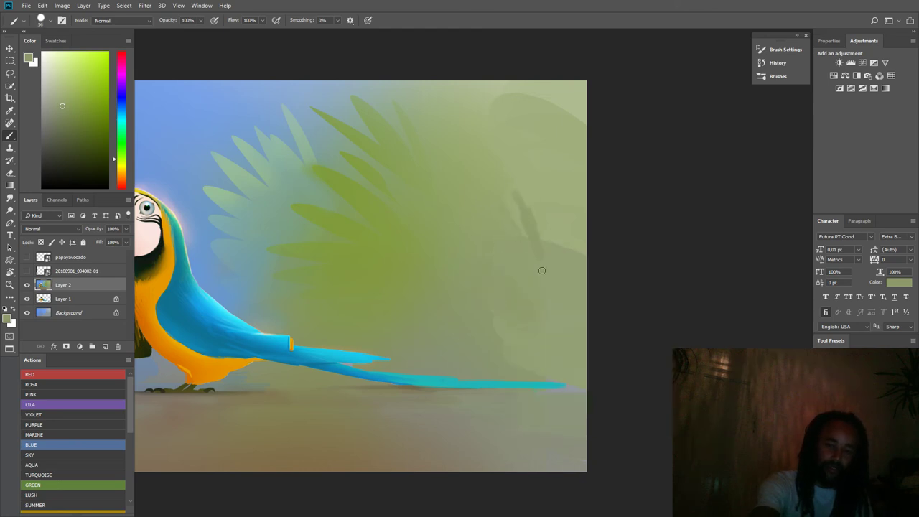
right_click(536, 219)
click(638, 305)
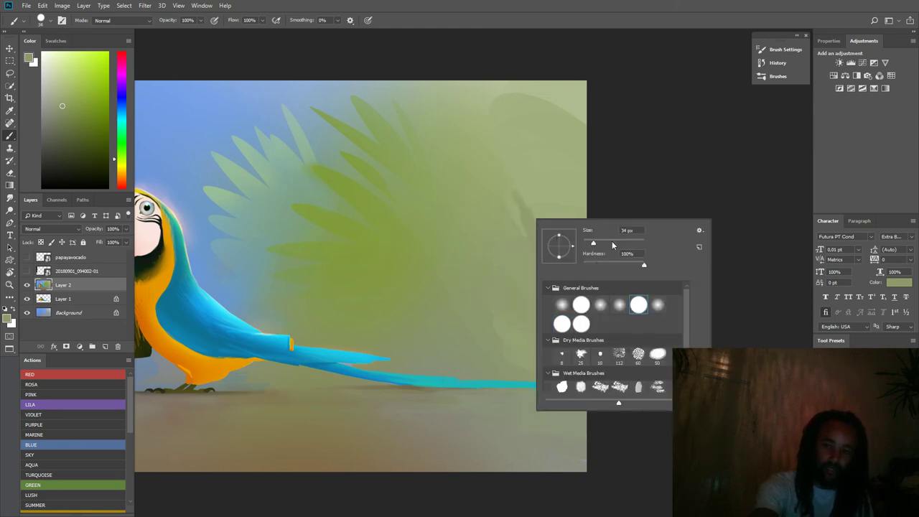
click(617, 243)
drag(549, 143, 607, 281)
drag(525, 155, 571, 247)
drag(501, 164, 515, 216)
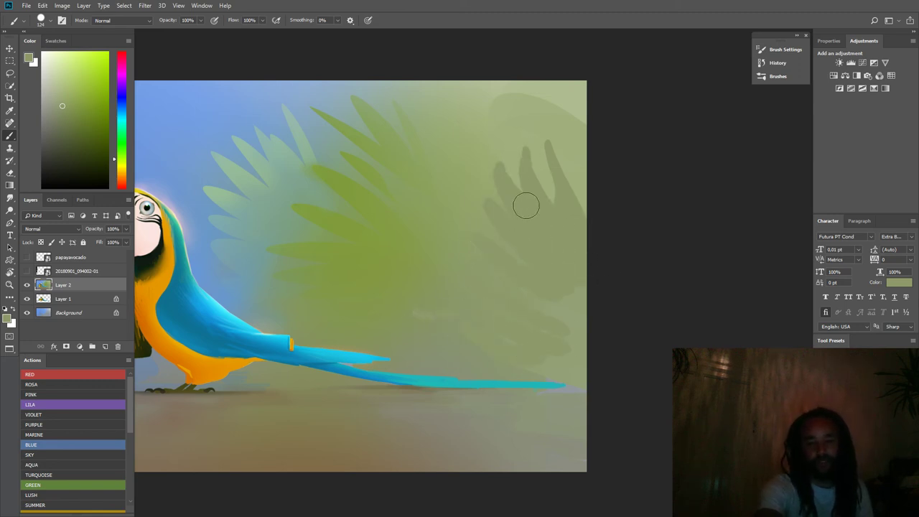
- Add more leaf strokes above the dark olive foliage in a slightly lighter green sampled from the background
alt+click(482, 198)
drag(506, 109, 517, 165)
drag(483, 132, 494, 171)
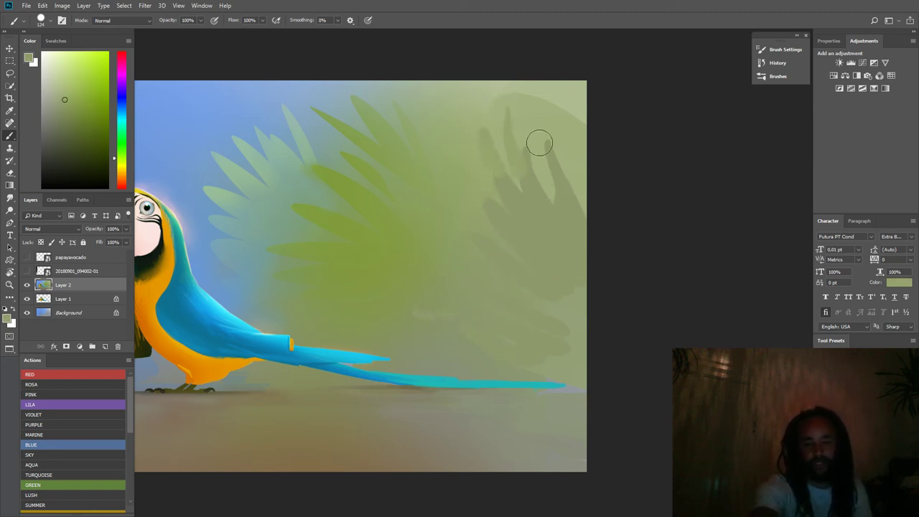
drag(553, 100, 574, 172)
drag(574, 108, 596, 218)
- Paint a teal feather strand between the two tail feathers with sampled tail colour and a 31 px brush
drag(385, 298, 340, 186)
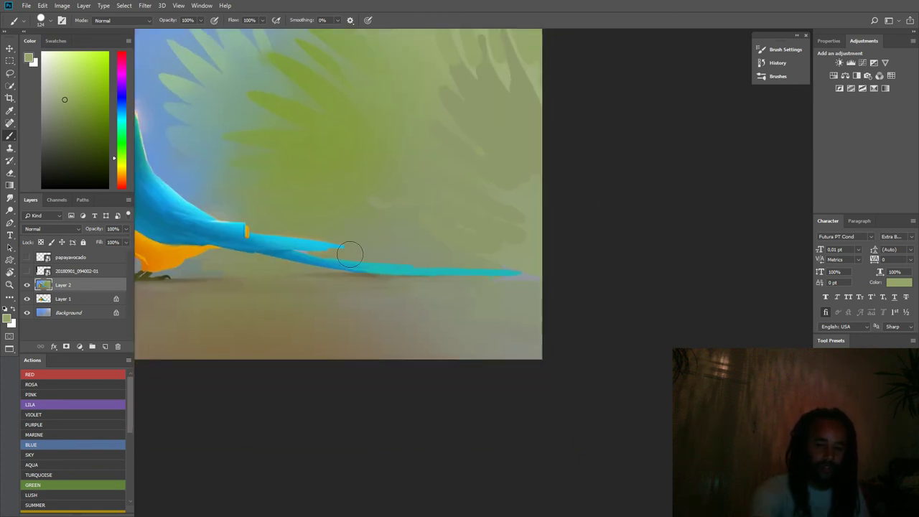
alt+click(385, 265)
scroll(388, 266, up, 3)
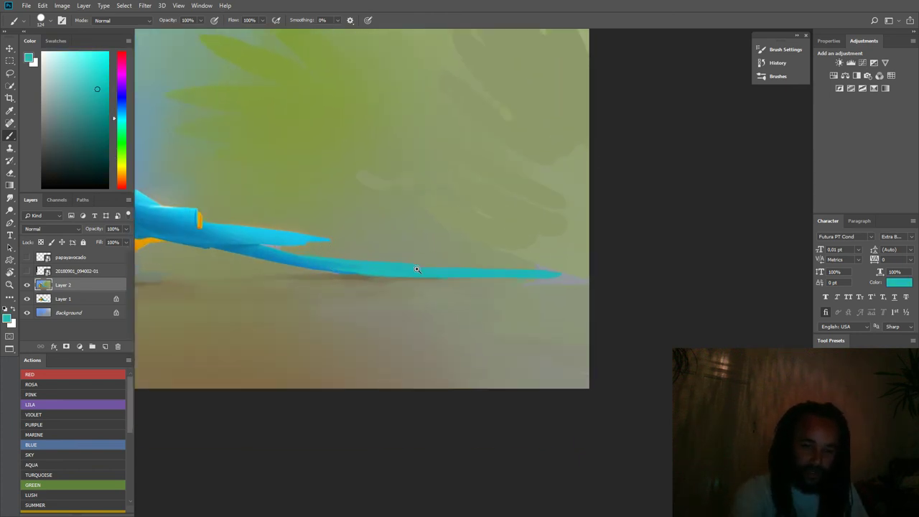
right_click(360, 262)
text(10)
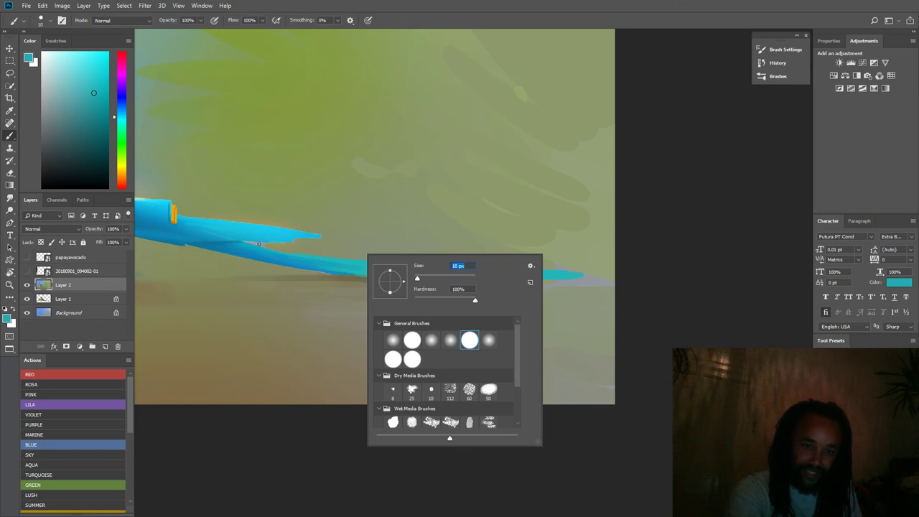
key(Return)
right_click(359, 261)
text(31)
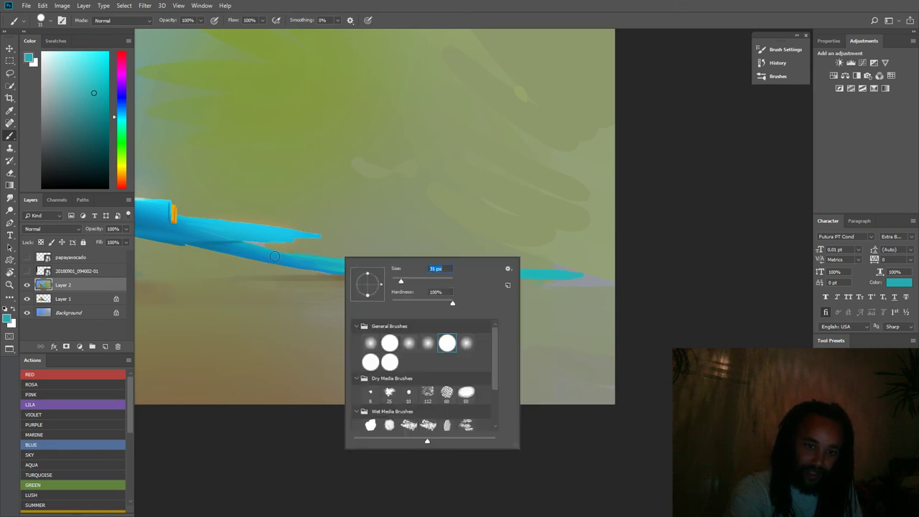
key(Return)
mouse_move(244, 244)
mouse_down()
mouse_move(355, 252)
mouse_move(249, 242)
mouse_up()
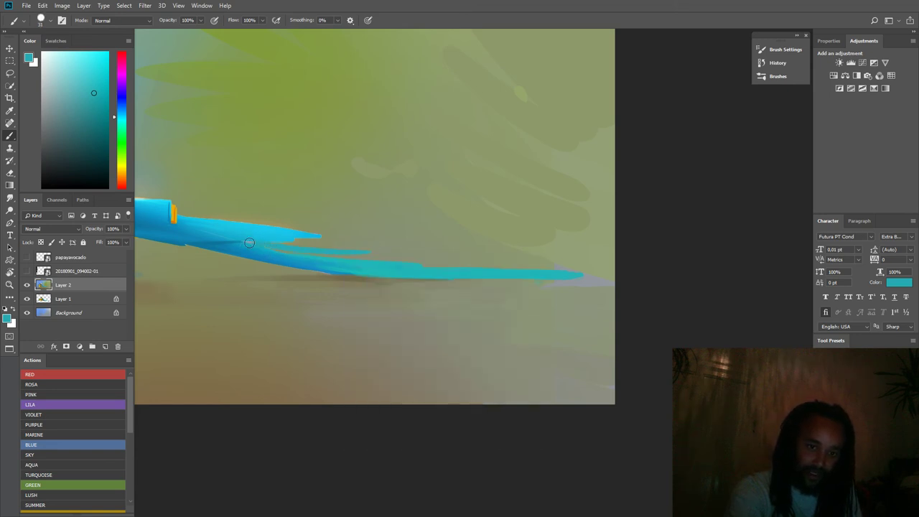
- Add another pointed teal feather along the upper edge of the long tail, undoing and repainting the stroke to reshape it
alt+click(351, 265)
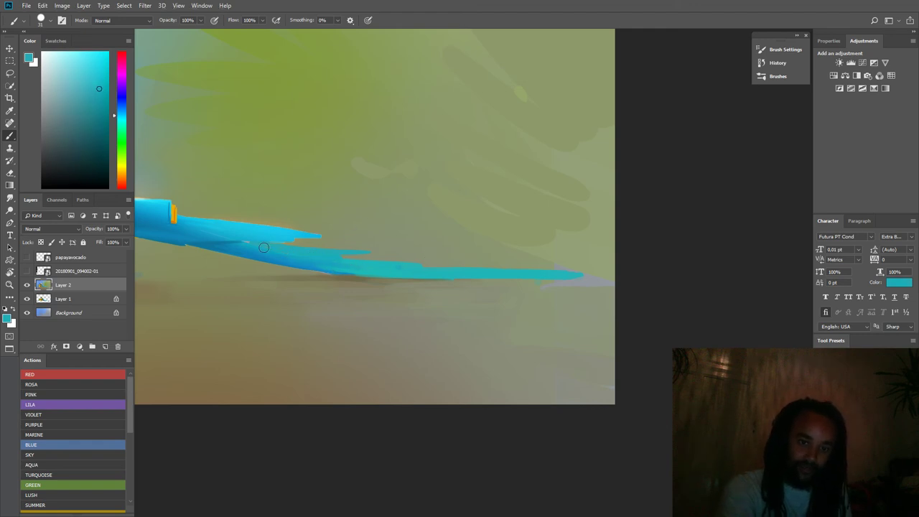
mouse_move(497, 260)
mouse_down()
mouse_move(339, 262)
mouse_move(518, 255)
mouse_up()
key(ctrl+alt+z)
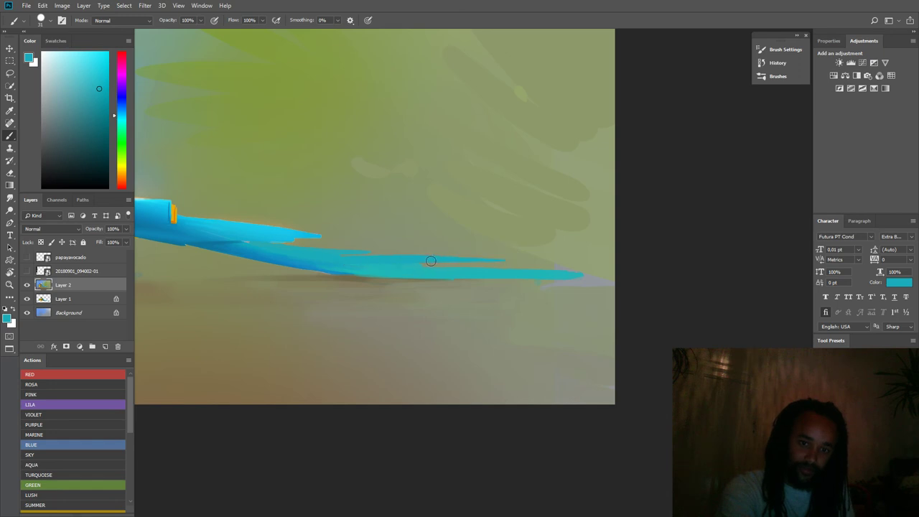
key(ctrl+alt+z)
drag(374, 263, 464, 260)
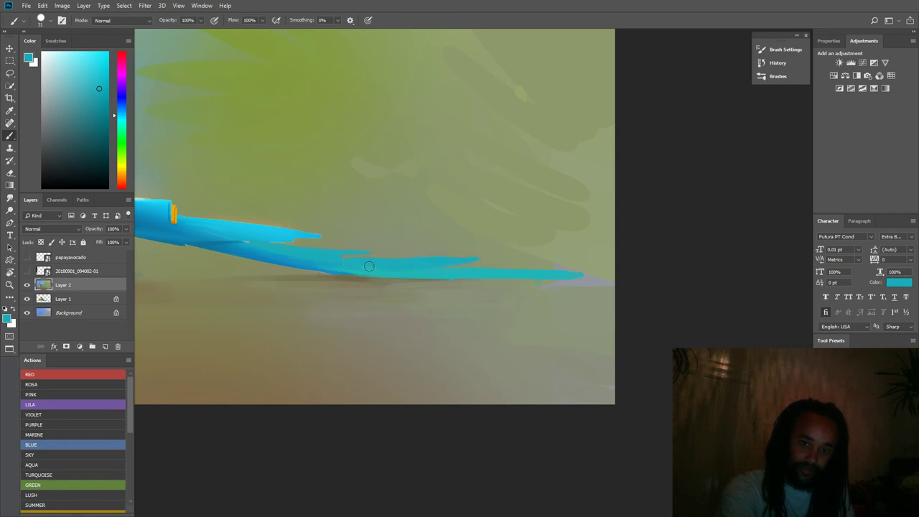
- Extend the long tail to the canvas edge in sampled teal and paint a thin brown shadow beneath it
alt+click(402, 270)
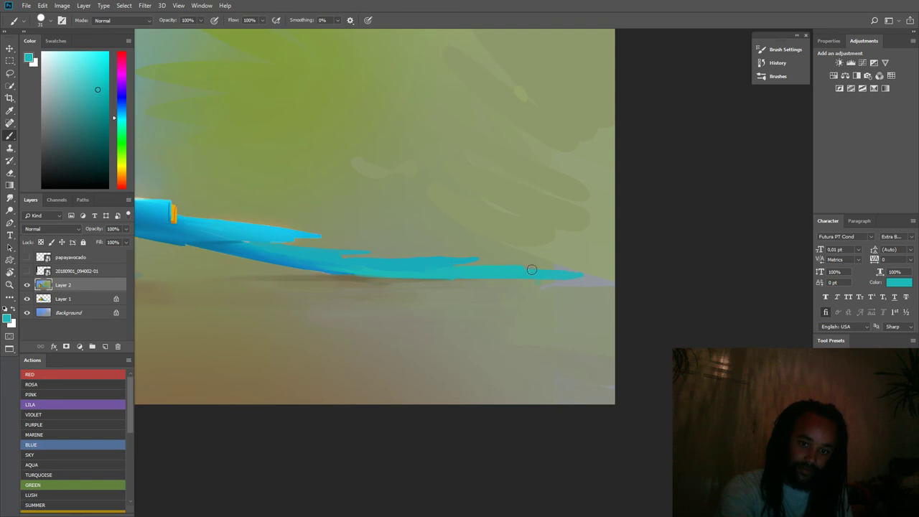
drag(532, 270, 629, 271)
alt+click(368, 273)
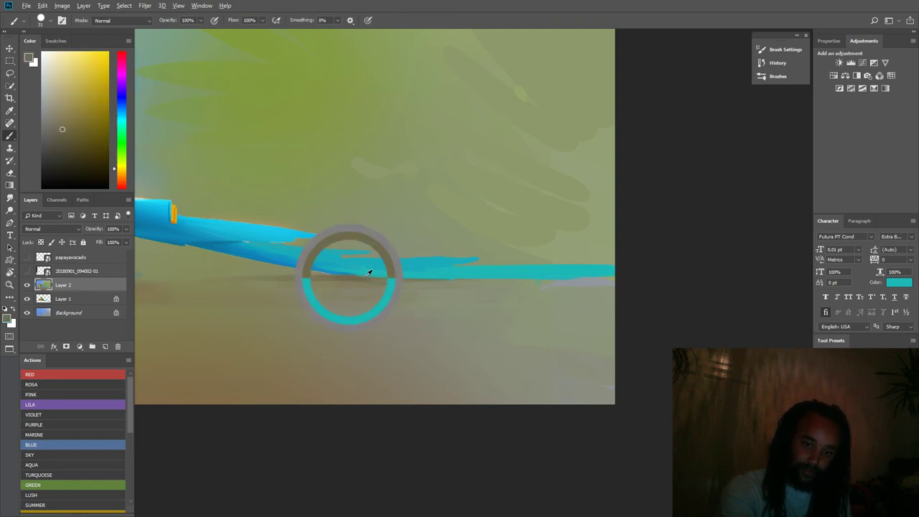
drag(445, 276, 612, 282)
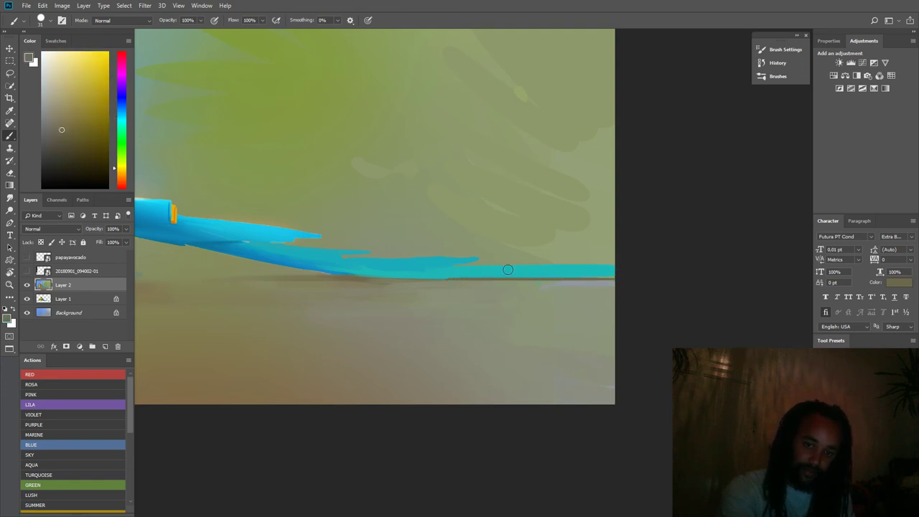
- Trim and round off the tail tip just short of the canvas edge with colours sampled from the surrounding background
mouse_move(361, 257)
mouse_down()
mouse_move(320, 277)
mouse_move(352, 269)
mouse_up()
alt+click(508, 259)
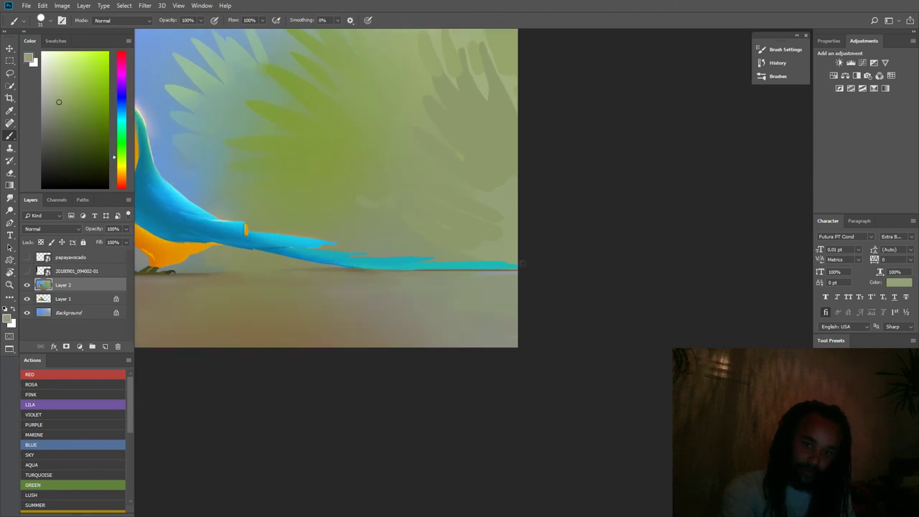
drag(501, 278, 533, 272)
alt+click(488, 237)
mouse_move(474, 235)
mouse_down()
mouse_move(522, 248)
mouse_move(488, 261)
mouse_up()
alt+click(485, 257)
- Examine the full composition, then the macaw's body, wing and lengthened tail up close
drag(417, 254, 365, 256)
mouse_move(283, 252)
mouse_down()
mouse_move(425, 264)
mouse_move(375, 275)
mouse_up()
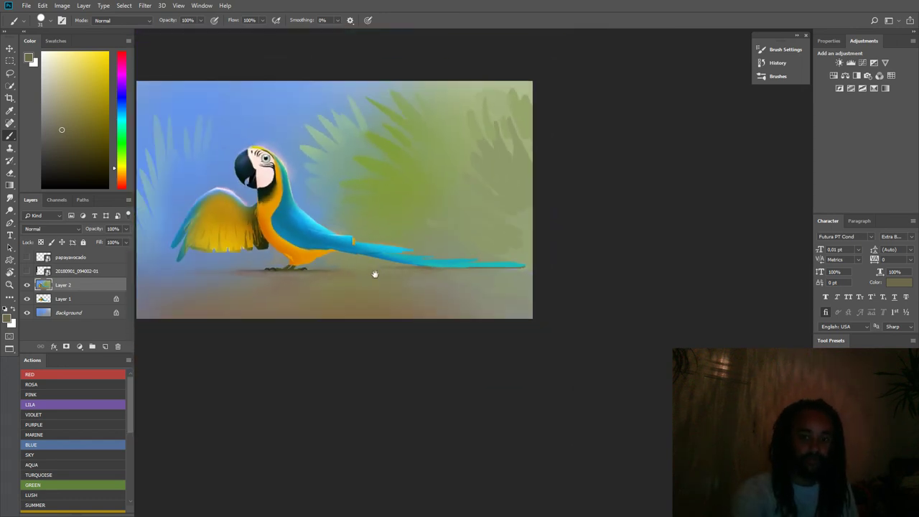
drag(437, 269, 506, 257)
drag(382, 257, 621, 323)
drag(526, 314, 495, 314)
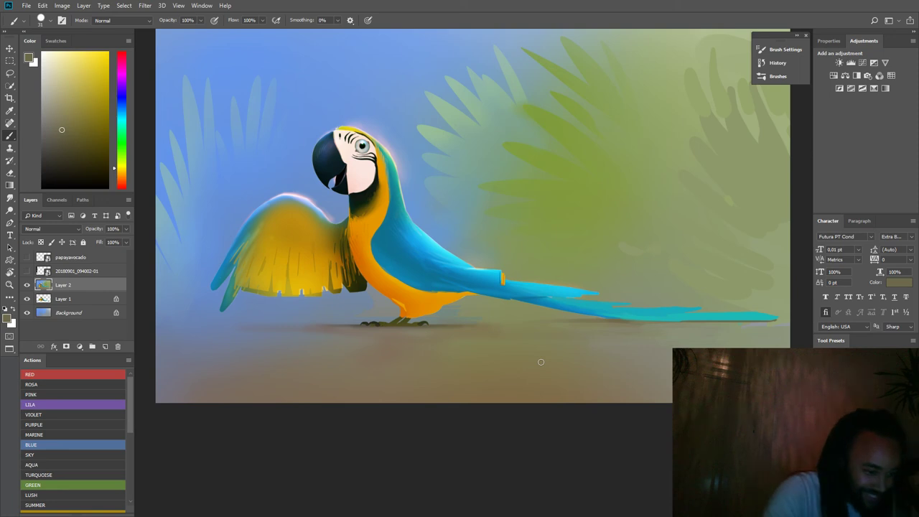
mouse_move(386, 176)
mouse_down()
mouse_move(331, 196)
mouse_move(371, 227)
mouse_move(315, 250)
mouse_move(263, 292)
mouse_move(285, 254)
mouse_up()
drag(204, 302, 319, 289)
drag(368, 256, 411, 250)
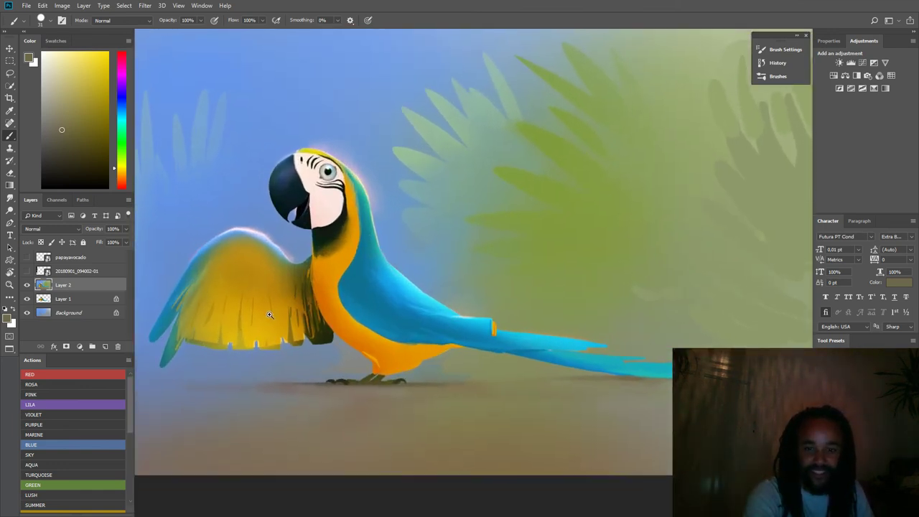
- Retouch the transition between the raised wing's blue edge and yellow feathers with sampled greens and yellows, adjusting the brush size
scroll(270, 314, up, 4)
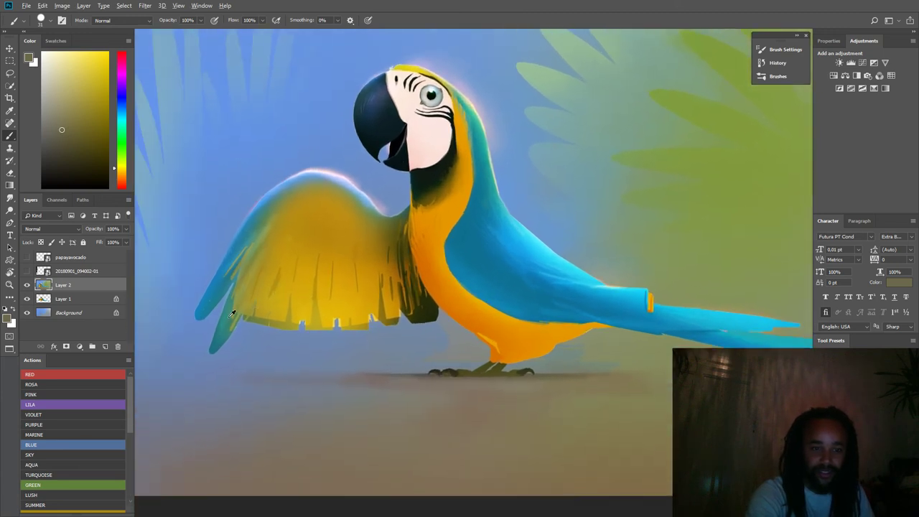
alt+click(232, 314)
alt+click(258, 223)
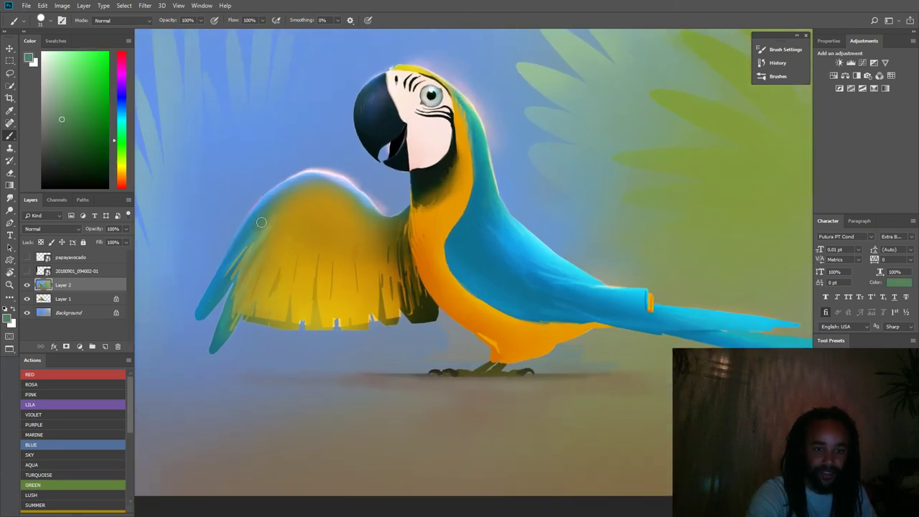
alt+click(303, 226)
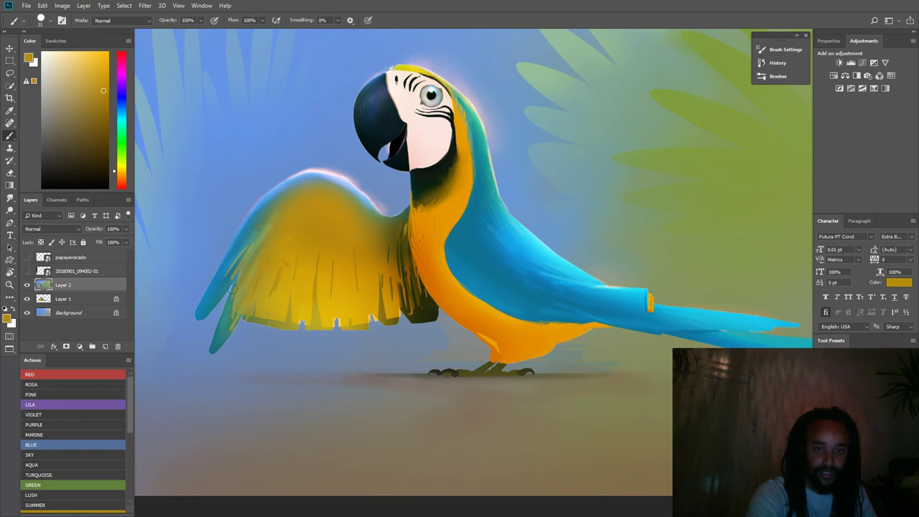
alt+click(275, 249)
right_click(275, 248)
drag(333, 273, 330, 272)
click(263, 258)
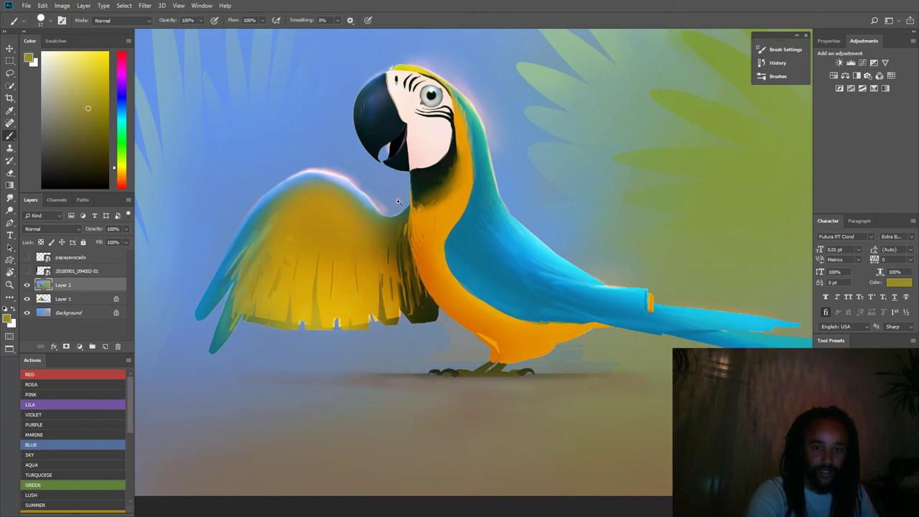
- Paint over the bright yellow streak at the top of the macaw's leg with oranges sampled from the surrounding belly
drag(397, 201, 347, 253)
drag(369, 319, 416, 347)
scroll(415, 347, up, 2)
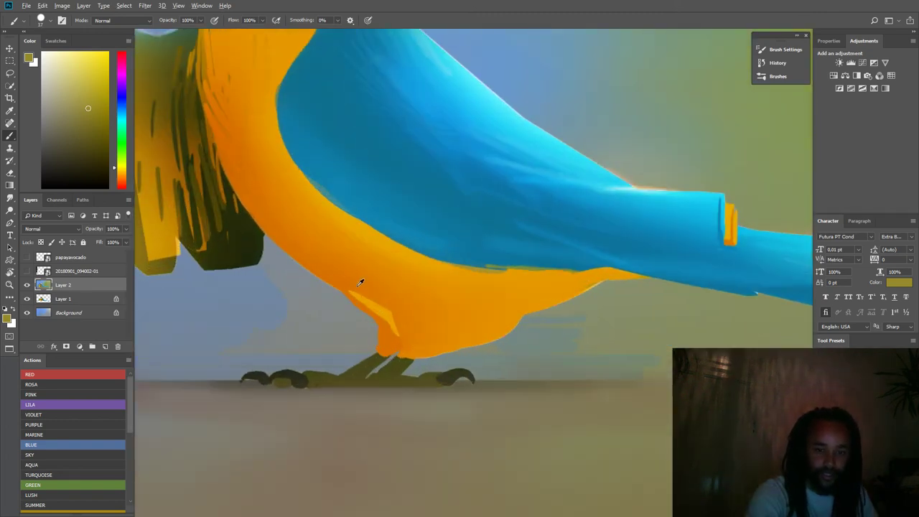
alt+click(368, 284)
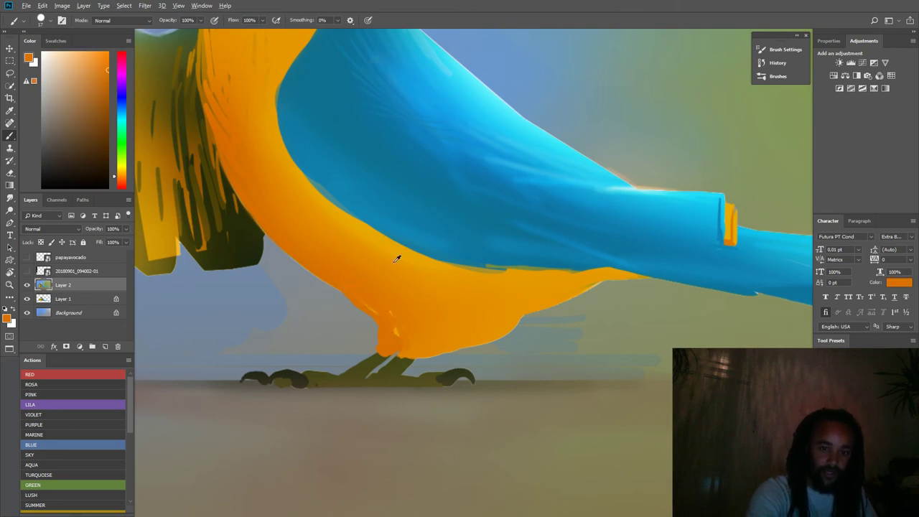
alt+click(379, 321)
mouse_move(391, 309)
mouse_down()
mouse_move(365, 292)
mouse_move(392, 322)
mouse_up()
alt+click(345, 280)
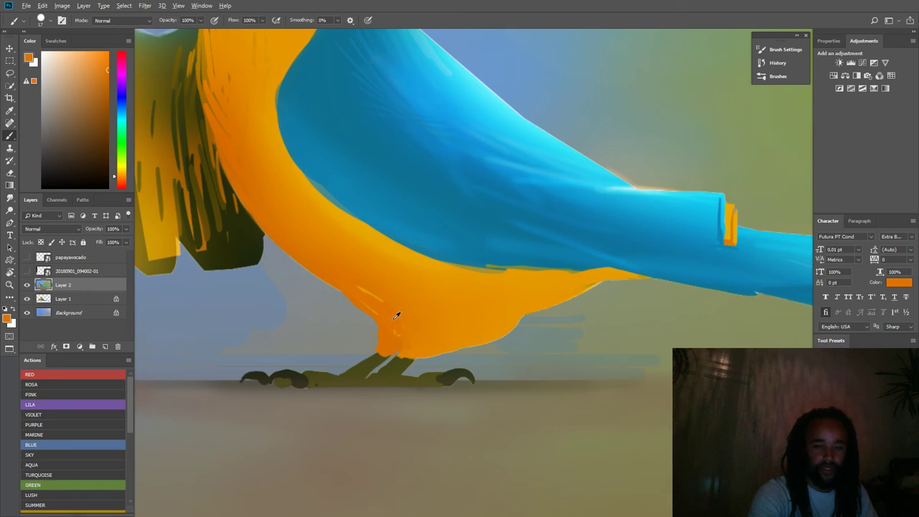
alt+click(250, 115)
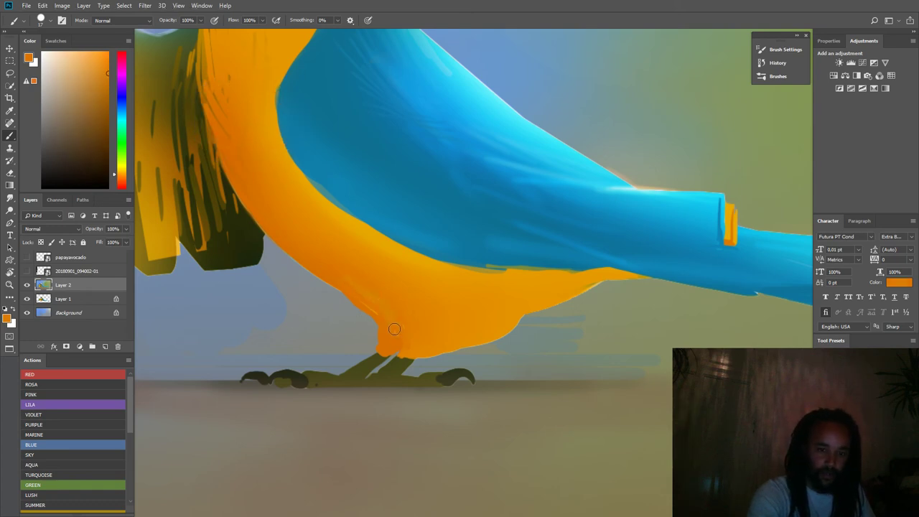
- Shade the front of the thigh and the lower belly edge with a darker orange sampled from the breast
scroll(259, 194, up, 2)
alt+click(222, 82)
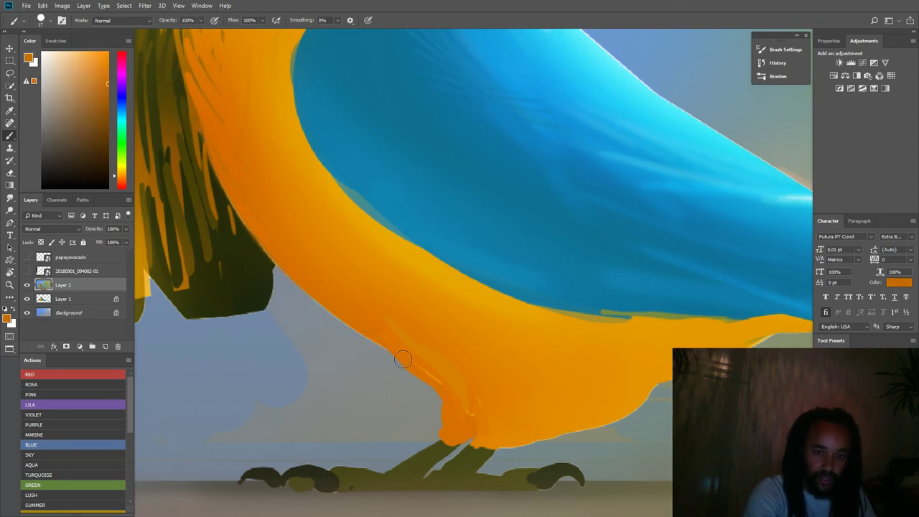
drag(389, 329, 466, 414)
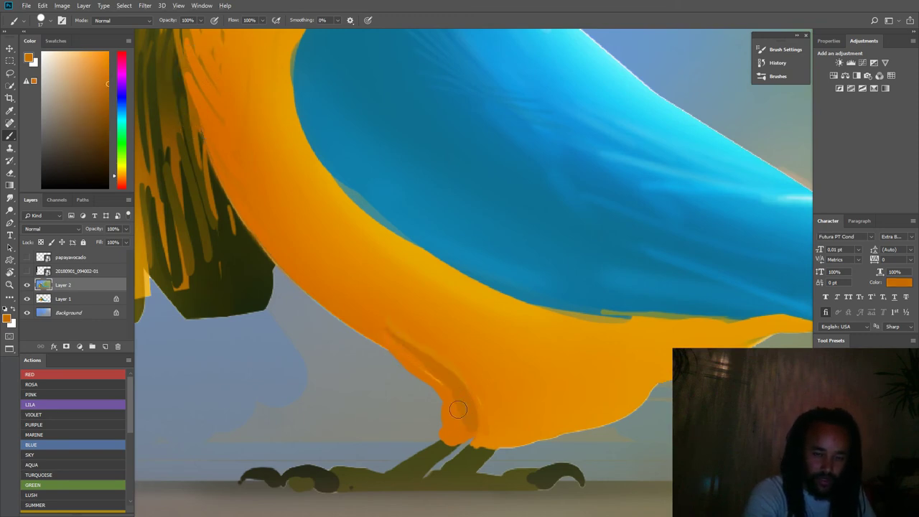
mouse_move(445, 392)
mouse_down()
mouse_move(412, 359)
mouse_move(441, 364)
mouse_move(328, 297)
mouse_up()
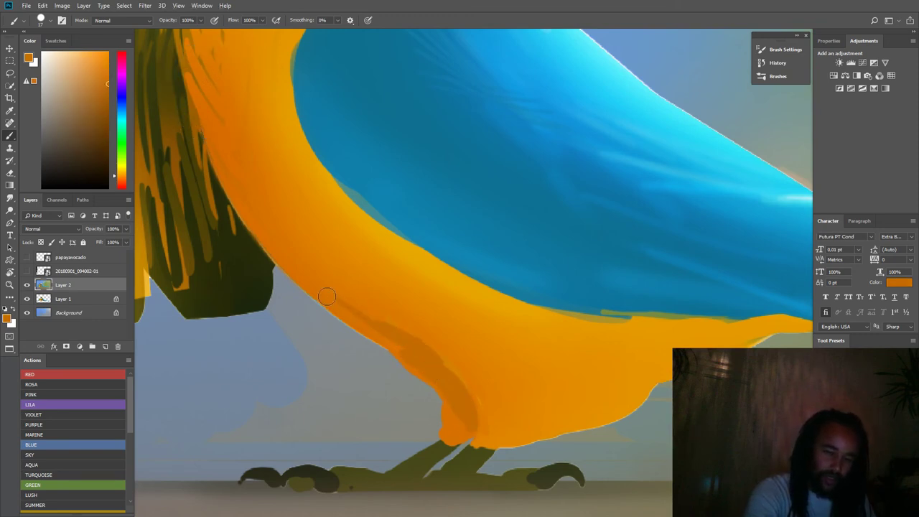
- Add dark orange feather strokes beneath the tail base, across the lower belly and along the wing's lower edge
scroll(284, 226, down, 4)
scroll(340, 293, up, 3)
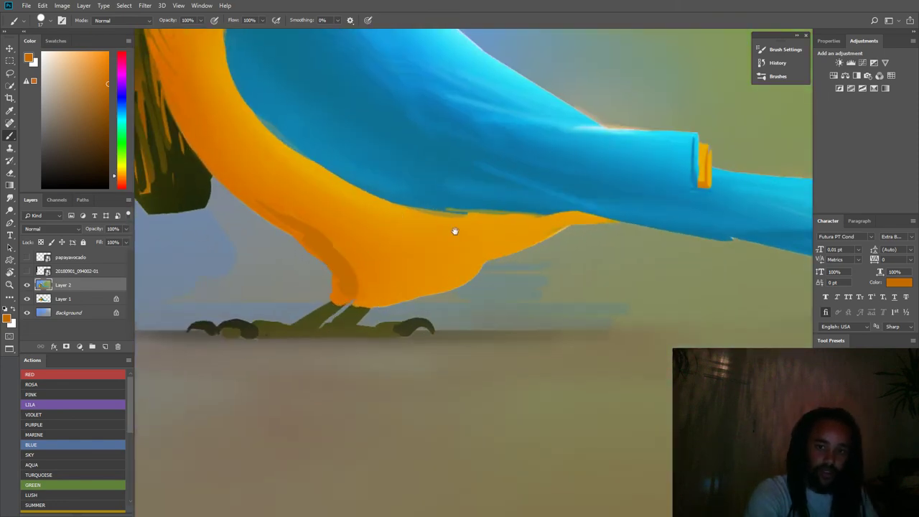
drag(455, 230, 356, 297)
mouse_move(514, 289)
mouse_down()
mouse_move(362, 278)
mouse_move(453, 293)
mouse_move(423, 306)
mouse_move(472, 293)
mouse_move(402, 318)
mouse_up()
drag(323, 287, 265, 246)
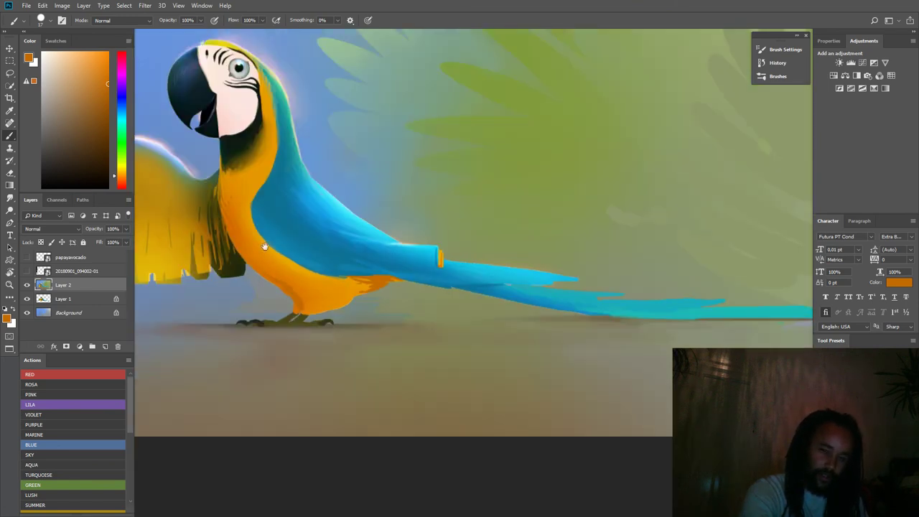
drag(333, 260, 430, 343)
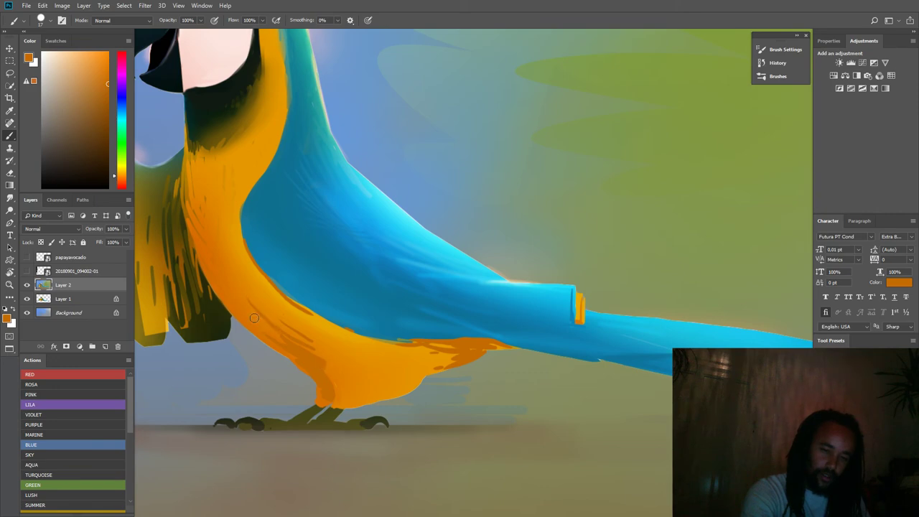
- Soften the dark orange line between the belly and blue wing using a lighter orange sampled from the belly
key(h)
drag(250, 326, 298, 122)
ctrl+click(316, 309)
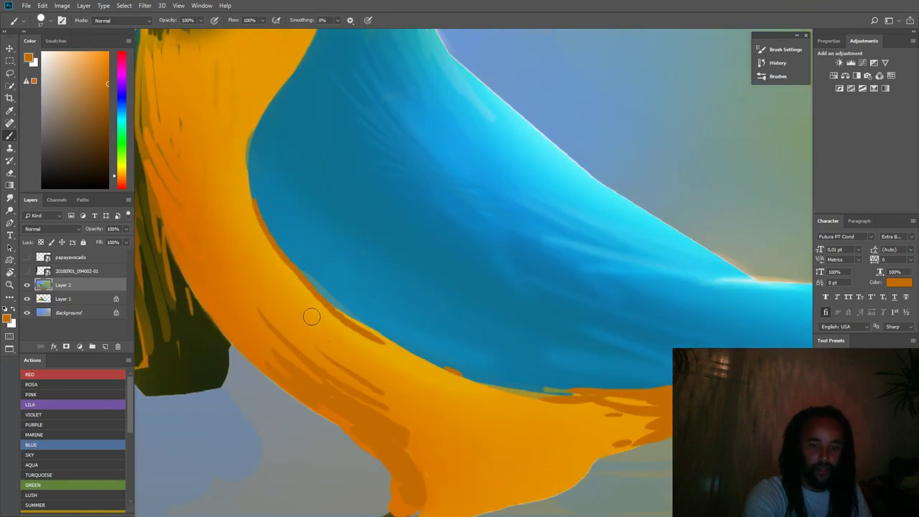
alt+click(287, 295)
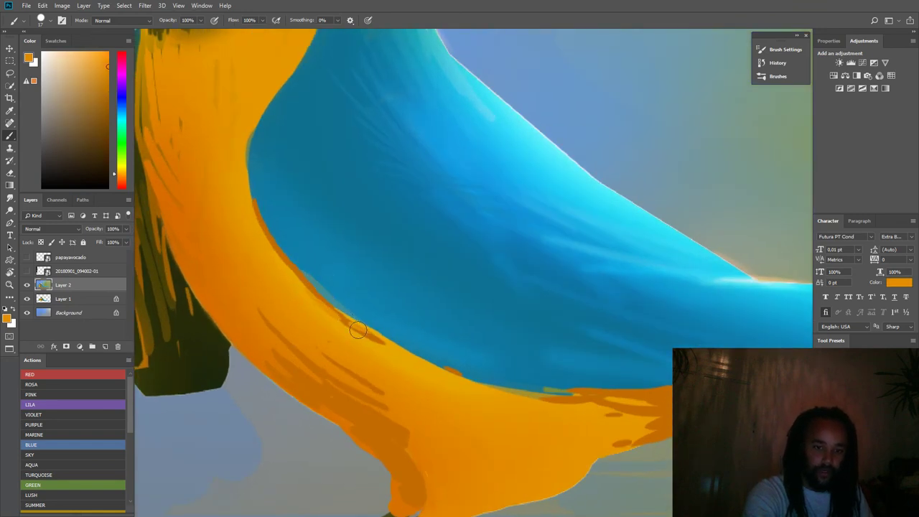
drag(428, 360, 479, 386)
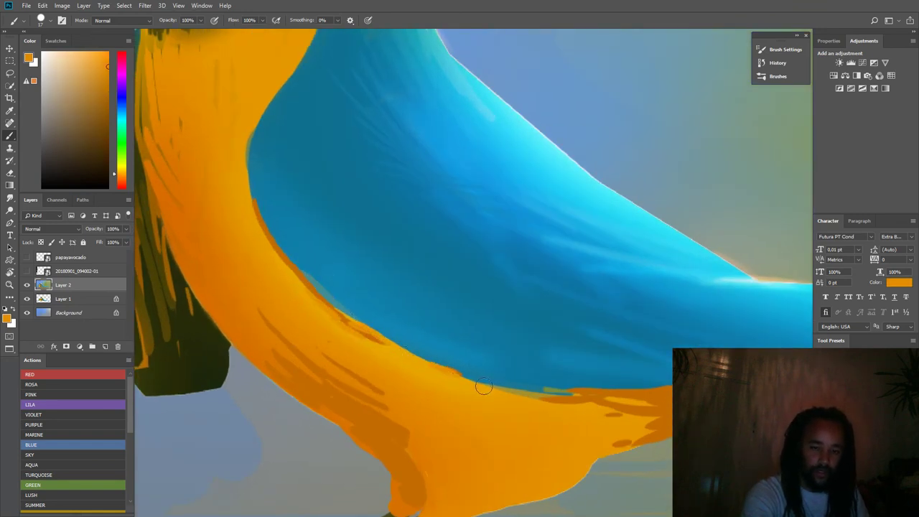
- Break up the border between the yellow neck and blue nape with jagged orange feather strokes, redoing the first stroke
mouse_move(319, 152)
mouse_down()
mouse_move(289, 153)
mouse_move(301, 218)
mouse_up()
scroll(289, 153, down, 2)
scroll(304, 103, up, 3)
key(ctrl+z)
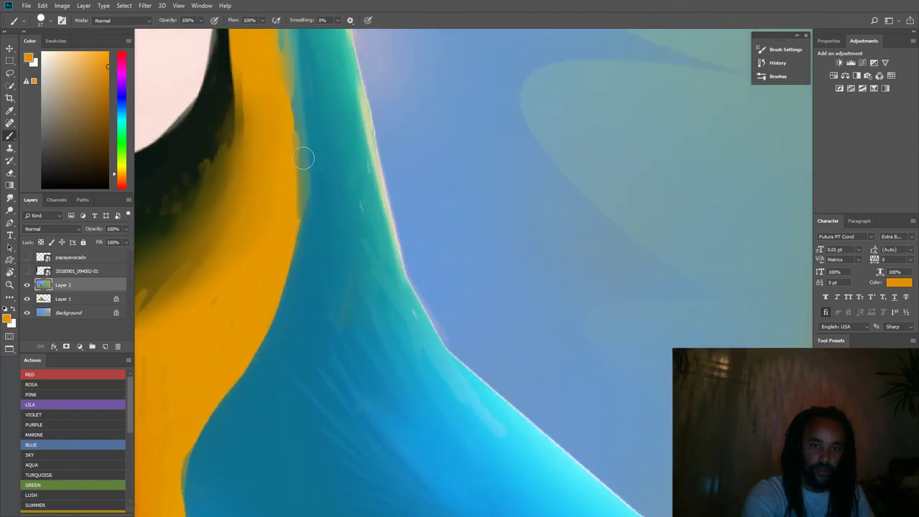
drag(304, 158, 298, 208)
scroll(292, 66, down, 2)
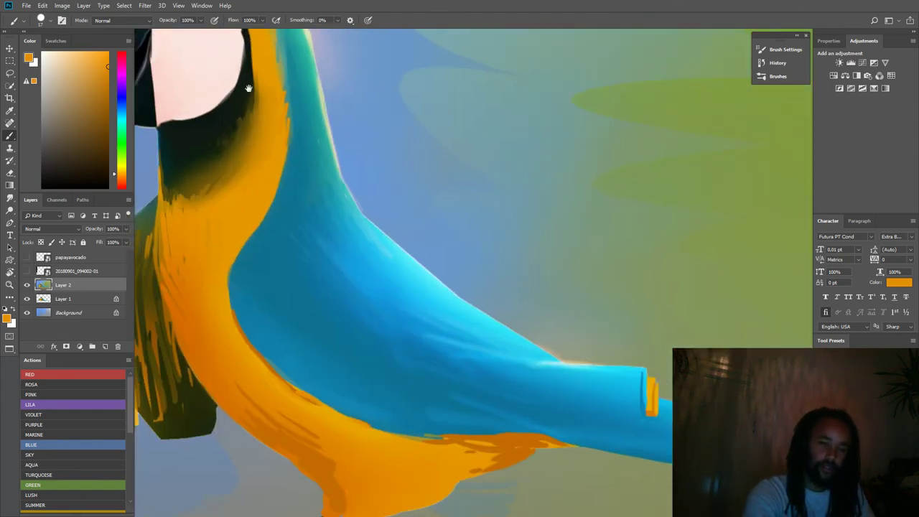
scroll(296, 185, up, 3)
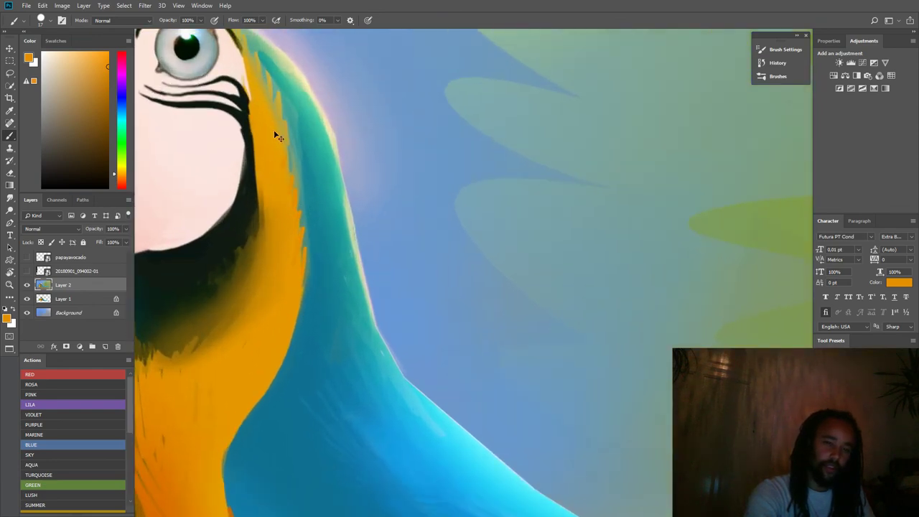
scroll(278, 137, down, 1)
drag(262, 238, 322, 261)
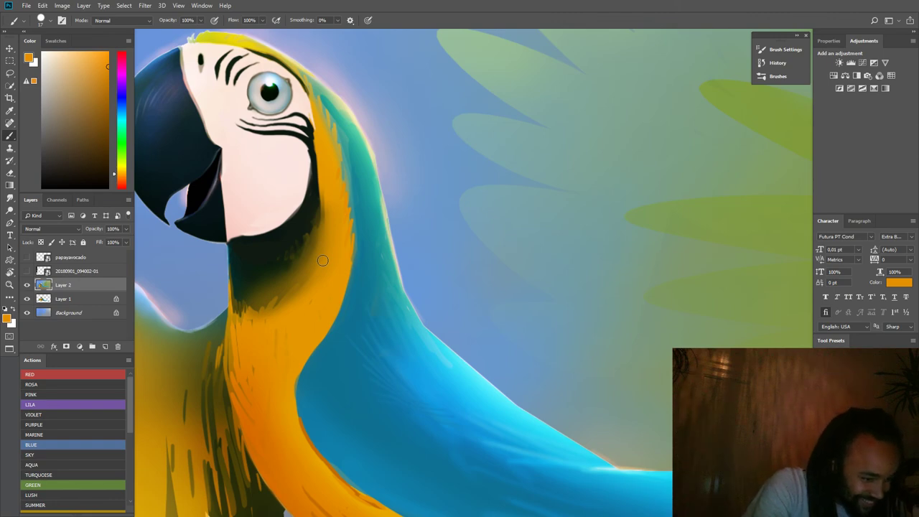
- Switch to File Explorer and try to play 20180903_152121.mp4 from the IN folder in the default video player
key(f)
key(f)
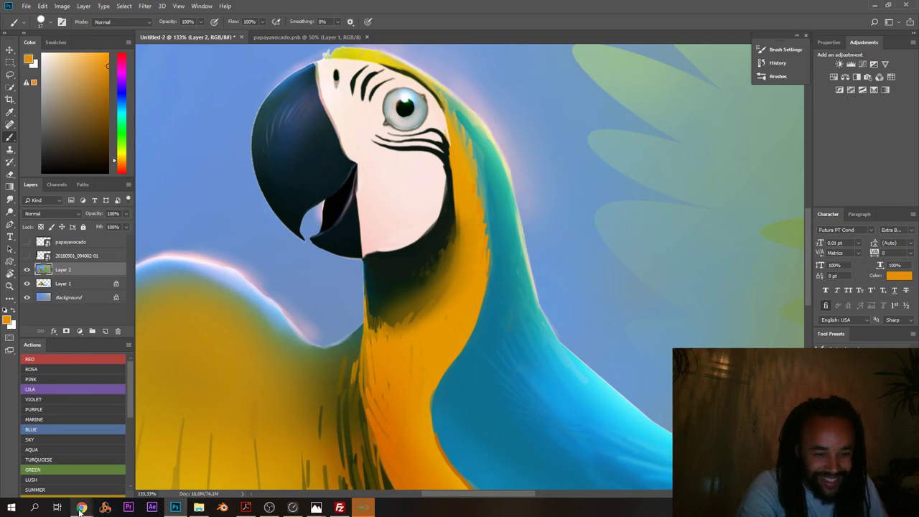
click(199, 507)
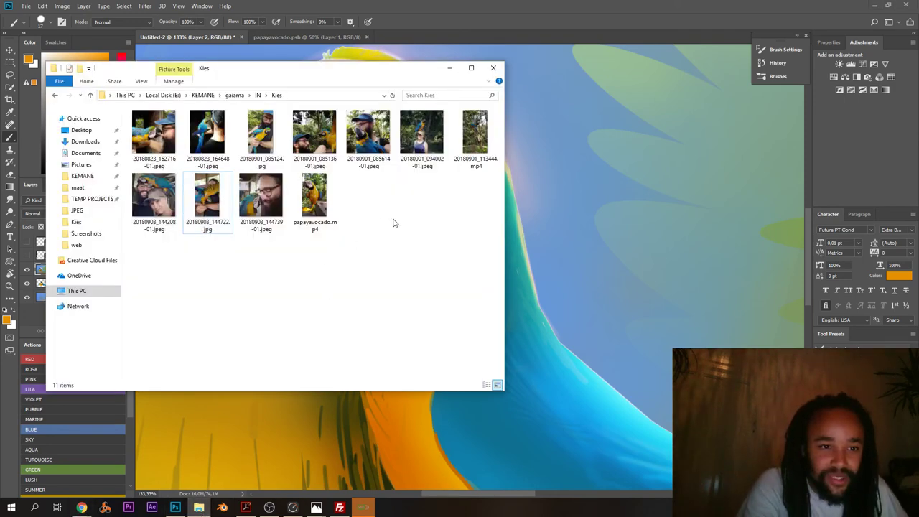
click(90, 96)
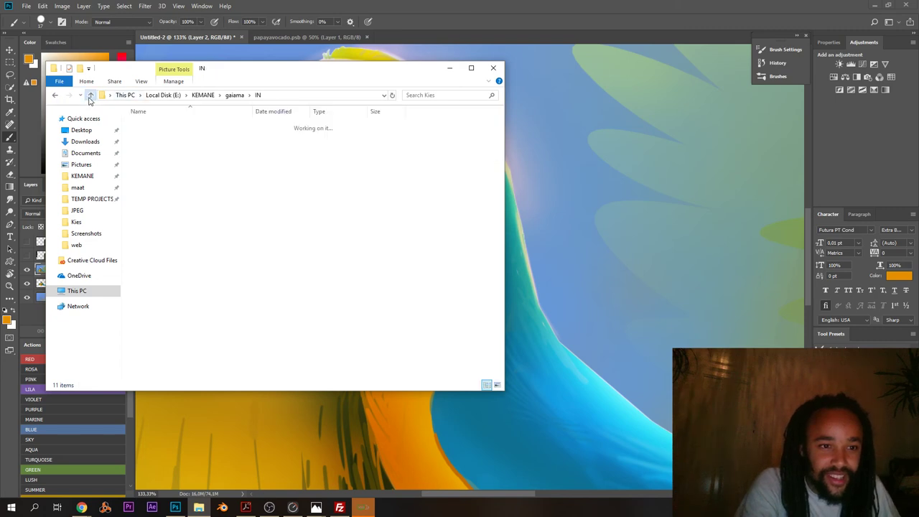
double_click(146, 157)
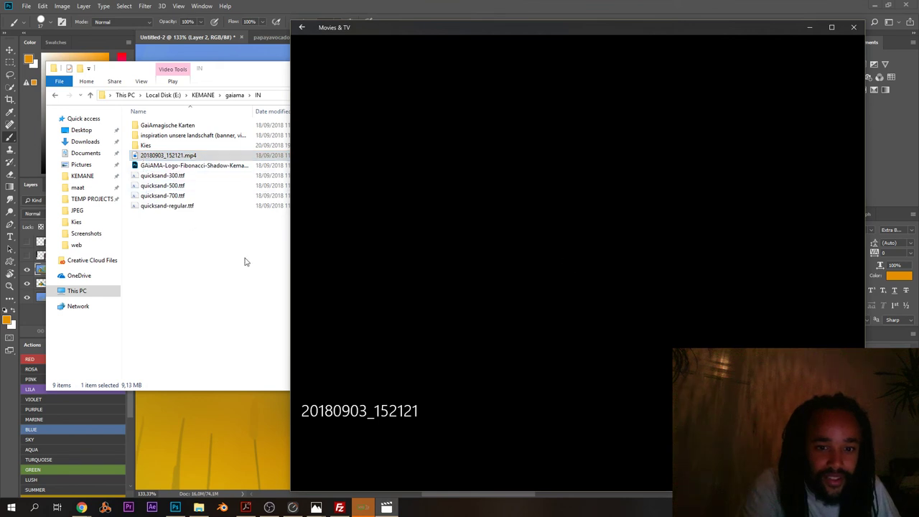
drag(371, 34, 245, 17)
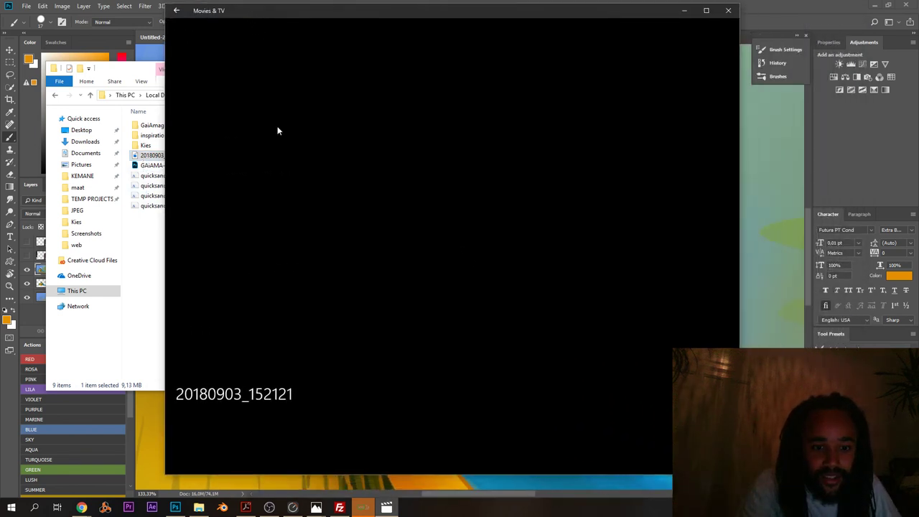
click(728, 10)
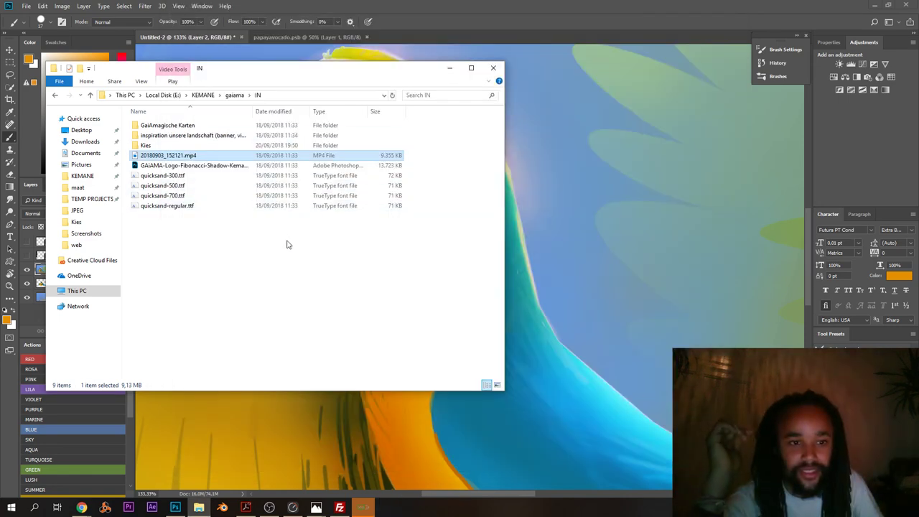
double_click(283, 156)
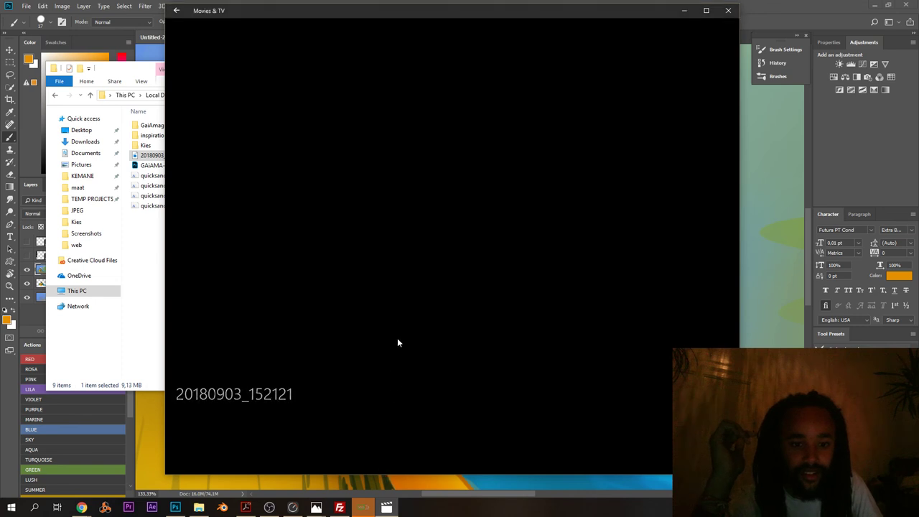
click(730, 13)
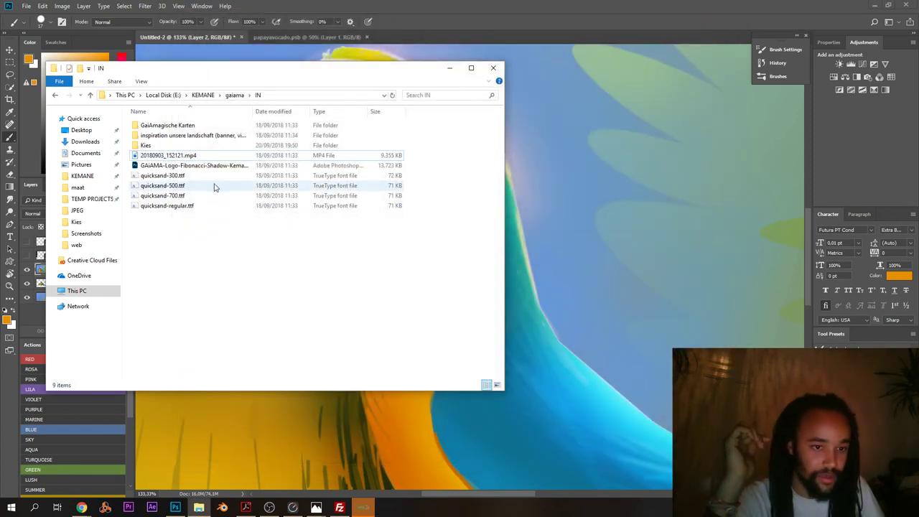
- Look through the reference files in the Kies and inspiration unsere landschaft folders, returning to the IN folder
click(208, 155)
double_click(207, 145)
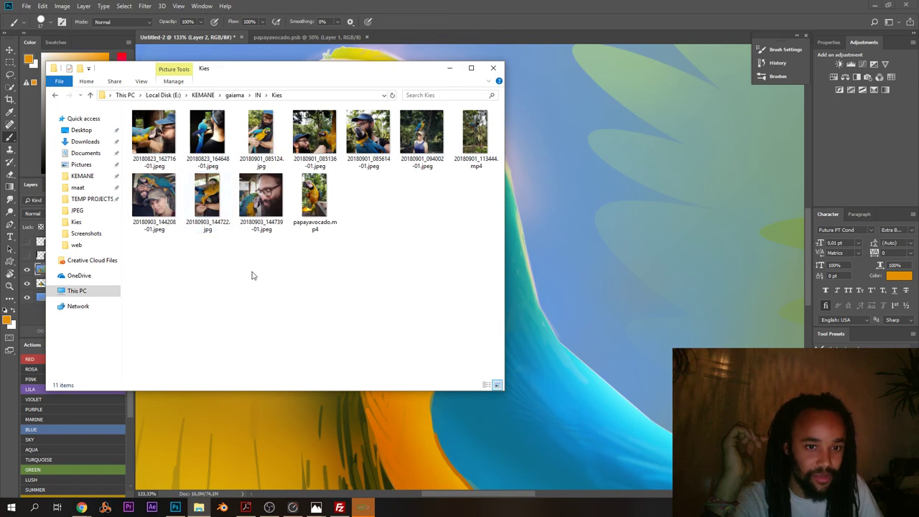
click(55, 95)
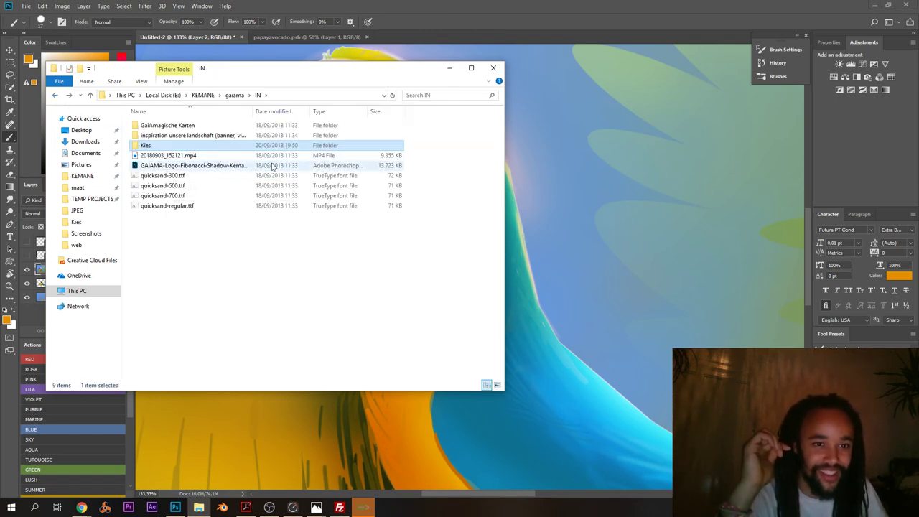
click(166, 139)
double_click(166, 139)
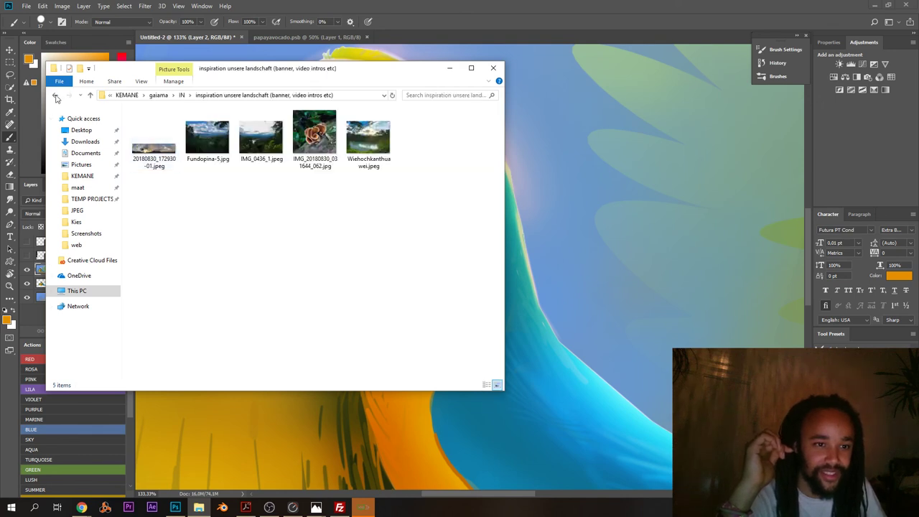
click(56, 95)
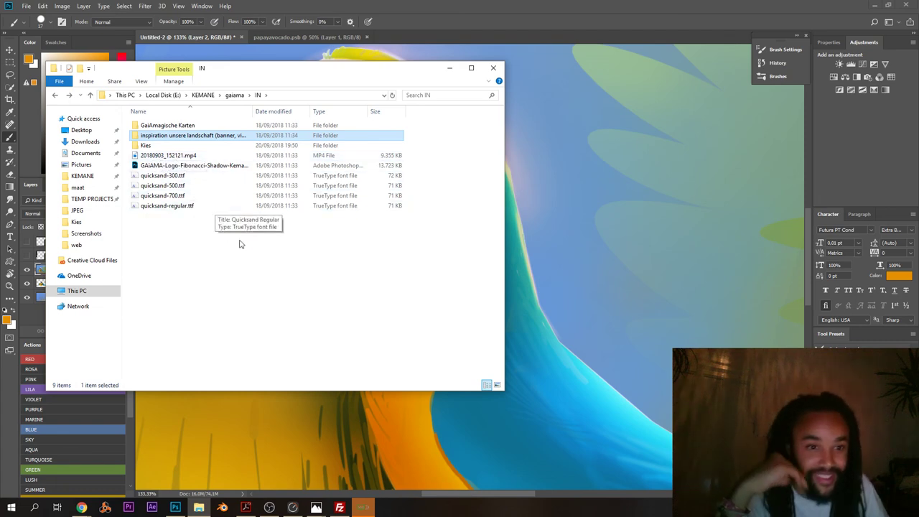
- Try once more to play 20180903_152121.mp4 in the default video player and close it
click(218, 157)
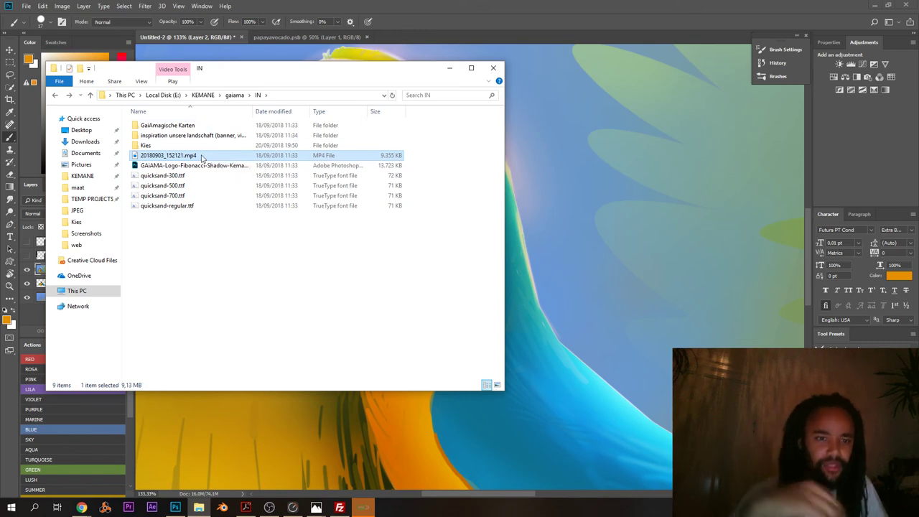
double_click(199, 158)
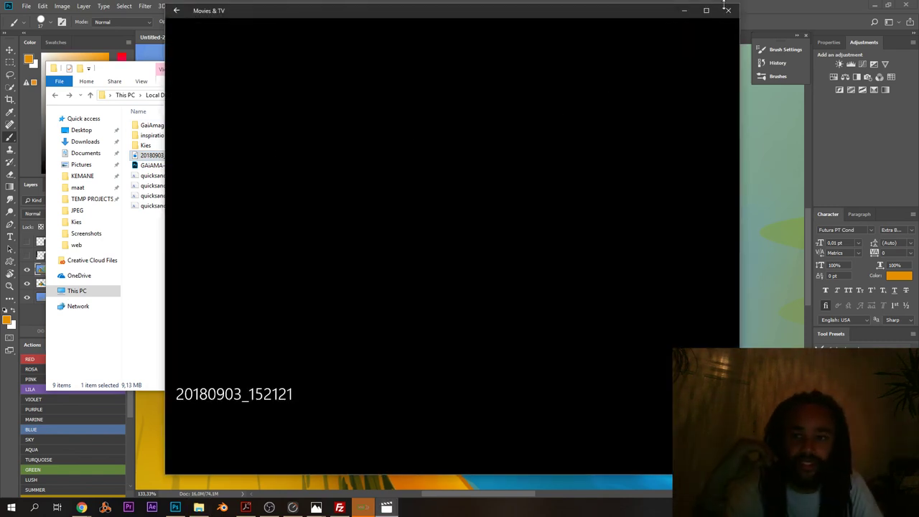
click(728, 10)
- Try to play 20180903_152121.mp4 in Windows Media Player and dismiss its initial setup dialog
right_click(188, 156)
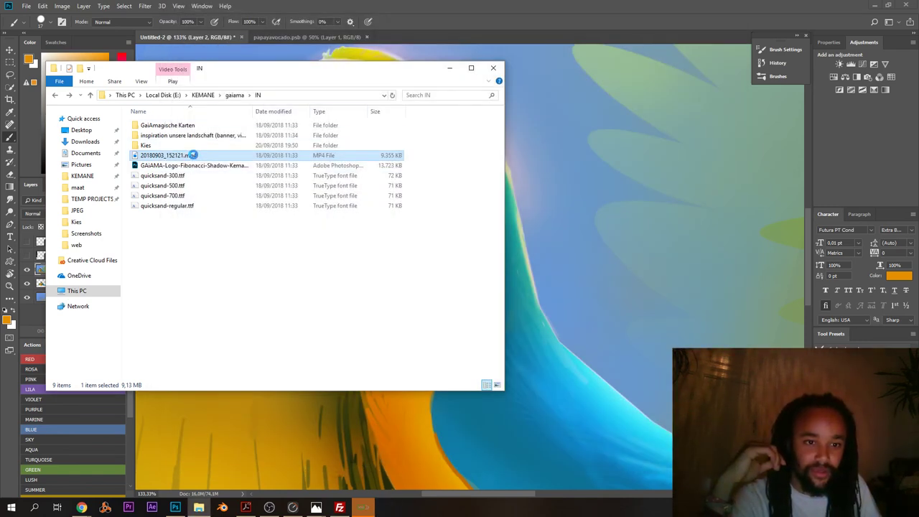
right_click(188, 157)
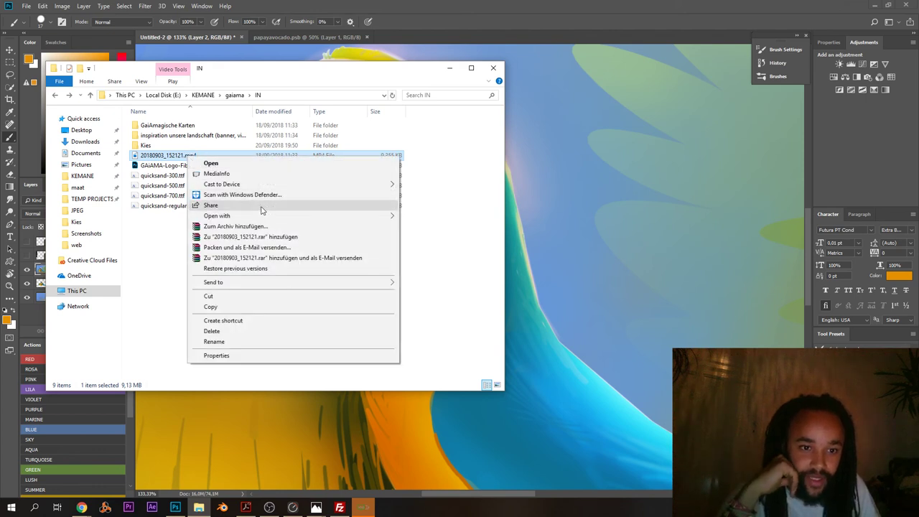
mouse_move(265, 217)
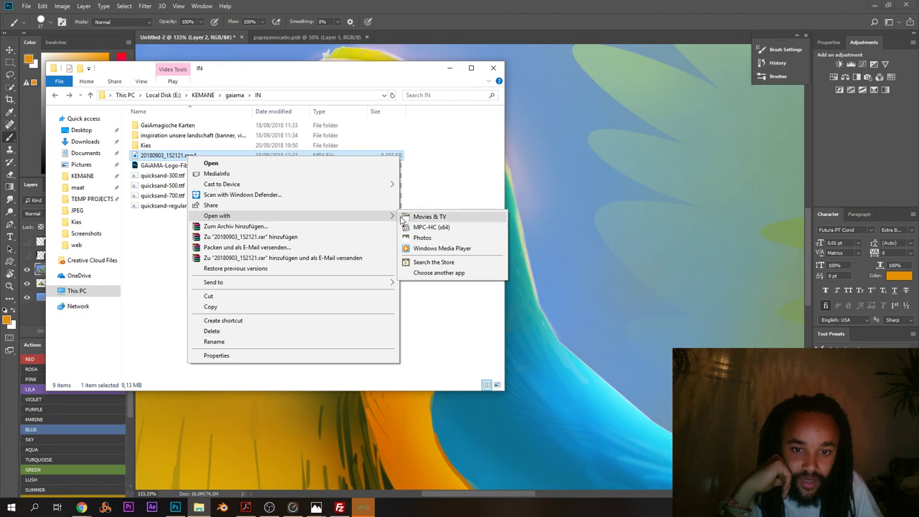
click(440, 248)
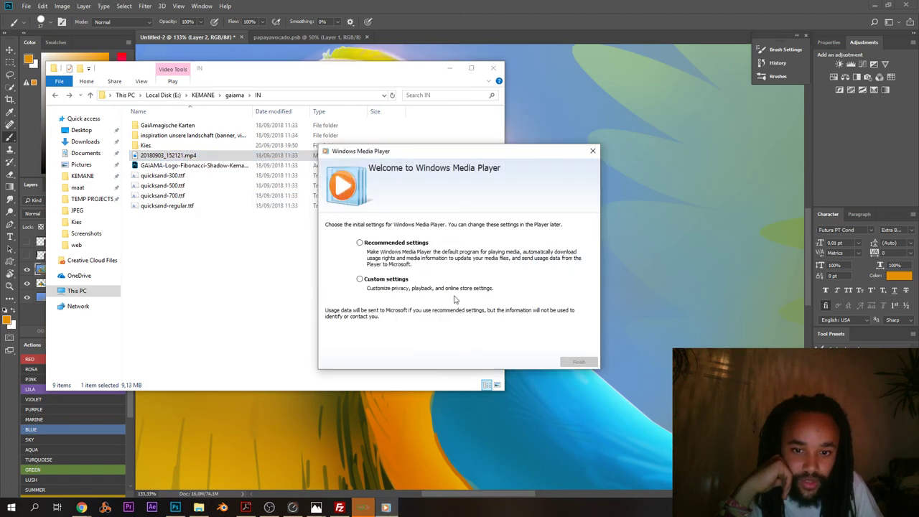
click(592, 151)
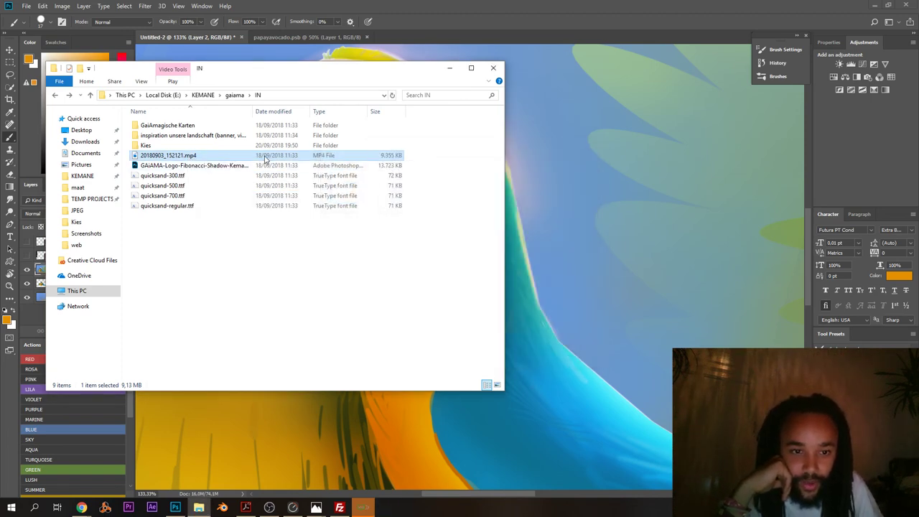
- Try to open 20180903_152121.mp4 in MPC-HC (x64) and in Photoshop, closing the player and the error dialog
right_click(265, 157)
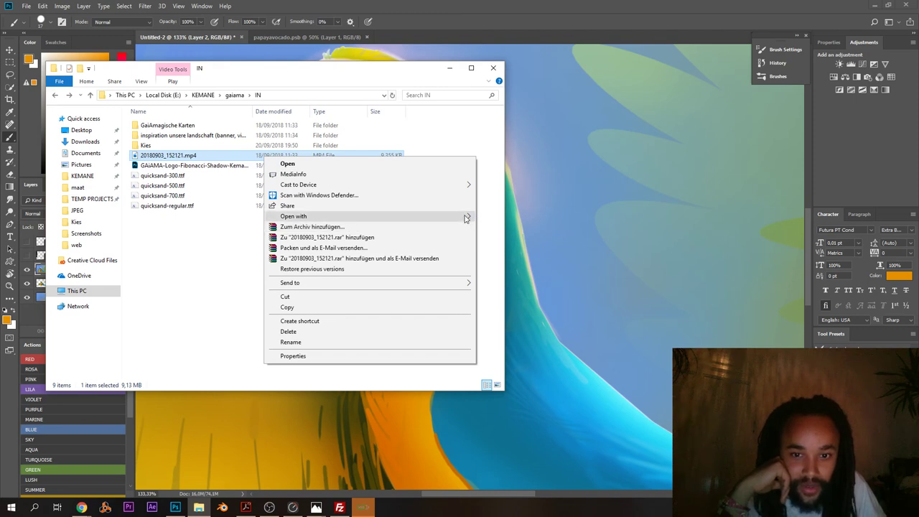
mouse_move(464, 218)
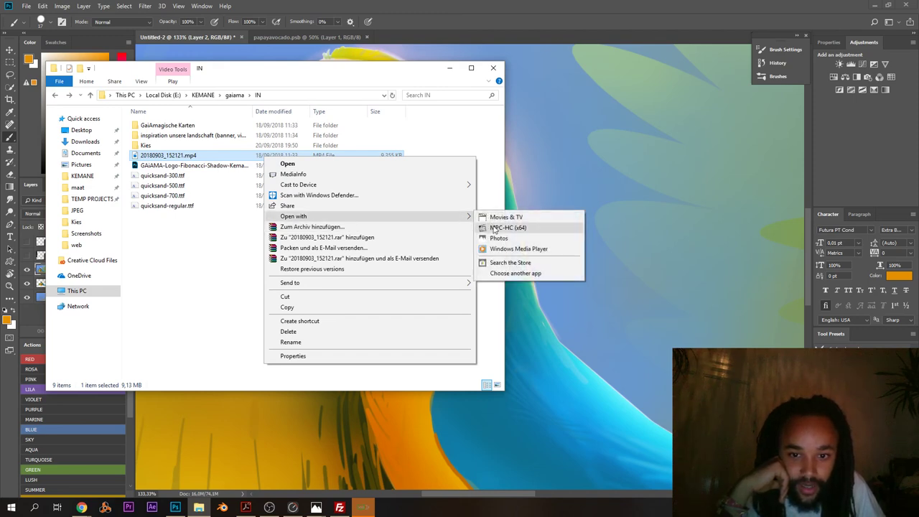
click(483, 228)
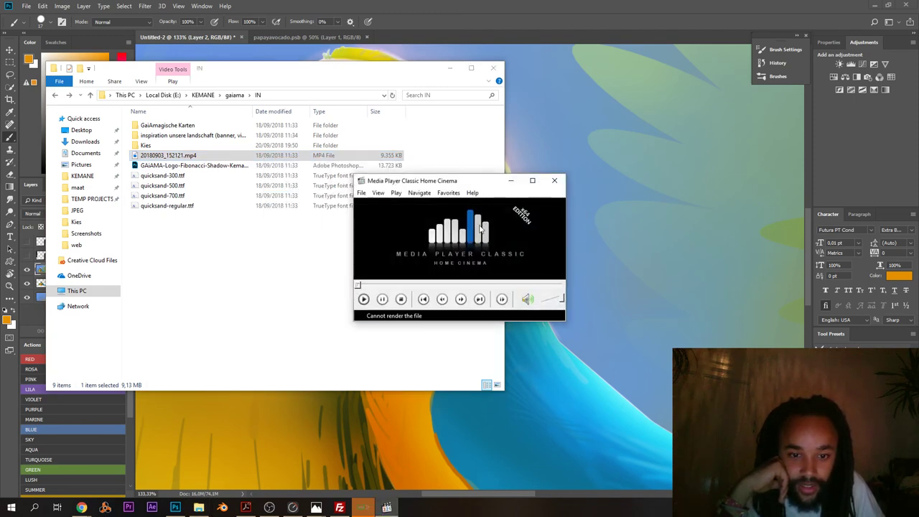
click(554, 180)
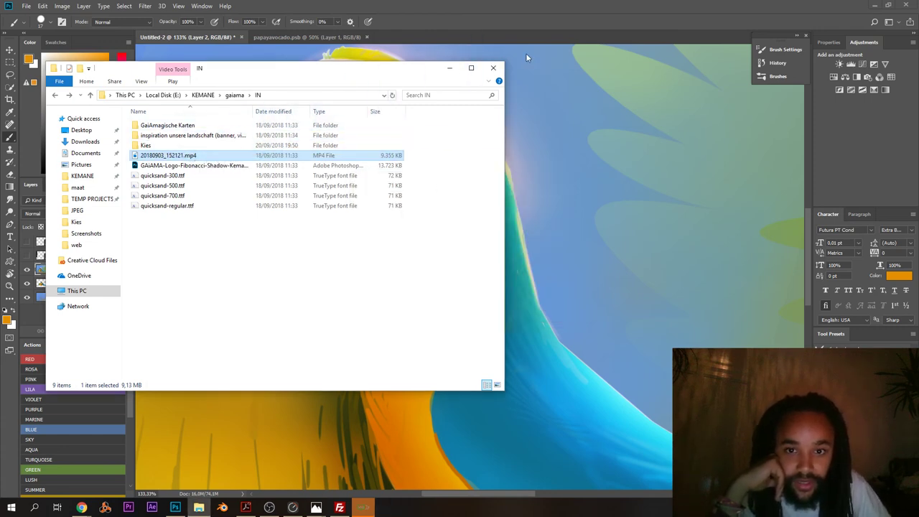
drag(415, 39, 412, 43)
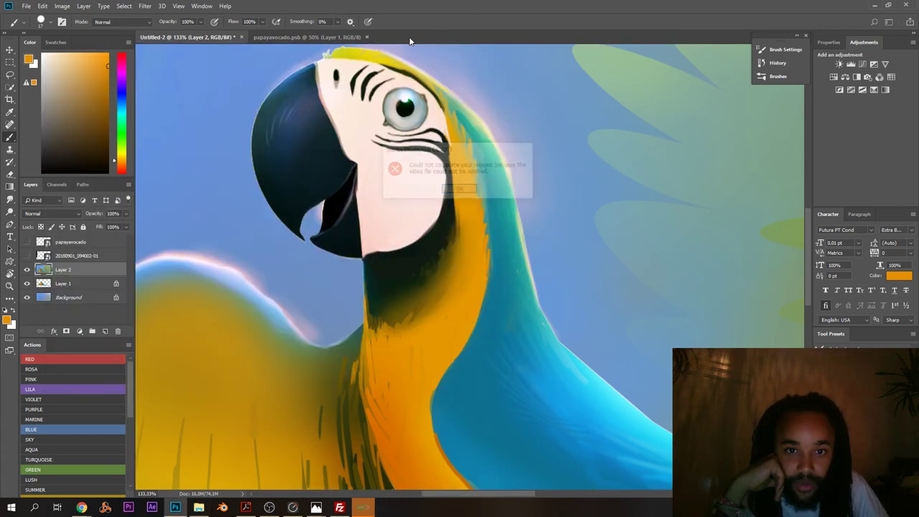
click(449, 191)
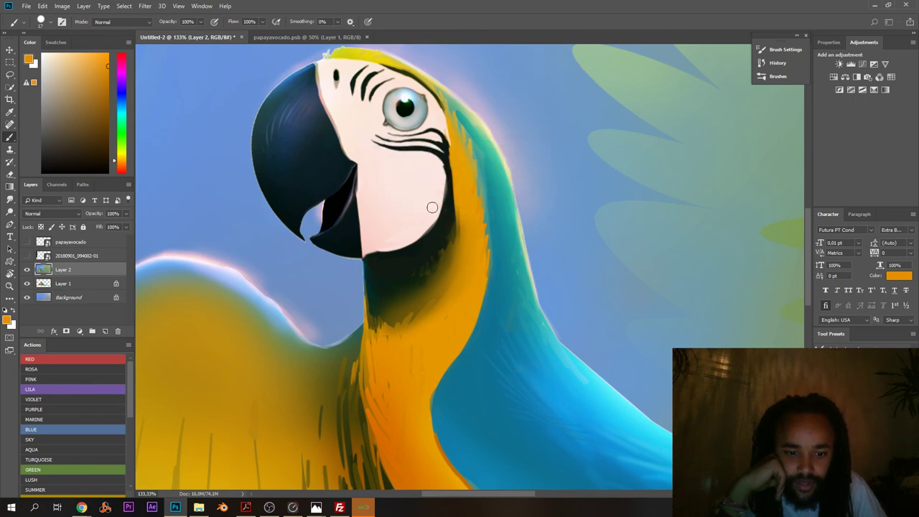
- Switch to FileZilla and go up one level on both sides, to the local IN folder and the remote downloads folder
click(340, 508)
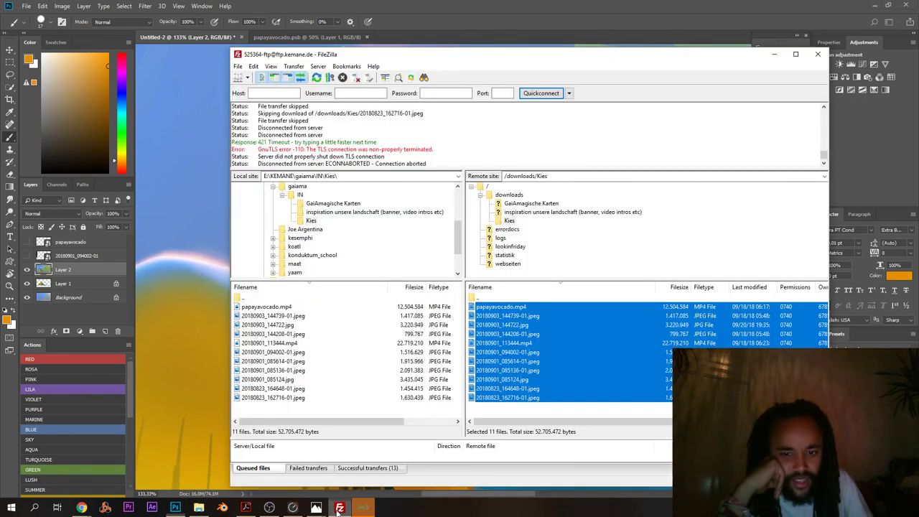
click(544, 405)
double_click(271, 299)
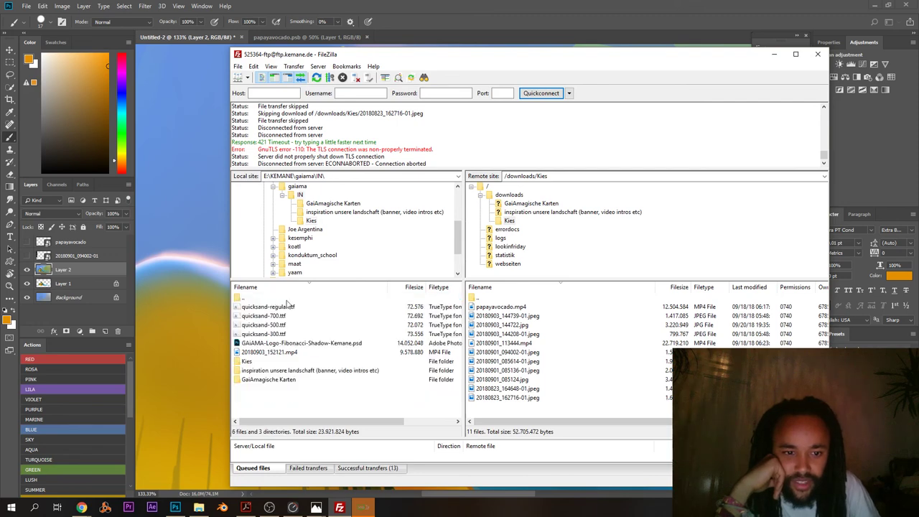
click(481, 298)
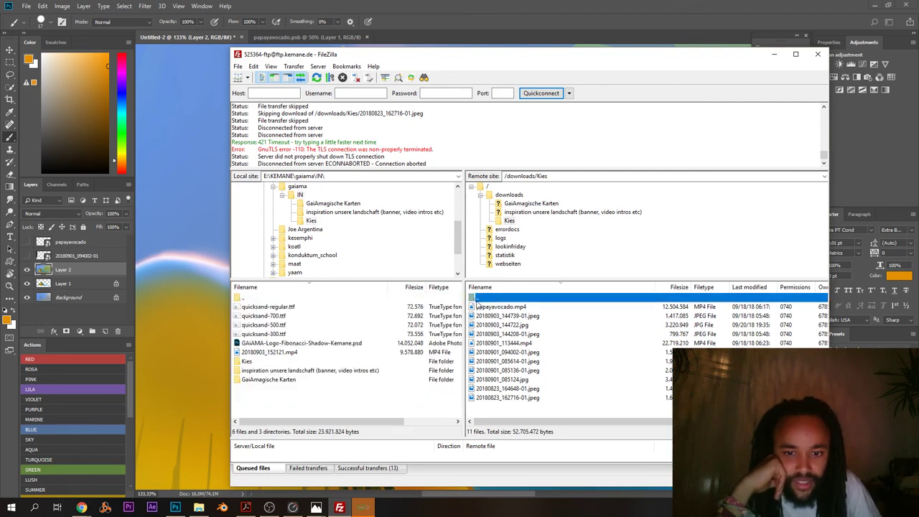
double_click(477, 301)
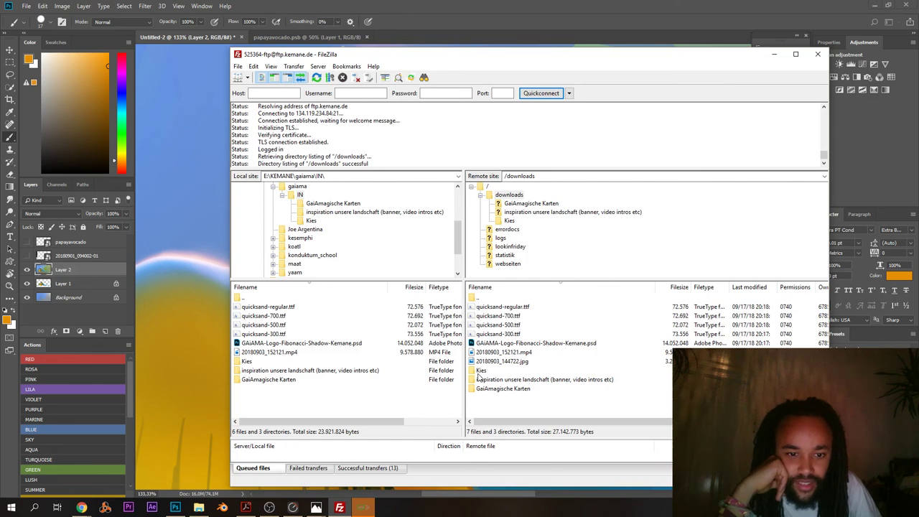
- Switch to File Explorer and check the reference files in the Kies folder, selecting papayavocado.mp4
click(199, 508)
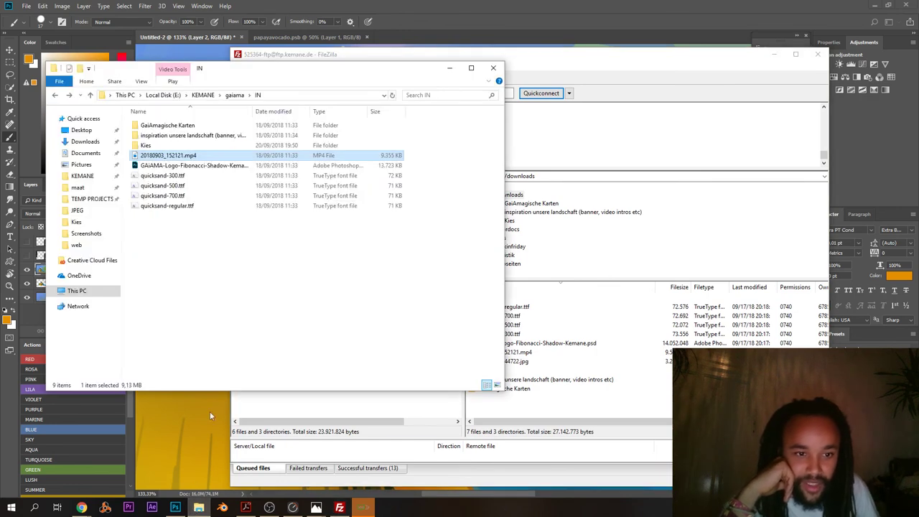
click(166, 146)
double_click(165, 146)
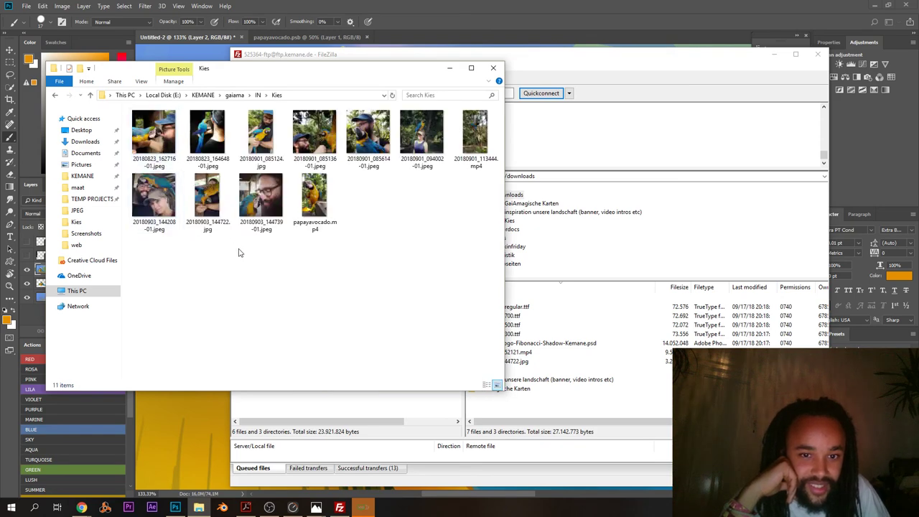
click(314, 204)
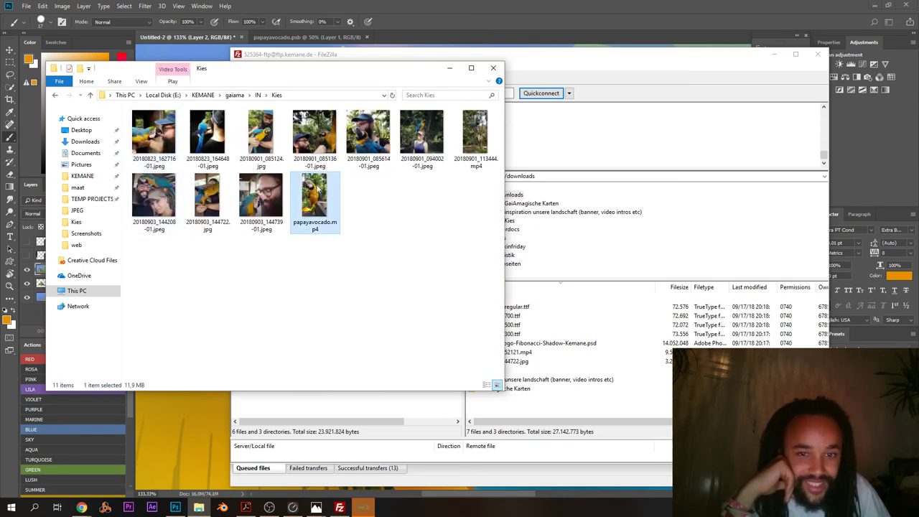
- Return to FileZilla and download 20180903_152121.mp4 again into the IN folder, overwriting the existing copy
click(451, 69)
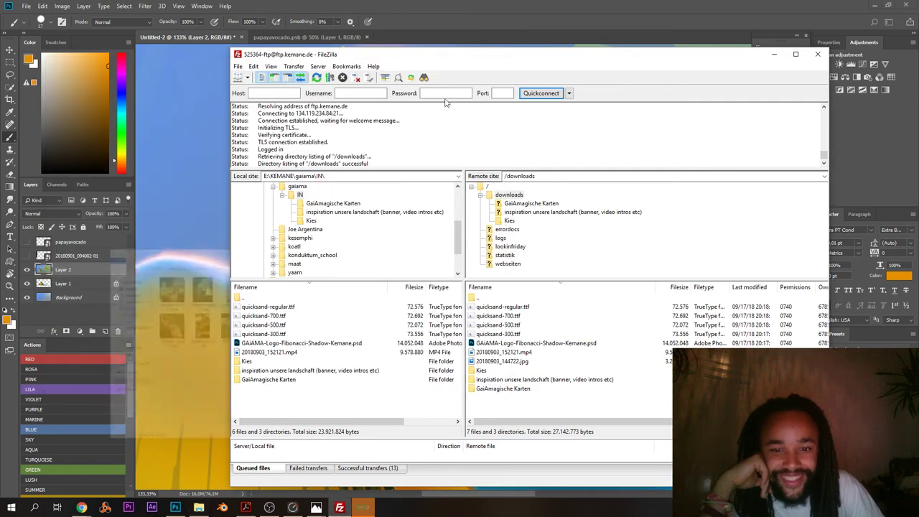
double_click(507, 354)
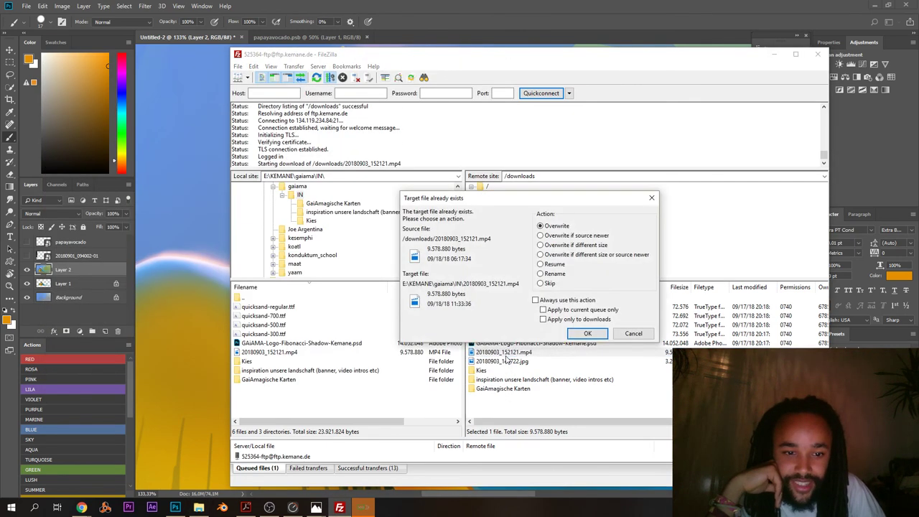
click(585, 334)
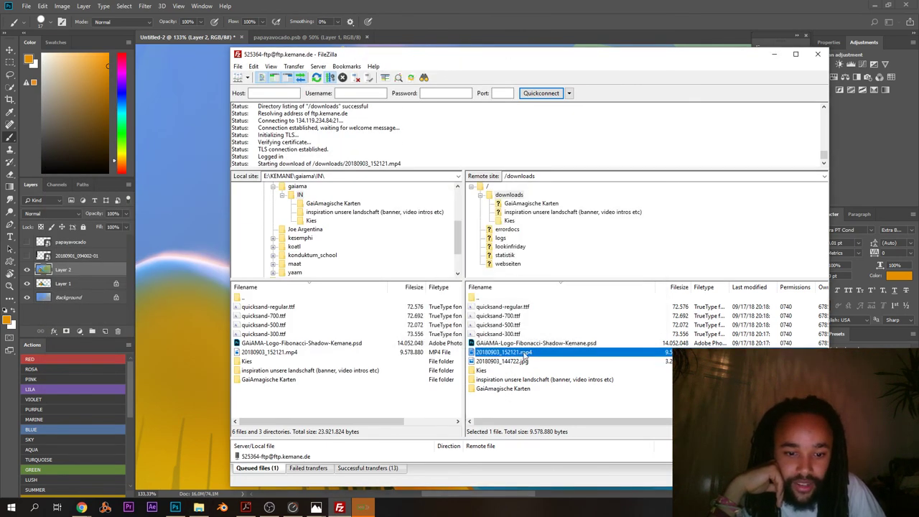
- Switch to File Explorer, go back to the IN folder, and try playing the redownloaded 20180903_152121.mp4 in Movies & TV before closing it
mouse_move(199, 510)
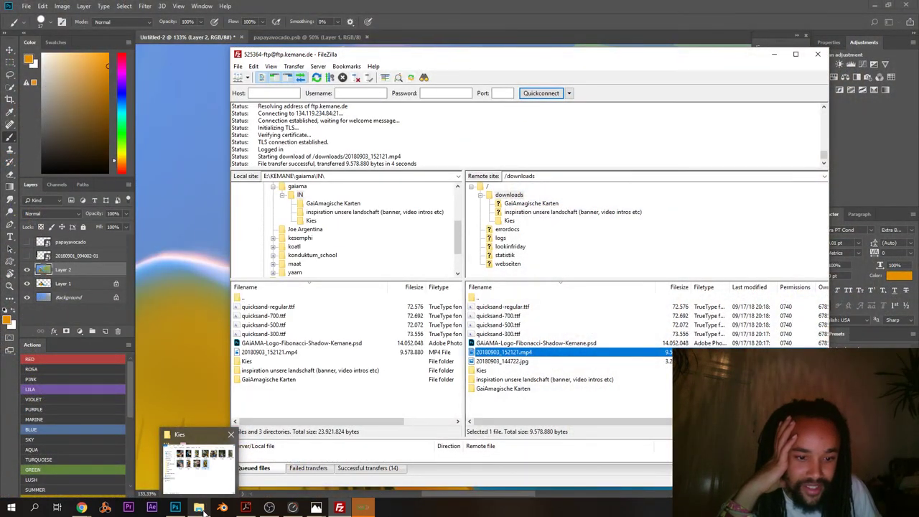
click(198, 483)
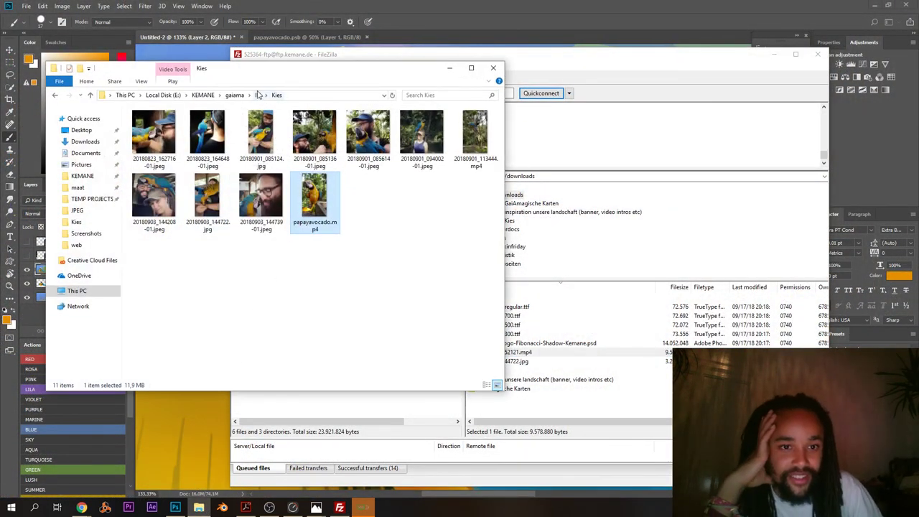
click(258, 95)
click(208, 167)
double_click(204, 157)
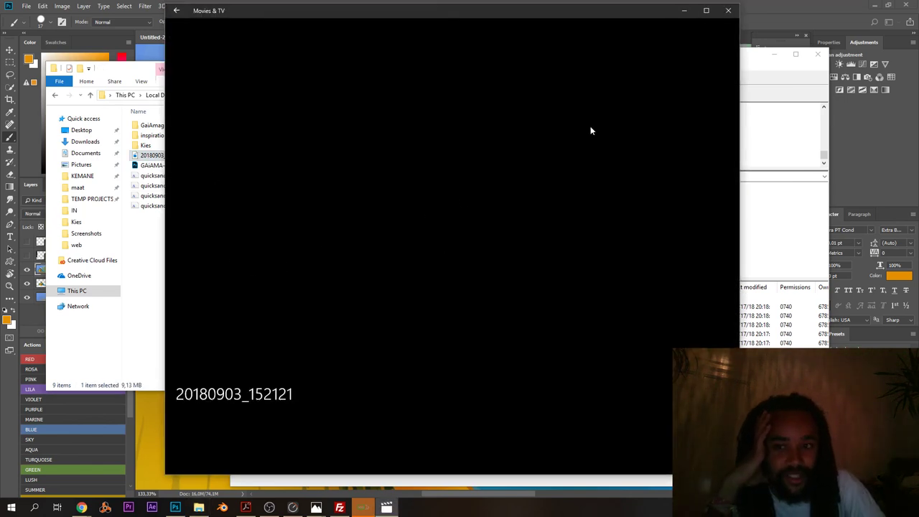
click(729, 10)
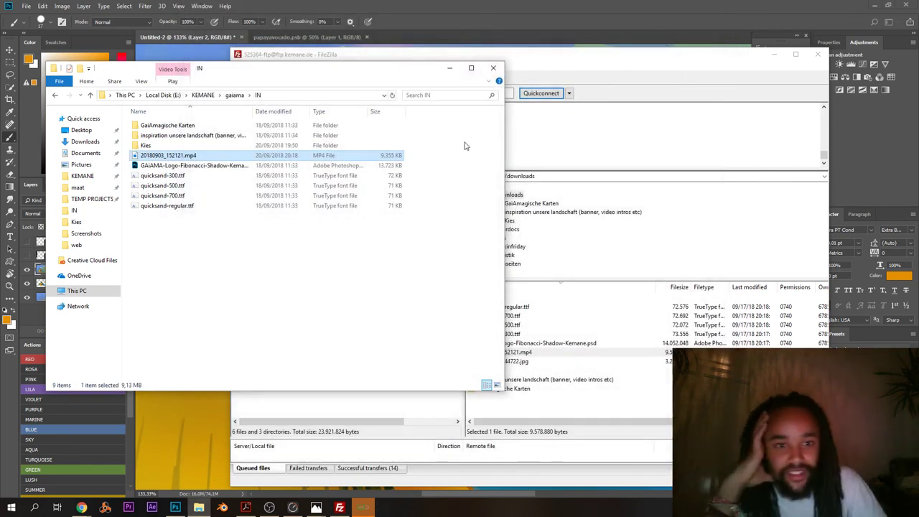
- Switch back to Photoshop, sample the brownish orange beside the black throat patch, and review the whole macaw illustration
click(374, 24)
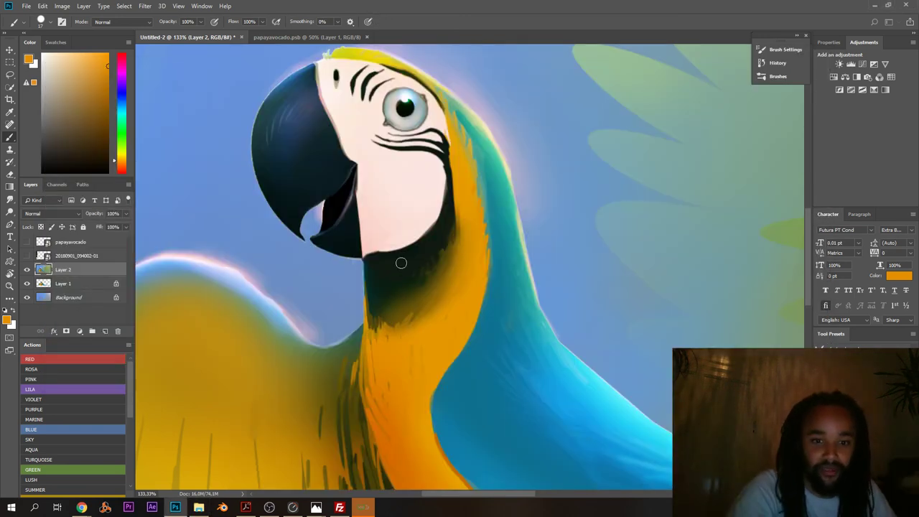
alt+click(454, 280)
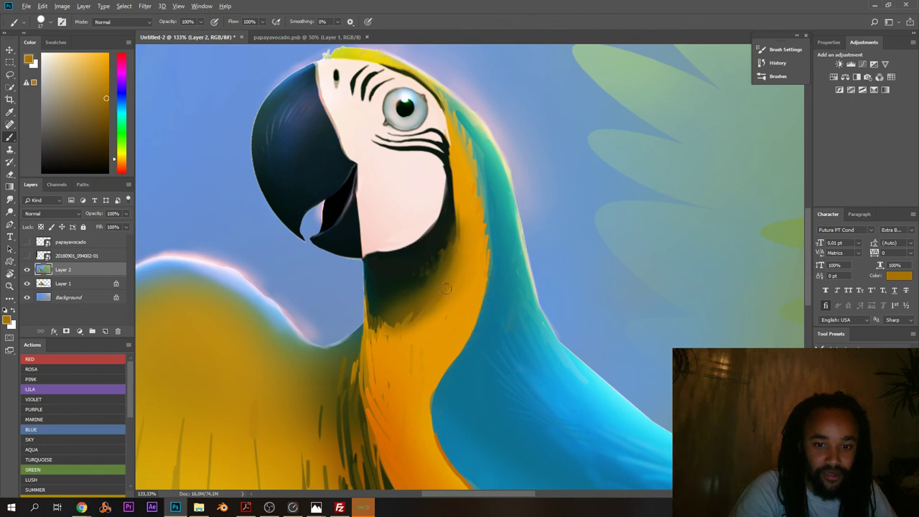
drag(428, 271, 388, 271)
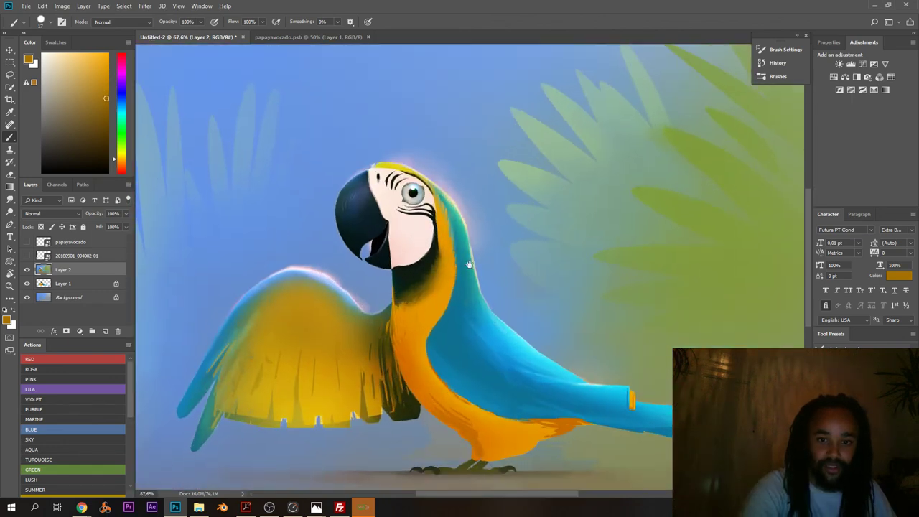
drag(469, 264, 307, 227)
drag(392, 230, 362, 252)
scroll(362, 254, up, 2)
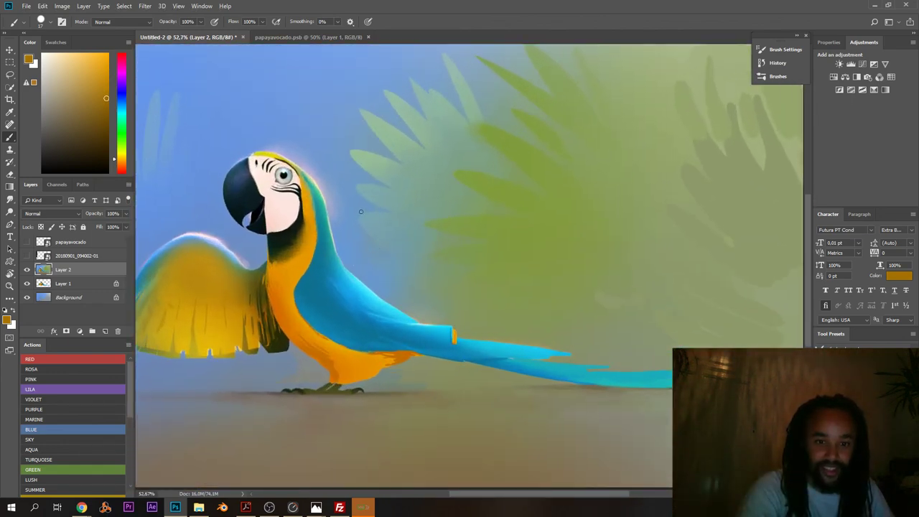
scroll(337, 283, down, 1)
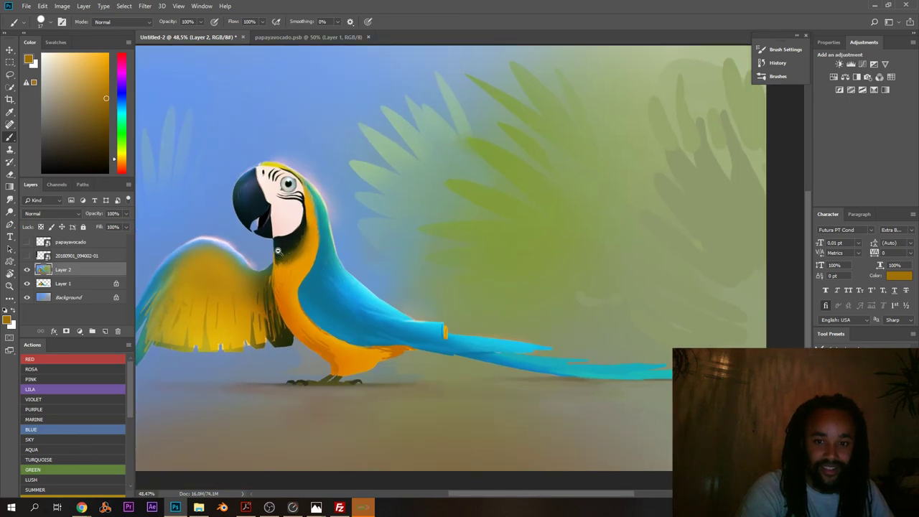
scroll(278, 251, down, 1)
scroll(278, 250, up, 1)
drag(248, 175, 283, 229)
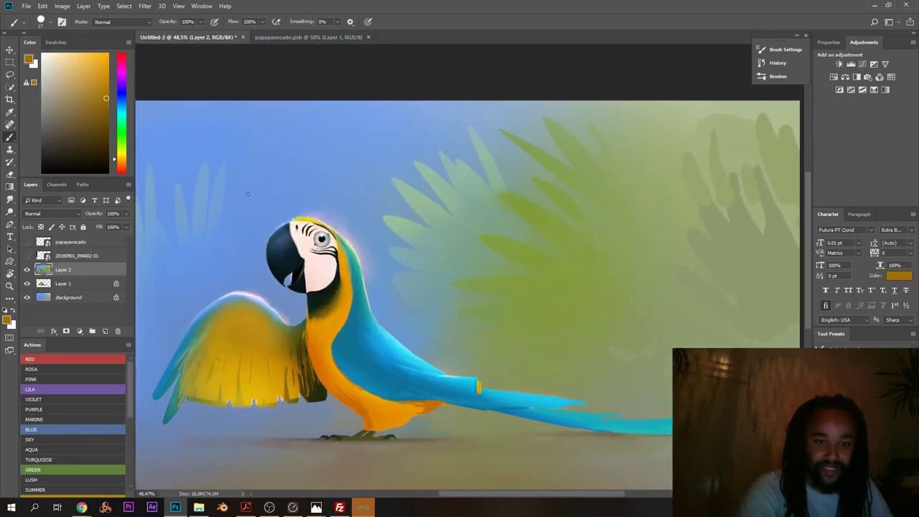
drag(244, 188, 306, 166)
drag(308, 180, 289, 194)
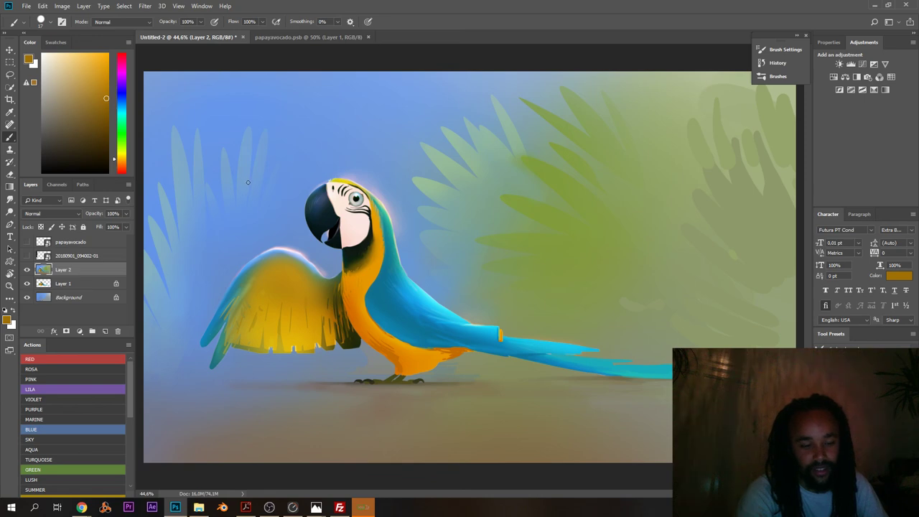
- Merge the visible layers, then copy the sky and foliage around the macaw to a new layer using a Quick Selection
key(ctrl+shift+e)
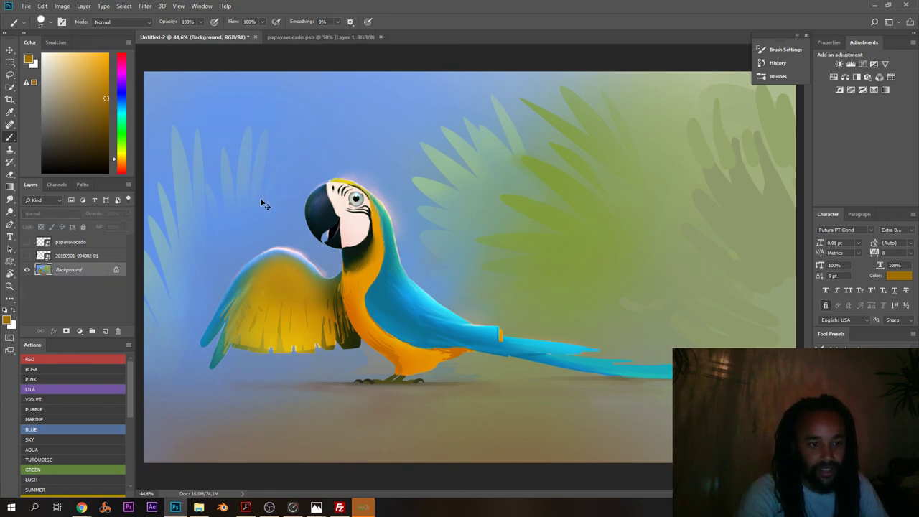
key(w)
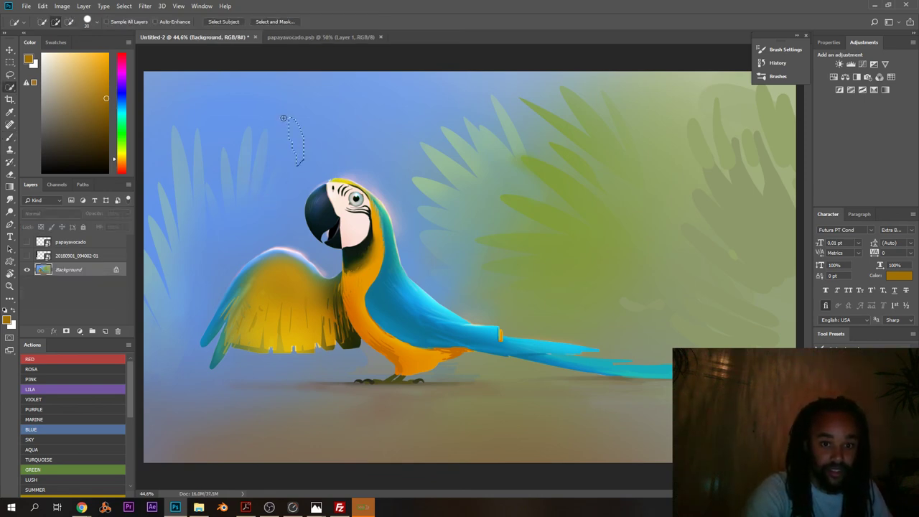
mouse_move(284, 117)
mouse_down()
mouse_move(333, 263)
mouse_move(402, 198)
mouse_move(413, 256)
mouse_move(380, 227)
mouse_up()
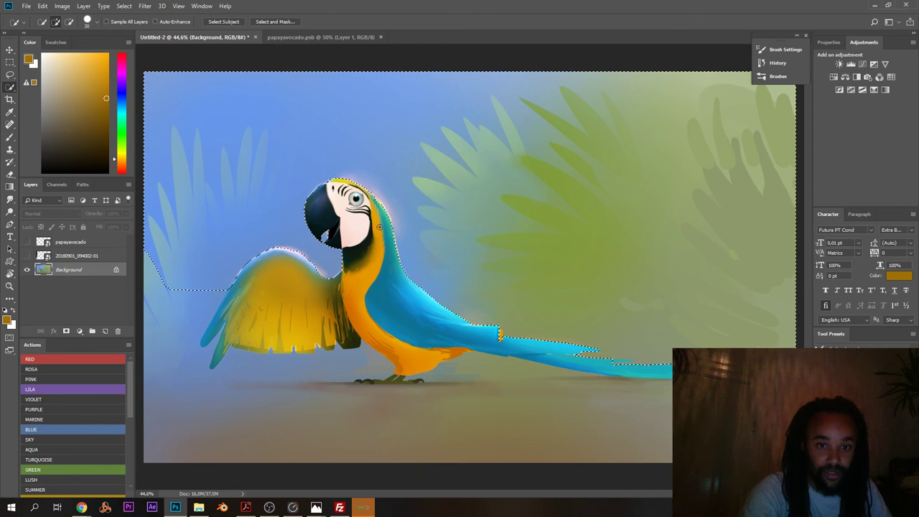
mouse_move(373, 181)
mouse_down()
mouse_move(400, 181)
mouse_move(381, 181)
mouse_up()
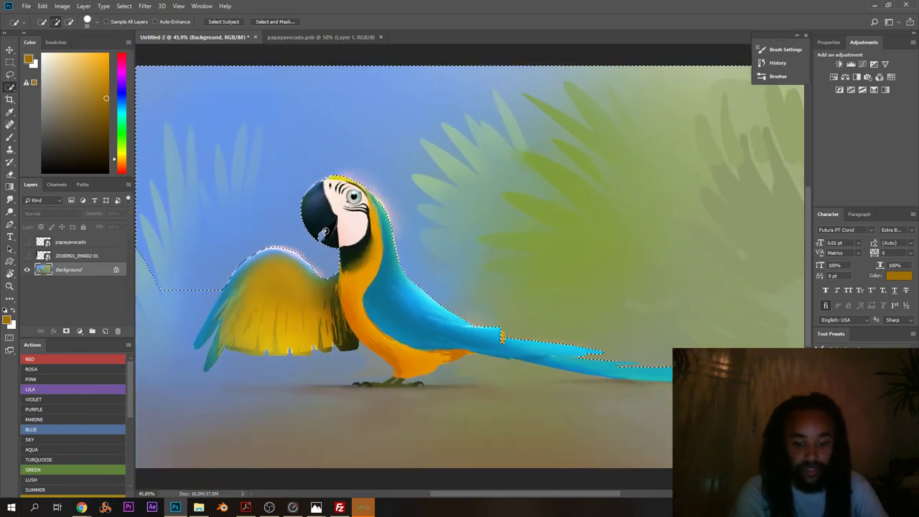
key(ctrl+j)
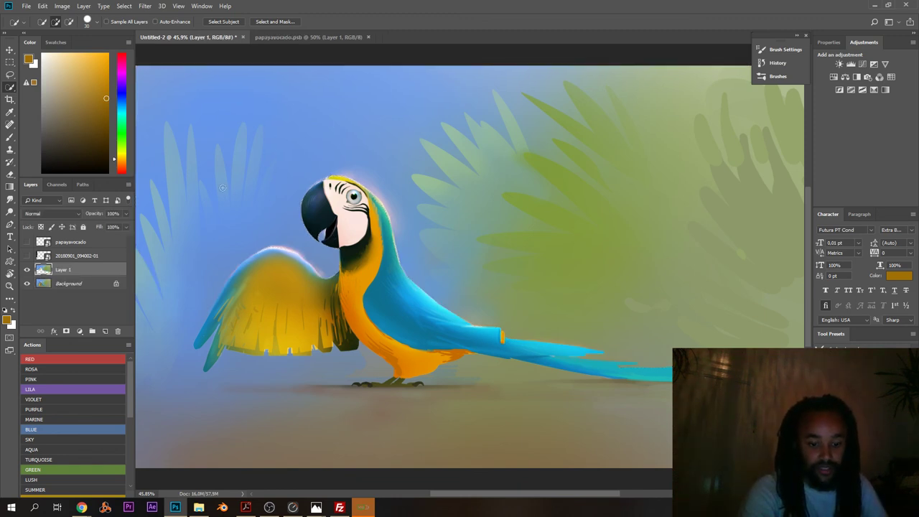
- Lock the transparent pixels of the copied background layer and make the Brush tool active
key(j)
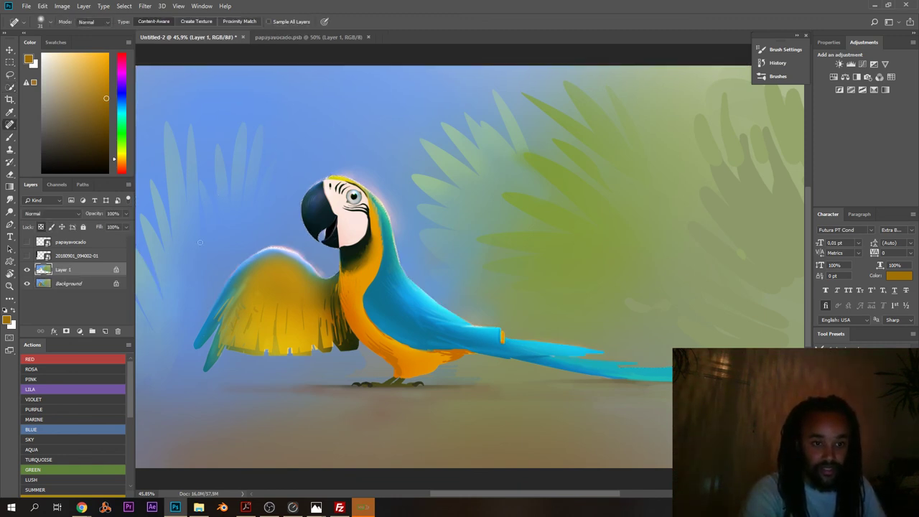
alt+click(333, 202)
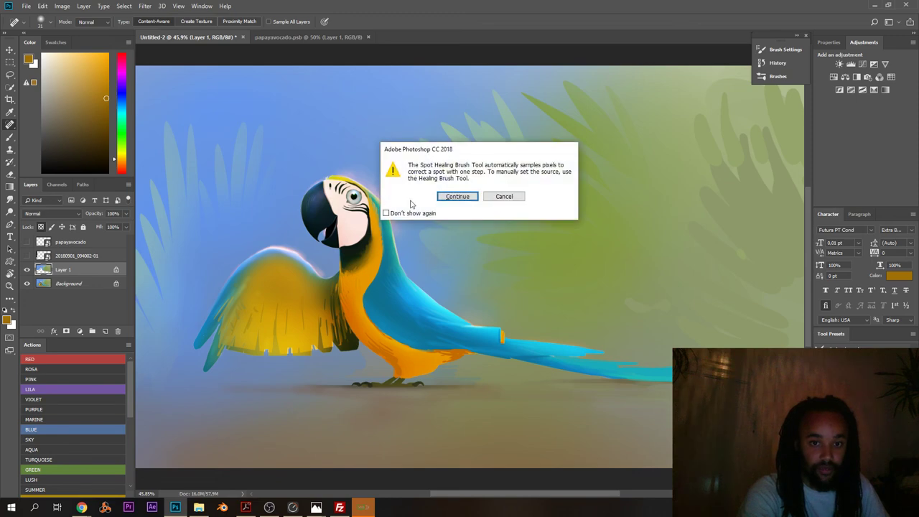
click(453, 199)
key(b)
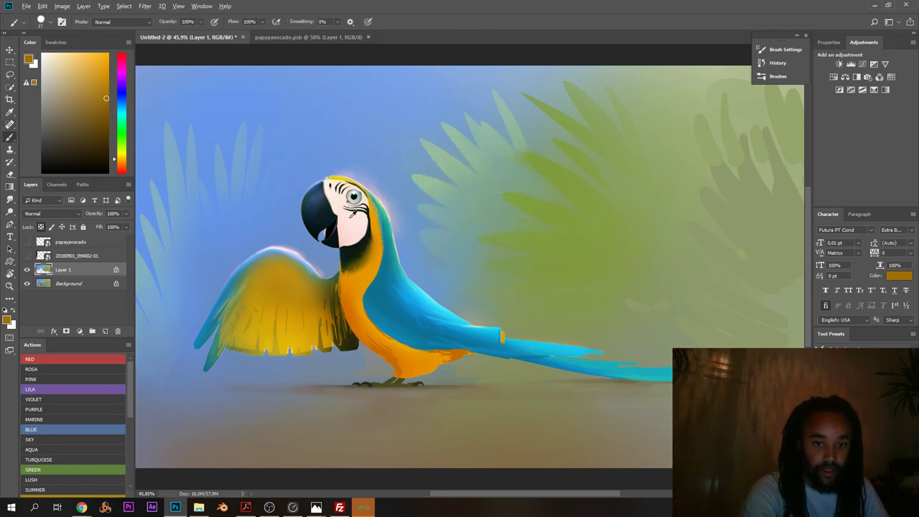
- Try painting the sky above the macaw with a hard 385 px brush in the pale pink sampled from its face
alt+click(354, 212)
right_click(353, 212)
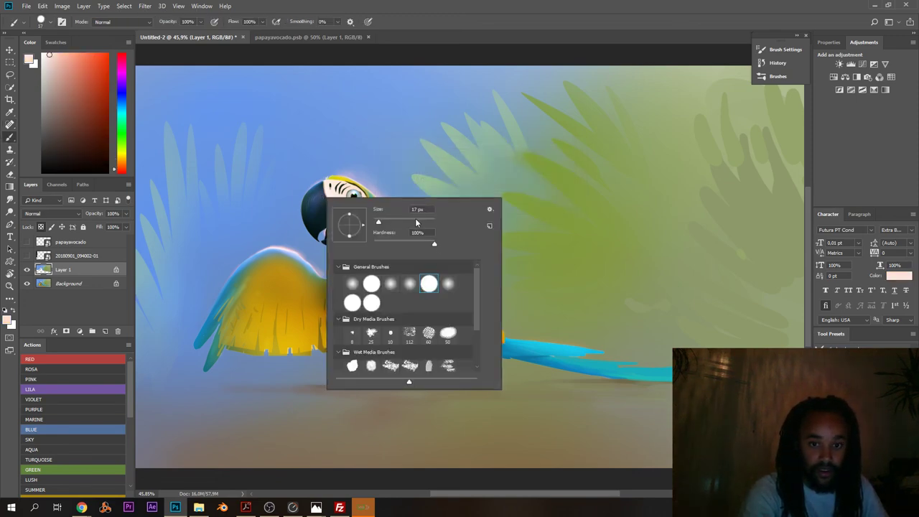
click(425, 222)
drag(322, 83, 340, 185)
key(ctrl+z)
- Try painting a large pale pink glow behind the macaw's head with a soft 2520 px brush at 0% hardness
right_click(293, 160)
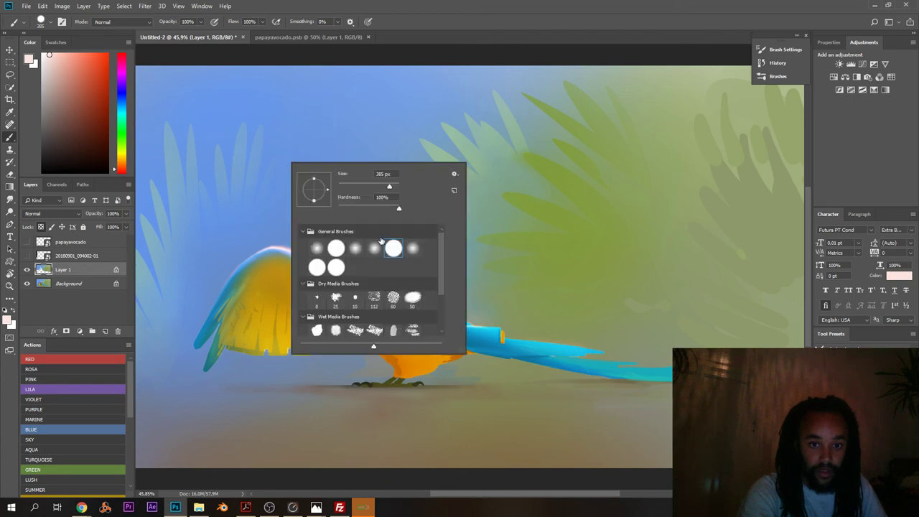
drag(389, 187, 396, 187)
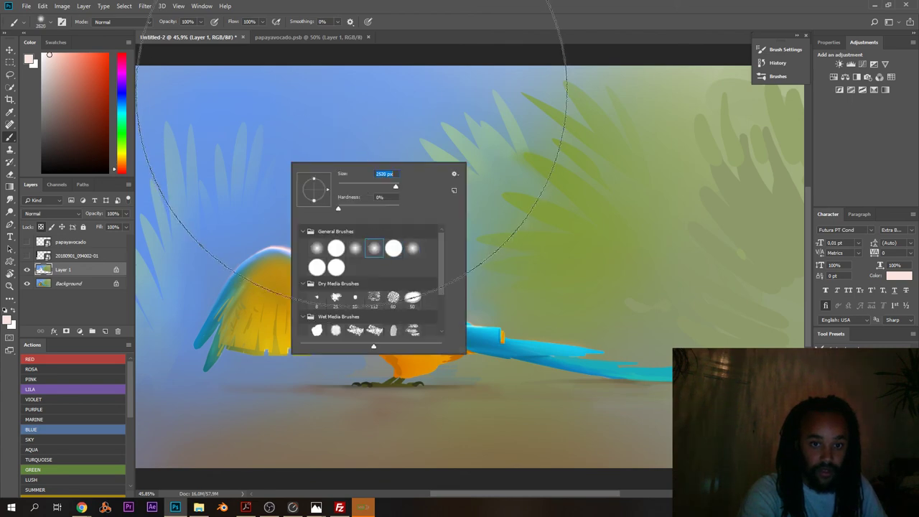
mouse_move(350, 87)
mouse_down()
mouse_move(343, 126)
mouse_move(324, 169)
mouse_move(293, 156)
mouse_up()
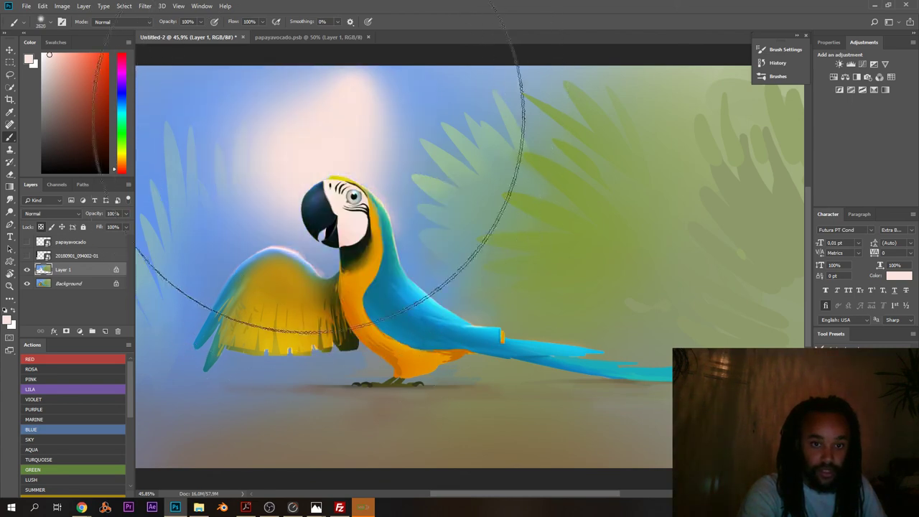
scroll(323, 144, down, 2)
key(ctrl+z)
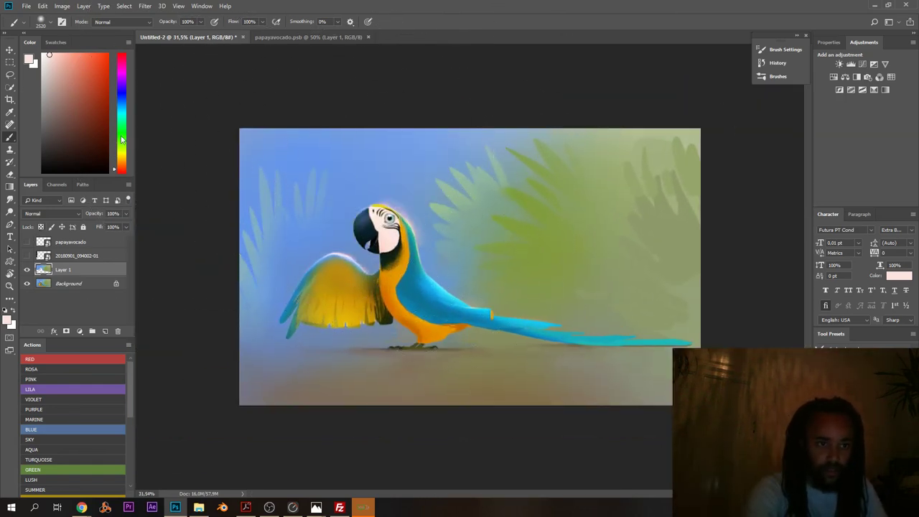
- Paint a pale yellow glow around the macaw's head with a soft 511 px brush in Overlay mode
drag(120, 170, 121, 147)
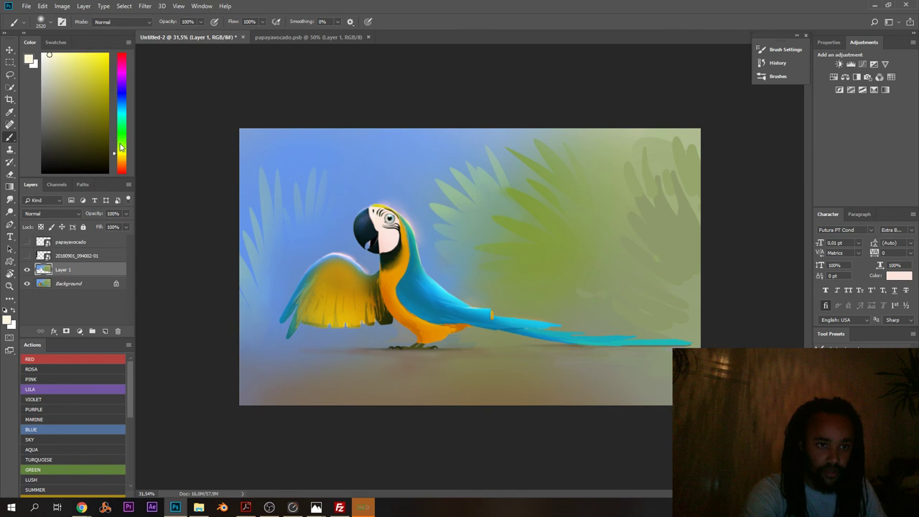
click(77, 53)
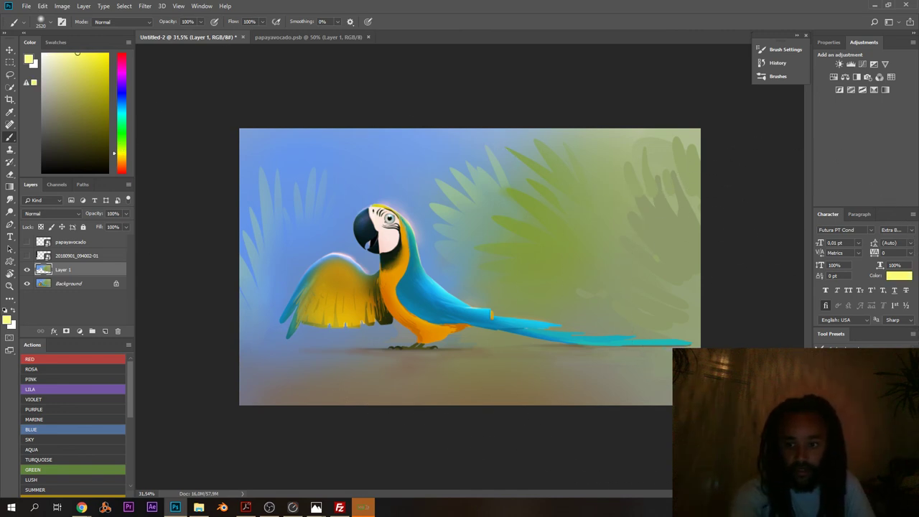
right_click(348, 192)
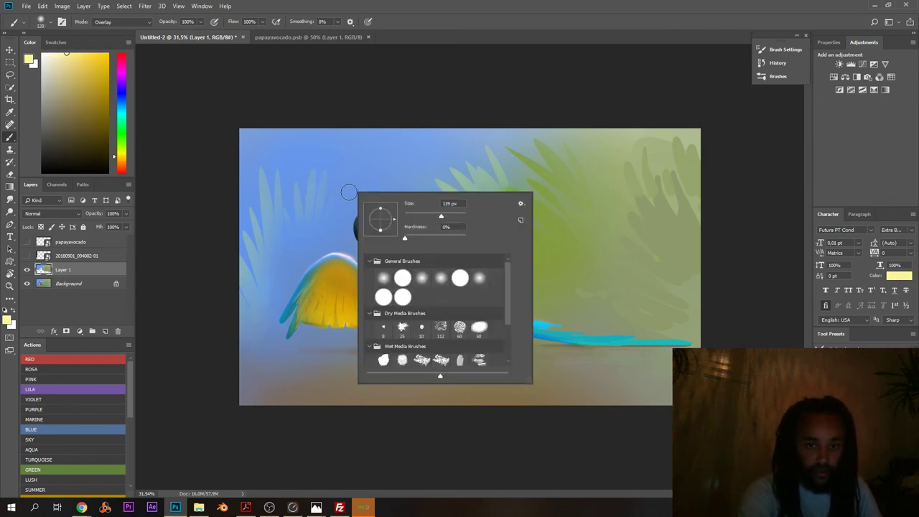
drag(442, 217, 460, 217)
drag(361, 131, 380, 220)
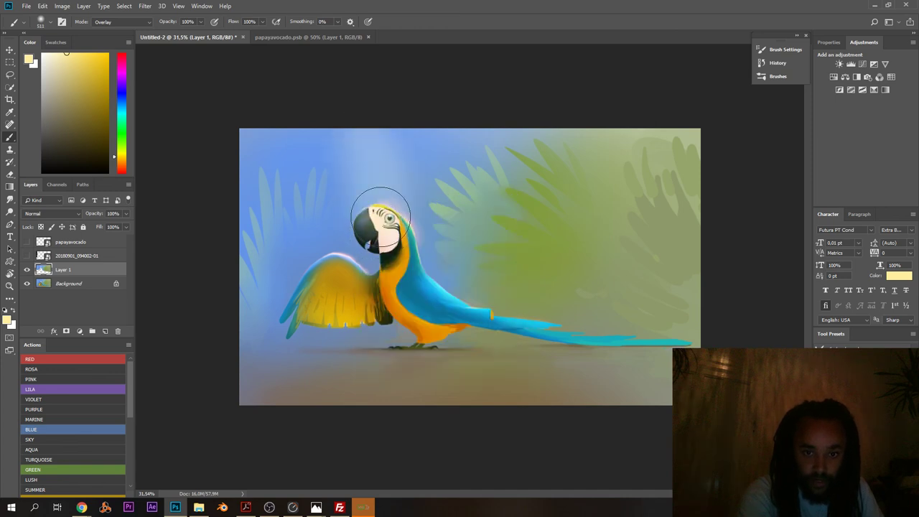
key(ctrl+z)
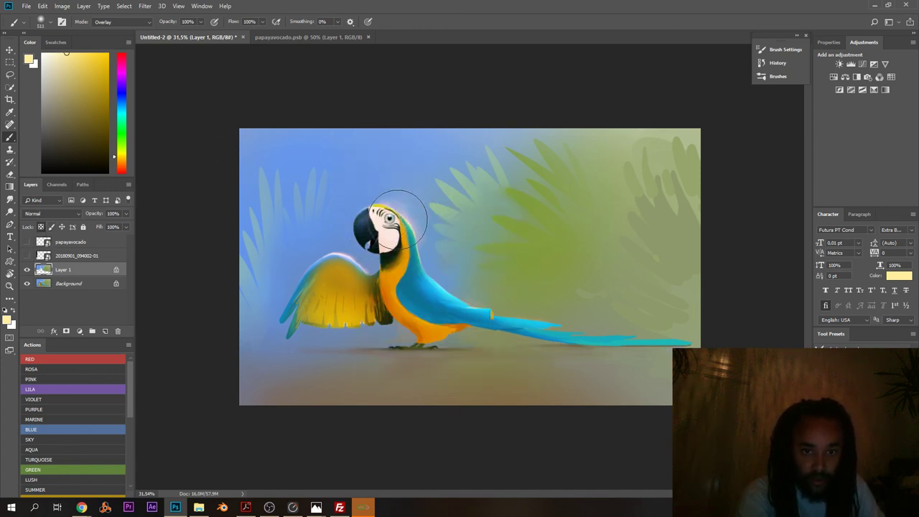
mouse_move(369, 199)
mouse_down()
mouse_move(359, 189)
mouse_move(430, 252)
mouse_move(420, 269)
mouse_up()
drag(422, 195, 413, 148)
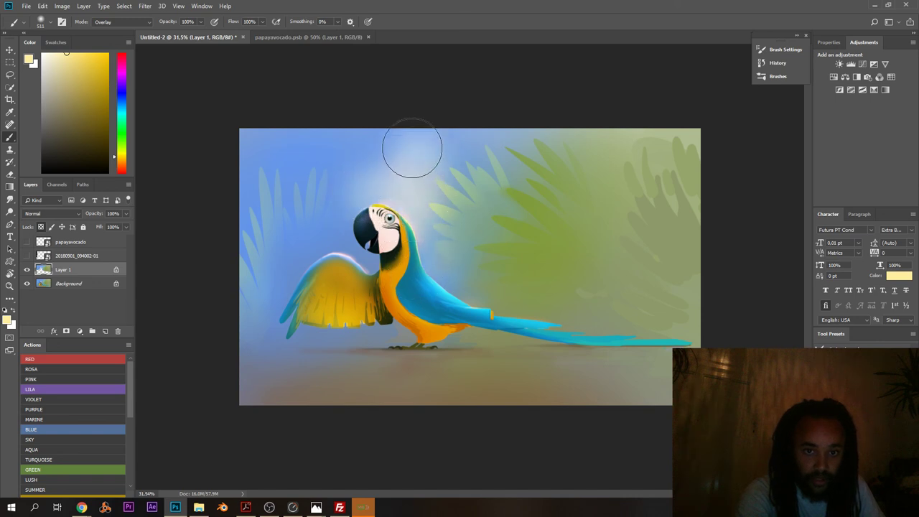
key(ctrl+z)
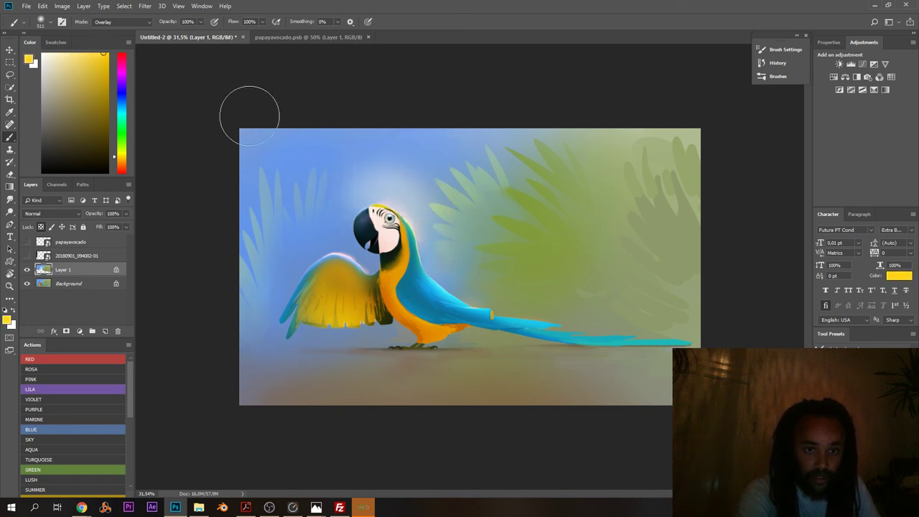
- Paint saturated yellow light in Overlay mode over the sky around the macaw's head and the tips of the palm leaves
mouse_move(422, 219)
mouse_down()
mouse_move(417, 188)
mouse_move(400, 171)
mouse_up()
key(ctrl+z)
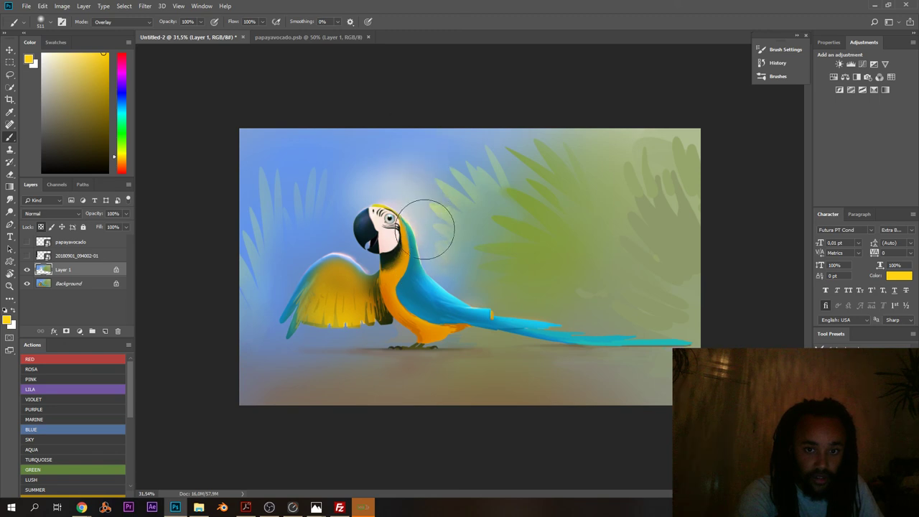
mouse_move(425, 230)
mouse_down()
mouse_move(431, 128)
mouse_move(409, 192)
mouse_move(372, 167)
mouse_move(327, 202)
mouse_move(370, 93)
mouse_move(391, 149)
mouse_move(528, 134)
mouse_move(305, 130)
mouse_up()
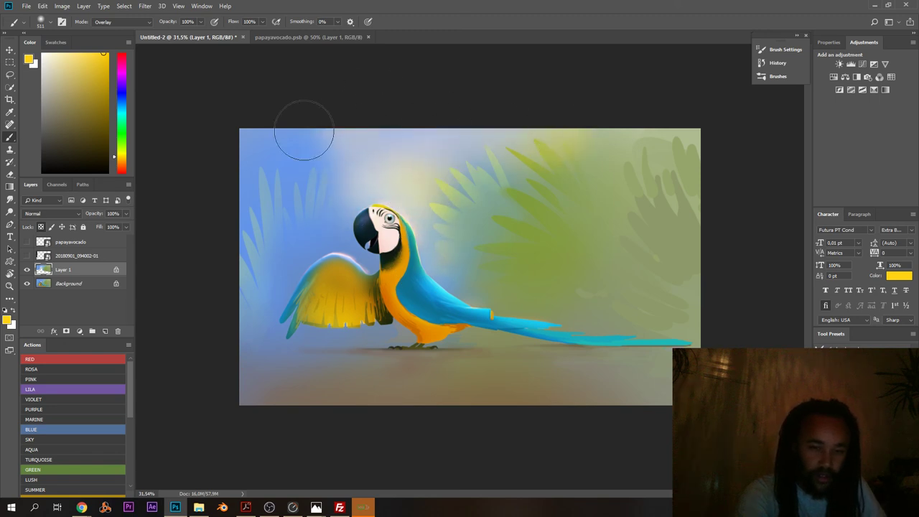
mouse_move(374, 125)
mouse_down()
mouse_move(357, 149)
mouse_move(368, 153)
mouse_up()
- Pick a light blue and brighten the sky above and behind the macaw's head with Overlay strokes
click(122, 105)
click(103, 55)
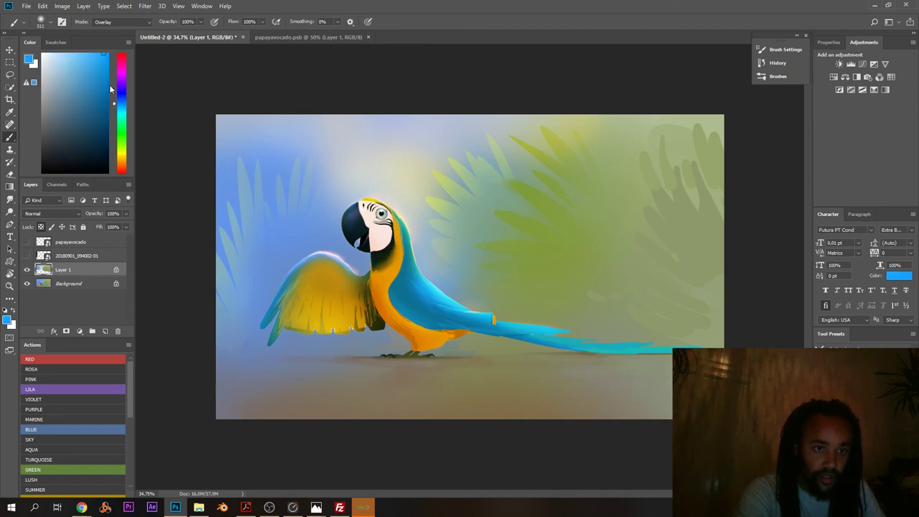
click(74, 54)
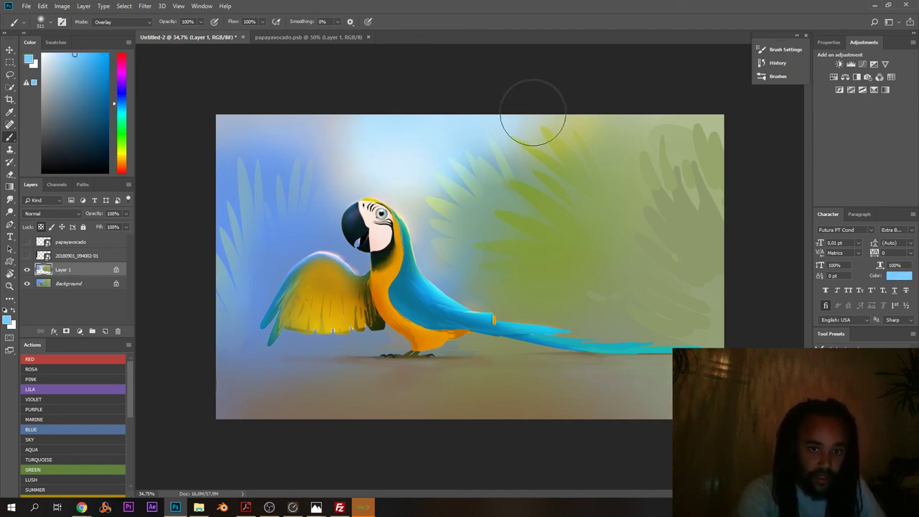
drag(329, 103, 464, 123)
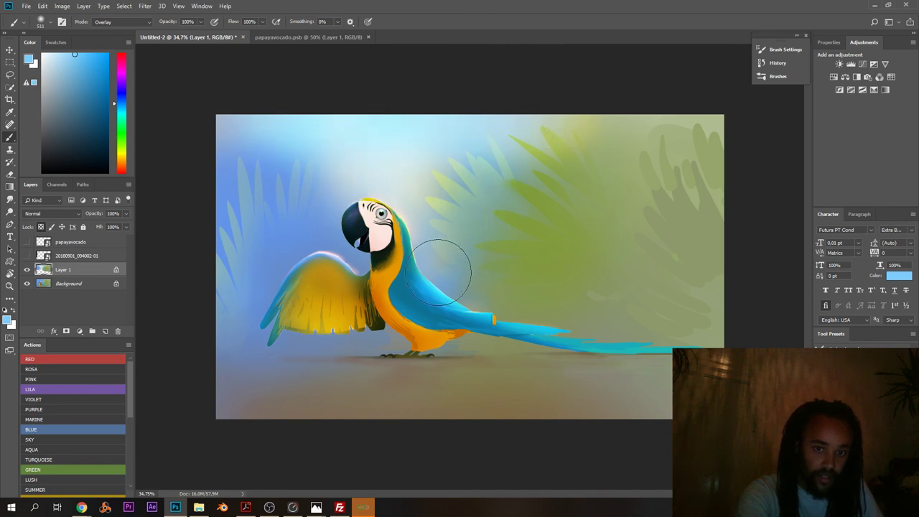
drag(402, 141, 458, 183)
- Extend the light blue Overlay glow across the sky and leaves above the raised wing and around the macaw's neck
drag(309, 114, 314, 156)
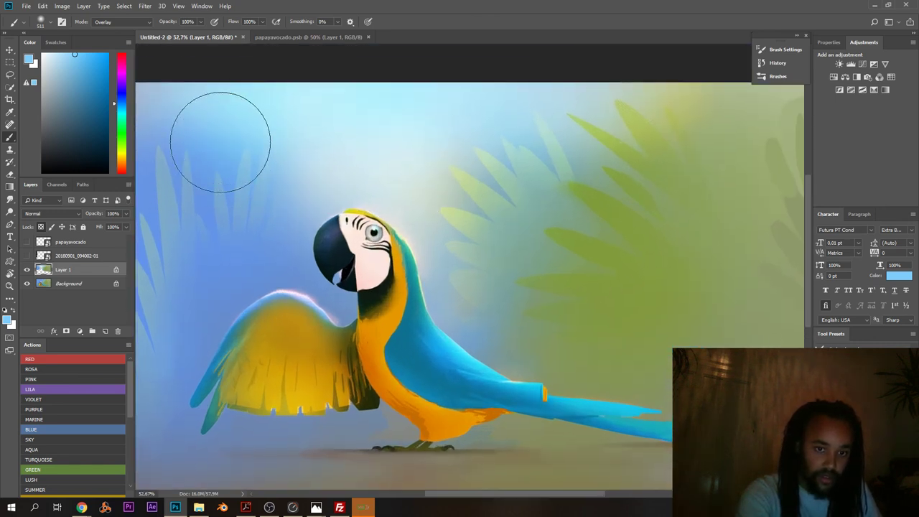
drag(224, 176, 143, 168)
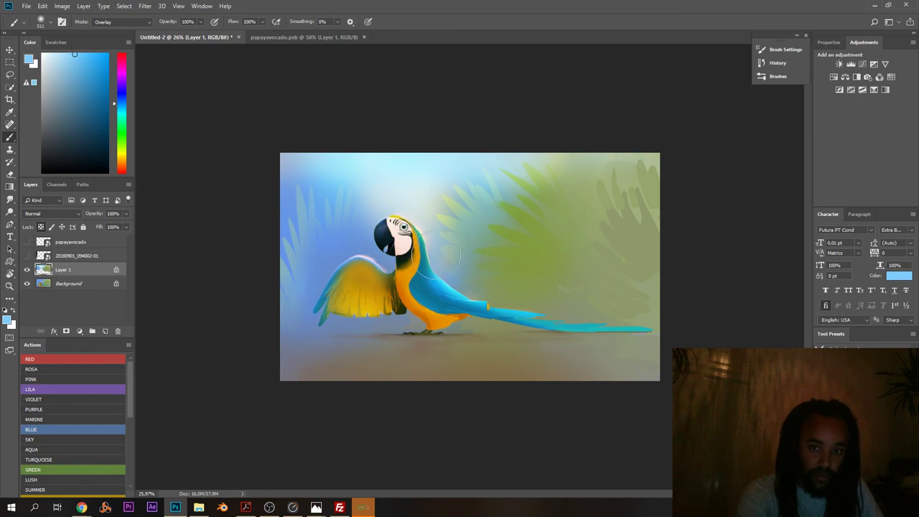
drag(413, 253, 482, 185)
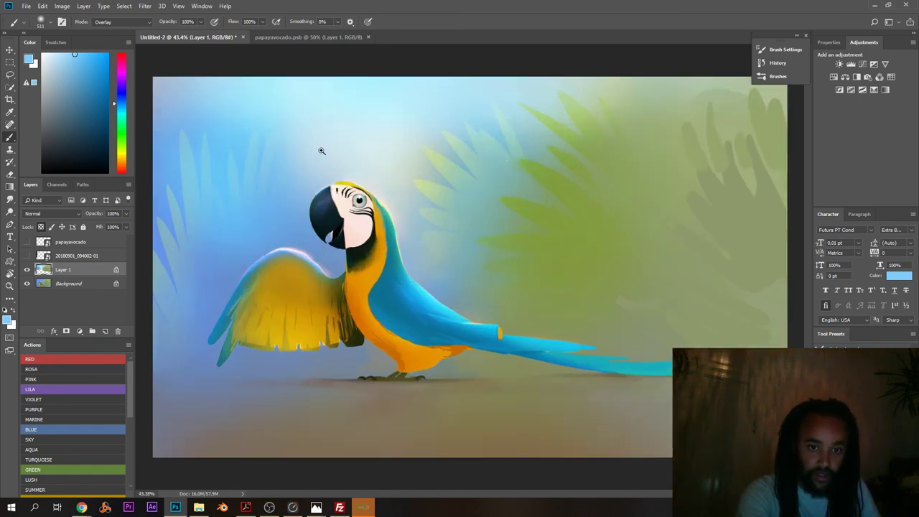
scroll(318, 148, up, 2)
drag(300, 172, 286, 216)
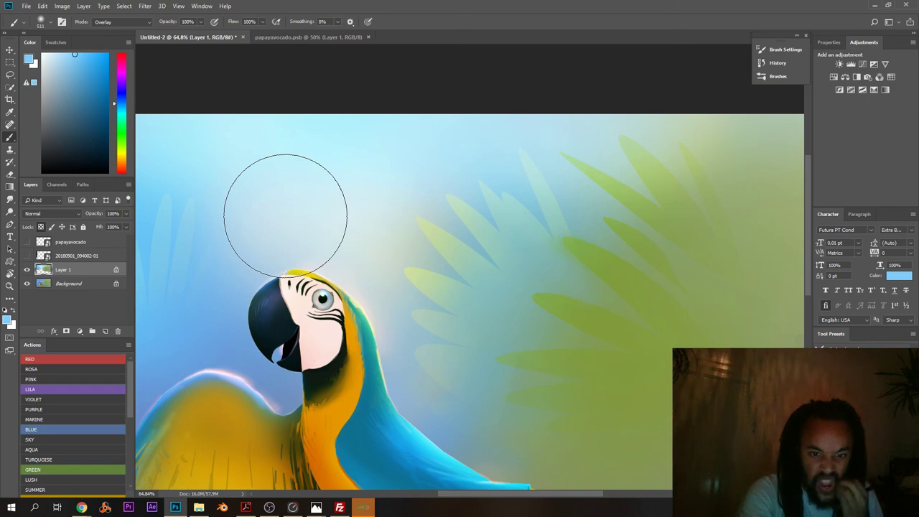
- Pick a warm orange and paint Overlay light over the palm leaves and sky behind the macaw's back
scroll(257, 227, down, 2)
scroll(280, 207, up, 1)
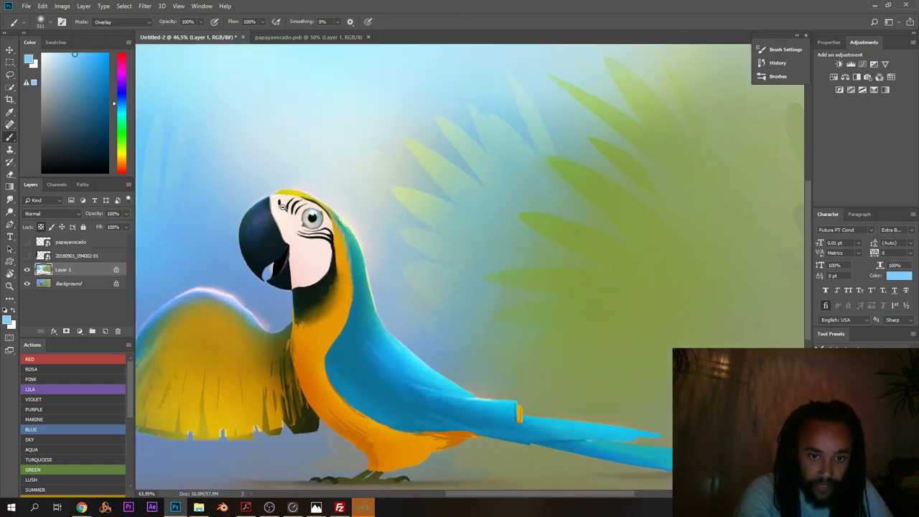
scroll(244, 161, up, 1)
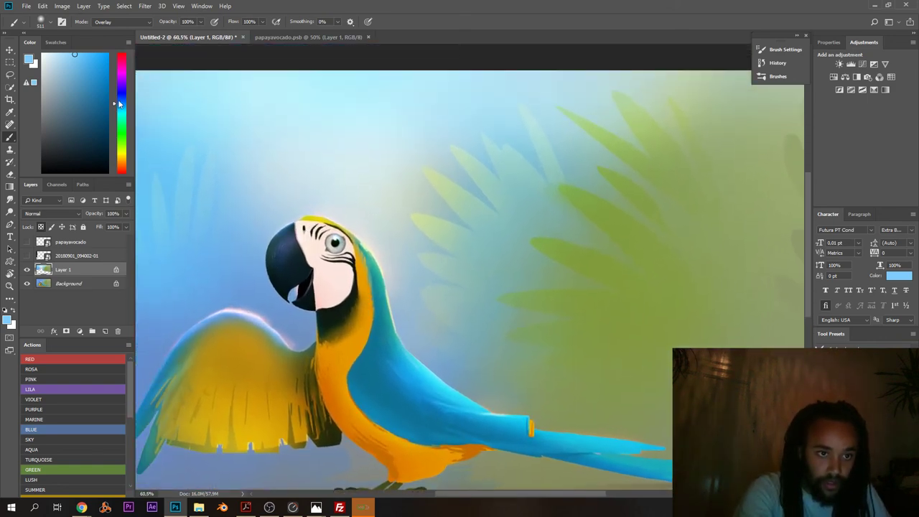
mouse_move(120, 104)
mouse_down()
mouse_move(117, 167)
mouse_move(117, 157)
mouse_up()
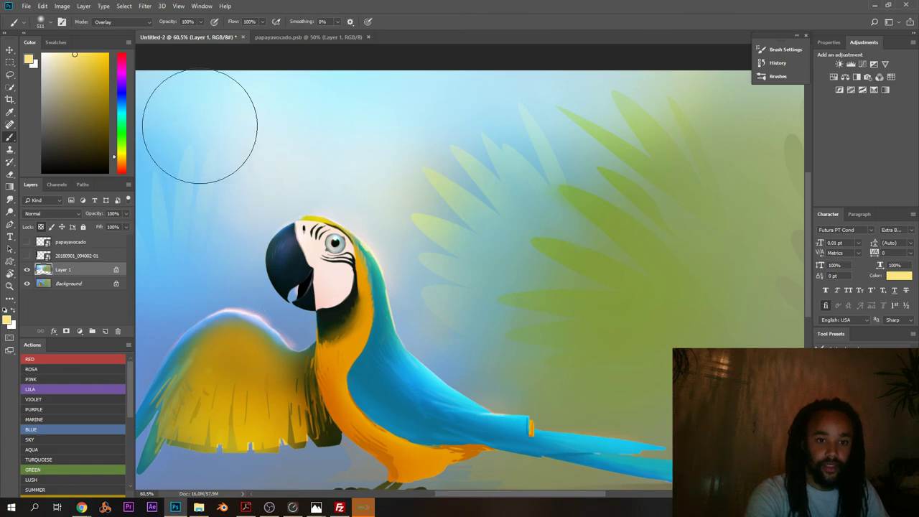
click(75, 56)
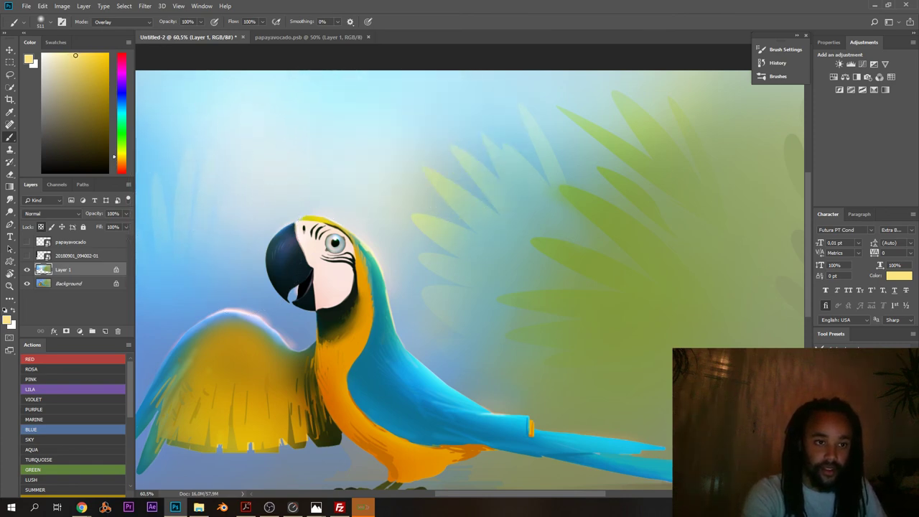
click(114, 162)
drag(402, 173, 469, 102)
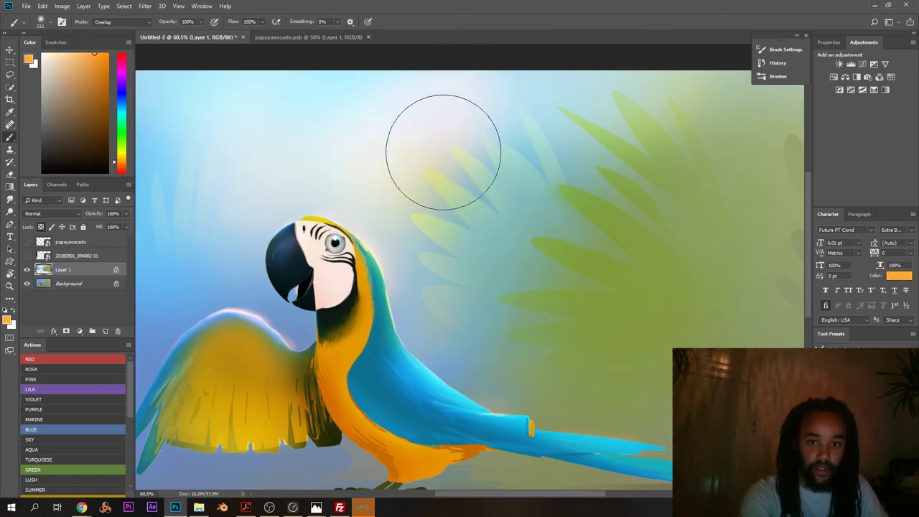
drag(397, 215, 473, 129)
mouse_move(416, 277)
mouse_down()
mouse_move(413, 235)
mouse_move(459, 291)
mouse_move(395, 243)
mouse_move(498, 227)
mouse_move(489, 163)
mouse_move(571, 112)
mouse_move(483, 326)
mouse_move(480, 106)
mouse_move(458, 178)
mouse_move(544, 96)
mouse_move(487, 173)
mouse_move(587, 163)
mouse_move(450, 103)
mouse_move(304, 141)
mouse_move(344, 134)
mouse_move(388, 144)
mouse_move(535, 114)
mouse_move(526, 135)
mouse_move(663, 78)
mouse_move(535, 132)
mouse_move(588, 53)
mouse_up()
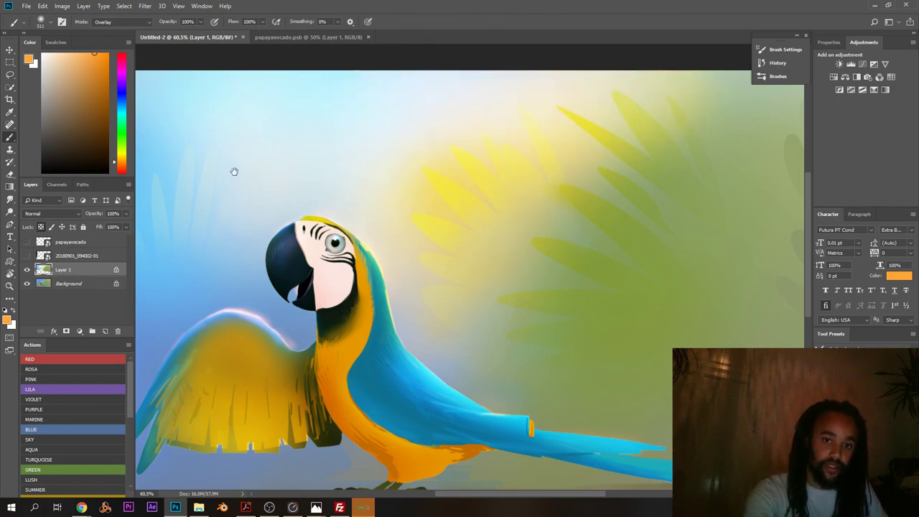
- Paint soft orange Overlay light over the pale leaves near the raised wing and the foliage behind the macaw's back, undoing a stray stroke
drag(234, 172, 297, 172)
drag(204, 166, 272, 171)
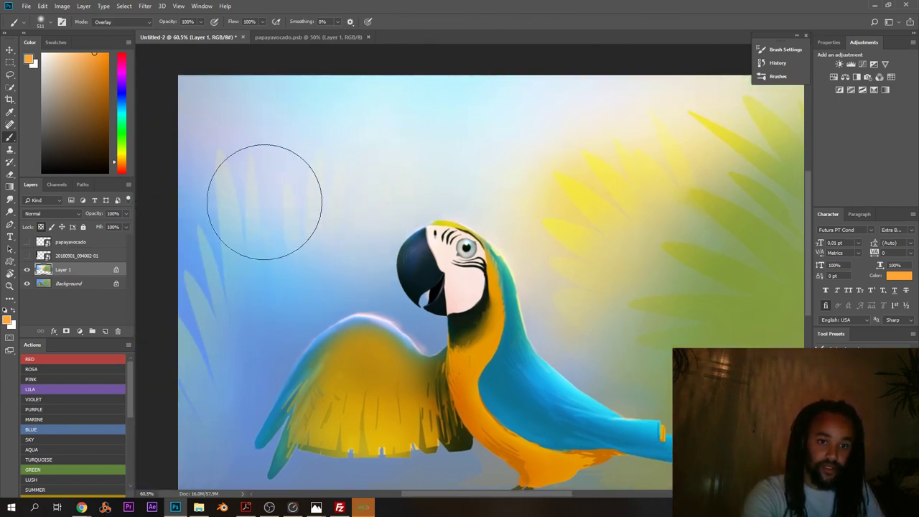
drag(320, 242, 279, 250)
drag(457, 260, 473, 253)
mouse_move(527, 195)
mouse_down()
mouse_move(484, 286)
mouse_move(610, 232)
mouse_move(551, 283)
mouse_move(630, 194)
mouse_move(590, 248)
mouse_up()
key(ctrl+z)
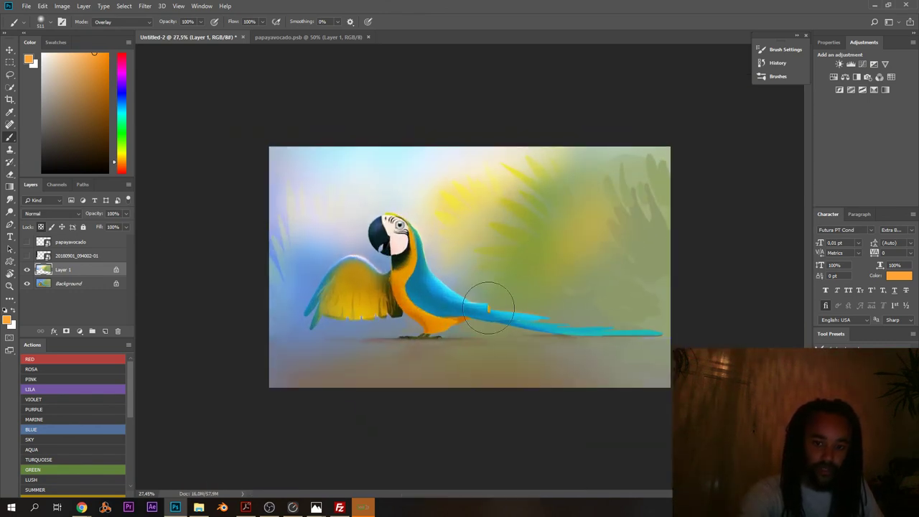
- Merge the painted layer down into the Background and paint warm orange Overlay light along the ground at the image's lower edge
scroll(488, 308, up, 1)
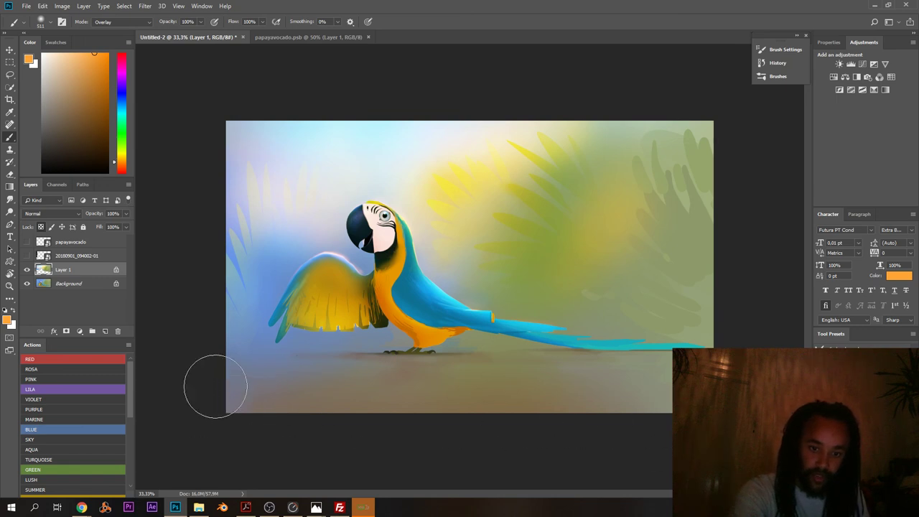
key(ctrl+e)
drag(312, 395, 392, 399)
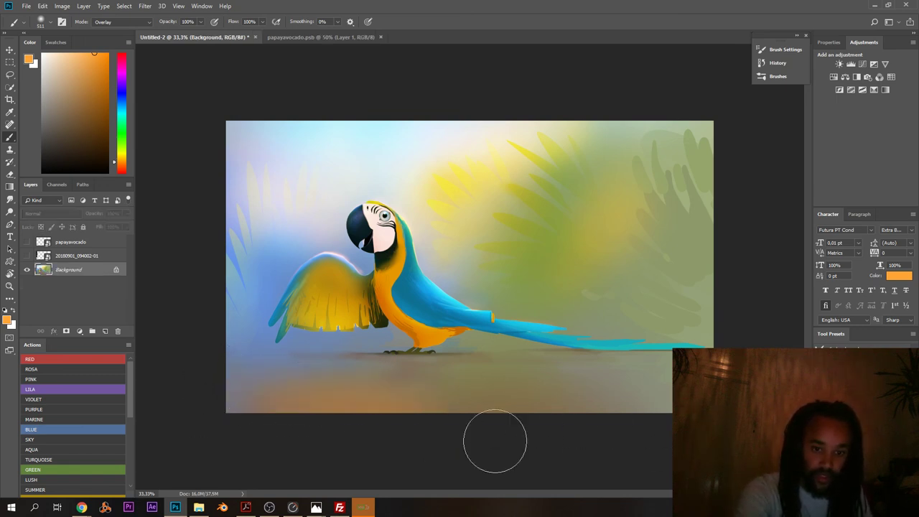
mouse_move(495, 441)
mouse_down()
mouse_move(494, 411)
mouse_move(122, 408)
mouse_move(277, 411)
mouse_move(191, 352)
mouse_move(521, 402)
mouse_up()
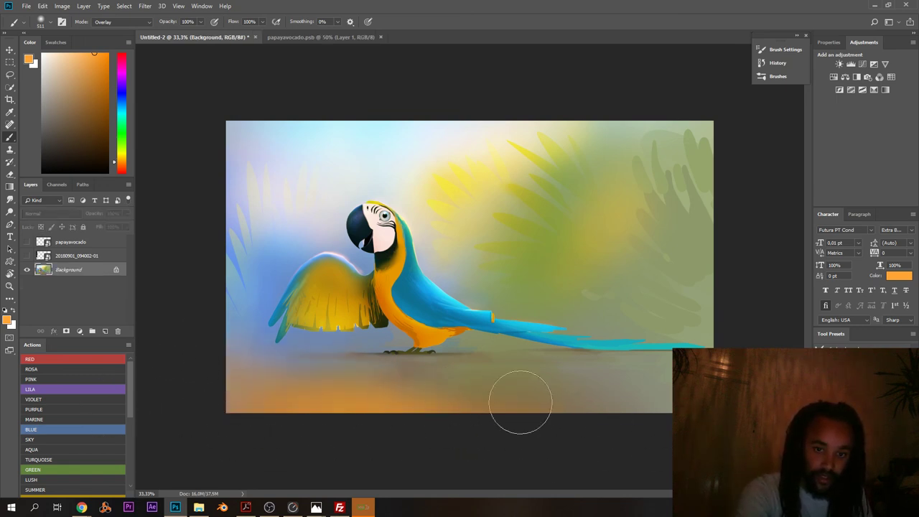
drag(482, 286, 508, 284)
drag(434, 227, 540, 249)
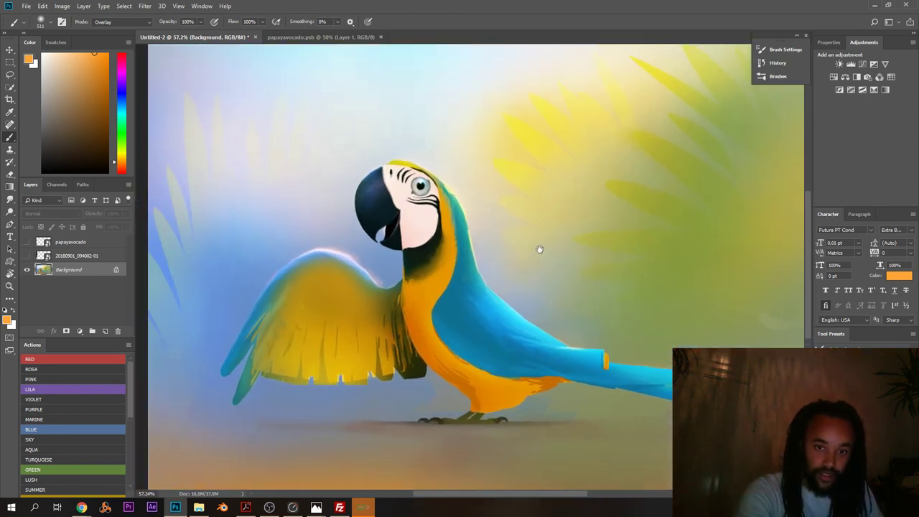
key(ctrl+0)
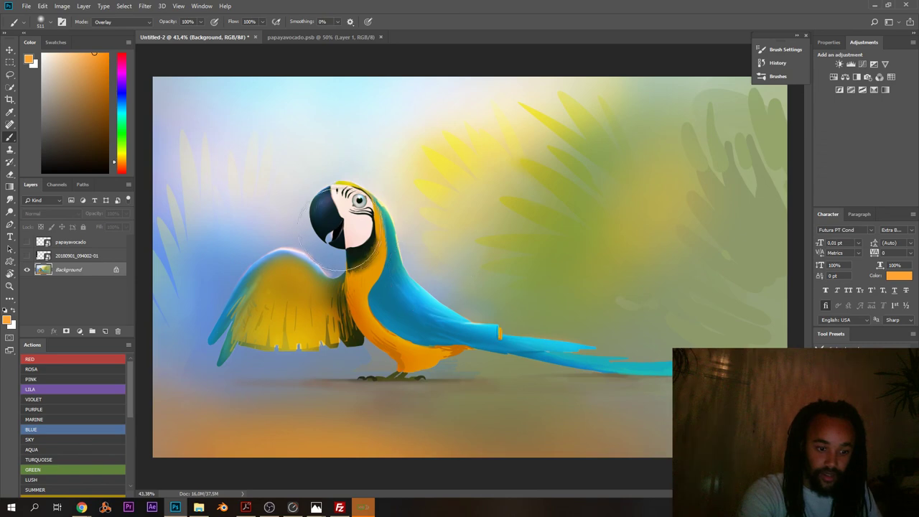
- Select the background around the macaw with Quick Selection, leaving out its body, raised wing and tail, and copy it to a new layer
key(w)
mouse_move(264, 187)
mouse_down()
mouse_move(299, 151)
mouse_move(437, 139)
mouse_move(498, 259)
mouse_up()
mouse_move(556, 322)
mouse_down()
mouse_move(496, 404)
mouse_move(436, 406)
mouse_up()
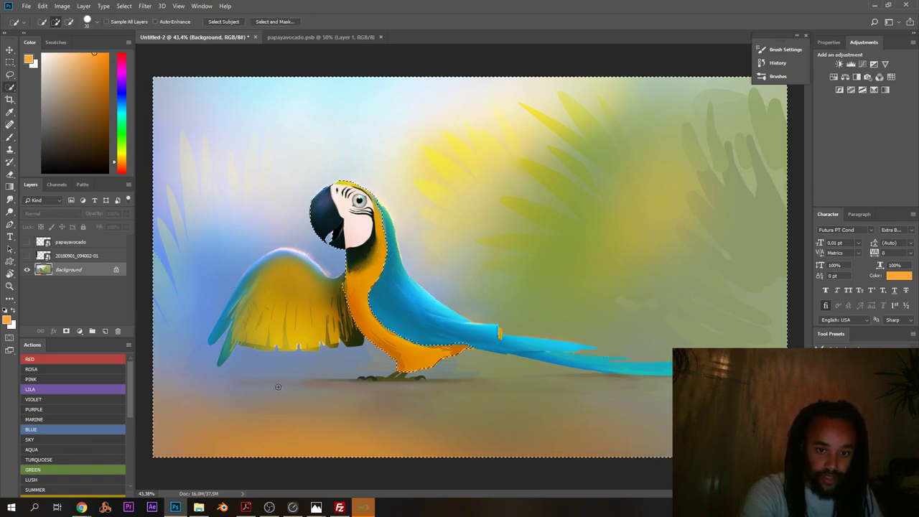
drag(302, 338, 266, 277)
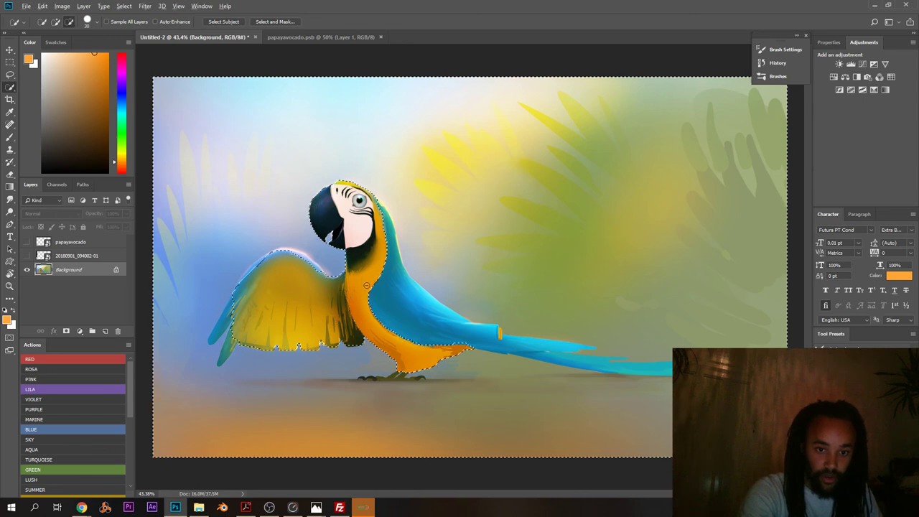
drag(380, 310, 413, 303)
drag(487, 345, 627, 374)
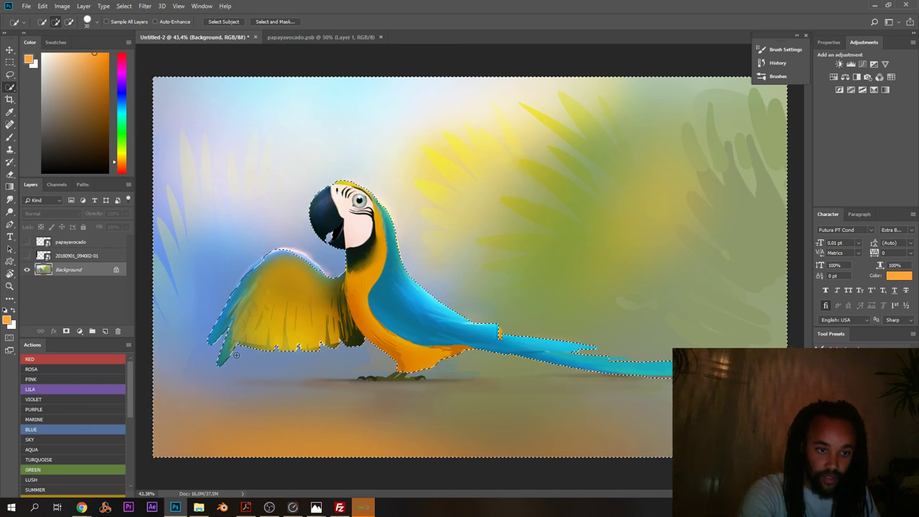
key(ctrl+j)
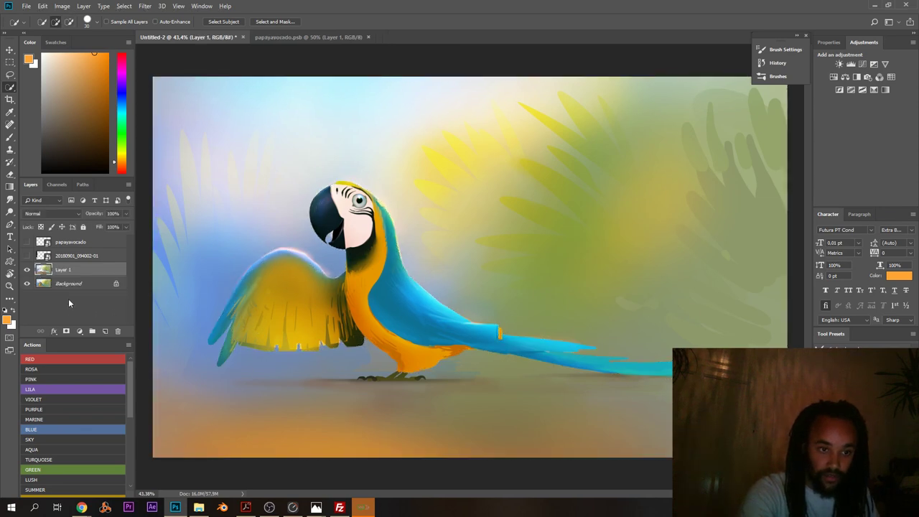
key(ctrl+u)
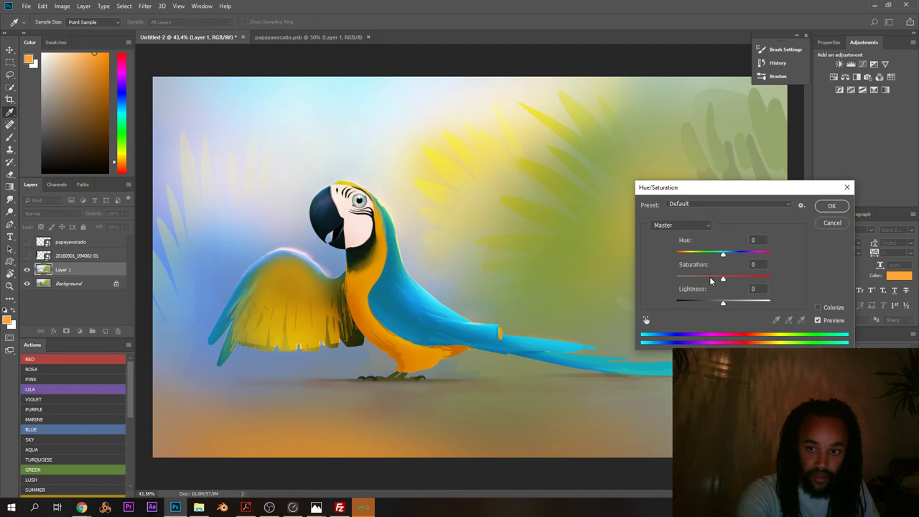
mouse_move(724, 279)
mouse_down()
mouse_move(688, 278)
mouse_move(744, 279)
mouse_move(705, 278)
mouse_up()
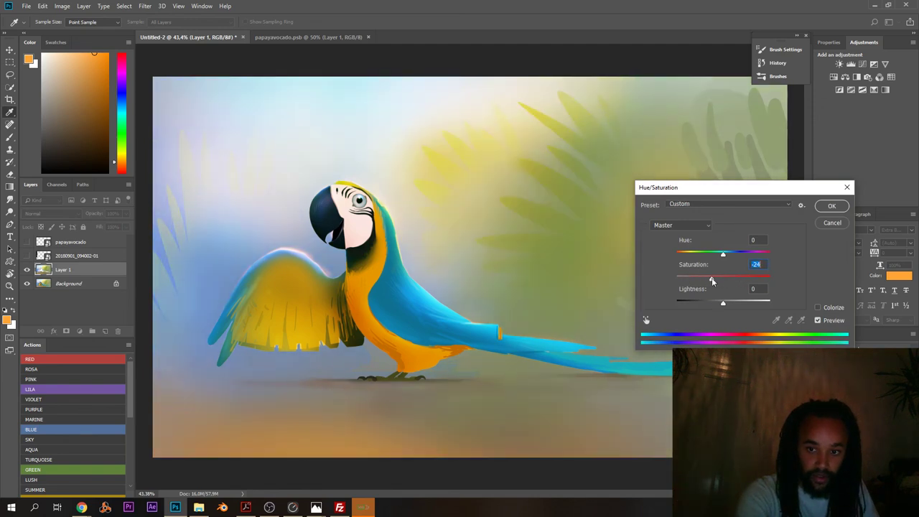
click(830, 223)
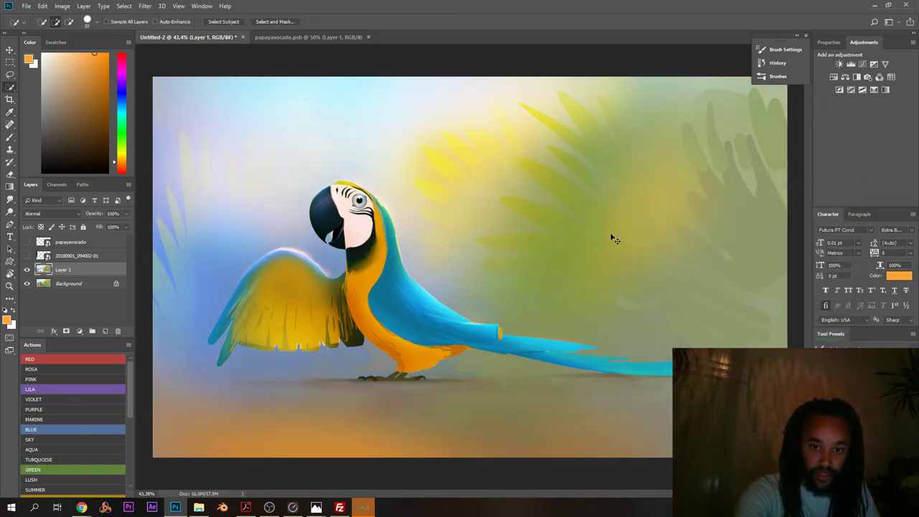
- Apply Hue/Saturation to the copied background layer with Saturation -10 and Lightness -5
key(ctrl+u)
drag(716, 283, 715, 283)
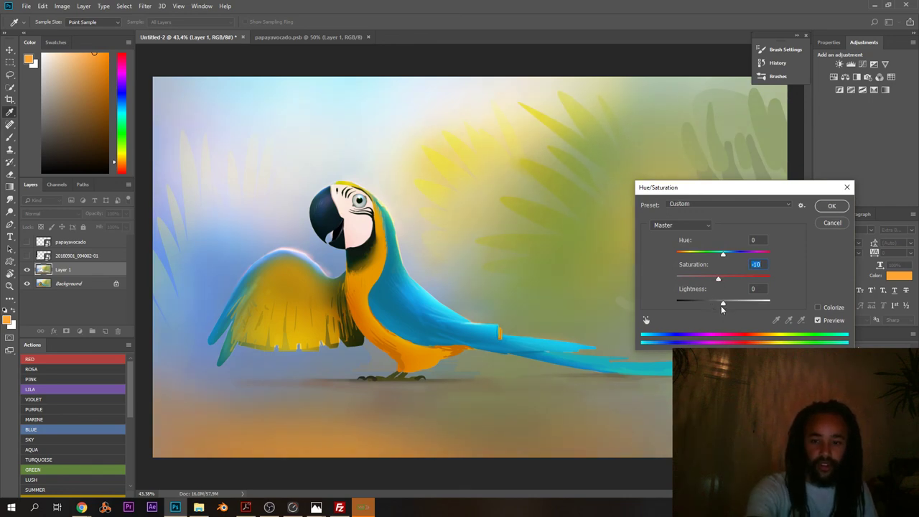
drag(722, 305, 722, 305)
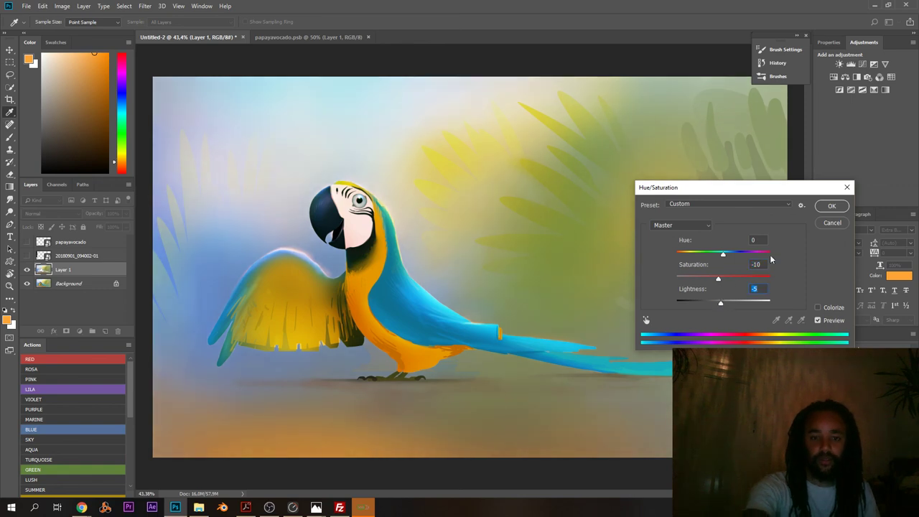
click(831, 205)
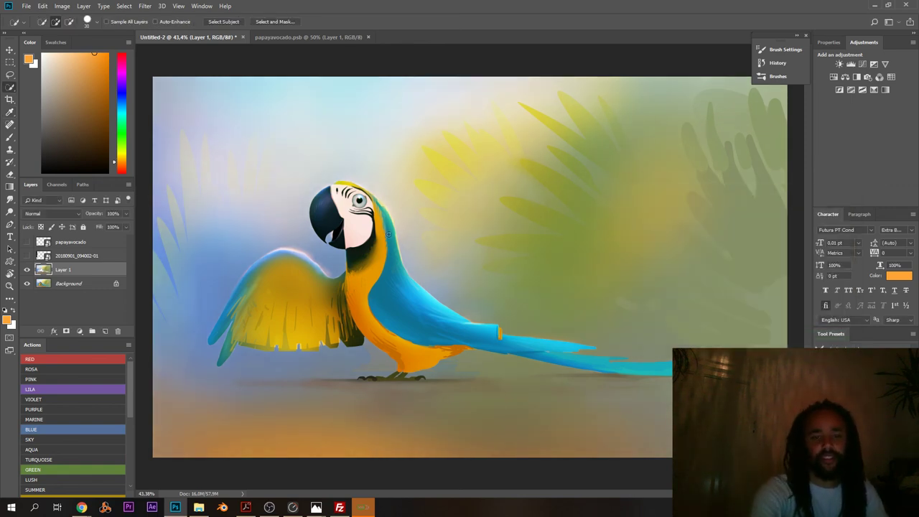
- Return to the Brush and examine how the macaw stands out against the toned-down background at several zoom levels
key(b)
mouse_move(464, 253)
mouse_down()
mouse_move(449, 248)
mouse_move(471, 260)
mouse_move(446, 278)
mouse_up()
scroll(446, 279, up, 2)
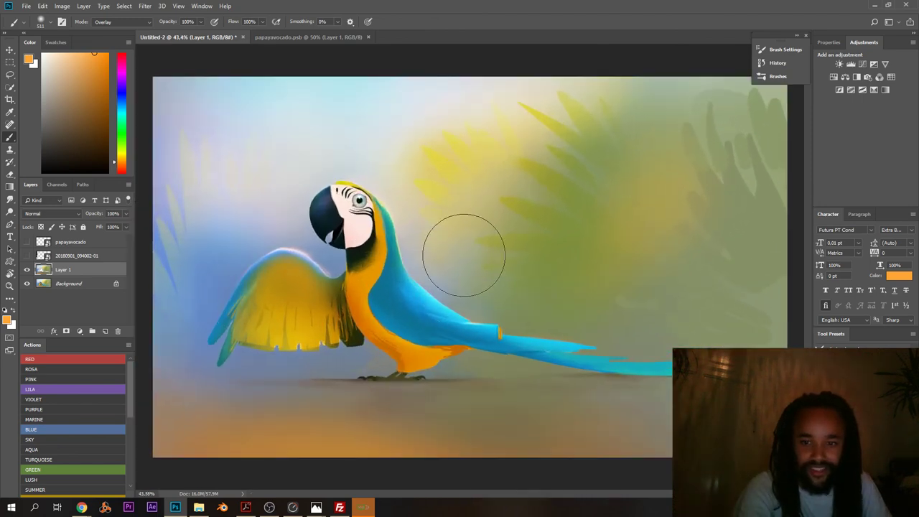
scroll(437, 271, up, 3)
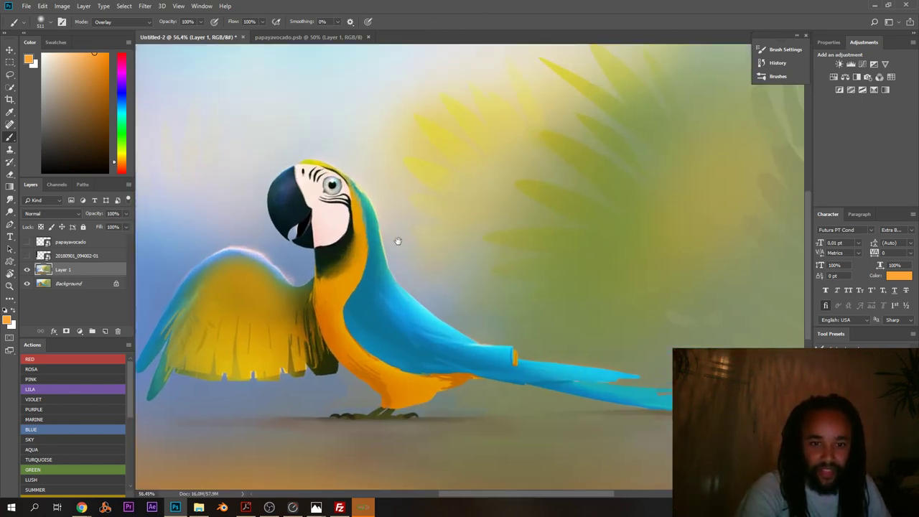
scroll(399, 282, down, 1)
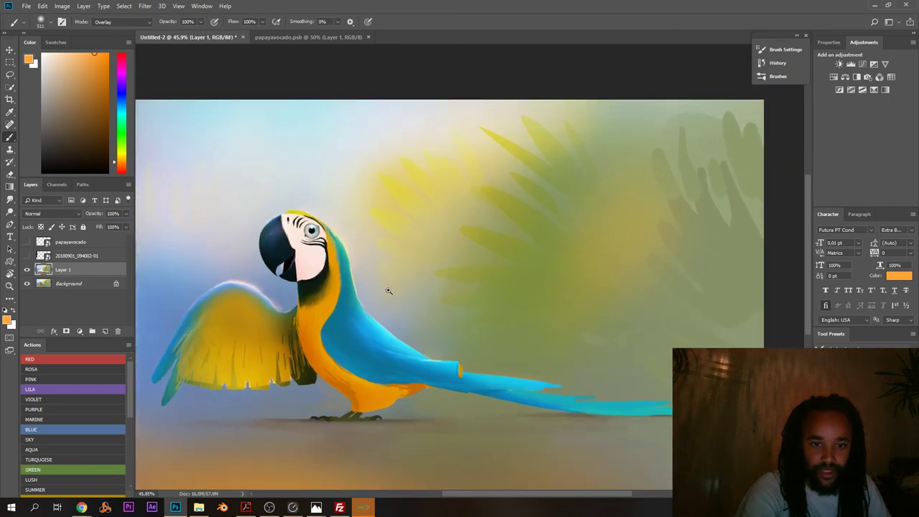
scroll(388, 291, up, 1)
scroll(396, 316, down, 1)
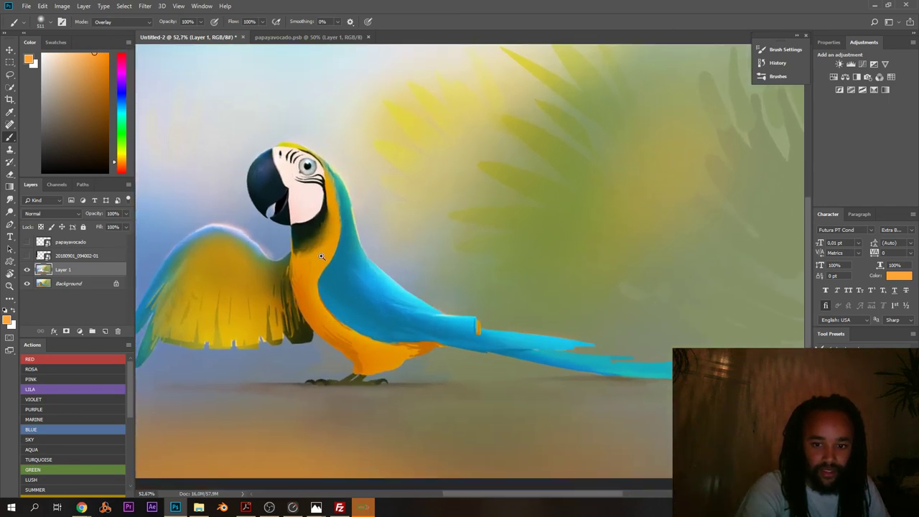
scroll(321, 256, down, 2)
scroll(337, 287, up, 2)
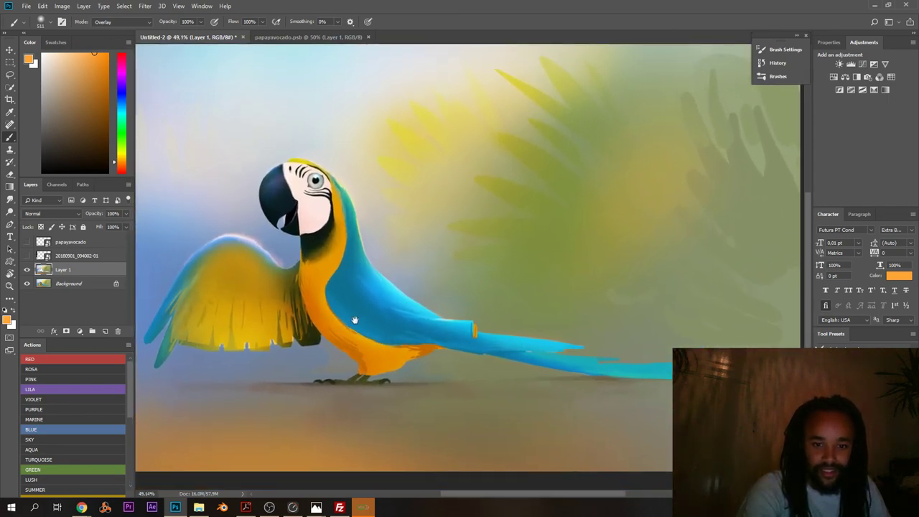
drag(354, 320, 364, 333)
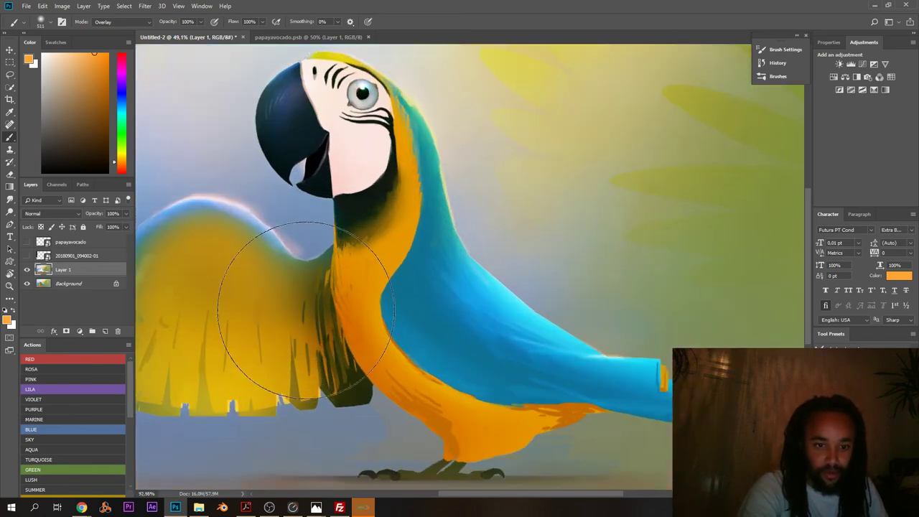
- Sample golden browns from the raised wing and add fine feather strokes to it with a 12 px soft brush
scroll(306, 295, up, 3)
alt+click(291, 294)
right_click(291, 294)
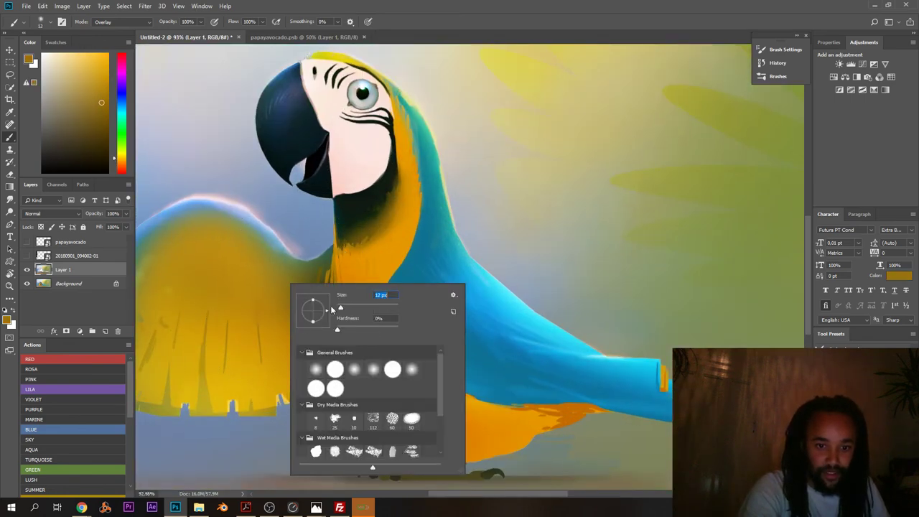
click(275, 267)
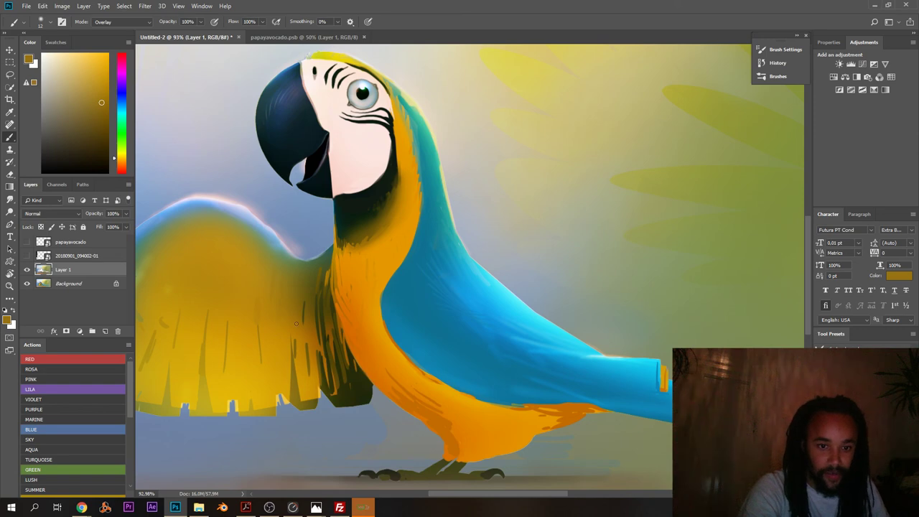
scroll(313, 365, down, 3)
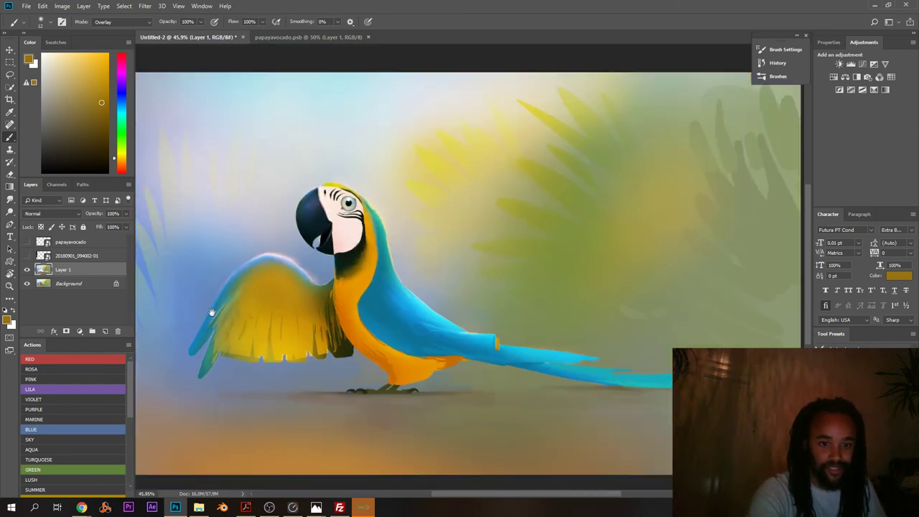
scroll(282, 220, up, 3)
alt+click(245, 279)
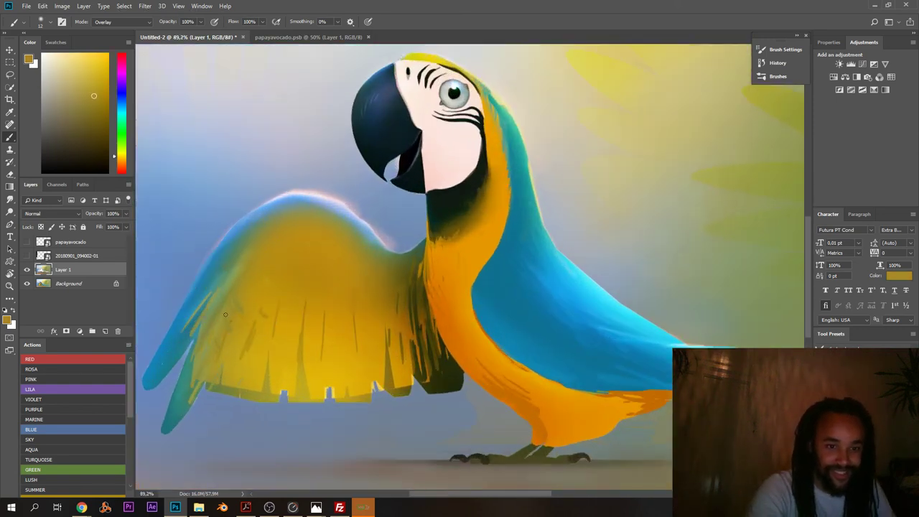
scroll(205, 345, down, 5)
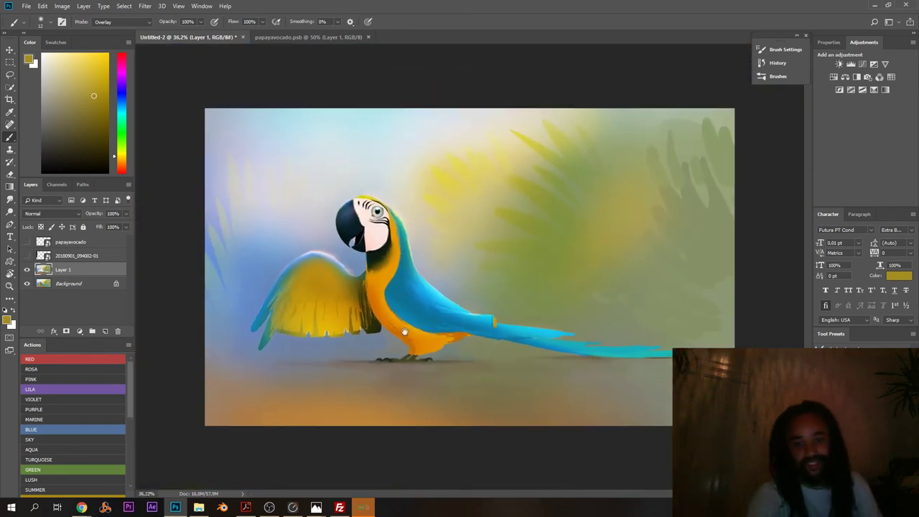
- Sample orange from the belly and paint thin strokes along the lower edge of the blue folded wing
scroll(260, 331, up, 7)
alt+click(241, 334)
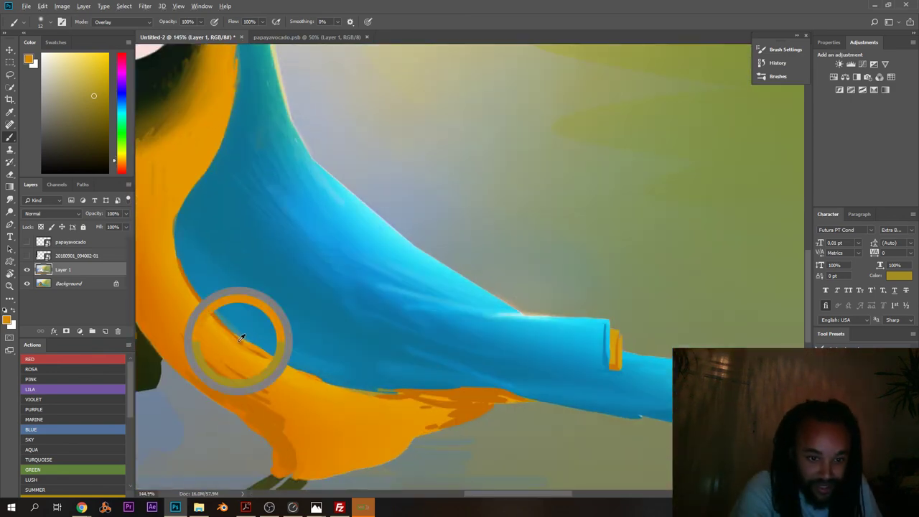
drag(273, 354, 333, 362)
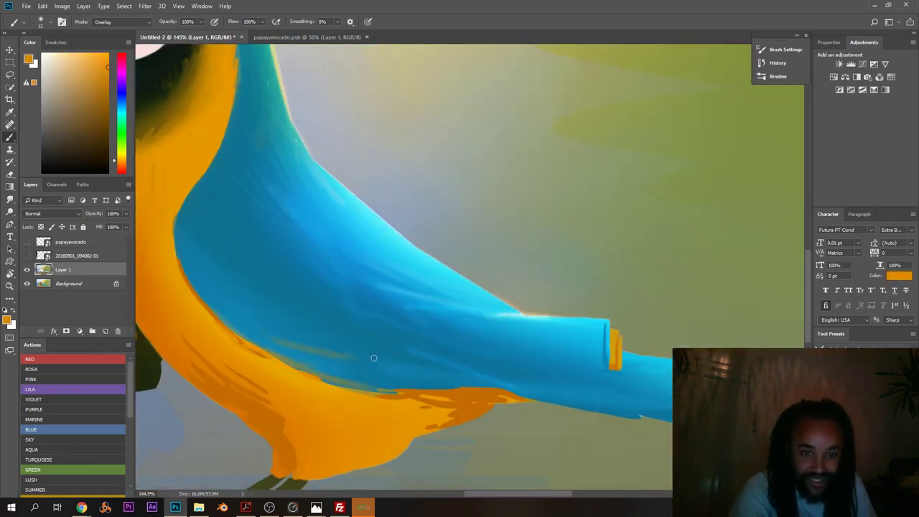
scroll(461, 383, down, 6)
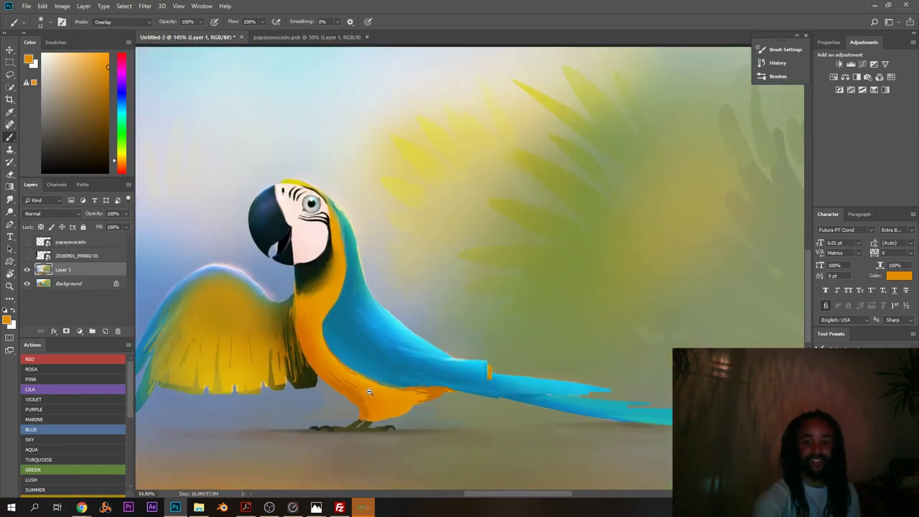
- Soften the dark marks on the macaw's belly with orange strokes and sample a deeper orange for fine feather lines on the chest
scroll(381, 416, up, 8)
drag(204, 379, 298, 307)
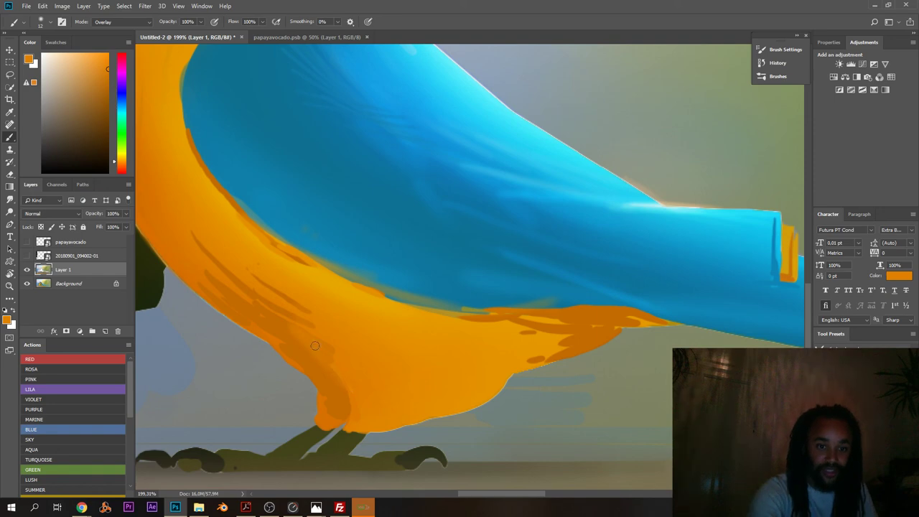
alt+click(205, 239)
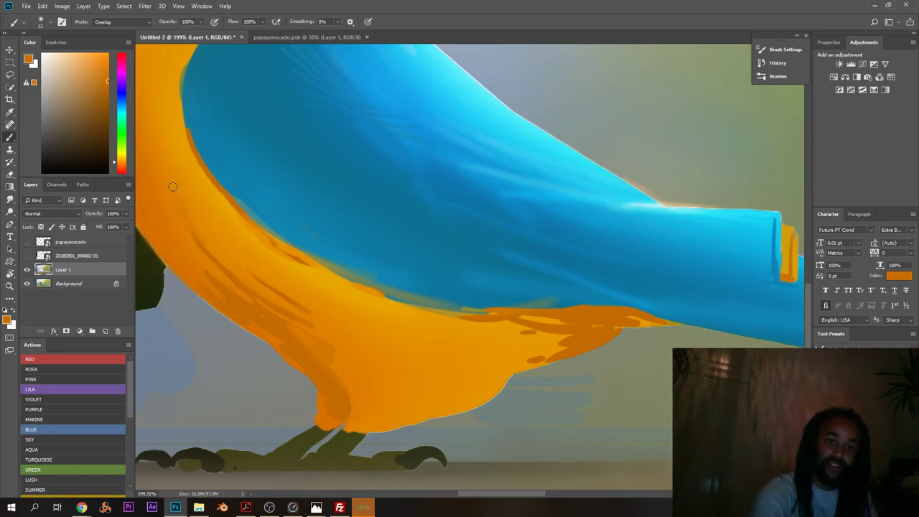
drag(218, 274, 255, 244)
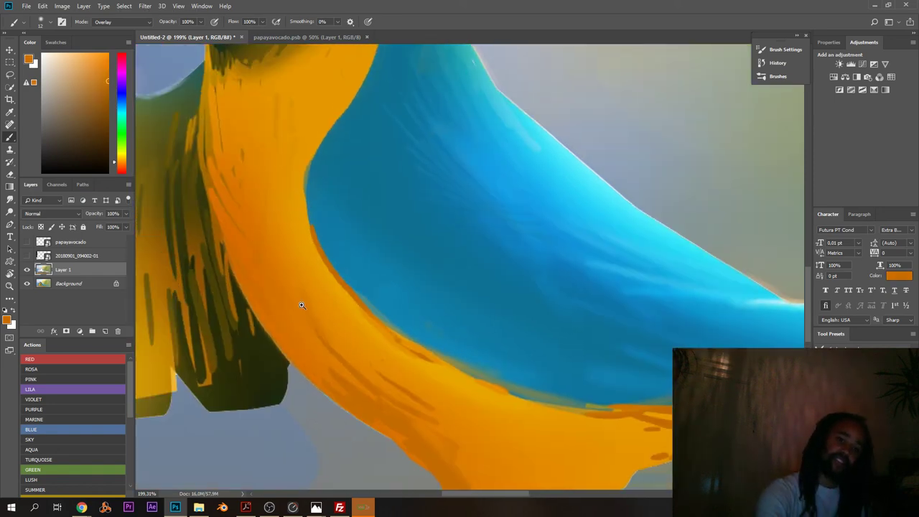
mouse_move(301, 305)
mouse_down()
mouse_move(209, 275)
mouse_move(207, 263)
mouse_up()
drag(331, 317, 279, 311)
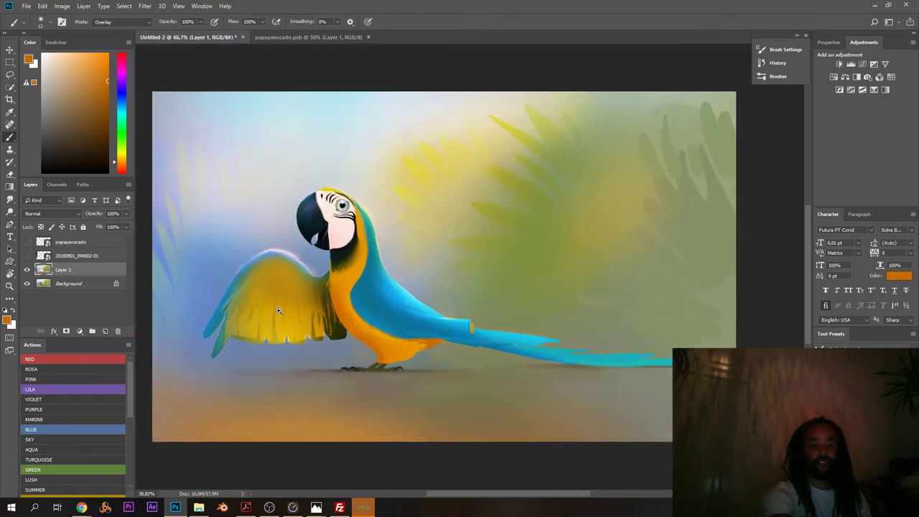
- Merge the feather-detail layer down into the Background and add a new empty layer above it
key(ctrl+e)
scroll(401, 269, up, 2)
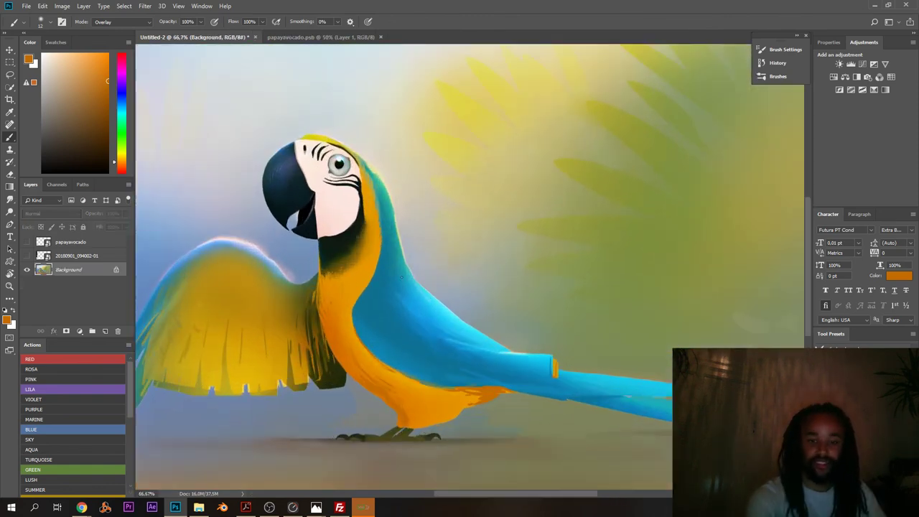
key(ctrl+shift+n)
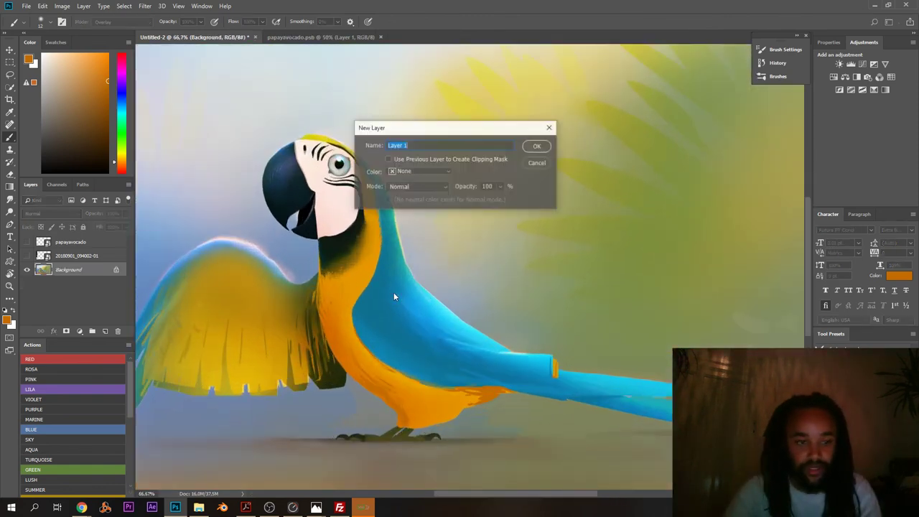
key(Return)
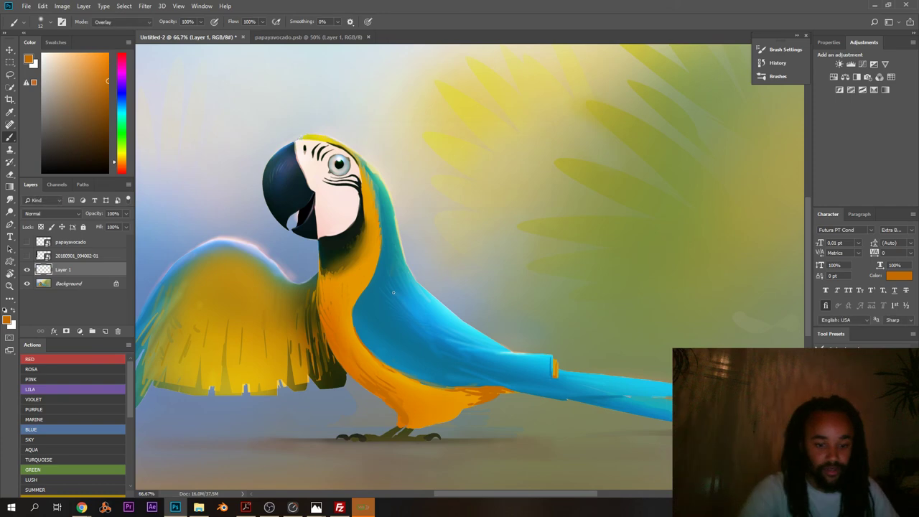
alt+click(358, 247)
mouse_move(479, 204)
mouse_down()
mouse_move(367, 250)
mouse_move(404, 210)
mouse_up()
alt+click(286, 427)
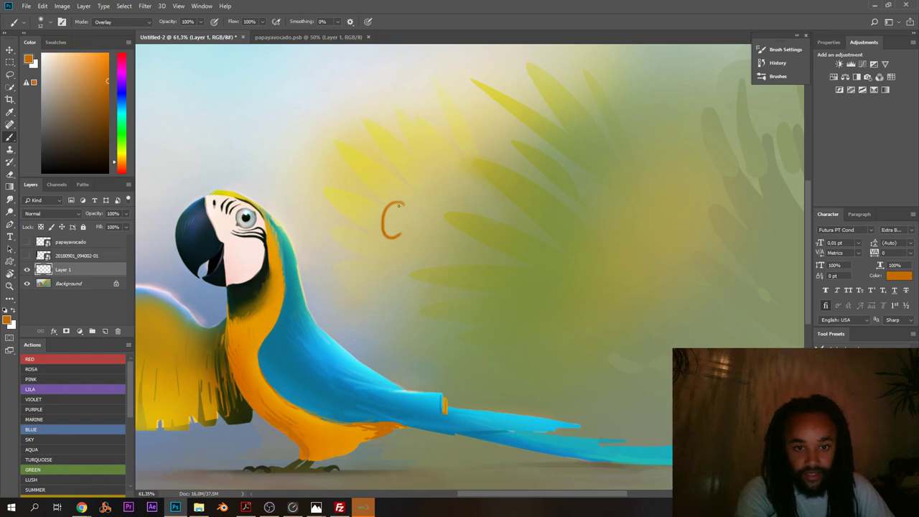
- Choose a hard round brush, sample dark olive from the macaw's throat, and hand-letter "GAIAMA." on the background beside its head
right_click(399, 206)
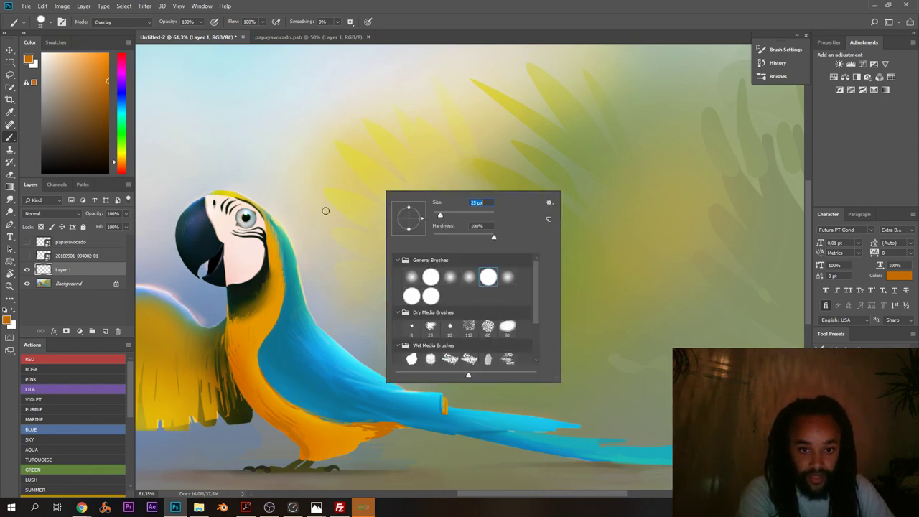
alt+click(253, 269)
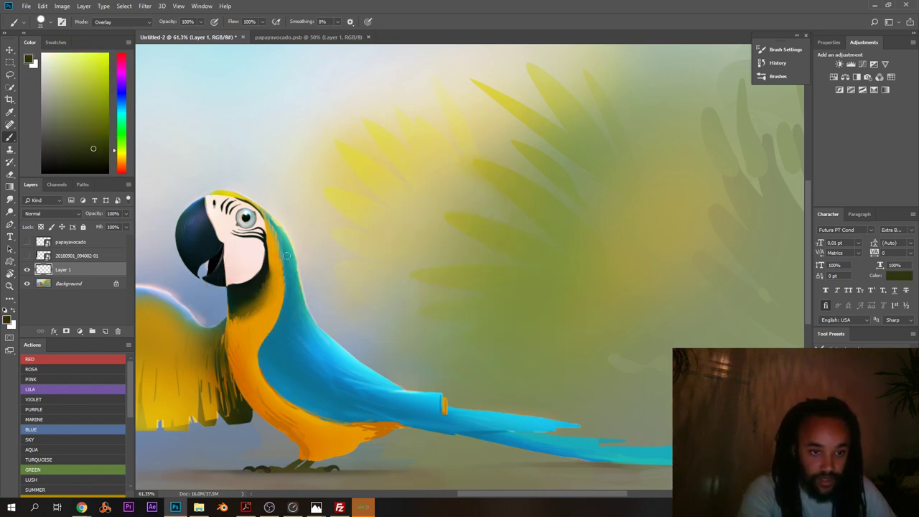
right_click(394, 218)
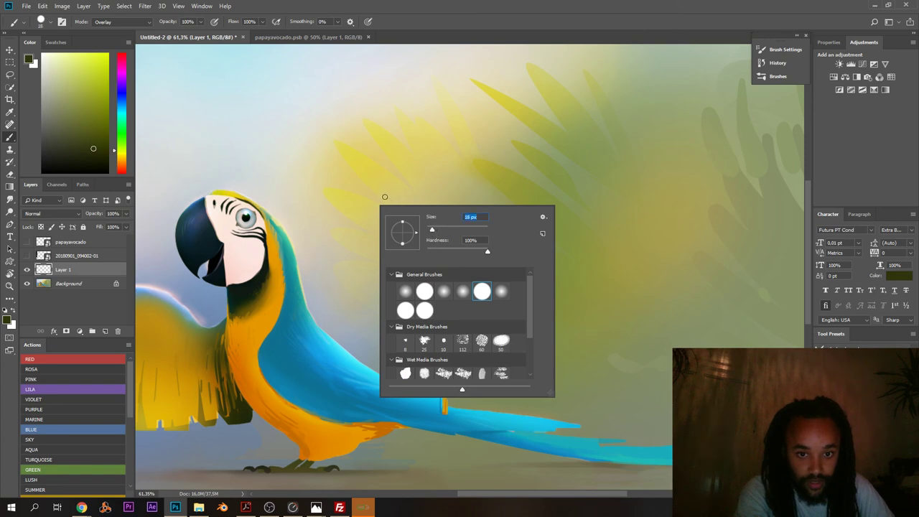
drag(387, 196, 384, 194)
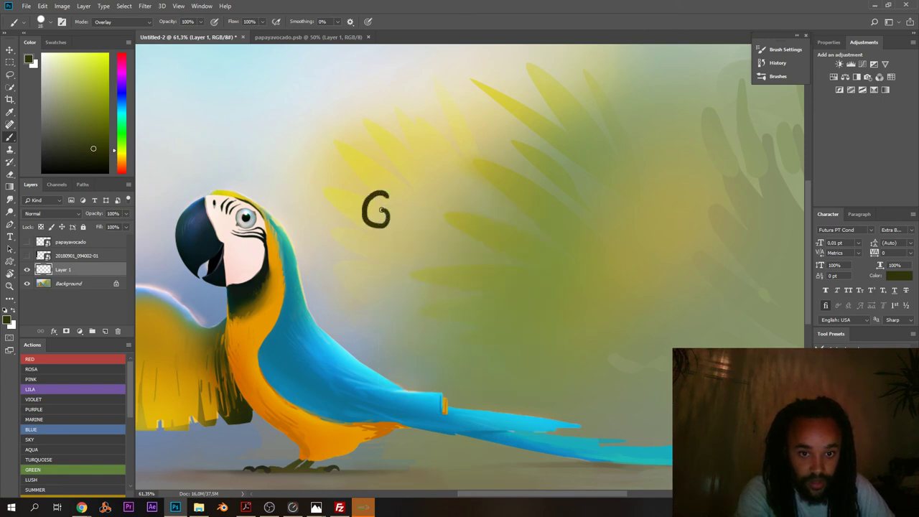
key(ctrl+z)
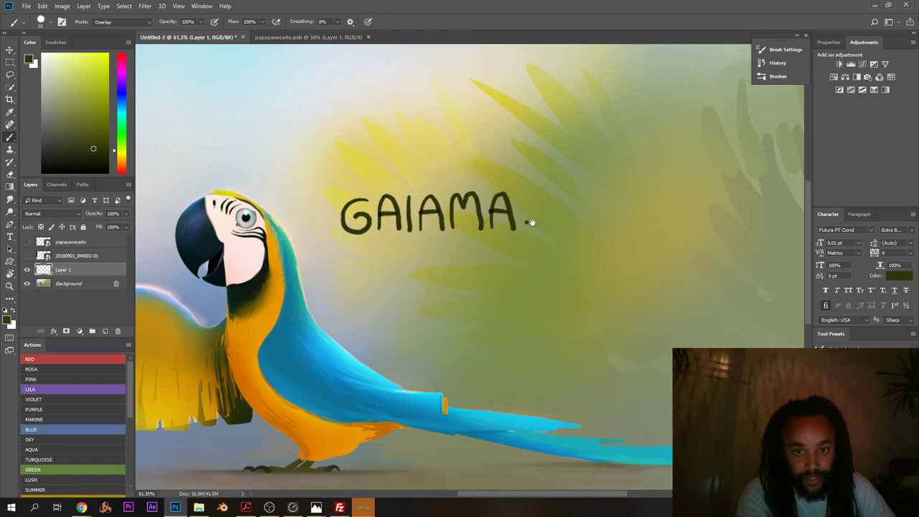
- Complete the web address by hand-lettering "ORG" after the dot in the same dark olive
drag(532, 222, 478, 224)
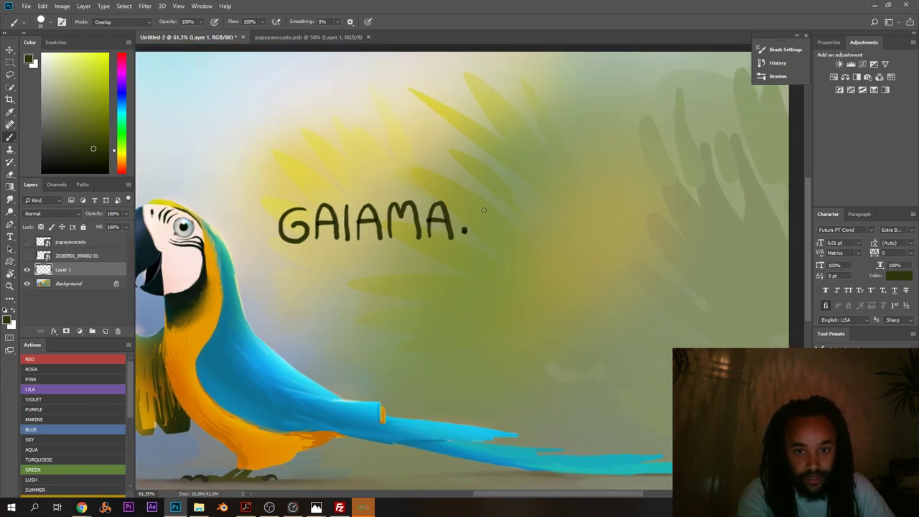
mouse_move(484, 211)
mouse_down()
mouse_move(504, 219)
mouse_move(477, 212)
mouse_move(490, 203)
mouse_up()
mouse_move(512, 235)
mouse_down()
mouse_move(516, 199)
mouse_move(528, 206)
mouse_move(519, 215)
mouse_move(533, 232)
mouse_up()
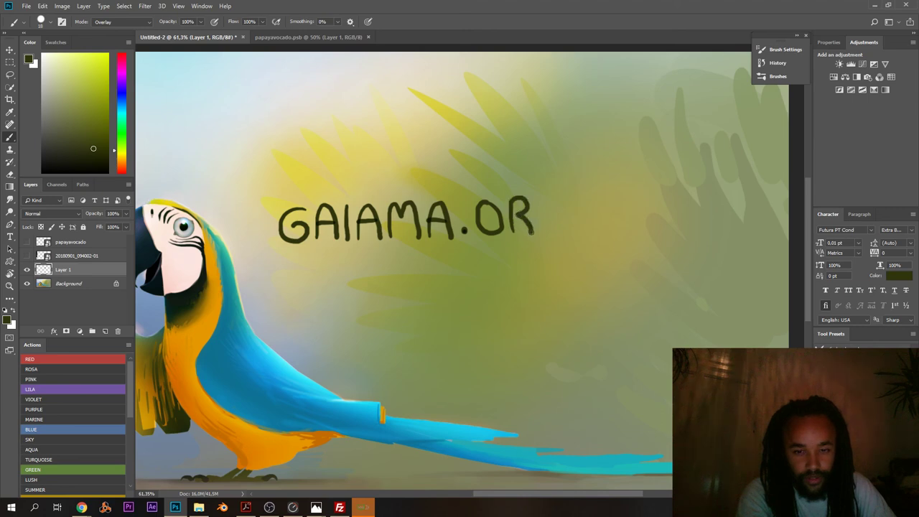
mouse_move(561, 201)
mouse_down()
mouse_move(540, 228)
mouse_move(562, 222)
mouse_move(547, 215)
mouse_up()
- Shift the GAIAMA.ORG lettering slightly and rotate it by about 2.1° so that it sits level
drag(365, 194, 447, 156)
drag(455, 217, 452, 234)
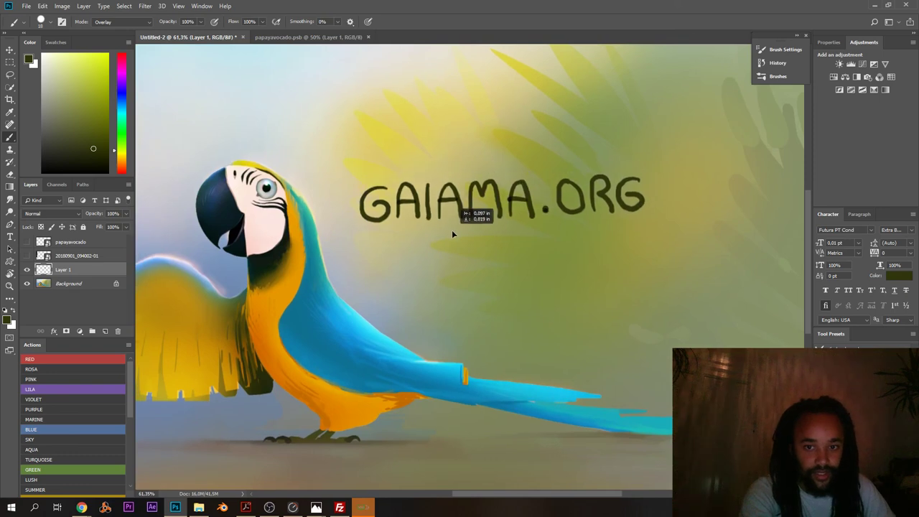
key(ctrl+t)
drag(334, 204, 336, 196)
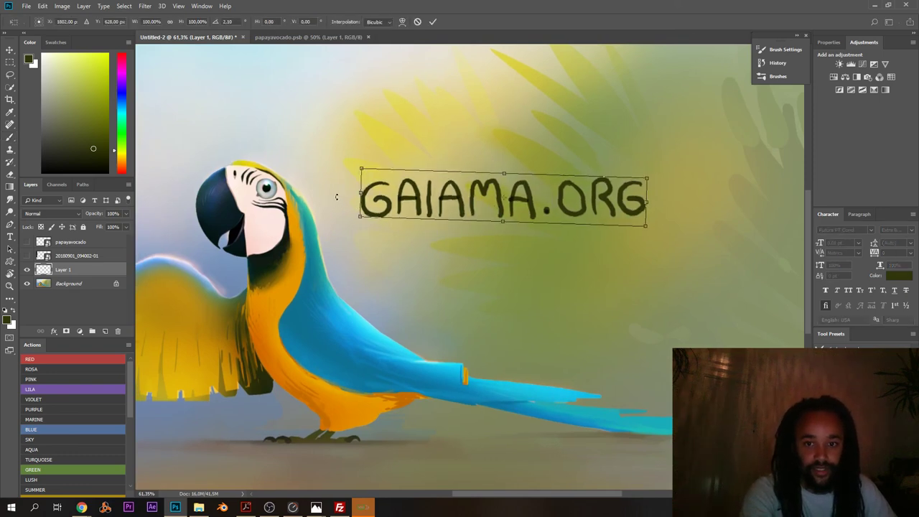
key(Return)
drag(385, 239, 397, 228)
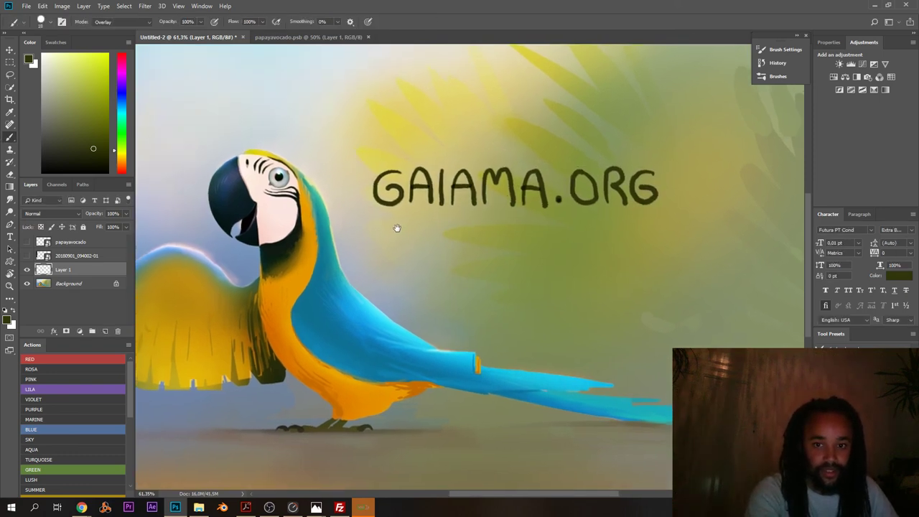
- Examine how the lettering balances with the macaw and the background leaves at several zoom levels
scroll(397, 228, down, 3)
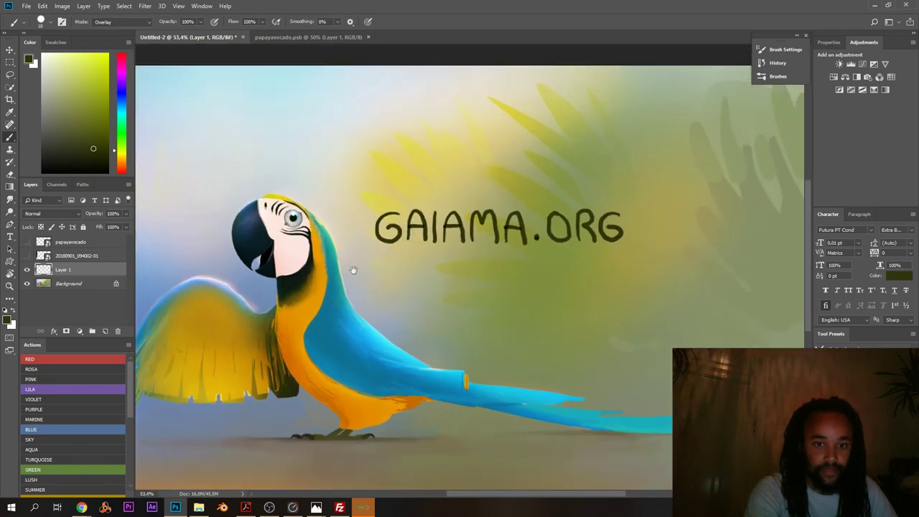
scroll(353, 270, down, 3)
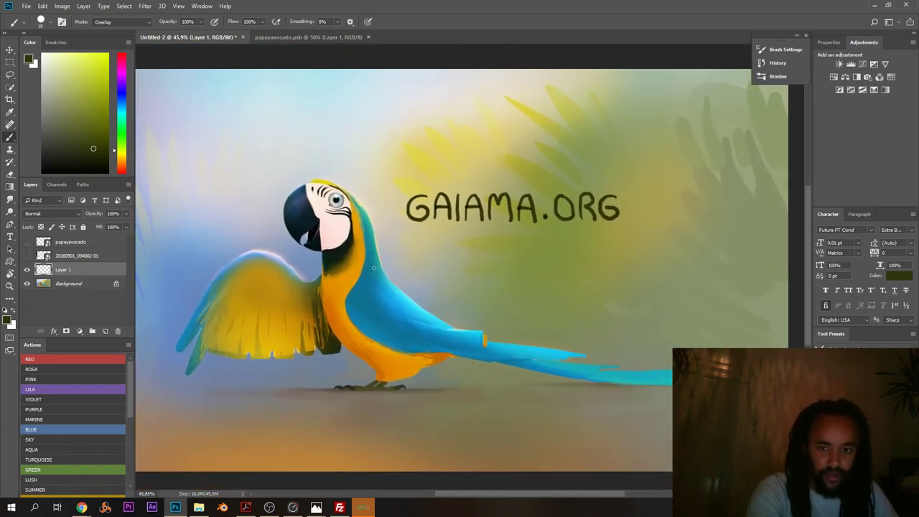
drag(478, 237, 449, 278)
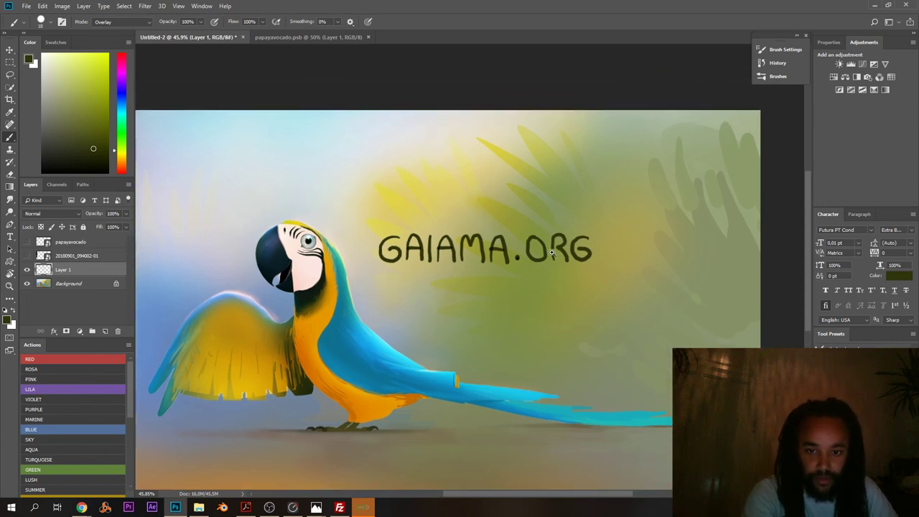
scroll(551, 252, up, 5)
scroll(445, 267, down, 3)
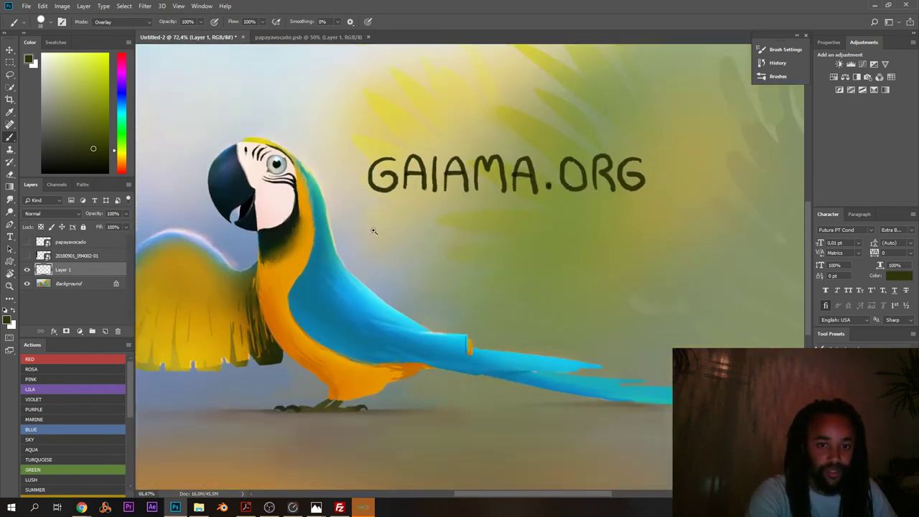
drag(374, 231, 343, 263)
drag(311, 301, 351, 300)
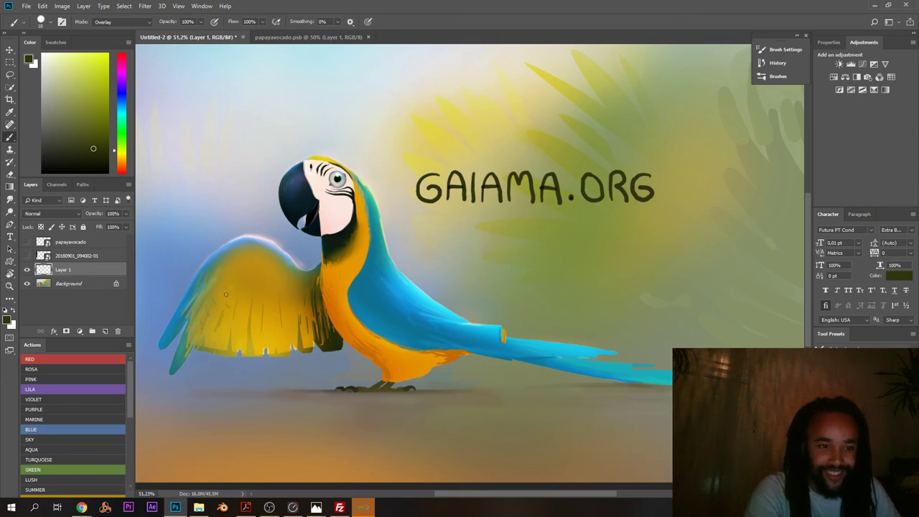
click(67, 285)
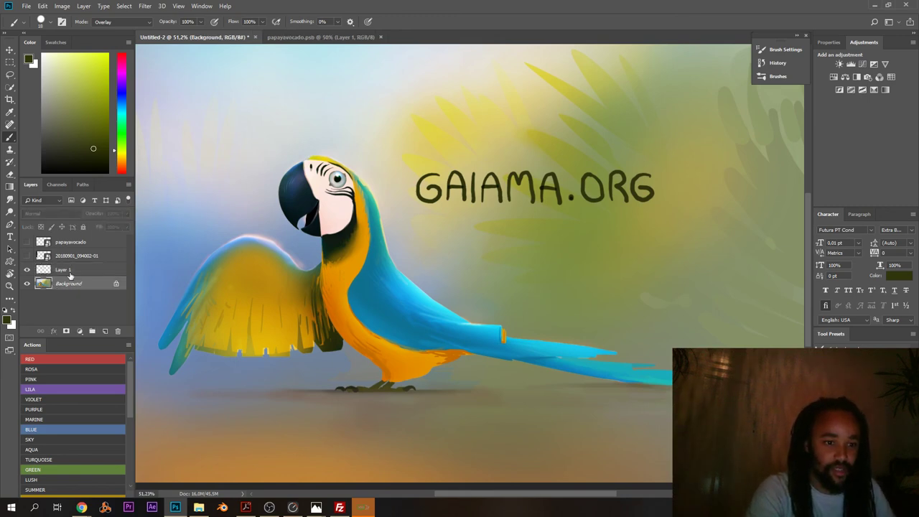
click(70, 273)
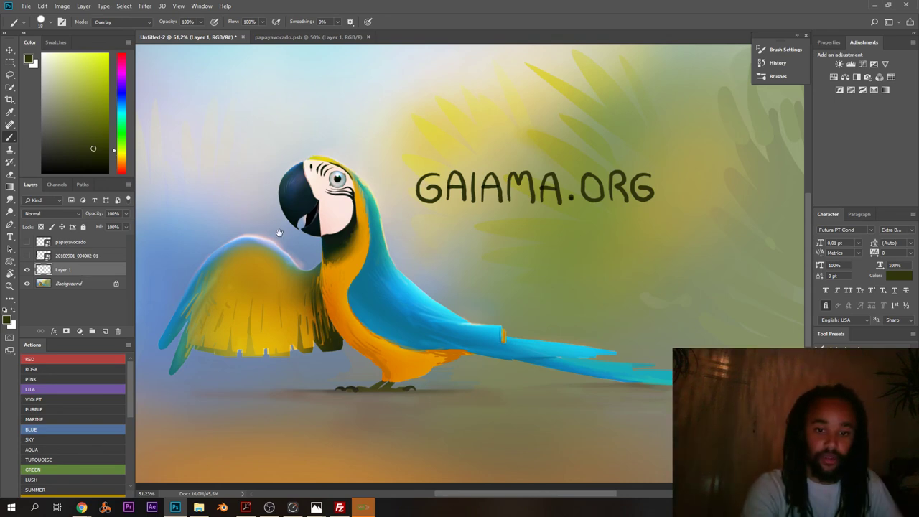
mouse_move(279, 234)
mouse_down()
mouse_move(302, 212)
mouse_move(273, 207)
mouse_move(276, 215)
mouse_up()
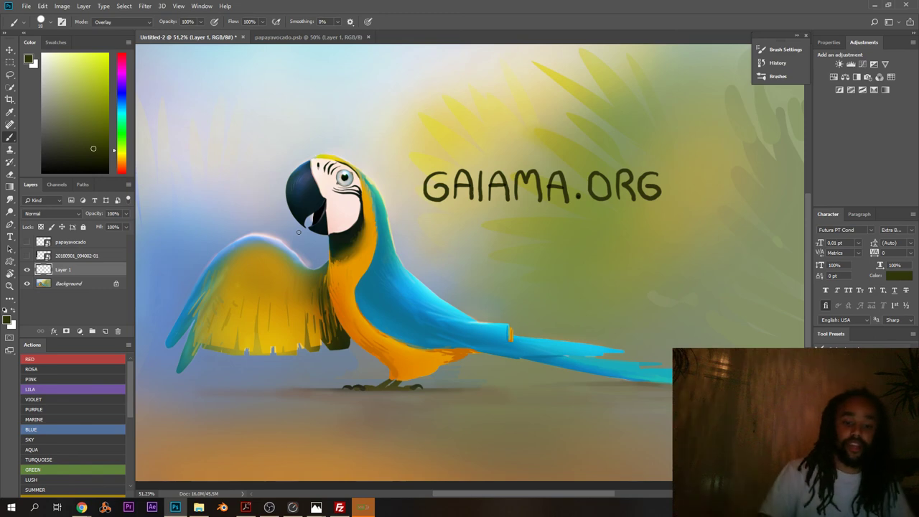
mouse_move(232, 200)
mouse_down()
mouse_move(241, 212)
mouse_move(223, 223)
mouse_move(257, 227)
mouse_up()
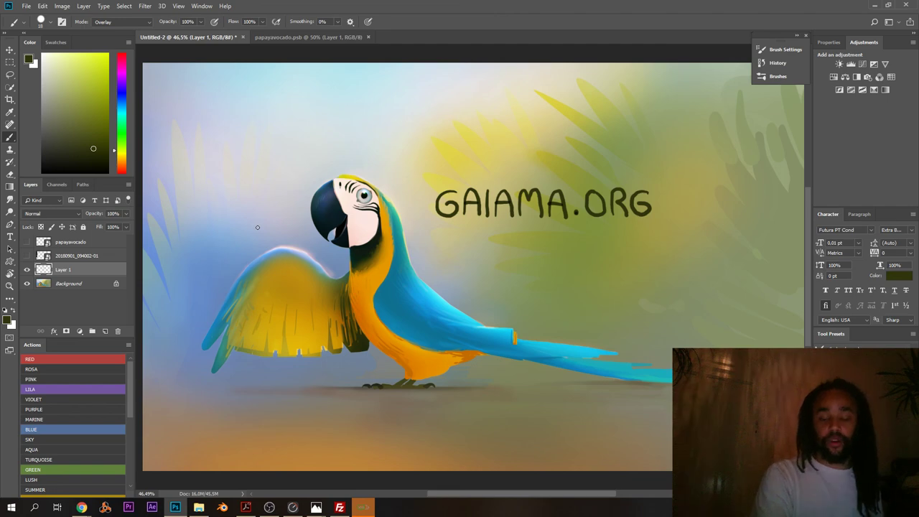
mouse_move(284, 186)
mouse_down()
mouse_move(303, 179)
mouse_move(295, 193)
mouse_move(302, 188)
mouse_up()
drag(352, 170, 325, 181)
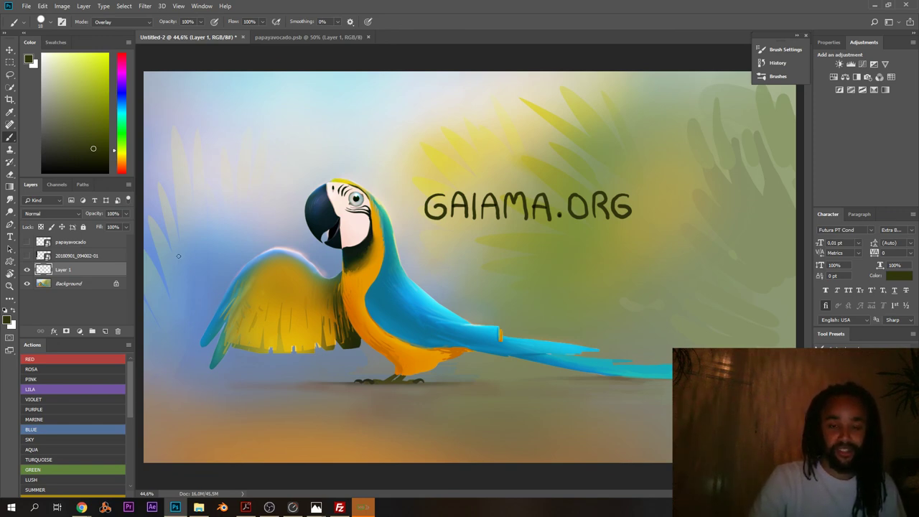
- Switch to full-screen display and examine the macaw illustration with its lettering against a black surround
key(f)
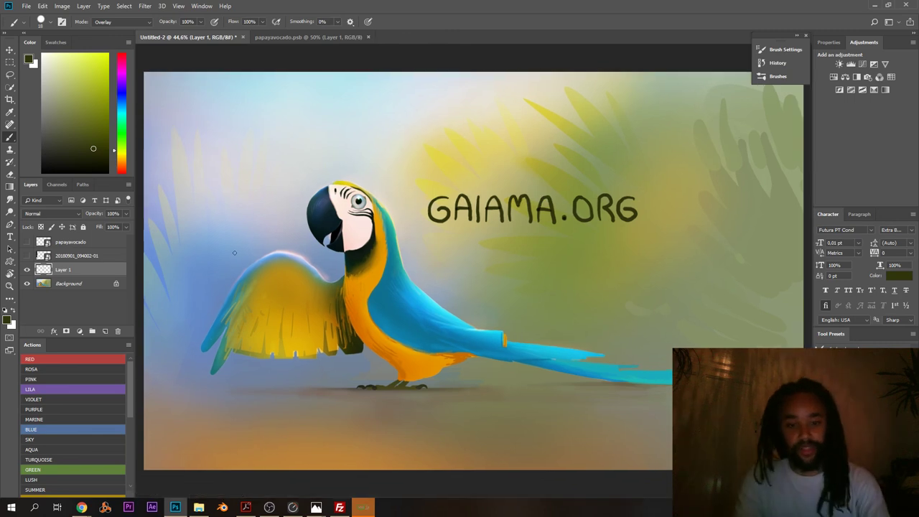
key(f)
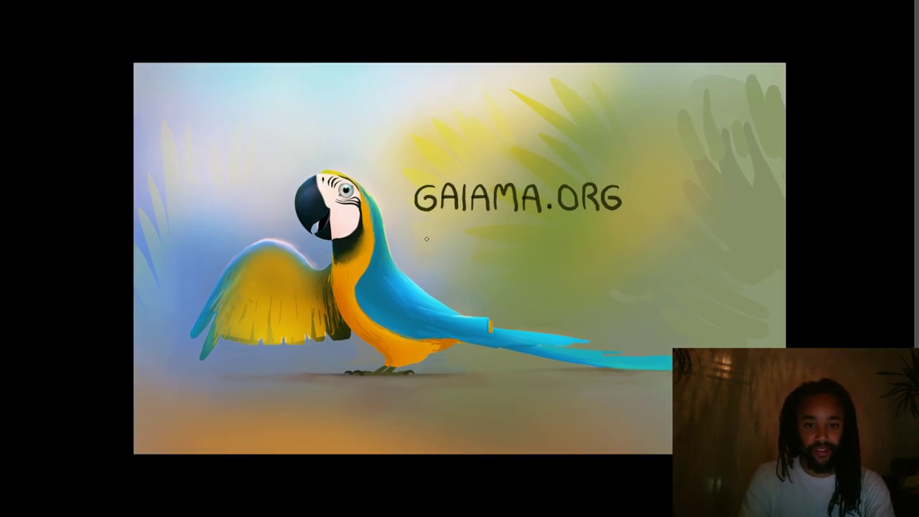
drag(428, 242, 447, 240)
mouse_move(918, 291)
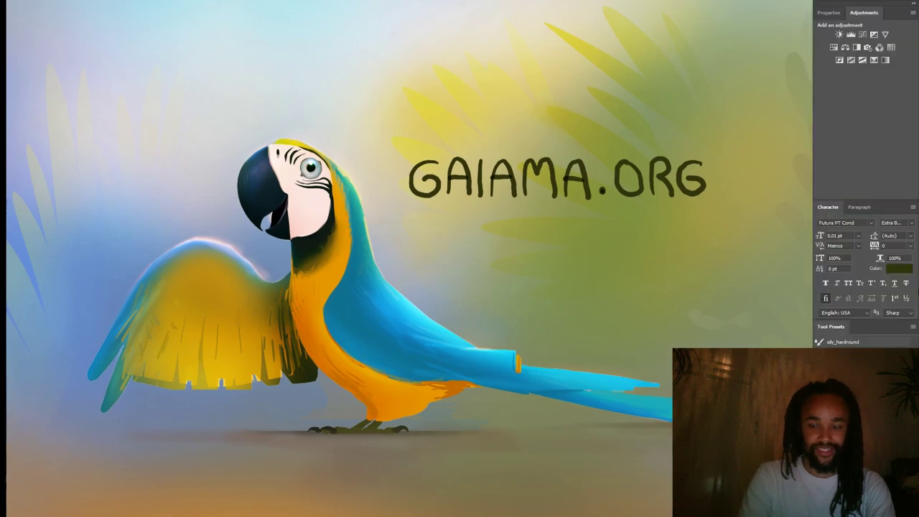